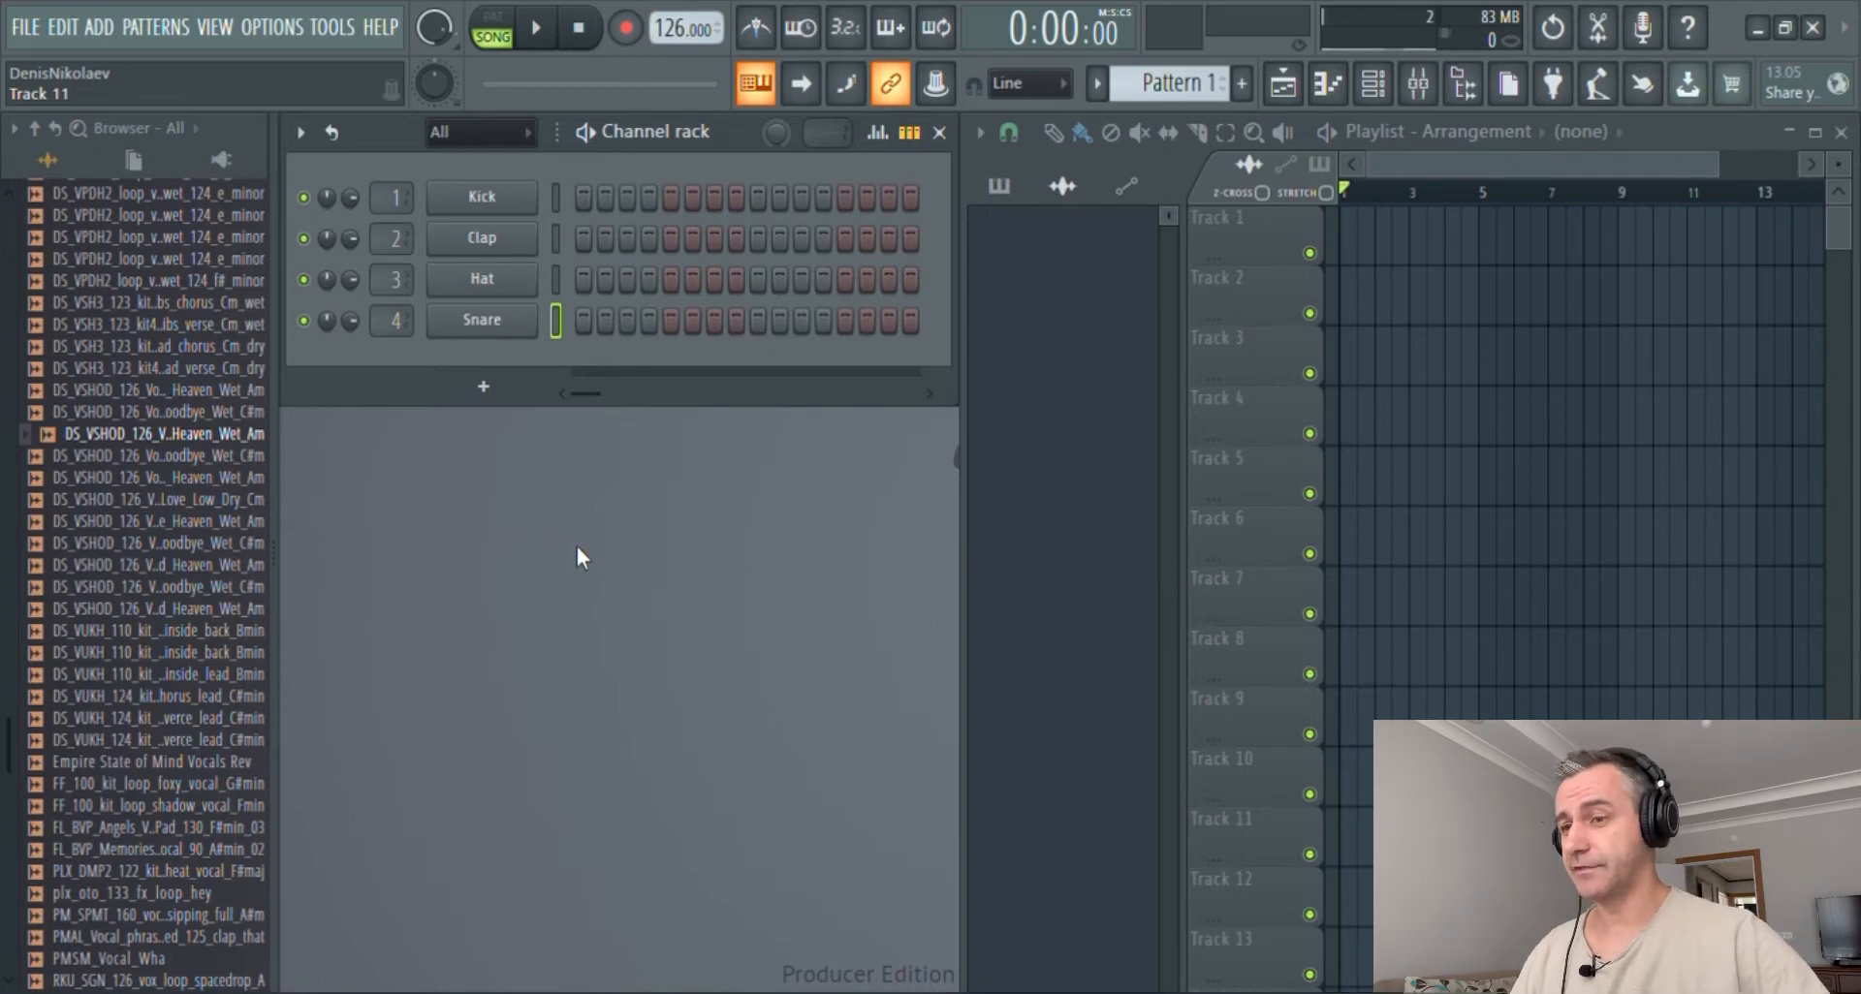
- Place the female chorus lead vocal loop DS_VSHOD_126 Heaven_Wet_Am from the browser at the start of Track 5
scroll(1537, 553, down, 2)
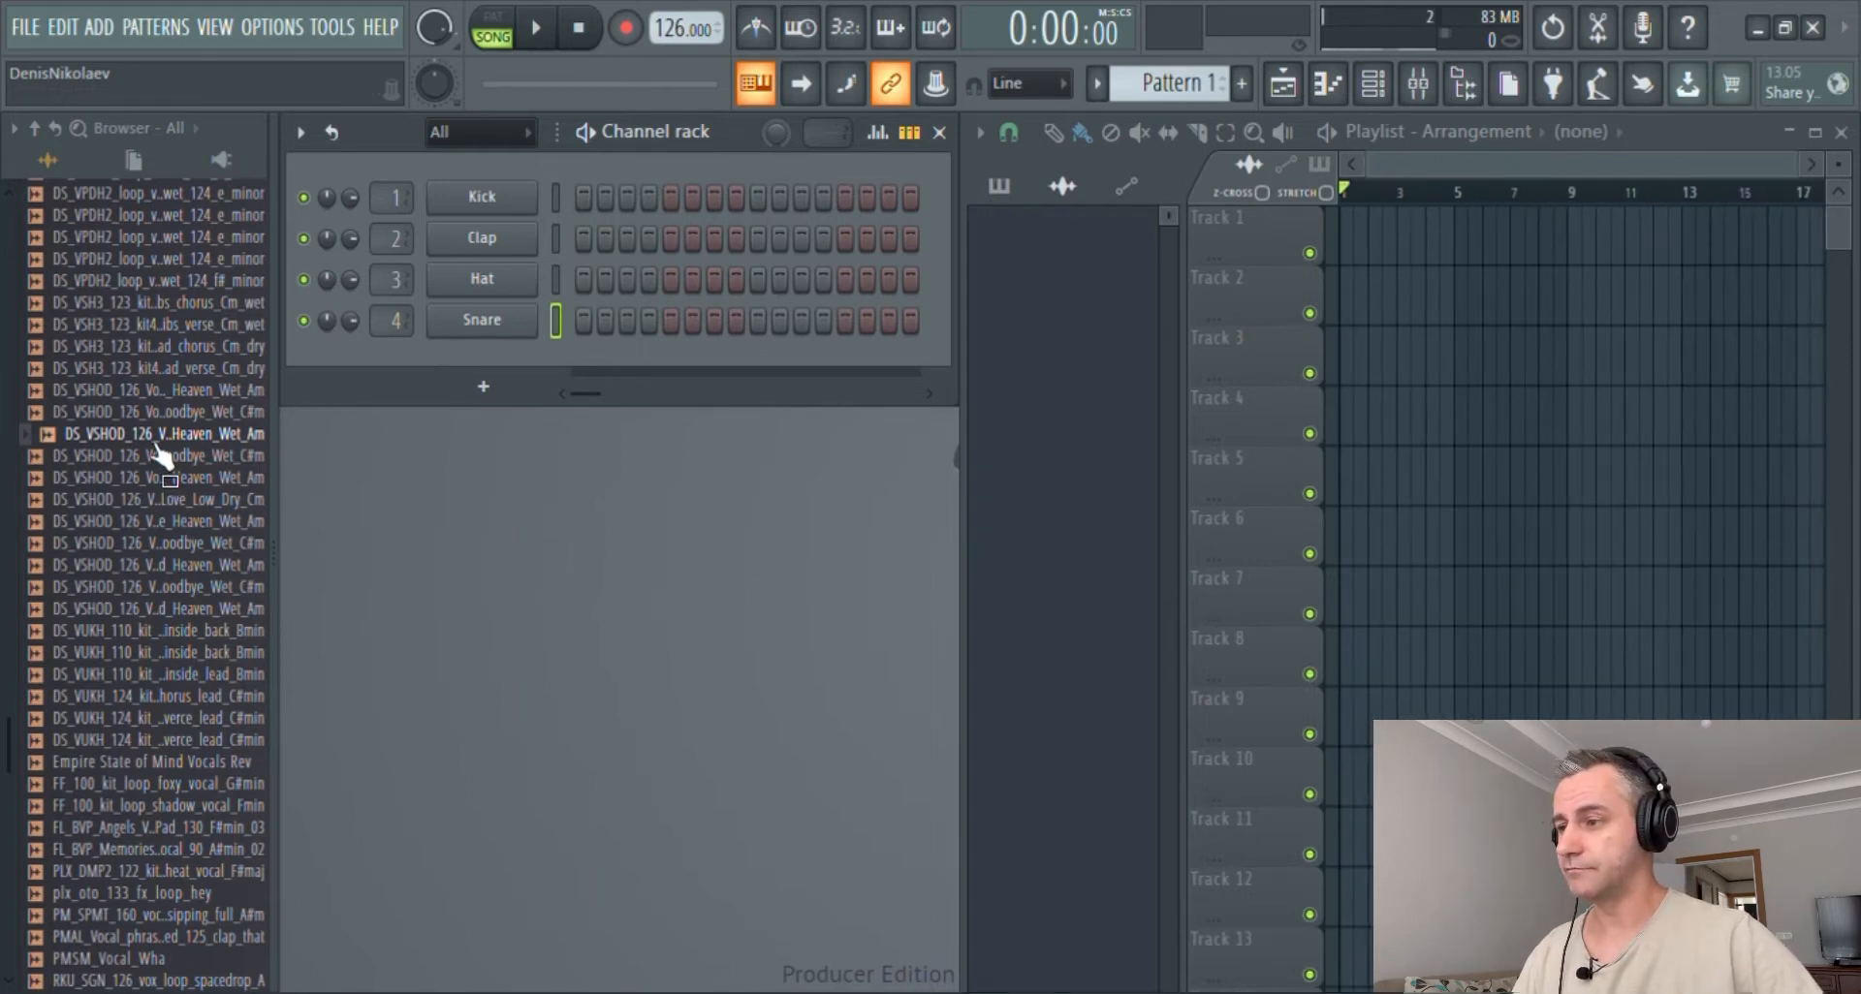
drag(160, 456, 1404, 479)
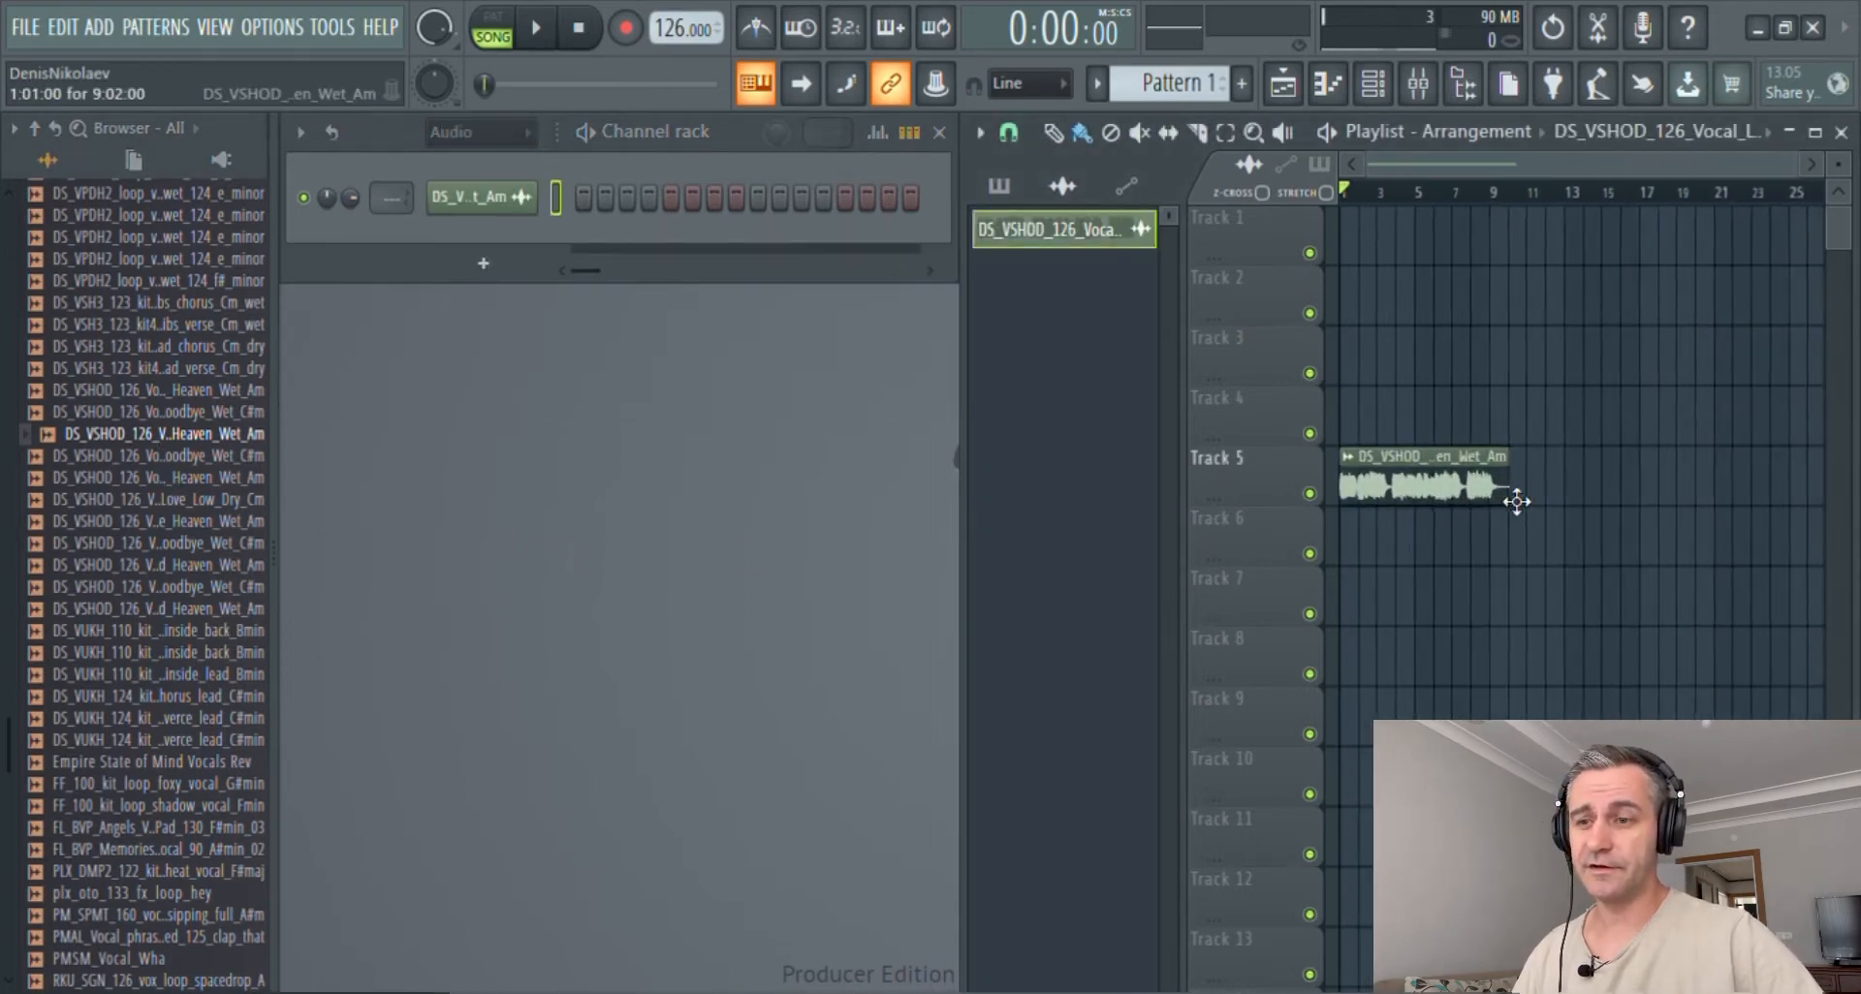
scroll(1157, 475, up, 6)
scroll(1271, 473, down, 3)
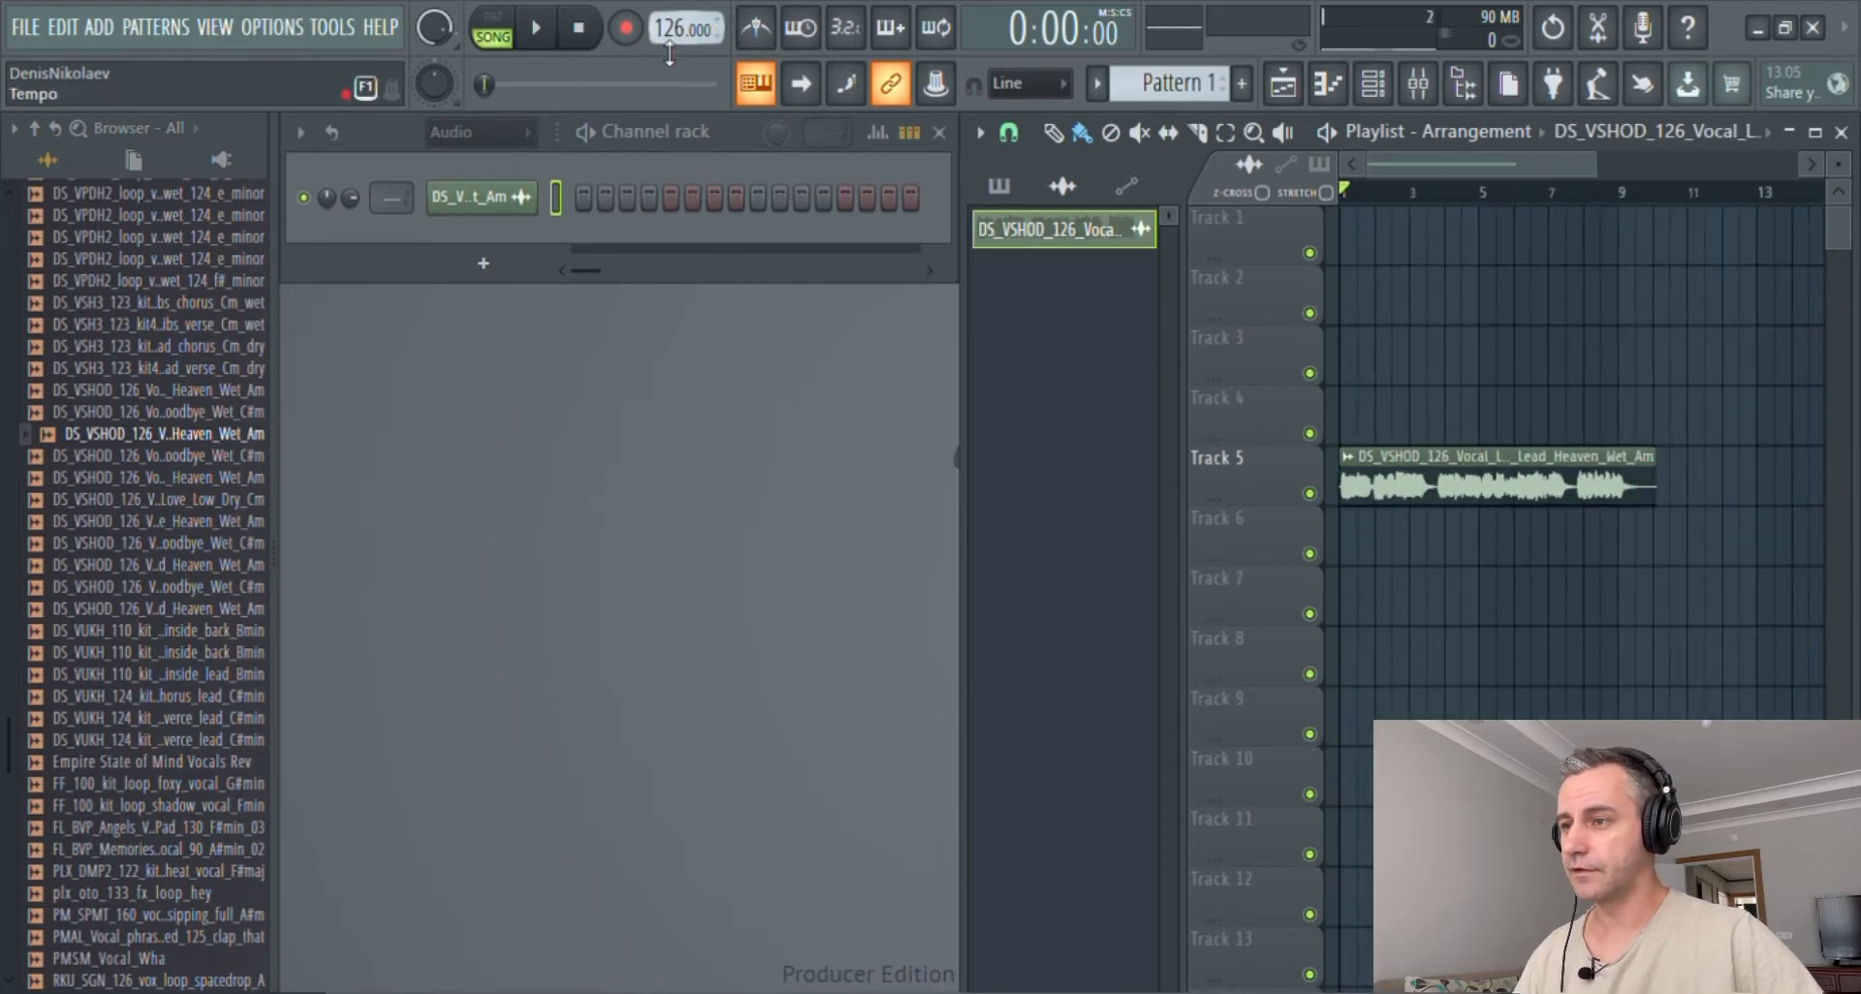
scroll(1283, 475, up, 3)
scroll(1283, 475, down, 1)
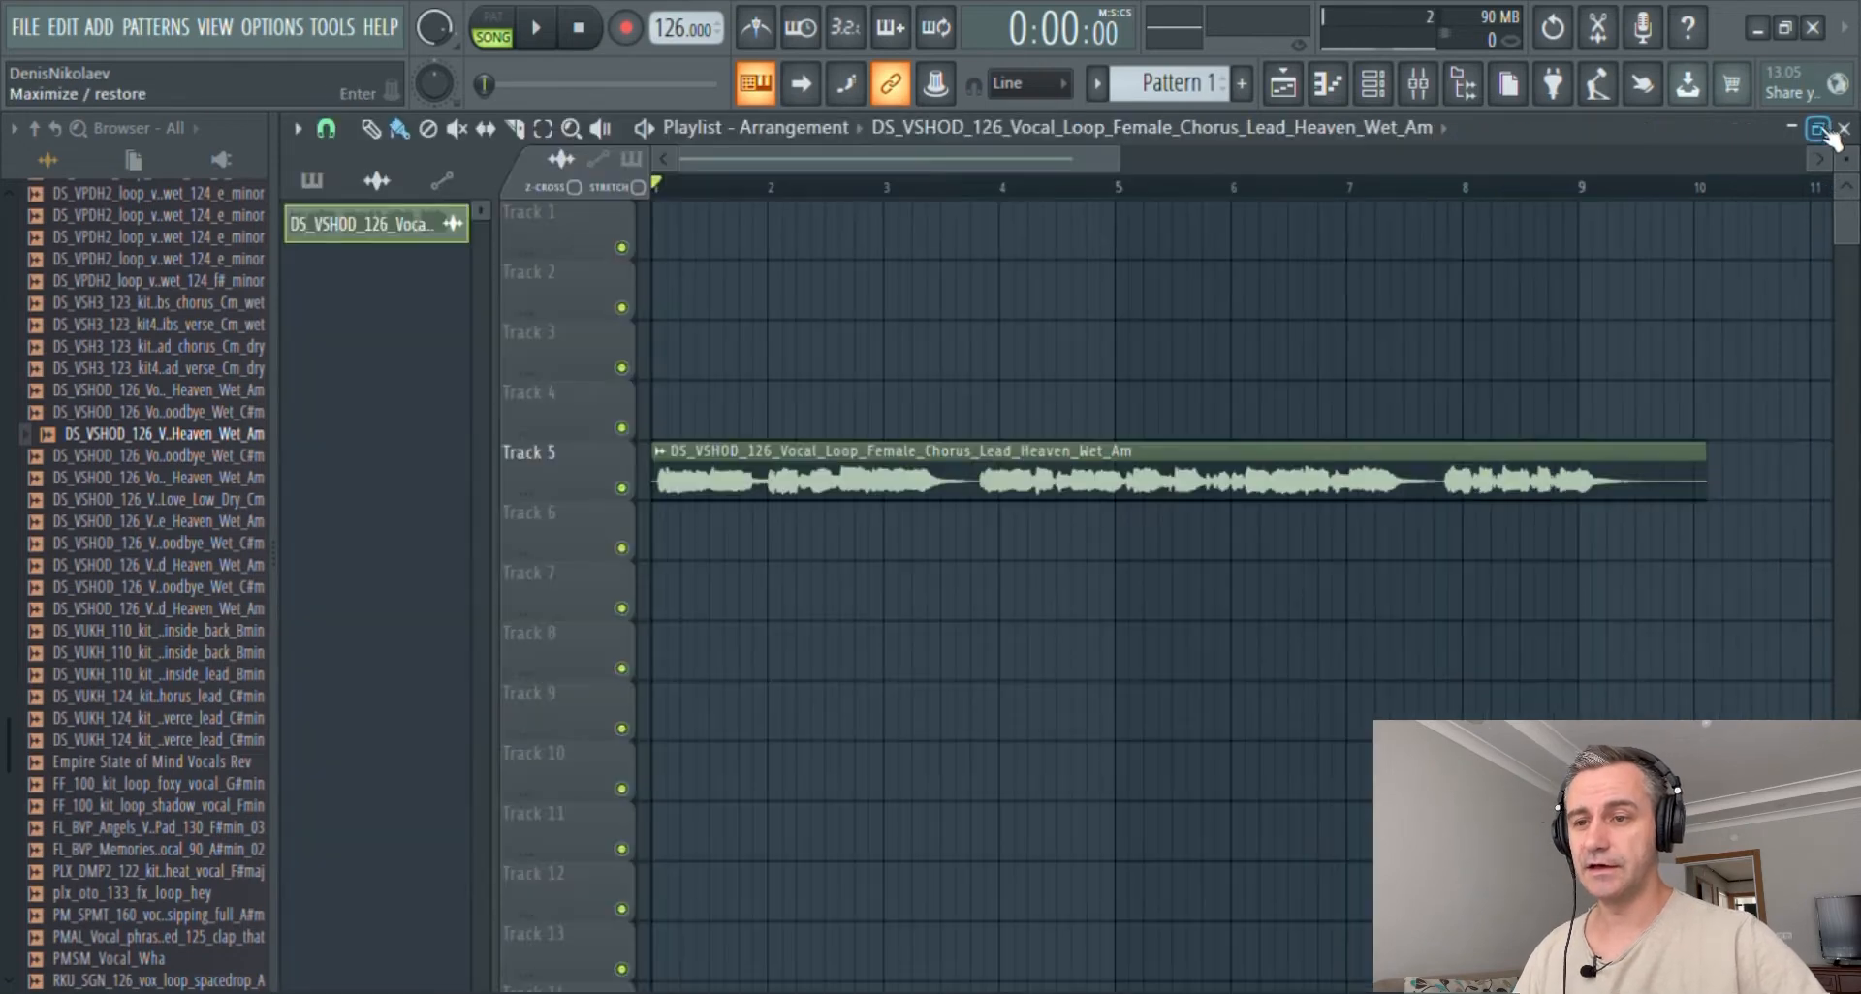
- Maximize the playlist and shift the vocal clip on Track 5 to start at 1:15:00
click(1814, 132)
drag(1157, 476, 1308, 491)
scroll(1454, 490, up, 4)
scroll(1577, 513, down, 4)
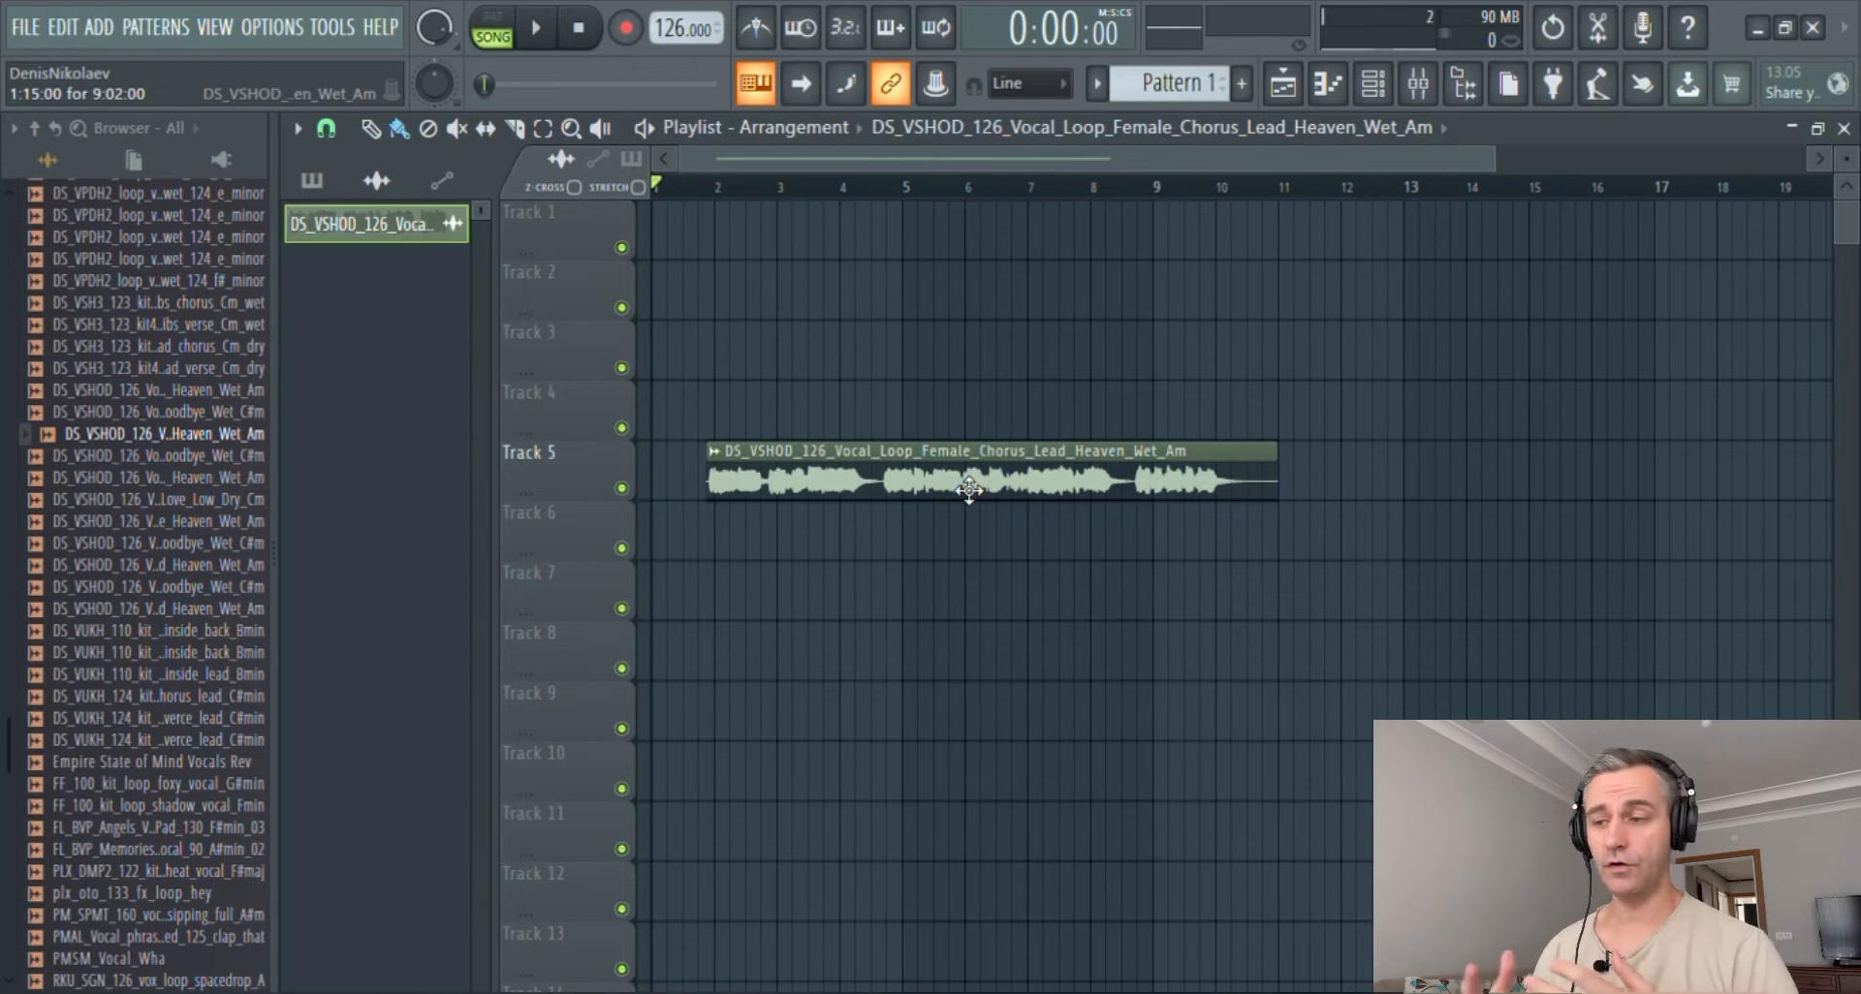
- Collapse the open vocal sample folder in the browser and restore the playlist to its smaller size
scroll(5, 611, up, 15)
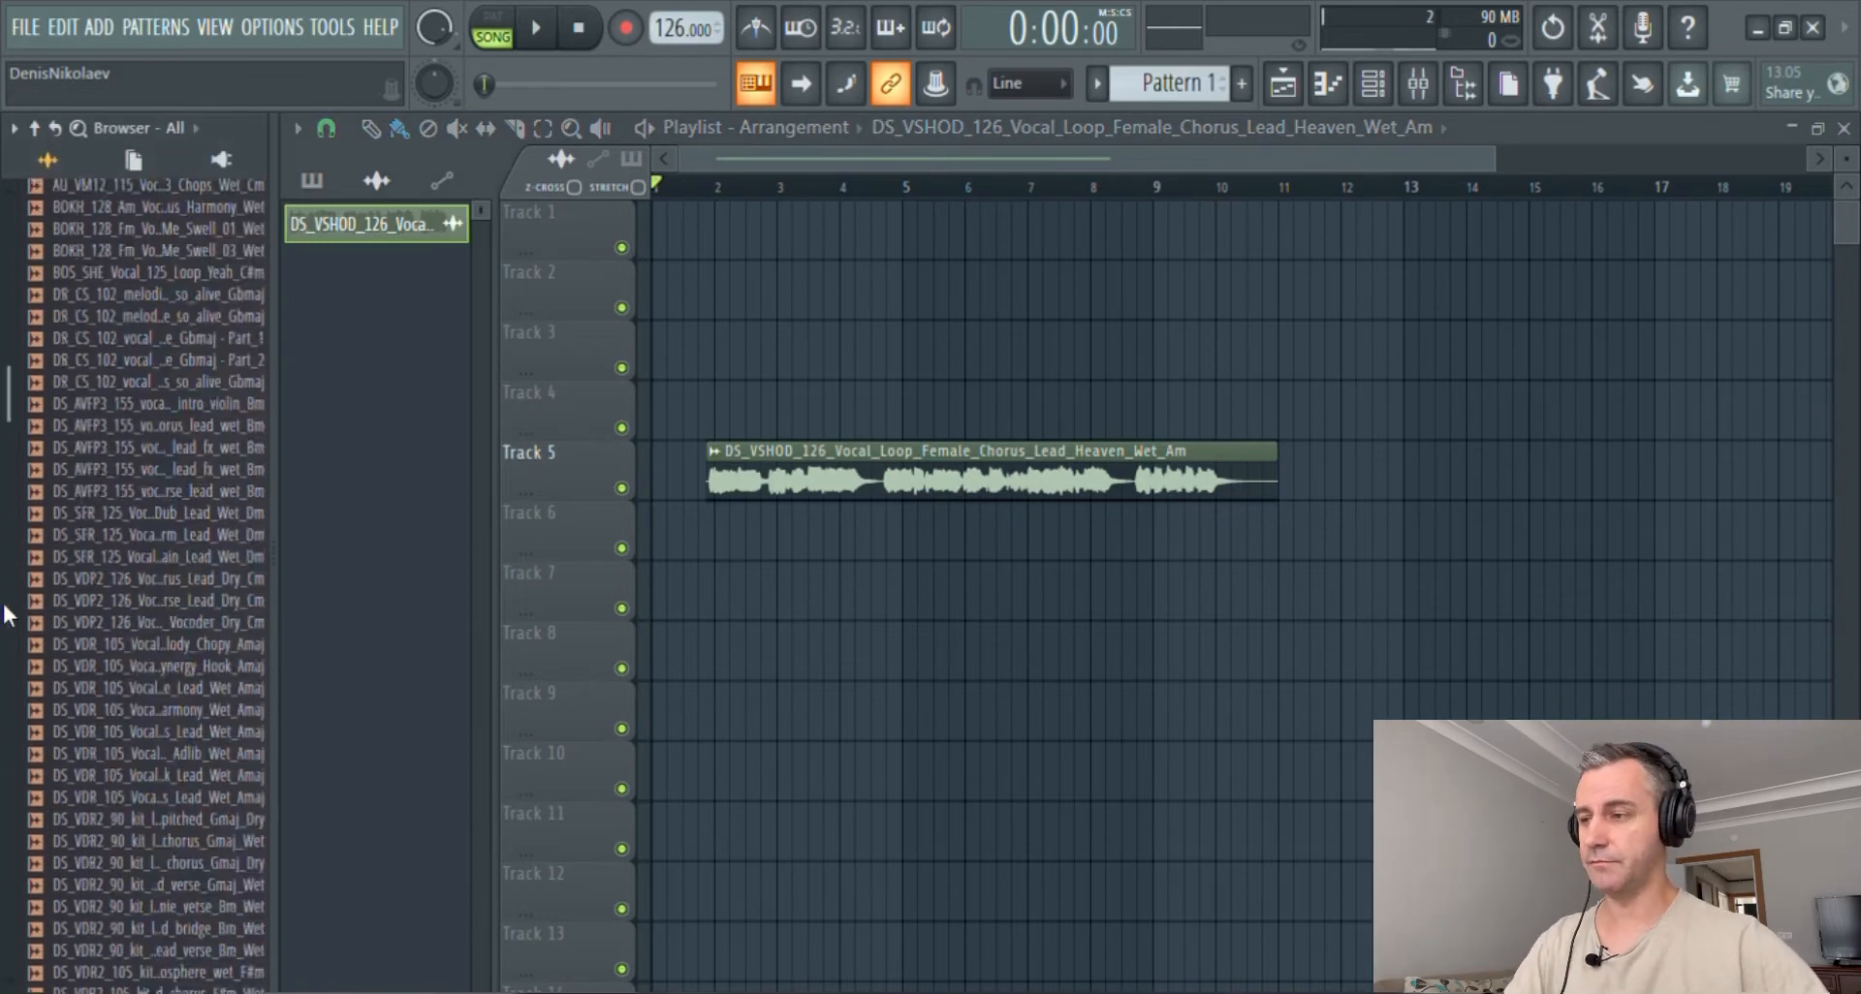
click(5, 608)
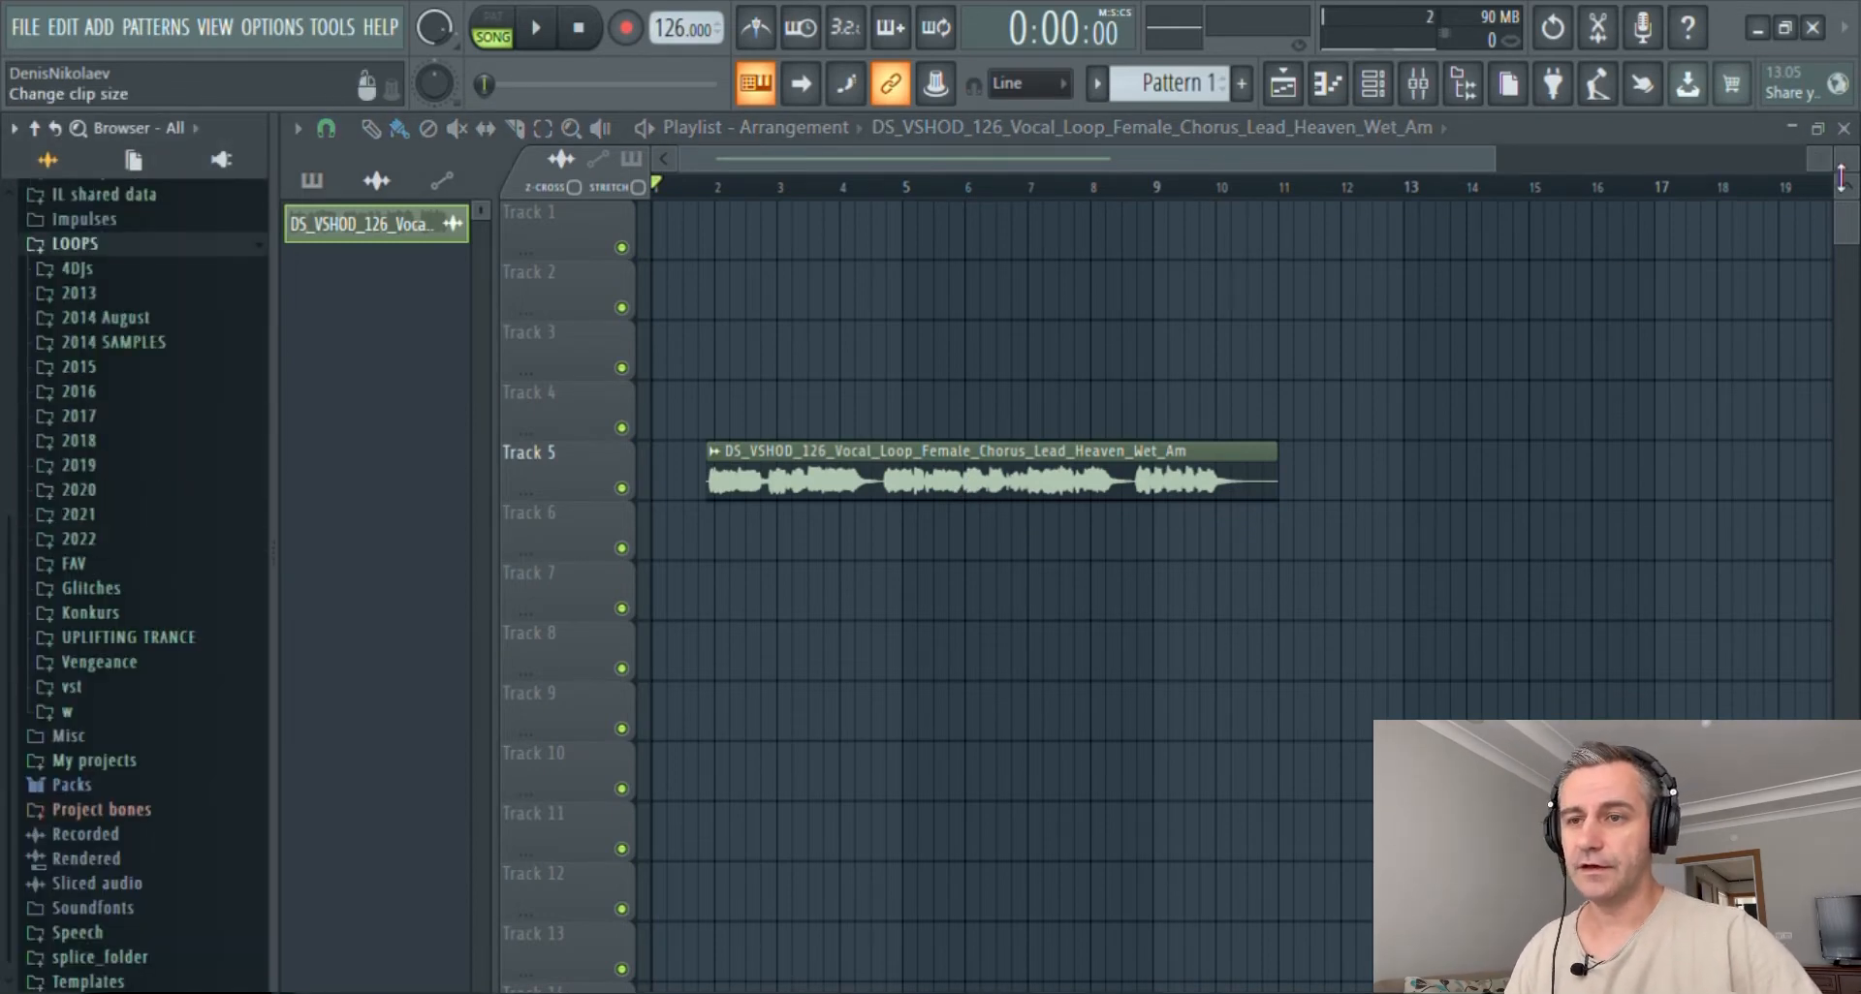
click(1818, 130)
scroll(1299, 437, down, 2)
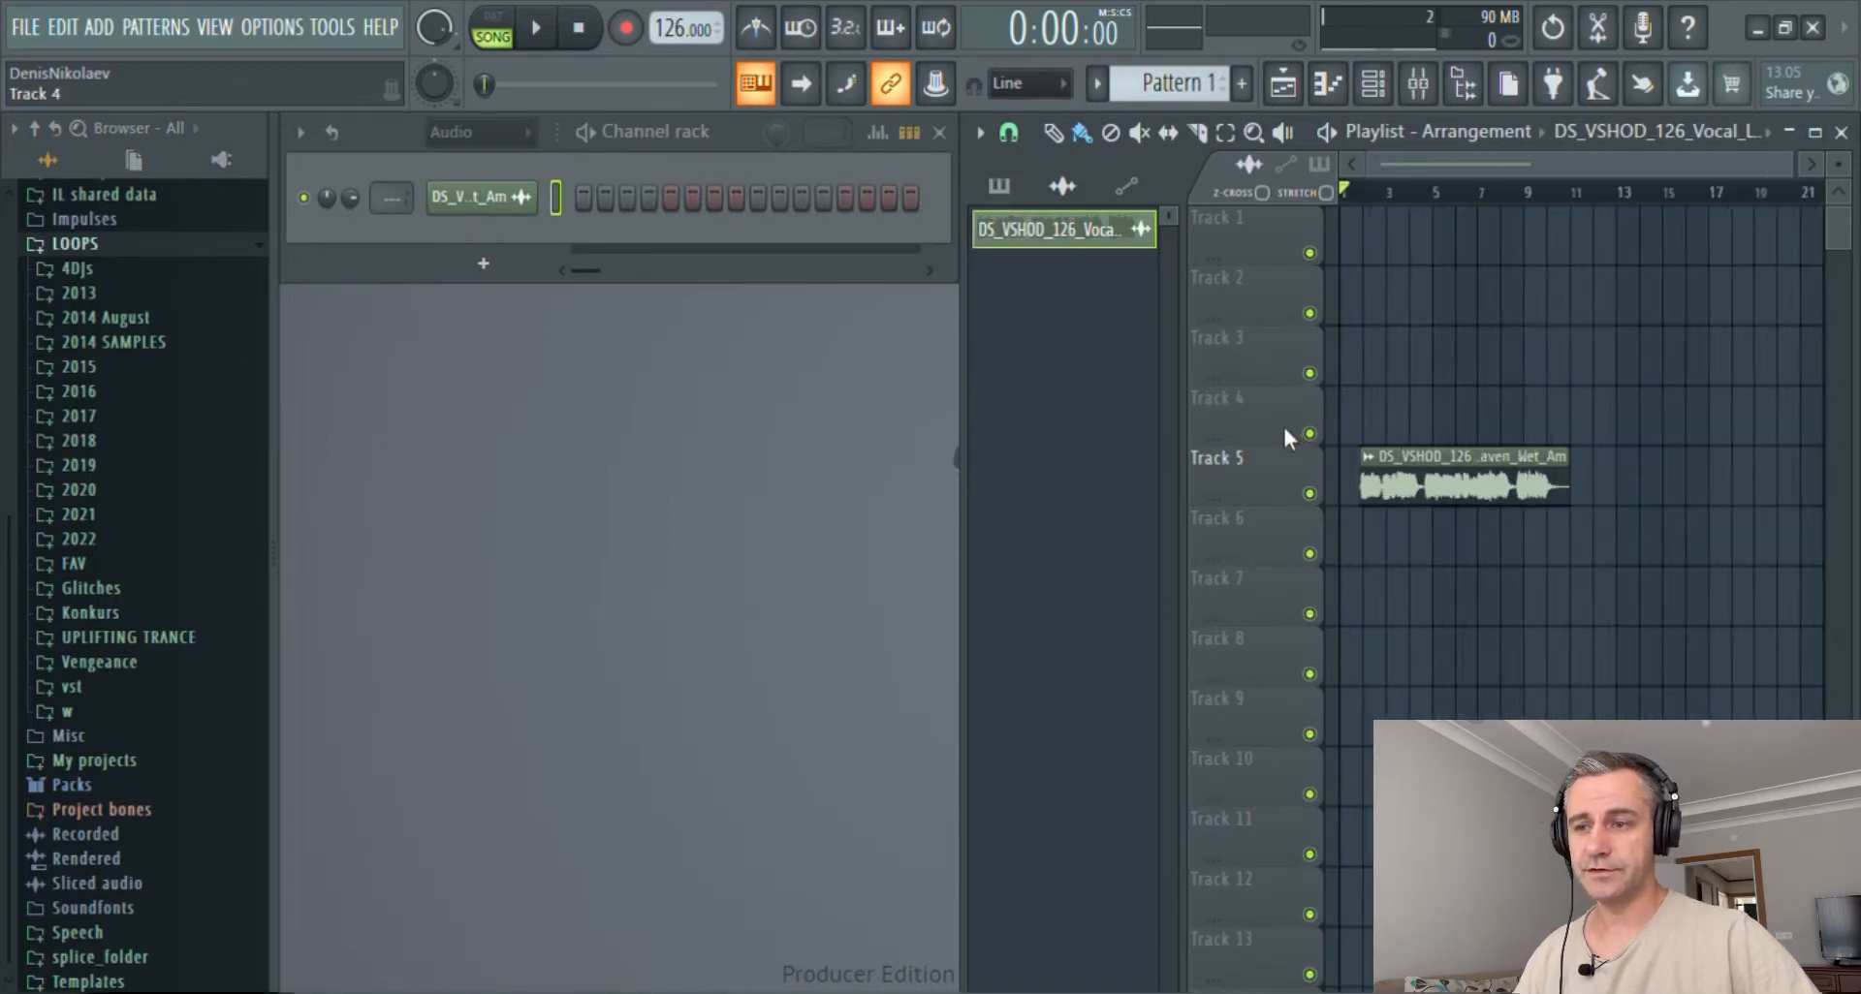
- Show the Unsorted channels in the channel rack and add a Nexus instrument, moving its window fully into view
click(445, 130)
click(469, 225)
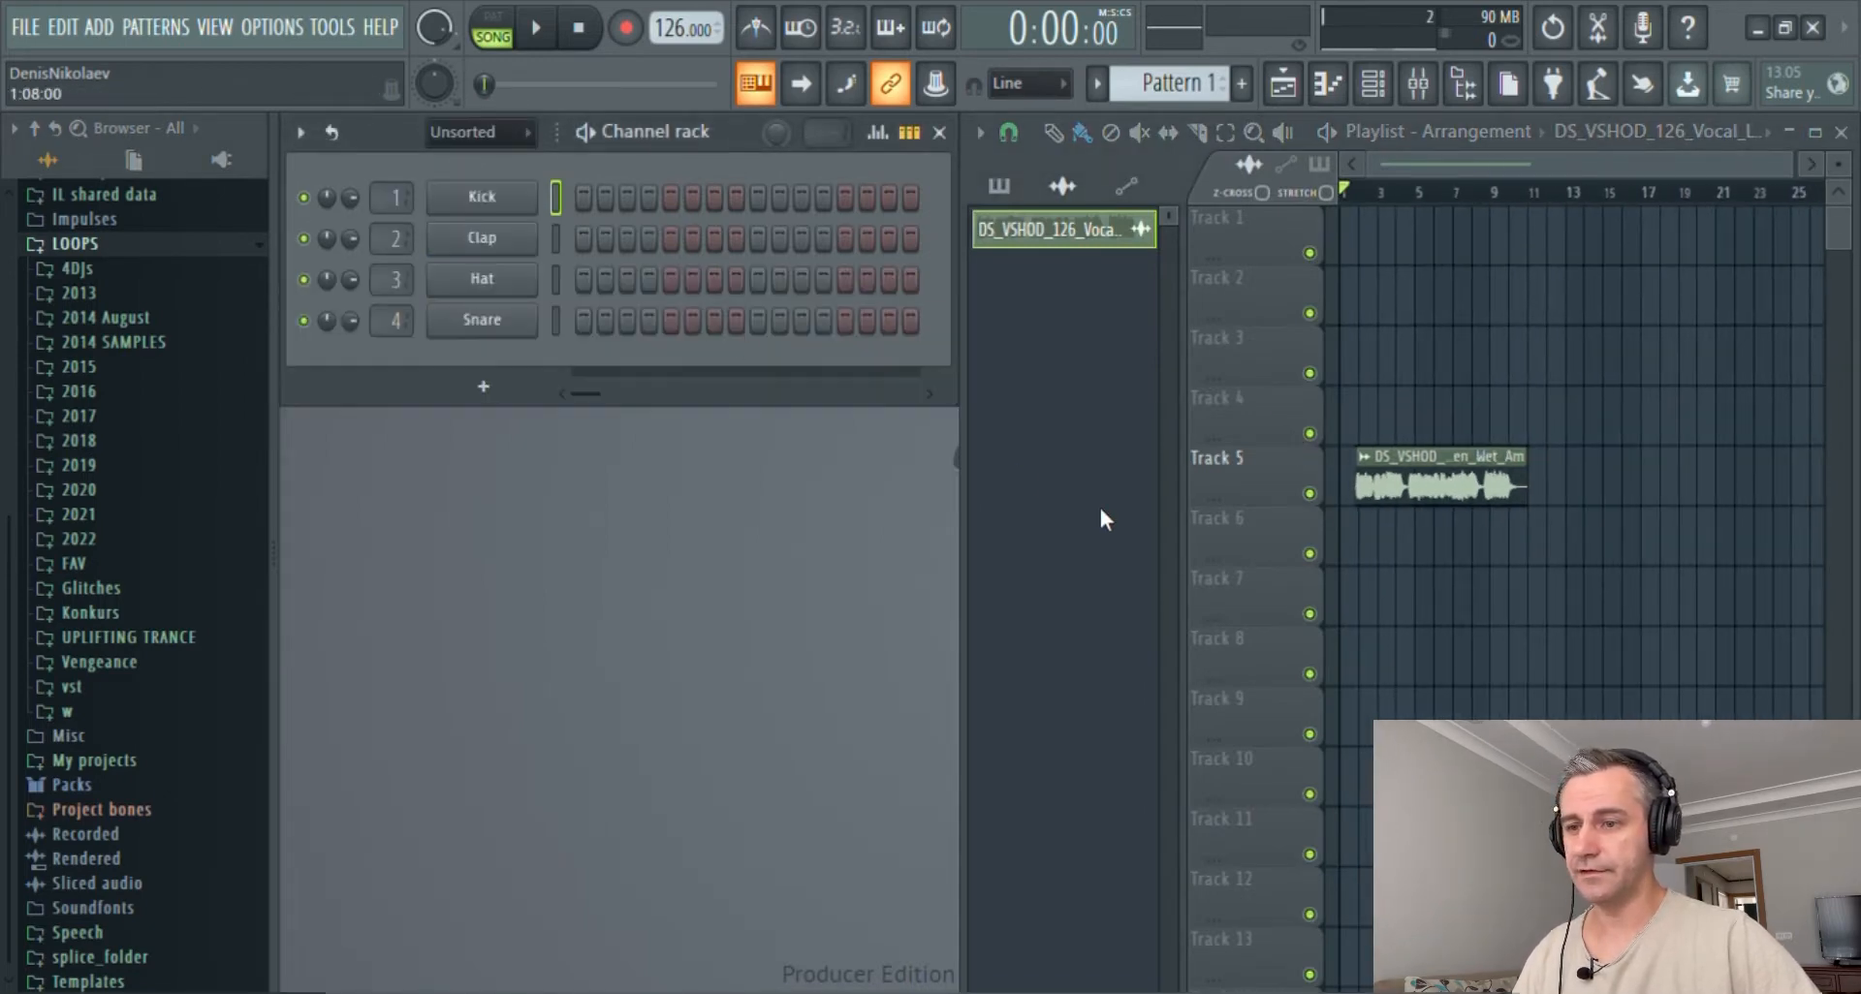
scroll(1219, 516, up, 3)
scroll(1219, 515, down, 3)
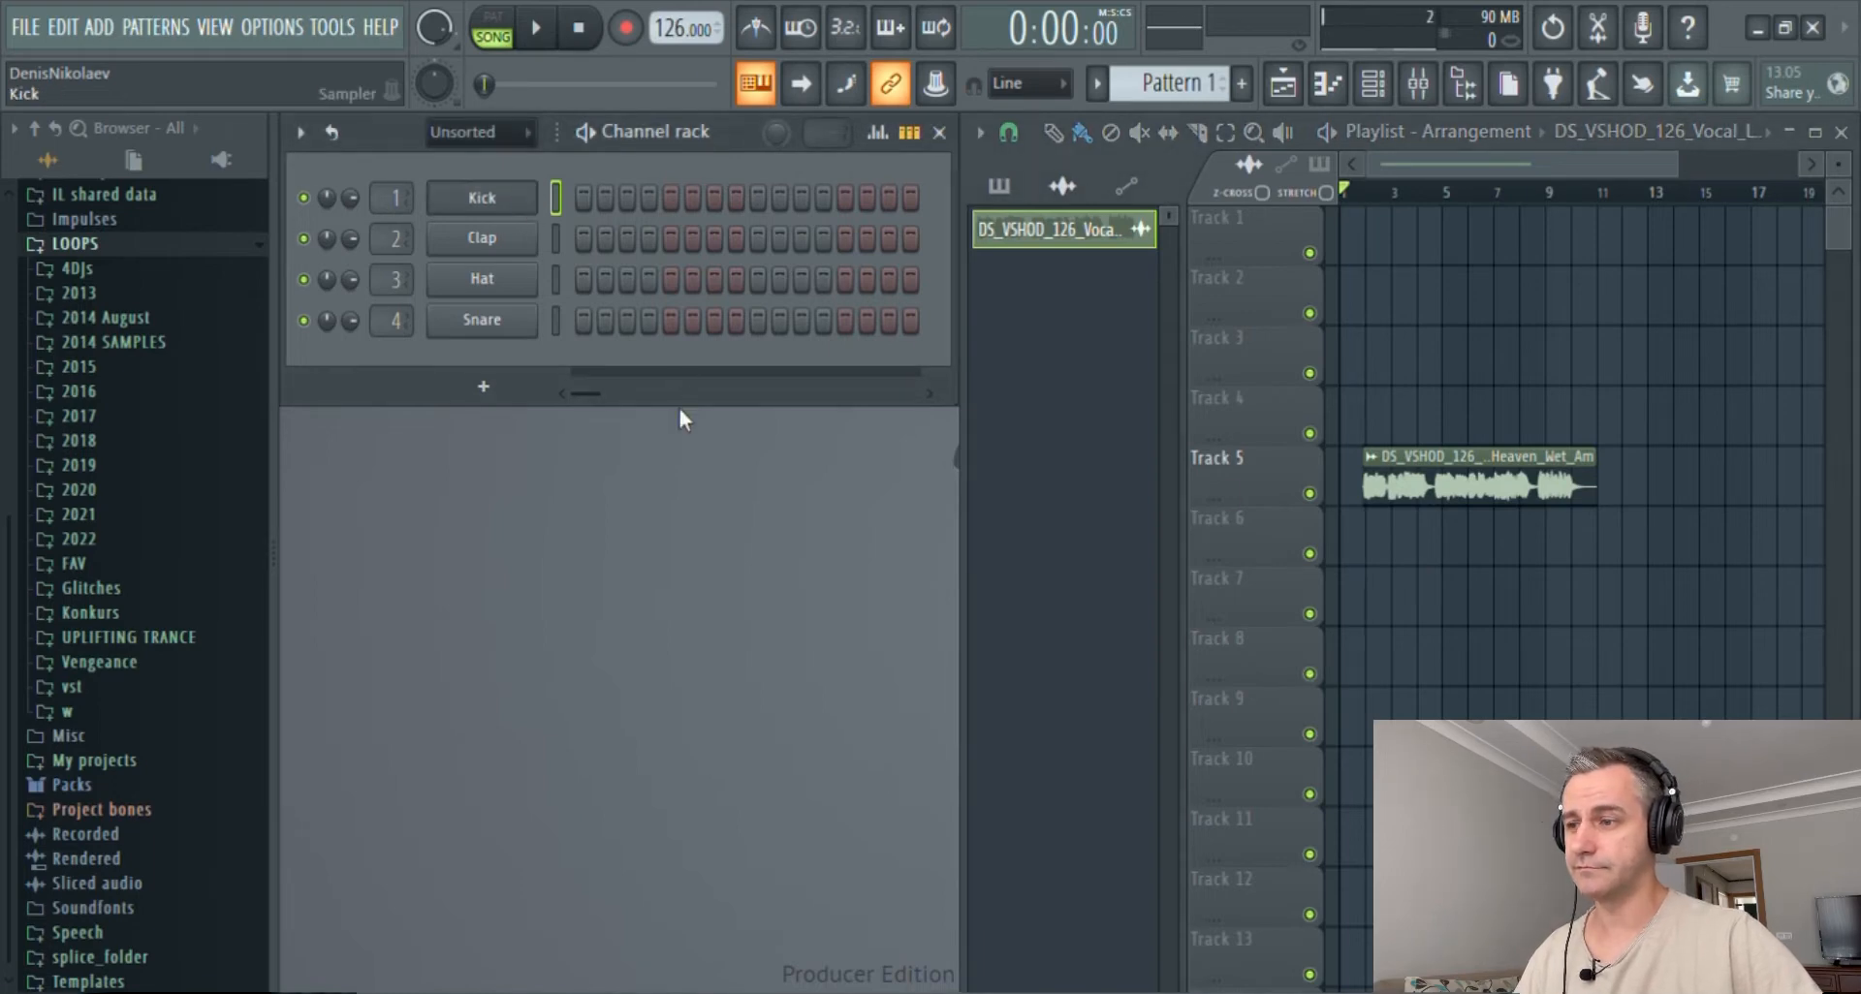
click(871, 234)
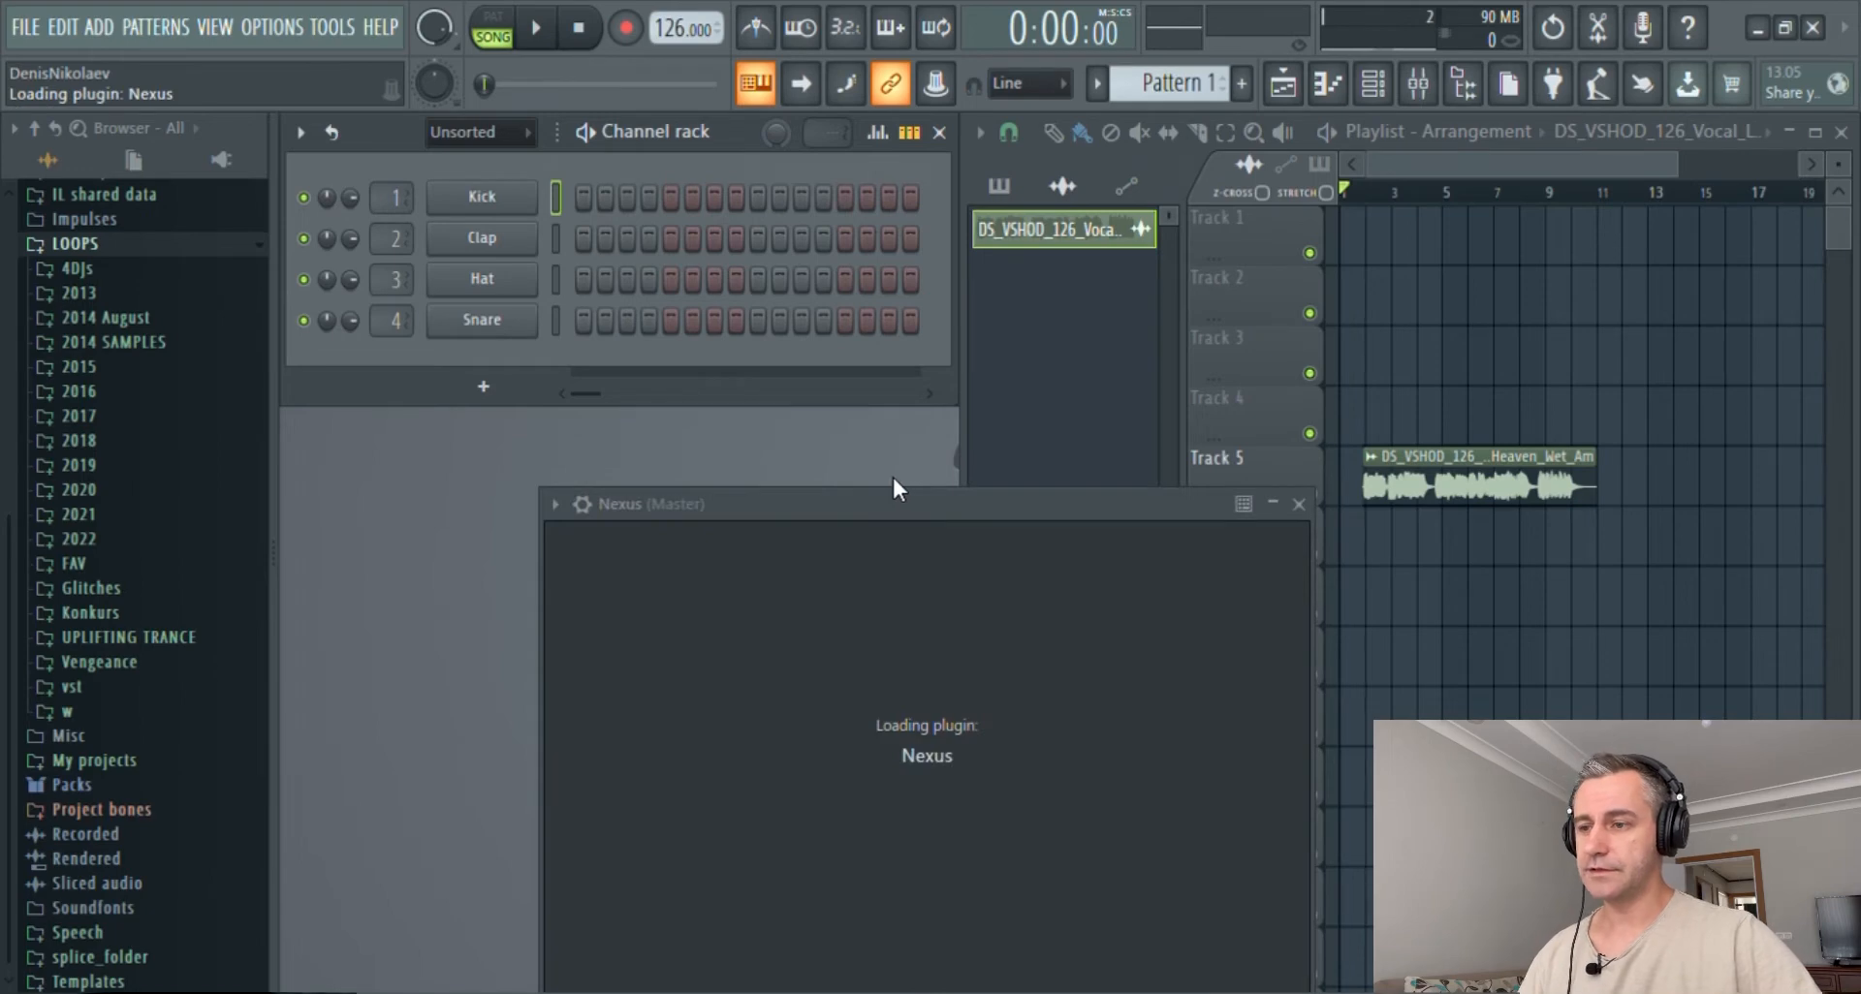
drag(936, 500, 932, 152)
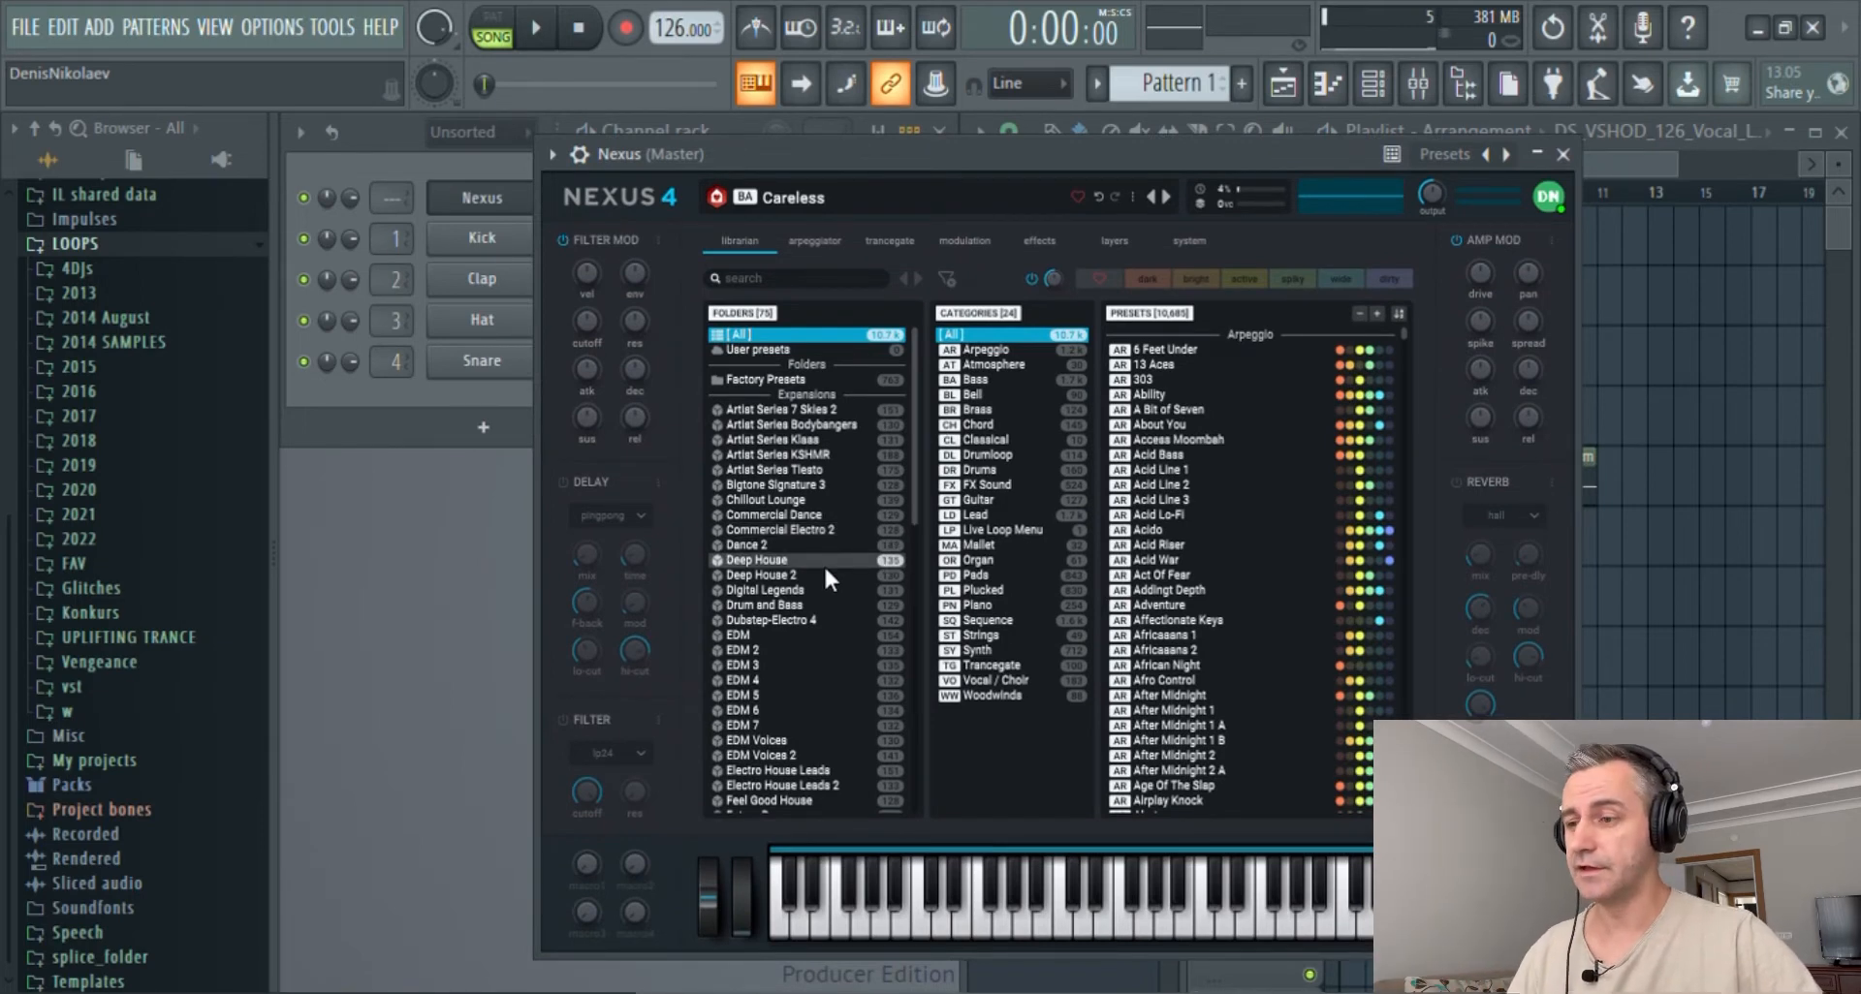
- Load the bass preset Drone Neverland from the Artist Series KSHMR expansion in Nexus
scroll(828, 586, down, 3)
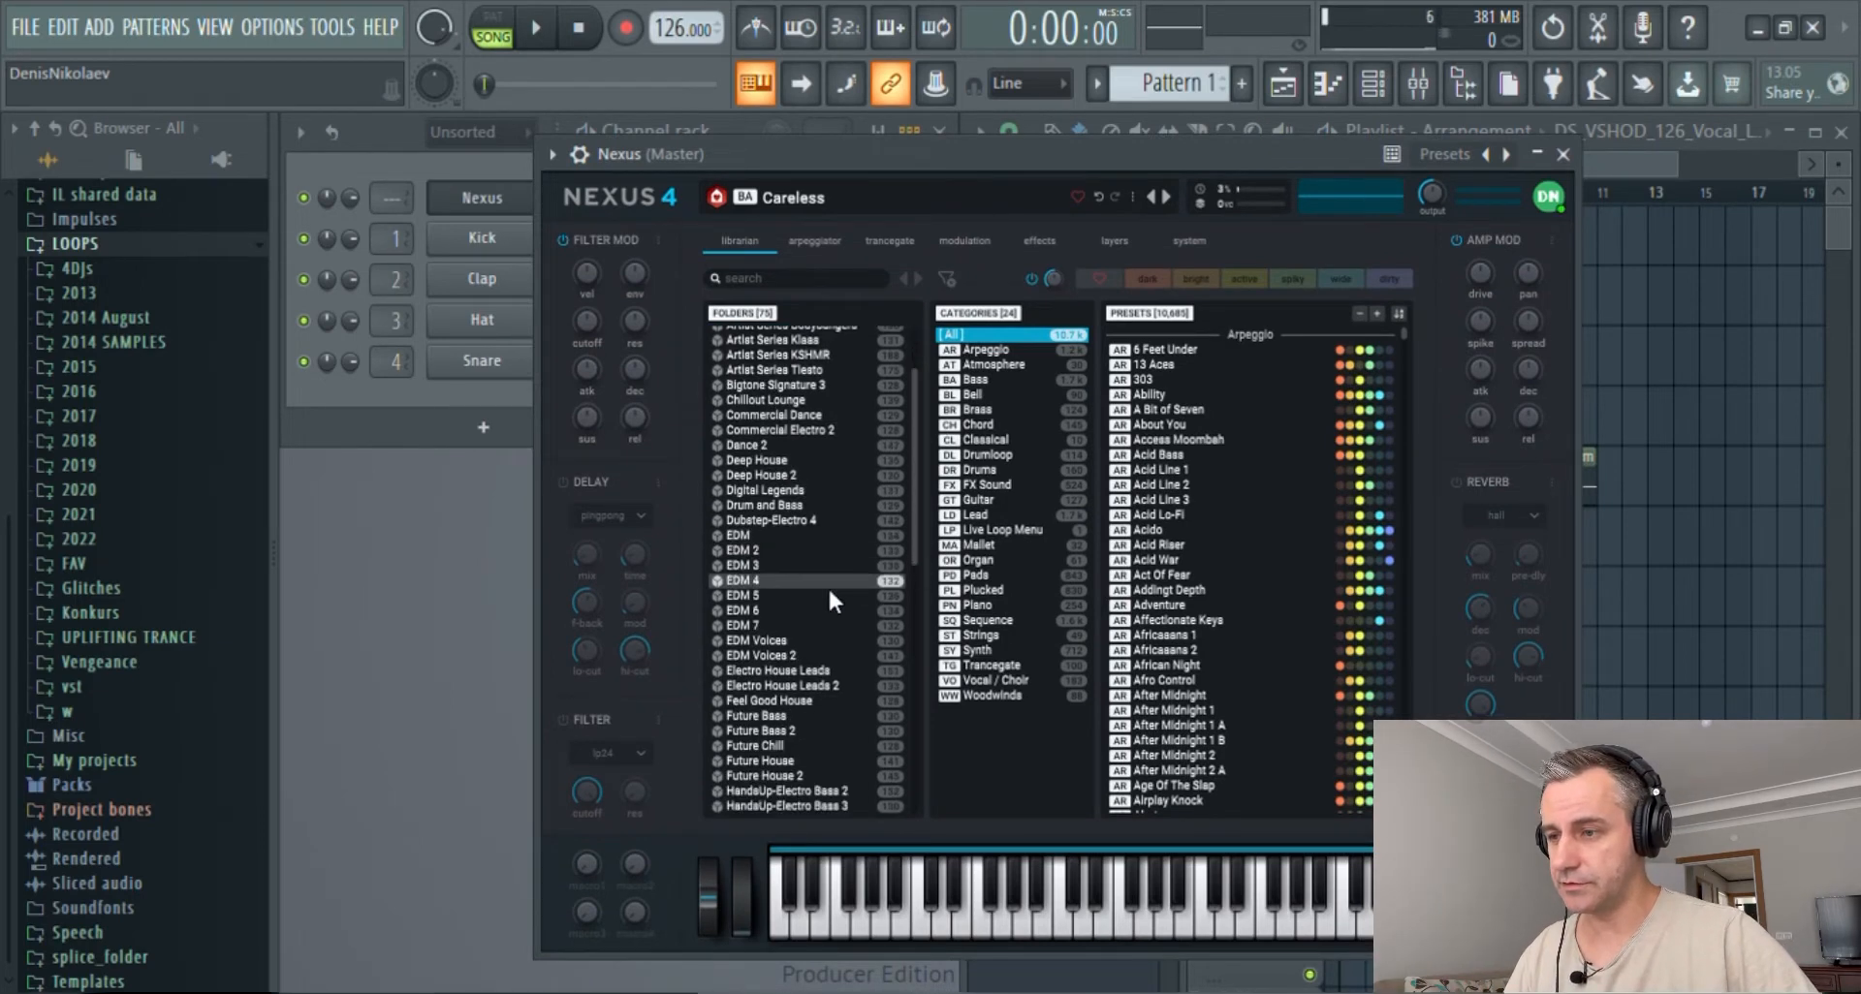
scroll(828, 585, up, 3)
click(825, 454)
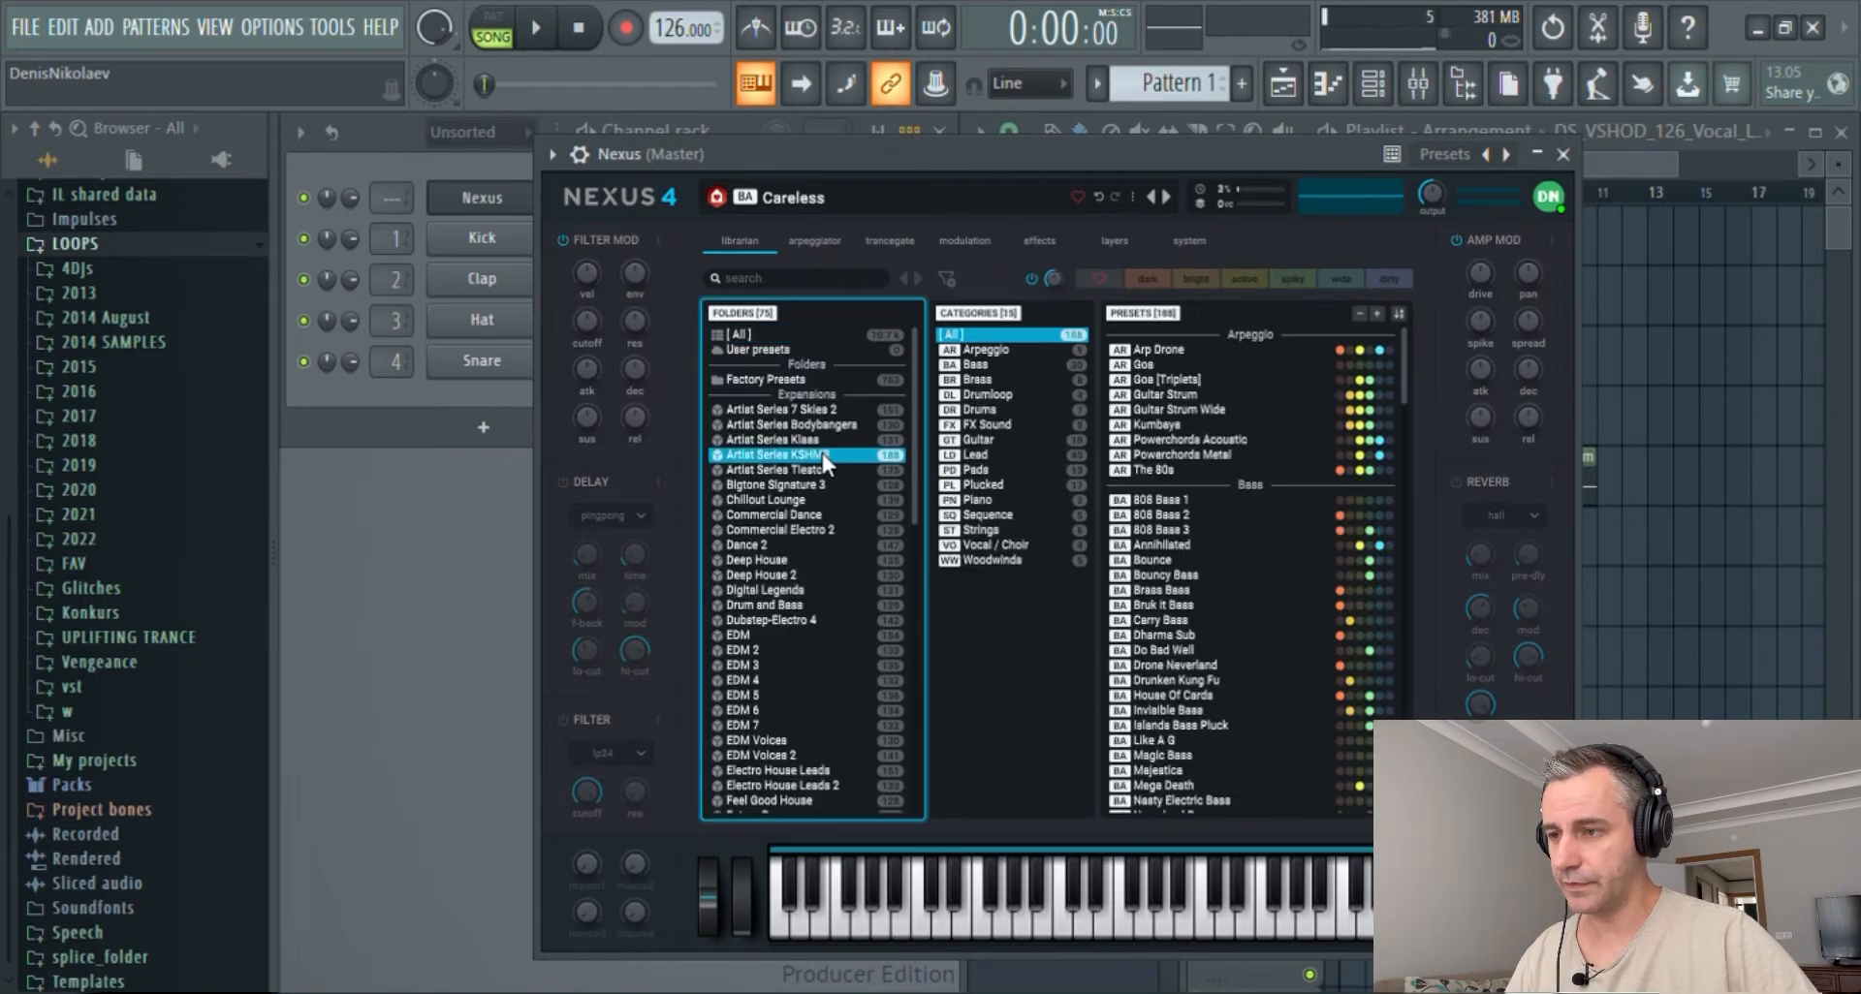
click(992, 365)
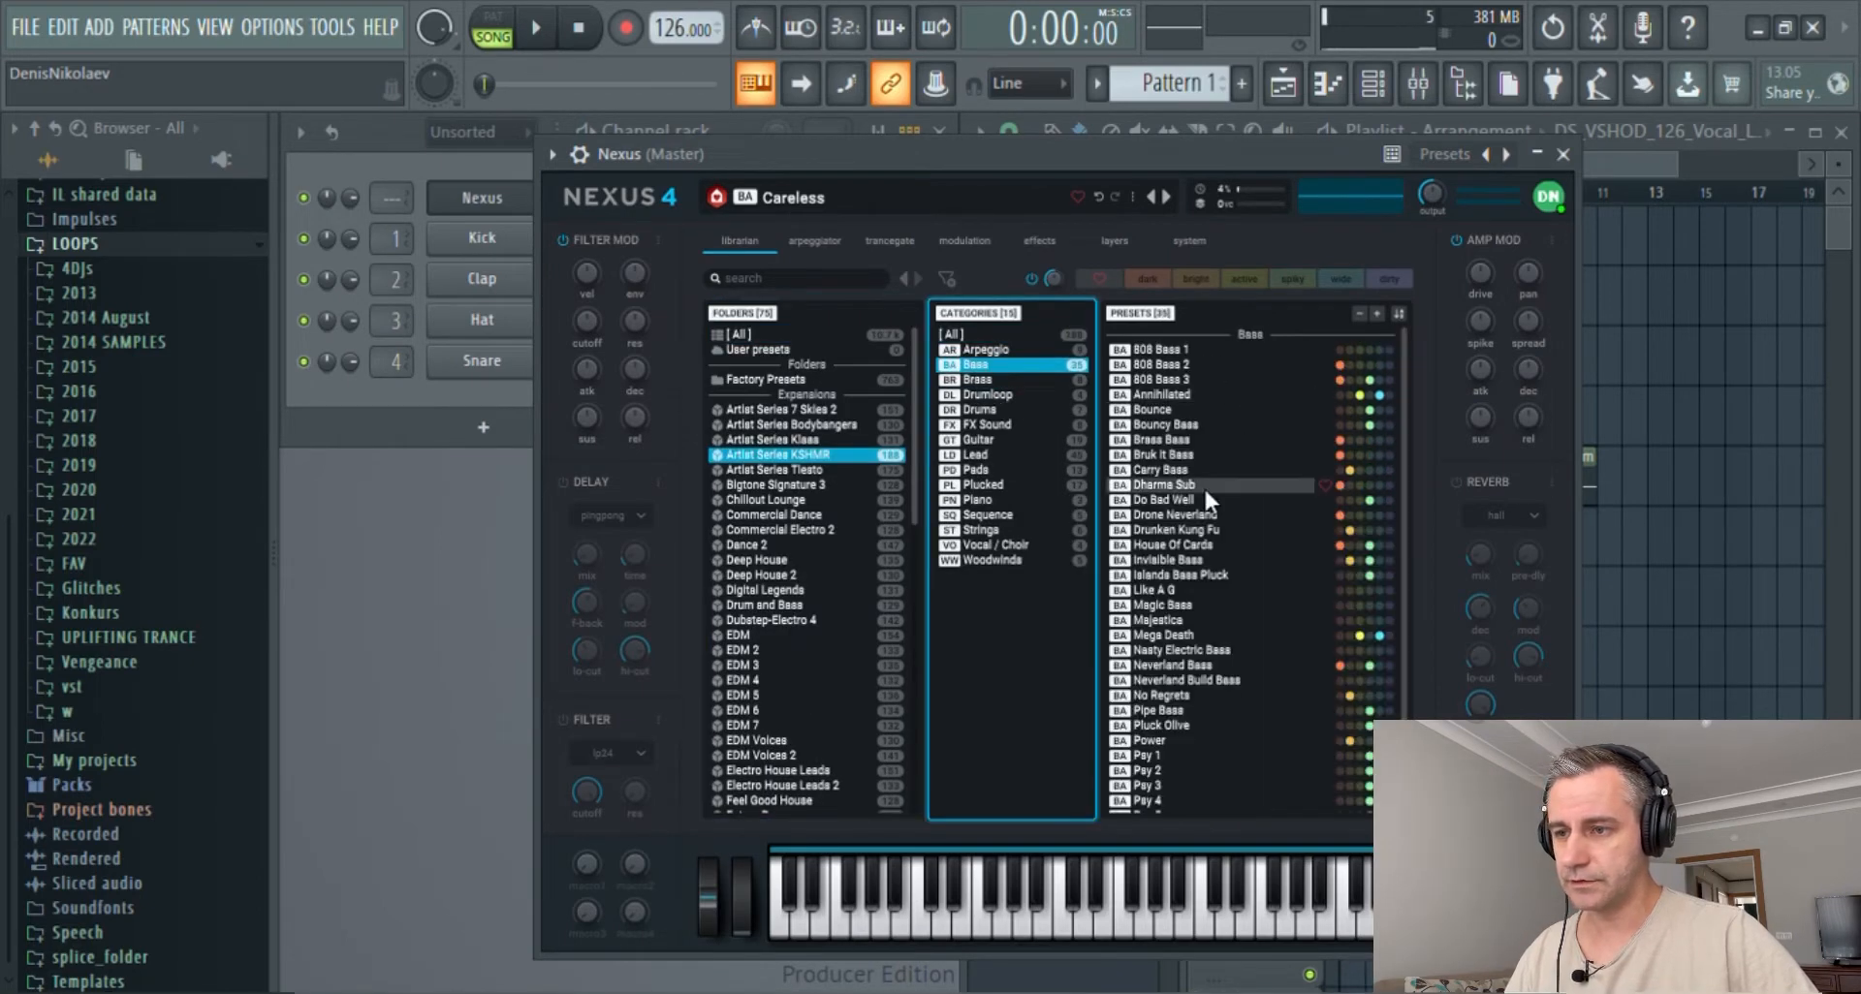
click(1201, 516)
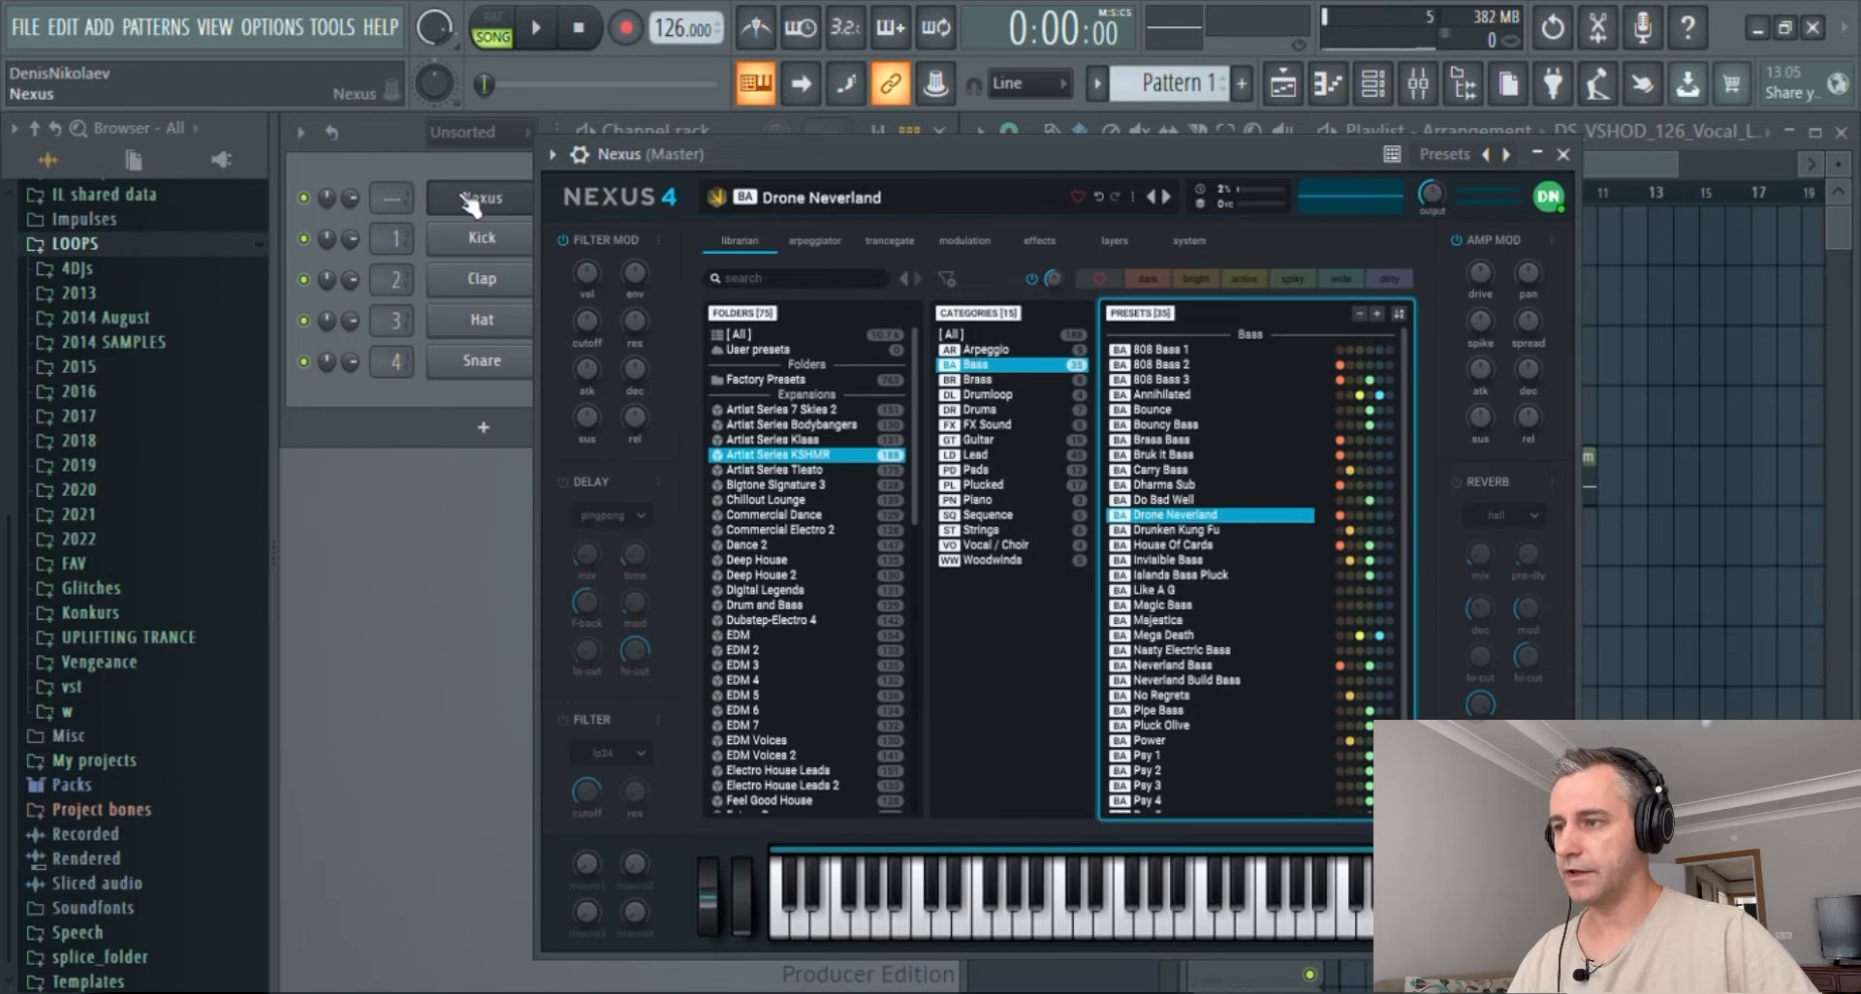
- Write a four-bar Nexus bass line in the piano roll with one-bar notes A4, F4, G4 and A4
click(472, 200)
key(F7)
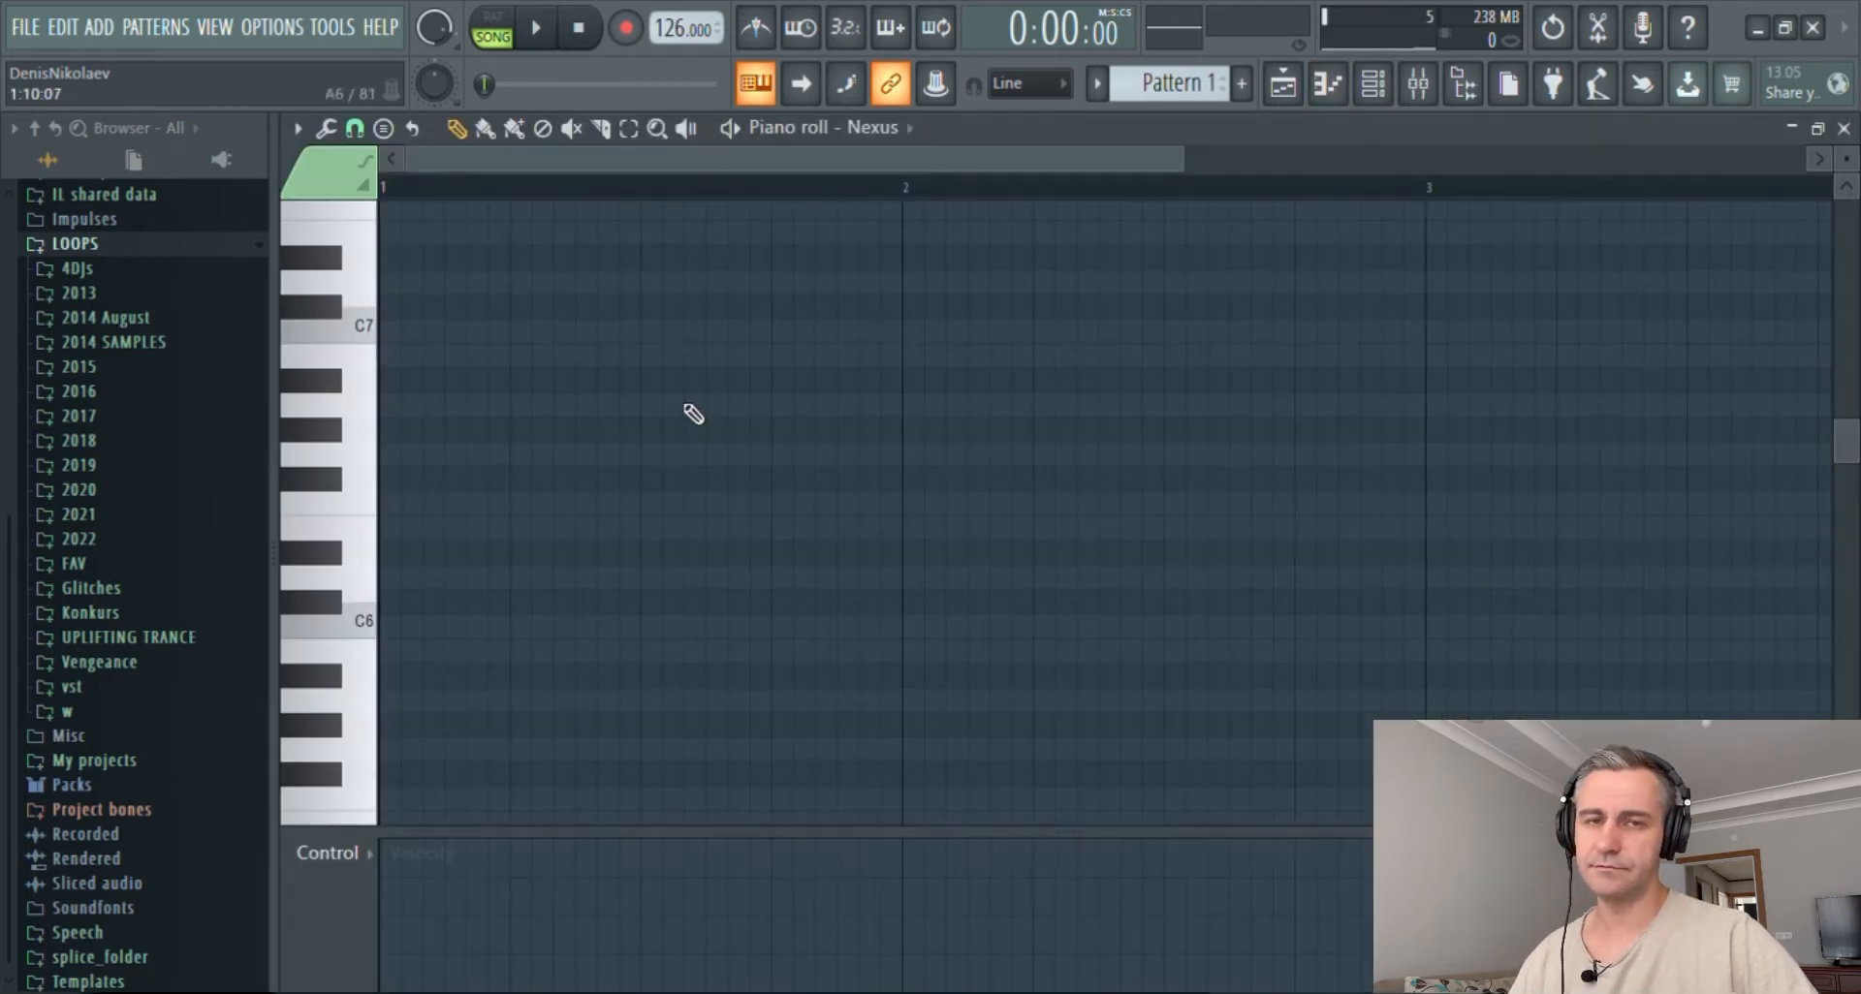
scroll(693, 414, down, 5)
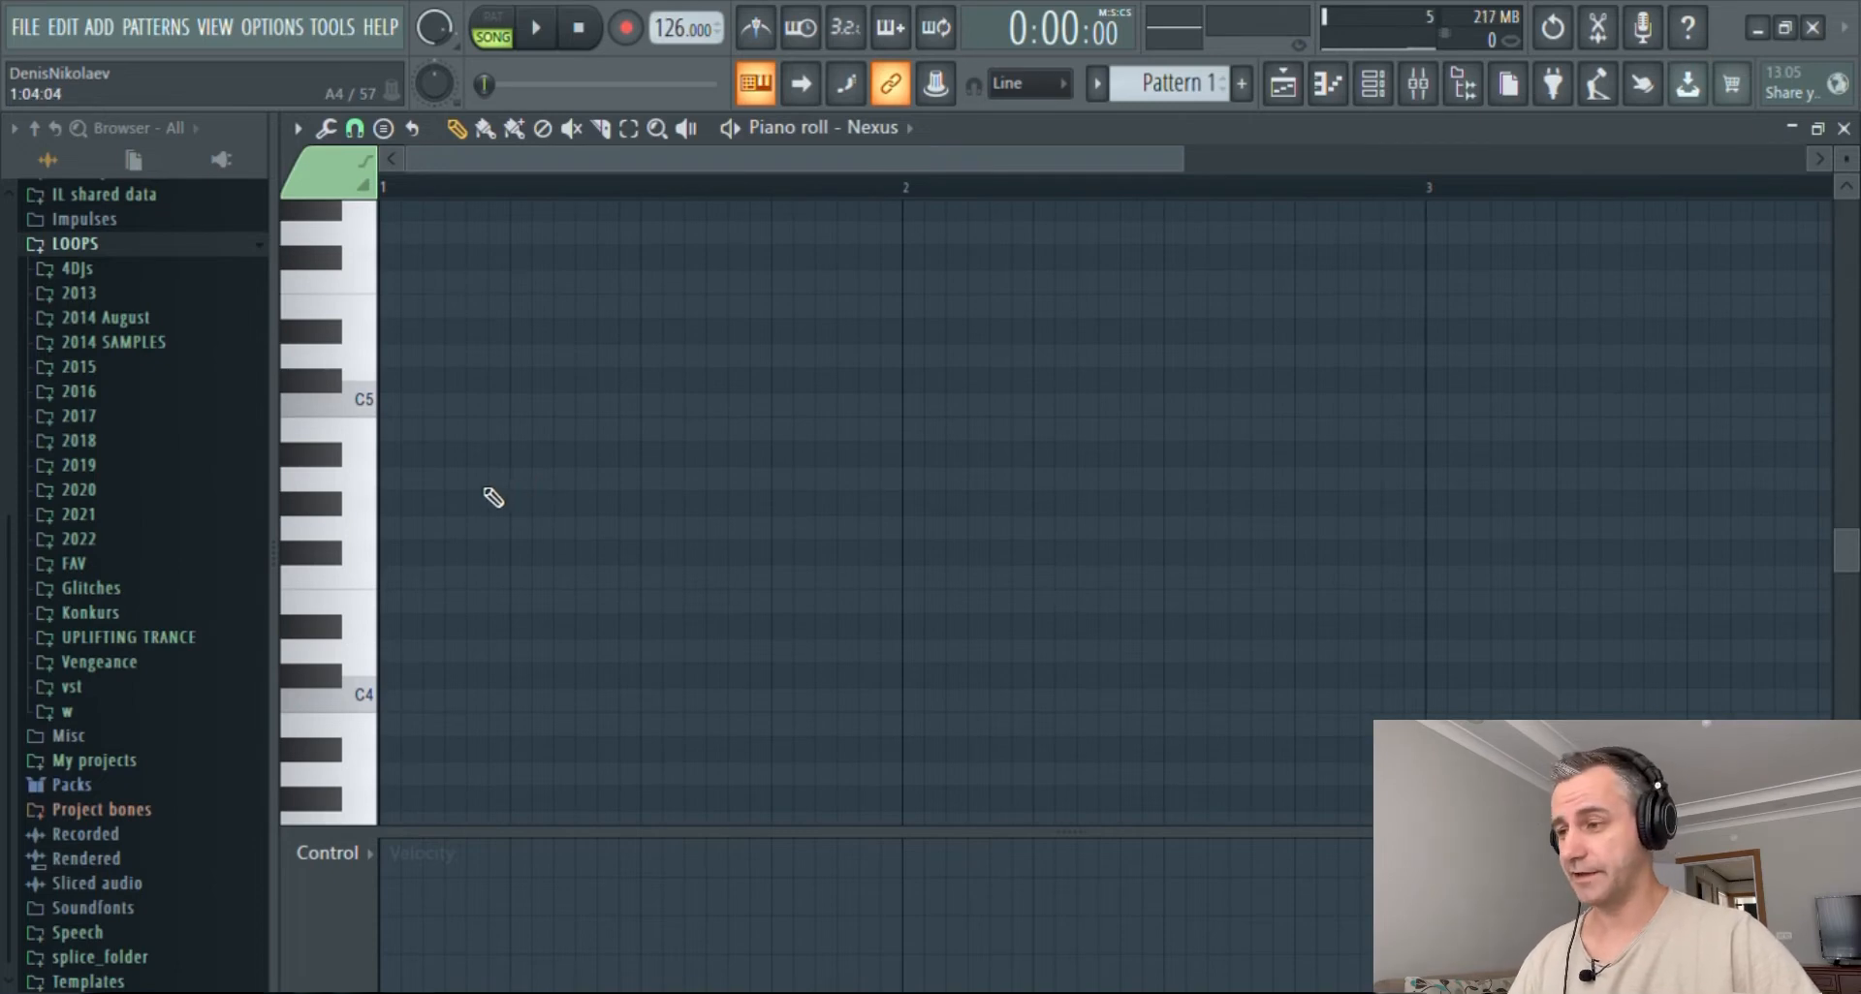
click(402, 482)
drag(458, 484, 904, 491)
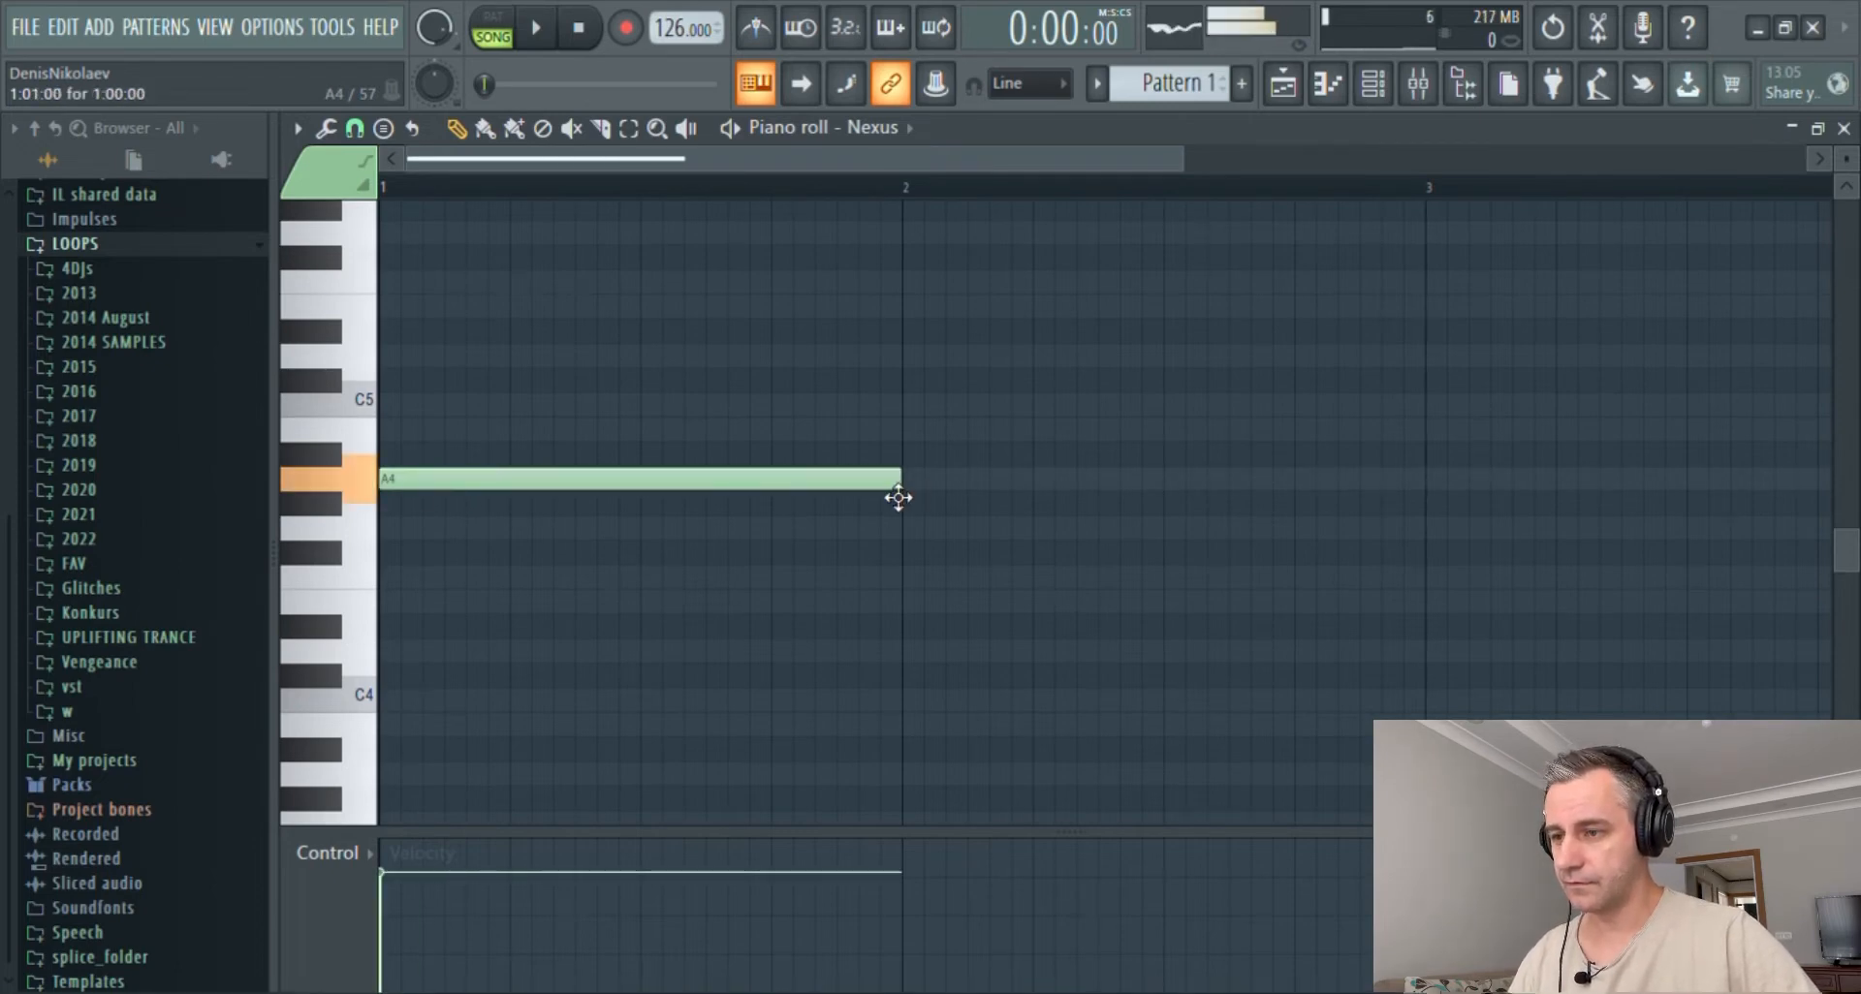
click(911, 578)
click(1442, 533)
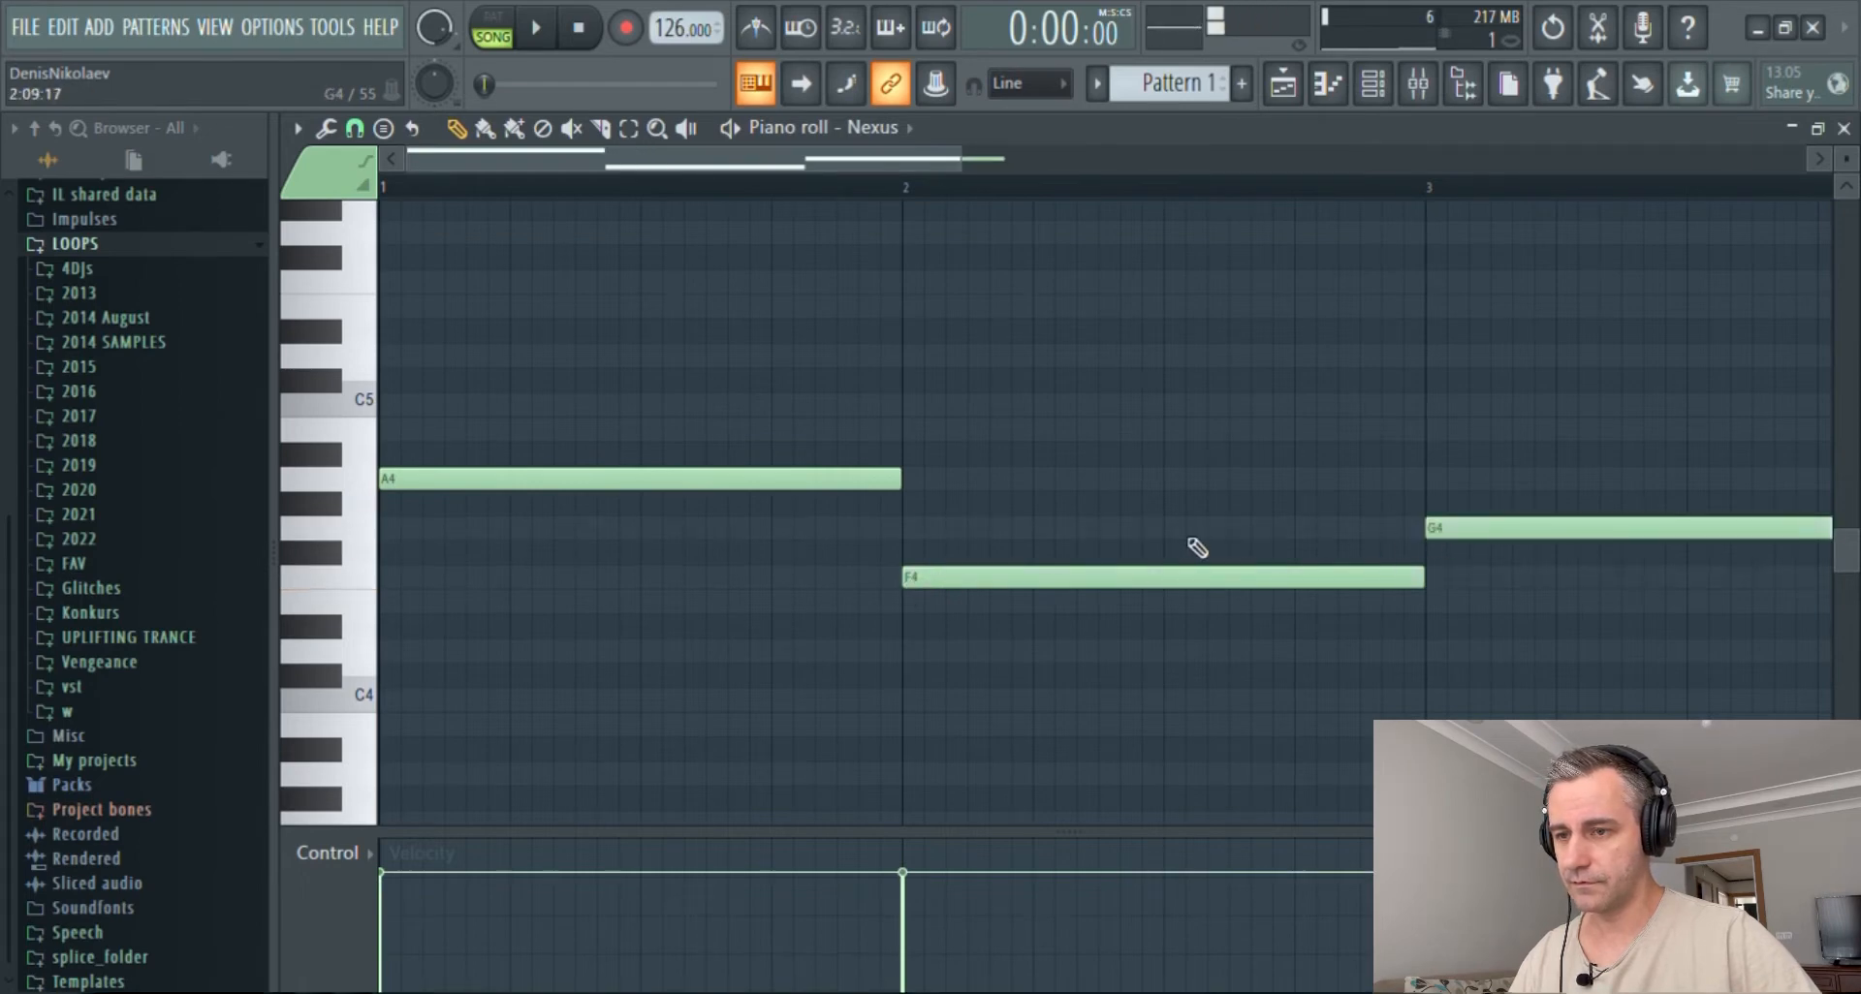
scroll(1537, 527, down, 2)
scroll(1525, 494, up, 2)
click(1523, 478)
scroll(1567, 546, down, 2)
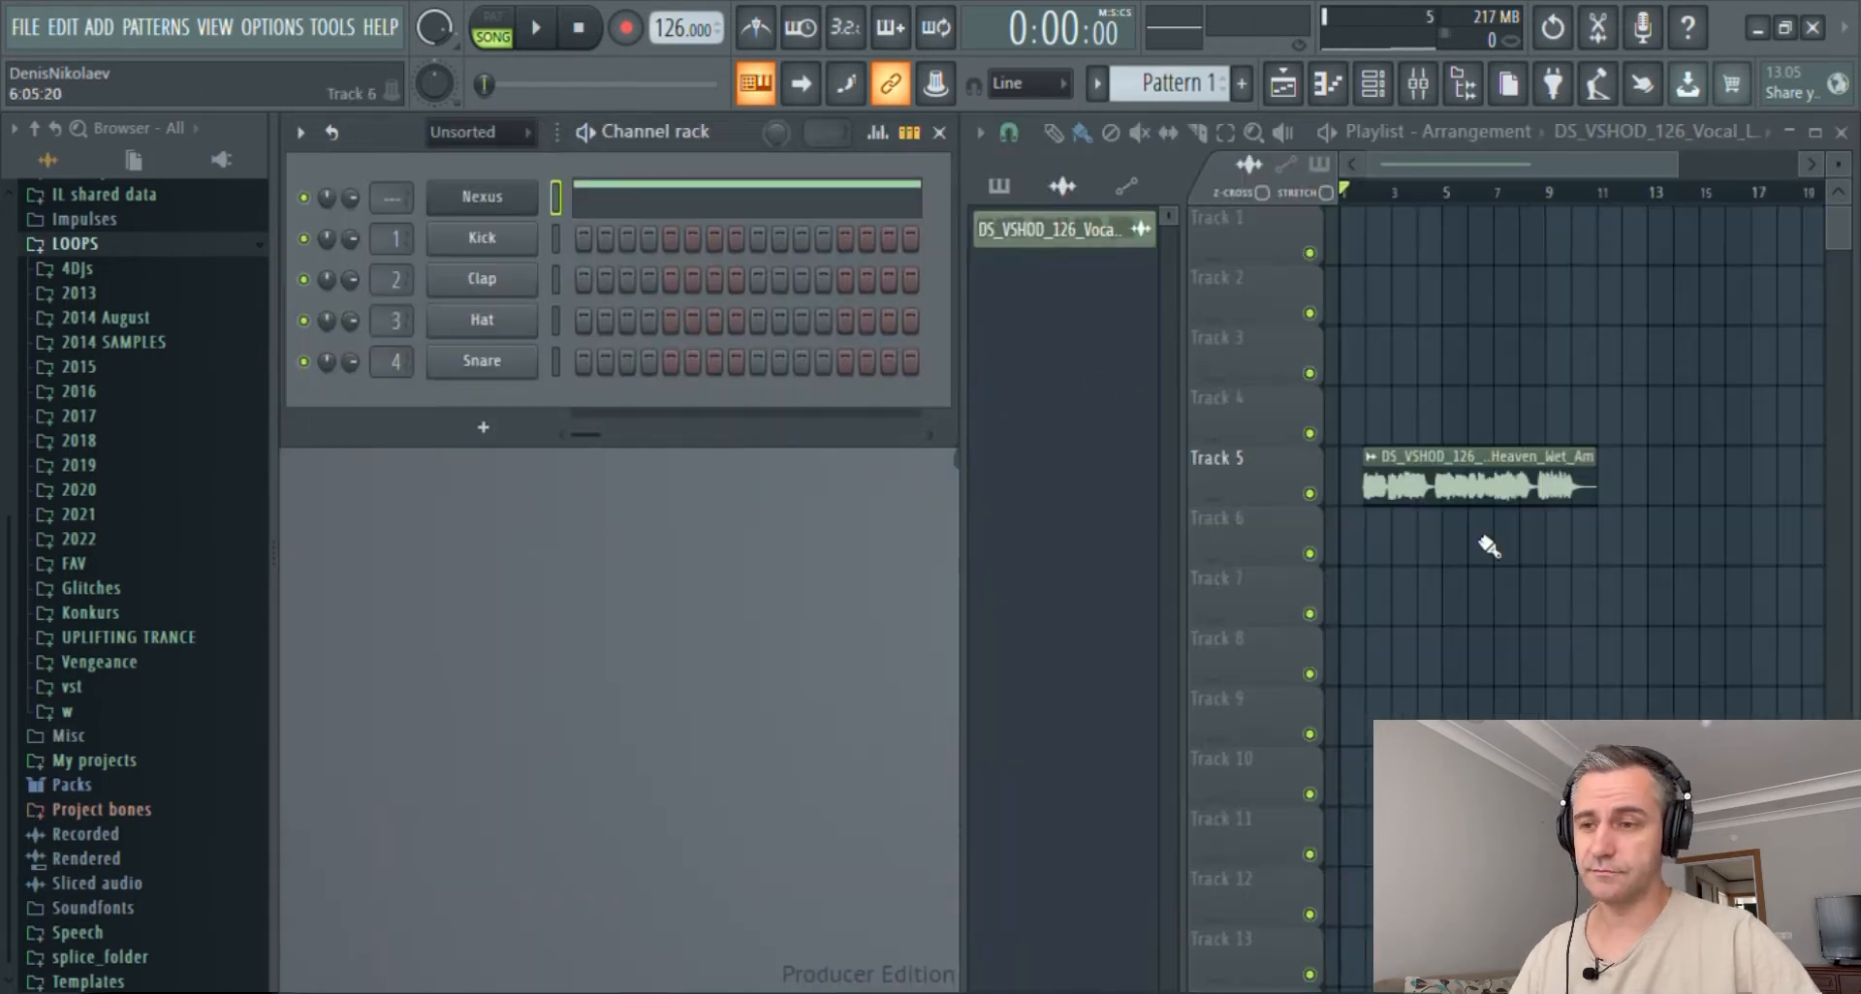
- Place Pattern 1 twice in a row on Track 6, starting at bar 2 under the vocal
click(1380, 560)
right_click(1394, 562)
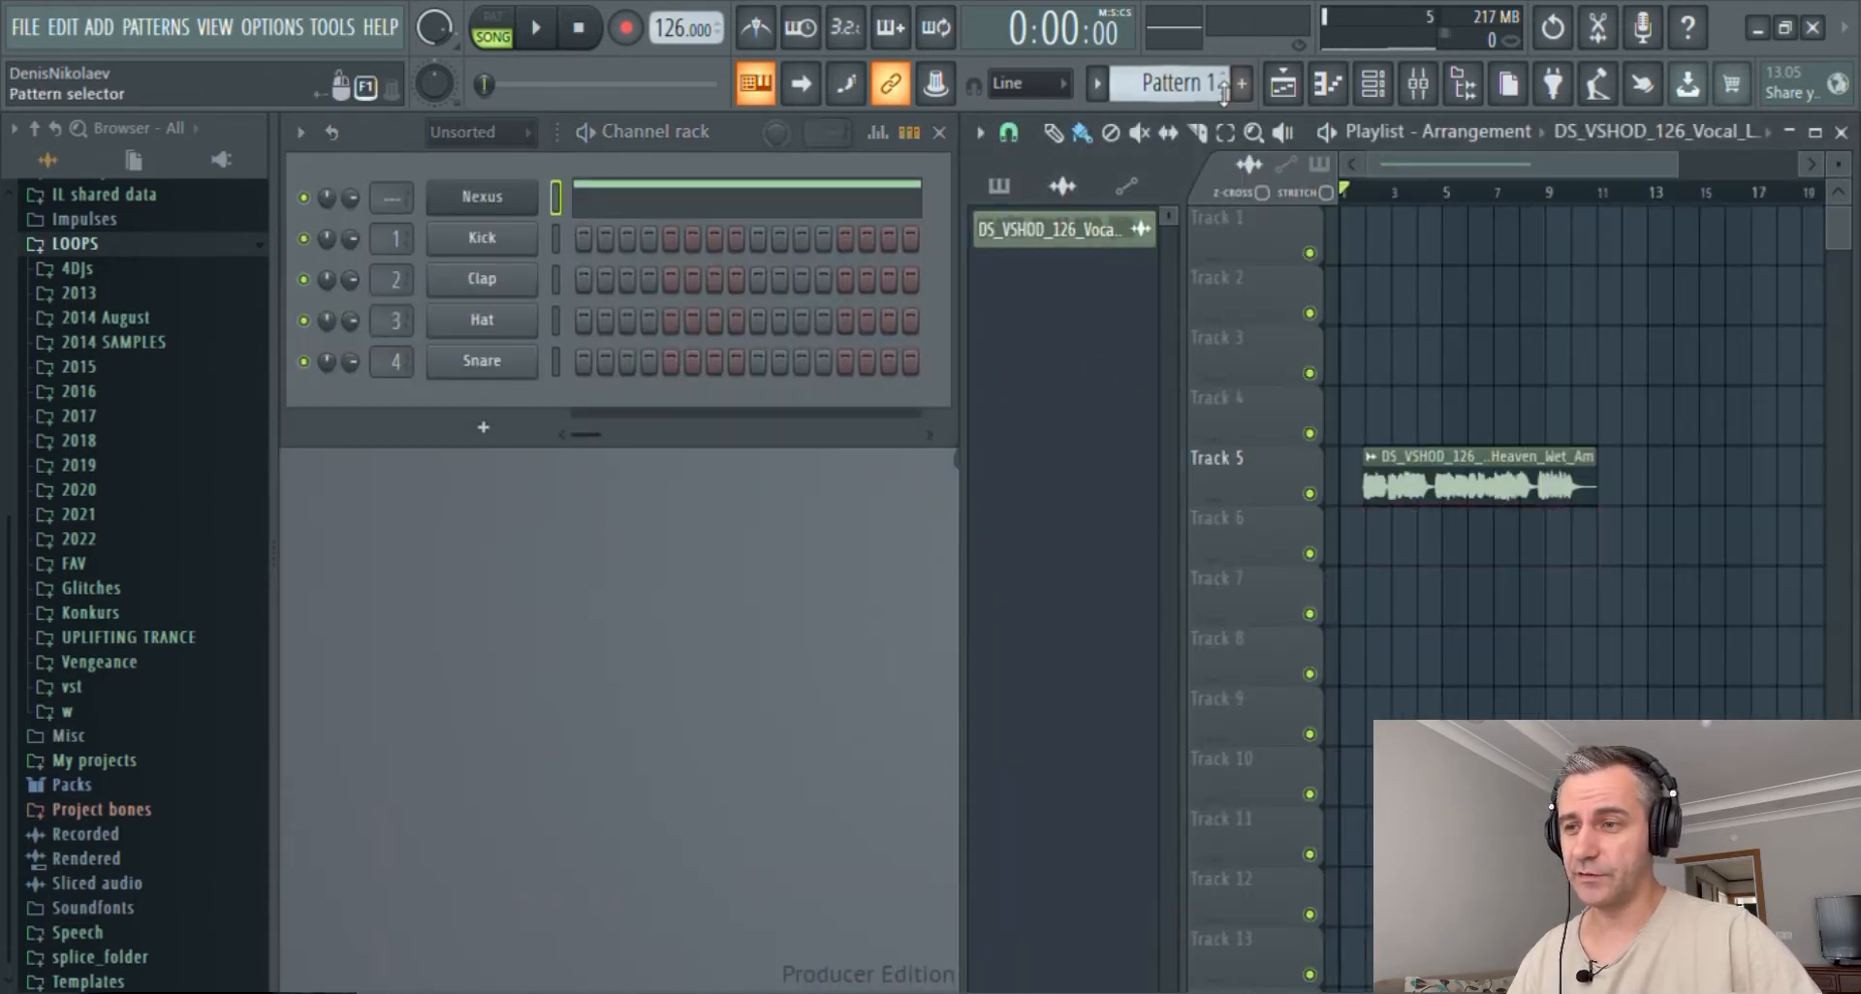
scroll(1215, 87, up, 1)
scroll(1215, 87, down, 1)
click(1376, 542)
click(1478, 543)
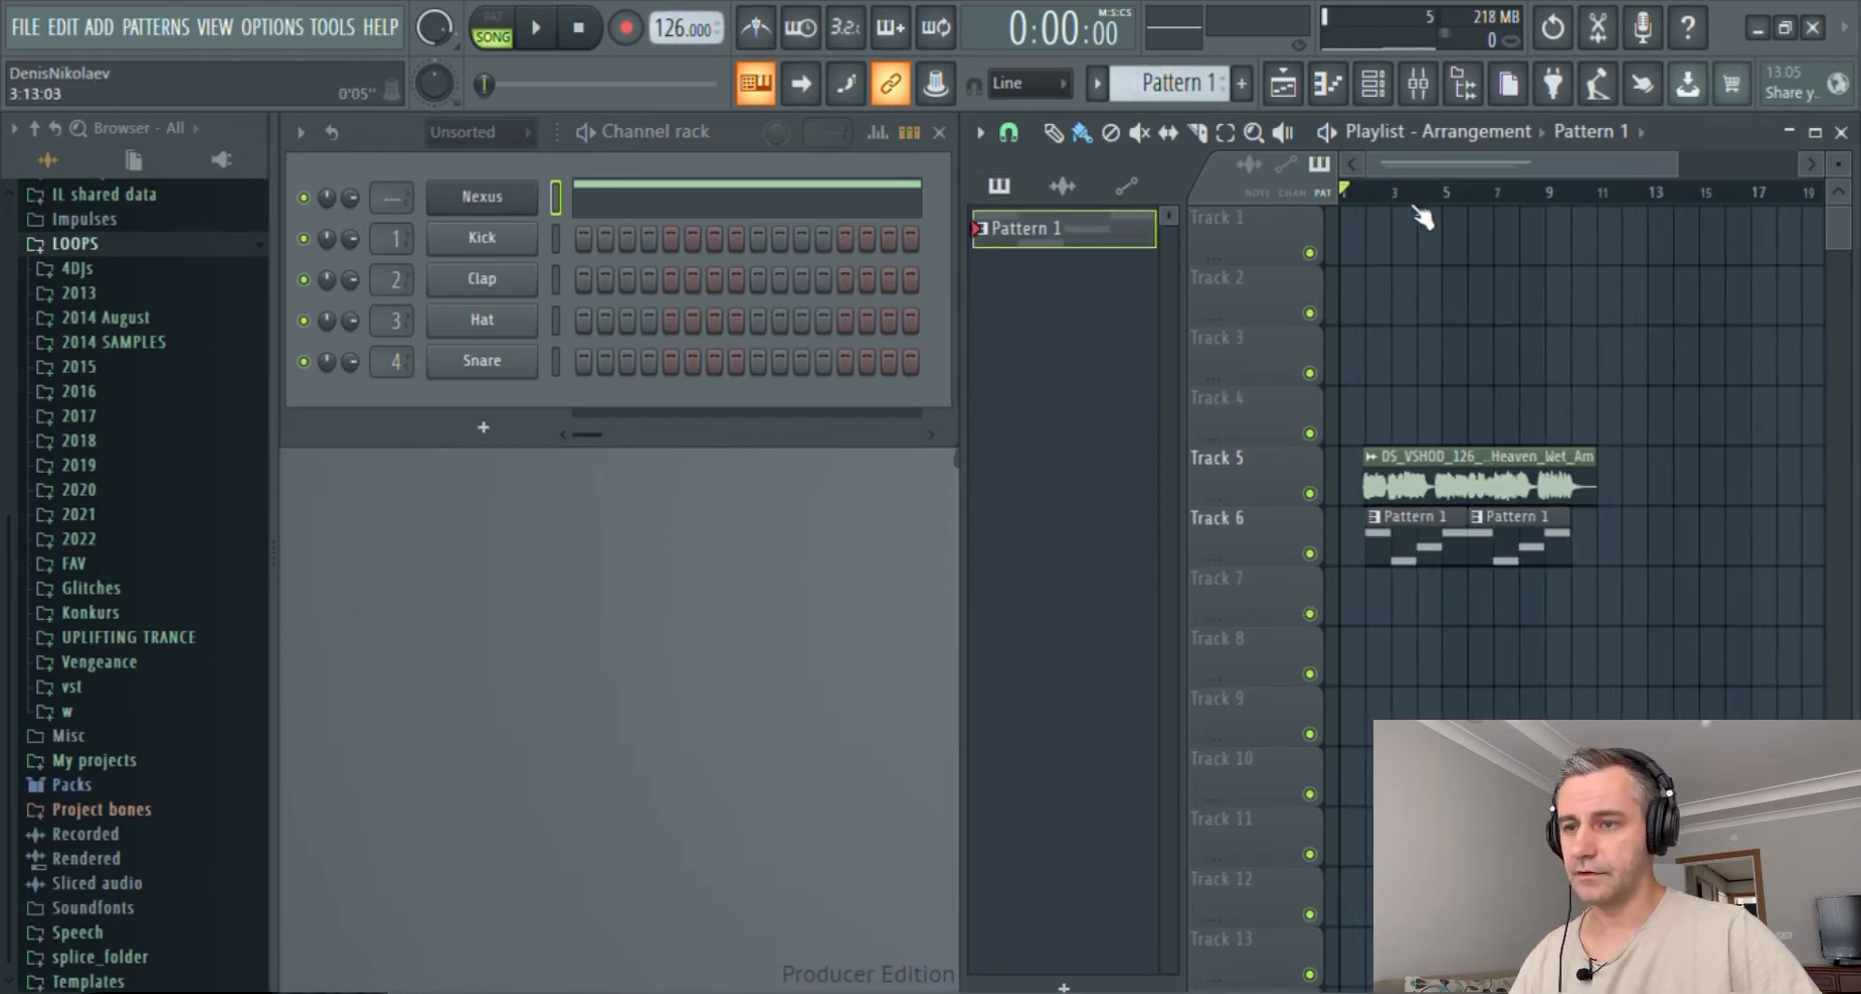
- Play the arrangement from bar 2 and lower the vocal clip's channel volume to about 76%
click(1377, 200)
key(space)
scroll(1268, 465, up, 3)
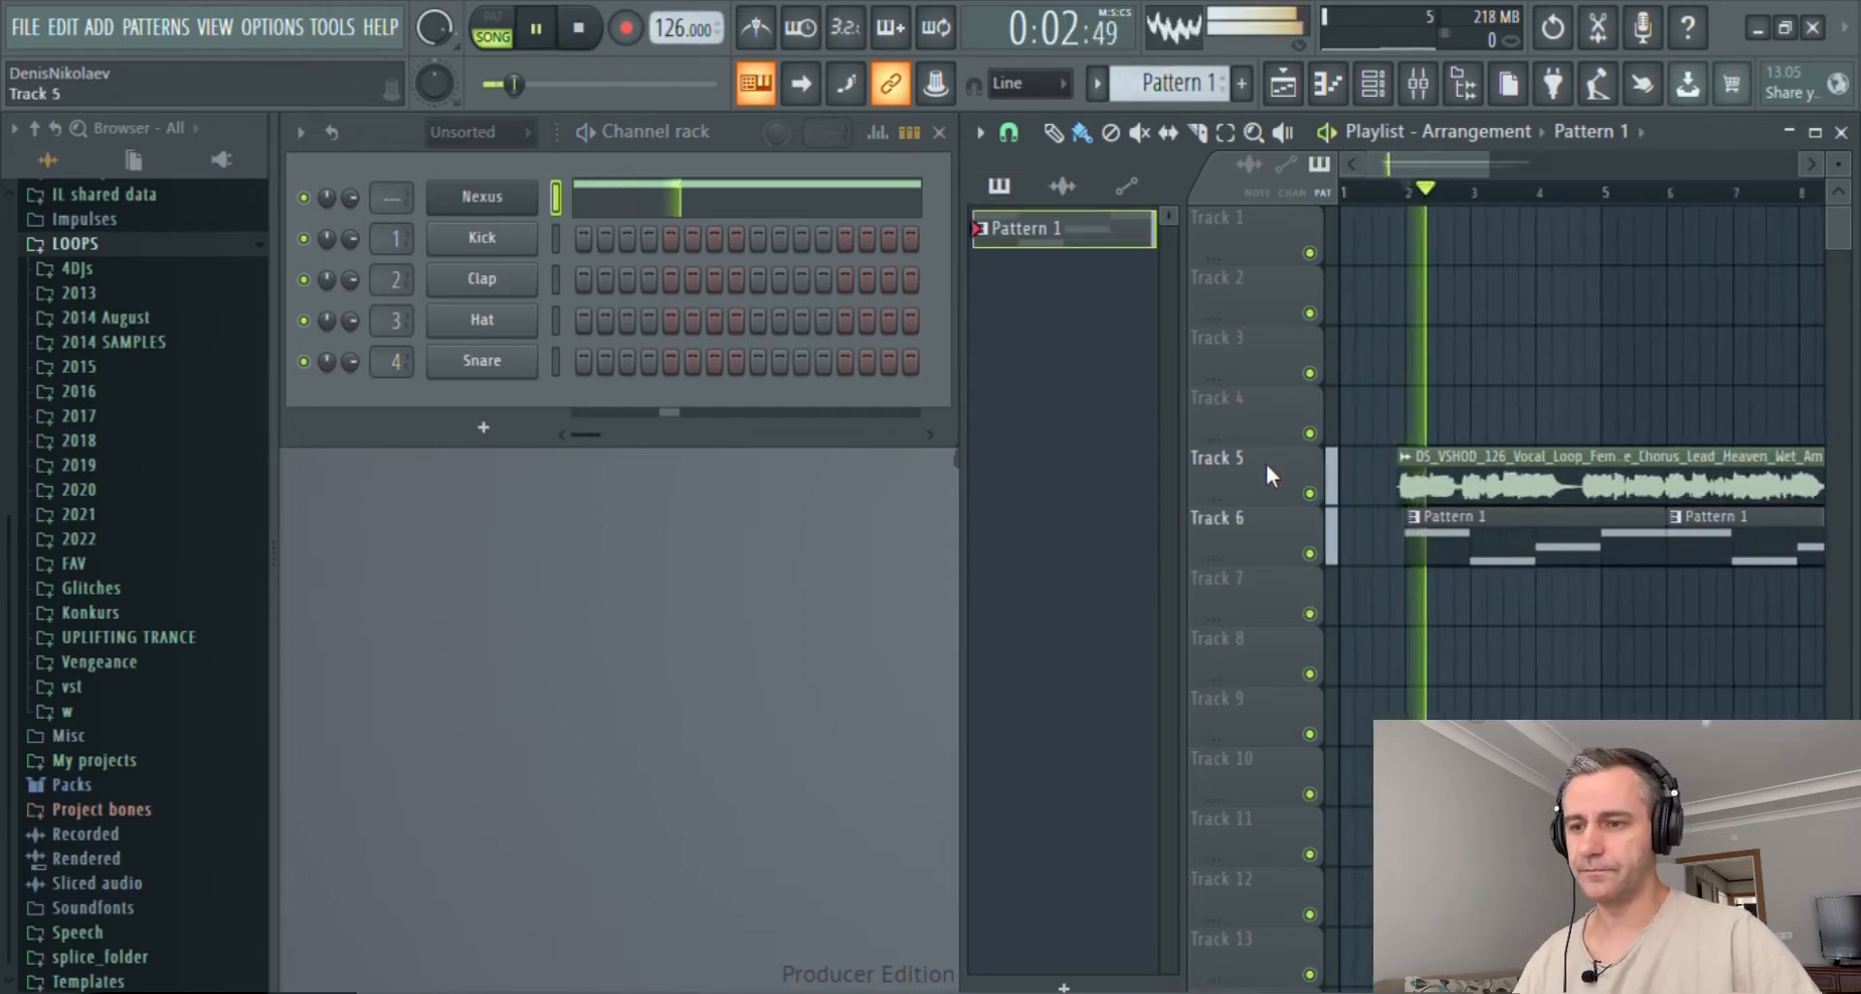
scroll(1271, 465, down, 4)
double_click(1434, 485)
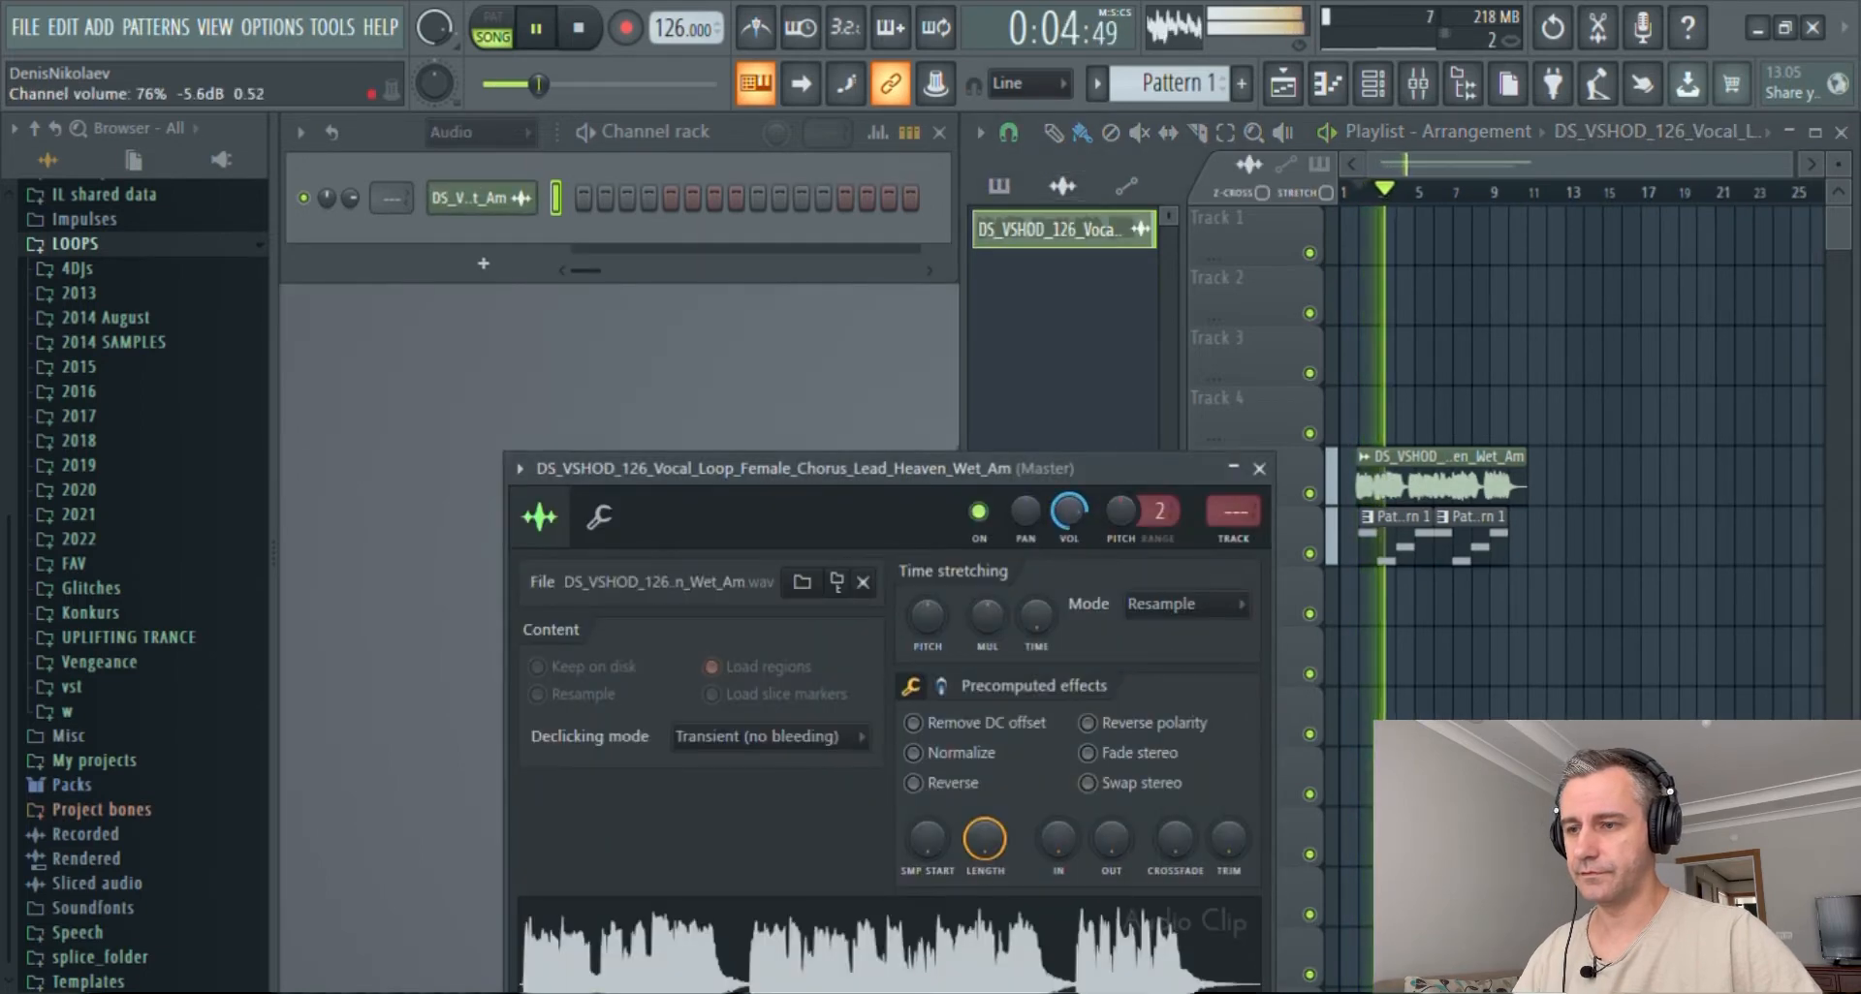
click(1259, 469)
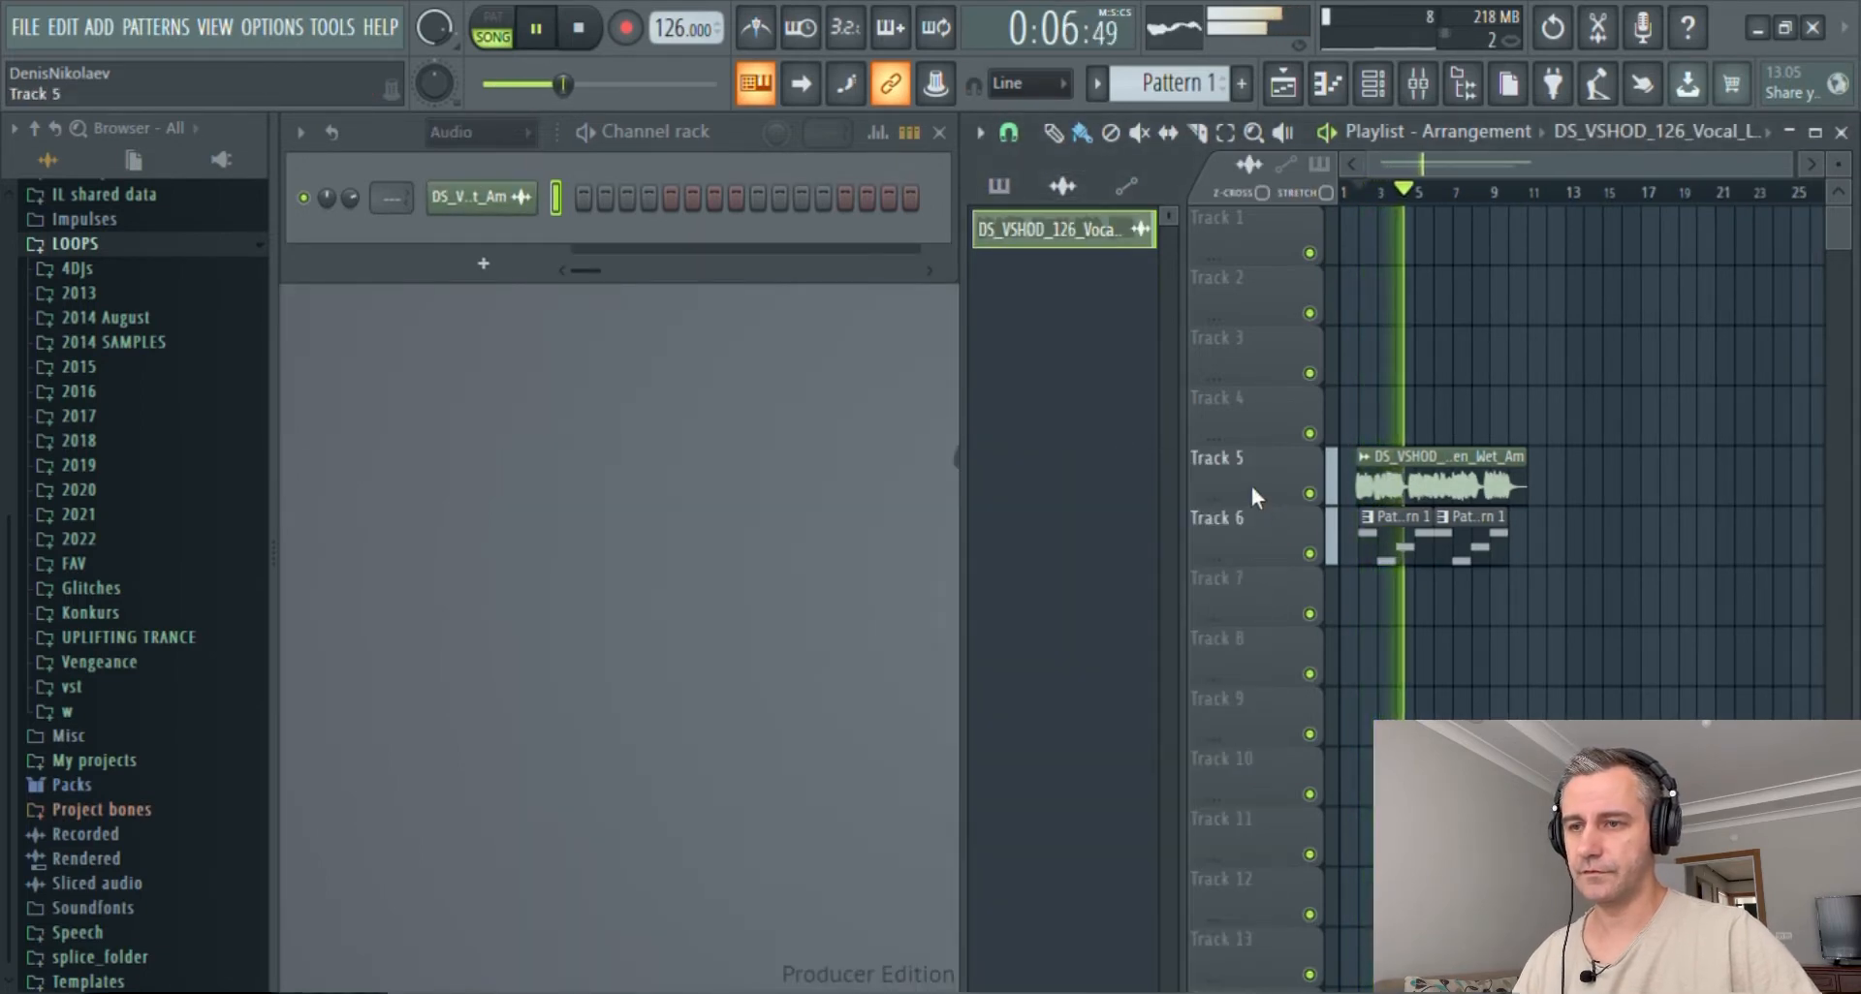
- Listen to the vocal against the bass pattern to check how they fit, and stop playback
scroll(1252, 482, up, 3)
scroll(1289, 461, down, 2)
scroll(1272, 465, up, 3)
scroll(1271, 466, down, 2)
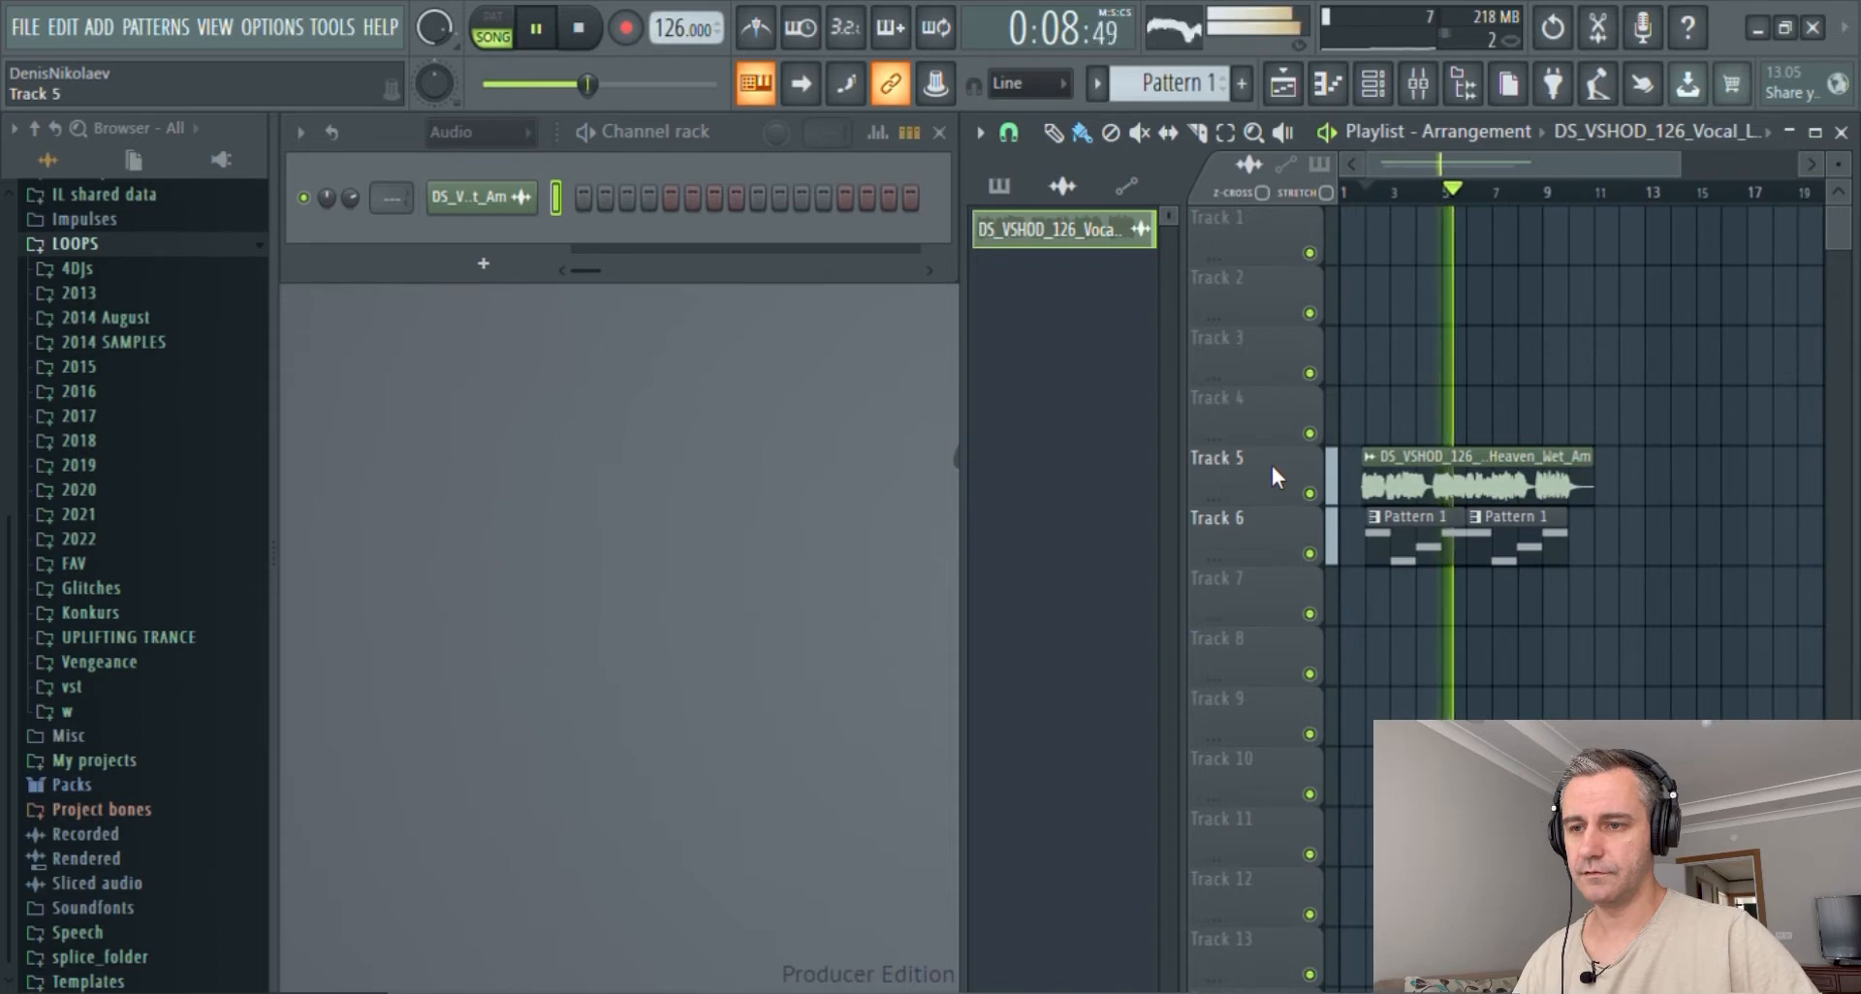
scroll(1271, 465, up, 3)
scroll(1271, 465, down, 3)
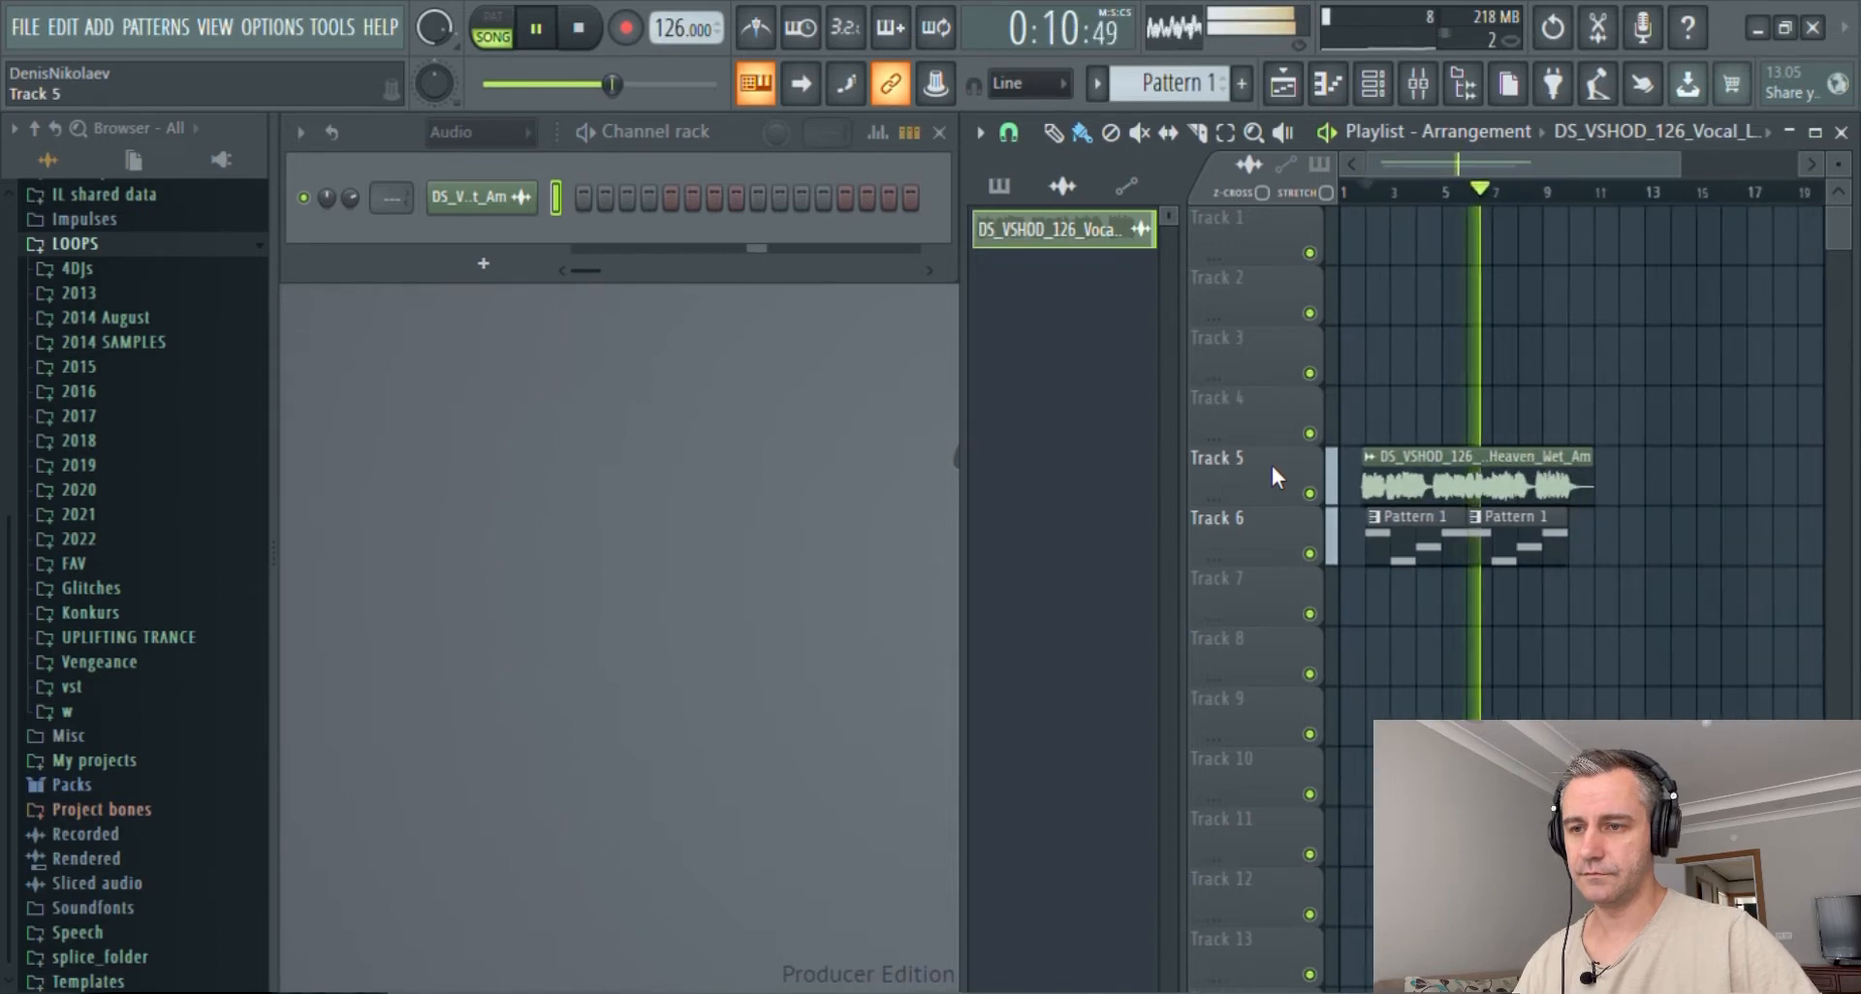
key(space)
click(1440, 511)
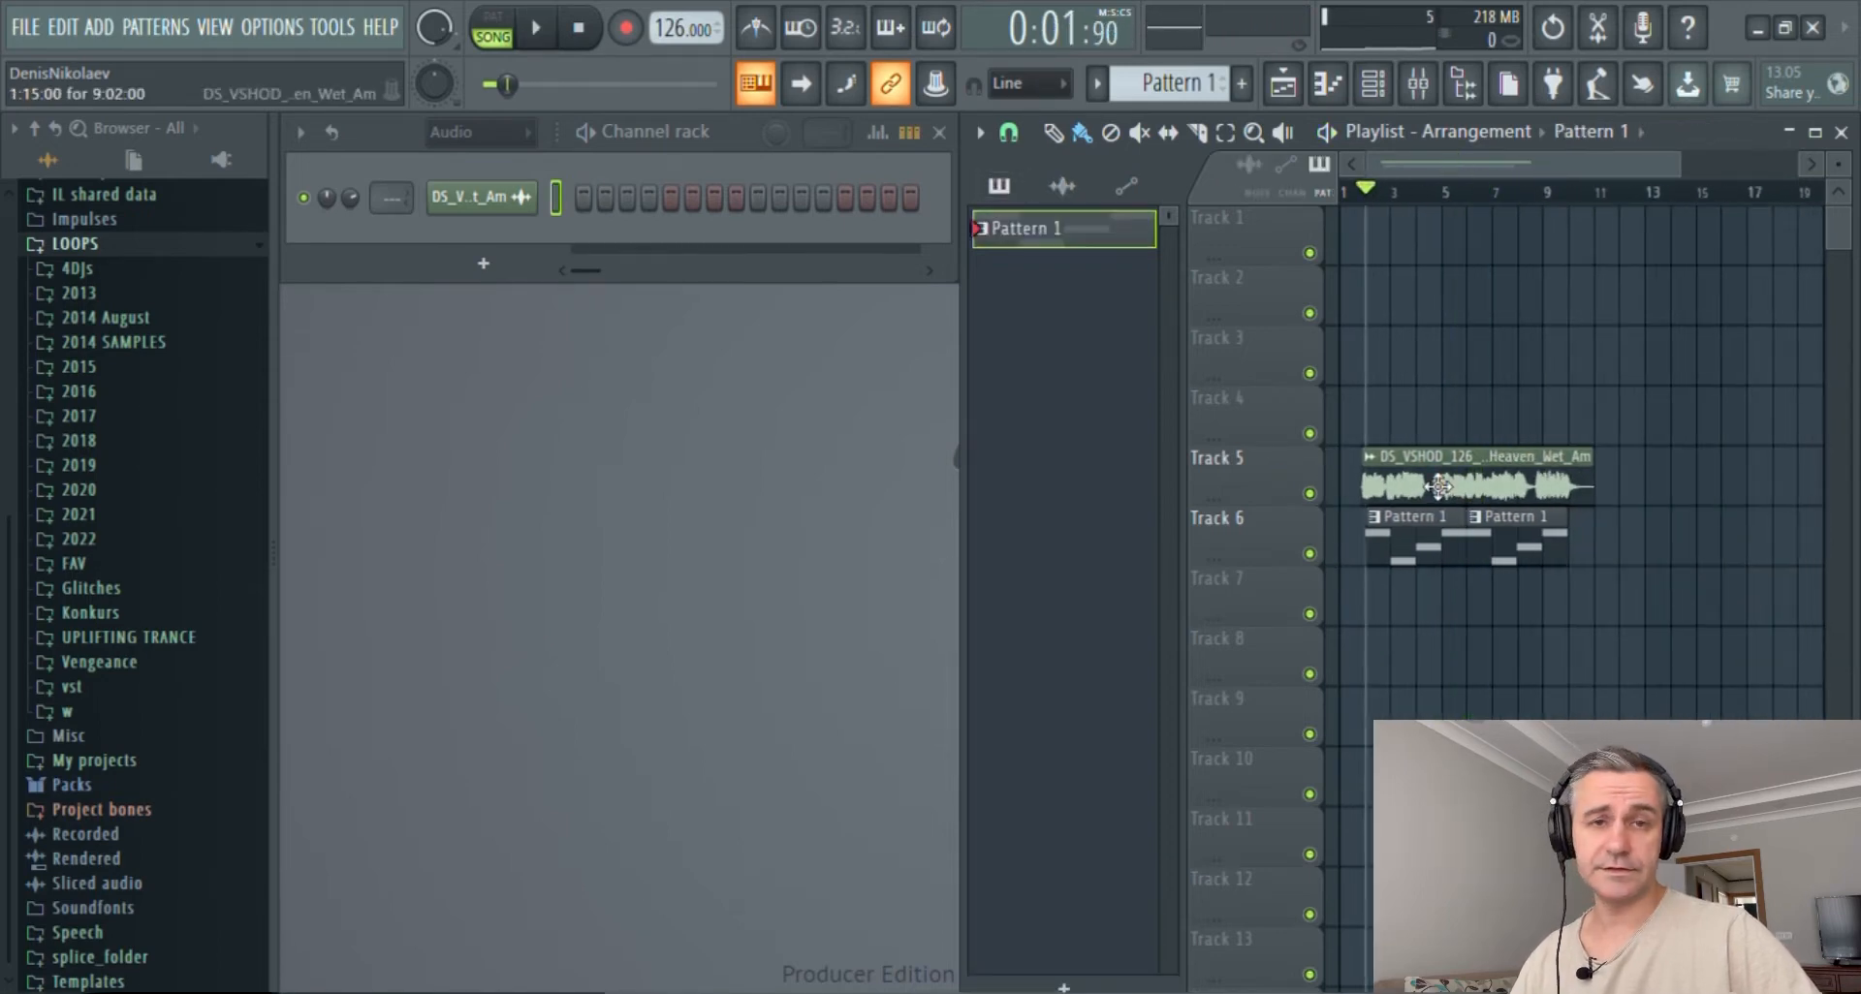
- Replace the Fruity Limiter on the Master mixer track with the s(M)exoscope oscilloscope
key(F9)
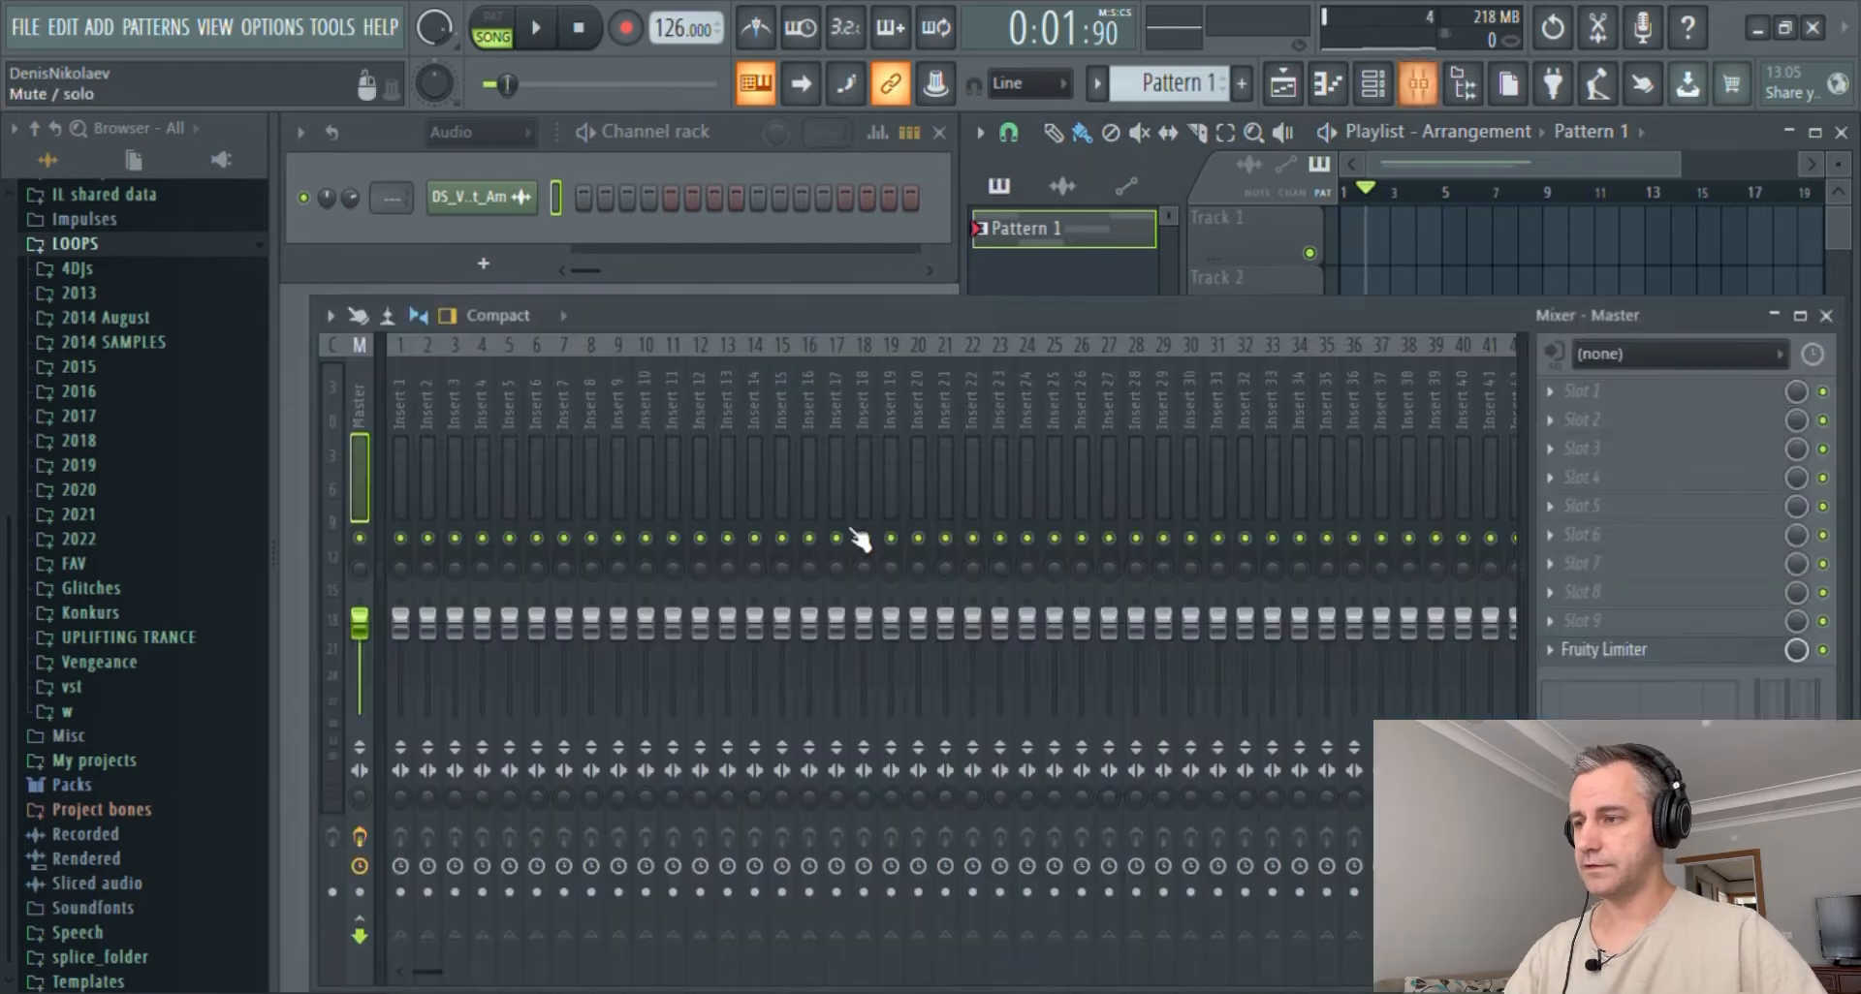
click(1549, 649)
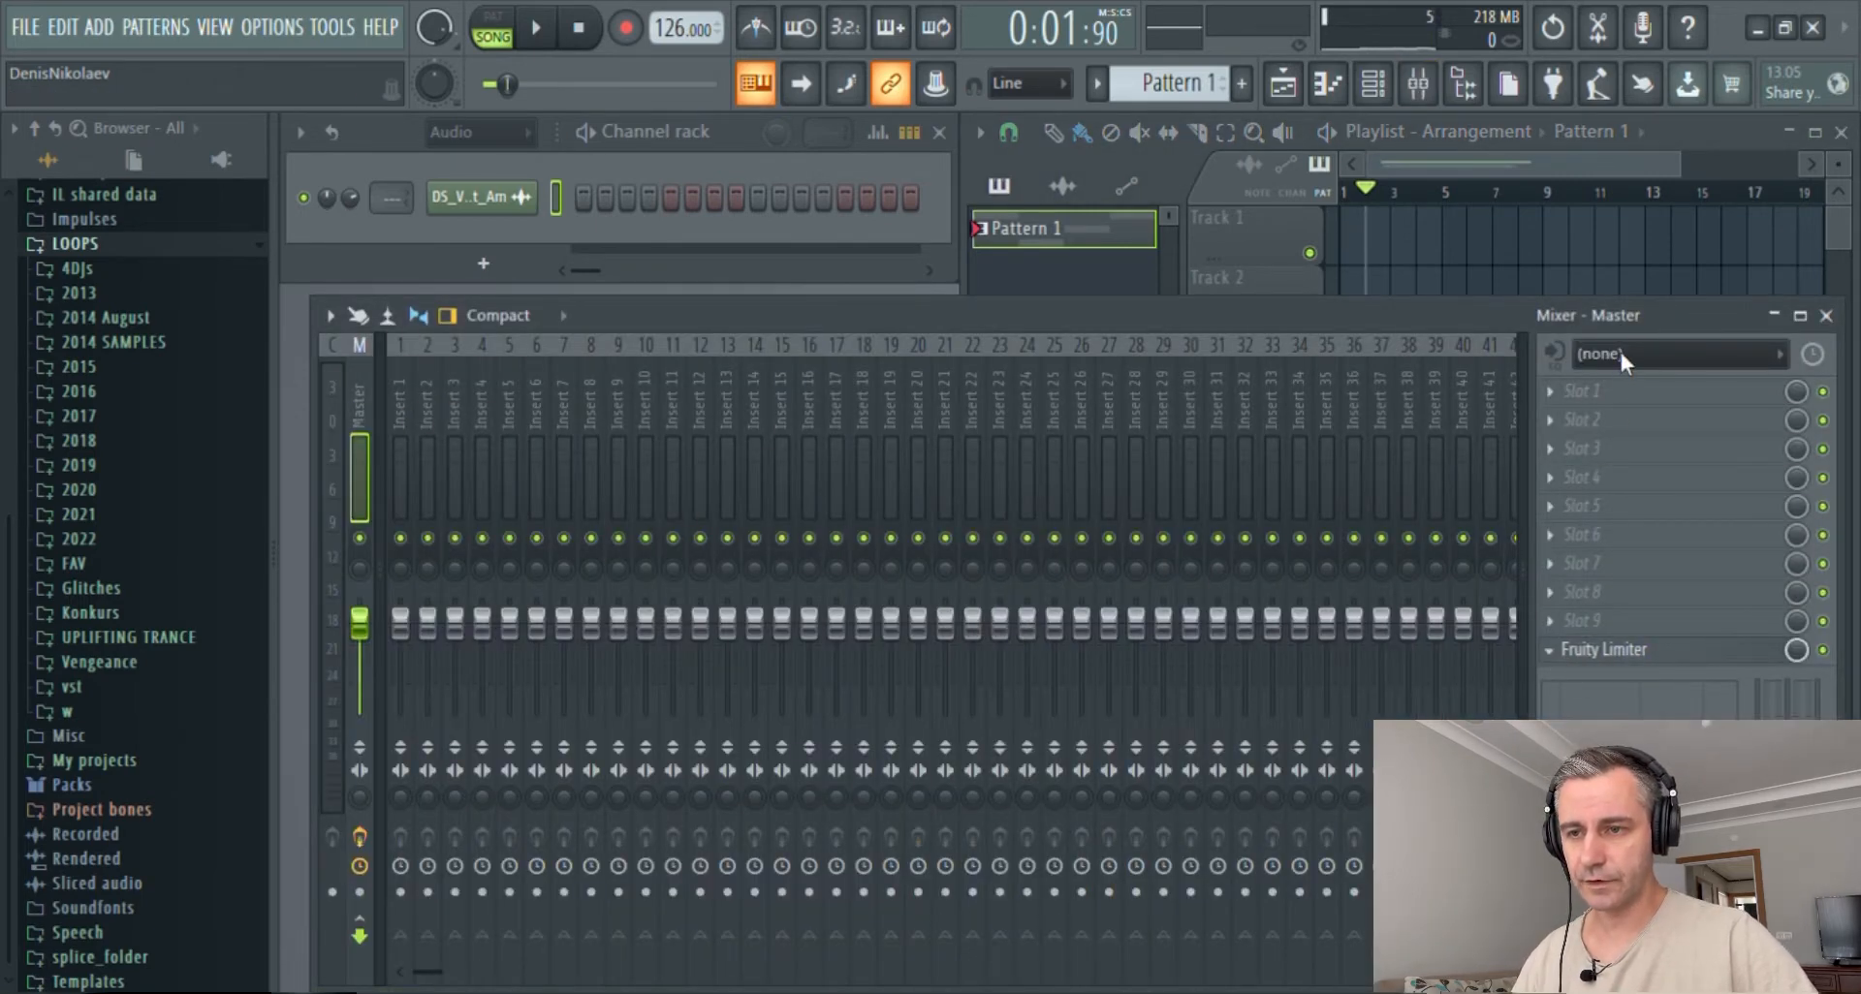
click(953, 543)
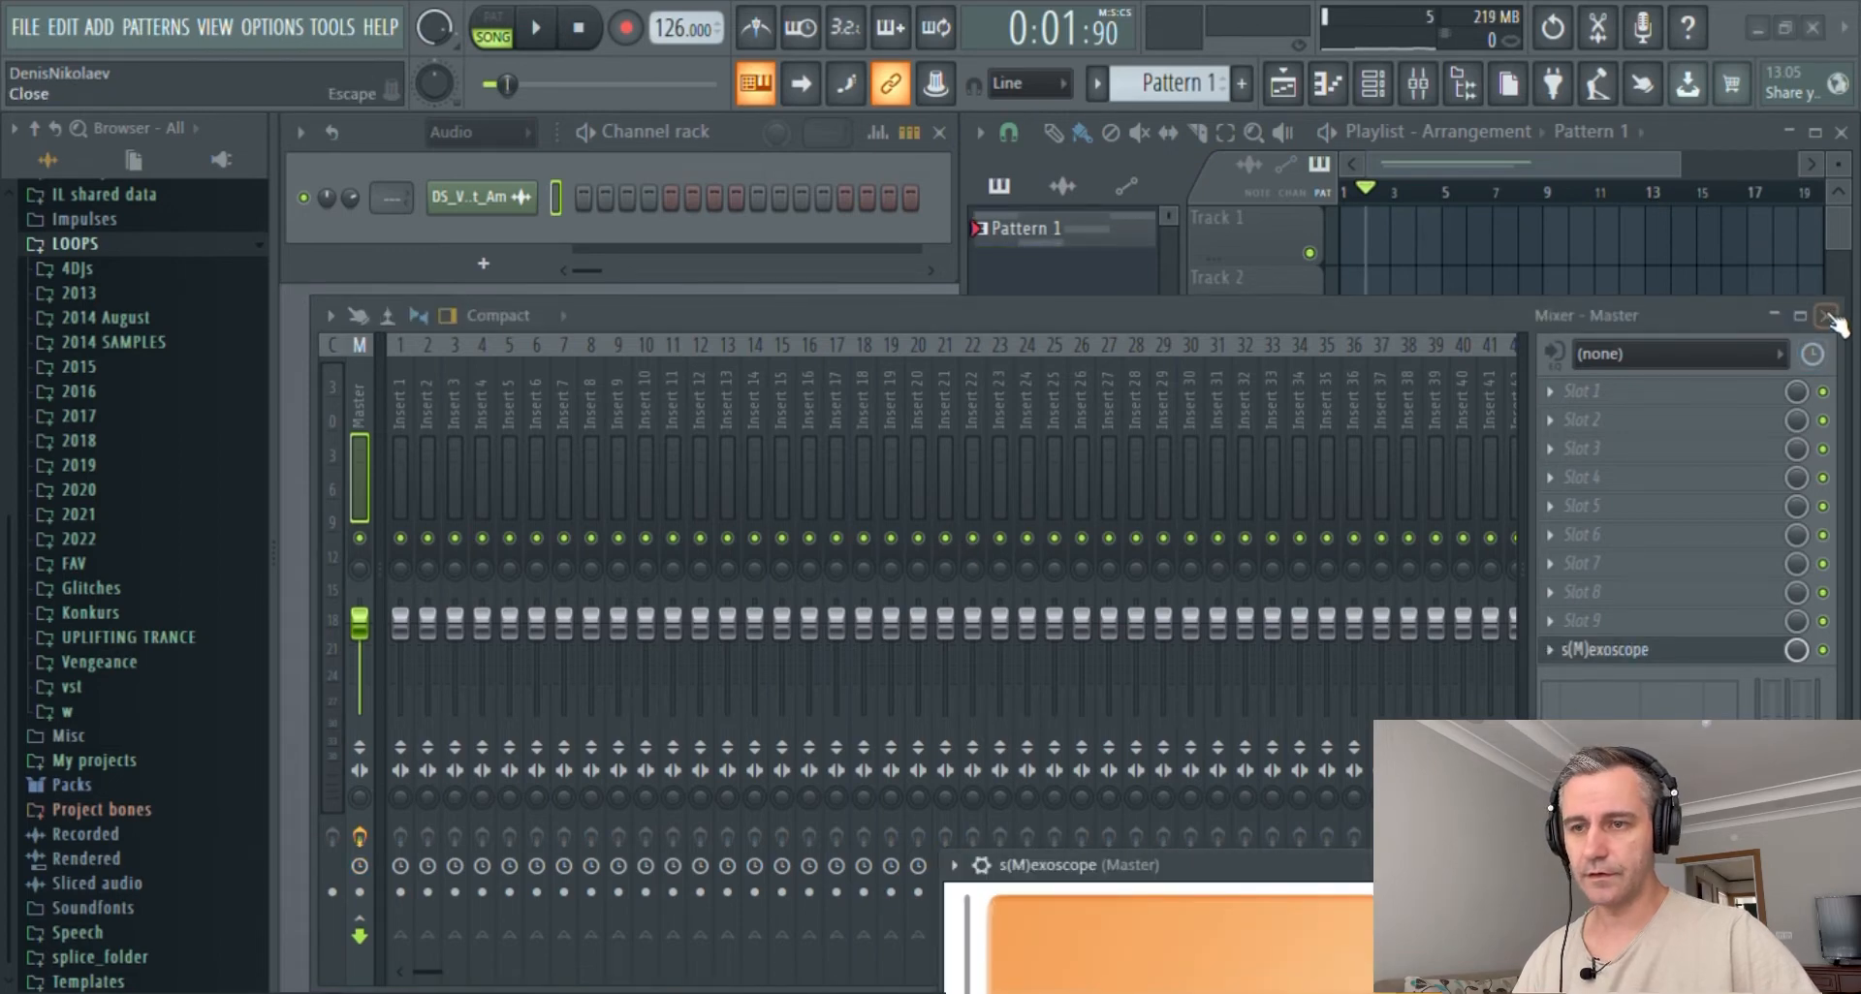
- Close the mixer, move the oscilloscope below the channel rack and set its time to 0.001
click(1828, 316)
drag(1231, 865, 539, 569)
drag(1199, 665, 1197, 640)
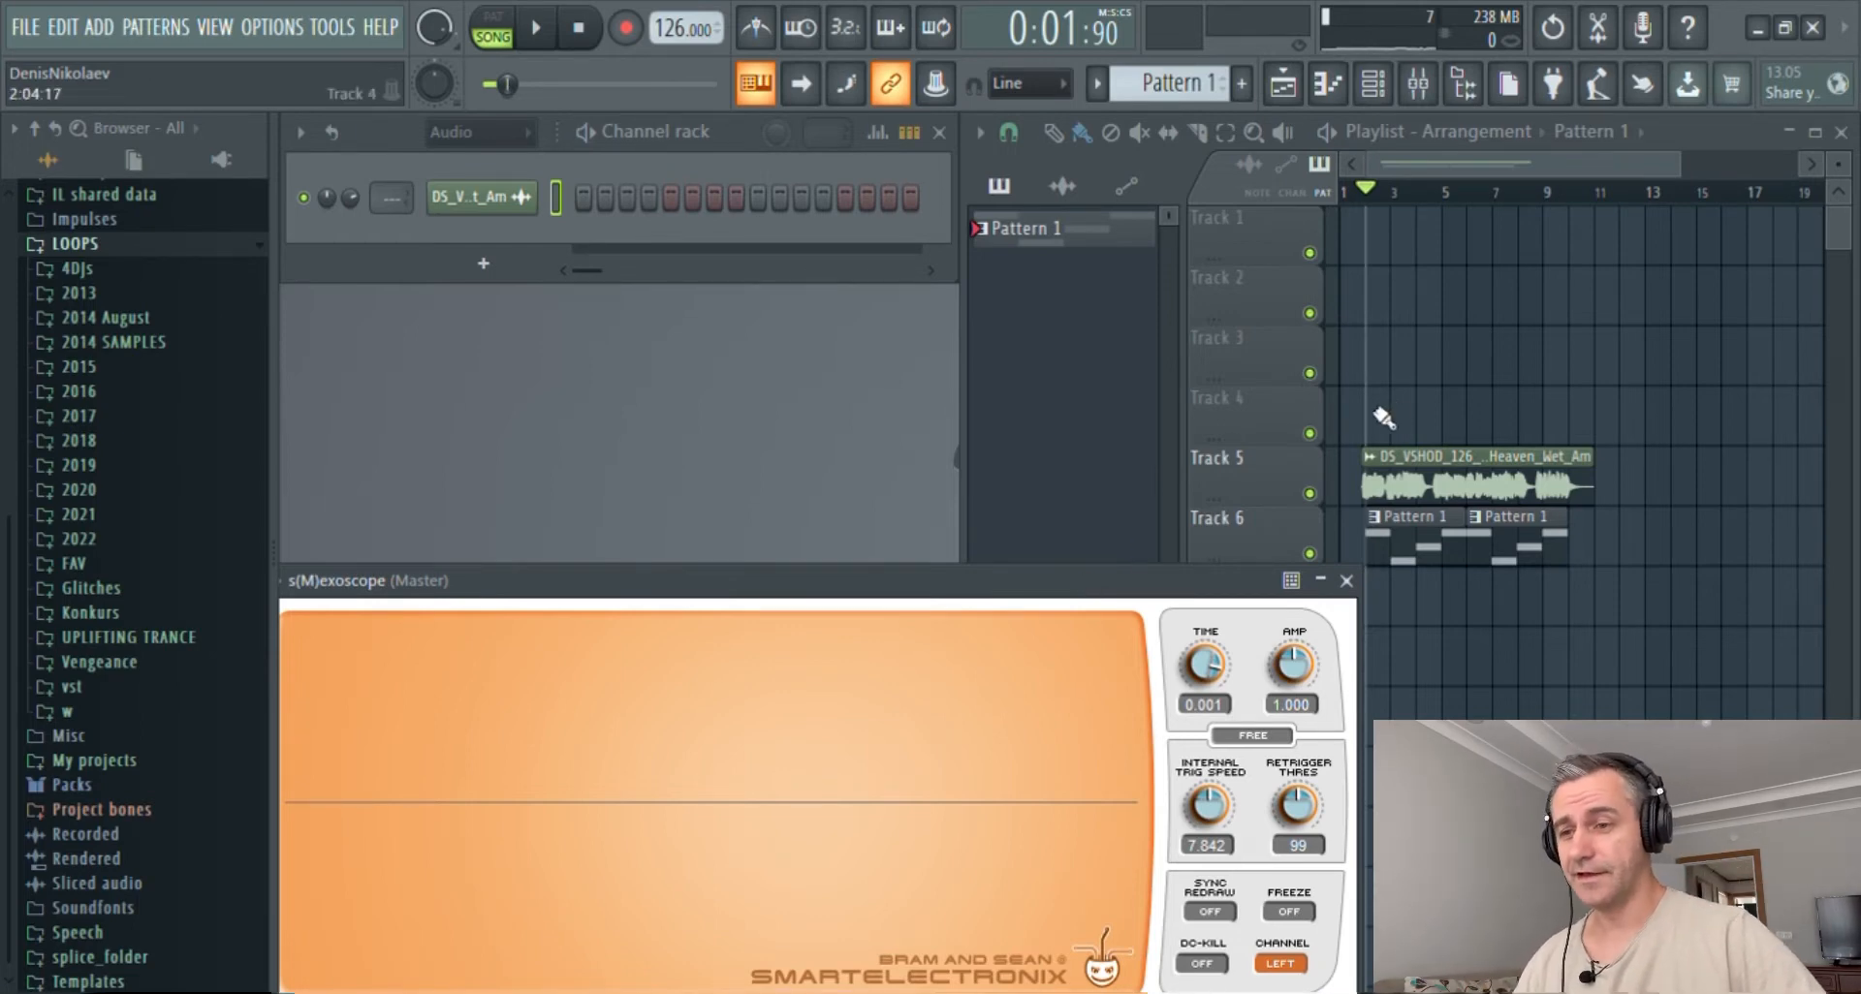
- Return to the playlist and switch the channel rack back to the Unsorted channels
click(1322, 445)
scroll(1396, 431, up, 4)
scroll(1465, 424, down, 4)
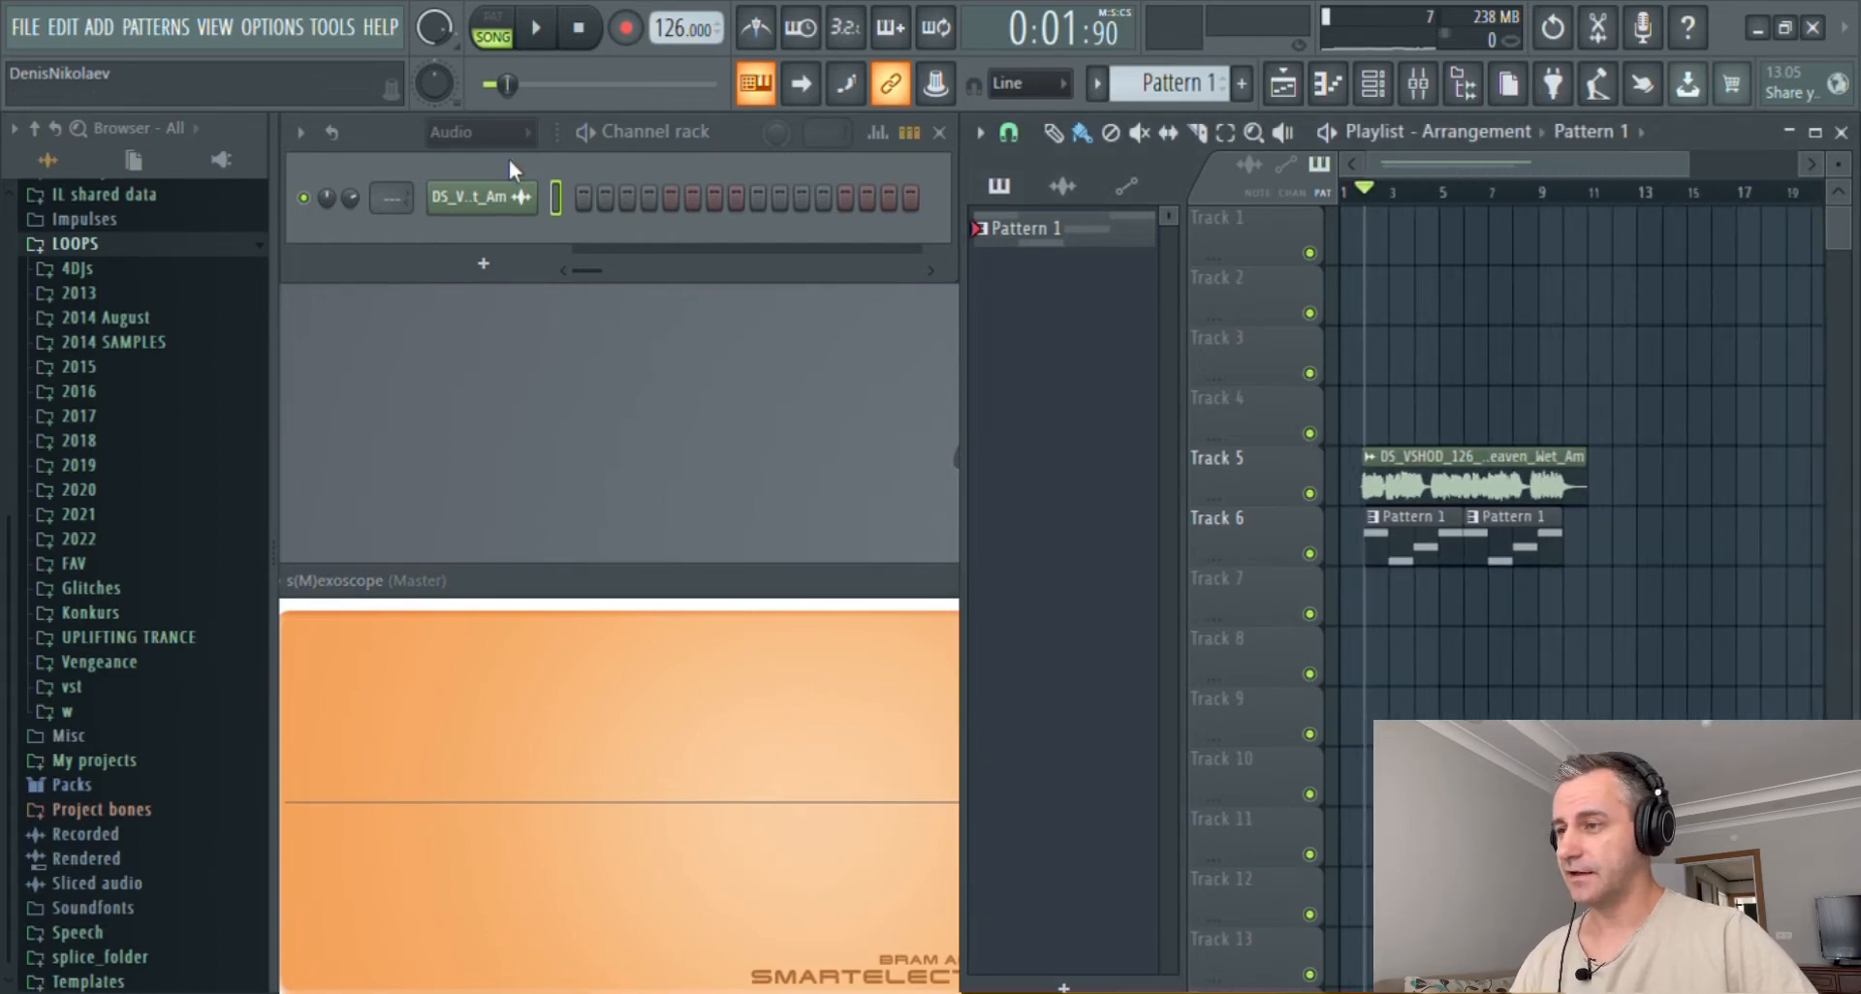
click(482, 133)
click(479, 218)
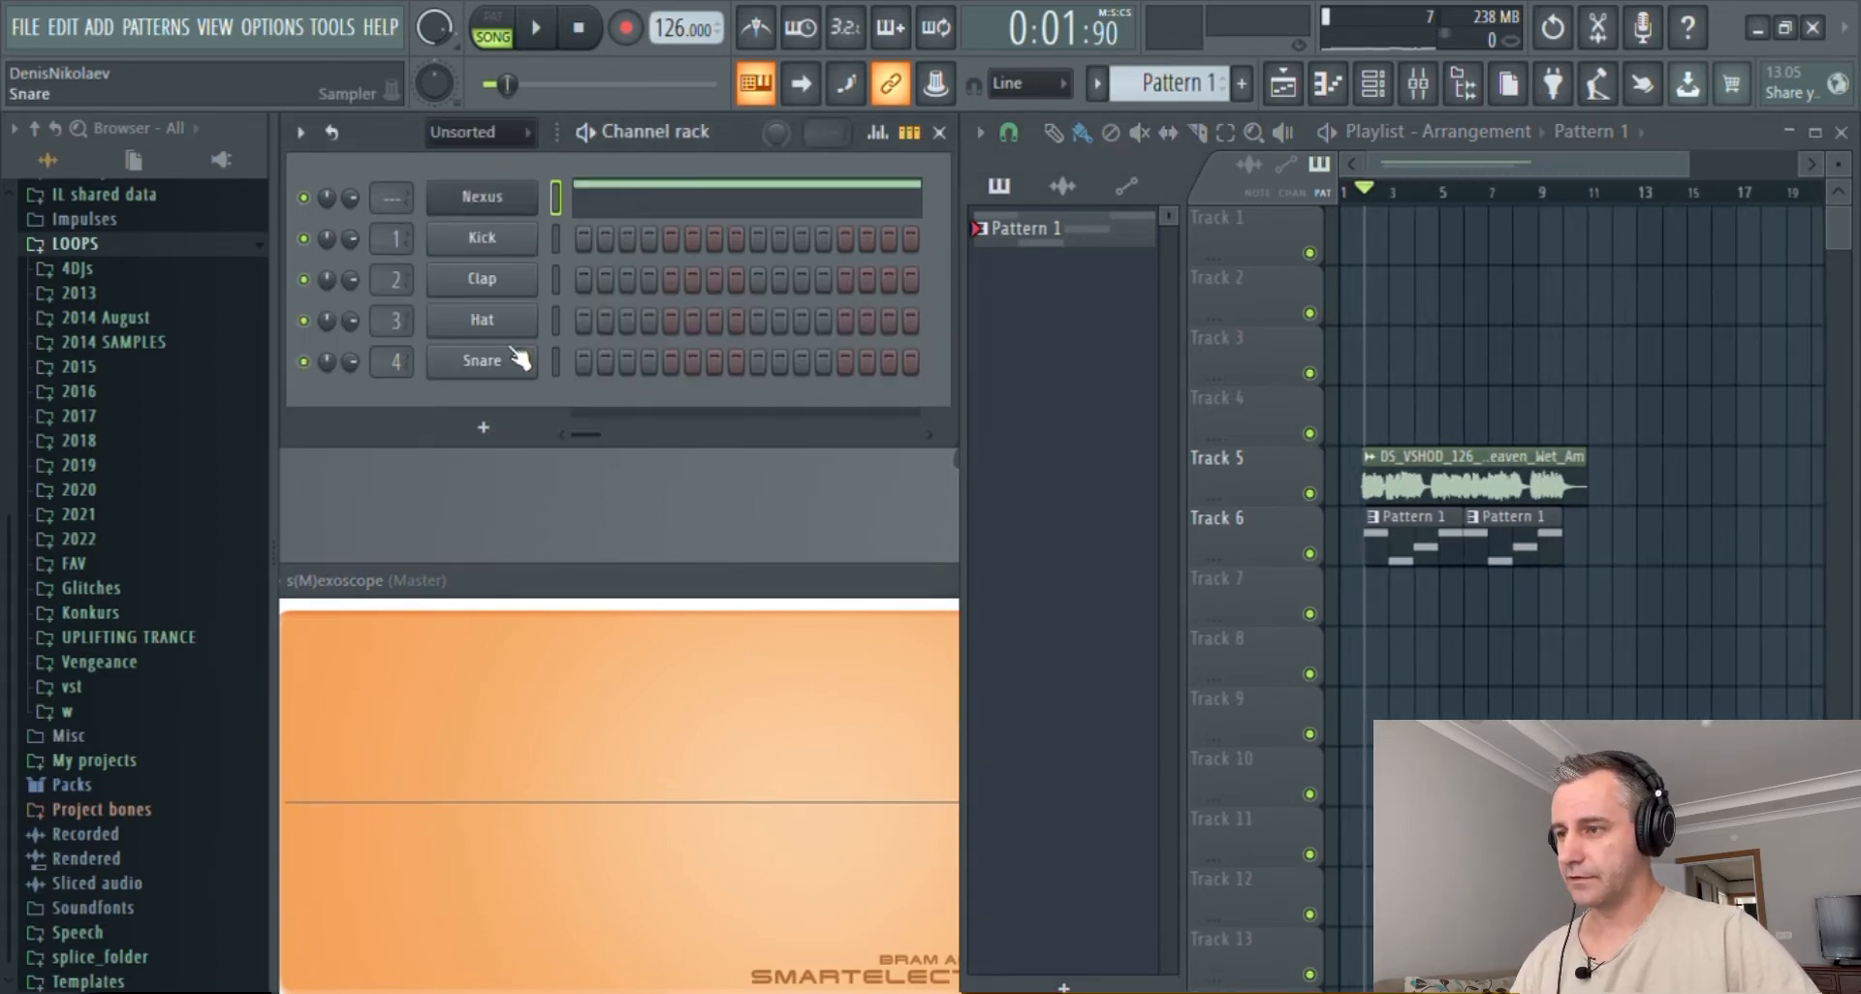
- Delete the Snare, Hat, Clap and Kick channels, keeping only Nexus in the channel rack
key(alt+Delete)
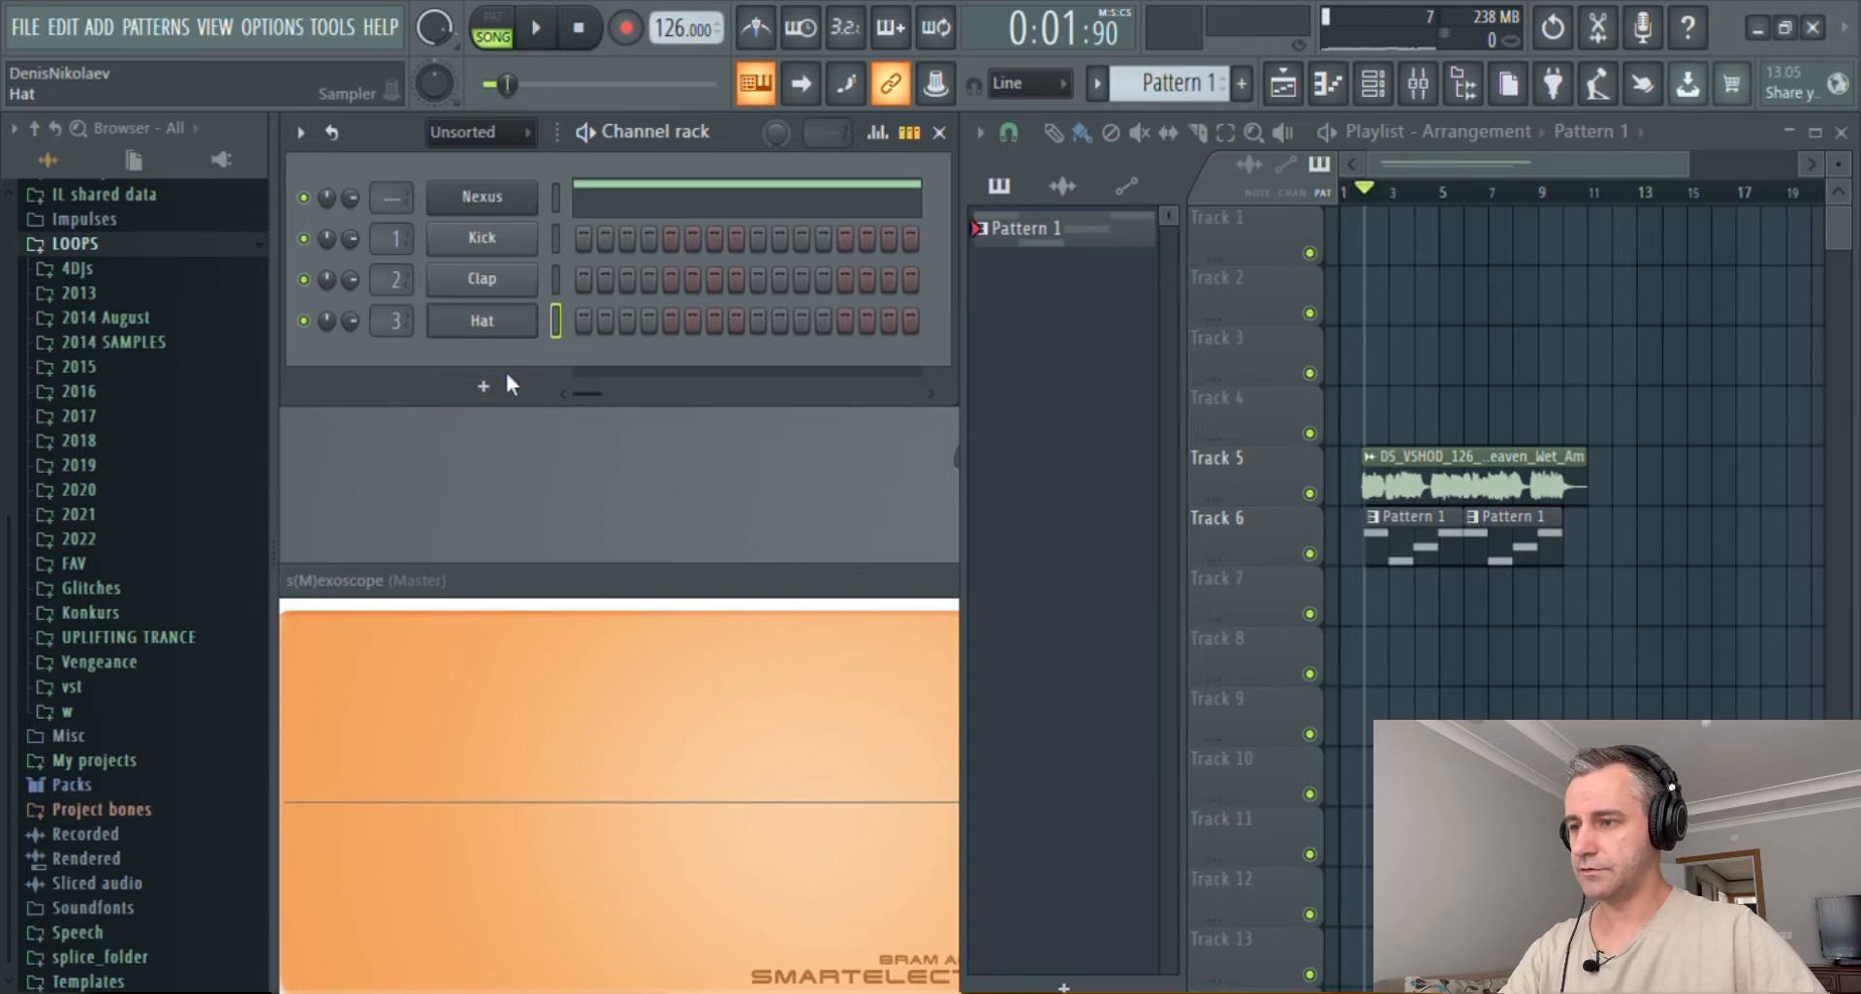
key(alt+Delete)
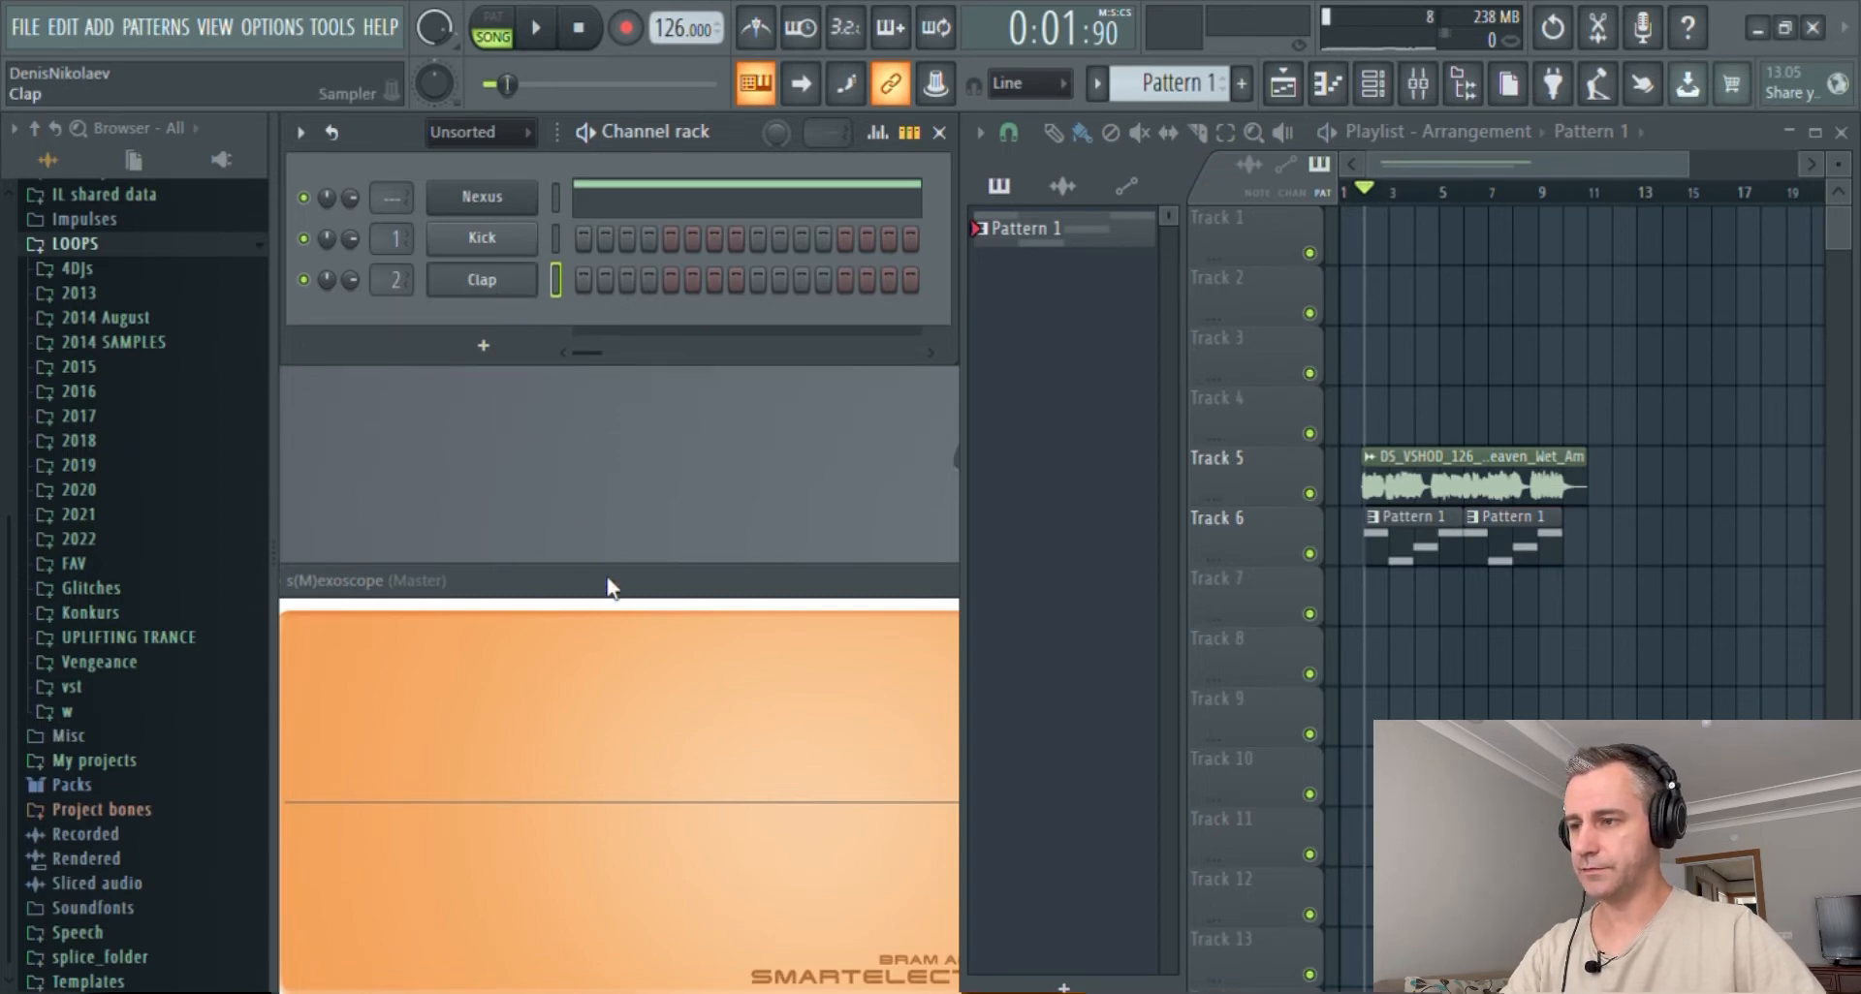
key(alt+Delete)
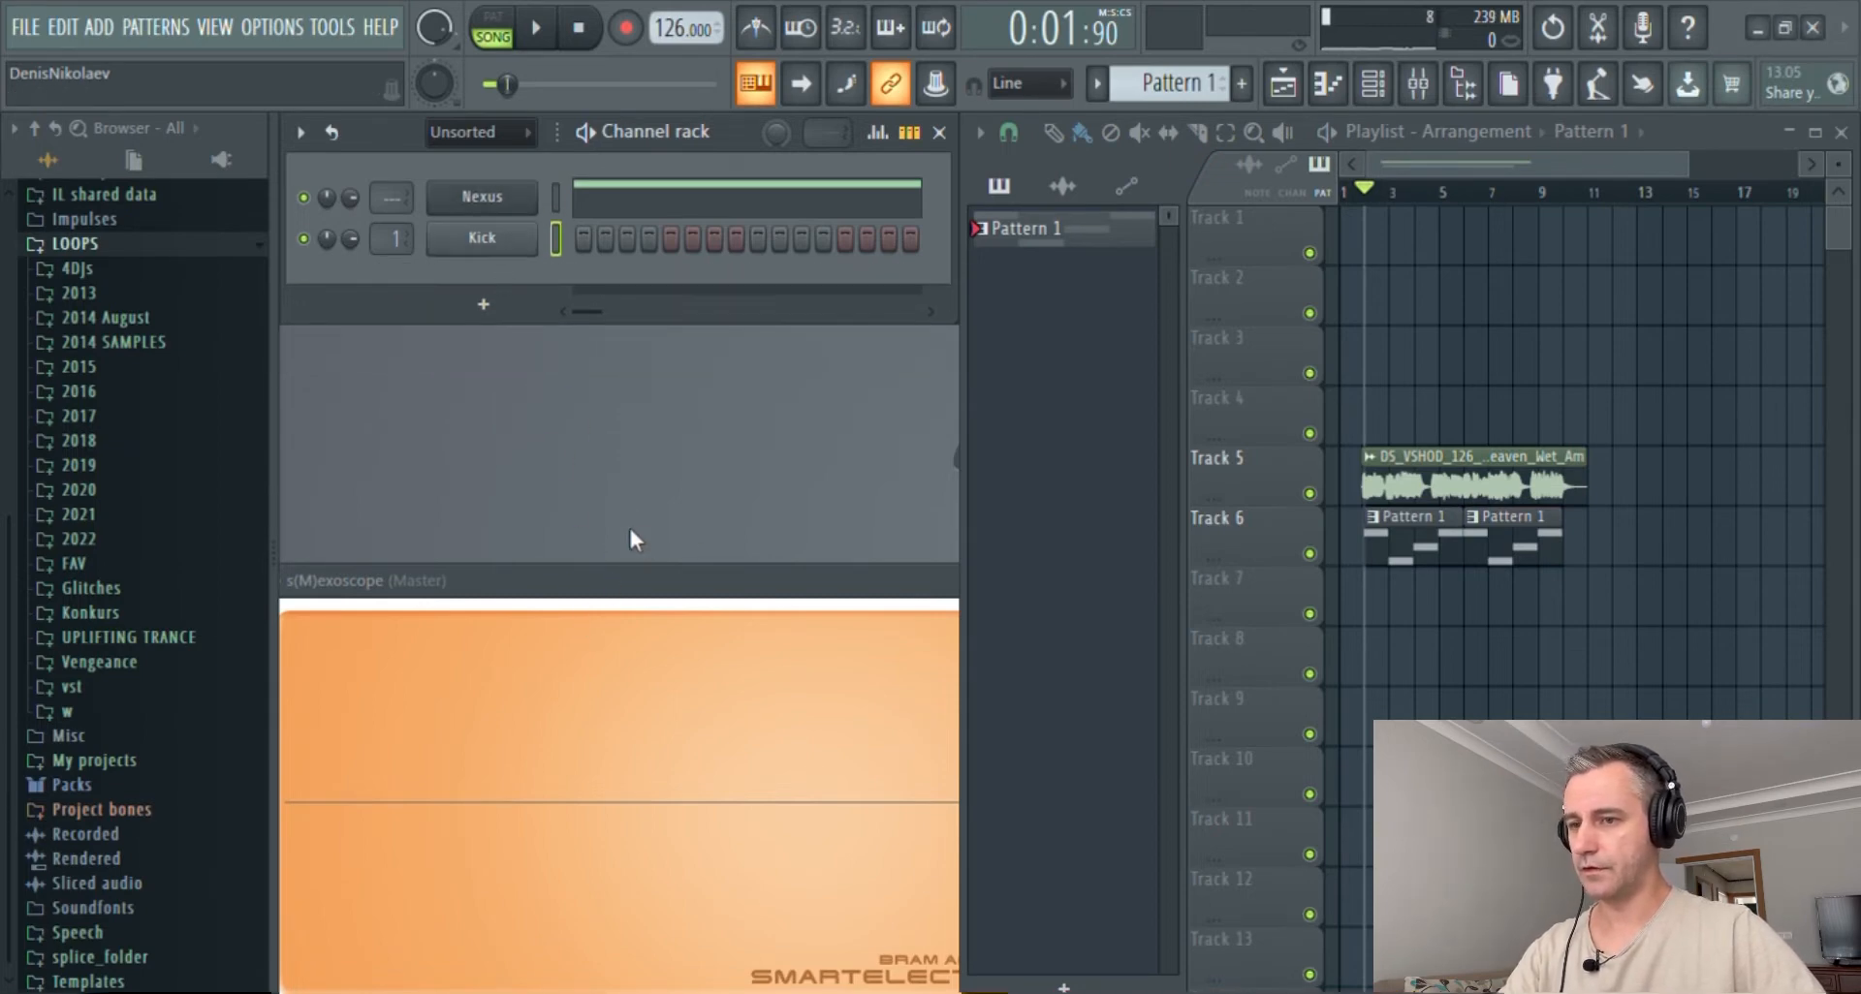
key(alt+Delete)
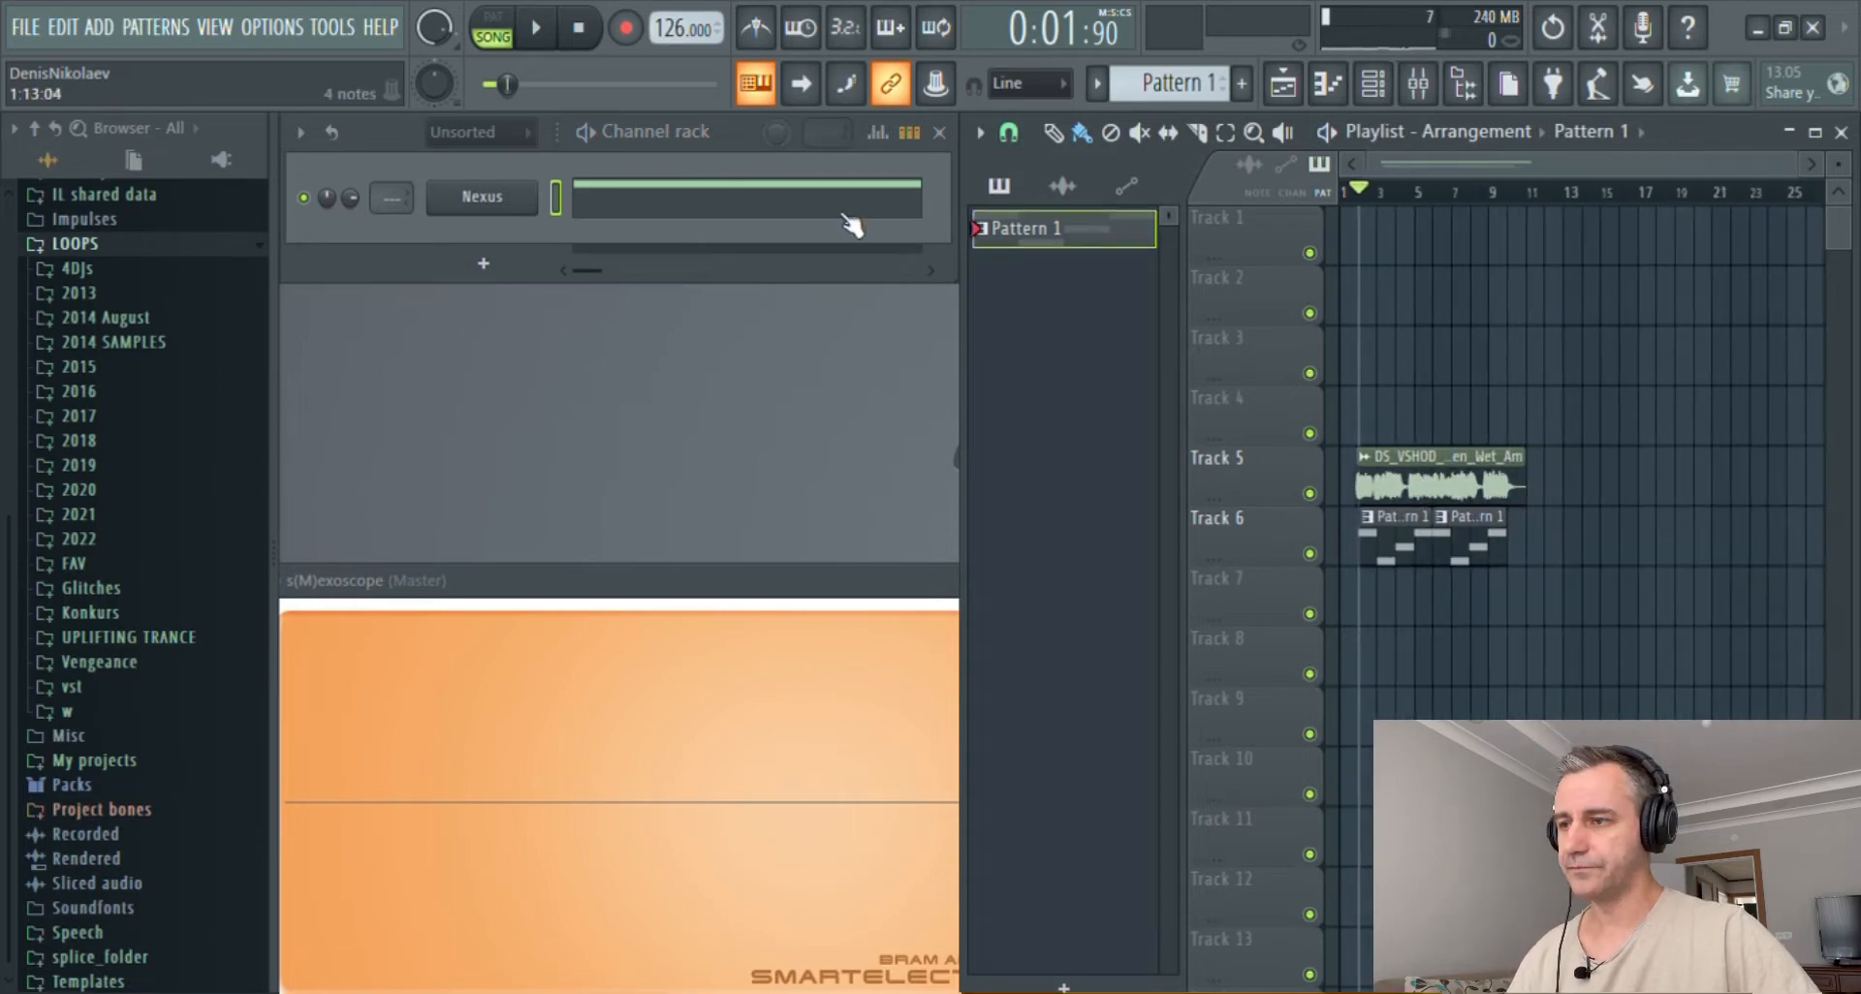
- Copy all the Nexus notes of Pattern 1 and add a new empty Pattern 2
click(852, 225)
key(ctrl+a)
key(F7)
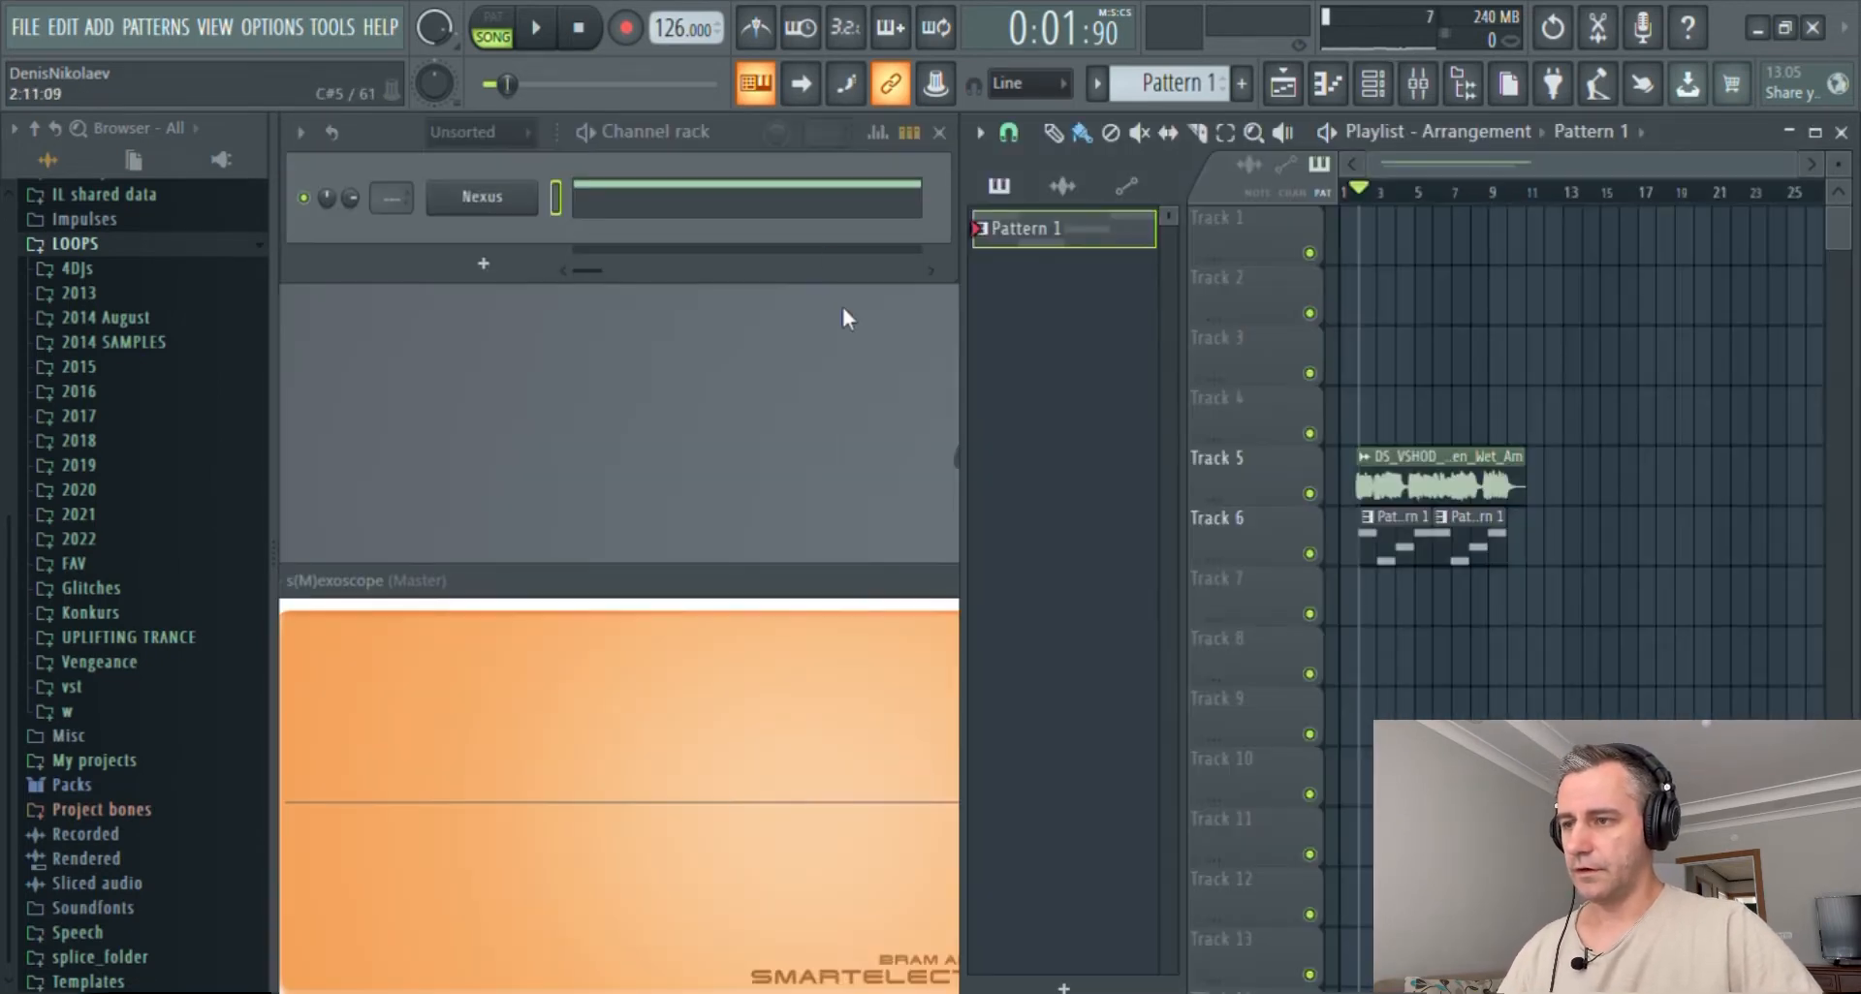
click(780, 204)
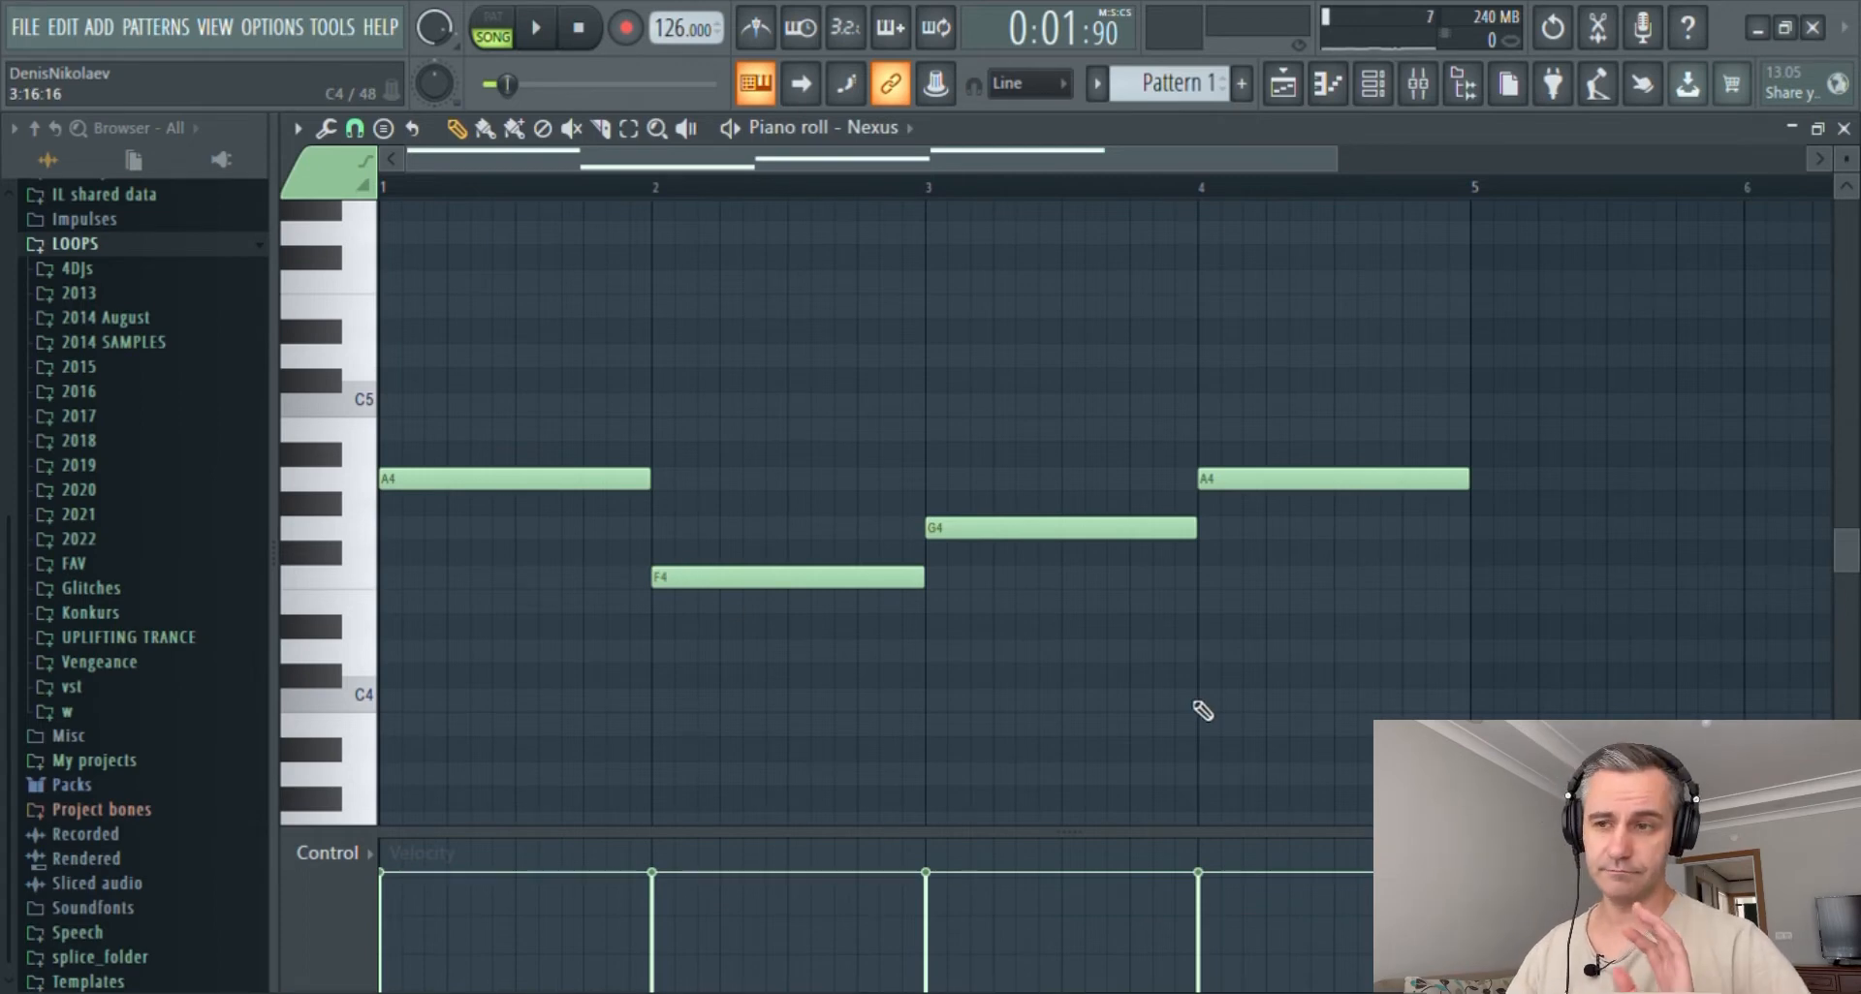
key(Escape)
click(1241, 84)
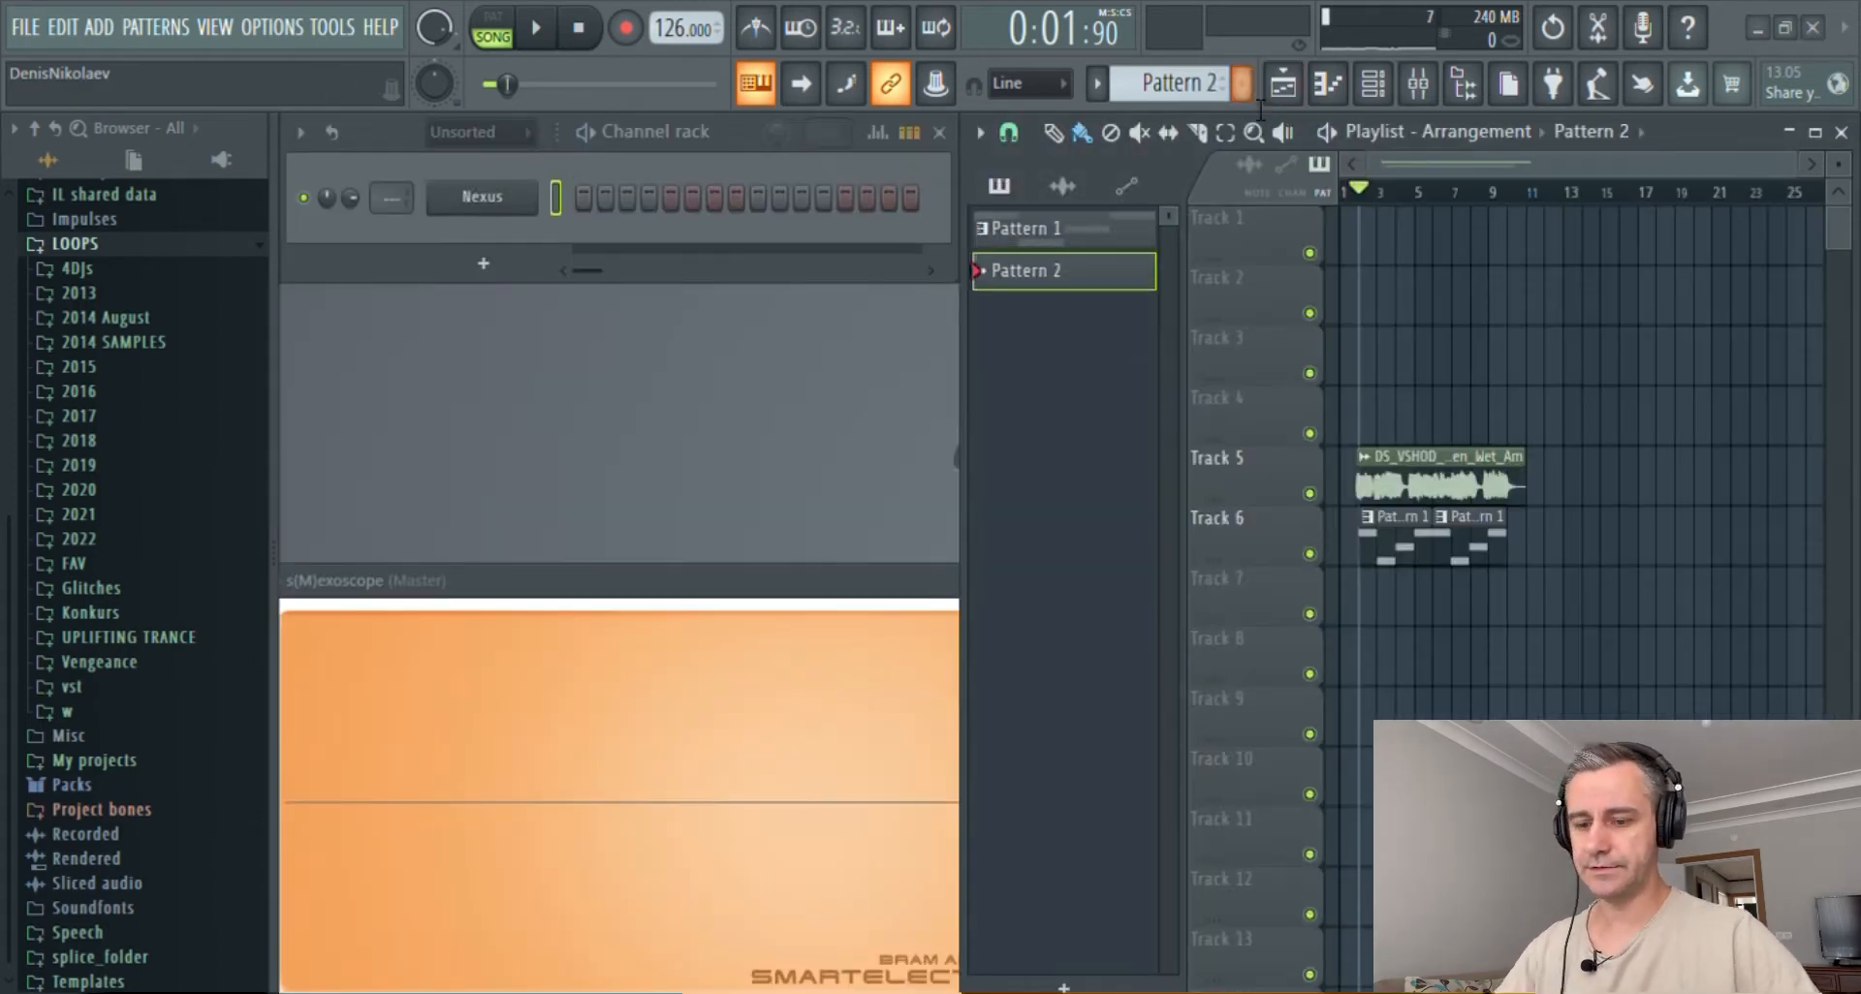
- Clone the Nexus channel and paste the copied notes into the clone's piano roll in Pattern 2
click(473, 211)
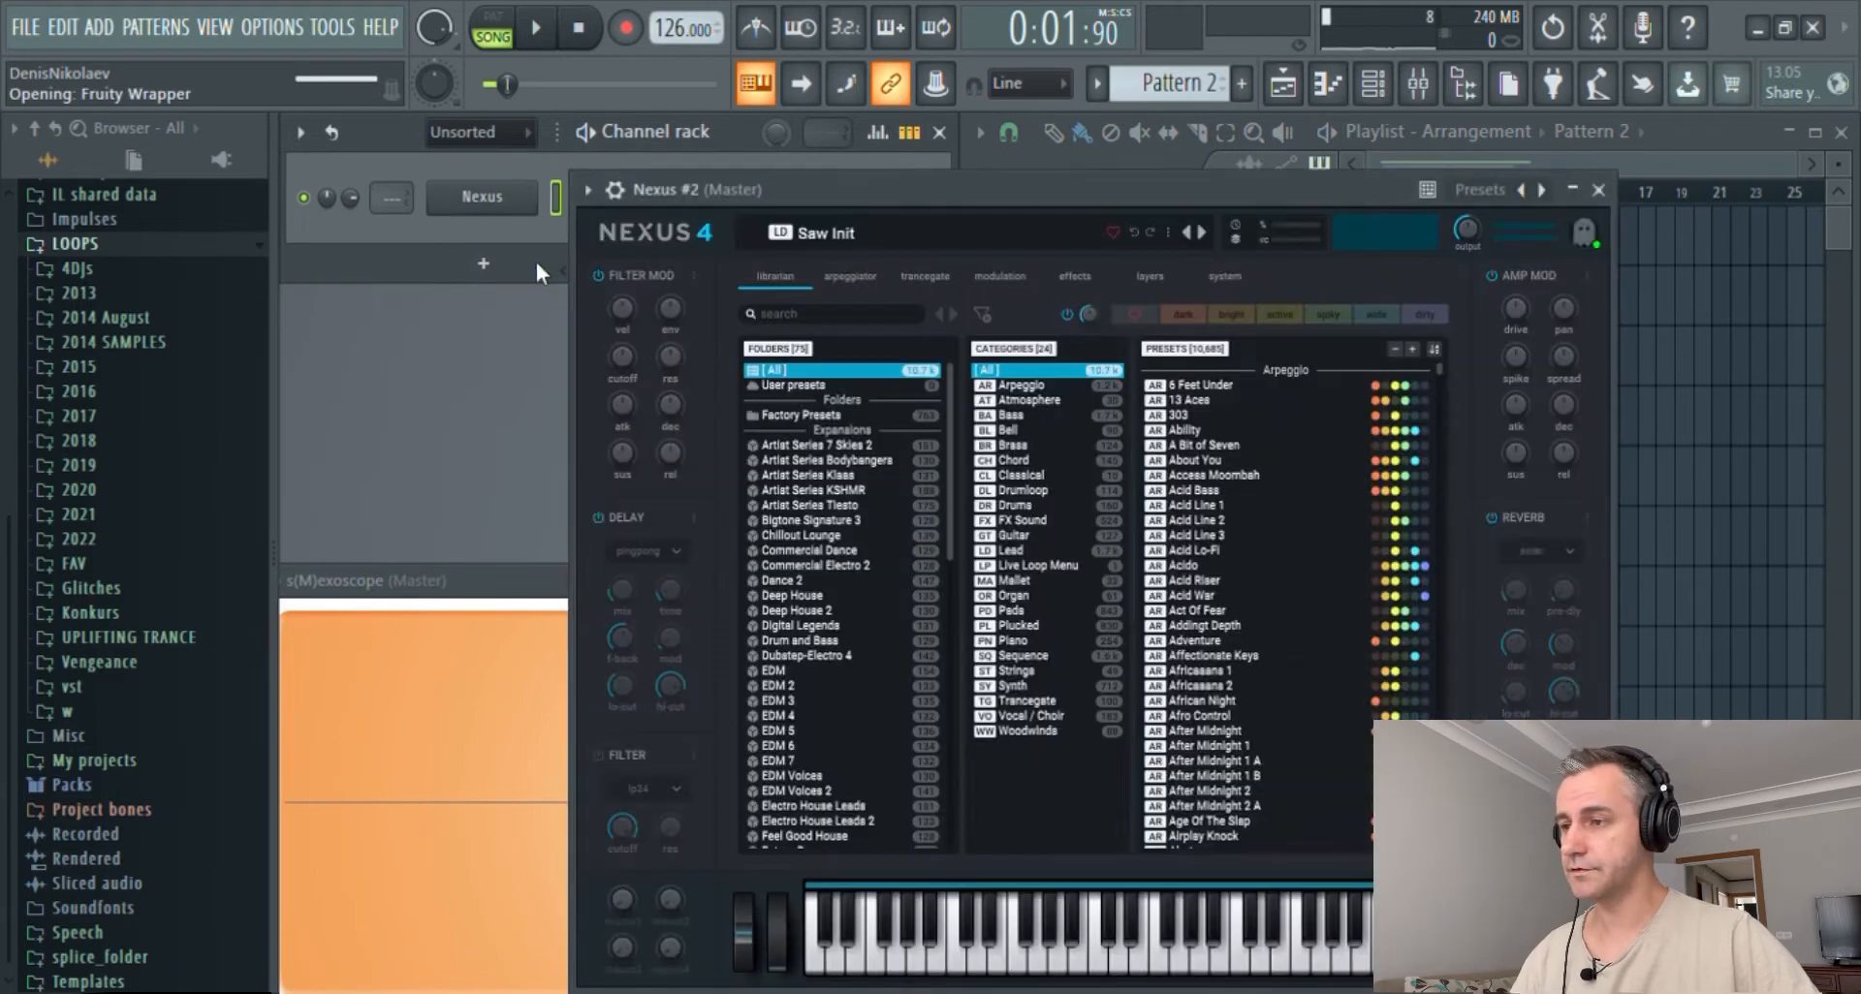
right_click(513, 247)
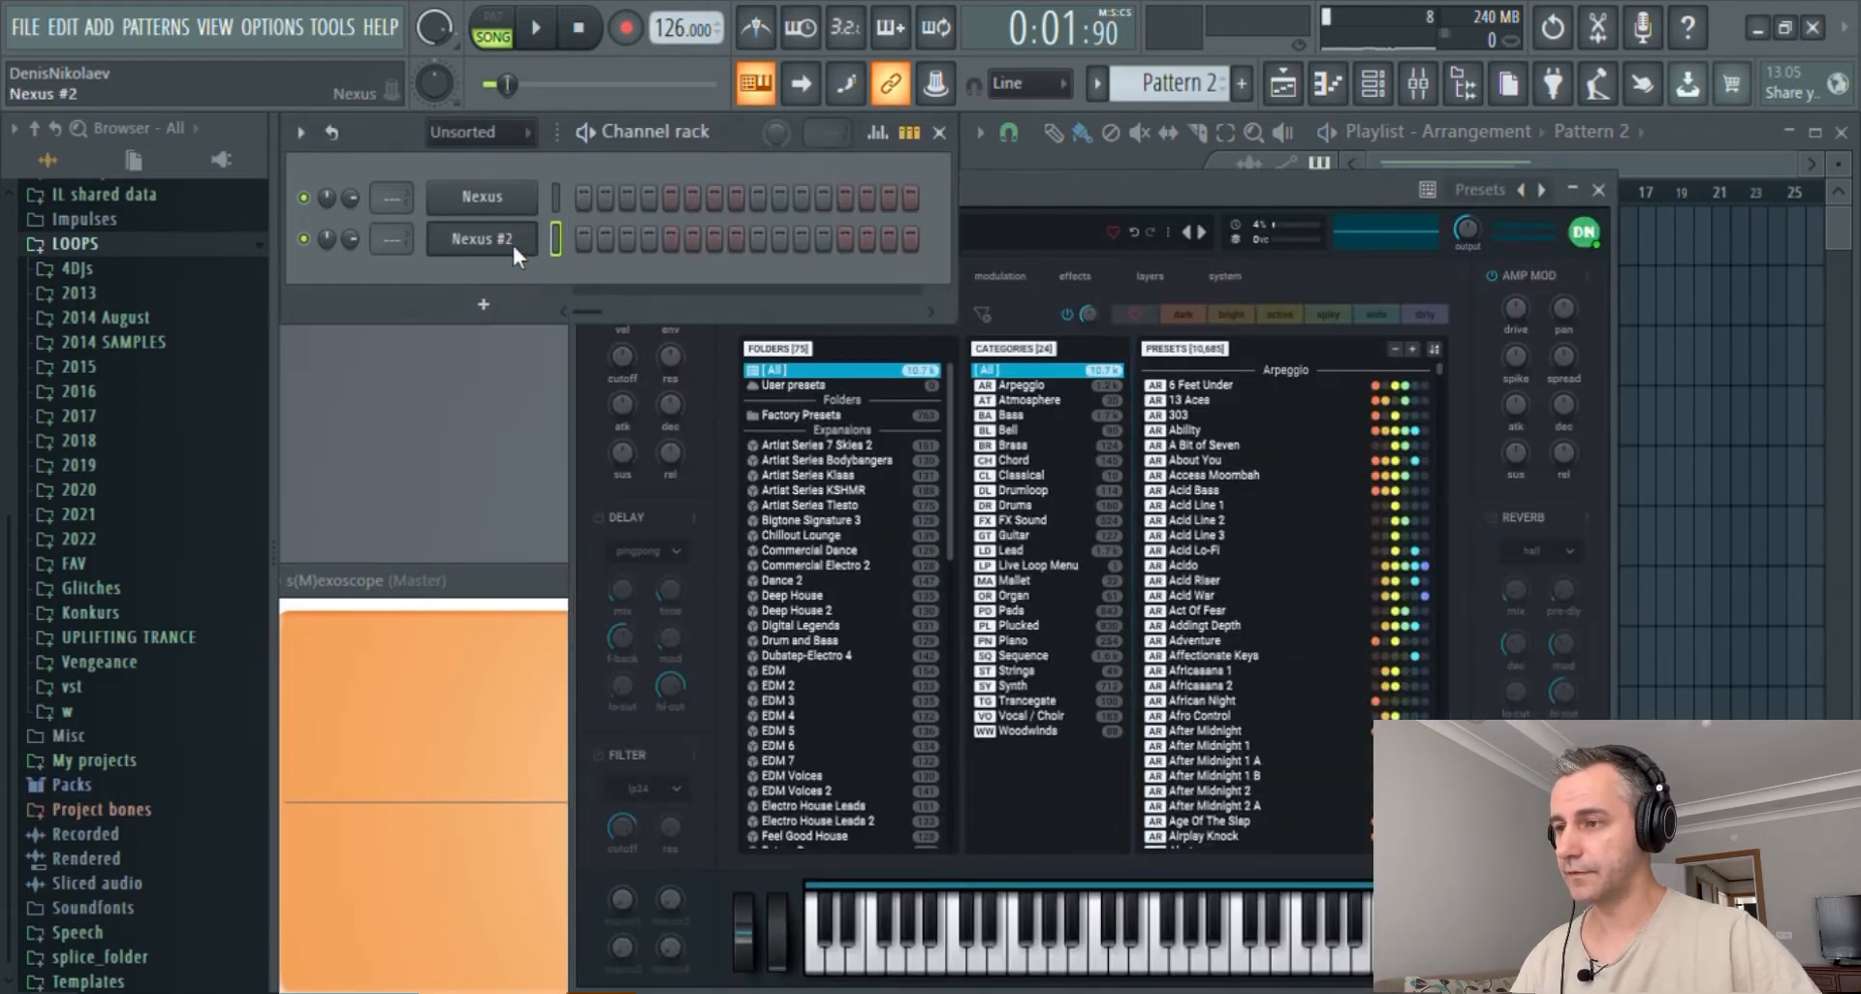
click(583, 237)
key(ctrl+v)
scroll(590, 437, up, 3)
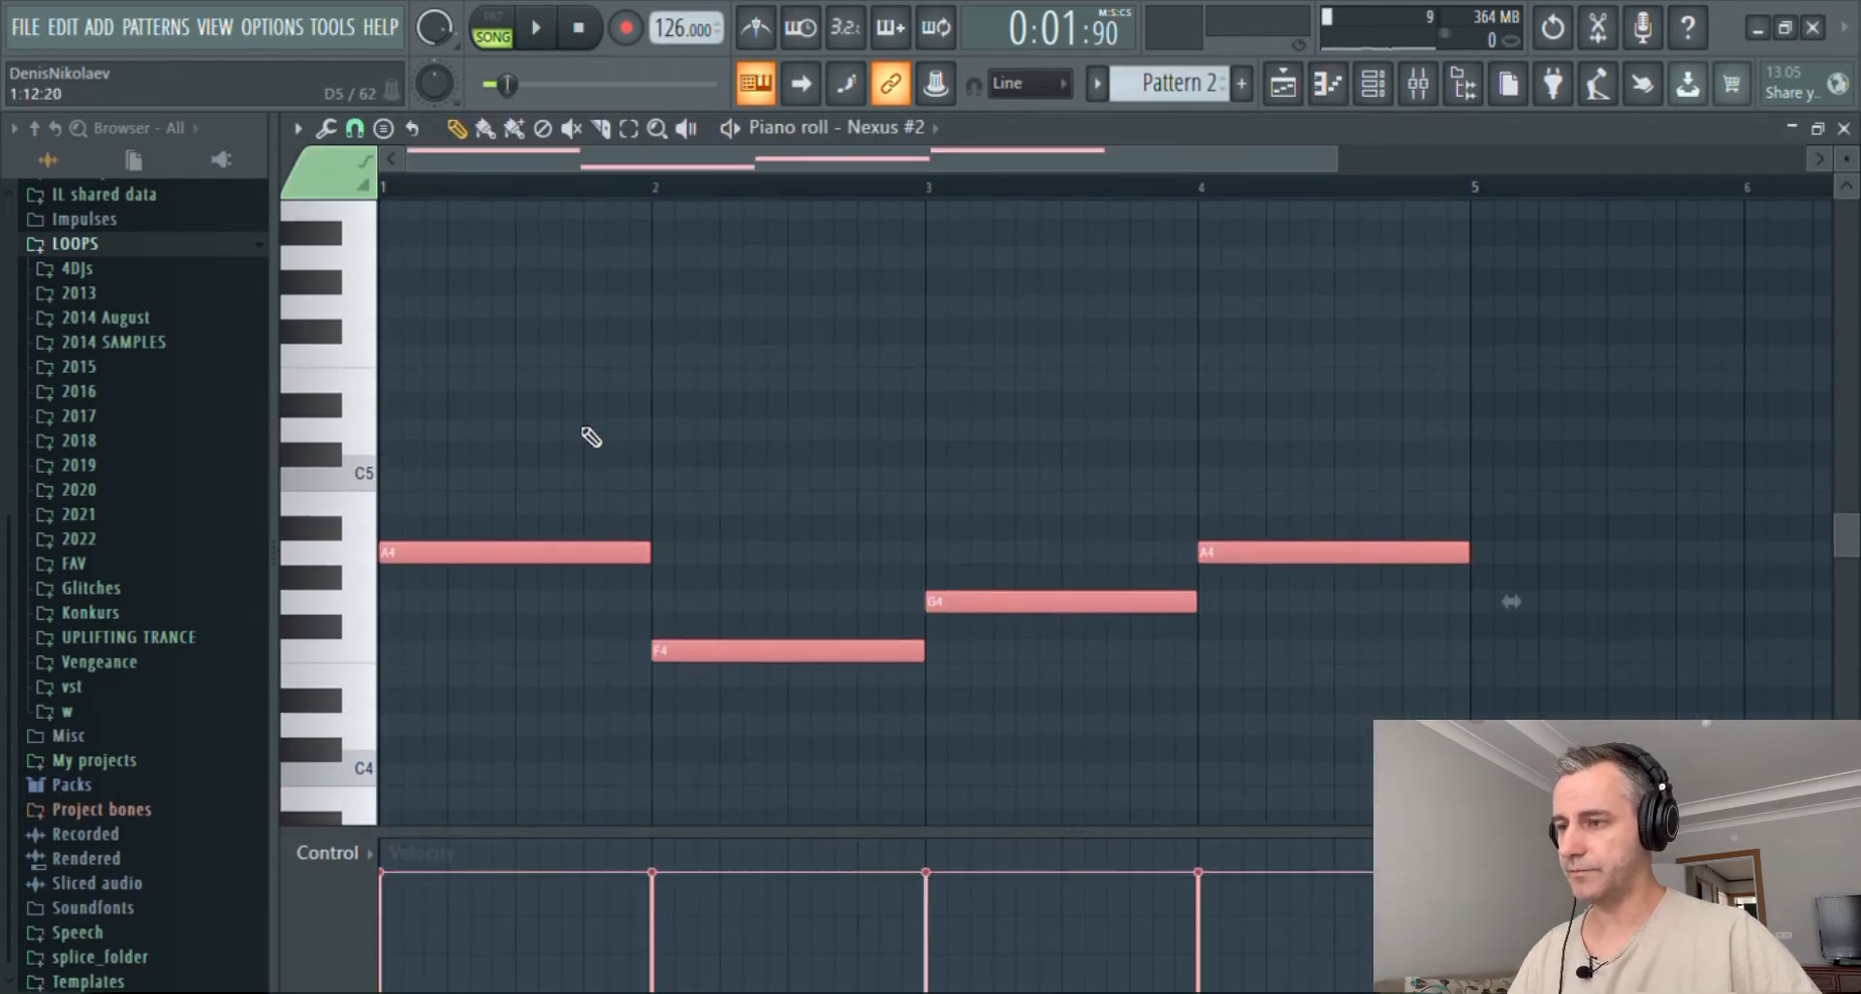
key(F7)
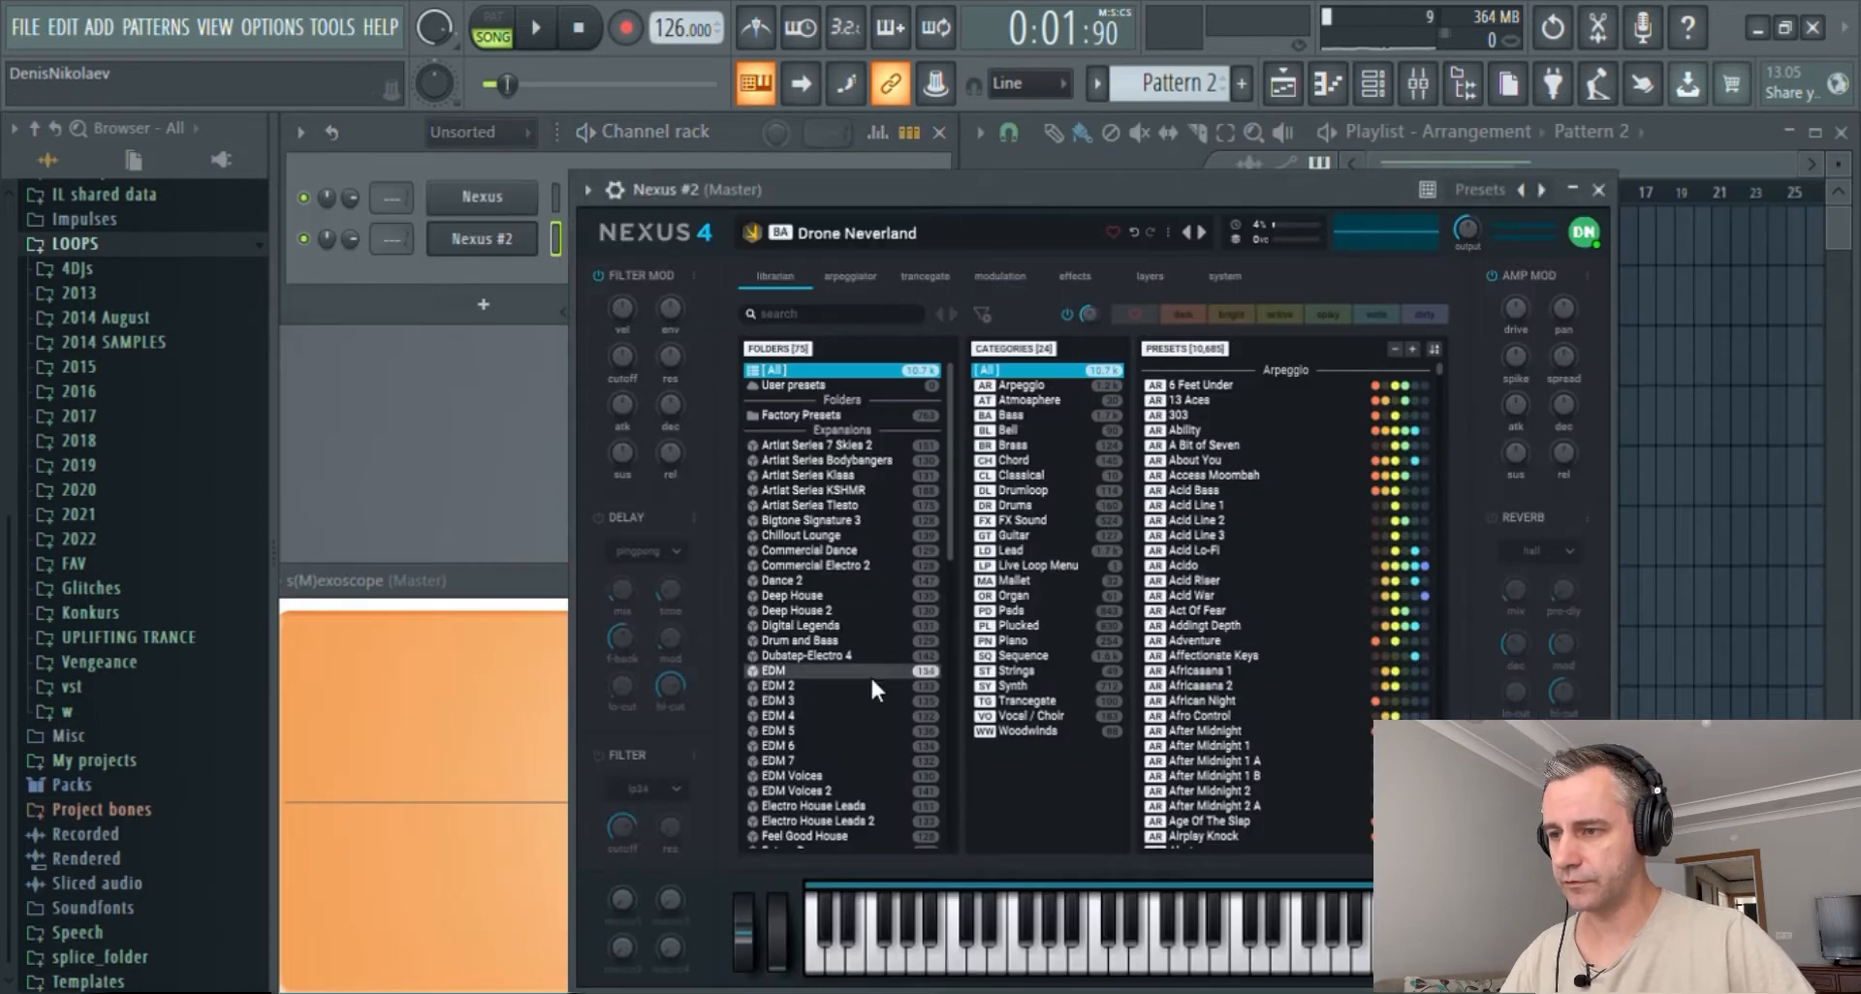
- Load the AlphaString preset from the Pads category in Nexus #2 and reopen its piano roll
click(1033, 611)
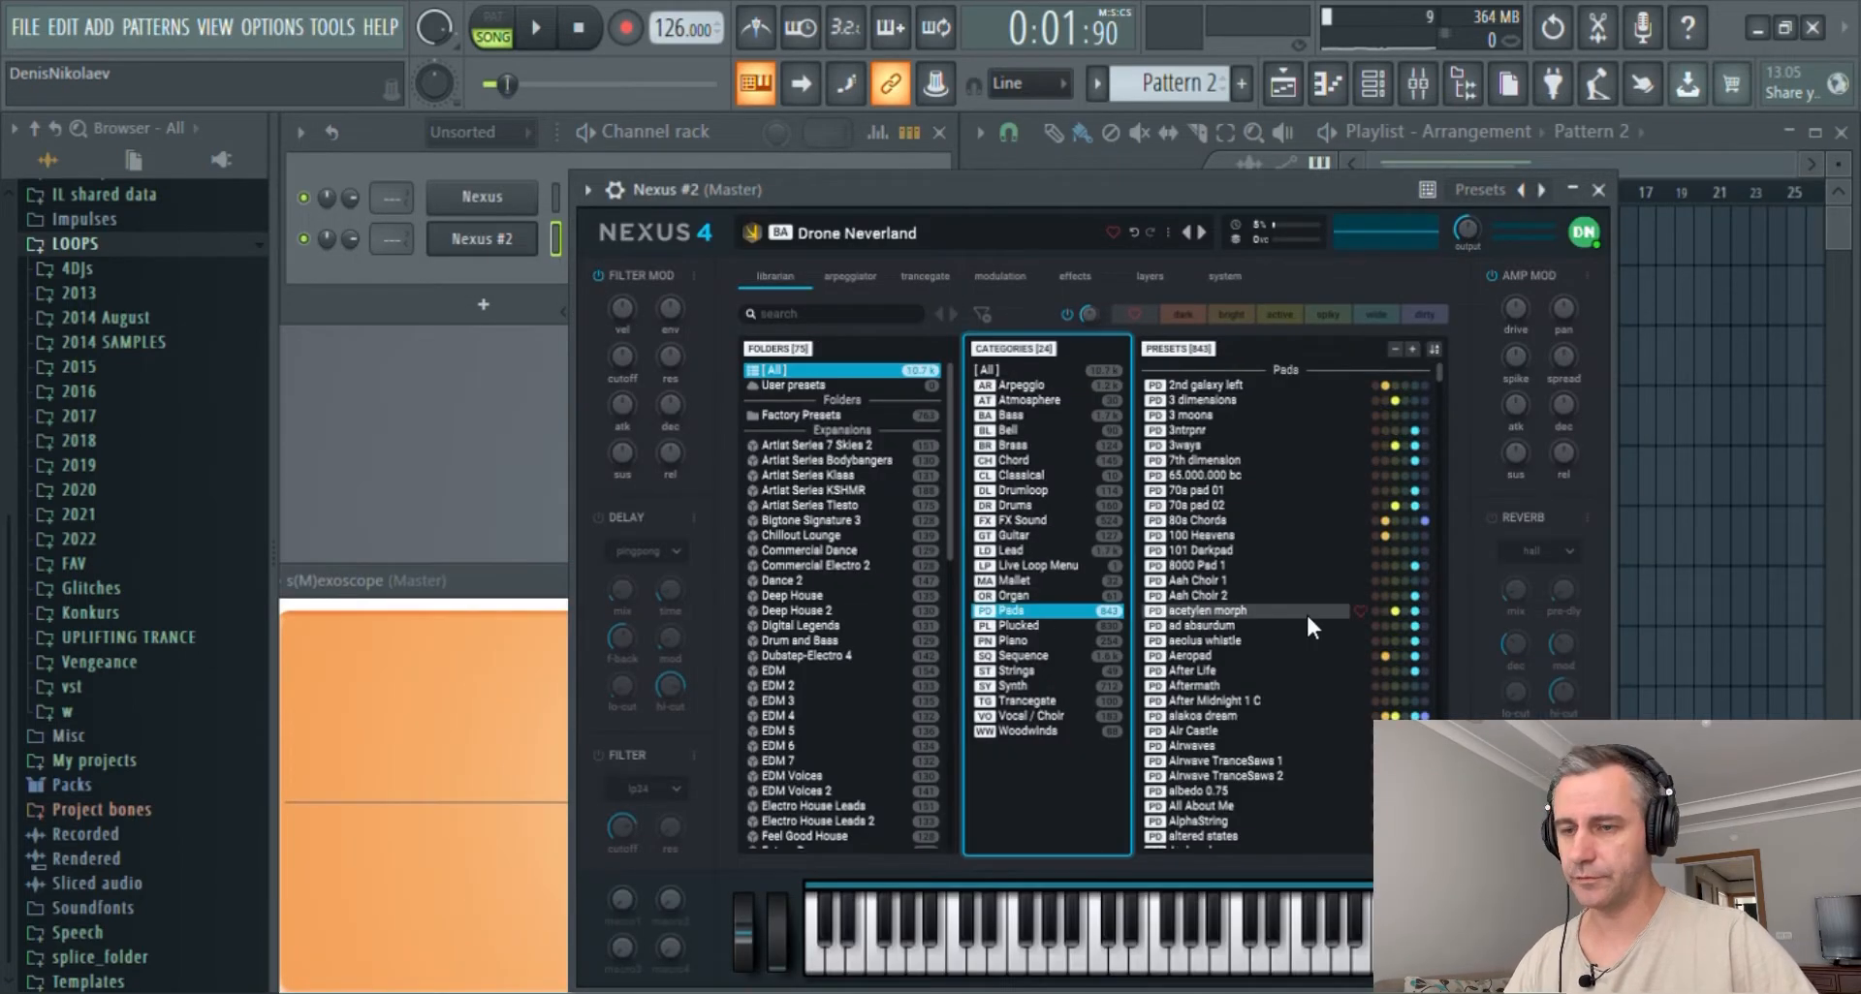
scroll(1258, 577, down, 2)
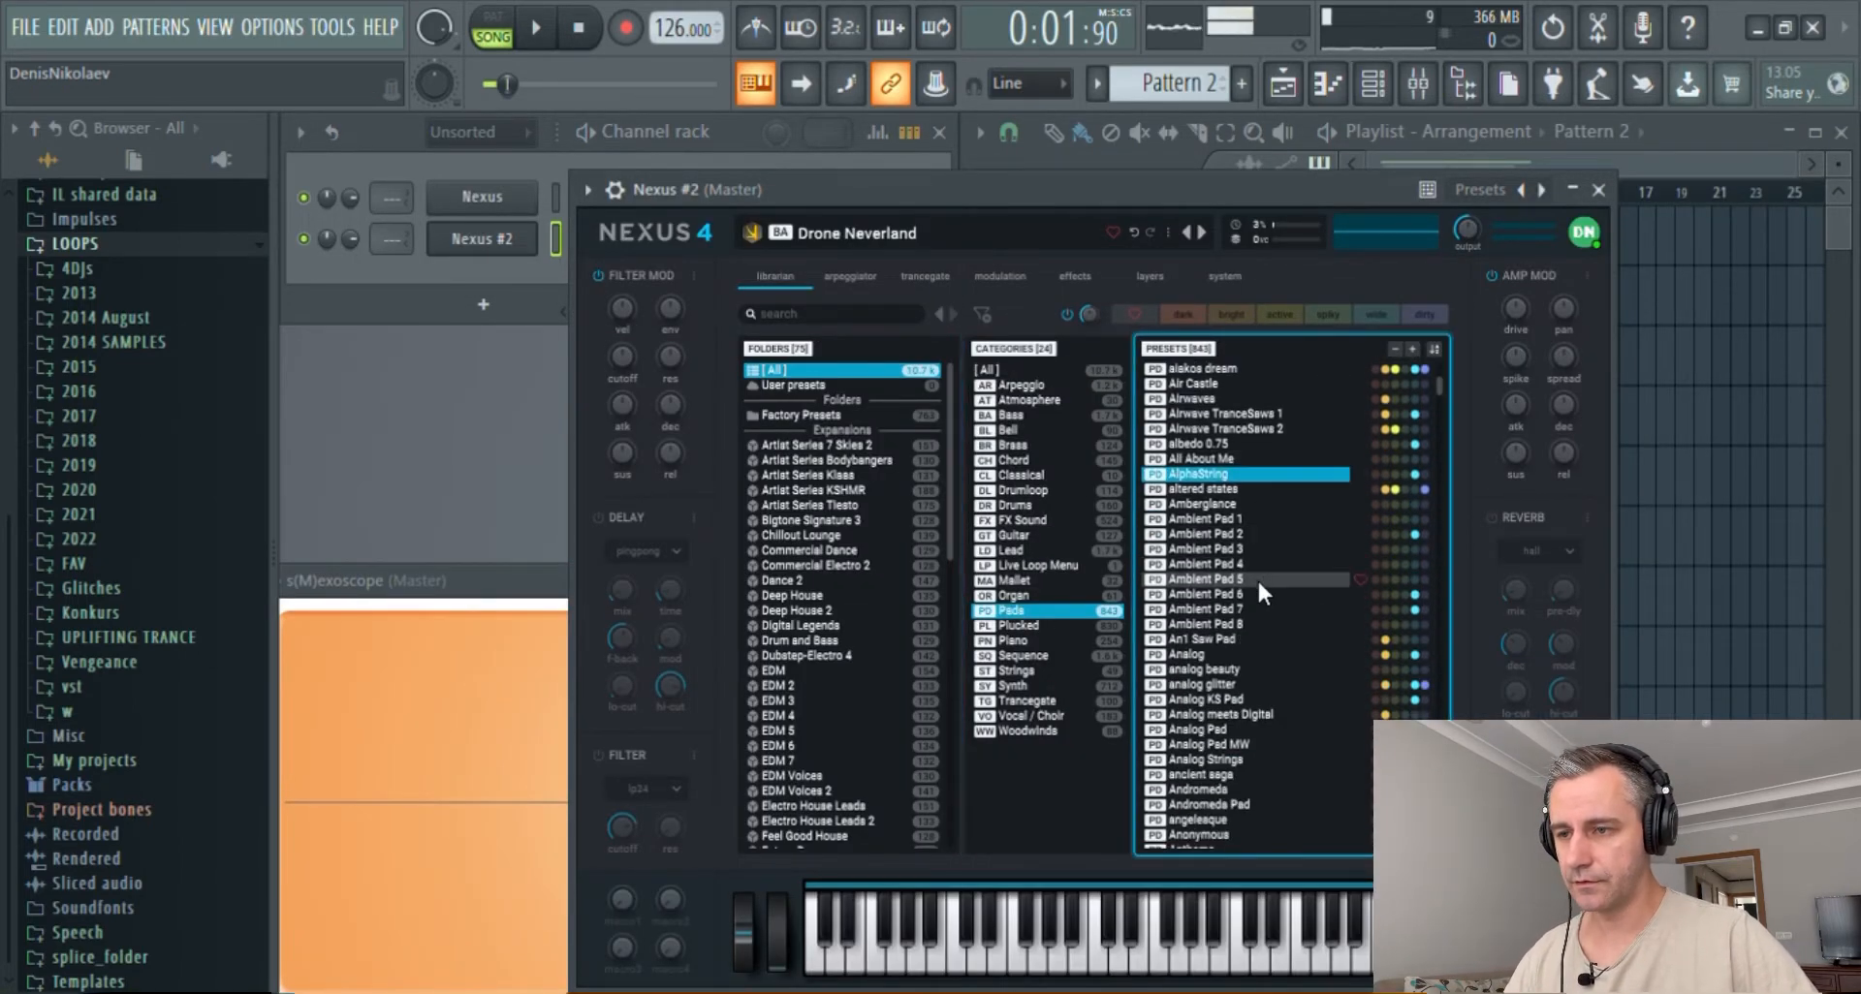
click(1192, 474)
click(473, 240)
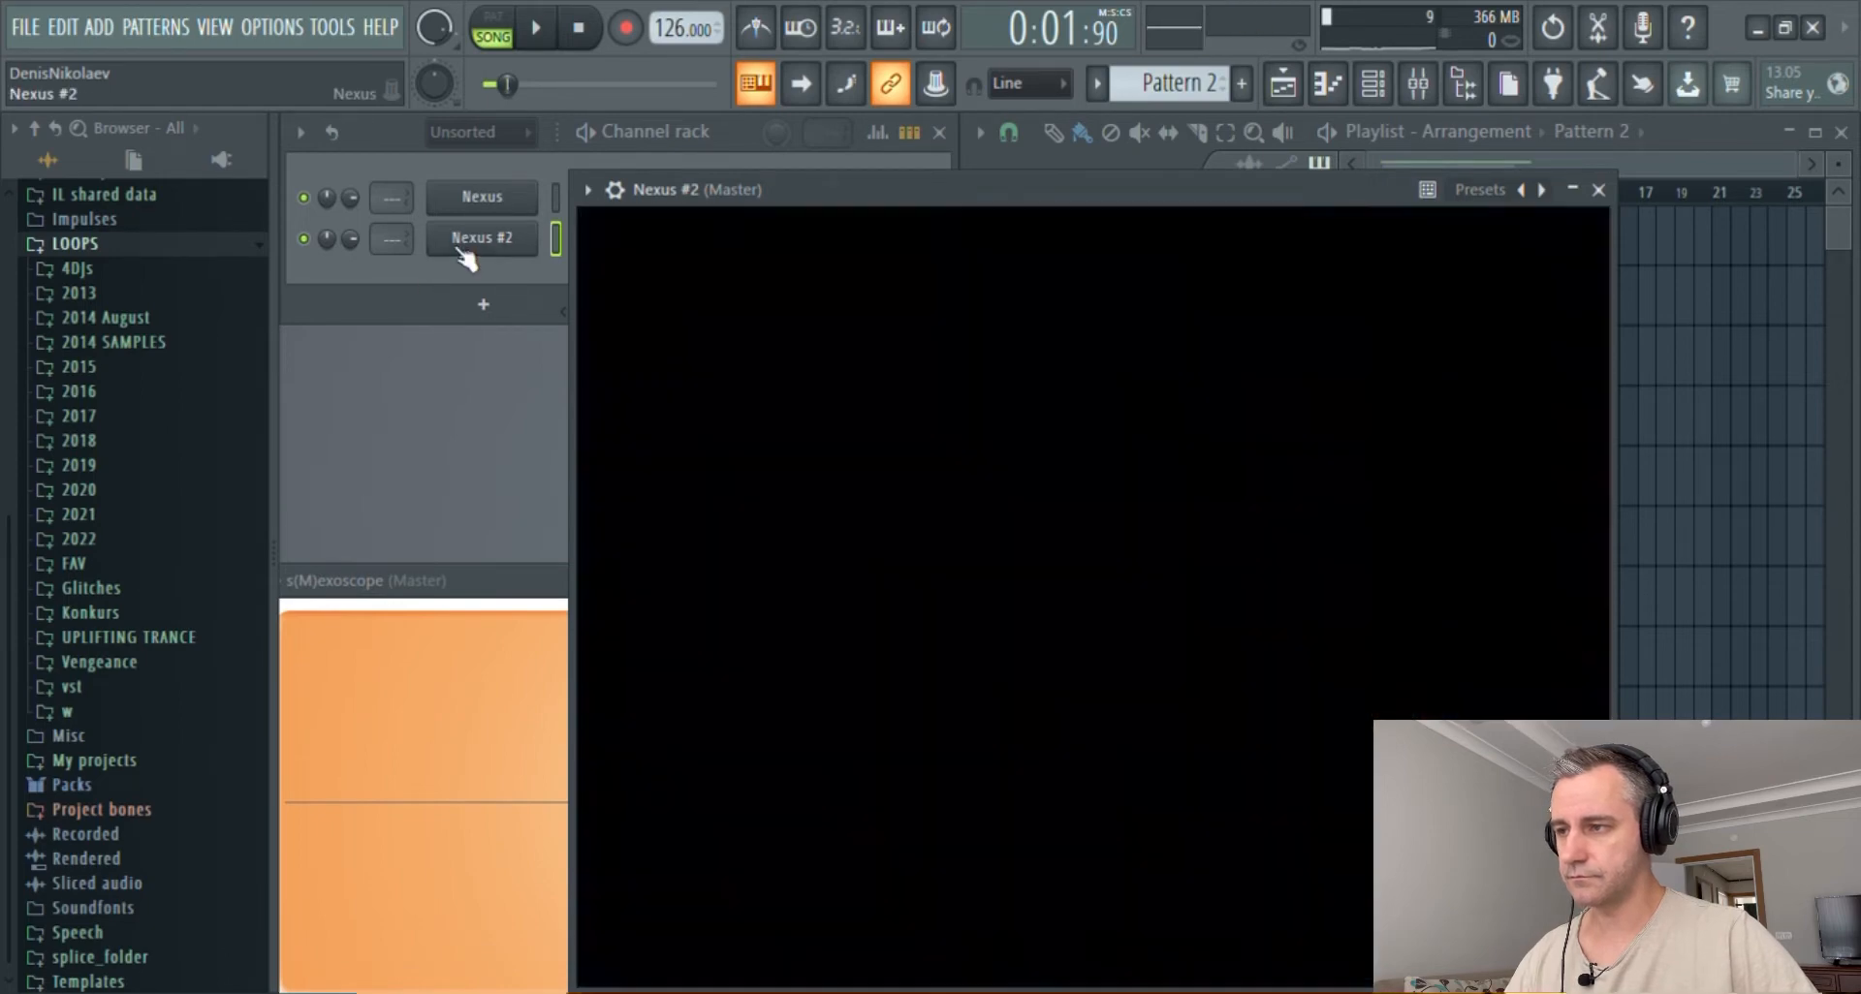
click(676, 260)
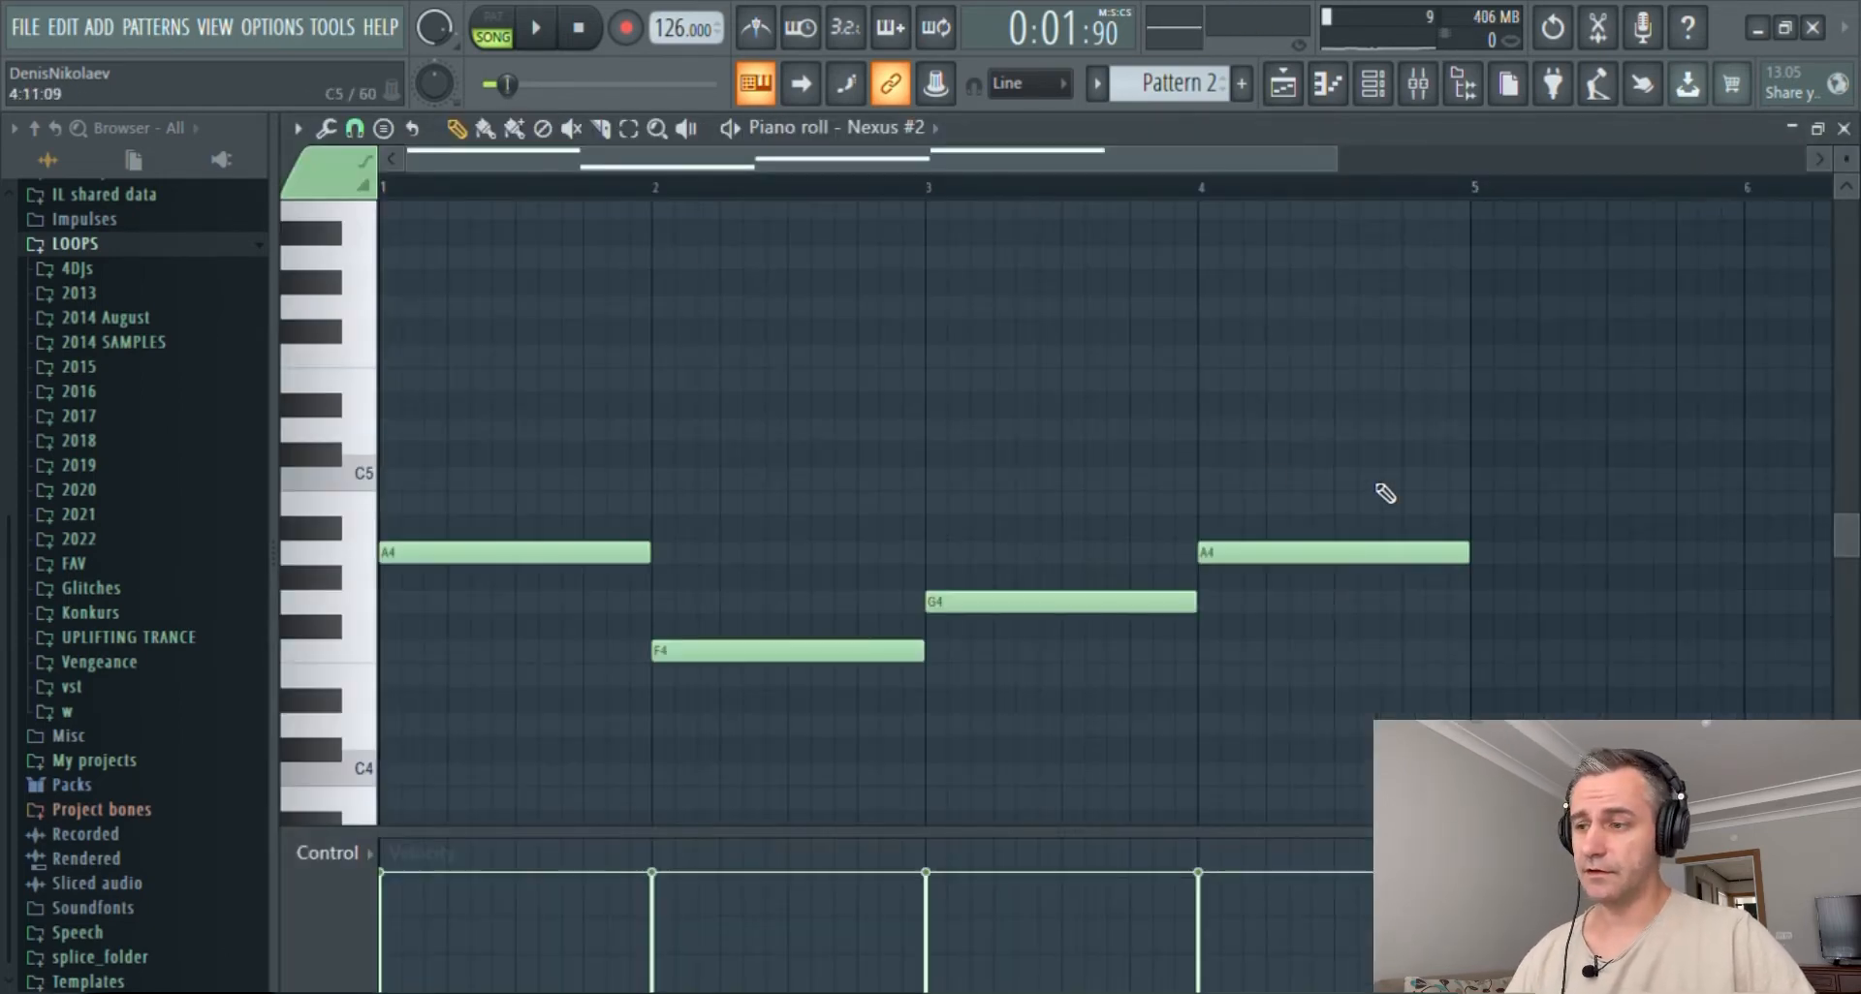
- Select all four notes and duplicate them a fifth higher, as E5, C5, D5 and E5
scroll(1202, 473, down, 2)
scroll(1202, 475, down, 3)
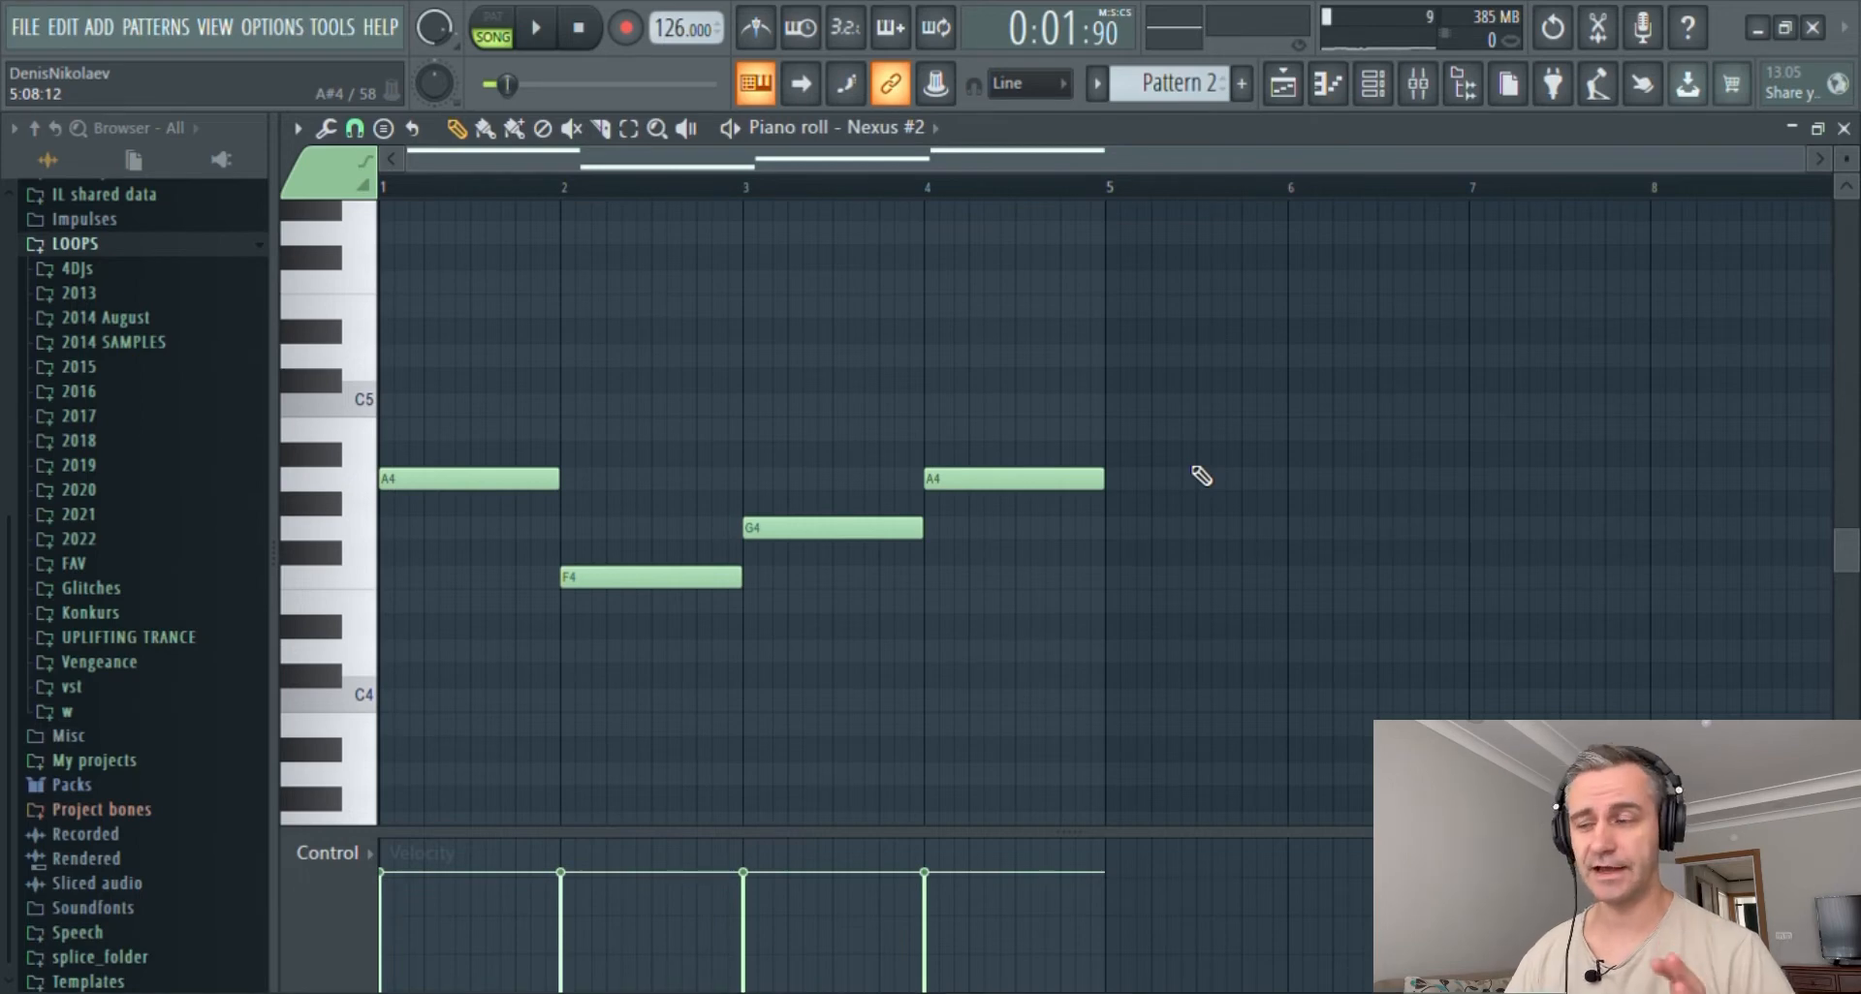
scroll(1201, 476, up, 1)
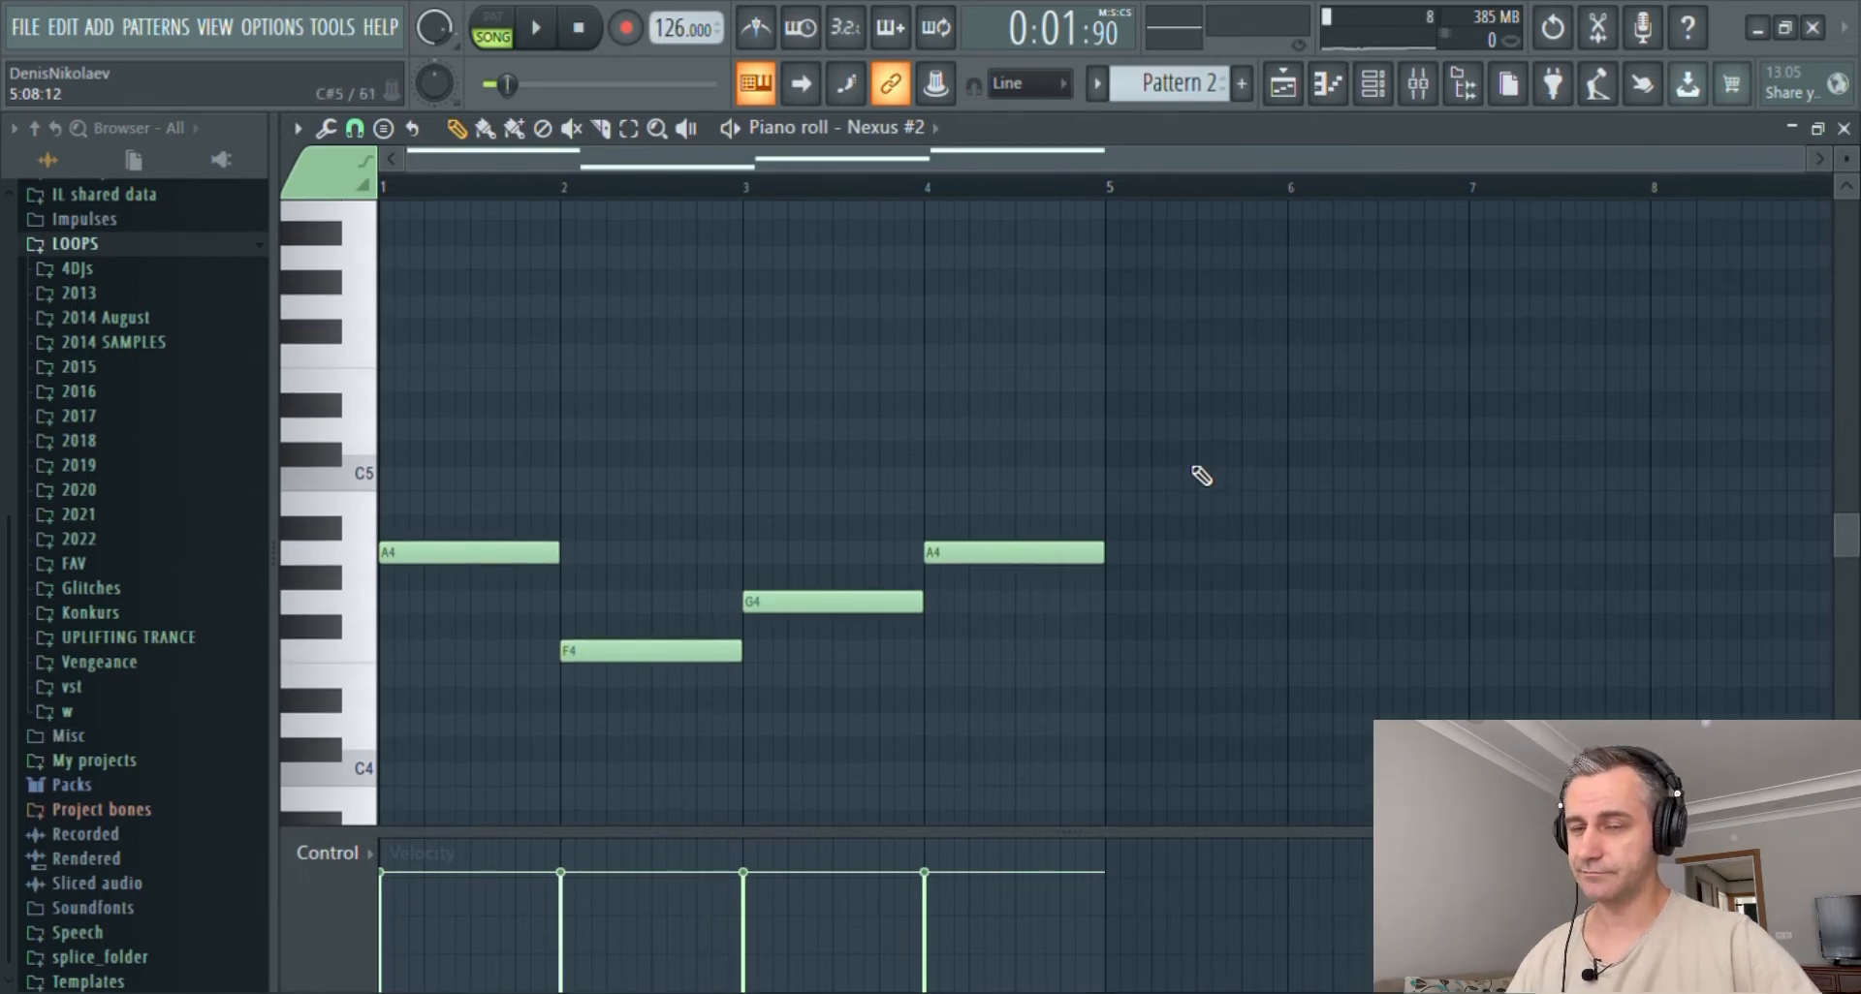
drag(1250, 369, 380, 669)
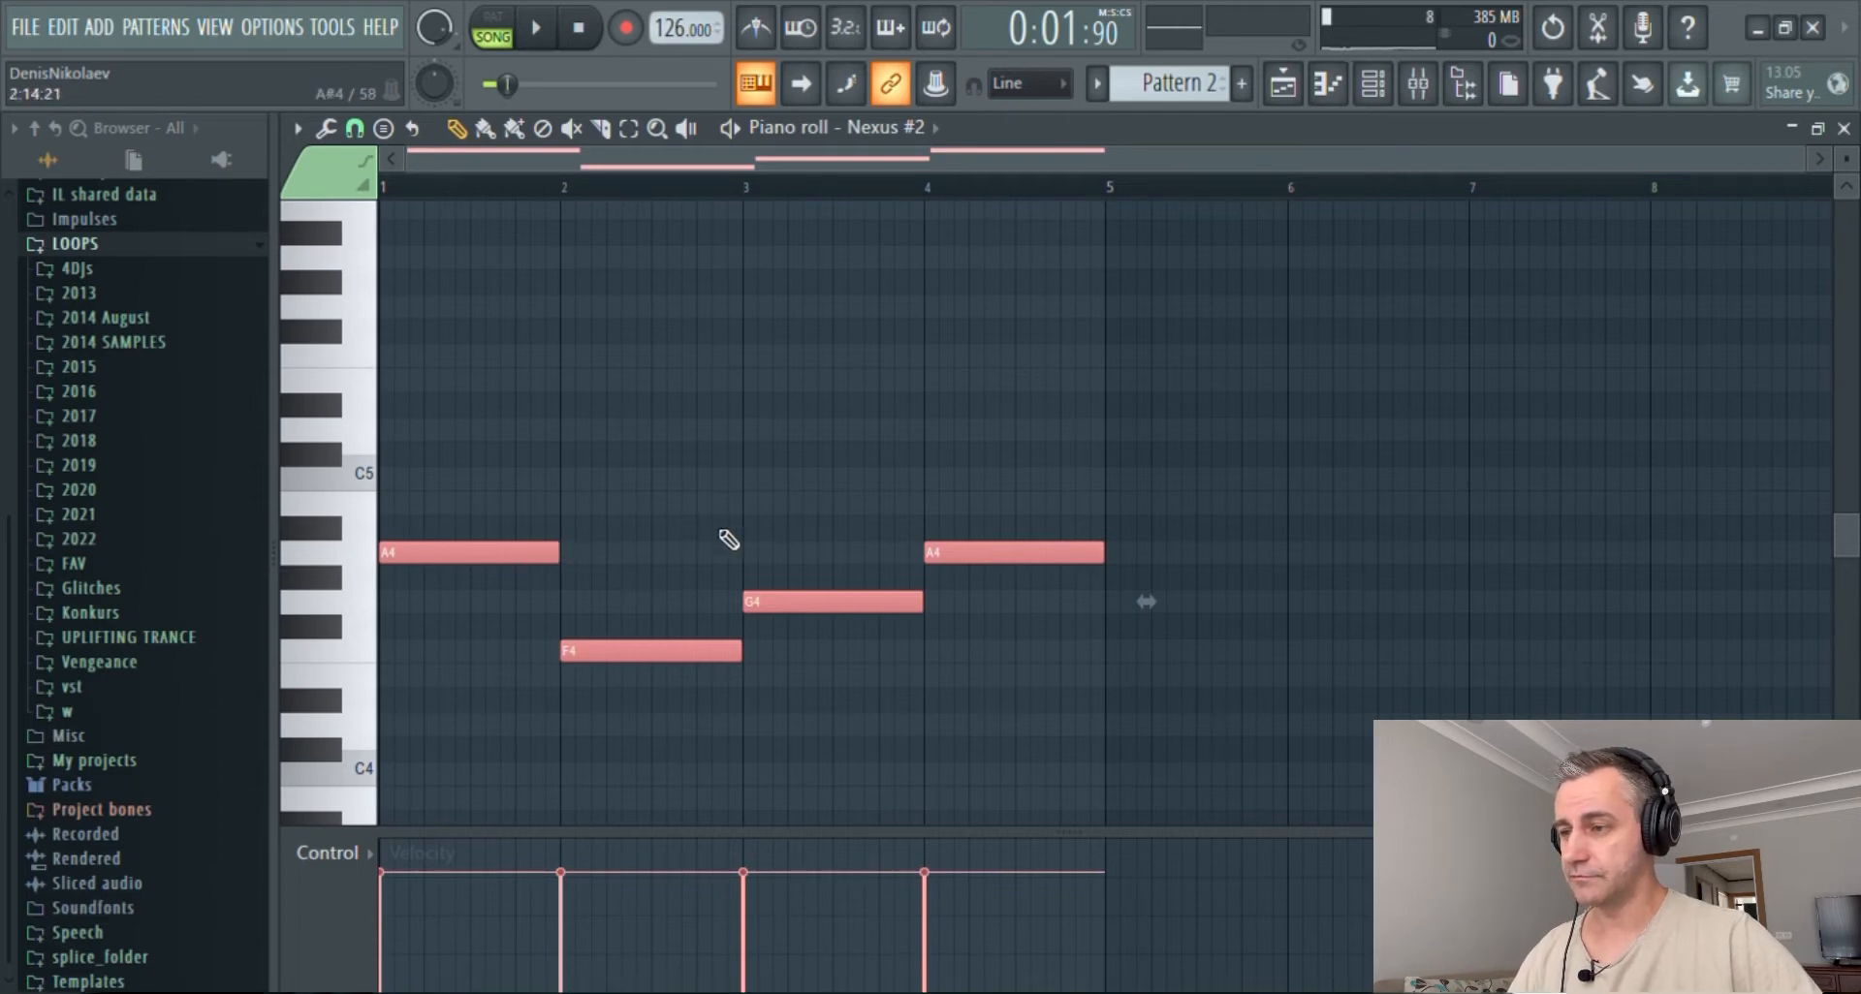
scroll(378, 553, down, 2)
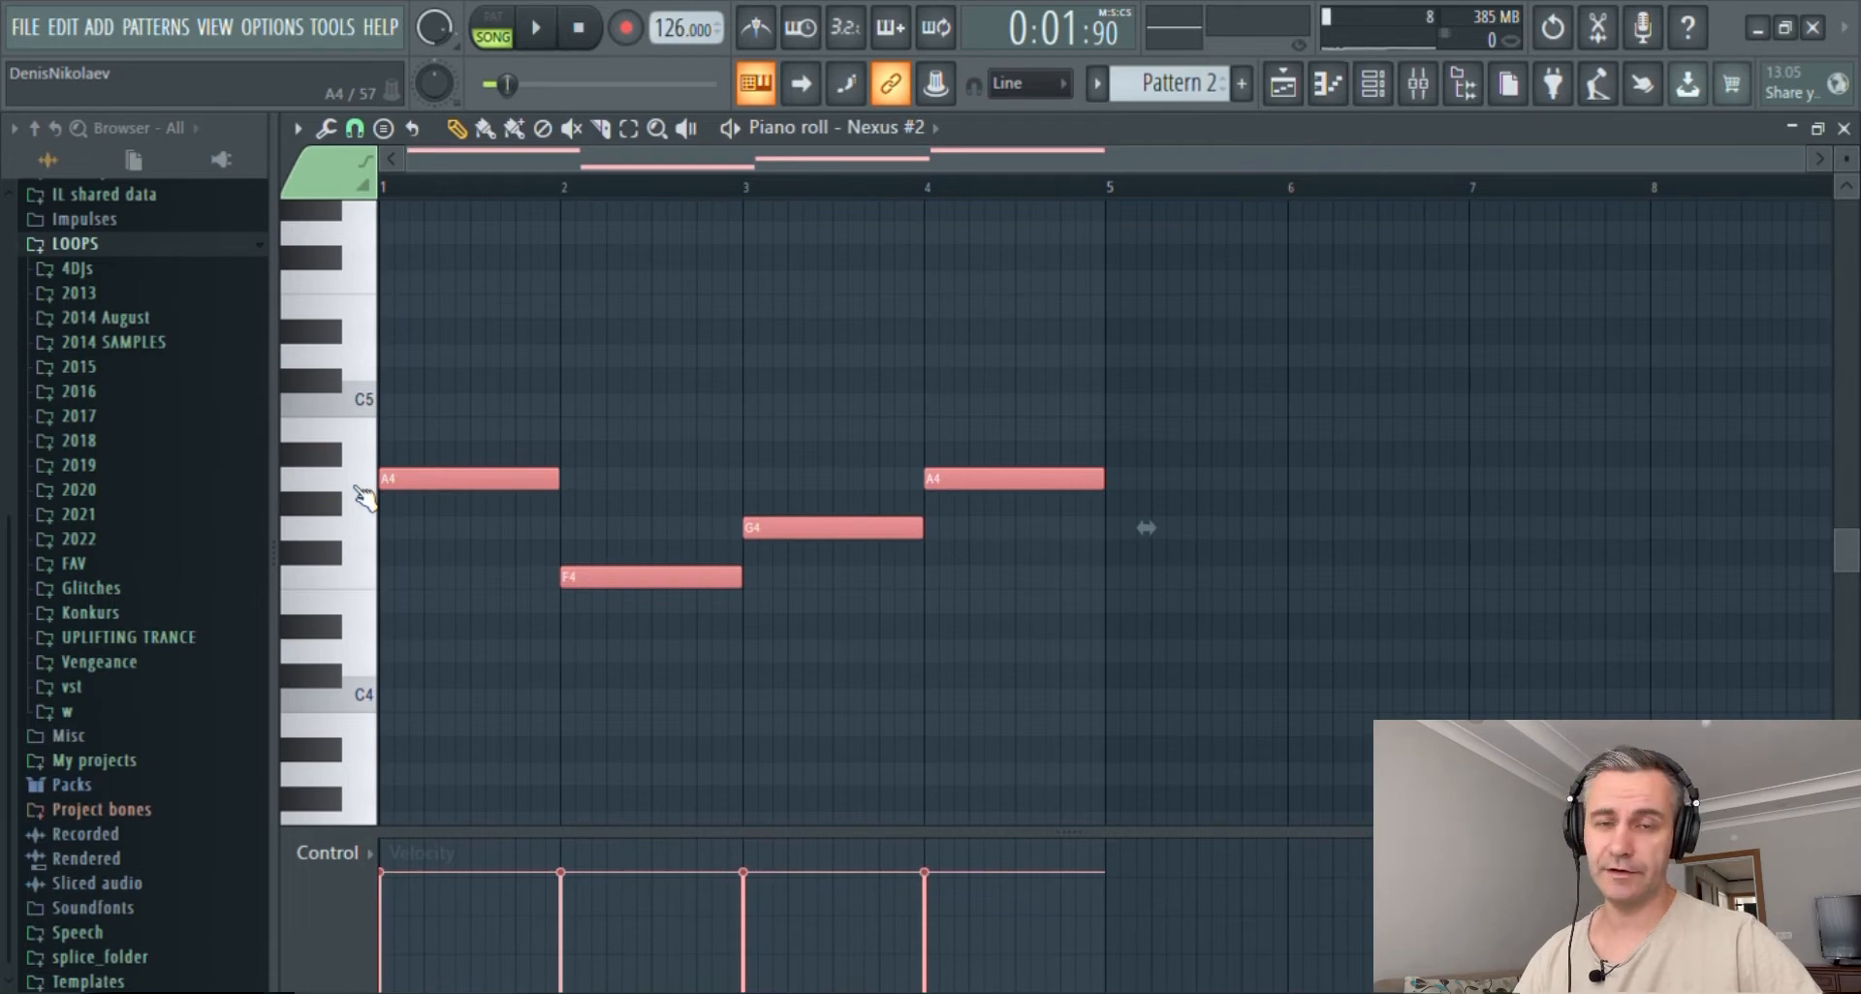
scroll(429, 645, up, 4)
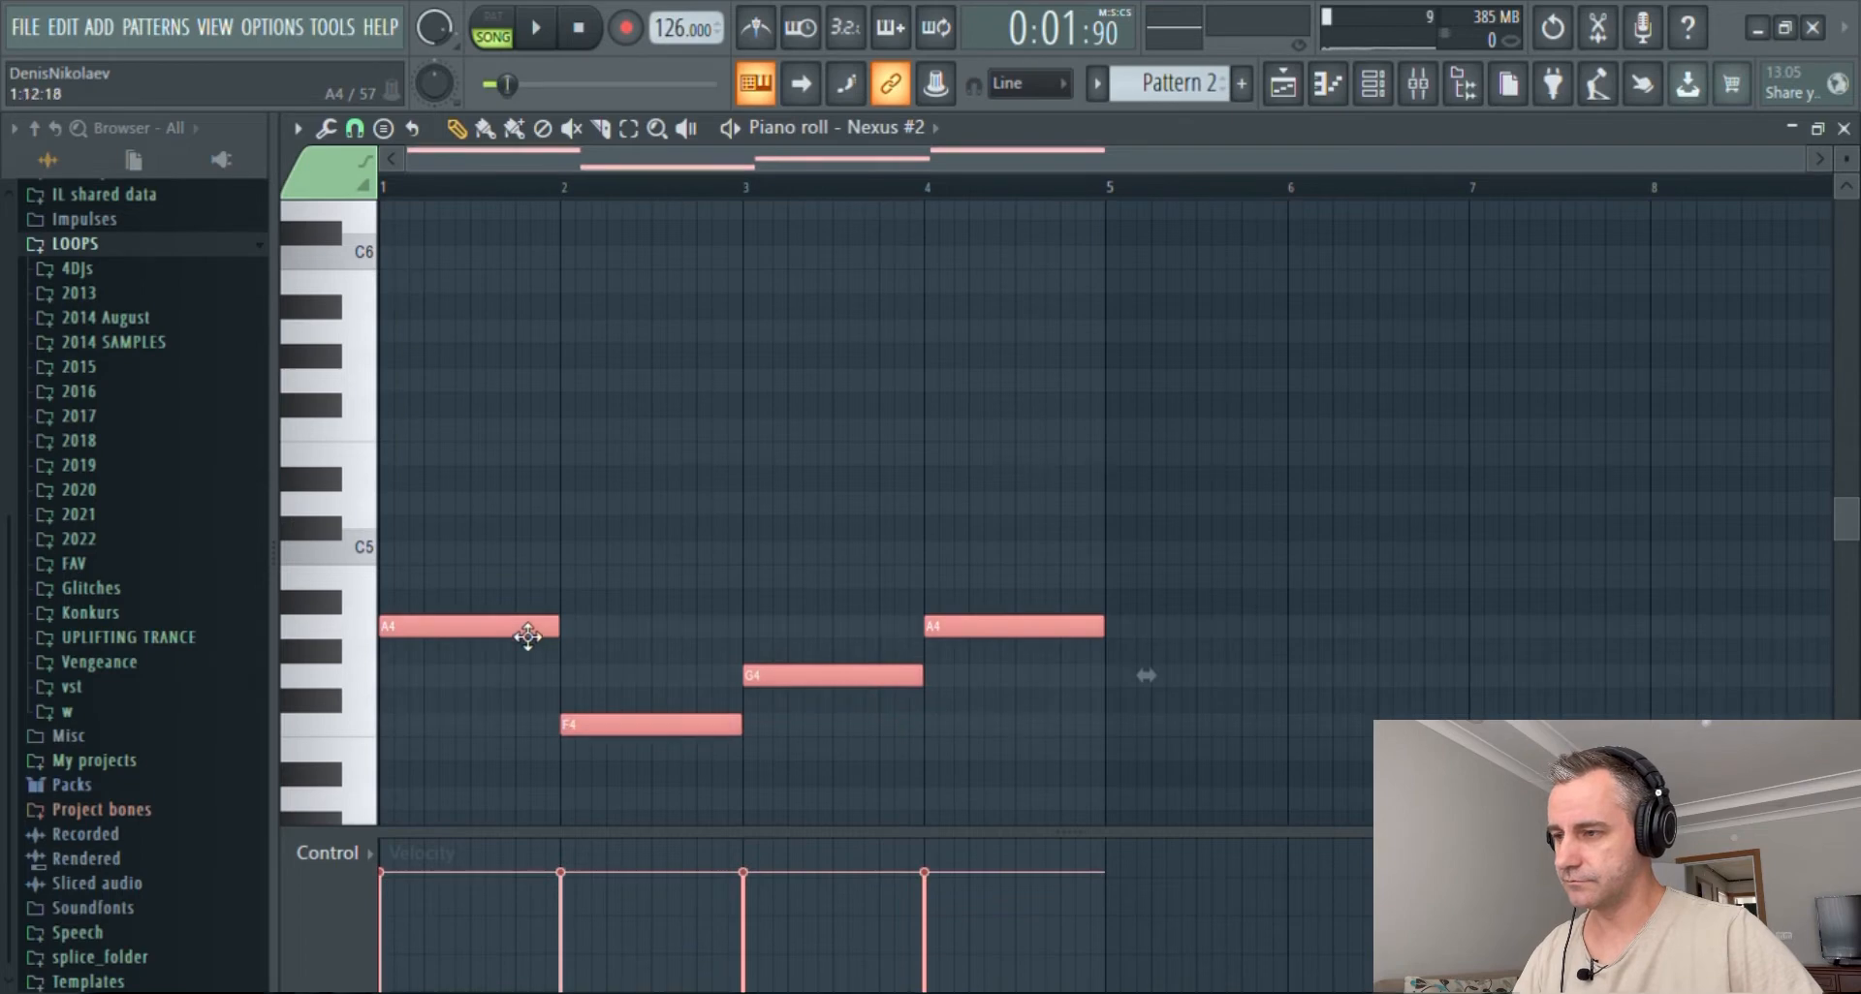
drag(519, 631, 491, 456)
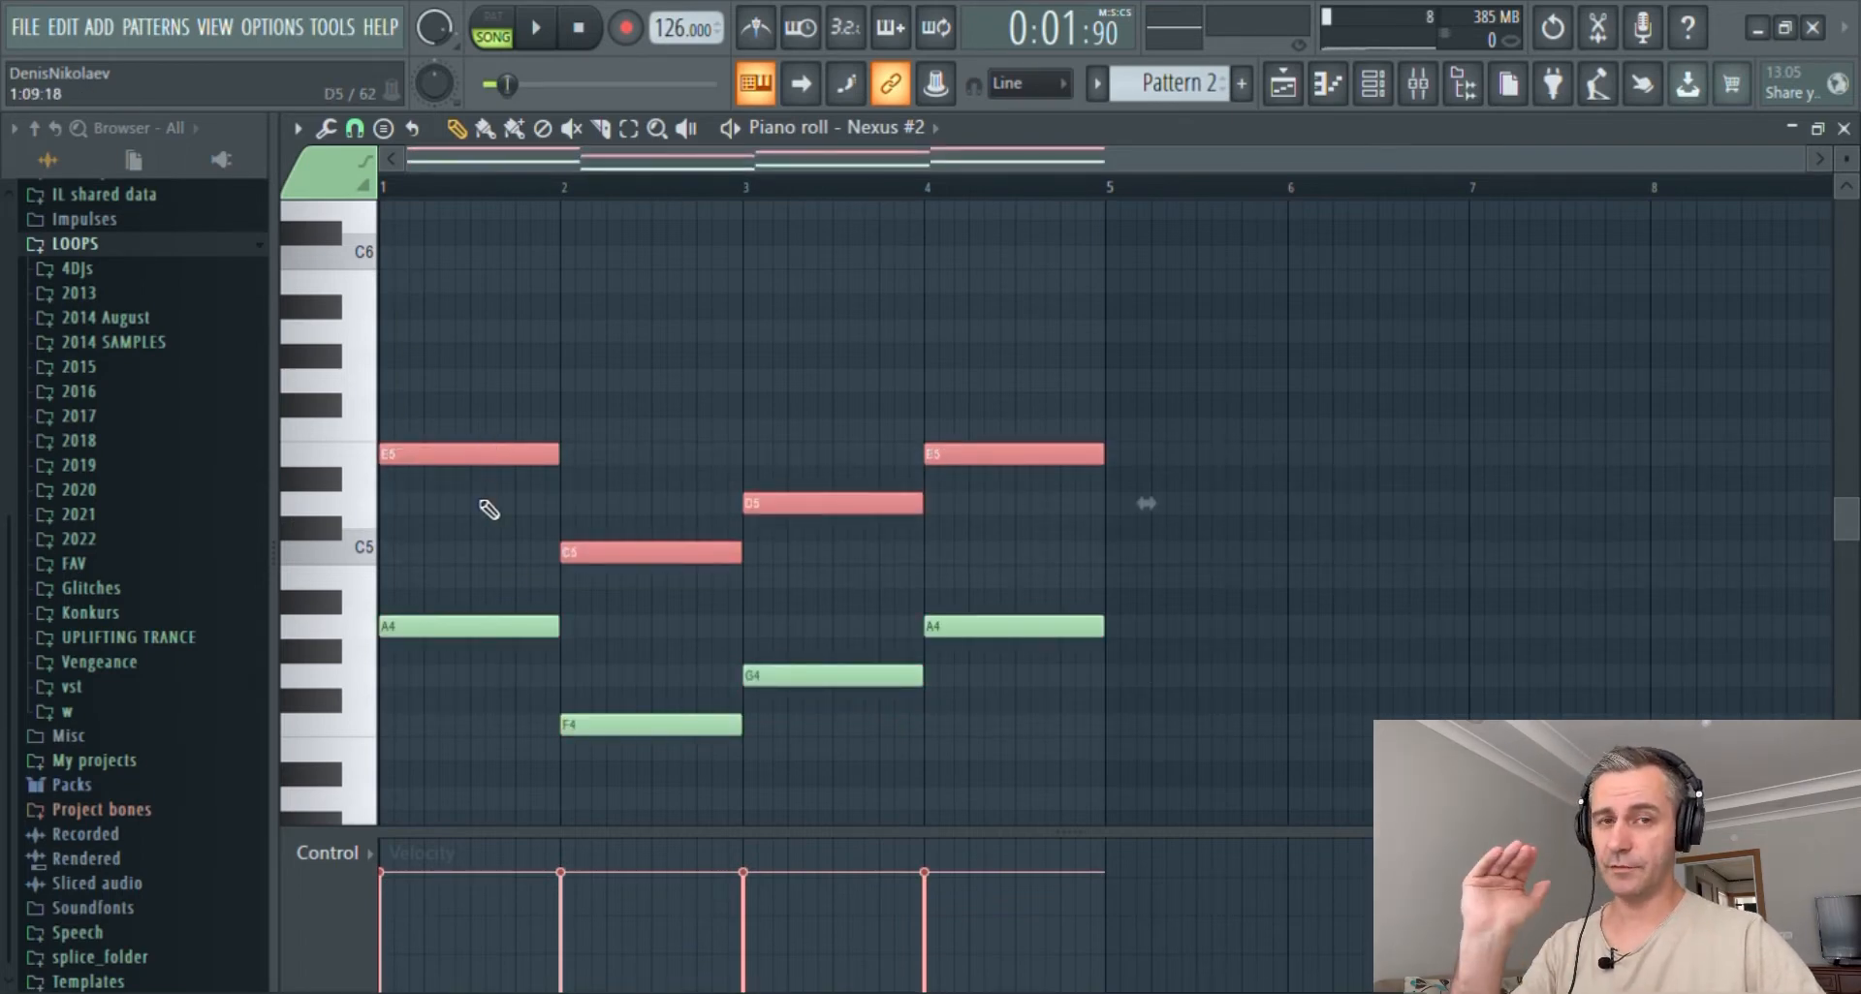
- Duplicate the selected fifths upward as a third layer on A5, F5, G5 and A5
drag(501, 464, 455, 332)
scroll(500, 389, up, 2)
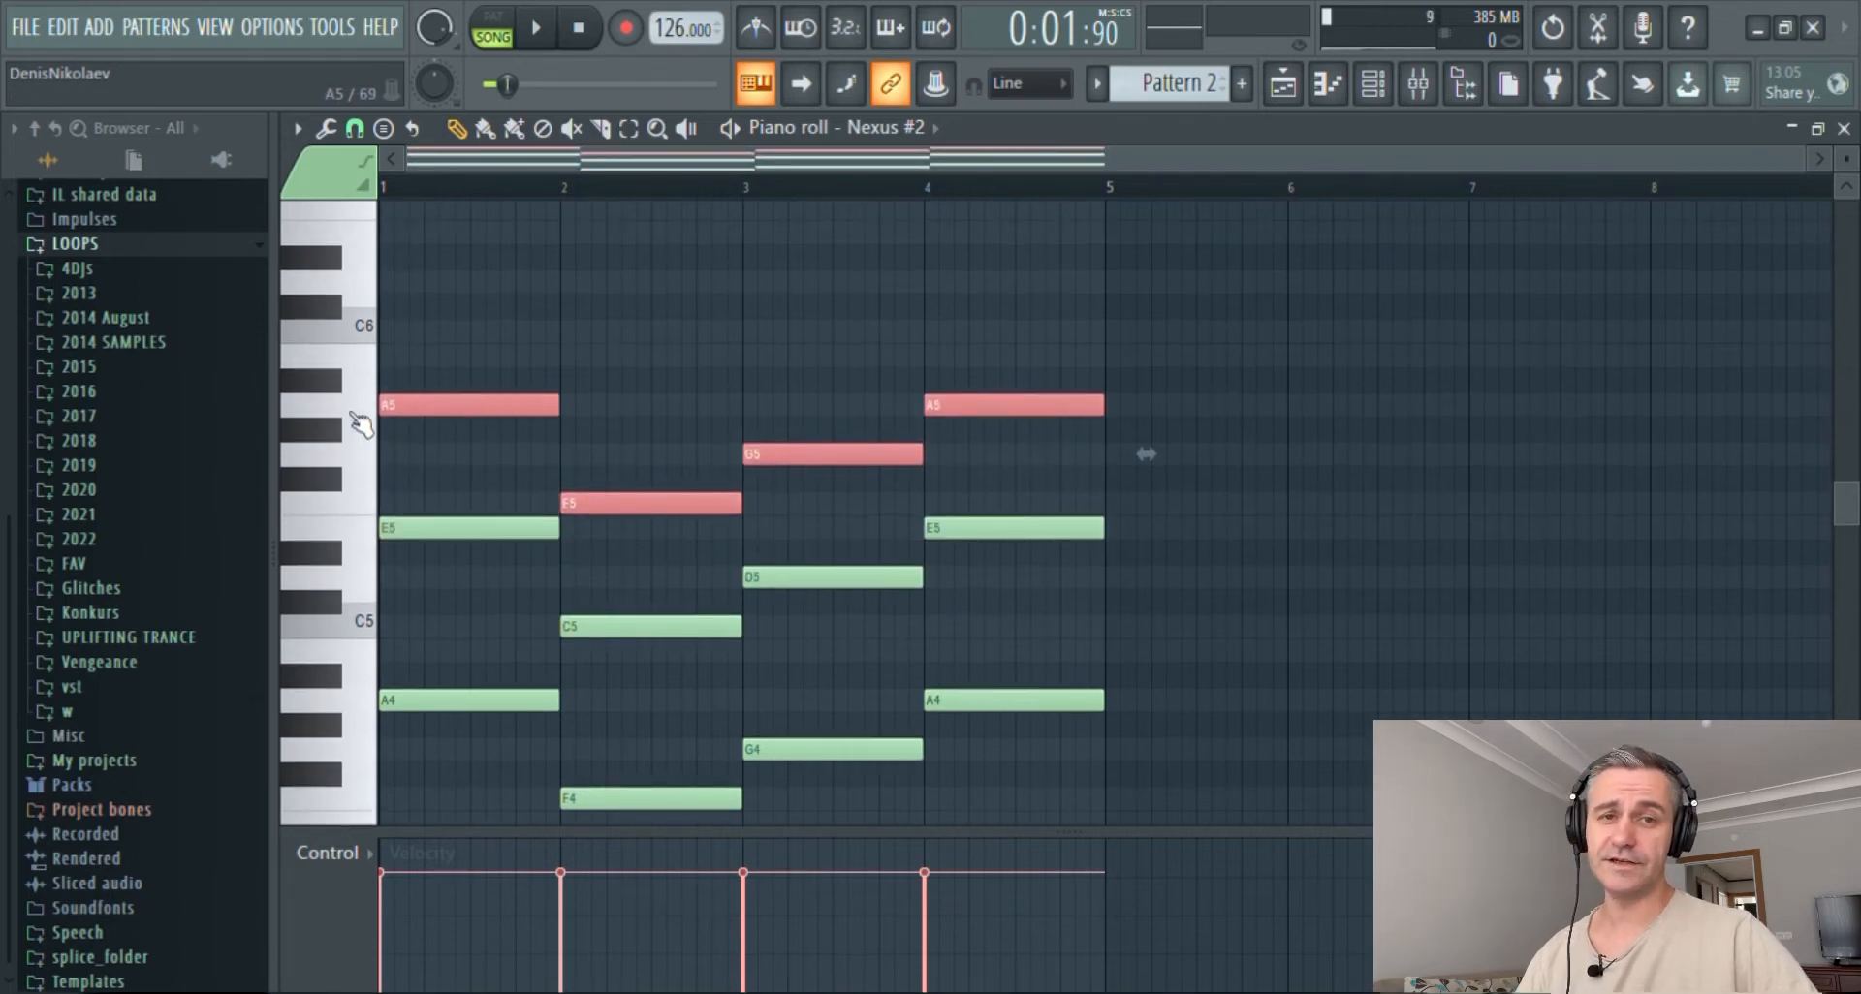
scroll(457, 405, up, 1)
scroll(455, 417, down, 1)
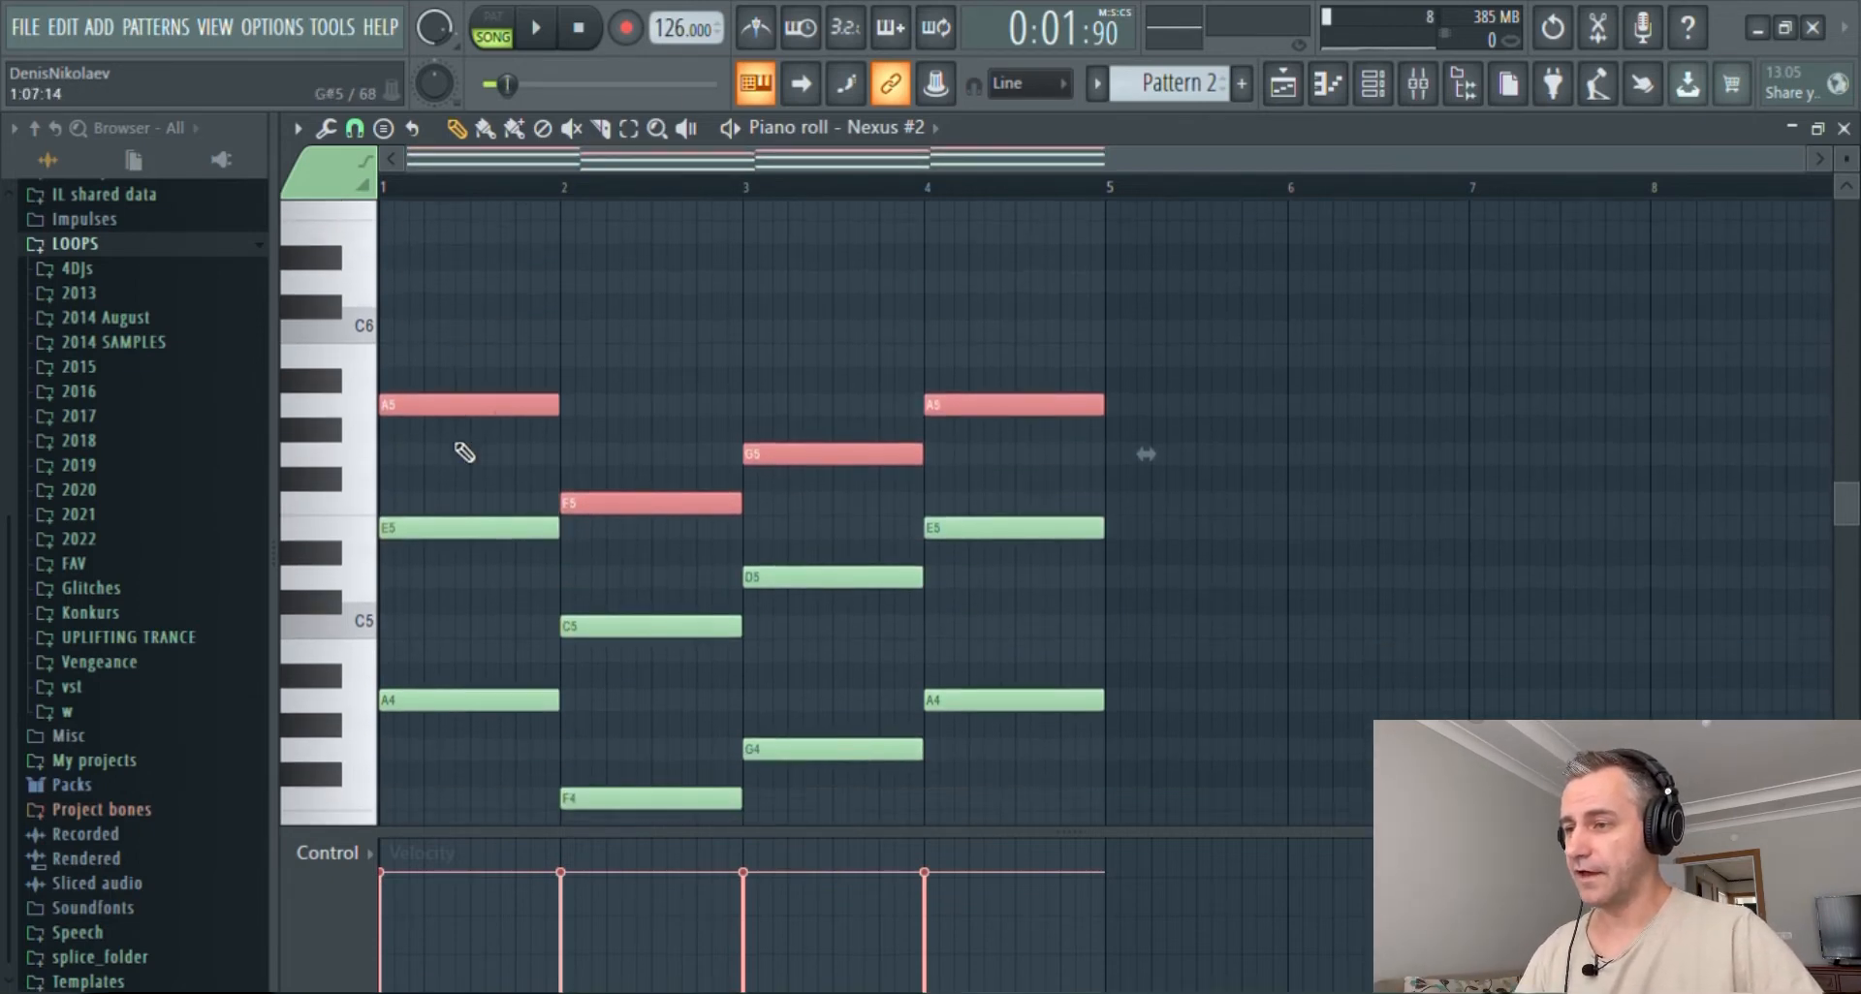
- Duplicate the upper layer so it starts and ends on C6, and raise its middle two notes to A5 and B5
drag(537, 423, 495, 333)
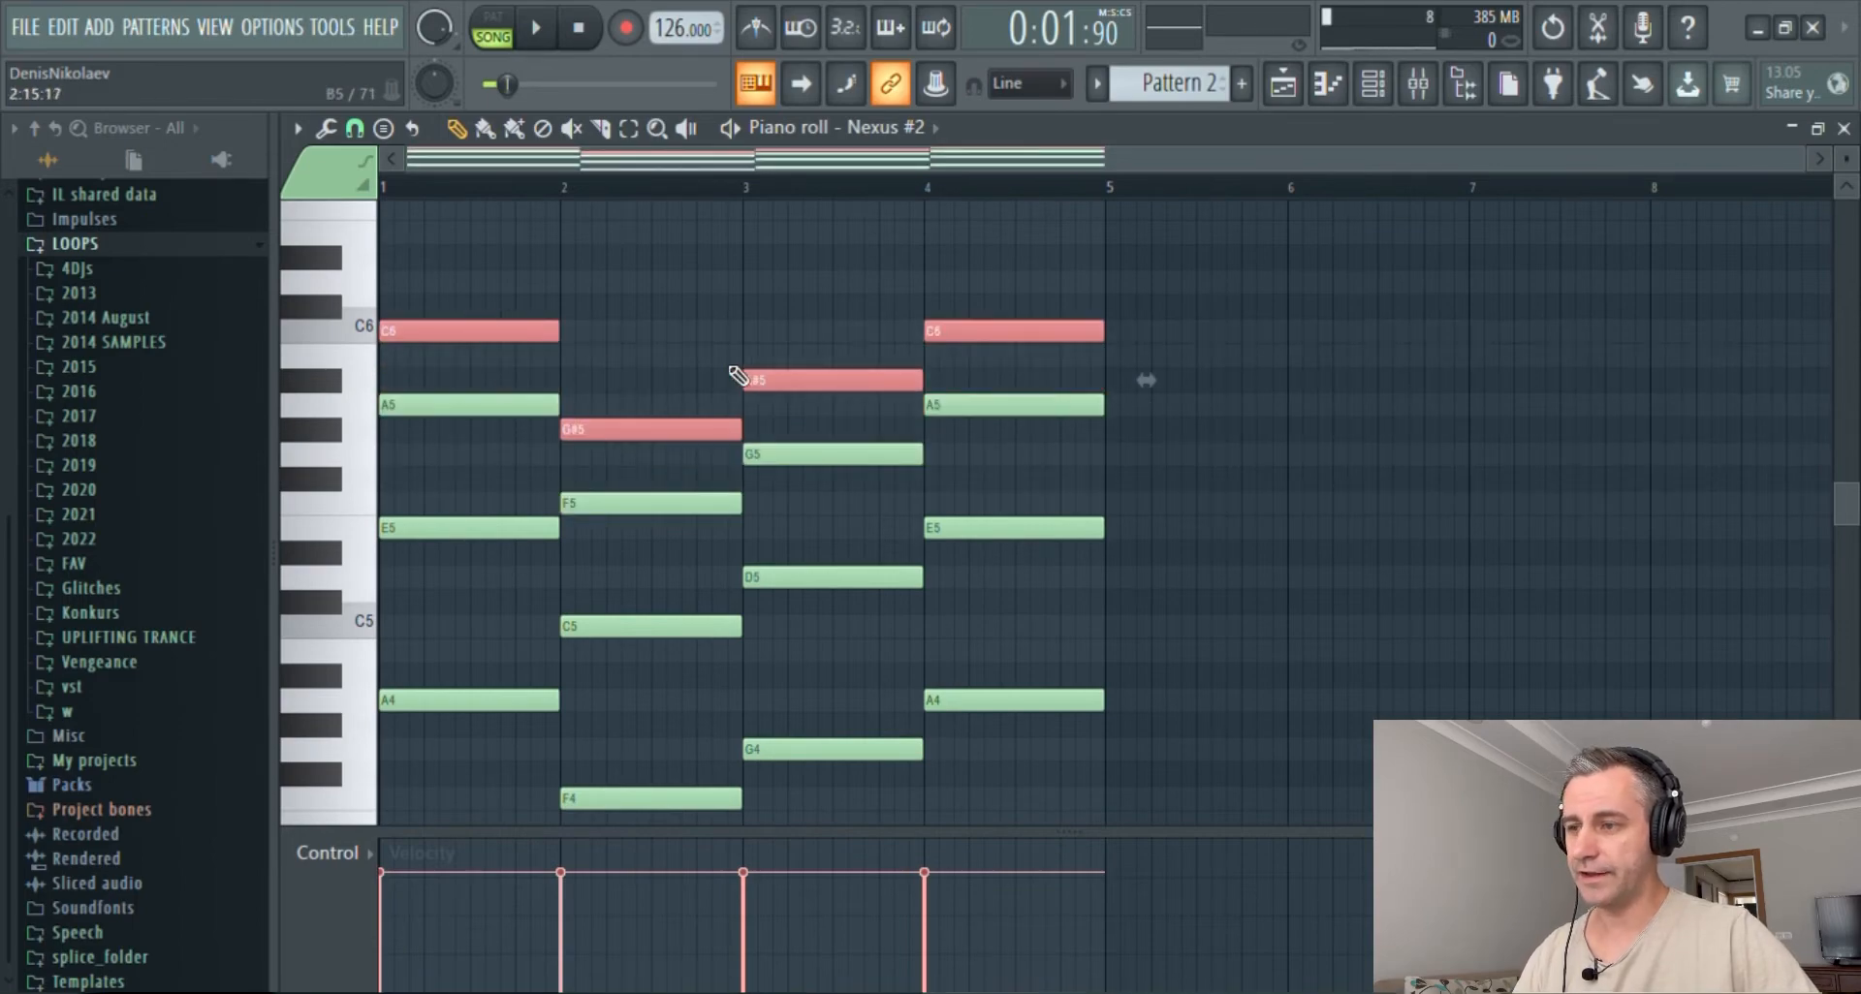
drag(781, 365, 655, 436)
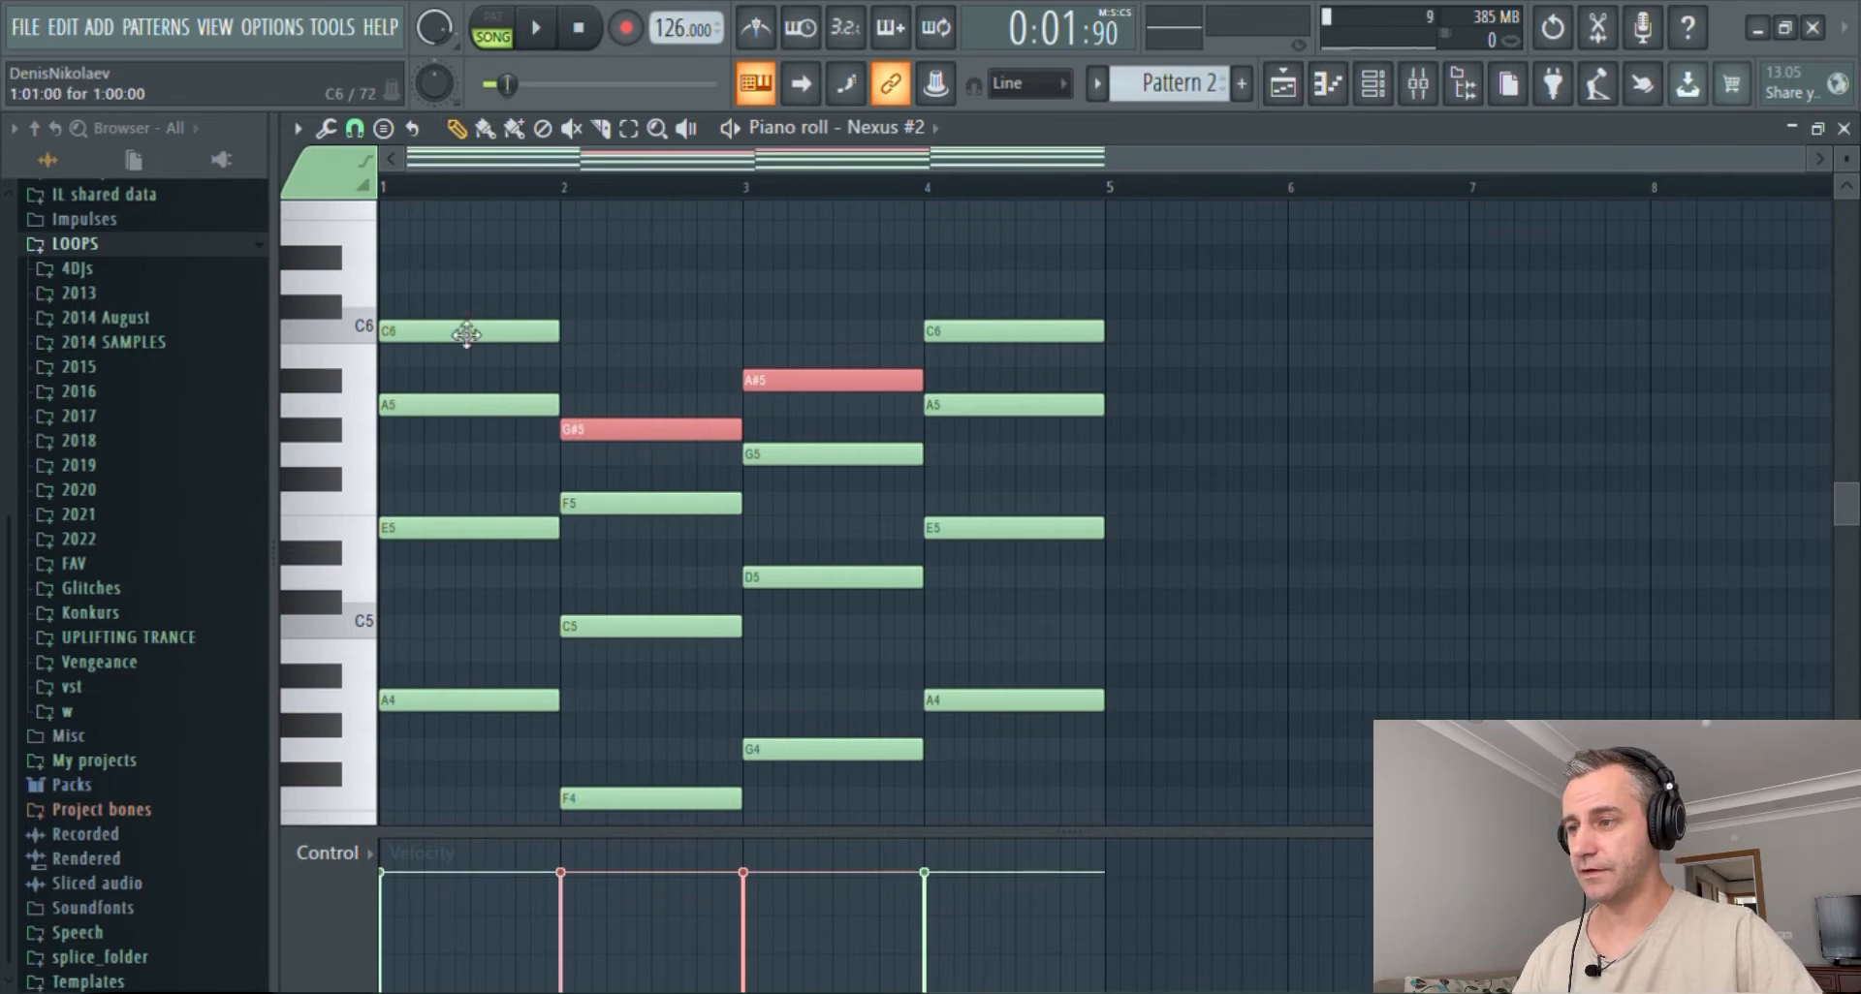
scroll(585, 447, up, 3)
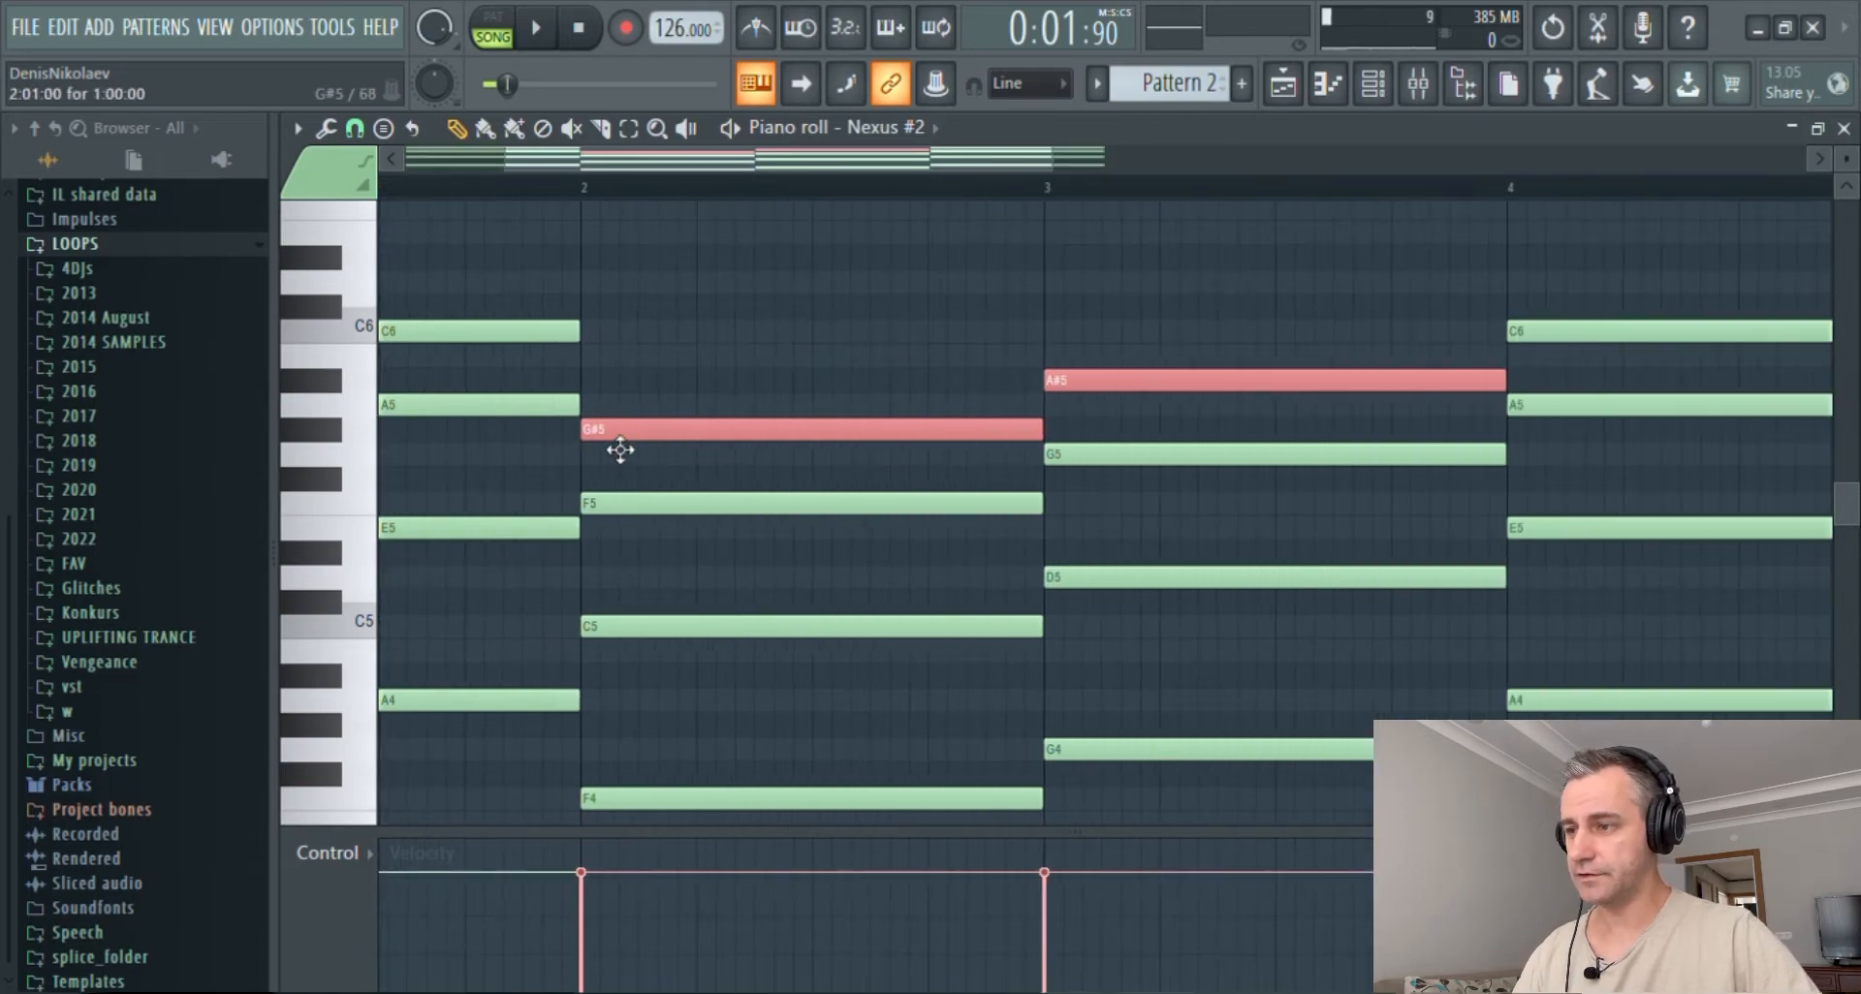
drag(619, 439, 618, 422)
scroll(618, 419, down, 3)
ctrl+click(655, 289)
scroll(669, 300, down, 2)
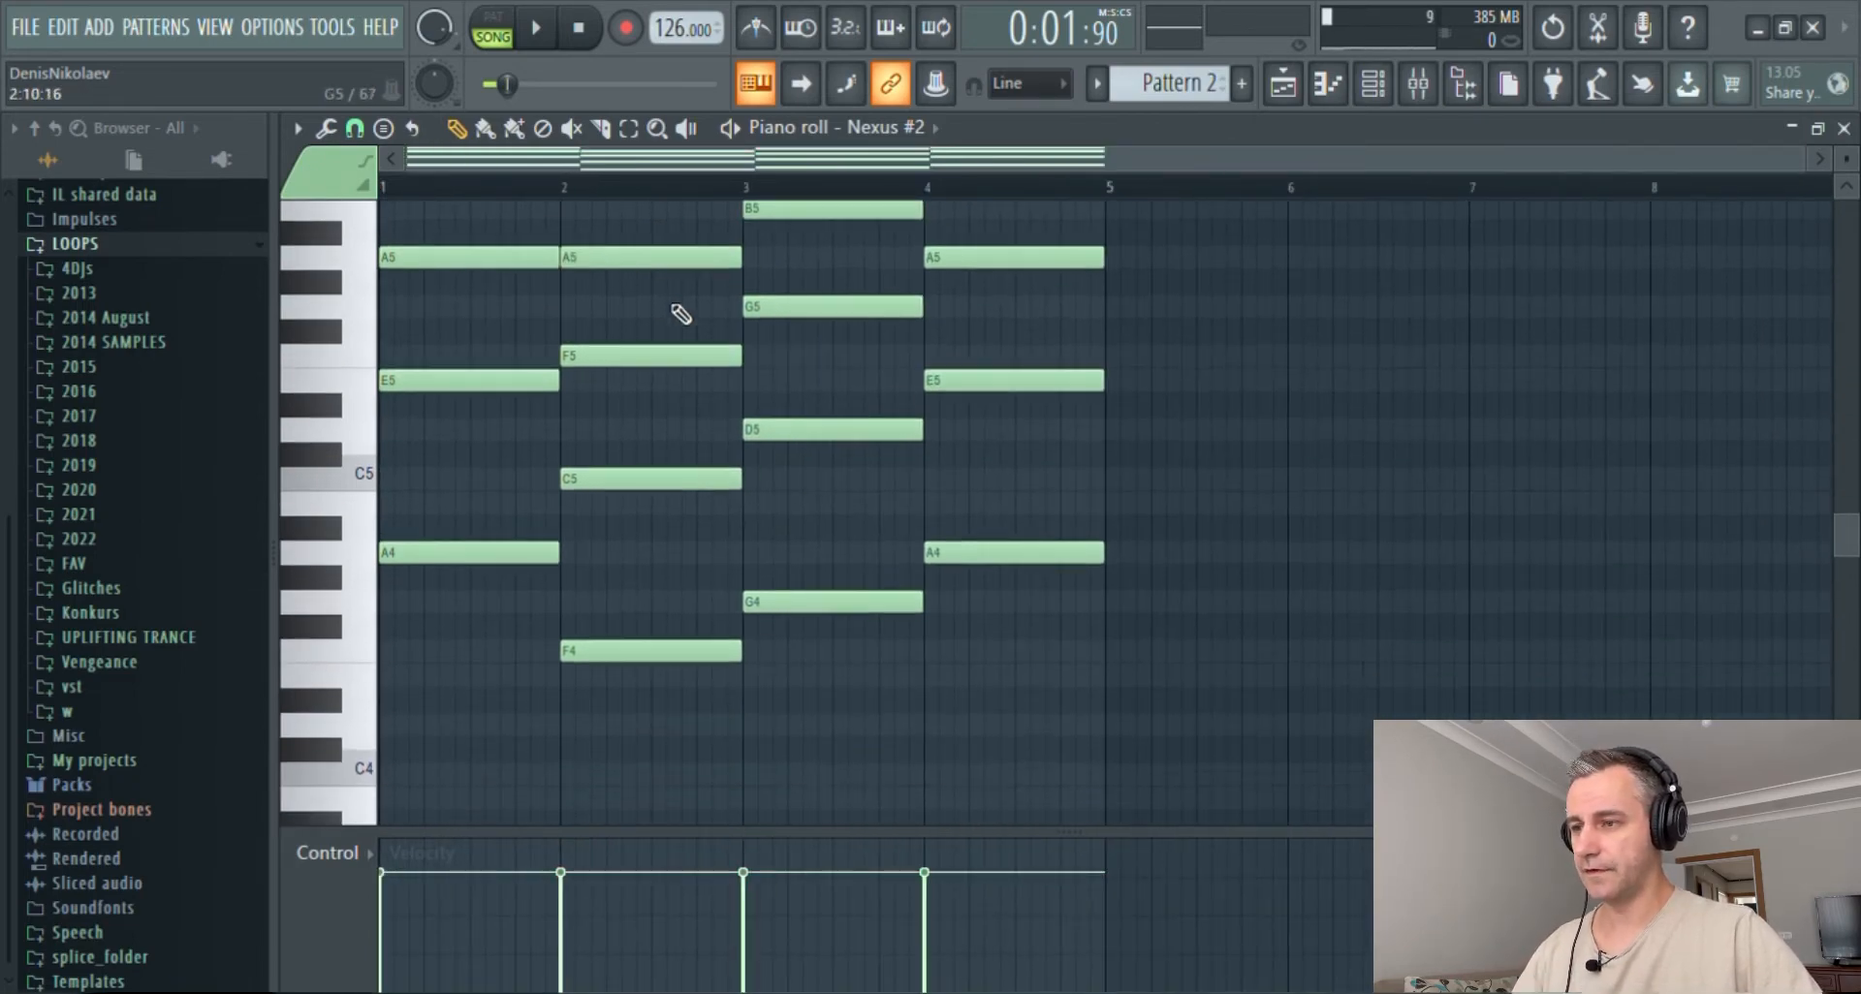
- Switch playback to pattern mode, play Pattern 2 and close the piano roll
key(l)
key(space)
key(F7)
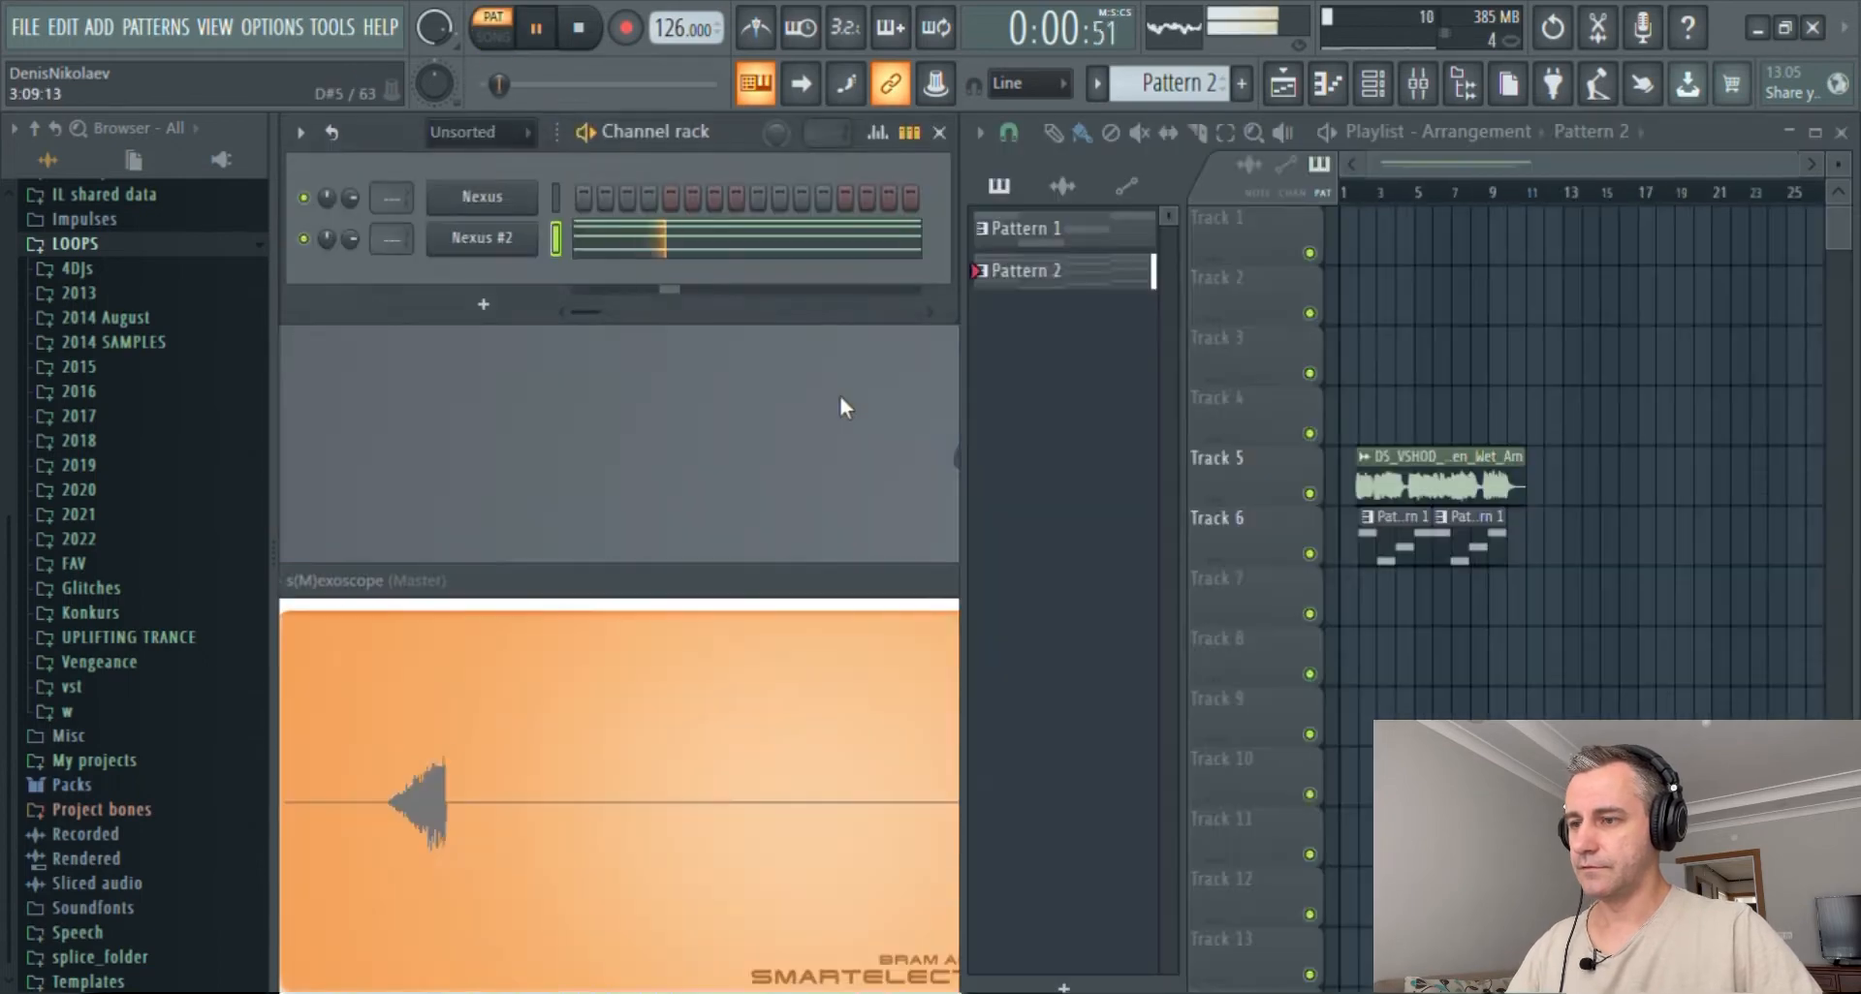
- Stop playback and set the root note of the Nexus #2 channel to C4
click(453, 235)
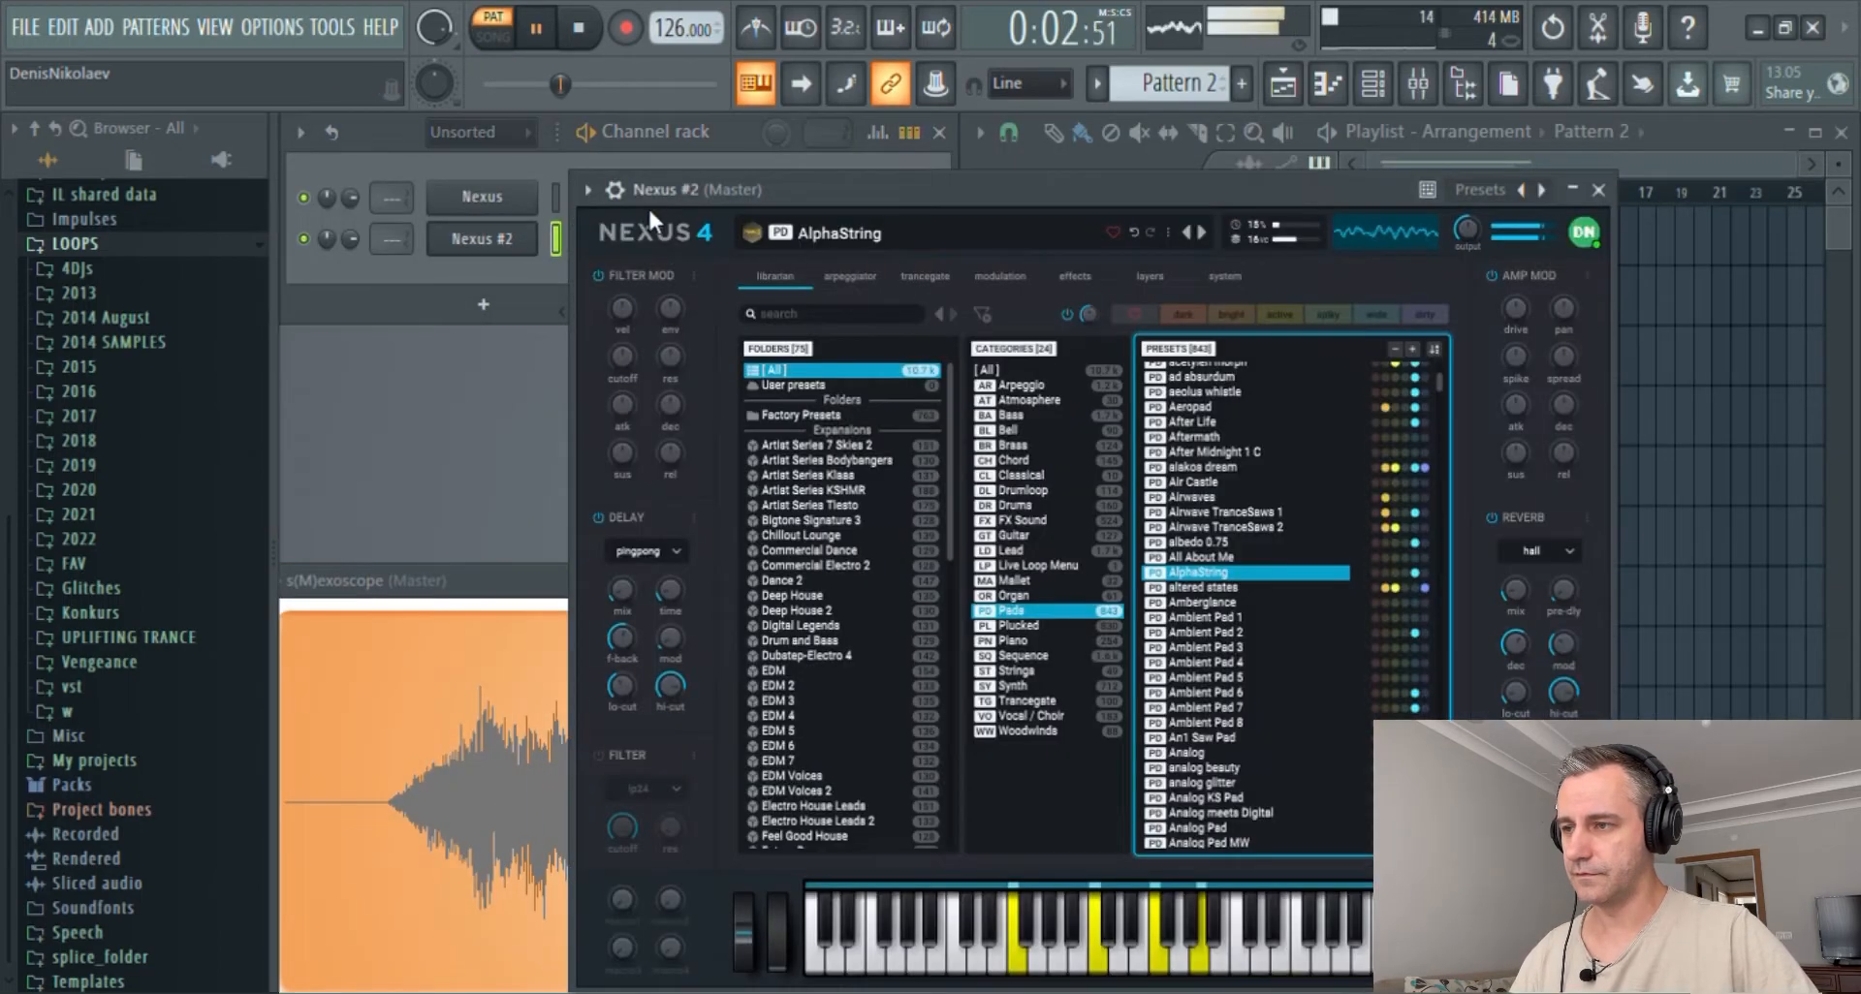
click(615, 190)
click(727, 238)
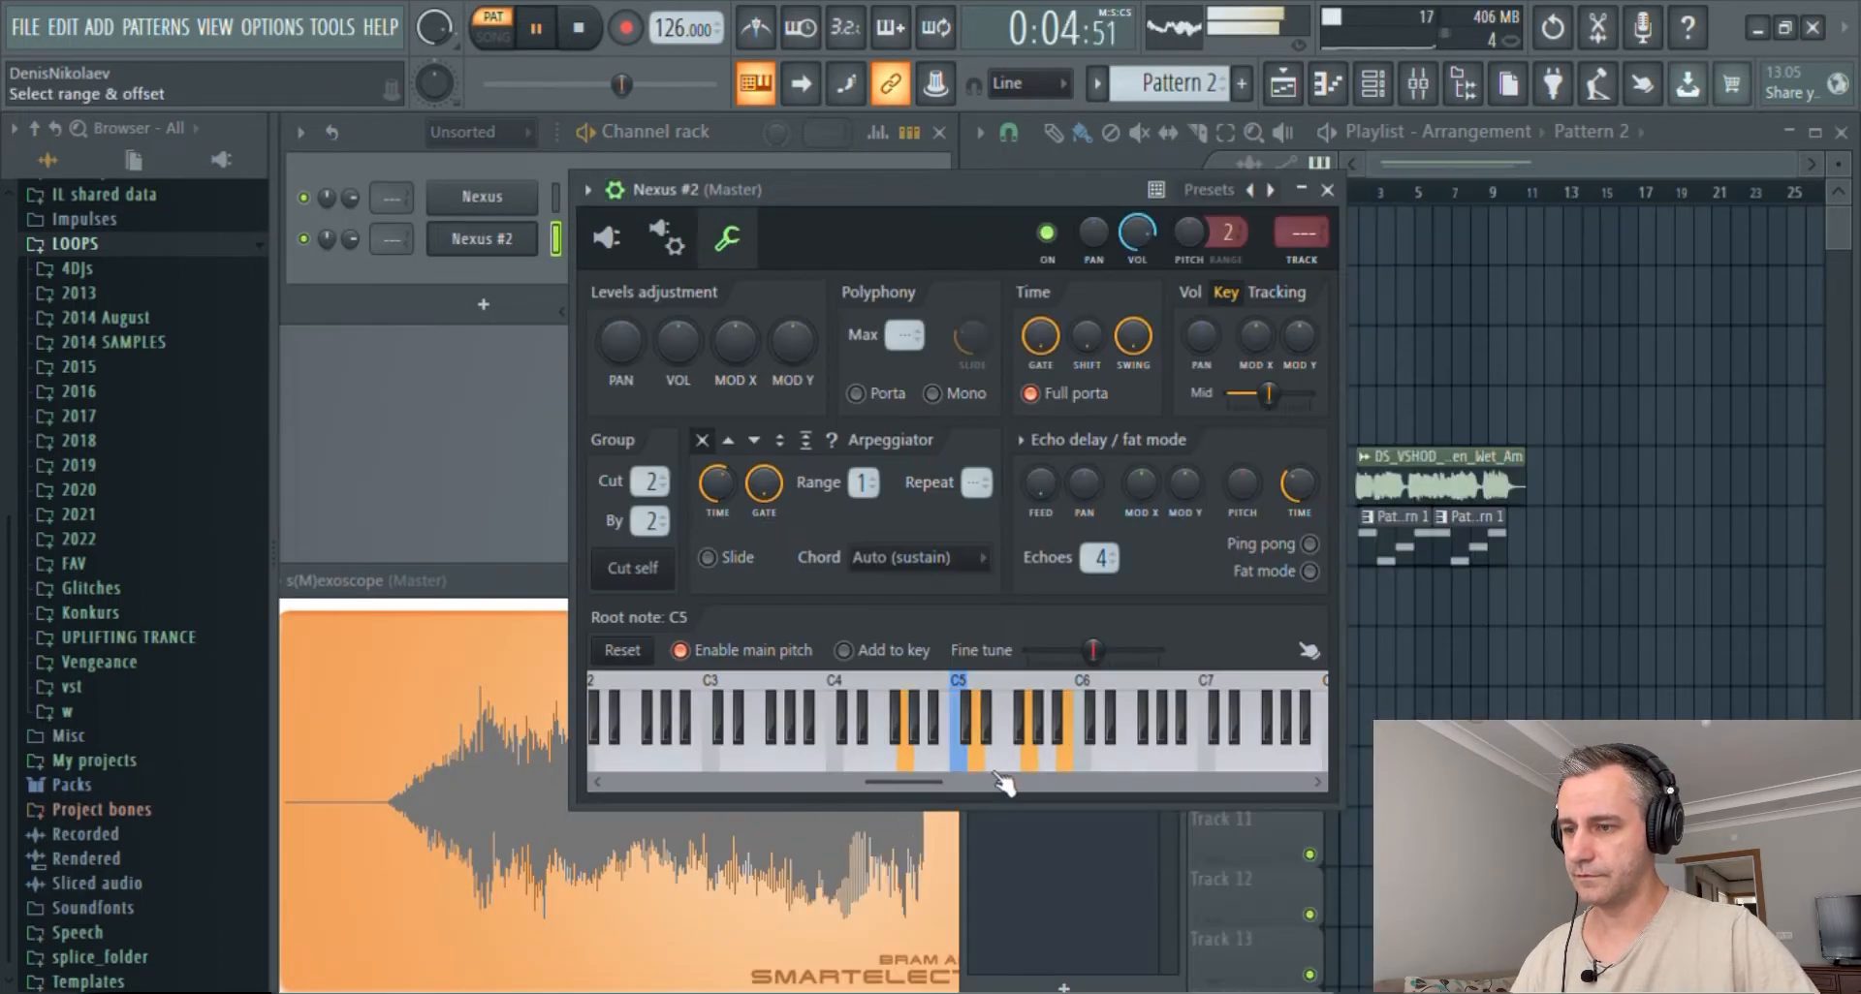
key(space)
click(834, 761)
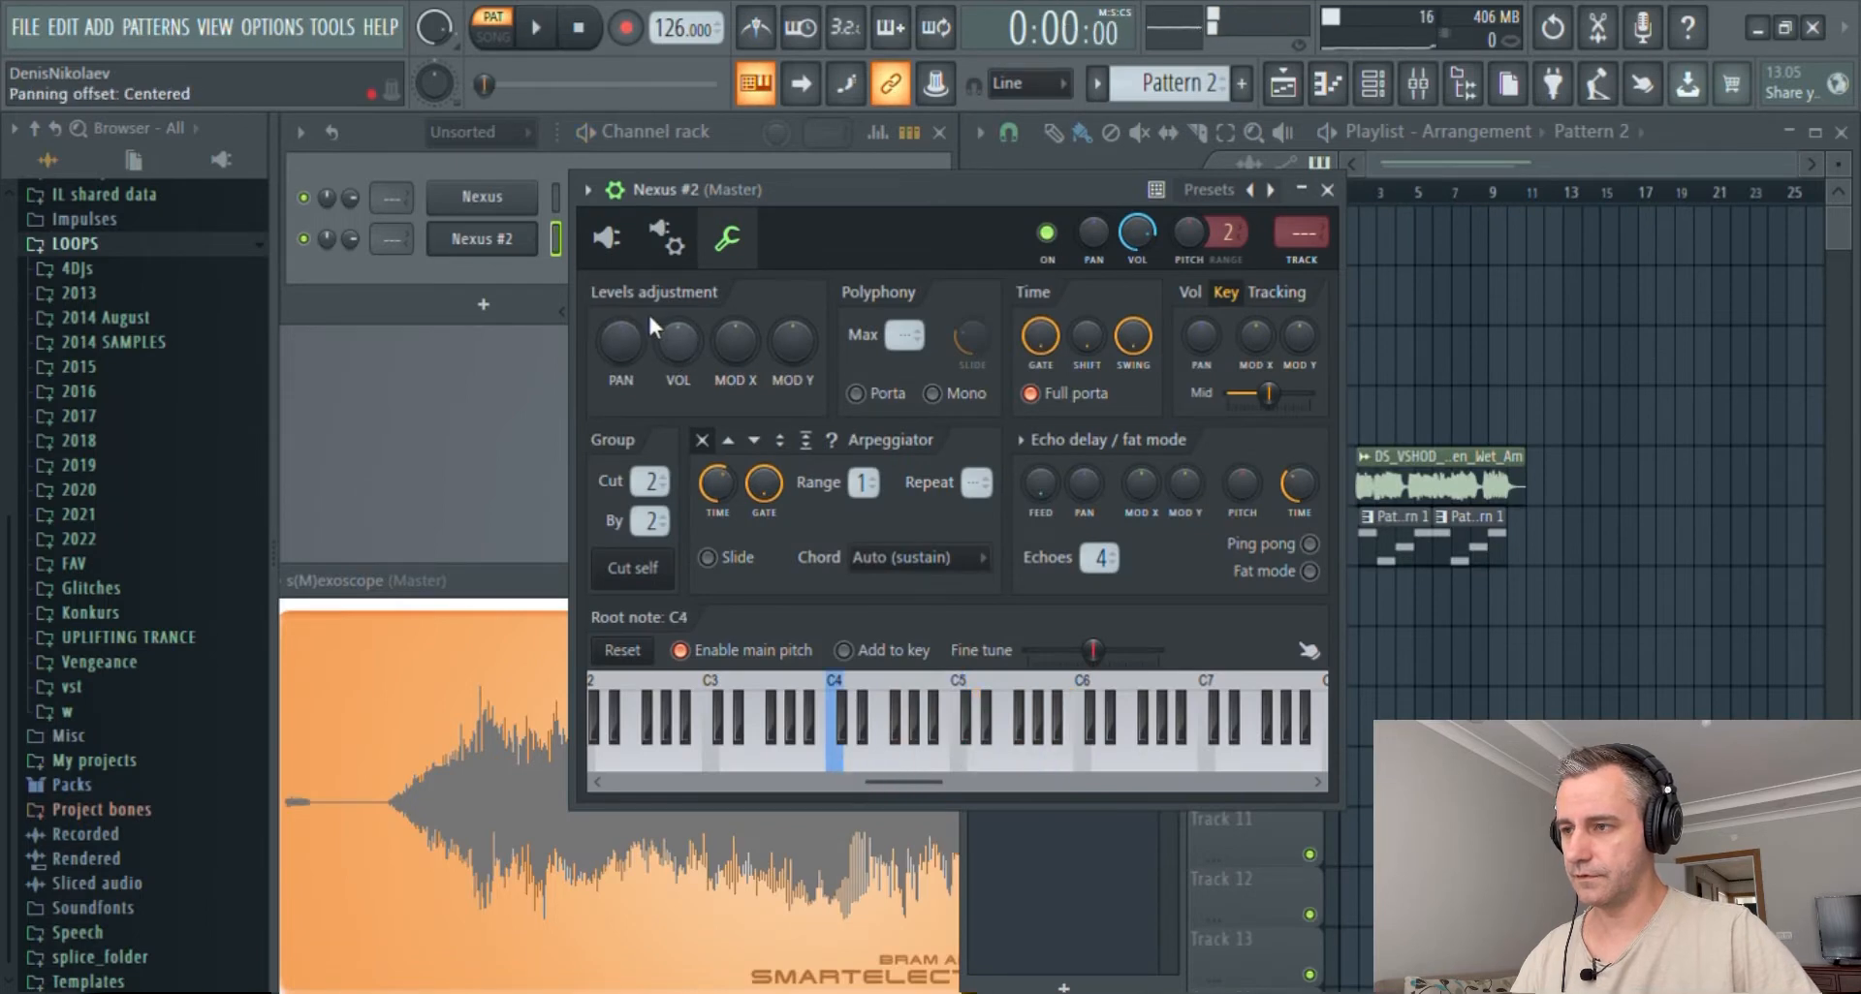
- While Pattern 2 plays, adjust the filter cutoff of Nexus #2 and lower its channel volume
key(space)
click(606, 237)
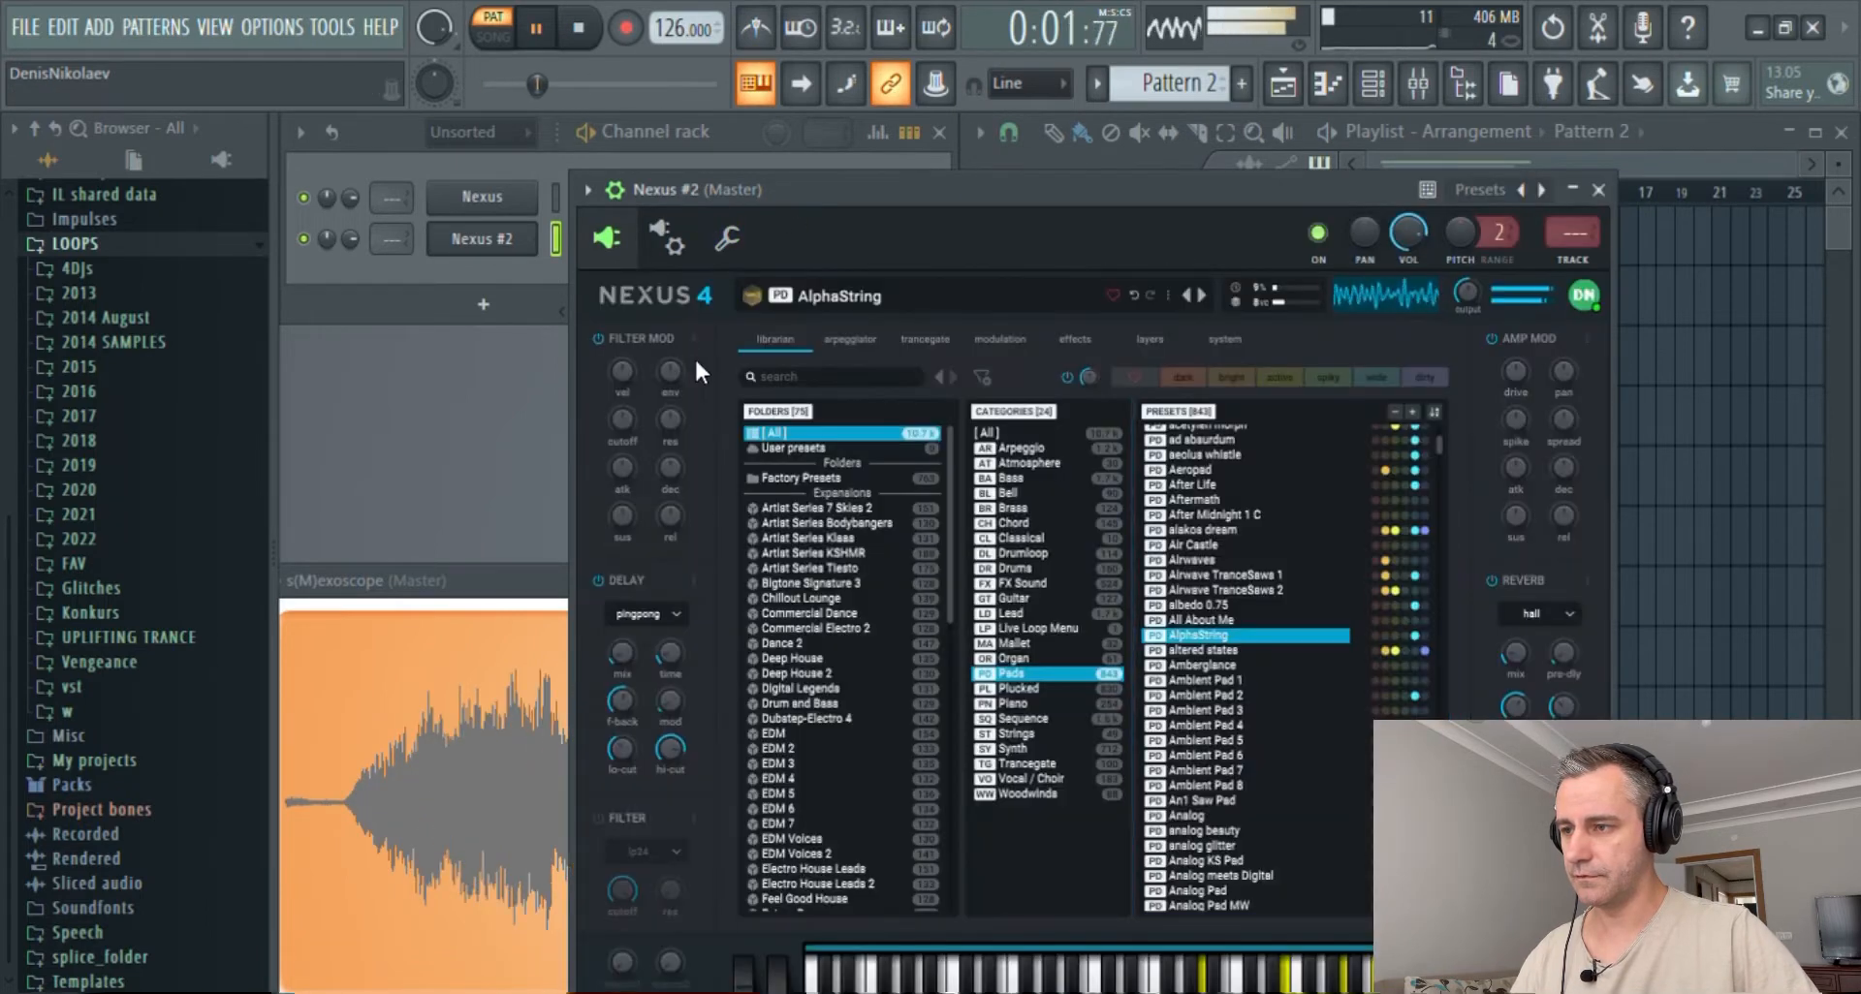
mouse_move(622, 419)
mouse_down()
mouse_move(623, 484)
mouse_move(630, 430)
mouse_up()
click(481, 240)
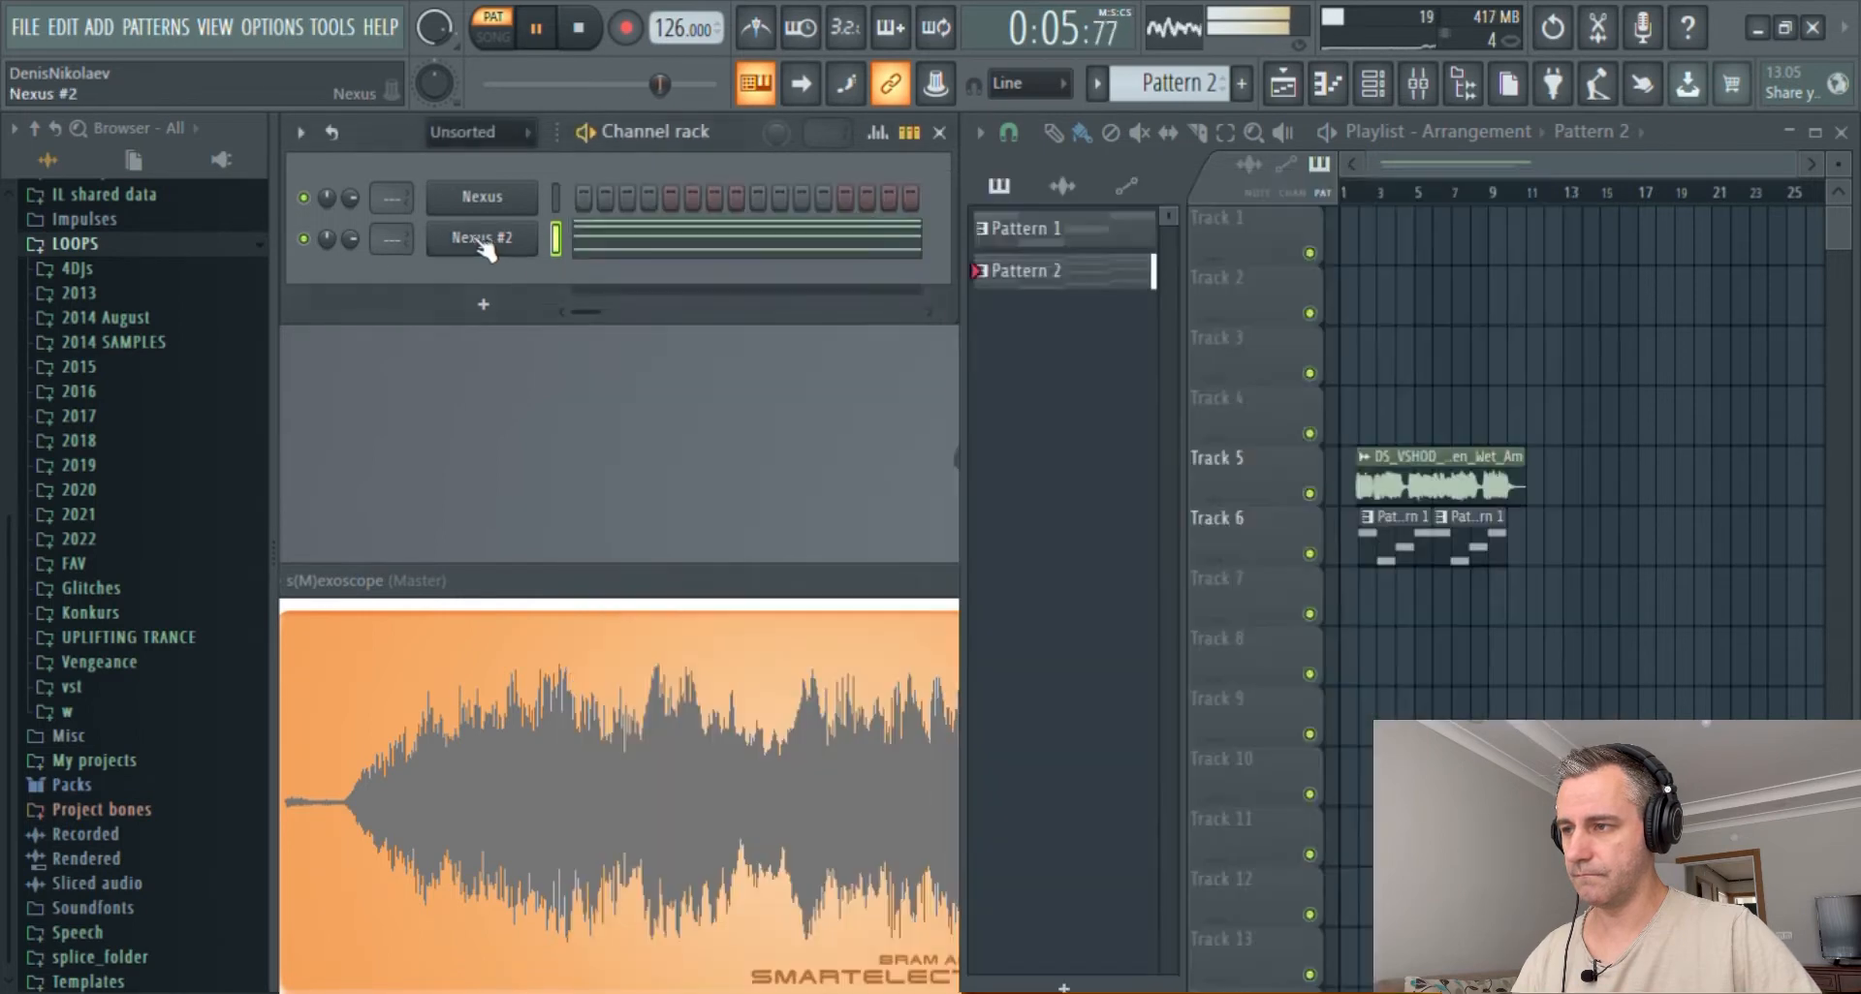
drag(350, 238, 349, 268)
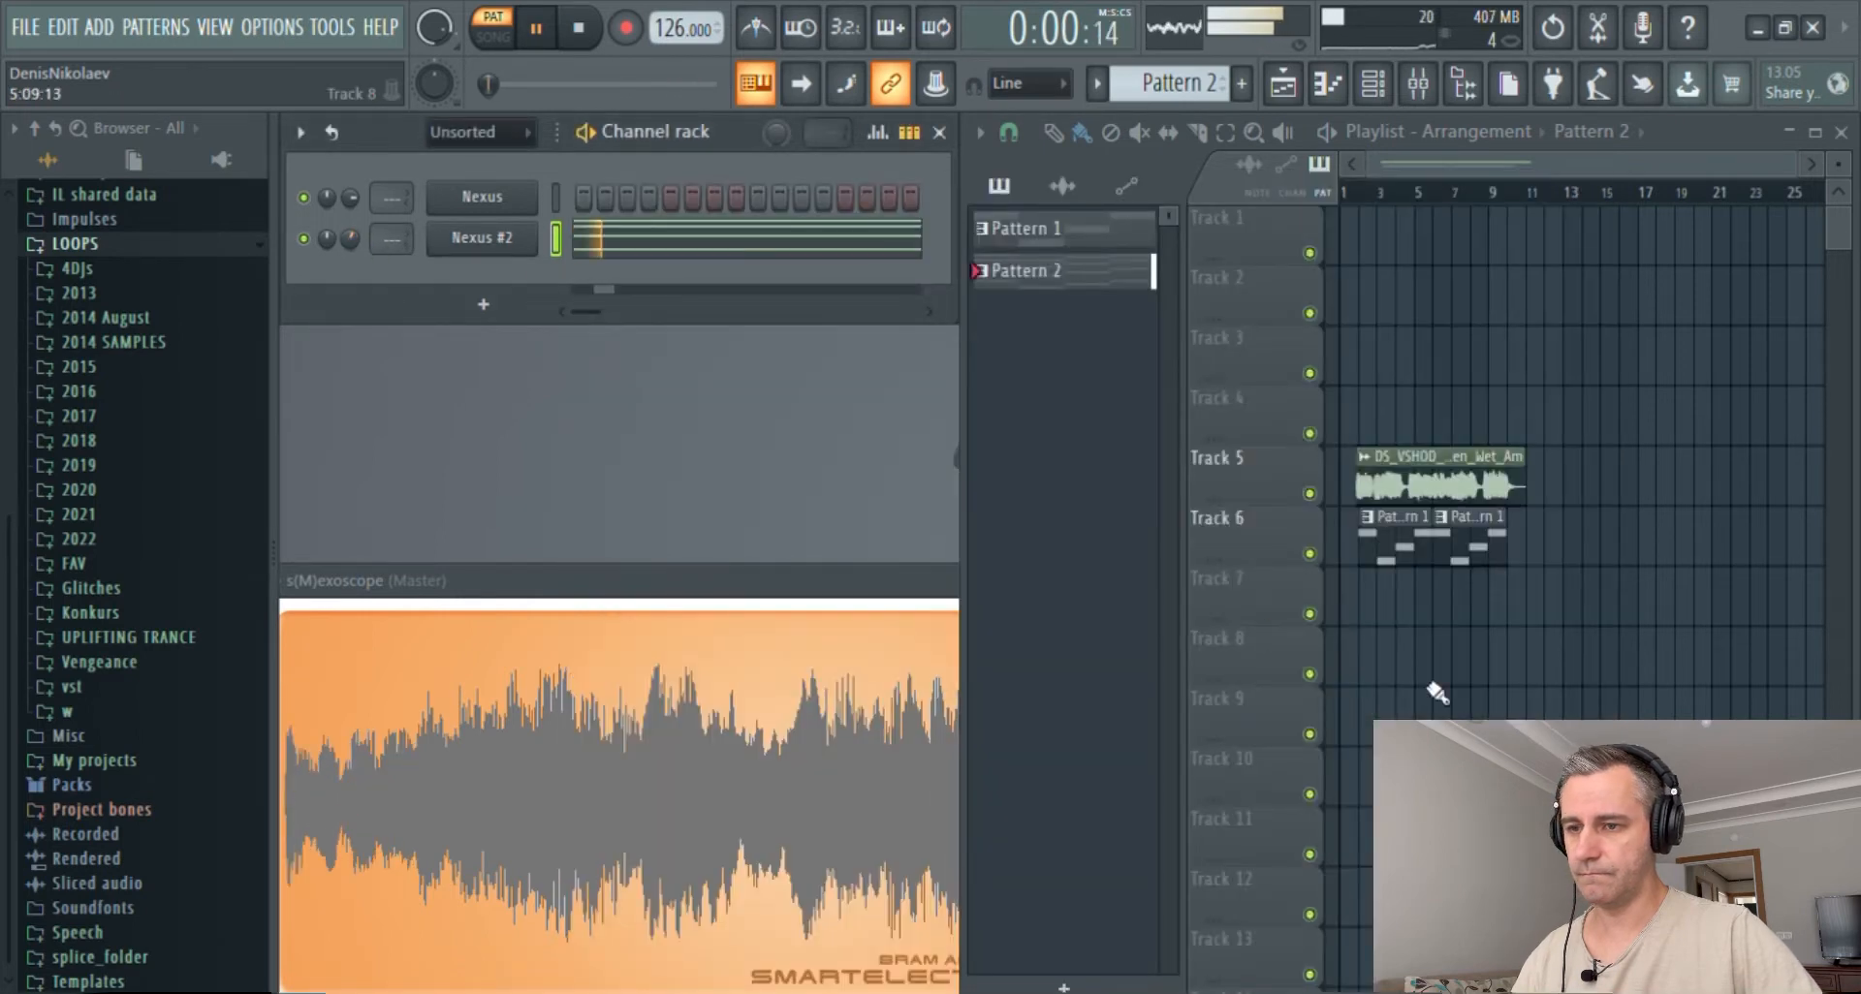
- Stop playback and place two consecutive Pattern 2 clips on Track 7 beneath the Pattern 1 clips
key(space)
drag(1368, 607, 1492, 640)
scroll(1184, 572, up, 3)
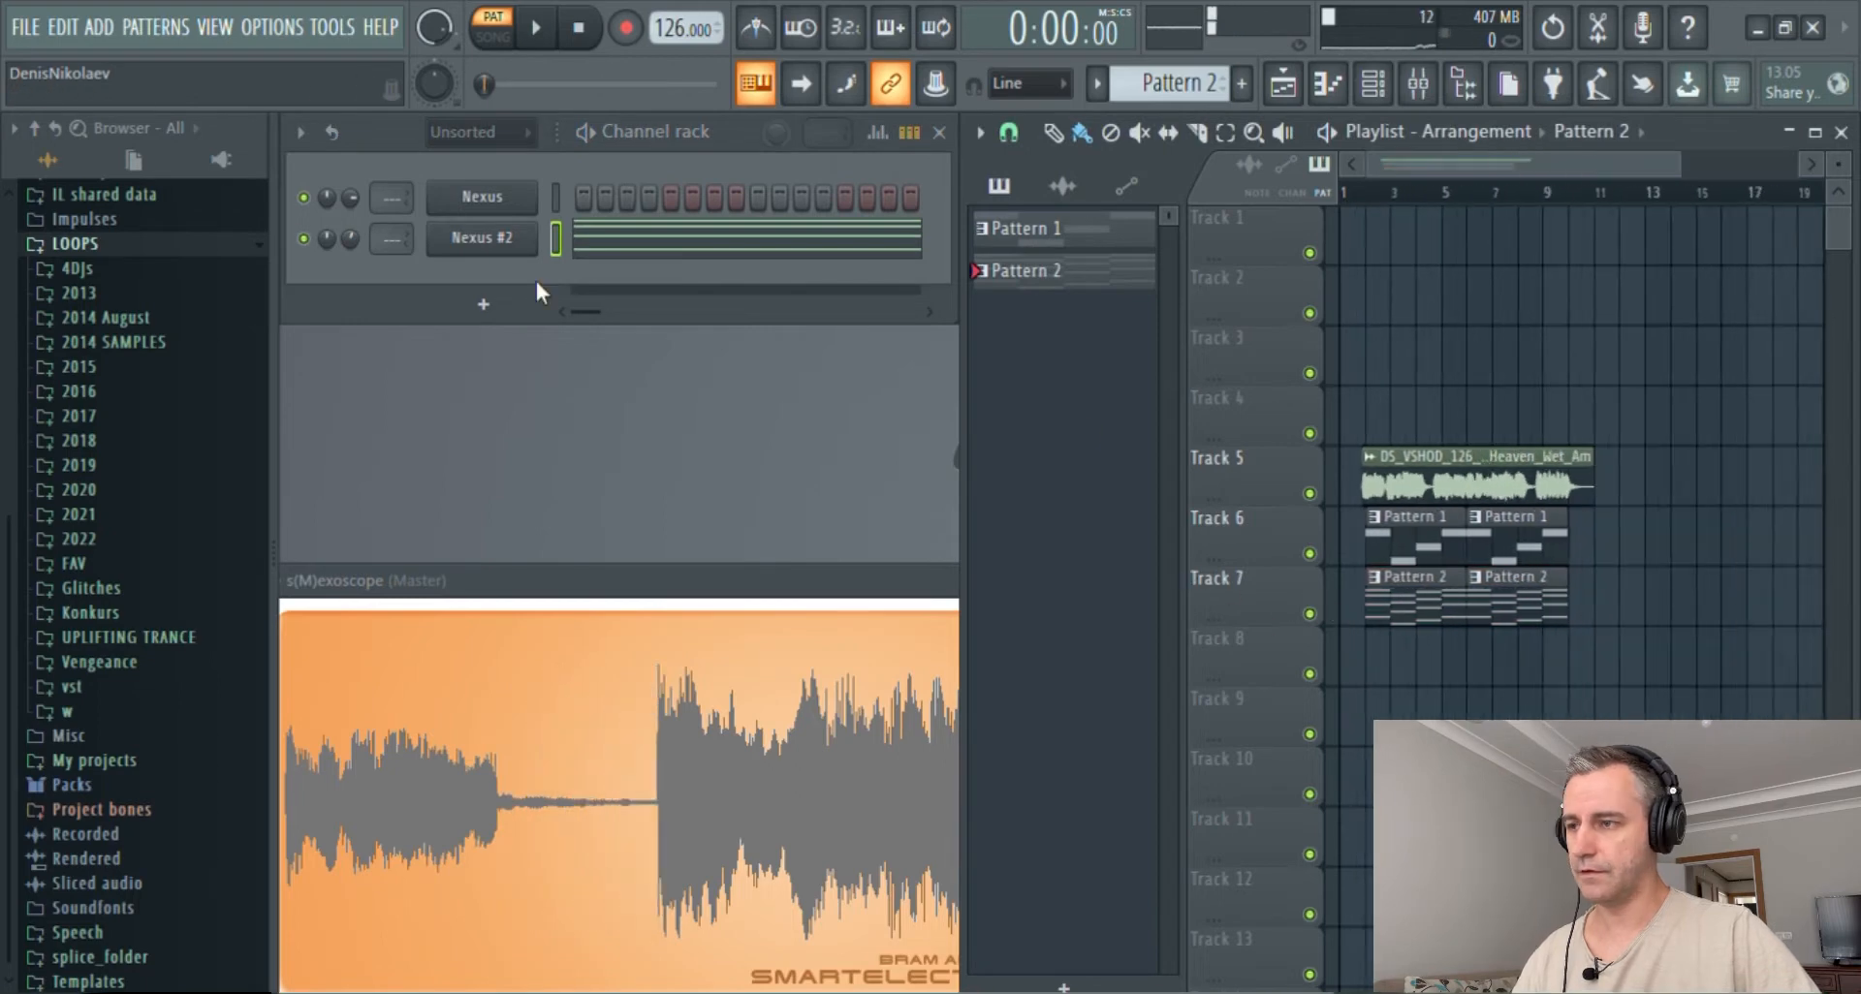
- Hide the detailed settings in the Nexus #2 plugin window and close it
click(491, 236)
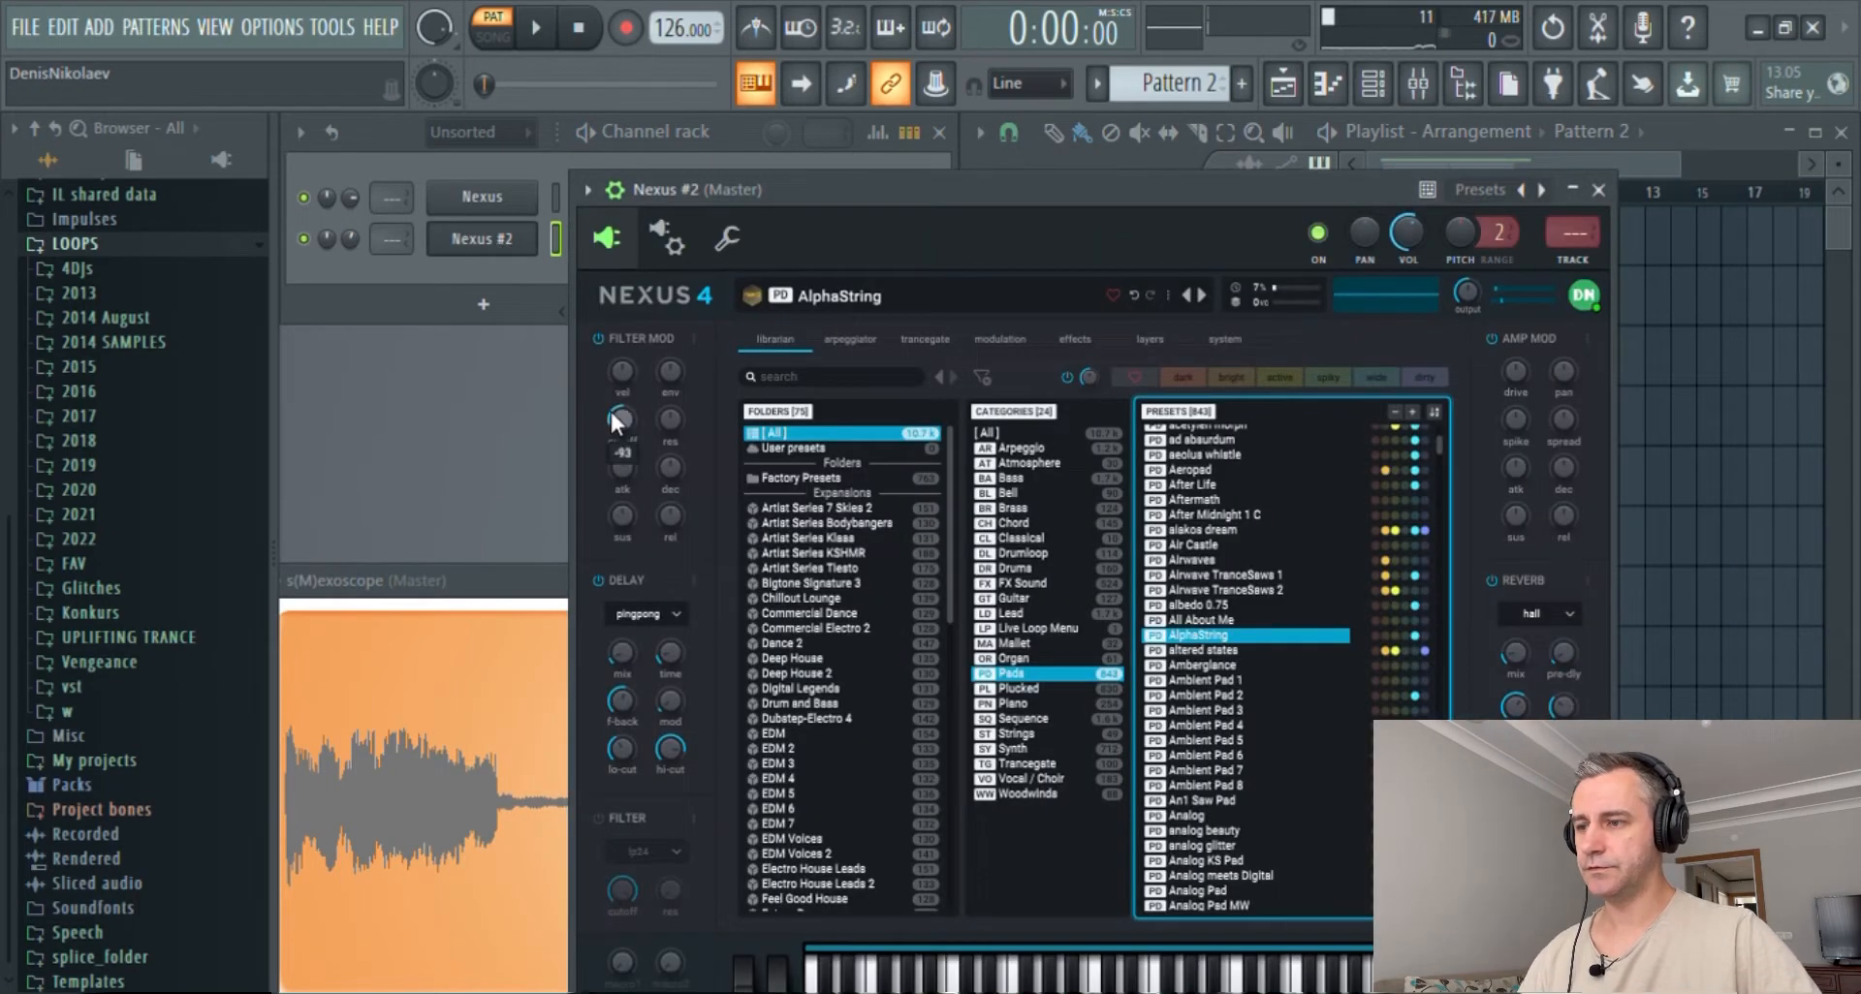
click(616, 191)
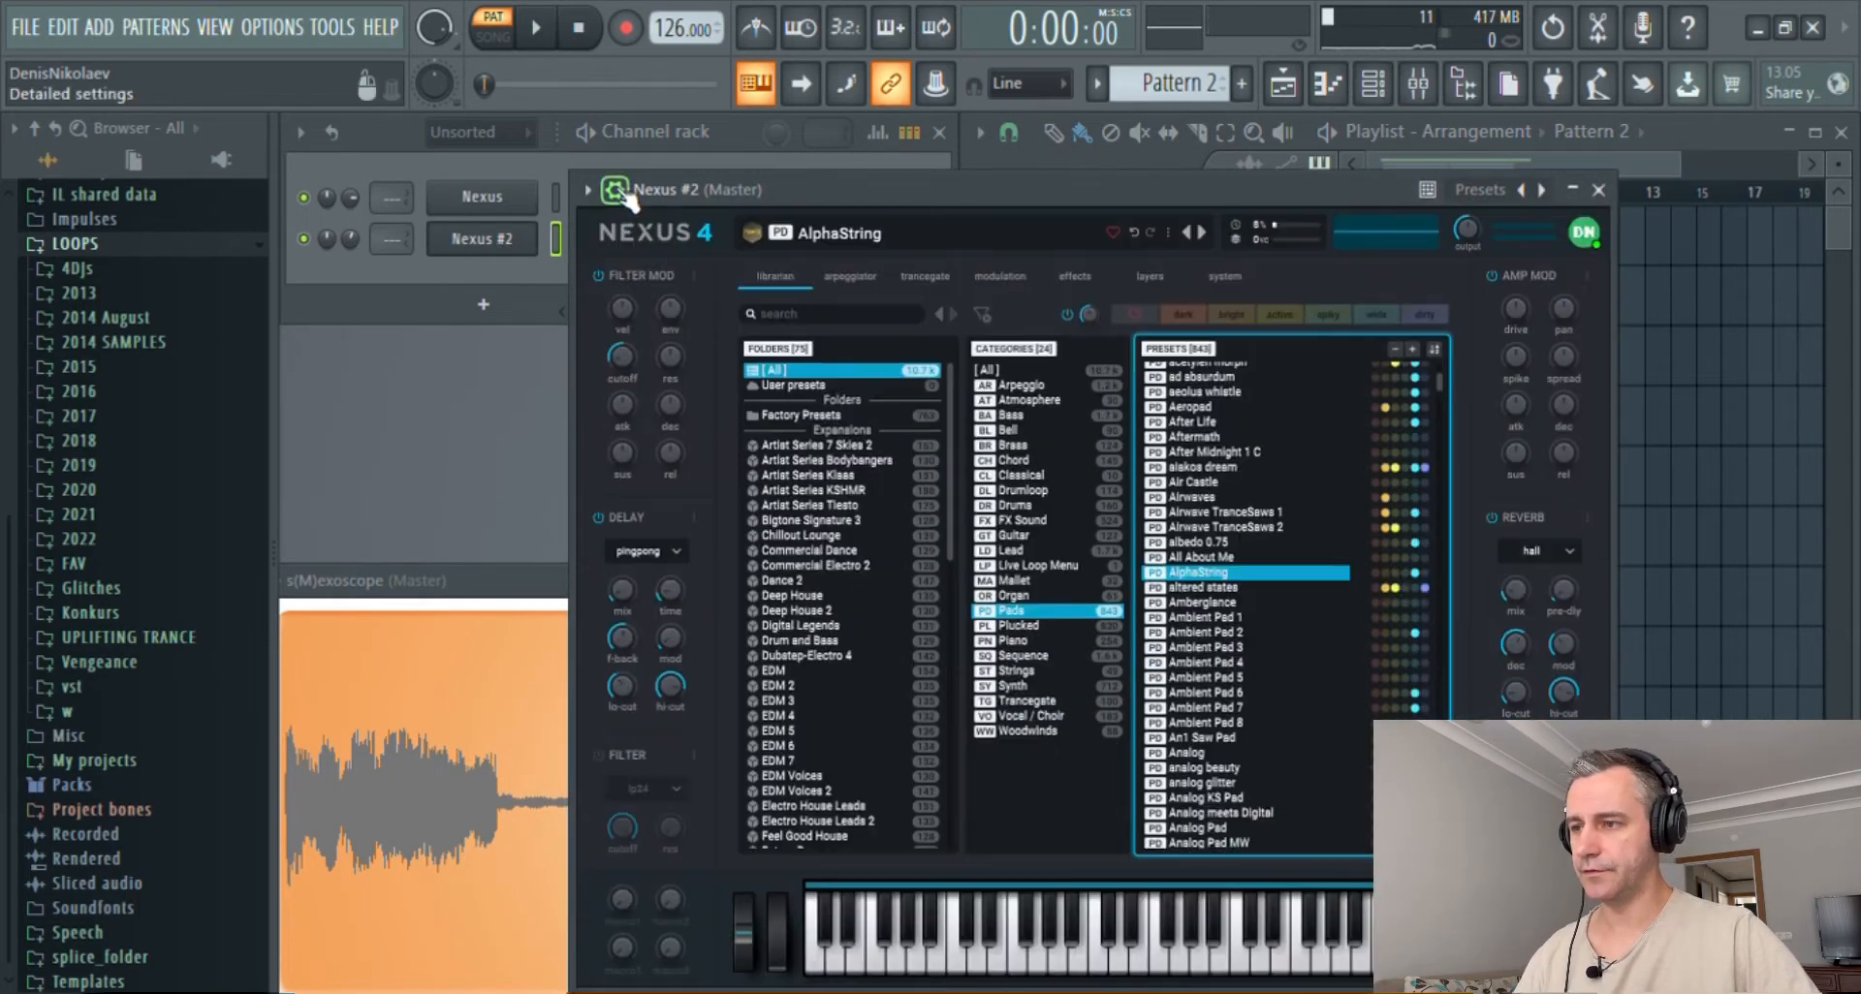
click(494, 248)
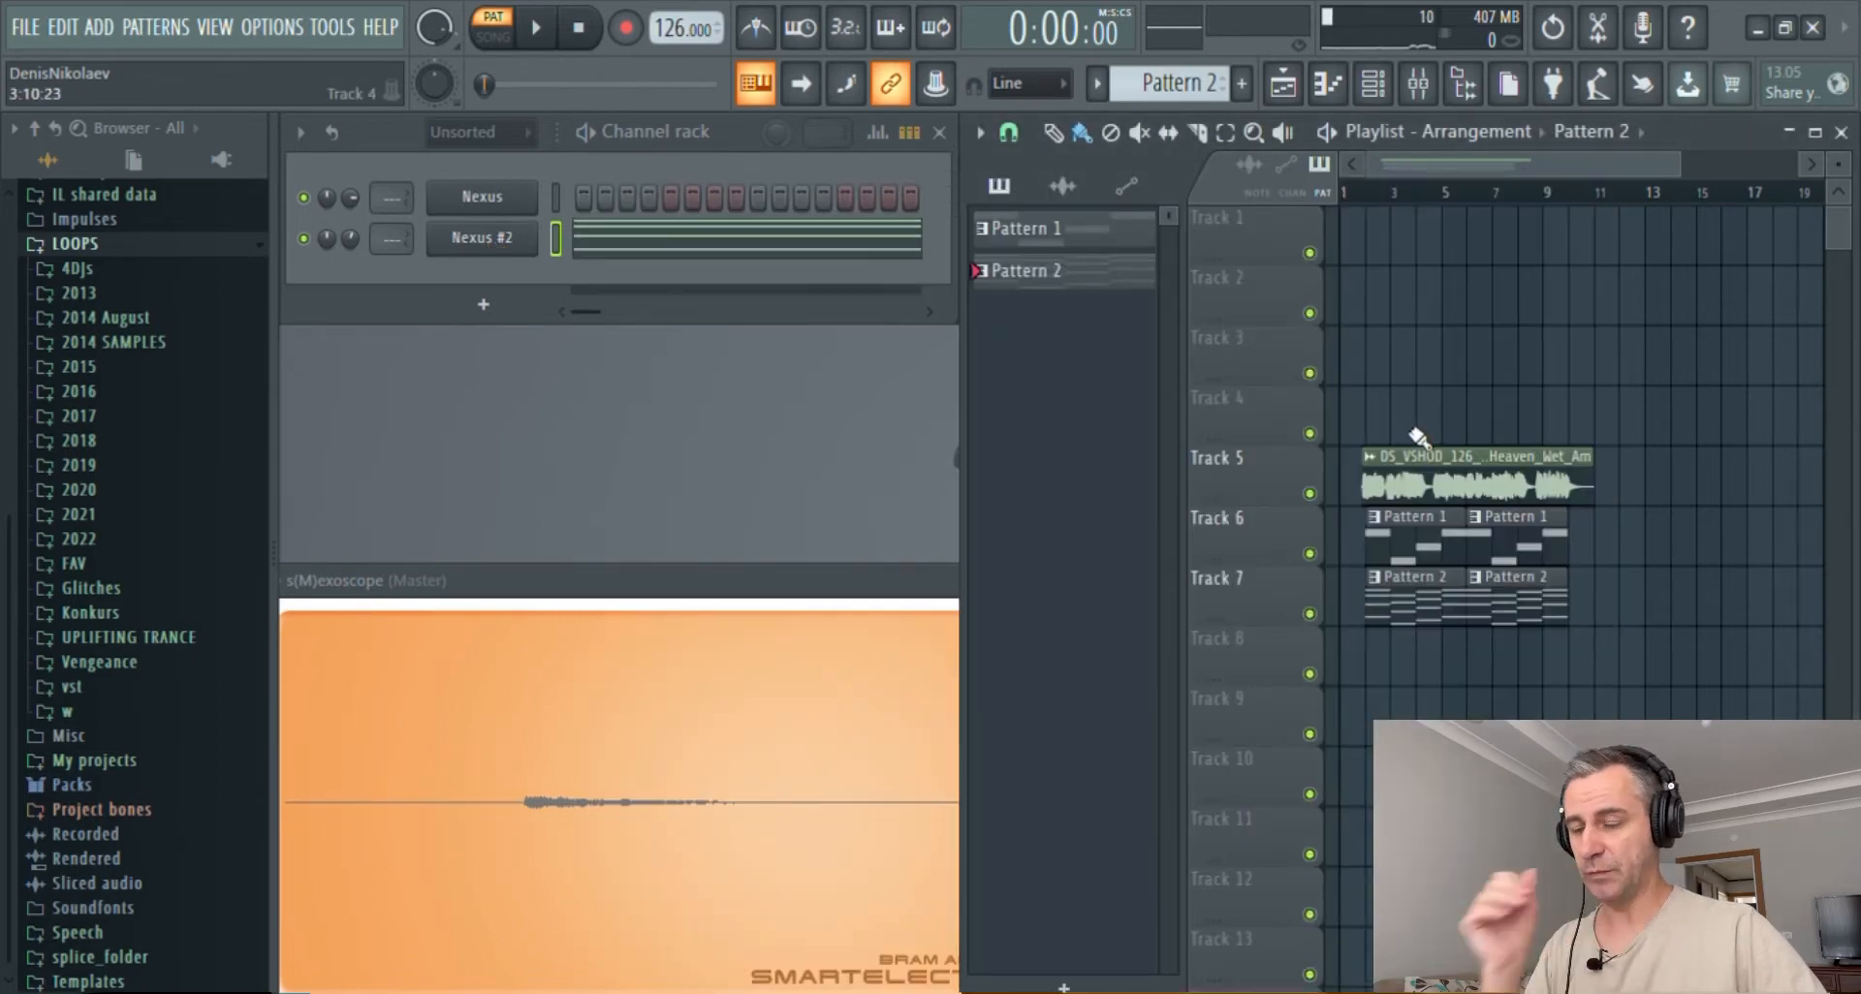
- Play the arrangement in song mode to hear the vocal, bass and pad clips together, and stop playback
key(space)
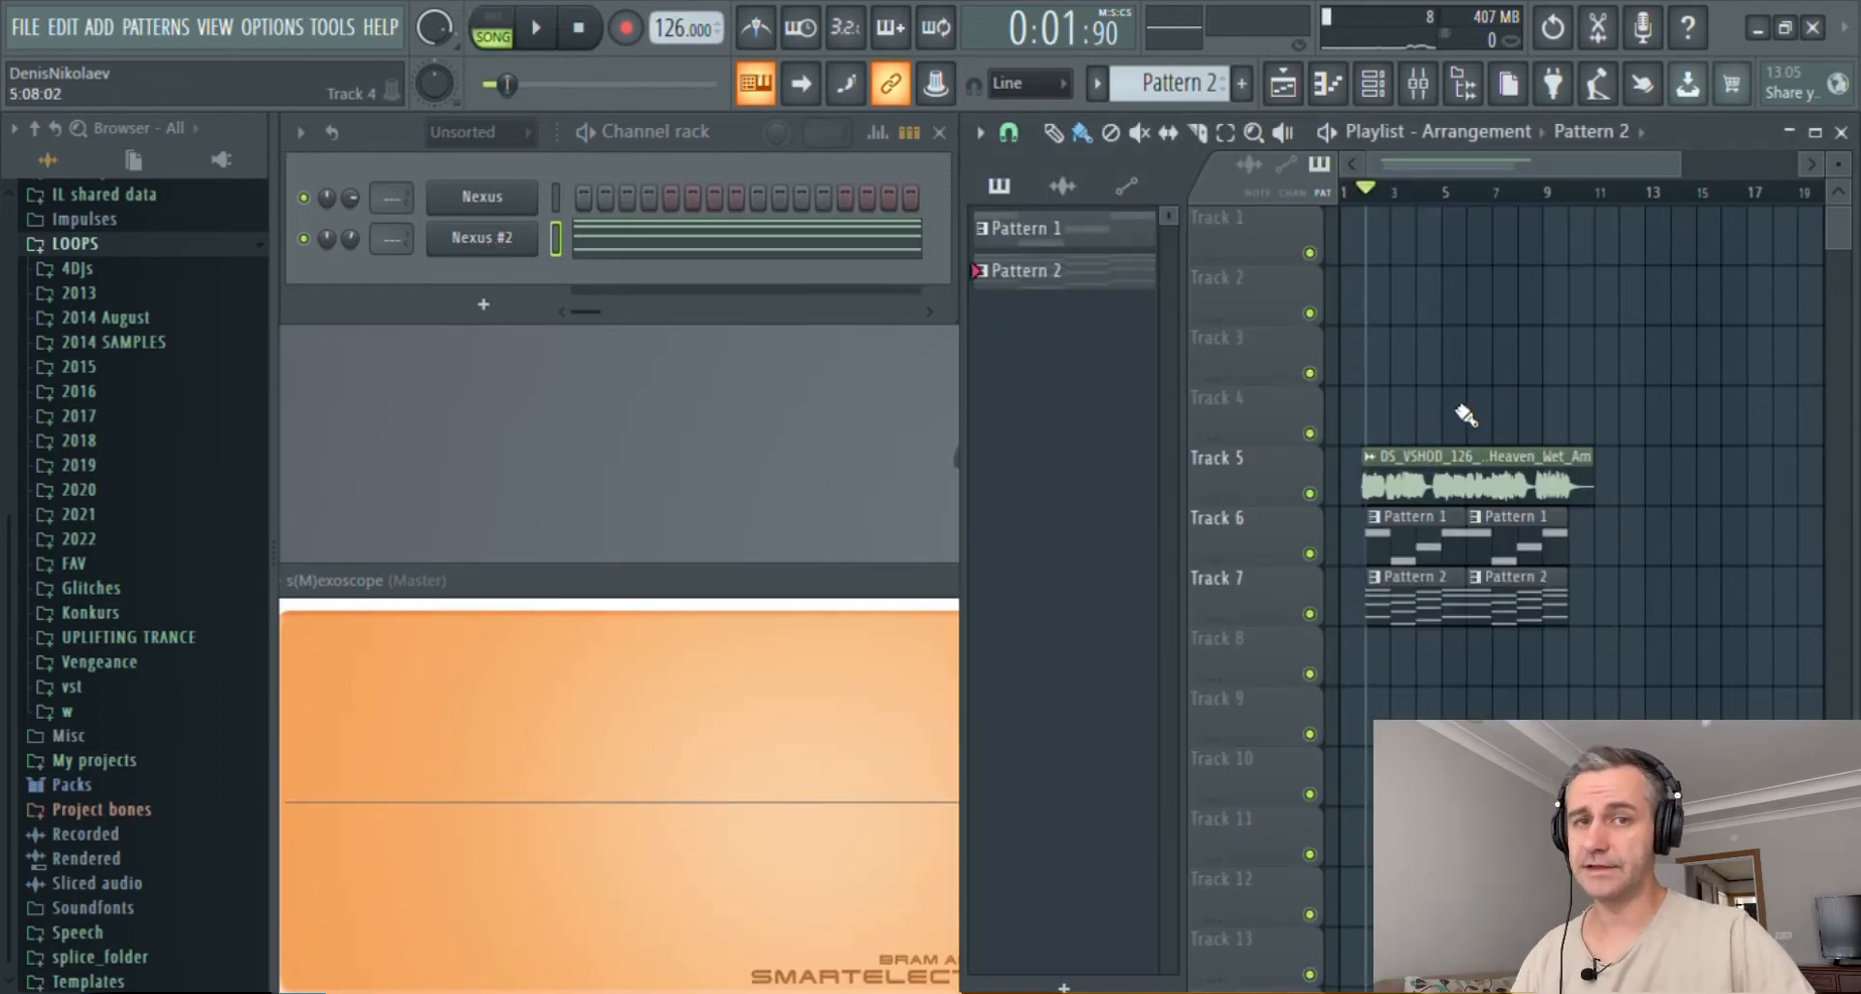
key(space)
scroll(1320, 587, up, 3)
scroll(1328, 592, down, 4)
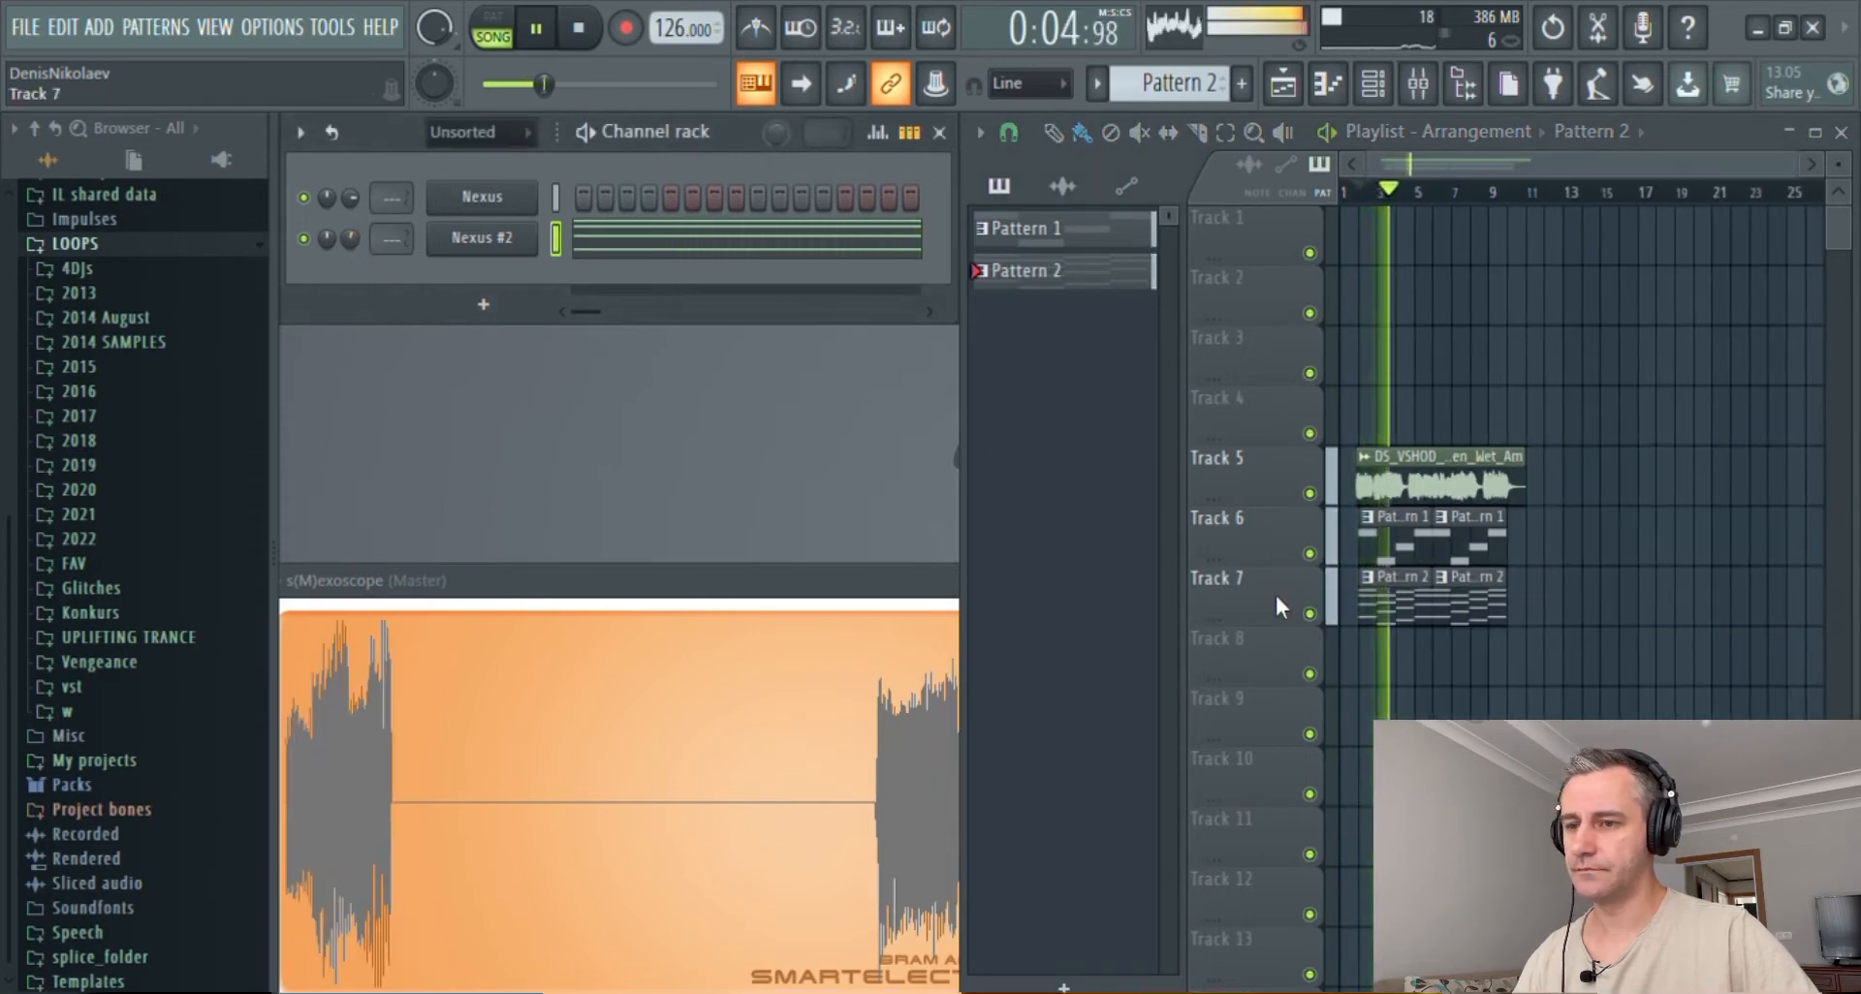
scroll(1310, 595, up, 2)
scroll(1304, 566, up, 2)
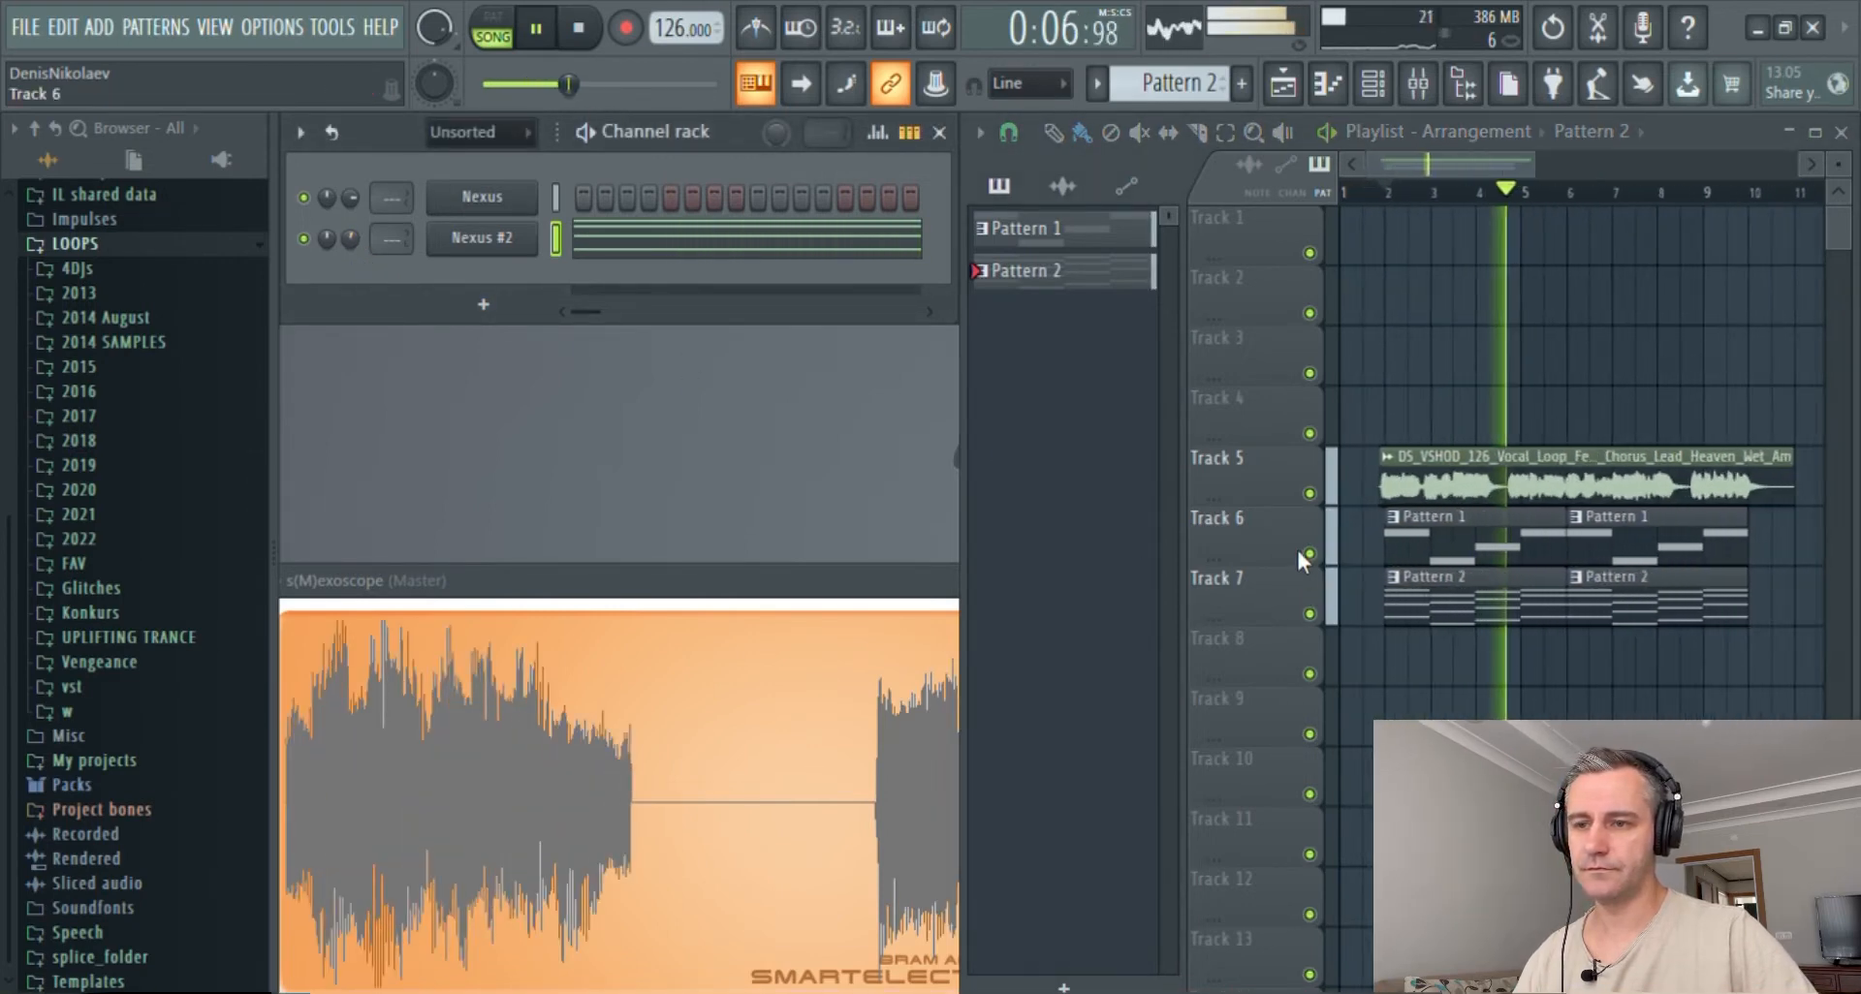
scroll(1304, 560, down, 4)
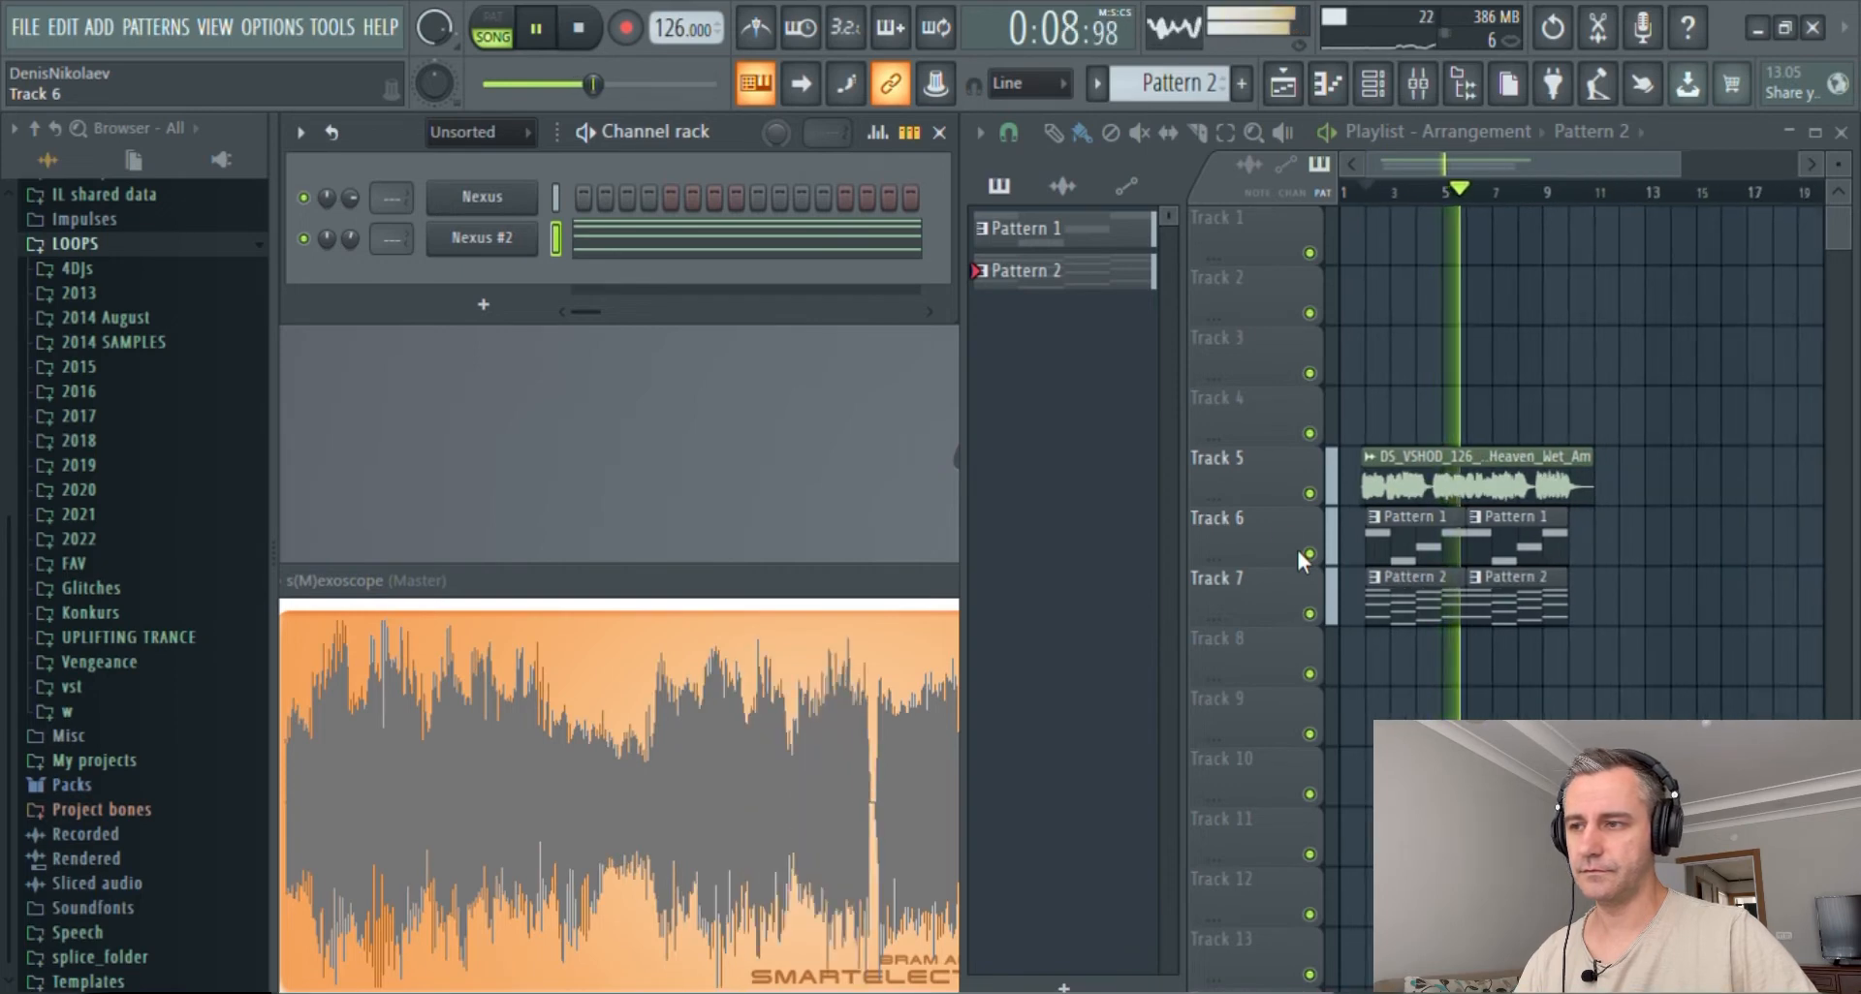
key(space)
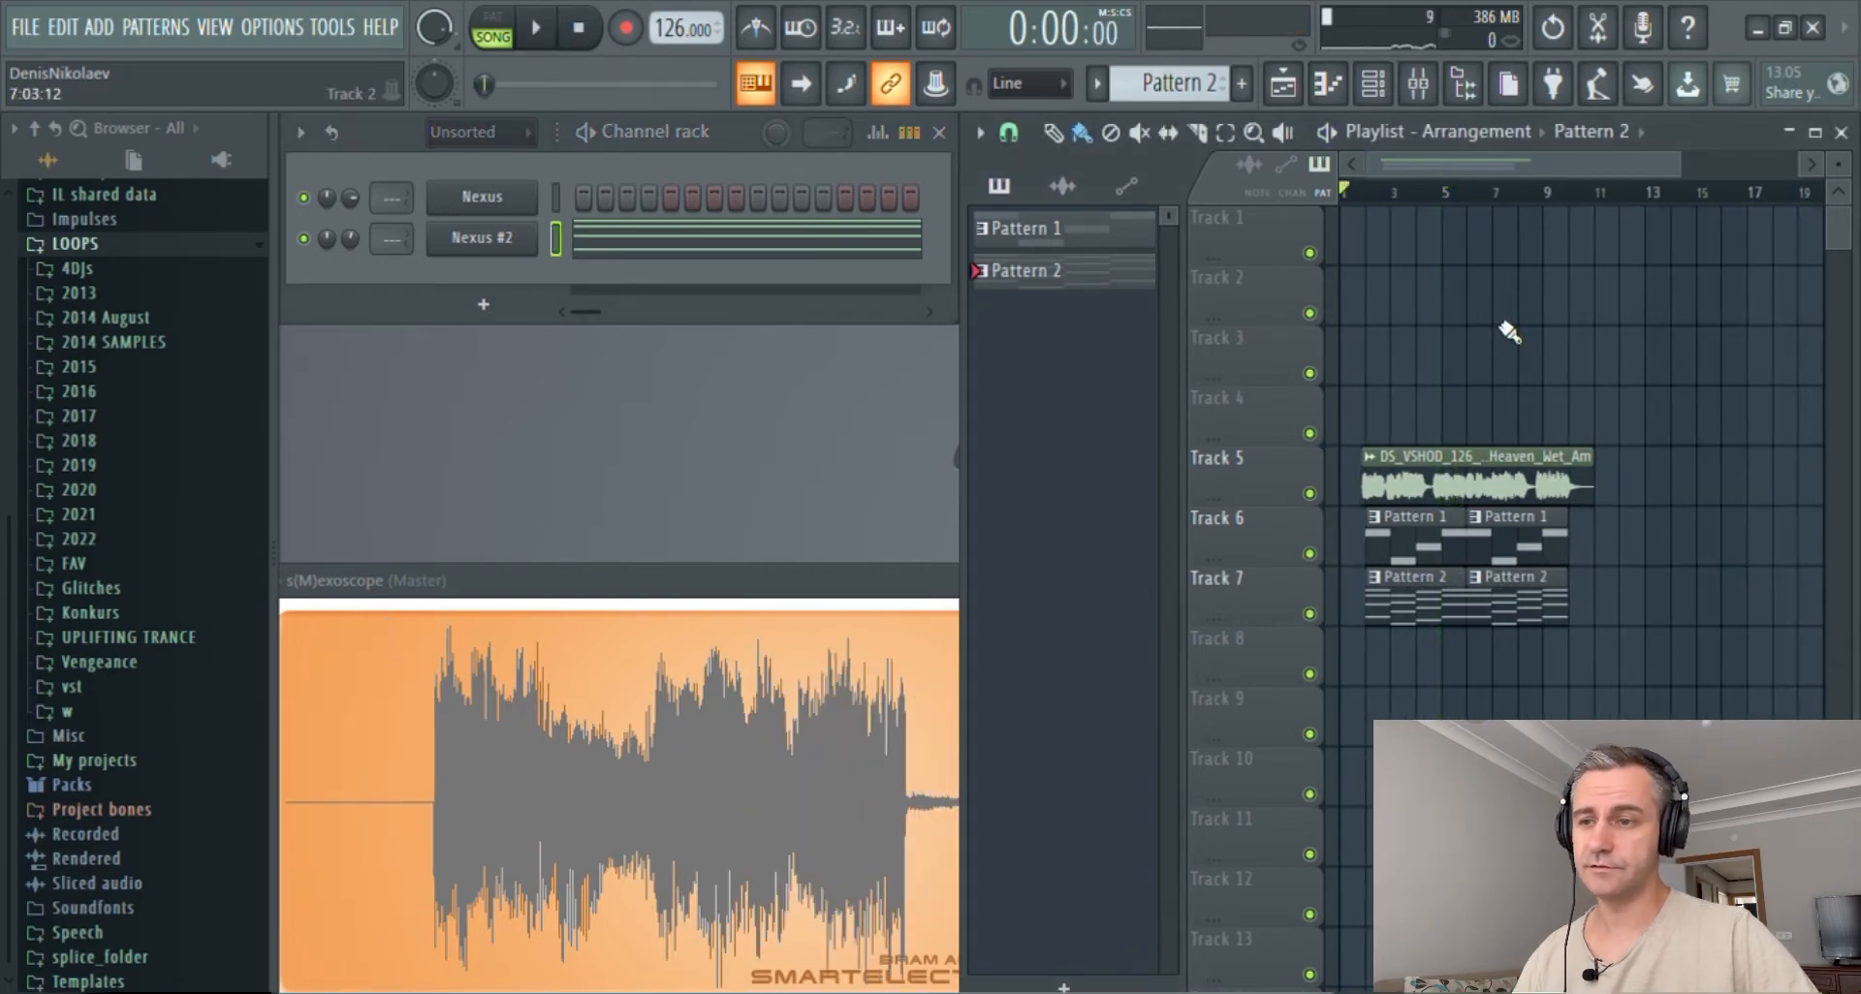
- Create Pattern 3 and open the DRUMZZ sample folder inside the 2022 loops folder
scroll(1314, 438, up, 2)
scroll(1314, 438, down, 3)
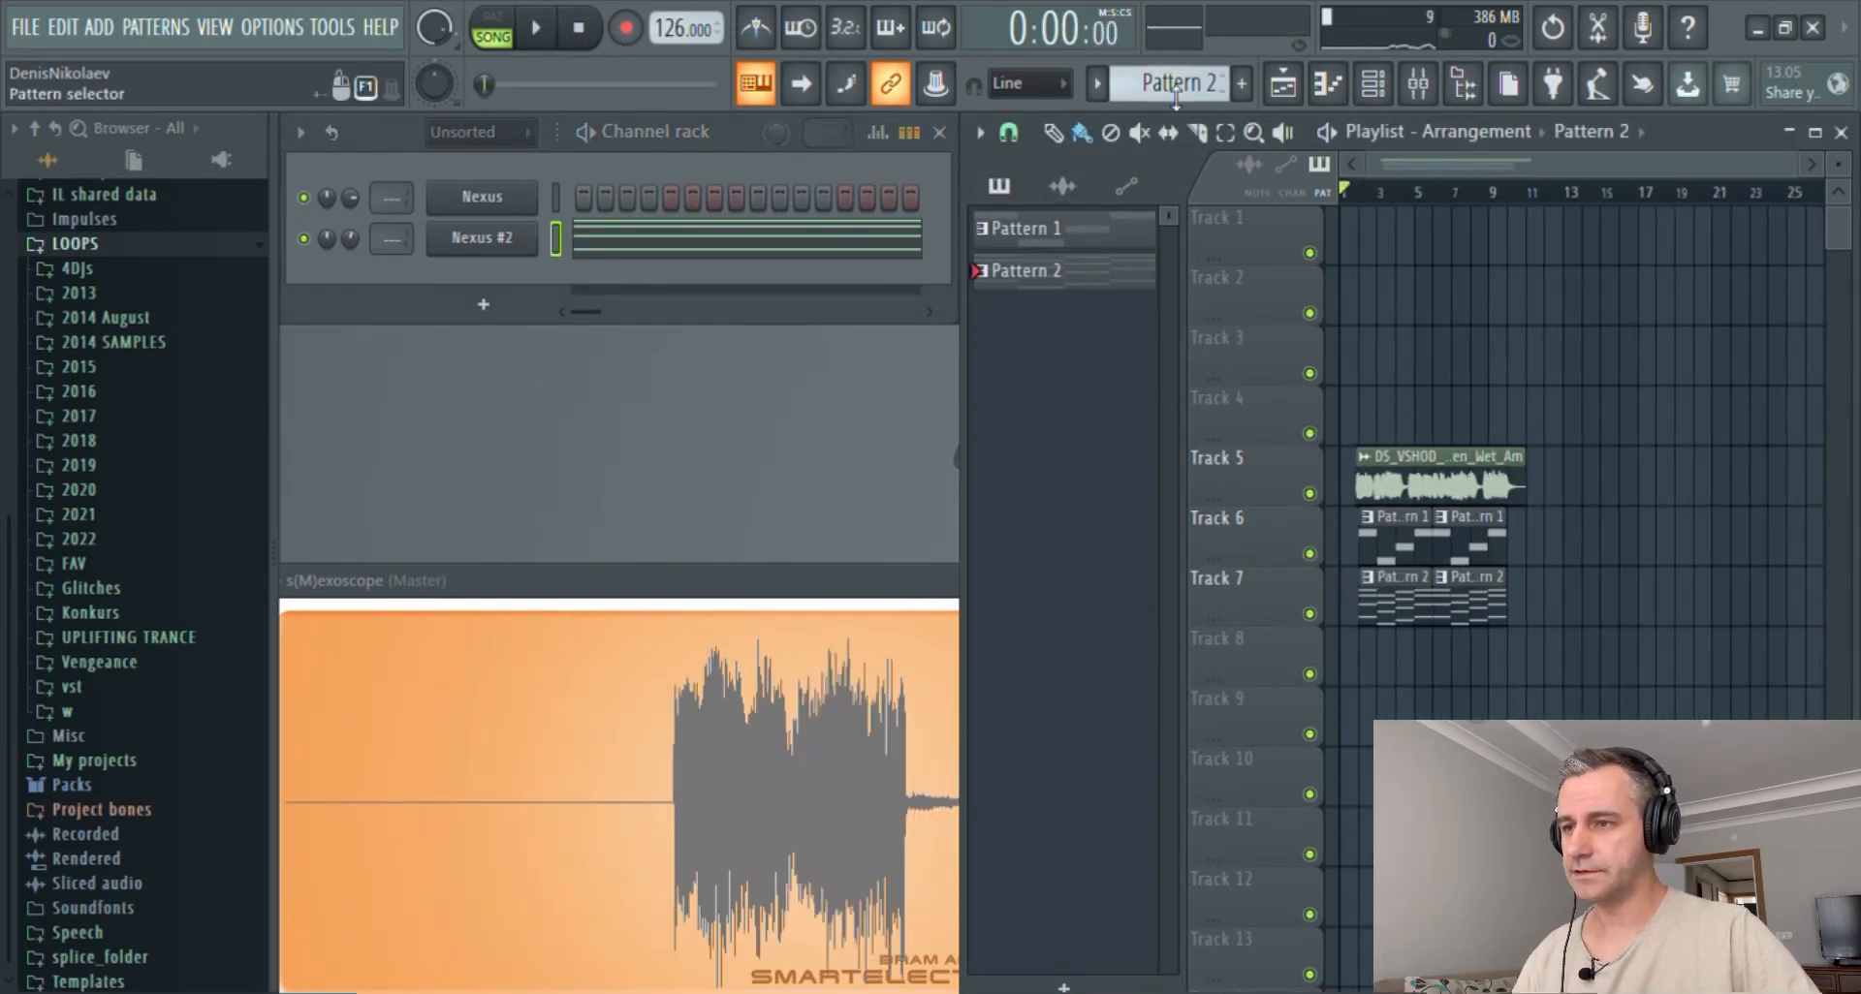
click(1240, 85)
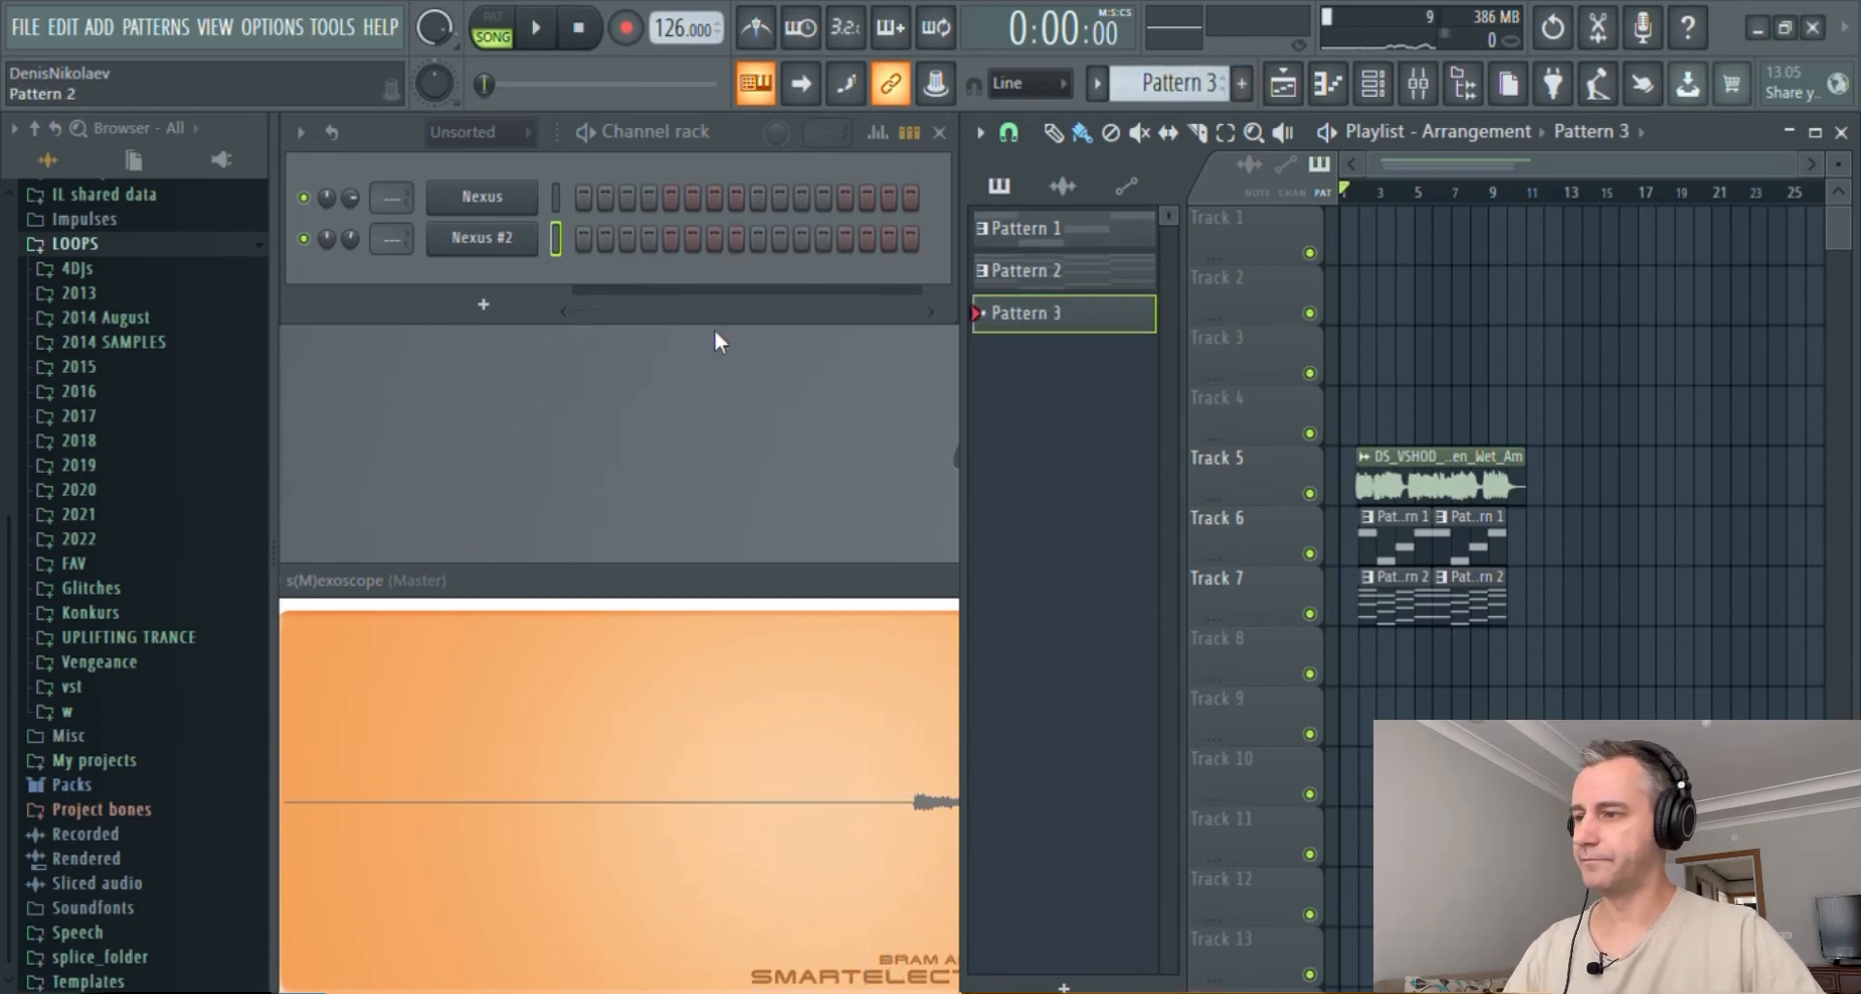
click(82, 539)
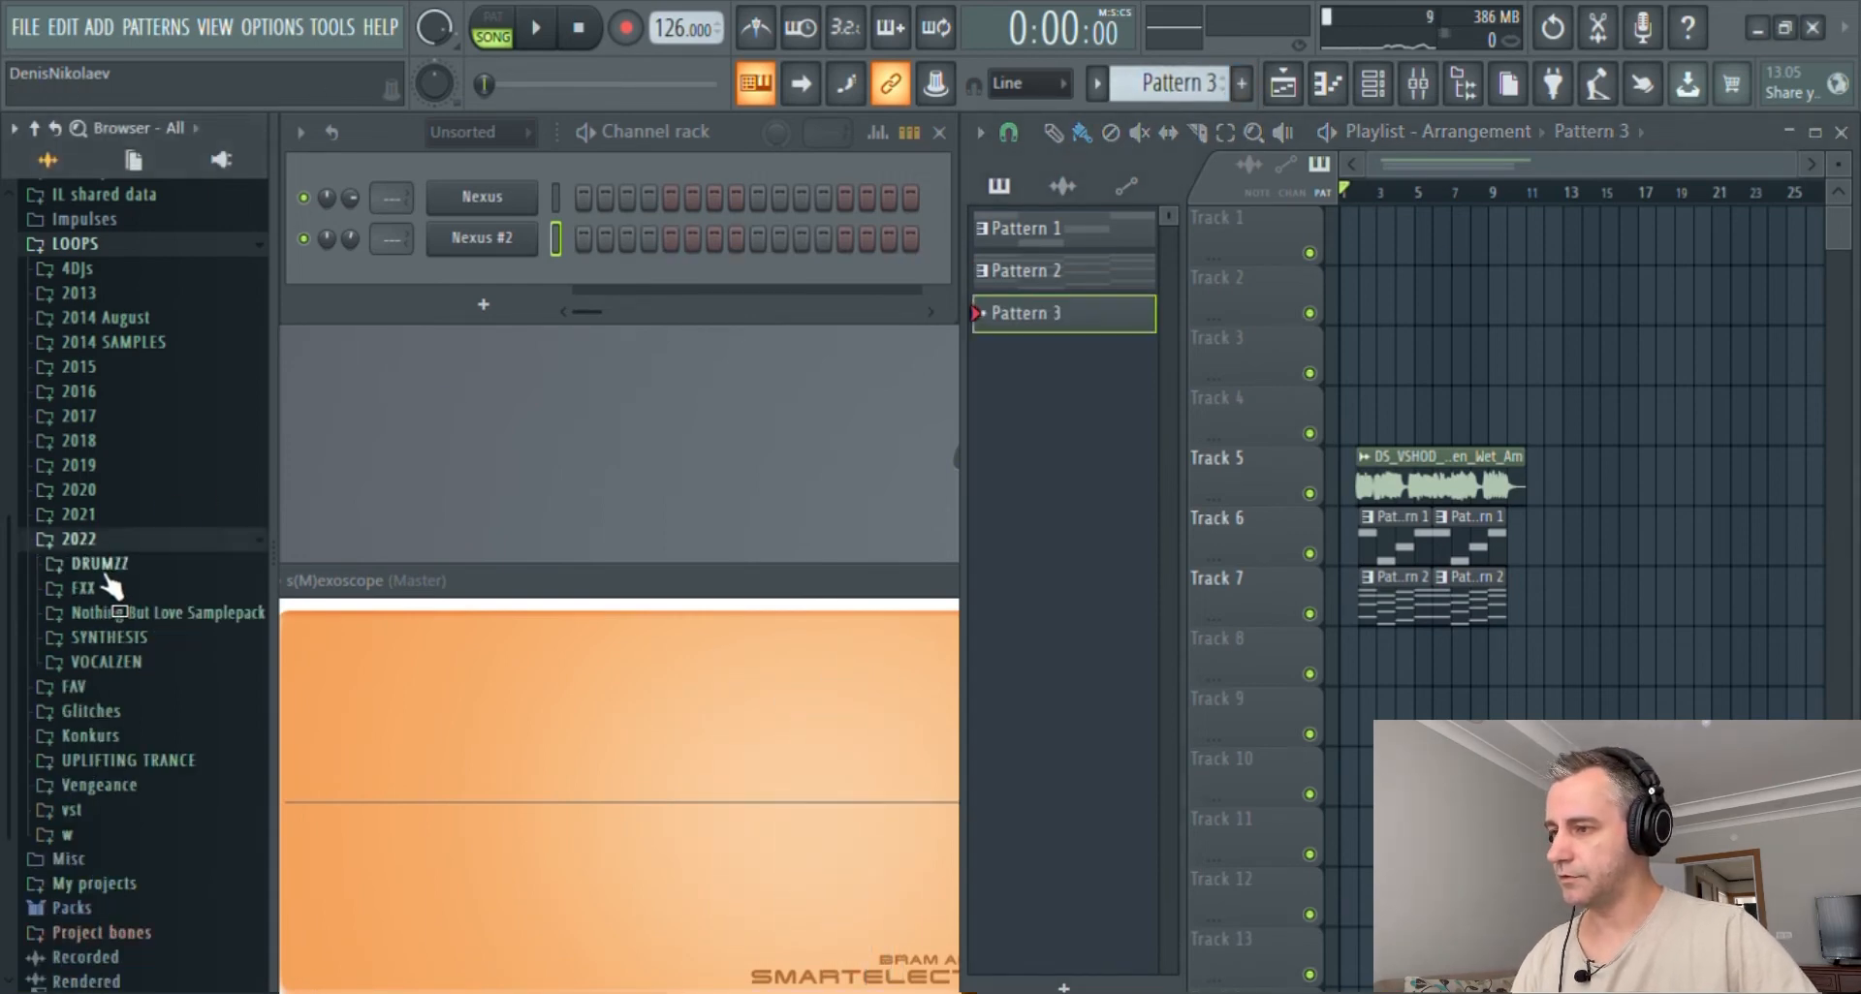
click(97, 565)
scroll(109, 581, down, 8)
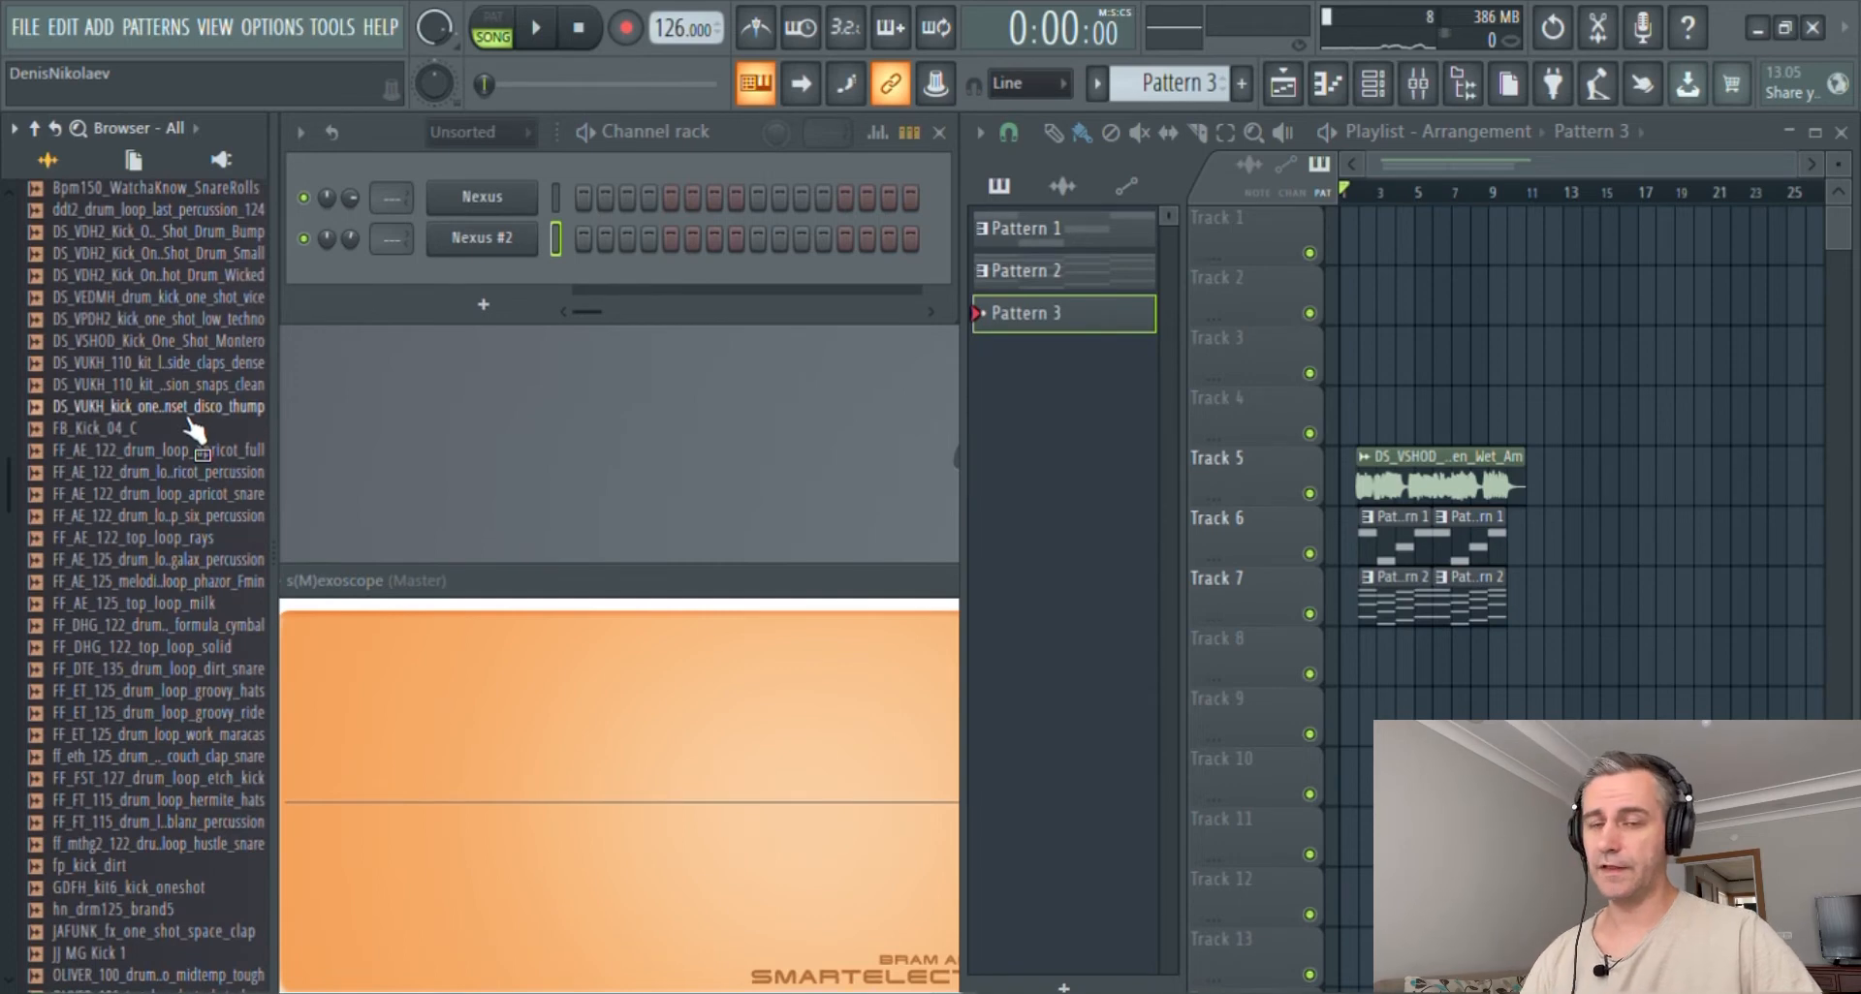
- Audition several kick one-shots and add DS_VDH2_Kick_One_Shot_Drum_Wicked as a new channel
click(155, 320)
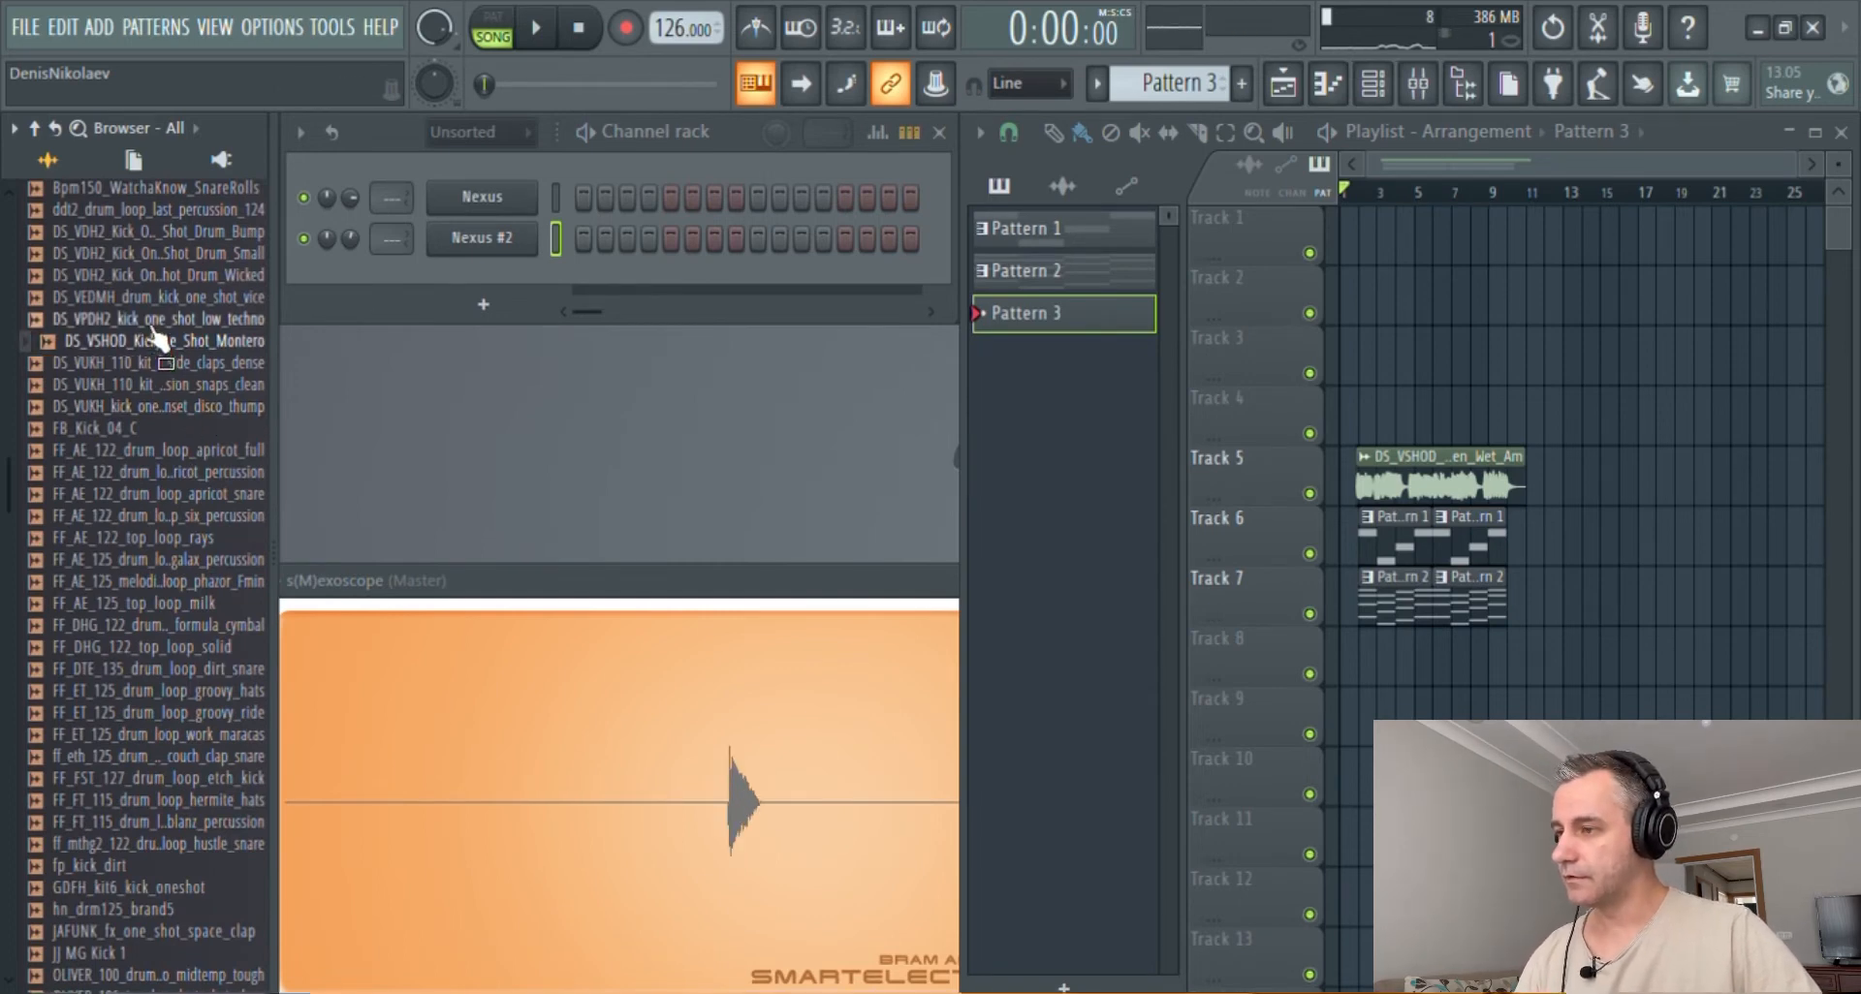
scroll(175, 436, up, 4)
click(169, 560)
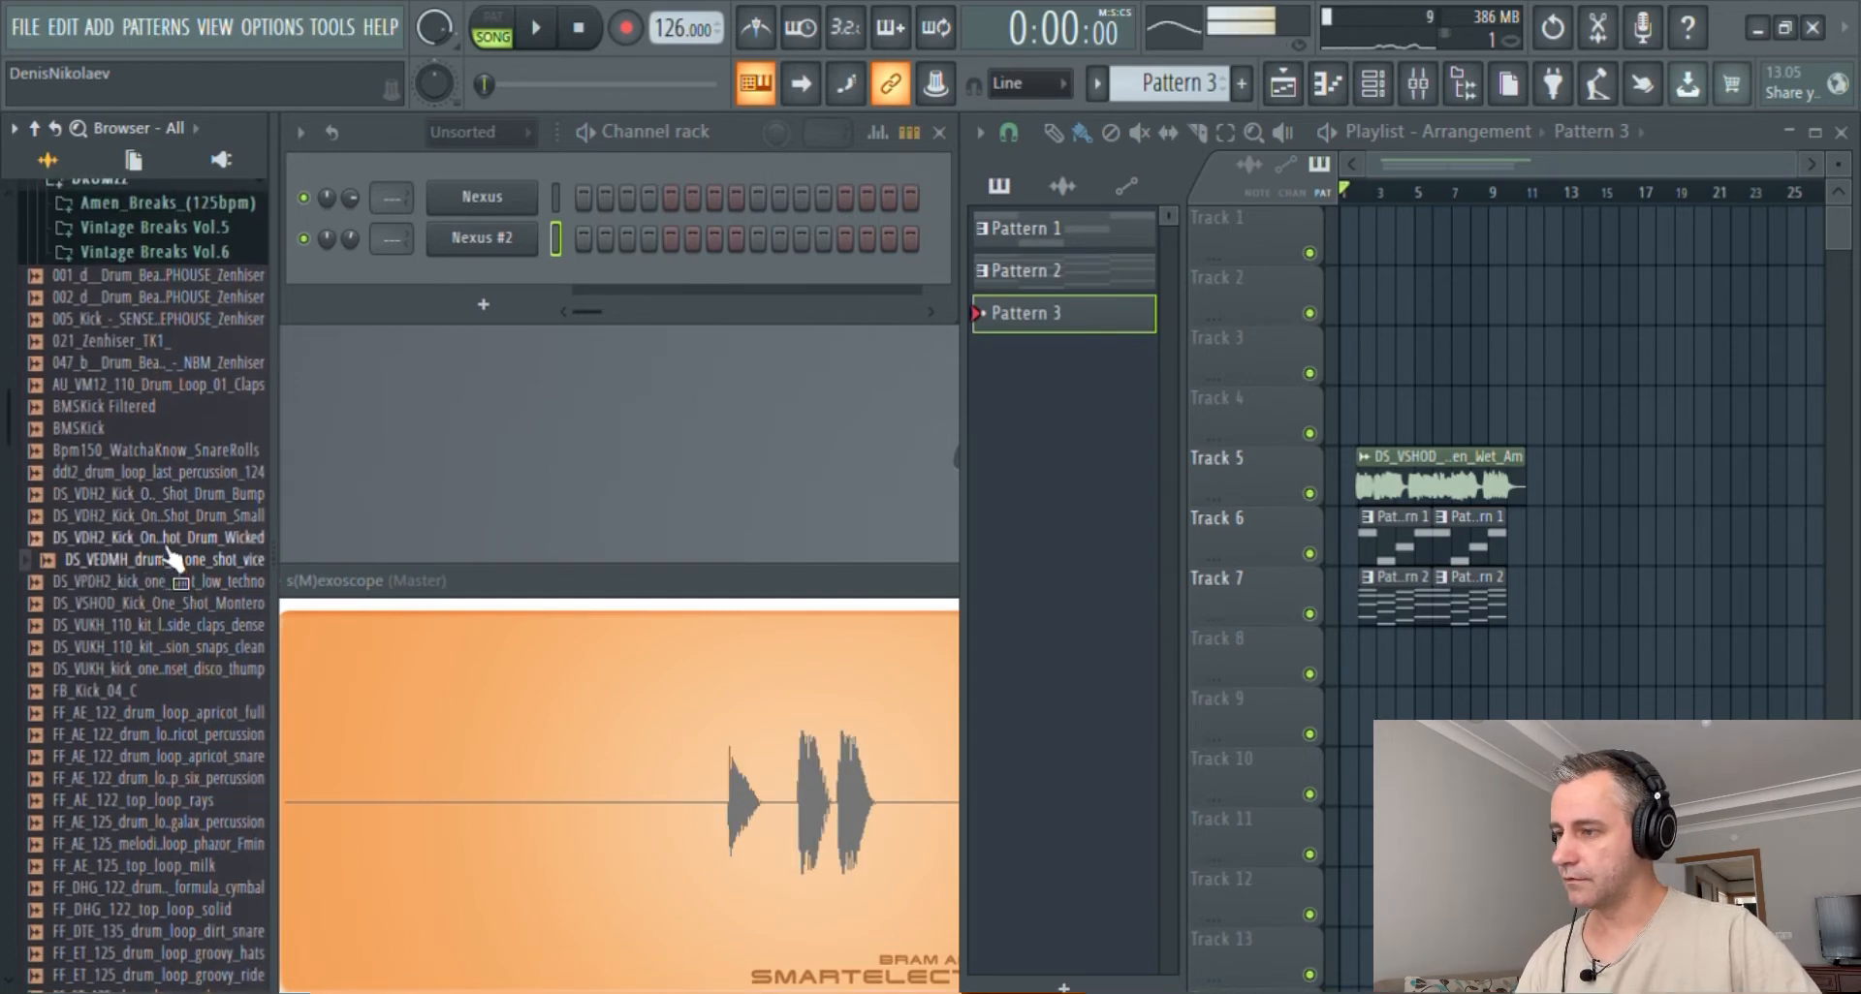
click(170, 539)
drag(161, 545, 469, 272)
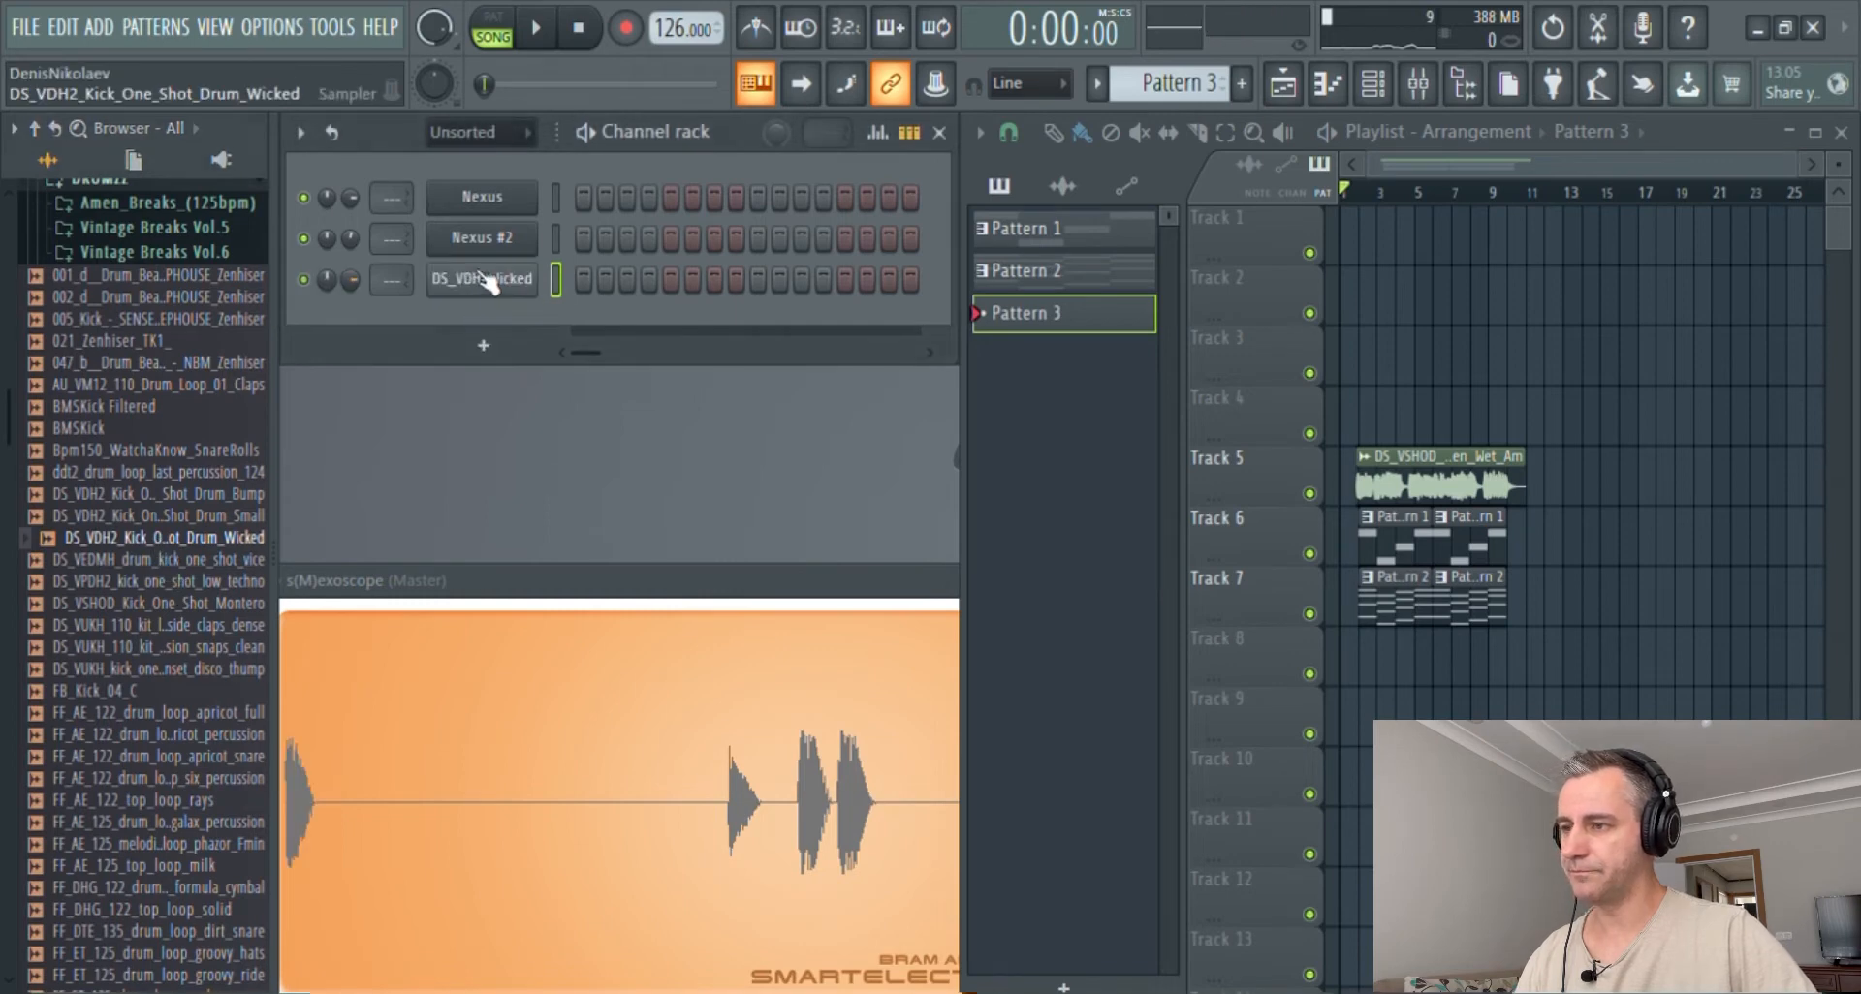
- Program kick hits on steps 1, 5, 9 and 13 of Pattern 3 and preview the kick in its sampler window
click(583, 279)
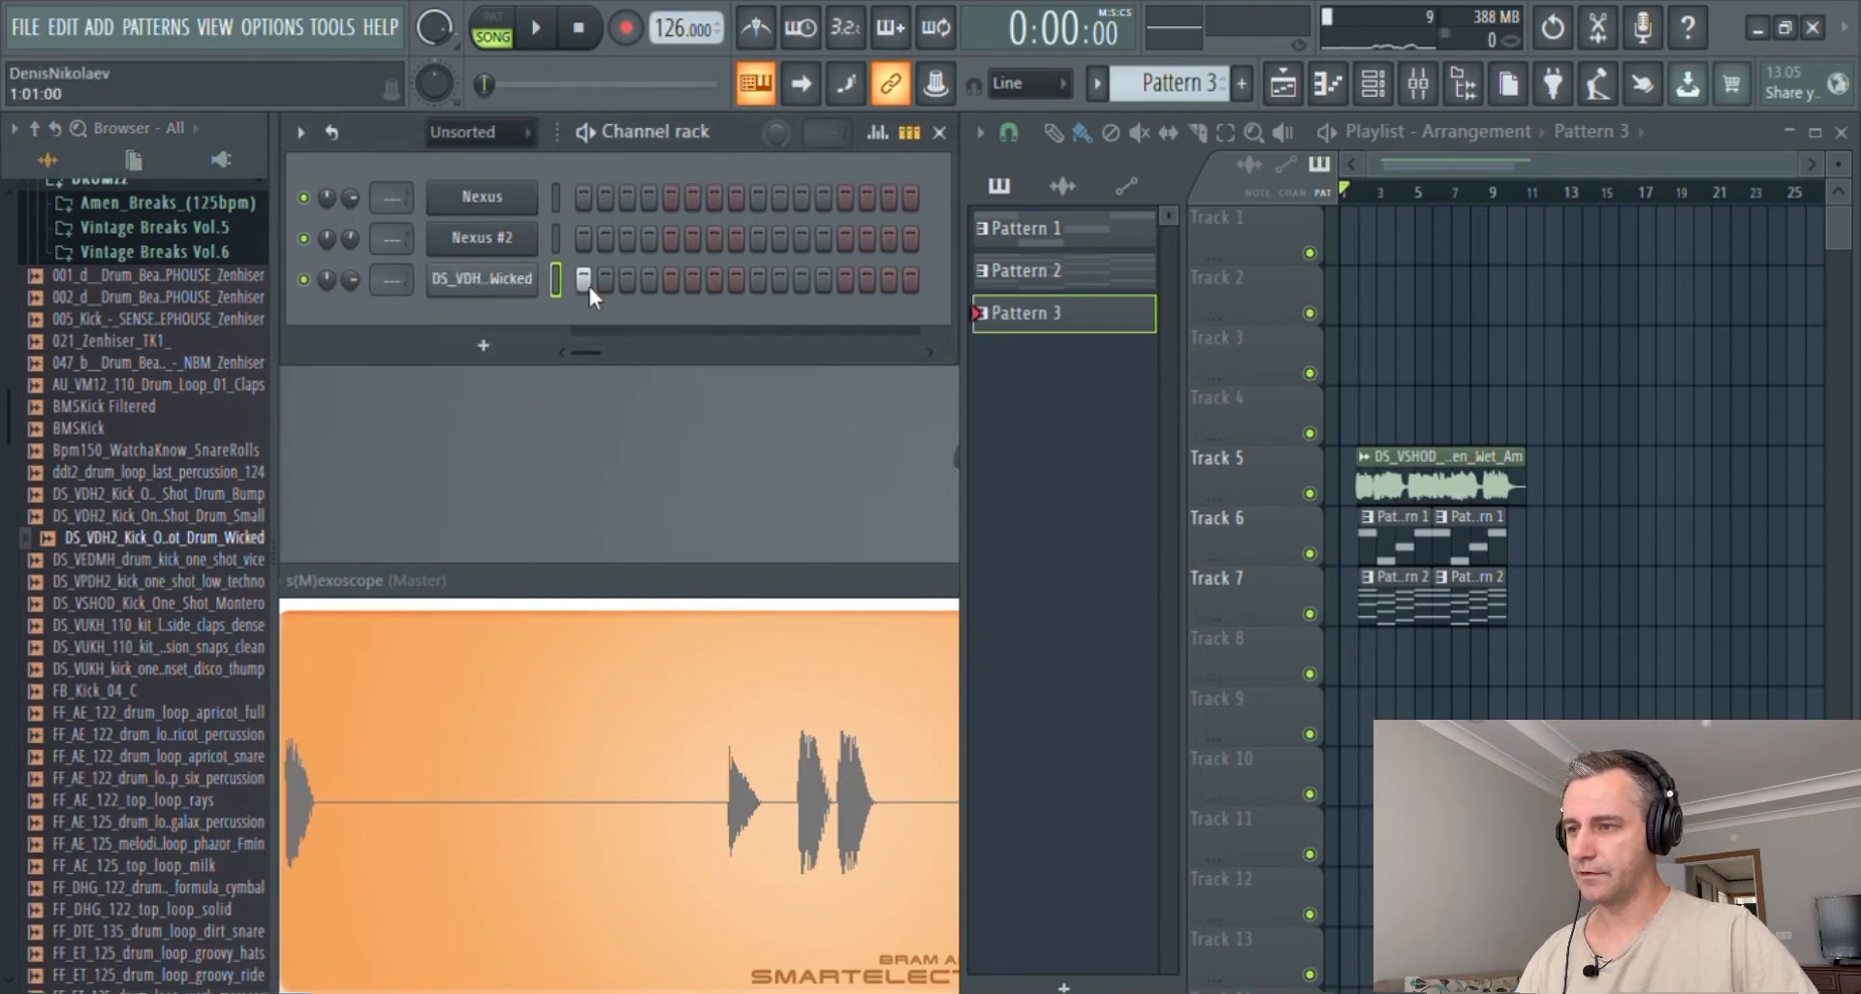
click(845, 279)
click(463, 281)
click(634, 809)
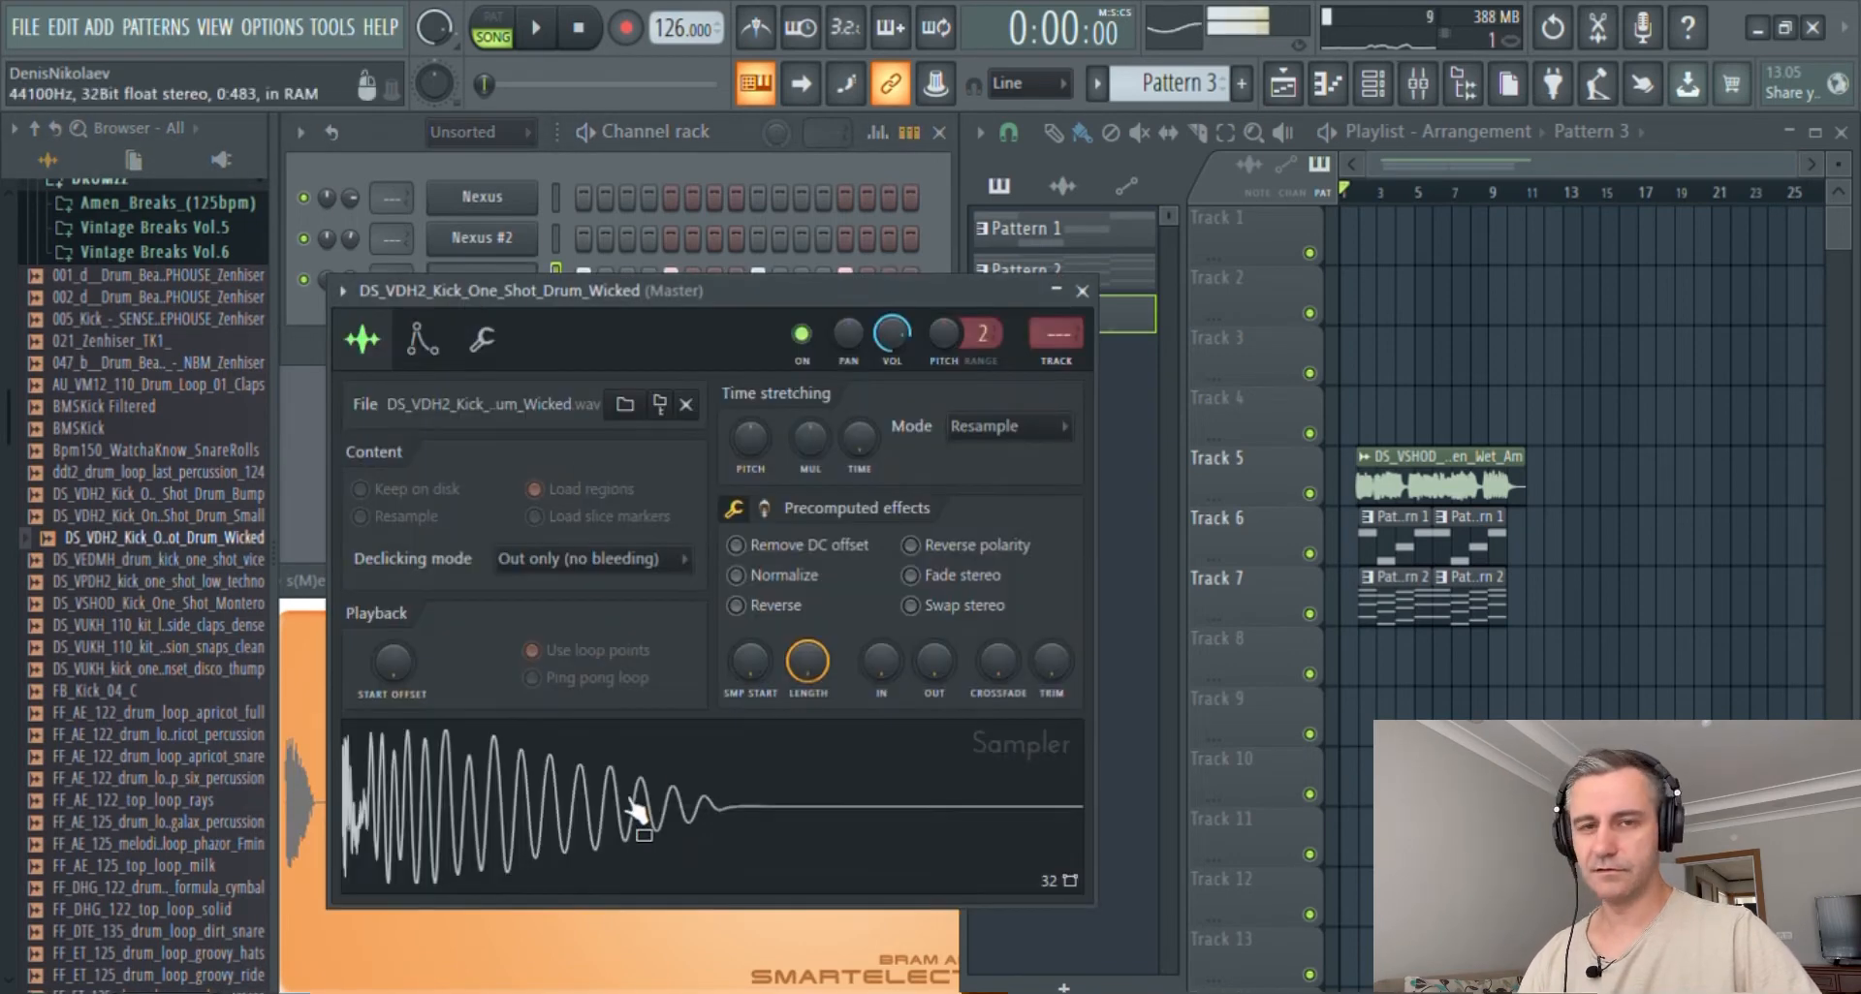
click(1083, 290)
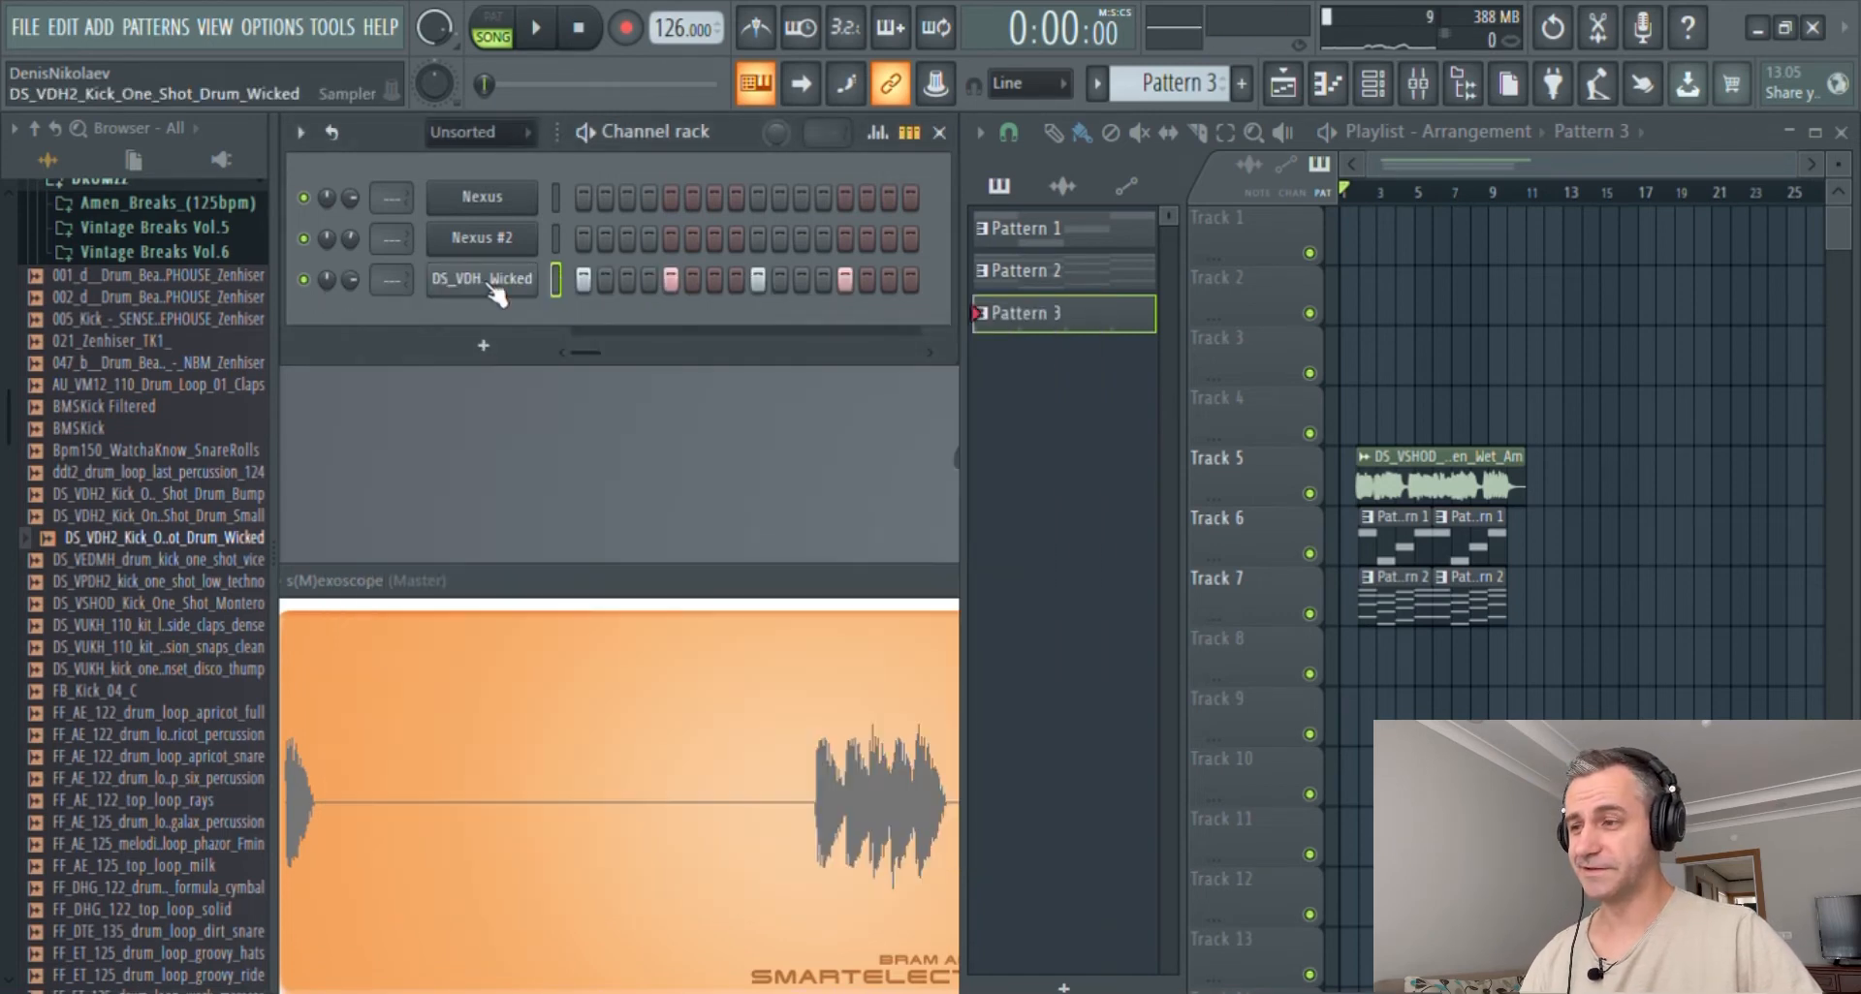
- Route the kick channel to mixer insert 10 and load The Glue compressor in its first effect slot
double_click(387, 302)
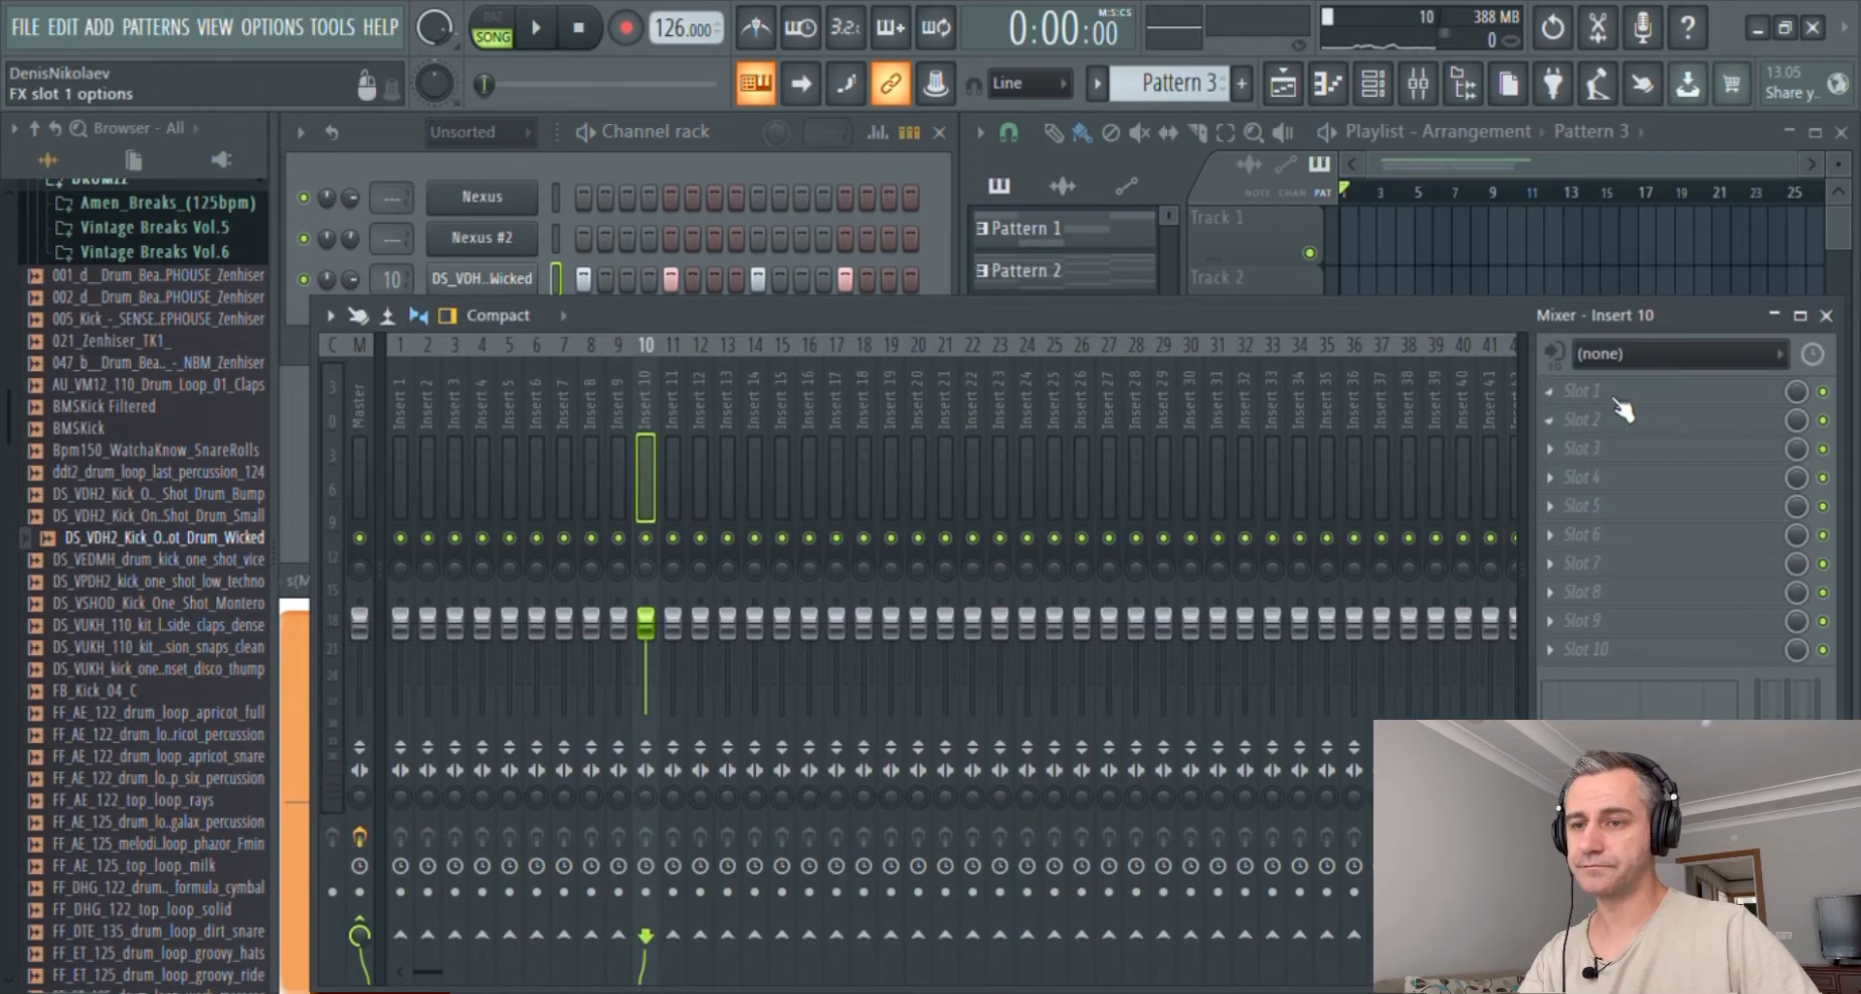
click(955, 598)
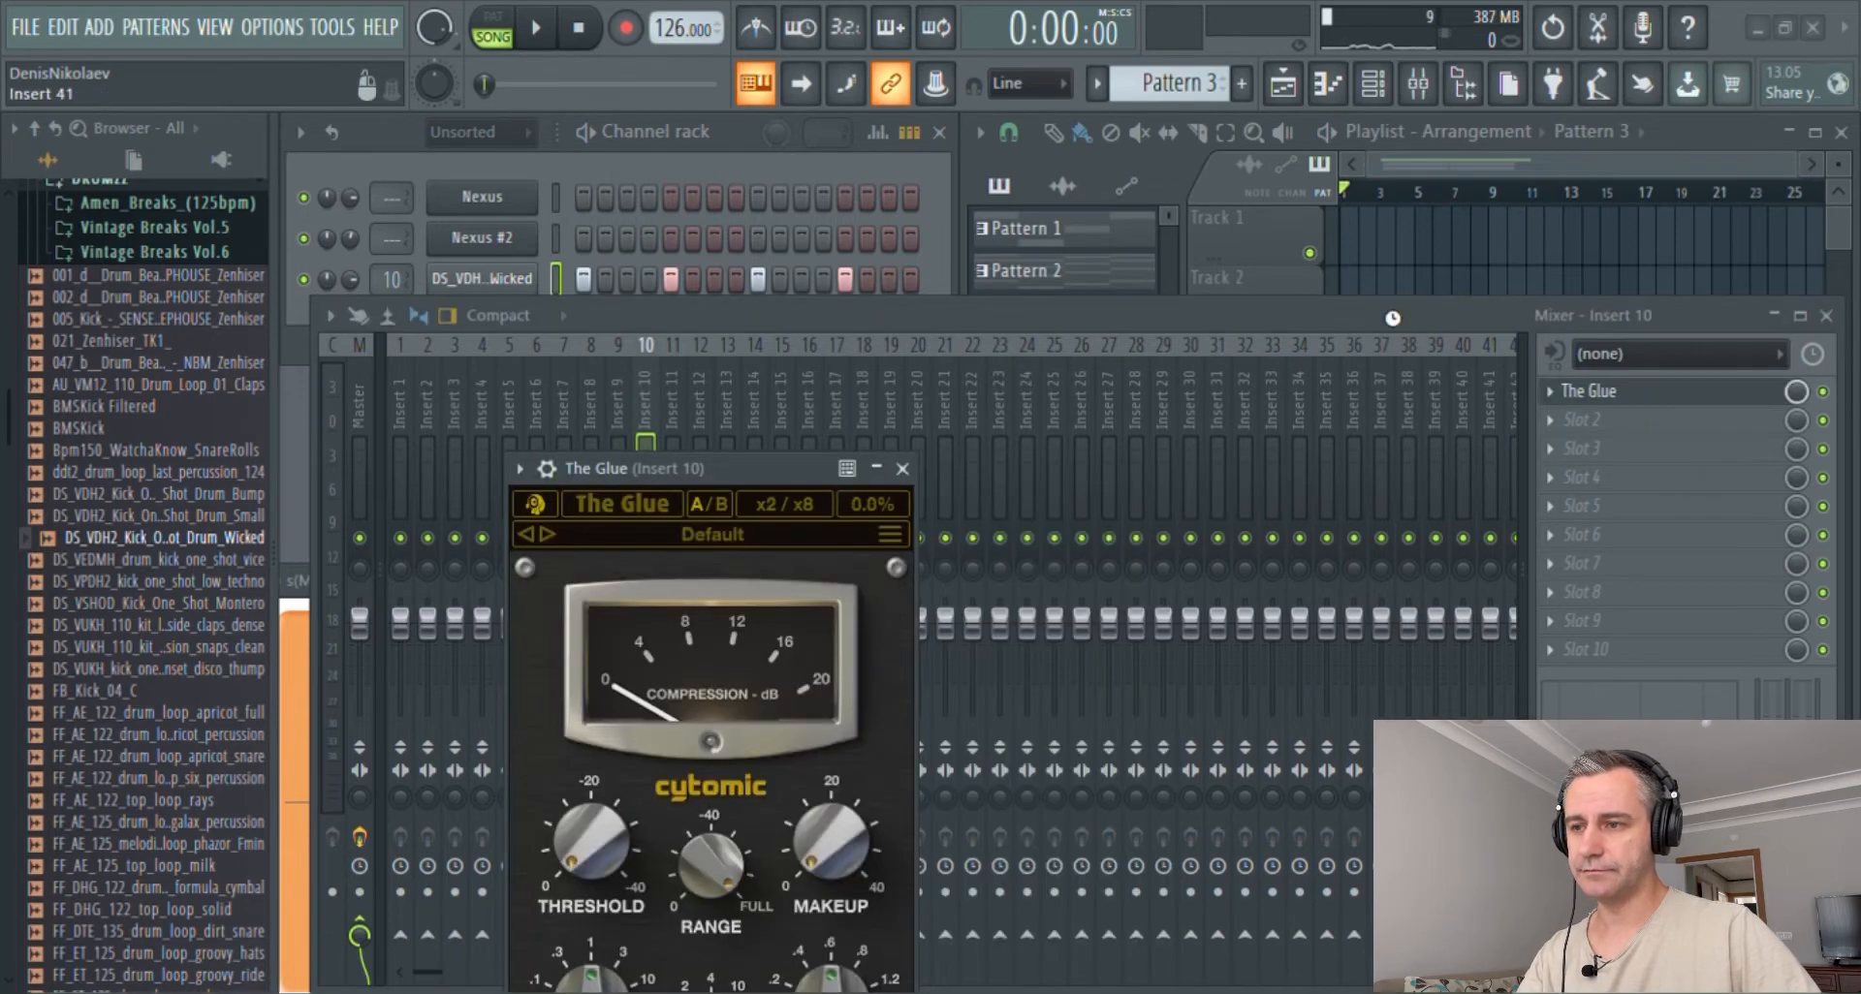
click(1418, 83)
drag(763, 469, 1155, 185)
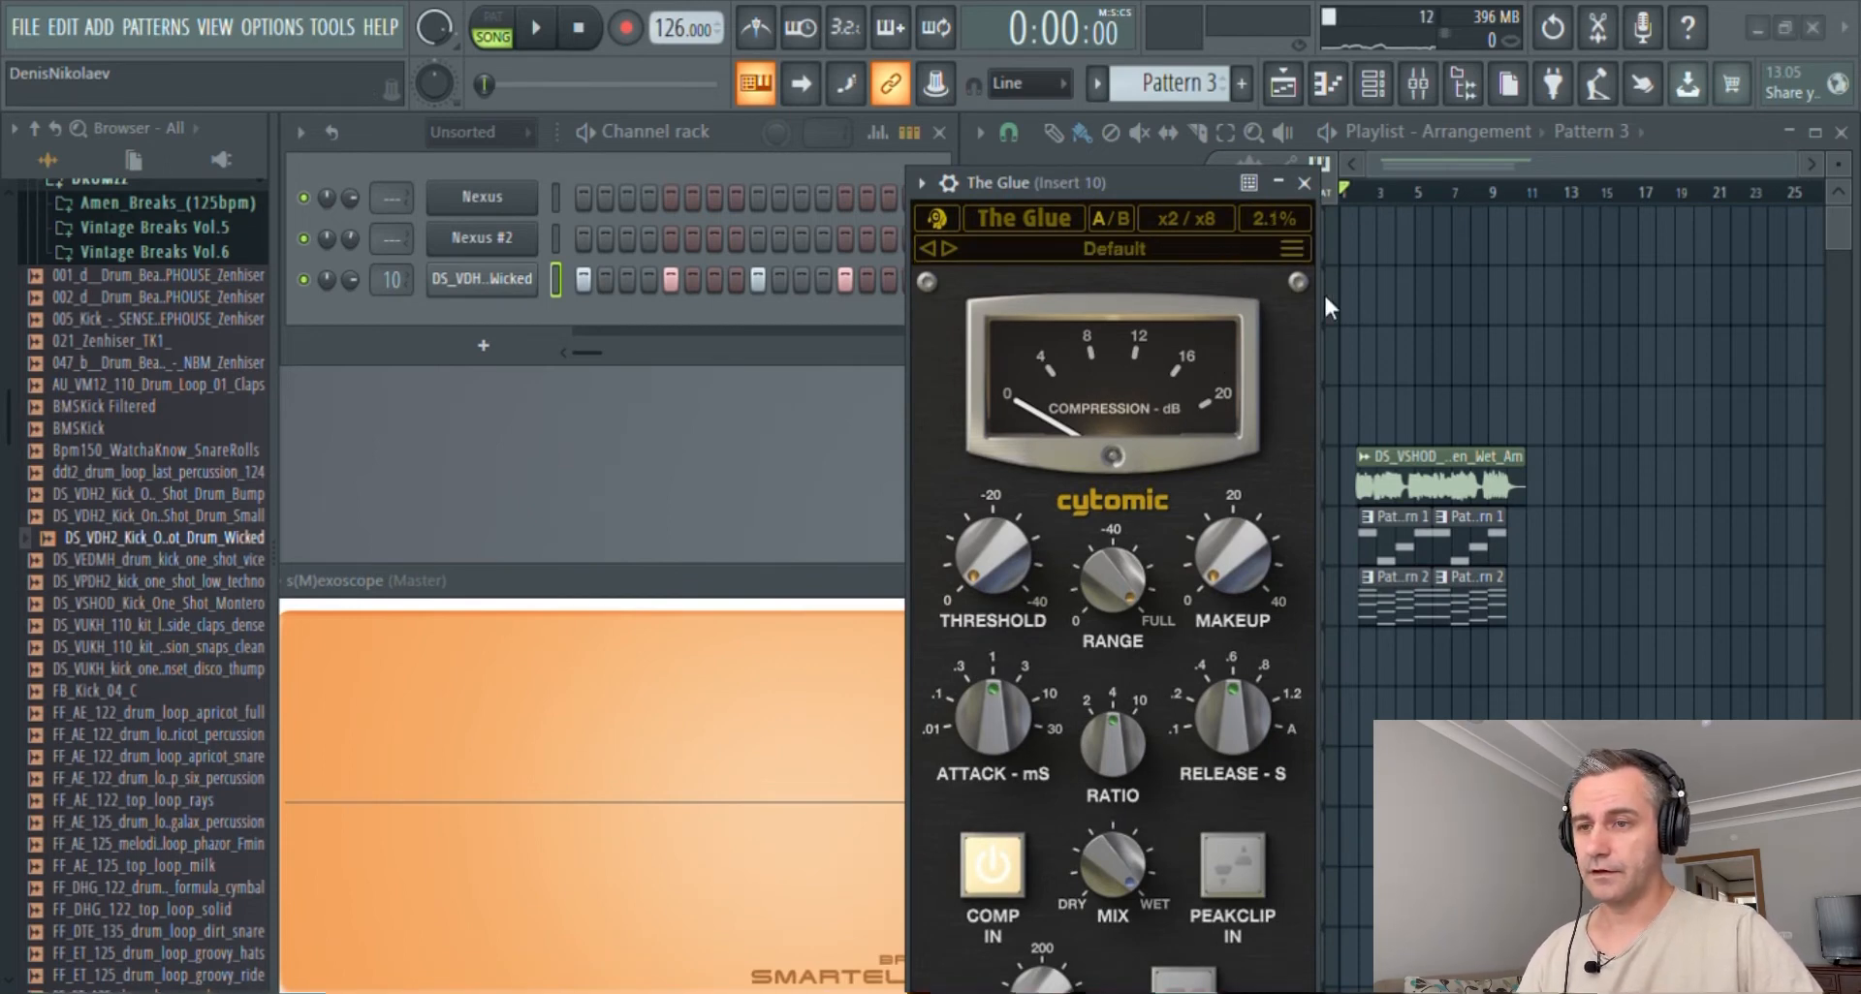
- Load The Glue preset "Drum Kick - tame unruly dynamics", set the makeup gain to 10.4 dB and close the plugin
click(1304, 623)
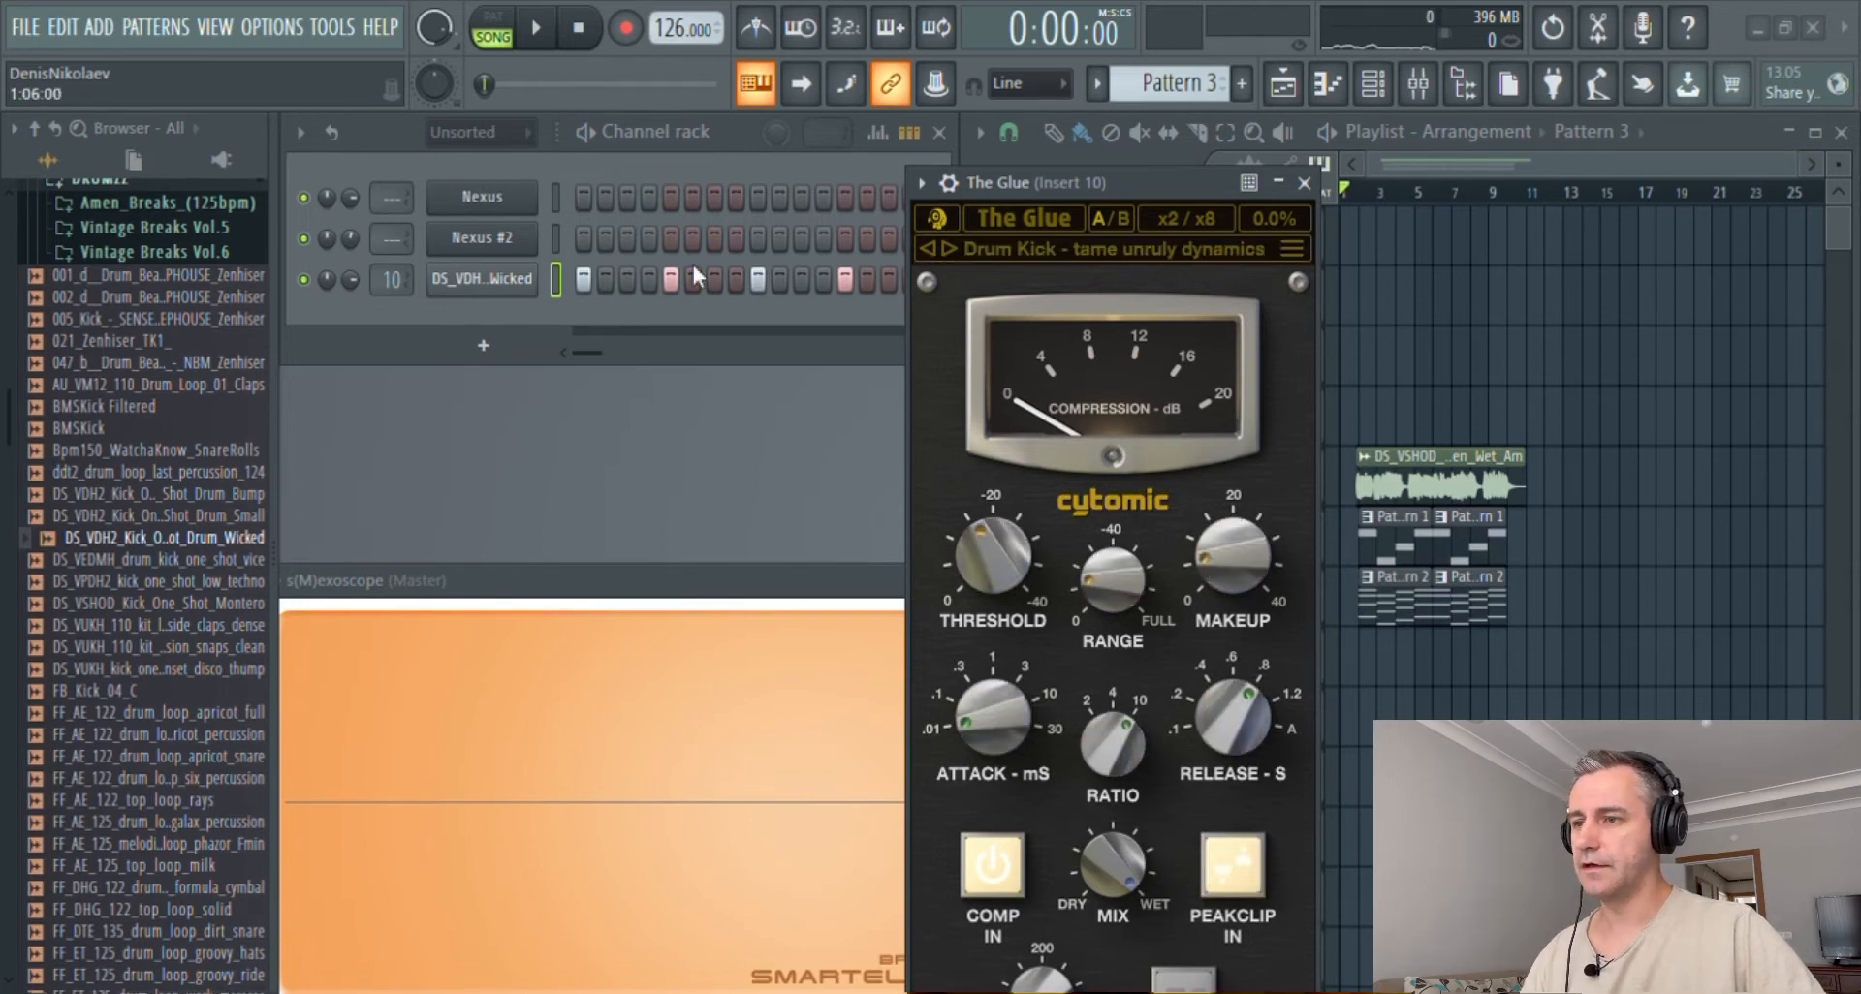
drag(1124, 185, 1039, 149)
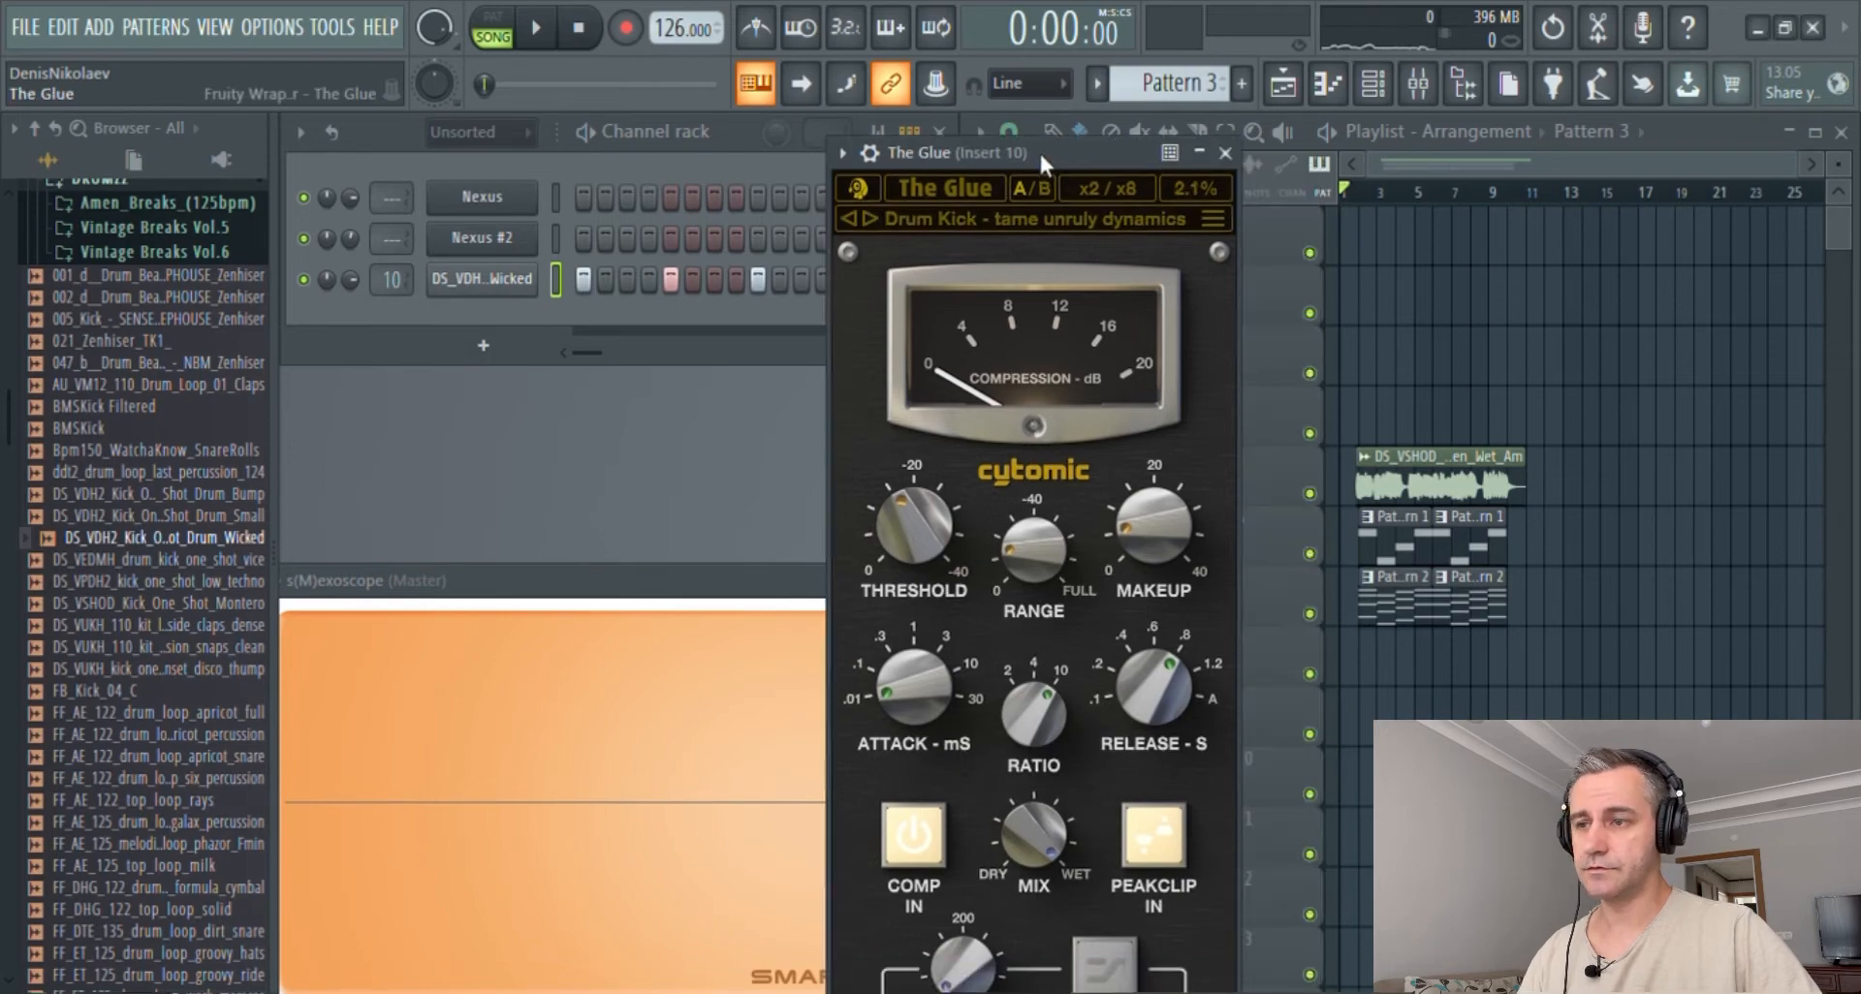
mouse_move(1151, 485)
mouse_down()
mouse_move(1146, 514)
mouse_move(1144, 497)
mouse_up()
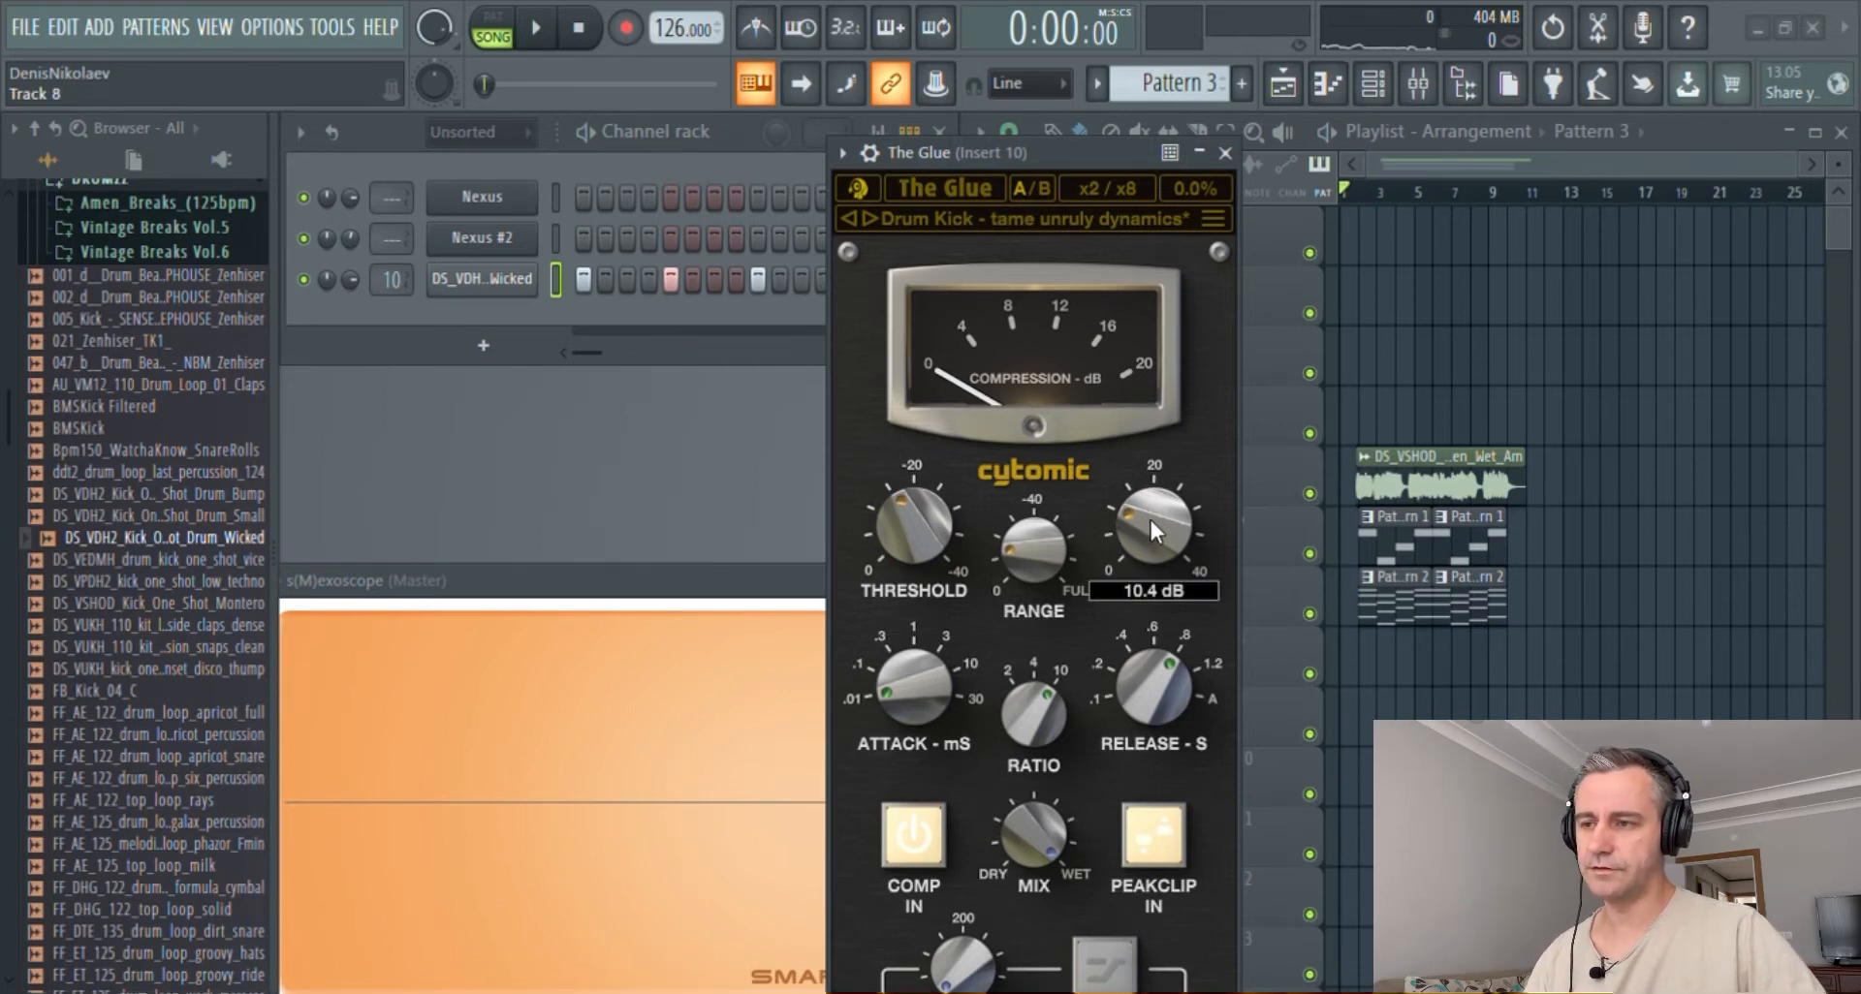
click(1224, 152)
- Play the Pattern 3 kick in pattern mode, check its level on the oscilloscope and stop playback
key(space)
click(493, 17)
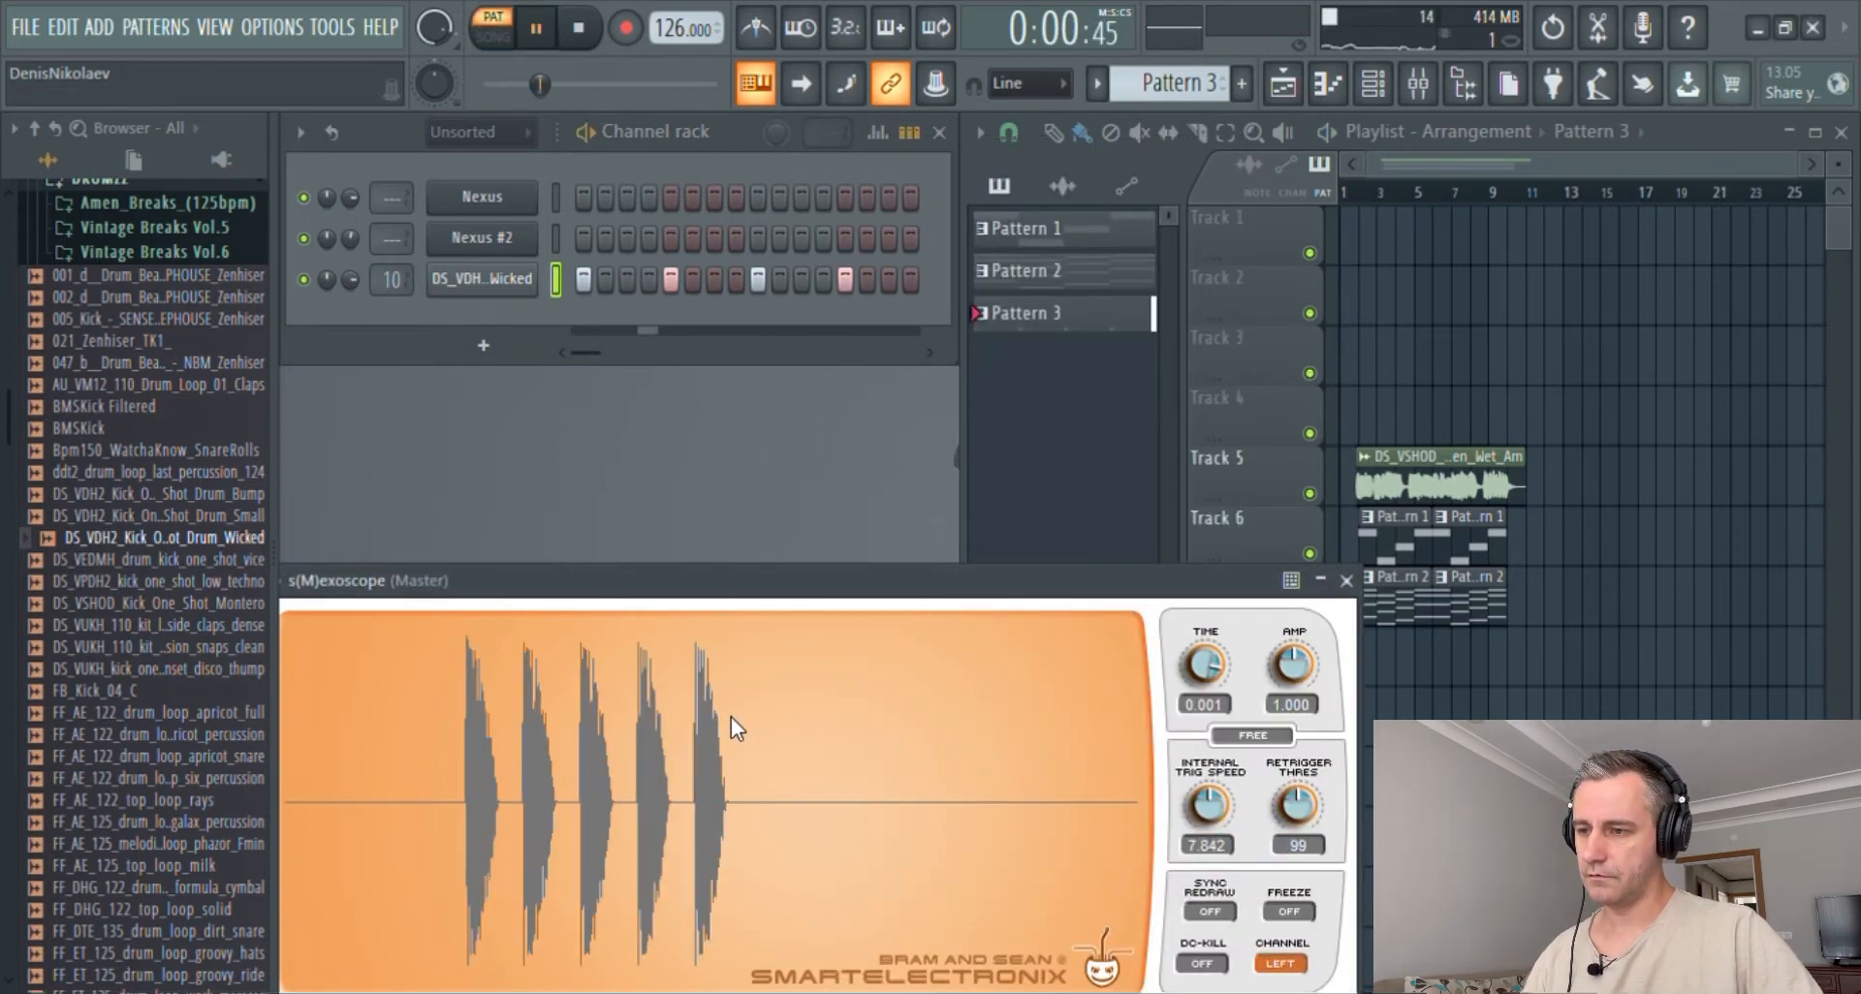
key(space)
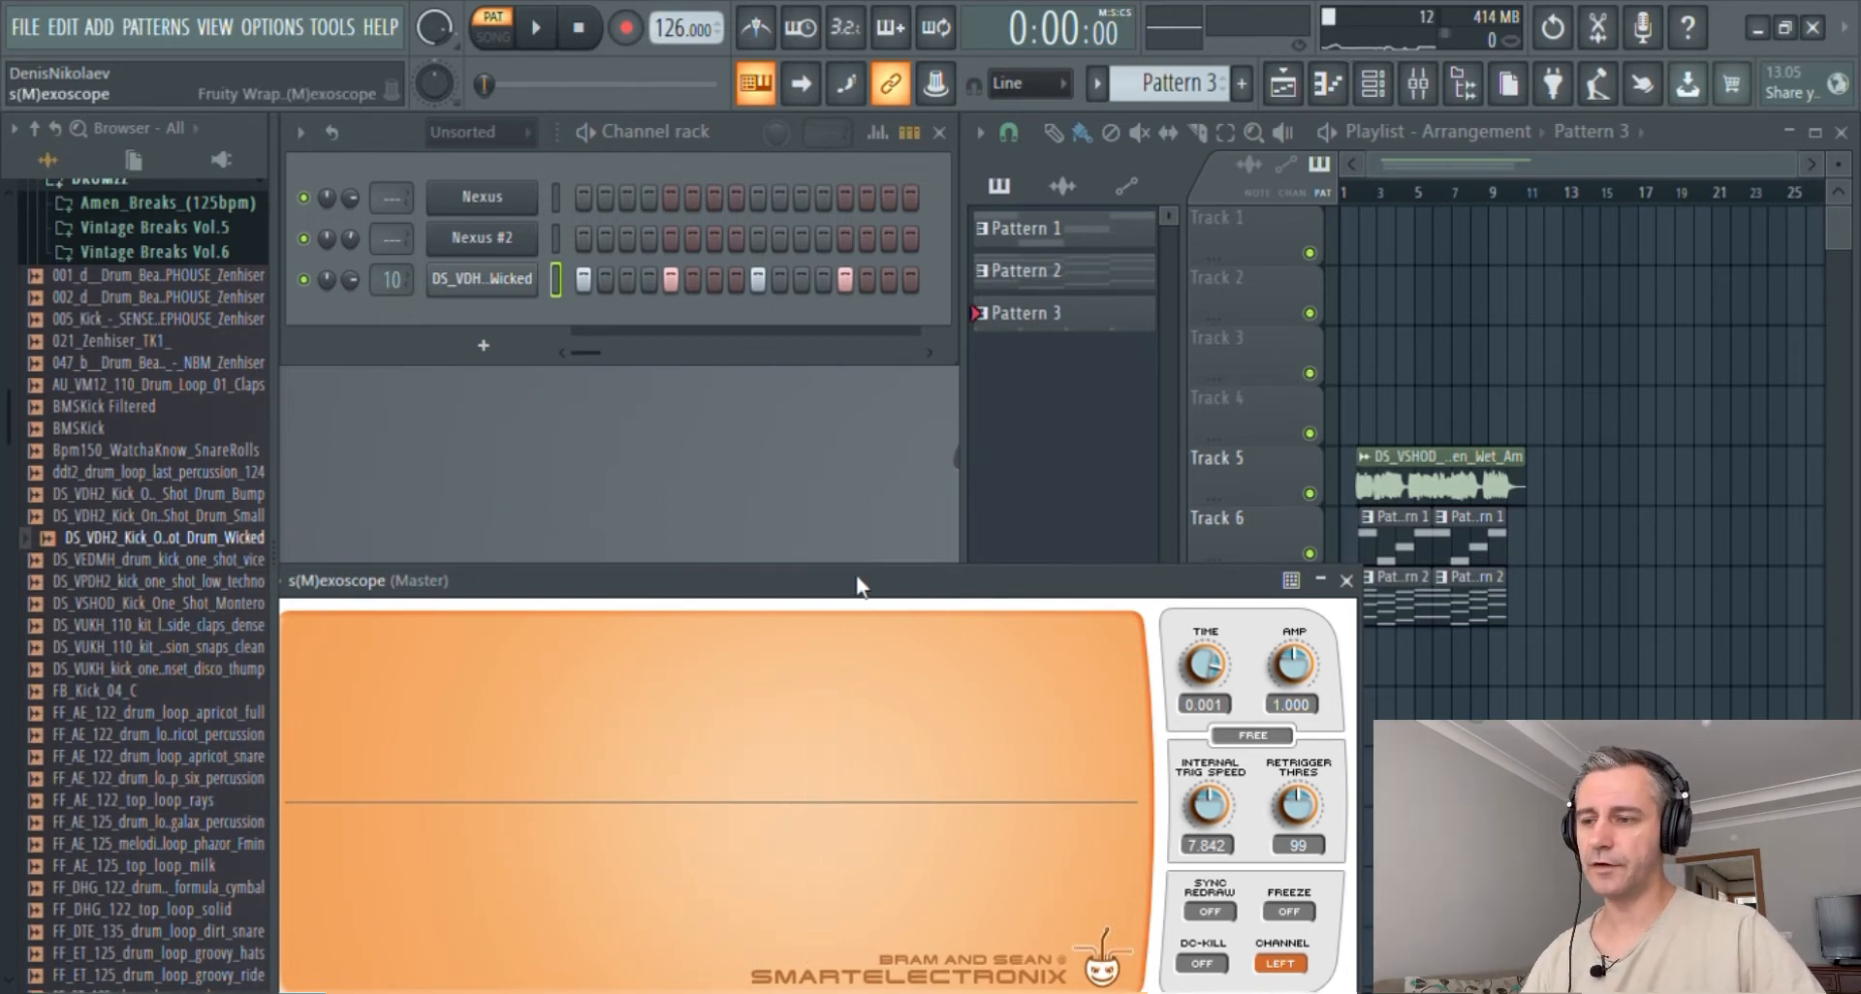
- Paint one-bar Pattern 3 clips on Track 1 across bars 13 to 19 and 21 to 27, leaving bar 20 empty
click(1521, 264)
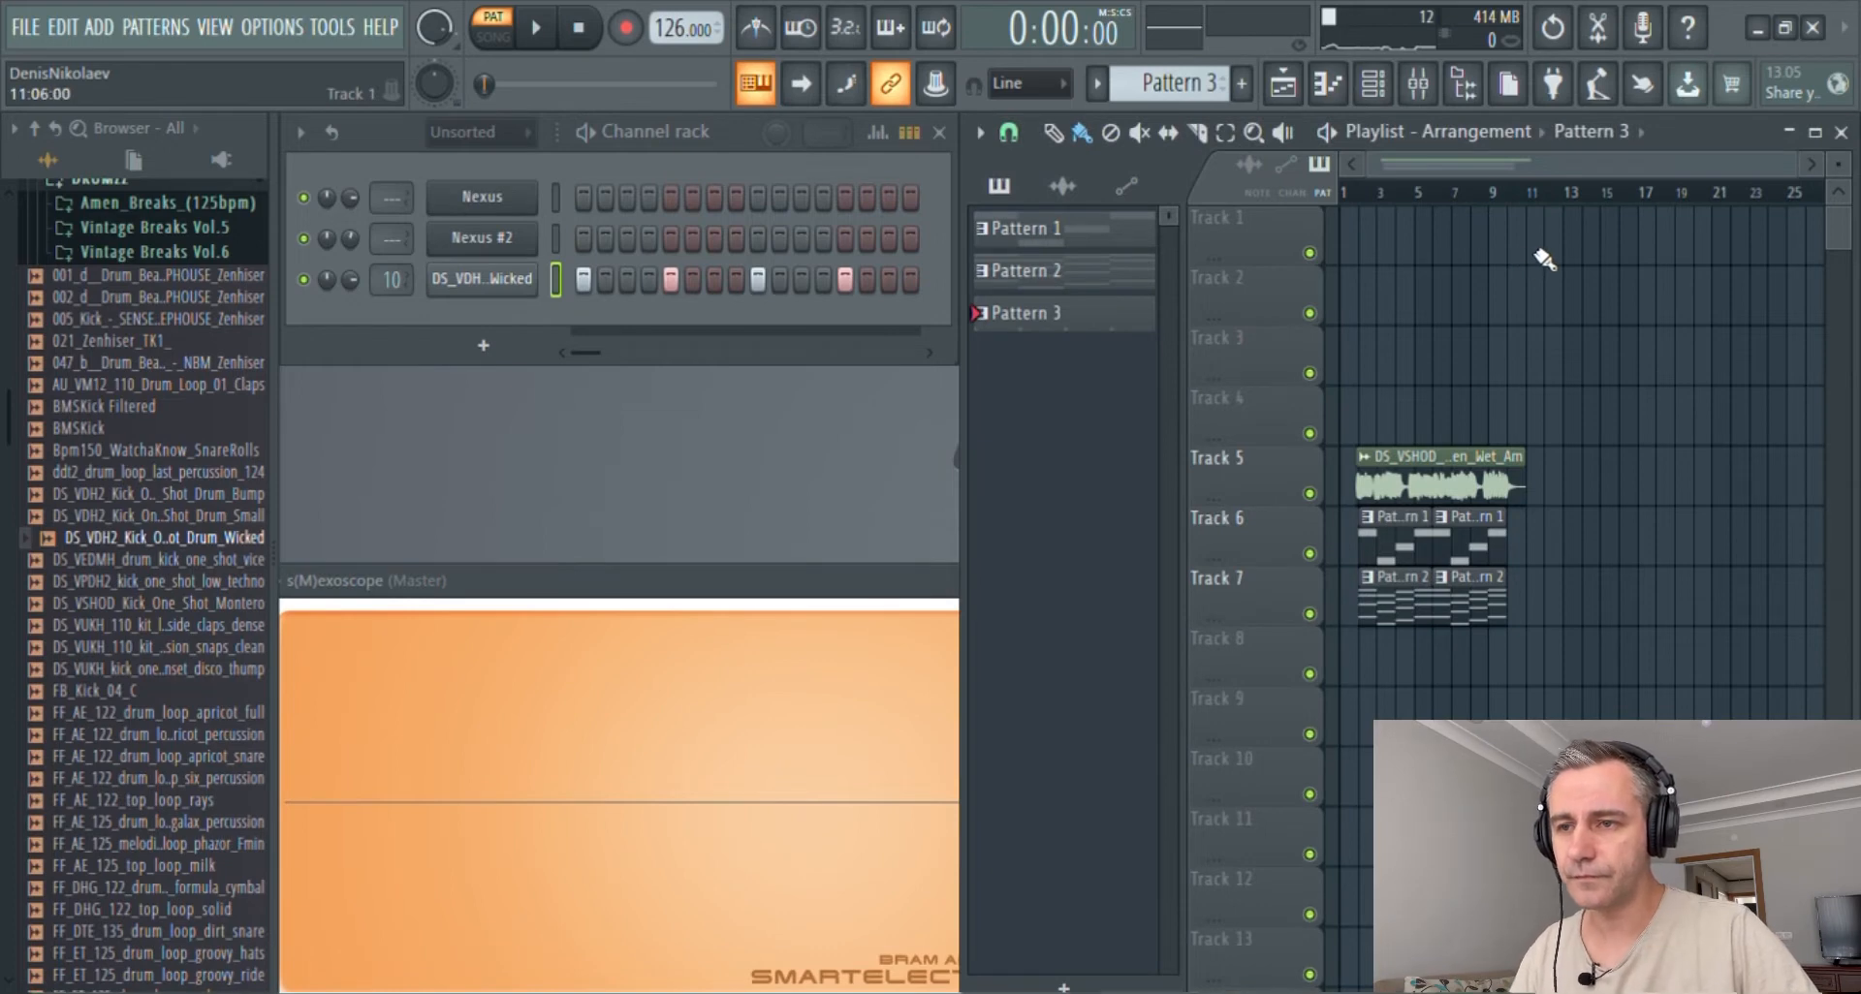
drag(1571, 249, 1808, 250)
scroll(1691, 291, up, 3)
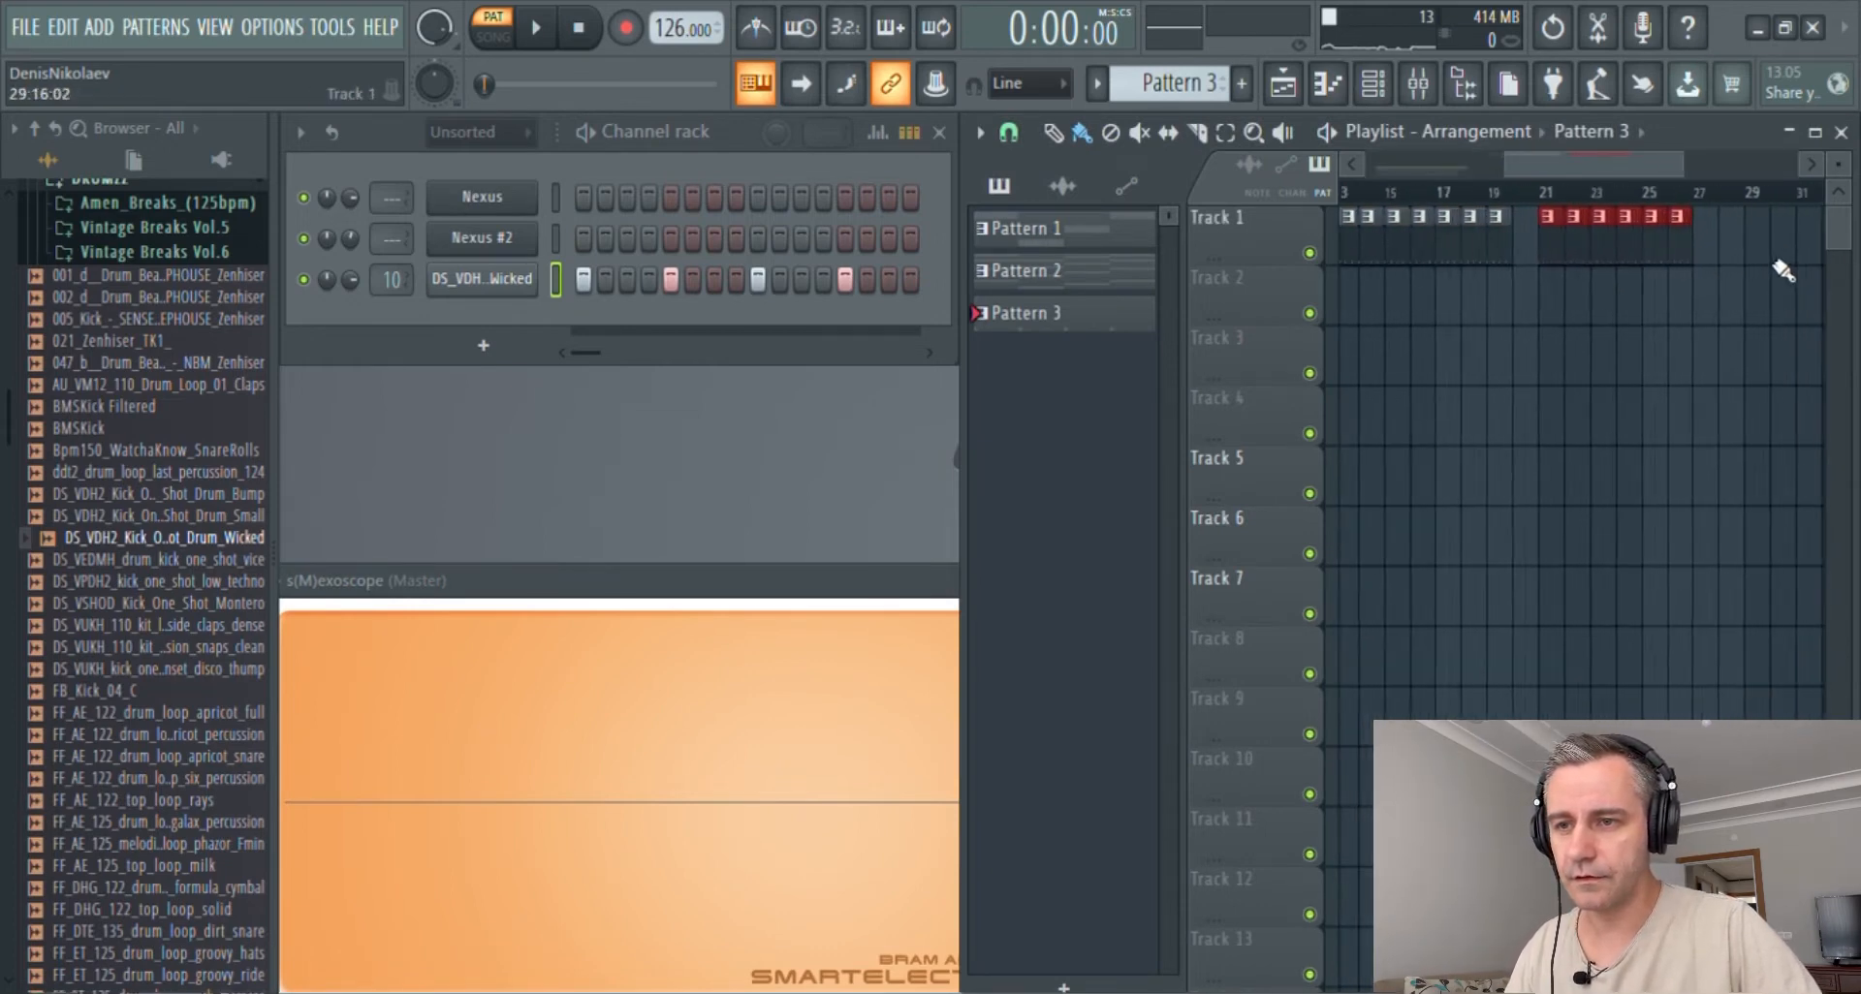
click(1709, 256)
scroll(1724, 324, down, 2)
scroll(1724, 318, up, 4)
drag(1752, 259, 1724, 260)
scroll(1756, 441, down, 1)
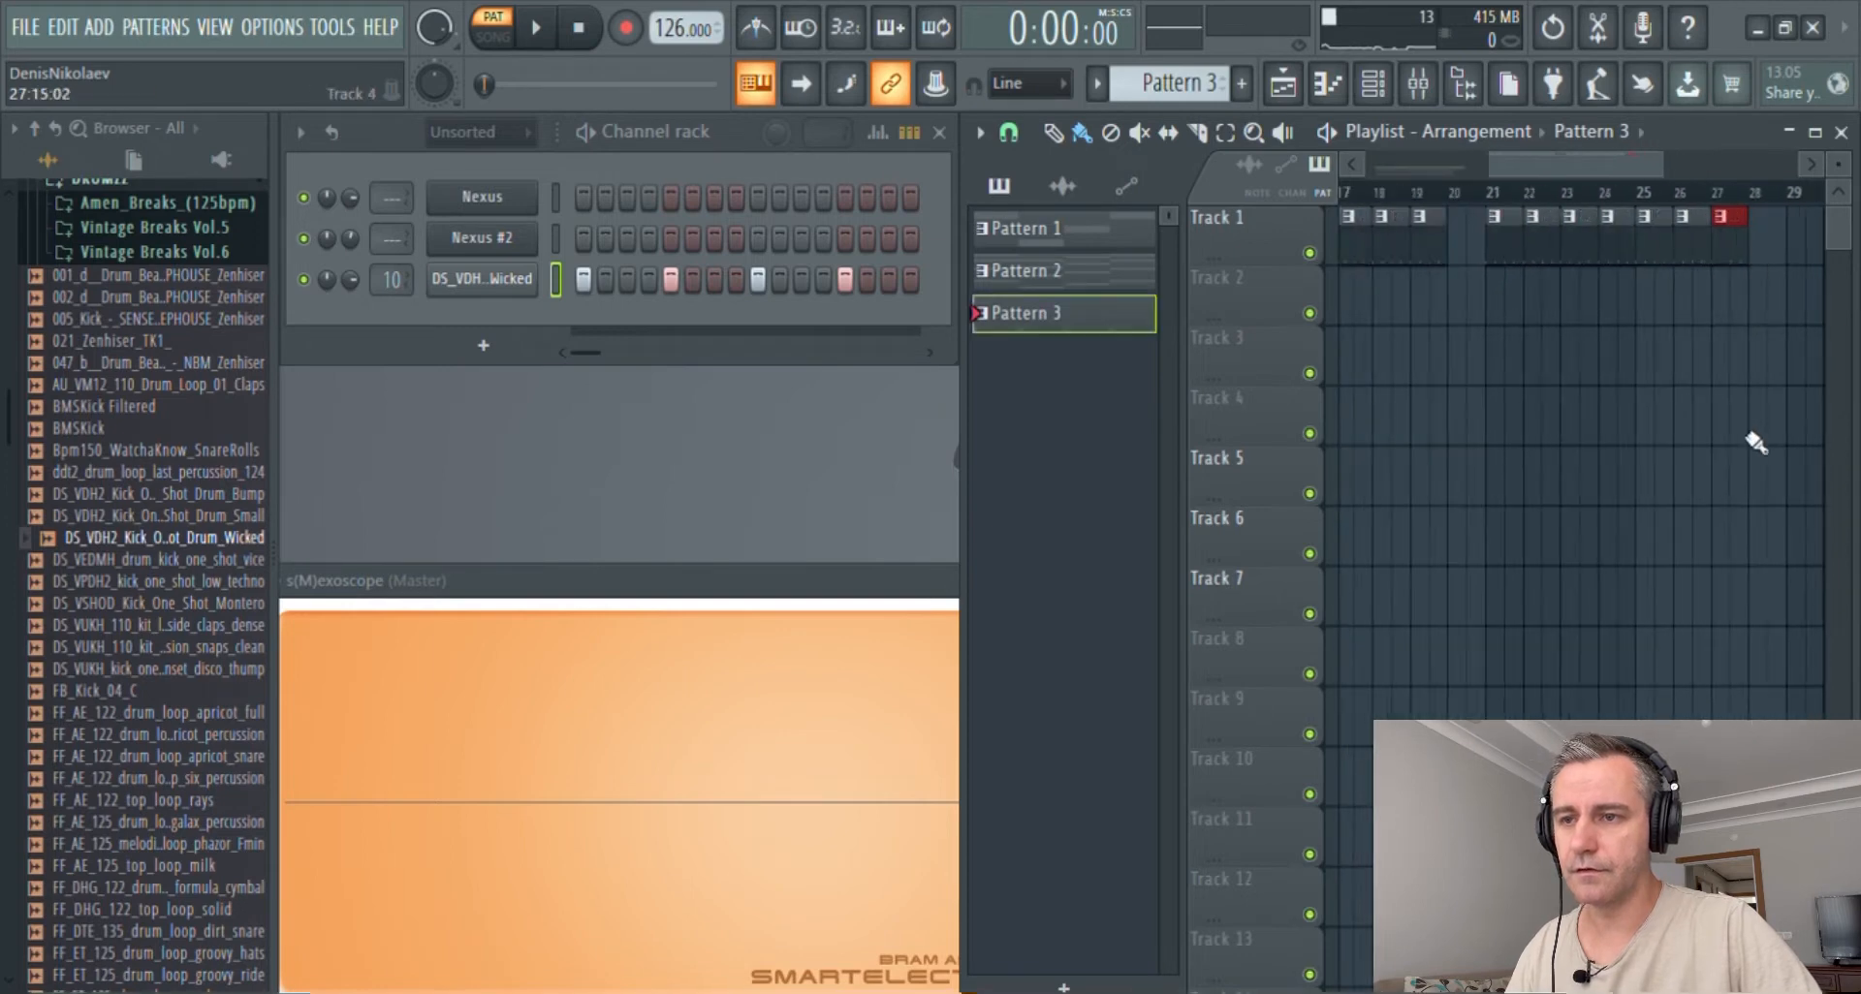
scroll(1756, 440, down, 4)
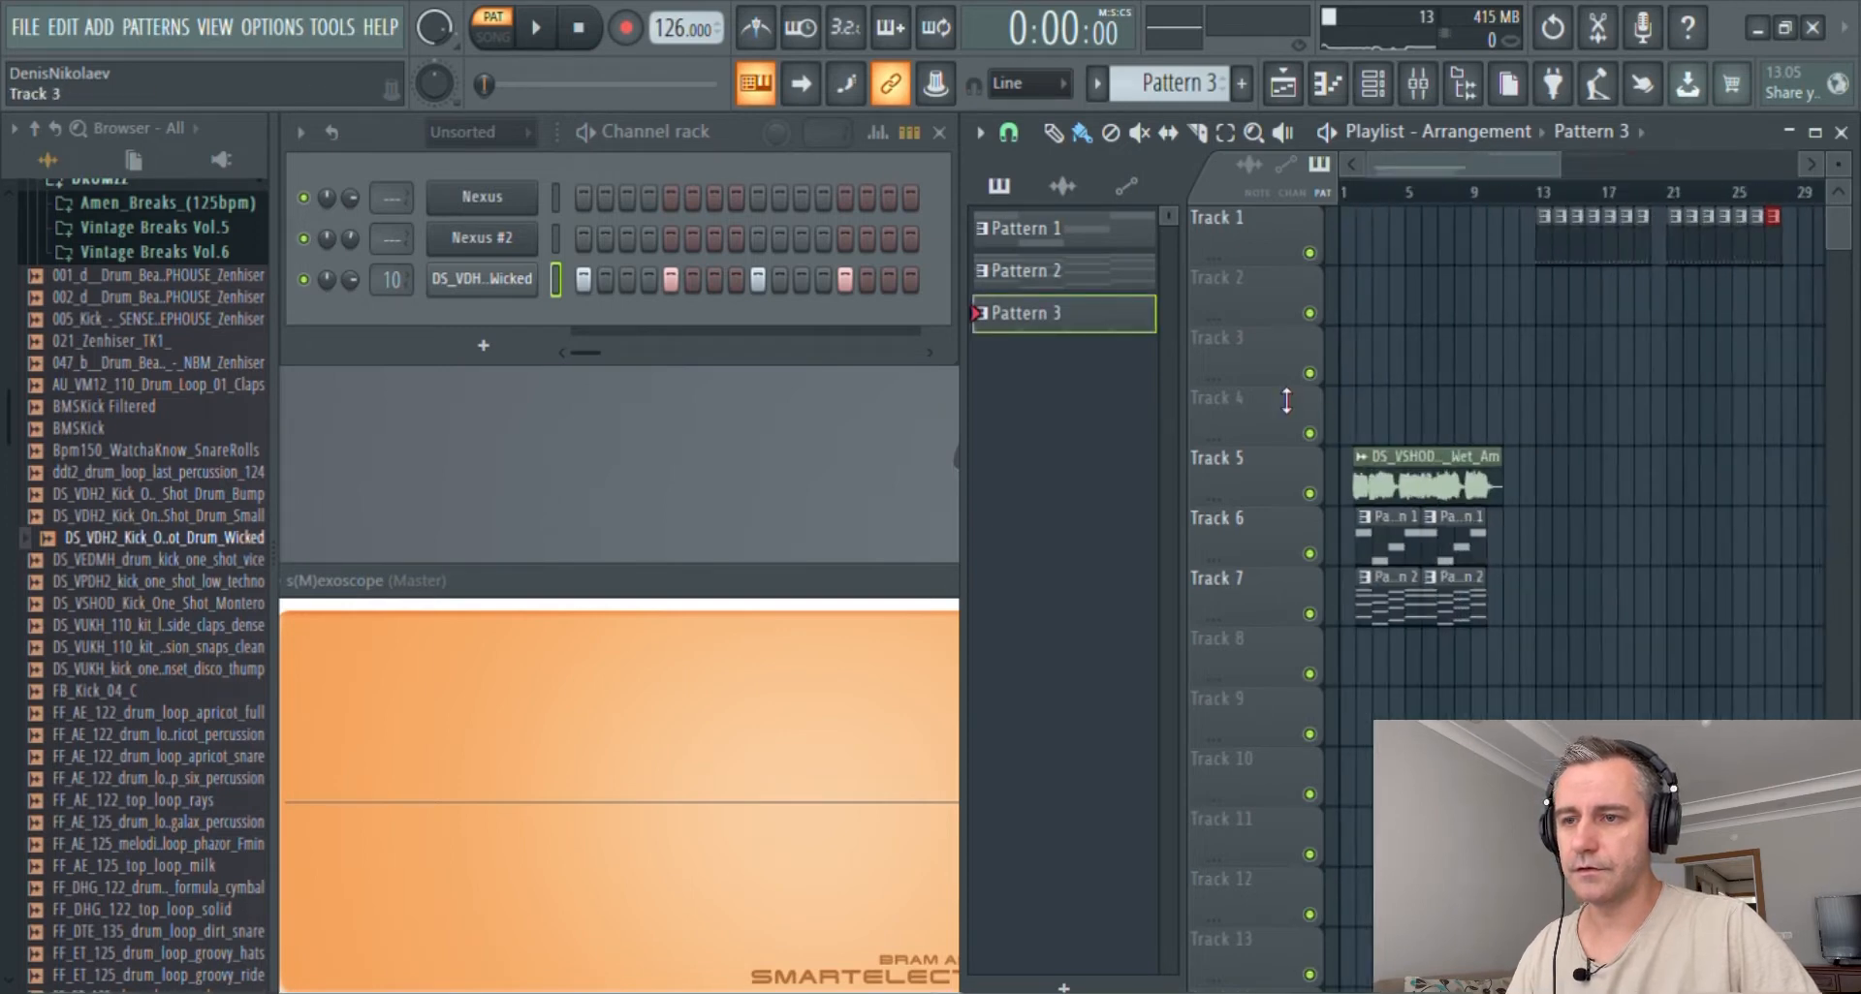
- Create Pattern 4 and open the VEDM2 Claps folder in the Vengeance EDM Essentials Vol.2 library
click(1241, 83)
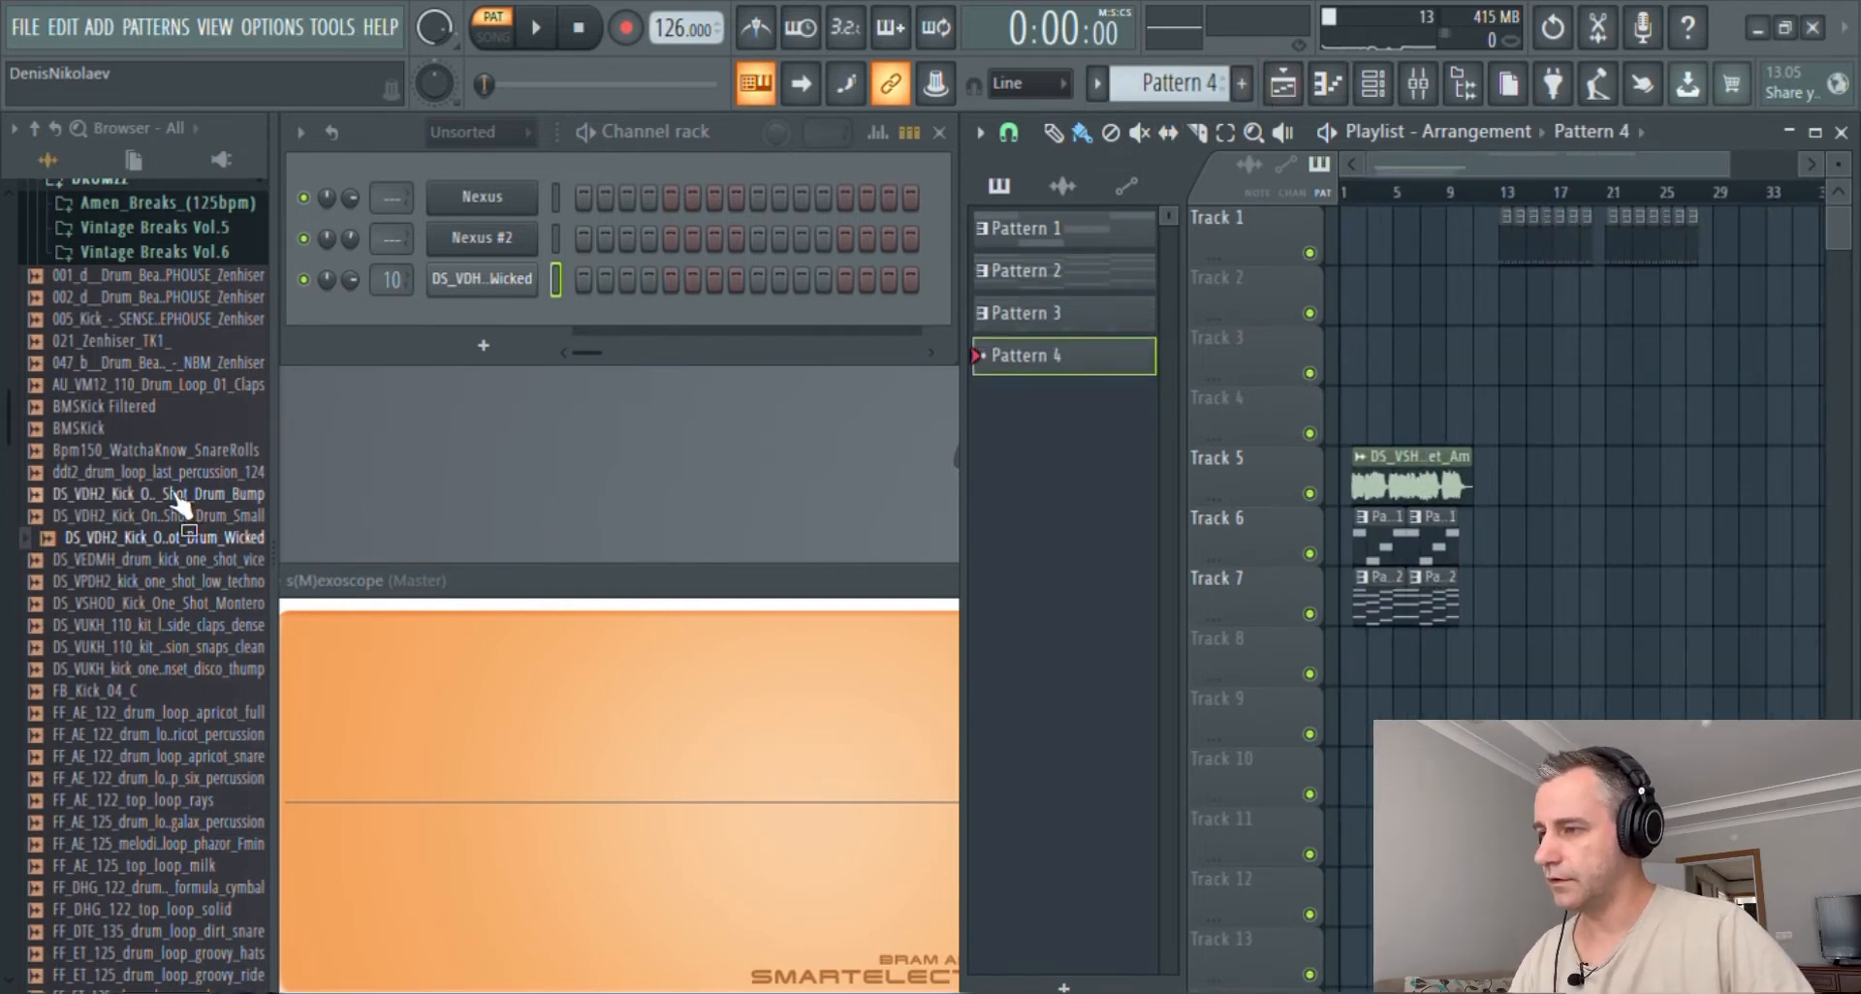
scroll(142, 334, up, 3)
click(111, 445)
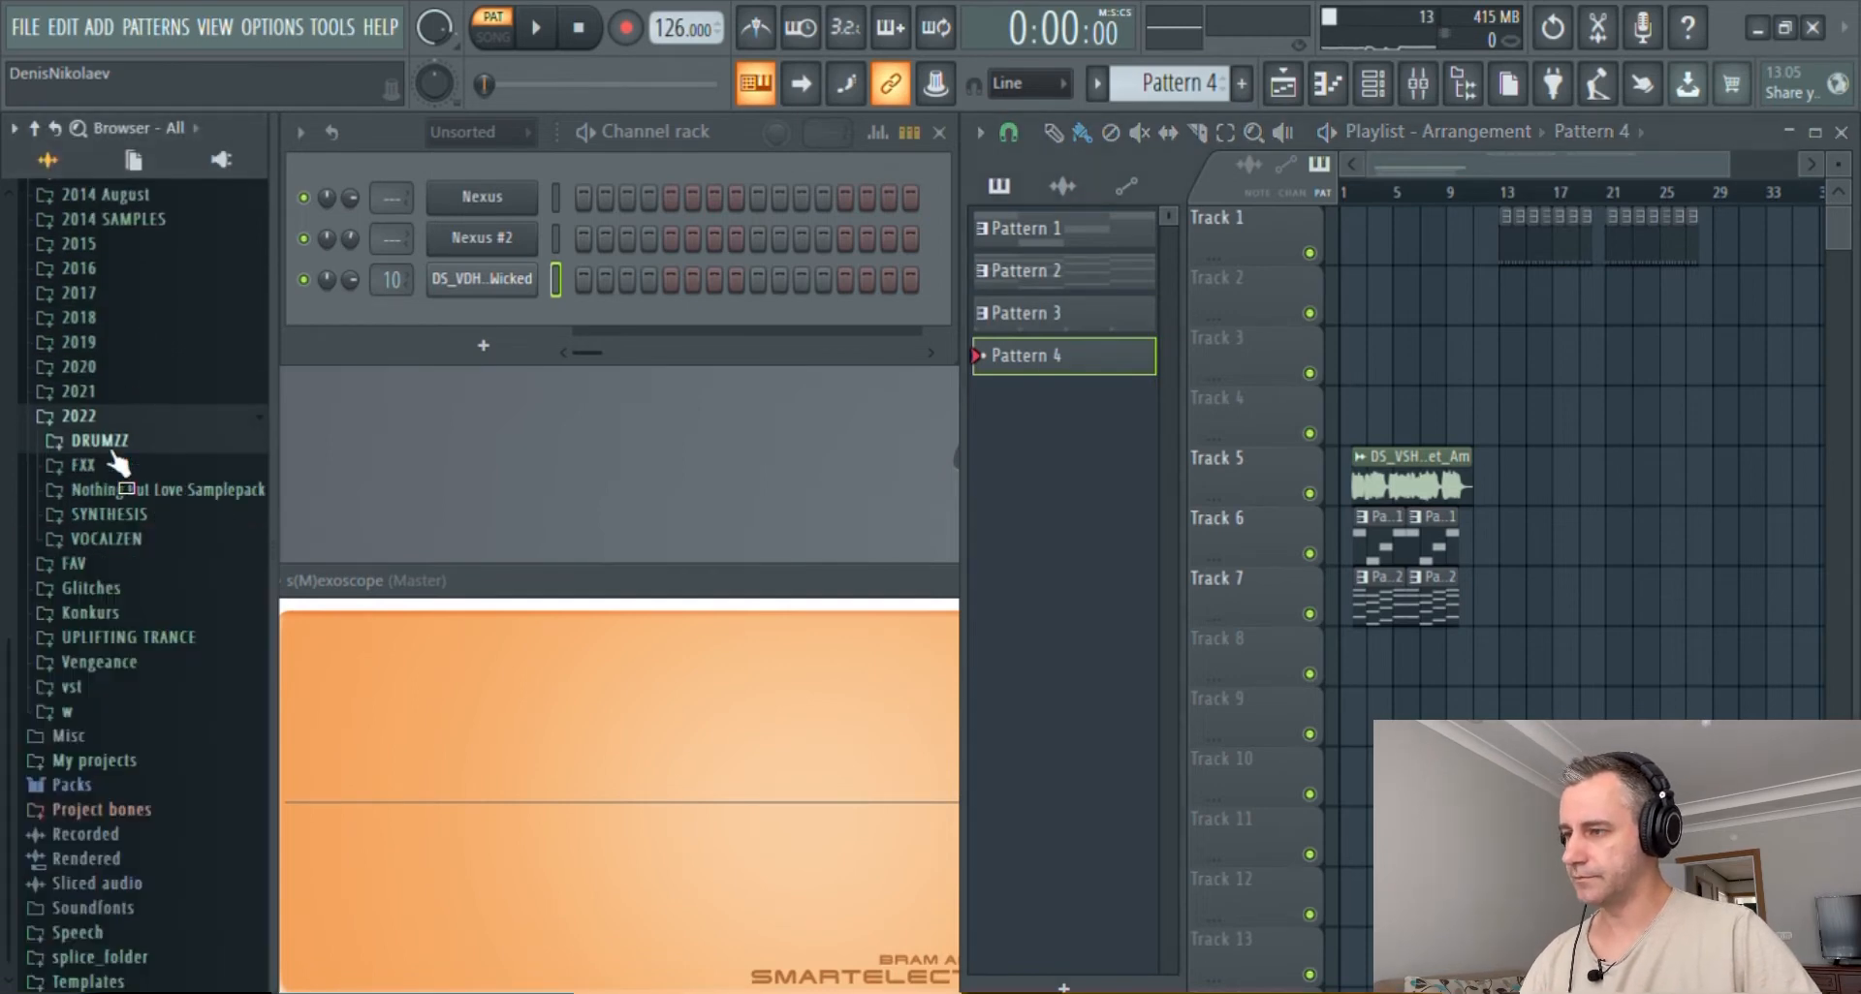
click(105, 424)
click(99, 662)
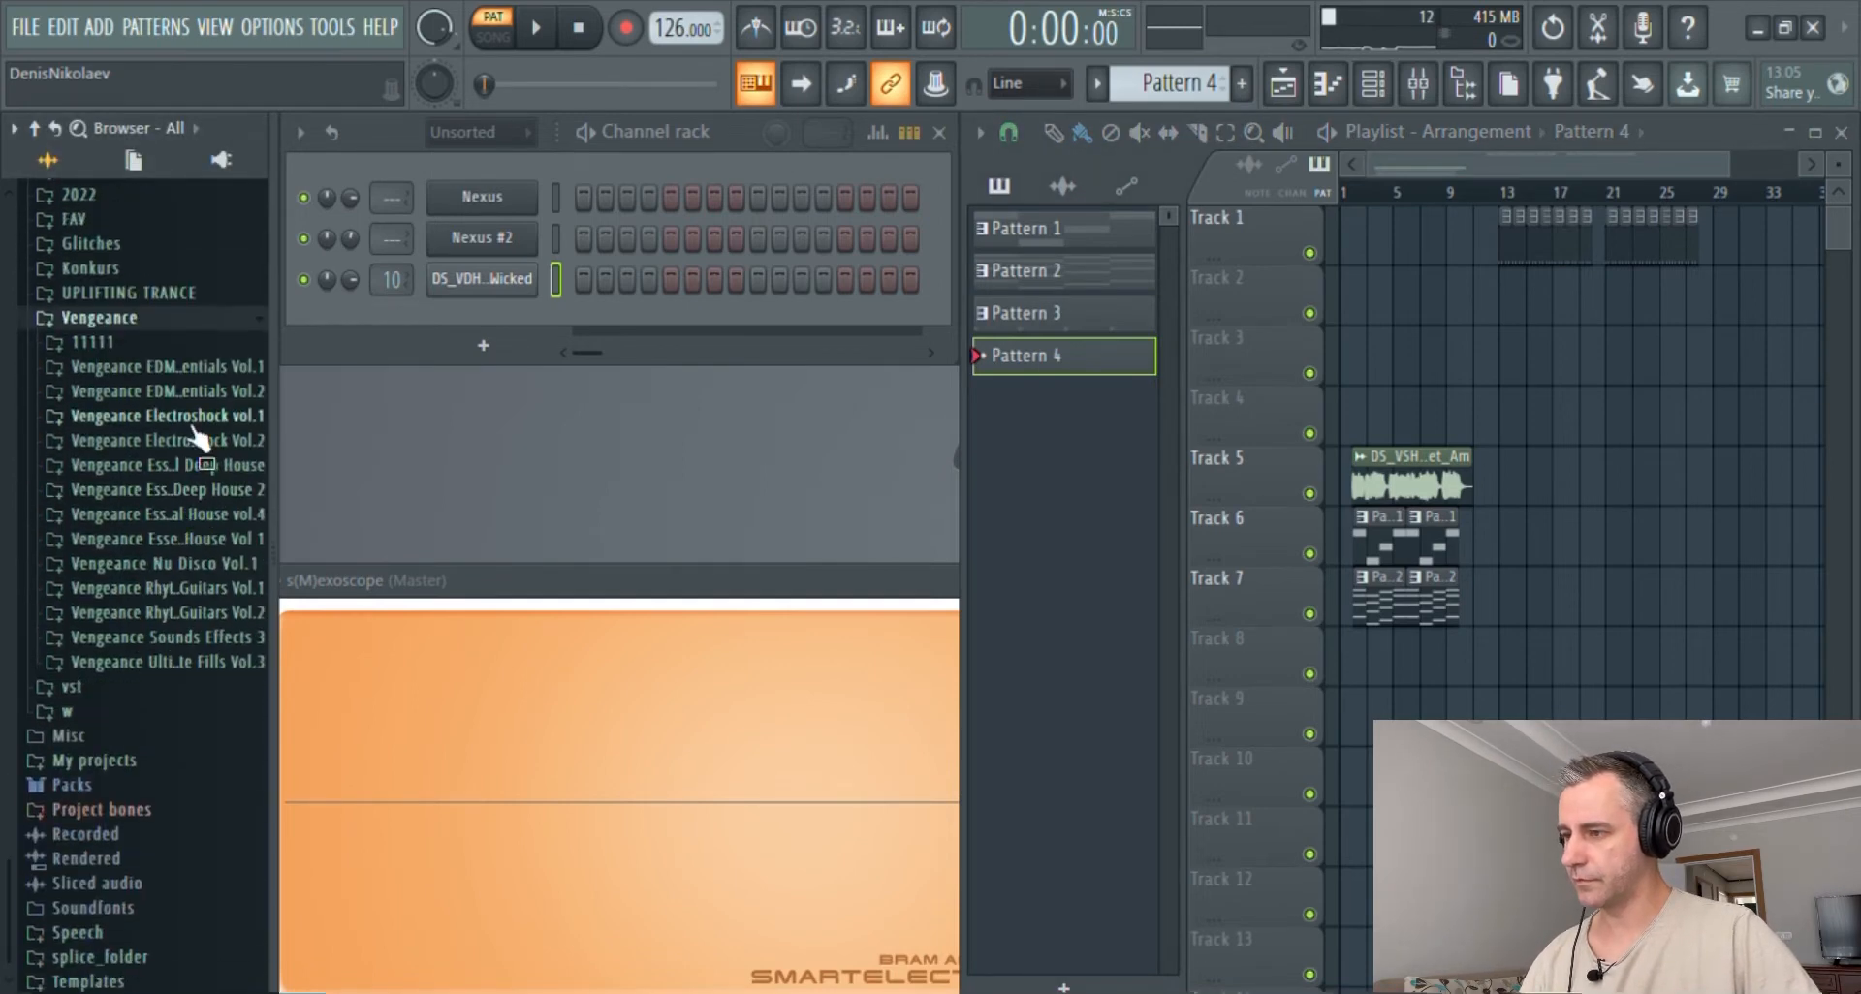
click(185, 397)
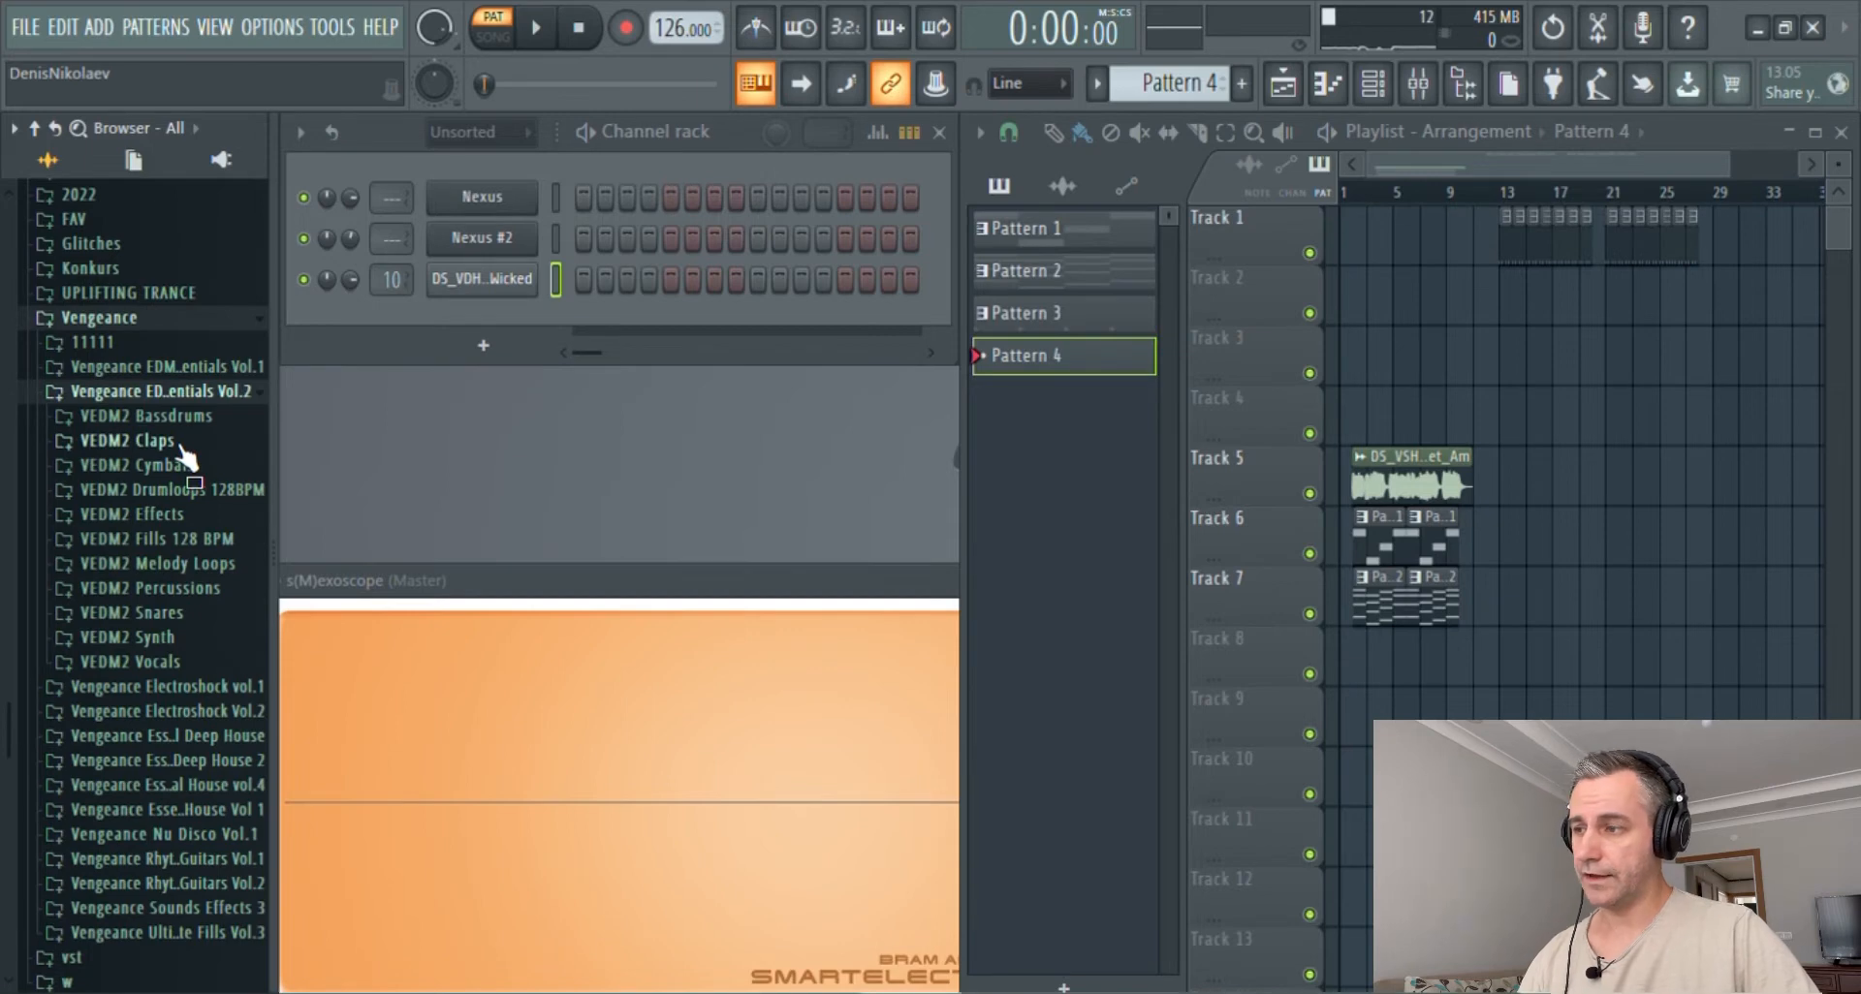
click(184, 441)
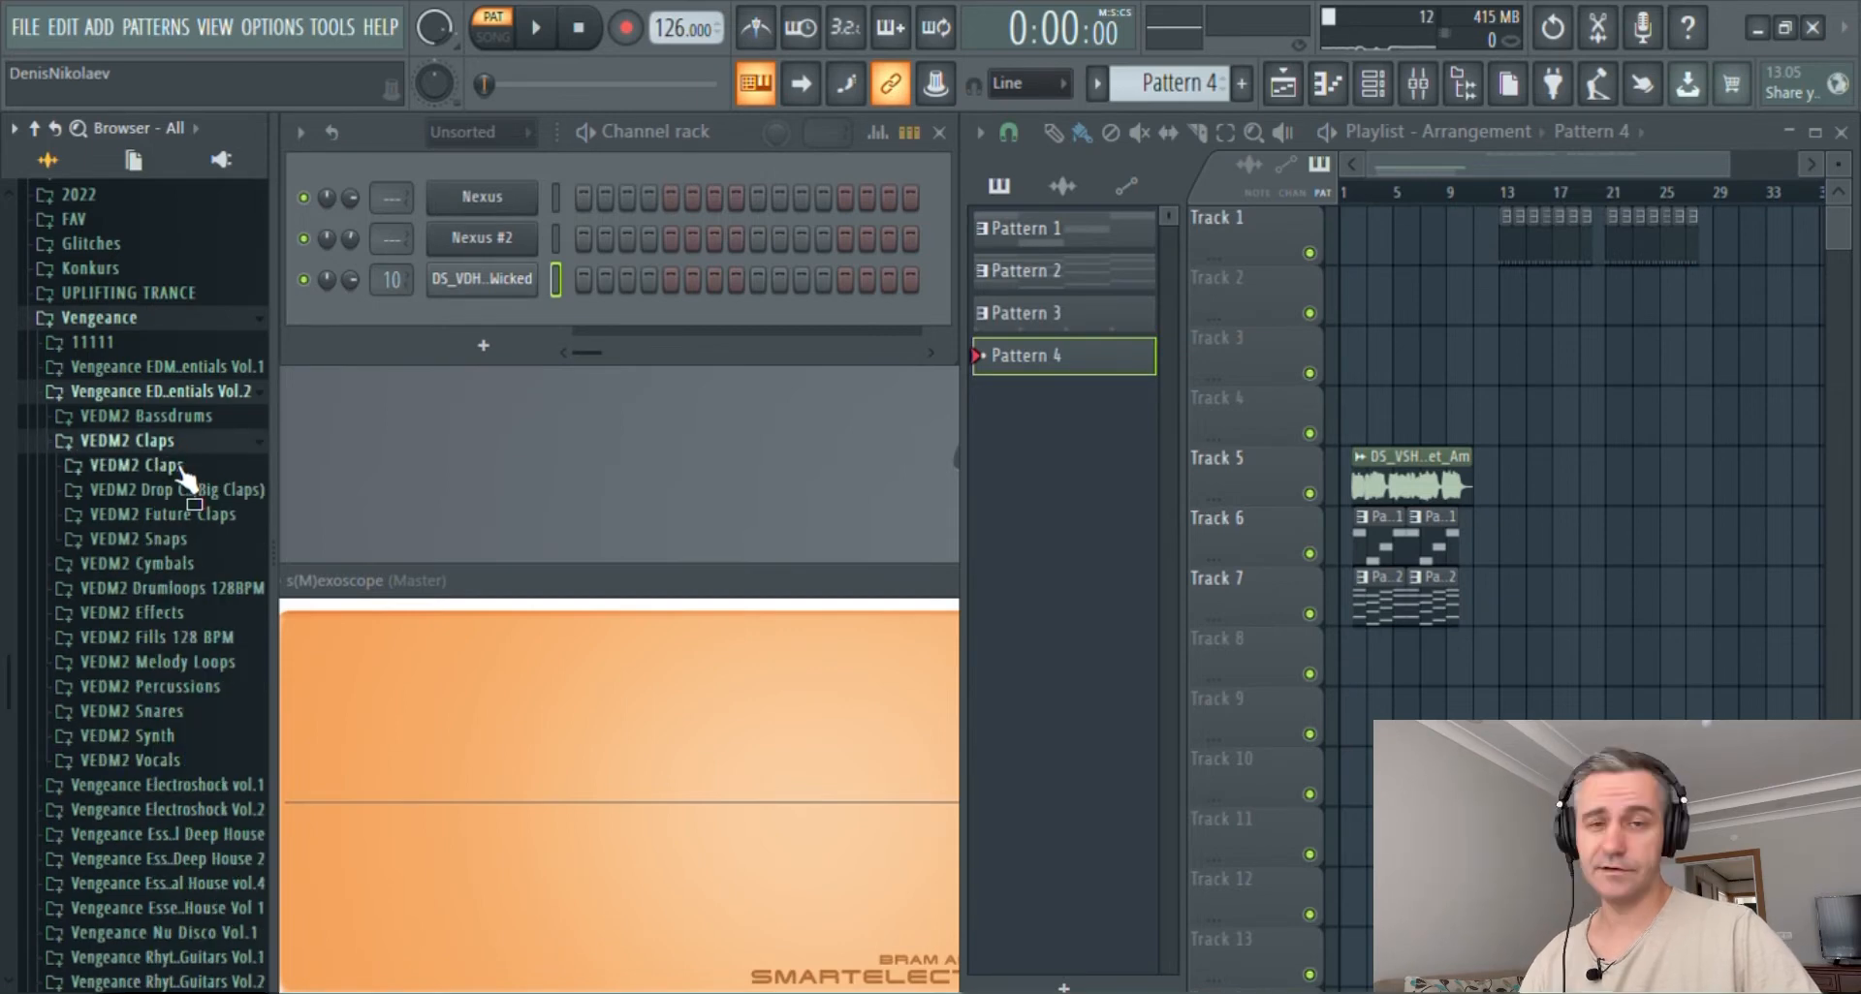
- Add VEDM2 Clap 014 as a new channel in Pattern 4 with hits on steps 5 and 13, and preview the pattern
click(180, 468)
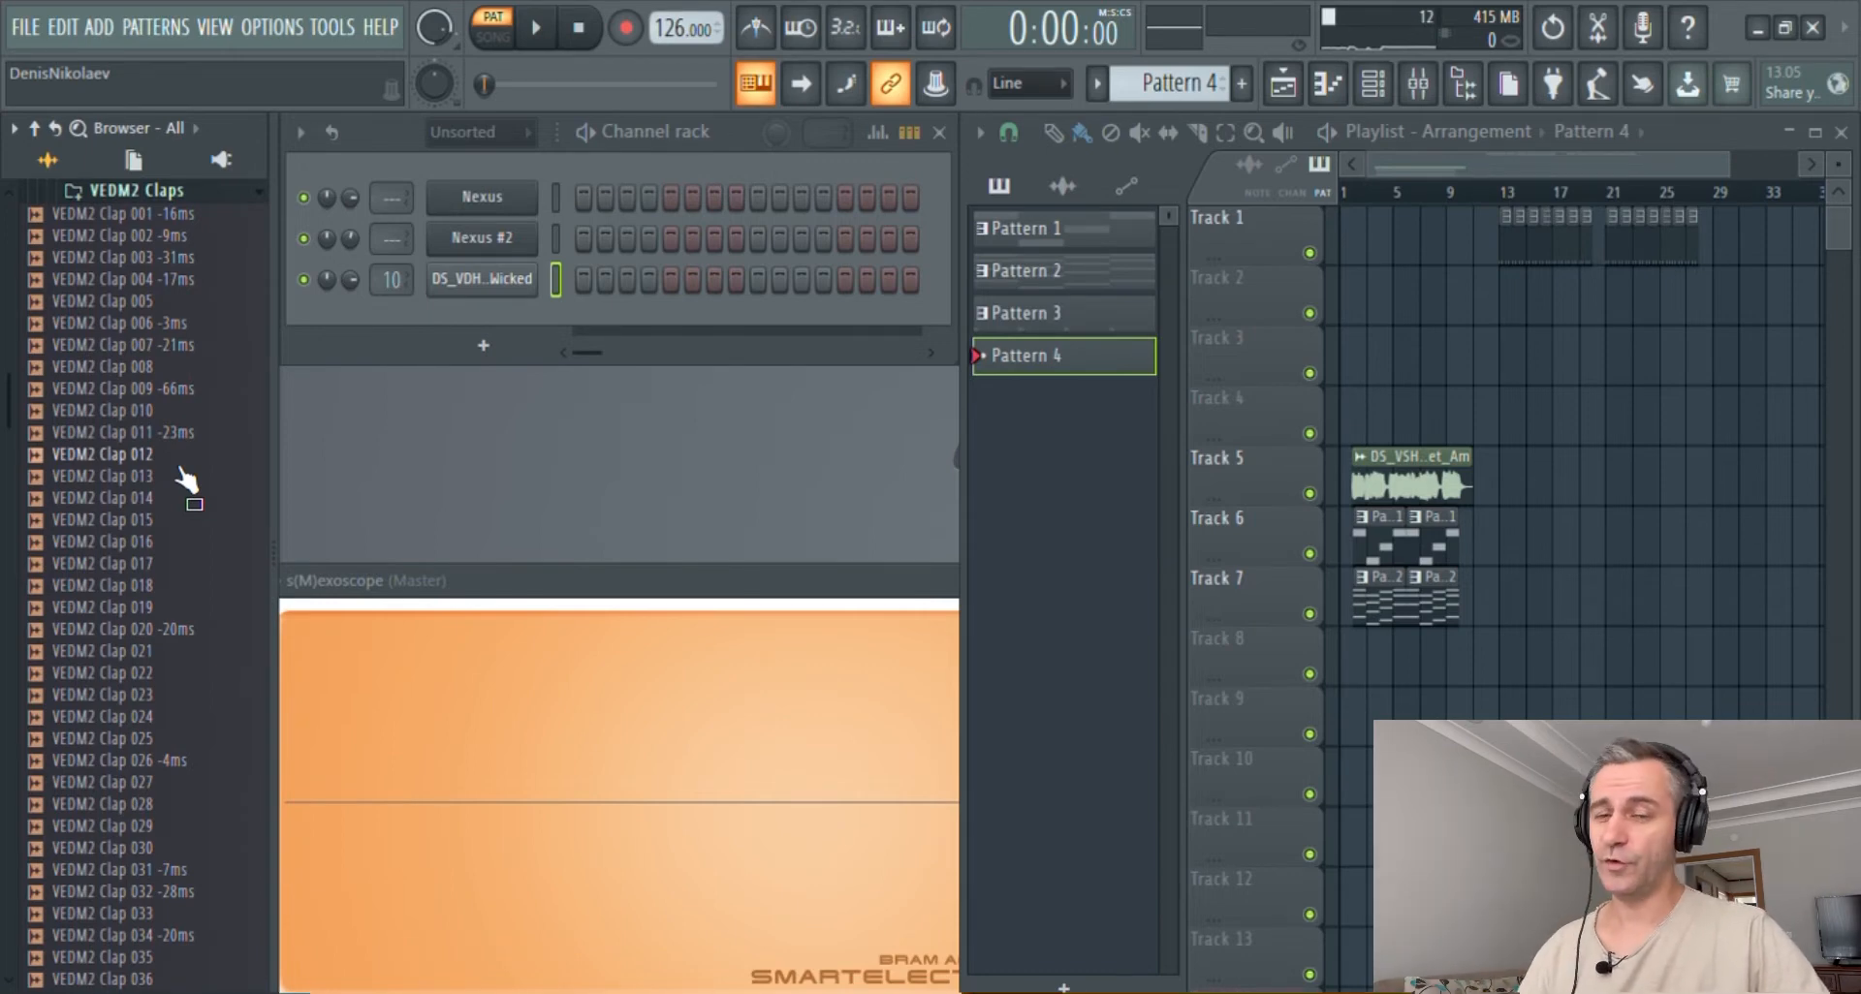
click(146, 479)
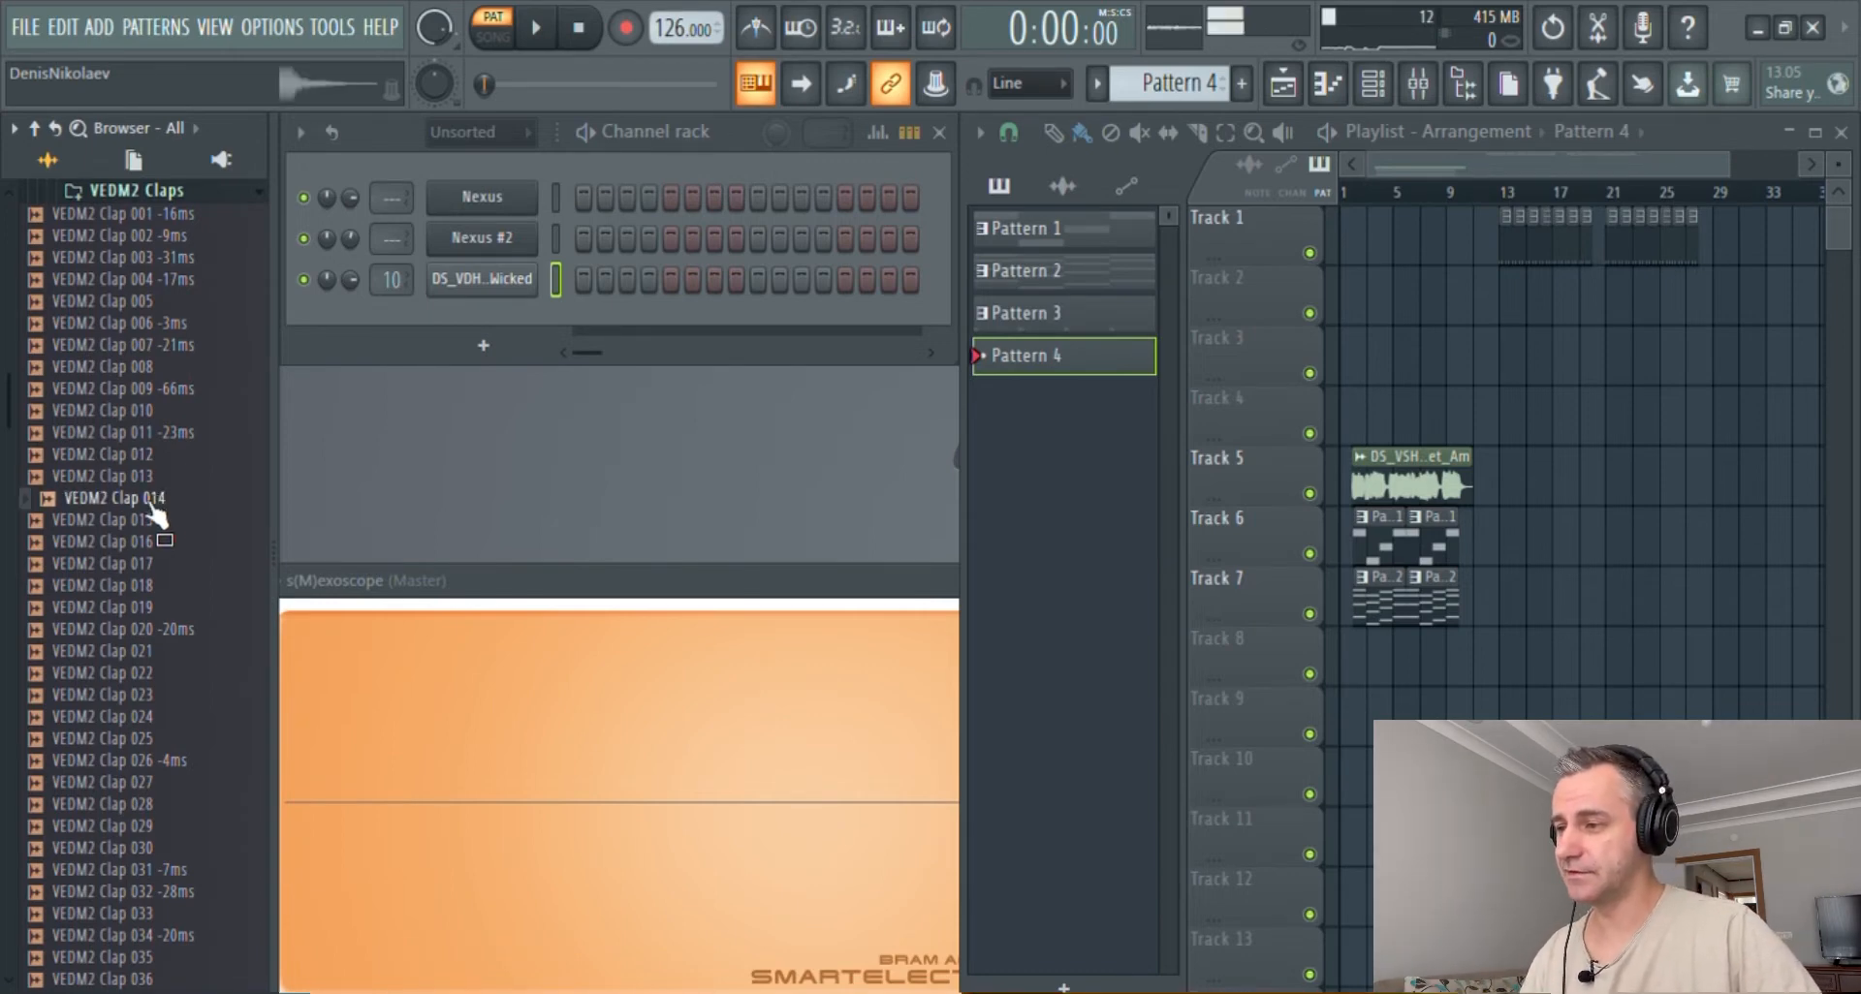
drag(136, 494, 554, 325)
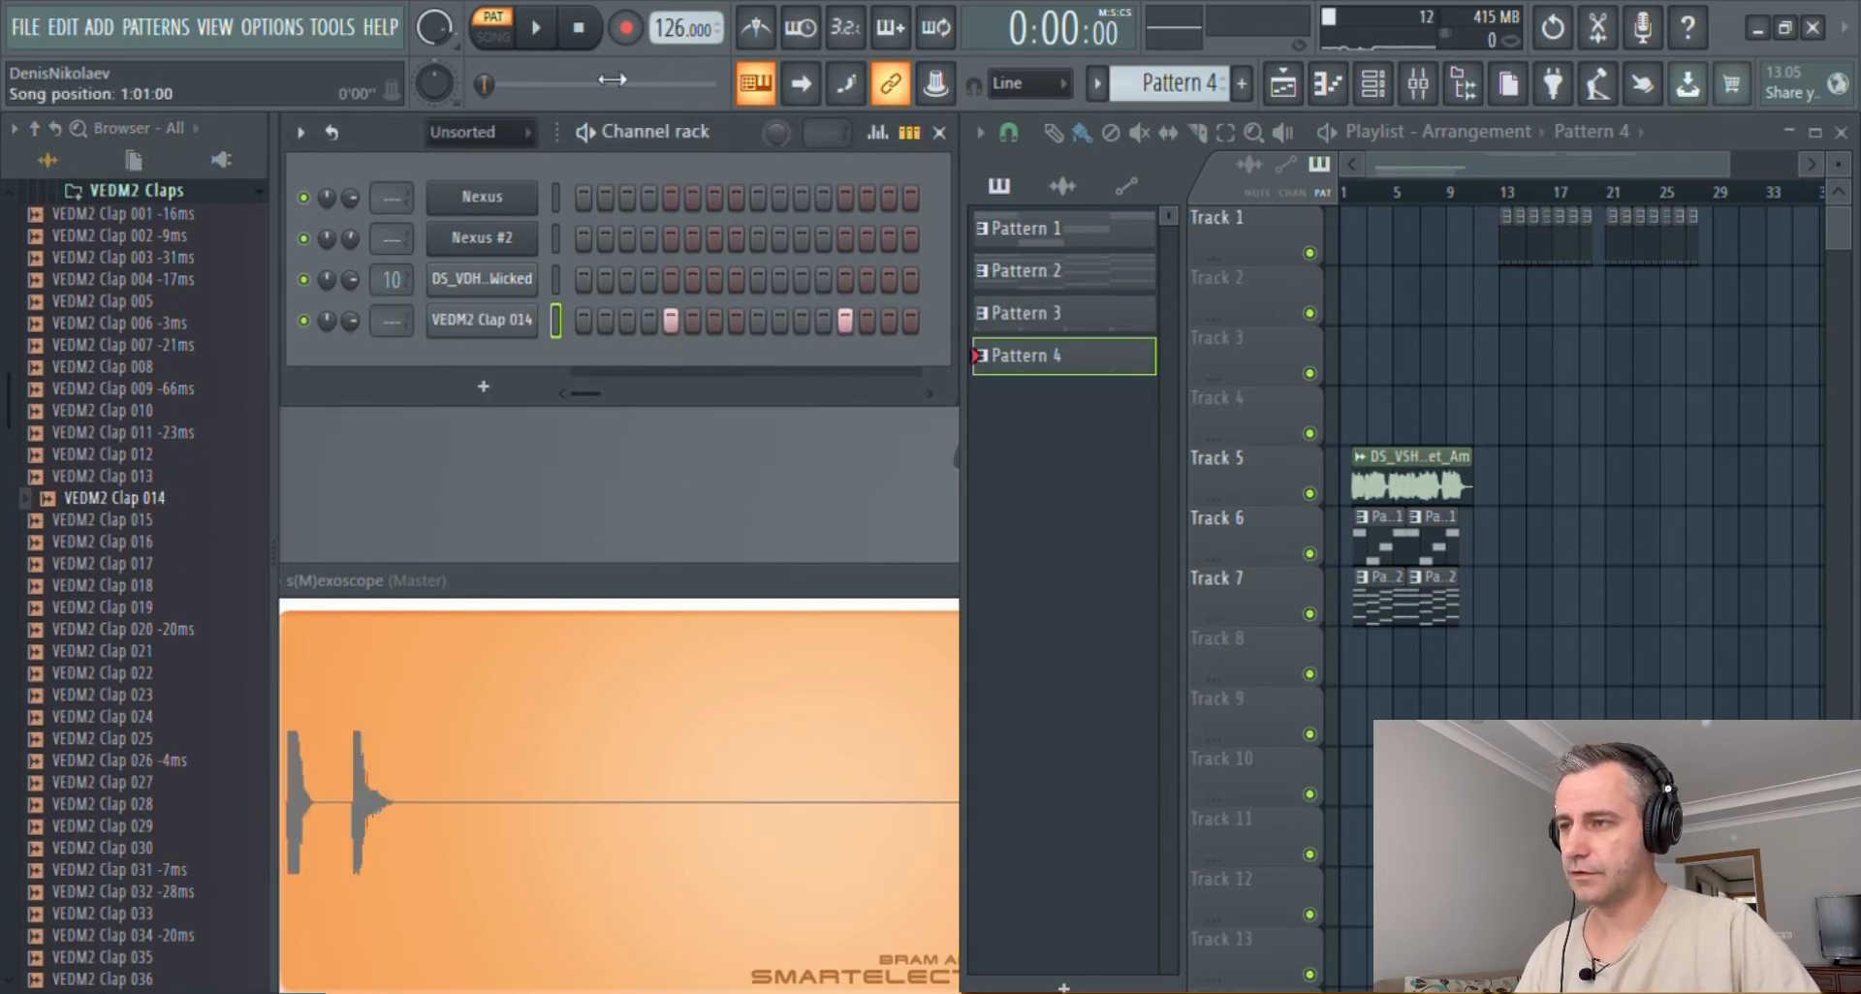
key(space)
key(space)
- Audition VEDM2 claps 015 to 019 and replace the clap channel's sample with VEDM2 Clap 019
click(140, 527)
click(140, 547)
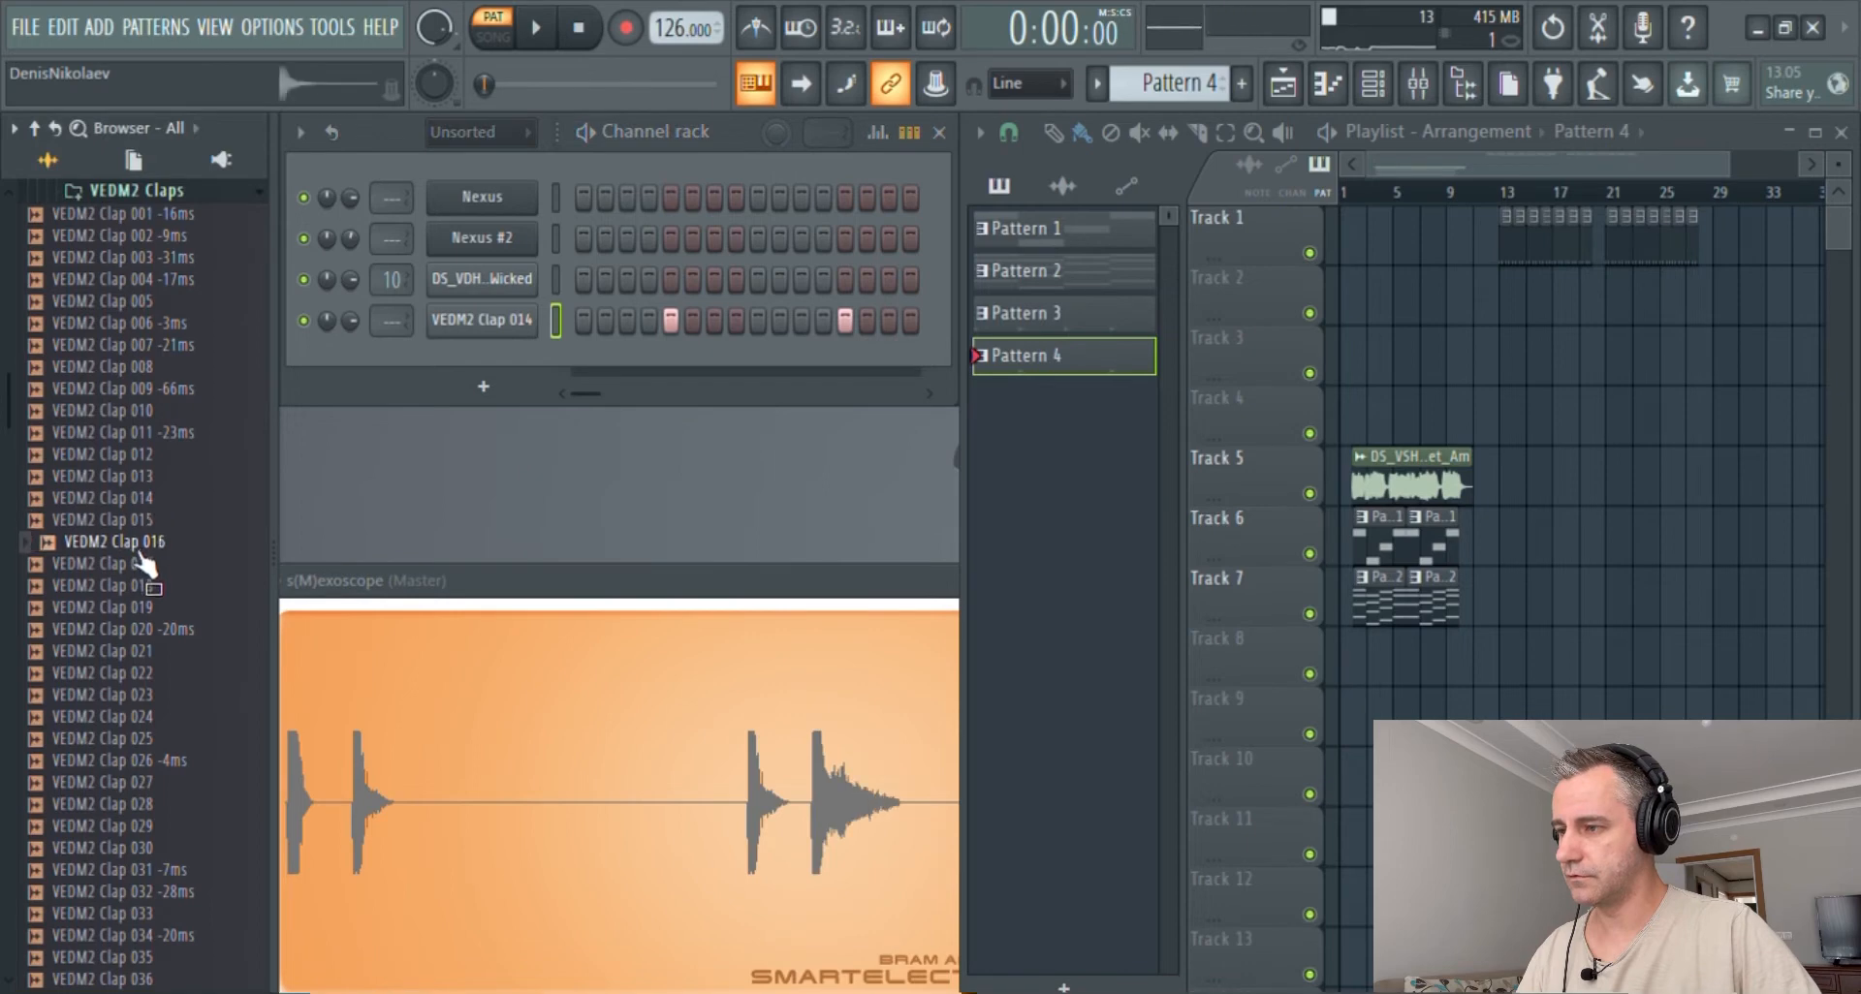
click(142, 564)
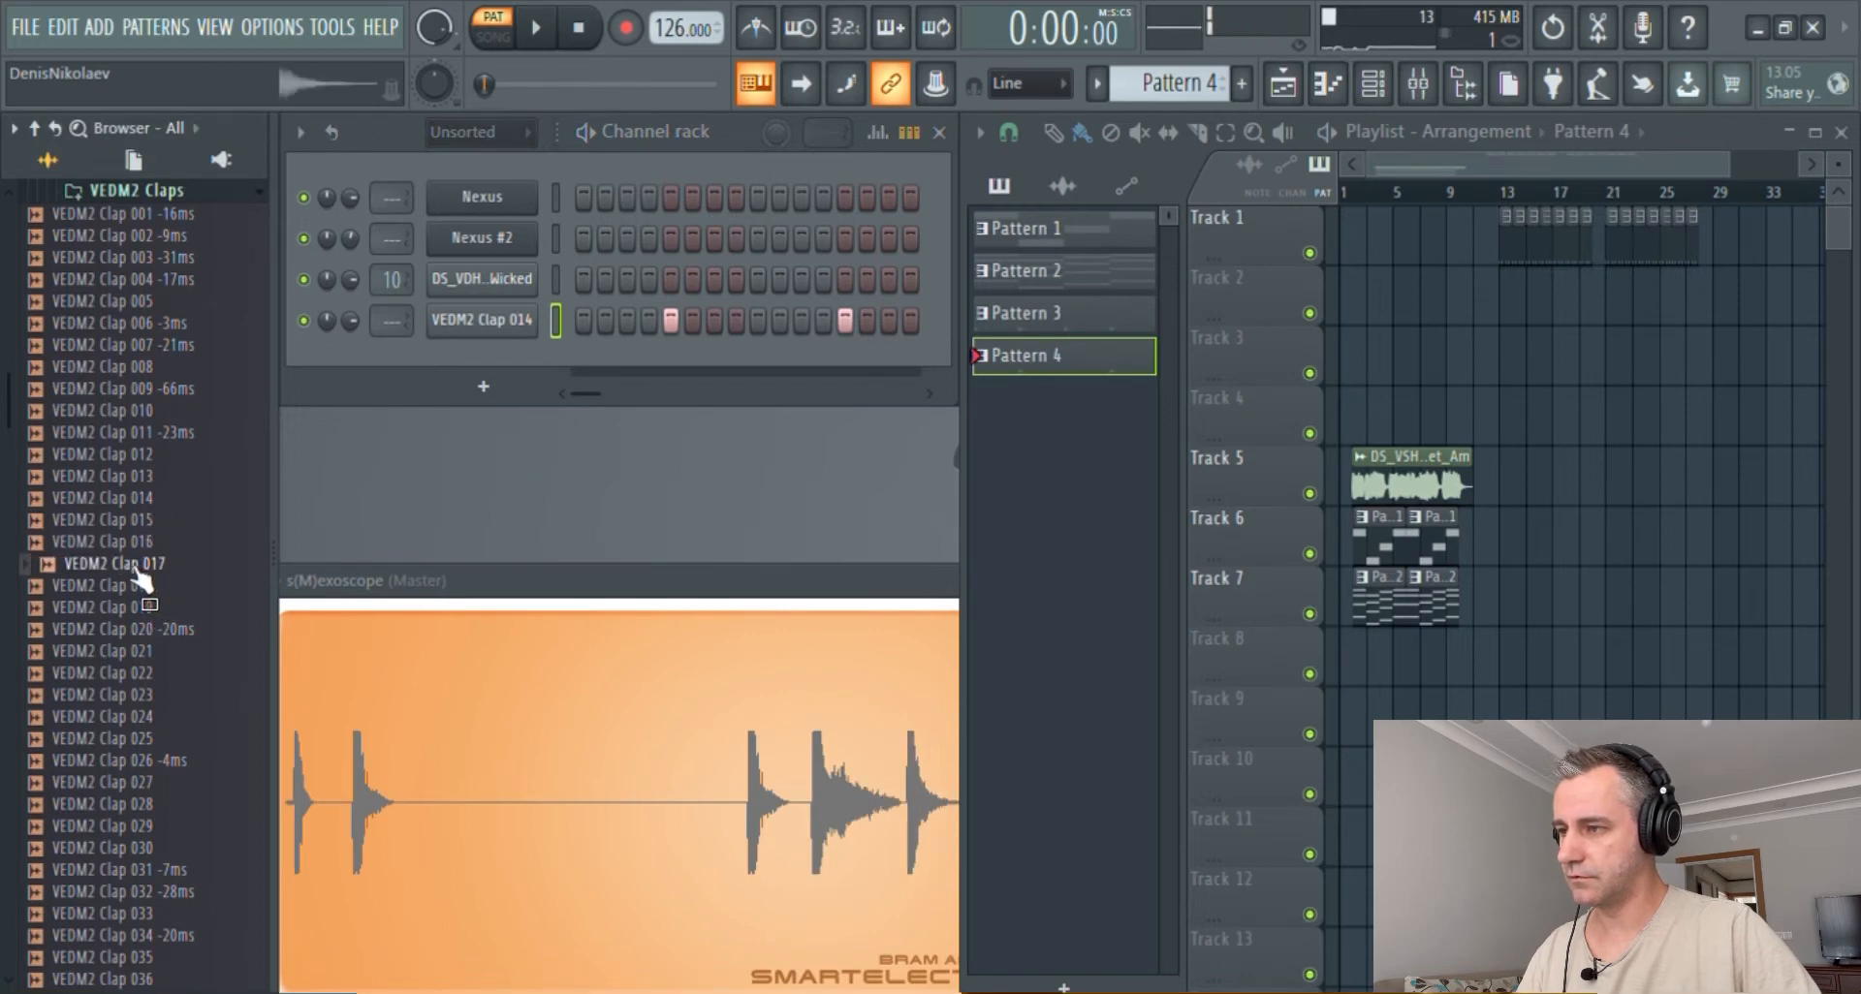
click(141, 586)
click(142, 607)
scroll(145, 611, down, 4)
drag(146, 347, 489, 318)
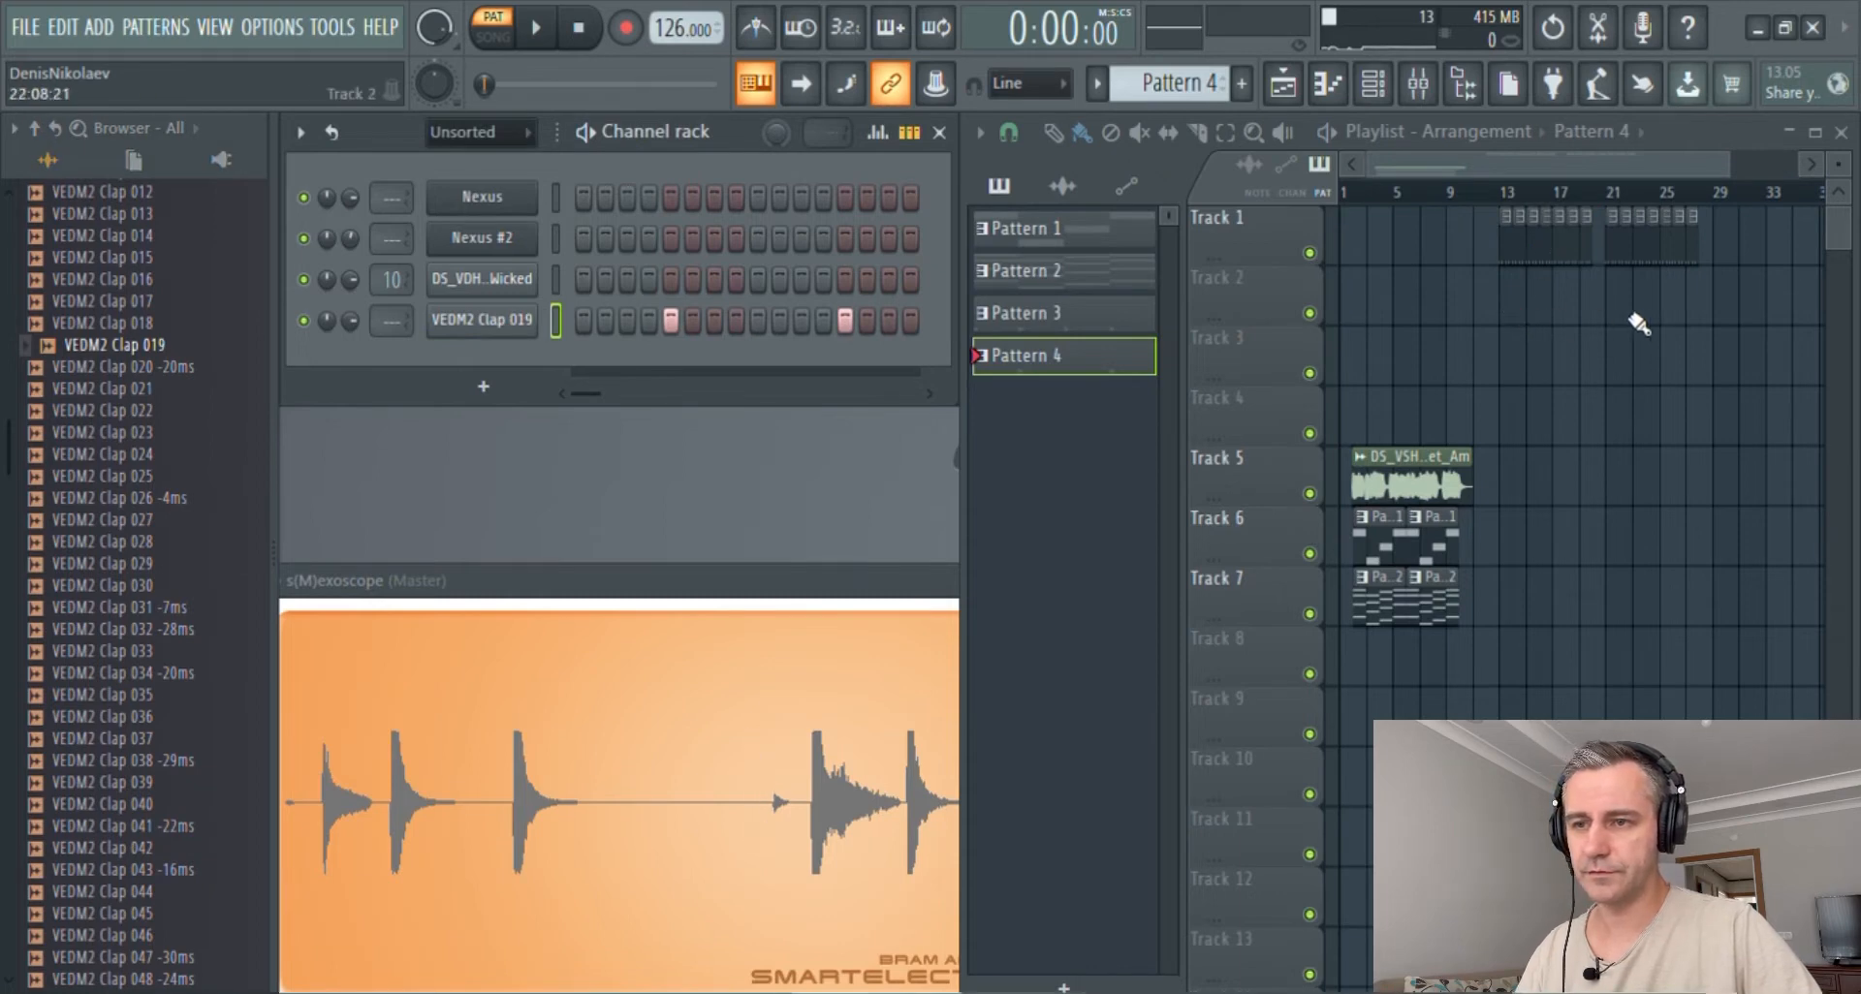
- Paint one-bar Pattern 4 clips on Track 2 across bars 17 to 28
scroll(1638, 324, up, 3)
drag(1528, 276, 1737, 328)
scroll(1551, 407, up, 4)
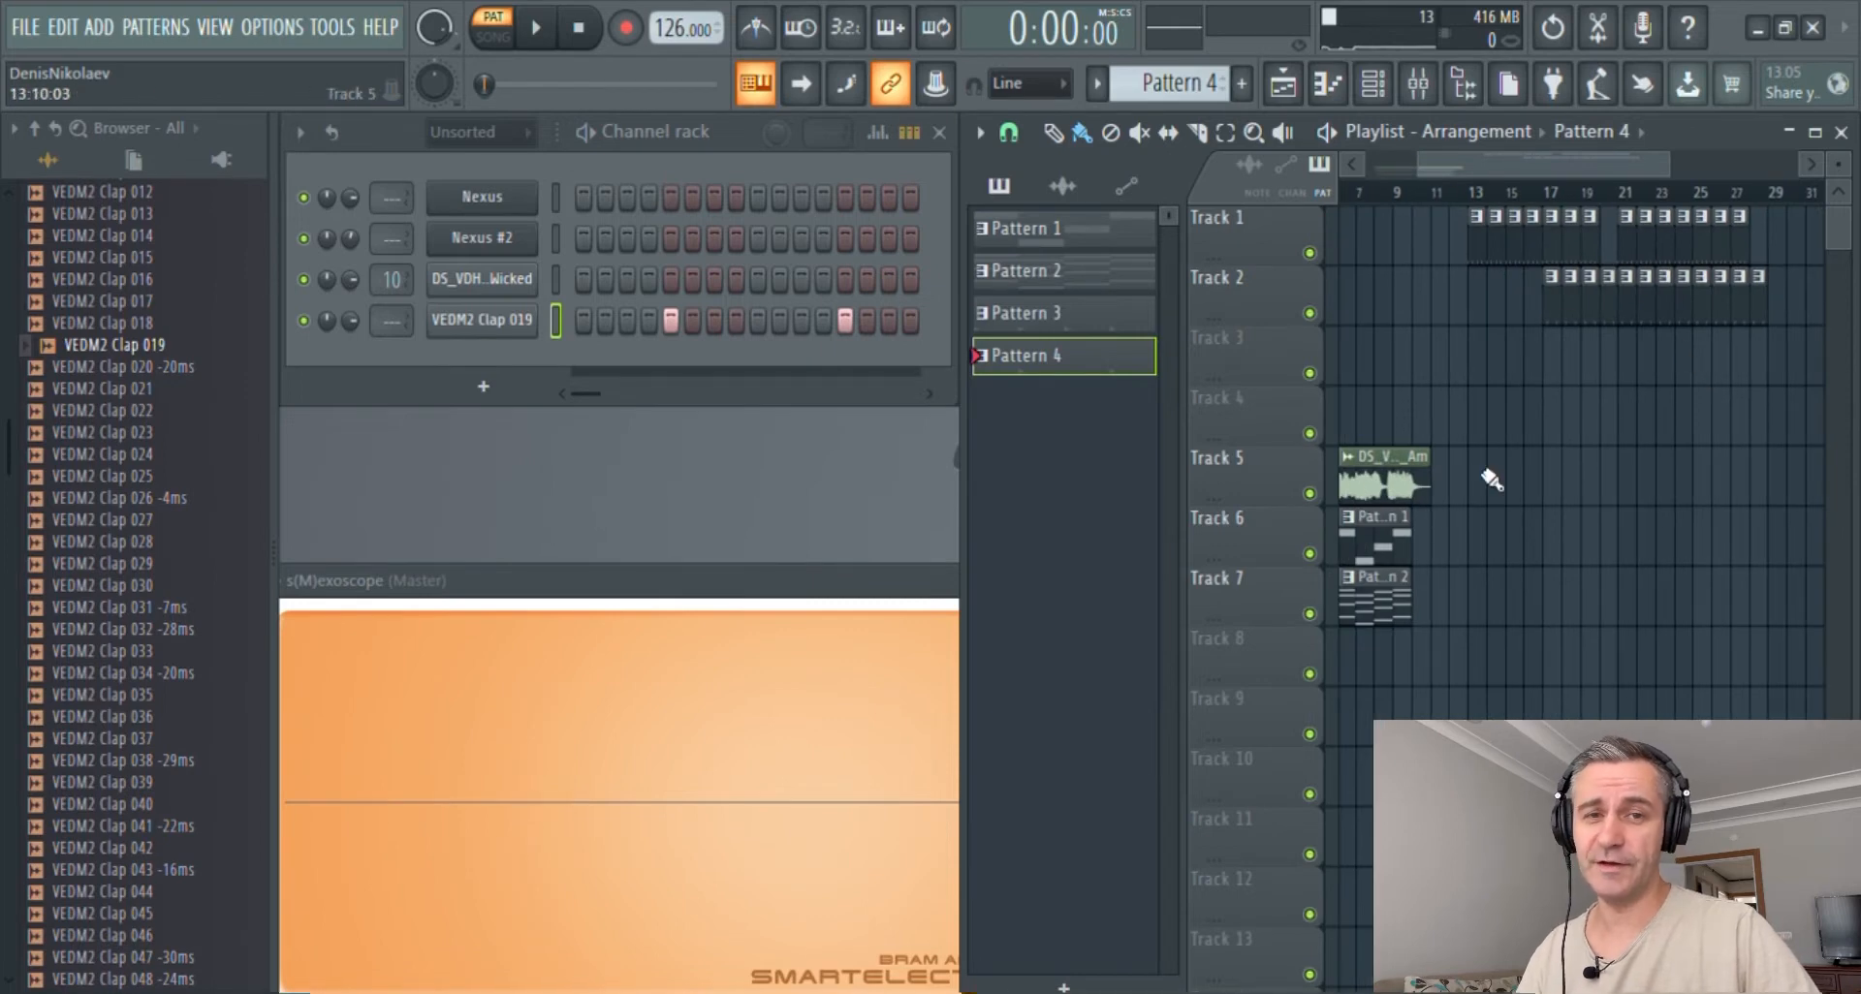
scroll(1453, 427, down, 2)
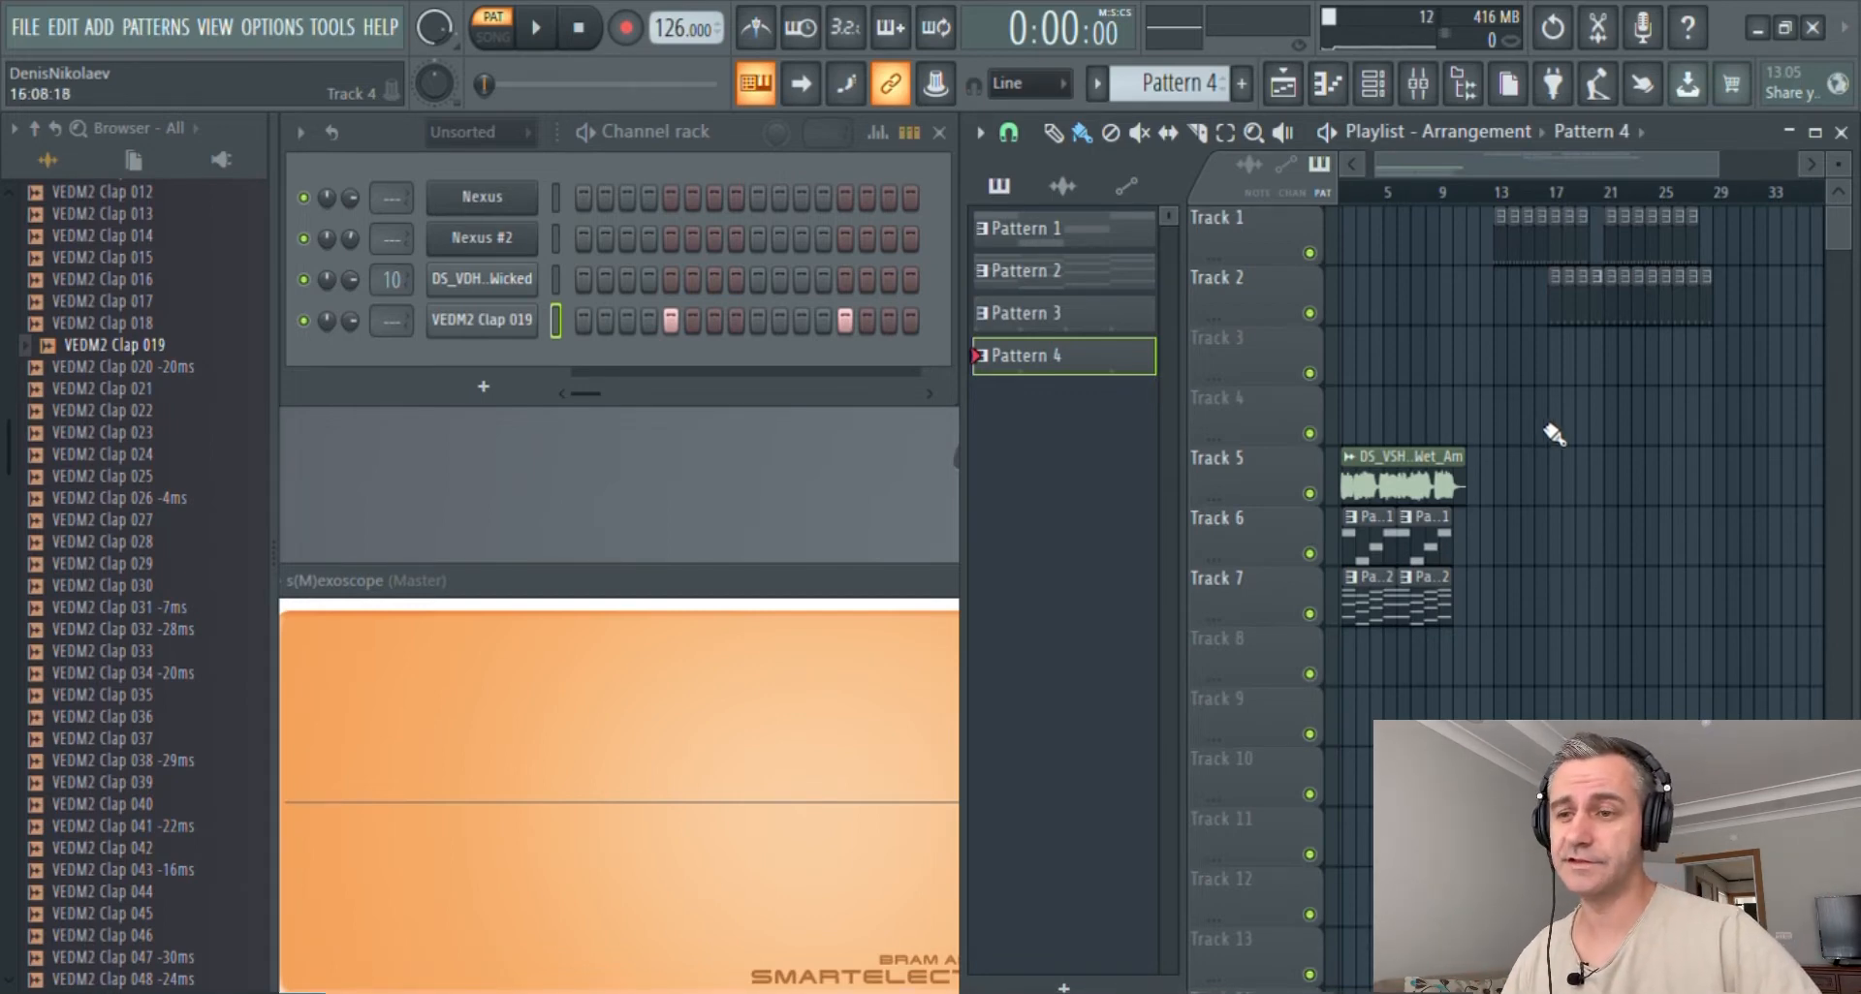
scroll(1551, 194, up, 3)
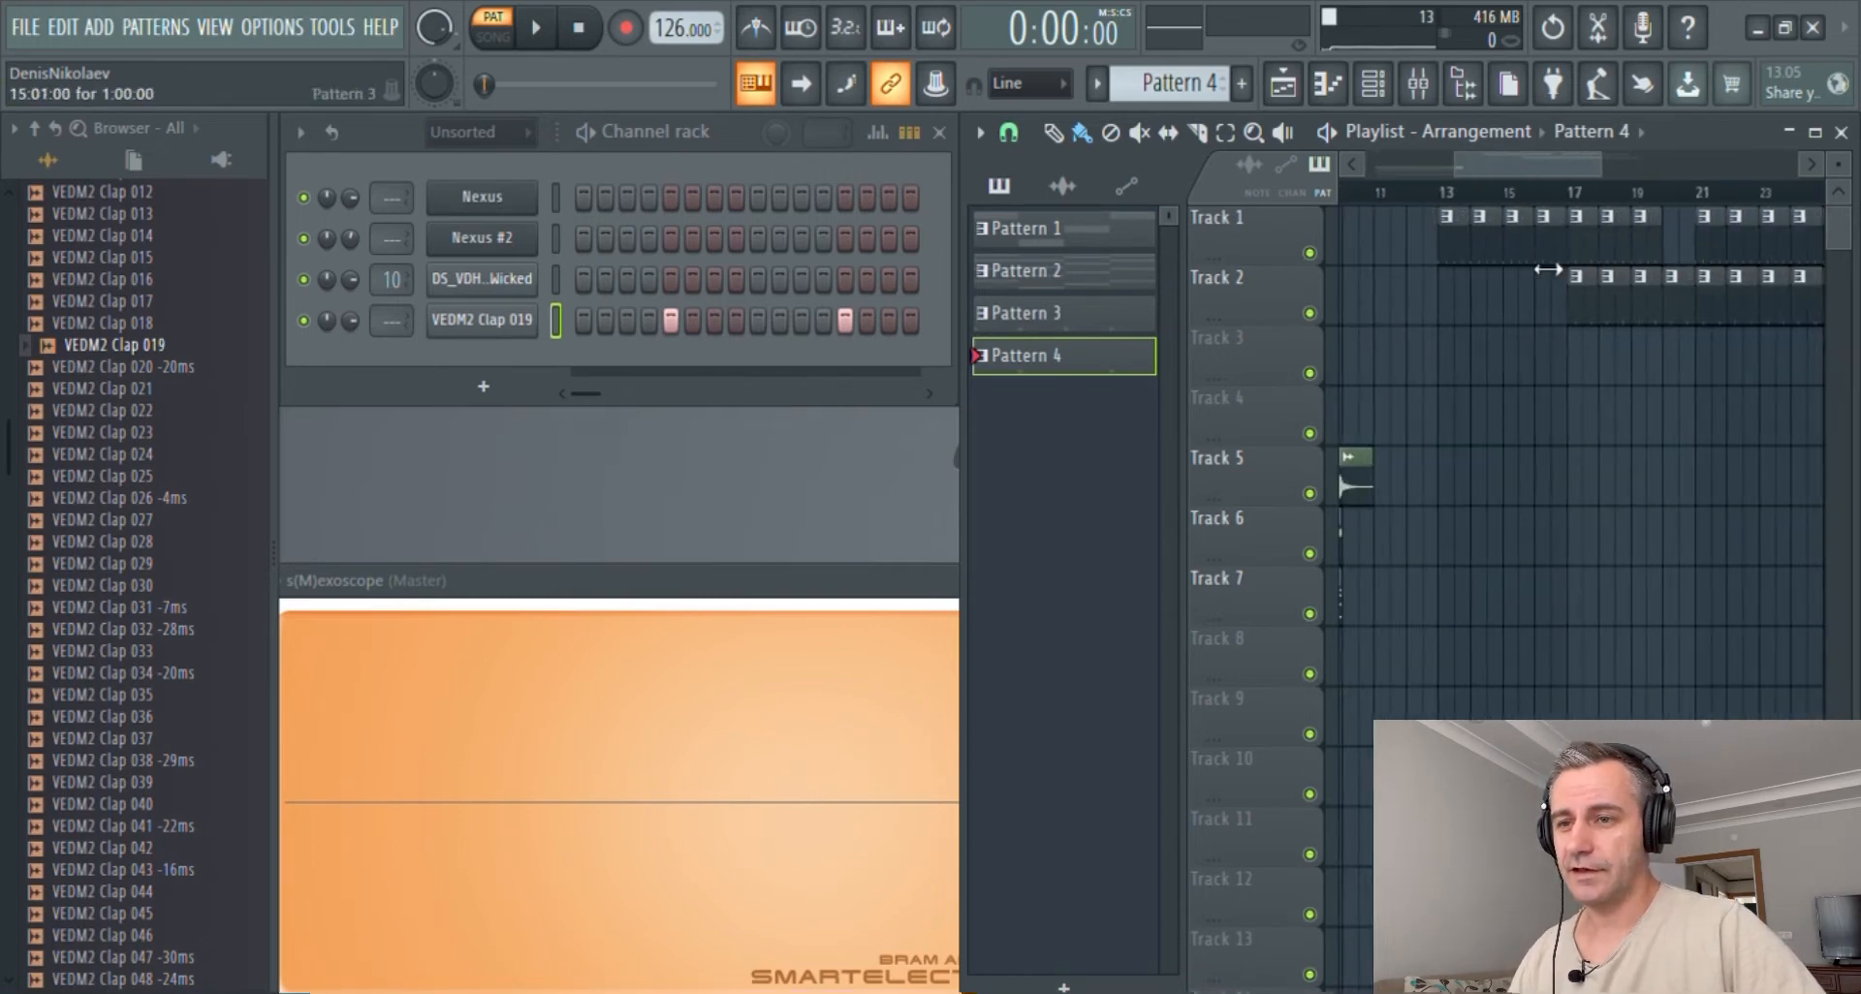
- Play the arrangement from bar 17, lower the VEDM2 Clap 019 channel volume to about 71%, and stop playback
click(1570, 194)
key(space)
scroll(1574, 204, down, 3)
drag(350, 320, 349, 333)
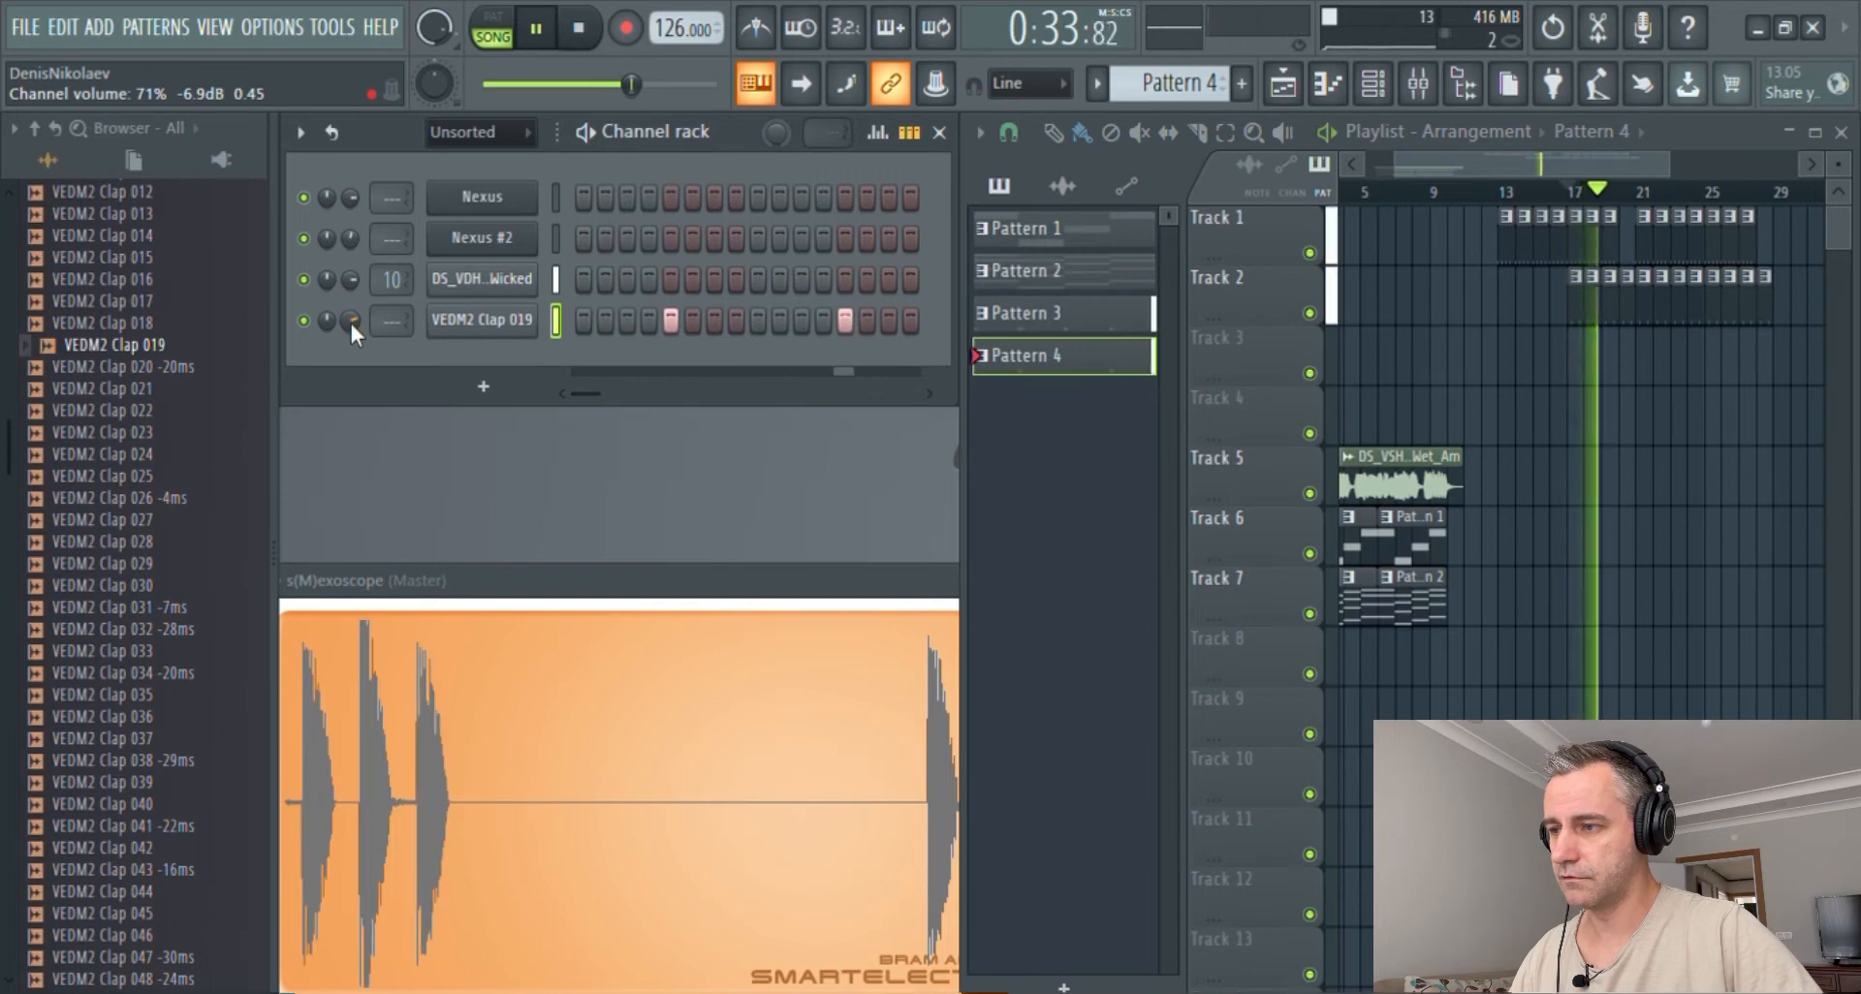
key(space)
- Open the settings of the vocal loop clip on Track 5 and route it to mixer Insert 5
scroll(1512, 429, down, 2)
scroll(1386, 426, up, 4)
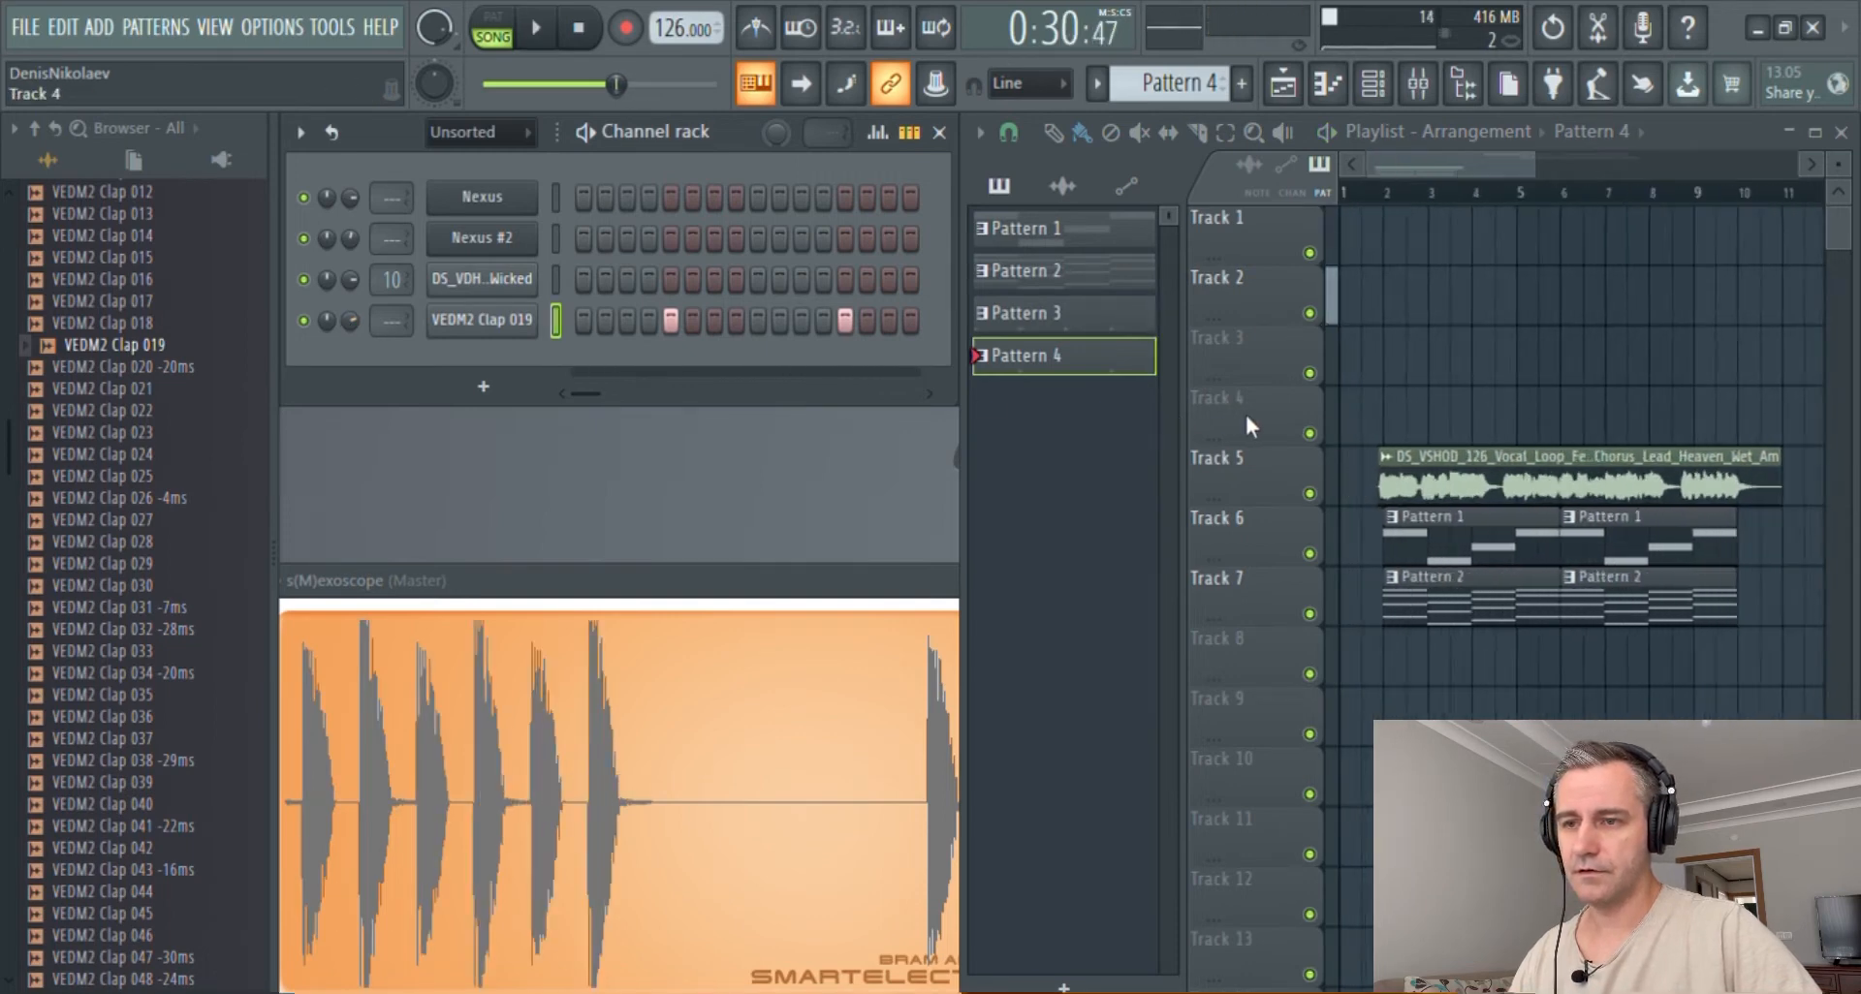
scroll(1522, 386, down, 2)
scroll(1358, 428, up, 3)
scroll(1574, 419, down, 3)
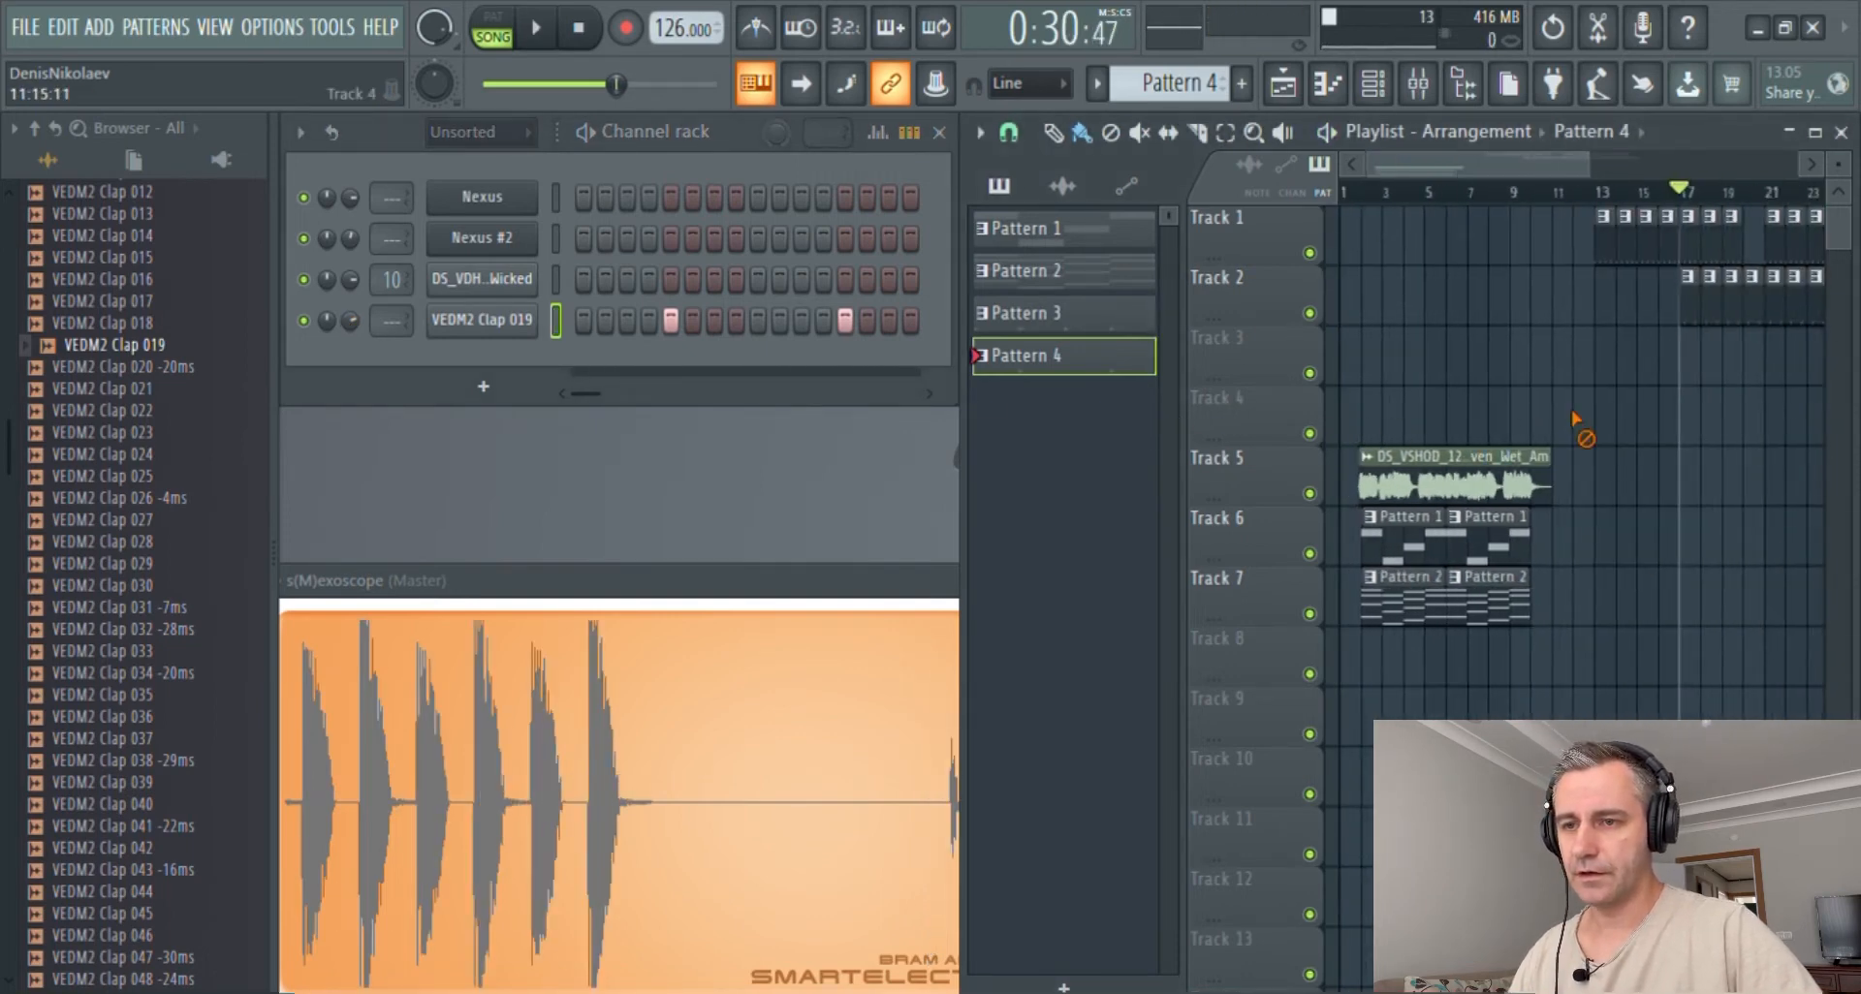
double_click(1454, 483)
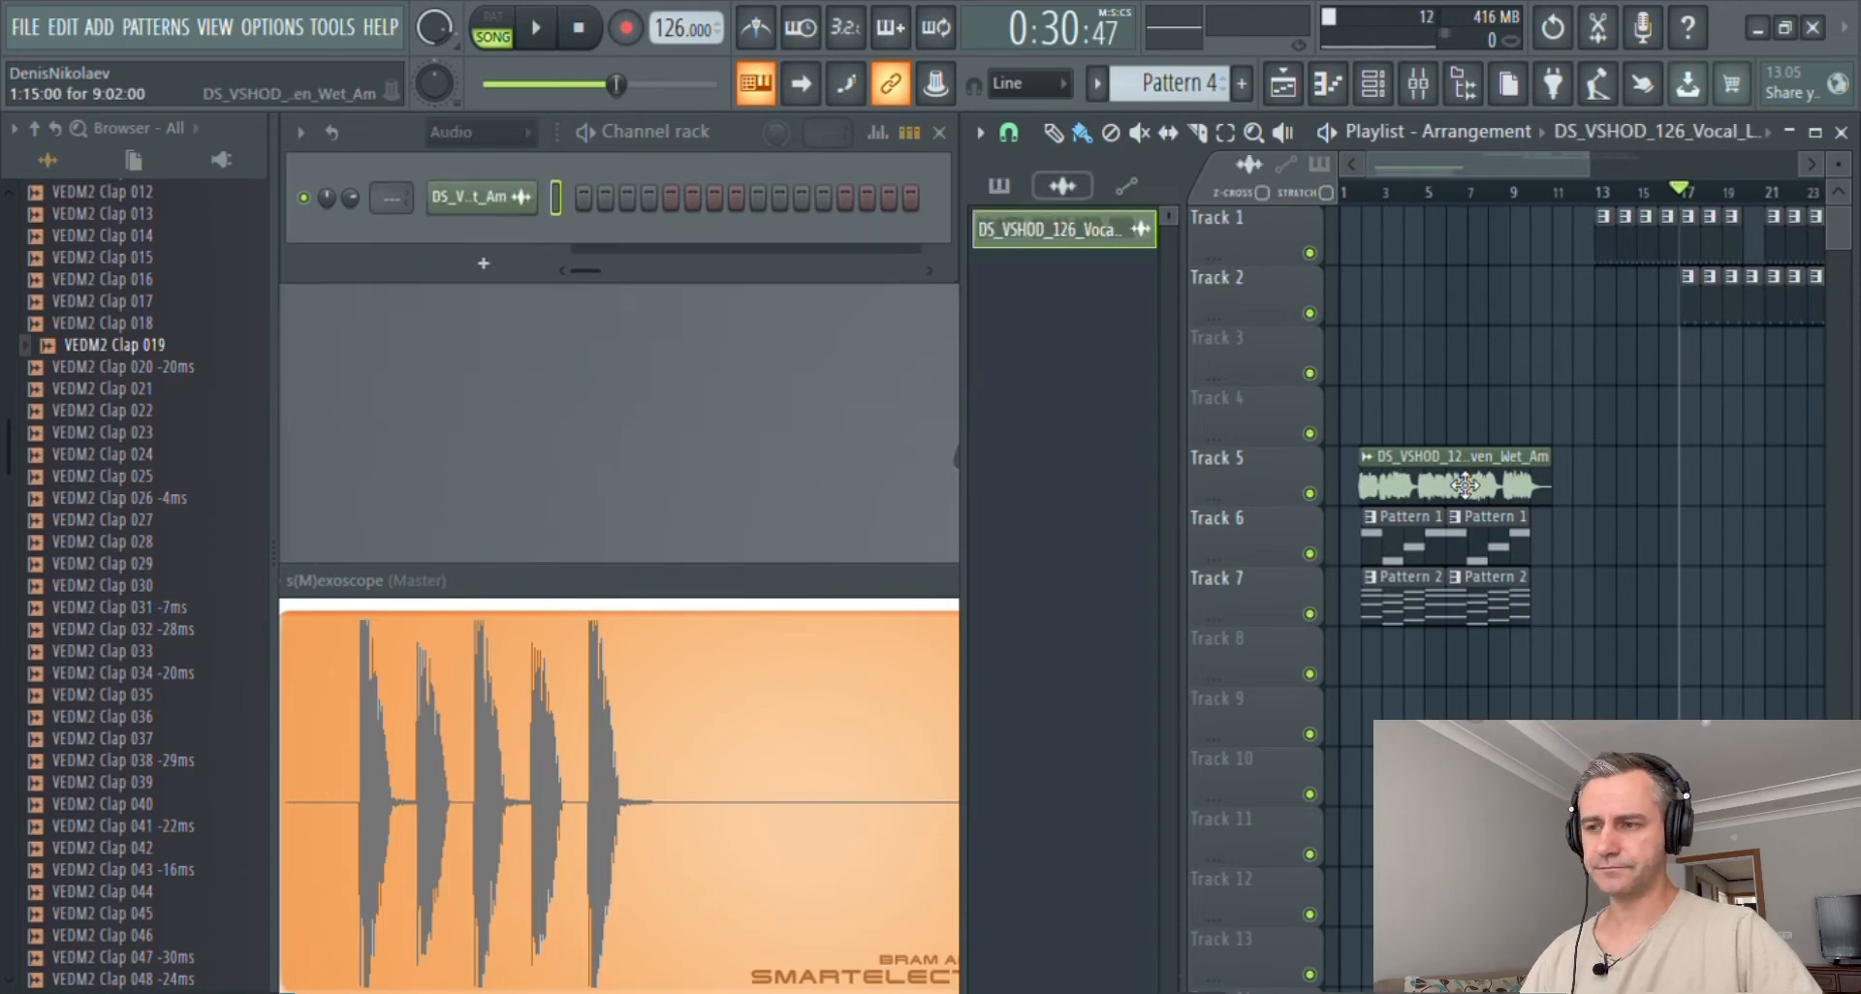
drag(866, 445, 798, 189)
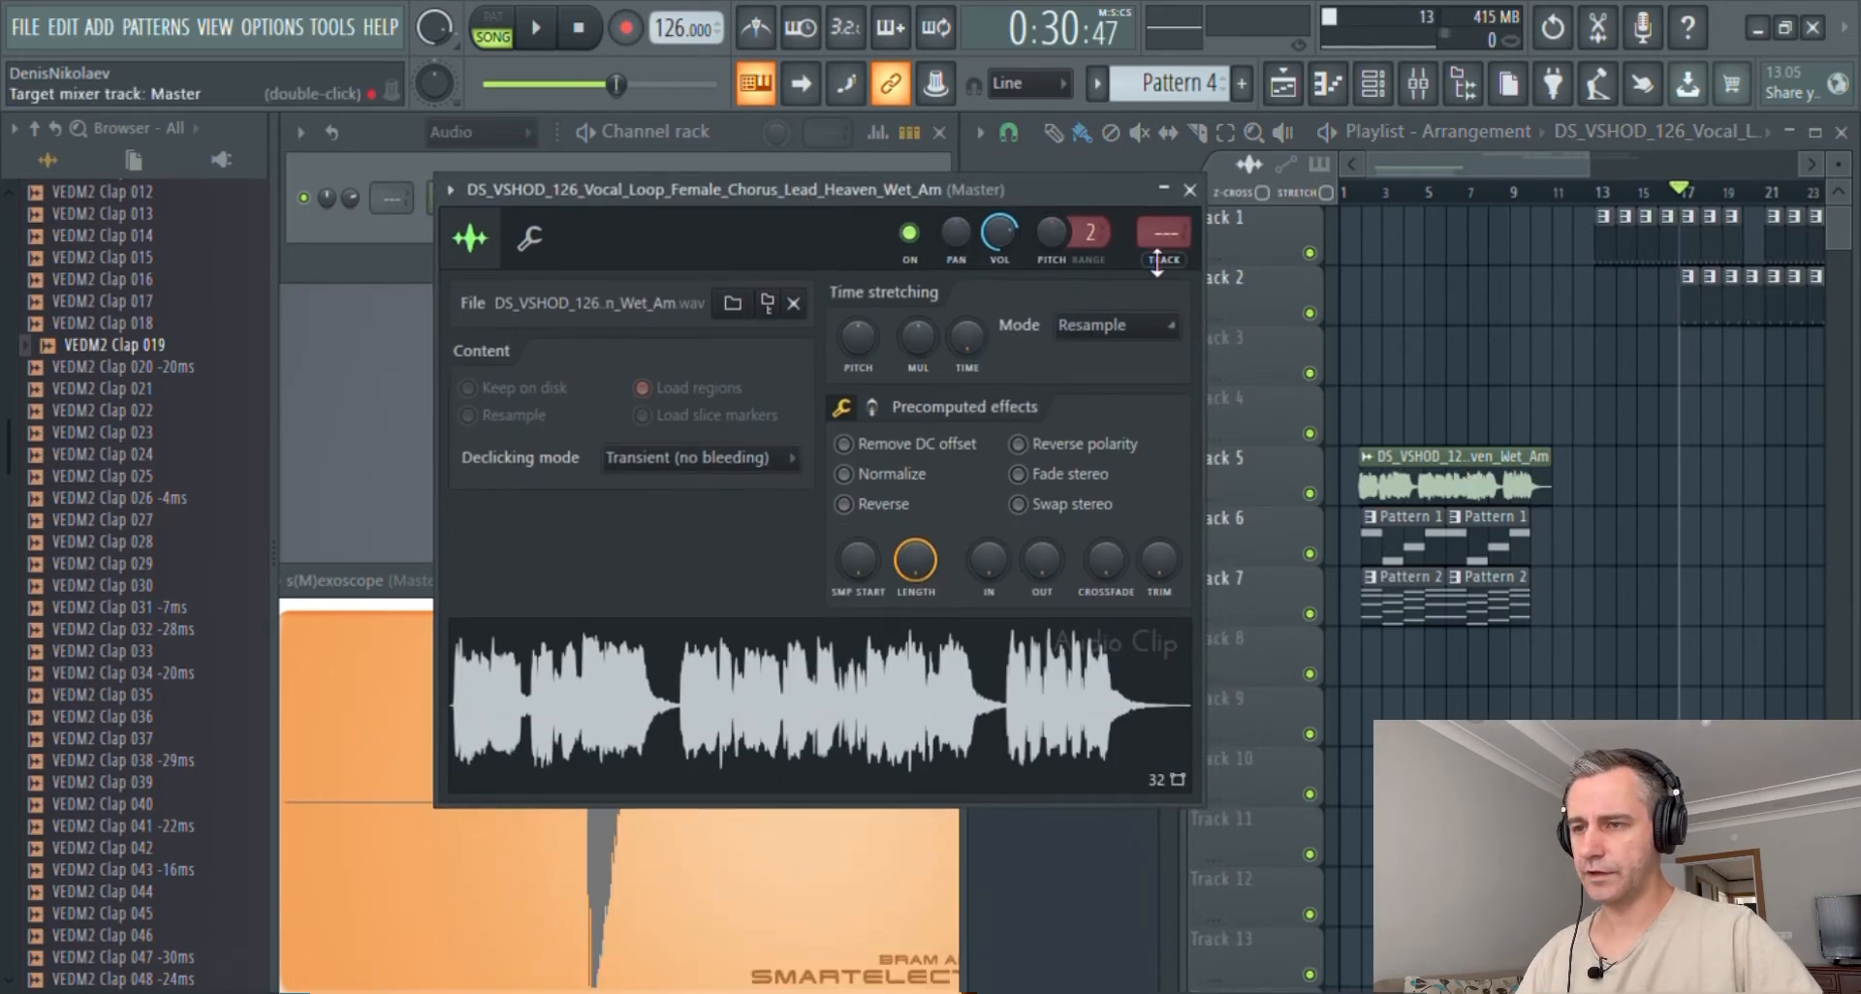
drag(1075, 191, 1035, 240)
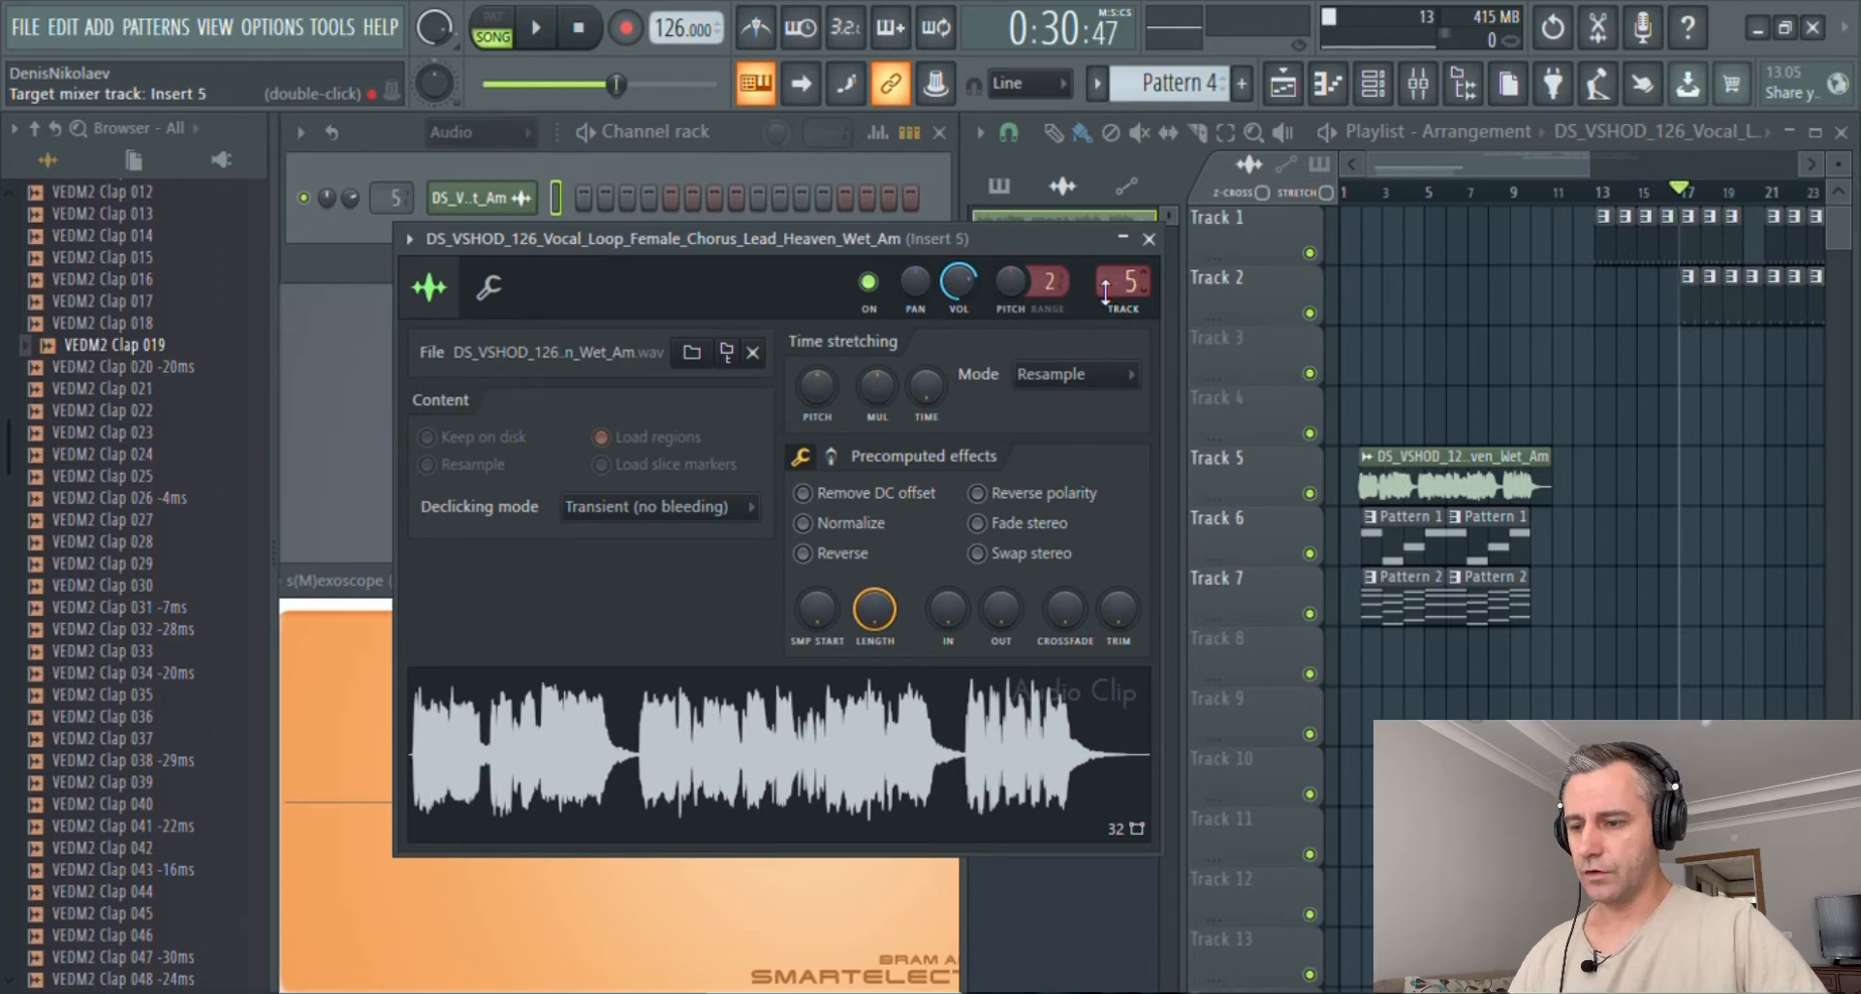
- Load FabFilter Pro-Q 2 in slot 1 of Insert 5, apply the CUT preset and close the plugin
double_click(1138, 309)
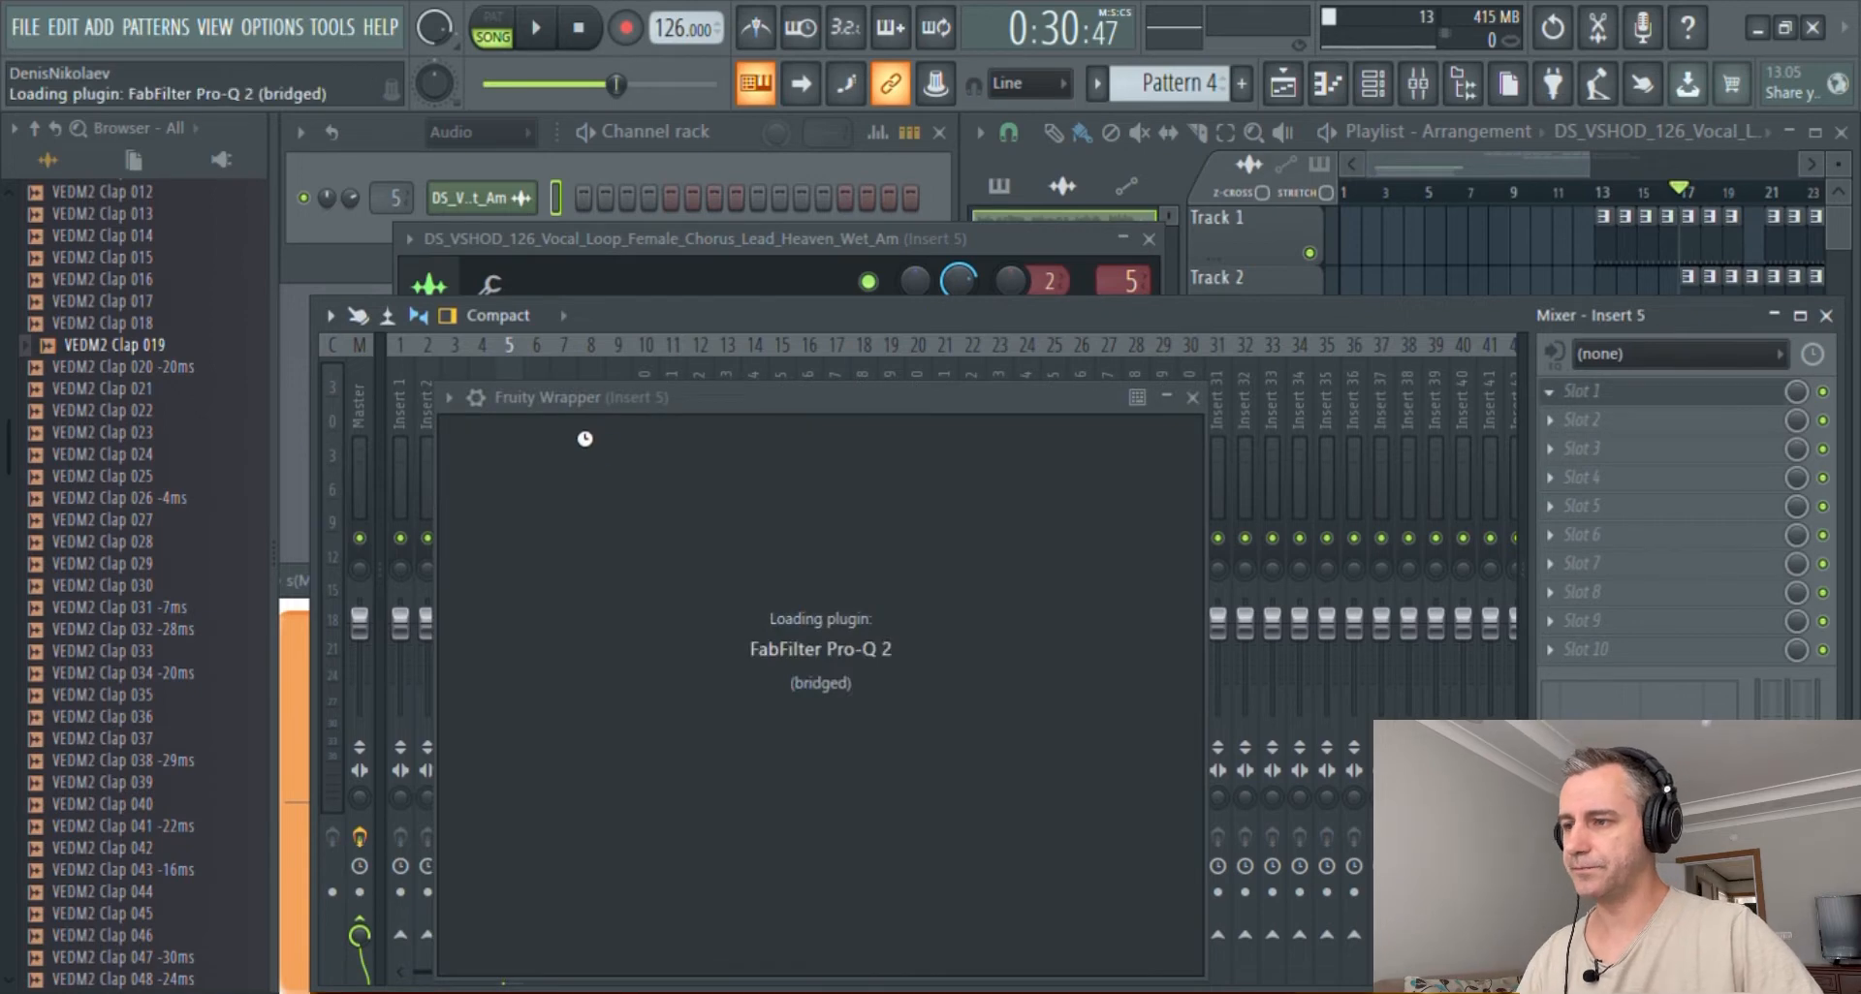
drag(613, 398, 537, 246)
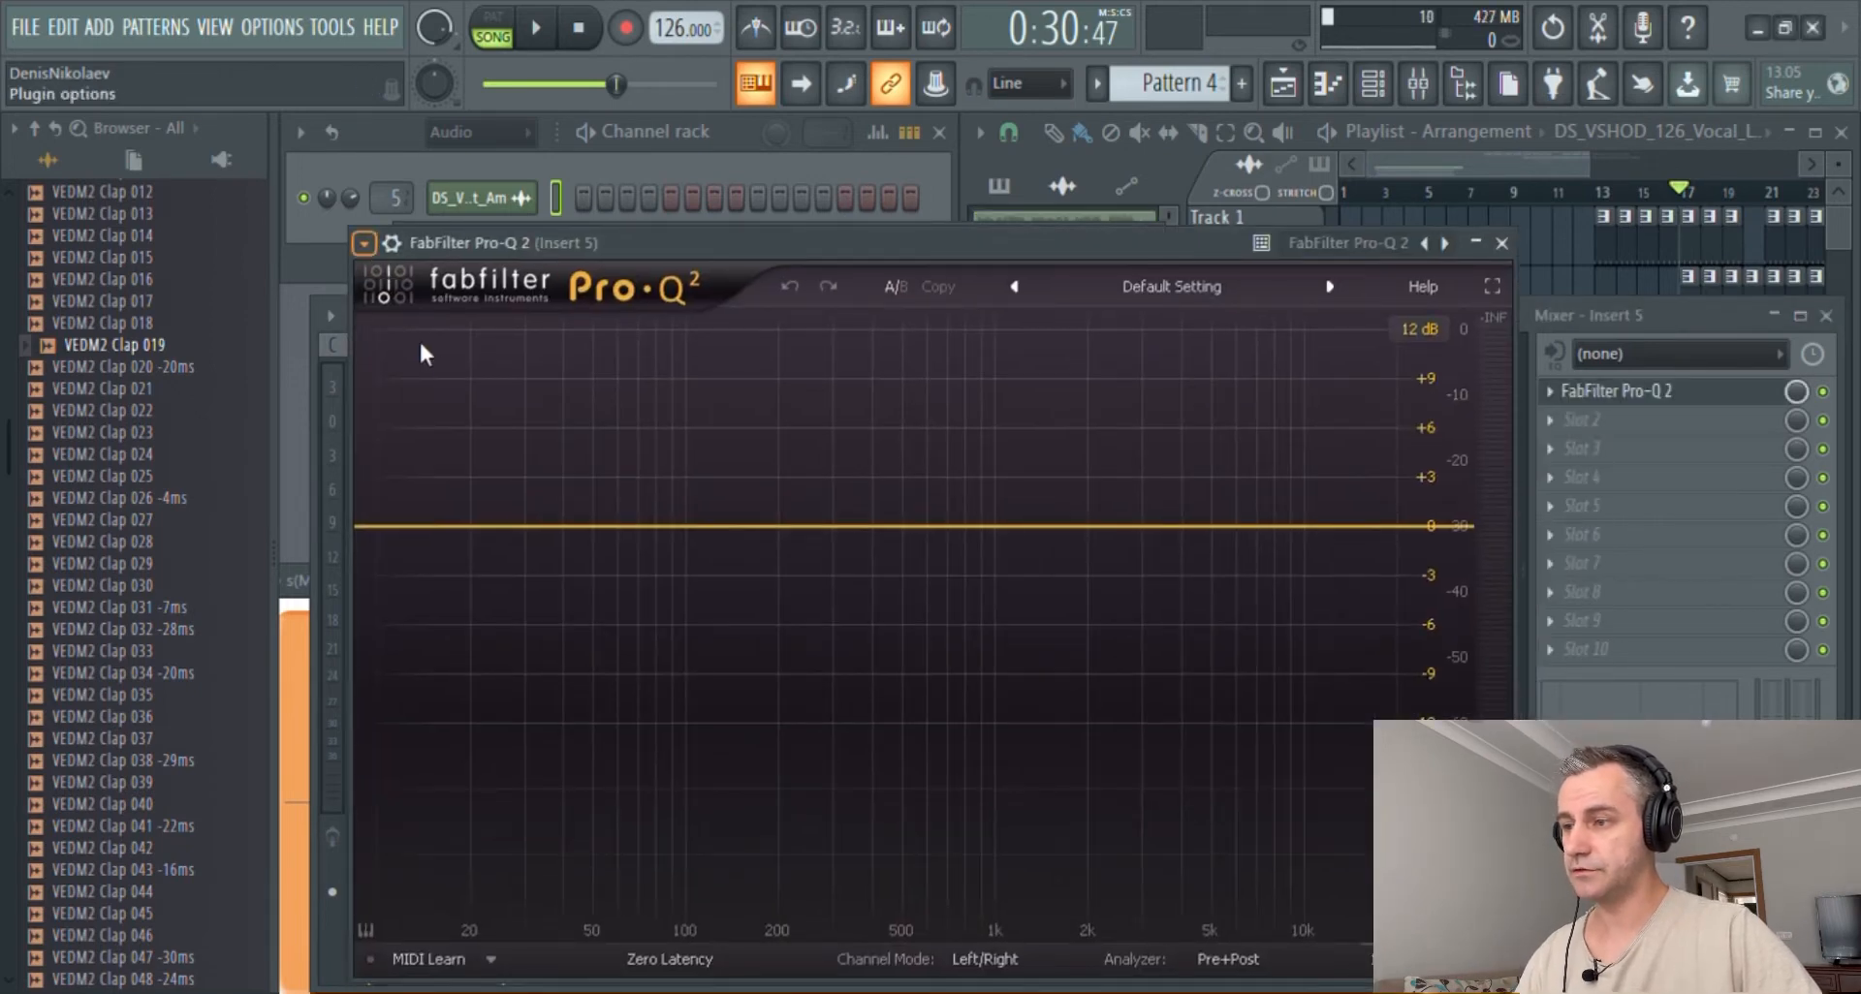
click(726, 355)
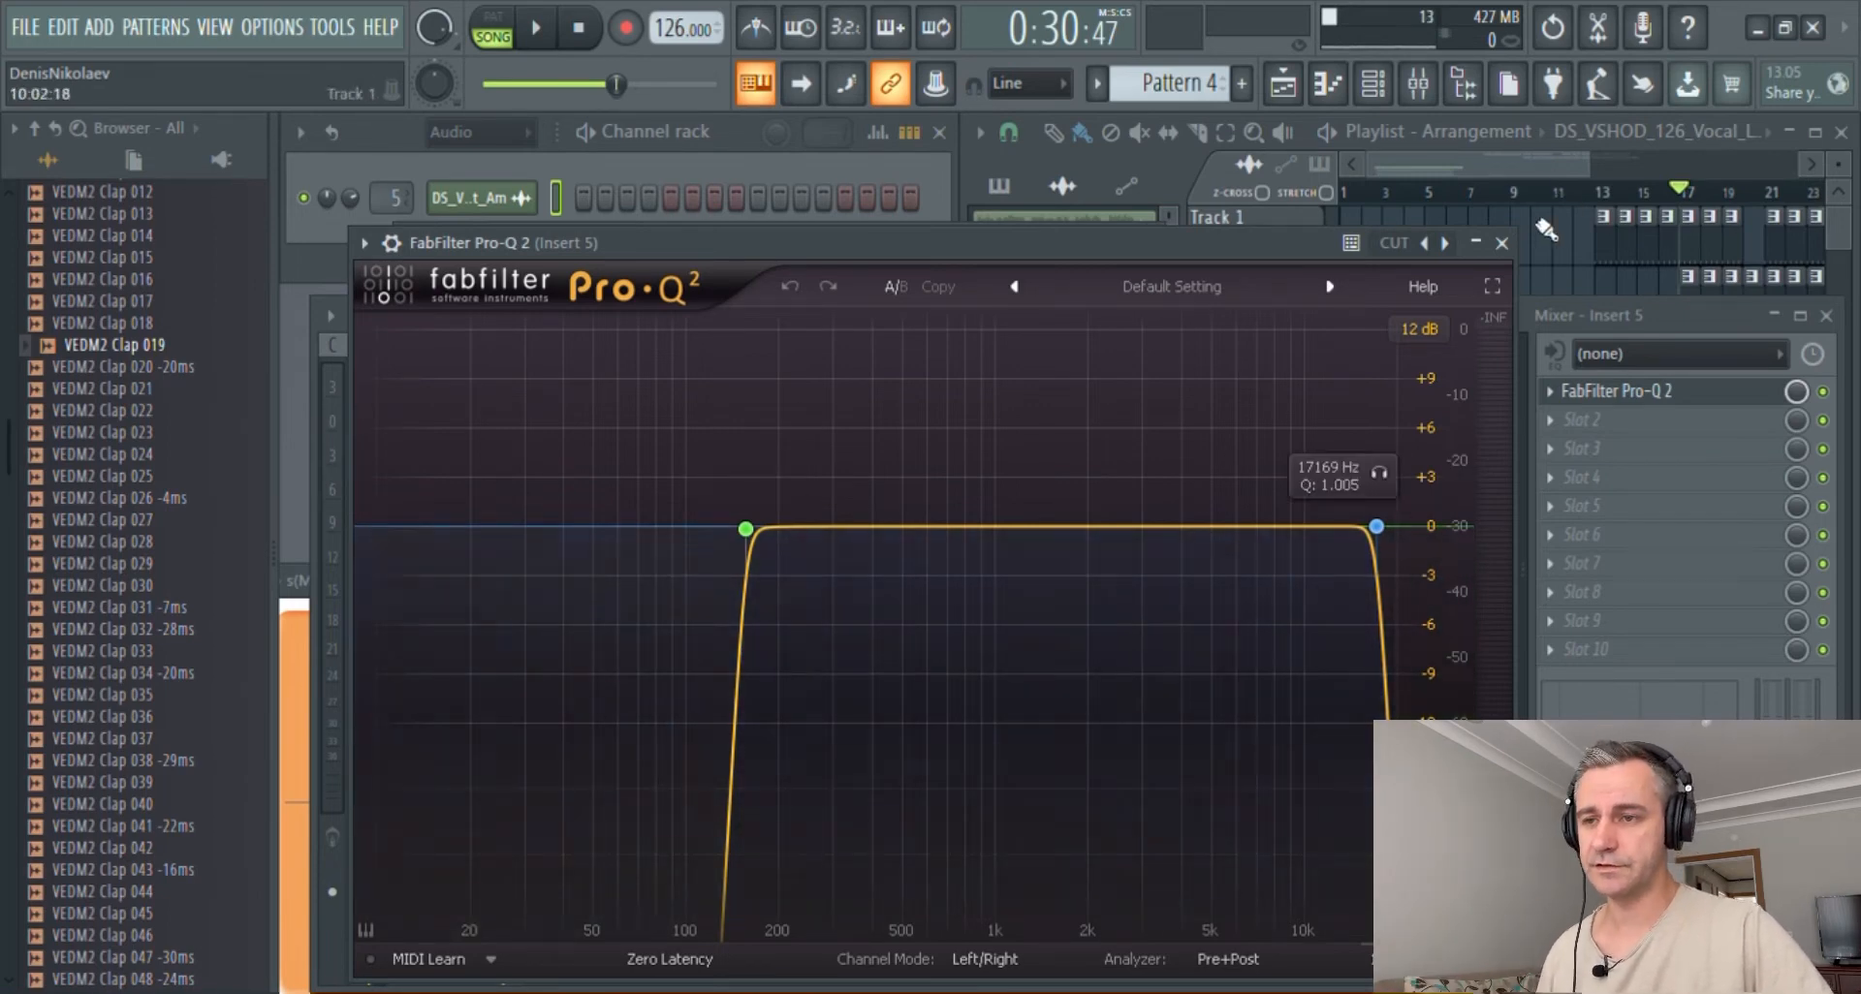
click(1501, 242)
- Load Kickstart in slot 9 of Insert 5, set its mix to 51% and close the plugin
click(1632, 619)
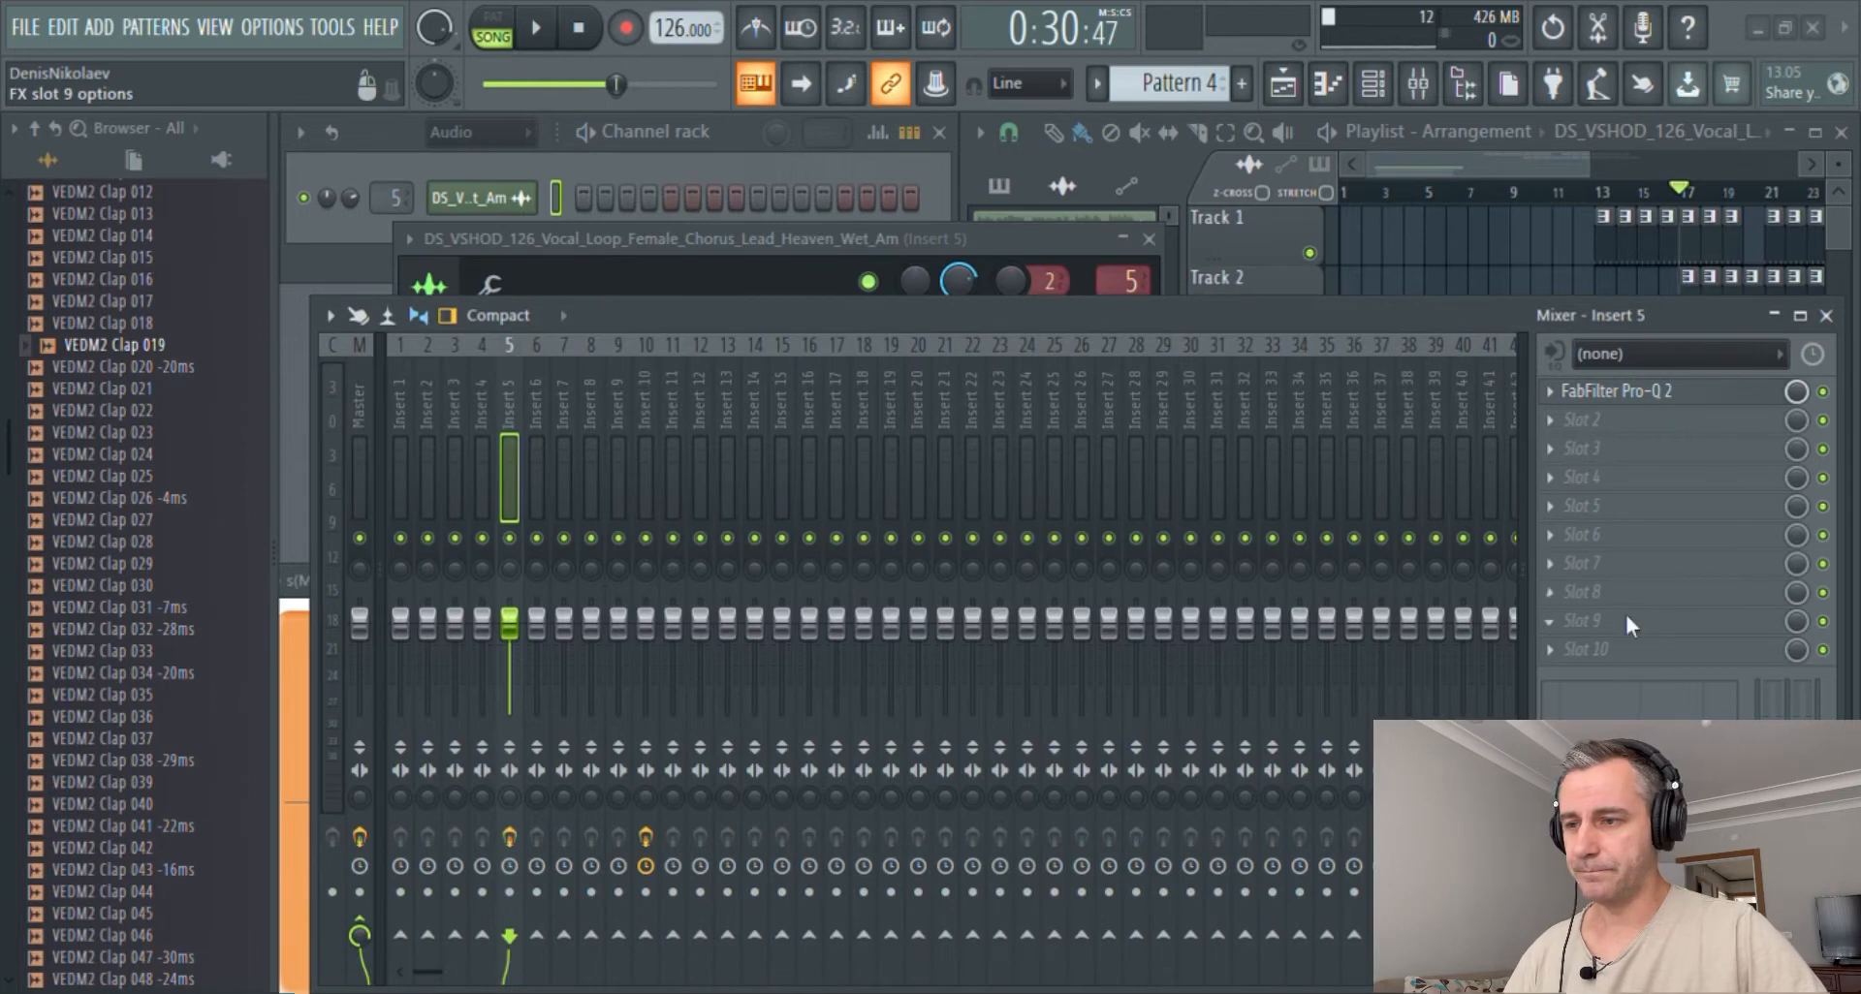
click(940, 395)
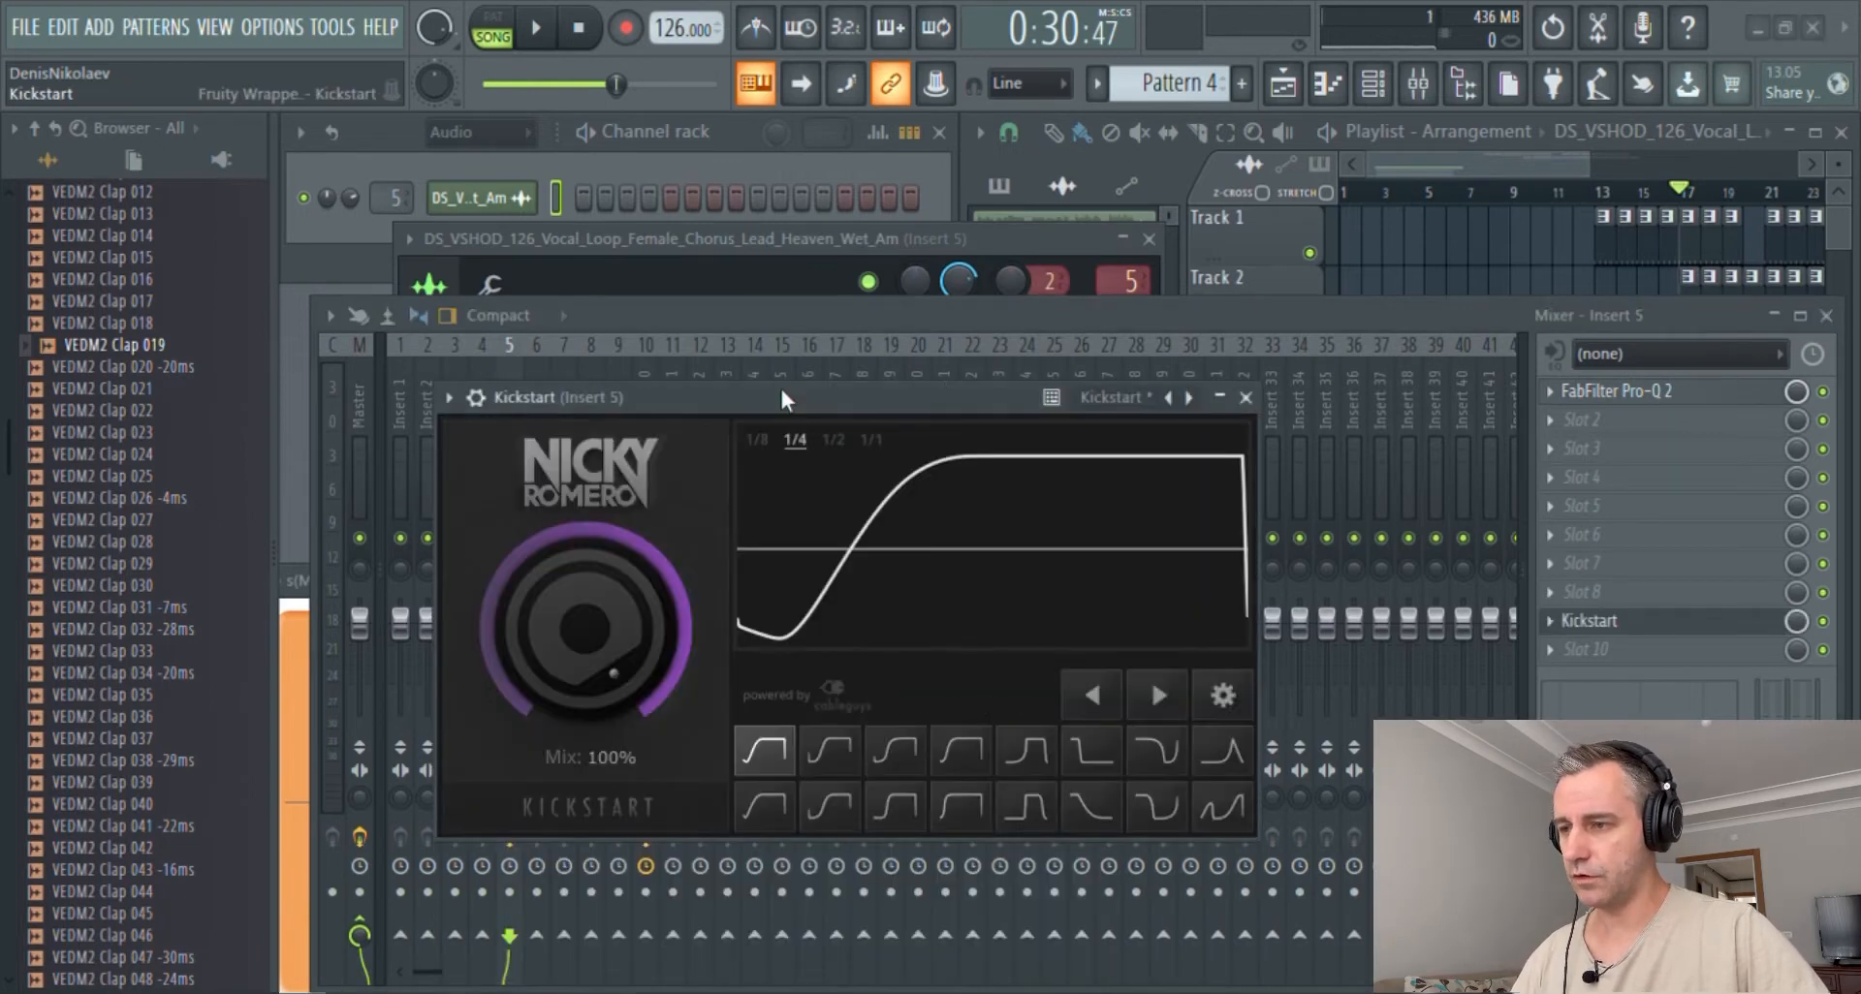
drag(783, 396, 756, 266)
drag(588, 496, 588, 592)
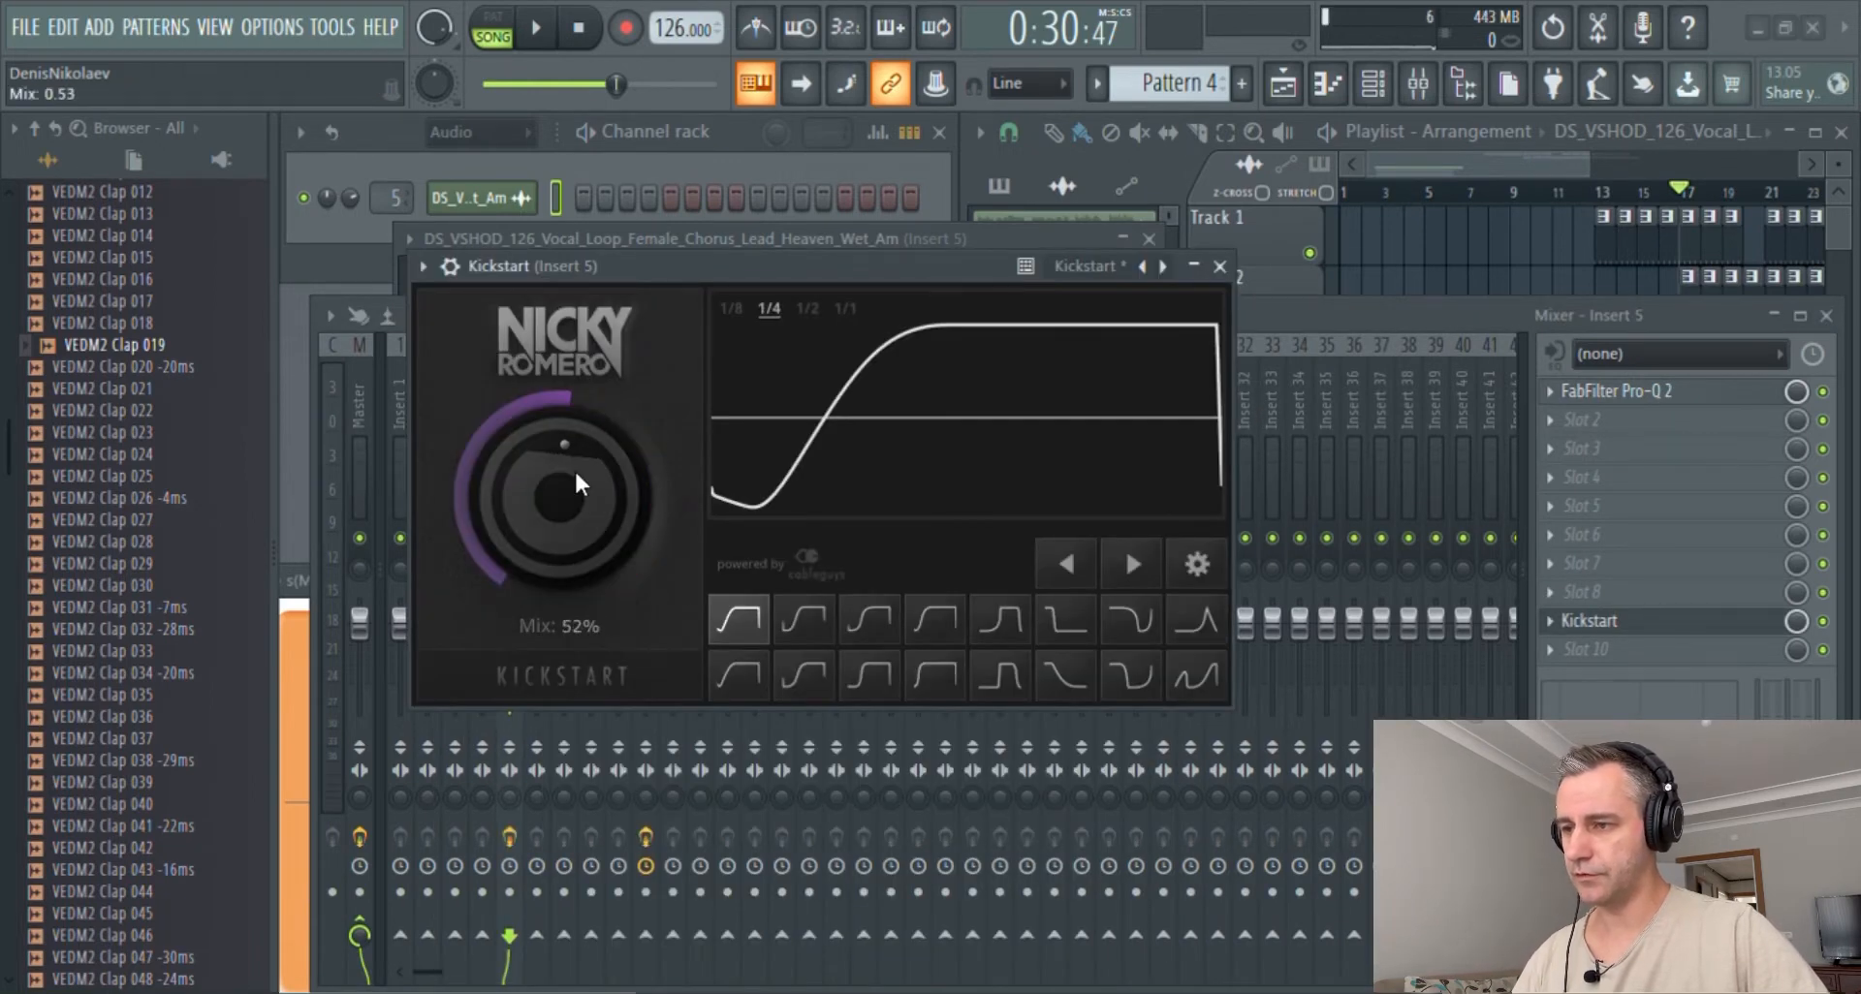
drag(584, 512, 583, 506)
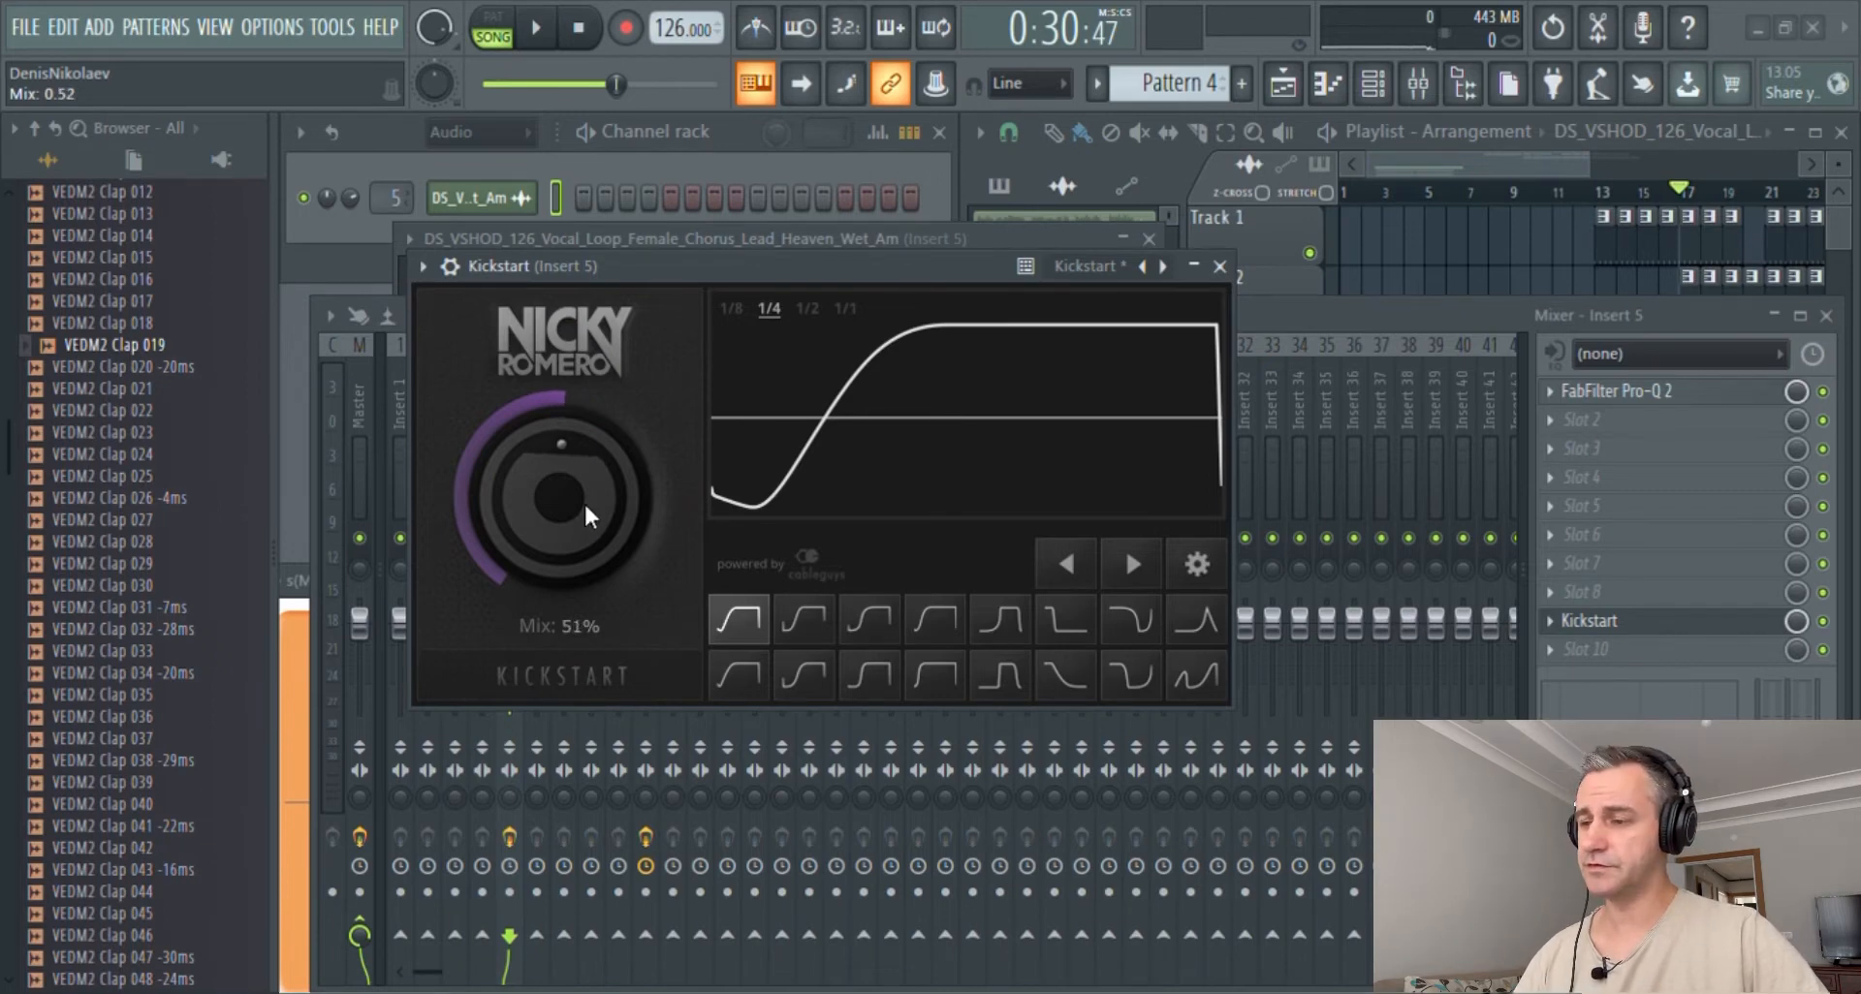
click(1219, 266)
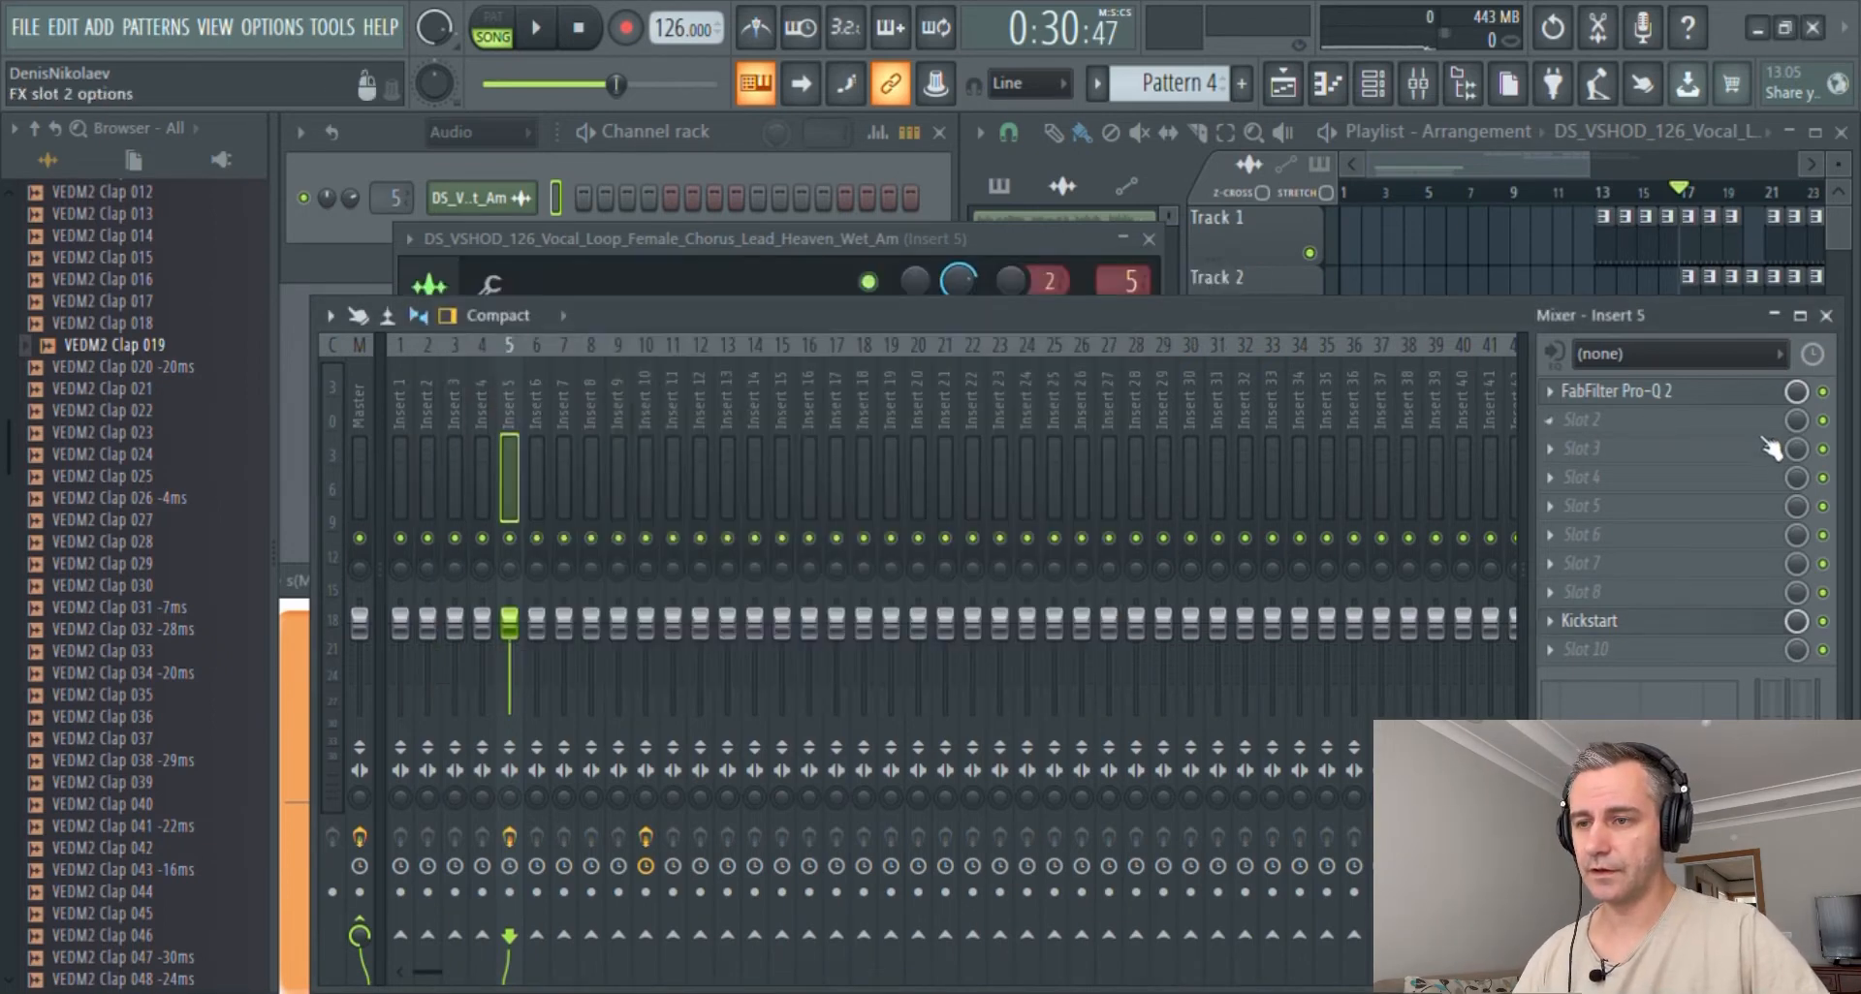
- Close the vocal loop's sample settings and create Pattern 5
right_click(1493, 236)
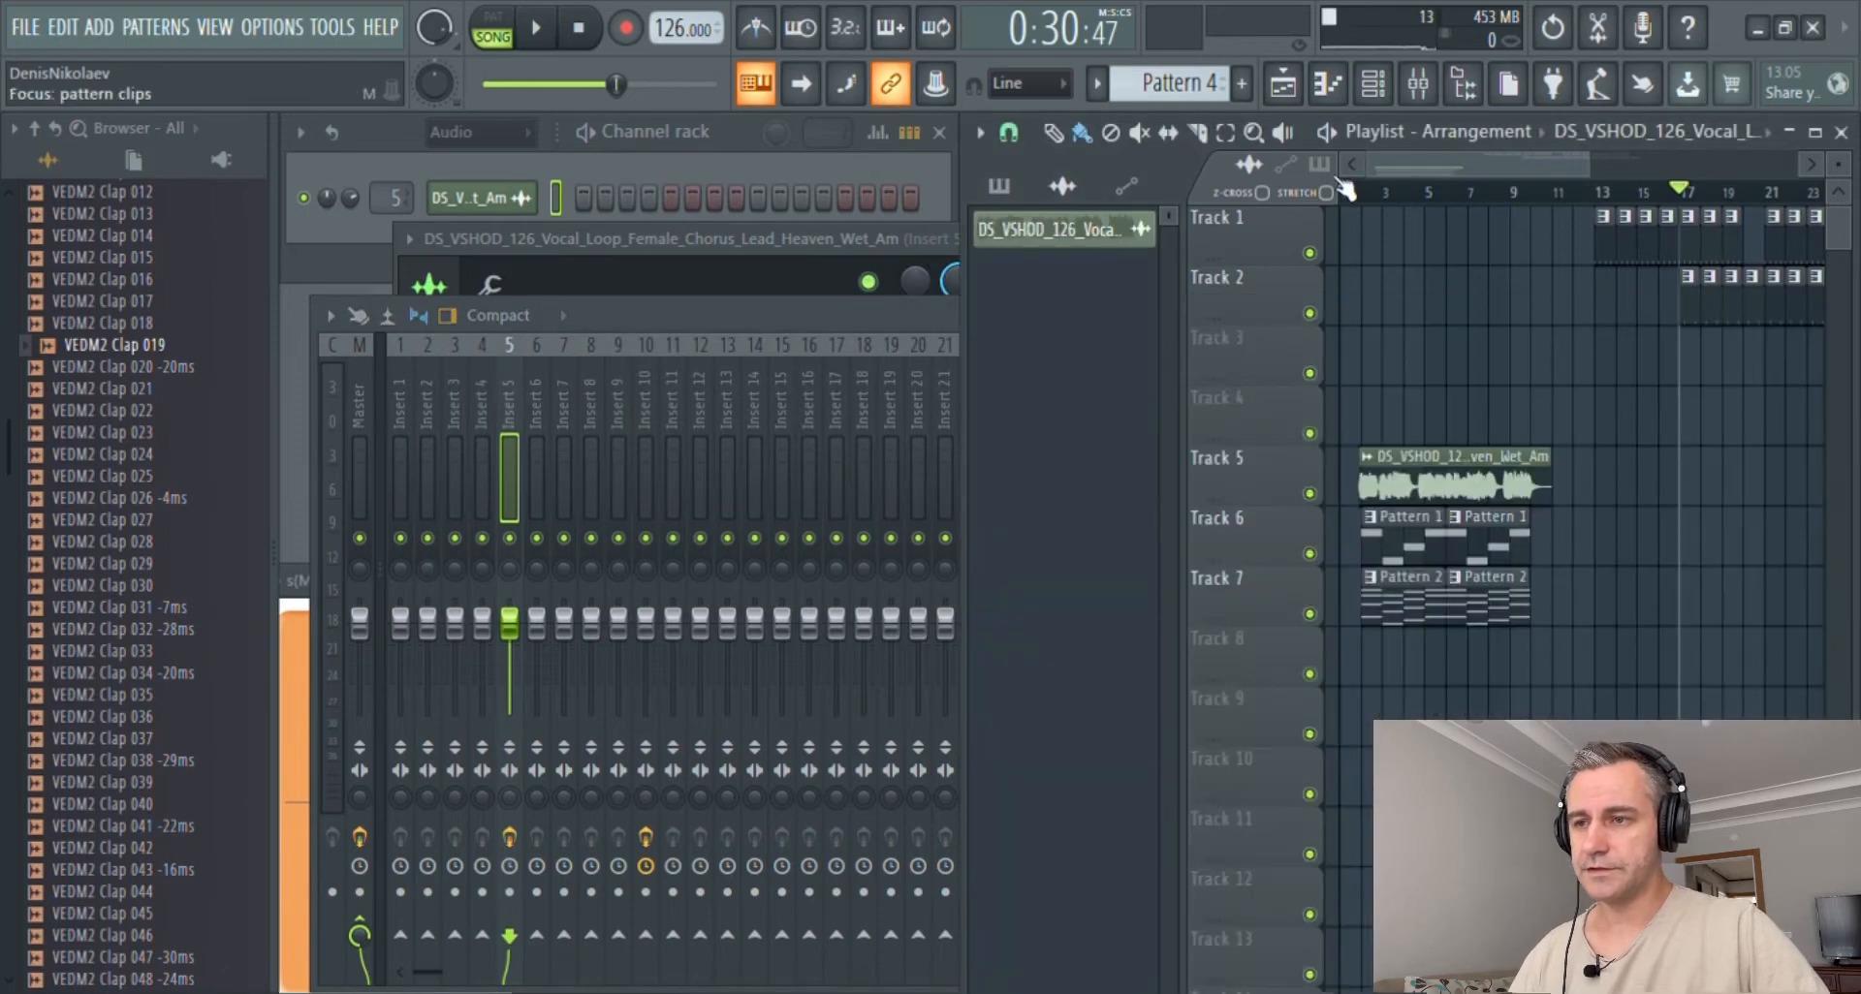
click(1246, 94)
click(788, 239)
click(1151, 239)
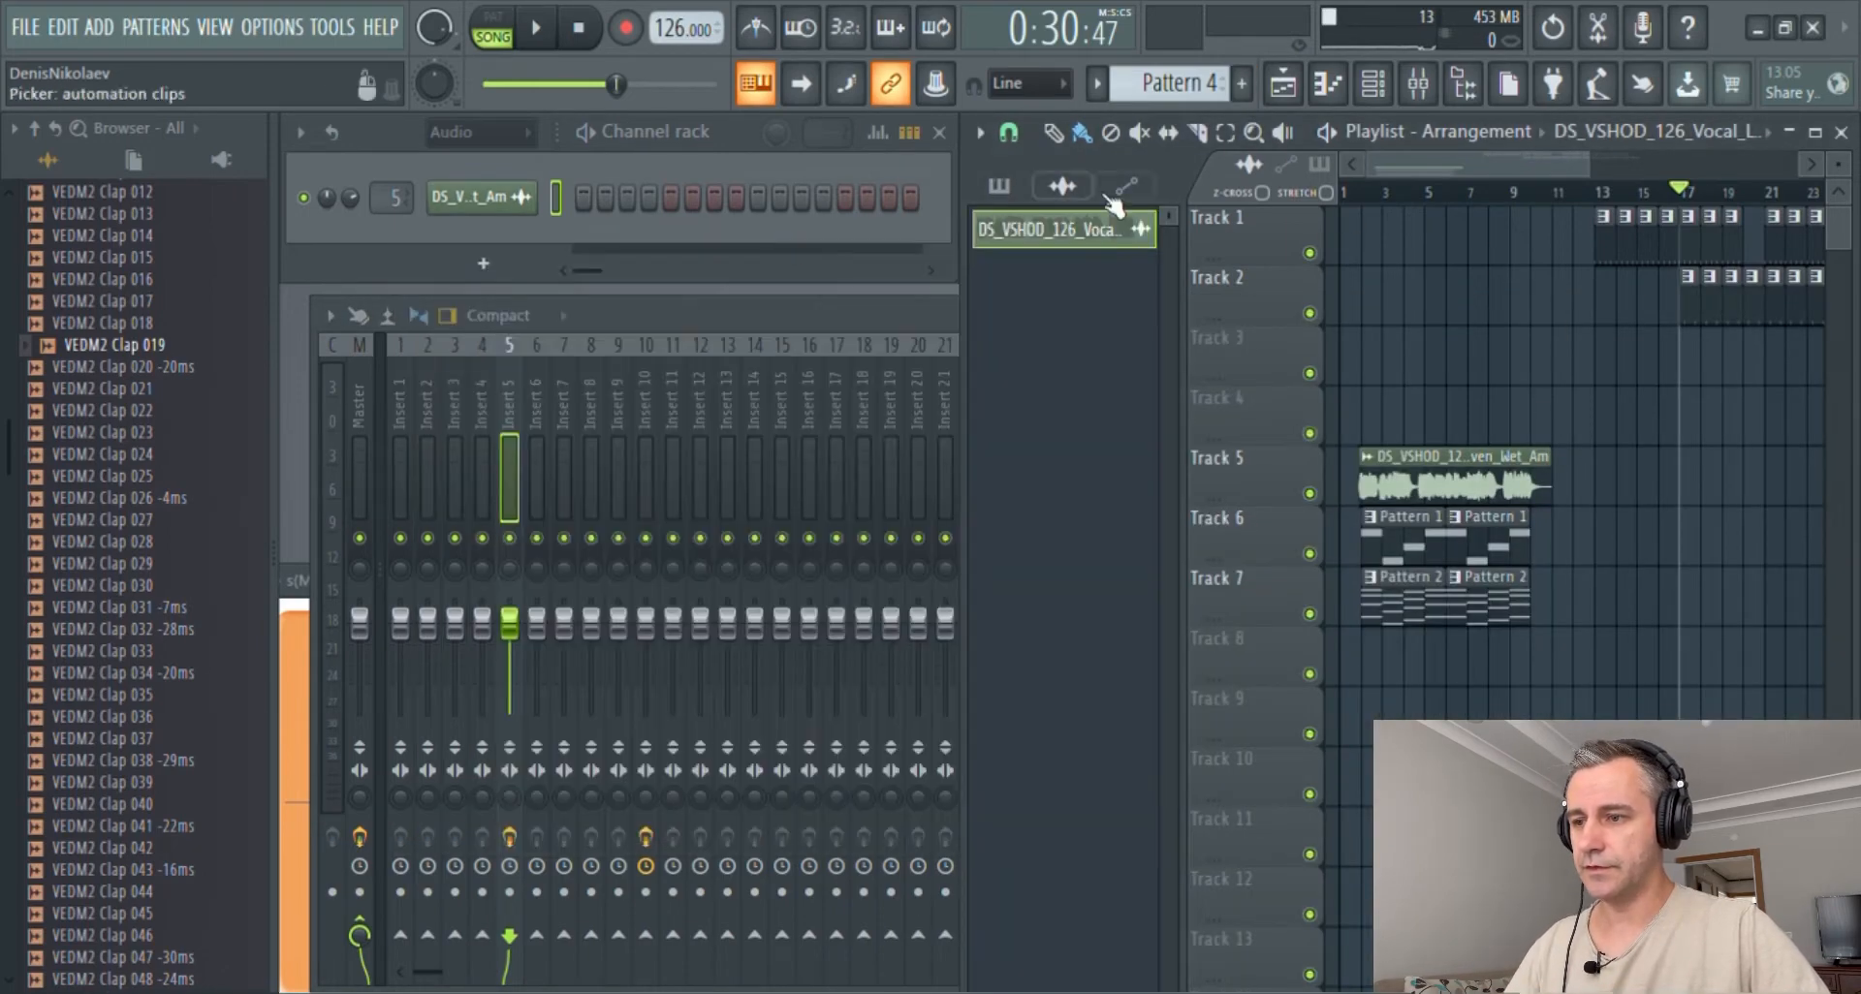
click(1245, 89)
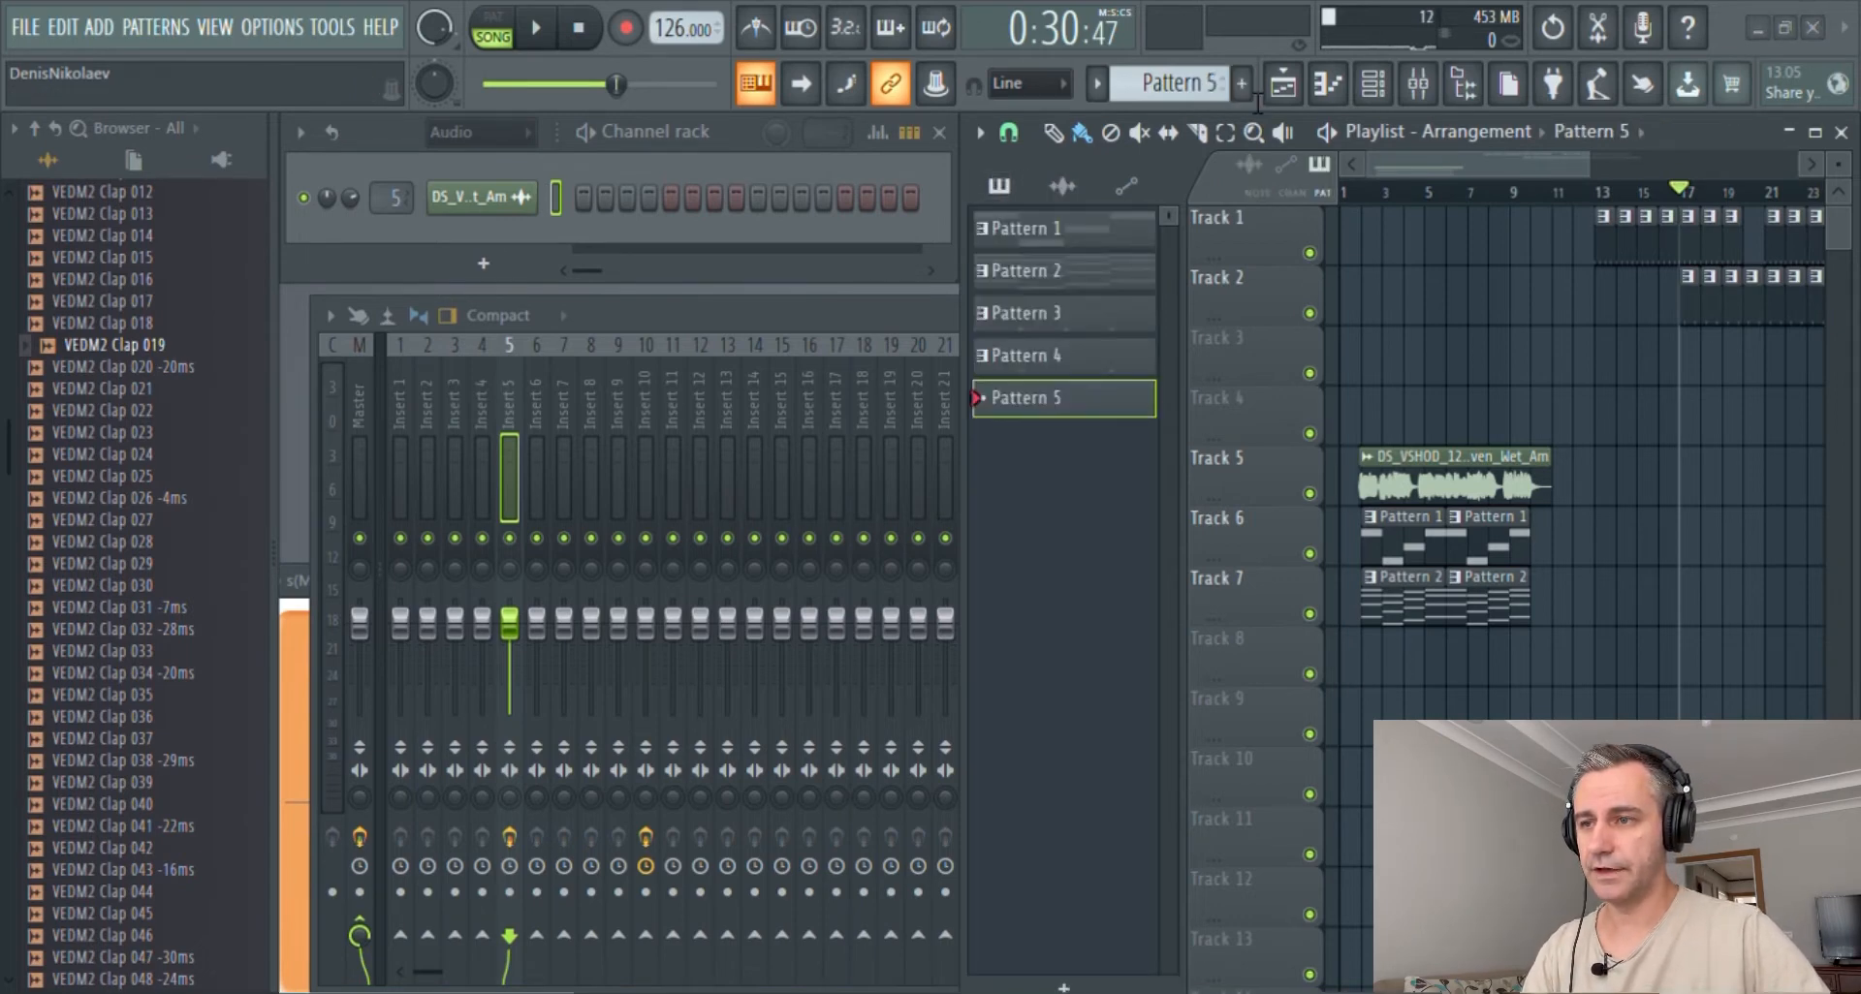
- Draw Kickstart mix level events in Pattern 5 at 0% for bar 1 and 100% from bar 2
click(887, 320)
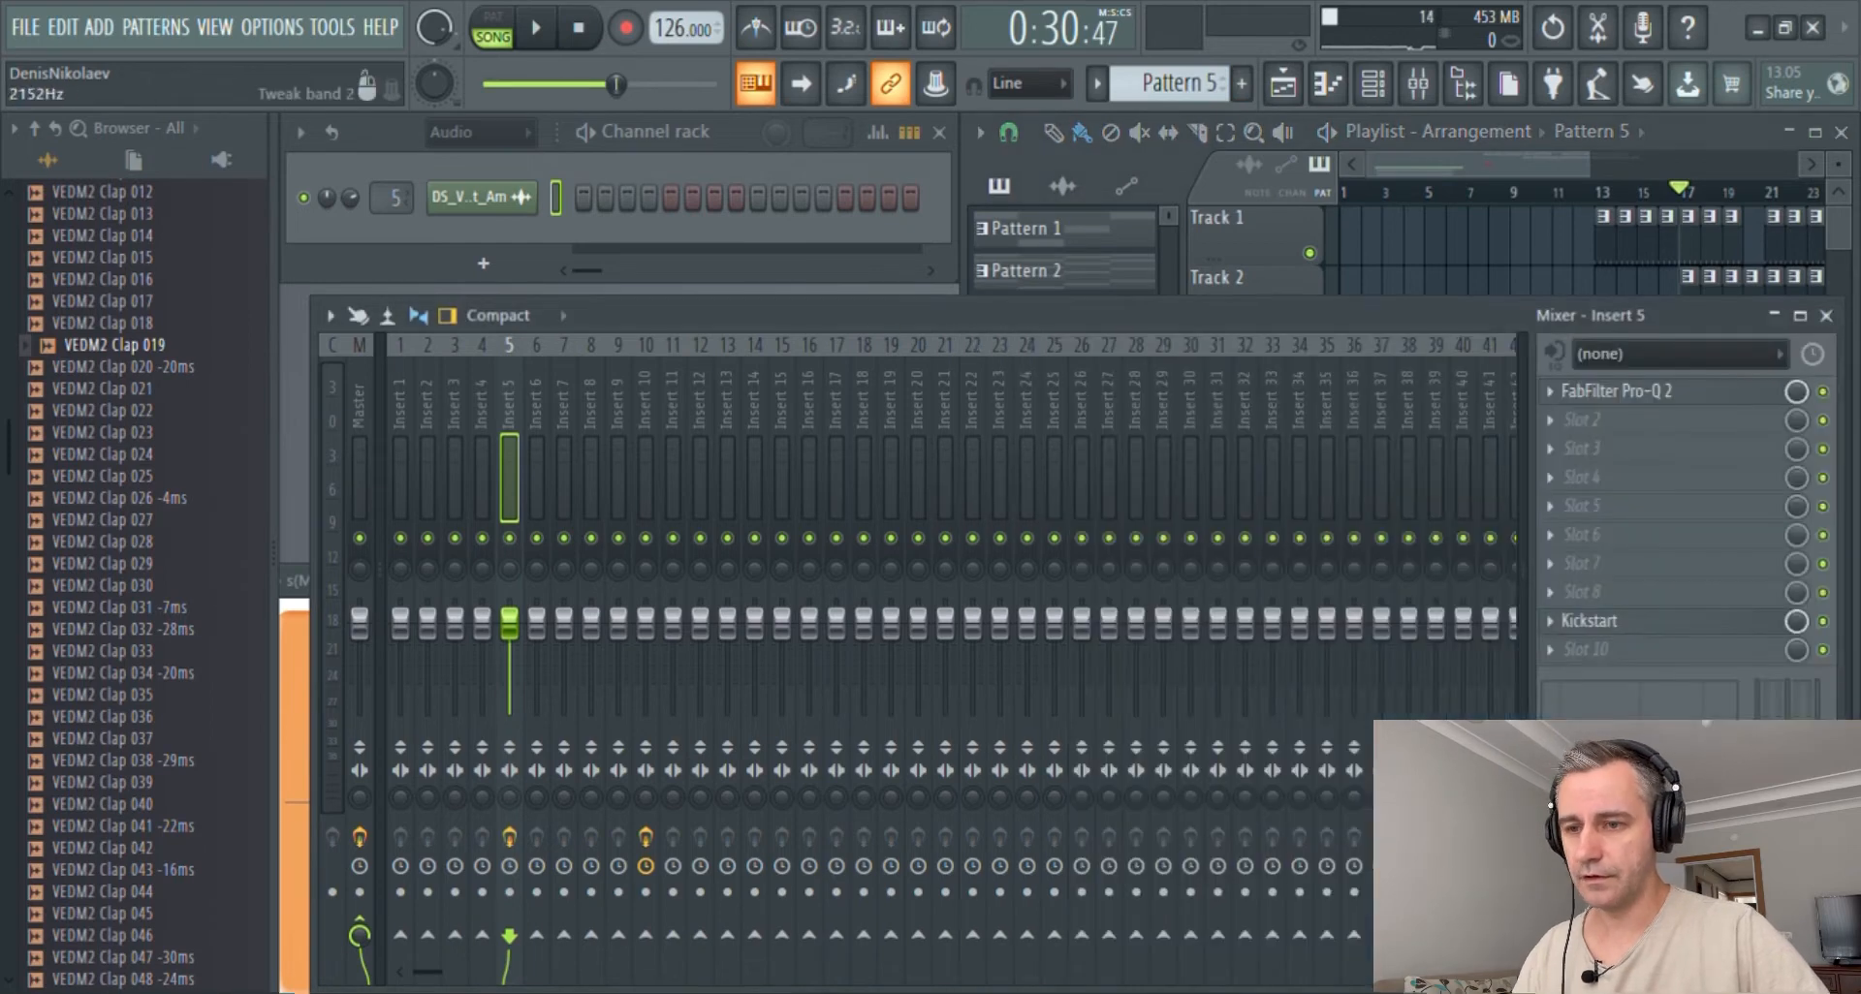
right_click(1799, 621)
click(1731, 594)
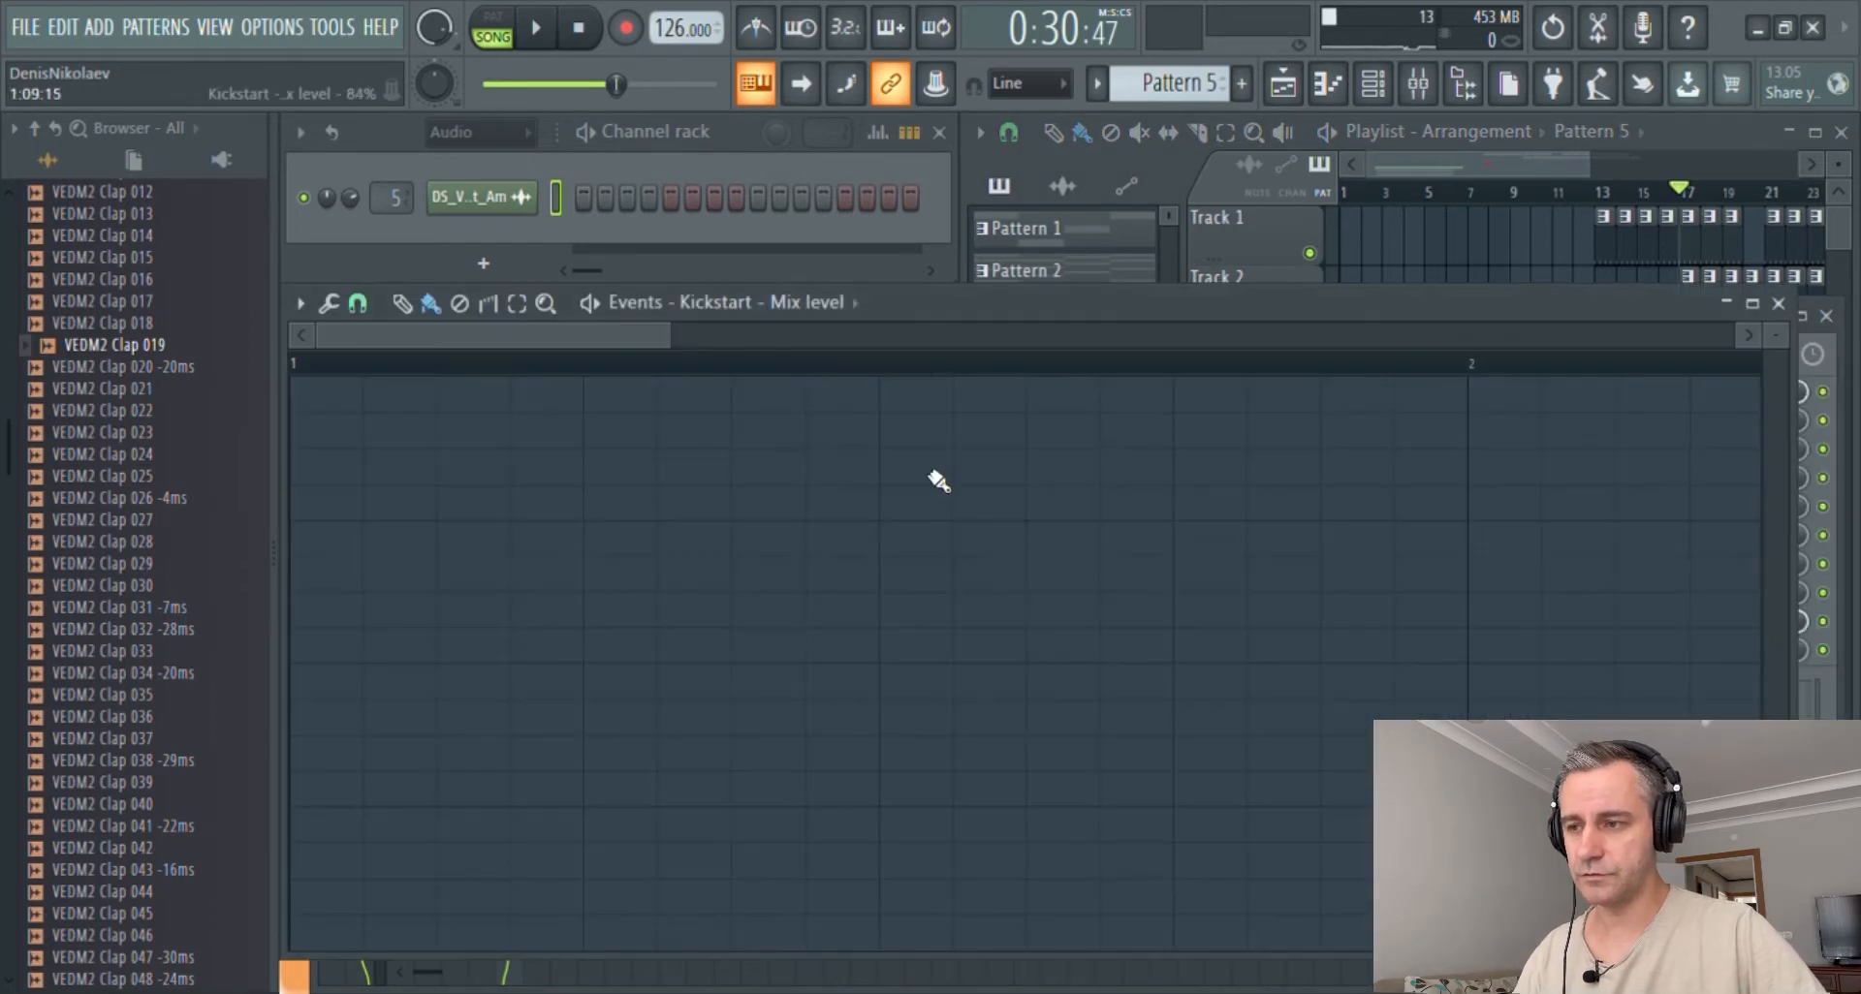
click(403, 304)
scroll(701, 639, down, 3)
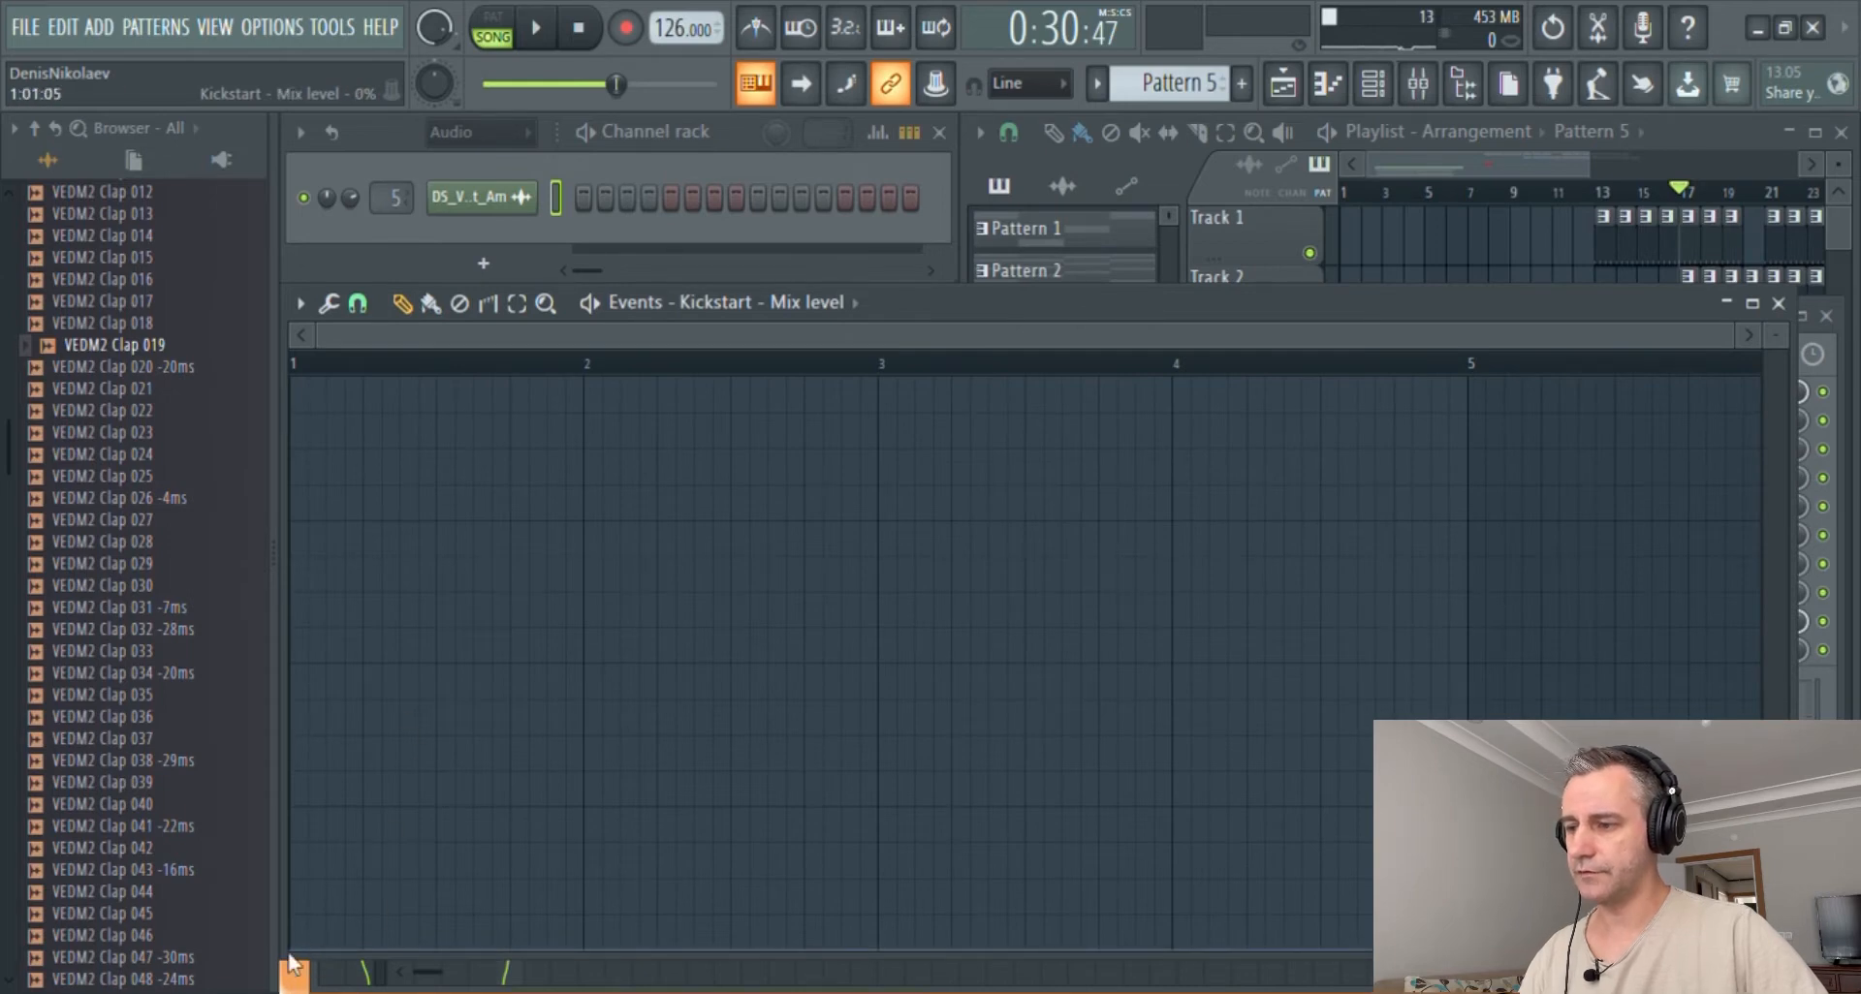
click(594, 388)
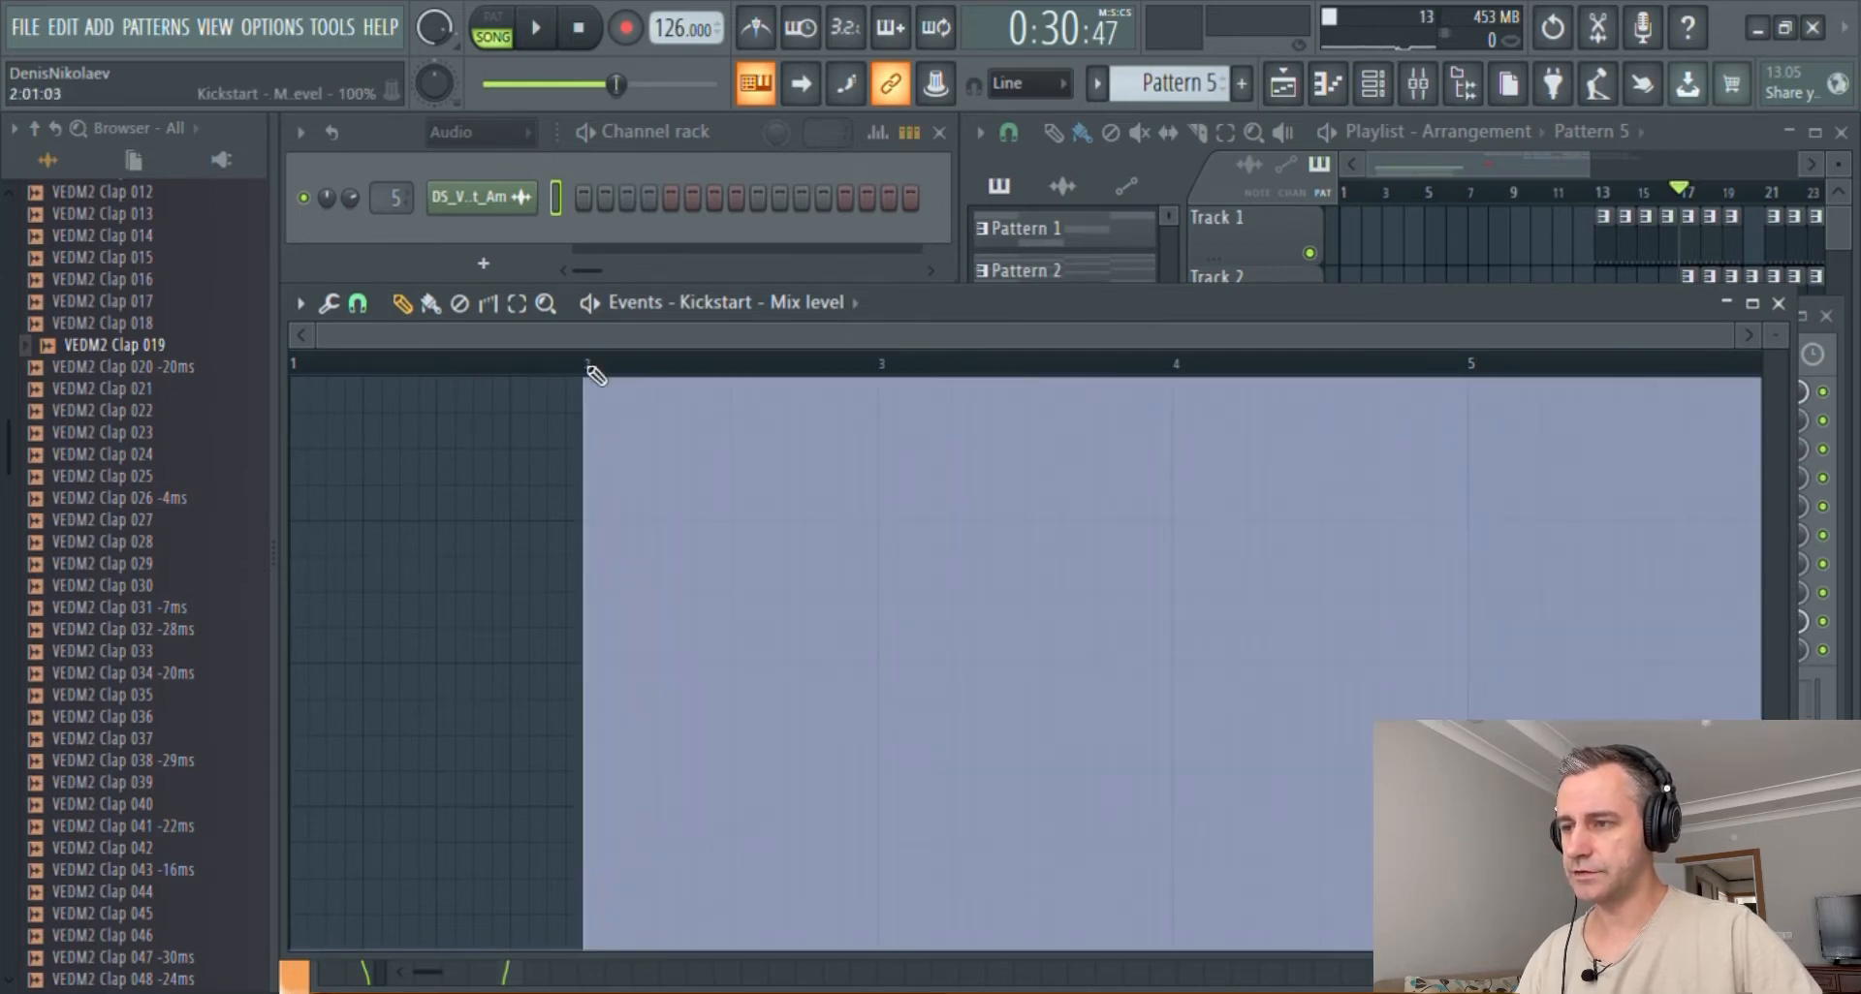
- Place Pattern 5 on Track 4 as one-bar 0% slices across bars 1 to 12 and a one-bar 100% slice at bar 13
key(F9)
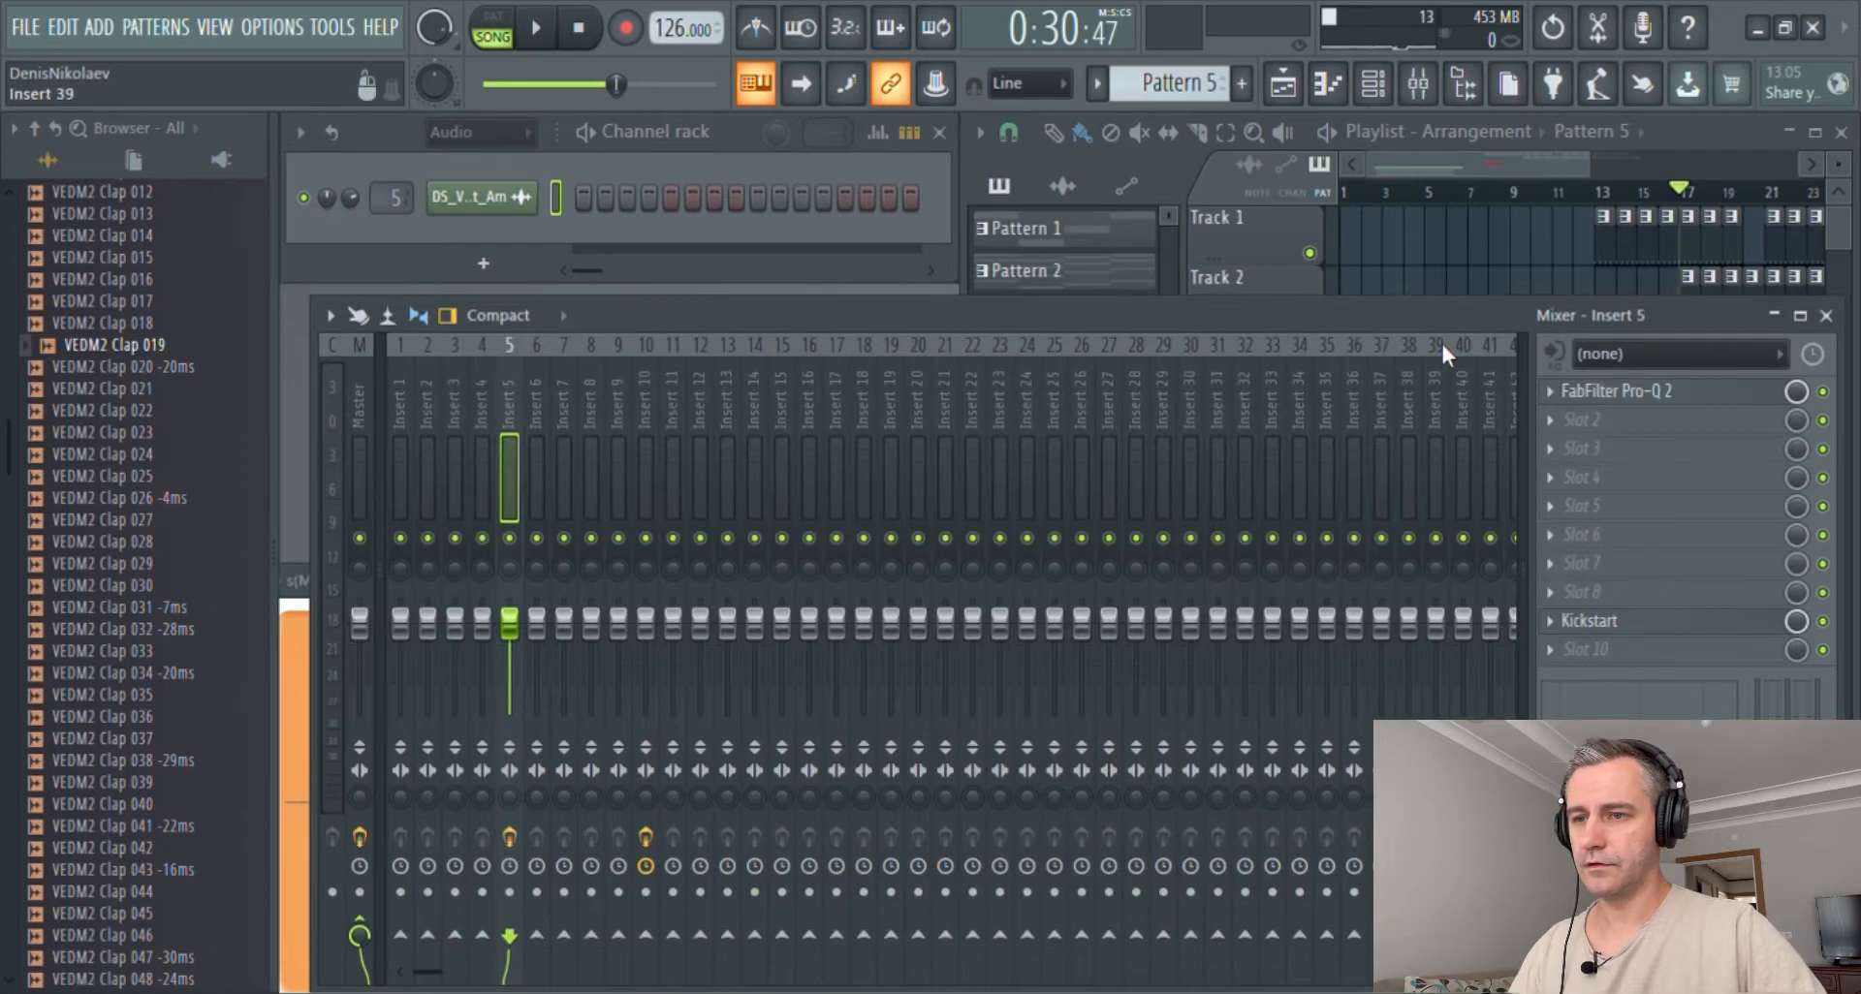
key(F9)
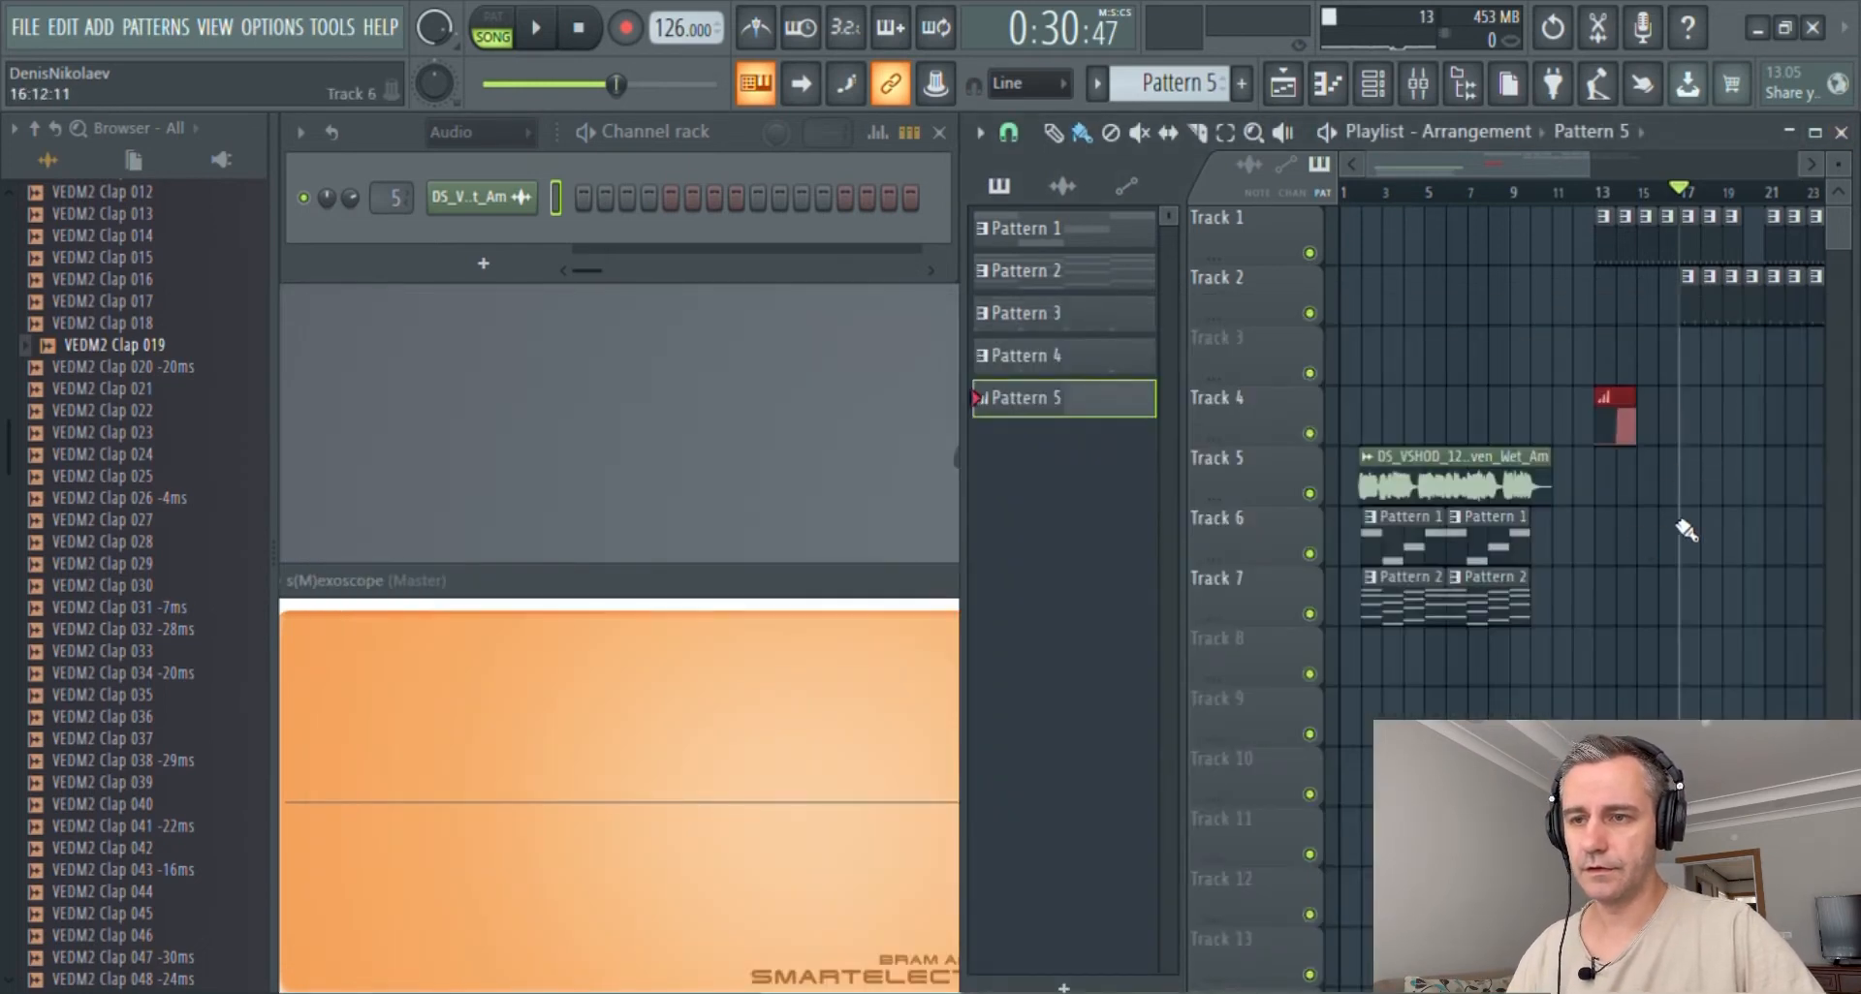
click(1815, 132)
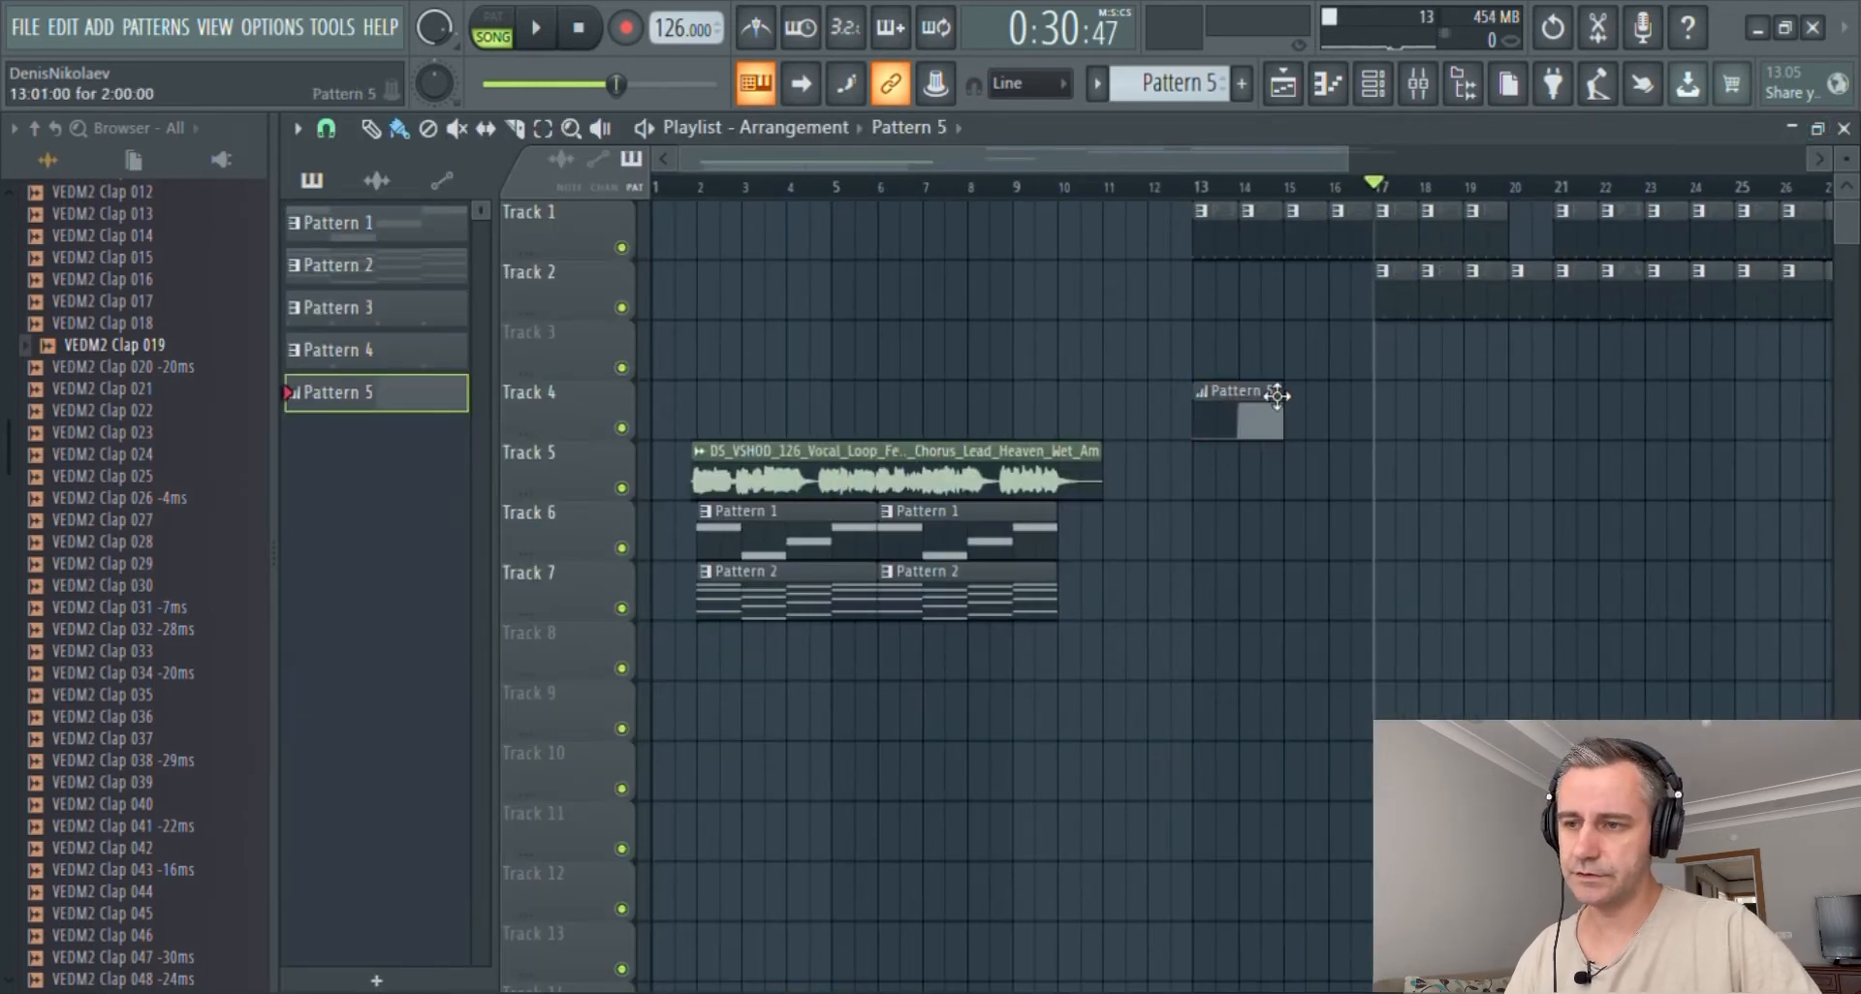
scroll(1276, 396, down, 3)
drag(1105, 442, 672, 416)
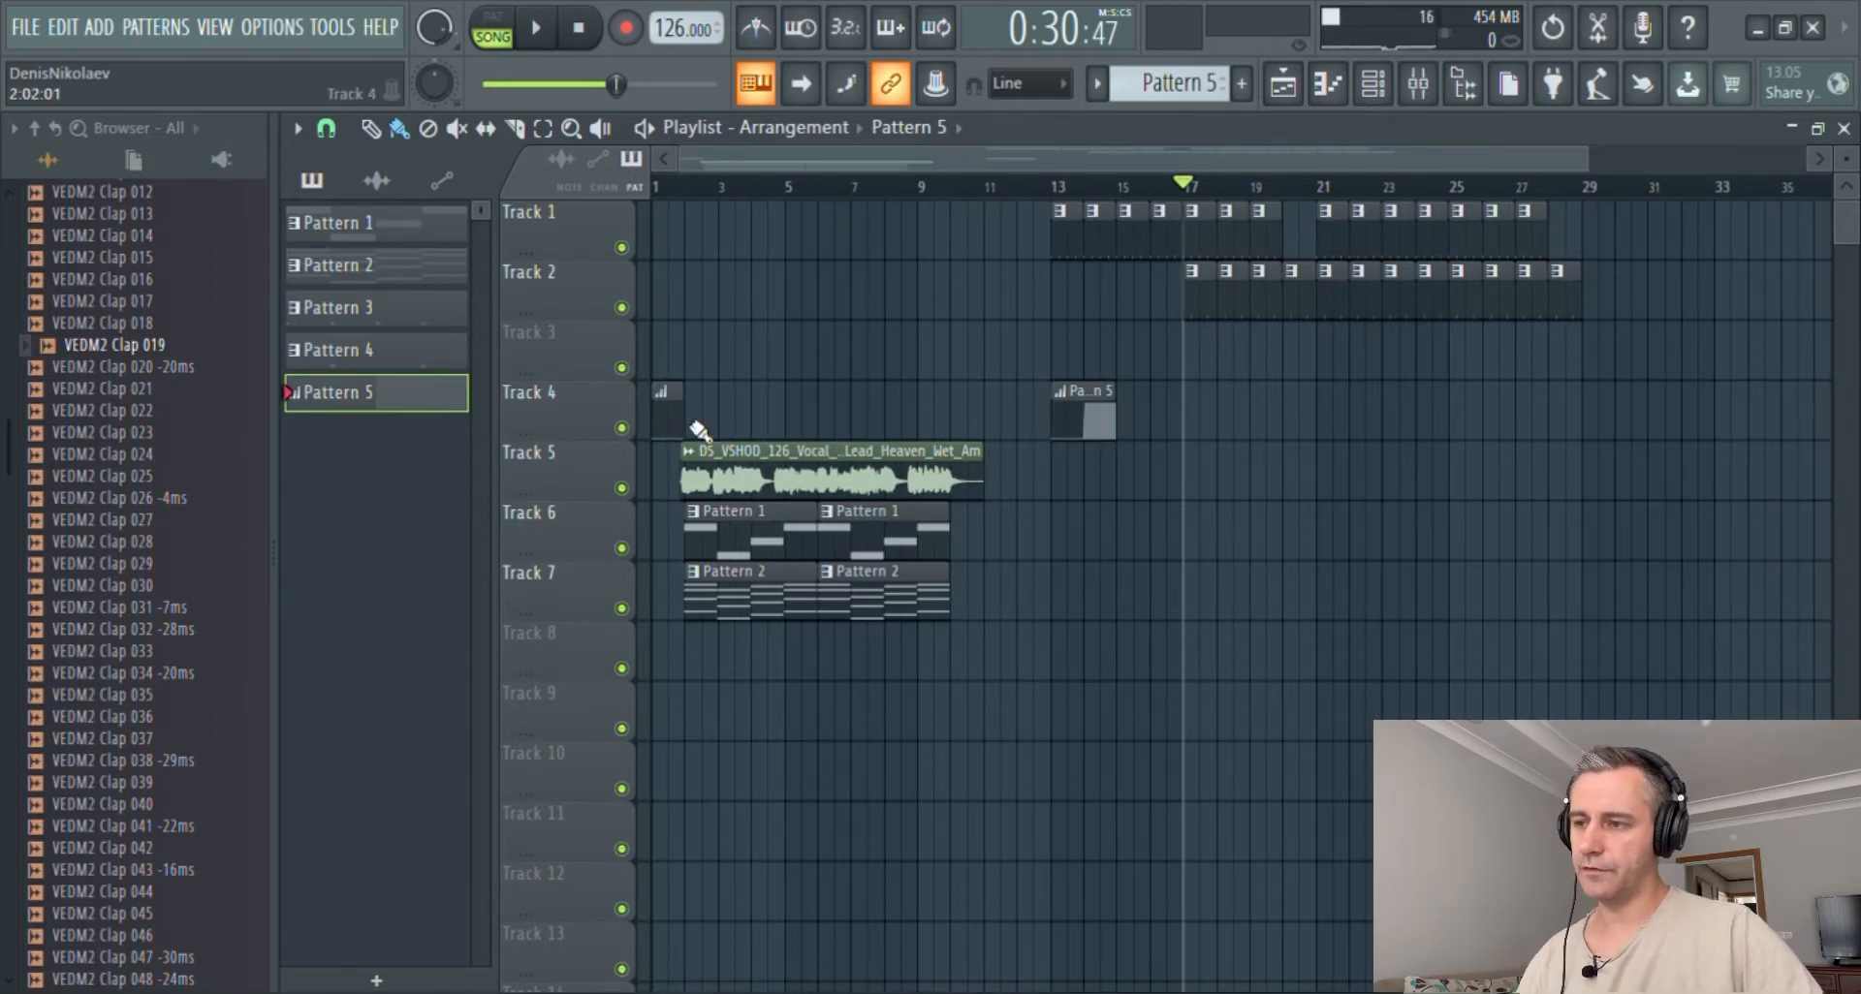
drag(699, 430, 1077, 438)
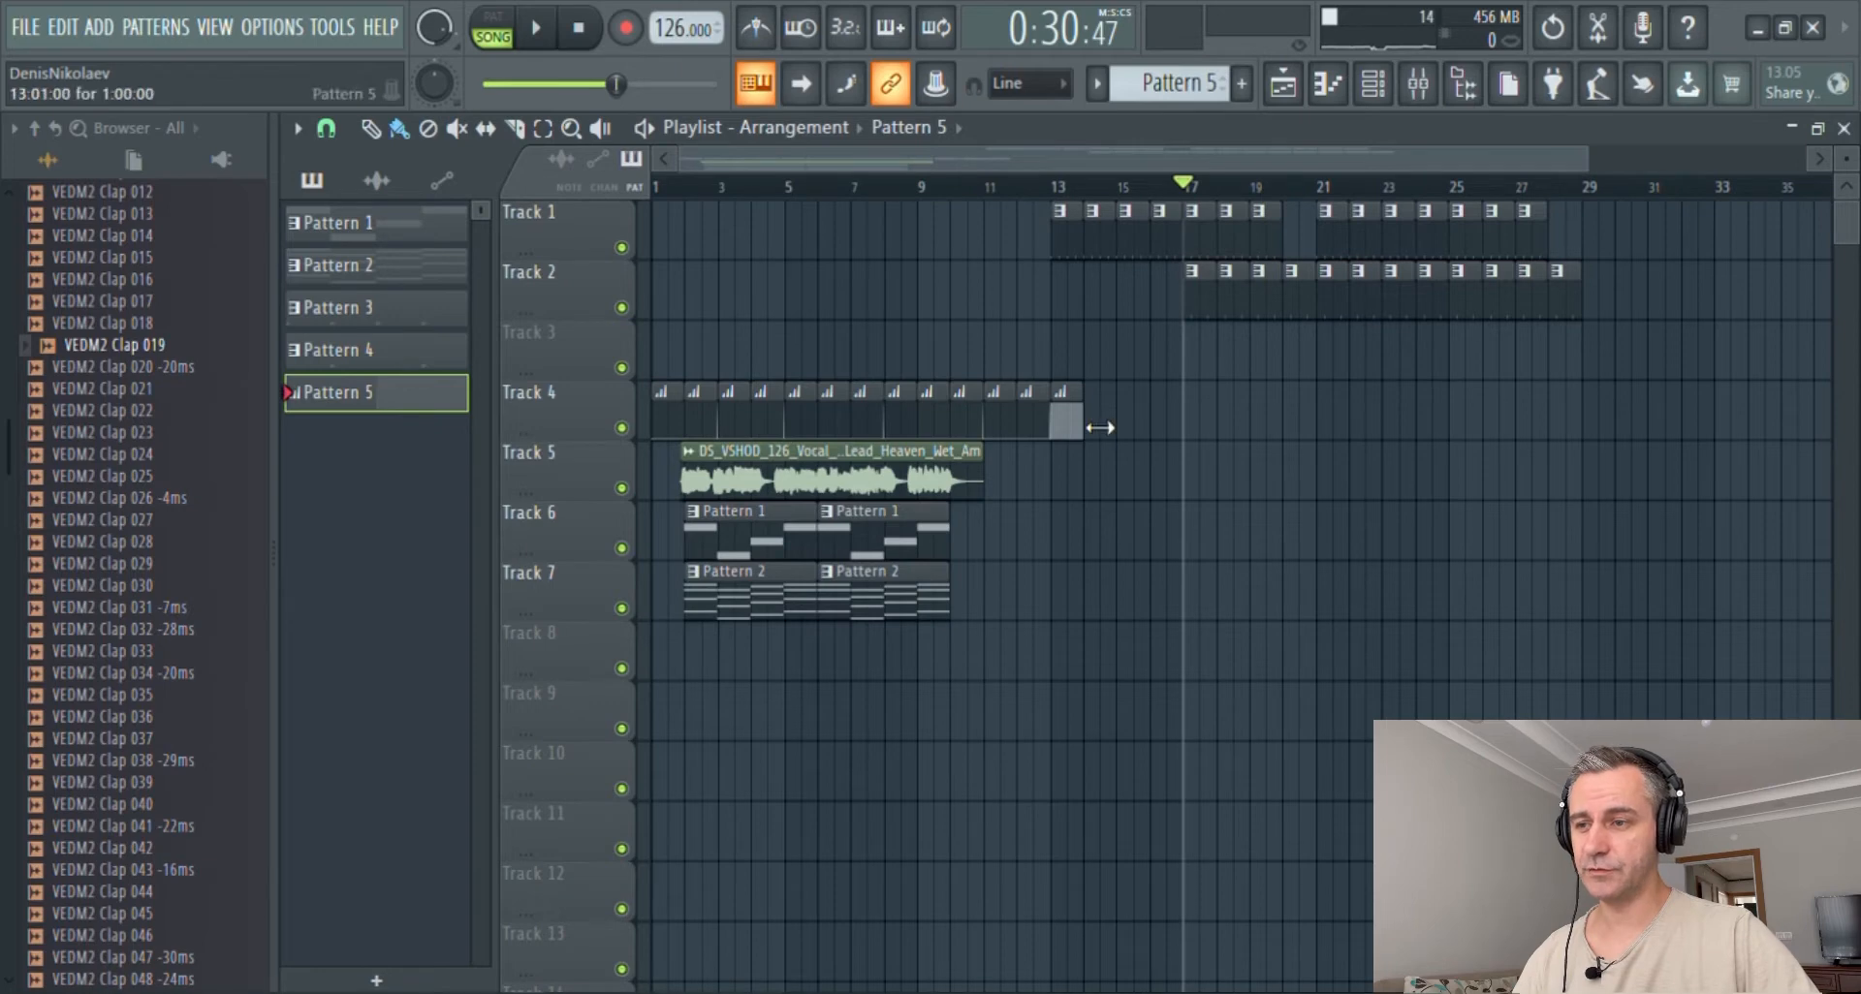
- Extend the one-bar 100% Pattern 5 slices on Track 4 from bar 14 through bar 28
drag(1099, 427, 1571, 446)
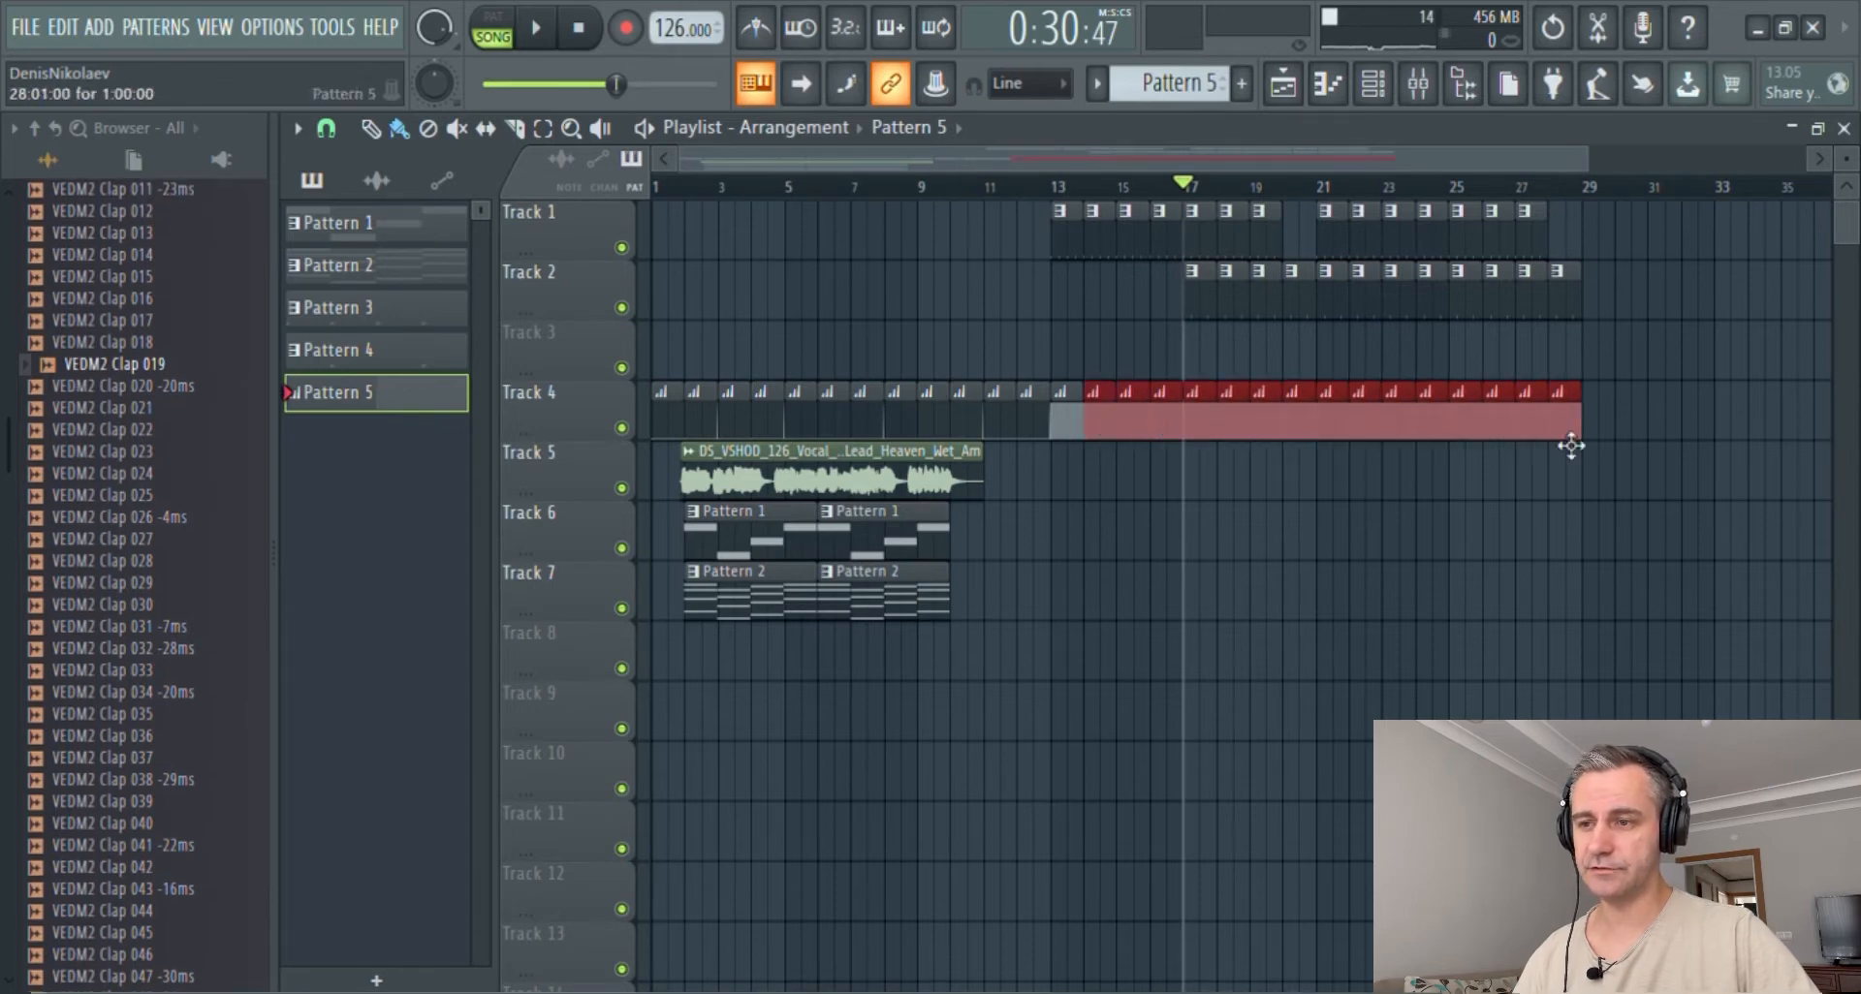
scroll(1088, 428, up, 4)
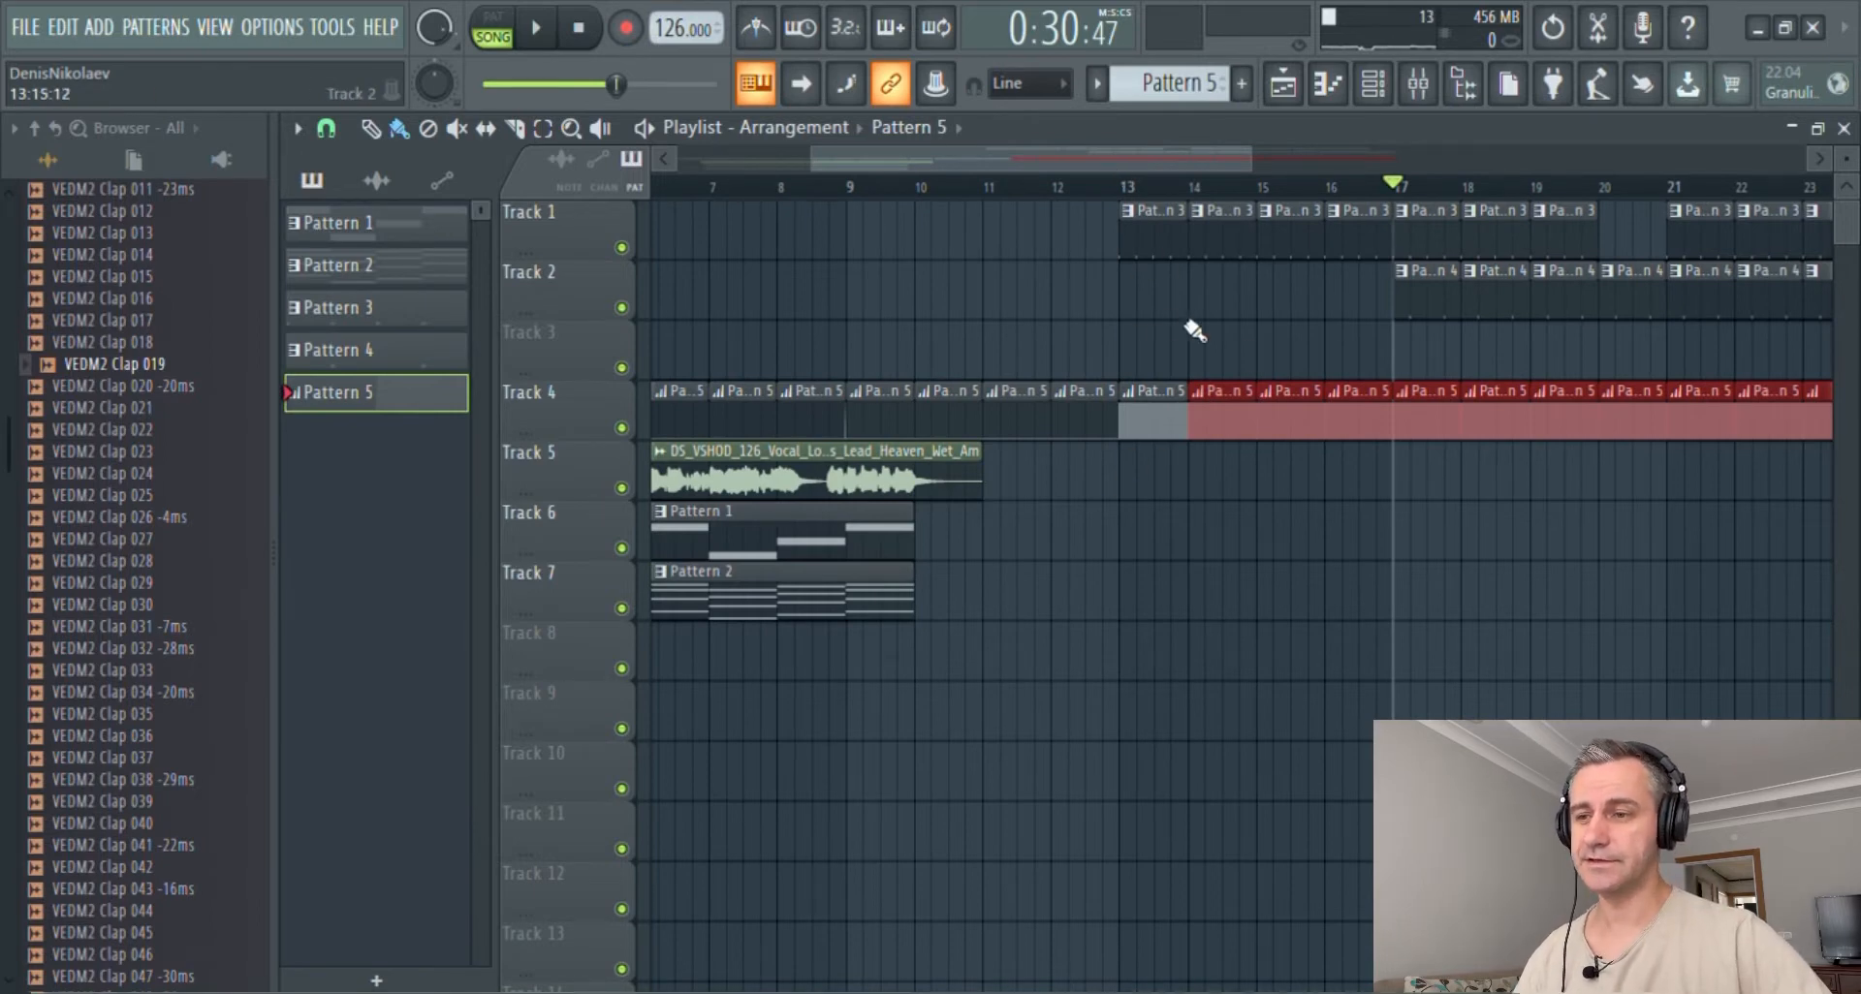
scroll(1195, 332, down, 4)
ctrl+click(1462, 477)
click(1818, 129)
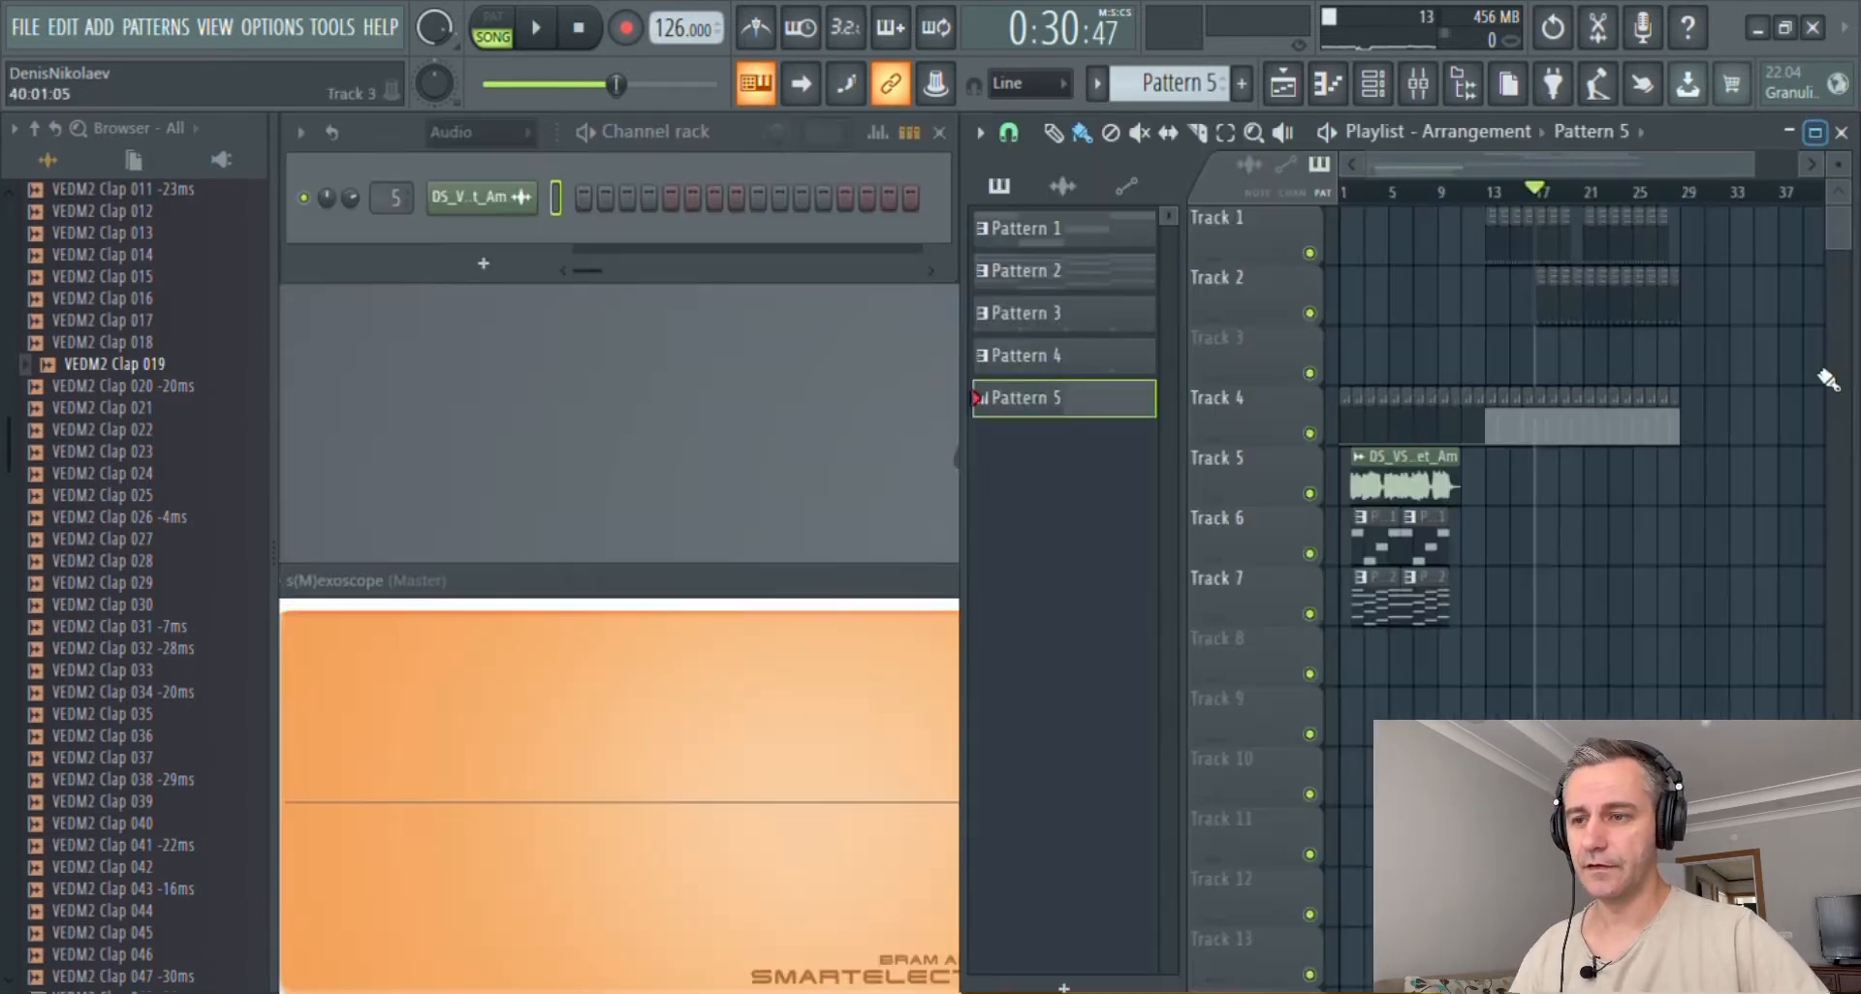
scroll(1430, 543, up, 5)
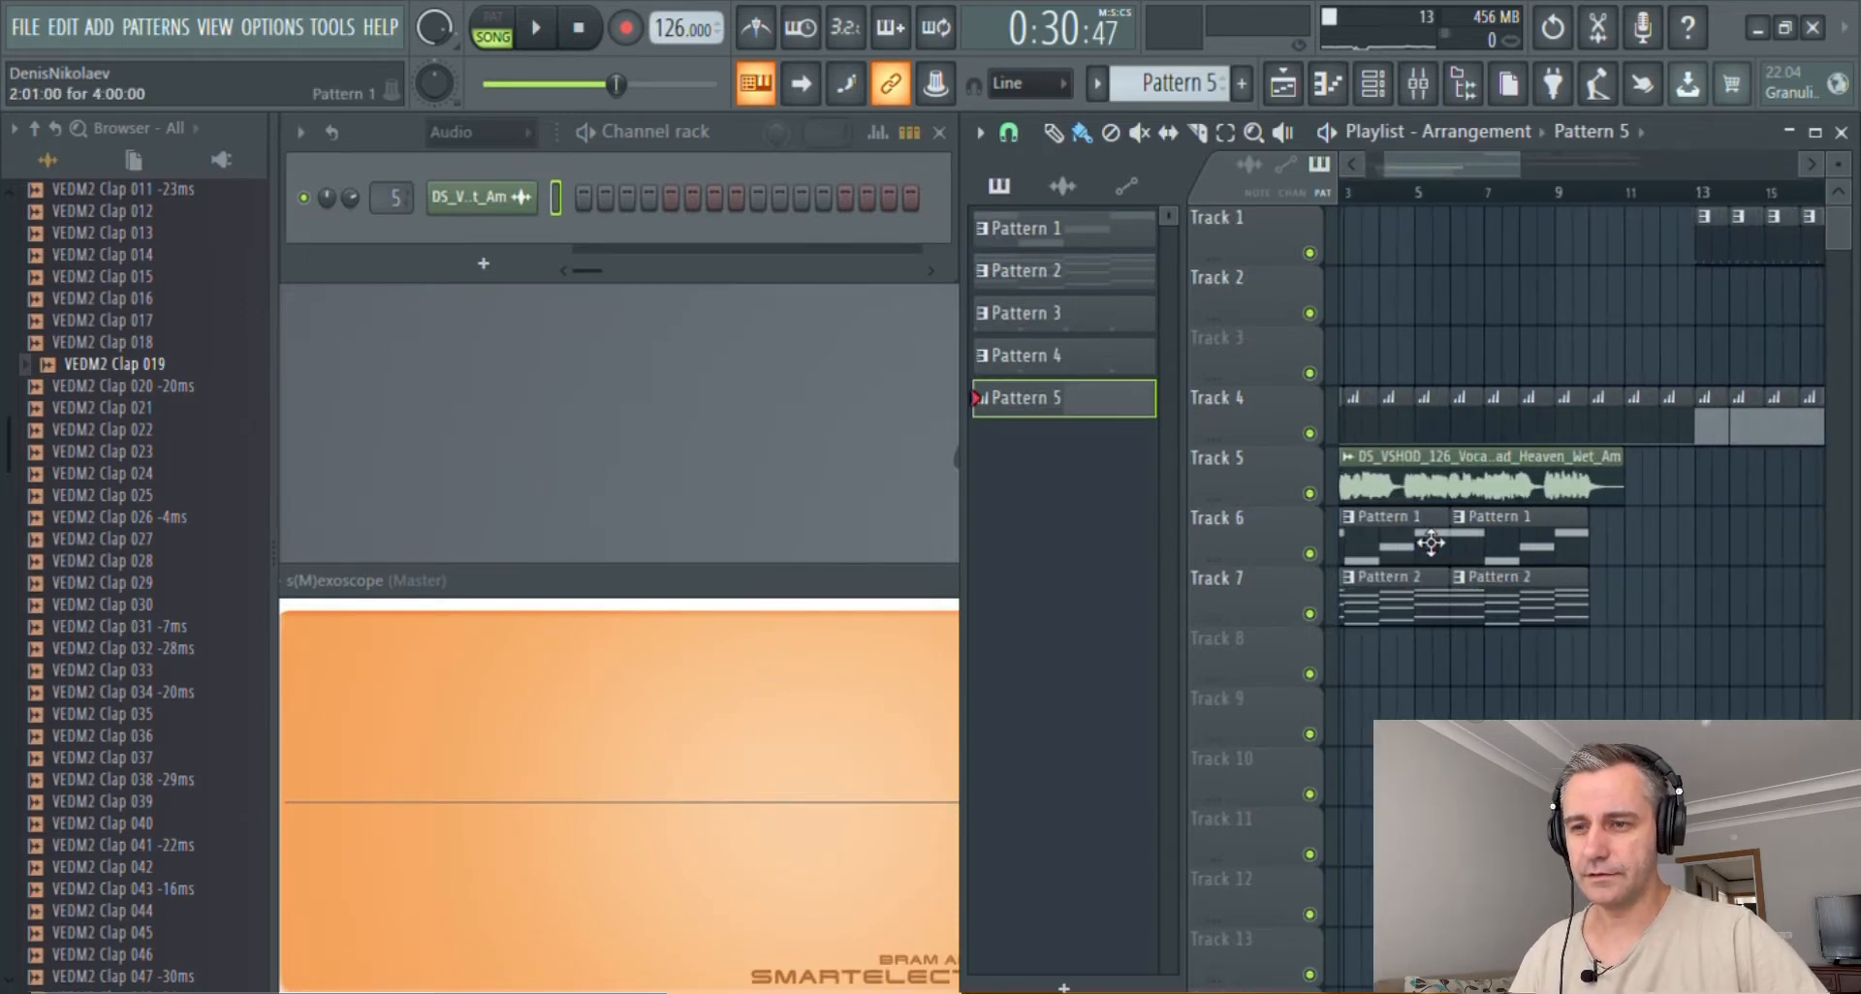
scroll(1430, 544, down, 4)
click(1814, 131)
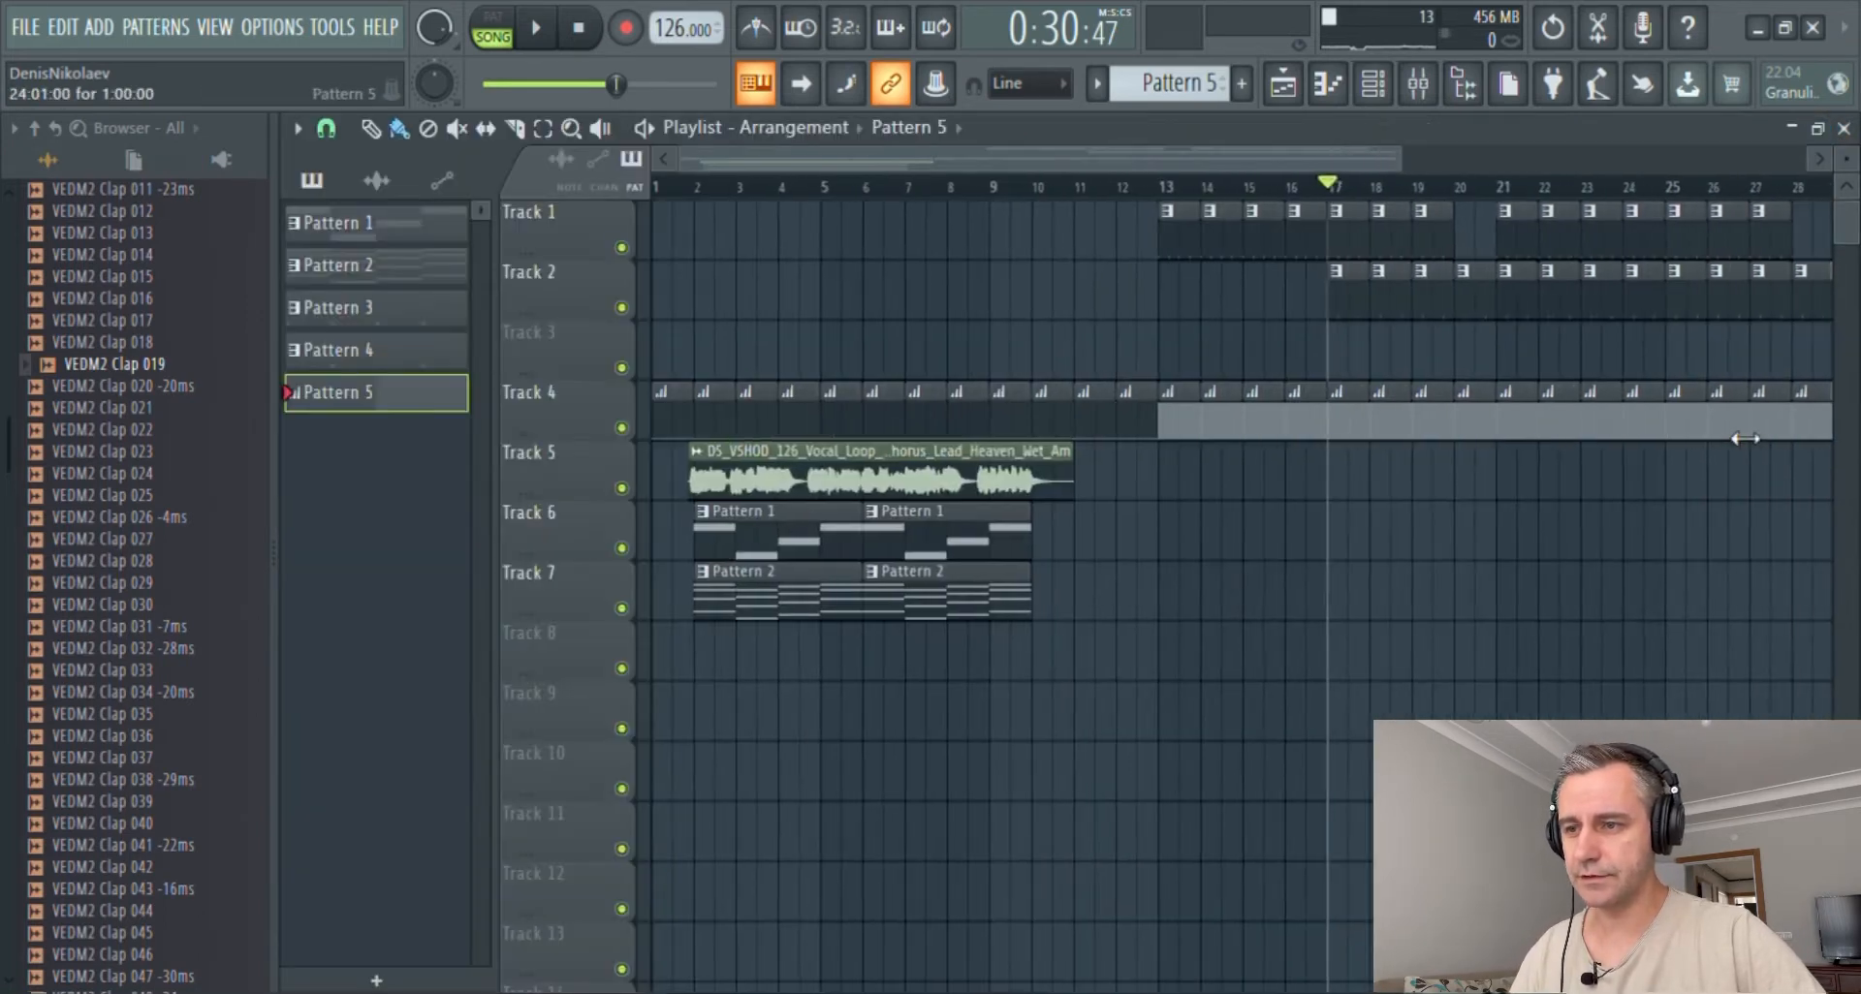
- Shift the entire arrangement three bars later and delete the first Pattern 5 slice on Track 4
scroll(1745, 439, down, 2)
key(ctrl+a)
drag(693, 434, 795, 433)
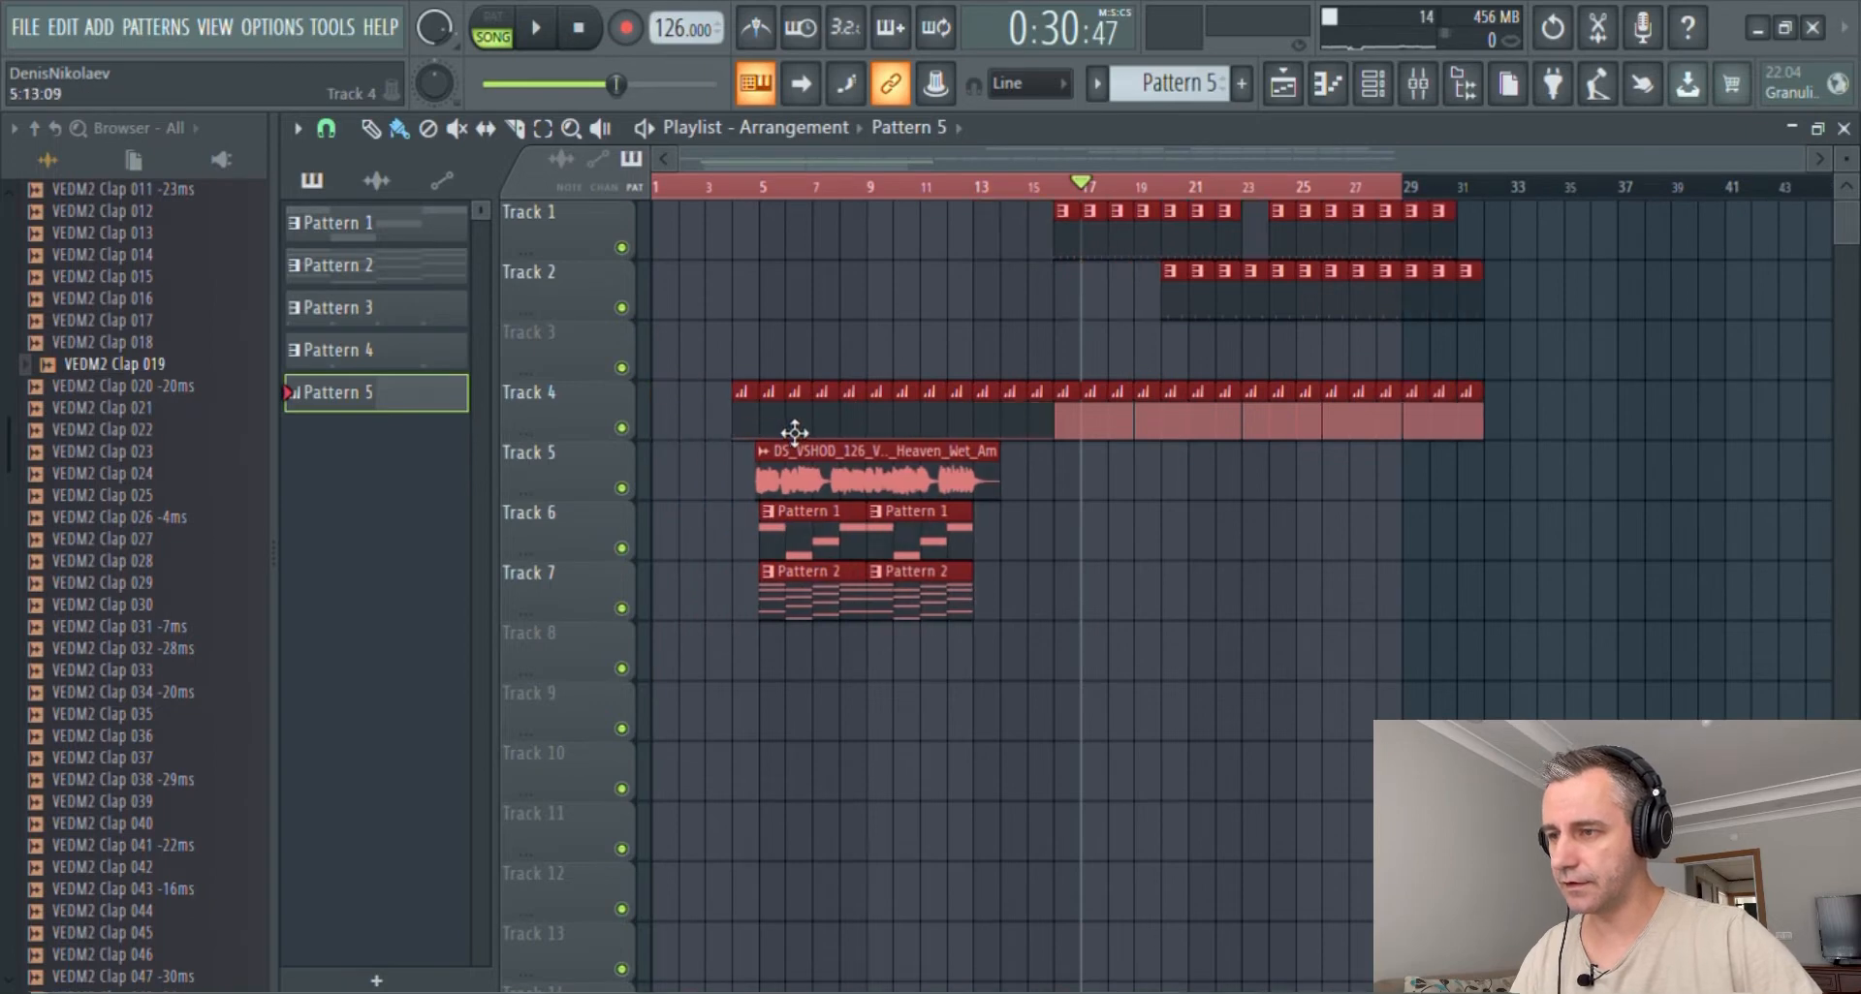
right_click(749, 427)
- Move the drum clips and 100% Pattern 5 slices five bars later to start at bar 21, filling Track 4's gap with 0% slices
drag(1527, 252, 1063, 344)
drag(1589, 384, 1212, 441)
click(1184, 537)
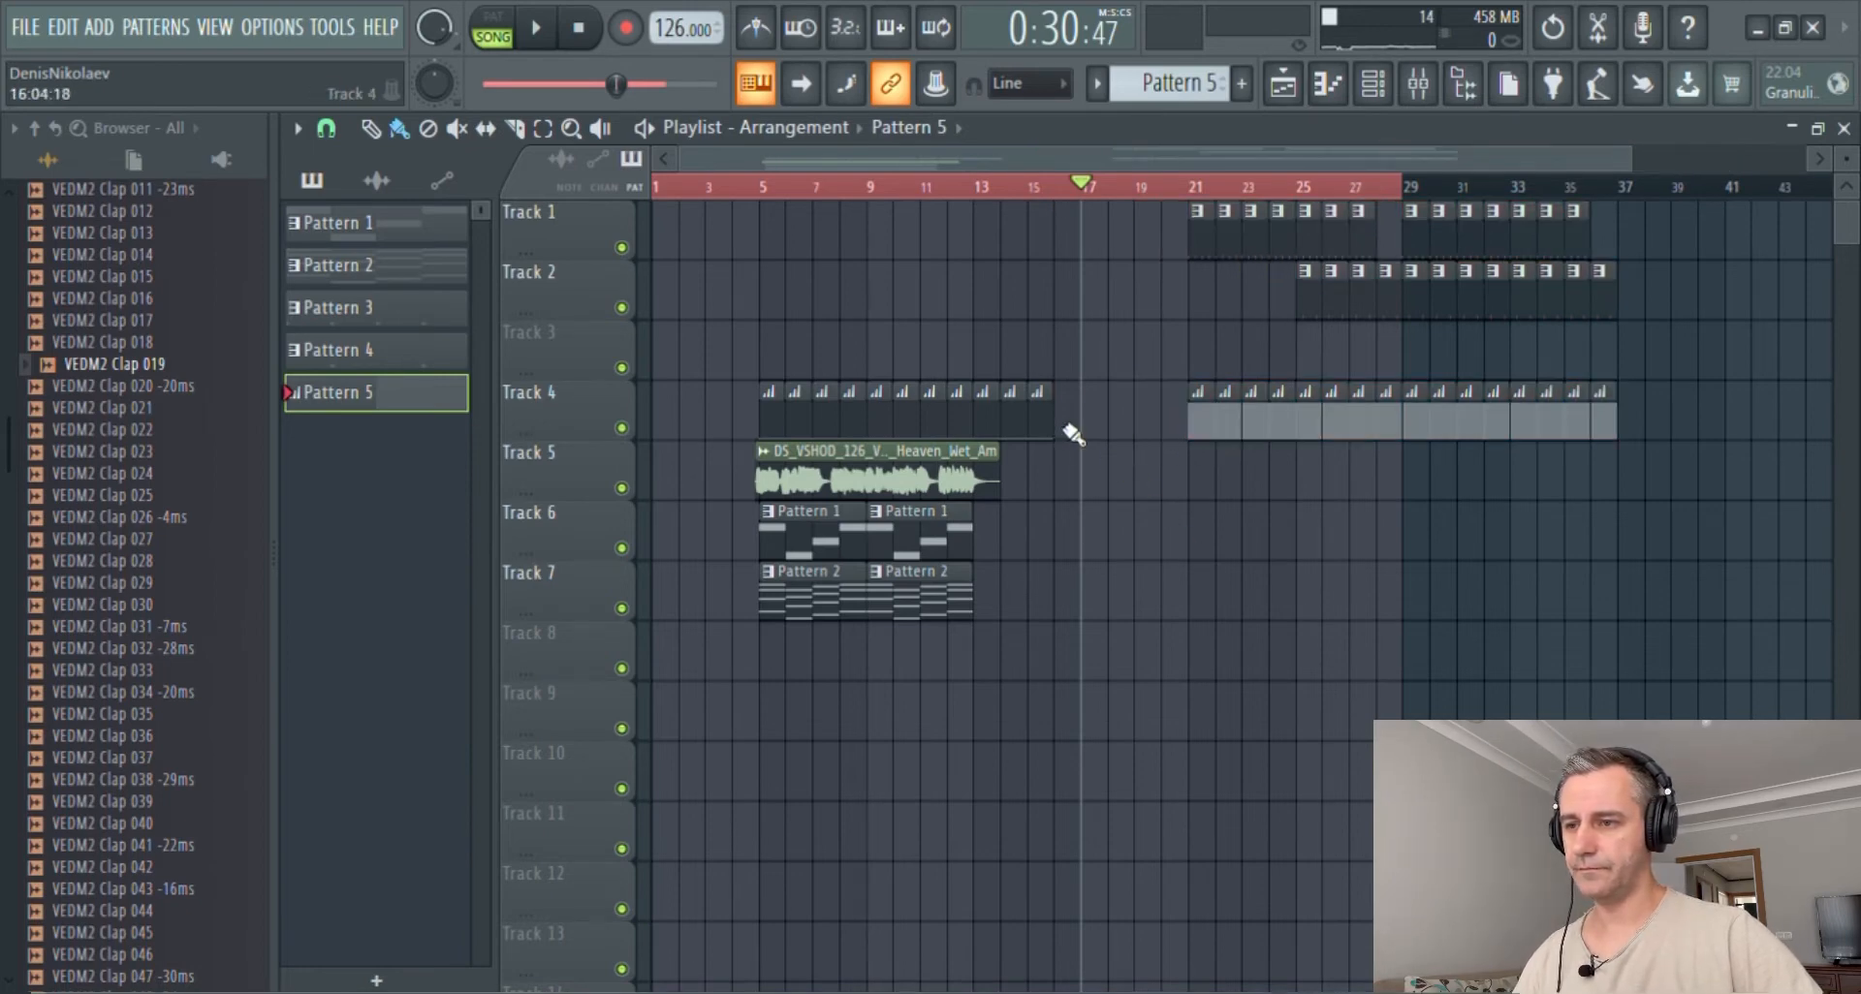
drag(1068, 430, 1174, 522)
double_click(678, 193)
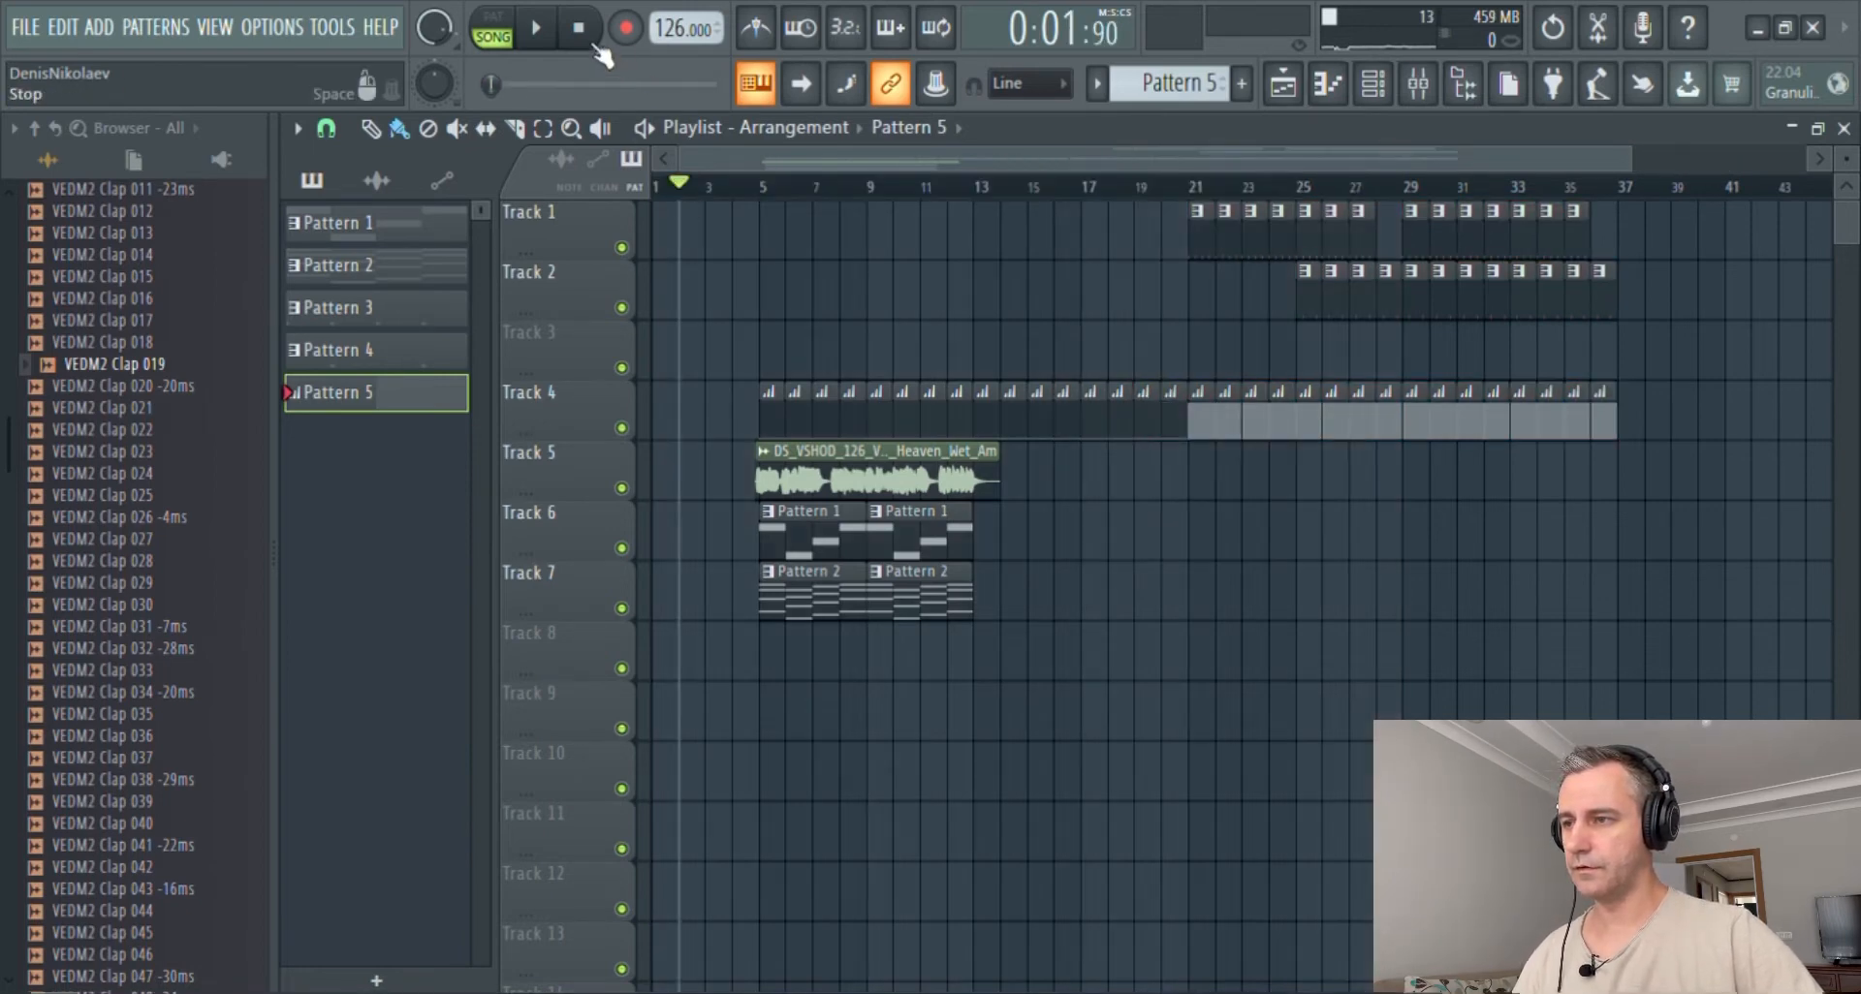
click(583, 33)
- Repeat the vocal loop on Track 5 for the sections starting at bars 13 and 21, deleting the surplus fourth copy
scroll(943, 427, down, 1)
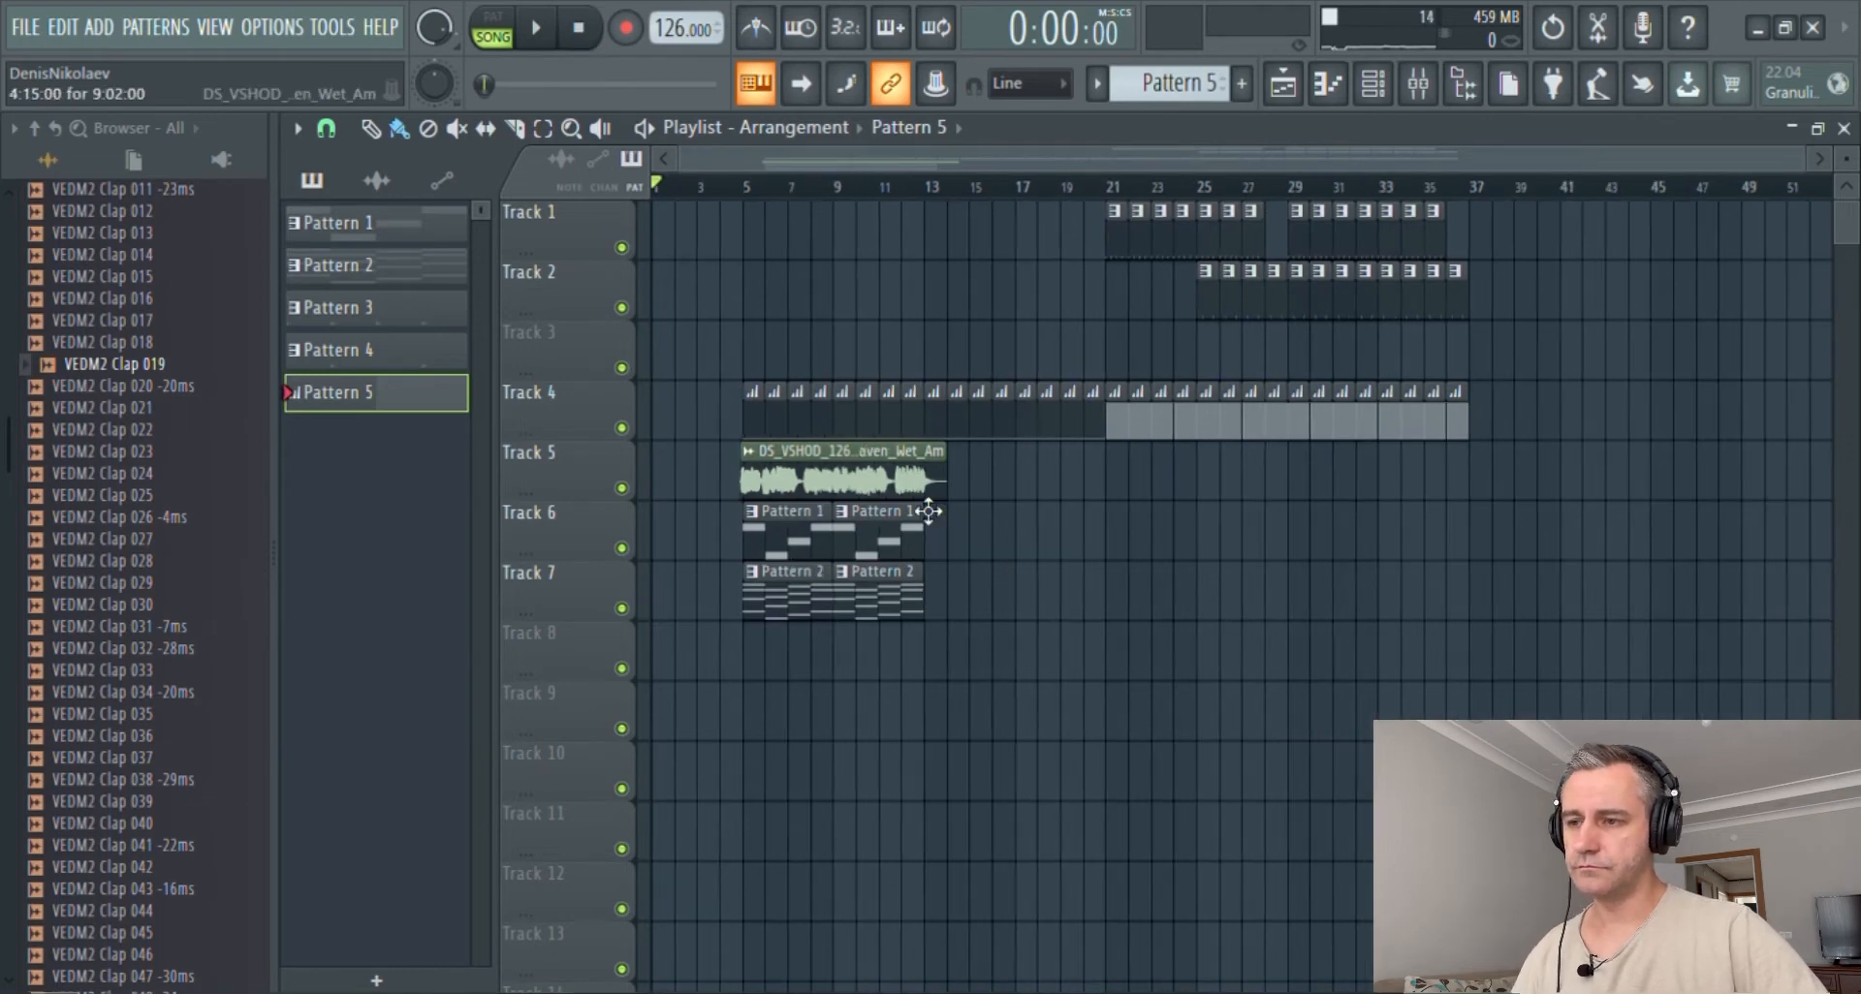
drag(969, 494, 993, 495)
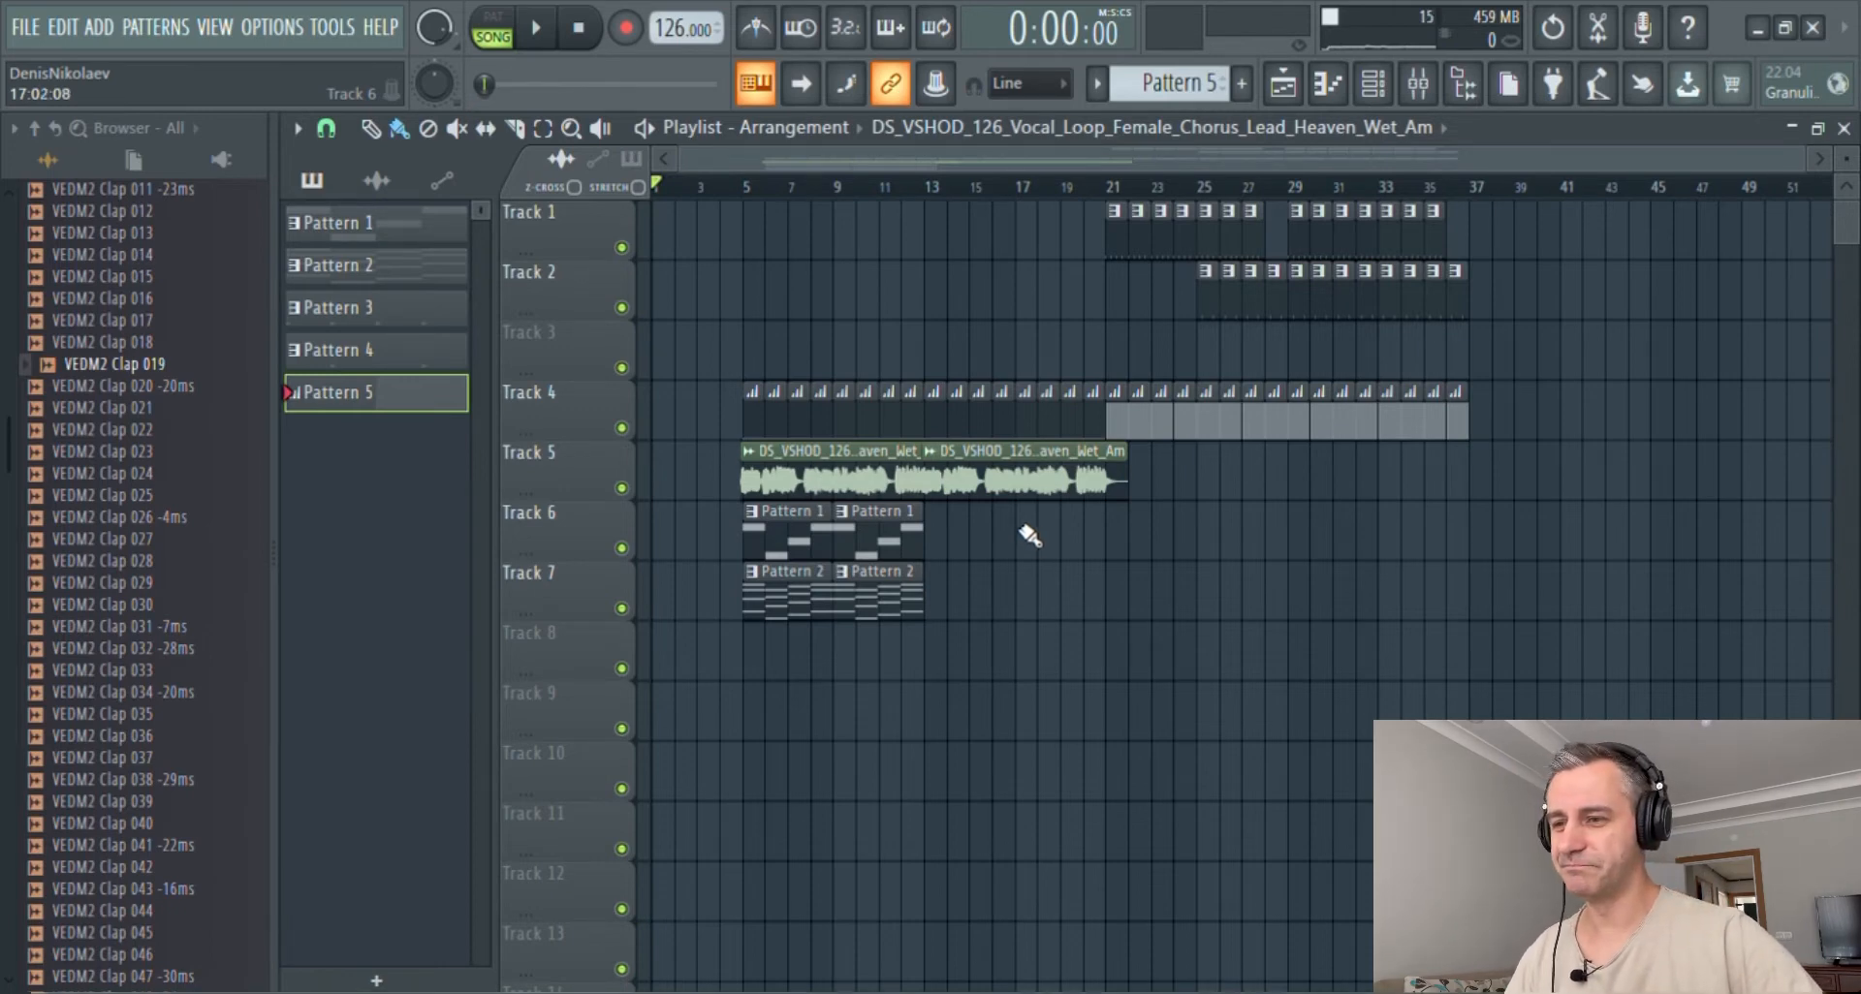
drag(1025, 488, 859, 493)
drag(847, 496, 1215, 500)
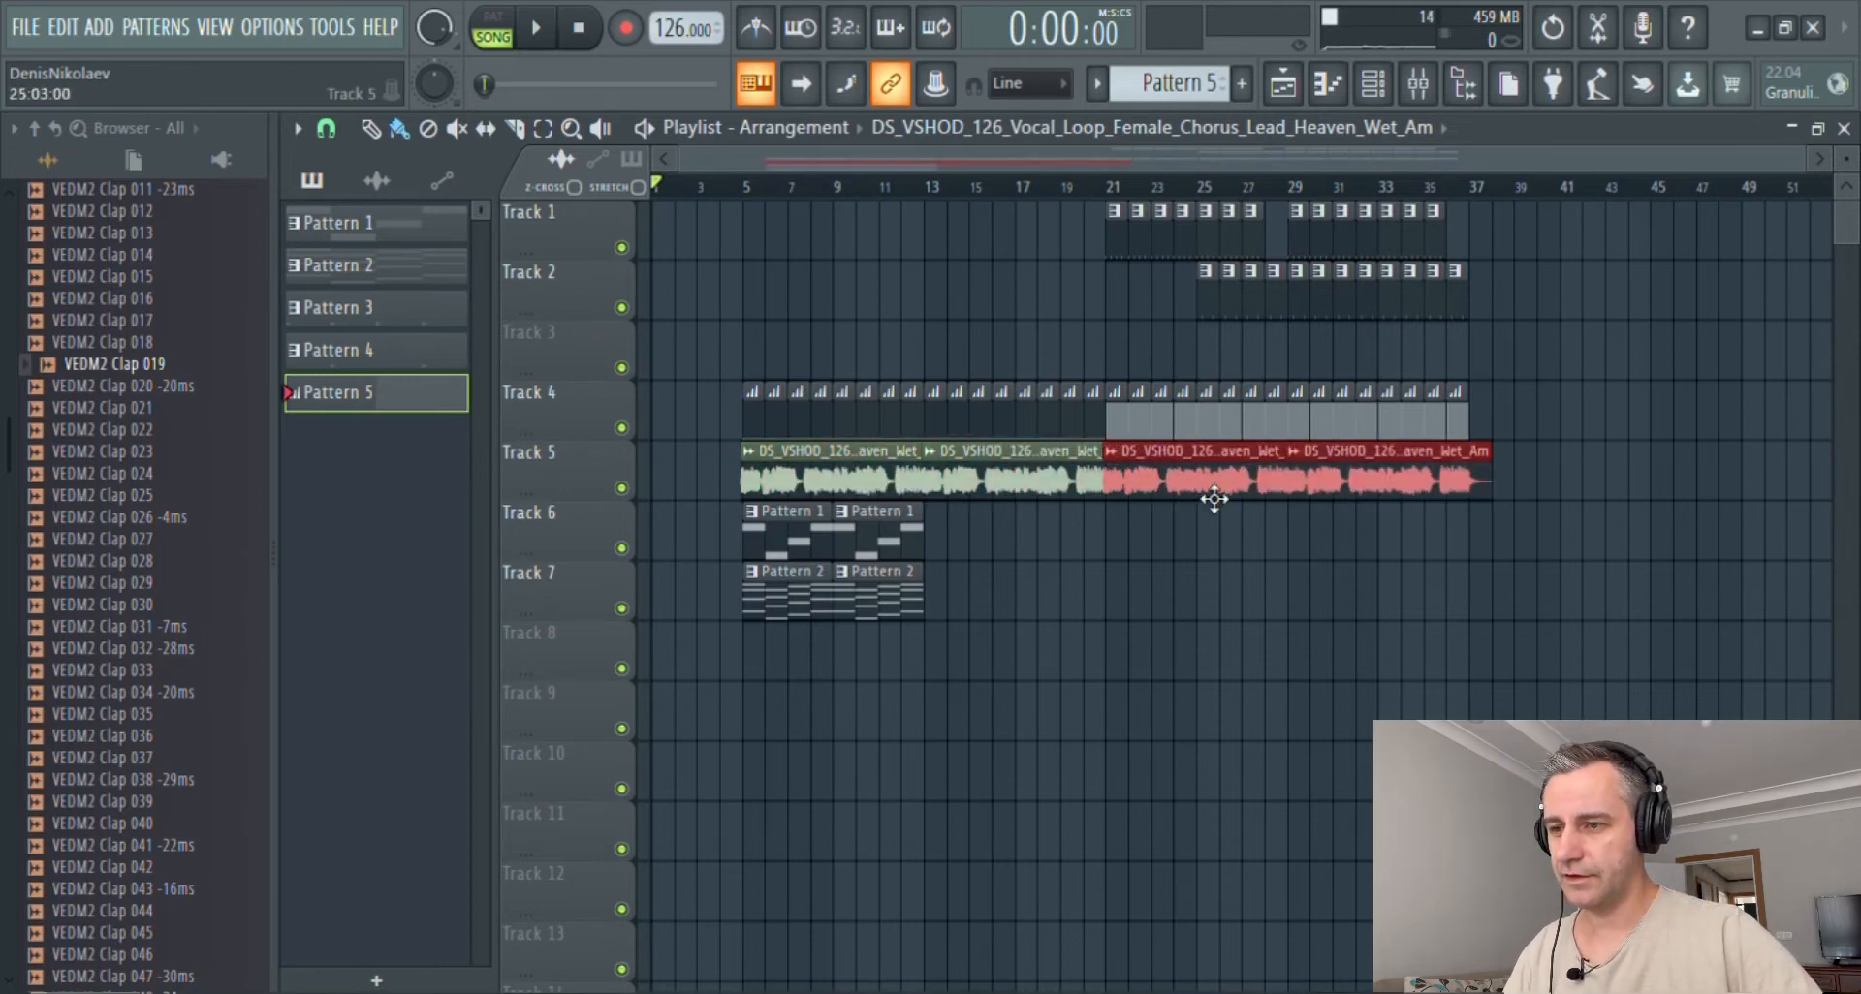
right_click(1401, 493)
- Repeat the Pattern 1 and Pattern 2 clips on Tracks 6 and 7 from bar 13, shortening the last pair to three bars
ctrl+click(1414, 604)
drag(949, 533, 984, 619)
ctrl+click(1121, 607)
drag(1094, 531, 1107, 618)
click(1113, 606)
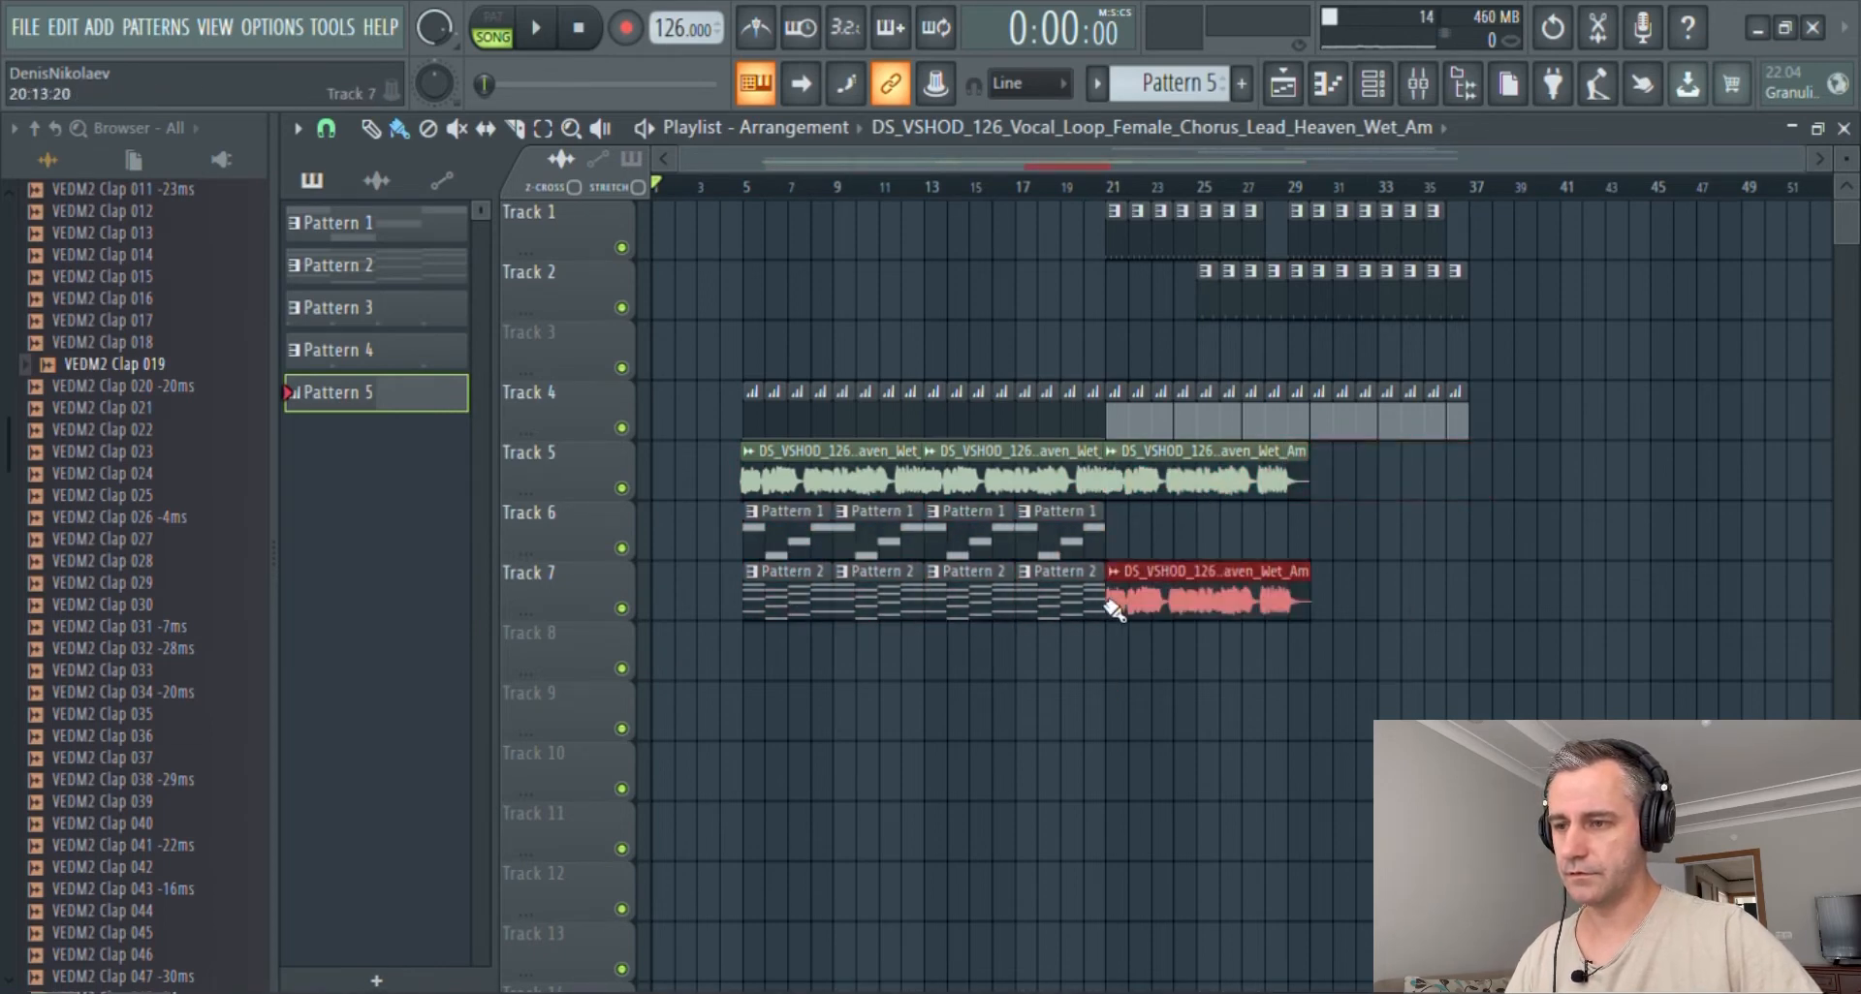
right_click(1159, 609)
drag(1128, 545, 1106, 618)
drag(1104, 615, 1099, 614)
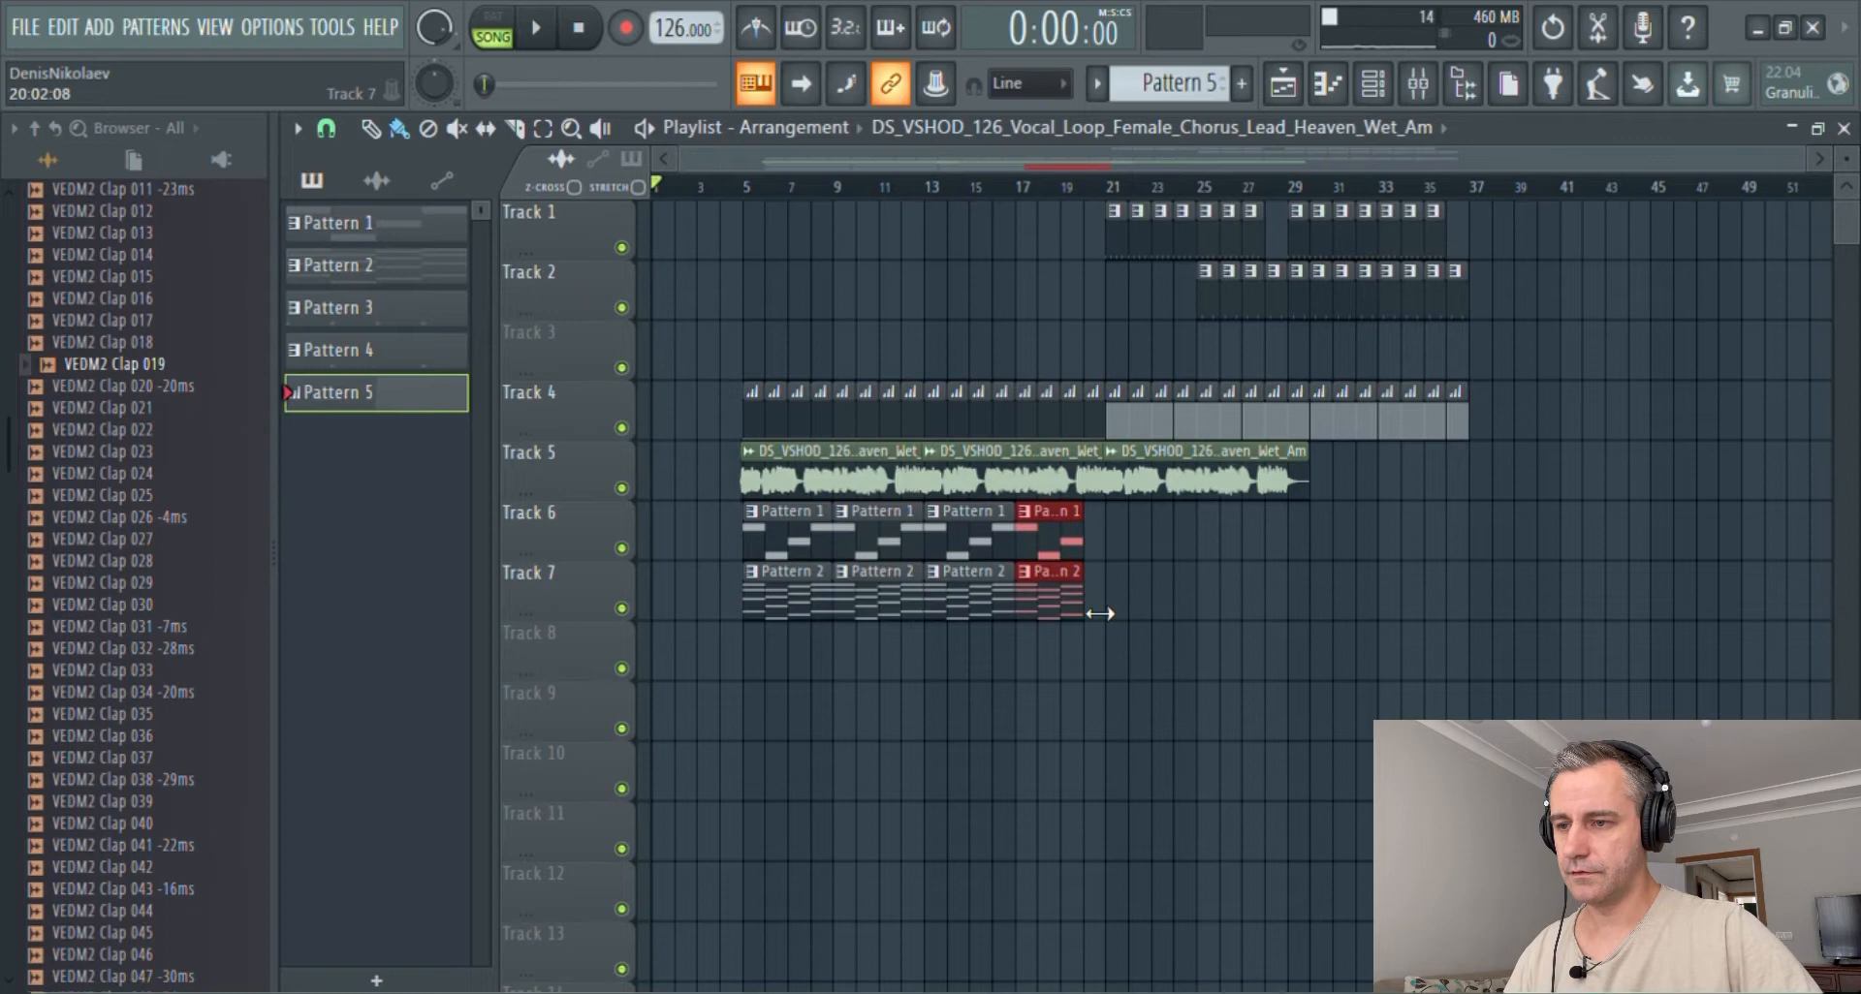
ctrl+click(1443, 628)
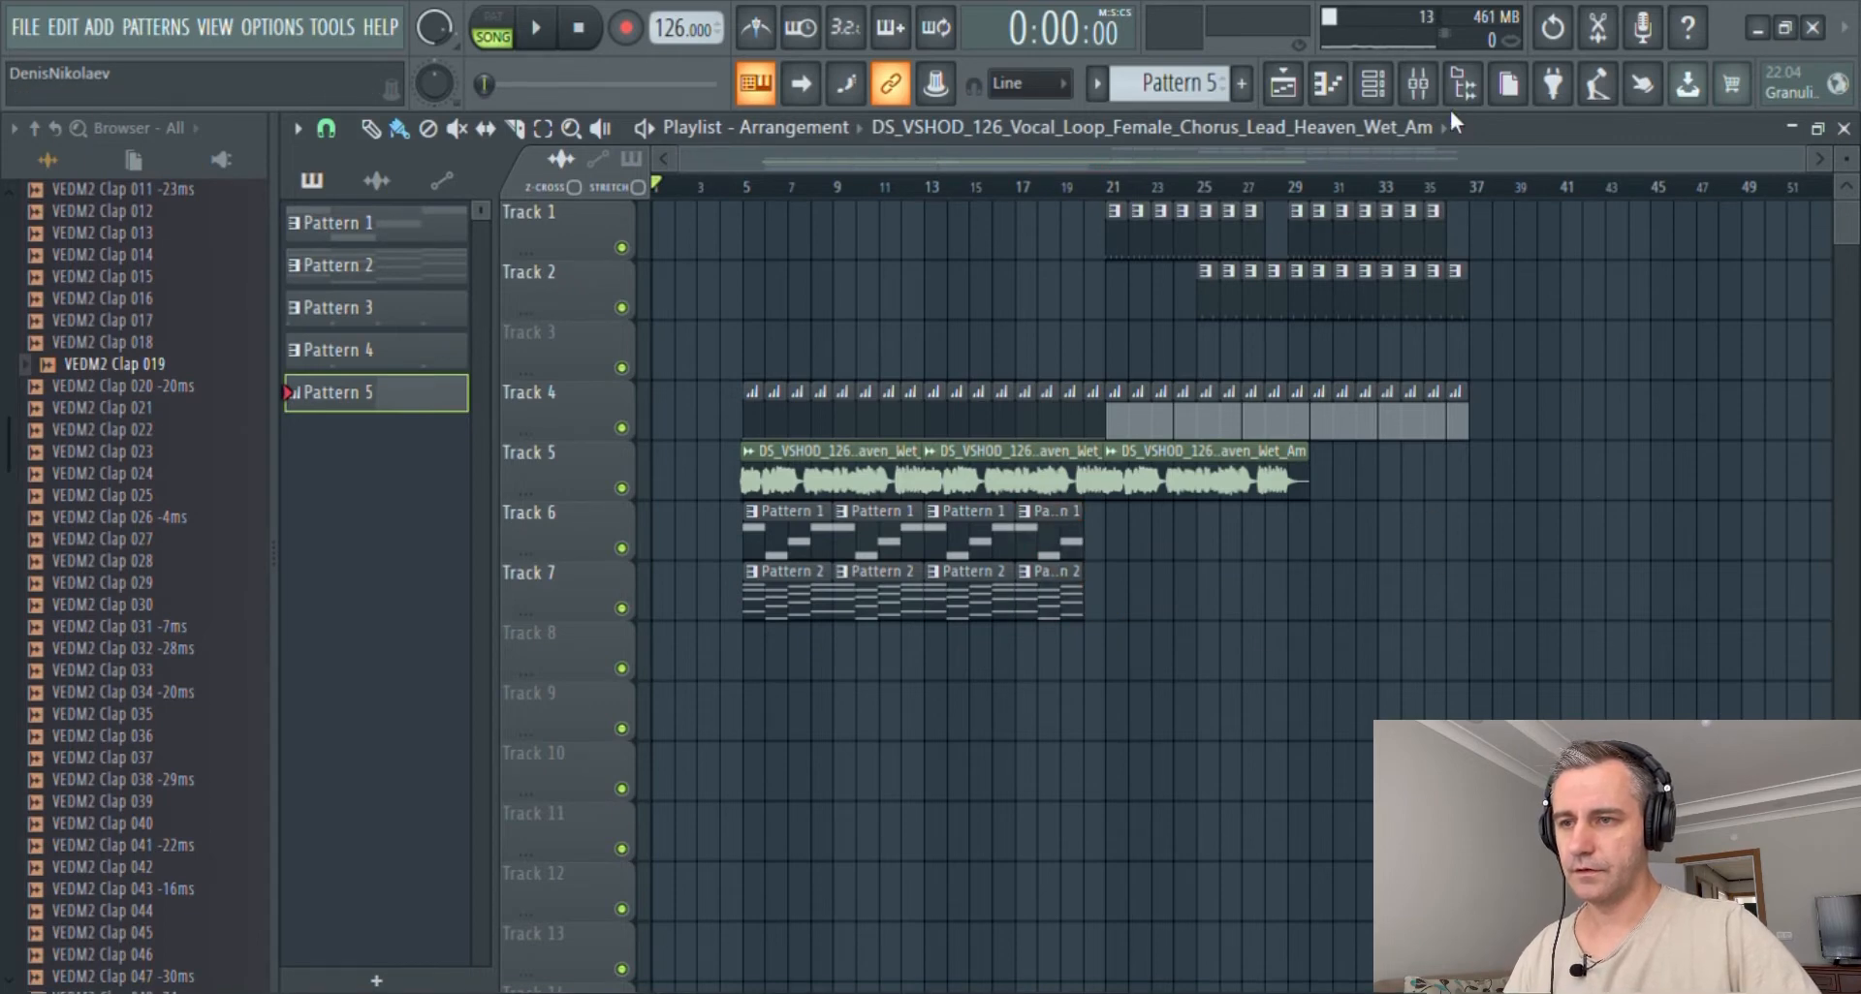
- Create Pattern 6 and open the VEDM2 Closed Hihats folder under VEDM2 Cymbals in the sample browser
double_click(1474, 127)
scroll(1257, 615, up, 2)
scroll(1253, 612, down, 2)
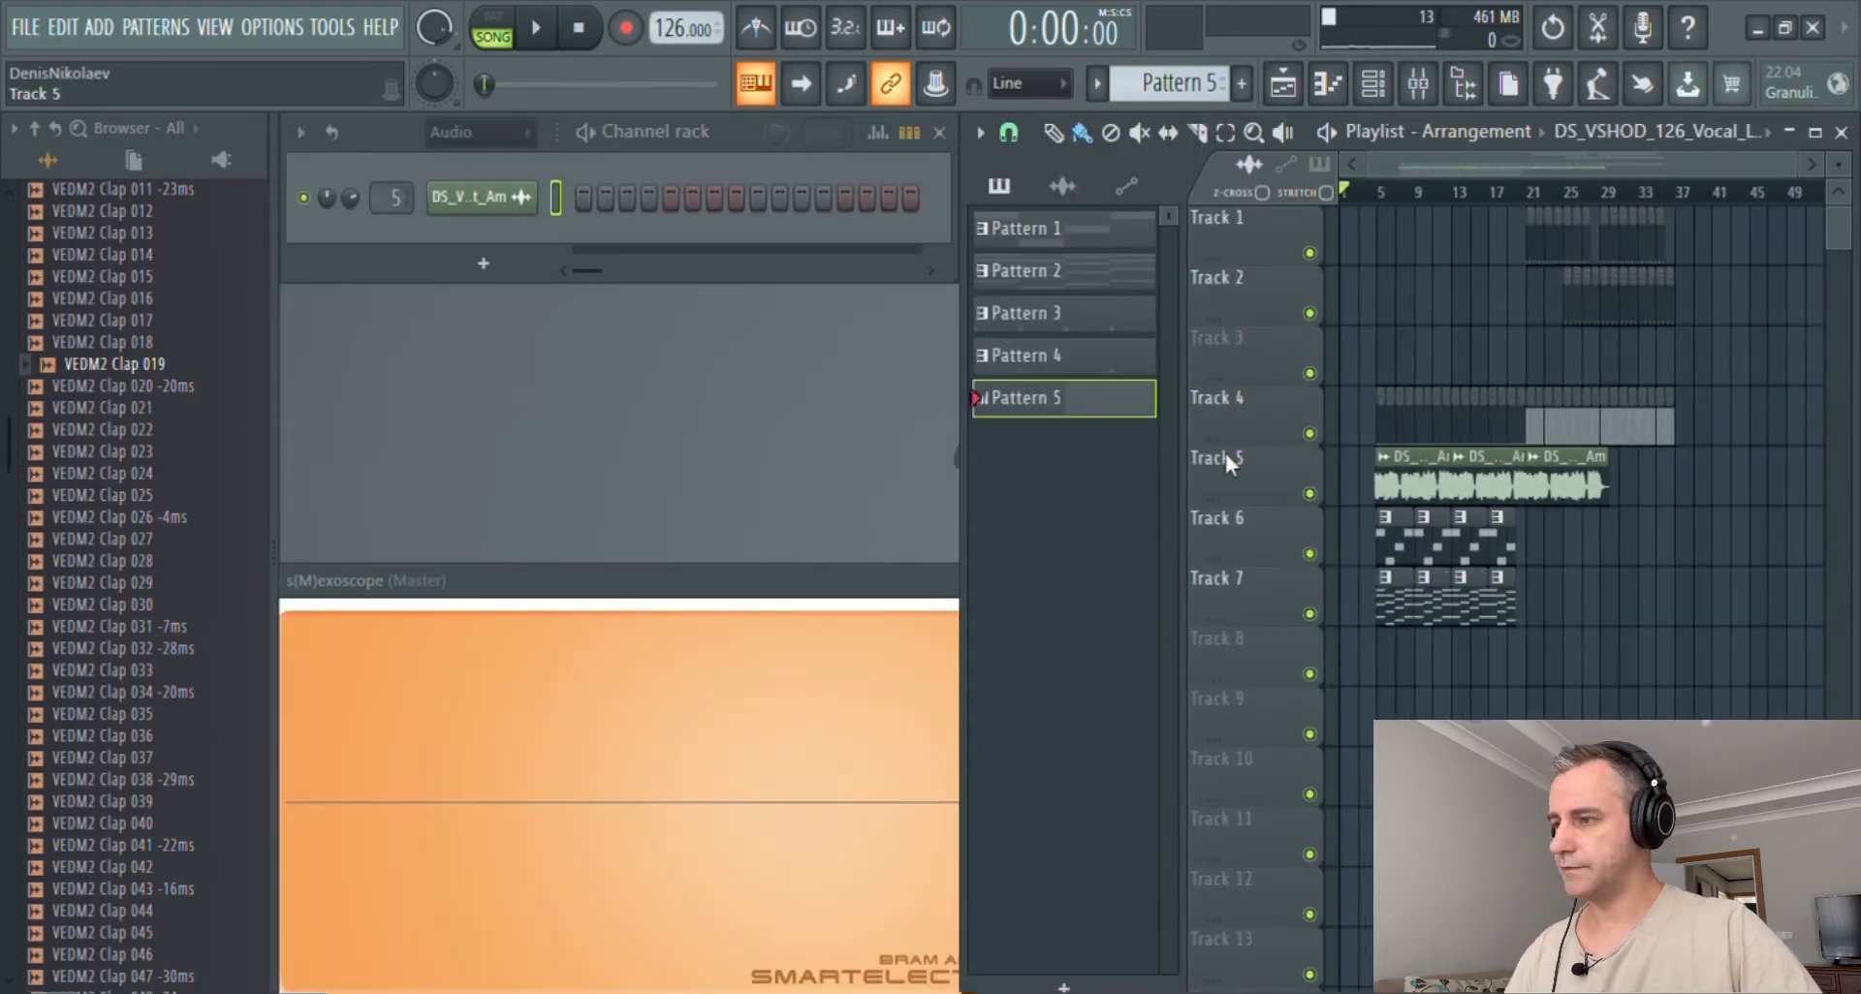
scroll(56, 414, up, 2)
click(3, 414)
click(3, 415)
click(2, 415)
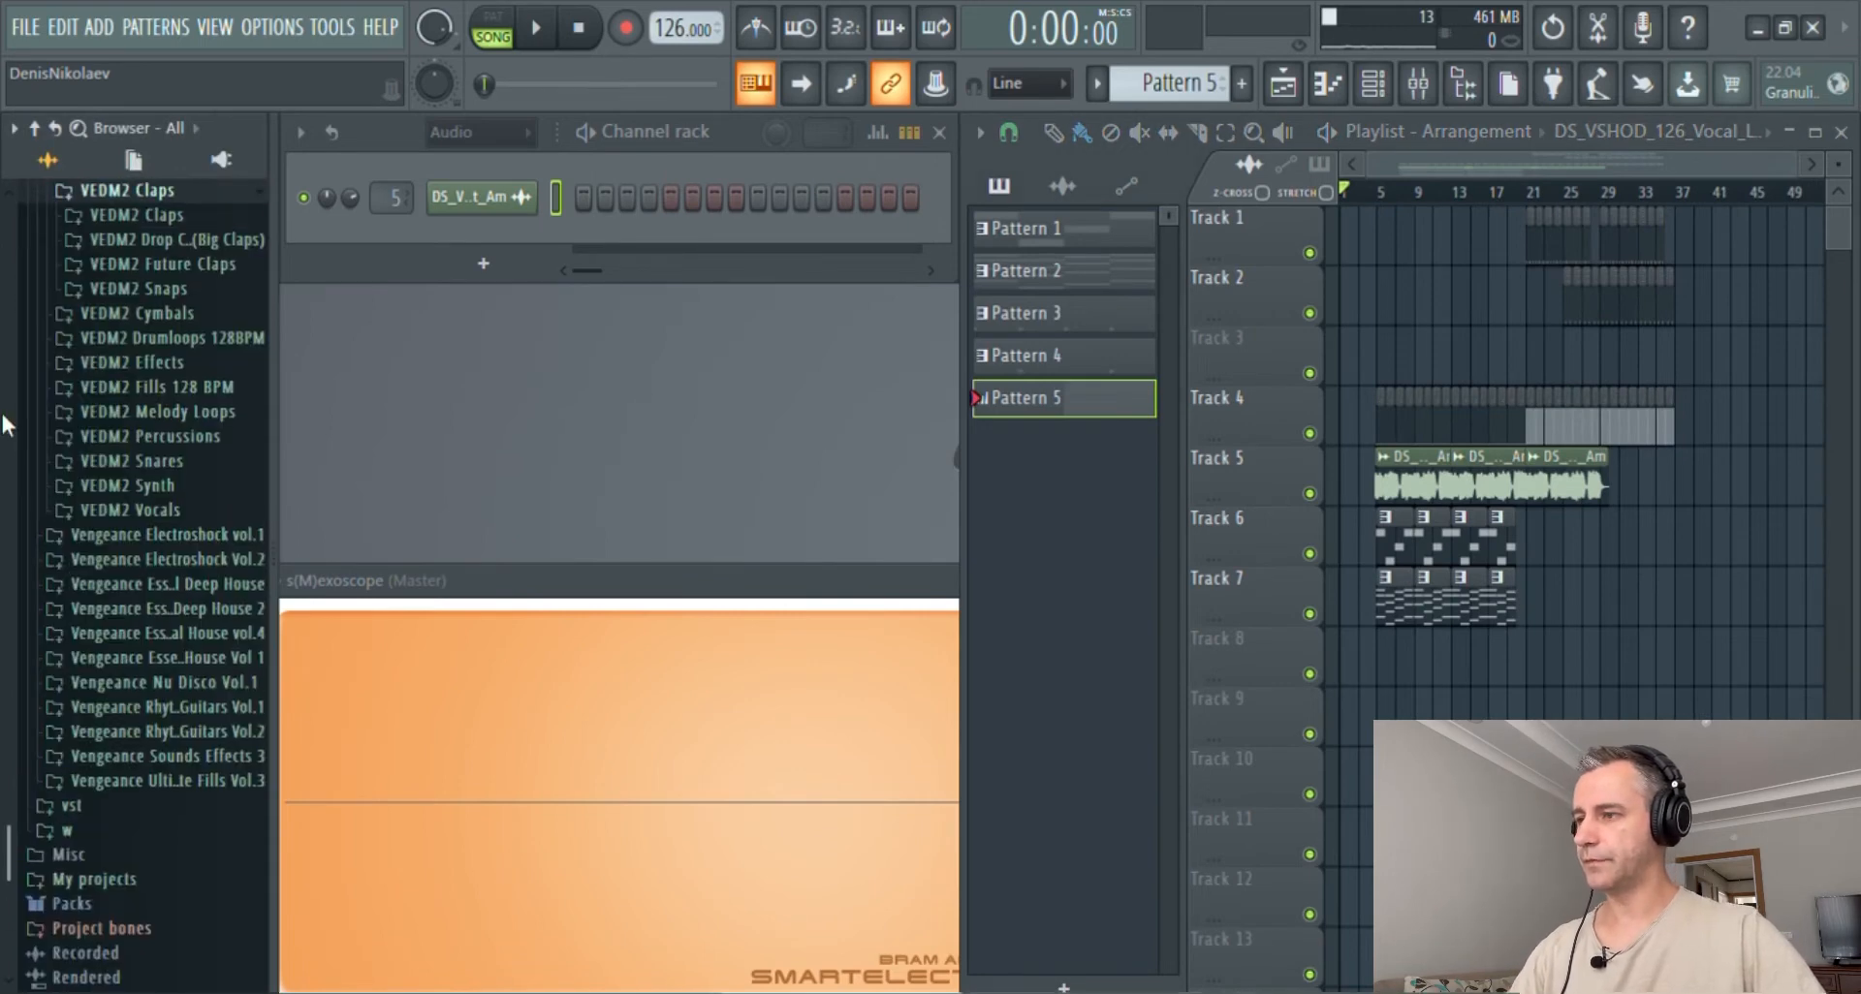
key(Left)
key(Down)
key(Right)
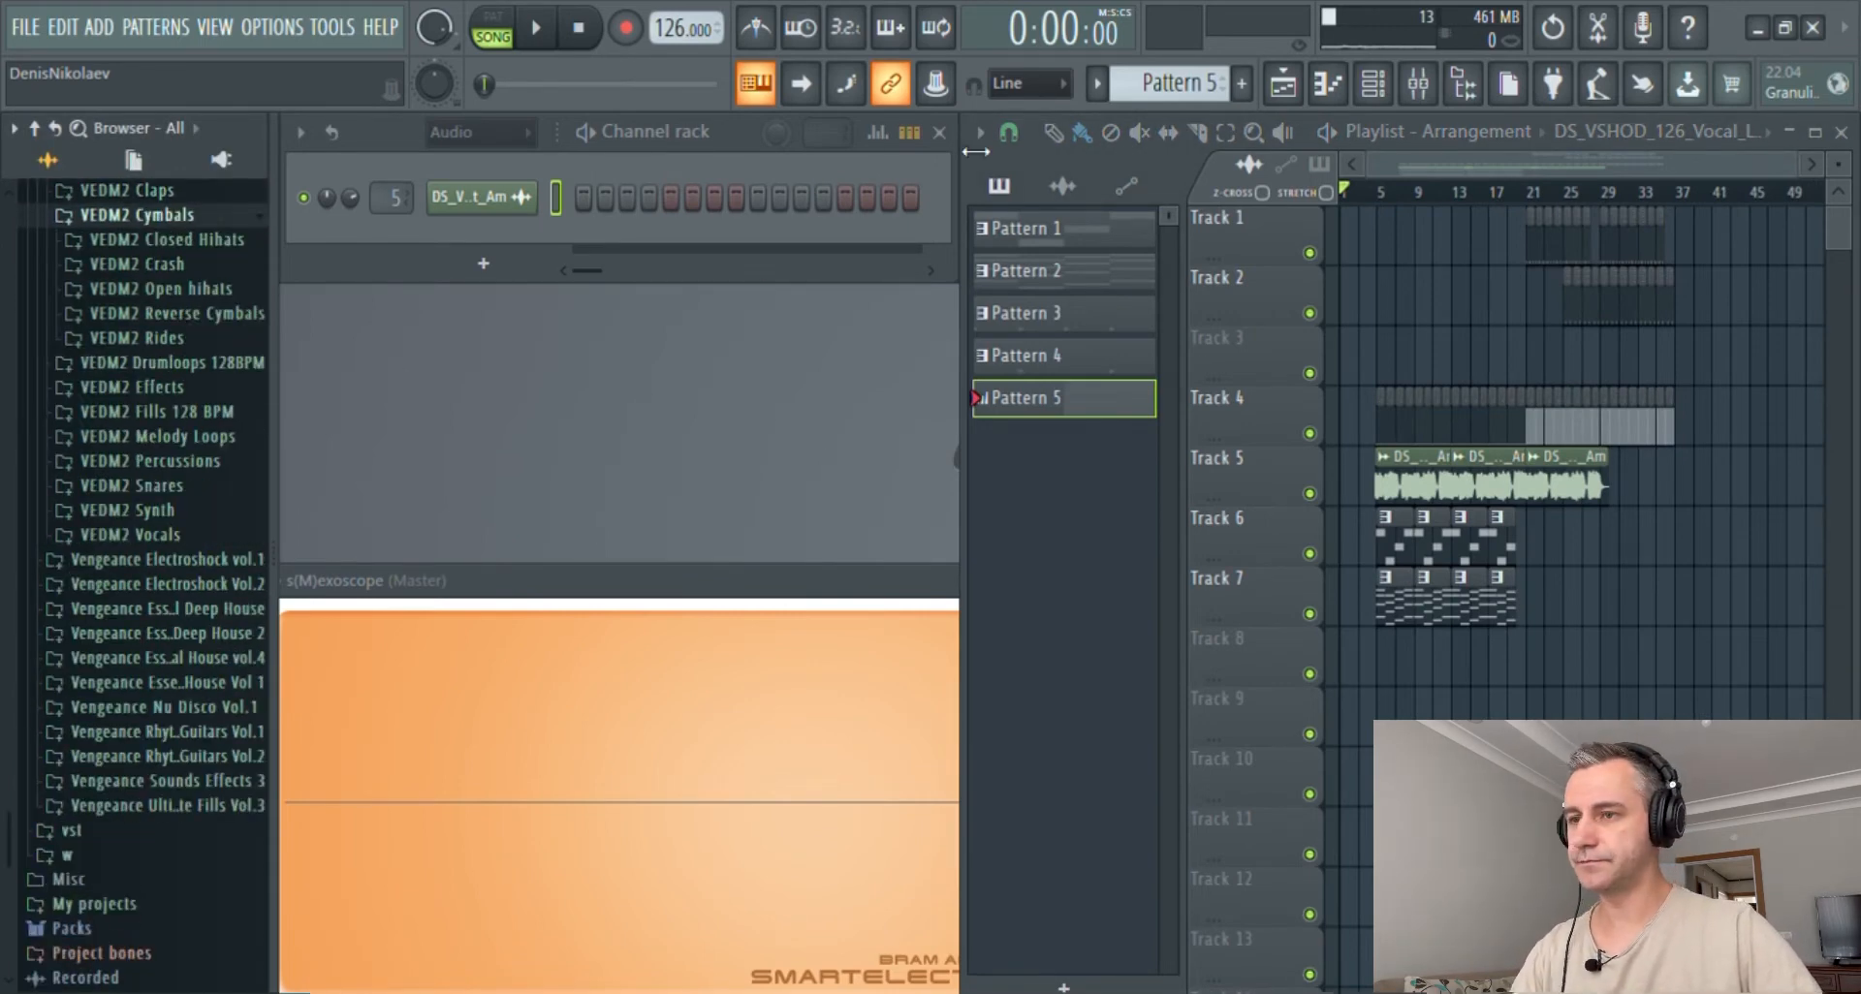
click(1241, 83)
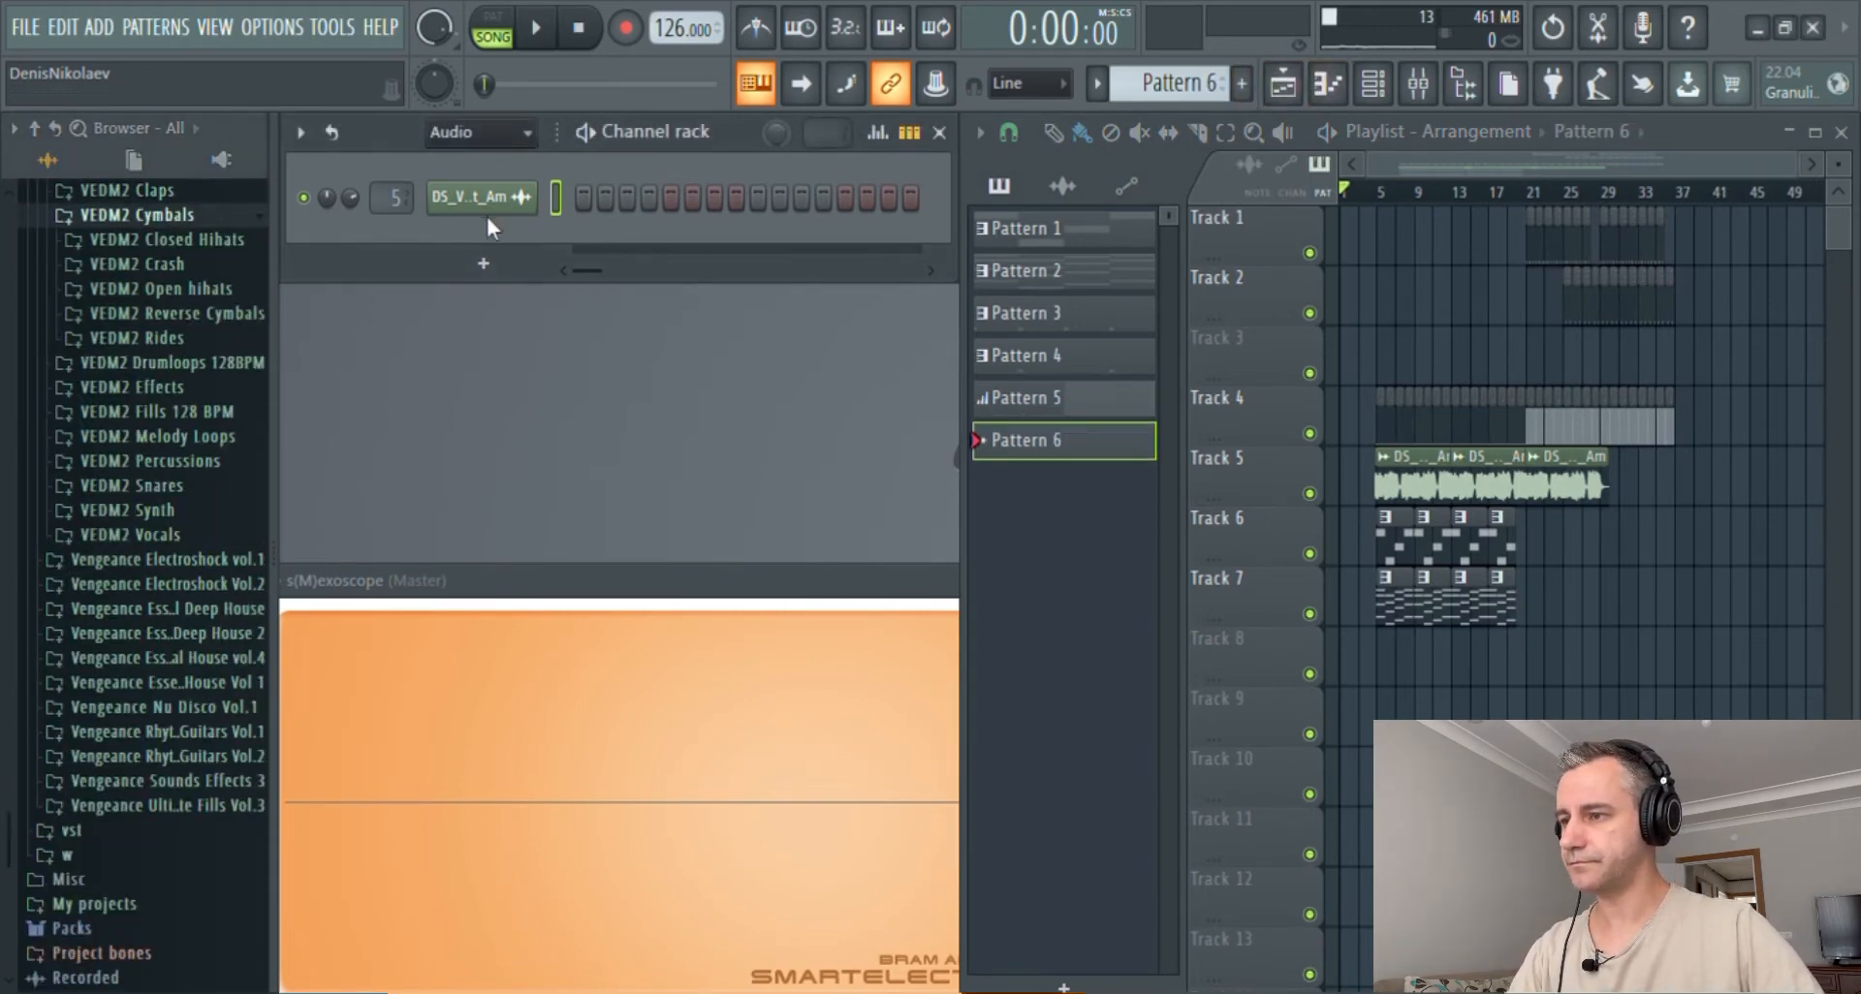
click(155, 239)
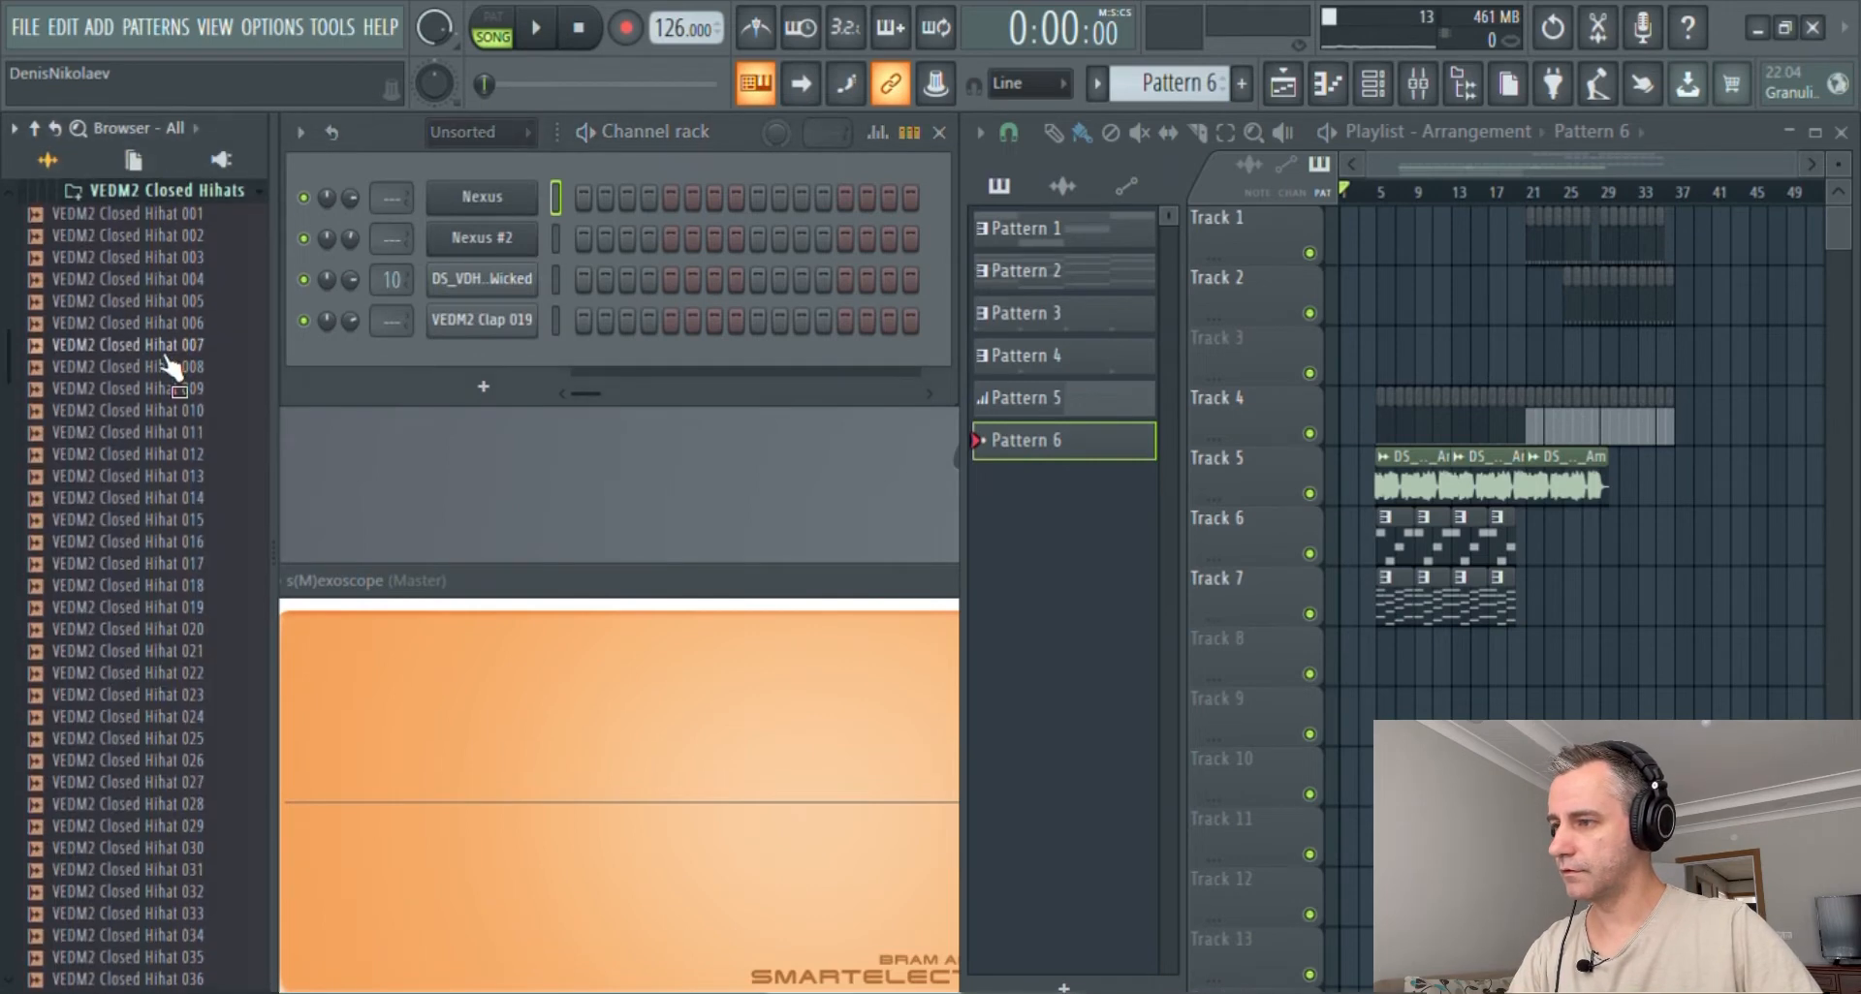
- Add VEDM2 Closed Hihat 014 as a channel, enable steps 3, 7, 11 and 15, and play the pattern
drag(160, 497, 467, 366)
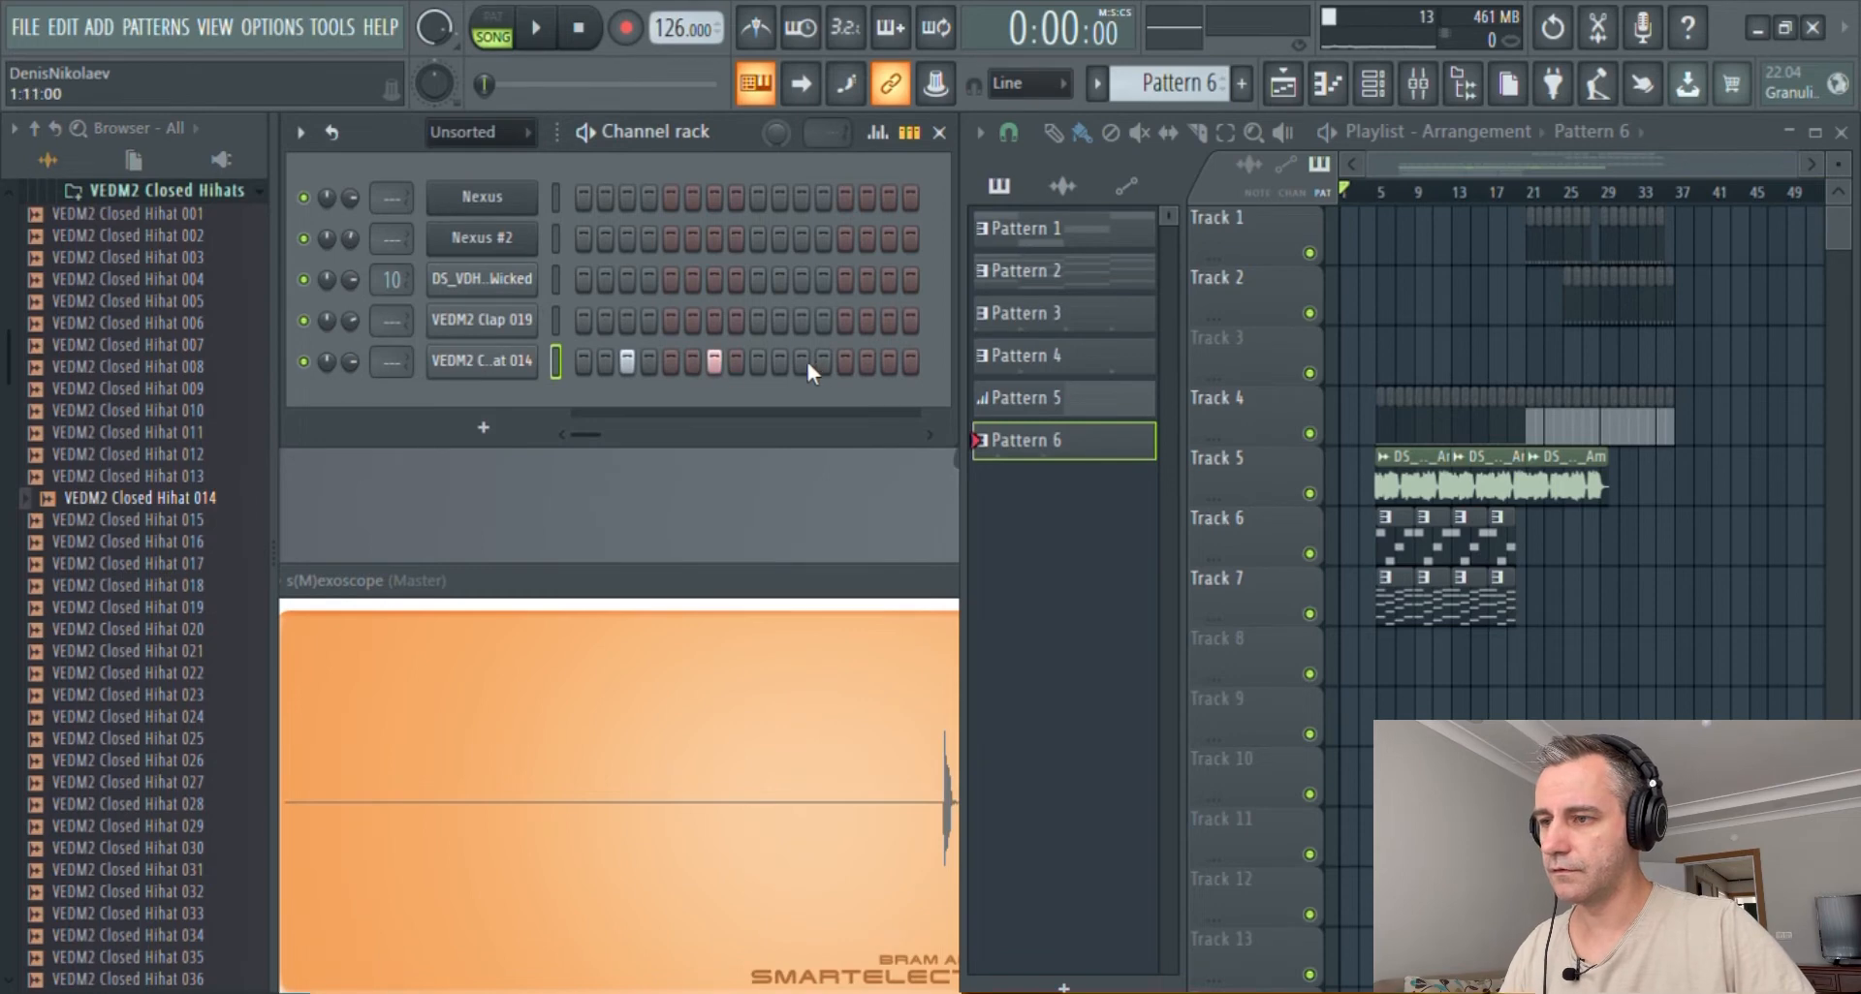
click(482, 31)
key(space)
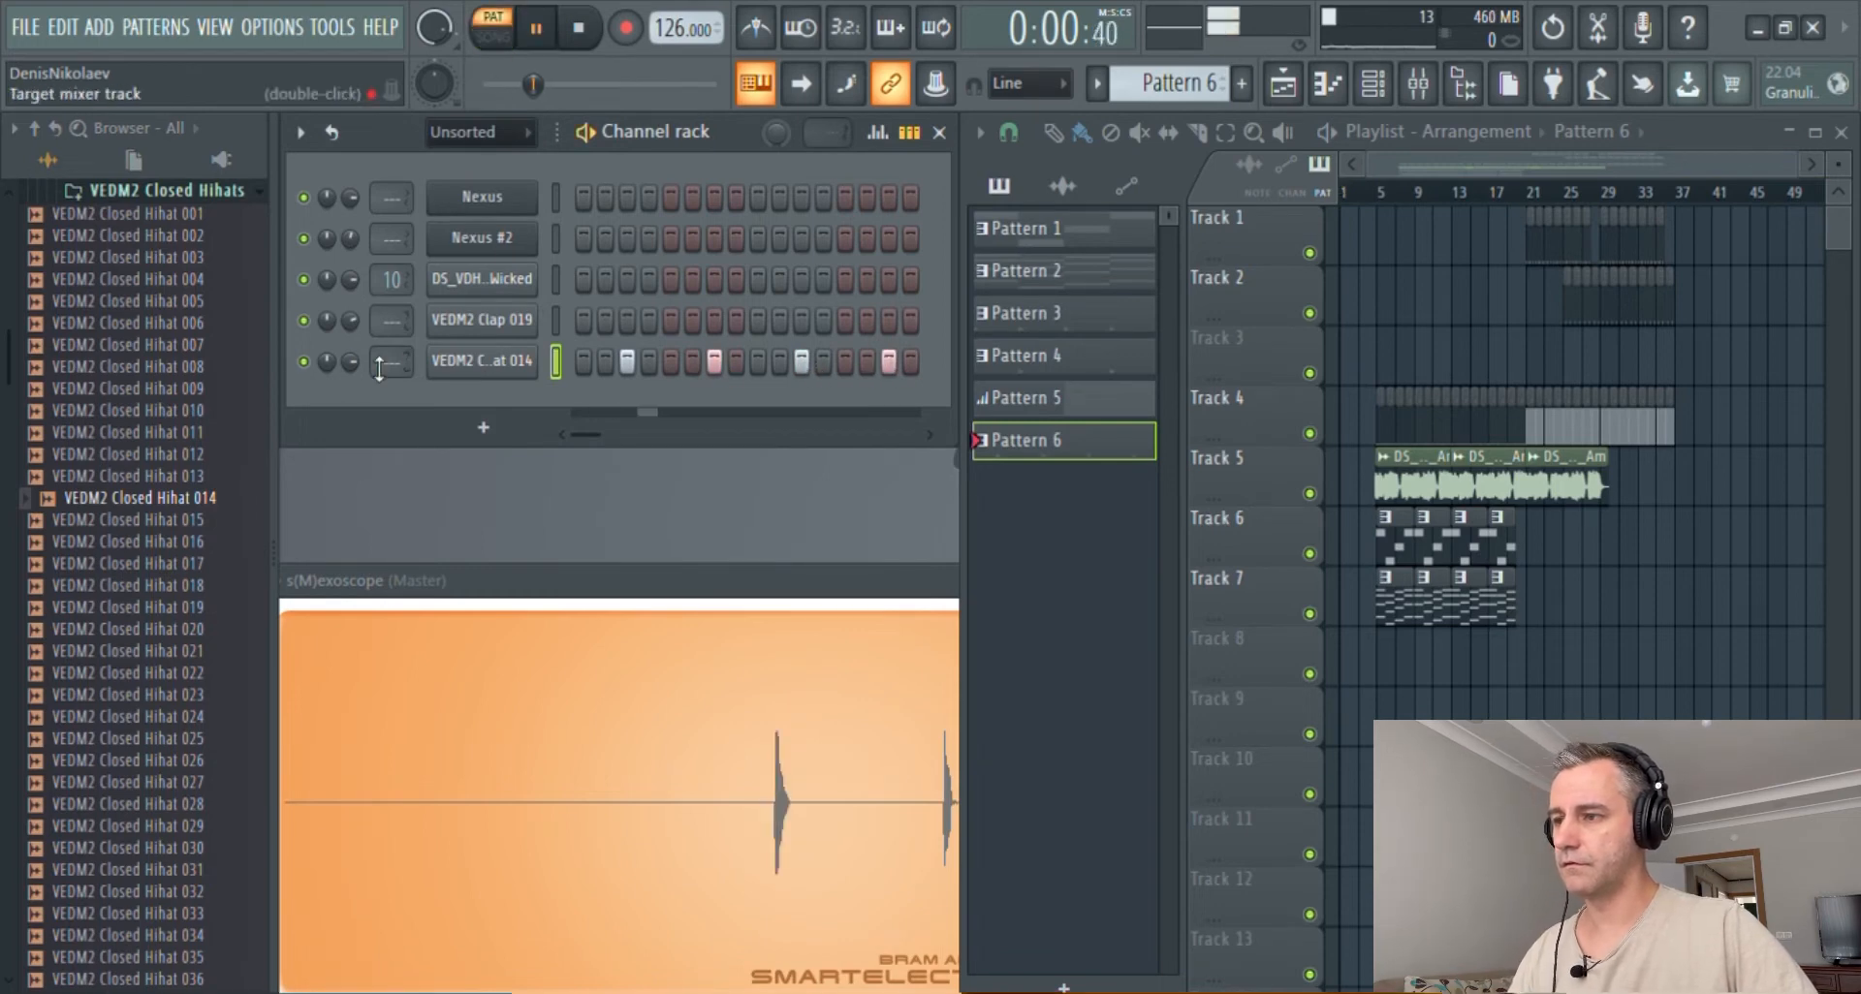
- Place Pattern 6 on Track 3 across bars 29 to 36 and play the song from bar 29
click(1814, 132)
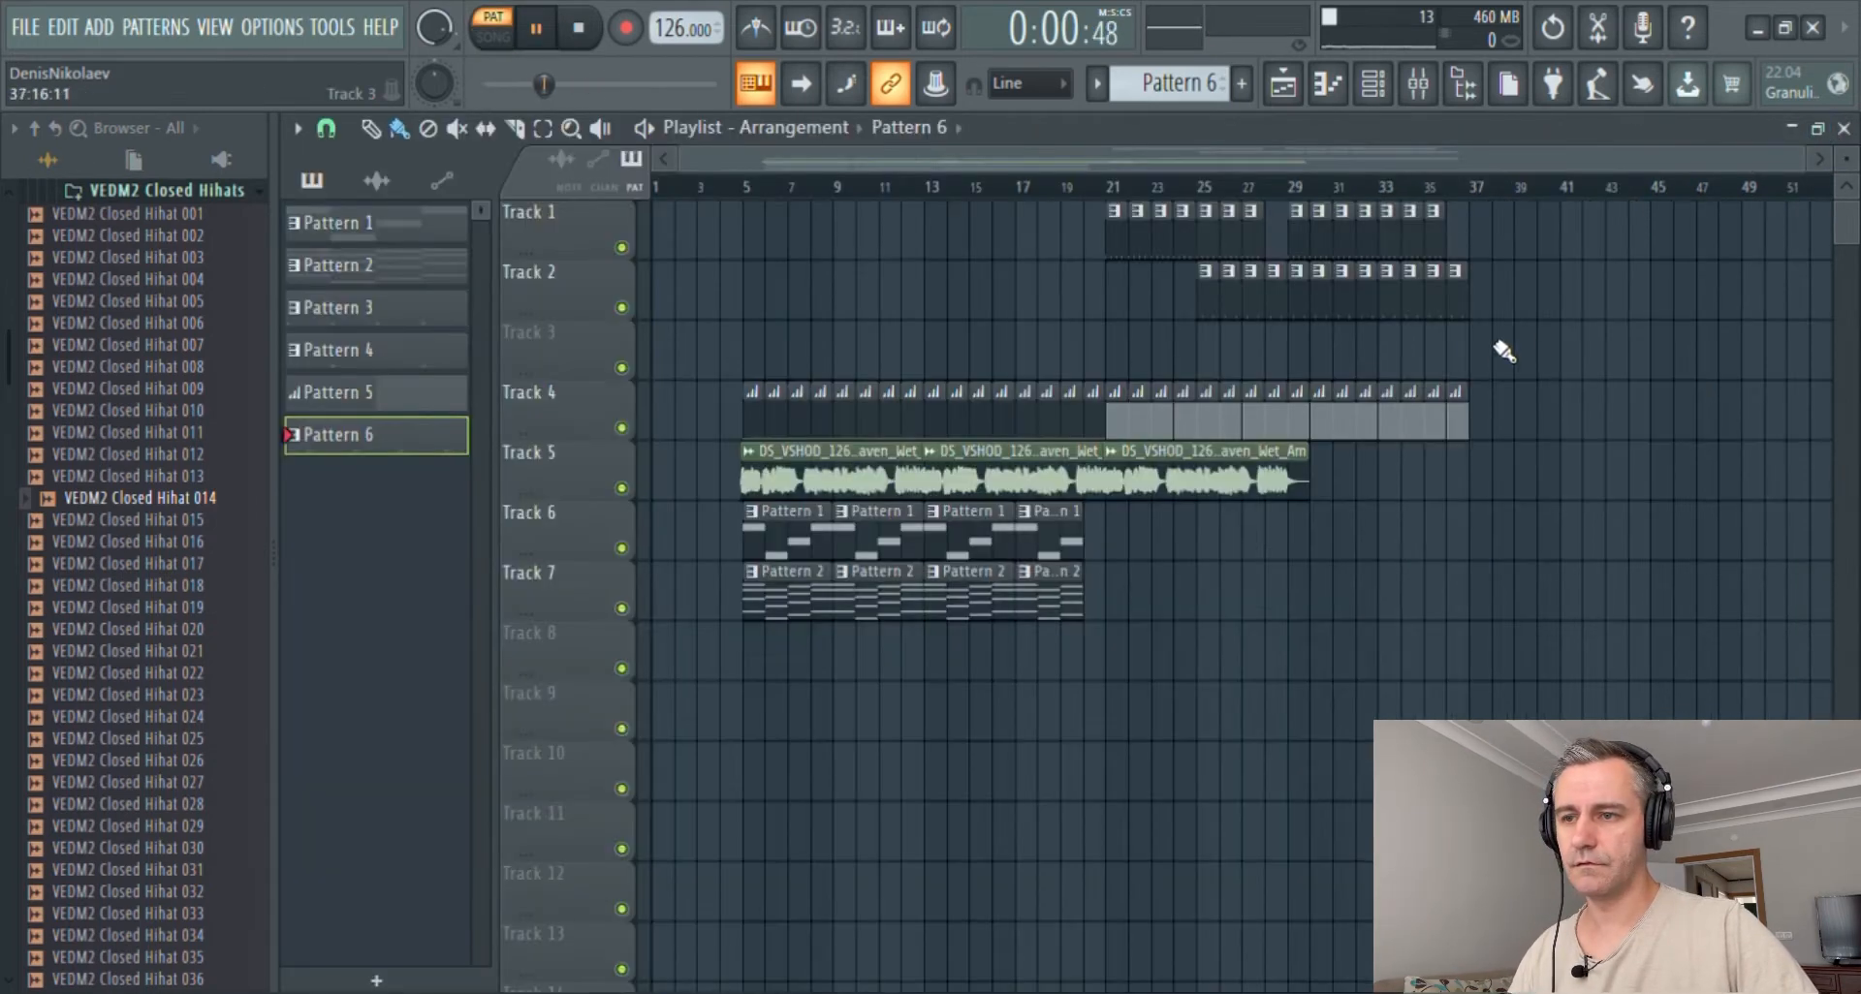
drag(1303, 361, 1453, 361)
click(1291, 188)
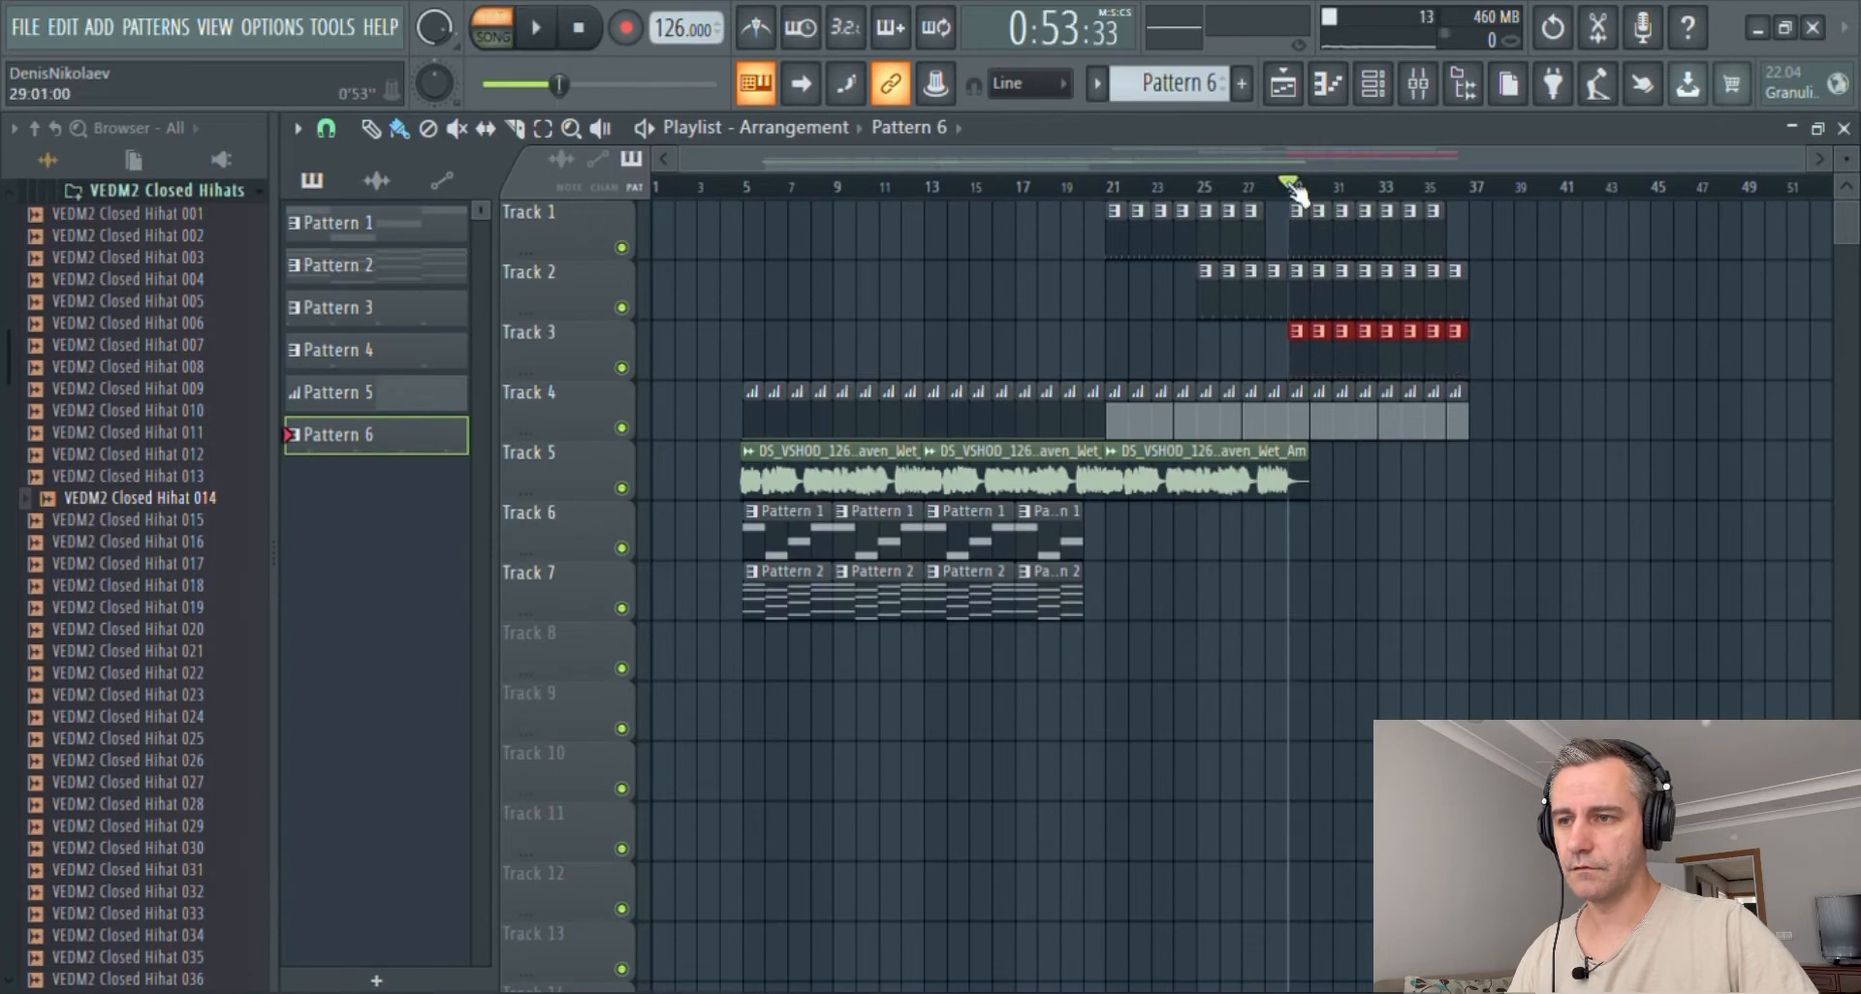
click(1817, 127)
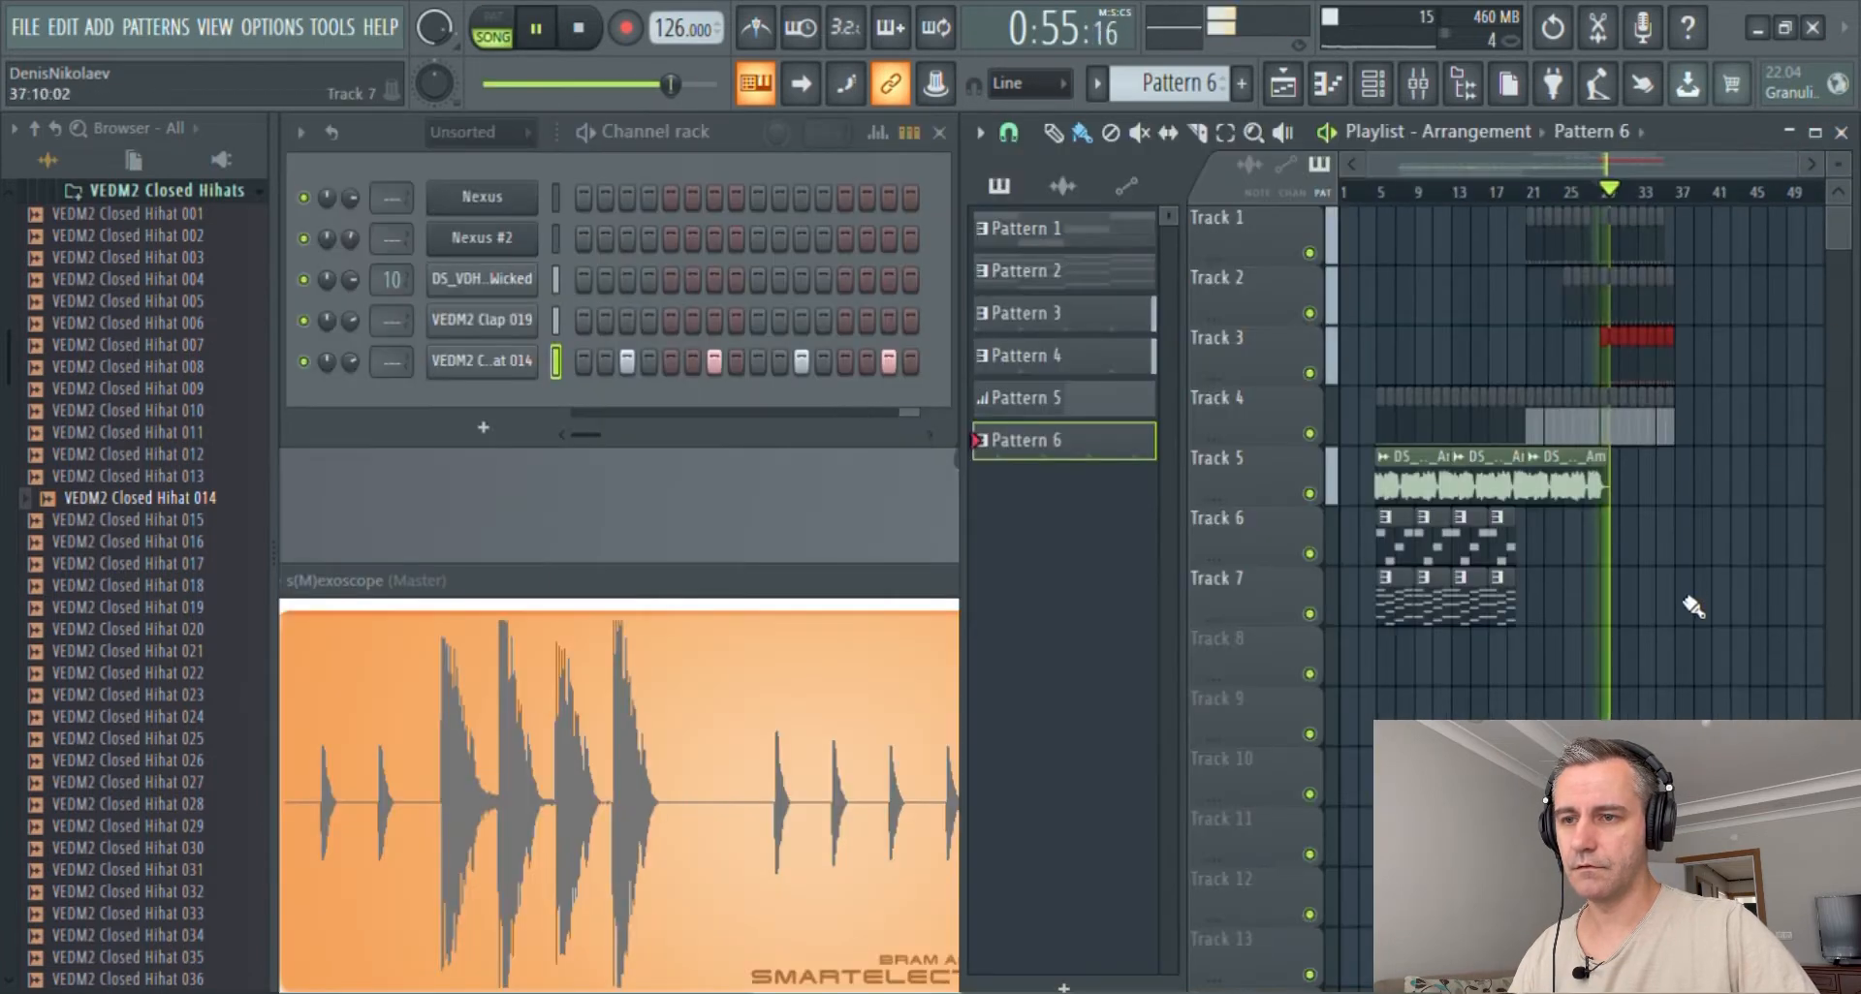
key(space)
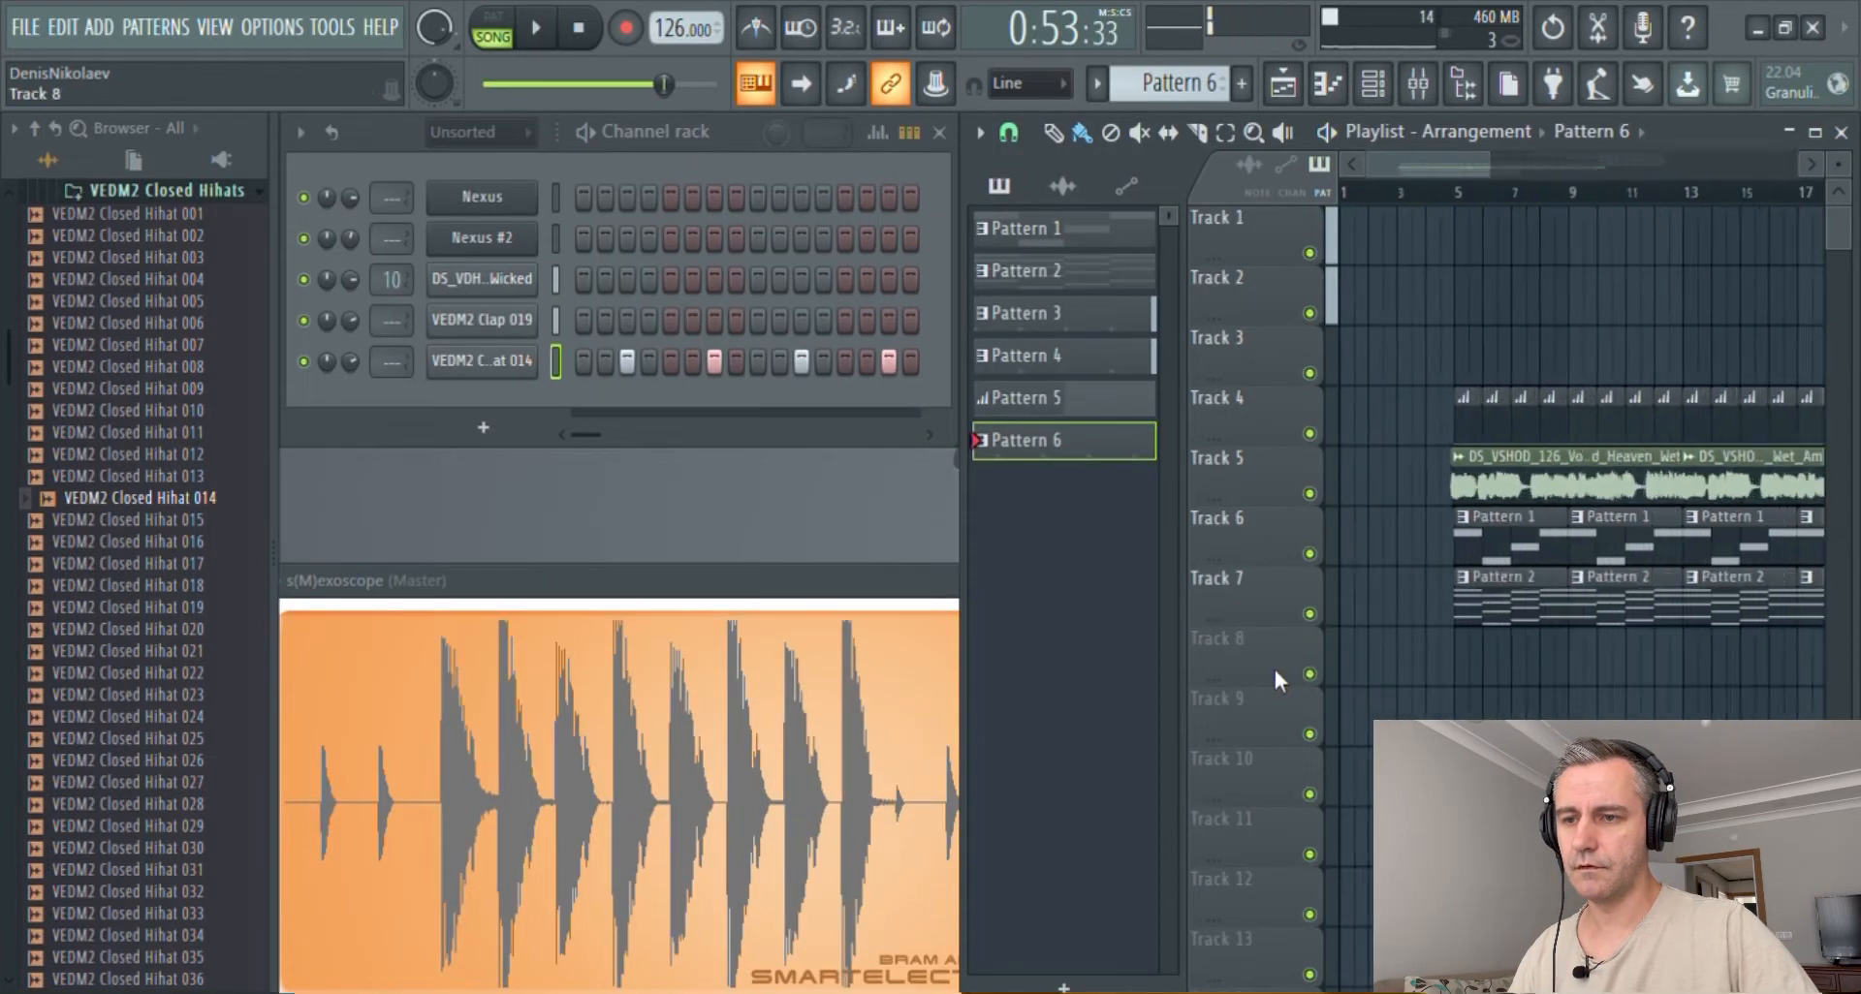
- Collapse the Vengeance sample folders in the browser back to the LOOPS folder listing
scroll(3, 319, up, 3)
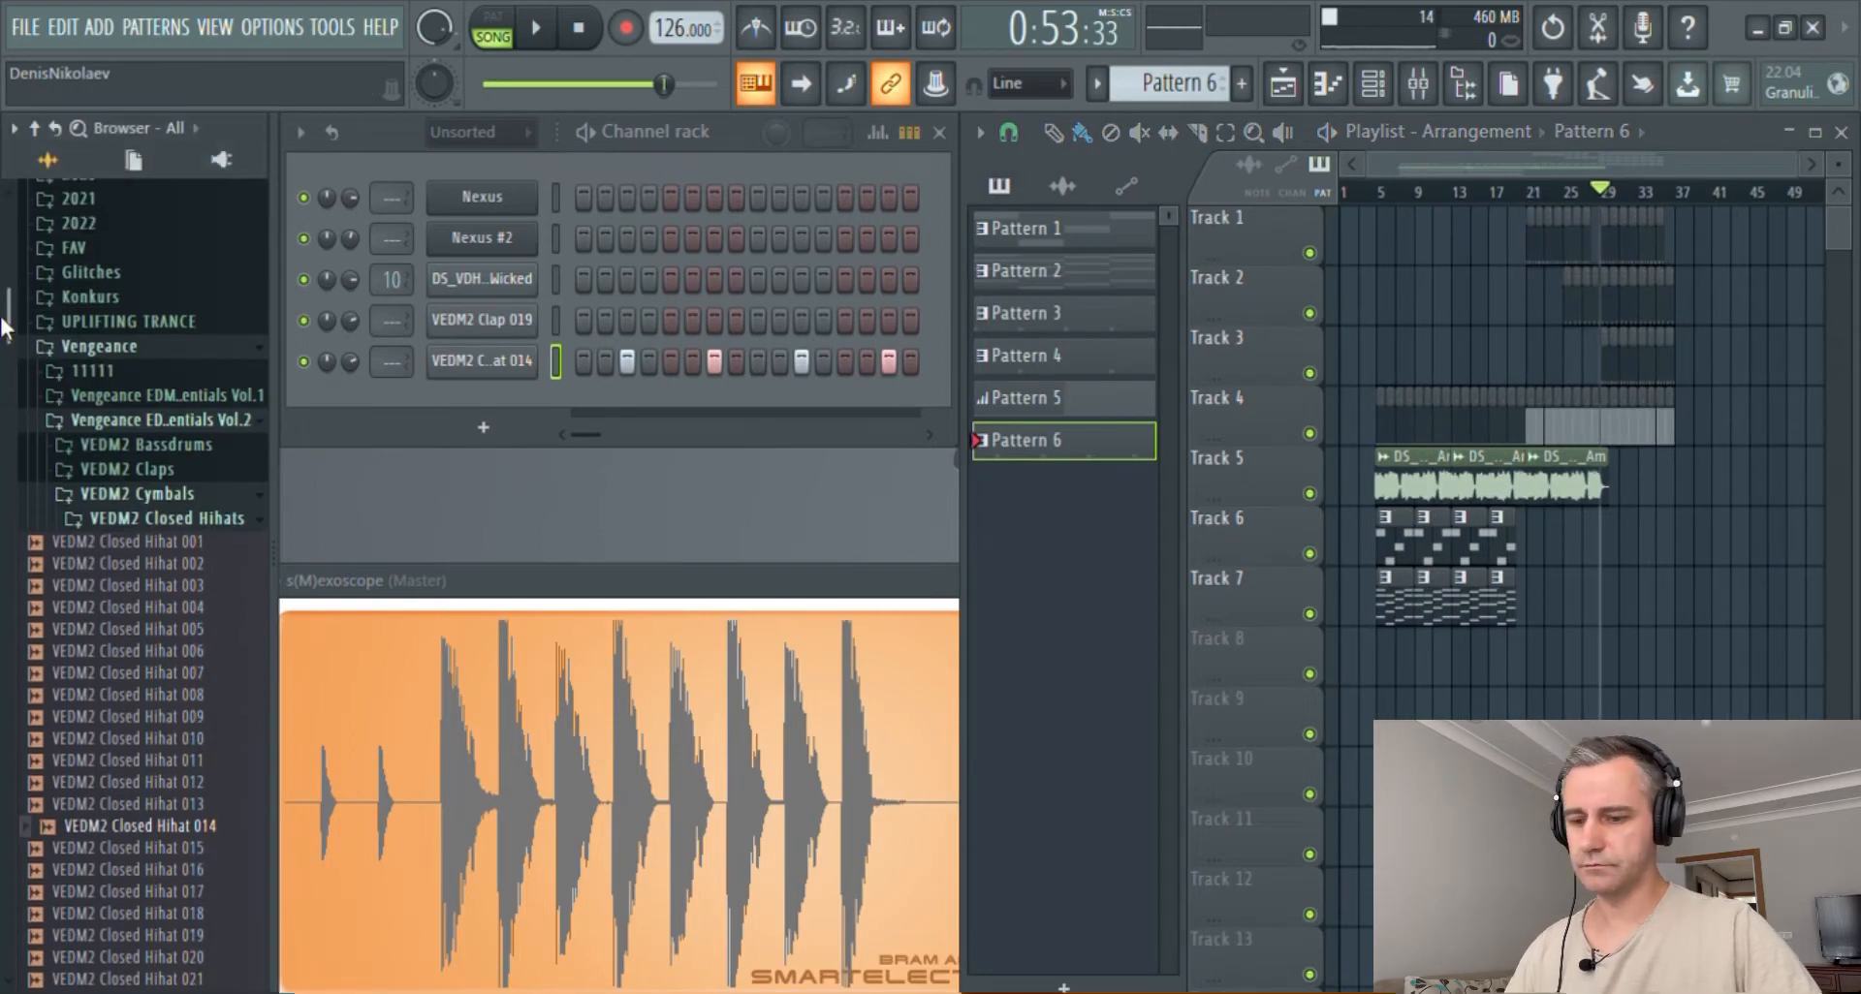
click(3, 319)
click(3, 319)
click(3, 320)
click(3, 320)
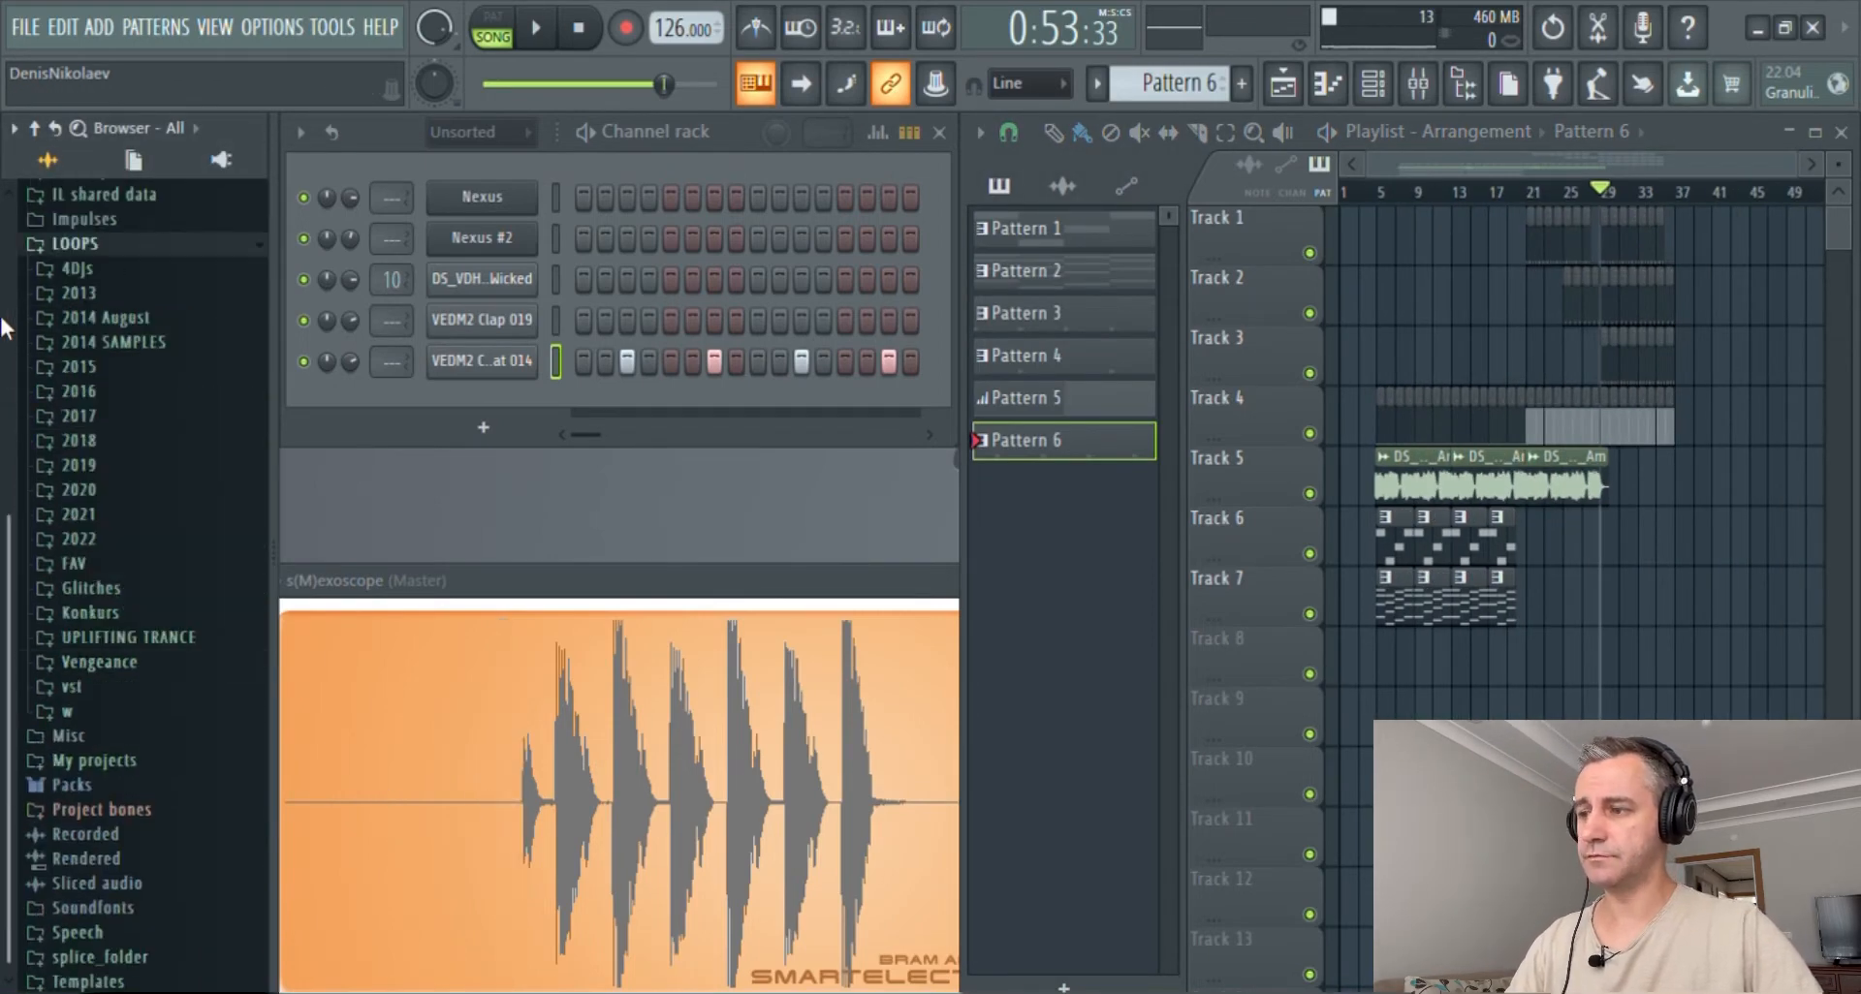
scroll(1612, 586, up, 2)
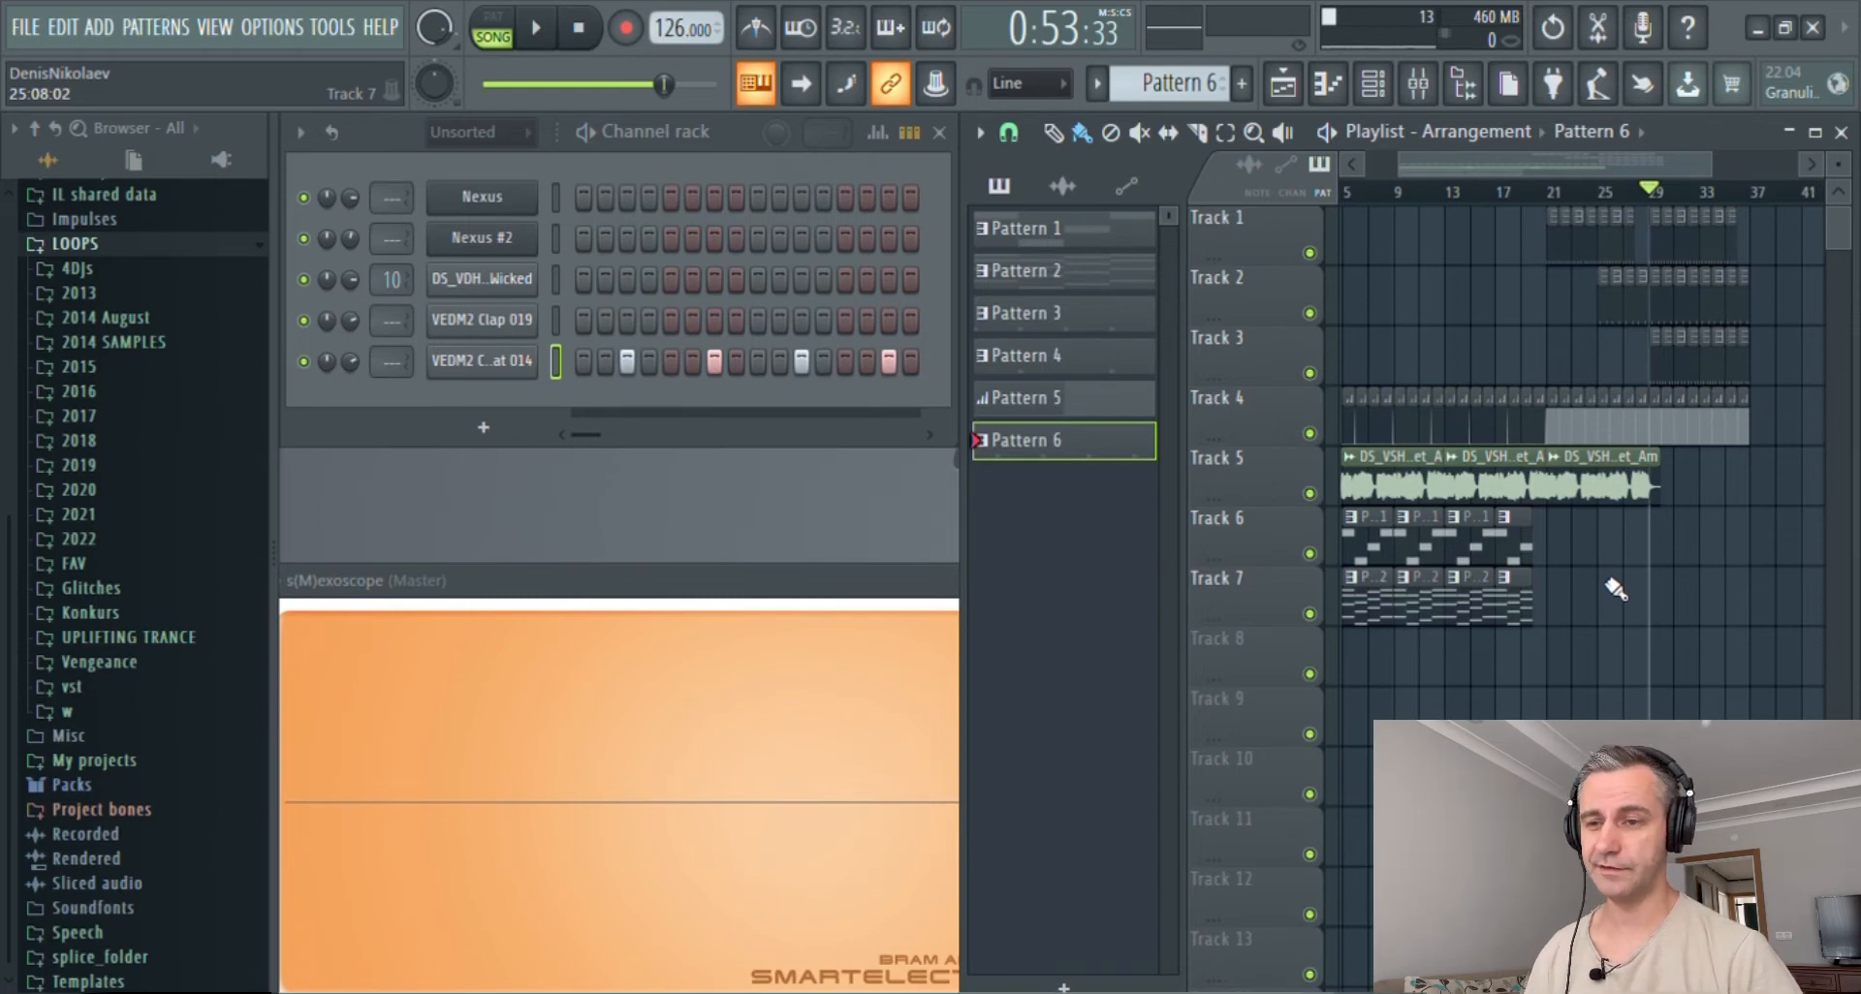
scroll(1649, 519, up, 2)
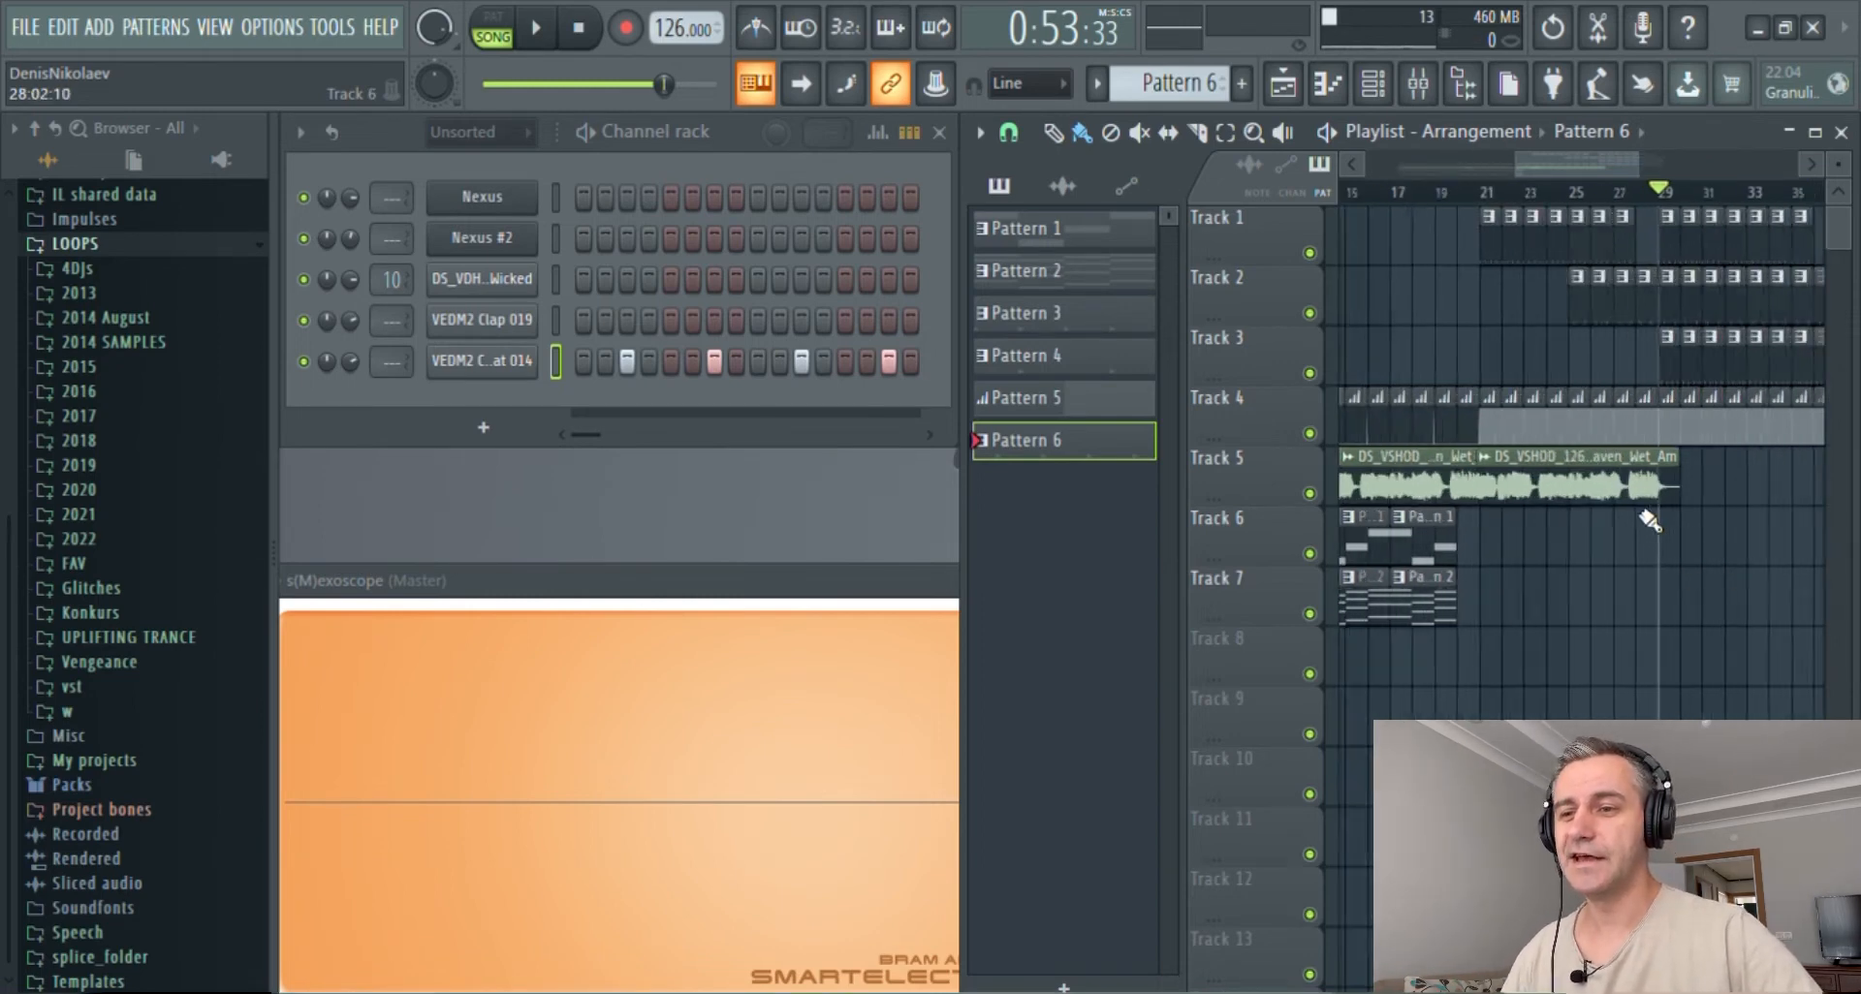
scroll(1730, 378, down, 1)
scroll(1795, 626, down, 1)
scroll(1742, 595, up, 3)
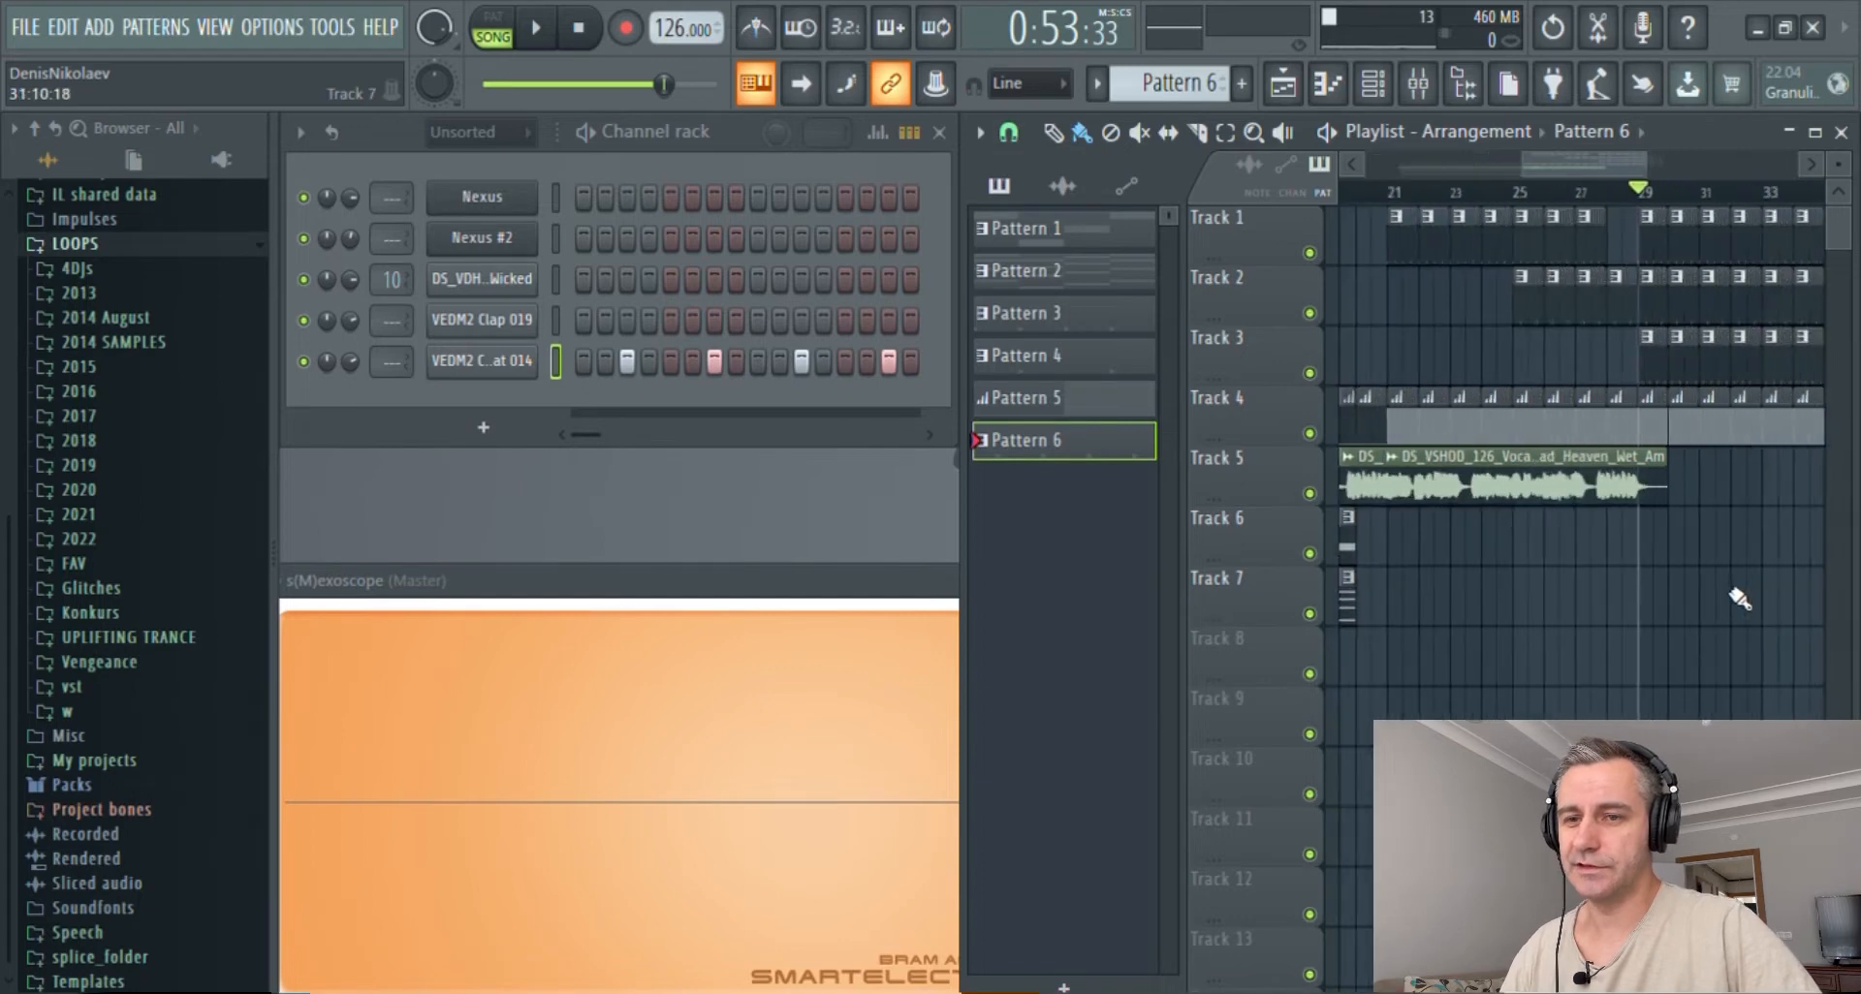
scroll(1731, 589, down, 2)
scroll(1701, 482, up, 2)
scroll(1702, 479, down, 2)
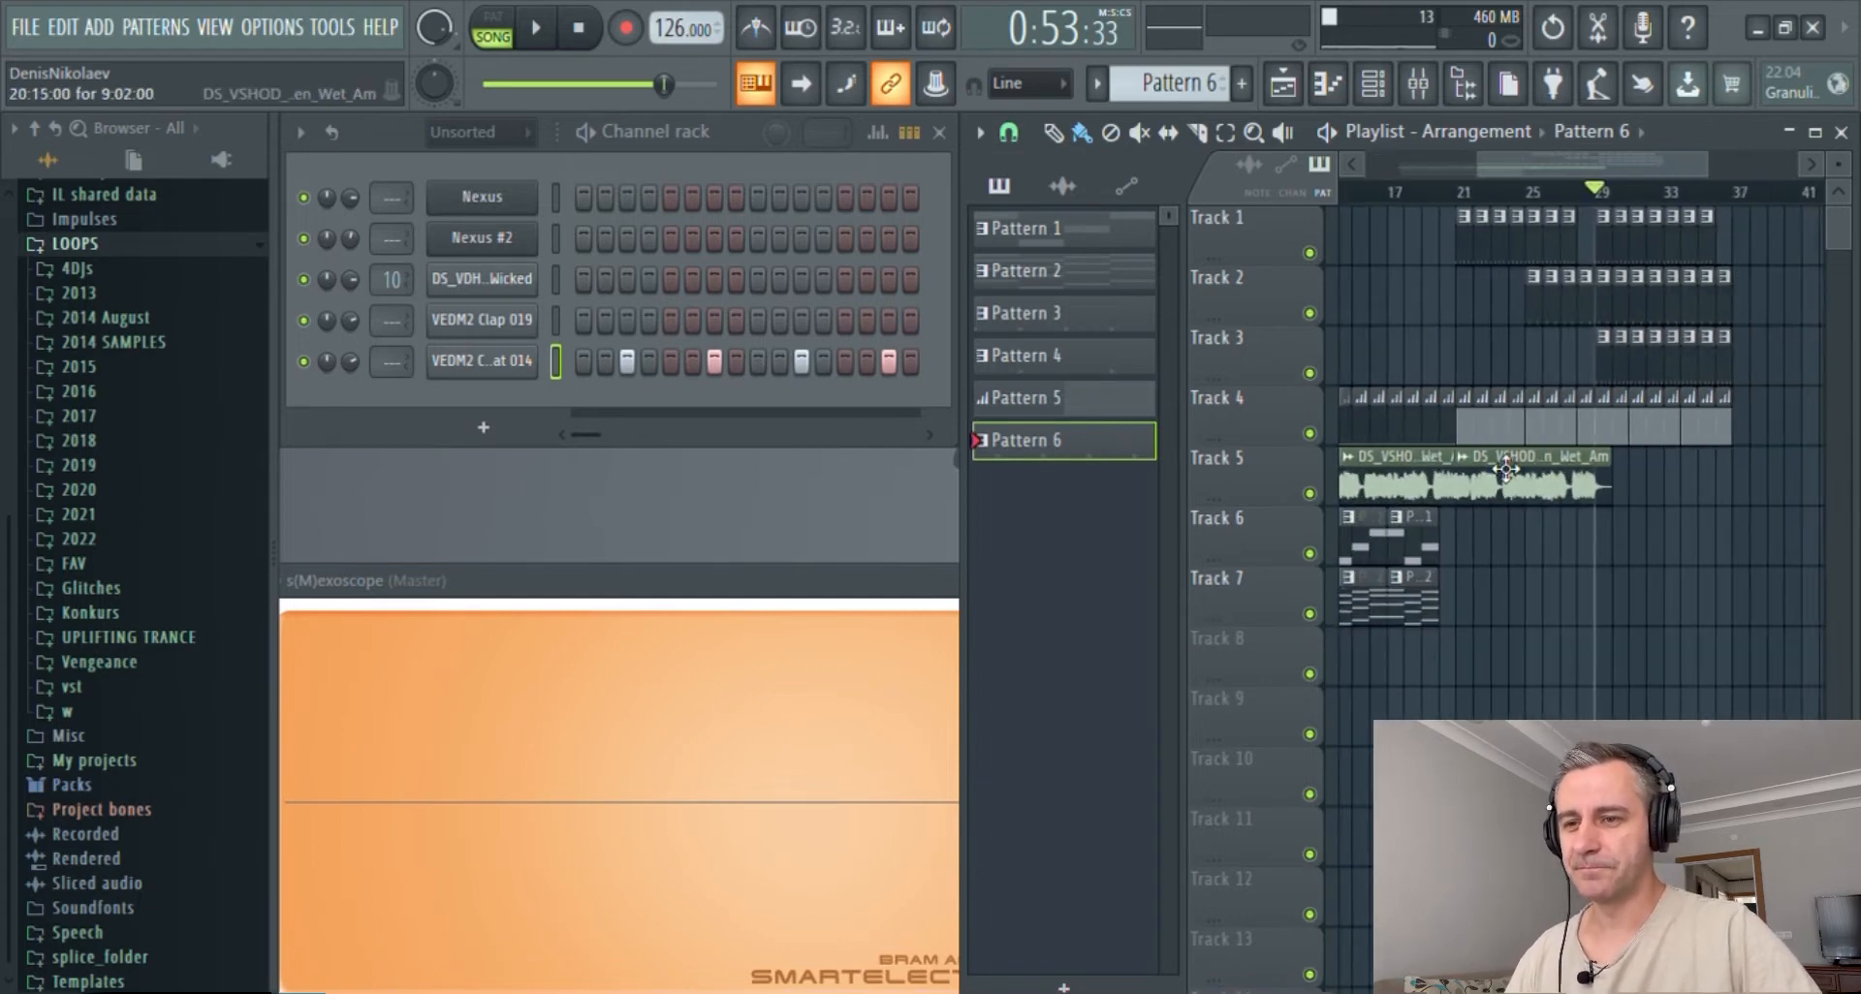
- Move the Pattern 5 automation track below the vocal track and insert two empty tracks above the vocal
drag(1272, 399, 1295, 447)
click(1364, 849)
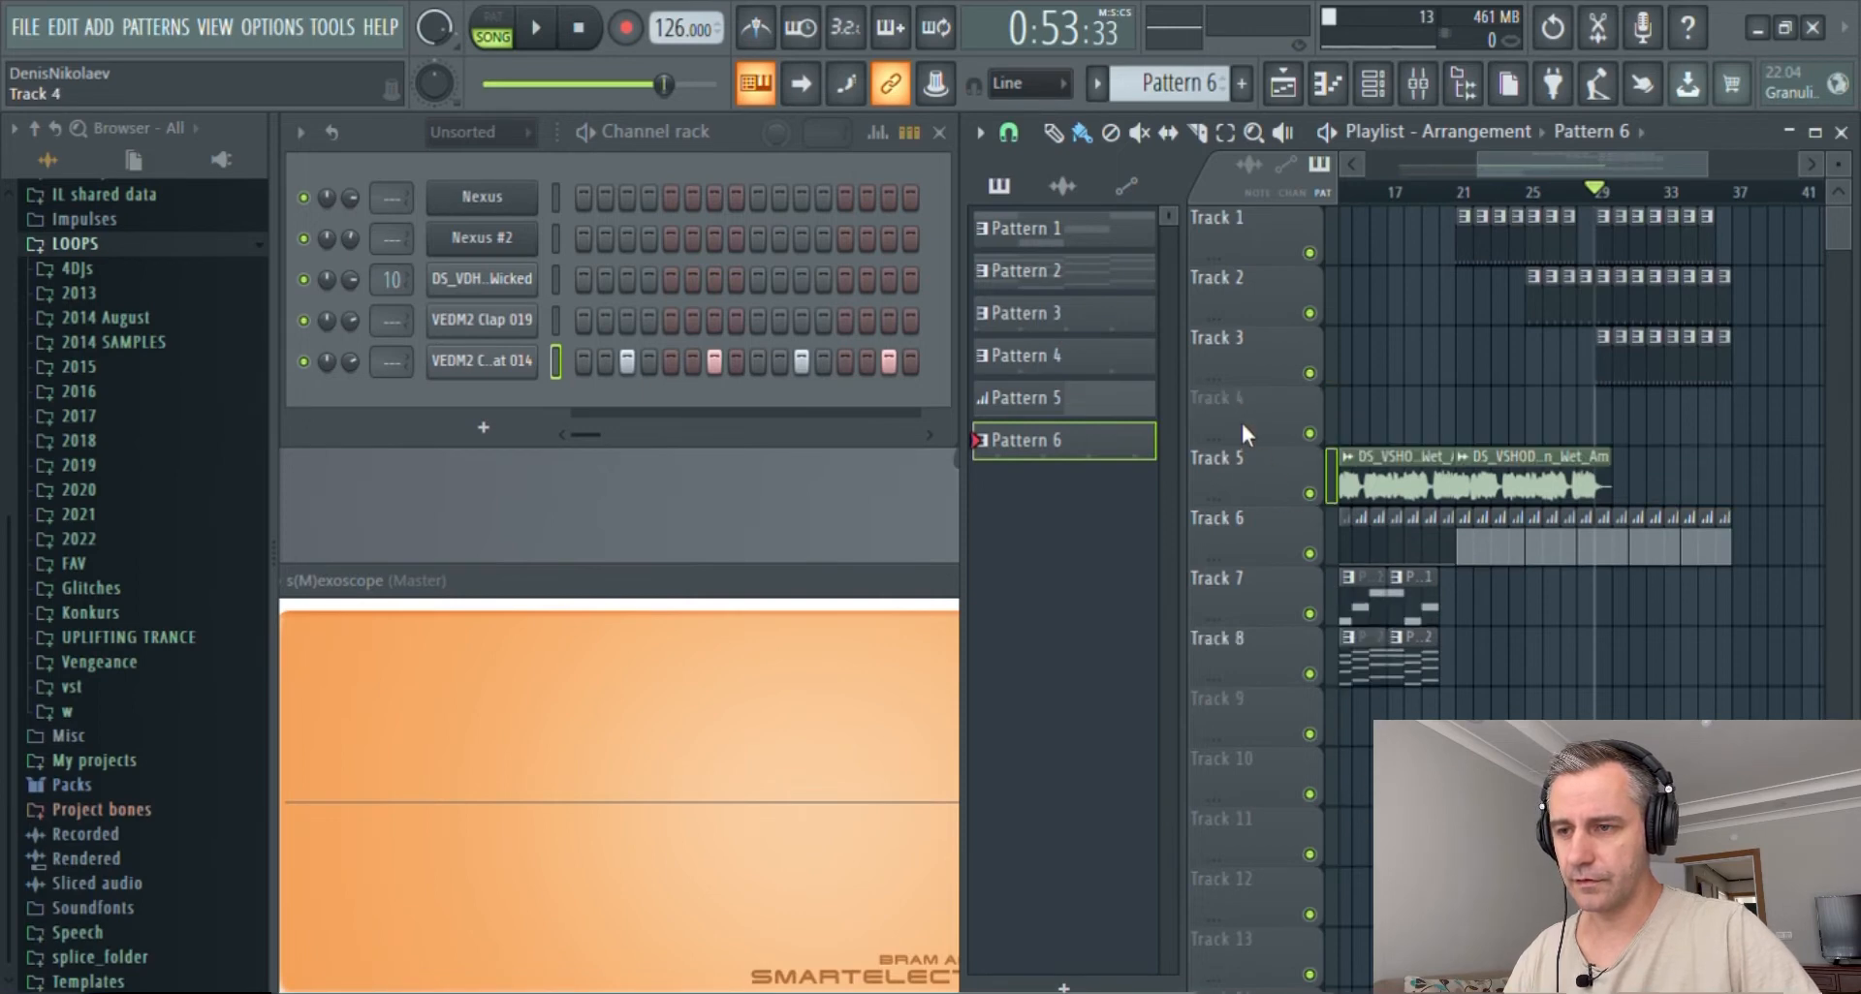
right_click(1240, 420)
click(1319, 847)
scroll(1573, 450, up, 2)
scroll(1580, 458, down, 2)
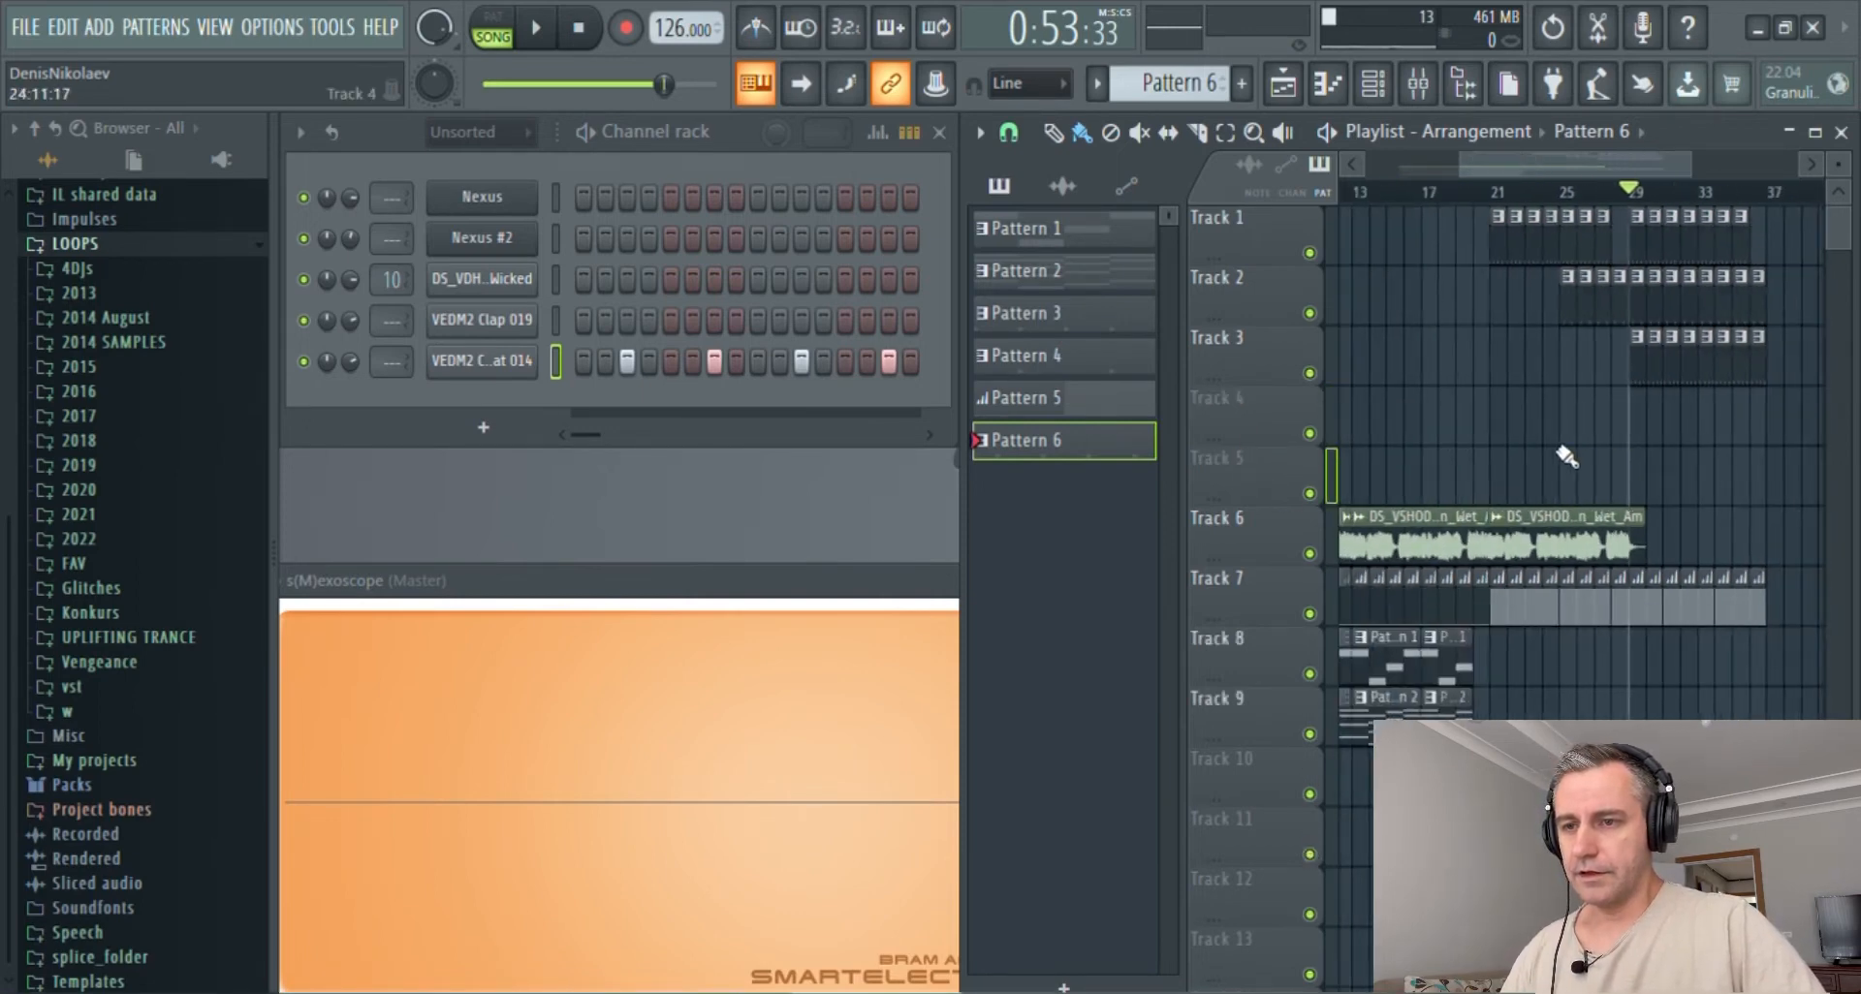
- Copy all the notes of the Nexus part in Pattern 1
click(1242, 84)
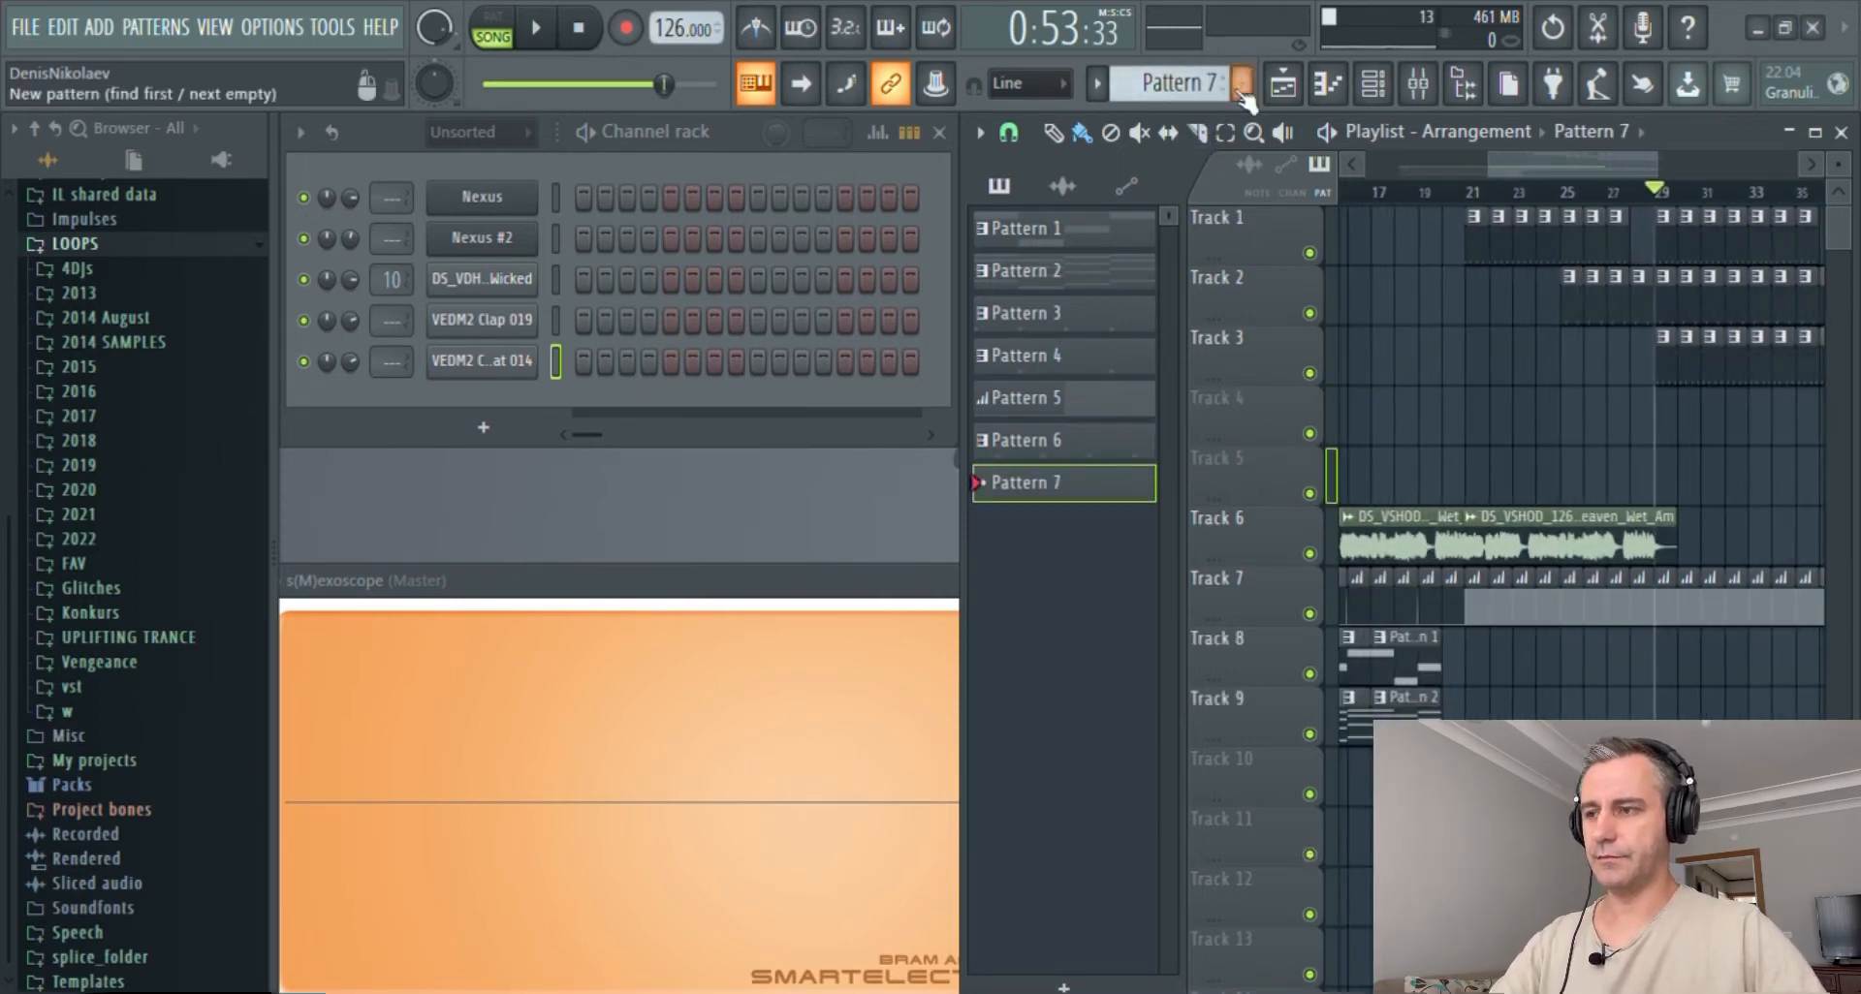
click(1411, 682)
click(812, 202)
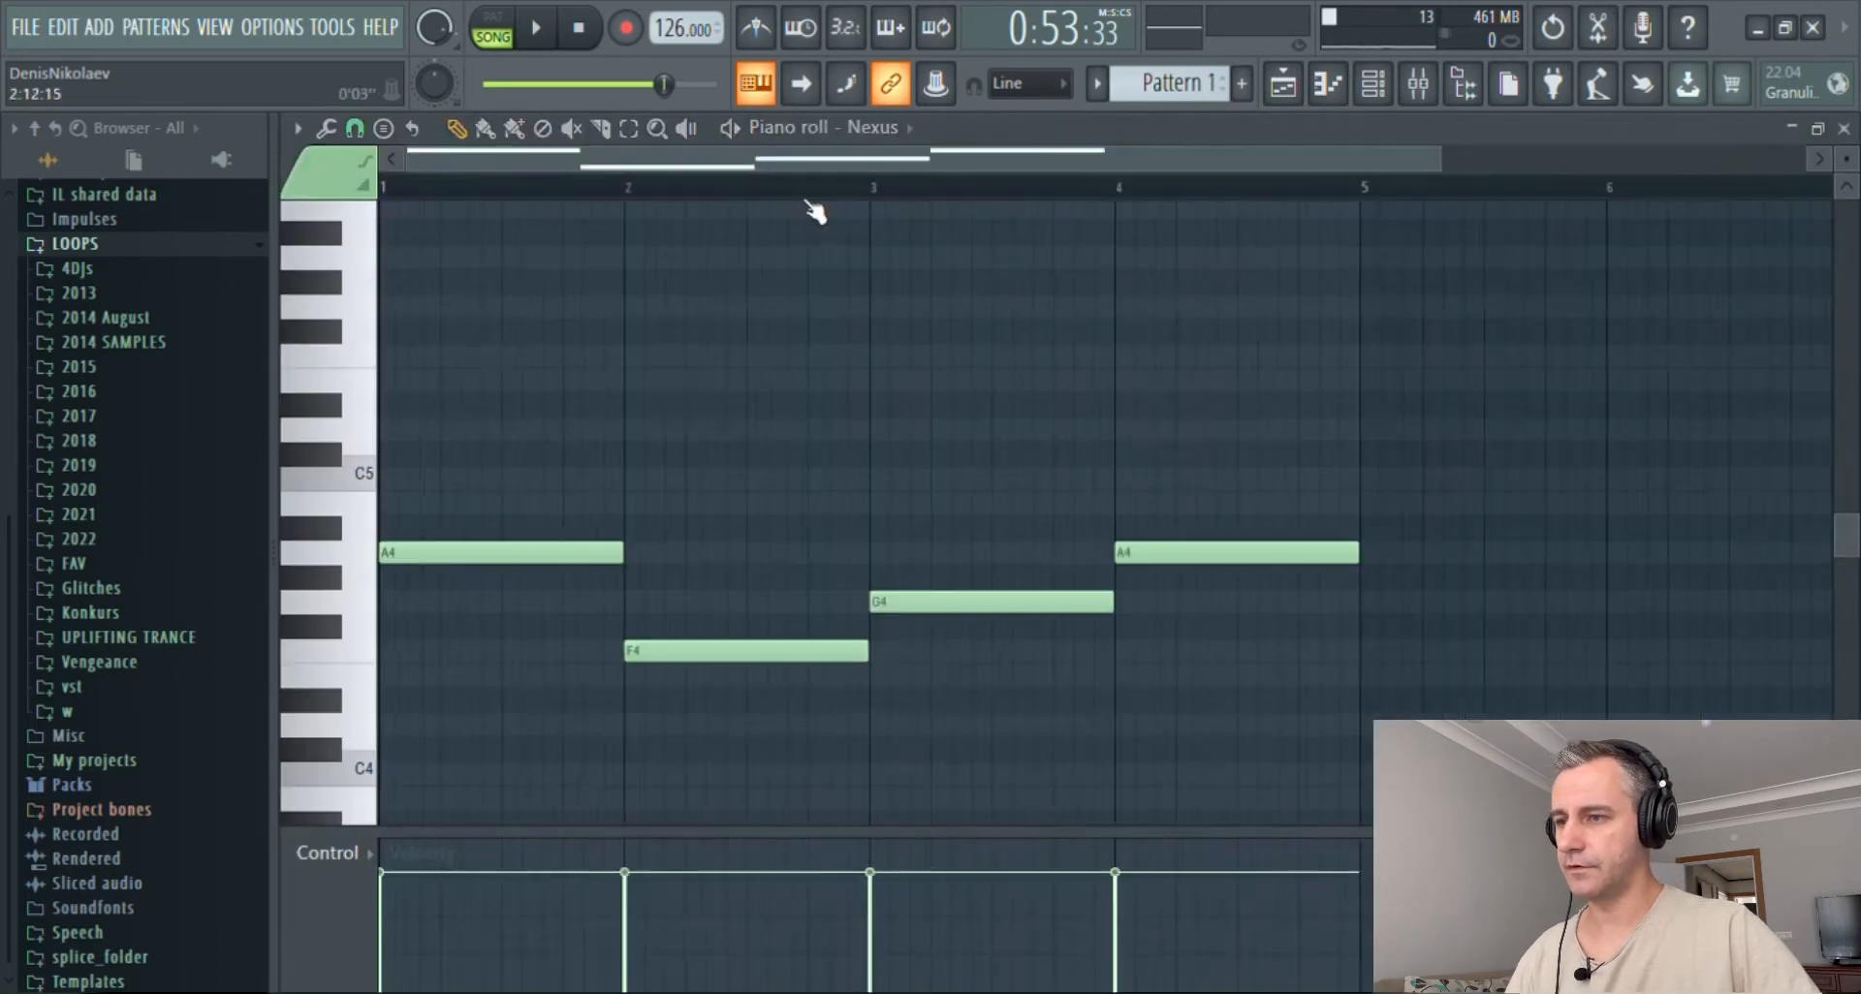
scroll(1154, 510, down, 2)
scroll(1008, 441, down, 1)
key(ctrl+a)
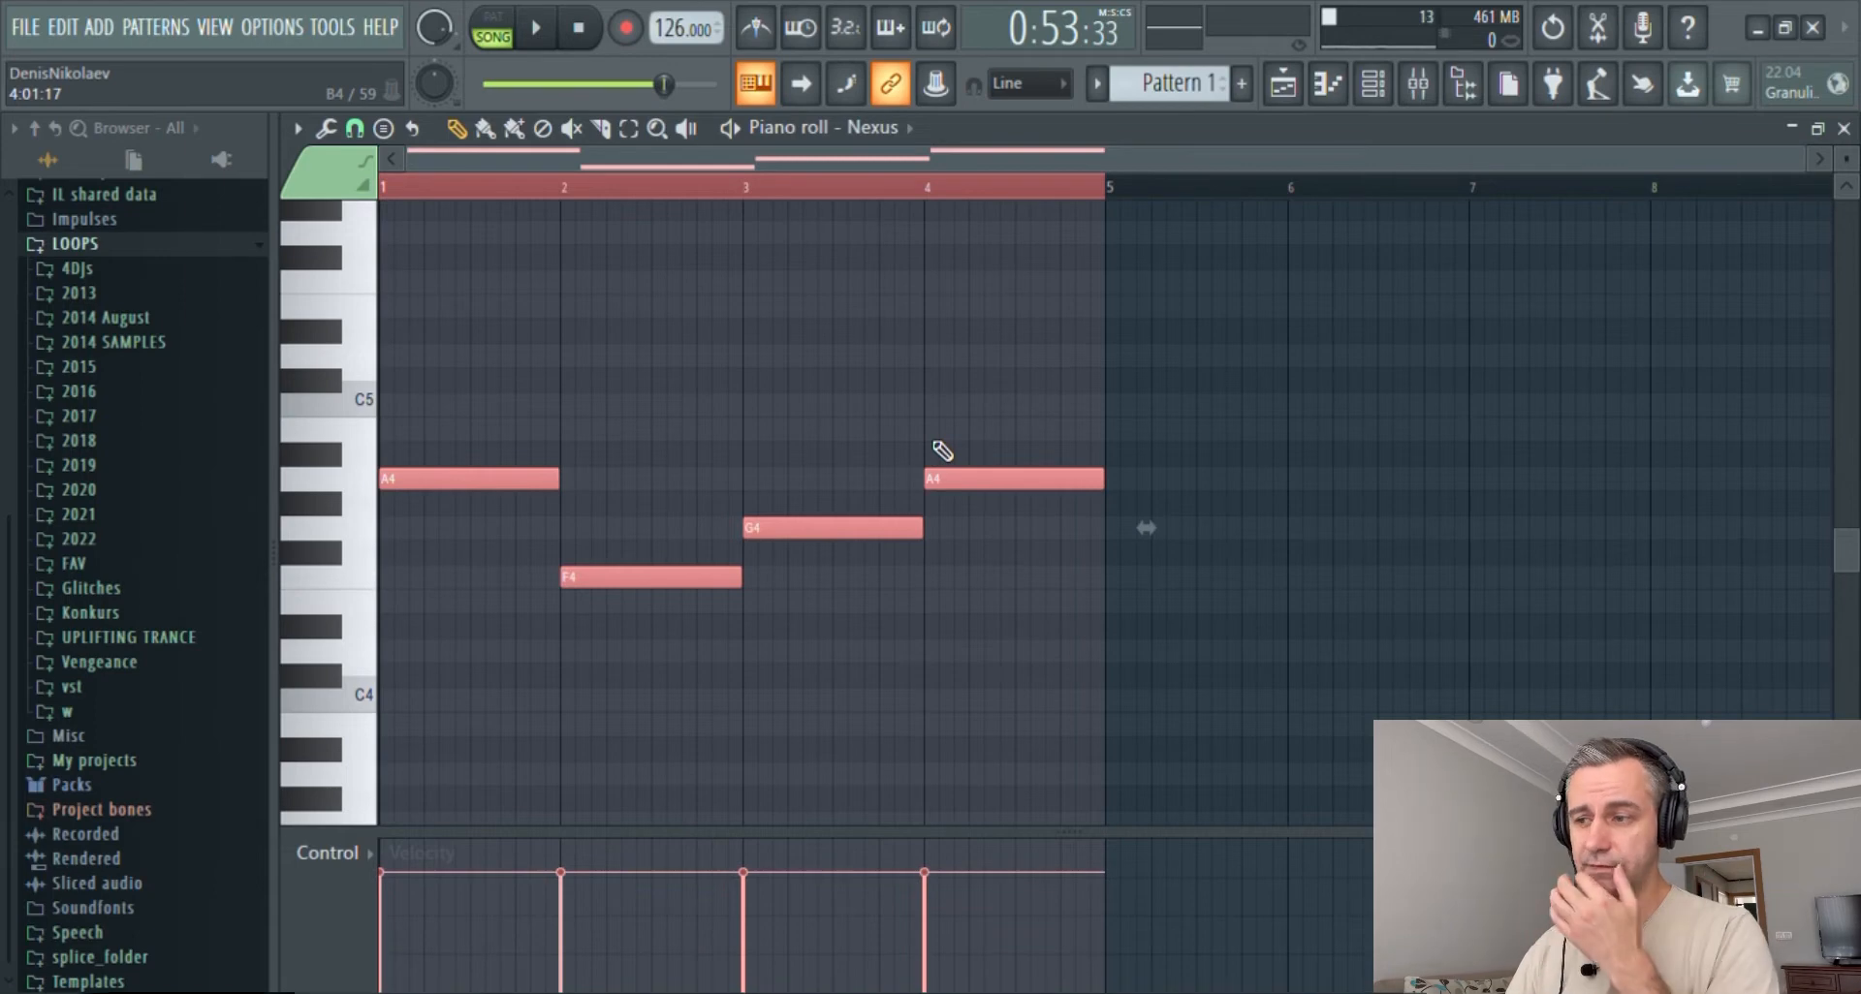
key(F7)
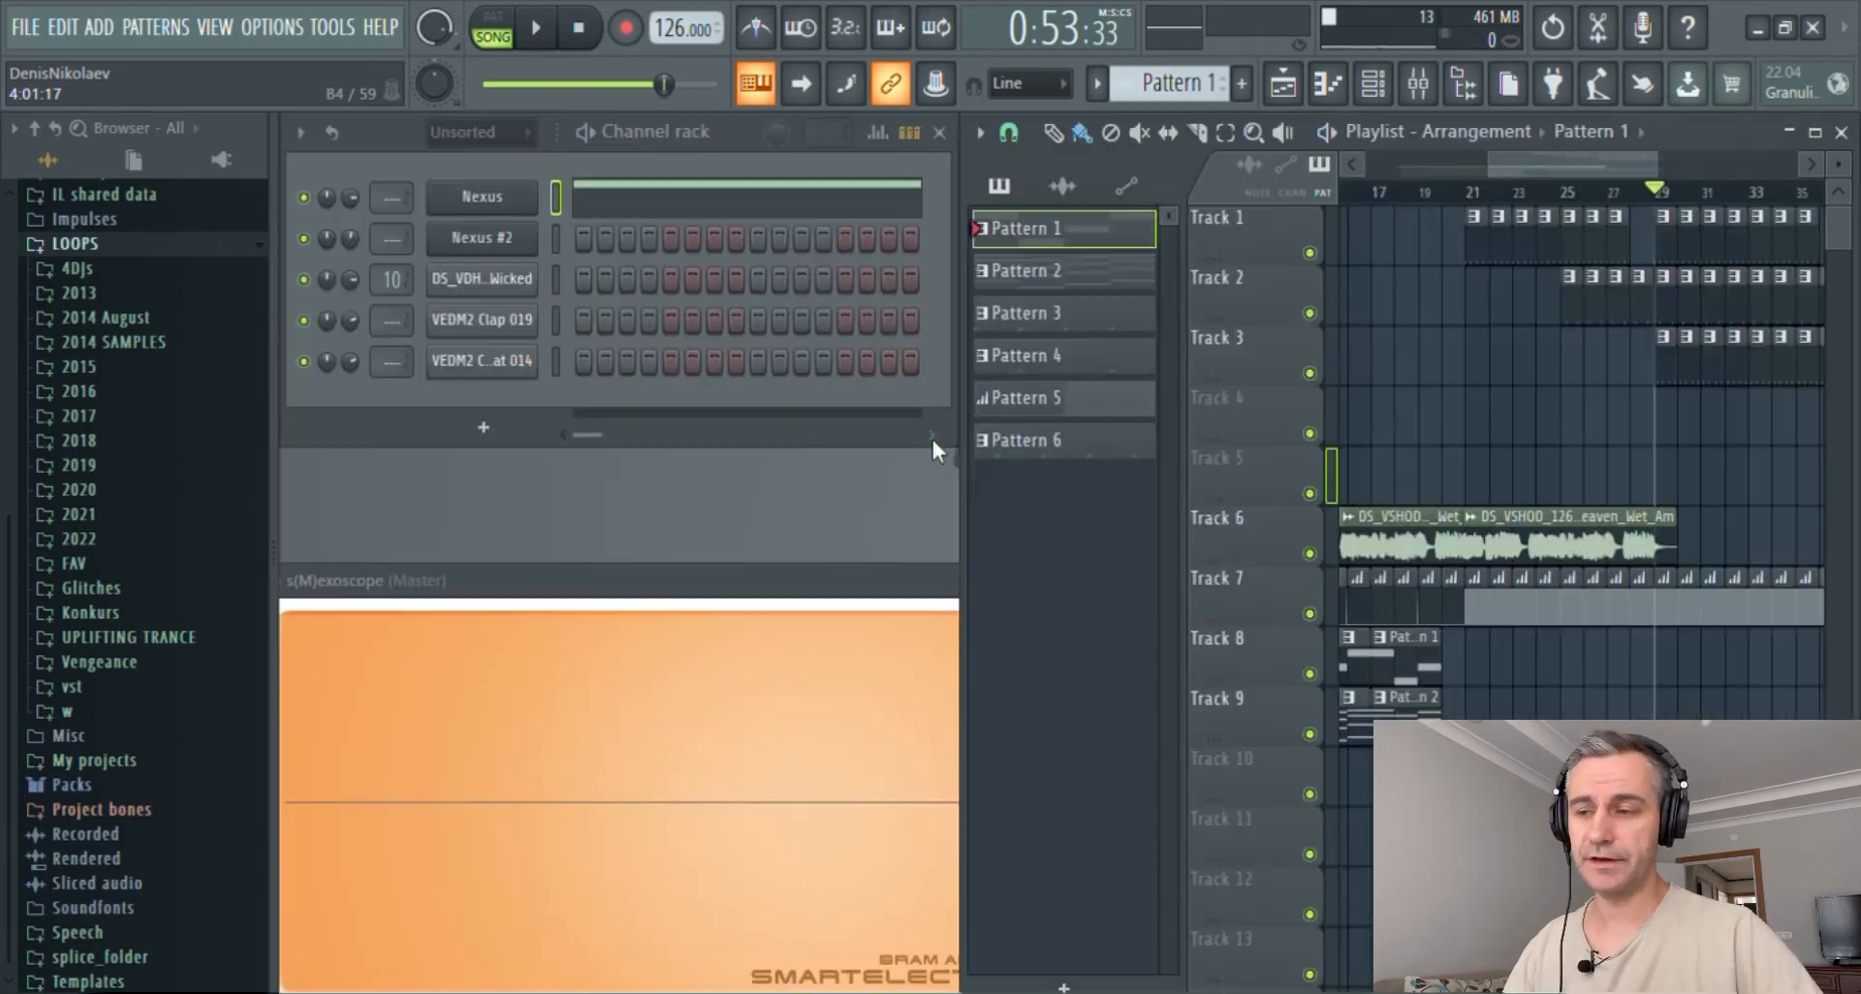
- Create empty Pattern 7 and add a third Nexus channel below Nexus #2
click(1244, 87)
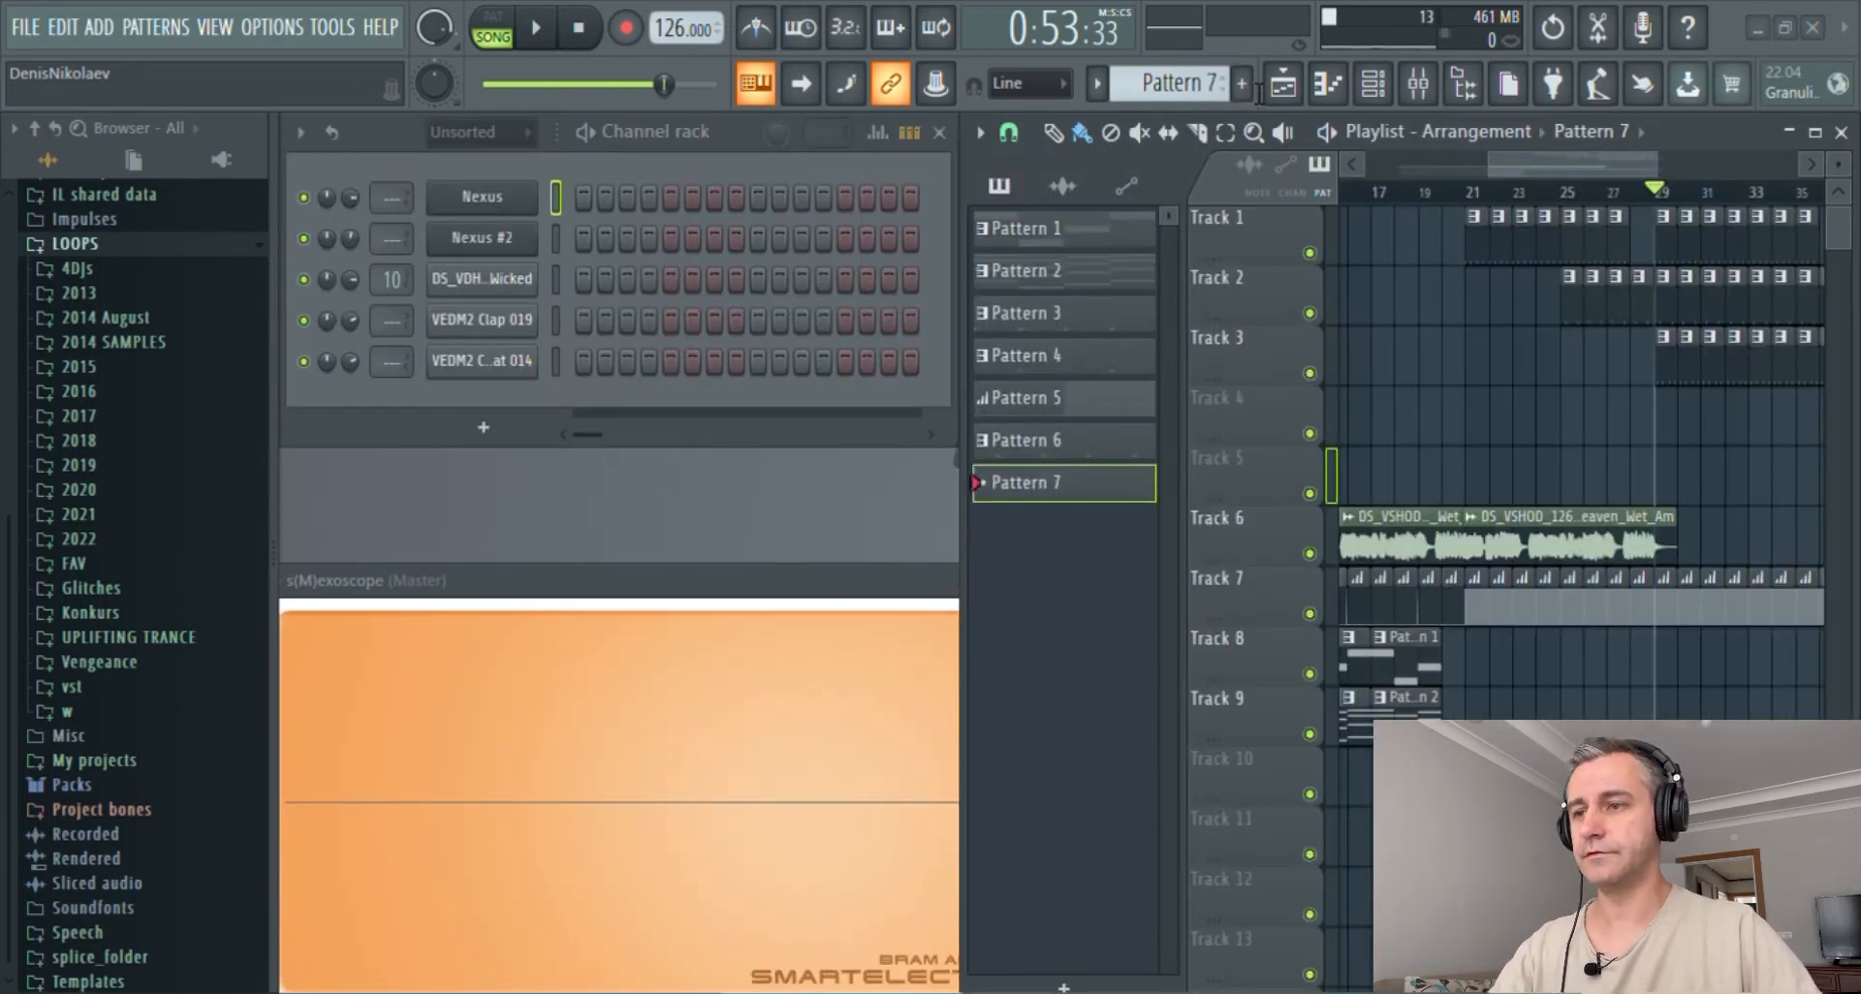
click(489, 237)
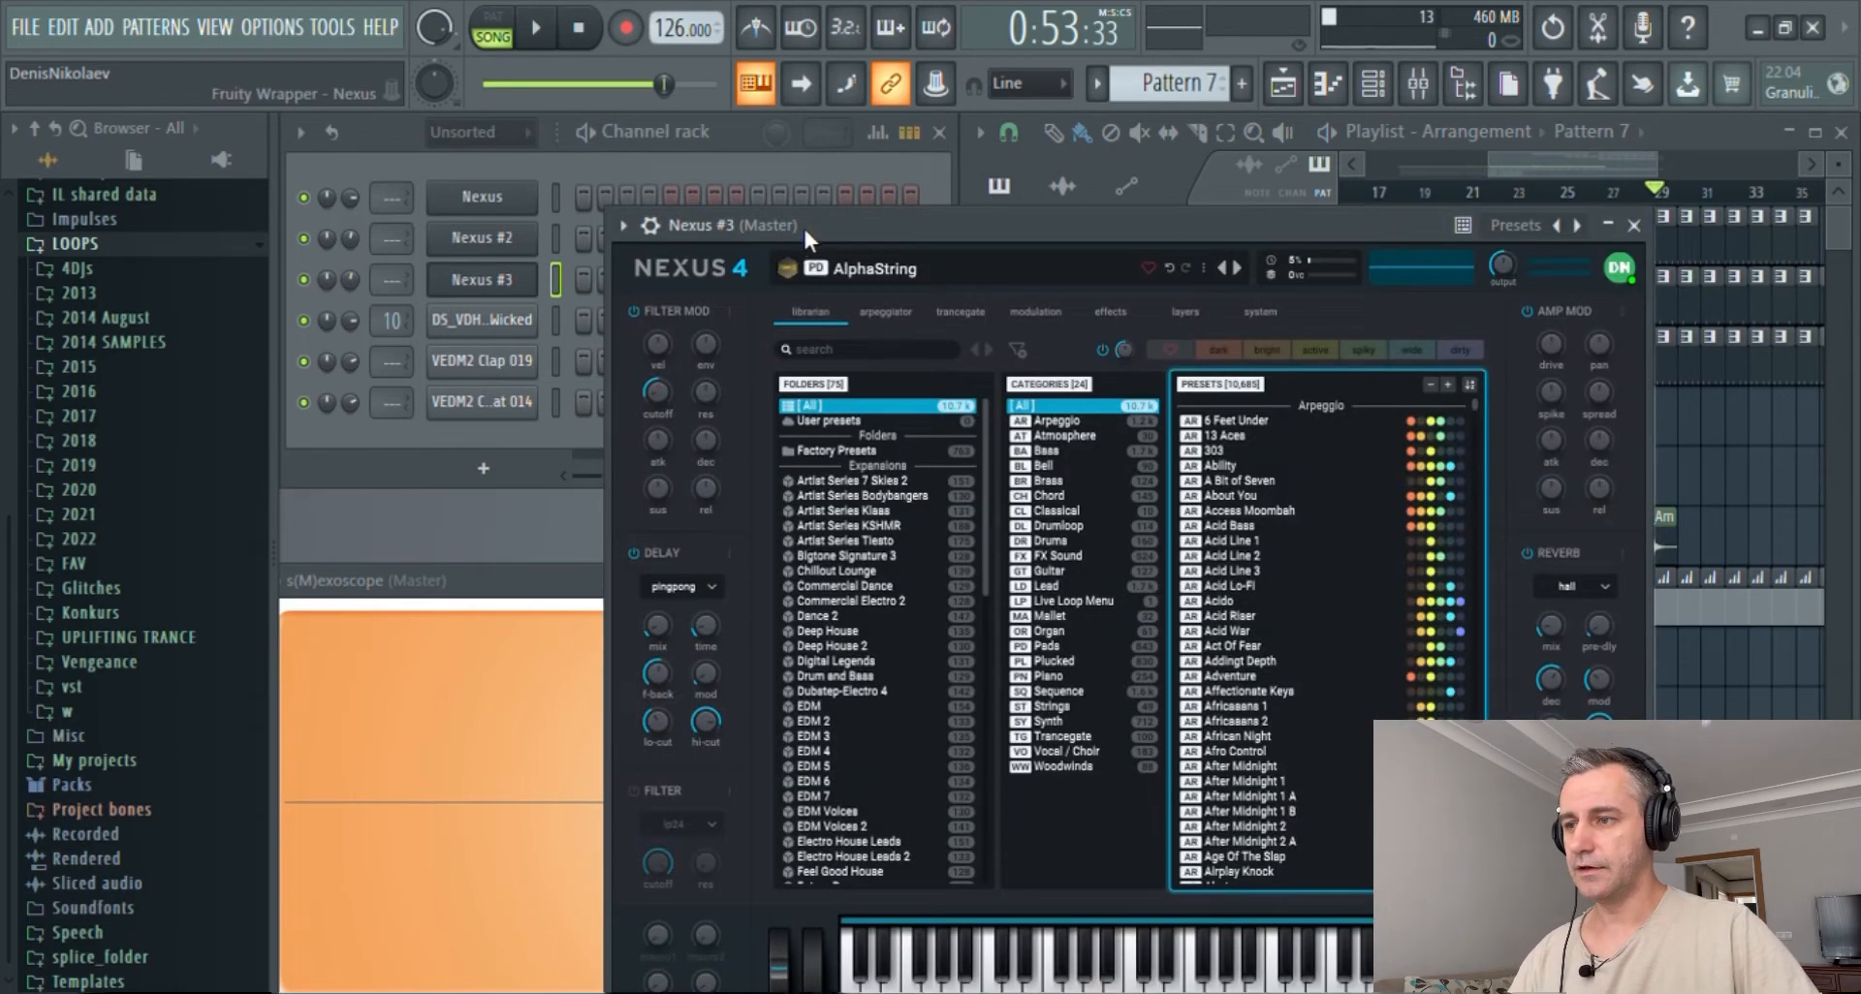
drag(803, 225, 791, 171)
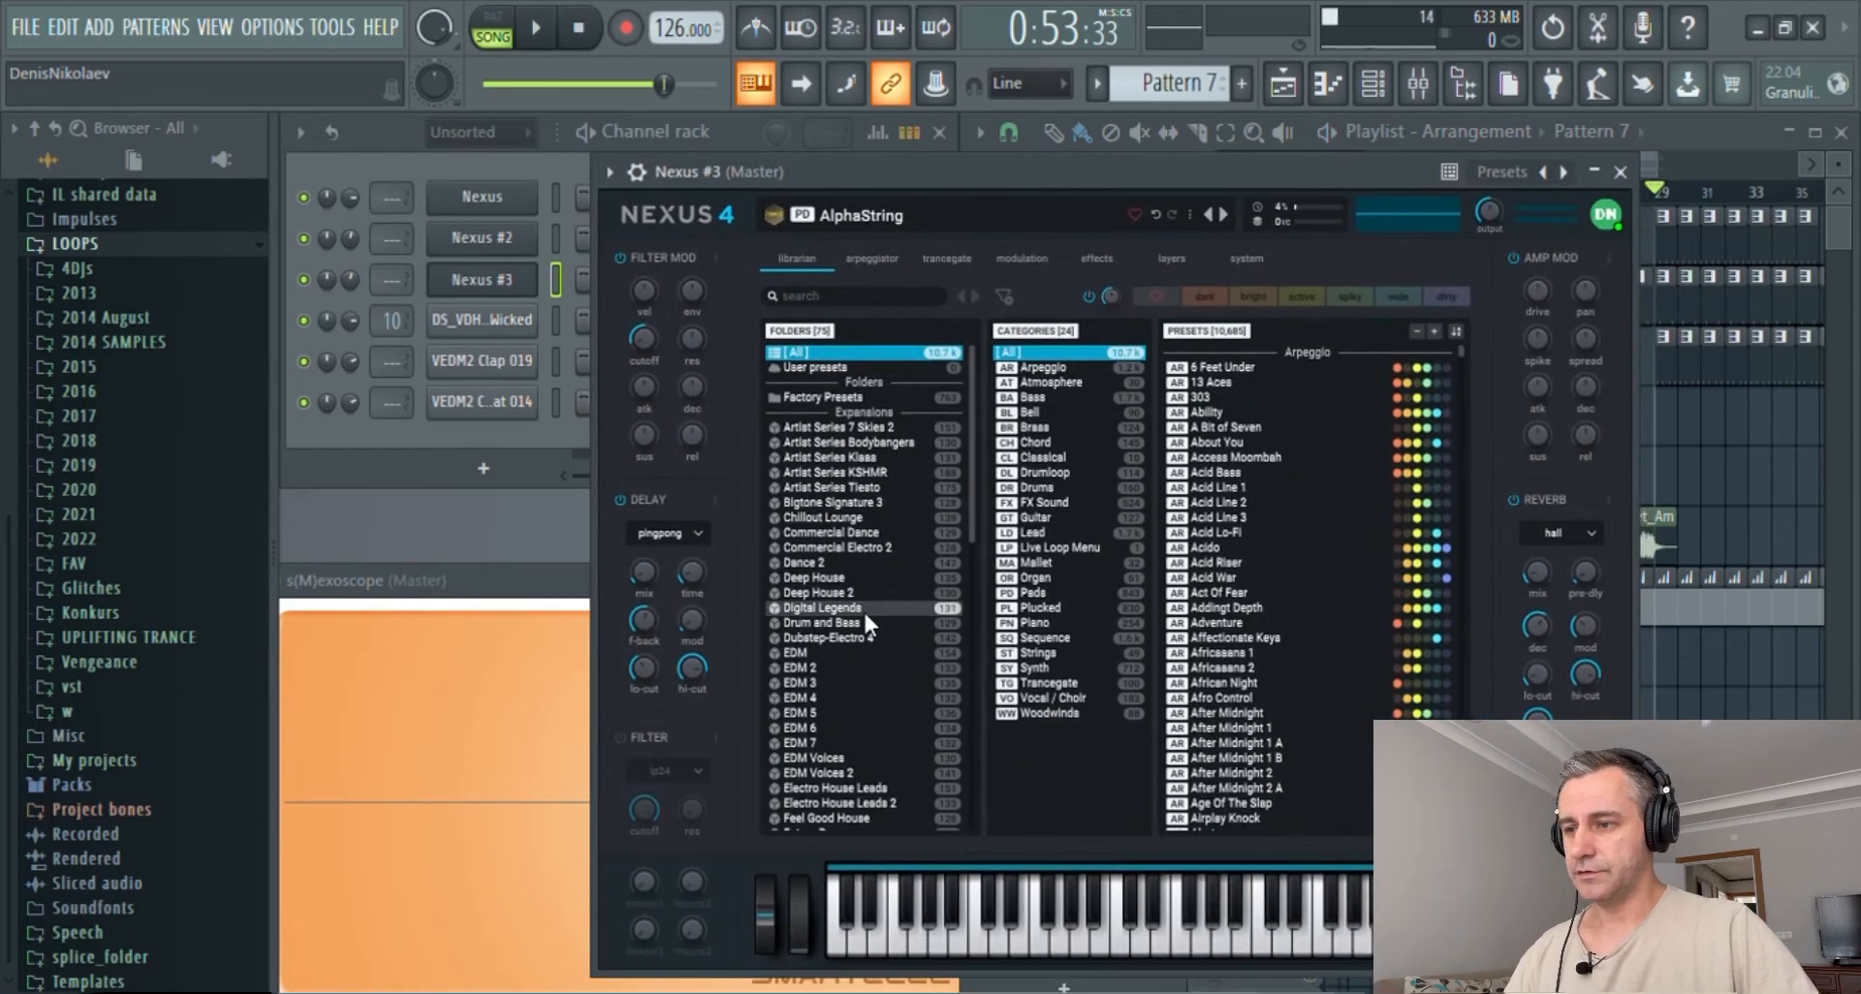
- Audition Bass presets from the Slap House folder in Nexus #3 and choose Slarum Bass
scroll(863, 609, down, 8)
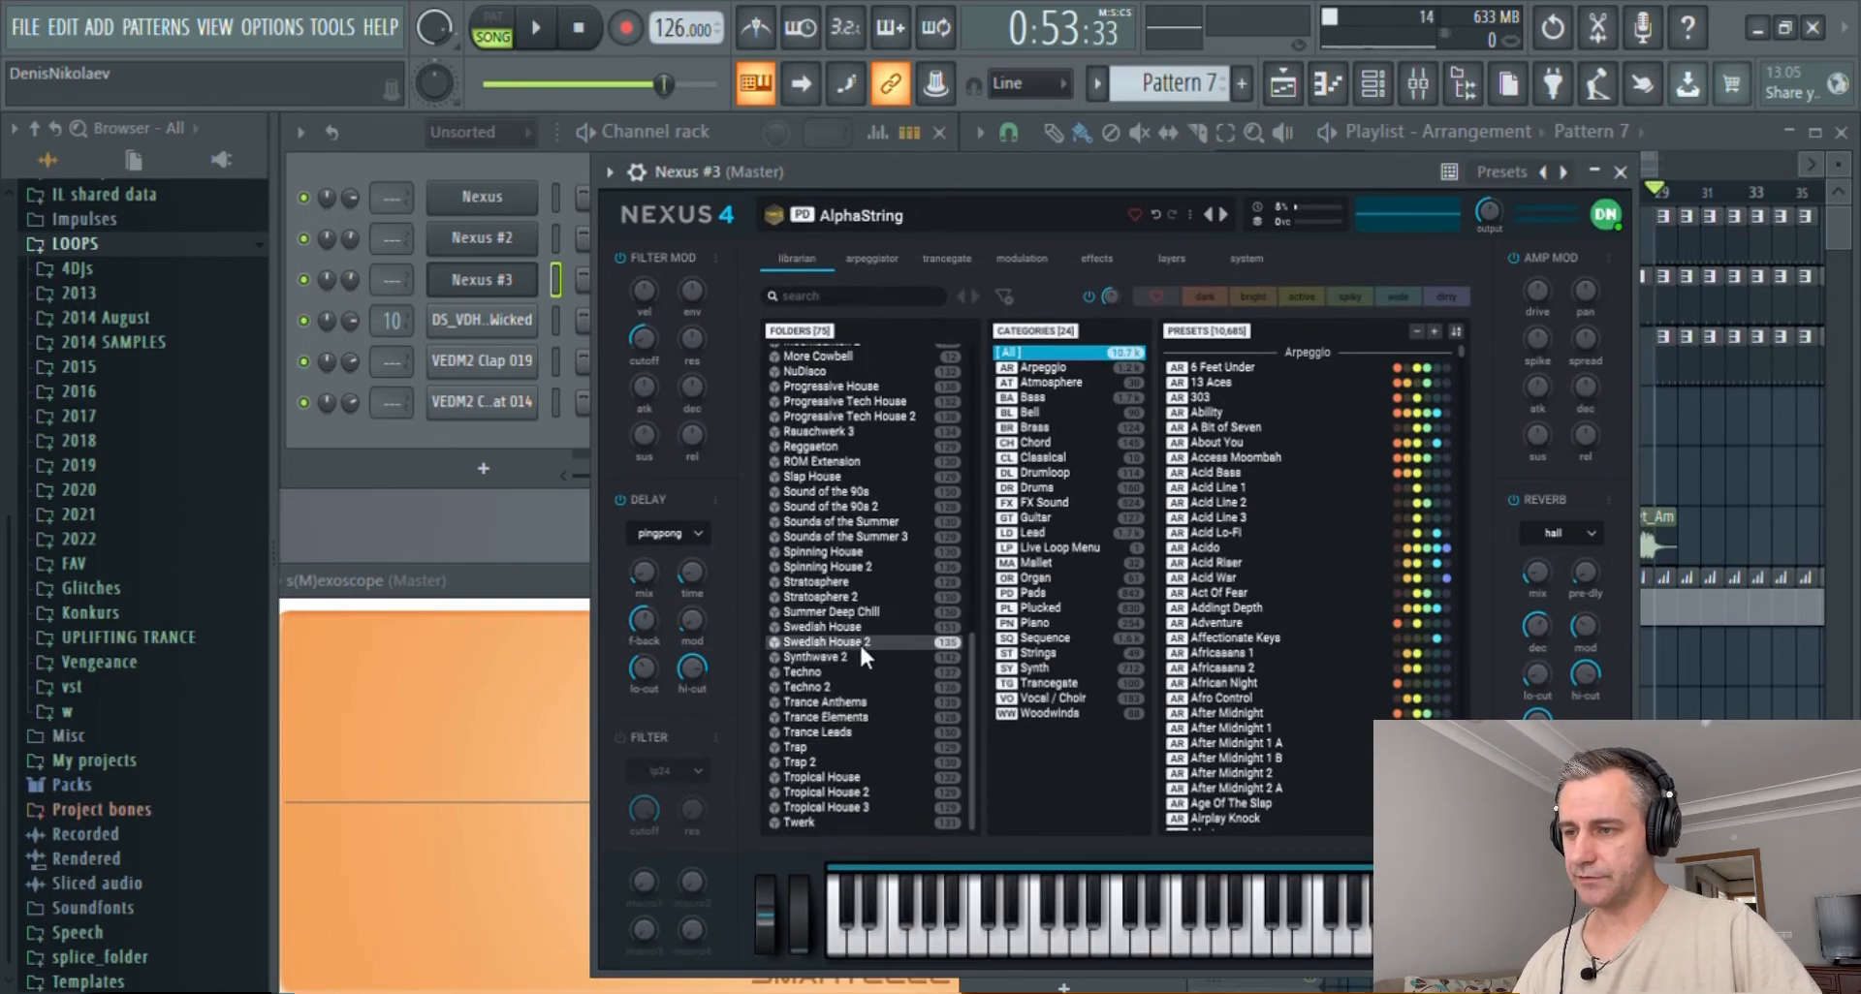
click(818, 476)
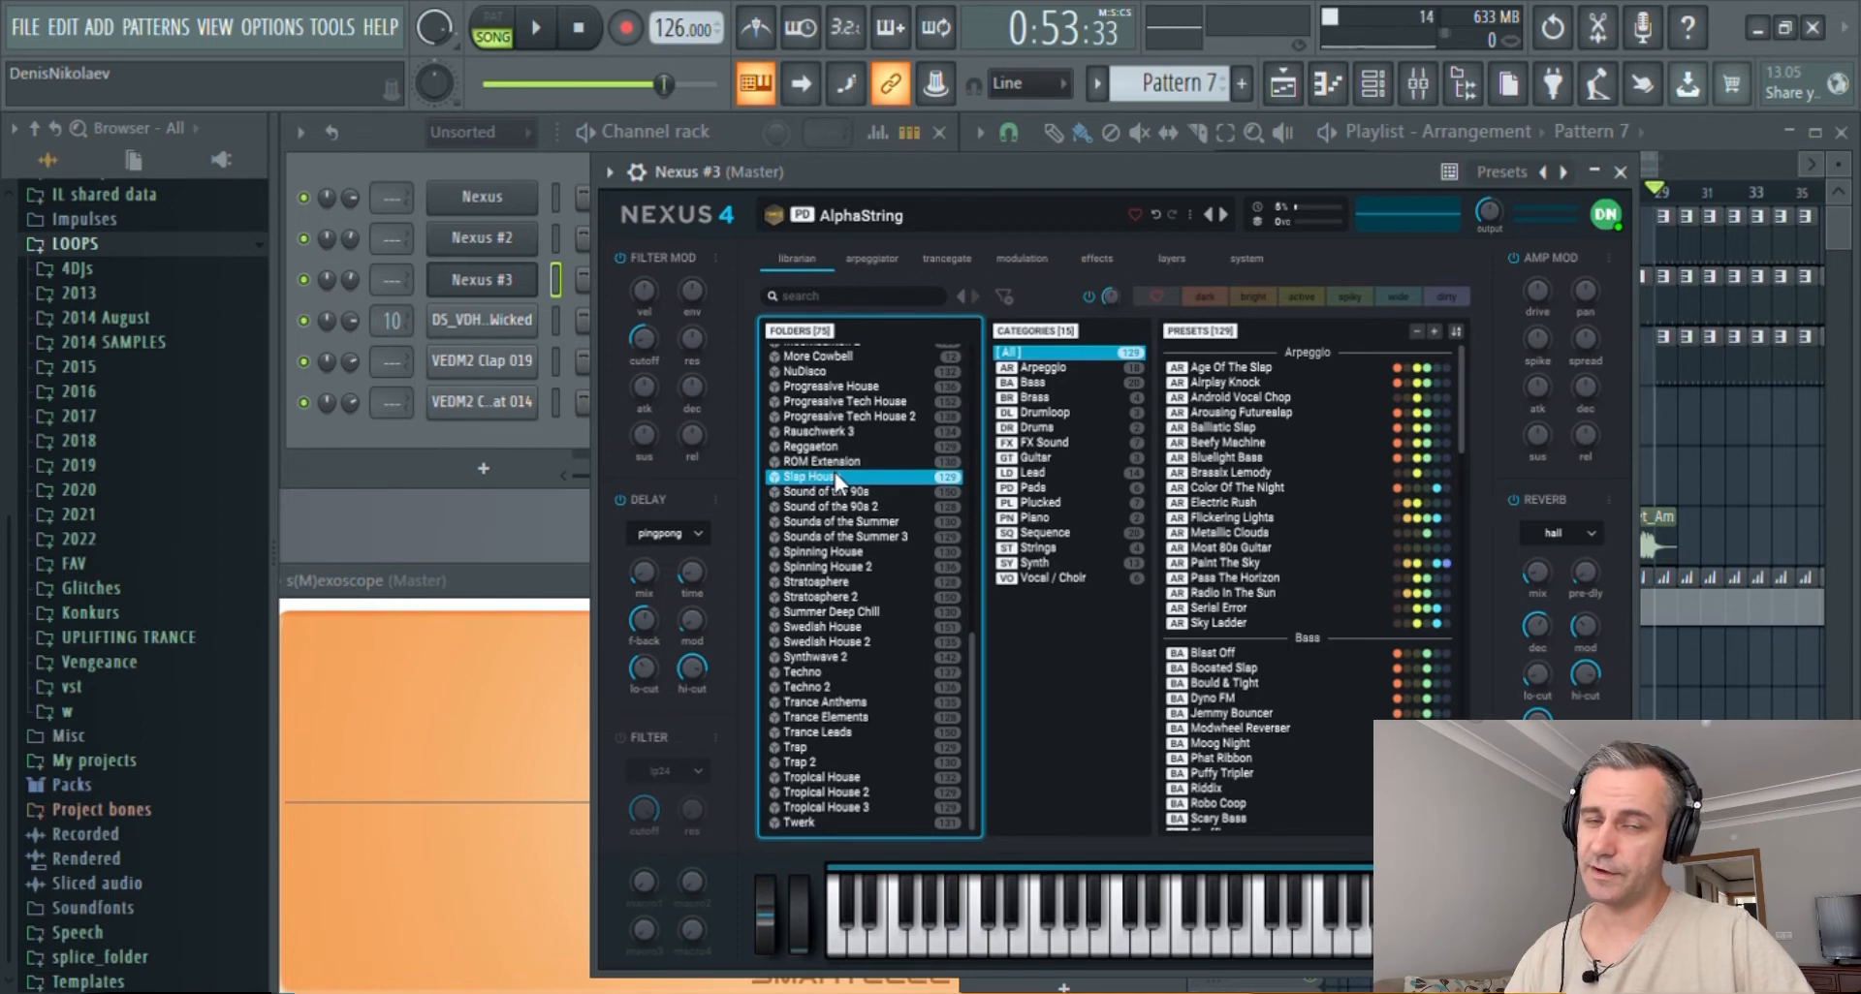
click(1055, 382)
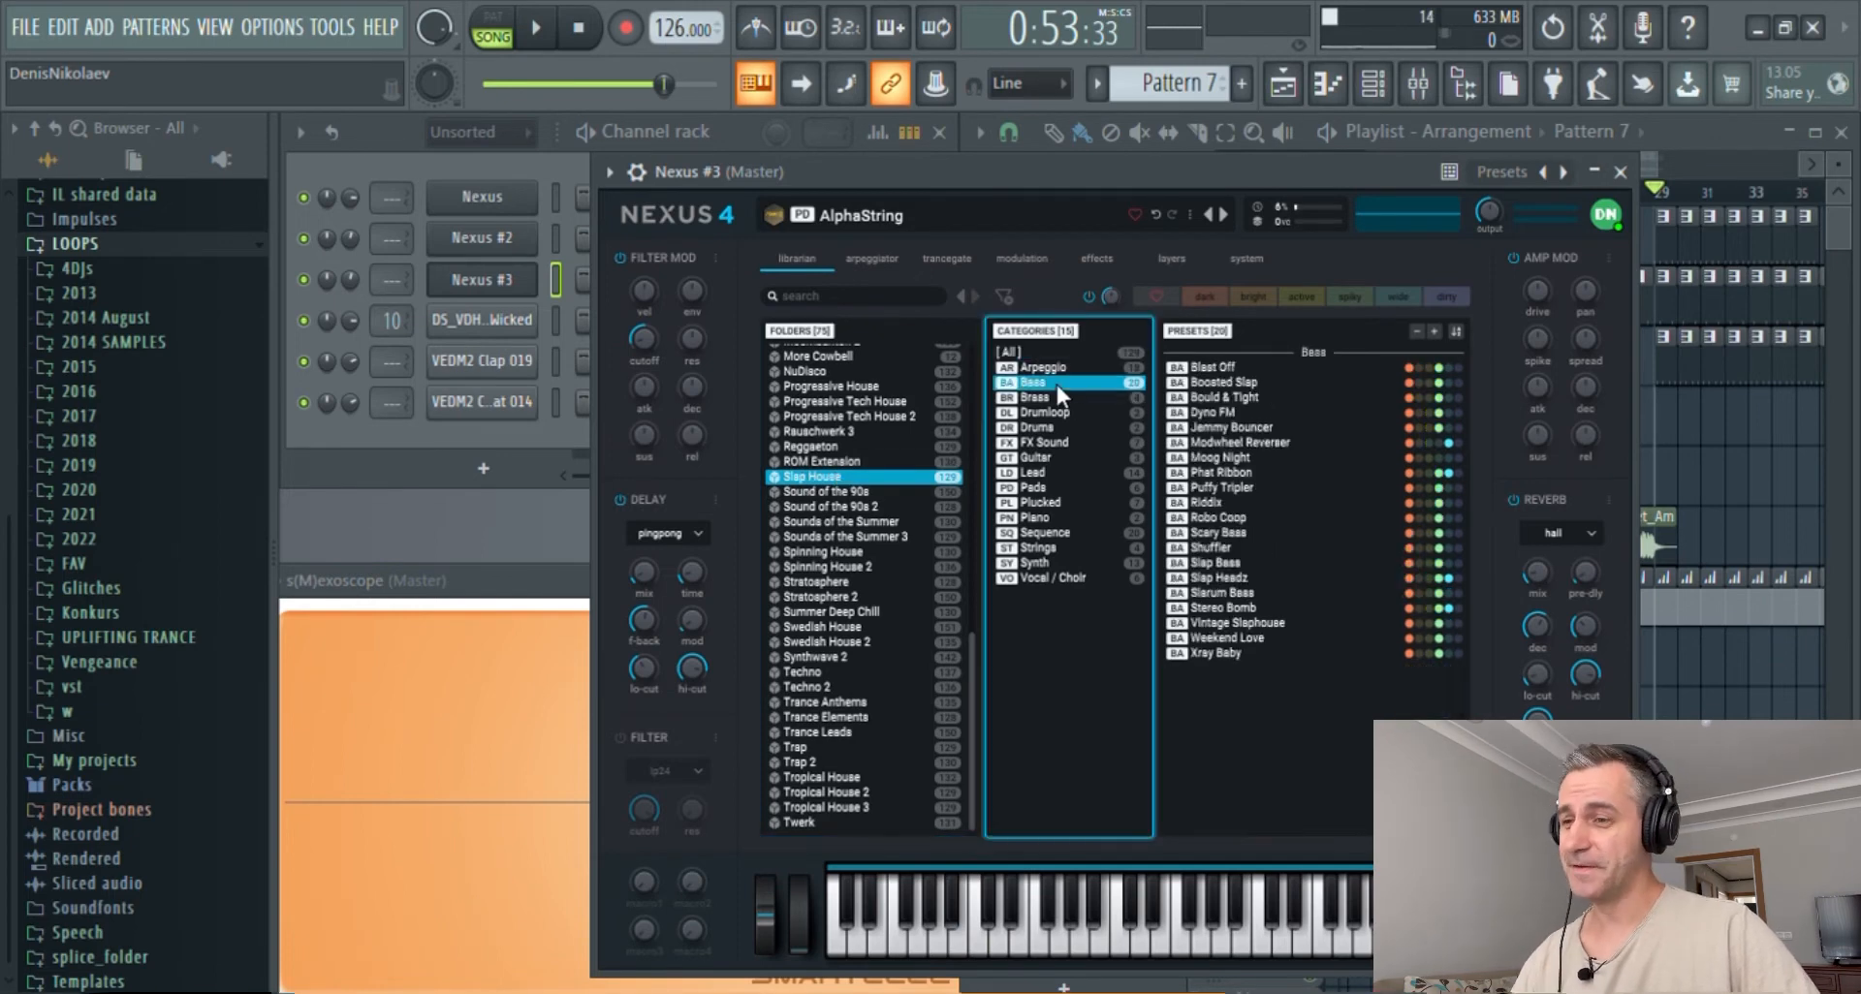
click(1258, 456)
click(1229, 546)
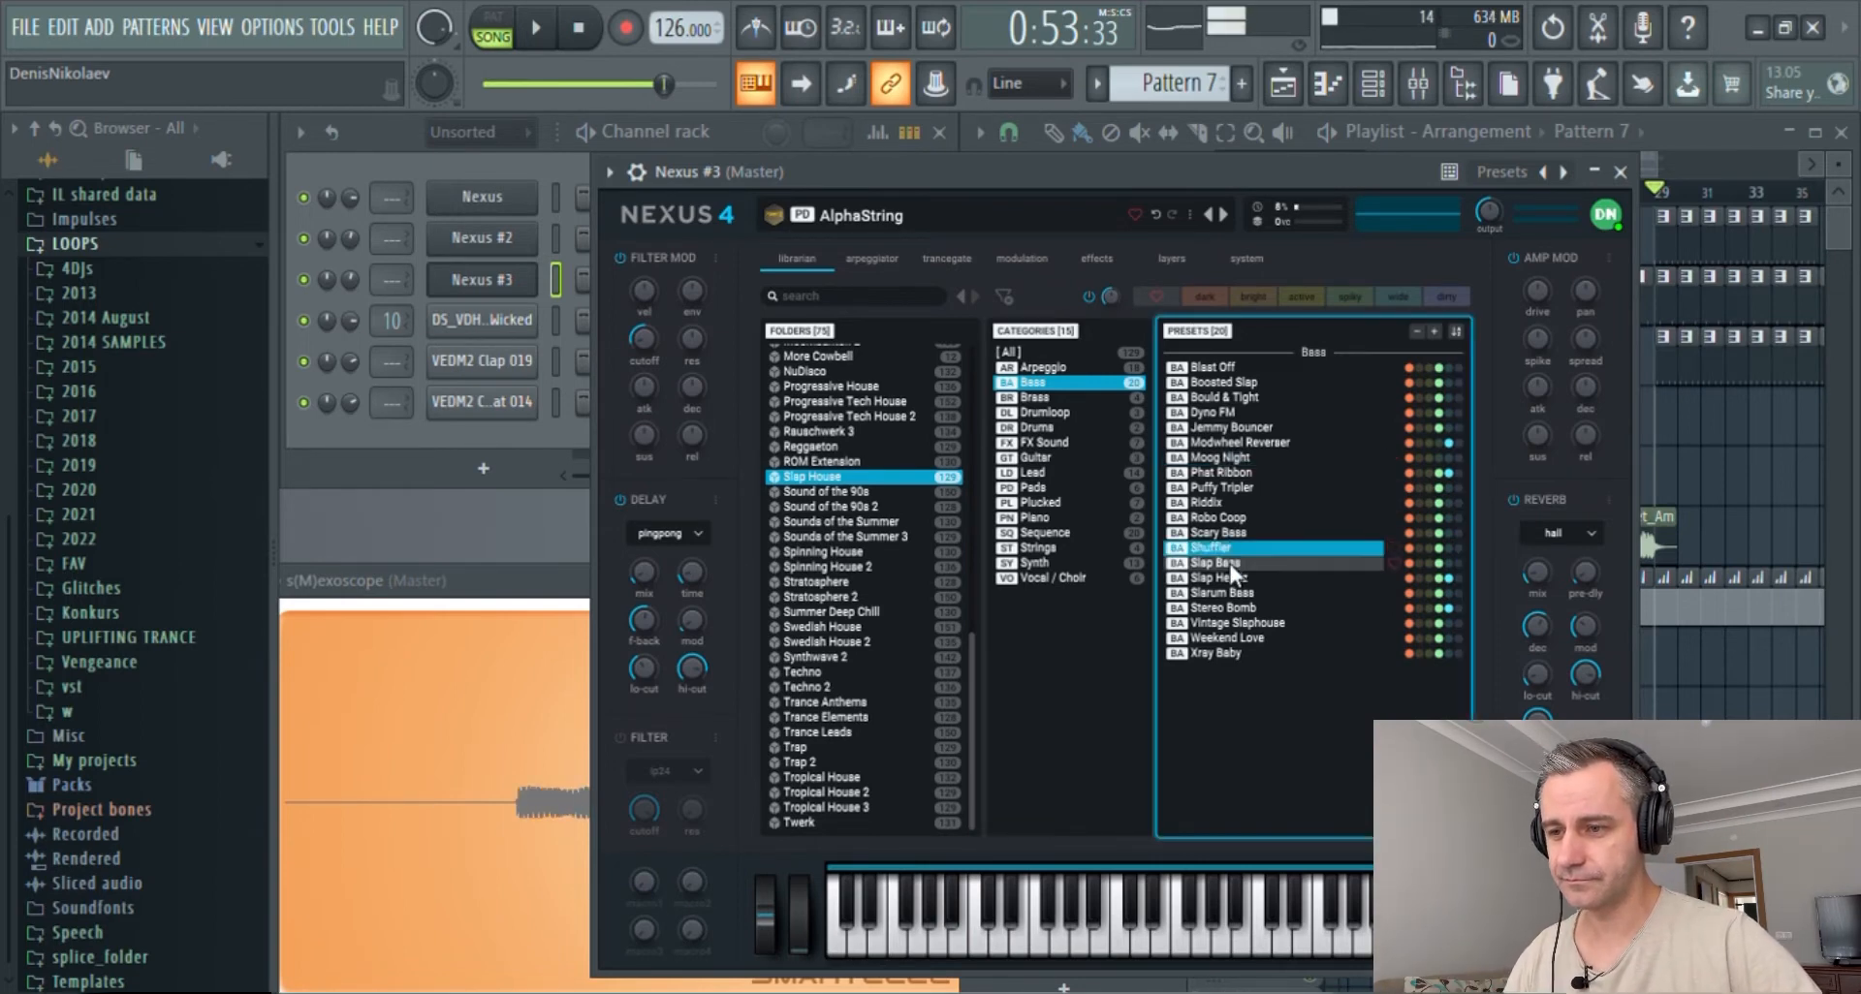
click(1228, 563)
click(1226, 578)
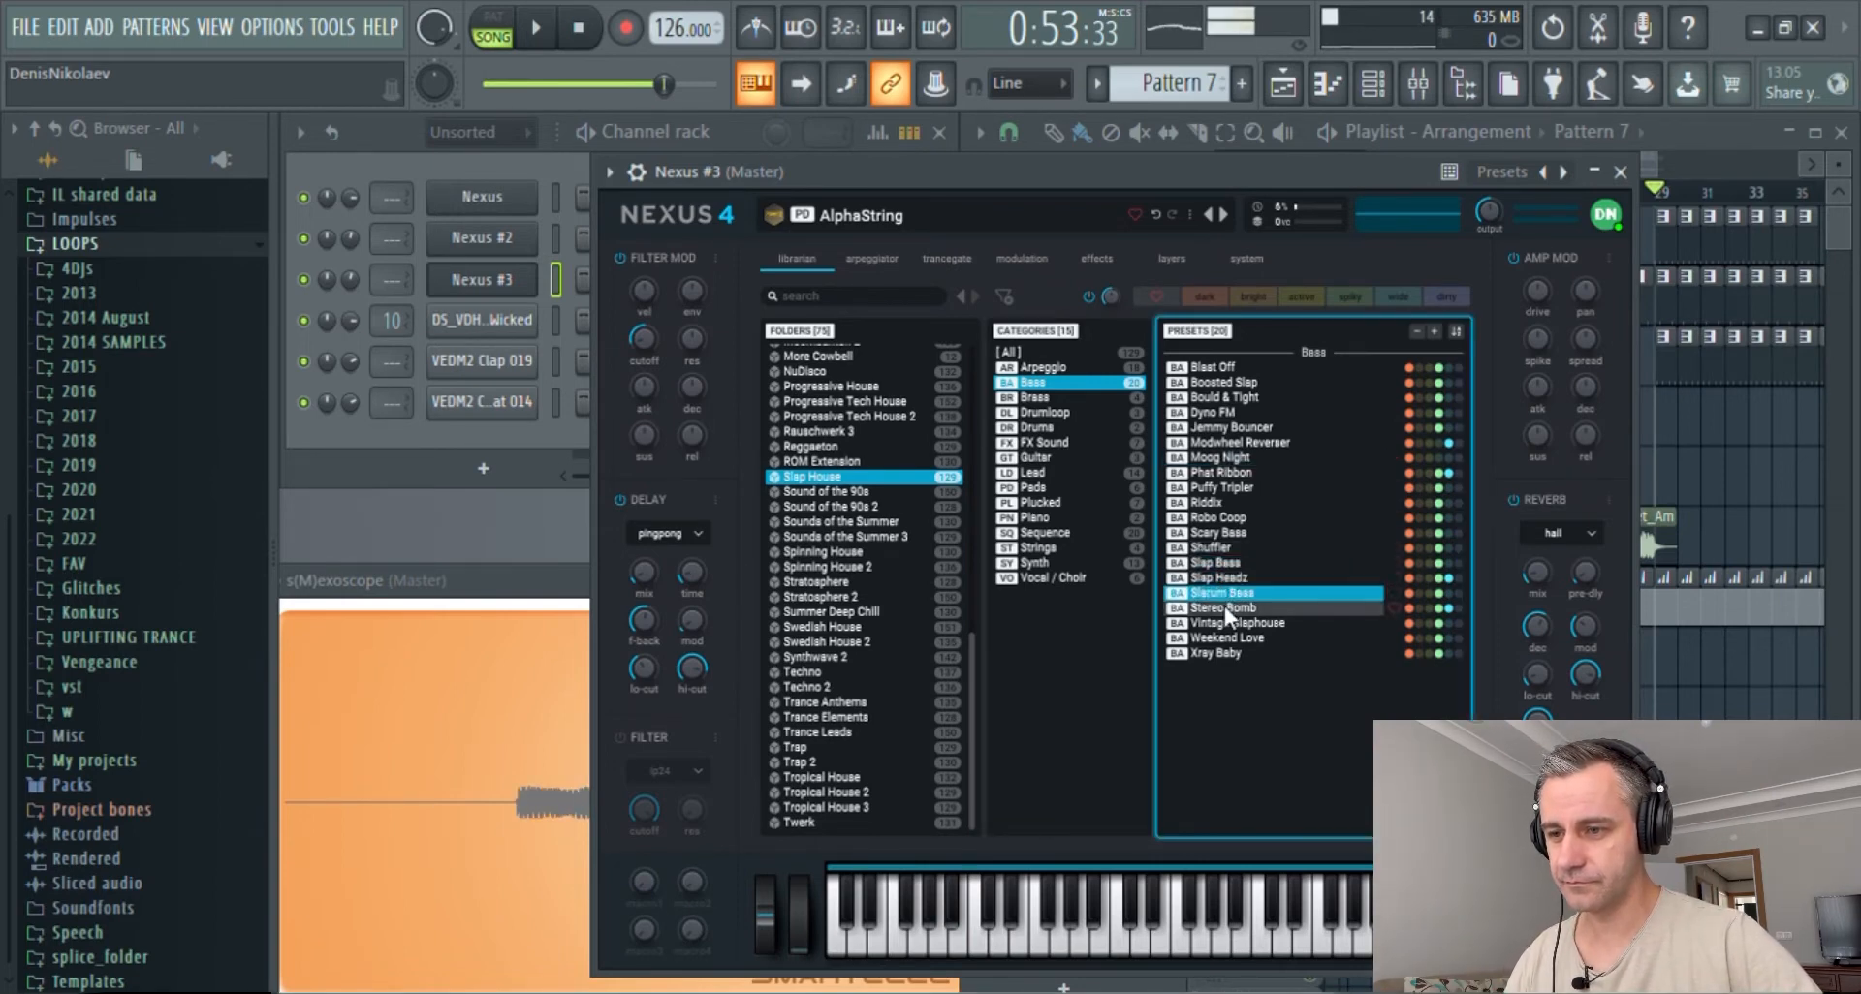
click(1222, 594)
double_click(1225, 592)
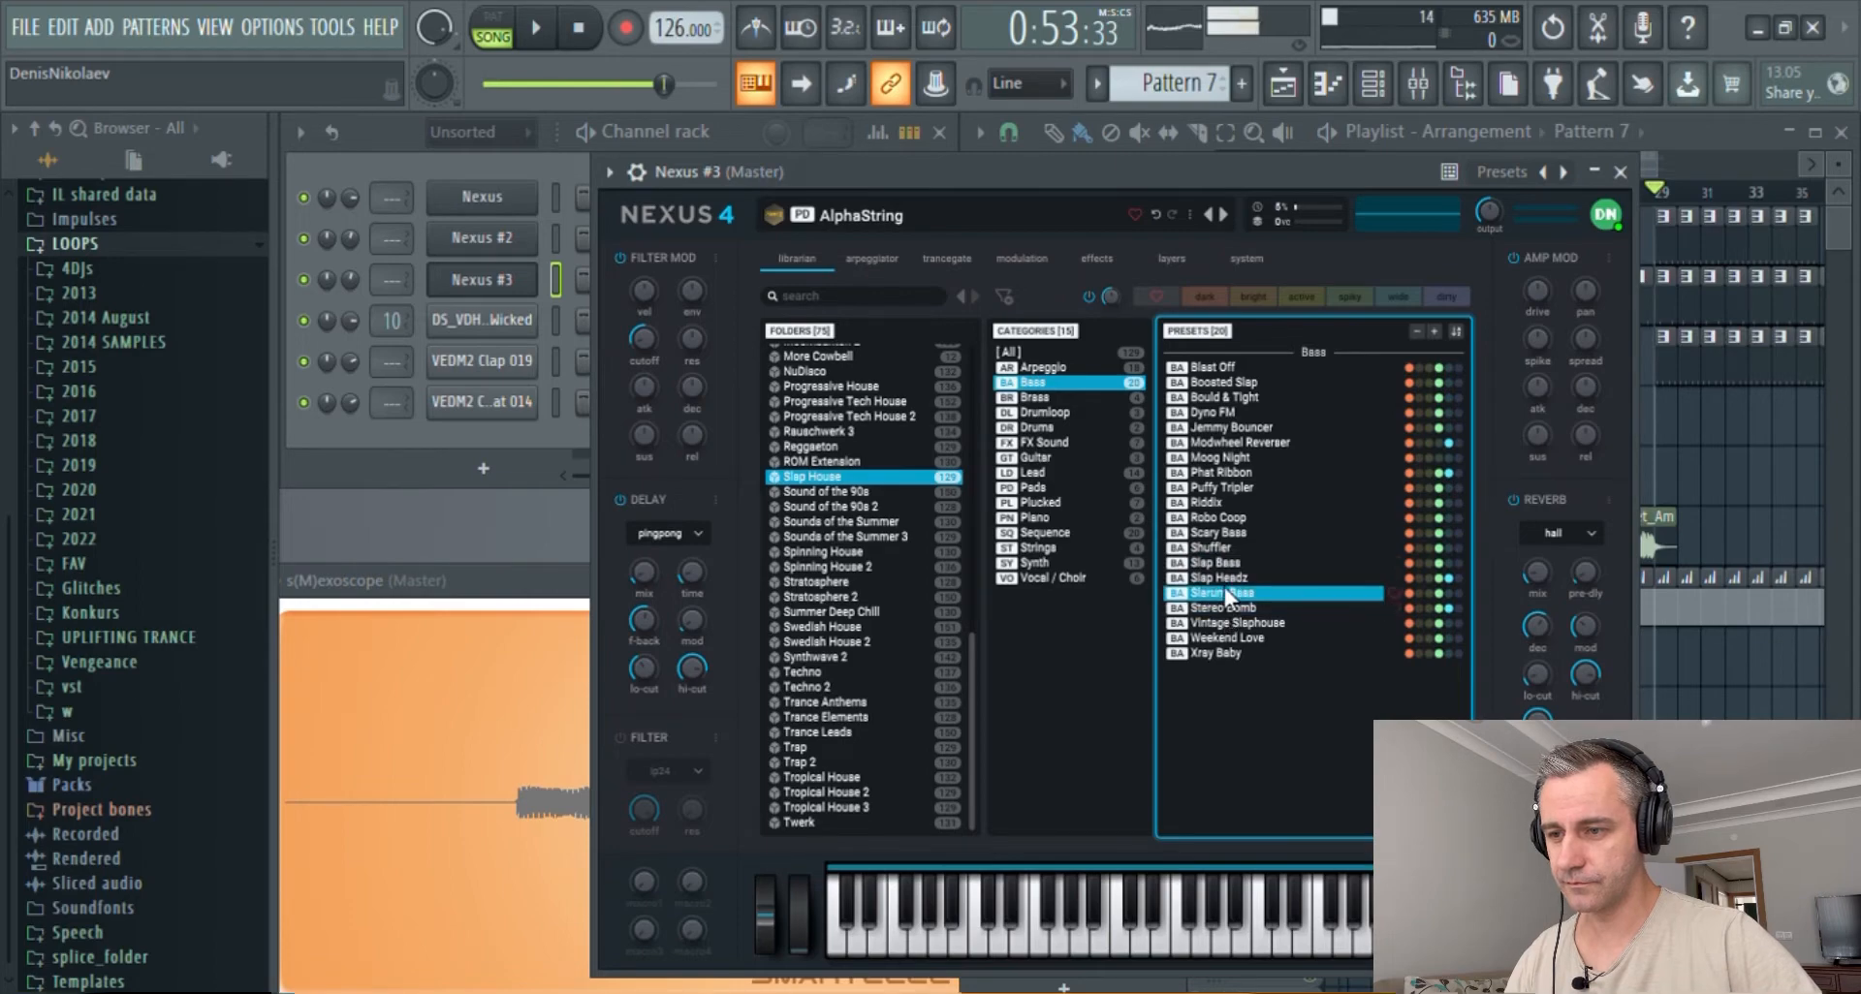
- Build a four-bar Nexus #3 line with two pairs of short notes per bar on A4, F4, G4 and A4, and play it in pattern mode
click(513, 280)
click(494, 39)
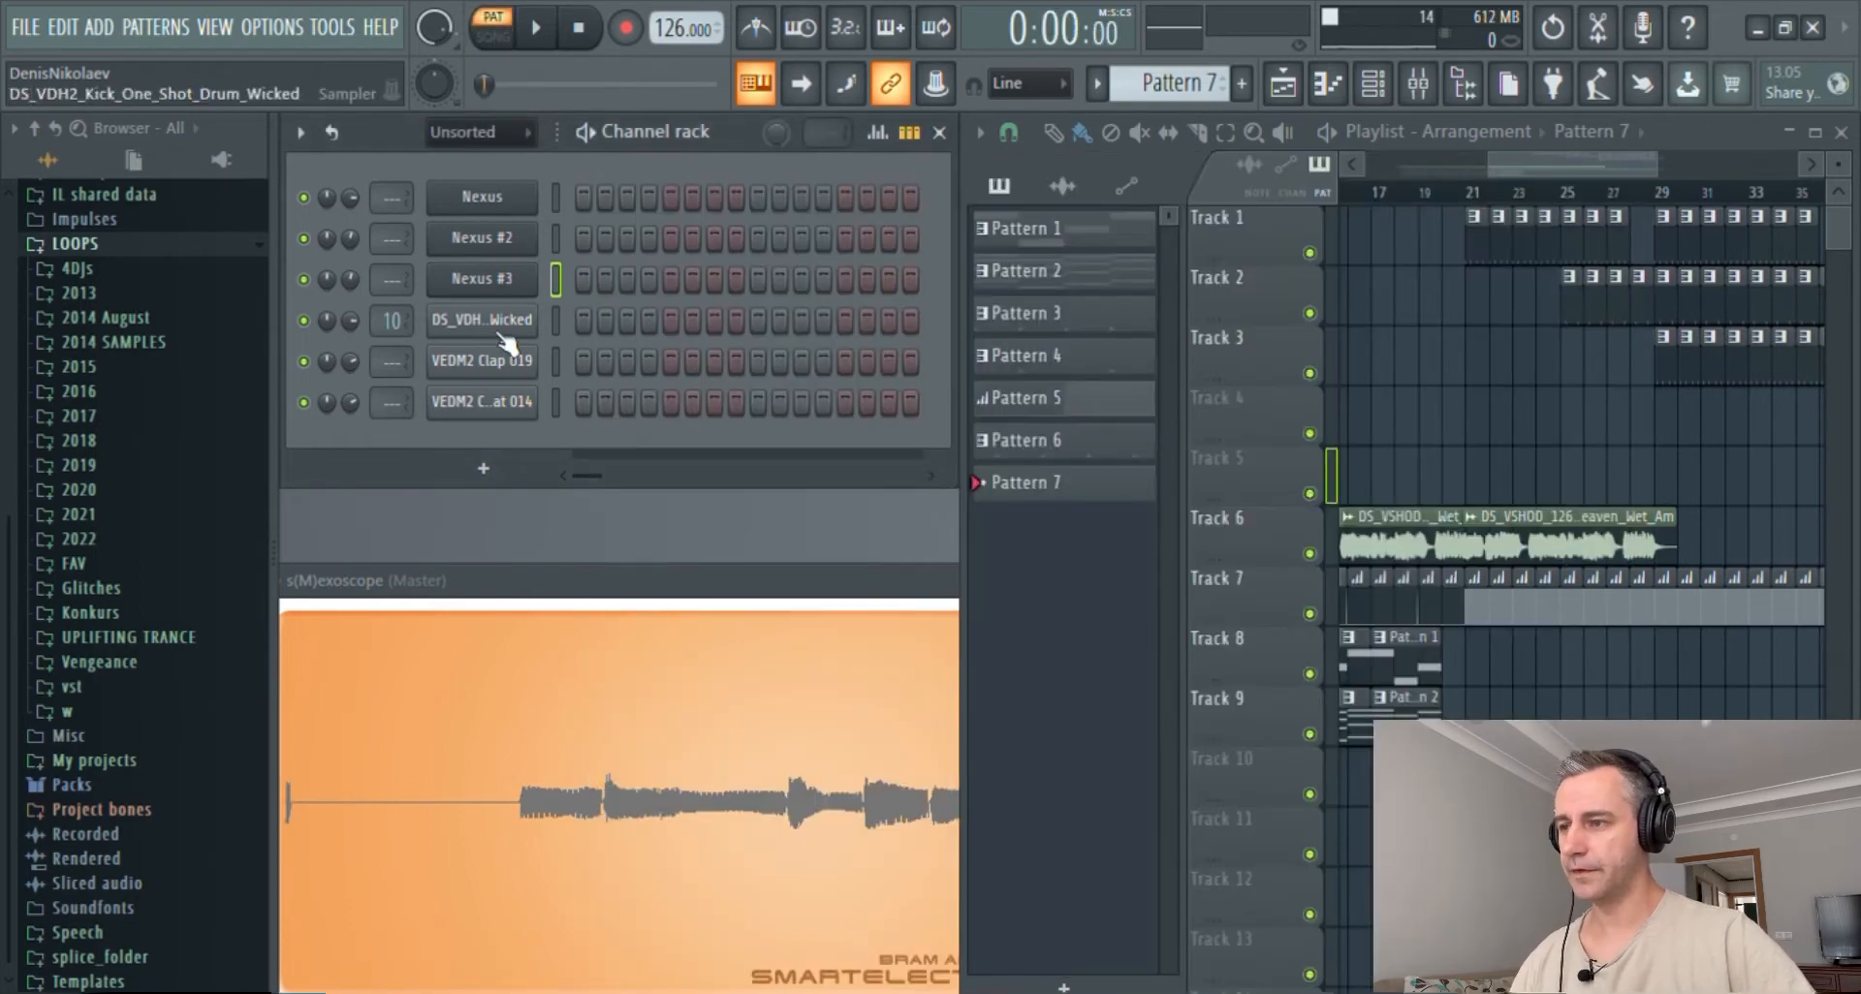
click(562, 282)
ctrl+drag(1056, 395, 508, 741)
scroll(318, 561, up, 4)
drag(853, 490, 968, 506)
scroll(369, 507, up, 3)
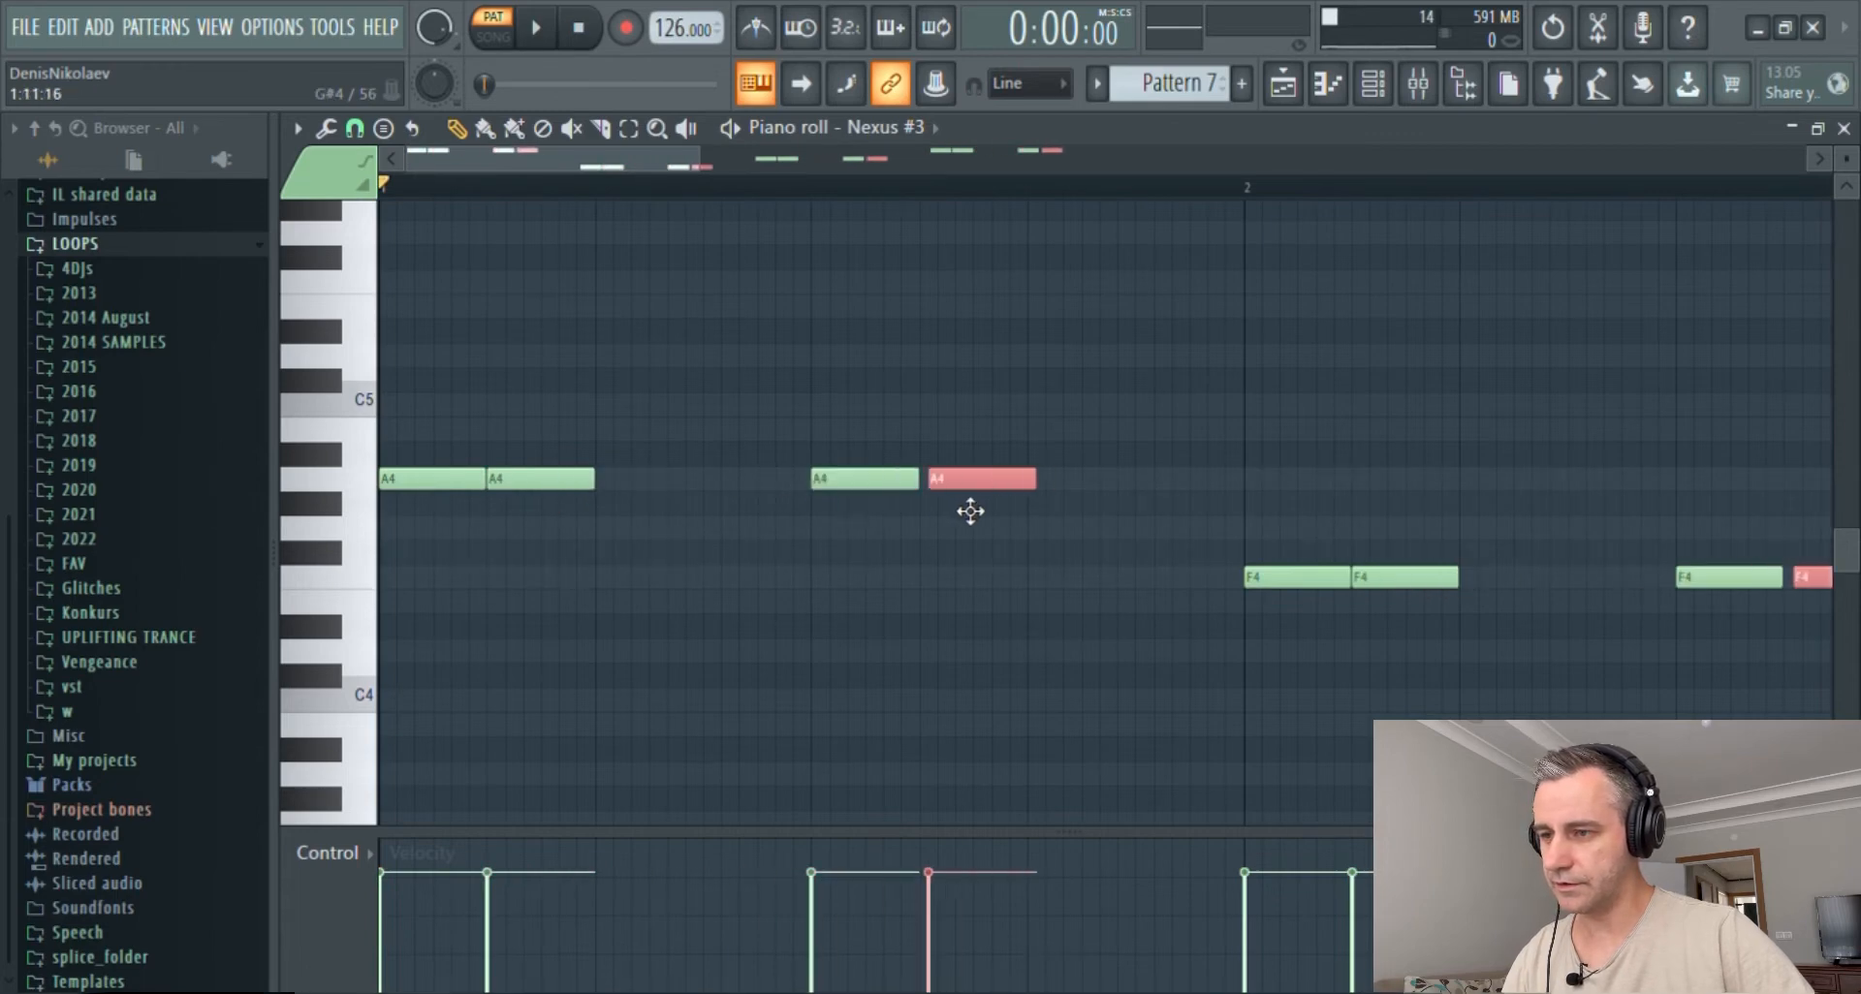
scroll(624, 338, down, 4)
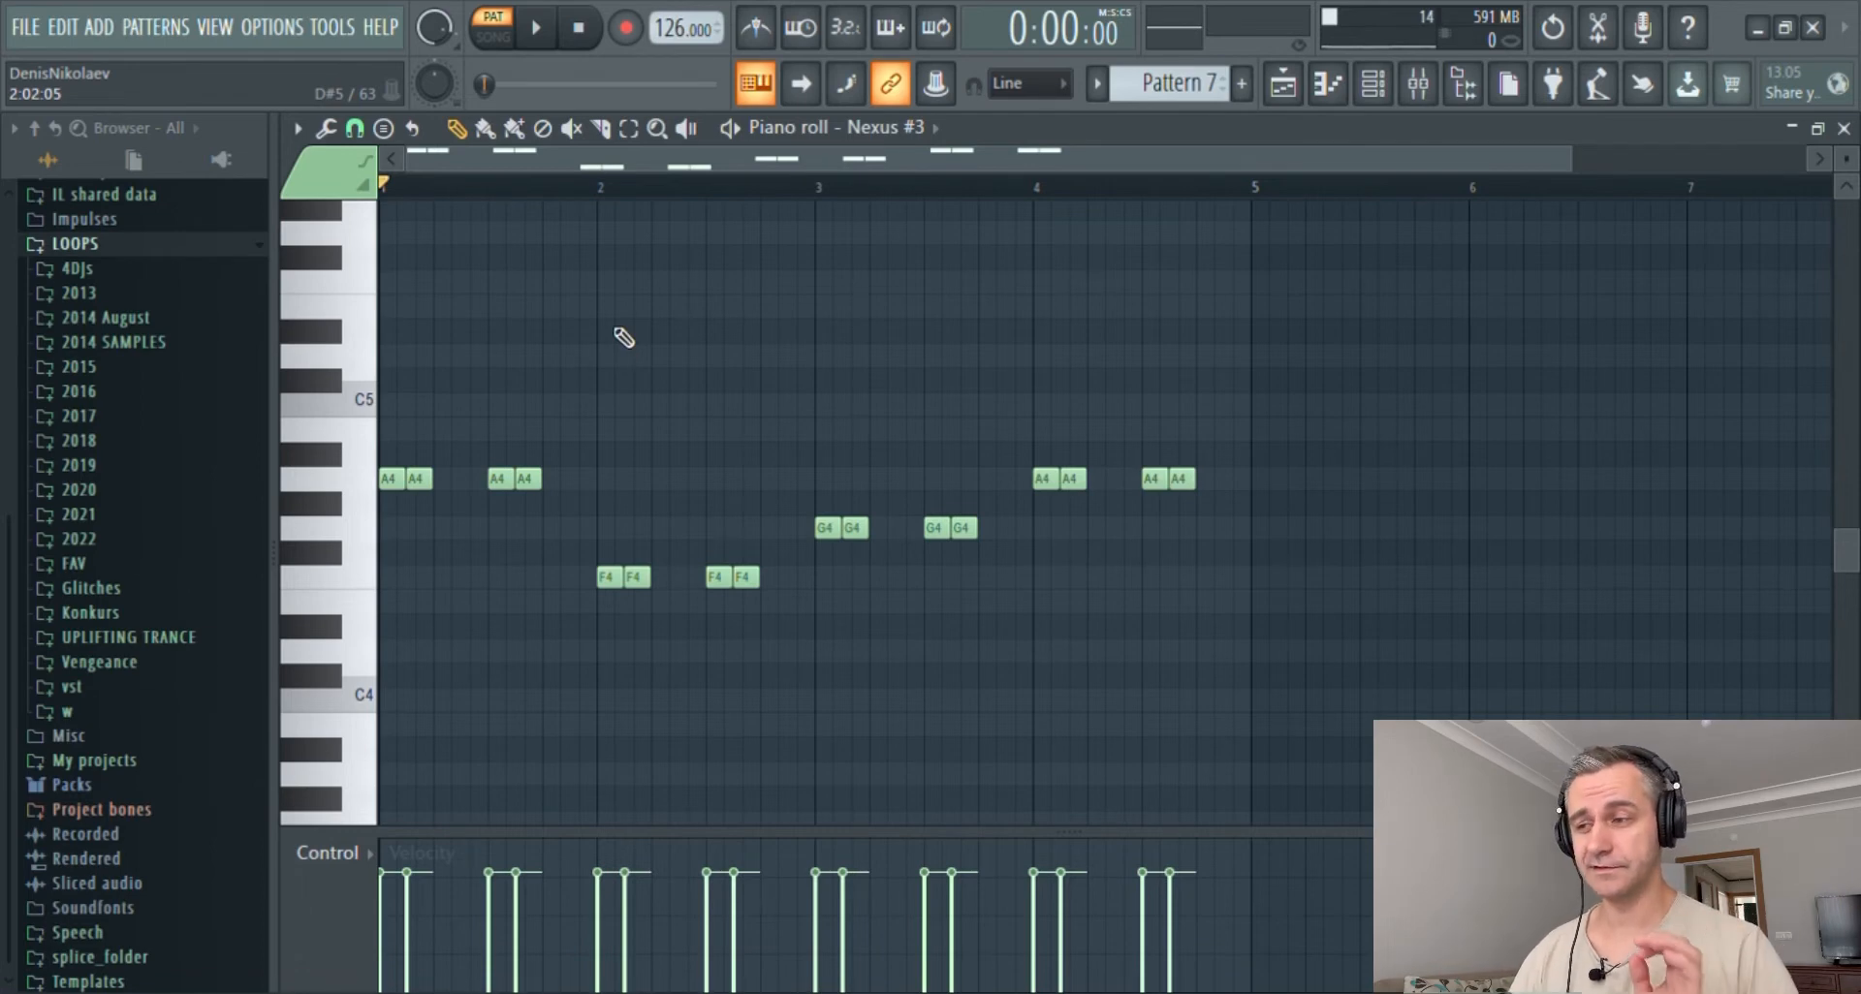
key(space)
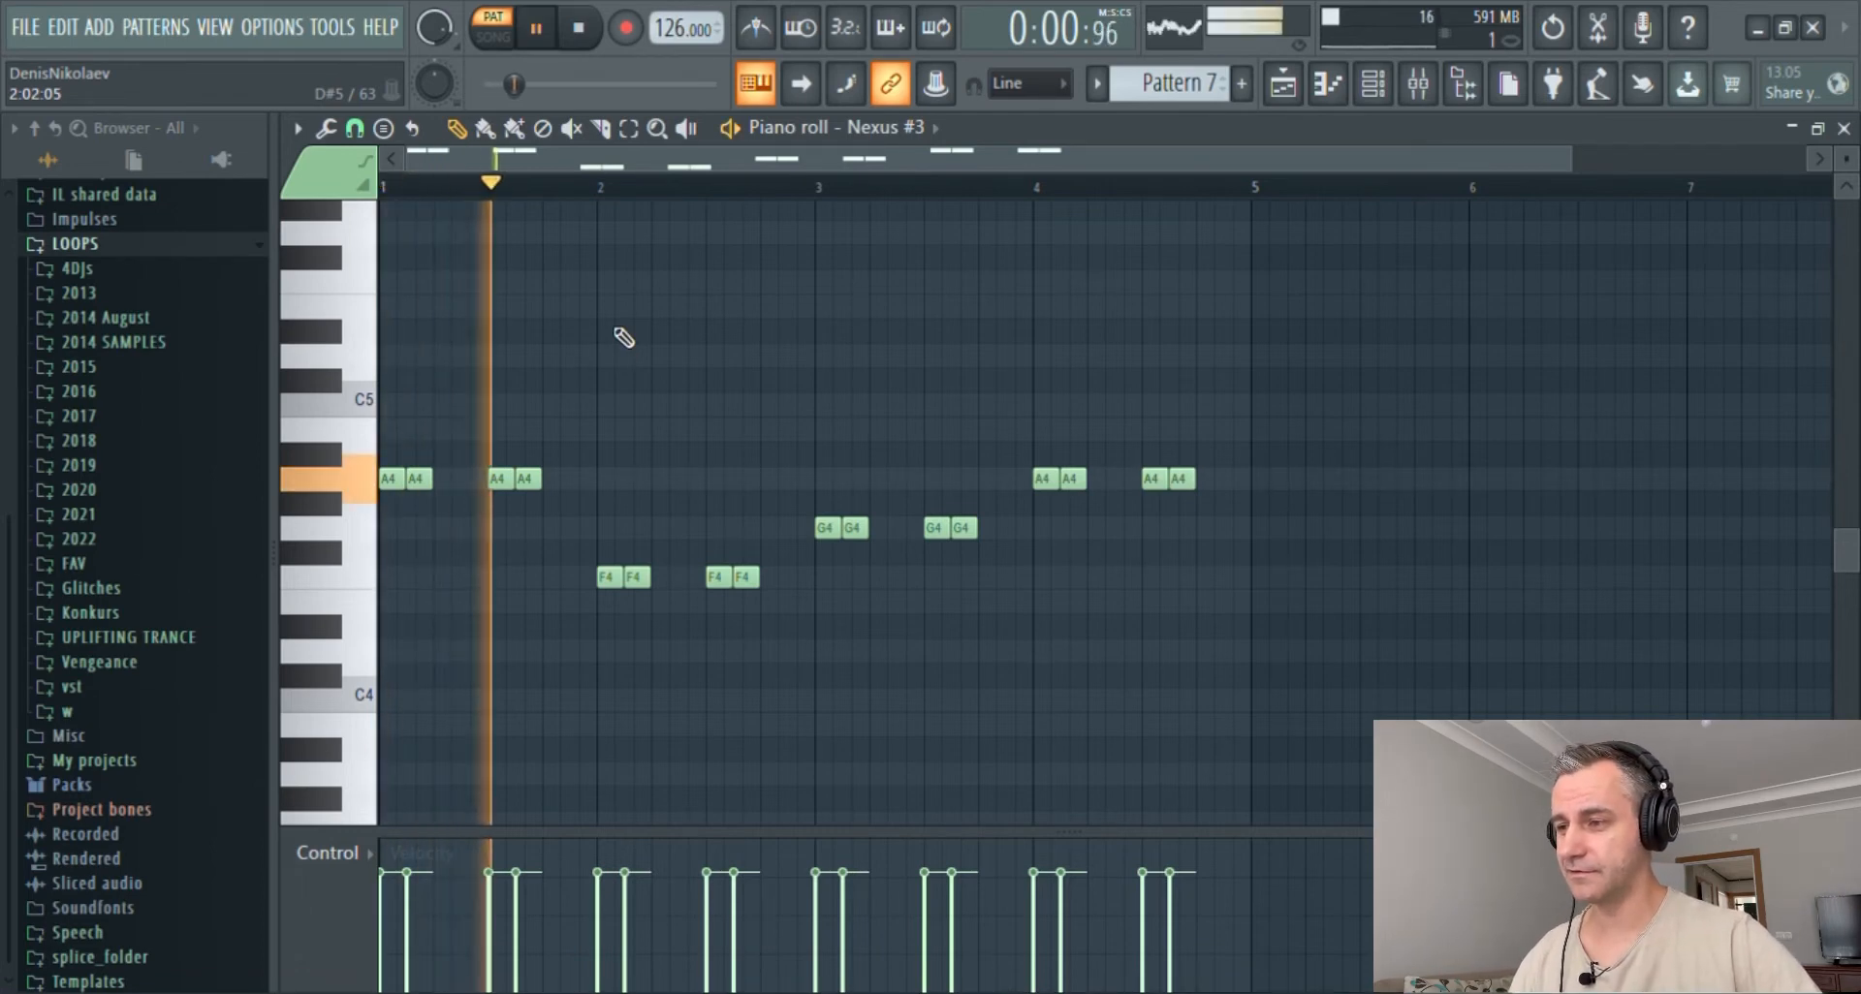
key(space)
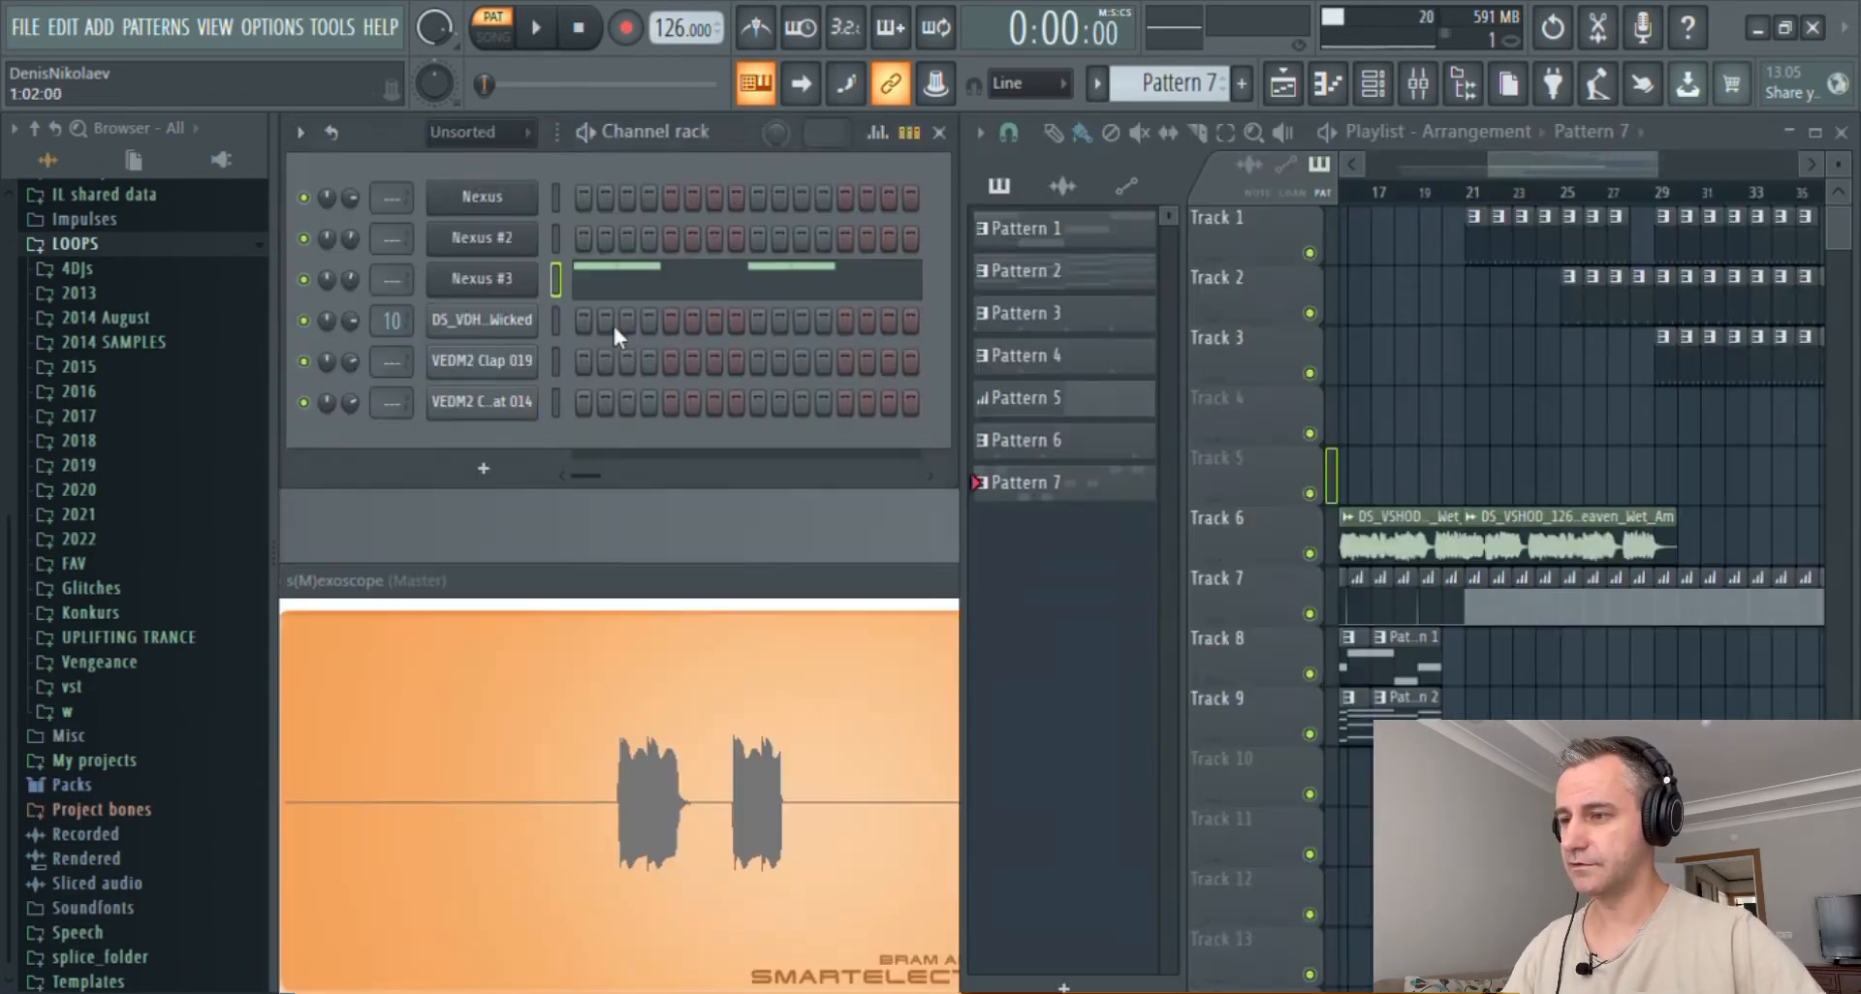
- Transpose all the Nexus #3 notes in Pattern 7 down one octave
click(571, 281)
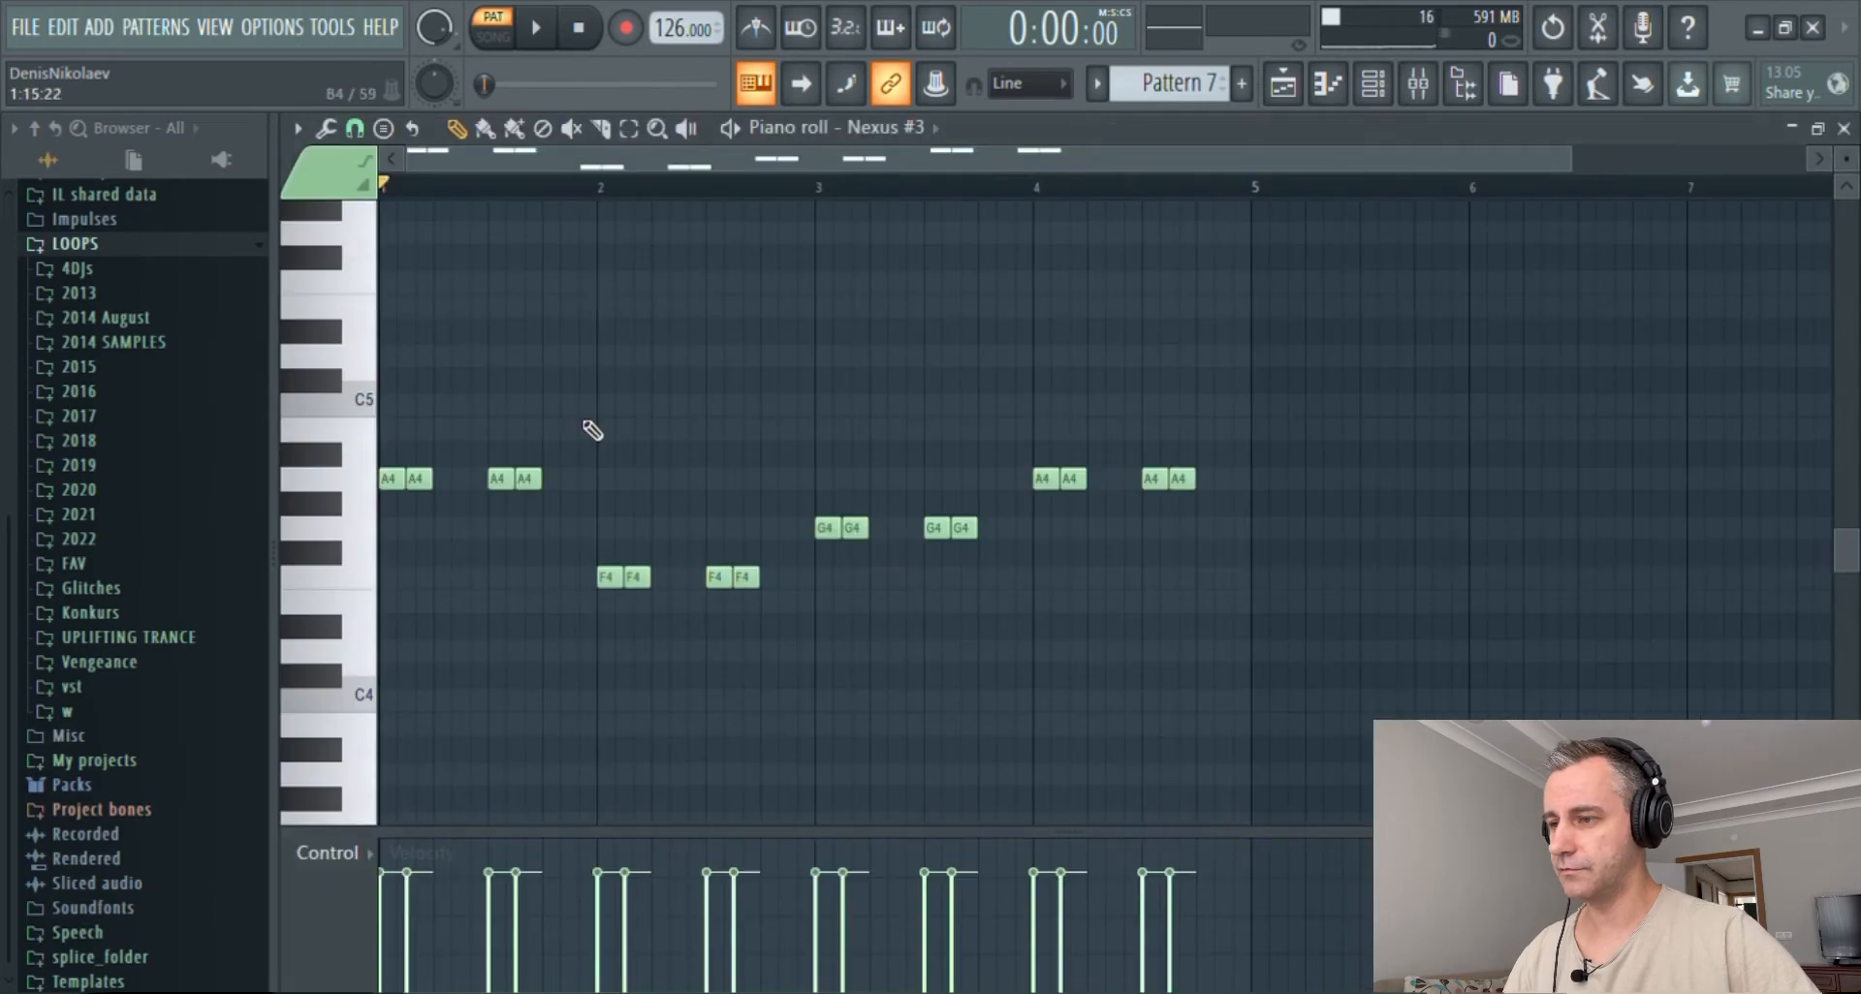
key(ctrl+a)
drag(398, 342, 376, 650)
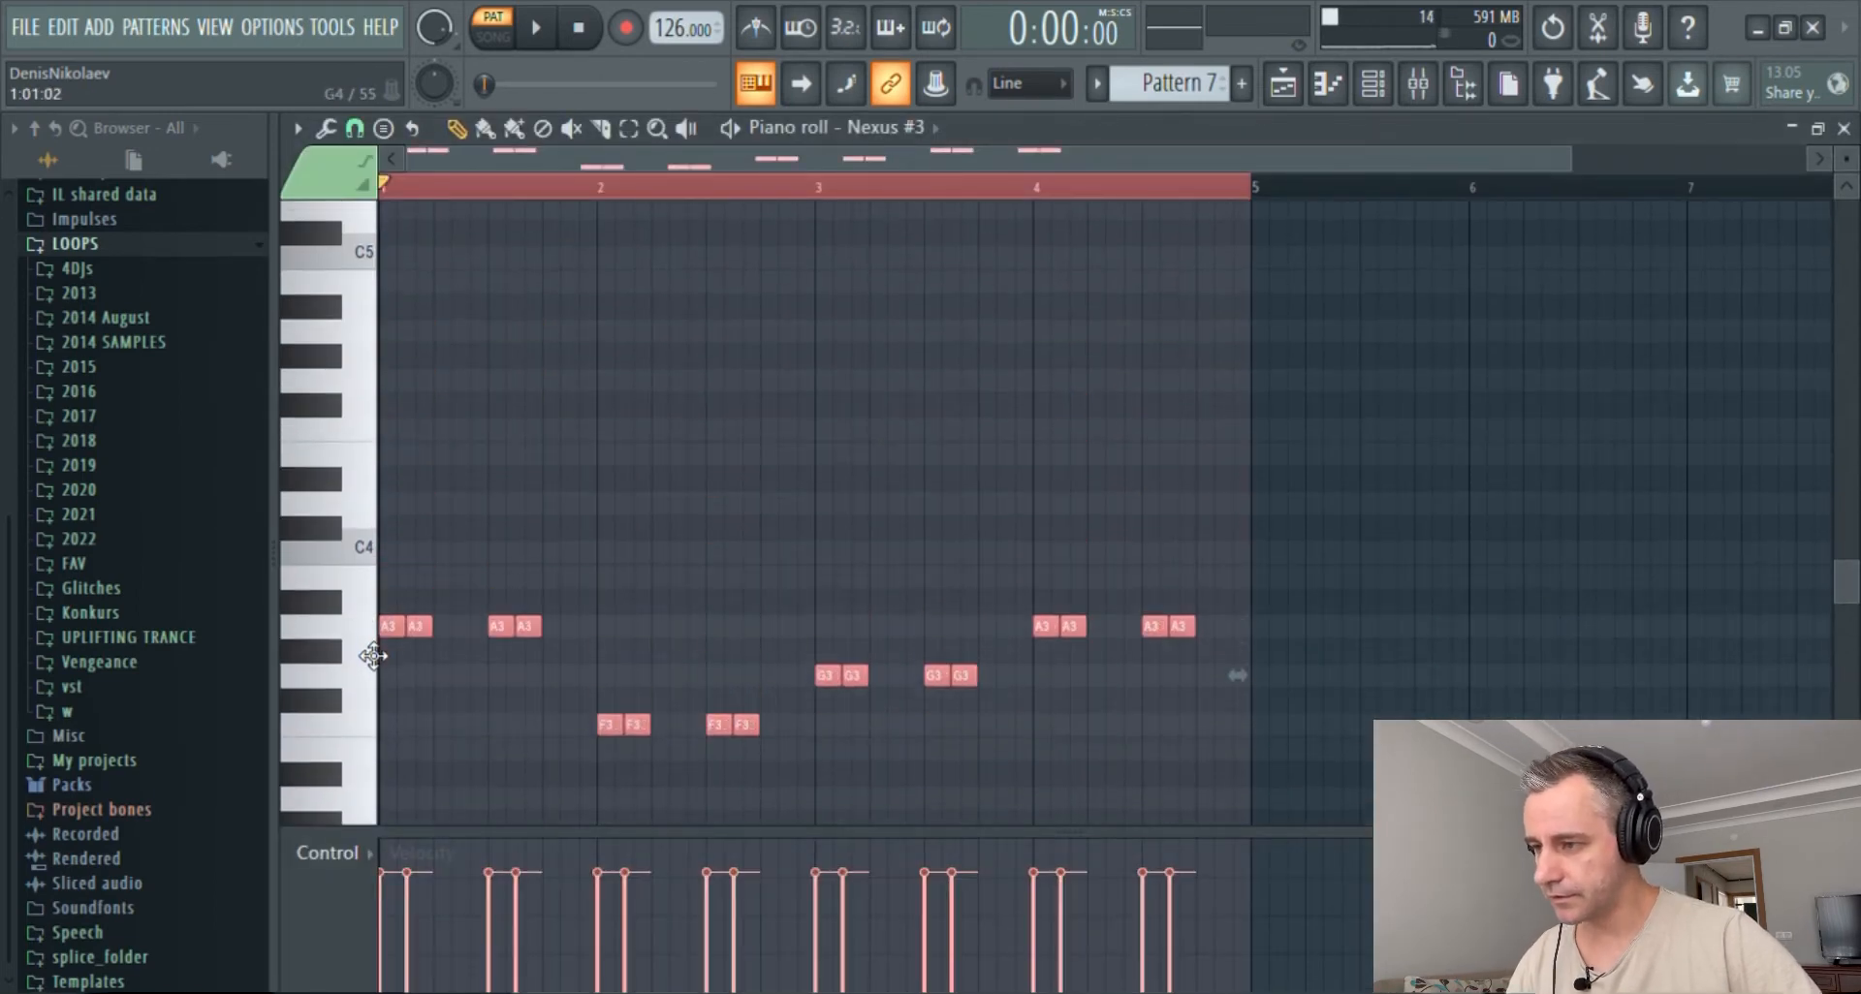
- Play Pattern 7 and review the rhythm of the transposed bass line across its four bars
key(space)
scroll(426, 571, down, 2)
scroll(436, 462, up, 3)
scroll(503, 436, down, 4)
ctrl+click(594, 403)
scroll(602, 574, up, 3)
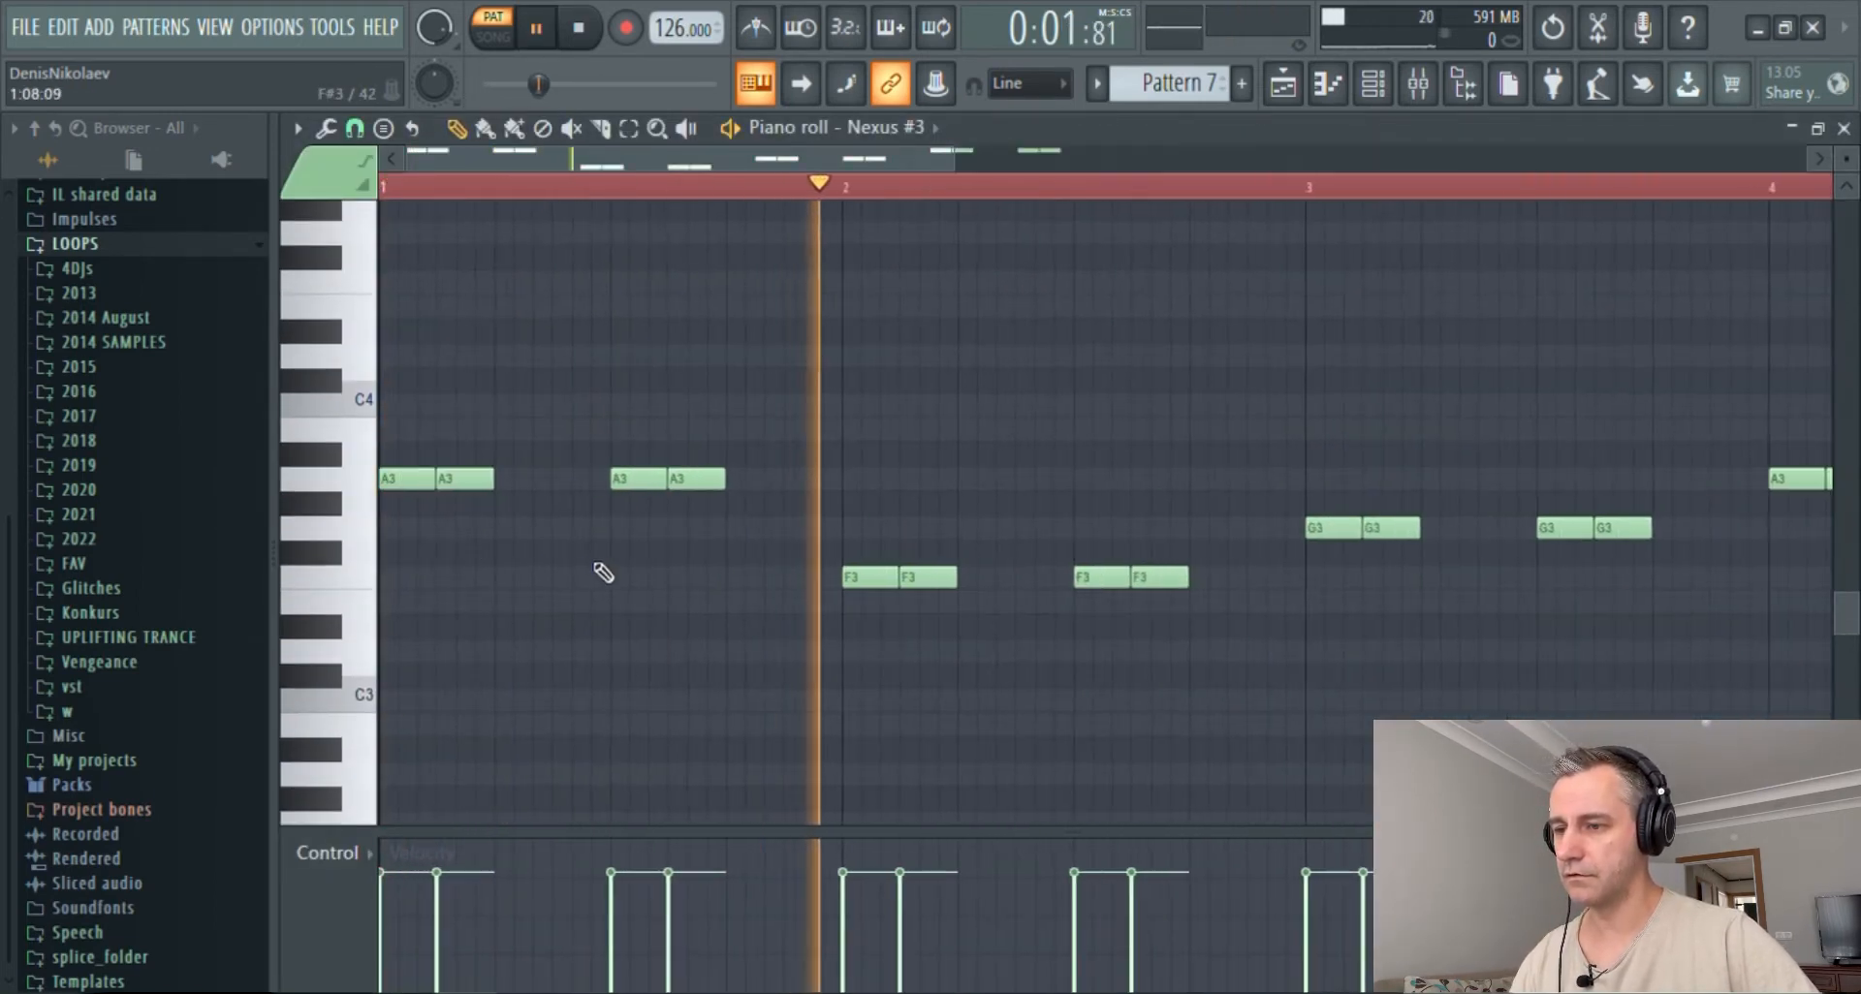
scroll(755, 630, down, 3)
scroll(814, 632, up, 3)
scroll(902, 644, down, 3)
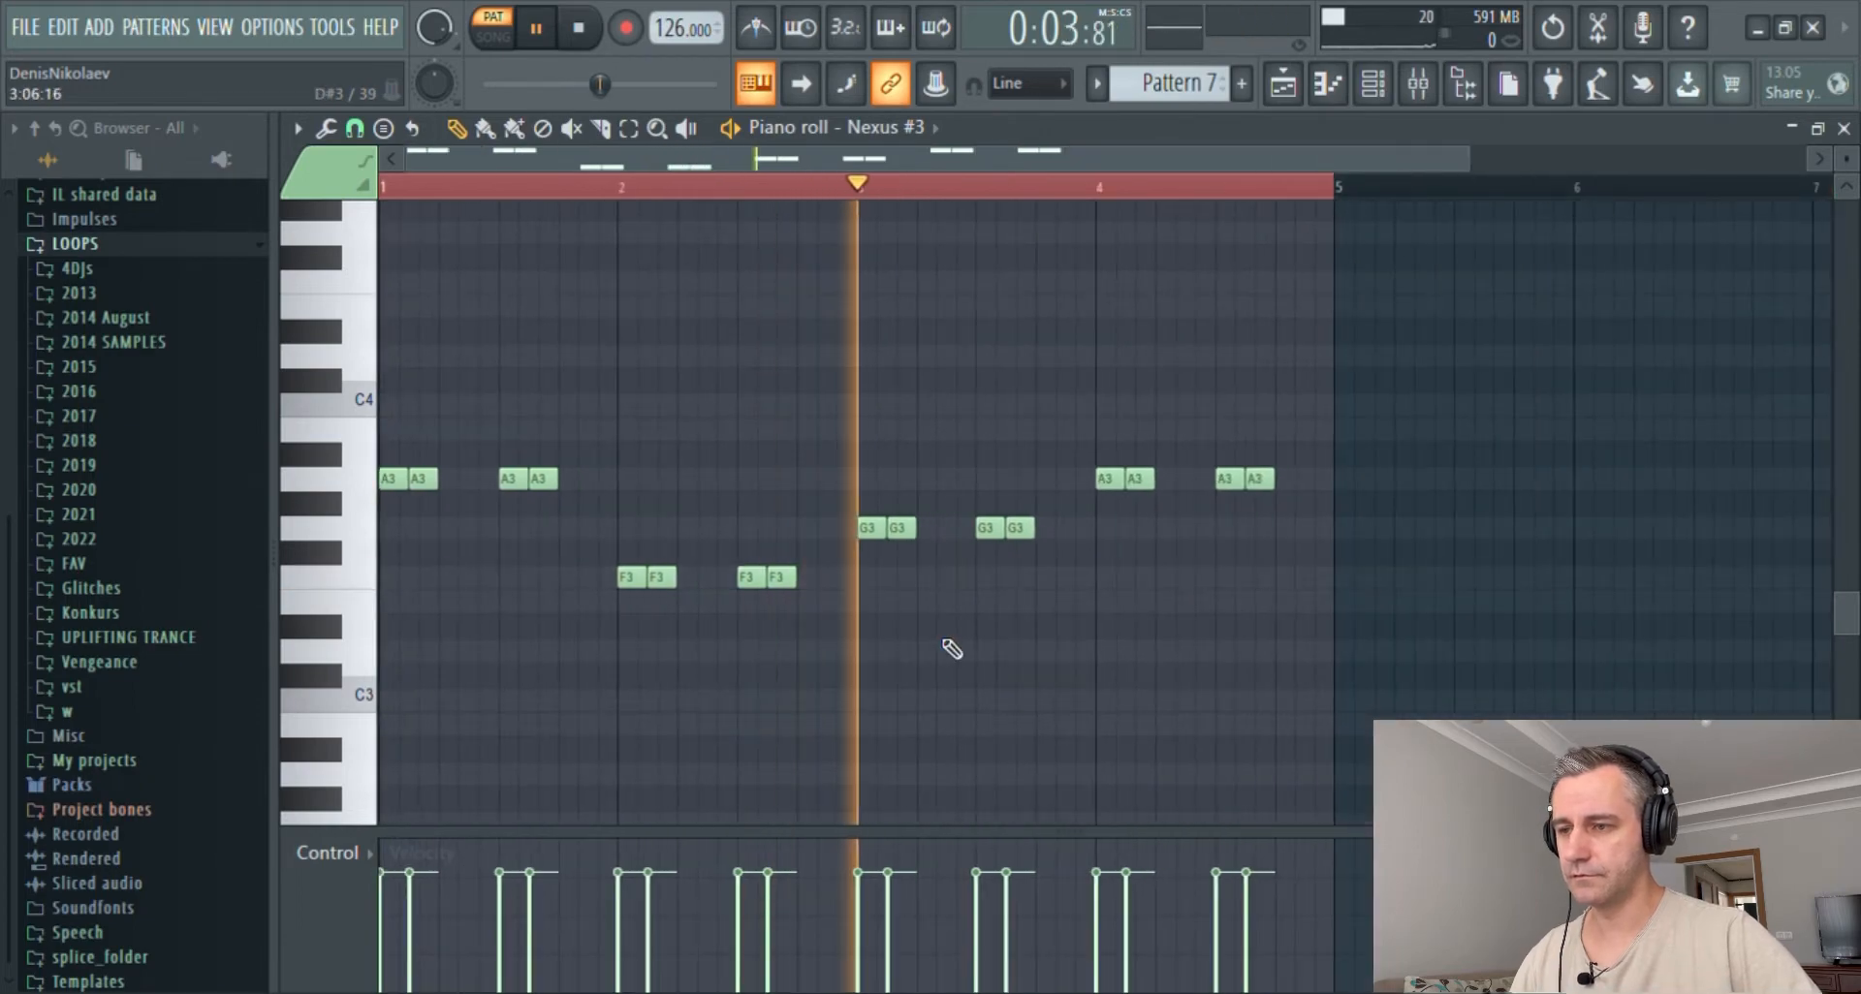
key(Escape)
click(793, 281)
scroll(621, 611, up, 3)
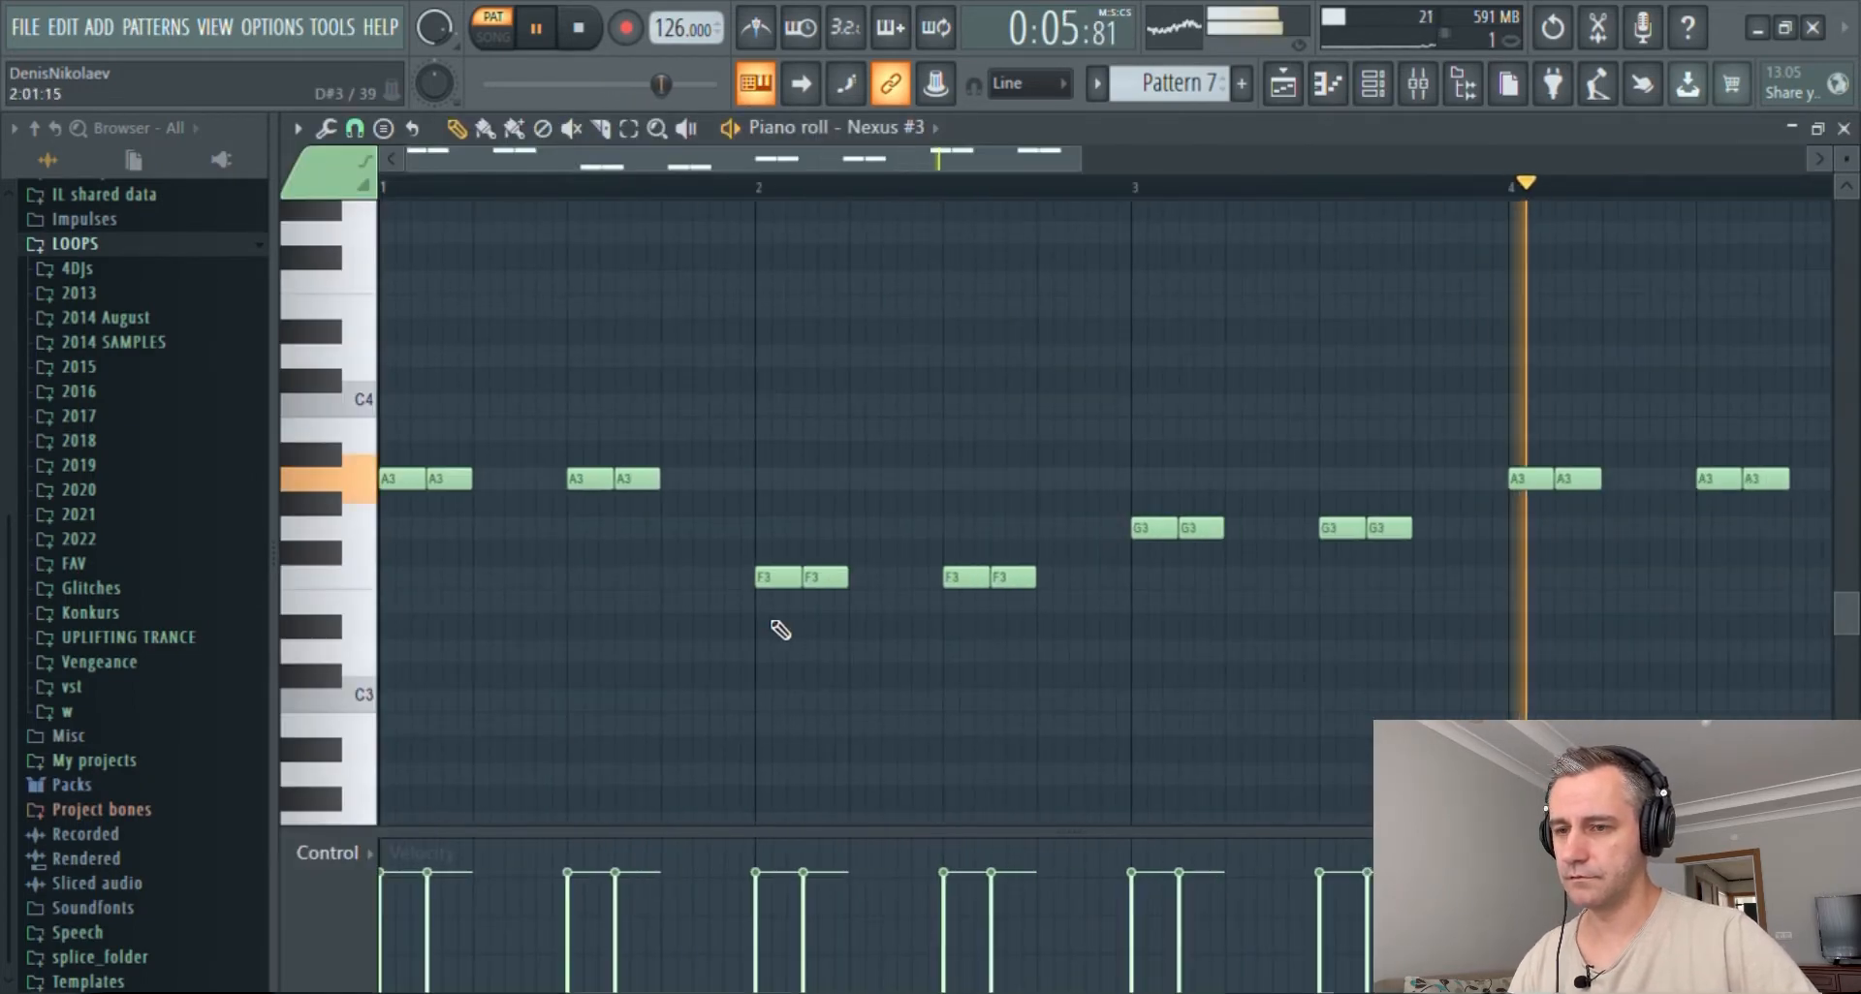
key(space)
- Delete all notes but the first F3 in bar 2 and the first A3 in bar 4
scroll(885, 652, down, 3)
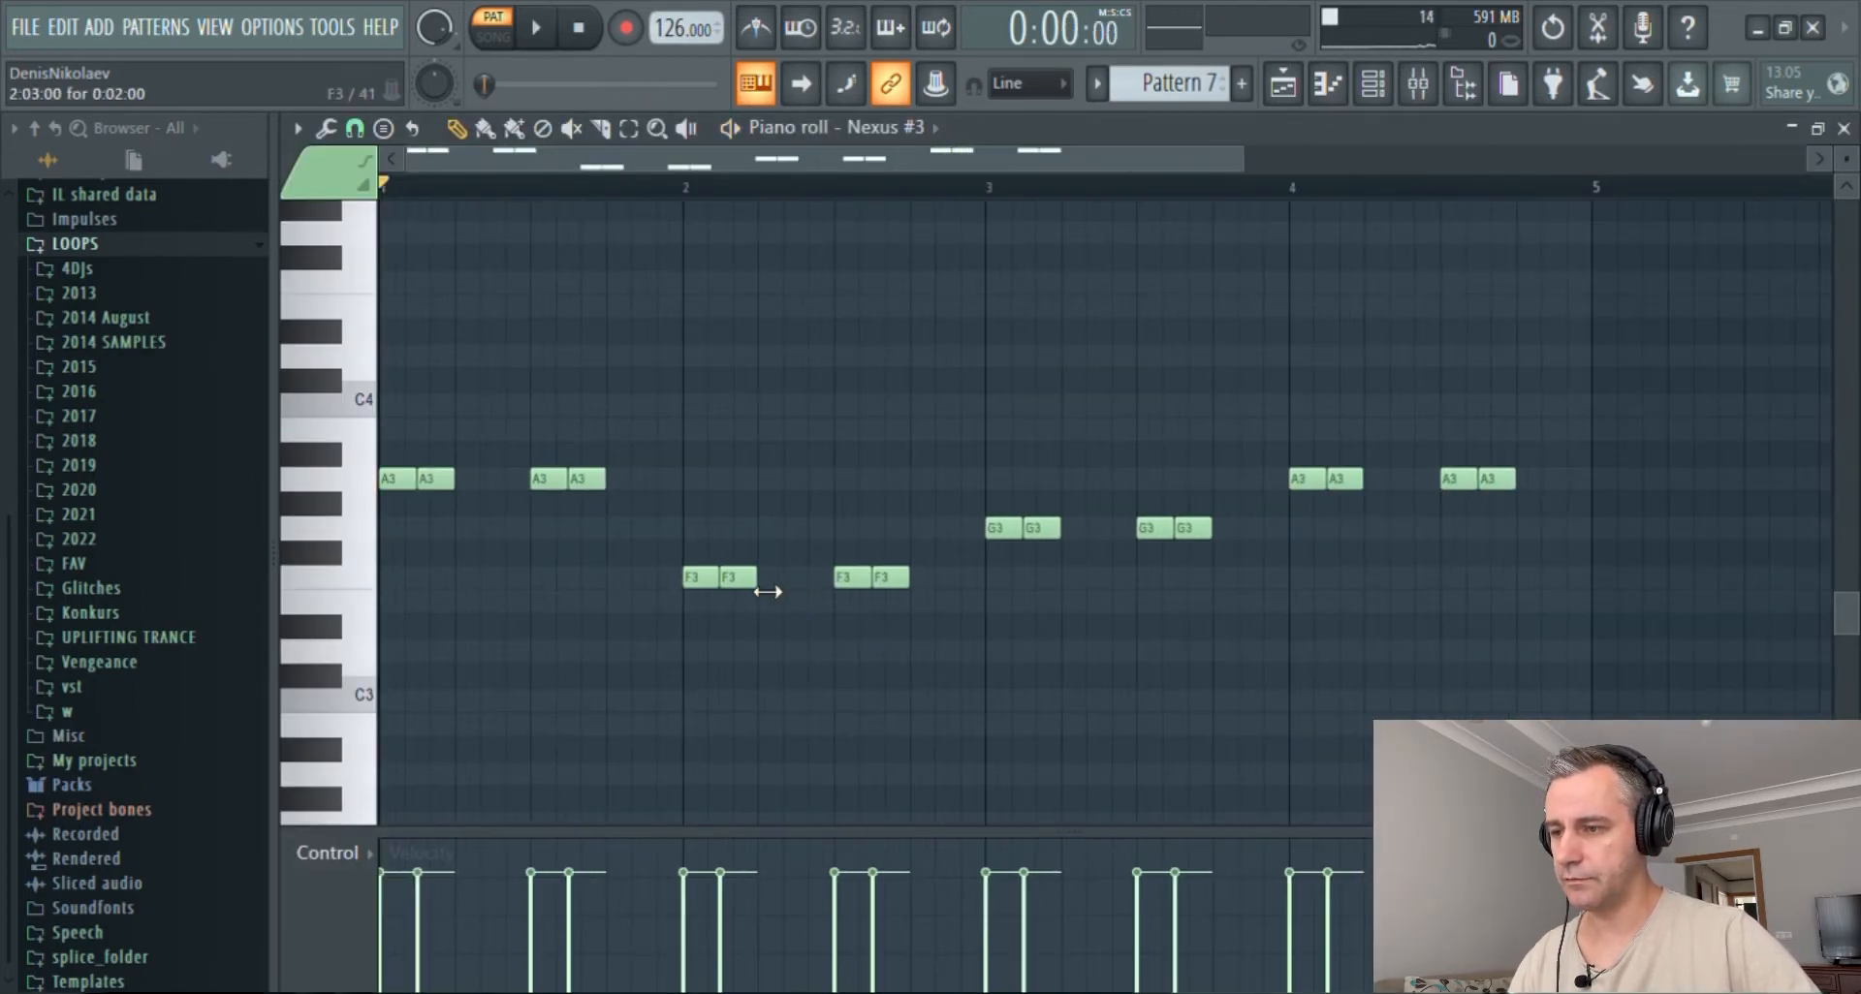
right_click(739, 578)
right_click(852, 577)
right_click(890, 577)
right_click(1345, 479)
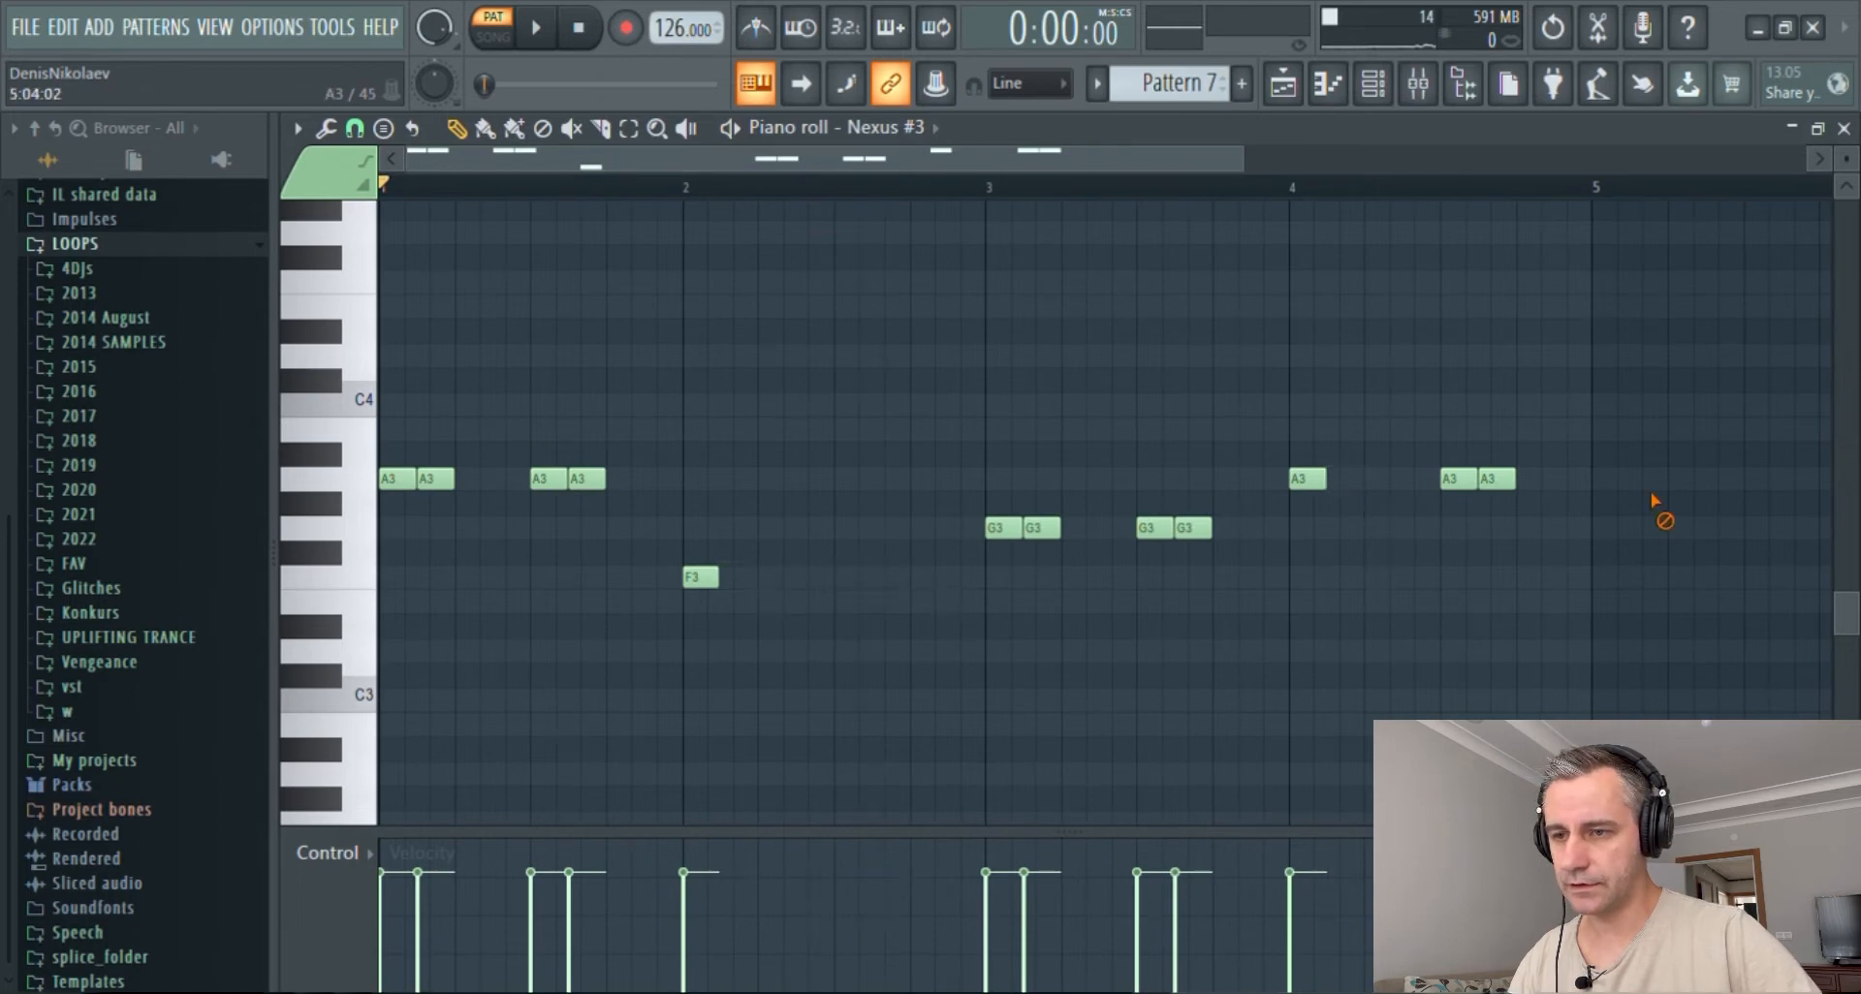
right_click(1497, 480)
right_click(1456, 479)
- Duplicate the remaining F3 and A3 notes into five-note syncopated rhythms in bars 2 and 4, with the last two notes shorter
drag(1362, 420, 1321, 487)
drag(802, 517, 708, 581)
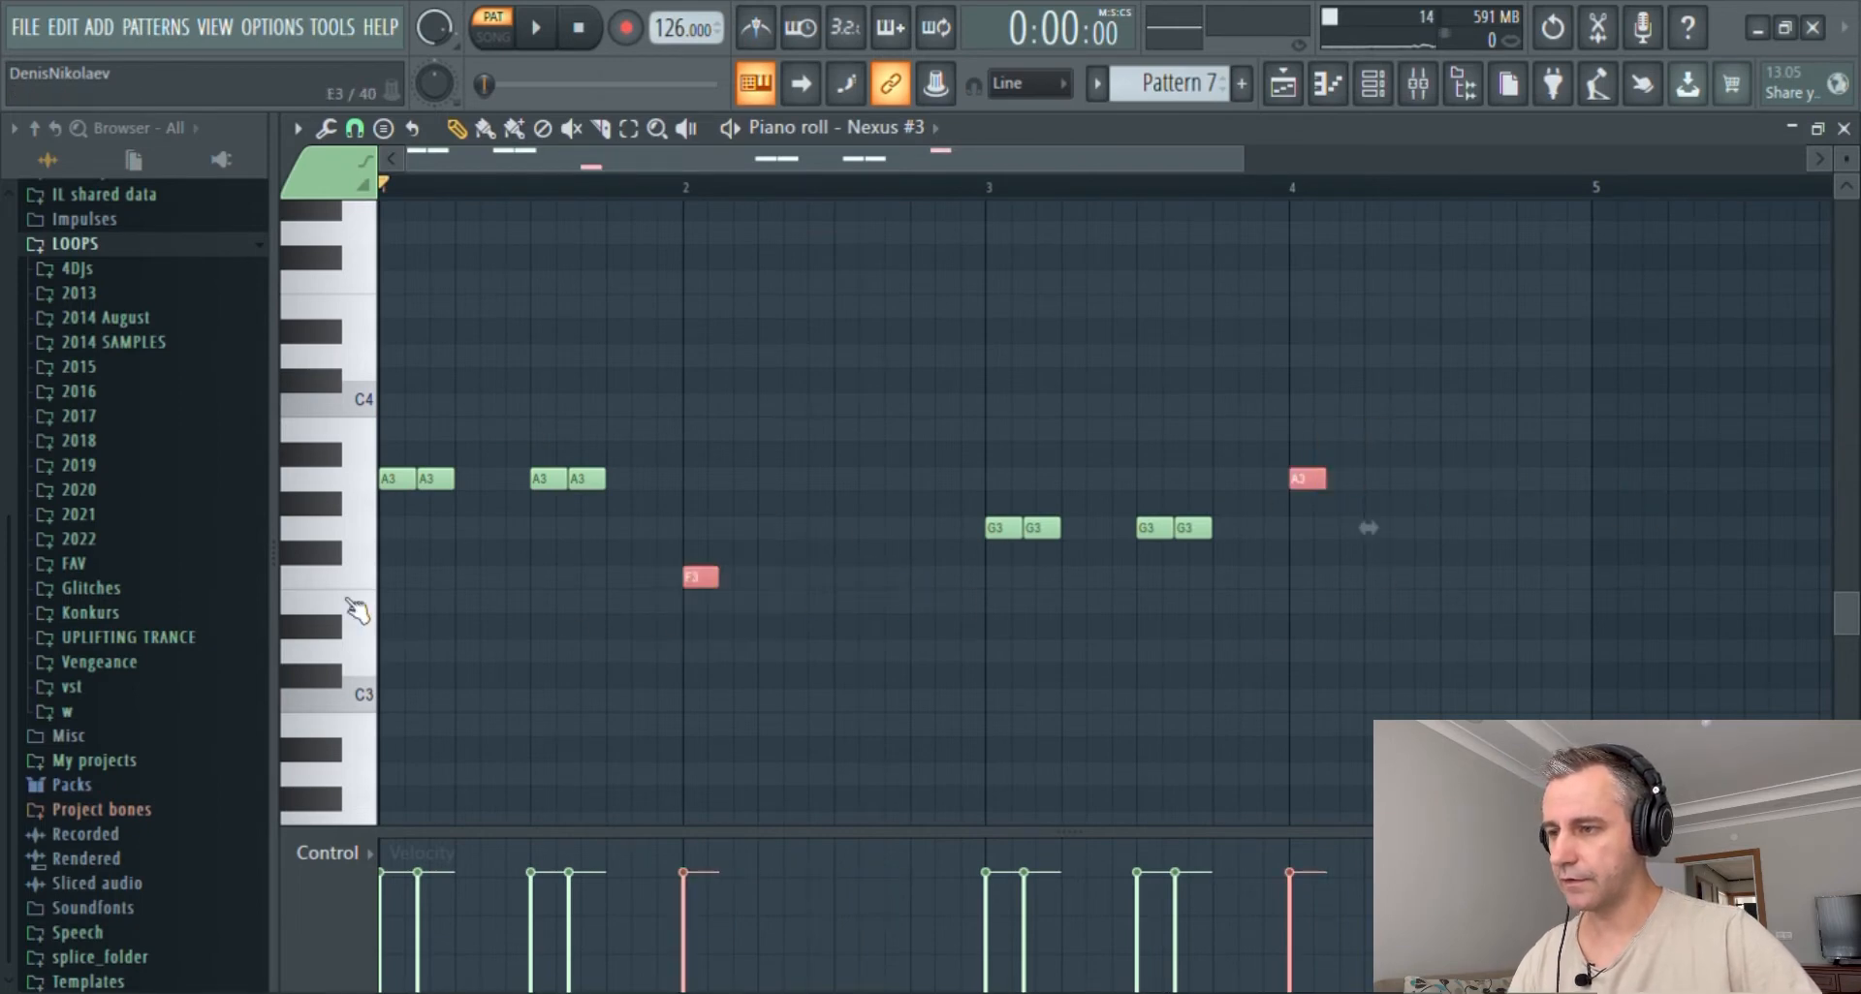
scroll(1034, 623, up, 6)
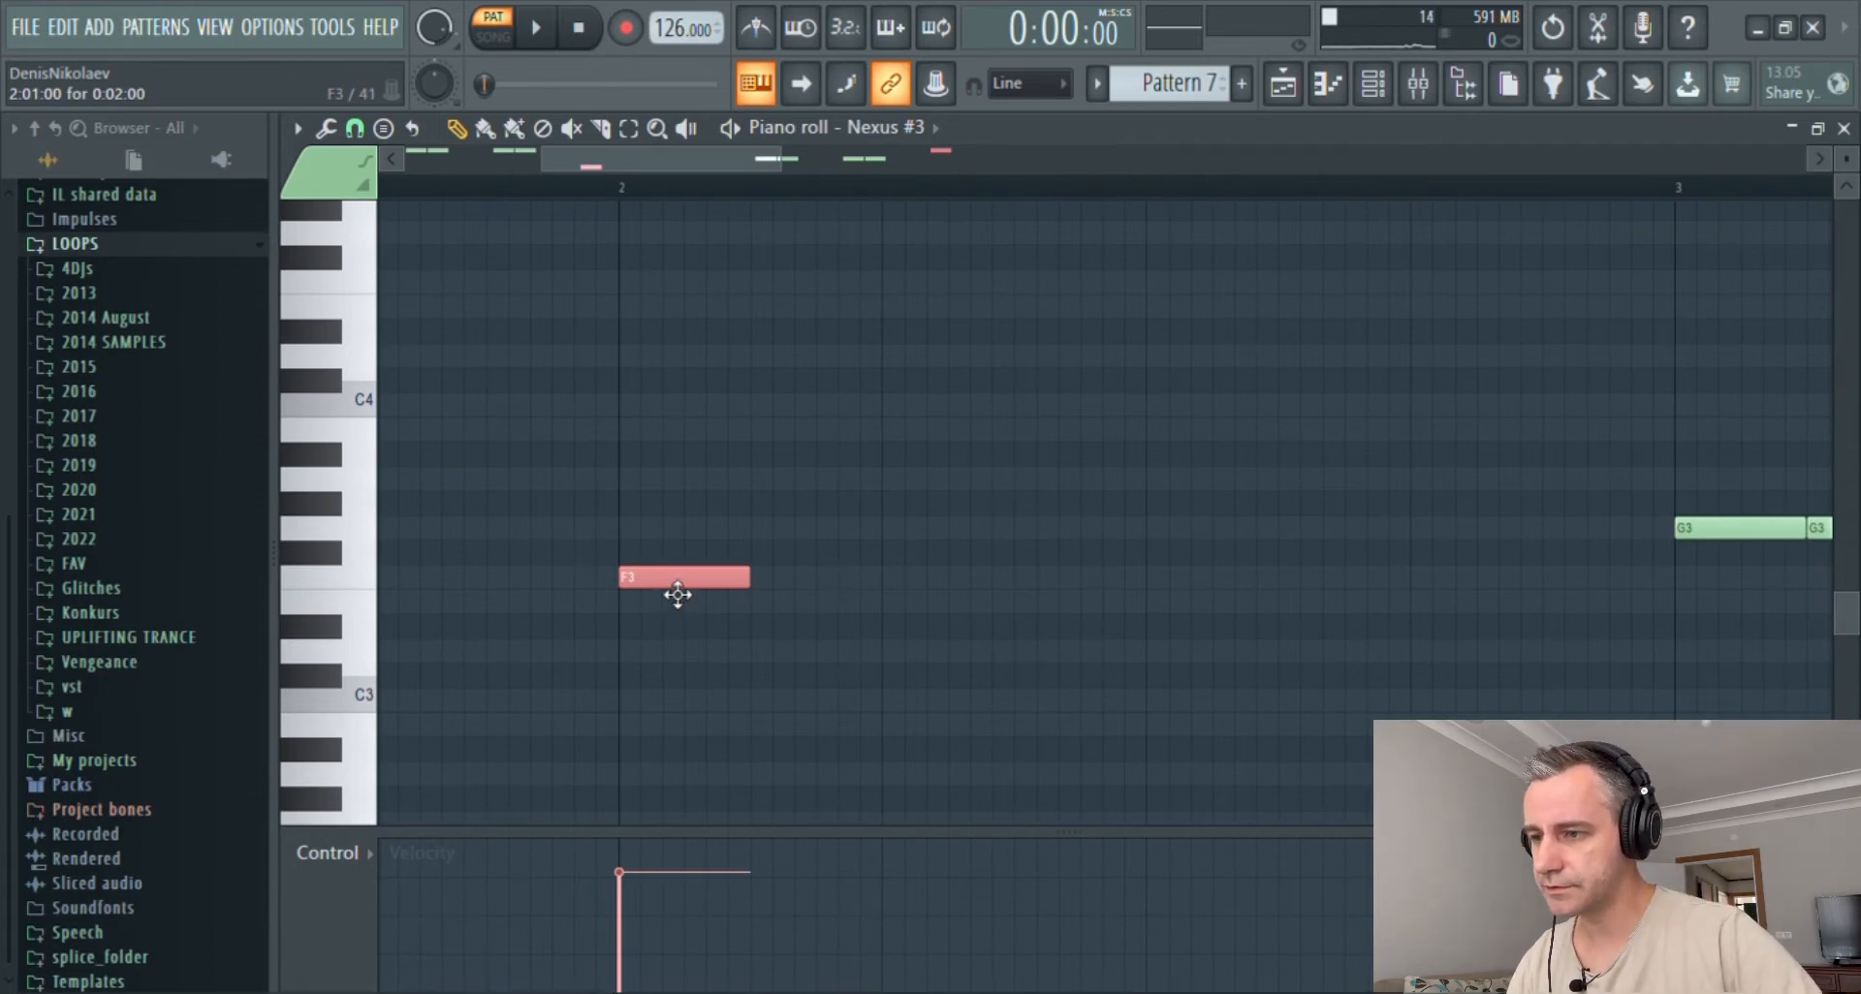
drag(678, 594, 1407, 581)
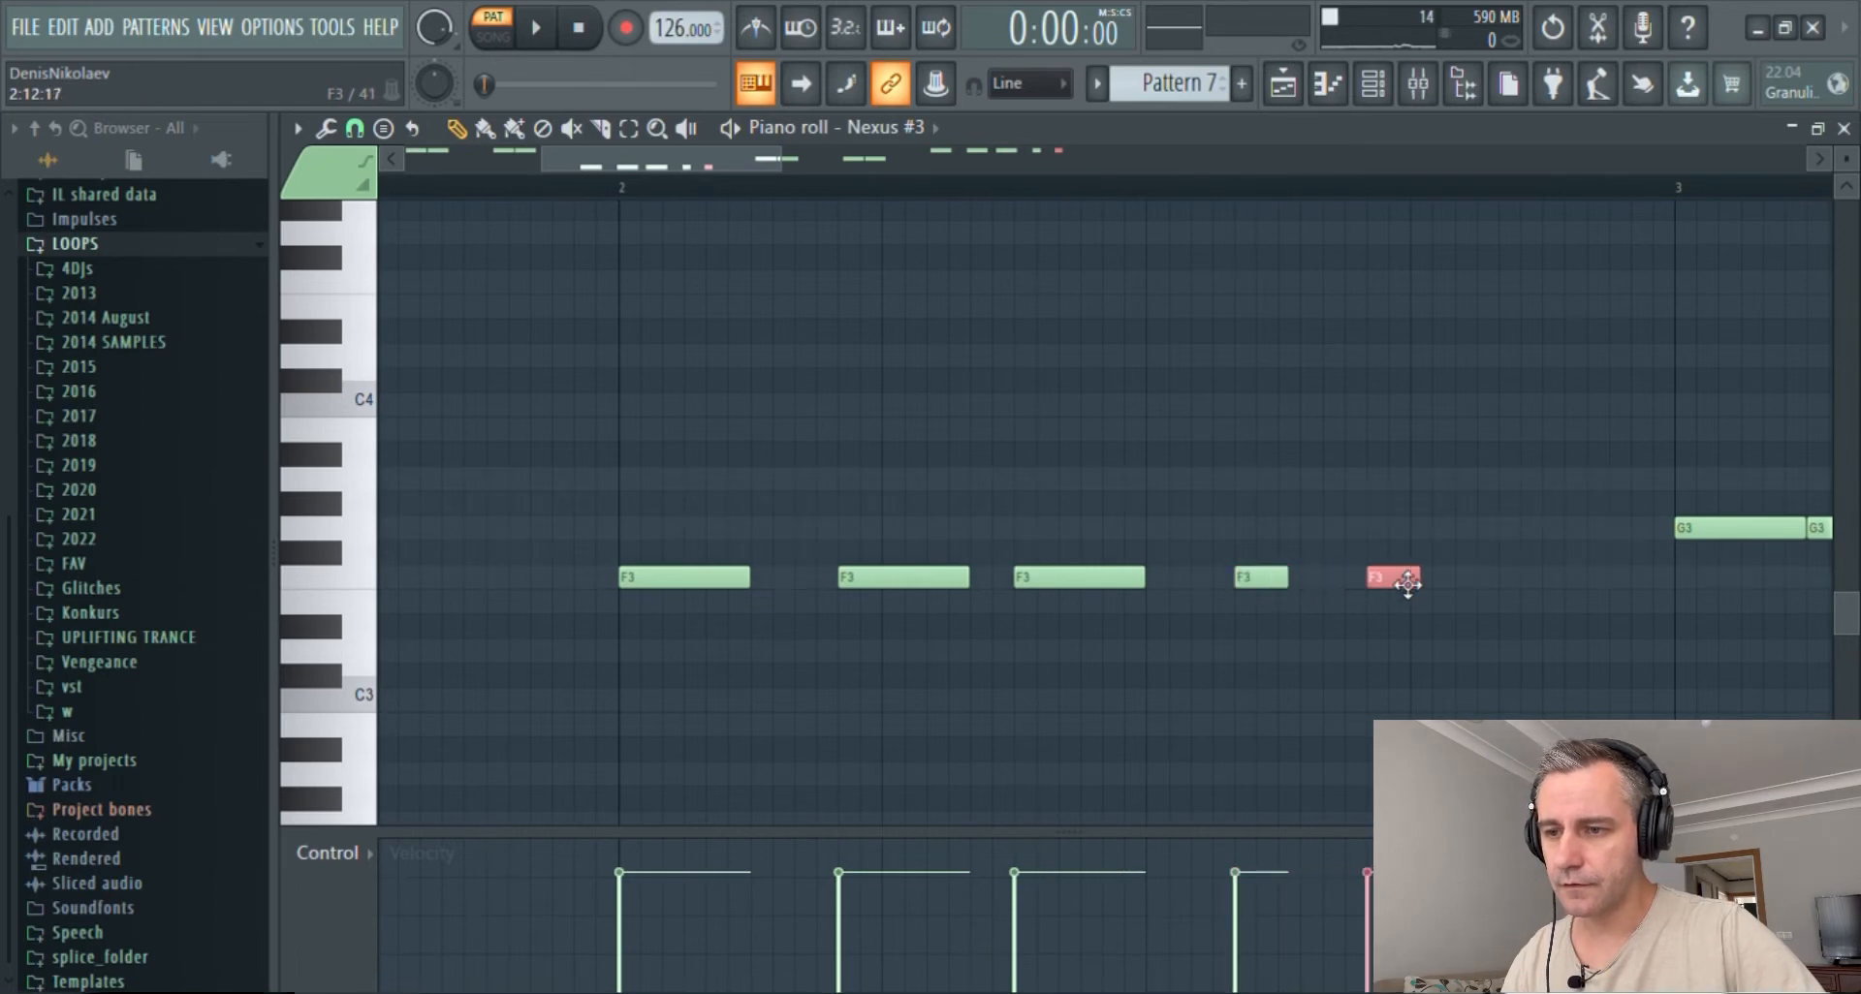
scroll(1067, 593, down, 3)
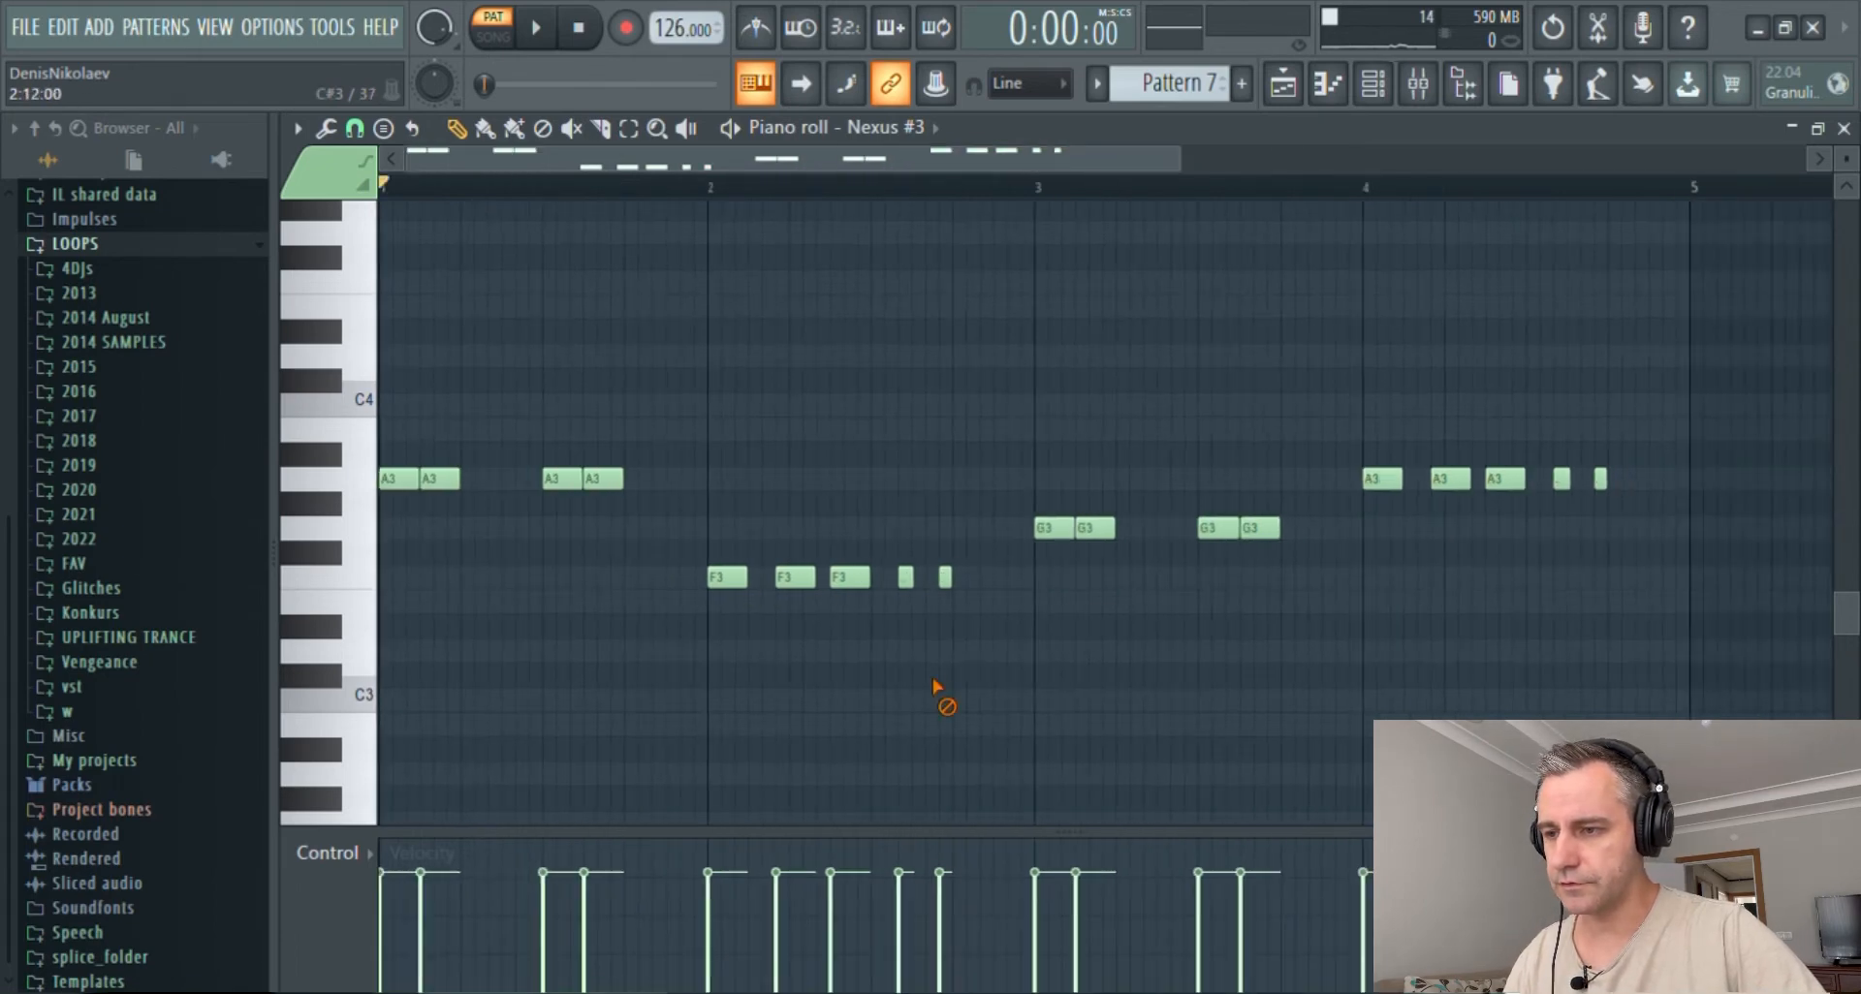
- Lengthen the fourth note in bars 2 and 4 to end just before the fifth, and play the pattern
drag(912, 543, 927, 619)
ctrl+shift+click(1572, 483)
scroll(956, 602, up, 4)
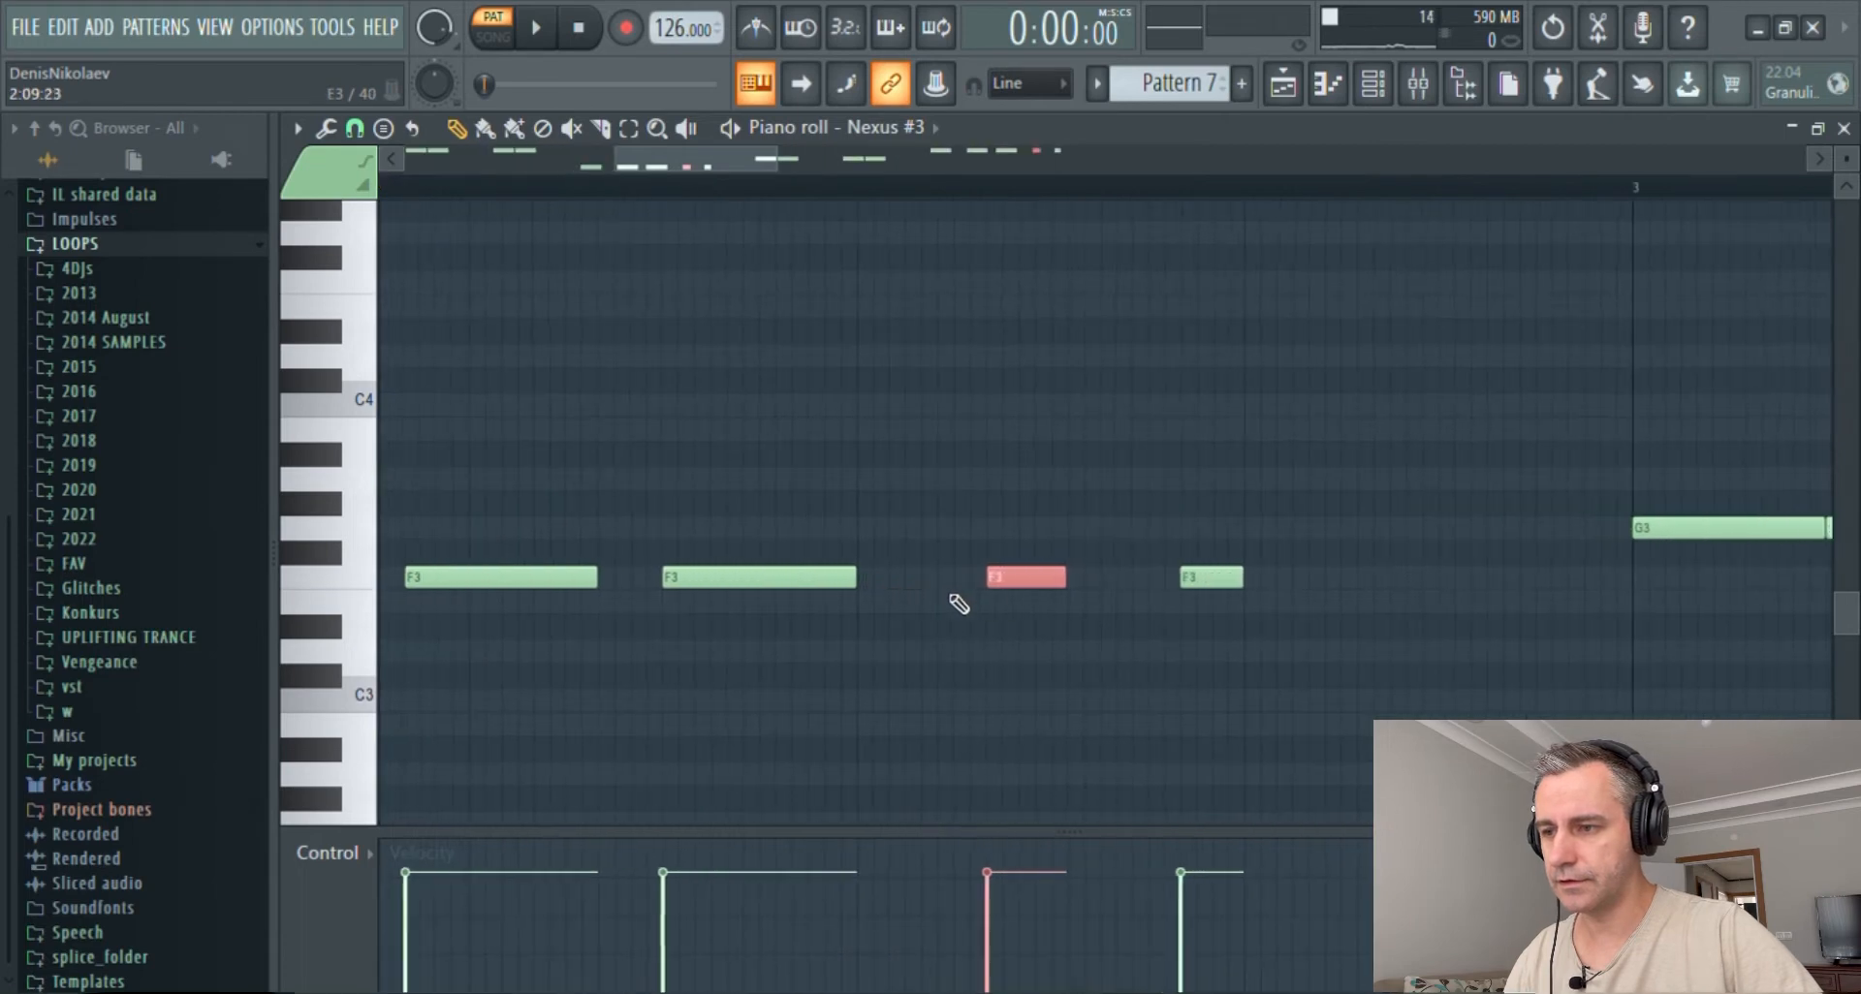
drag(1071, 594, 1163, 602)
scroll(949, 641, down, 4)
key(space)
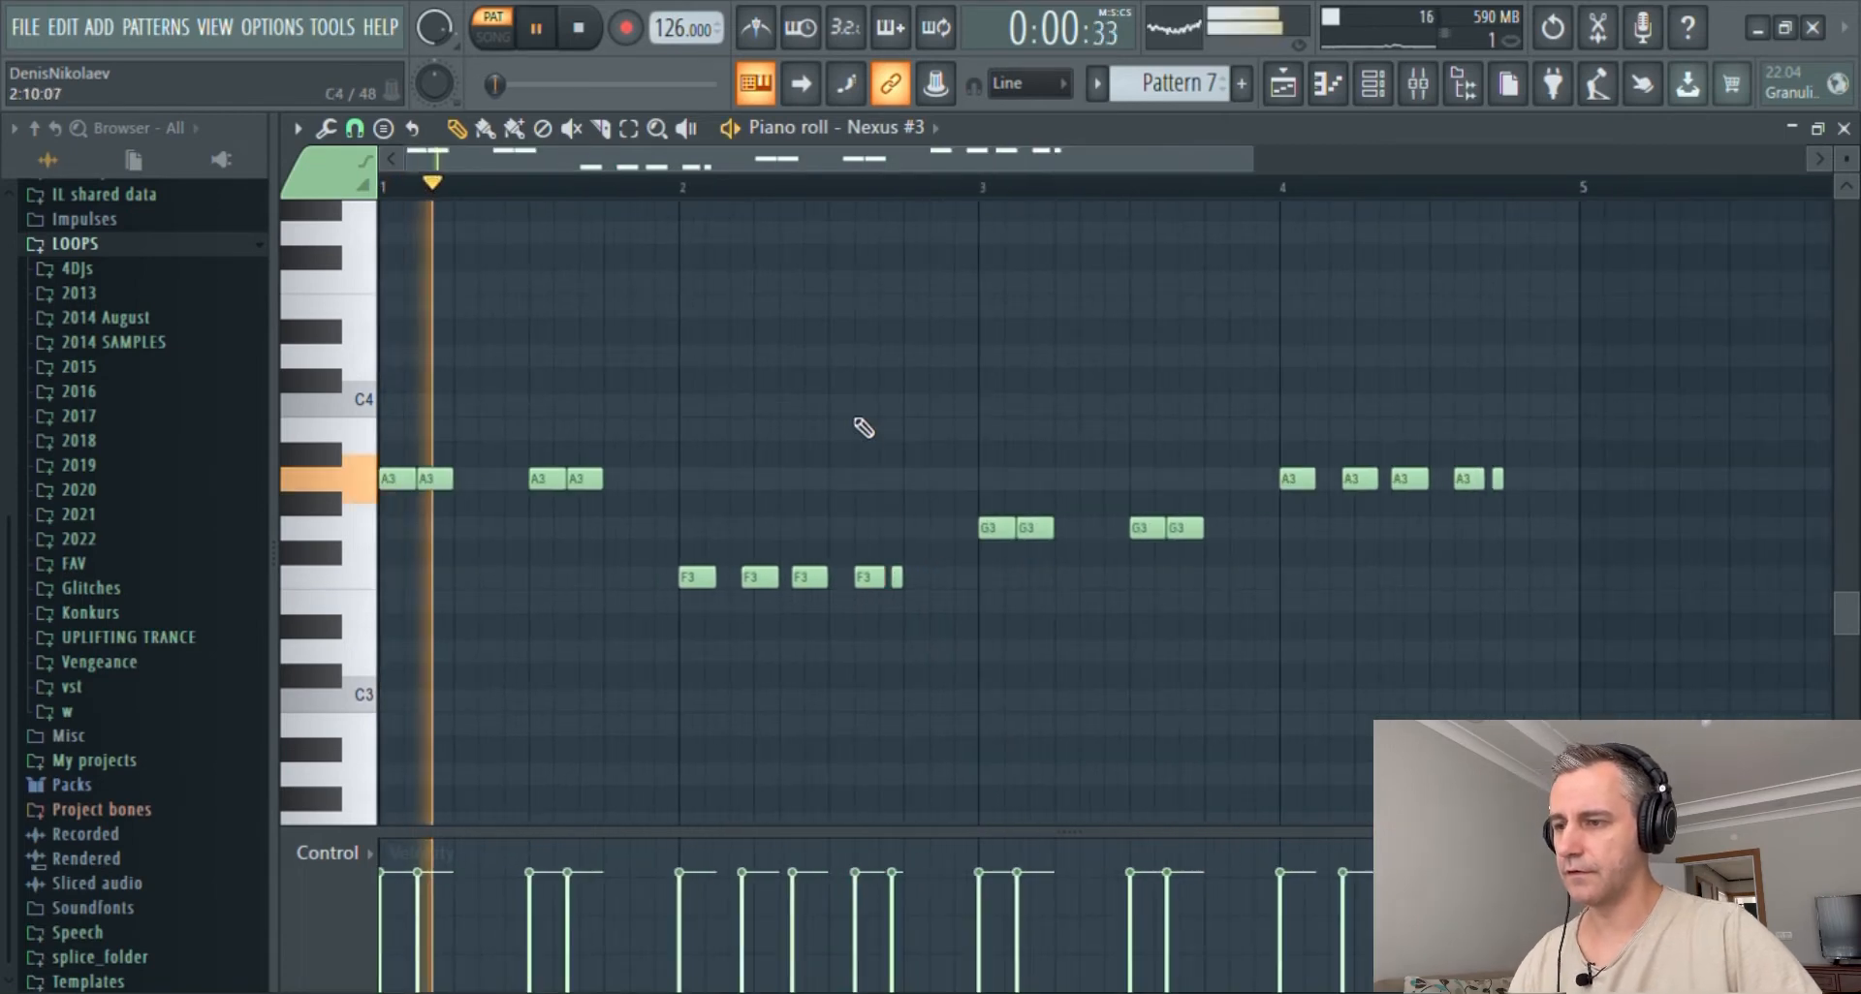
scroll(843, 516, up, 3)
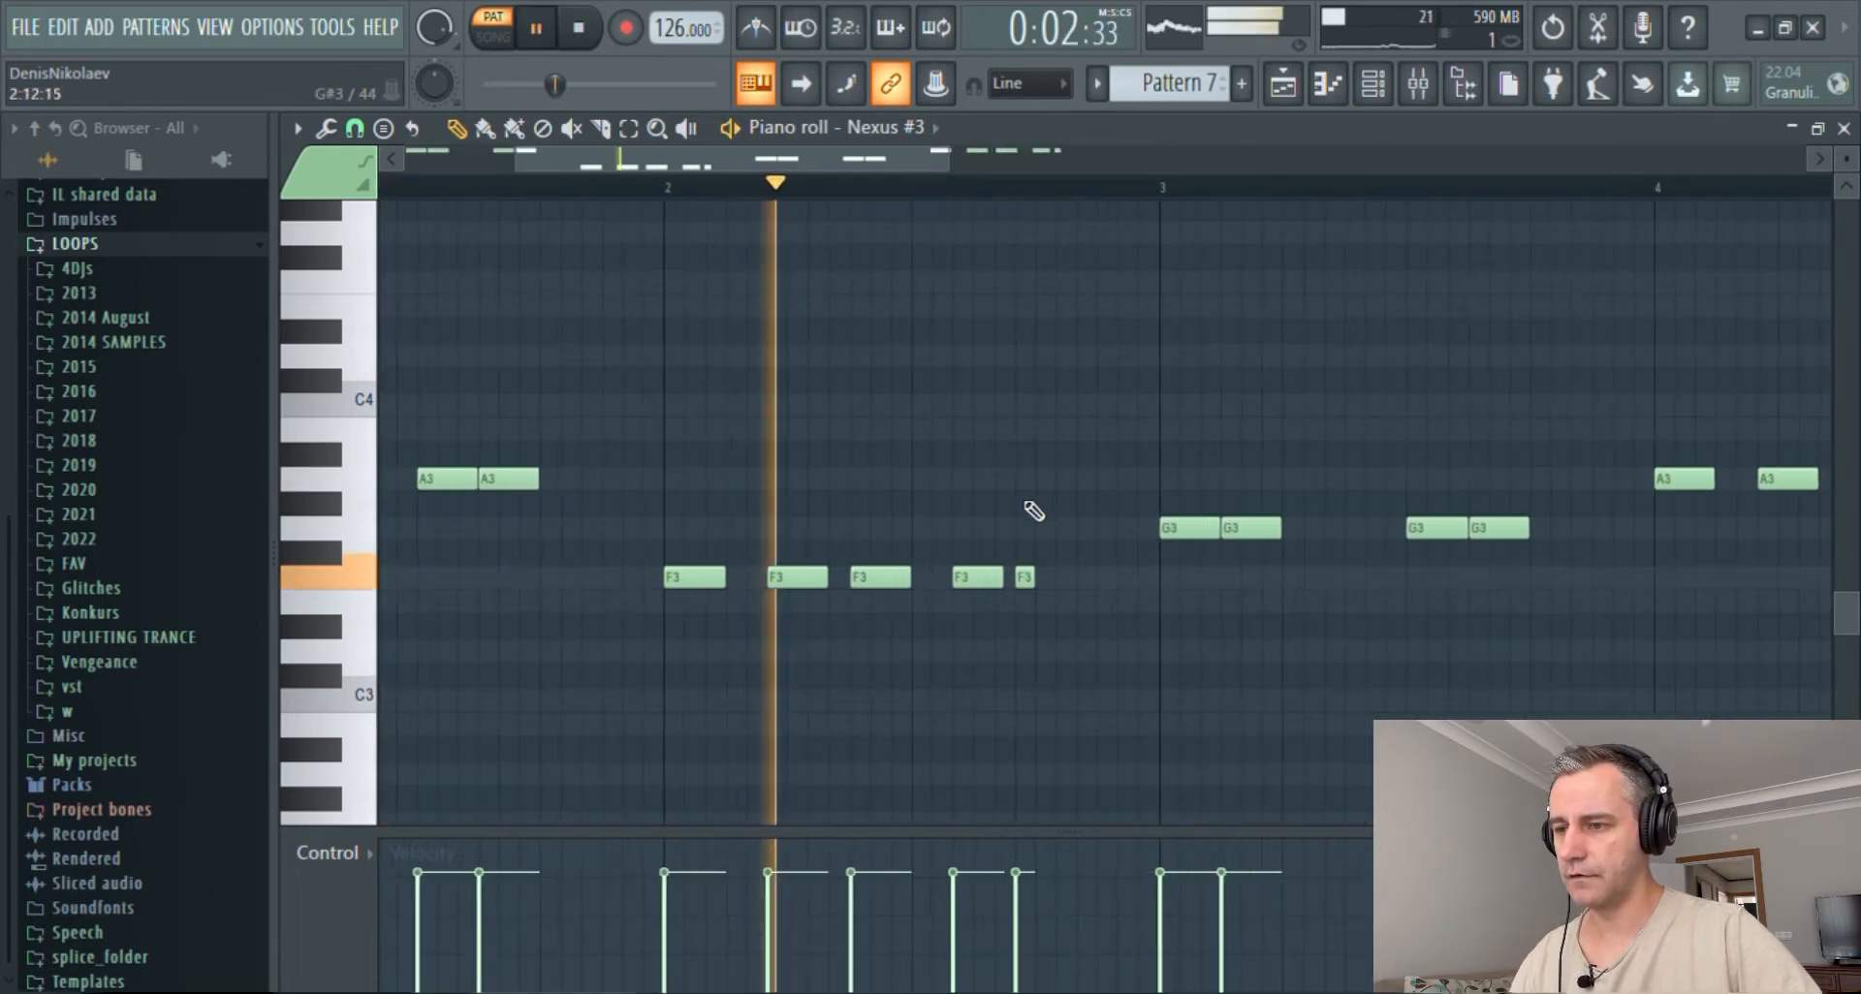
scroll(1031, 510, up, 3)
key(space)
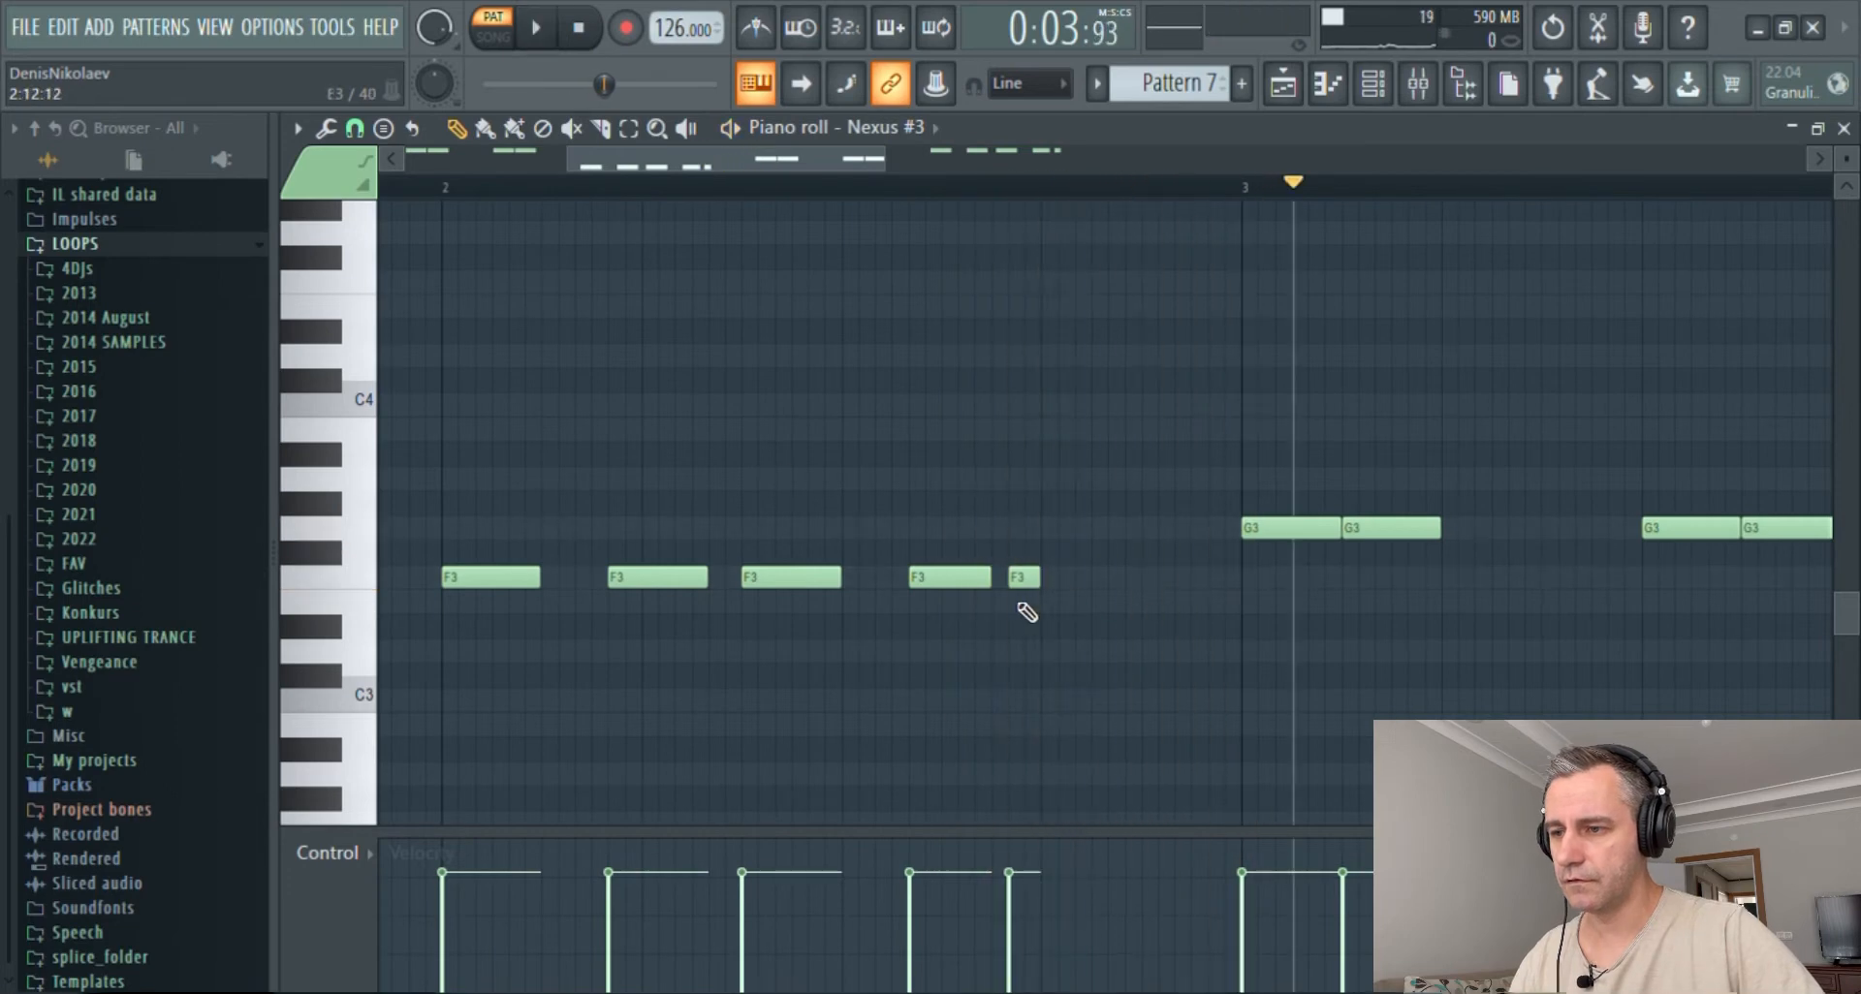
- Add a longer F3 note and a shorter F4 note at the end of bar 2, both ending where bar 3 starts
drag(1076, 577, 1233, 602)
scroll(1089, 594, right, 1)
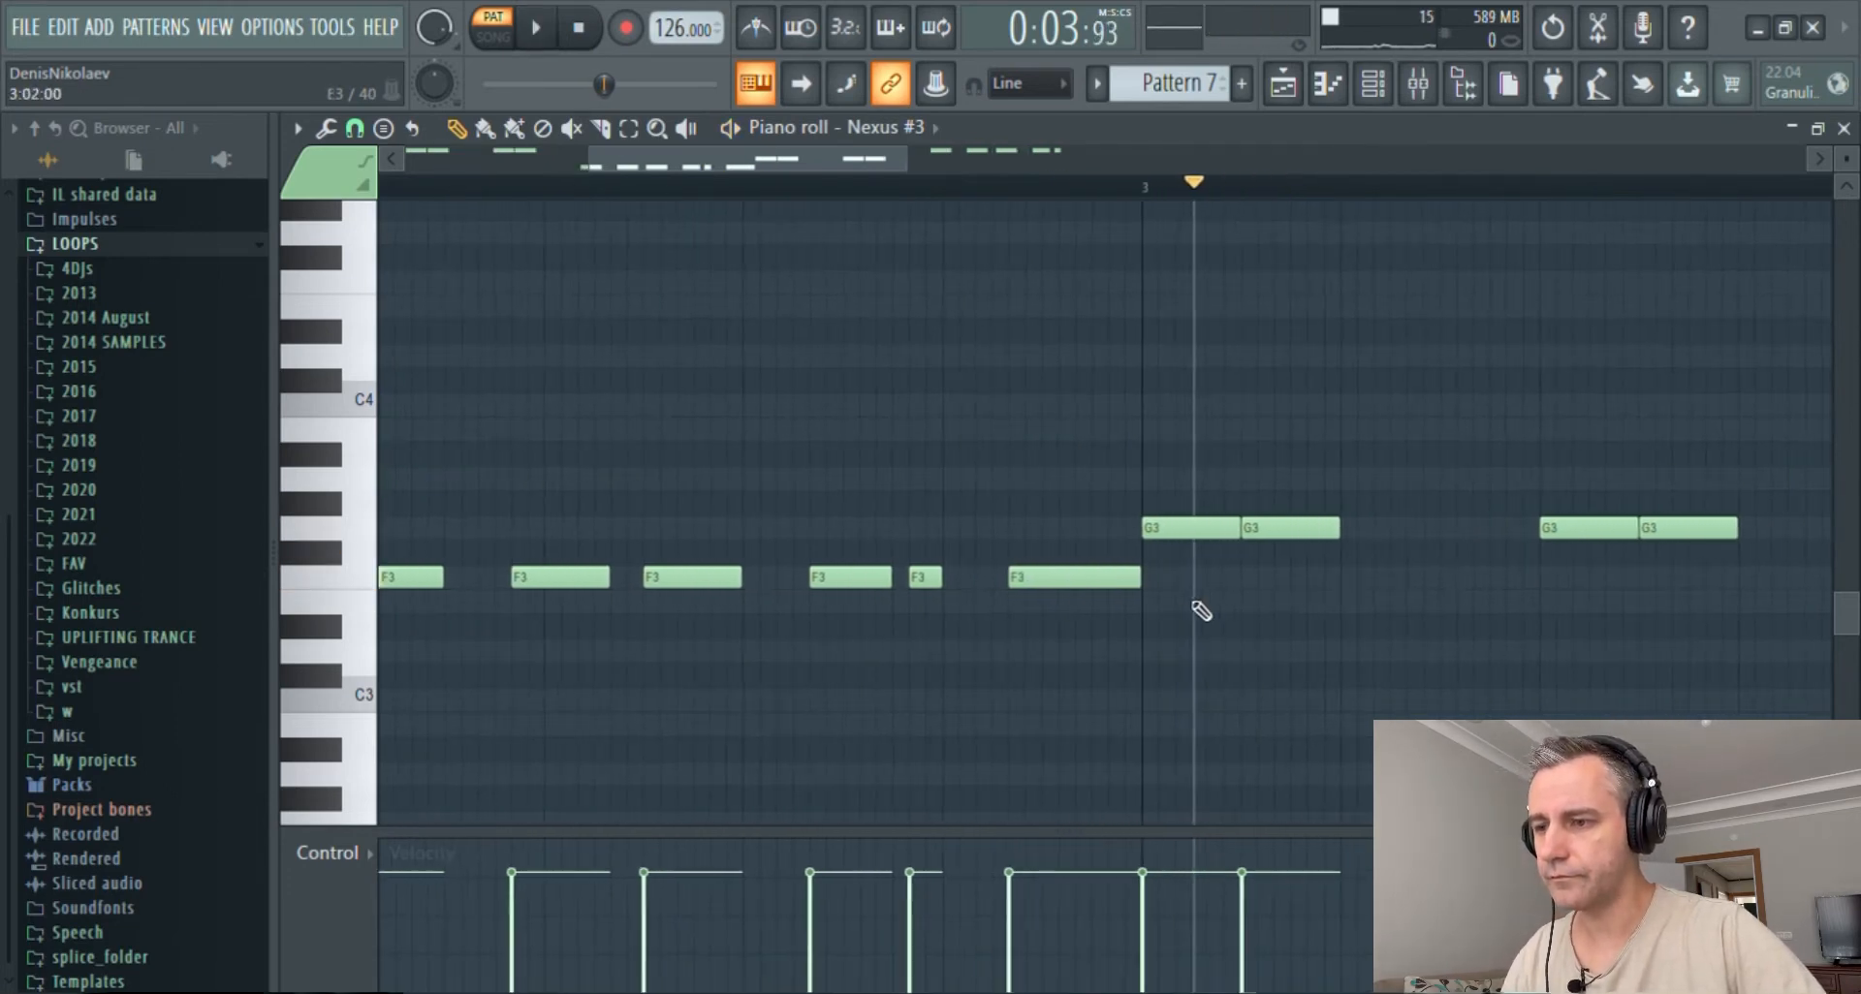
drag(871, 572, 1164, 299)
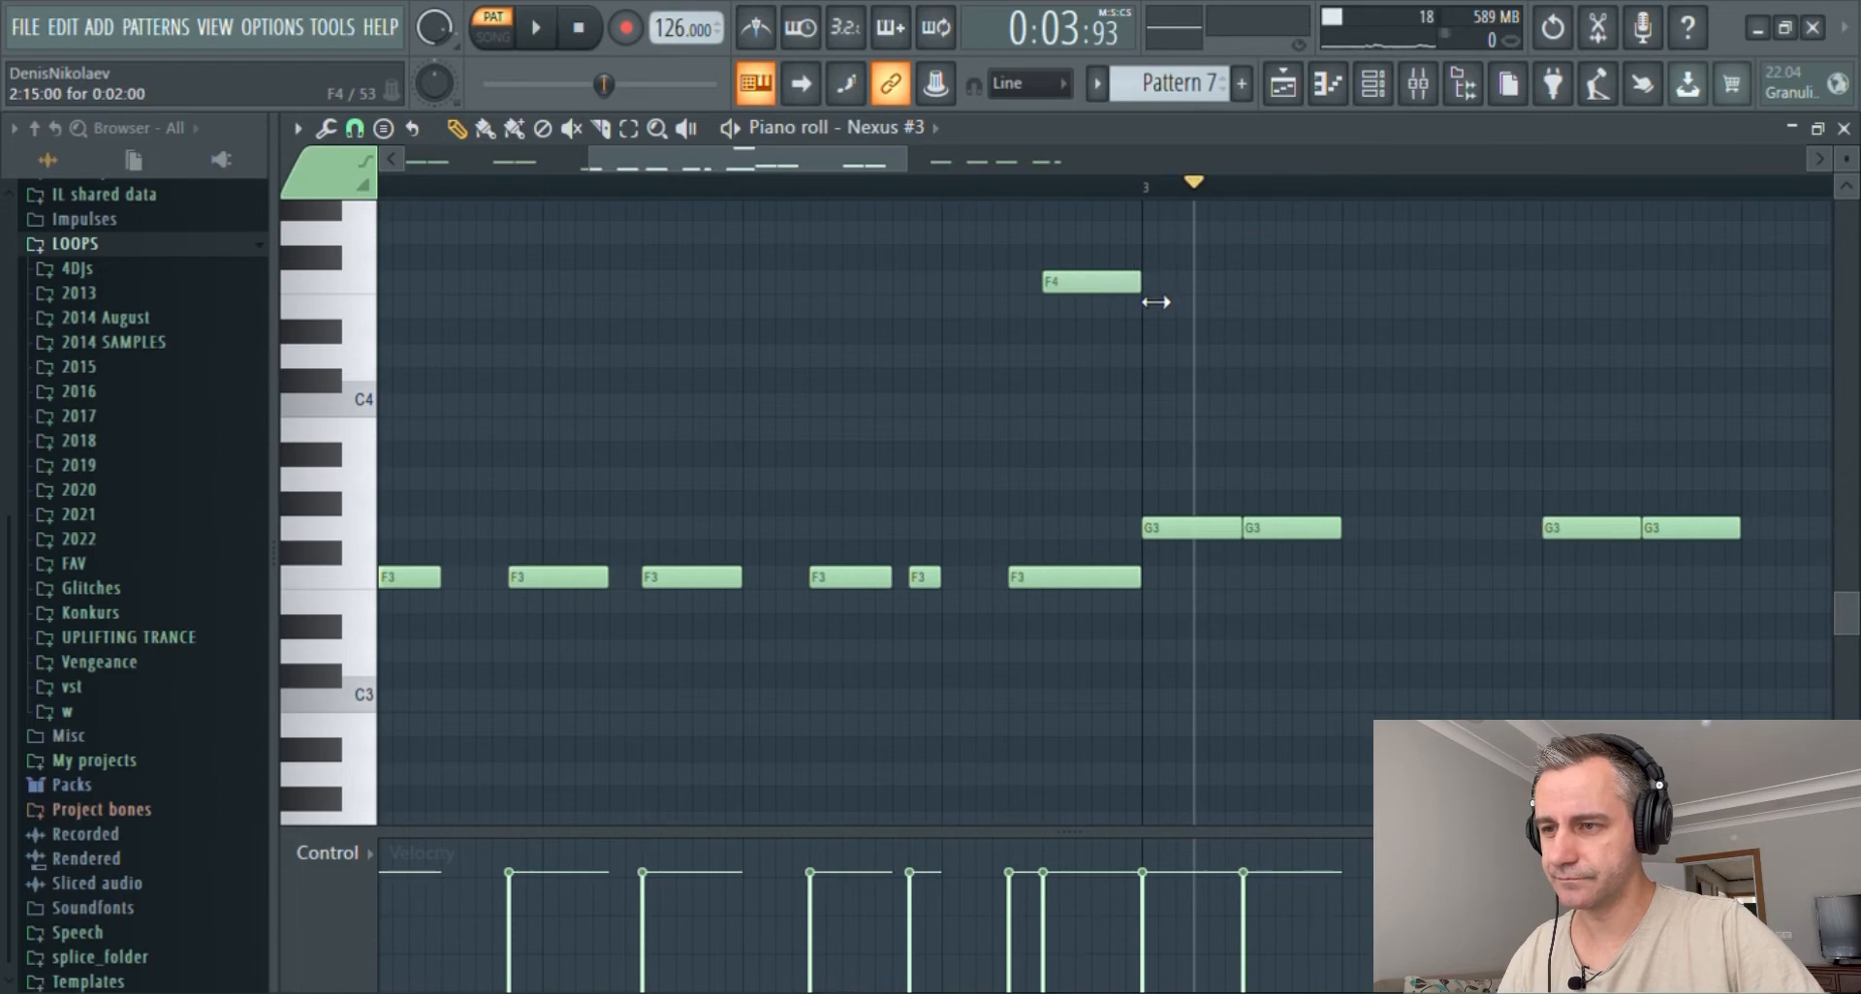
- Shorten the last F3 note in bar 2 to end slightly before bar 3, and play the pattern from late in bar 2
drag(1137, 580, 1118, 579)
scroll(881, 368, down, 3)
click(910, 188)
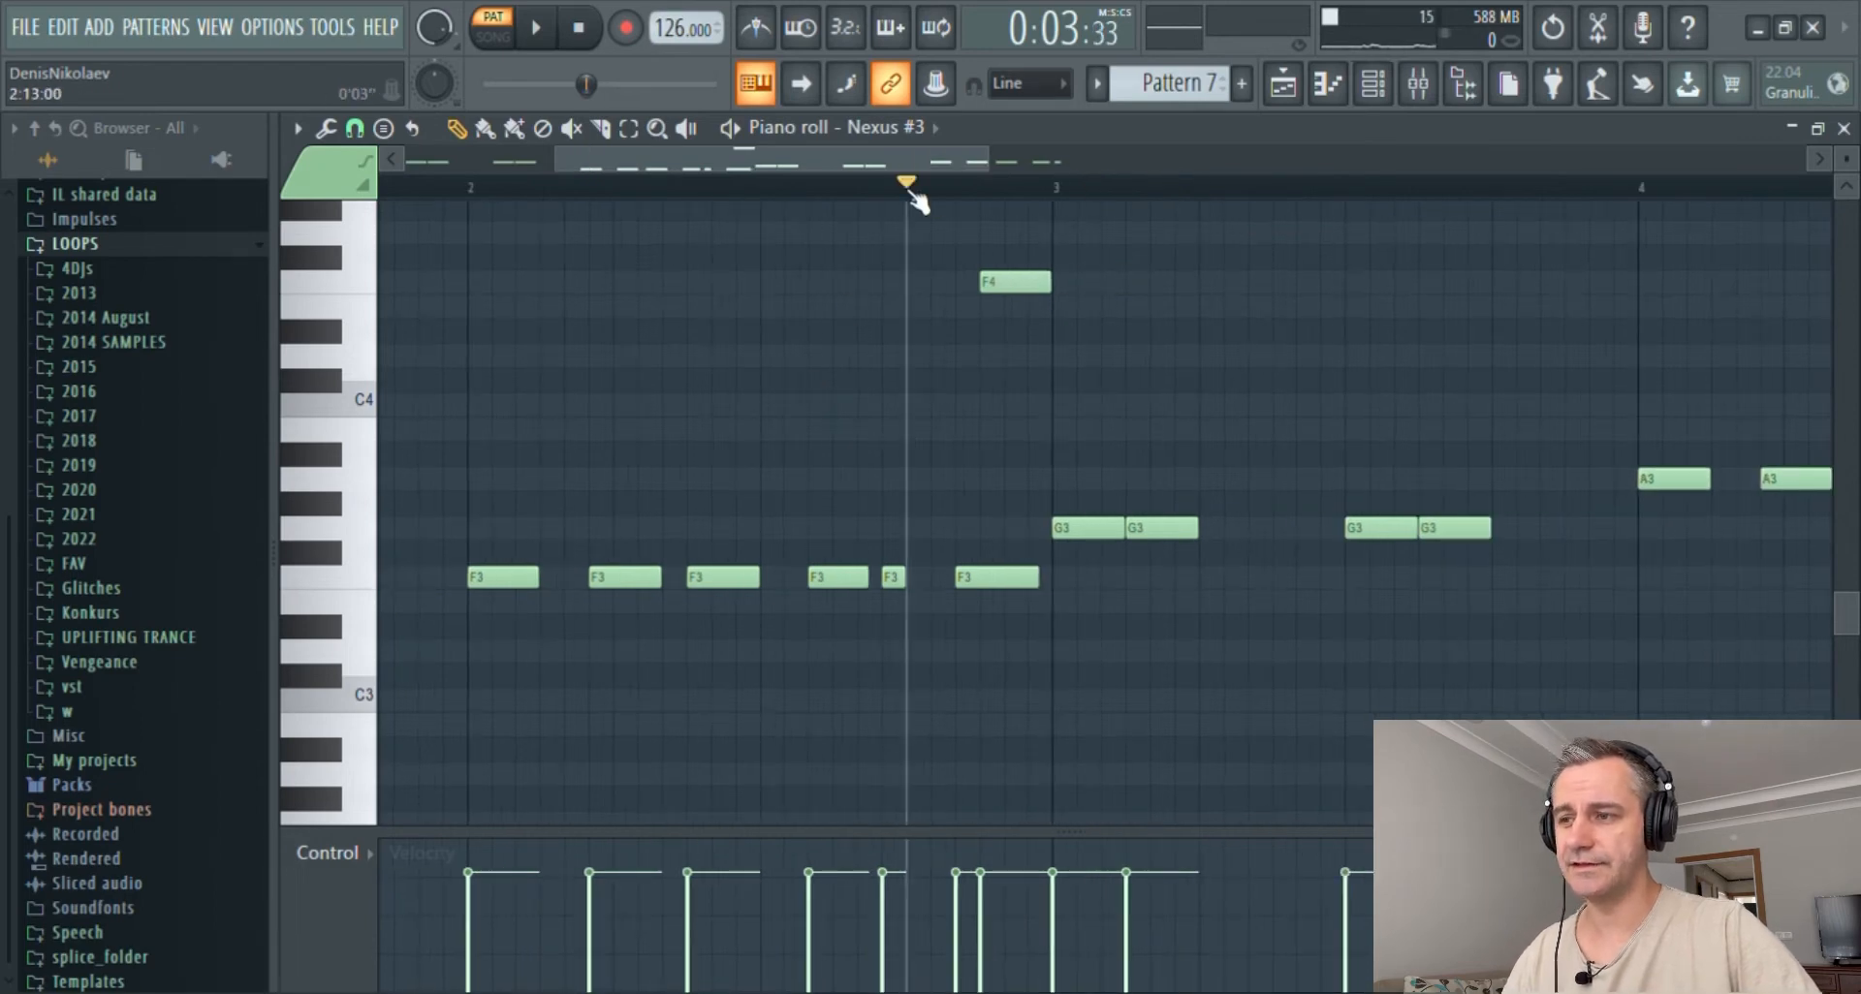
key(space)
key(space)
key(Escape)
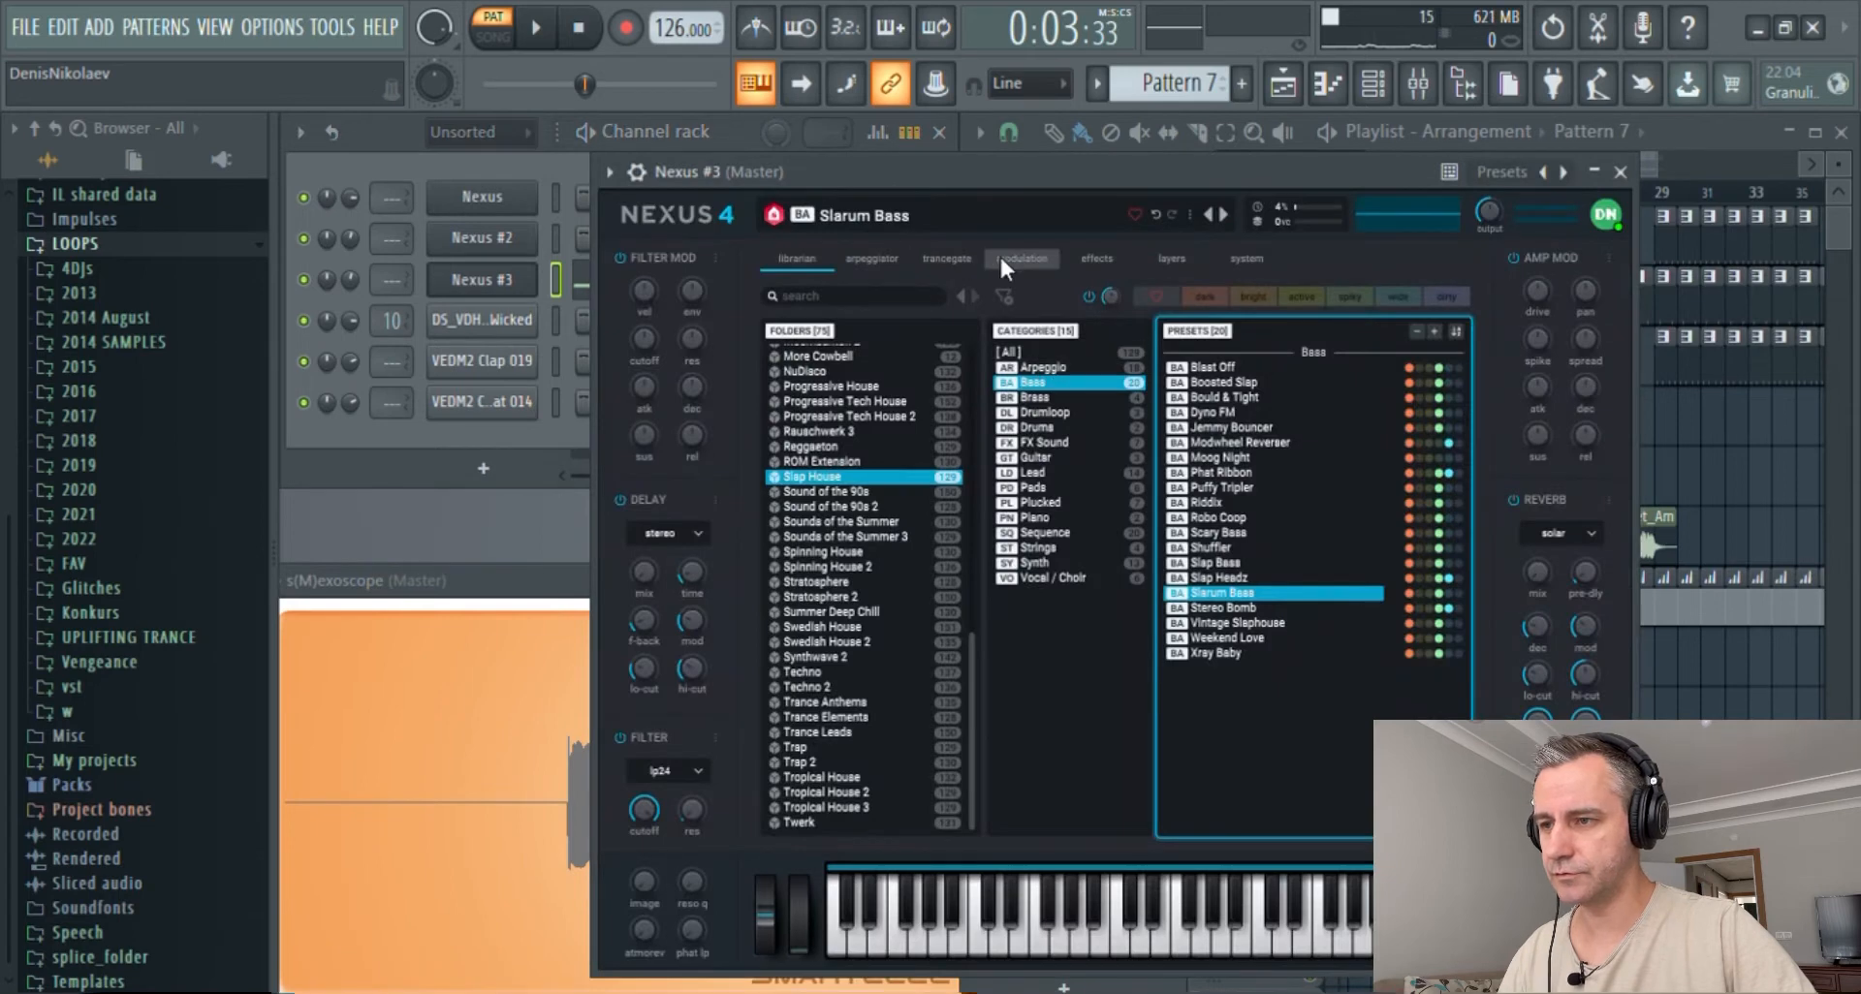
- Set Nexus #3's legato portamento speed to 1/8, and play the slide from F4 into bar 3
click(1018, 257)
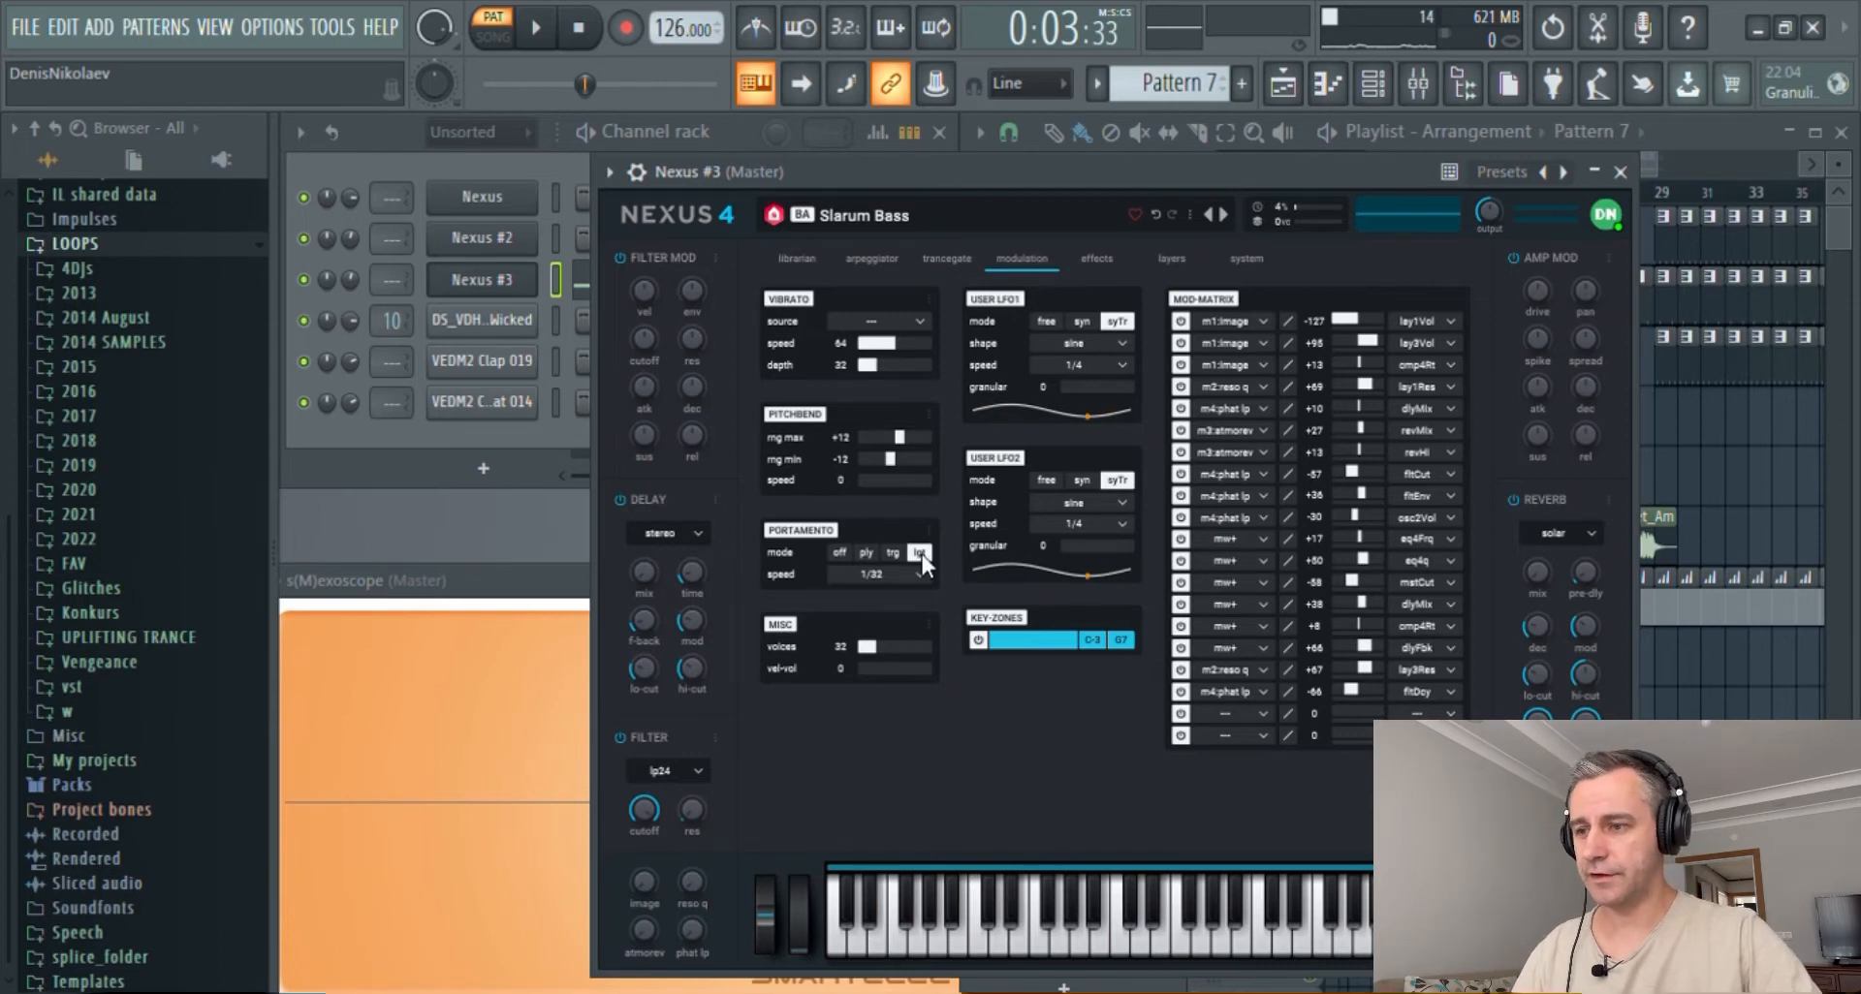
click(875, 663)
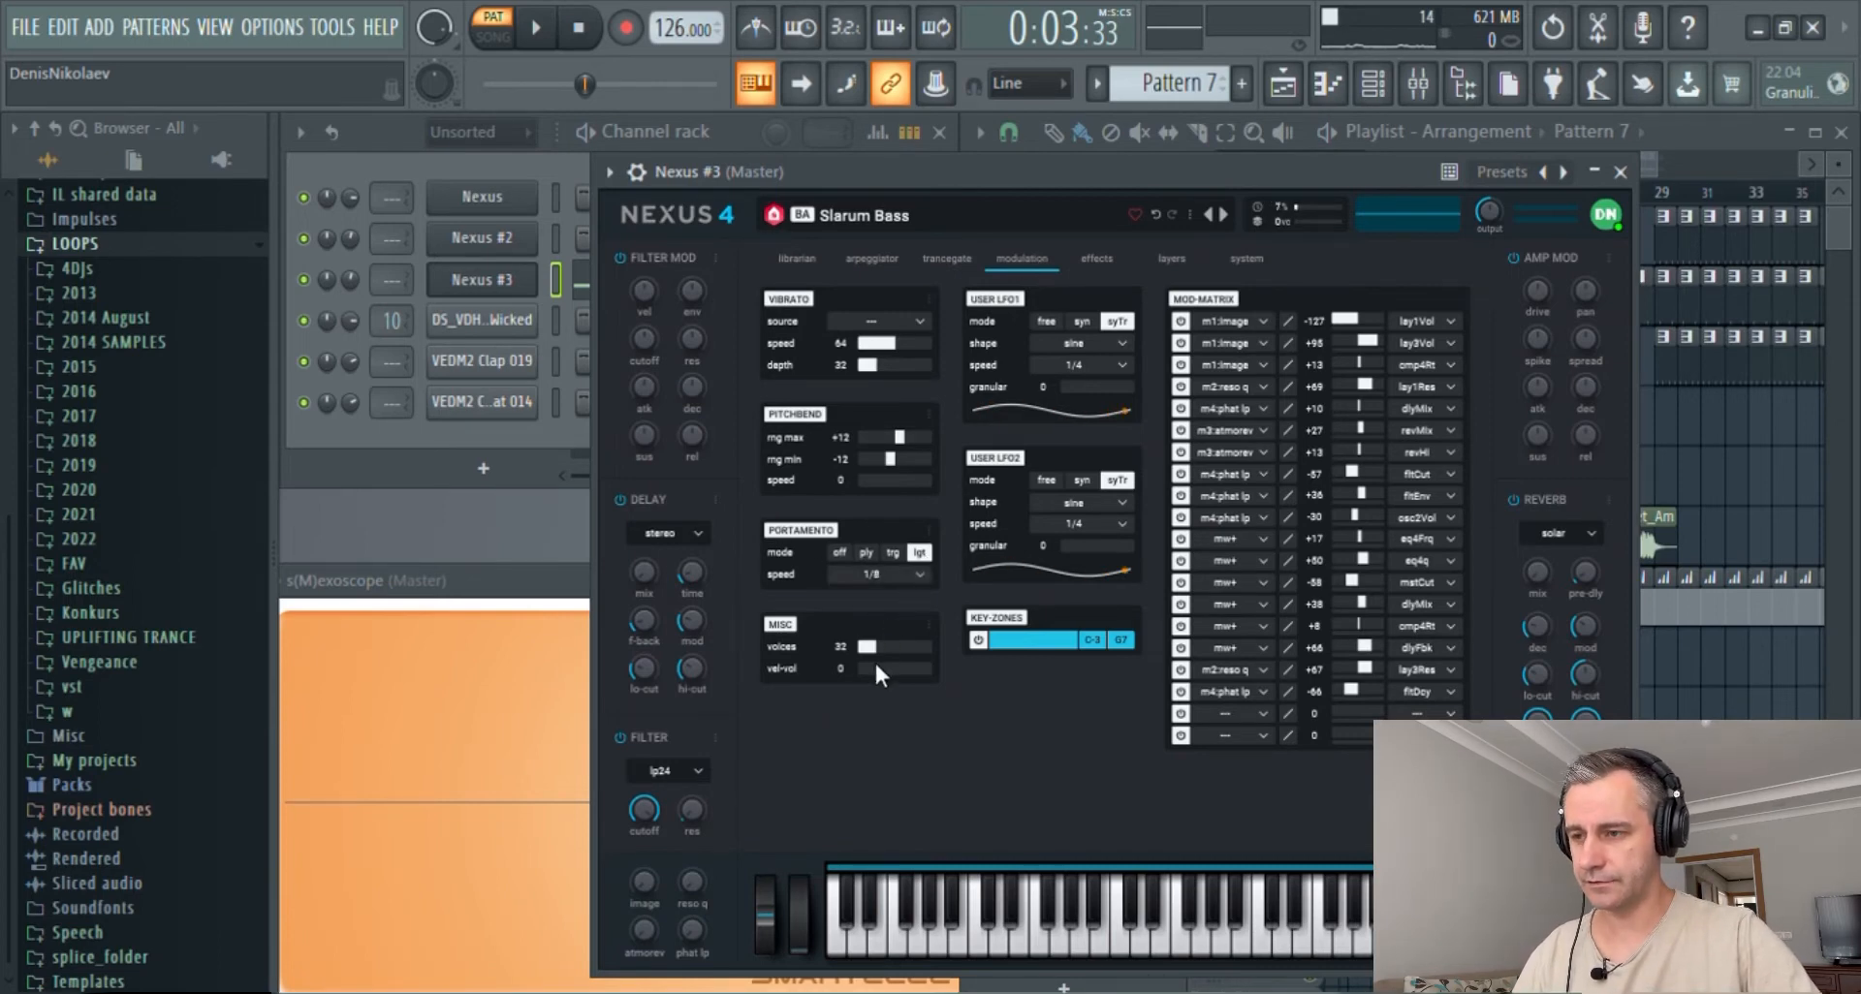
click(480, 281)
click(650, 281)
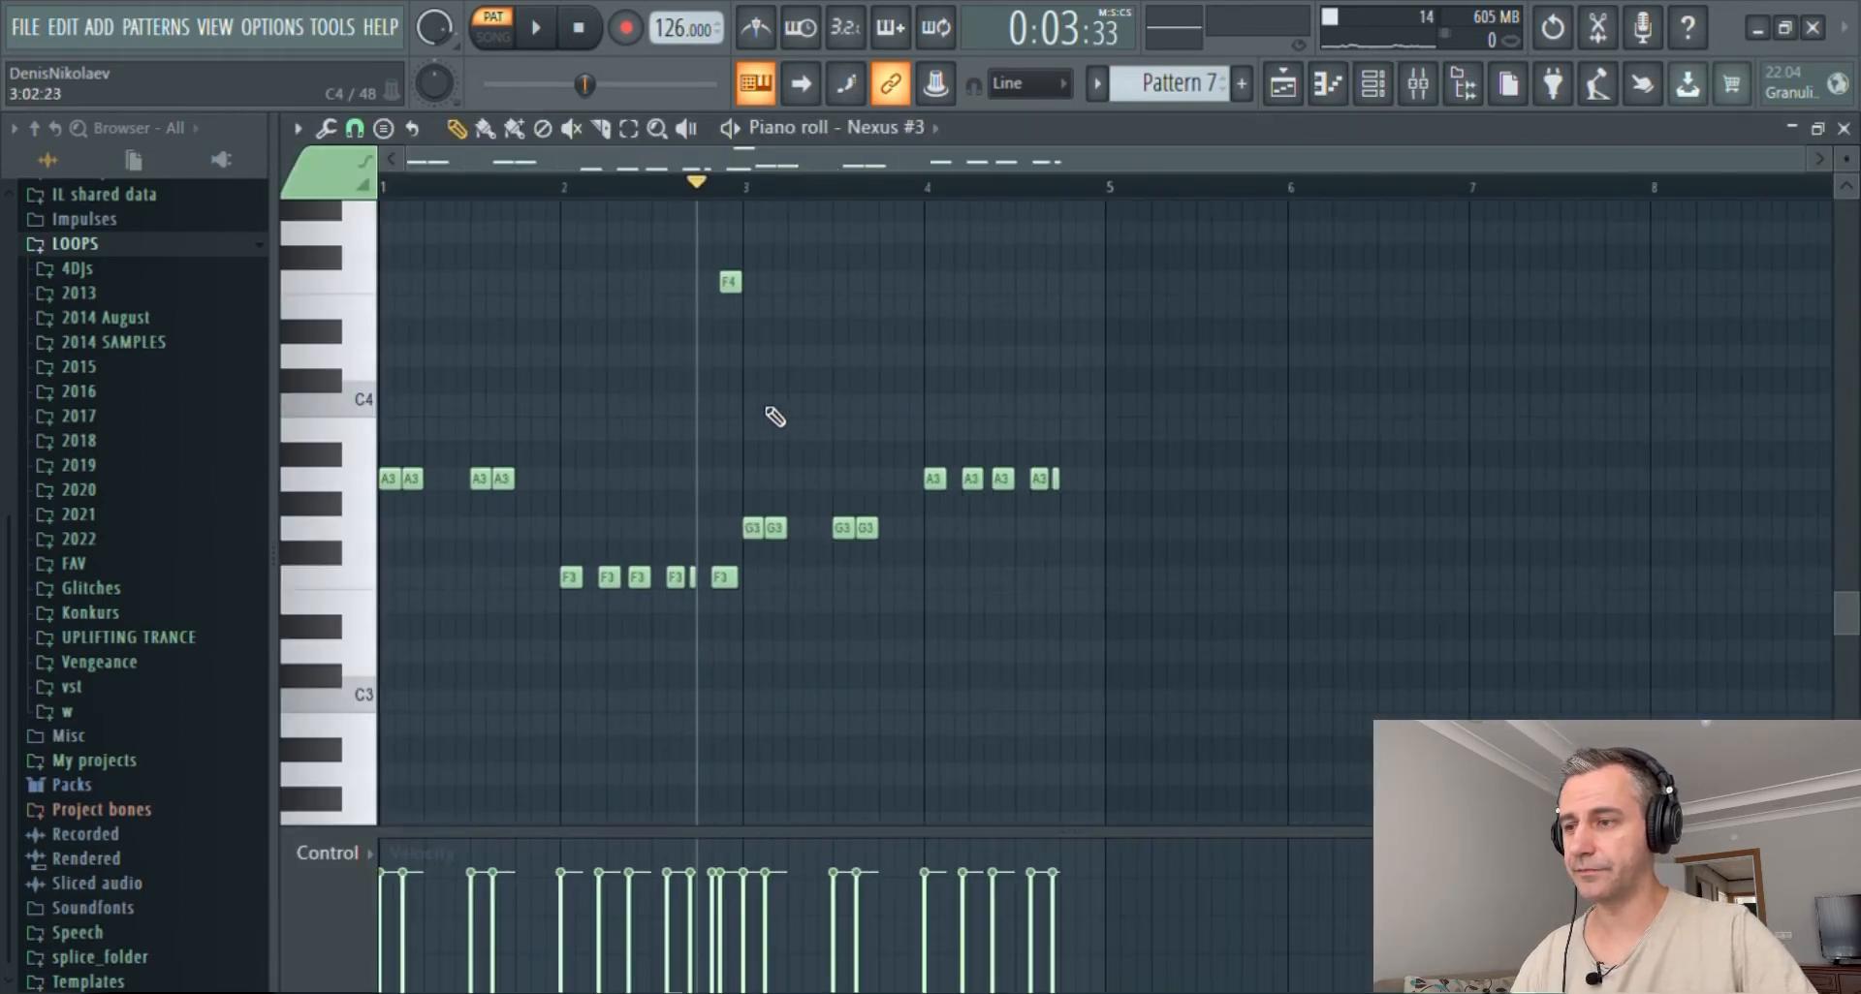
key(space)
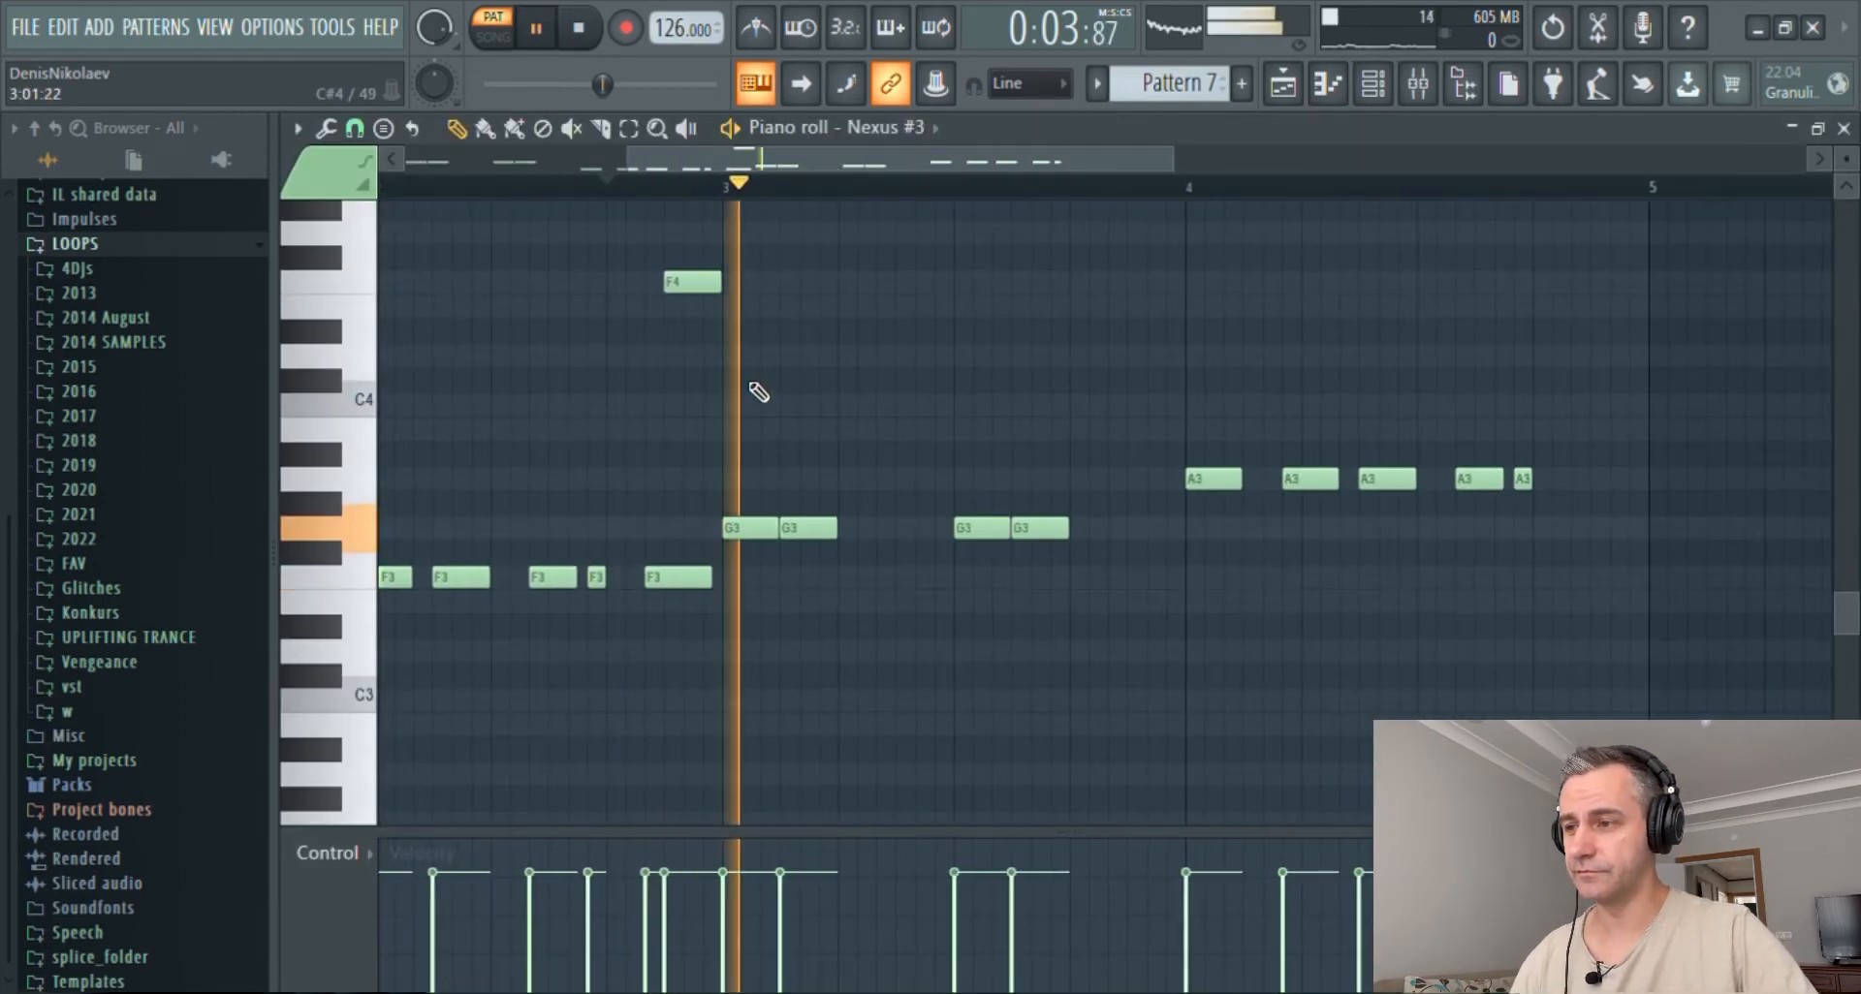
key(space)
scroll(711, 368, down, 3)
key(space)
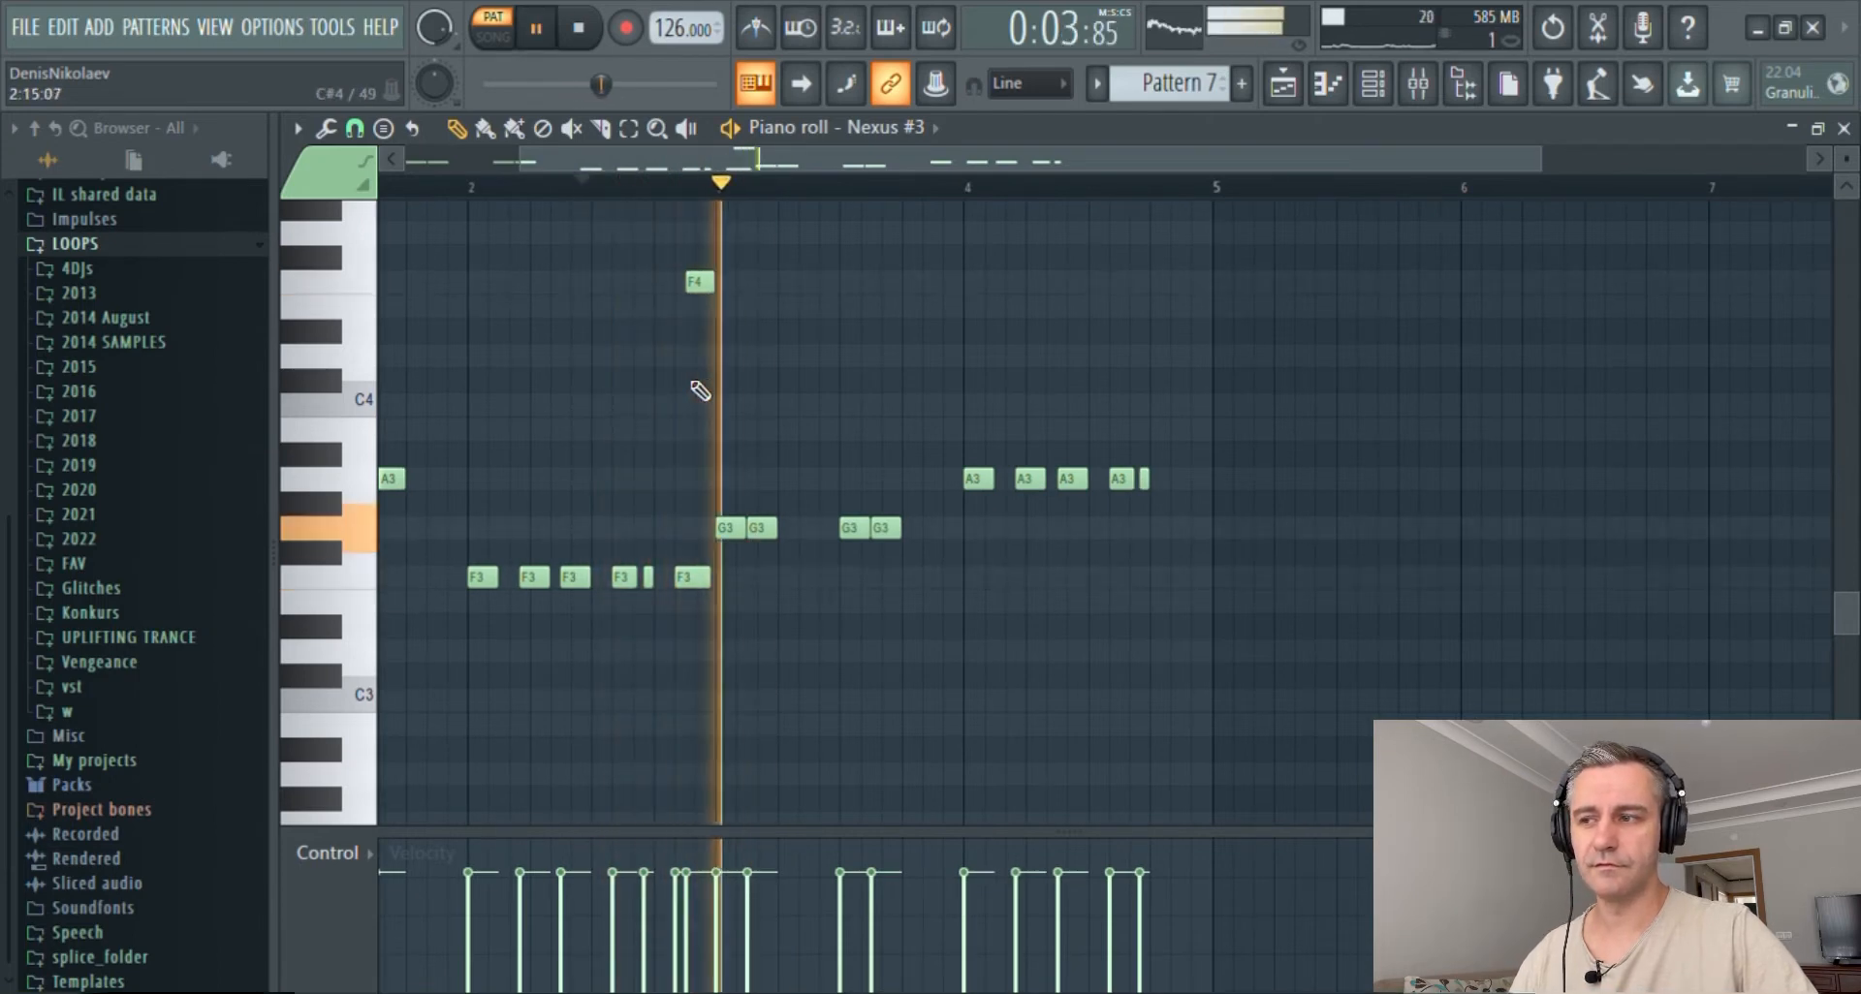
key(space)
- Copy the closing F3 and F4 pair of bar 2 to the end of bar 4 as A3 and A4, and start playback
scroll(773, 394, up, 3)
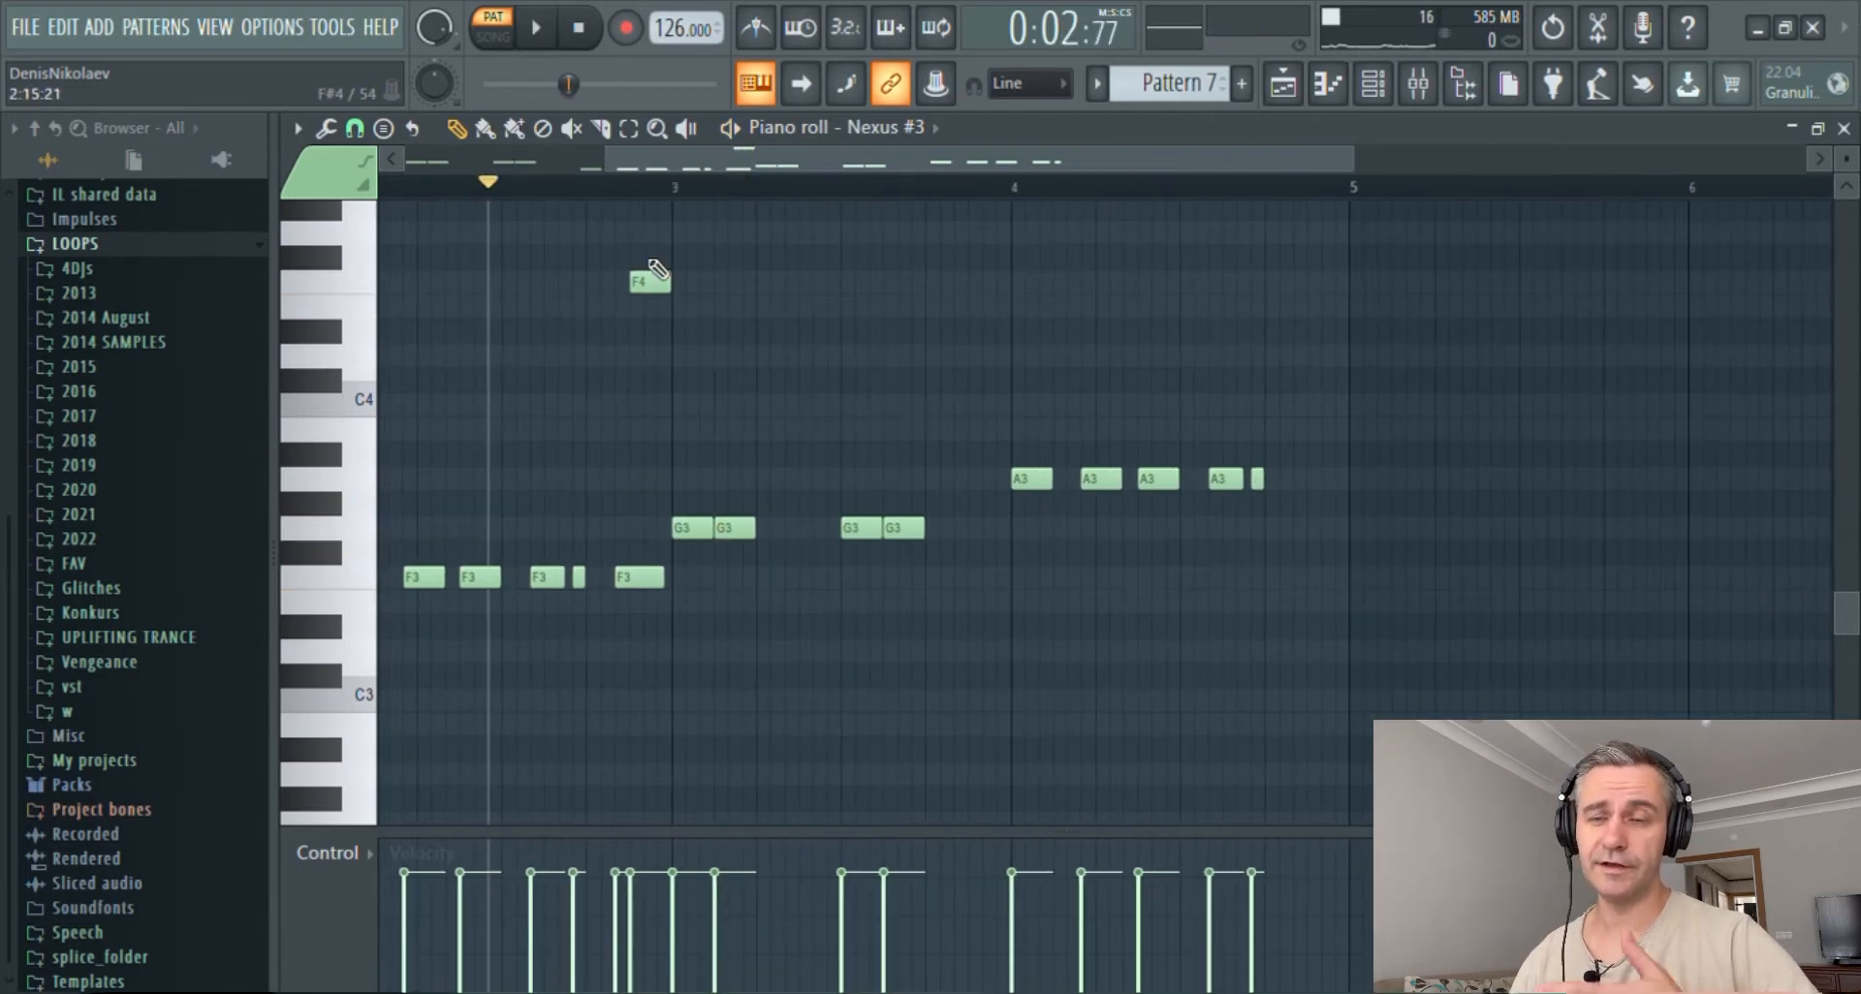
scroll(651, 262, up, 2)
scroll(614, 621, down, 1)
drag(645, 248, 1141, 494)
scroll(1130, 490, up, 2)
scroll(1153, 522, up, 3)
scroll(1152, 504, down, 4)
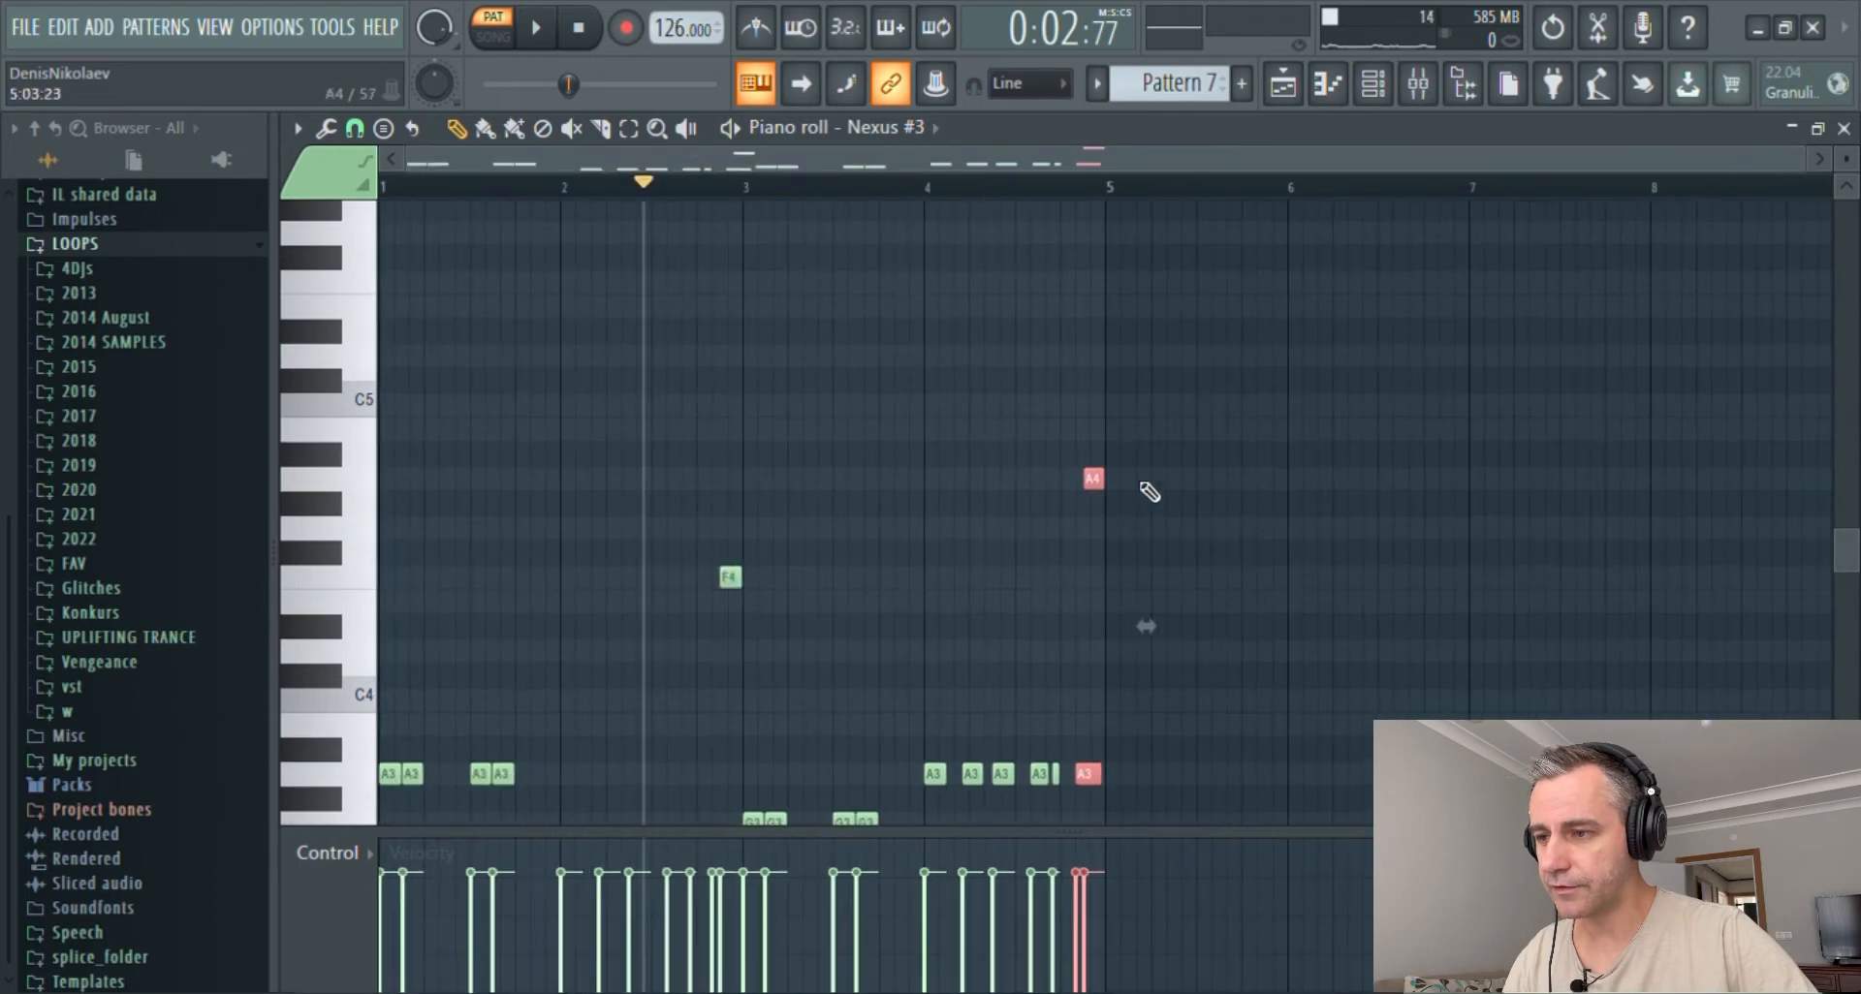
scroll(1150, 495, down, 3)
key(space)
- Copy the last G3 note to the end of bar 3, select all the bass notes, and stop playback outside the piano roll
scroll(901, 502, up, 3)
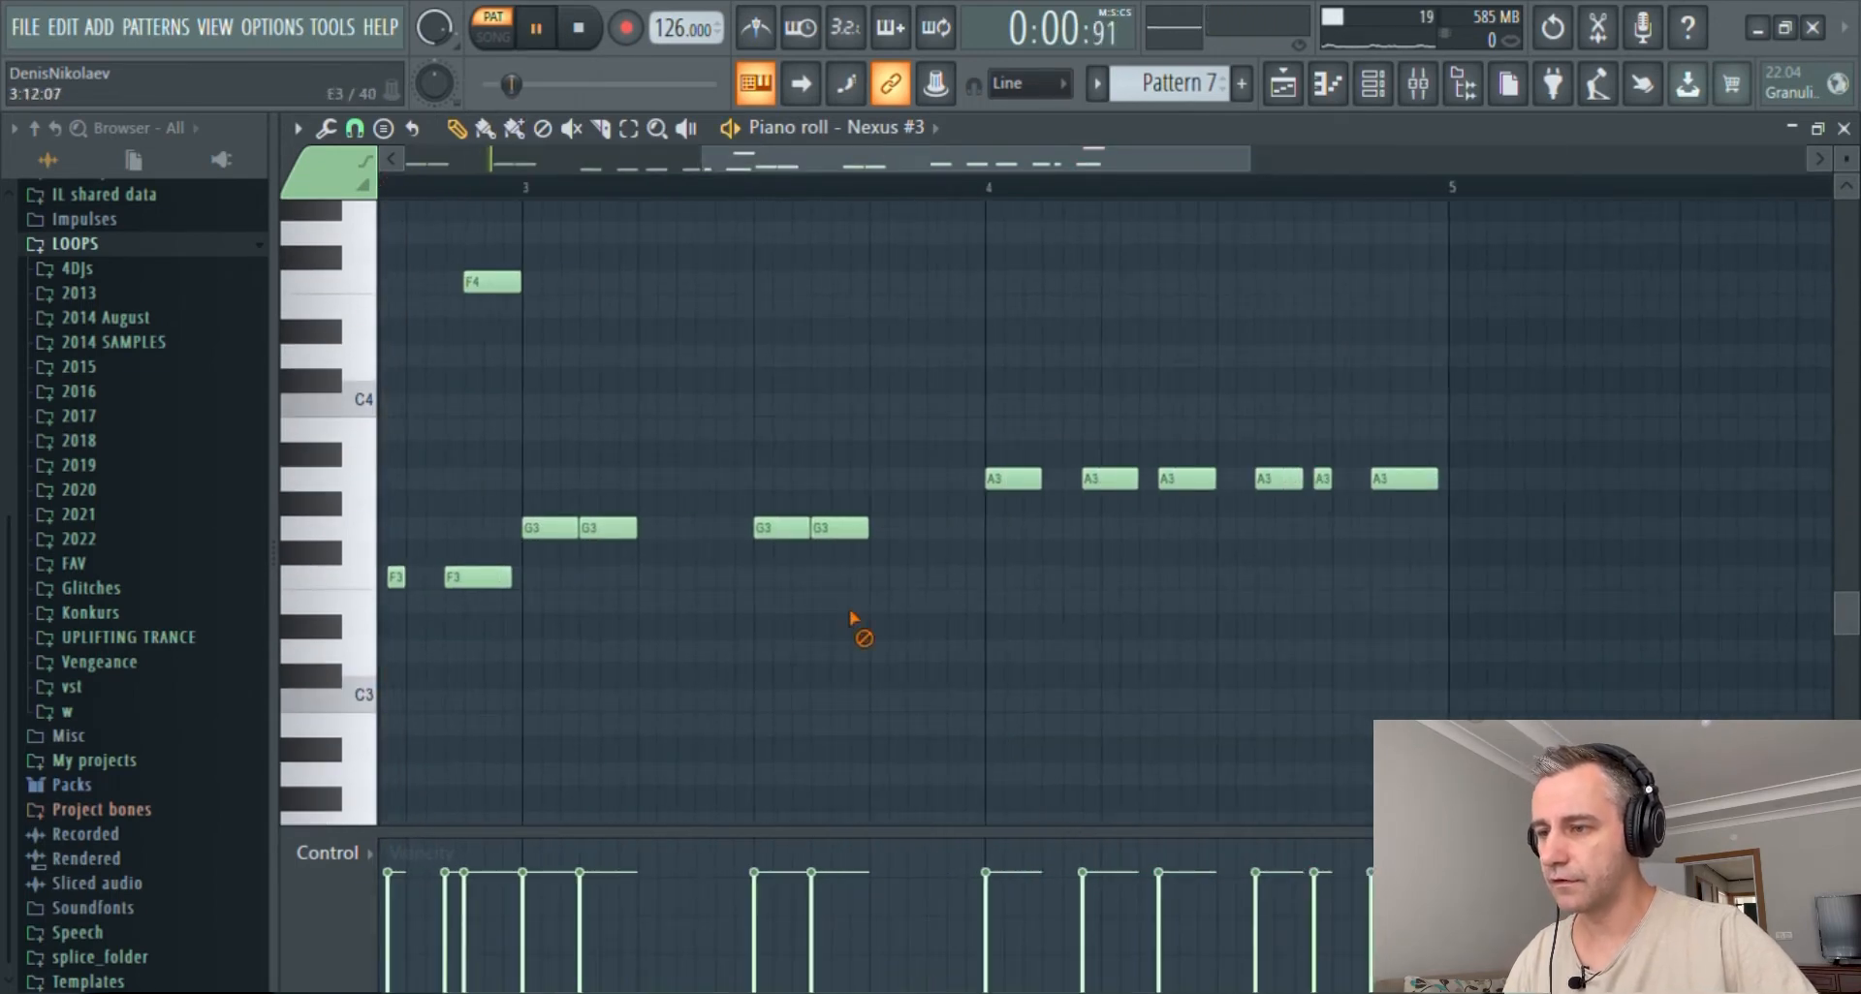
scroll(853, 562, up, 2)
drag(851, 531, 959, 545)
scroll(969, 554, up, 2)
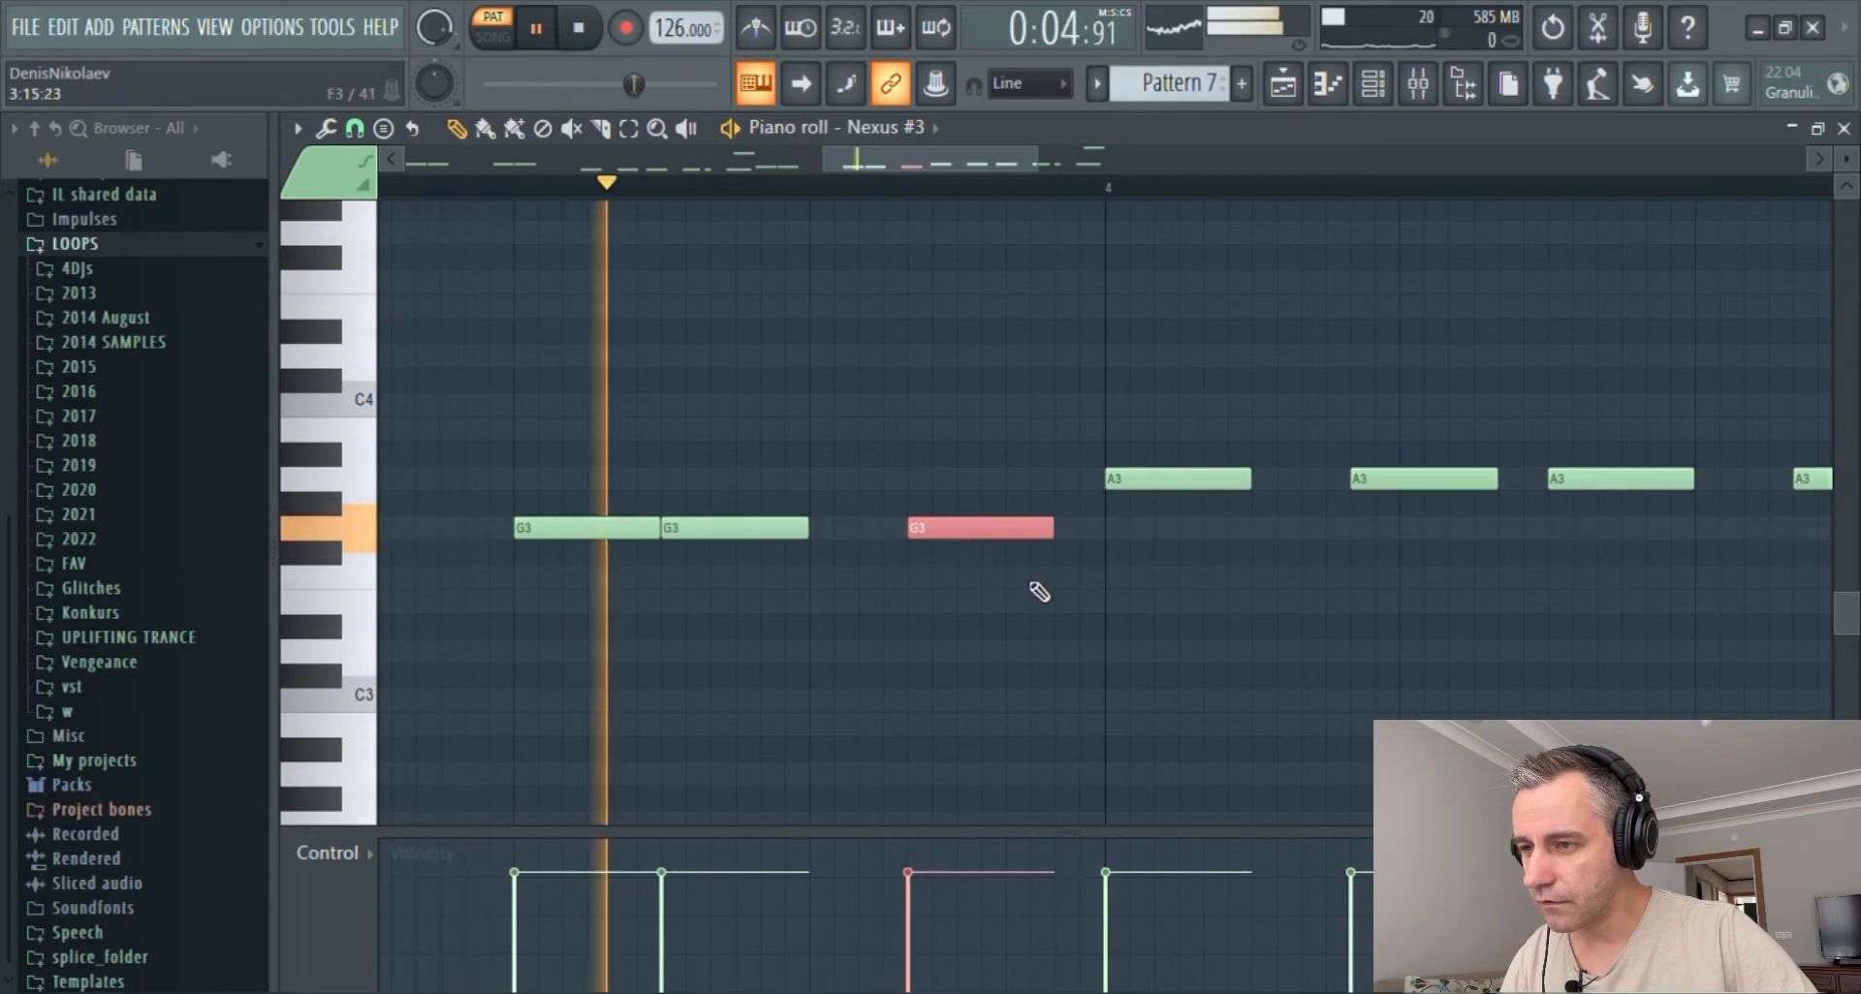
scroll(1042, 591, down, 4)
scroll(1056, 596, down, 3)
scroll(620, 485, up, 1)
key(ctrl+a)
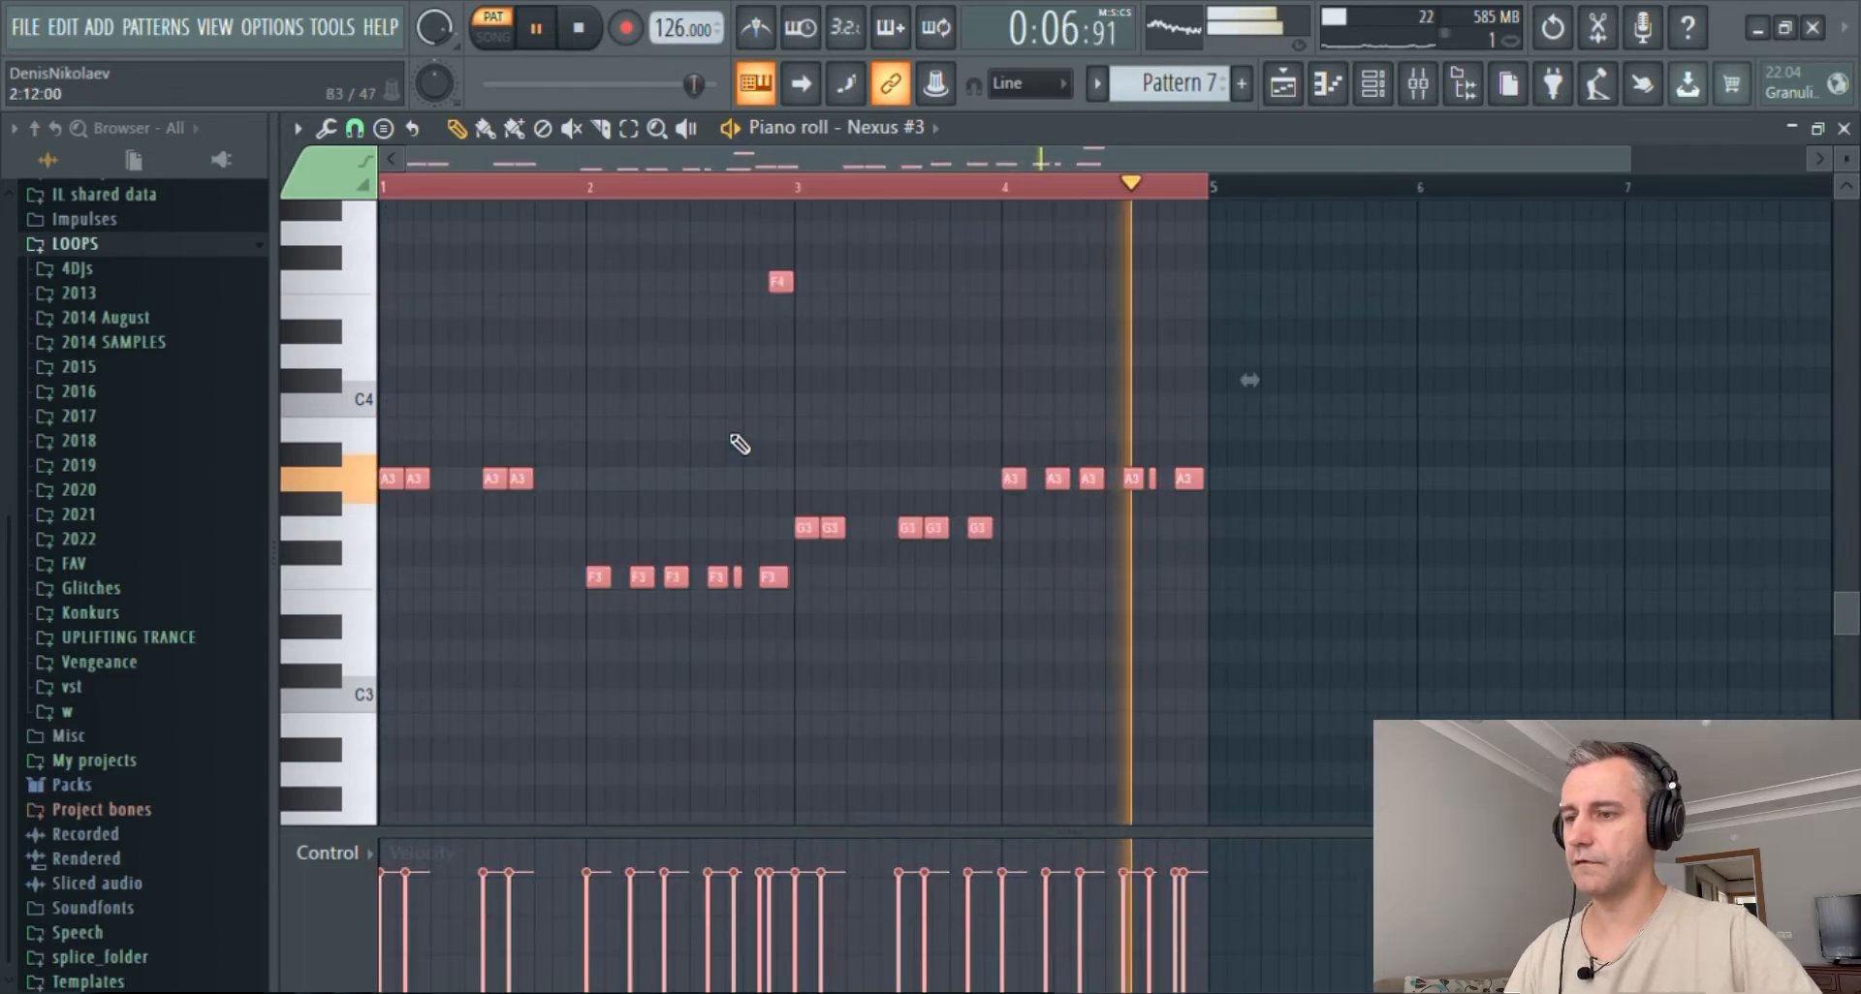
key(F7)
key(space)
- Route Nexus #3 to mixer insert 2 and add FabFilter Pro-Q 2 with a low cut at 156.42 Hz and a high cut at 17169 Hz
scroll(388, 281, up, 2)
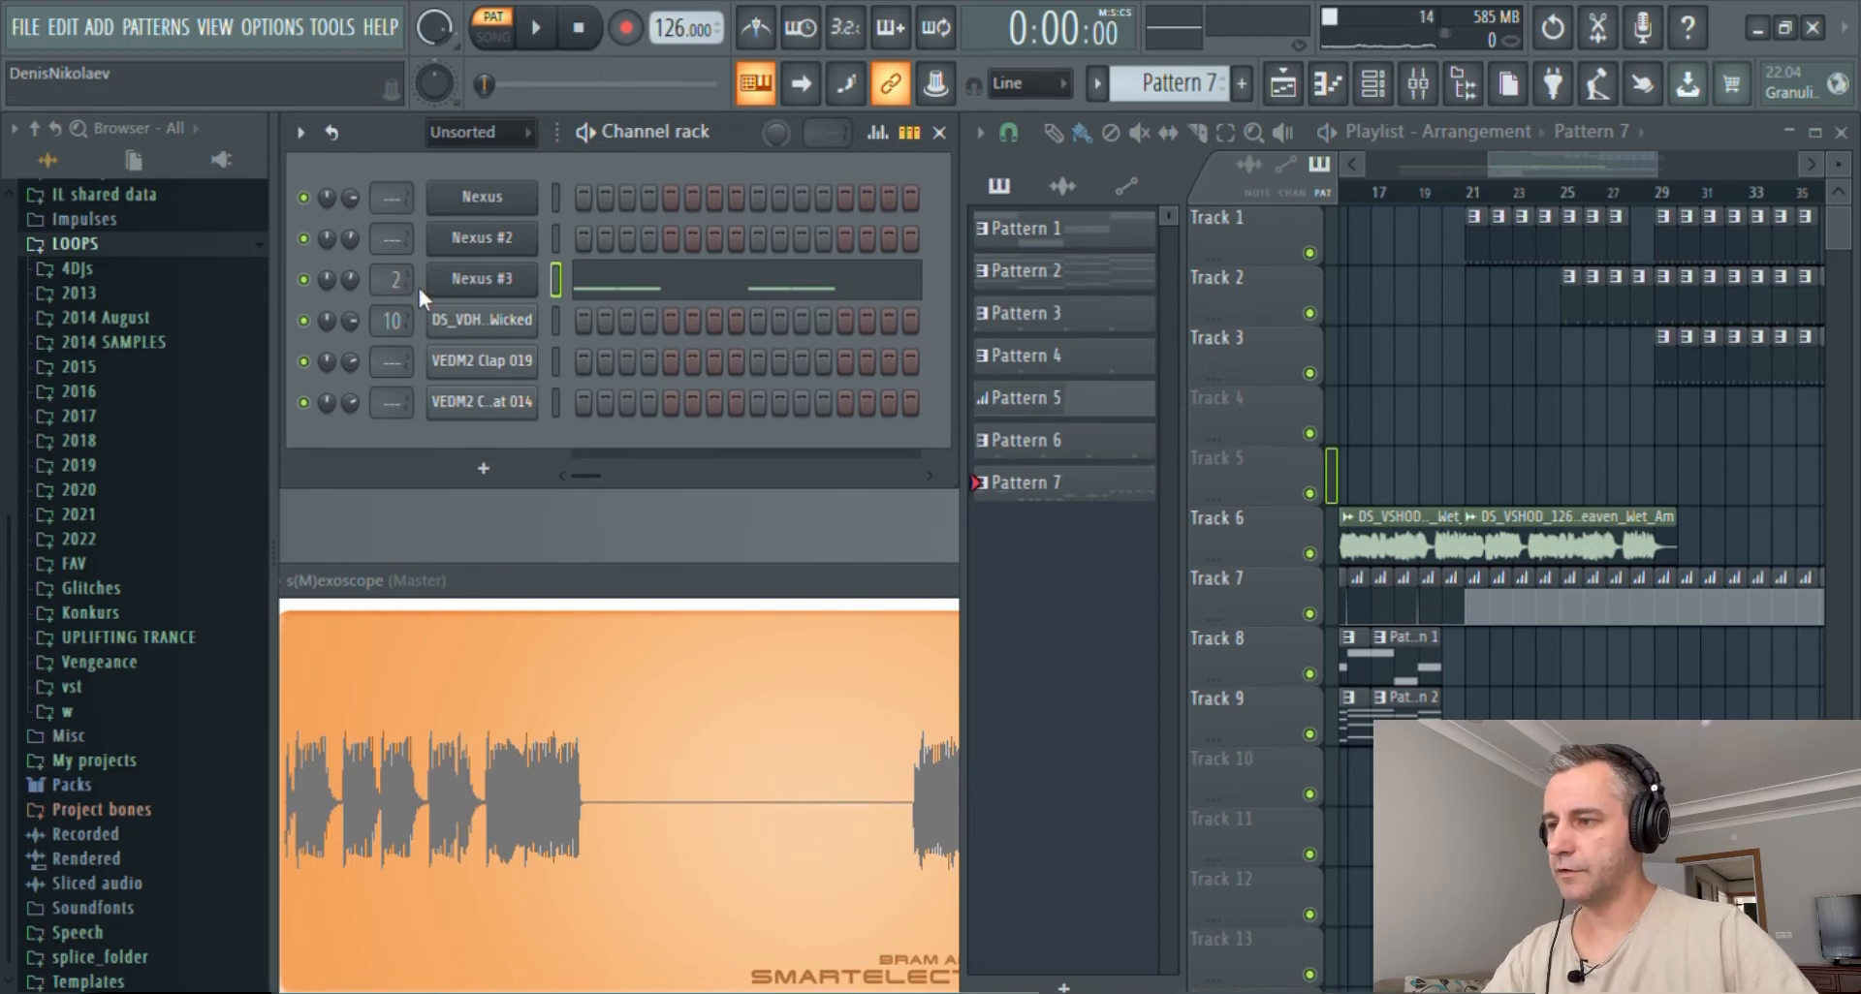
double_click(393, 281)
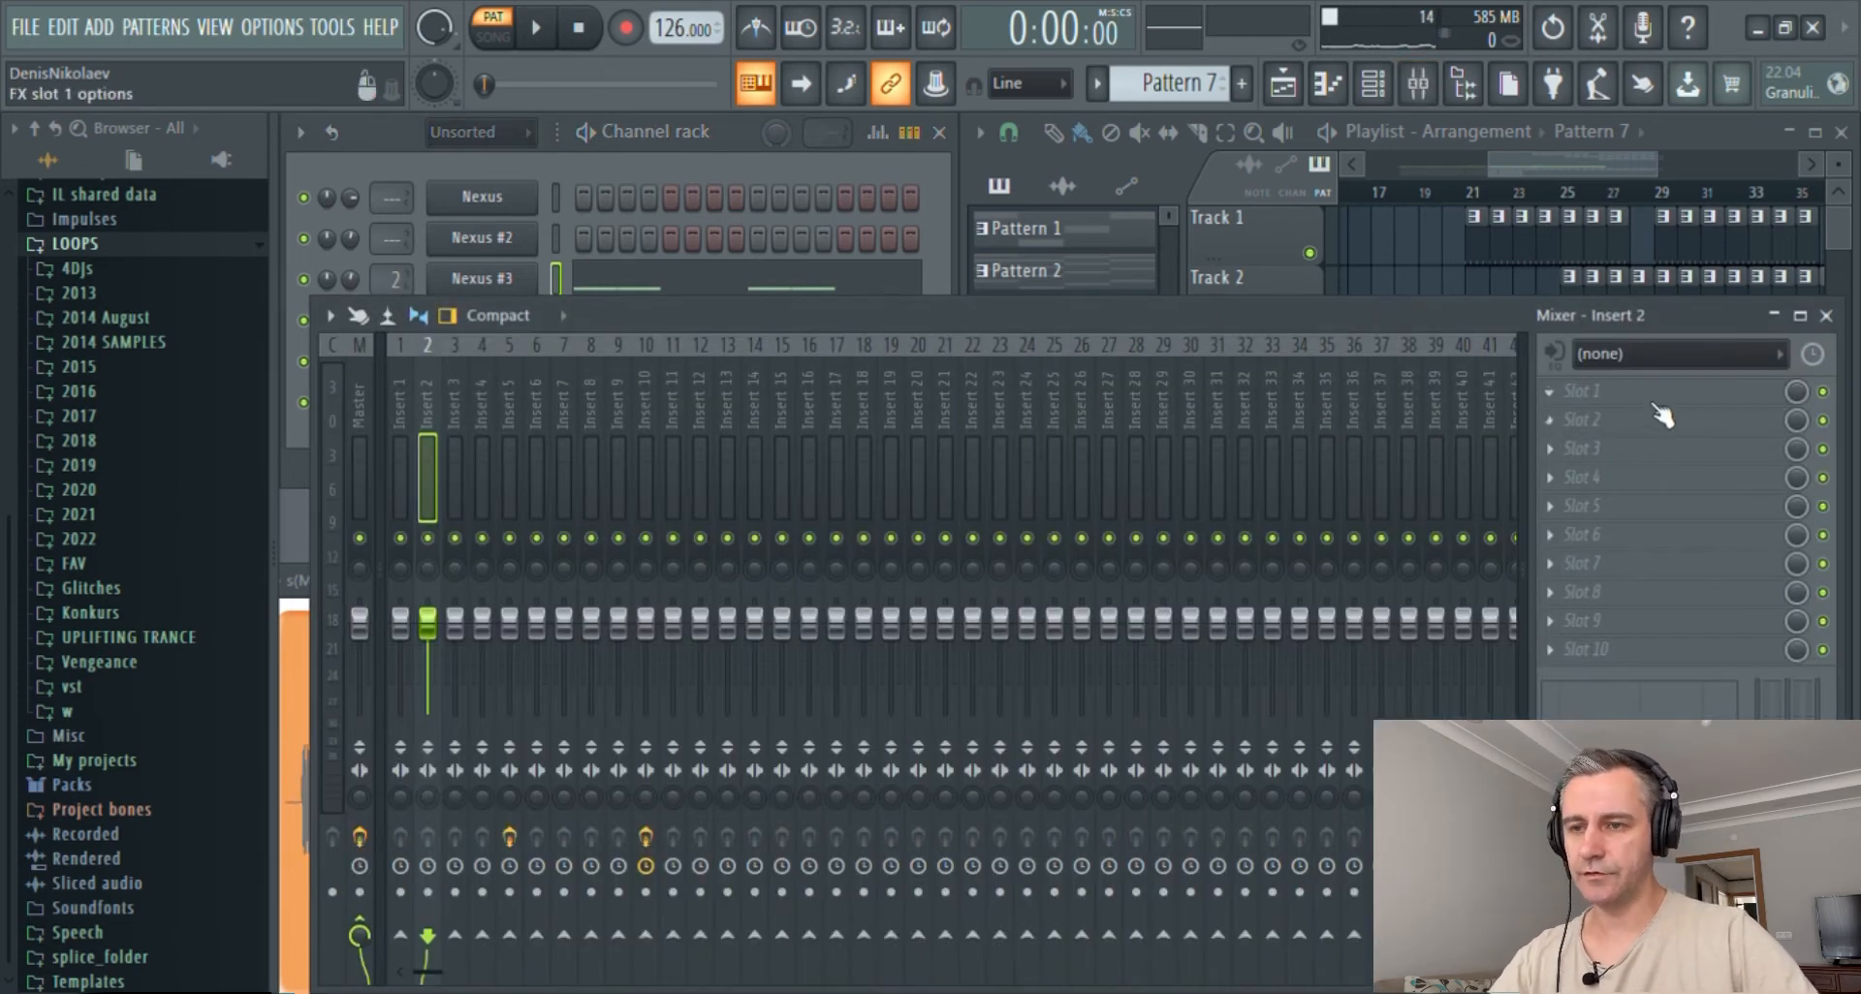
click(1015, 240)
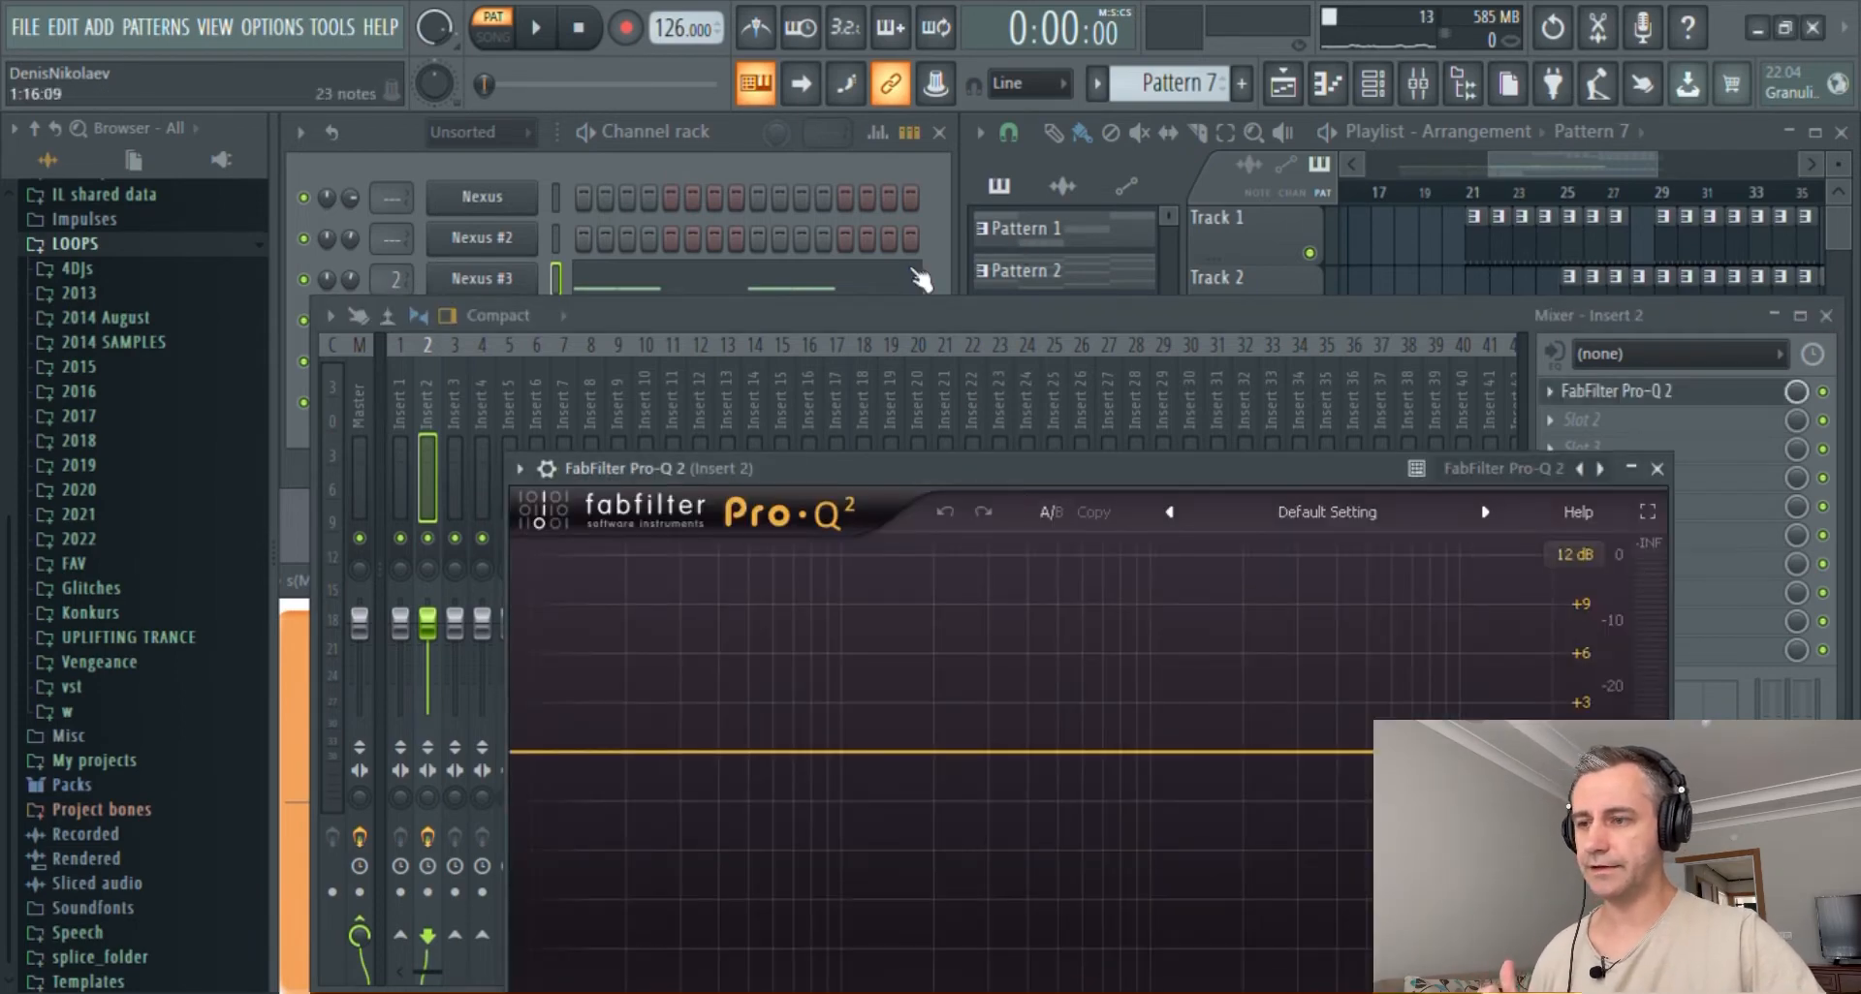
drag(968, 466, 917, 258)
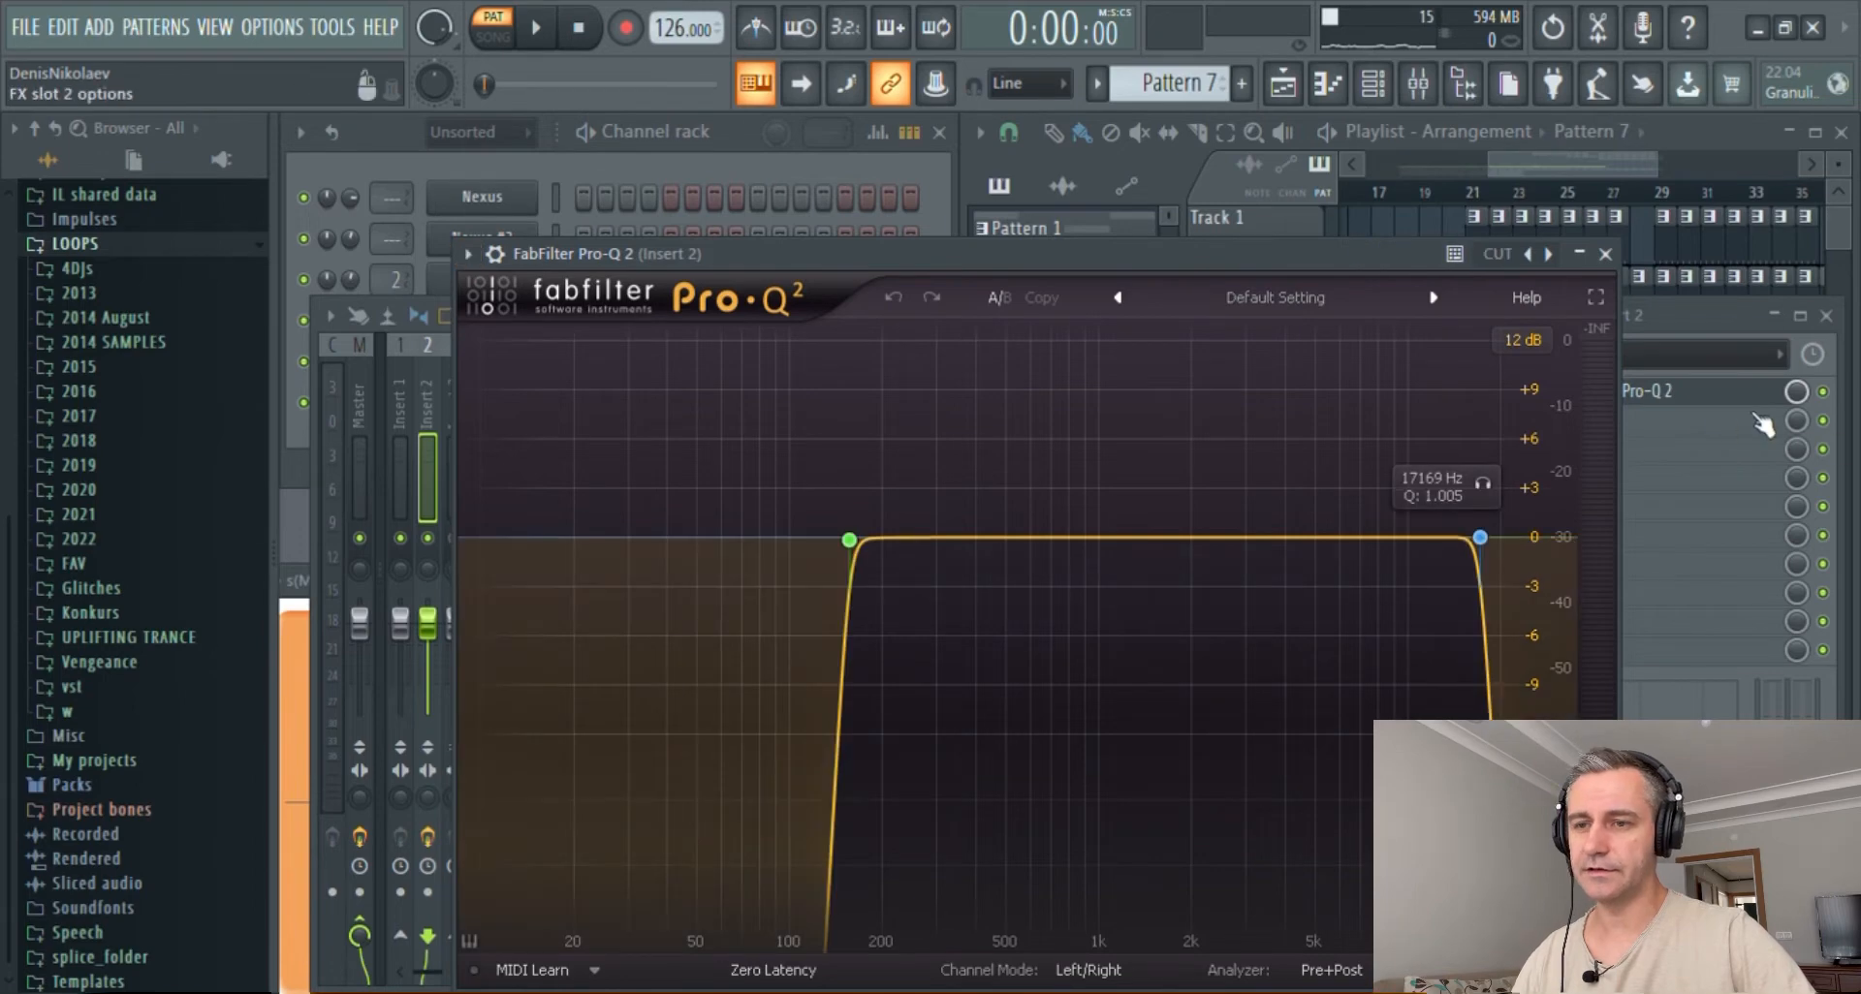
click(1680, 398)
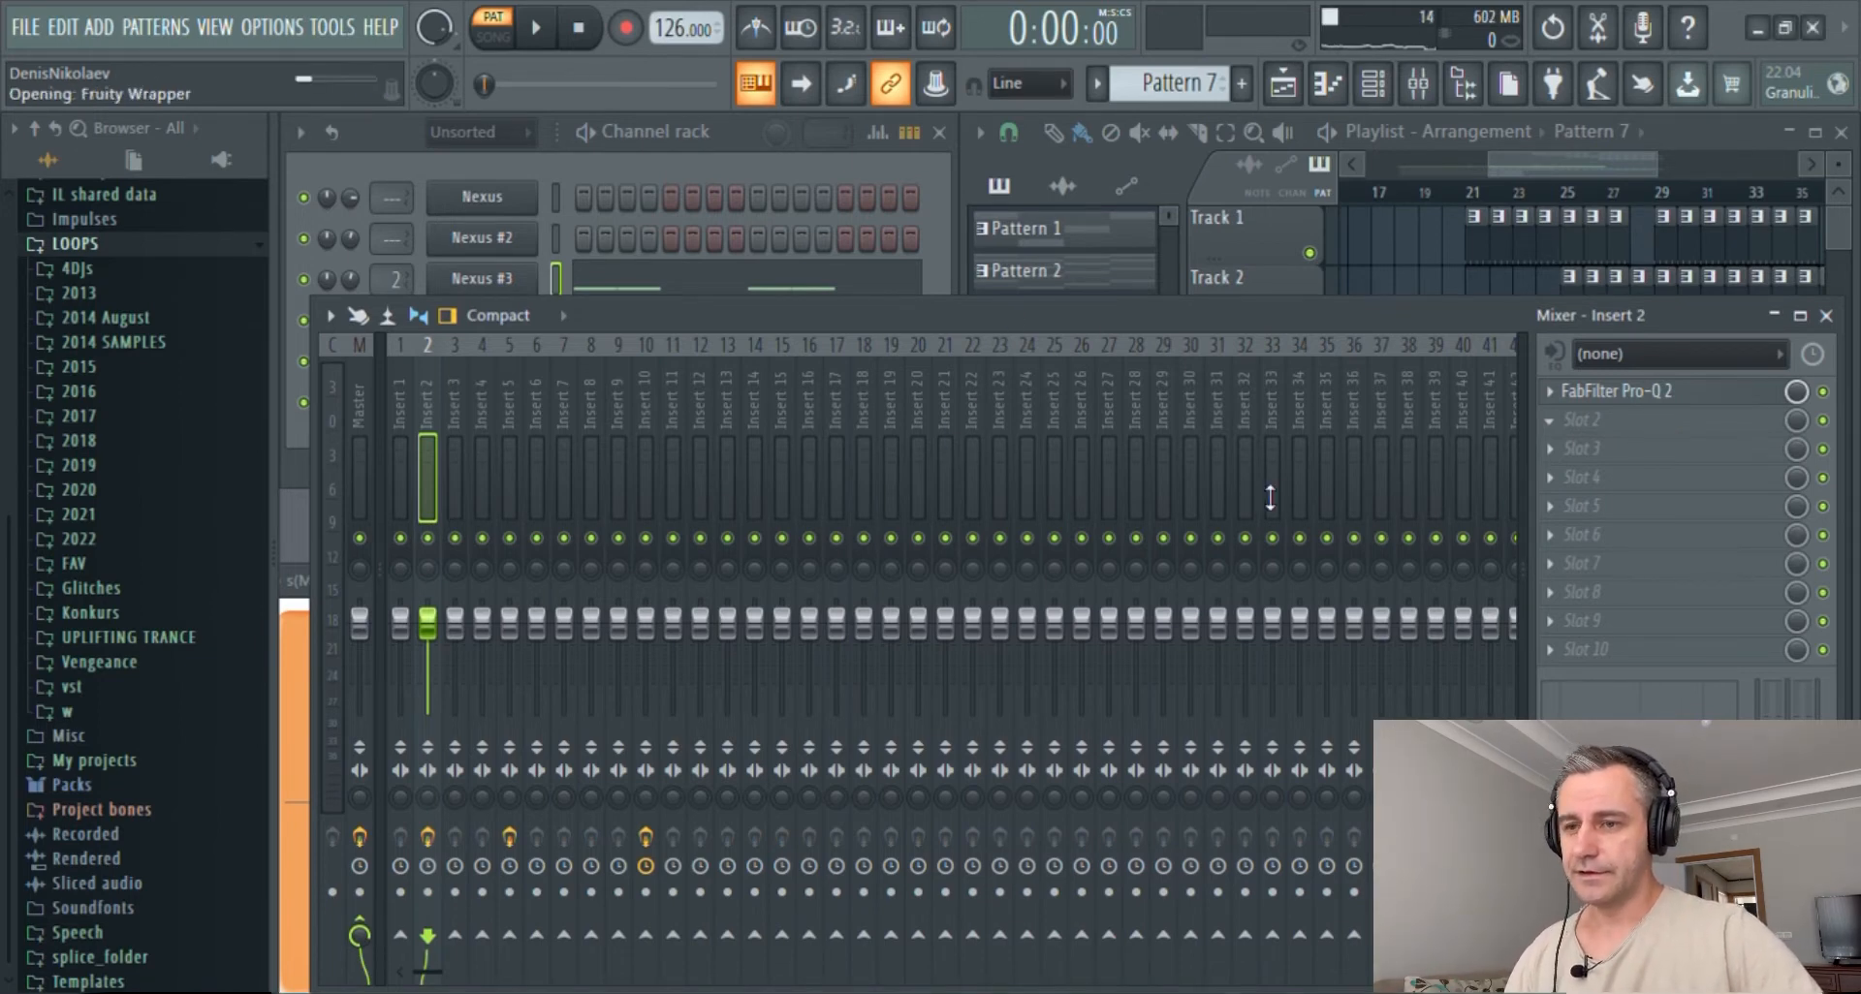
- Add OTT in slot 2 of insert 2 with 70 % depth and 138 % high-band gain, and adjust its downward and upward amounts
drag(644, 505, 673, 219)
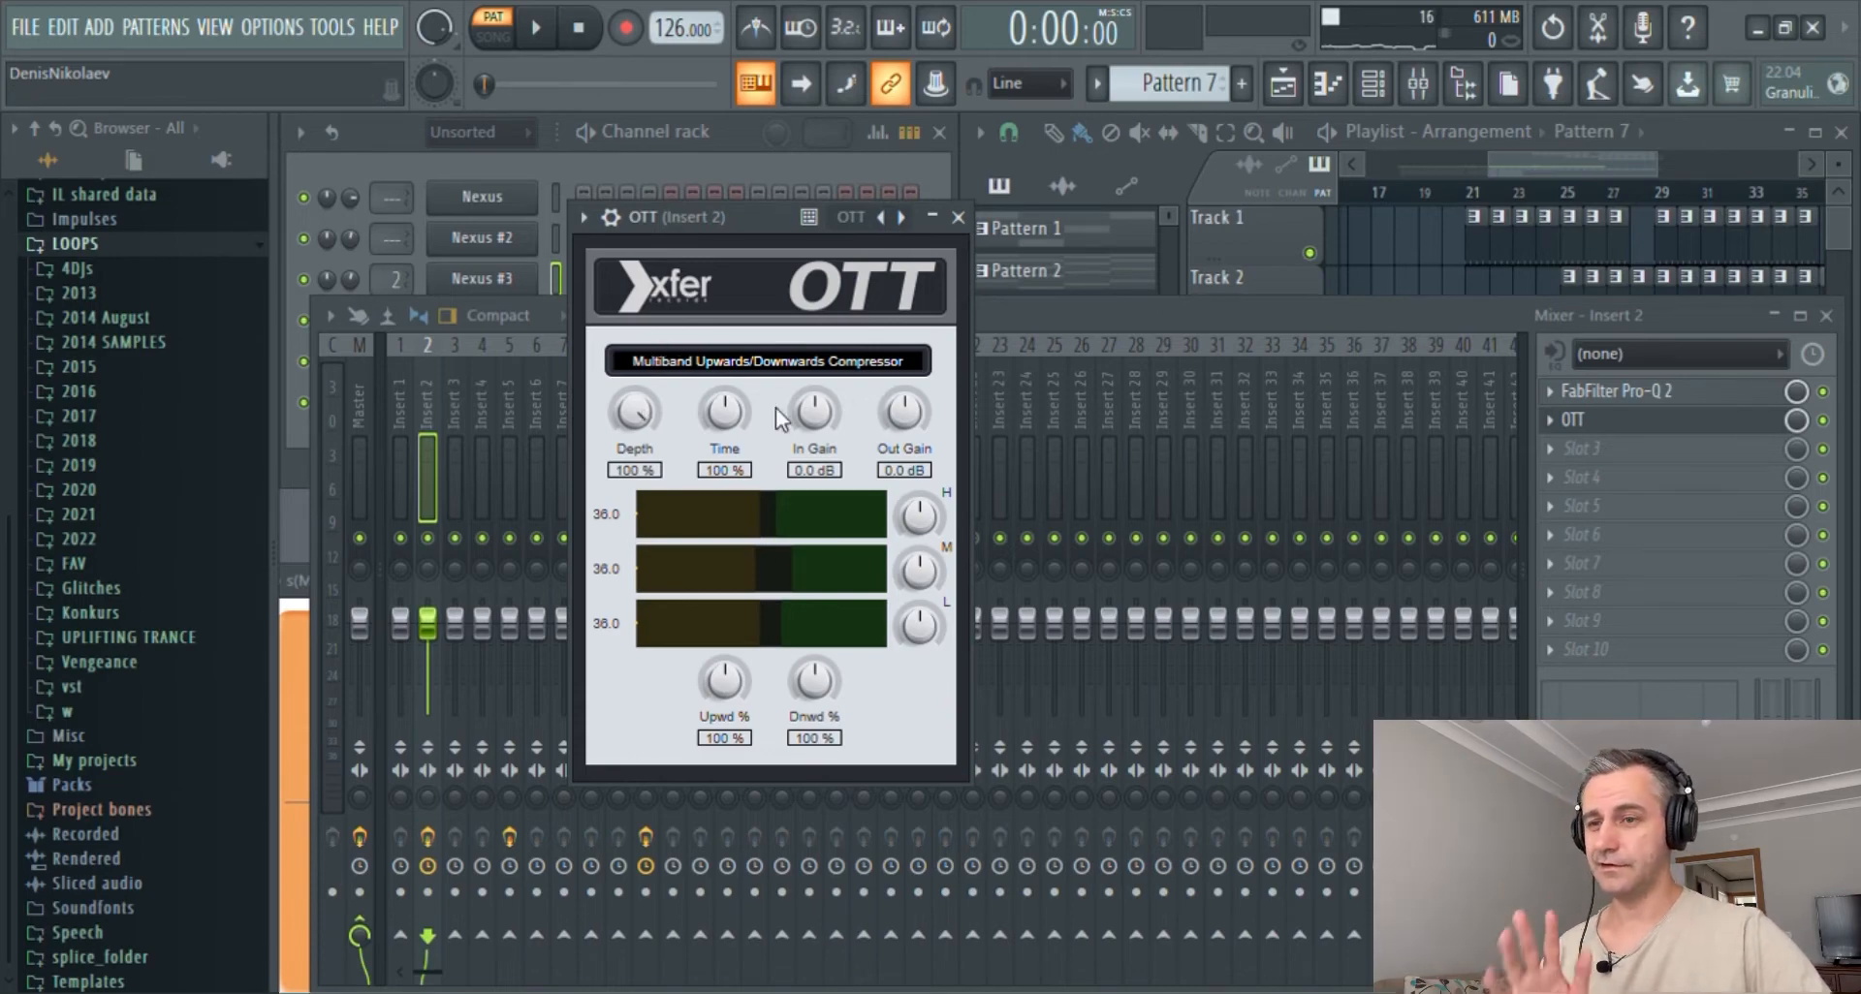
click(1660, 398)
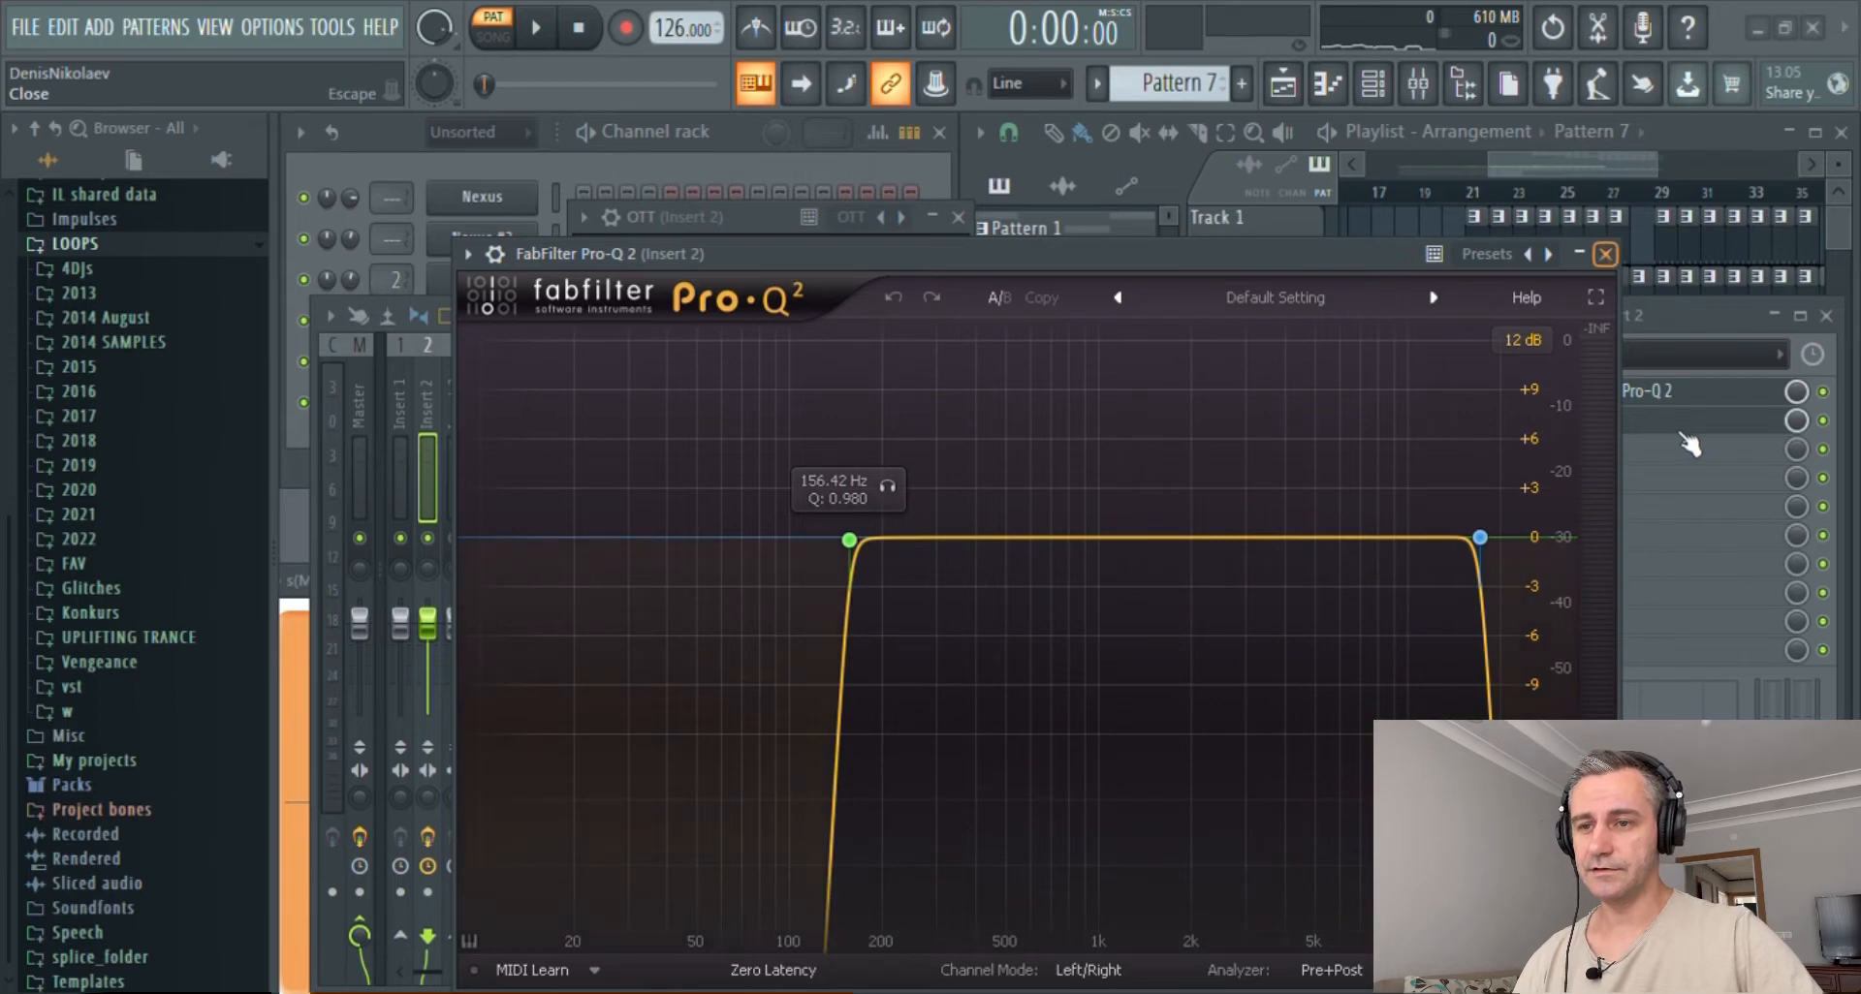
click(1605, 254)
click(739, 218)
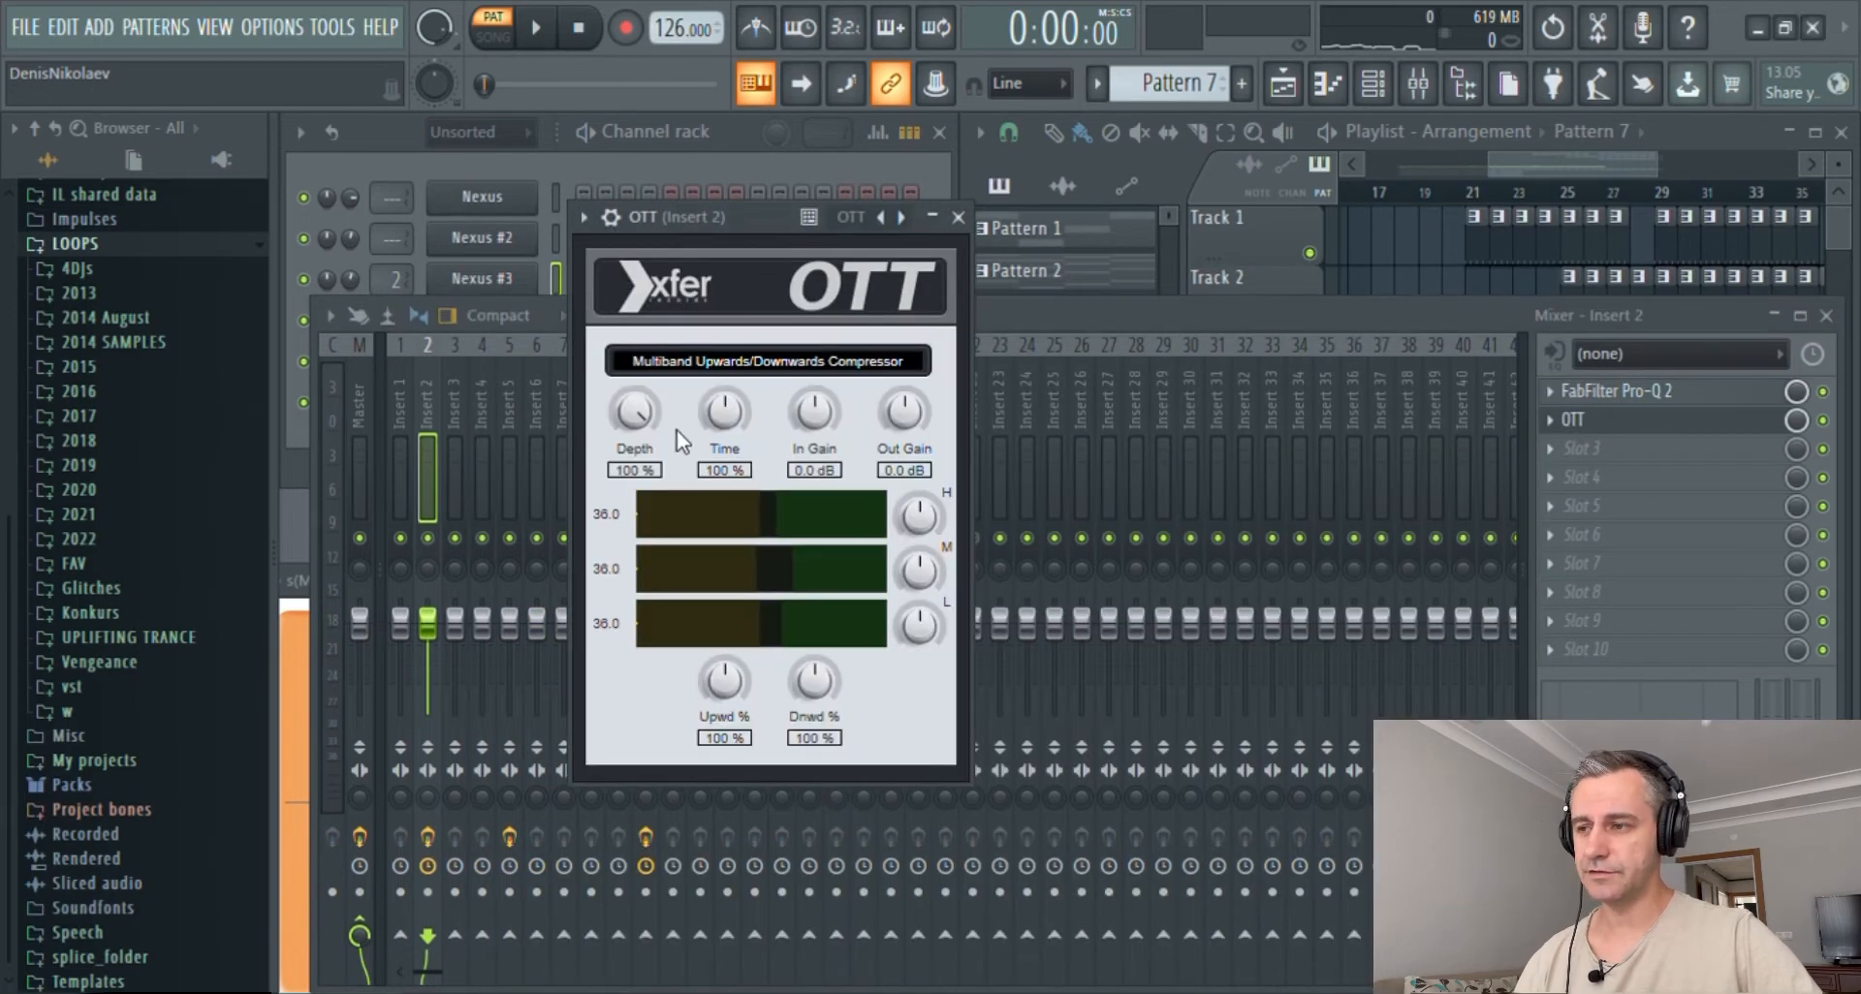
drag(635, 418, 630, 495)
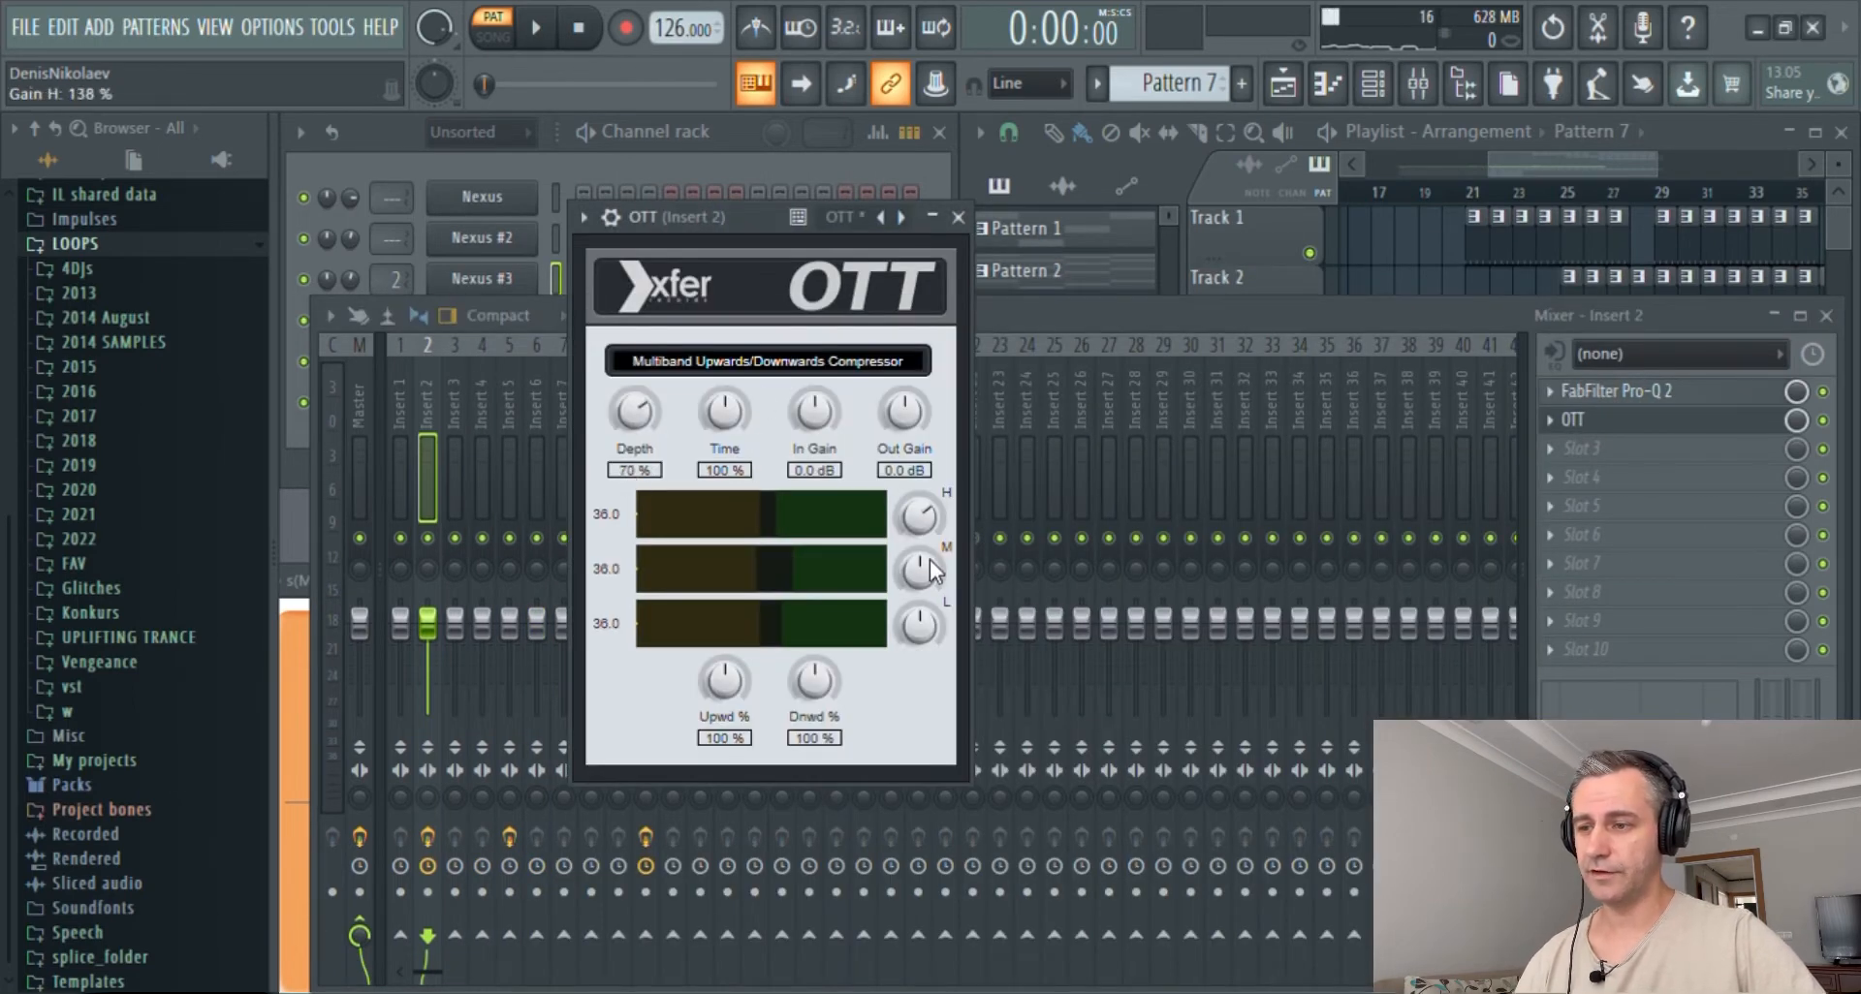
drag(814, 682, 815, 722)
mouse_move(724, 683)
mouse_down()
mouse_move(703, 691)
mouse_move(731, 692)
mouse_up()
key(Escape)
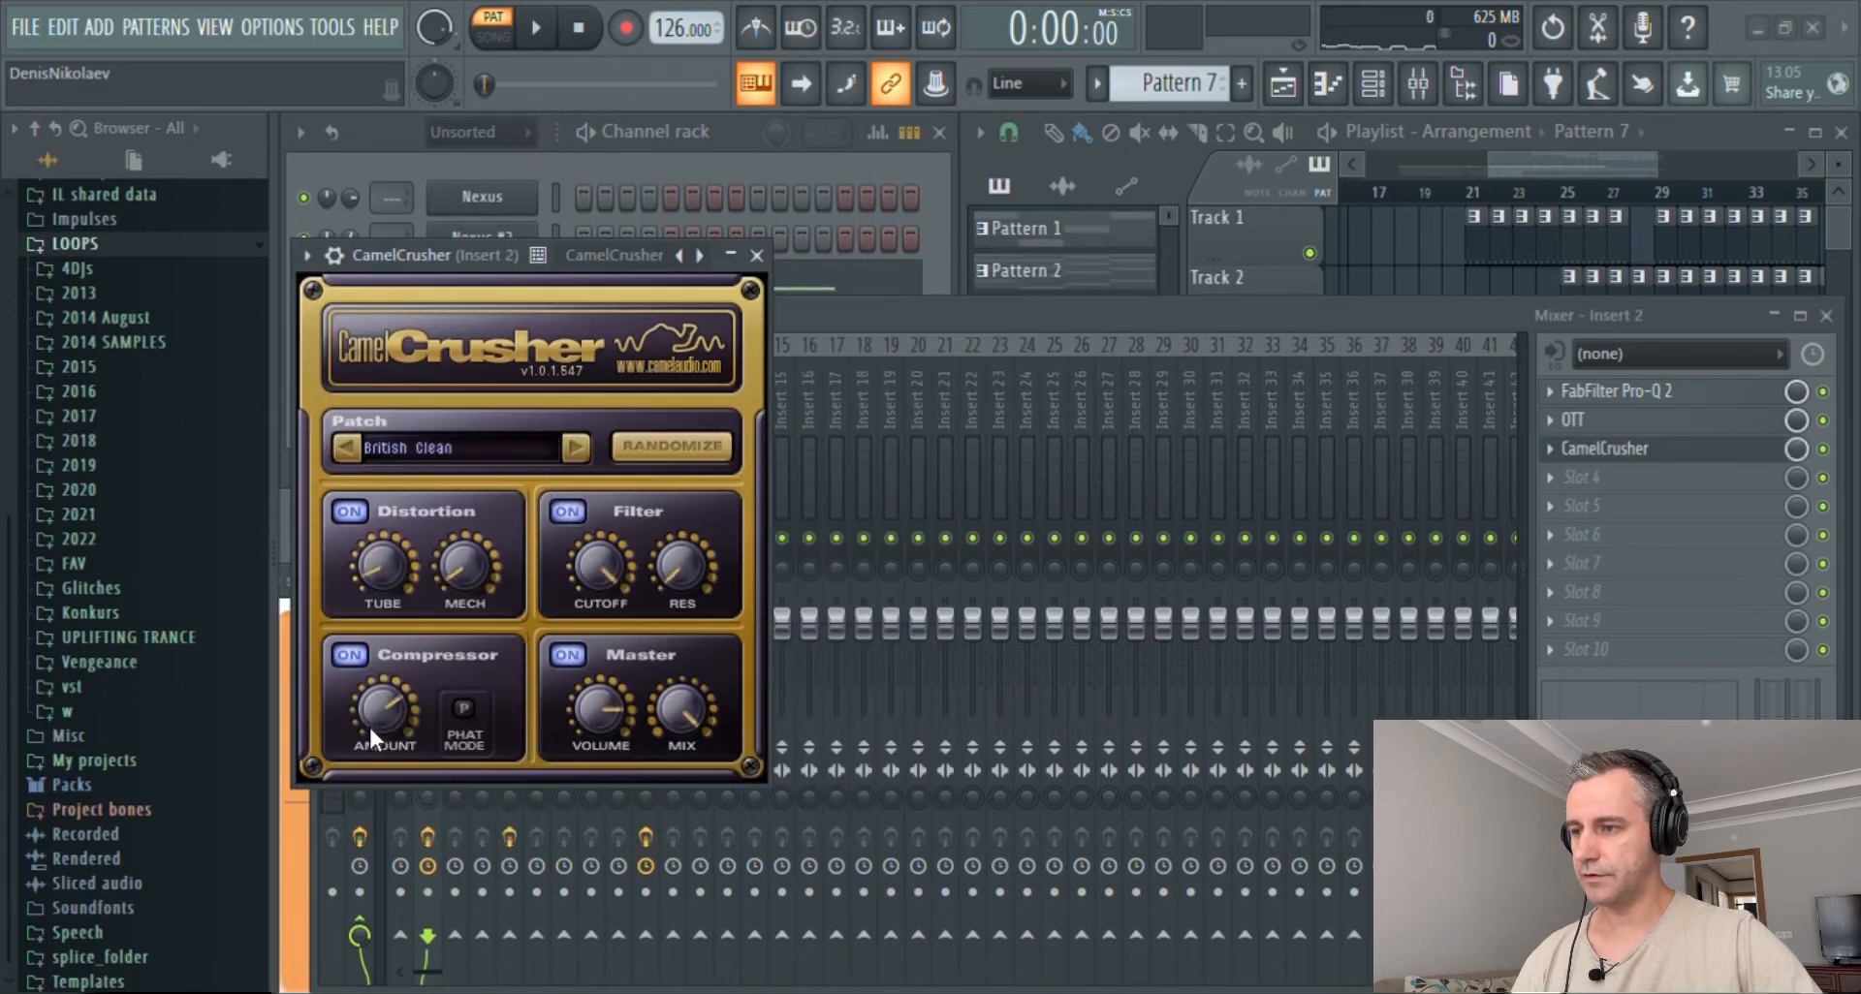
- Add CamelCrusher with the British Clean patch in slot 3 of insert 2, and play the bass through the effect chain
click(1670, 448)
key(F9)
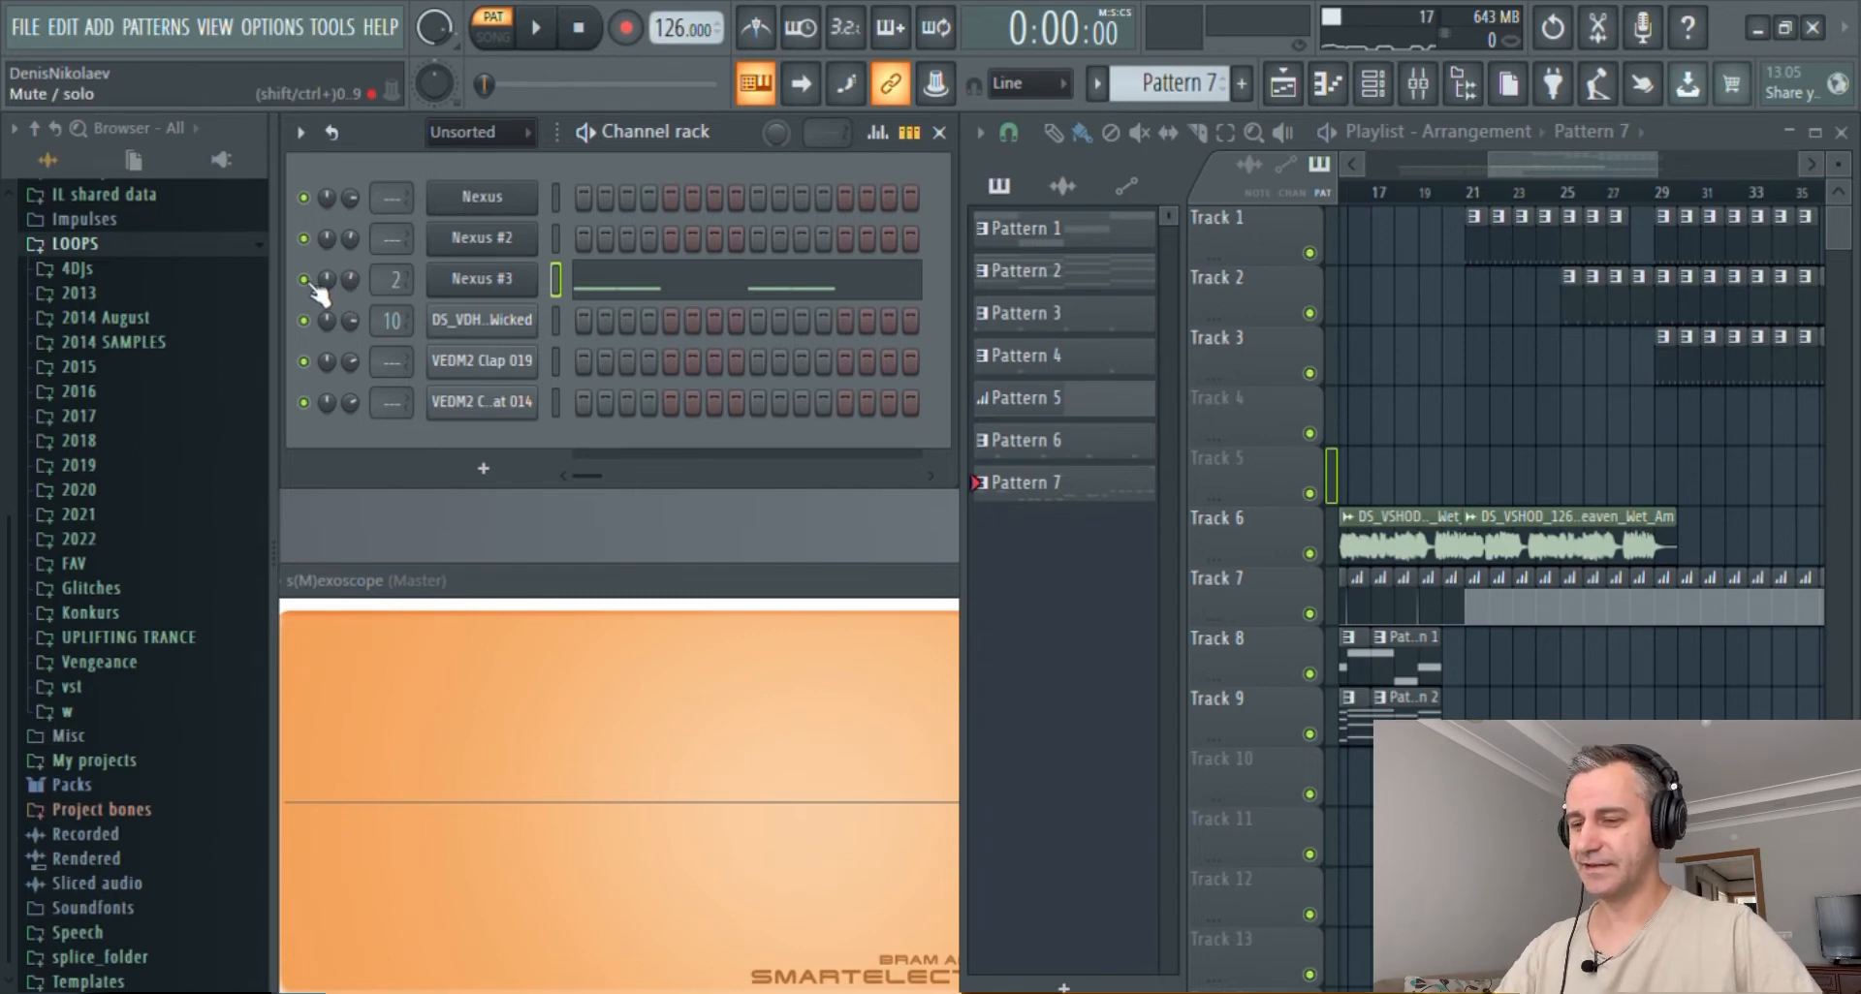
key(space)
key(F9)
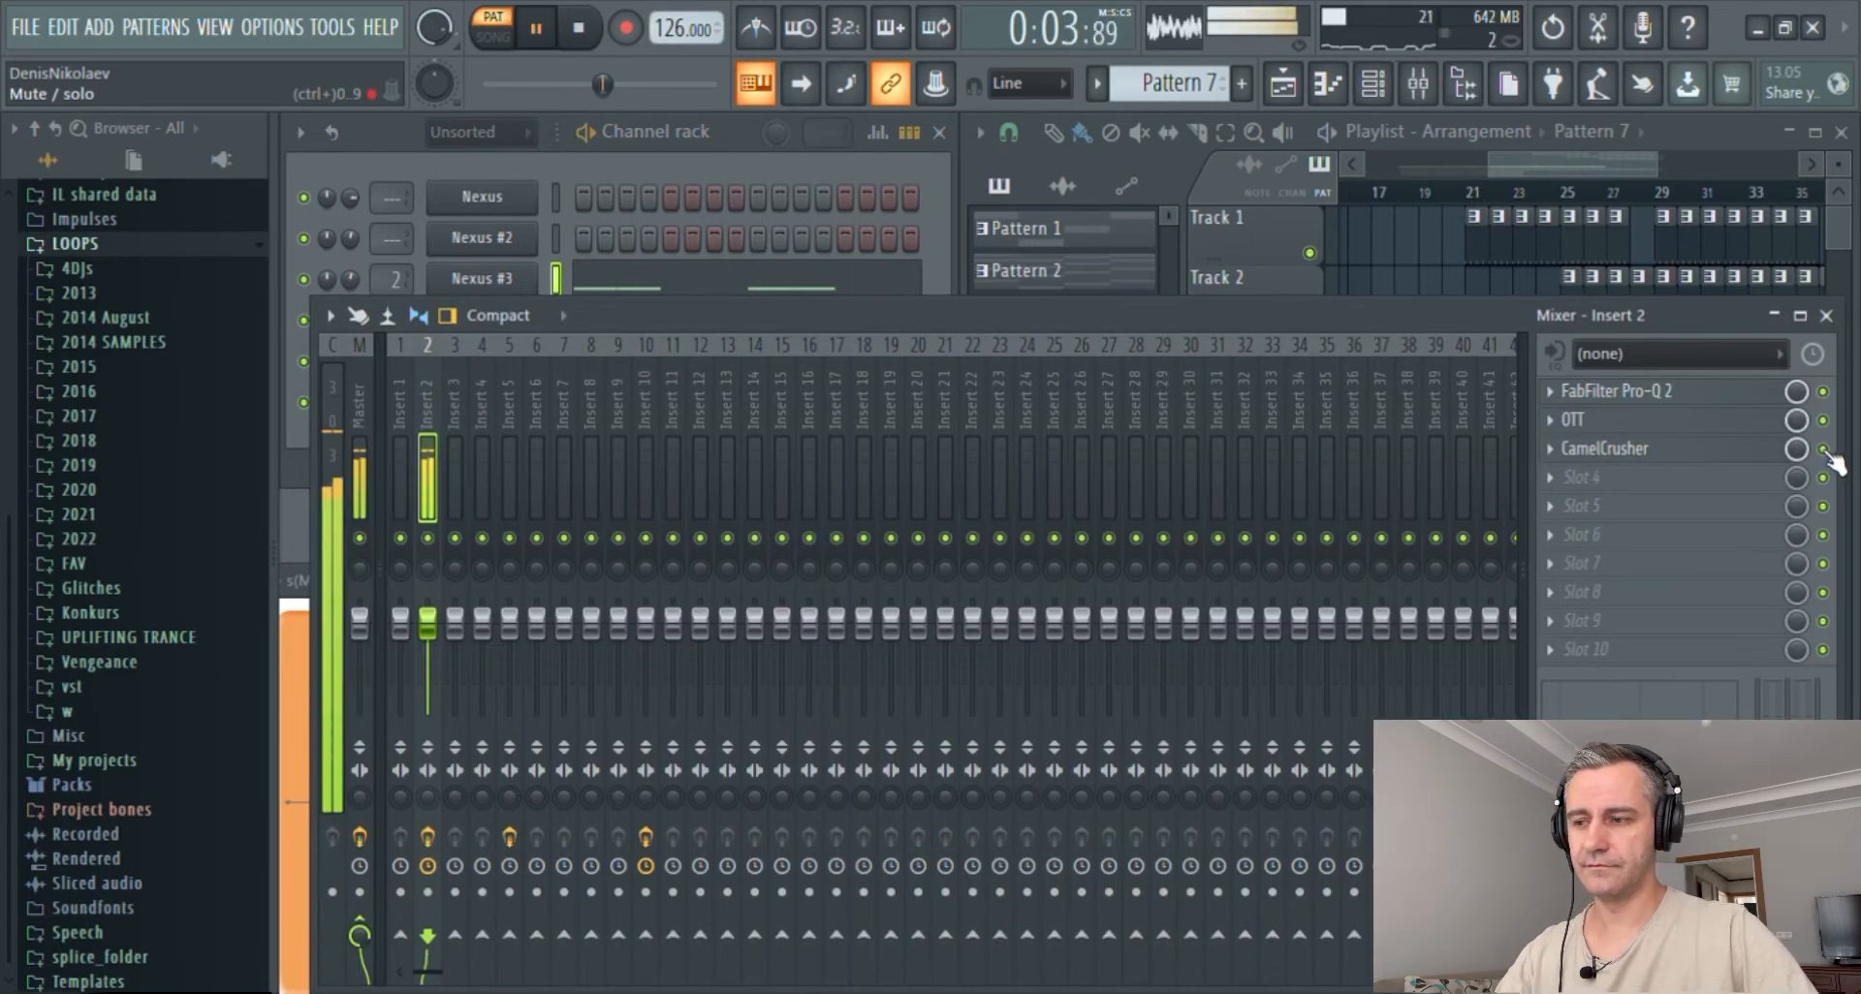
key(F9)
- Stop playback and lower Nexus #3's channel volume to 42 %
key(space)
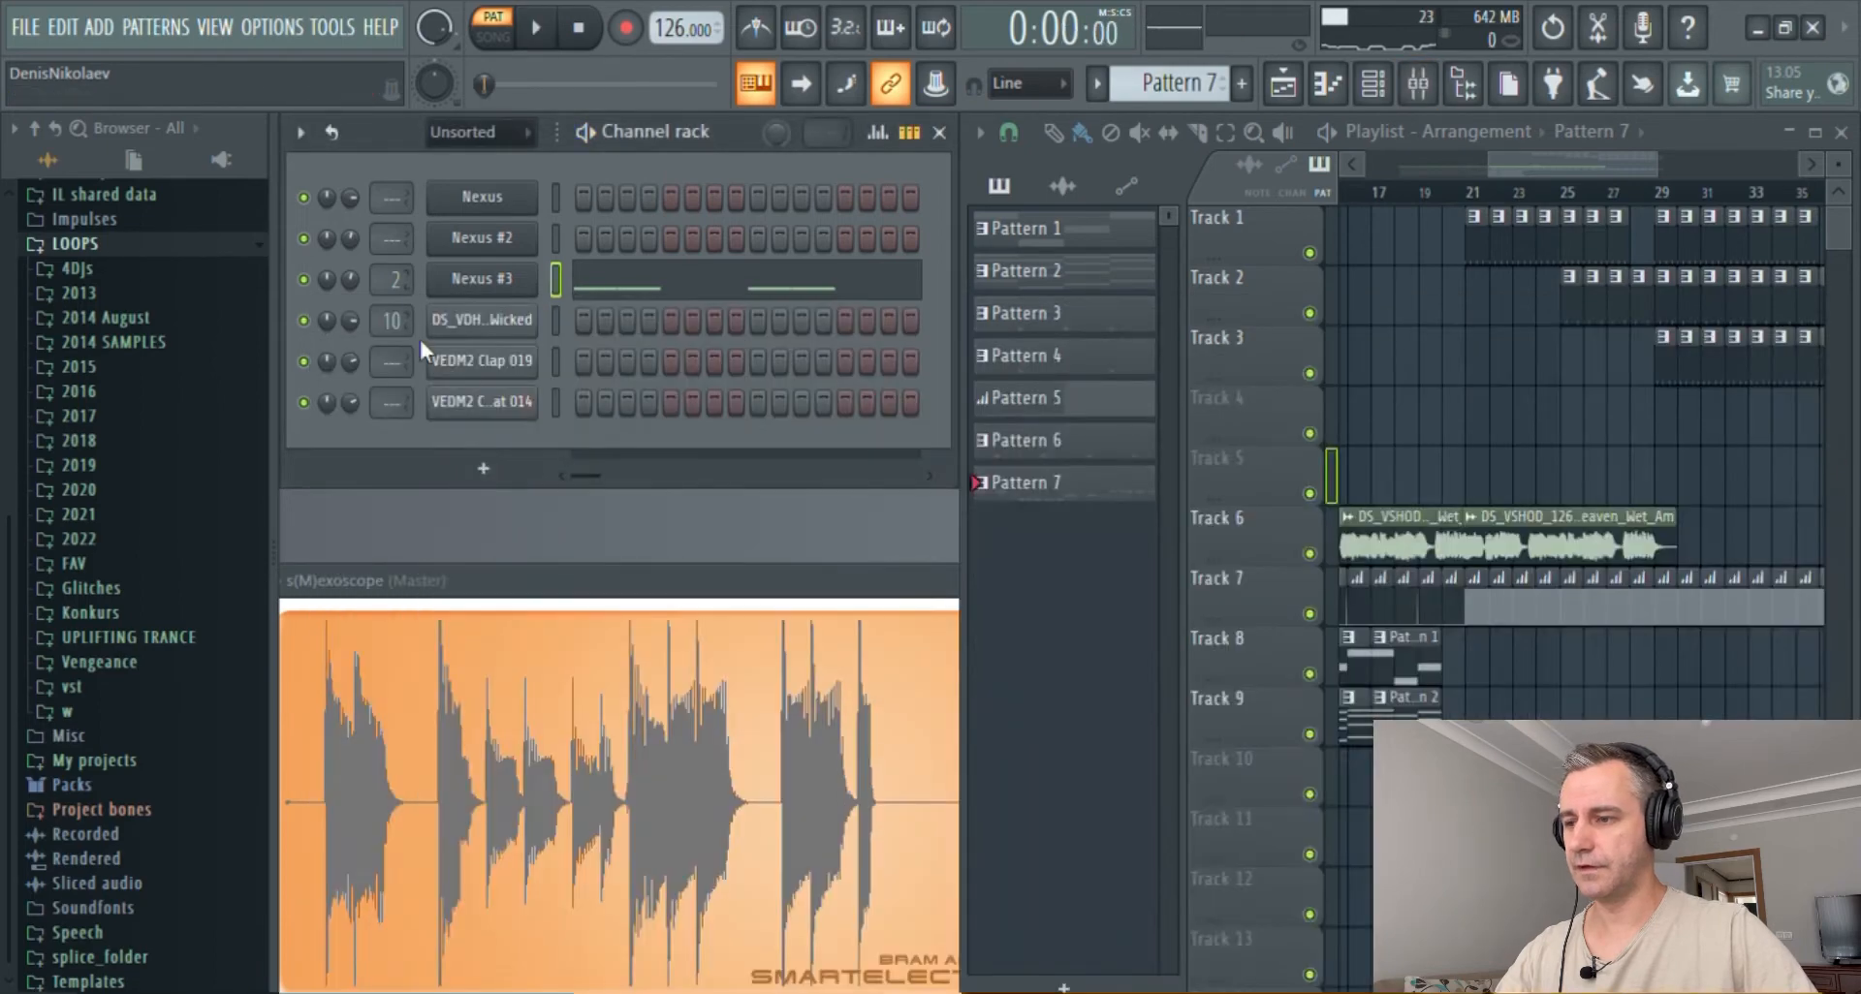
click(655, 577)
drag(350, 279, 351, 315)
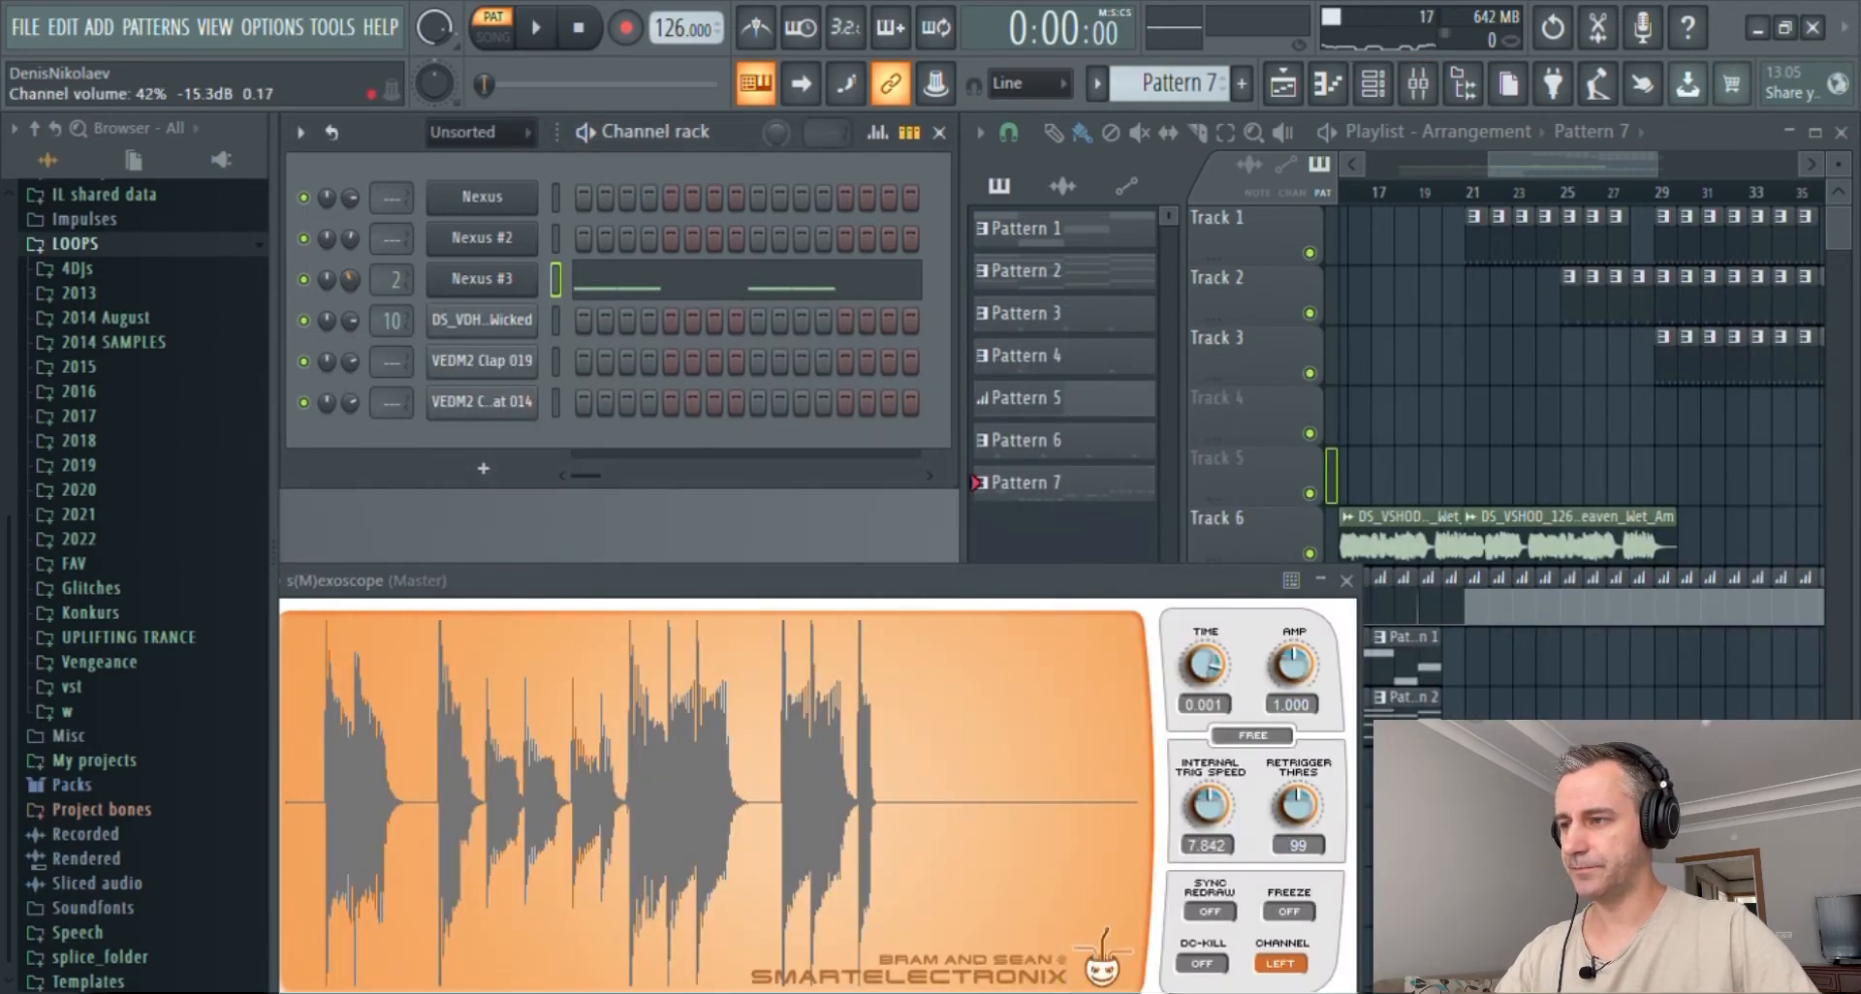
- Add Fruity parametric EQ 2 in slot 4 of insert 2
key(F9)
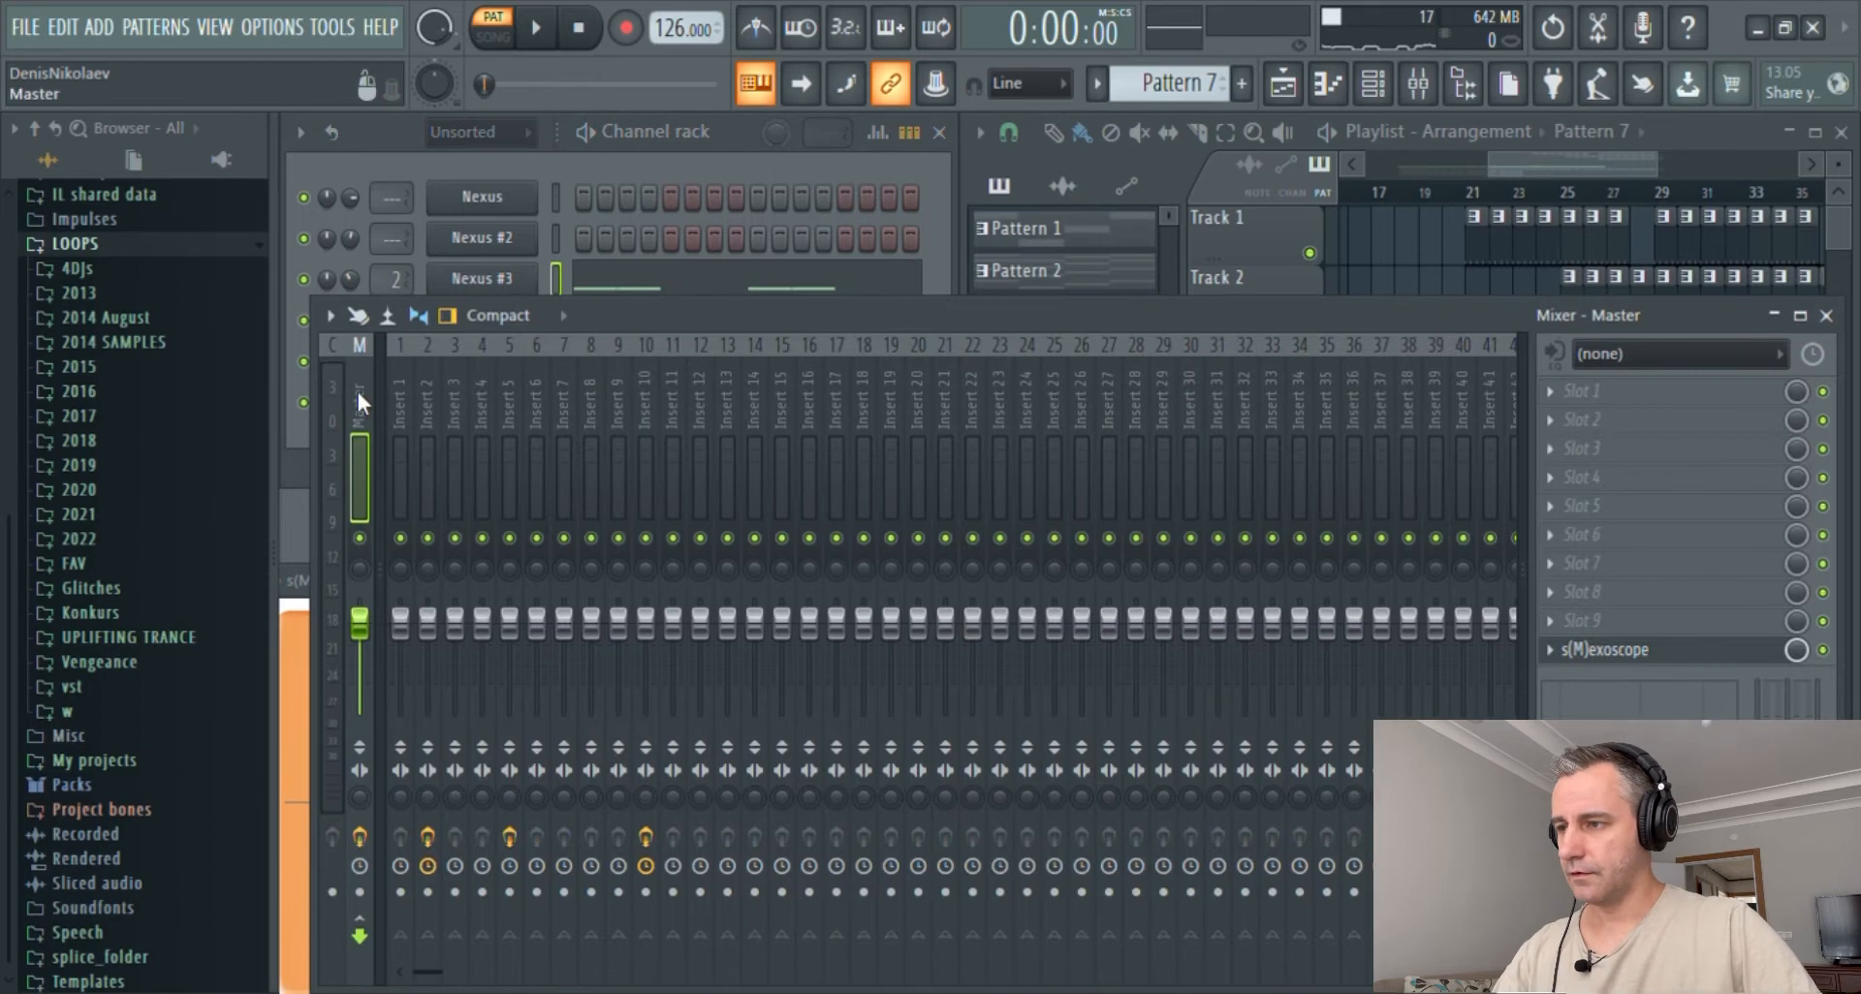
click(430, 401)
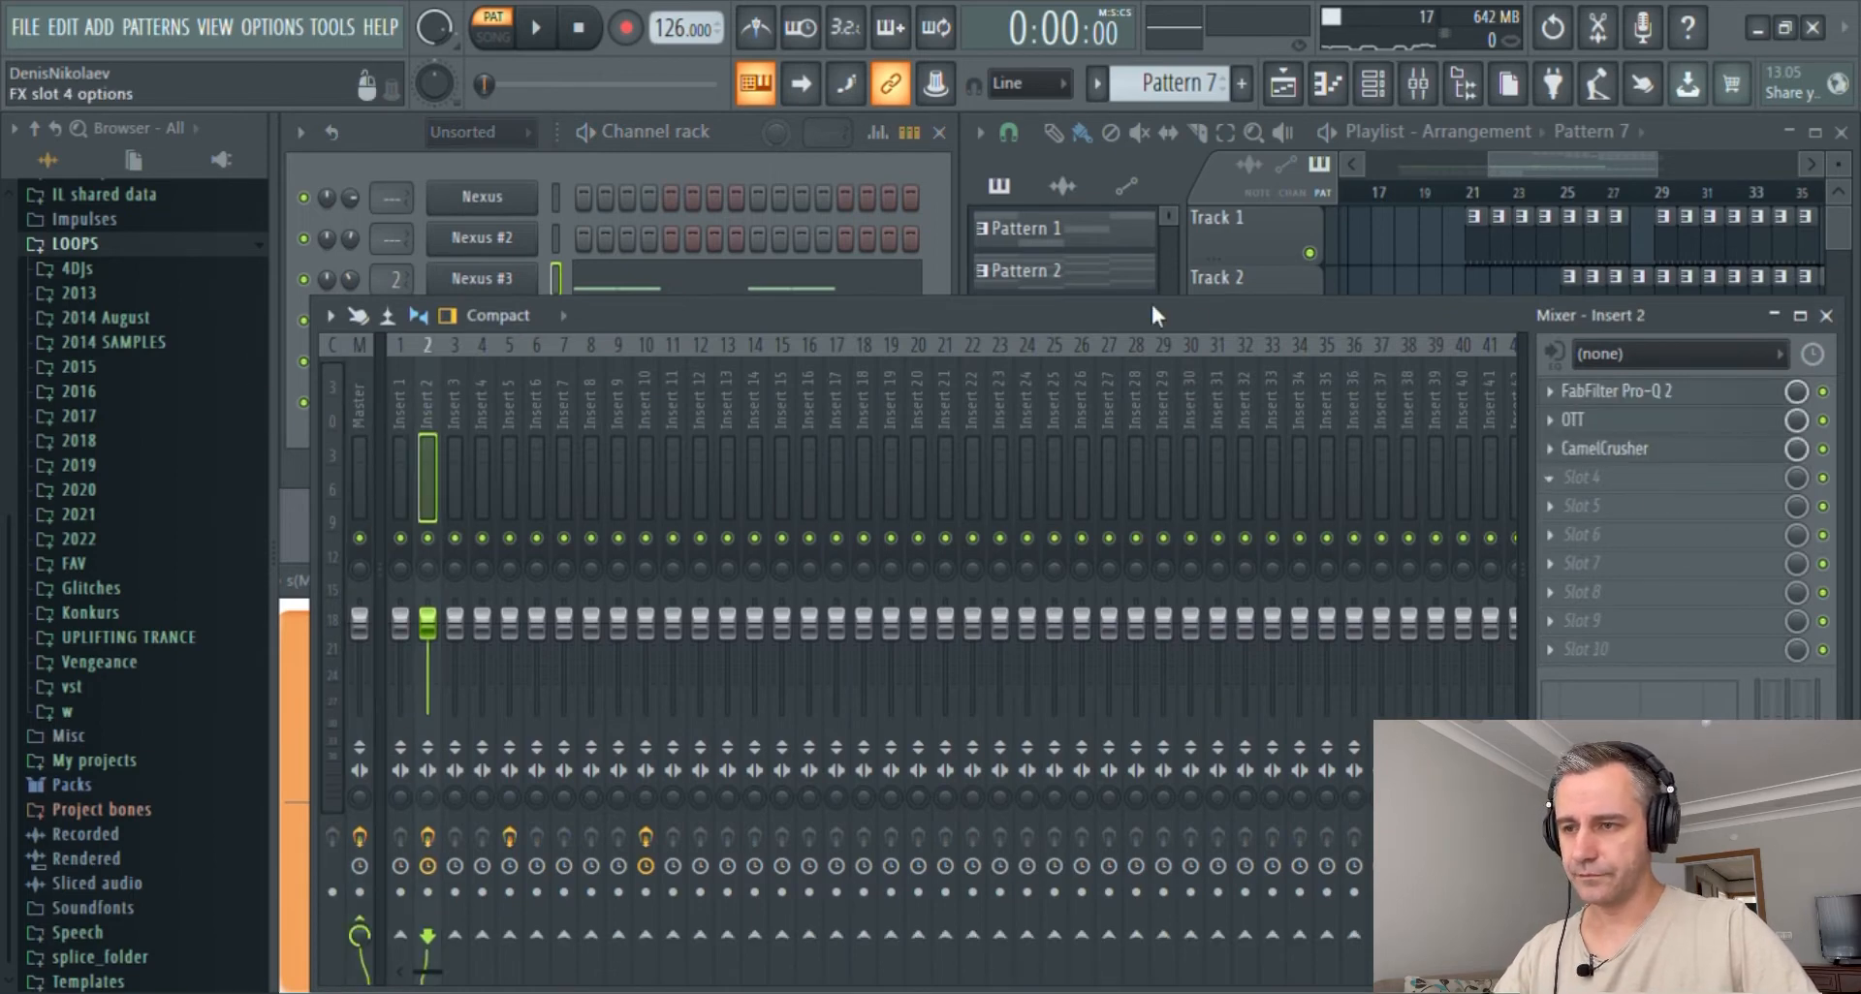
click(1398, 318)
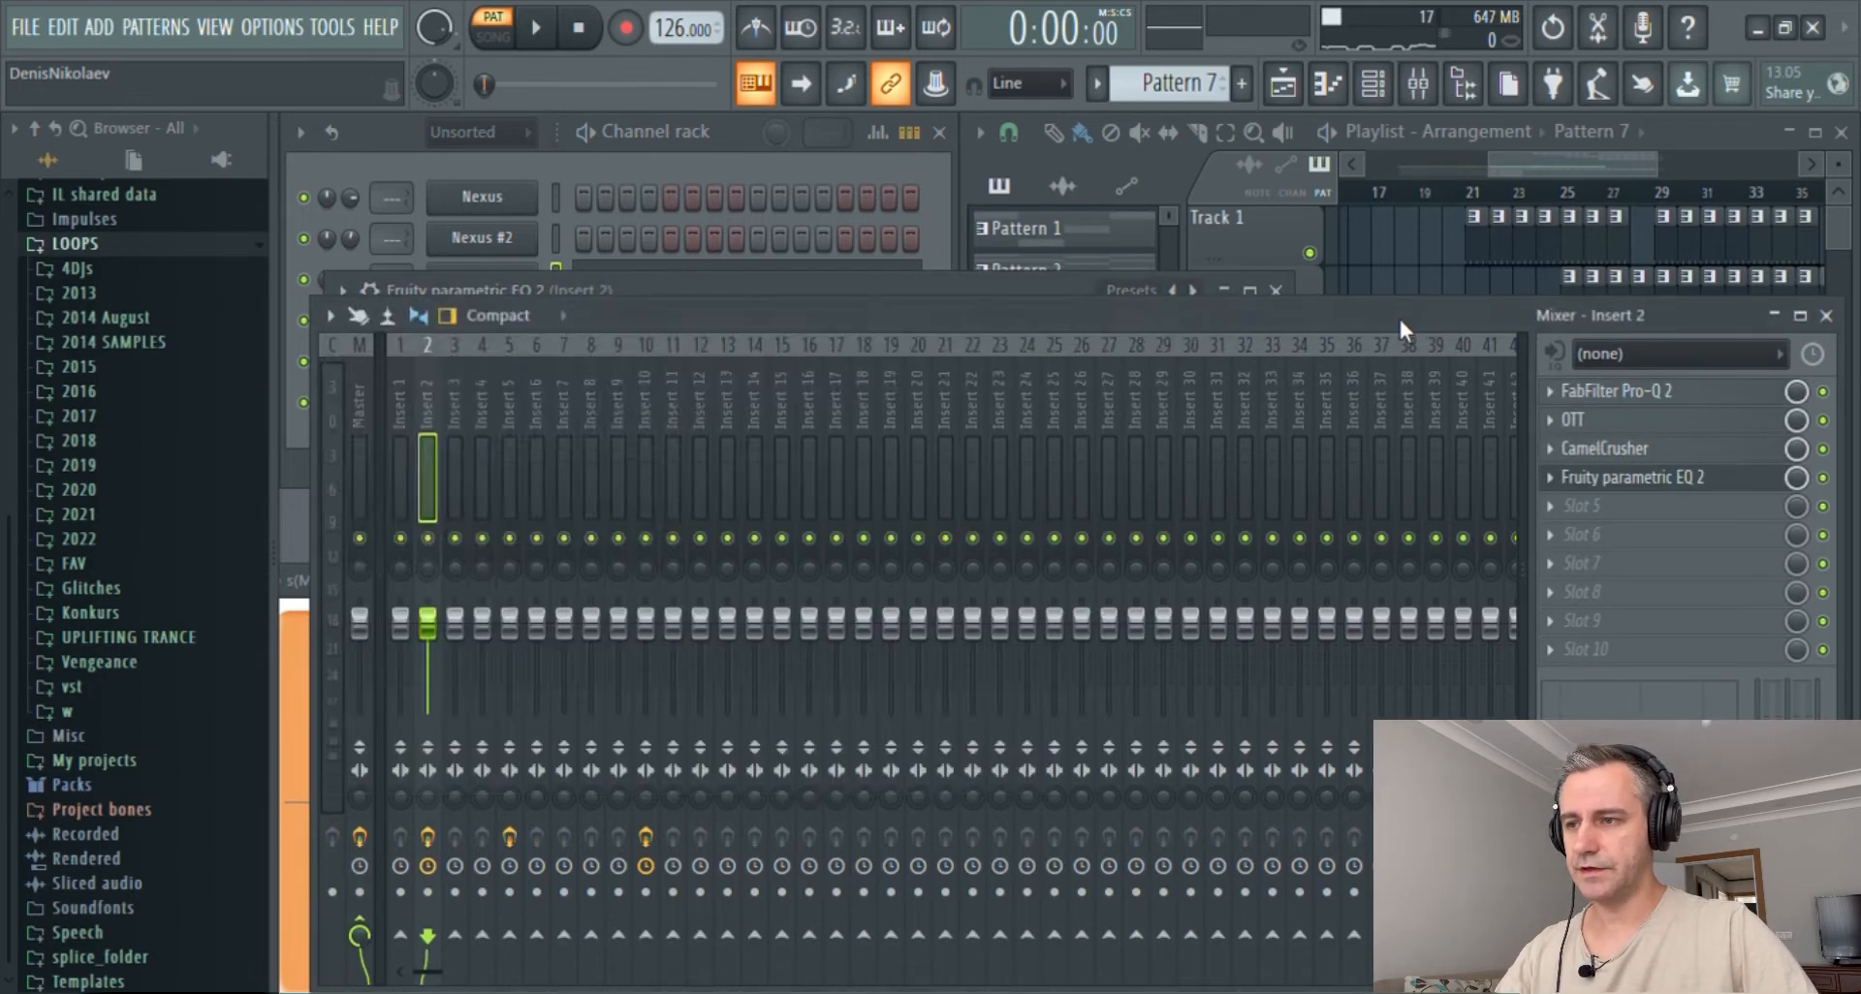
click(1417, 84)
drag(899, 291, 1115, 293)
- During playback, cut EQ band 5 by 2.9 dB at 1435 Hz, lower bands 3 and 4, and boost band 6 in the treble
key(space)
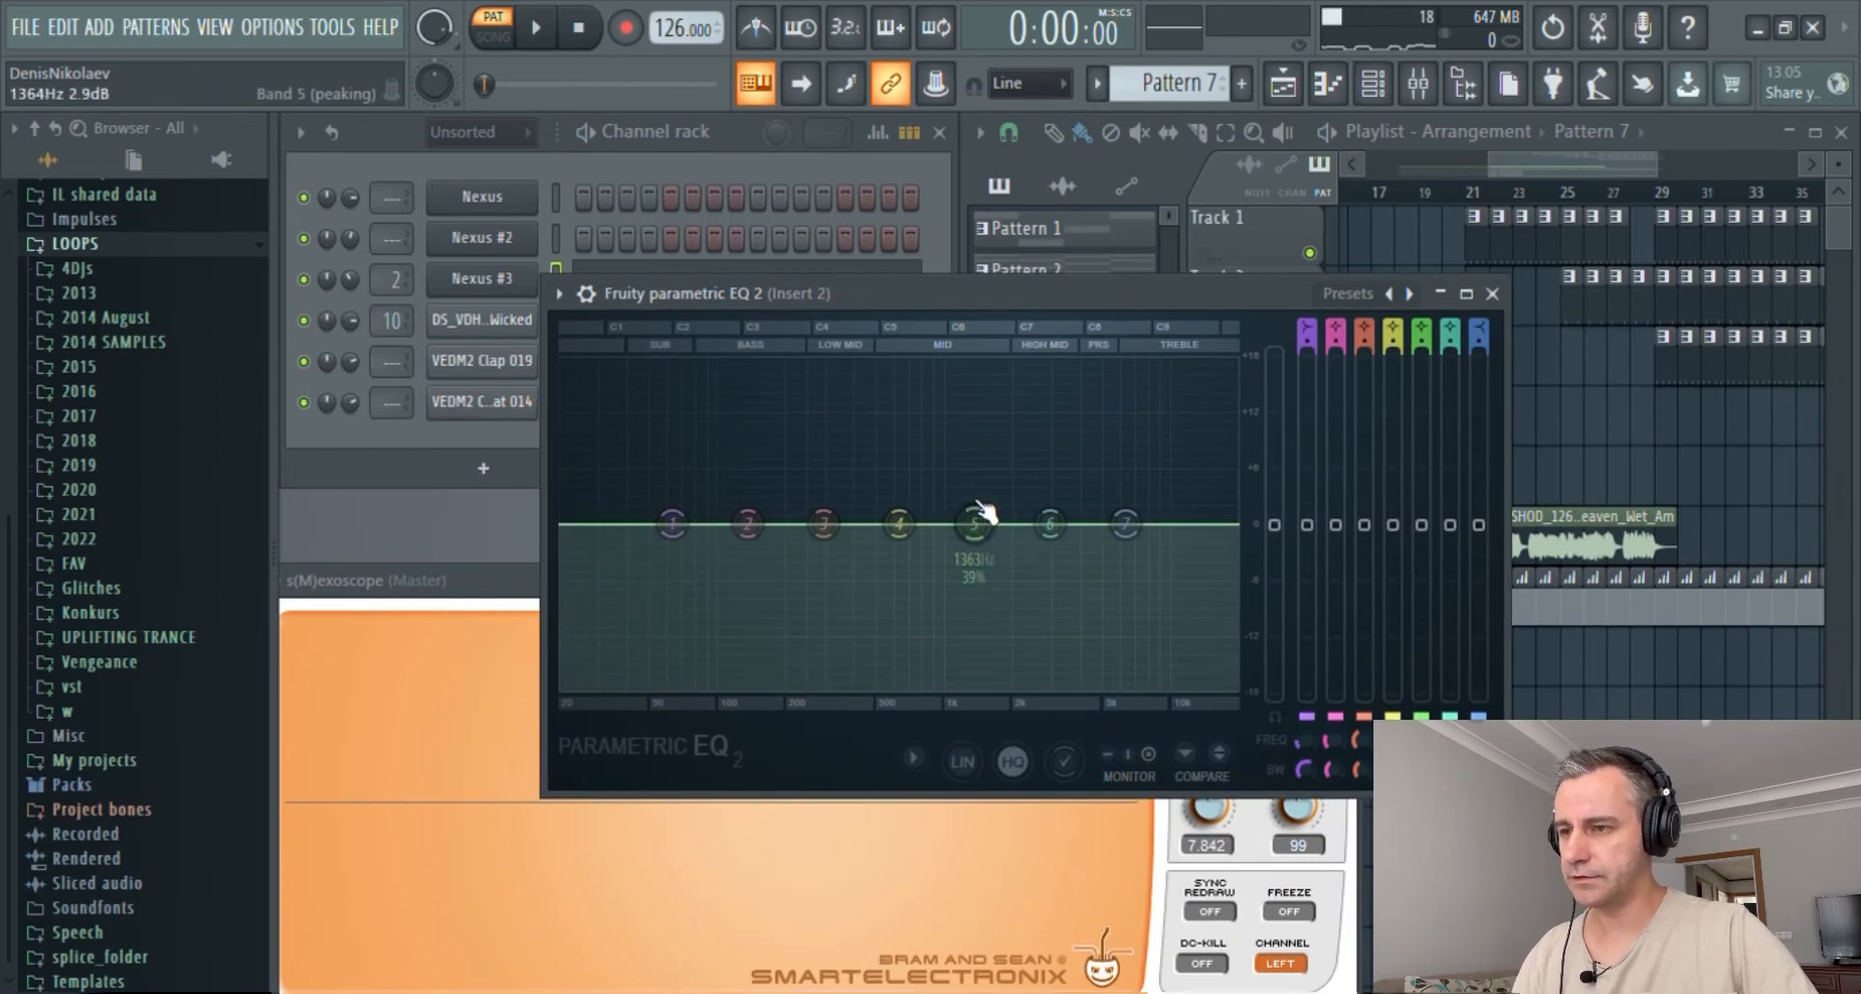
drag(973, 529, 975, 534)
drag(899, 525, 1153, 531)
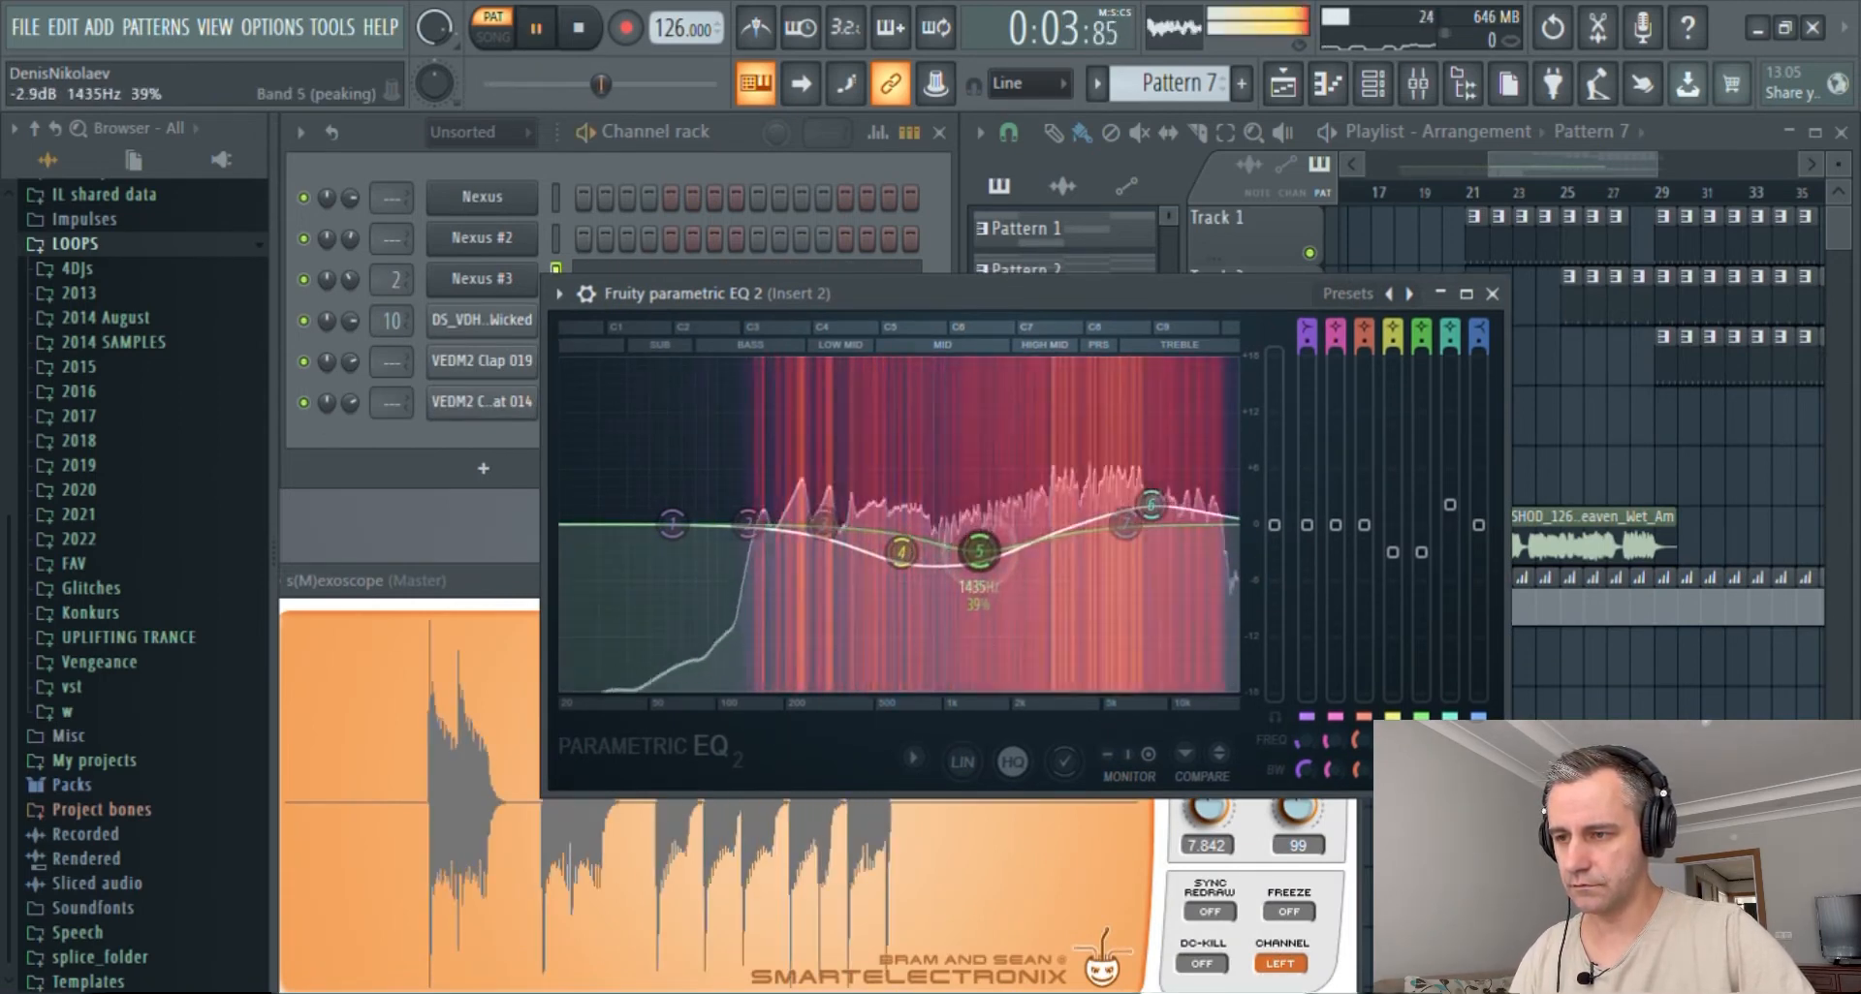
drag(900, 552, 822, 529)
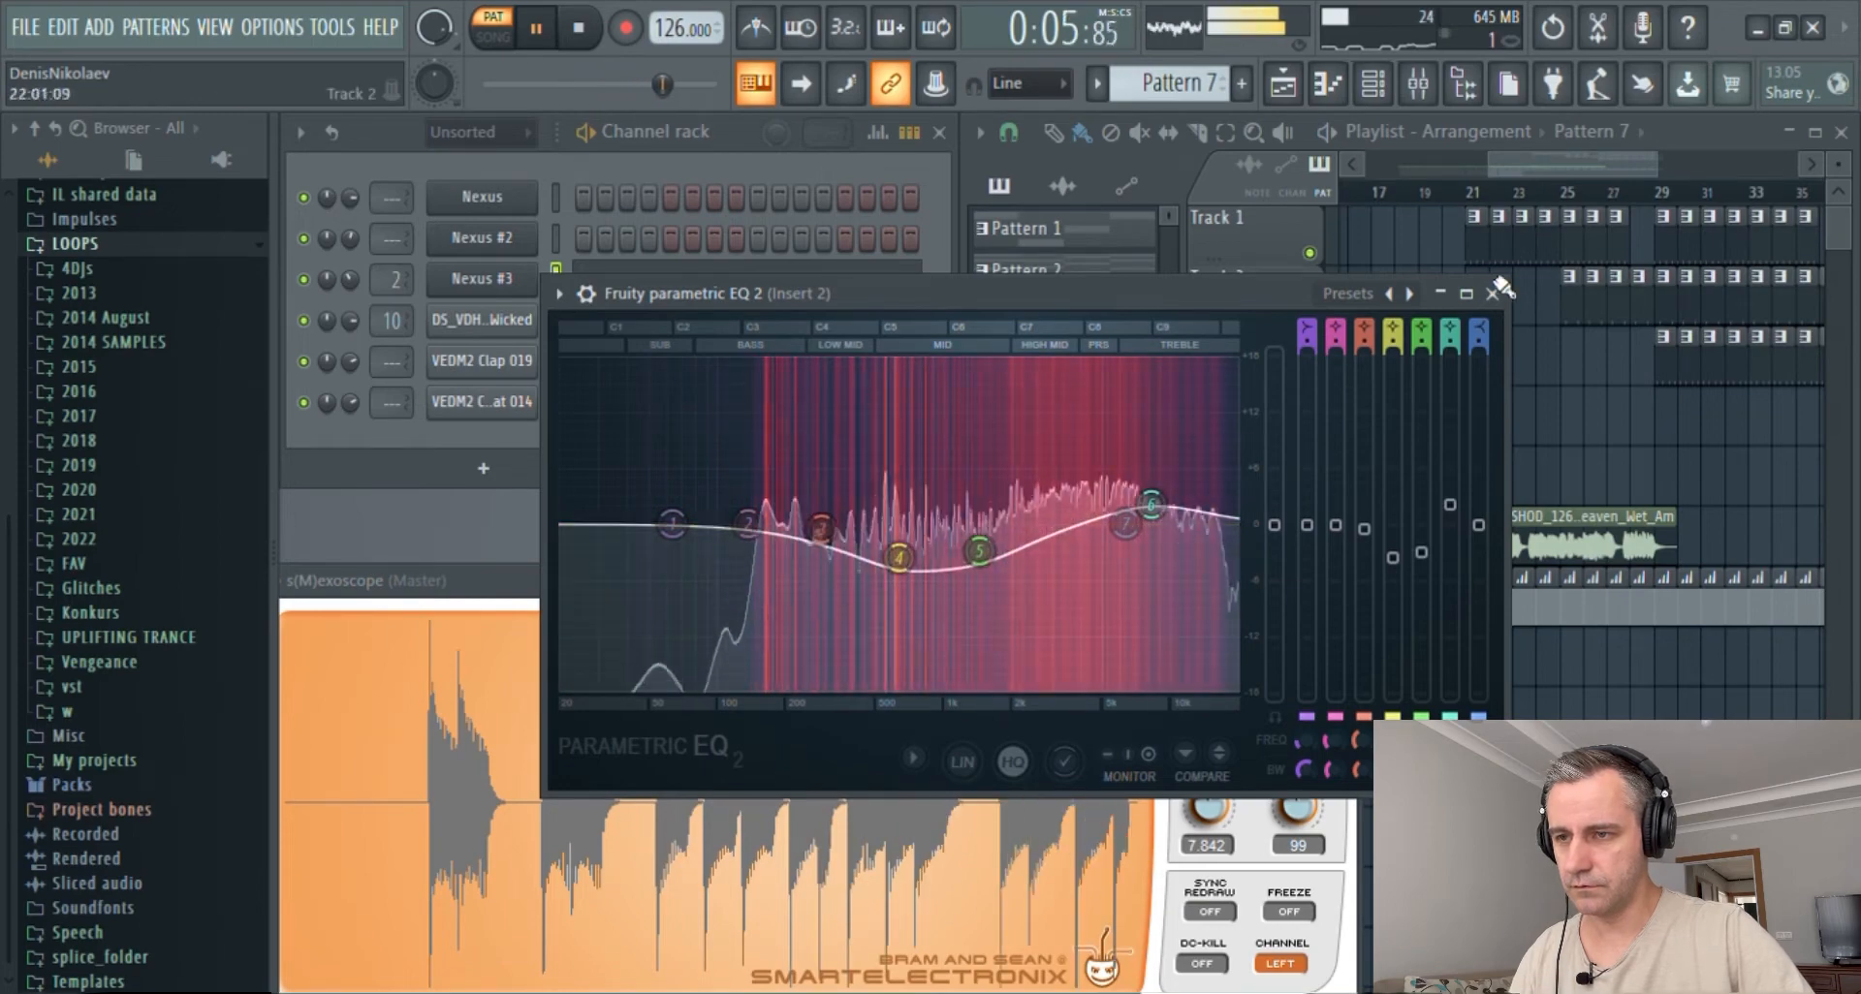
key(space)
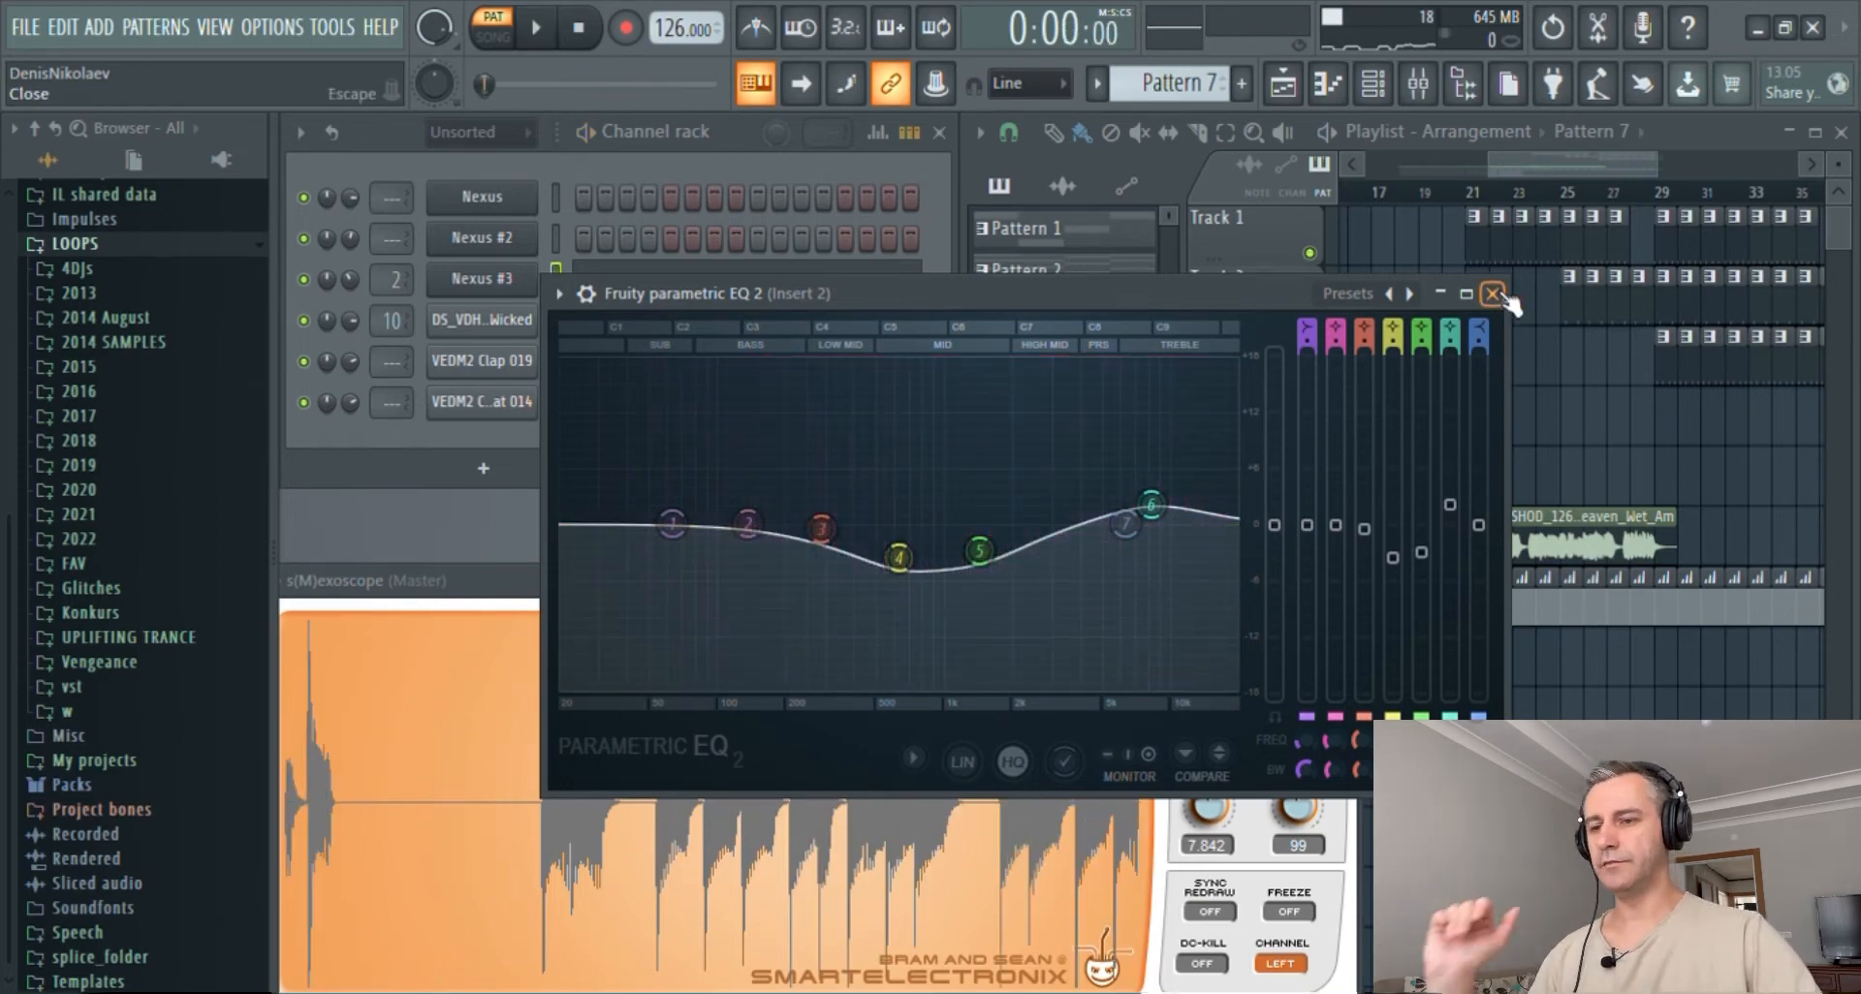
click(1492, 294)
- Add Kickstart in slot 9 of insert 2 with a 1/4 curve at 100 % mix
key(F9)
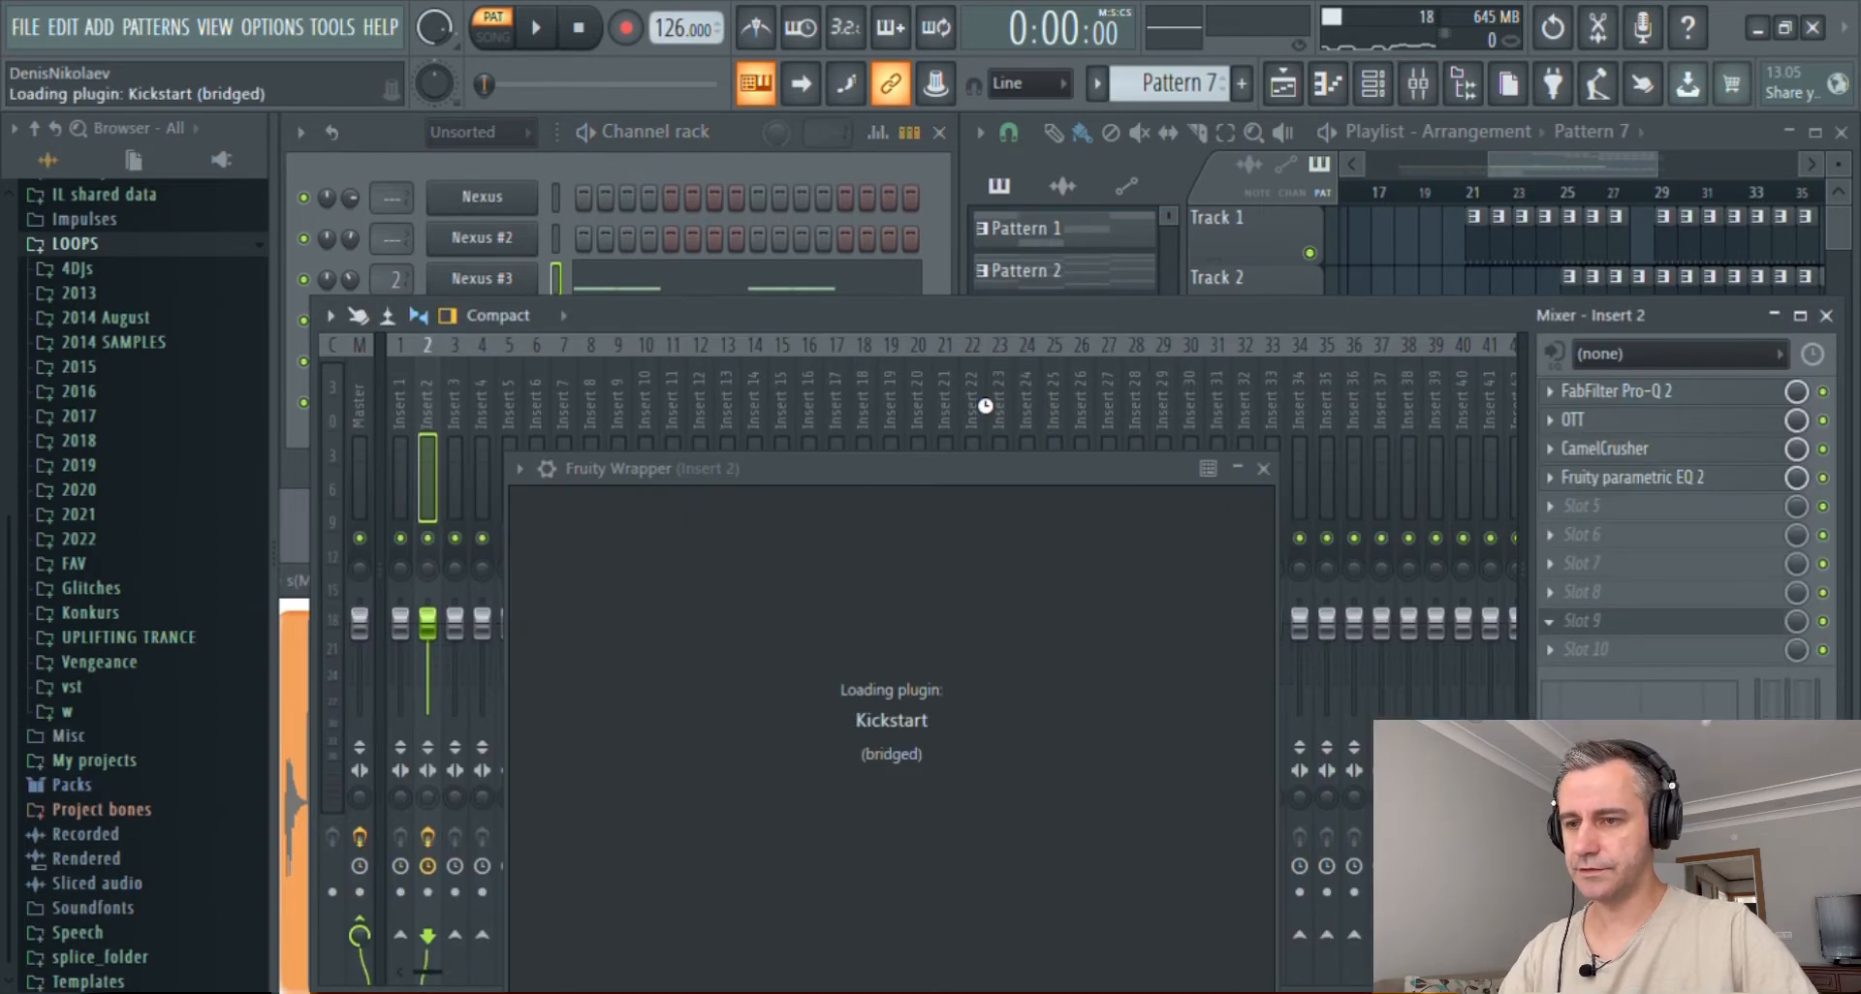
click(1827, 317)
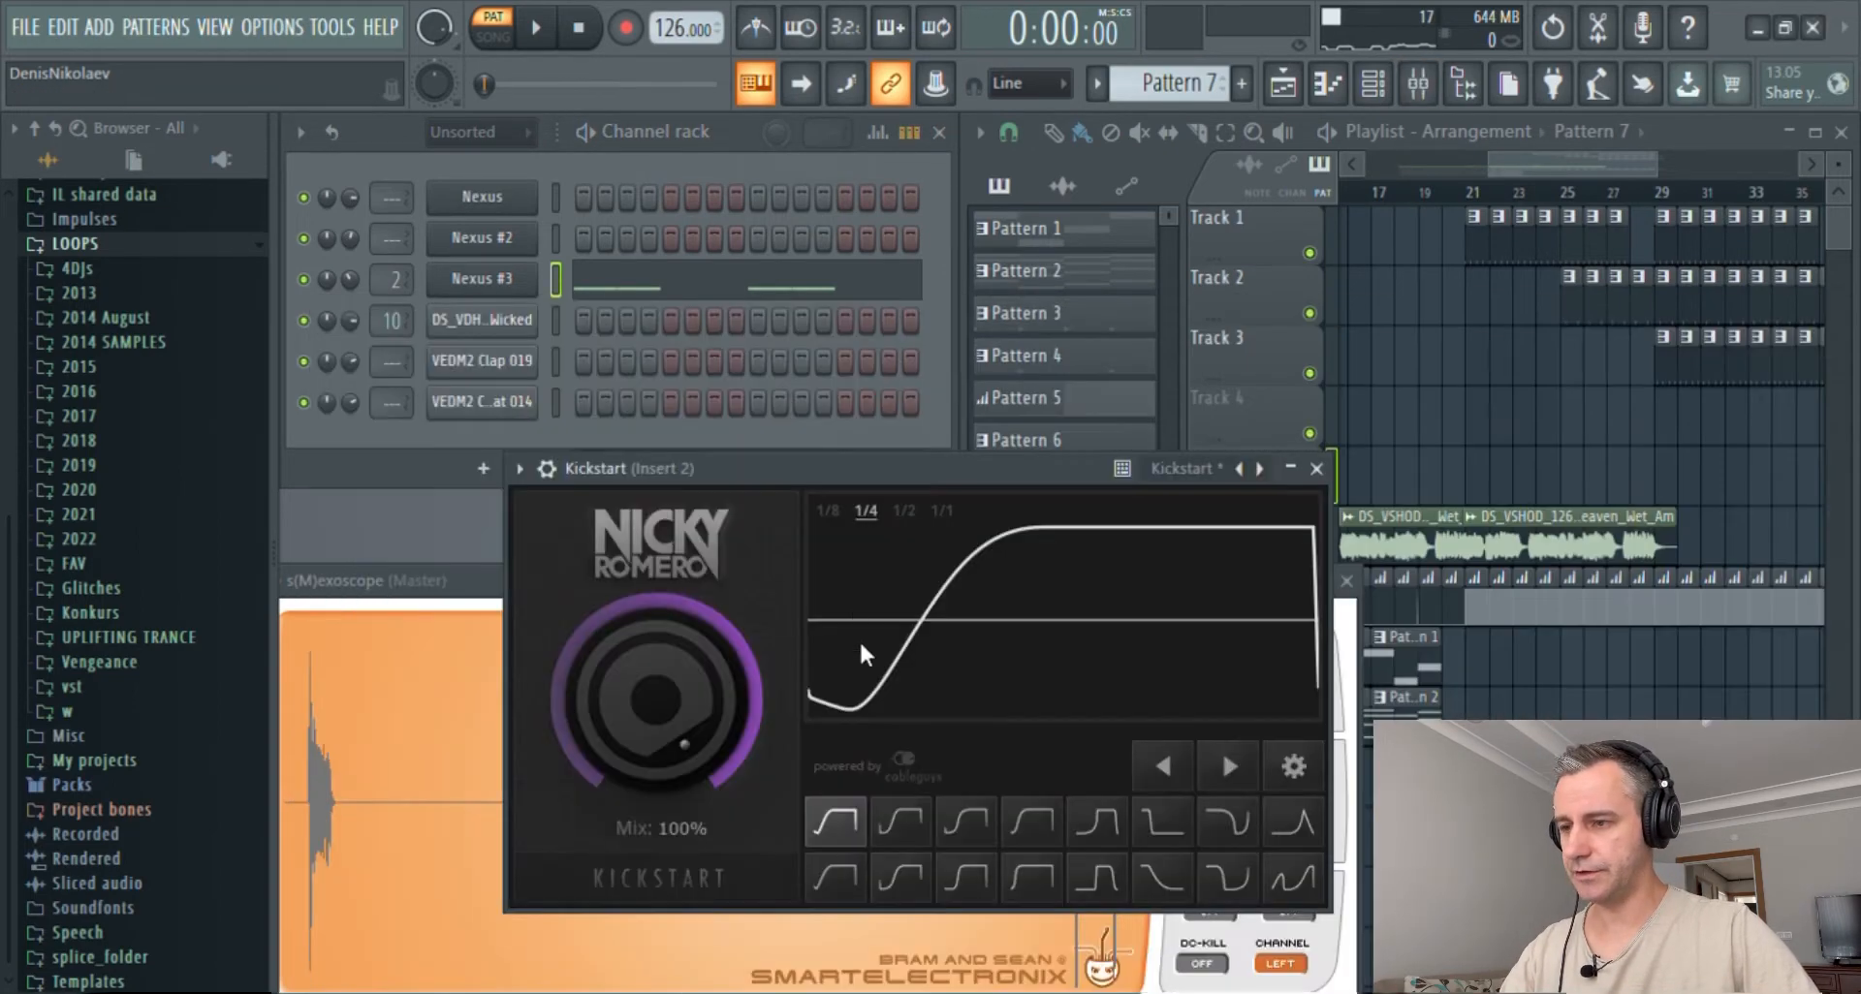
- Close Kickstart and raise Nexus #3's channel volume to 51 % while the pattern plays
drag(857, 469, 806, 346)
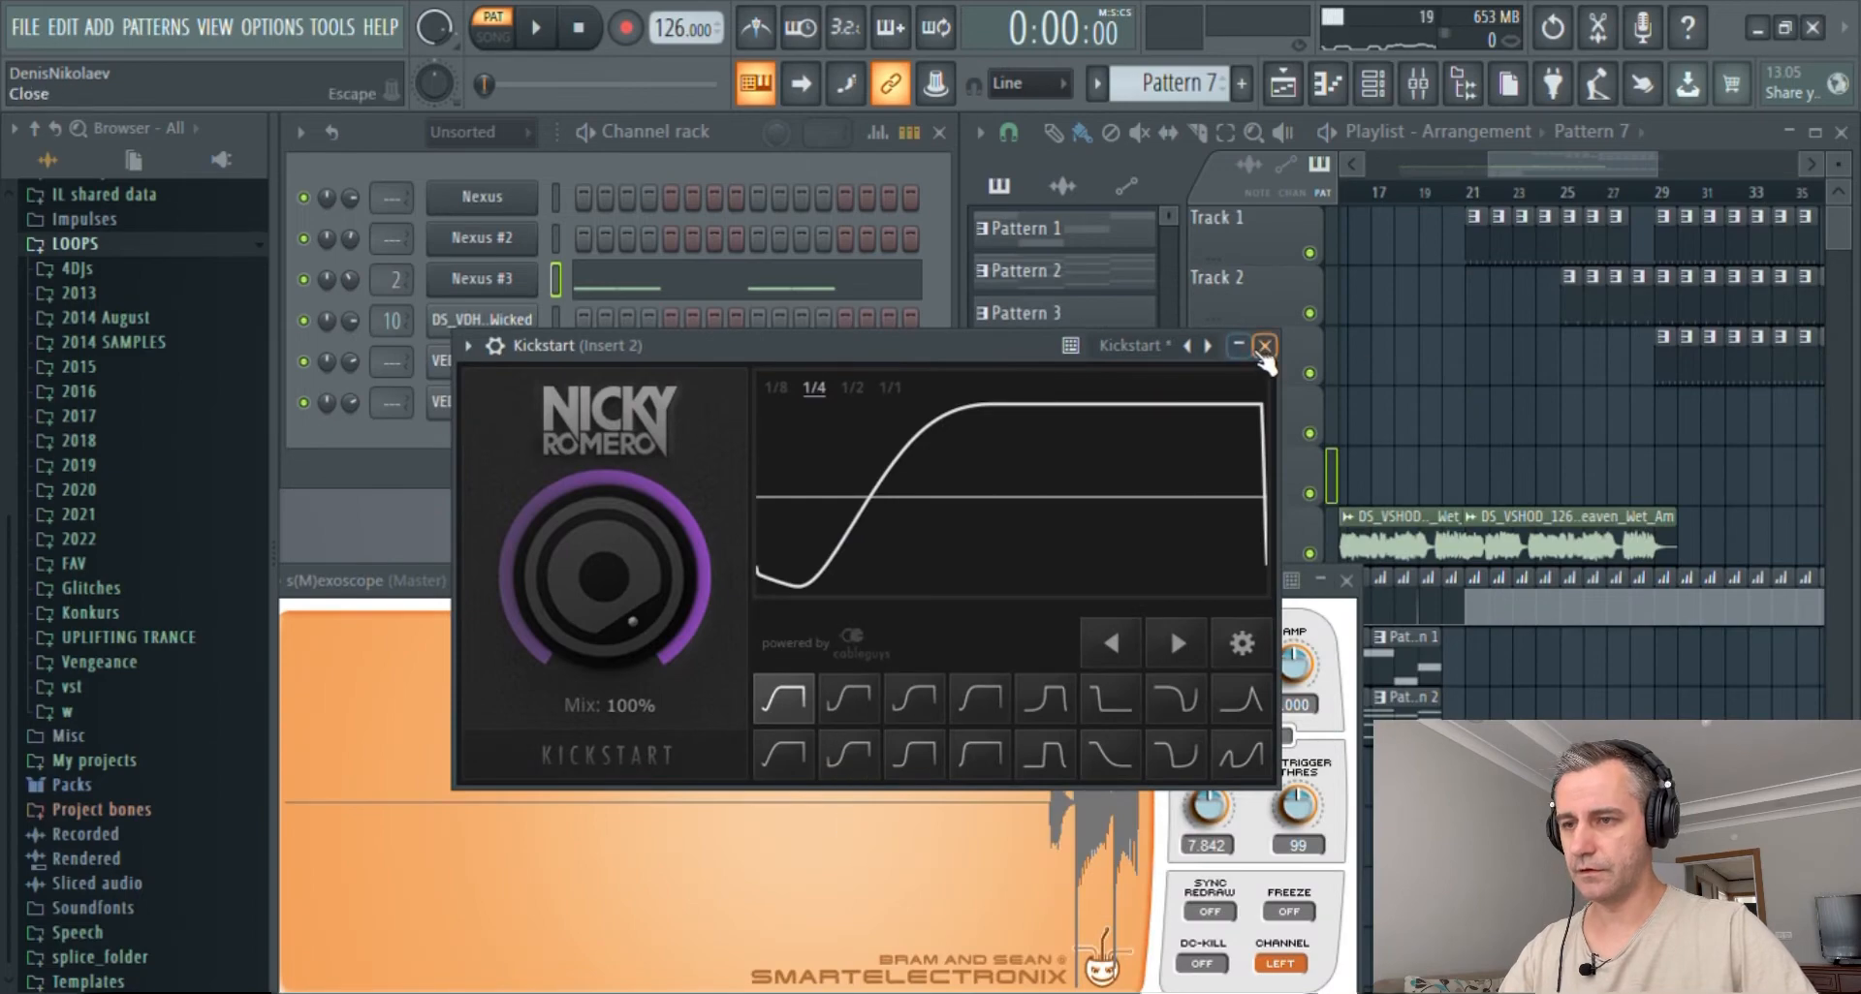
click(1264, 347)
key(F9)
key(space)
key(F9)
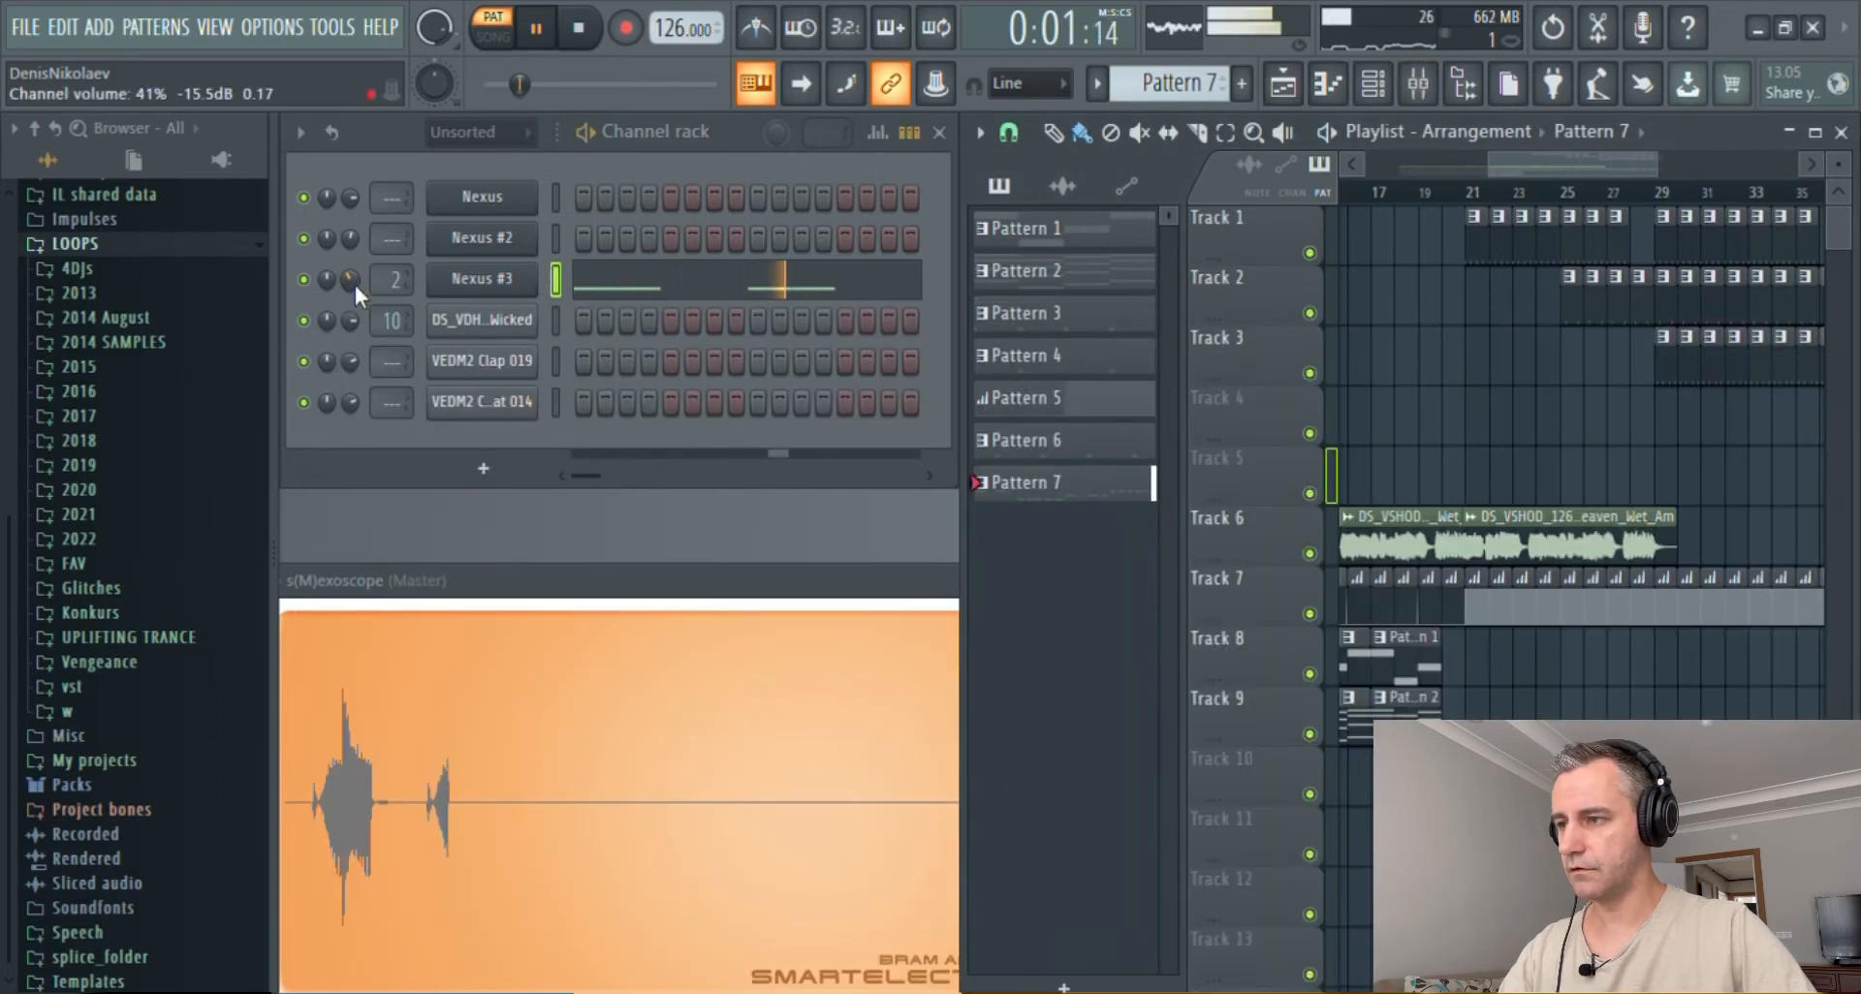
drag(355, 287, 354, 268)
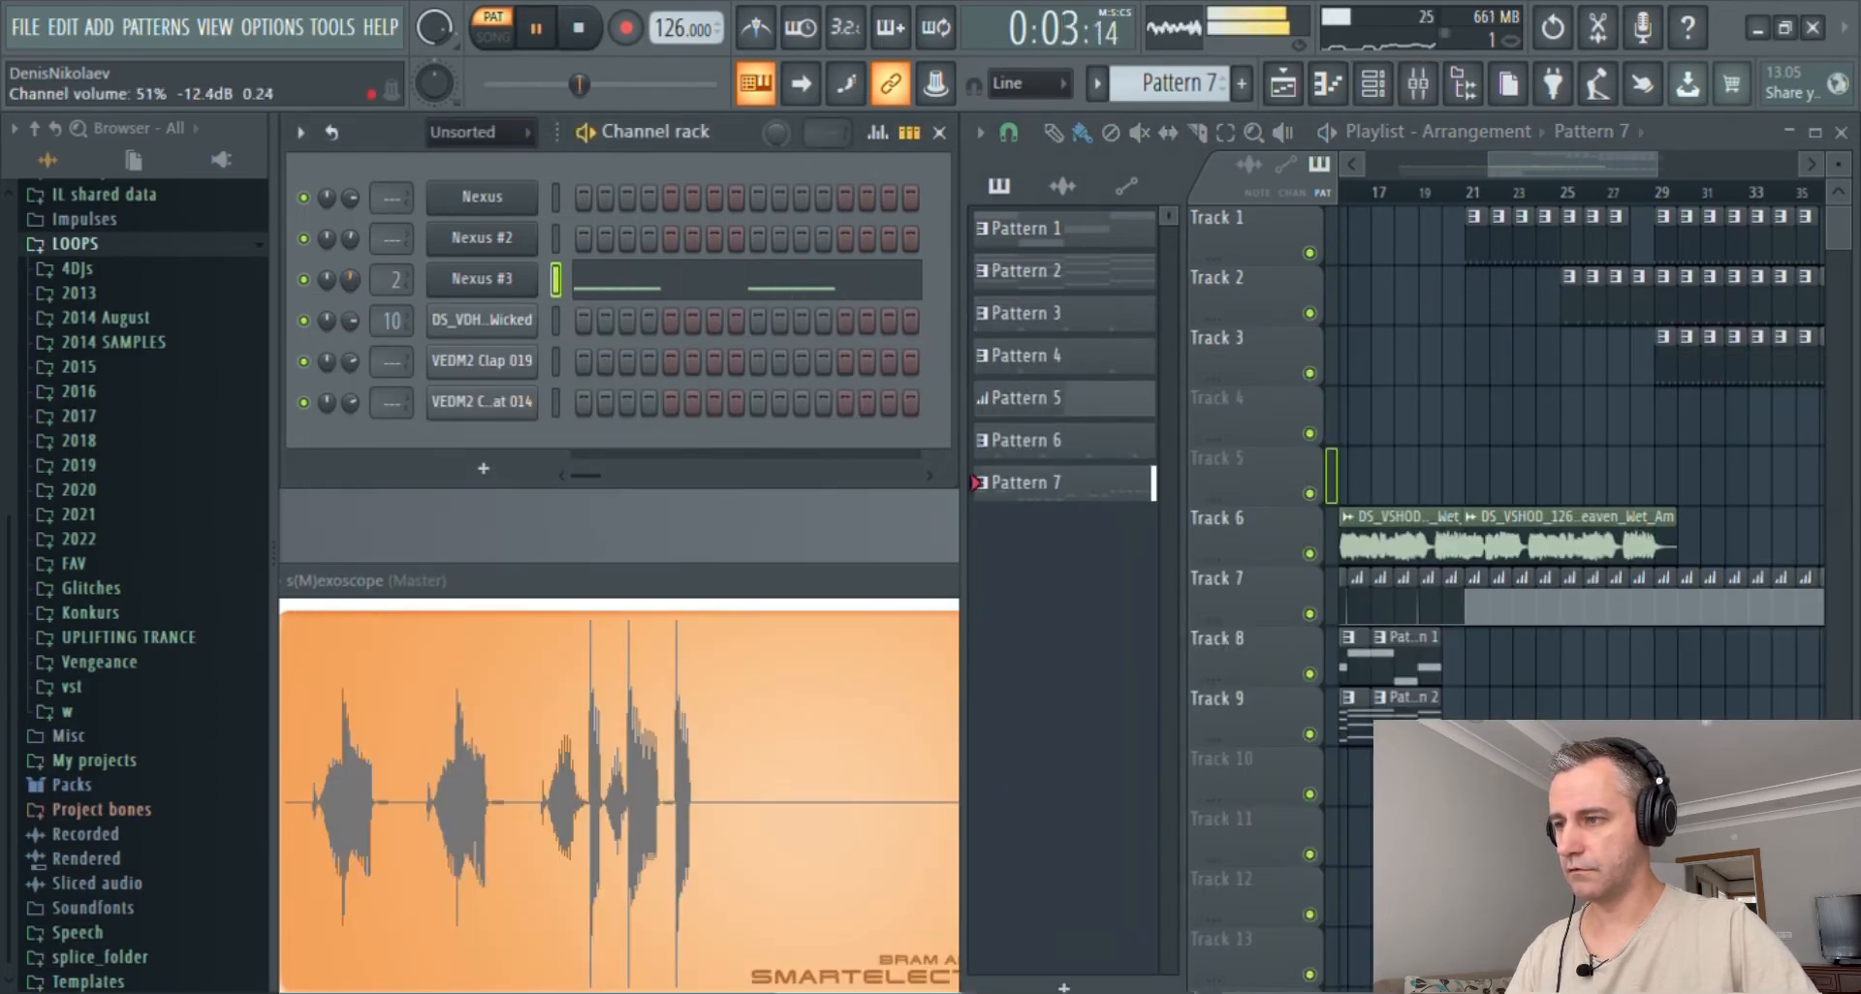
- Stop playback, clone Nexus #3 as Nexus #4, and copy Nexus #3's bass notes into the new channel
click(635, 284)
key(ctrl+a)
key(Escape)
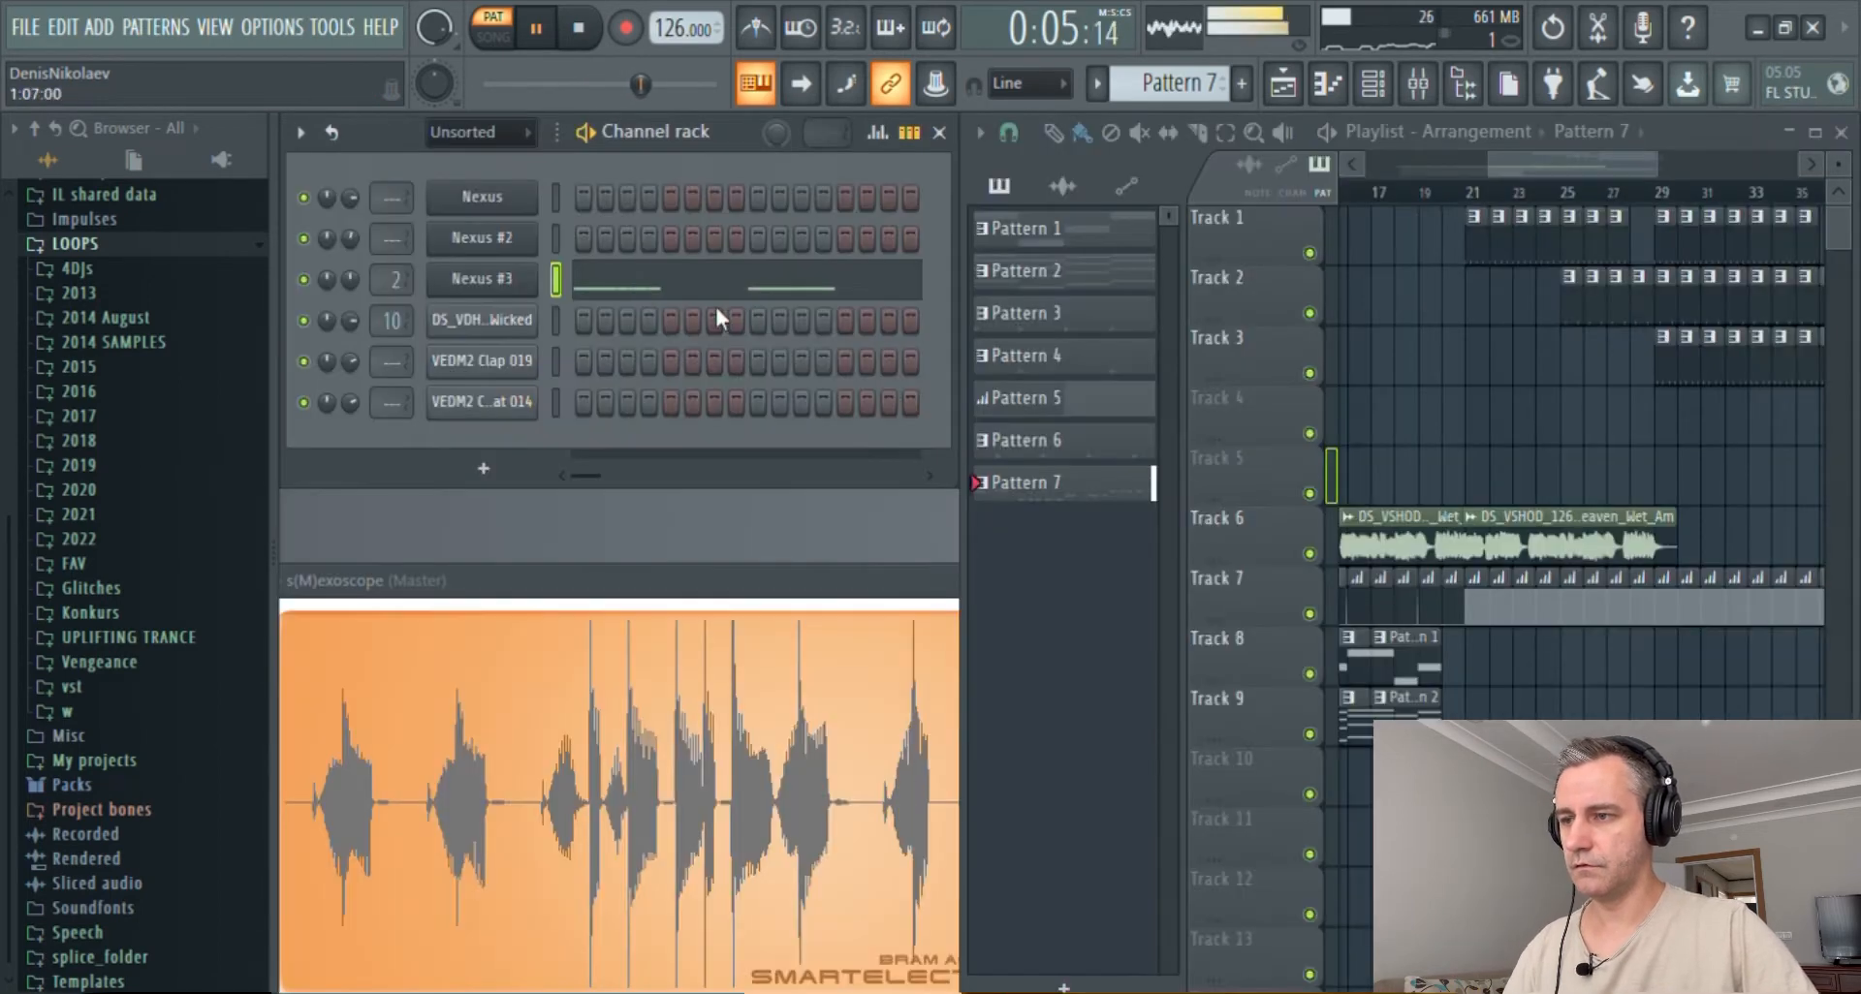
key(space)
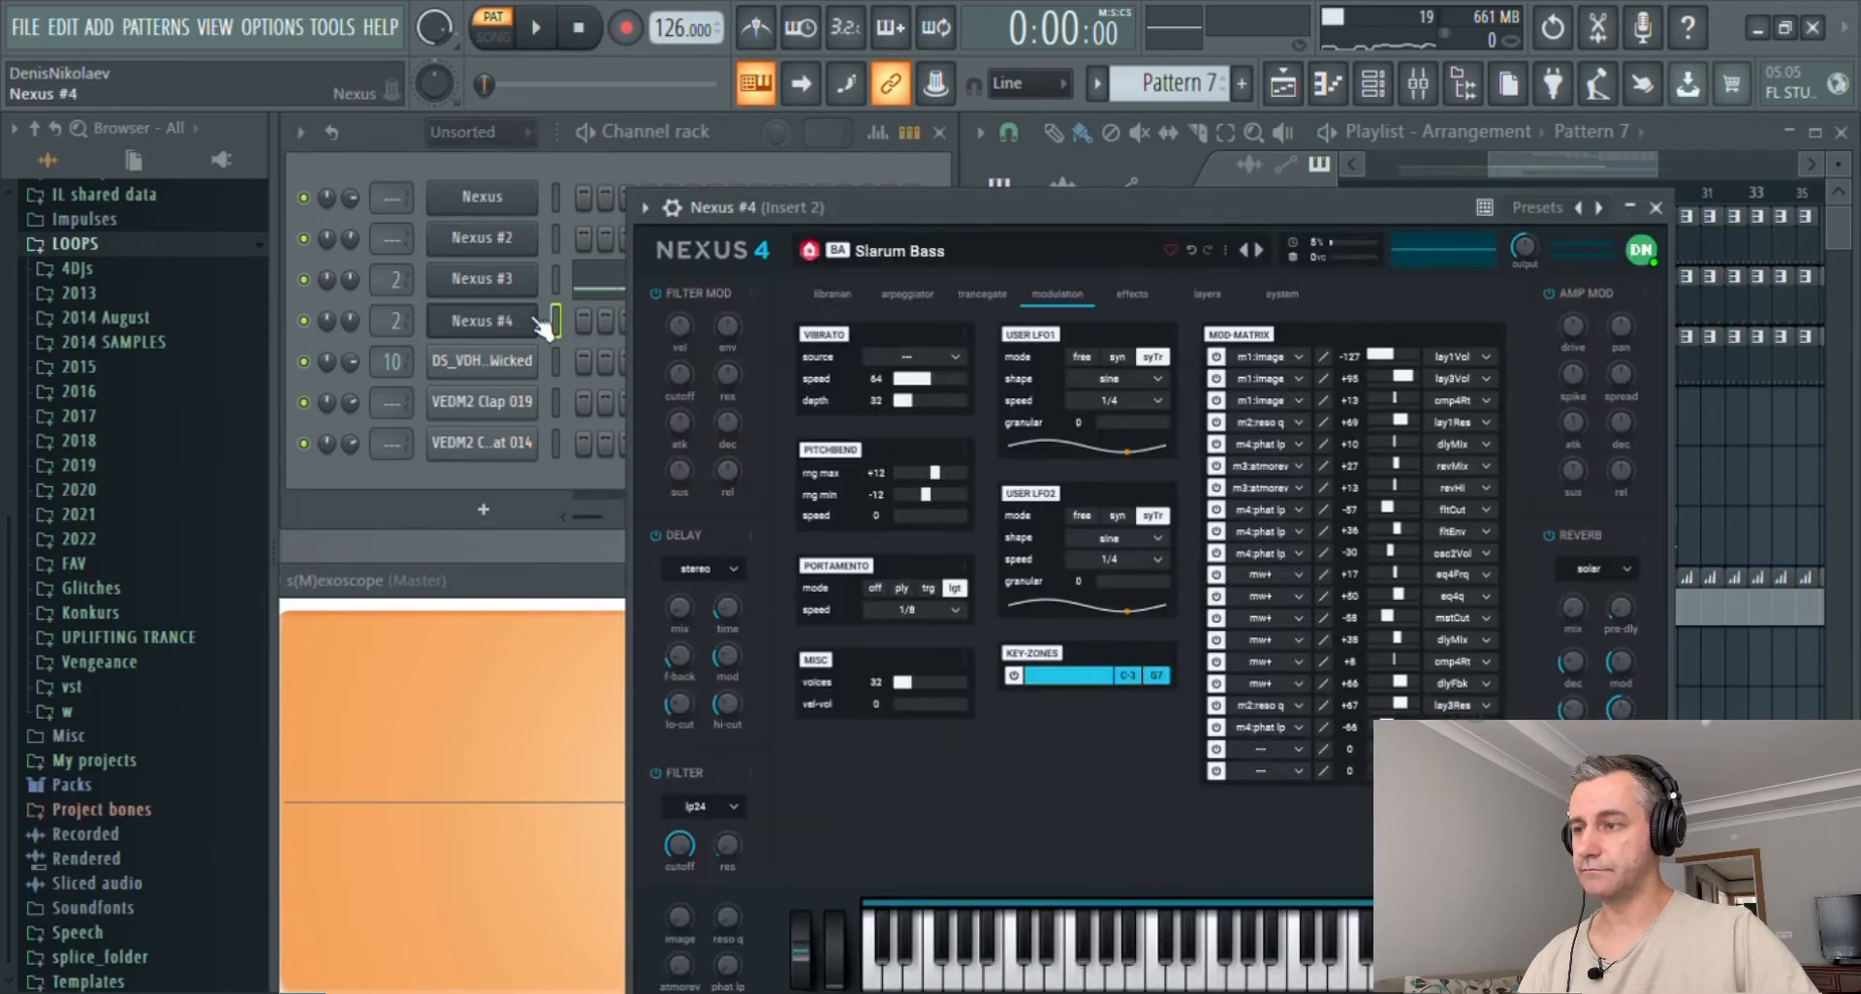
click(555, 321)
key(ctrl+v)
click(625, 322)
key(Escape)
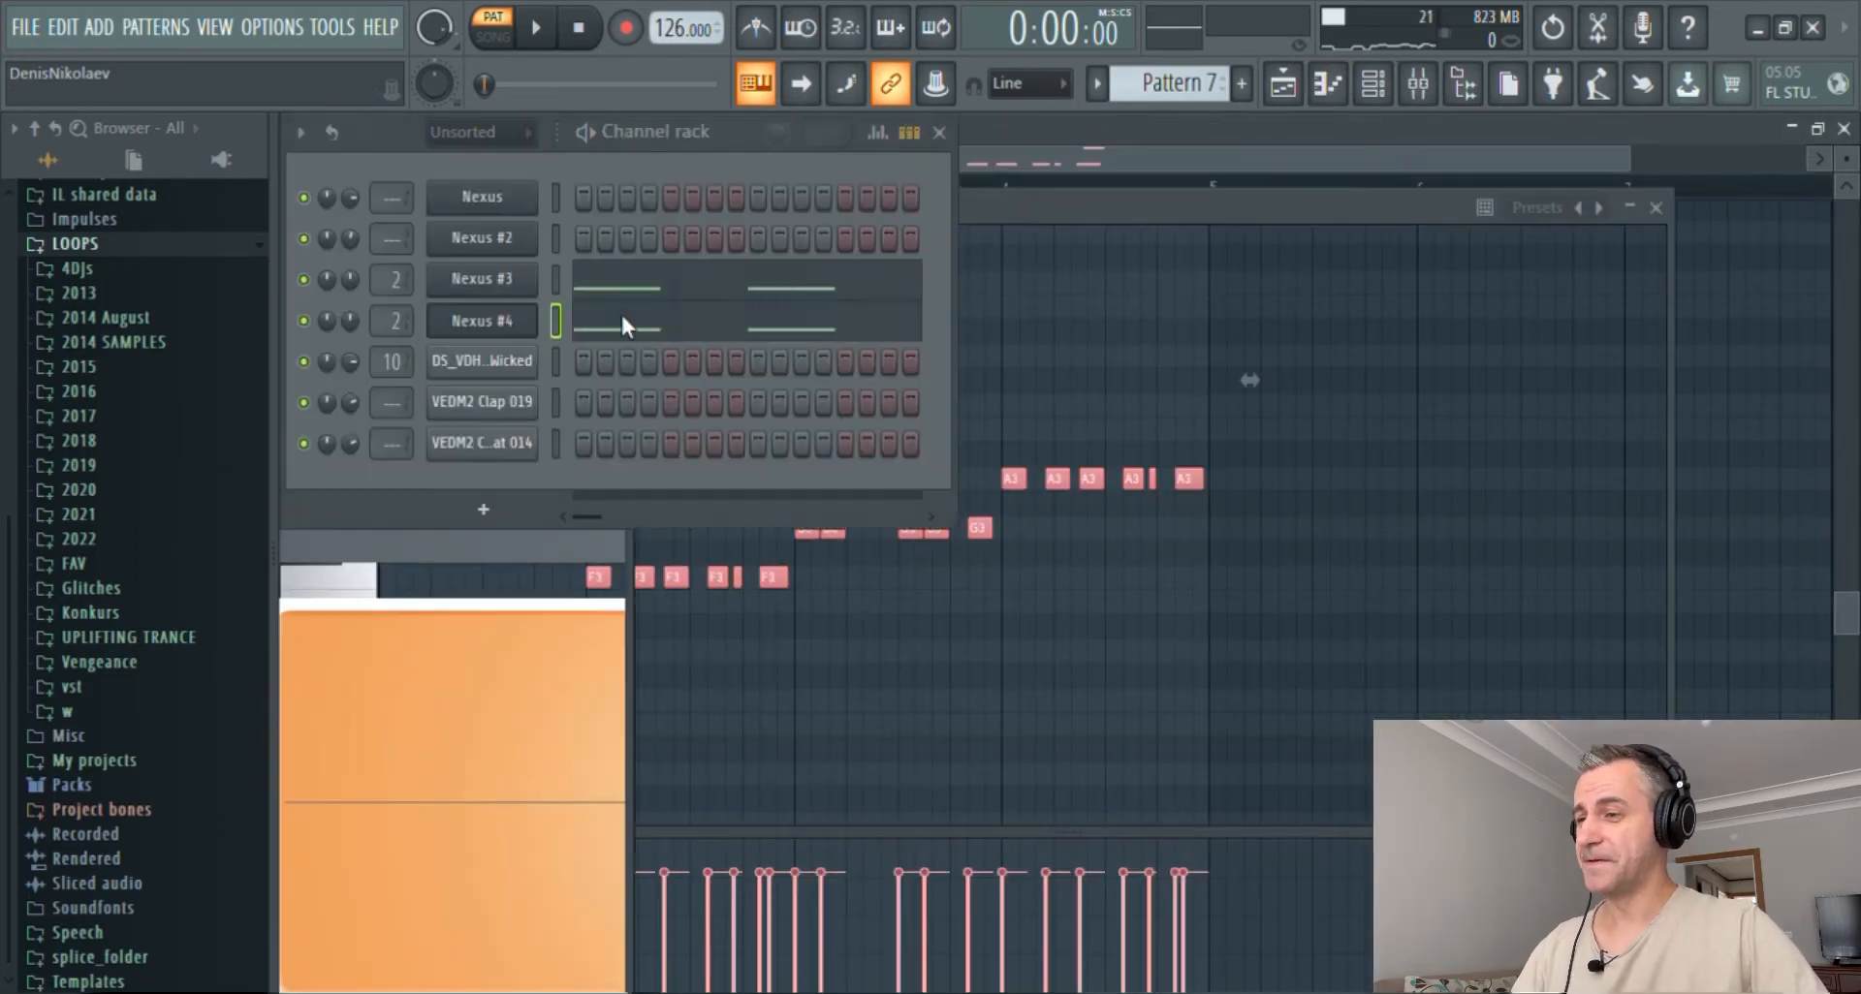
- Load the Slapper bass preset from the EDM 6 expansion into Nexus #4
click(1083, 233)
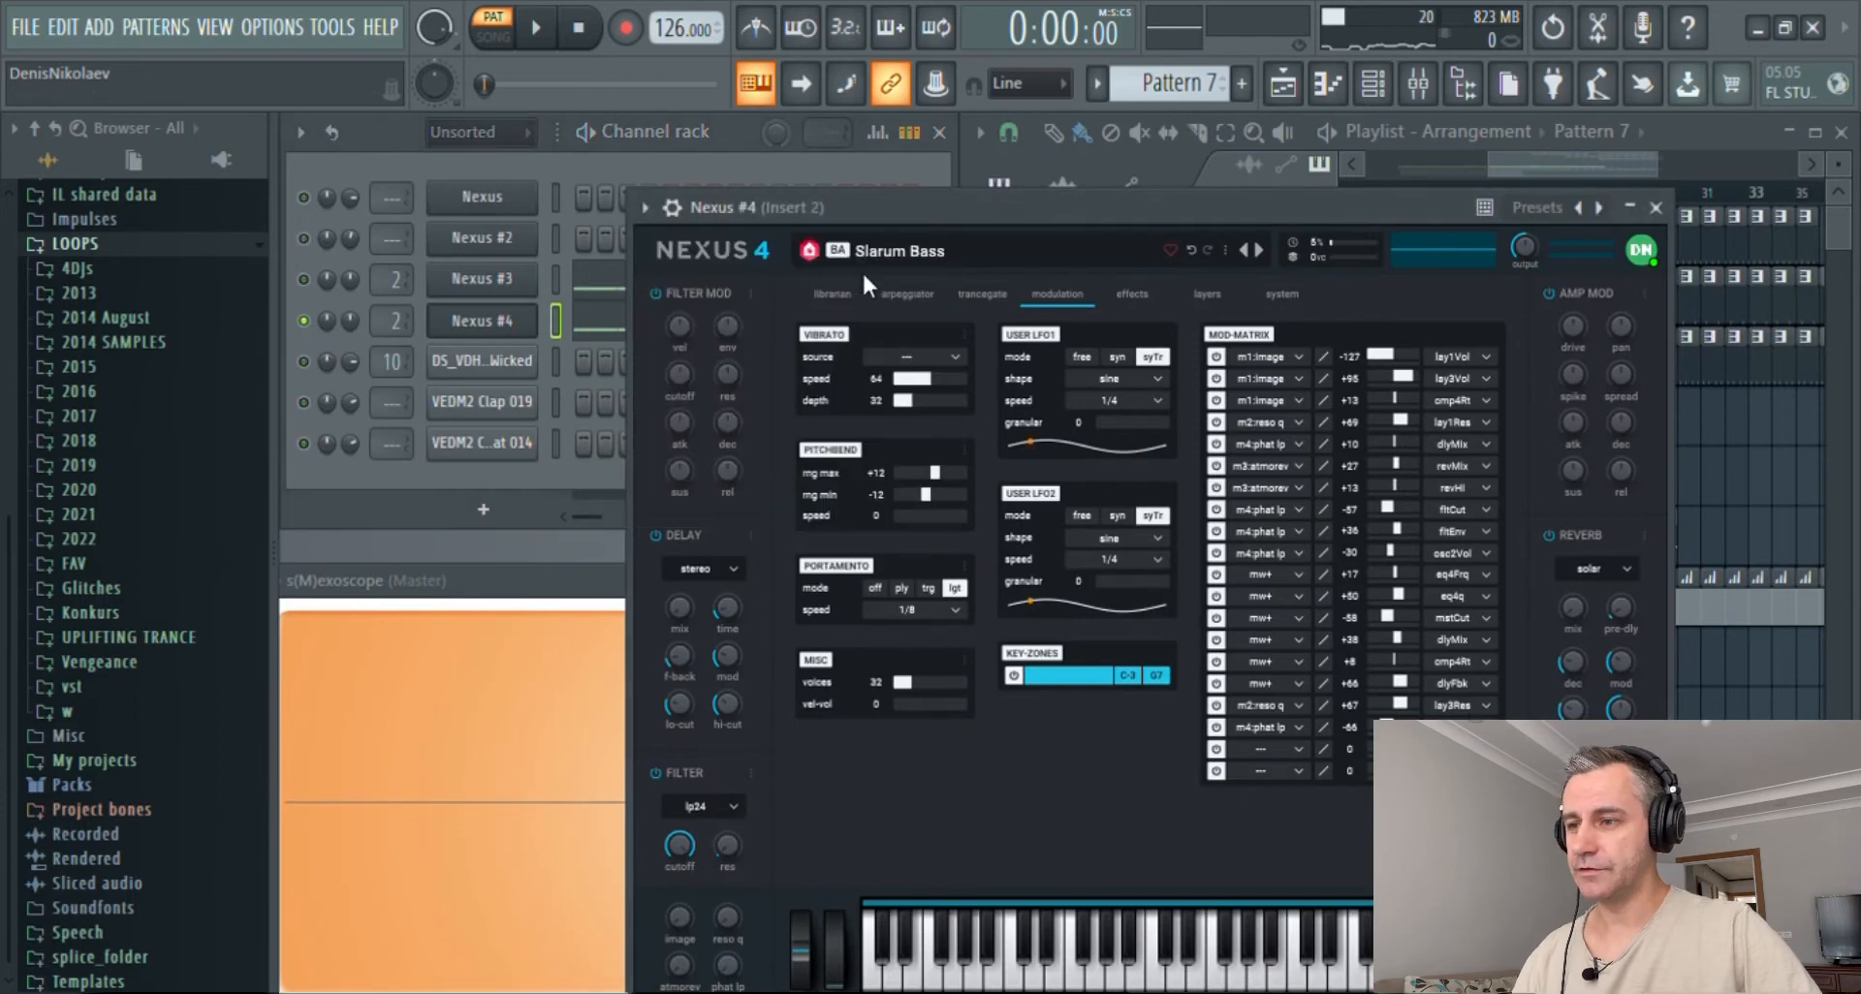
click(849, 295)
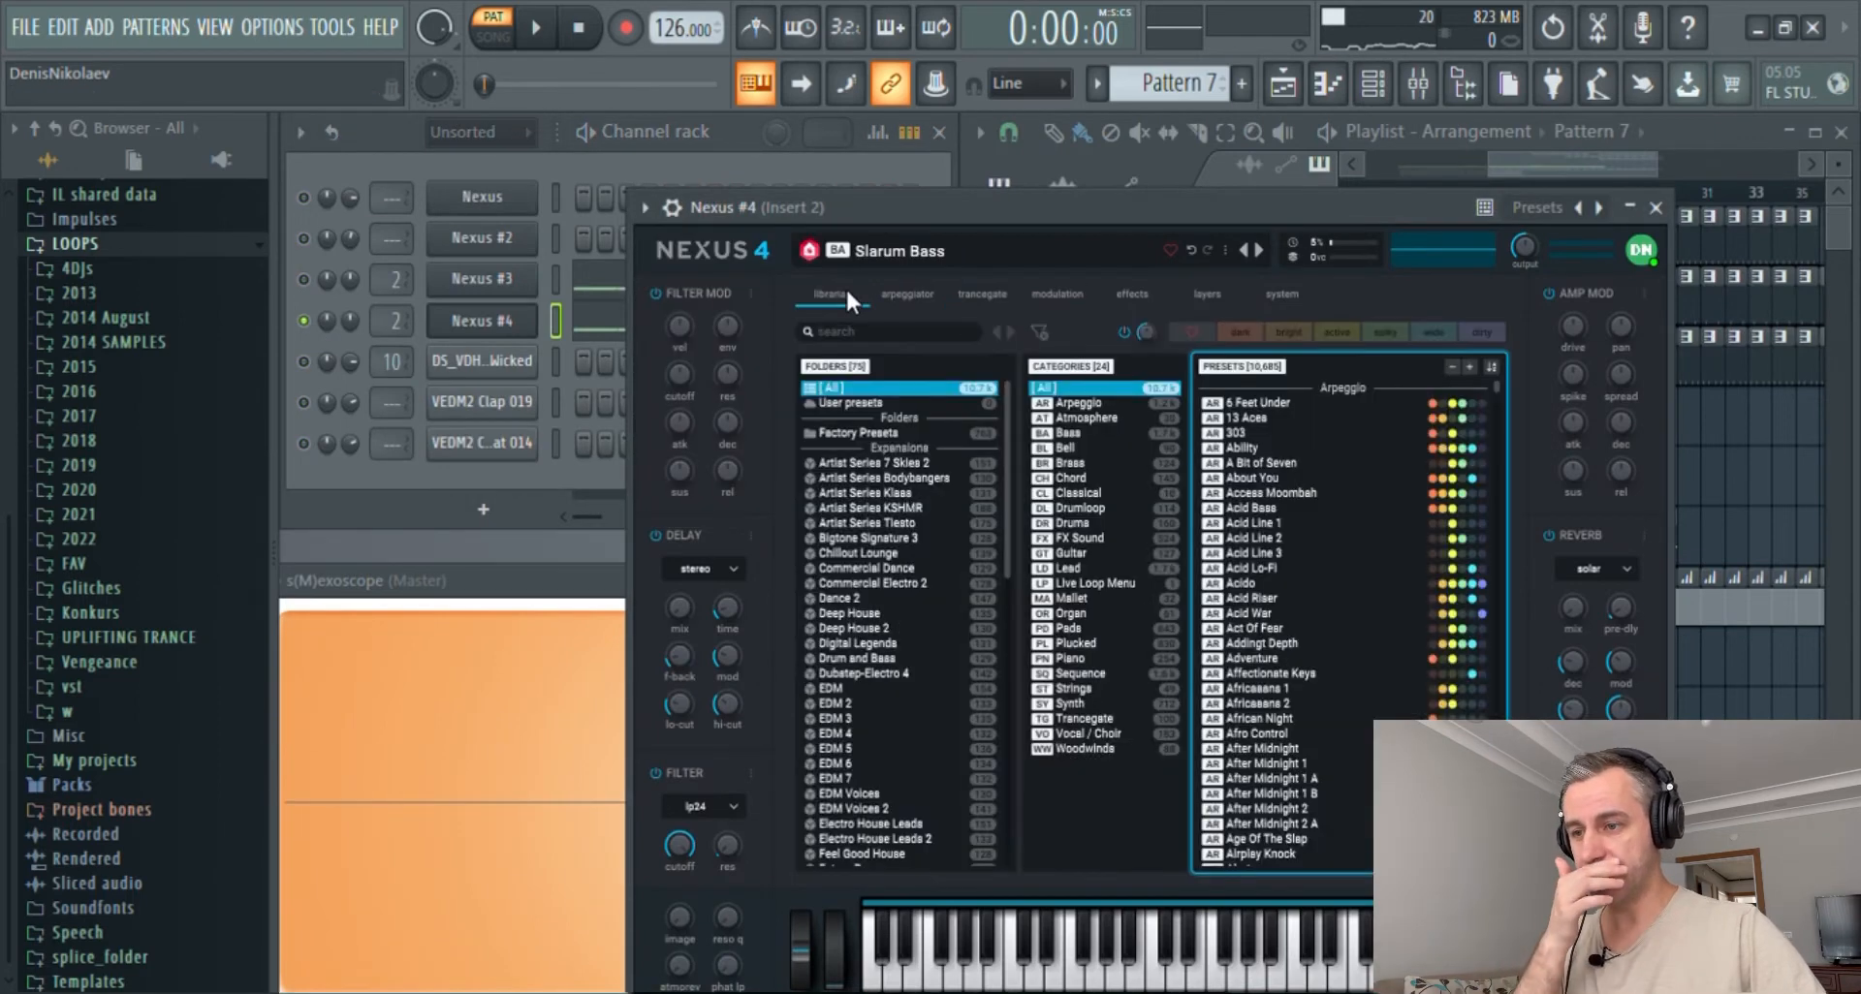
click(845, 764)
click(1076, 418)
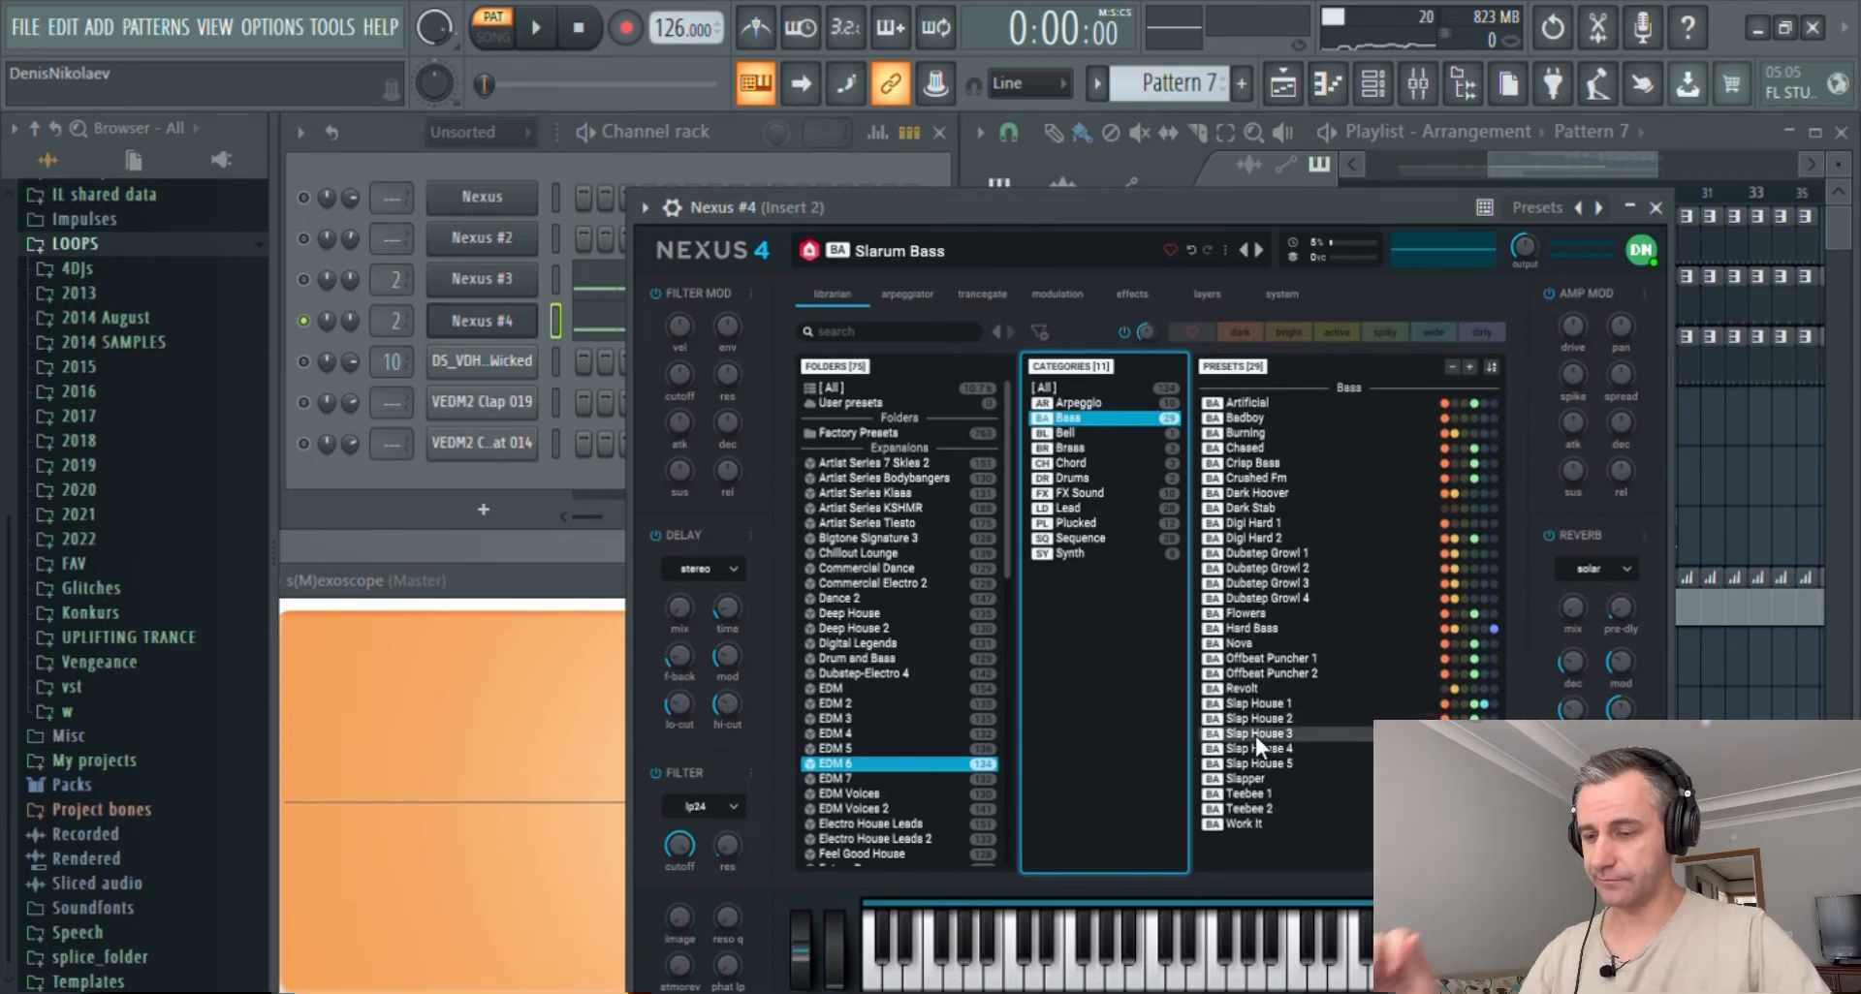
click(1277, 759)
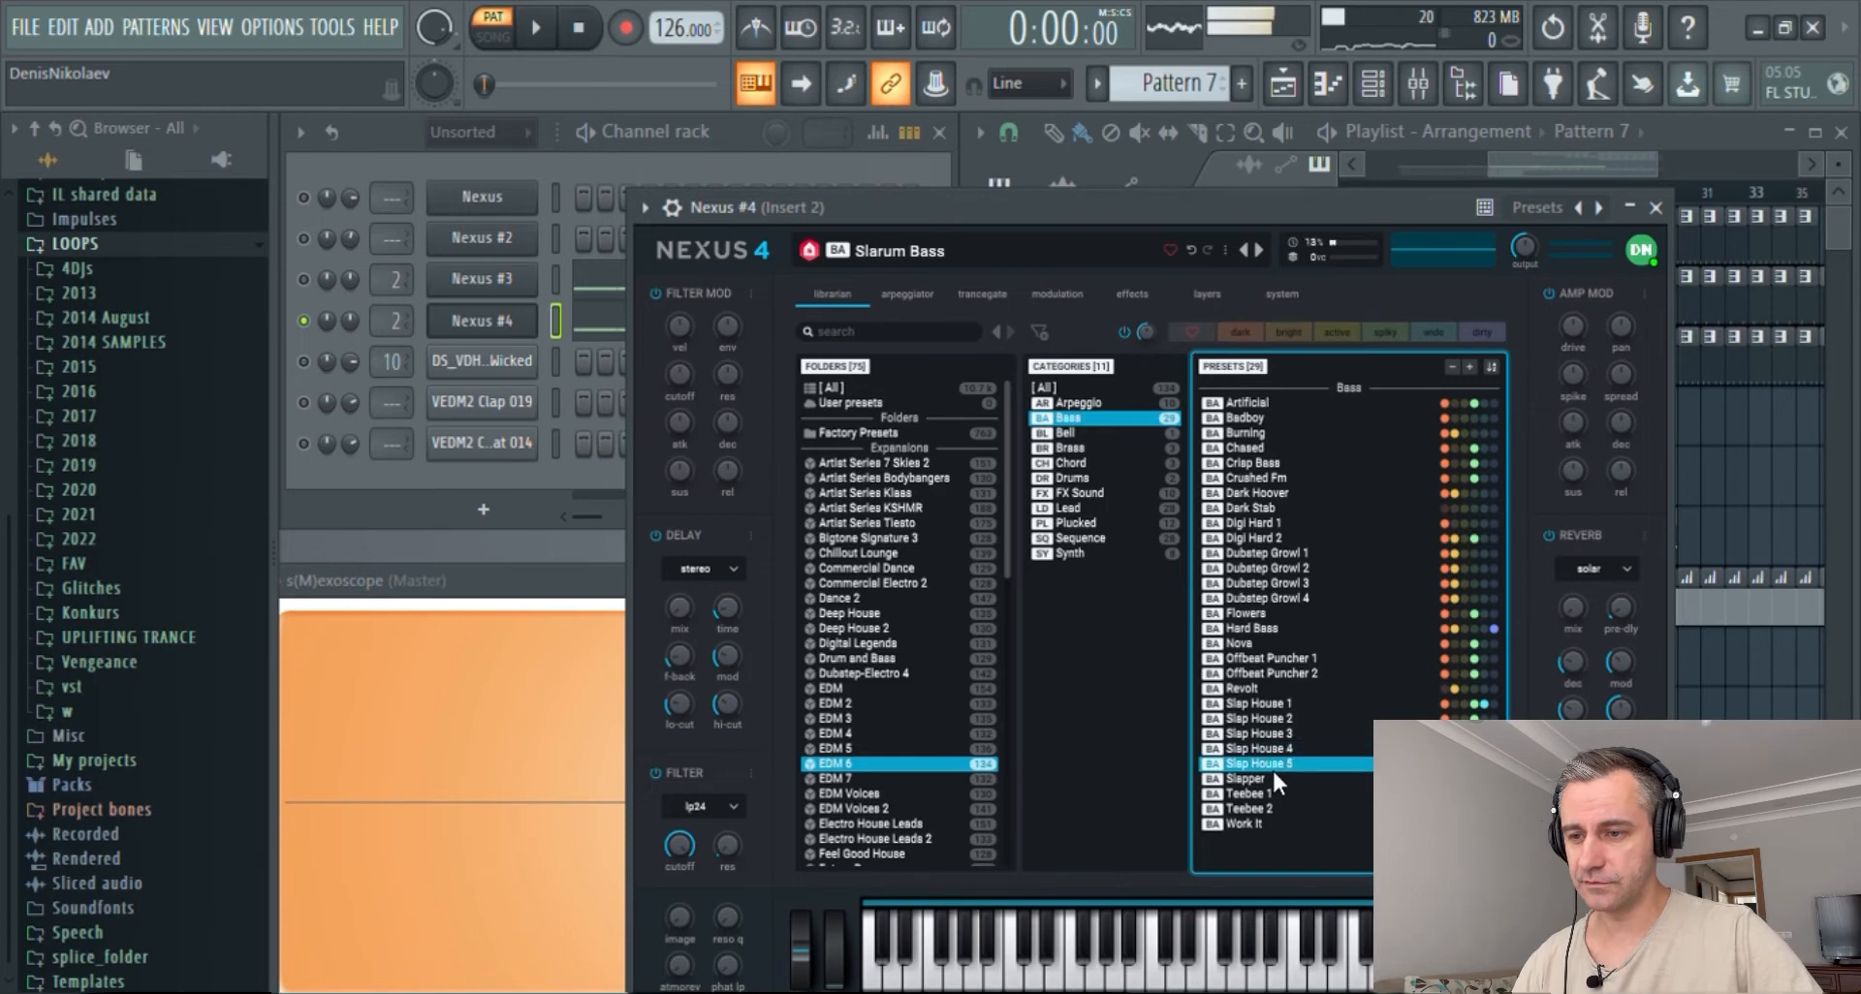
click(1265, 775)
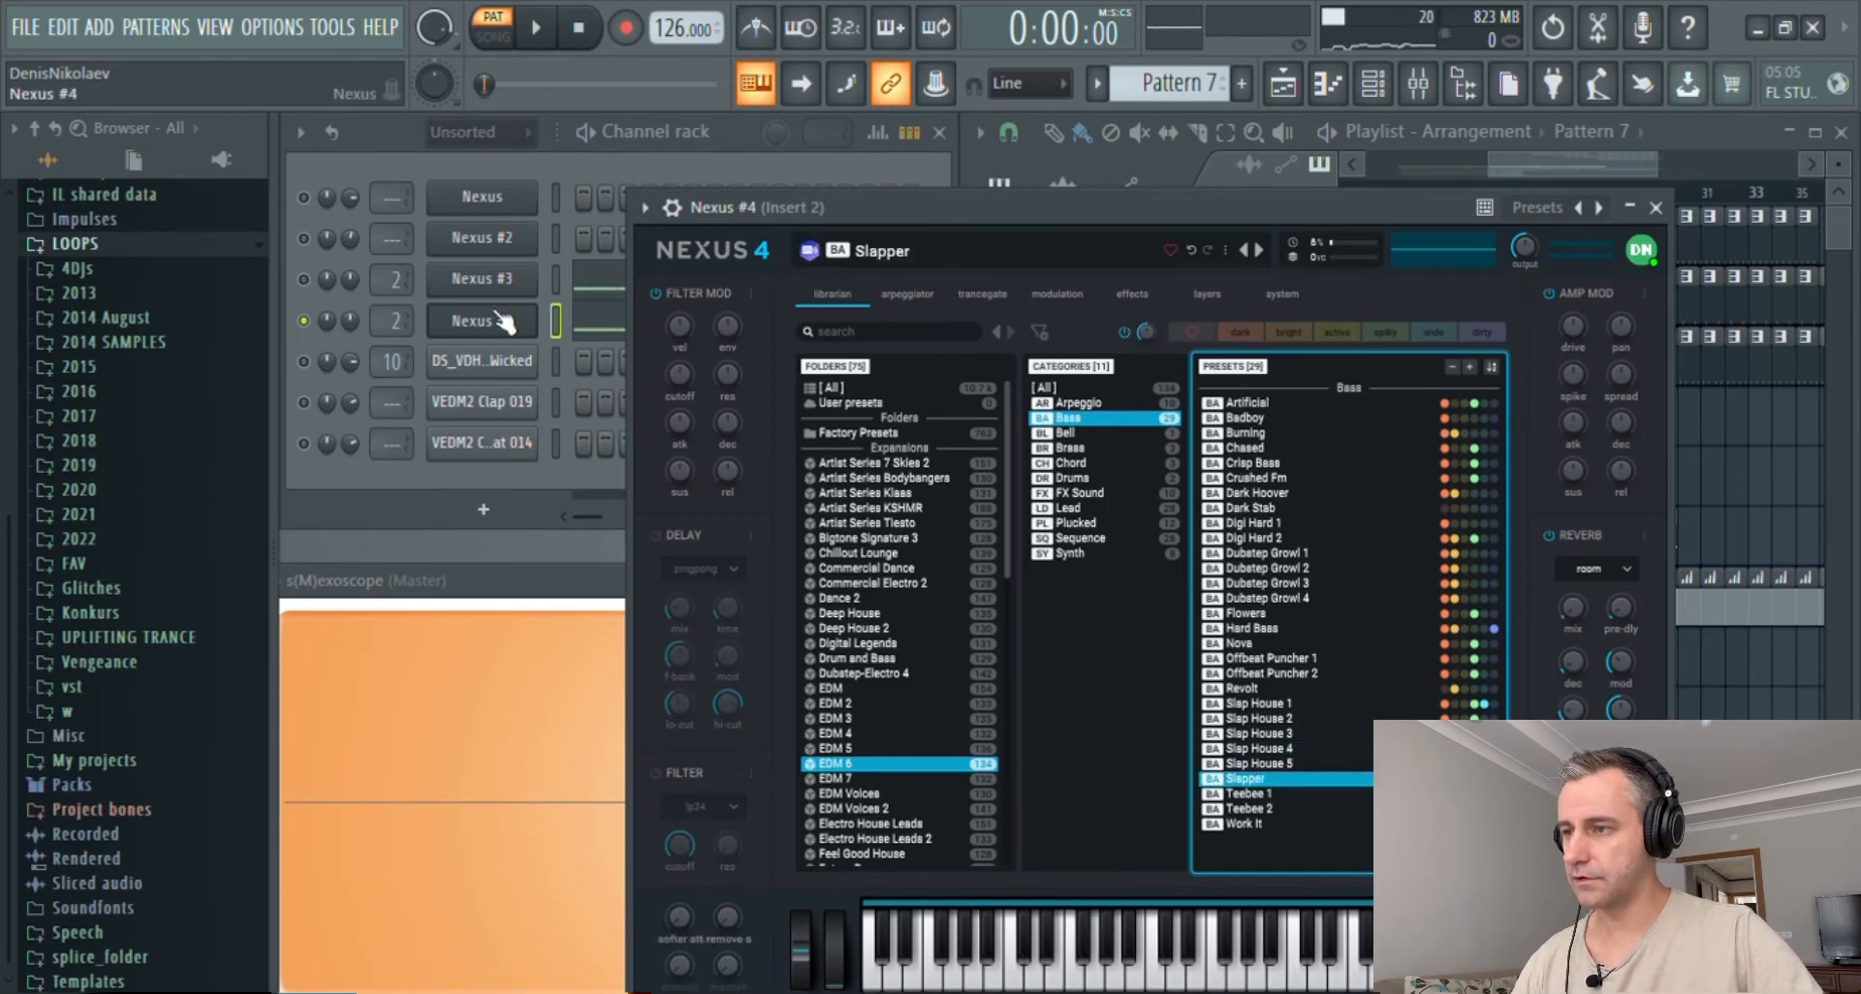
- Audition Nexus #4 alone and with the other bass, and adjust the Filter Mod cutoff in Nexus #3
click(494, 321)
key(space)
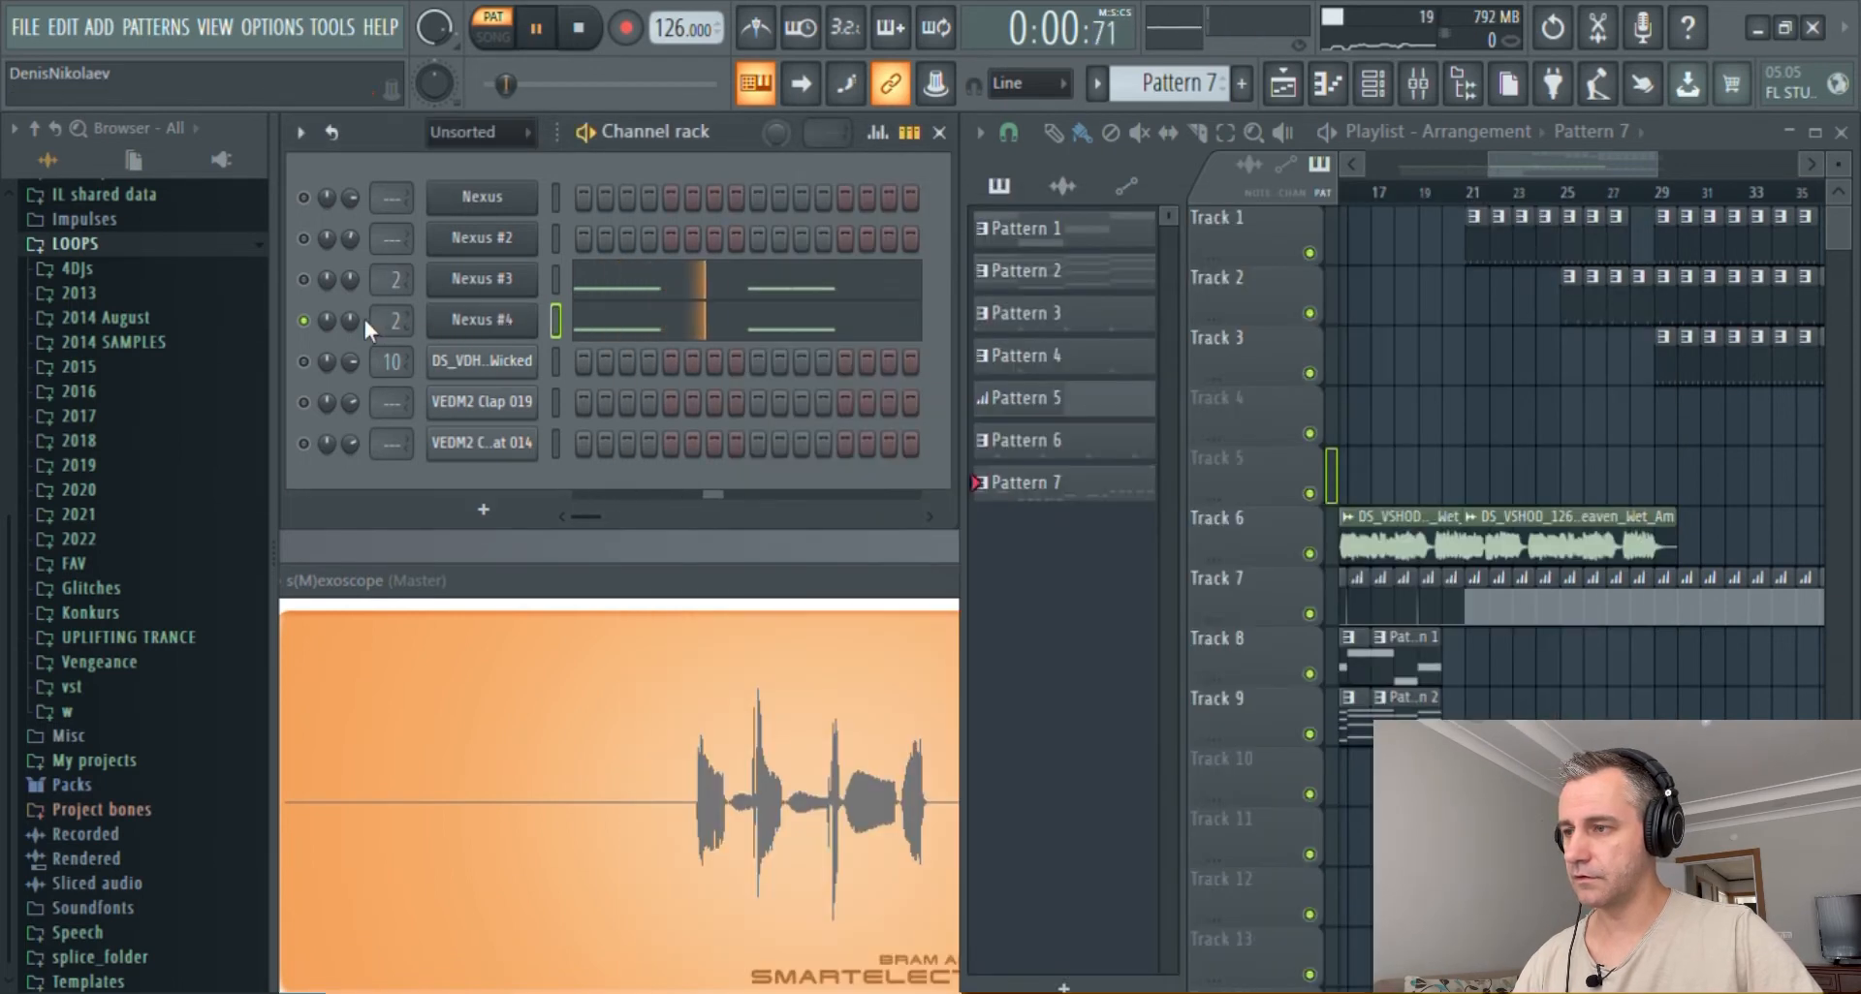
click(492, 320)
click(492, 320)
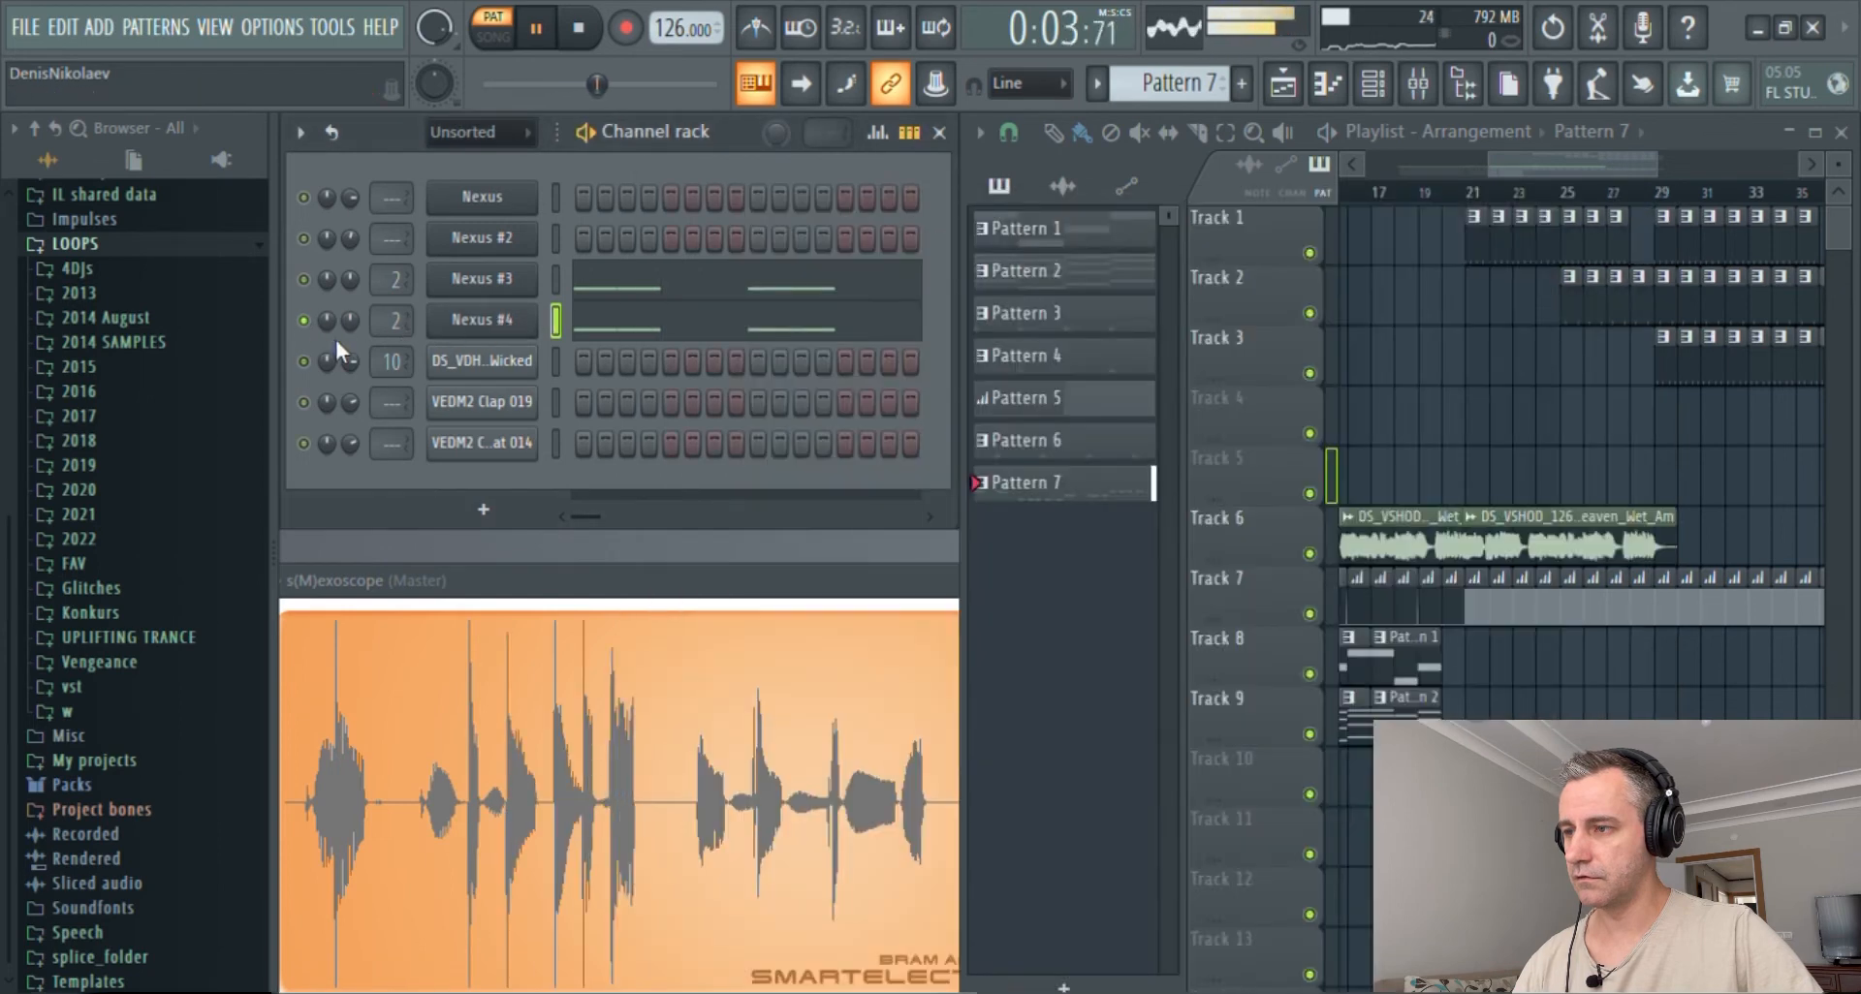
click(455, 281)
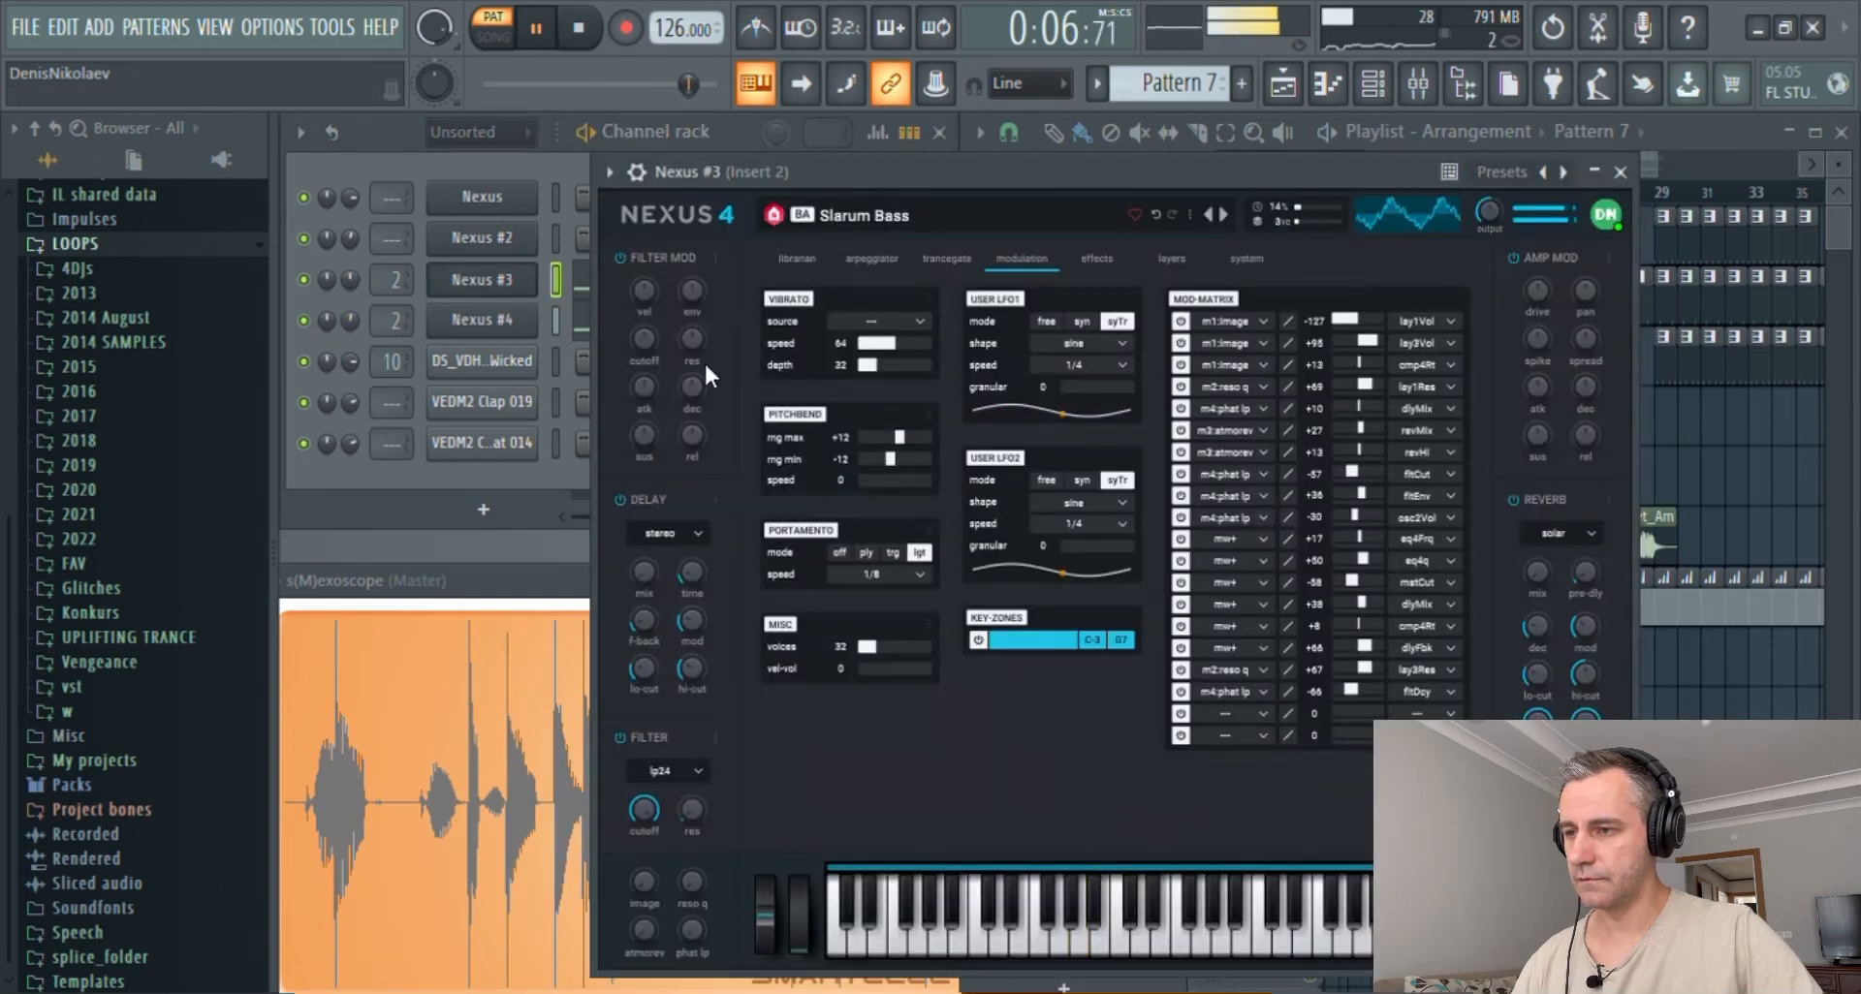
drag(643, 337, 644, 368)
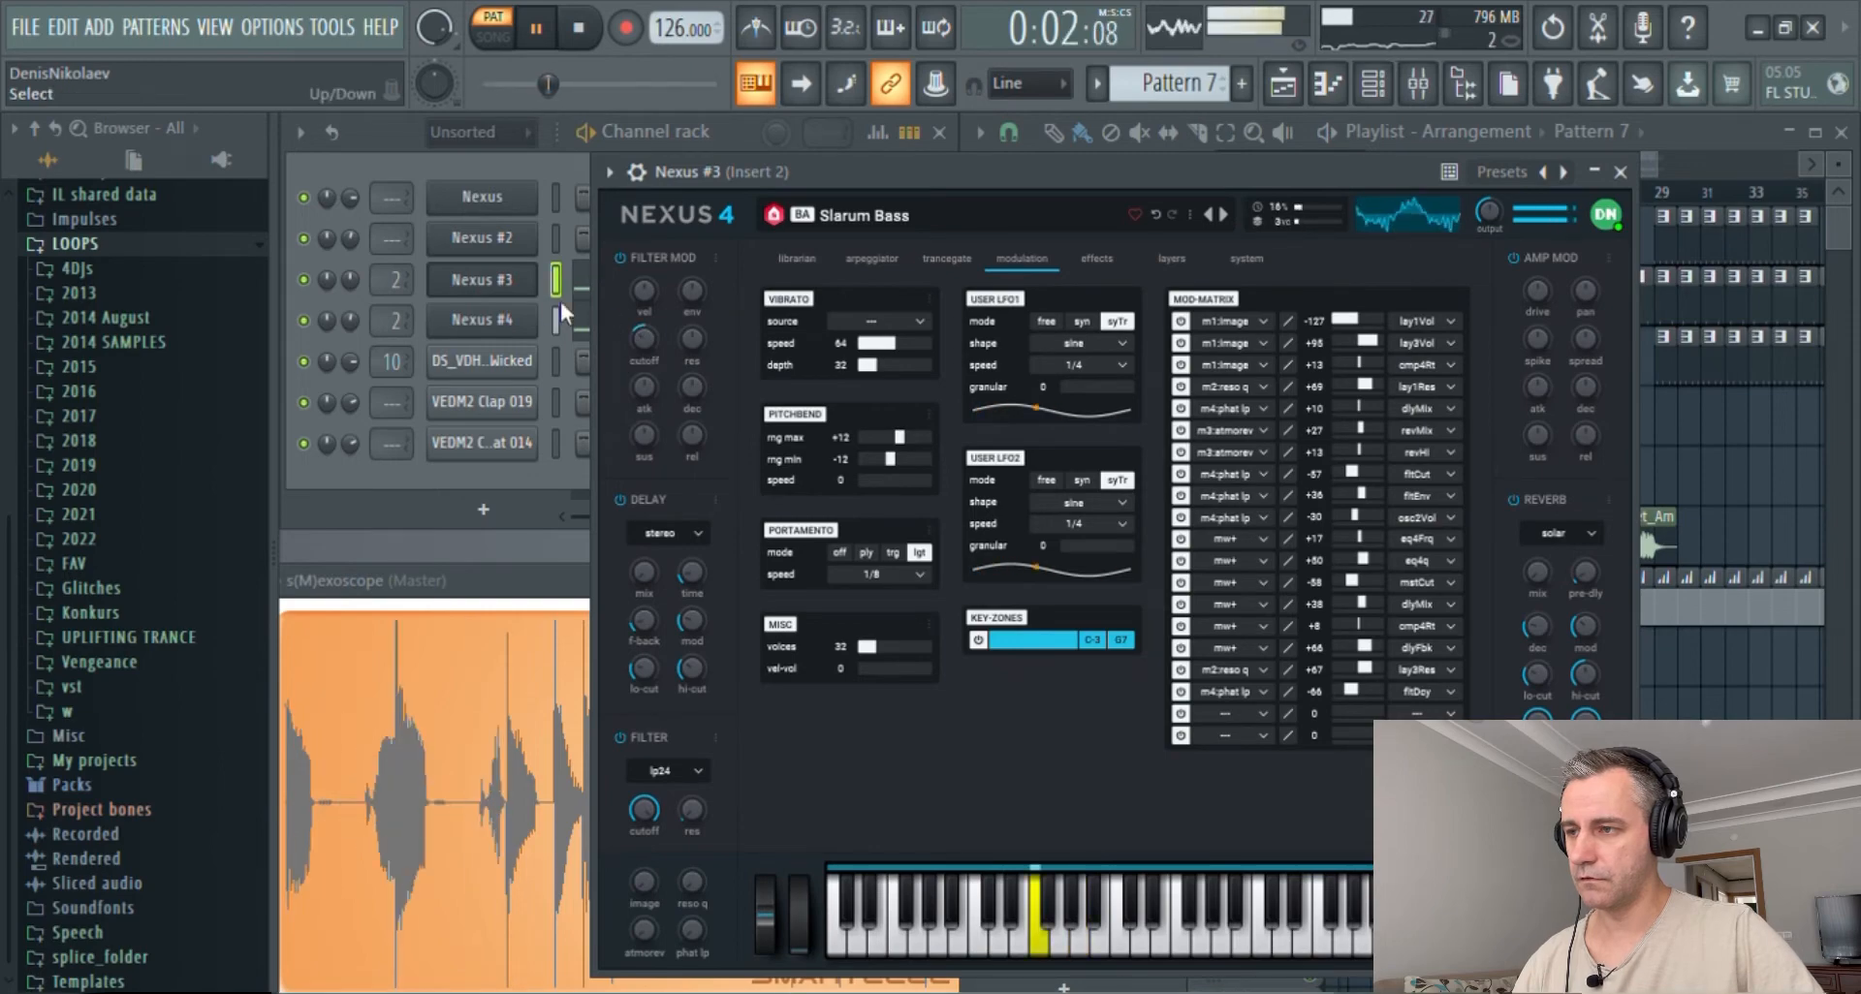
- Stop playback and set Nexus #4's portamento speed to 1/8, checking it against Nexus #3's modulation settings
click(490, 335)
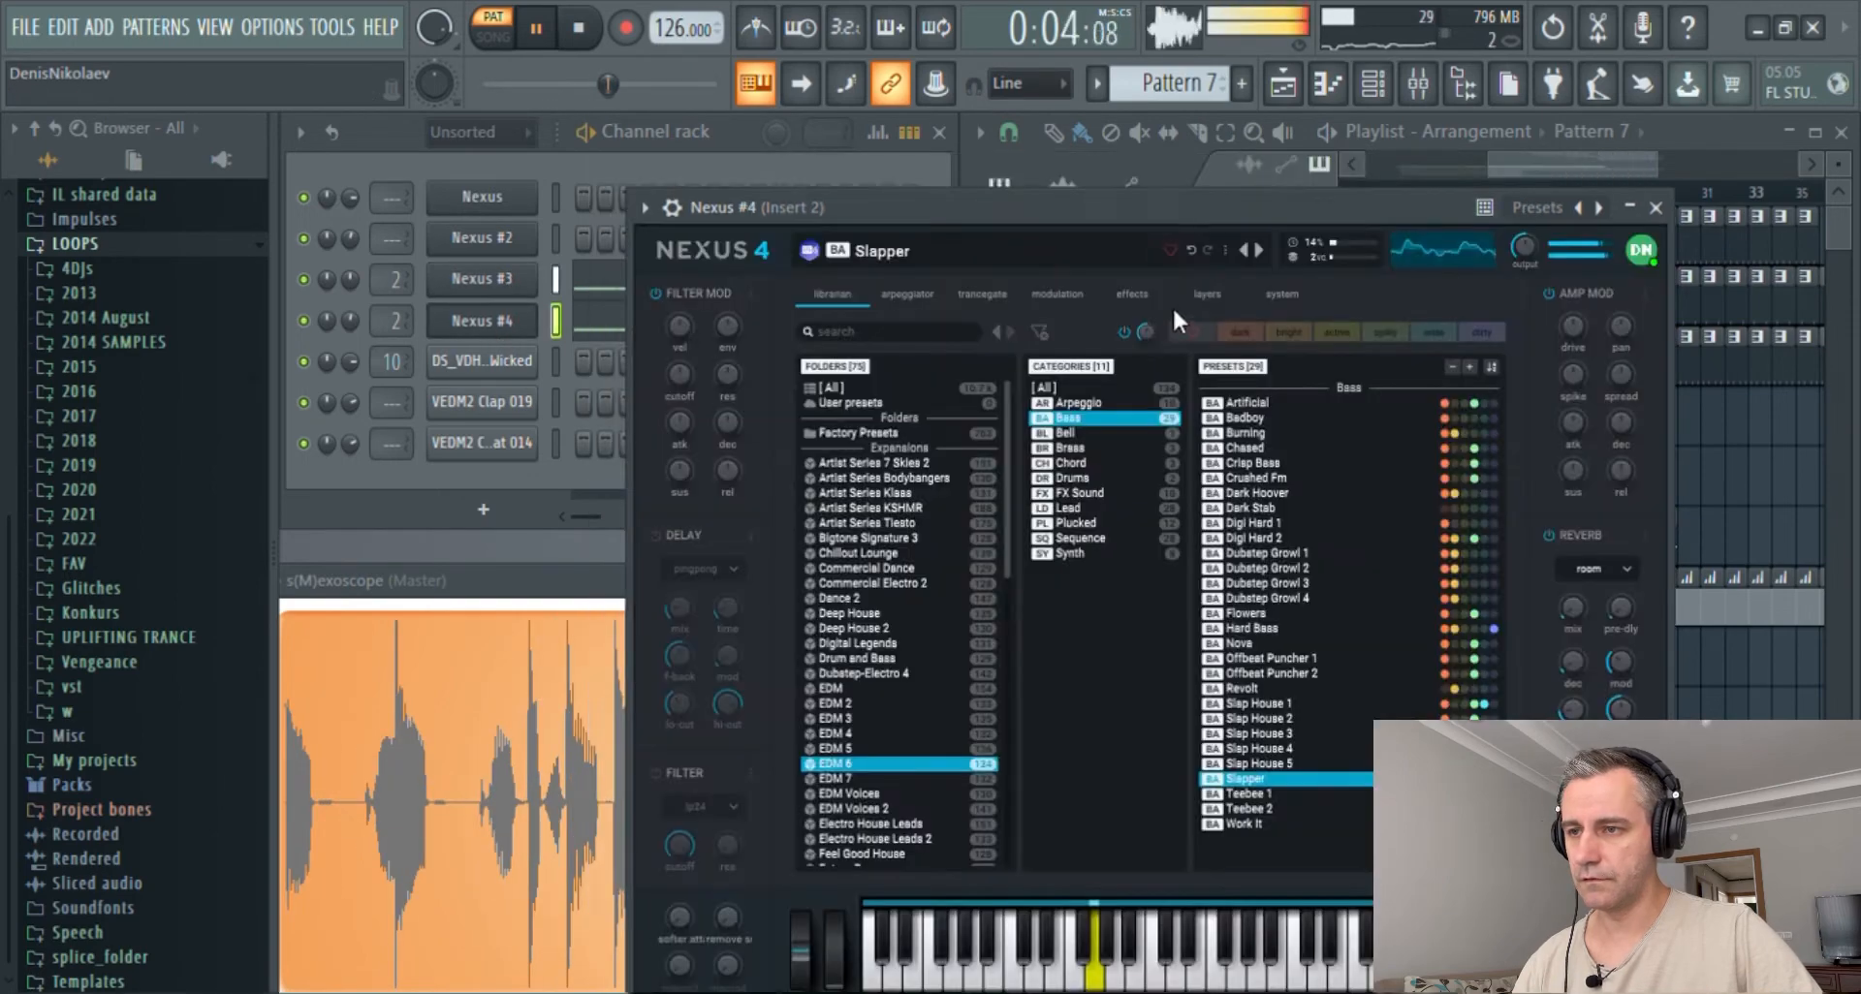
key(space)
click(1060, 295)
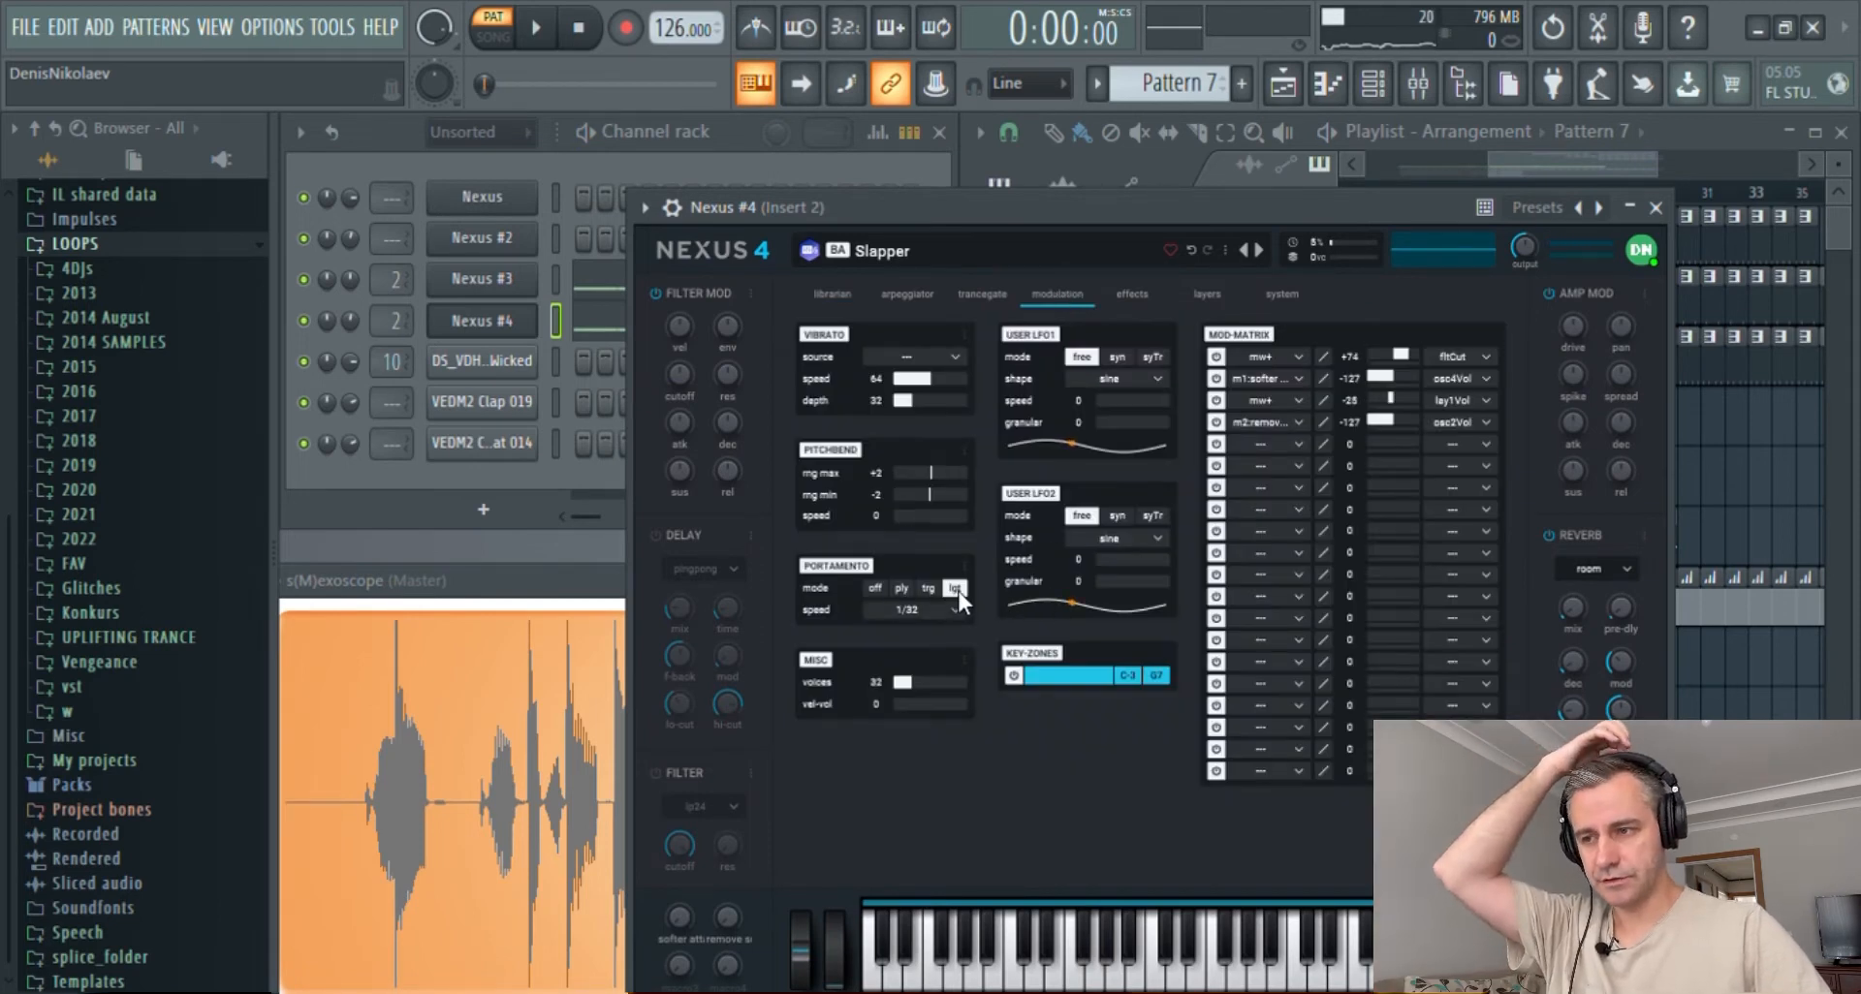
click(911, 697)
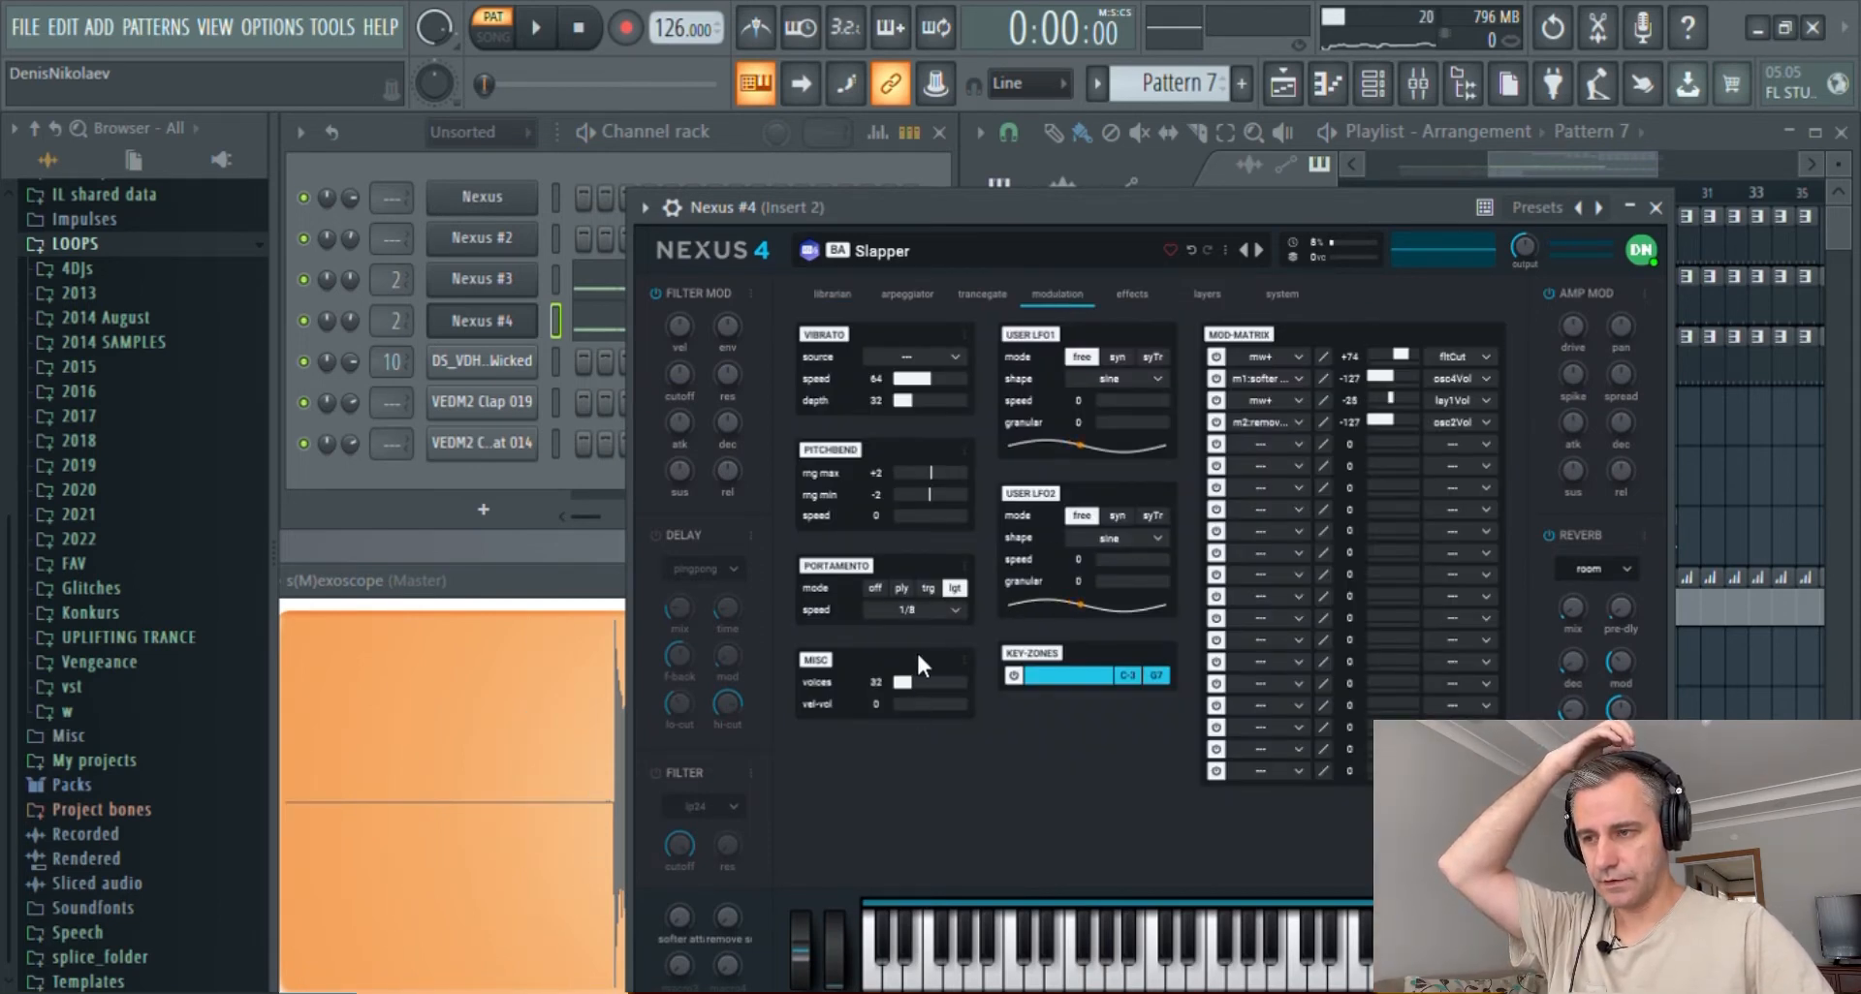
click(478, 283)
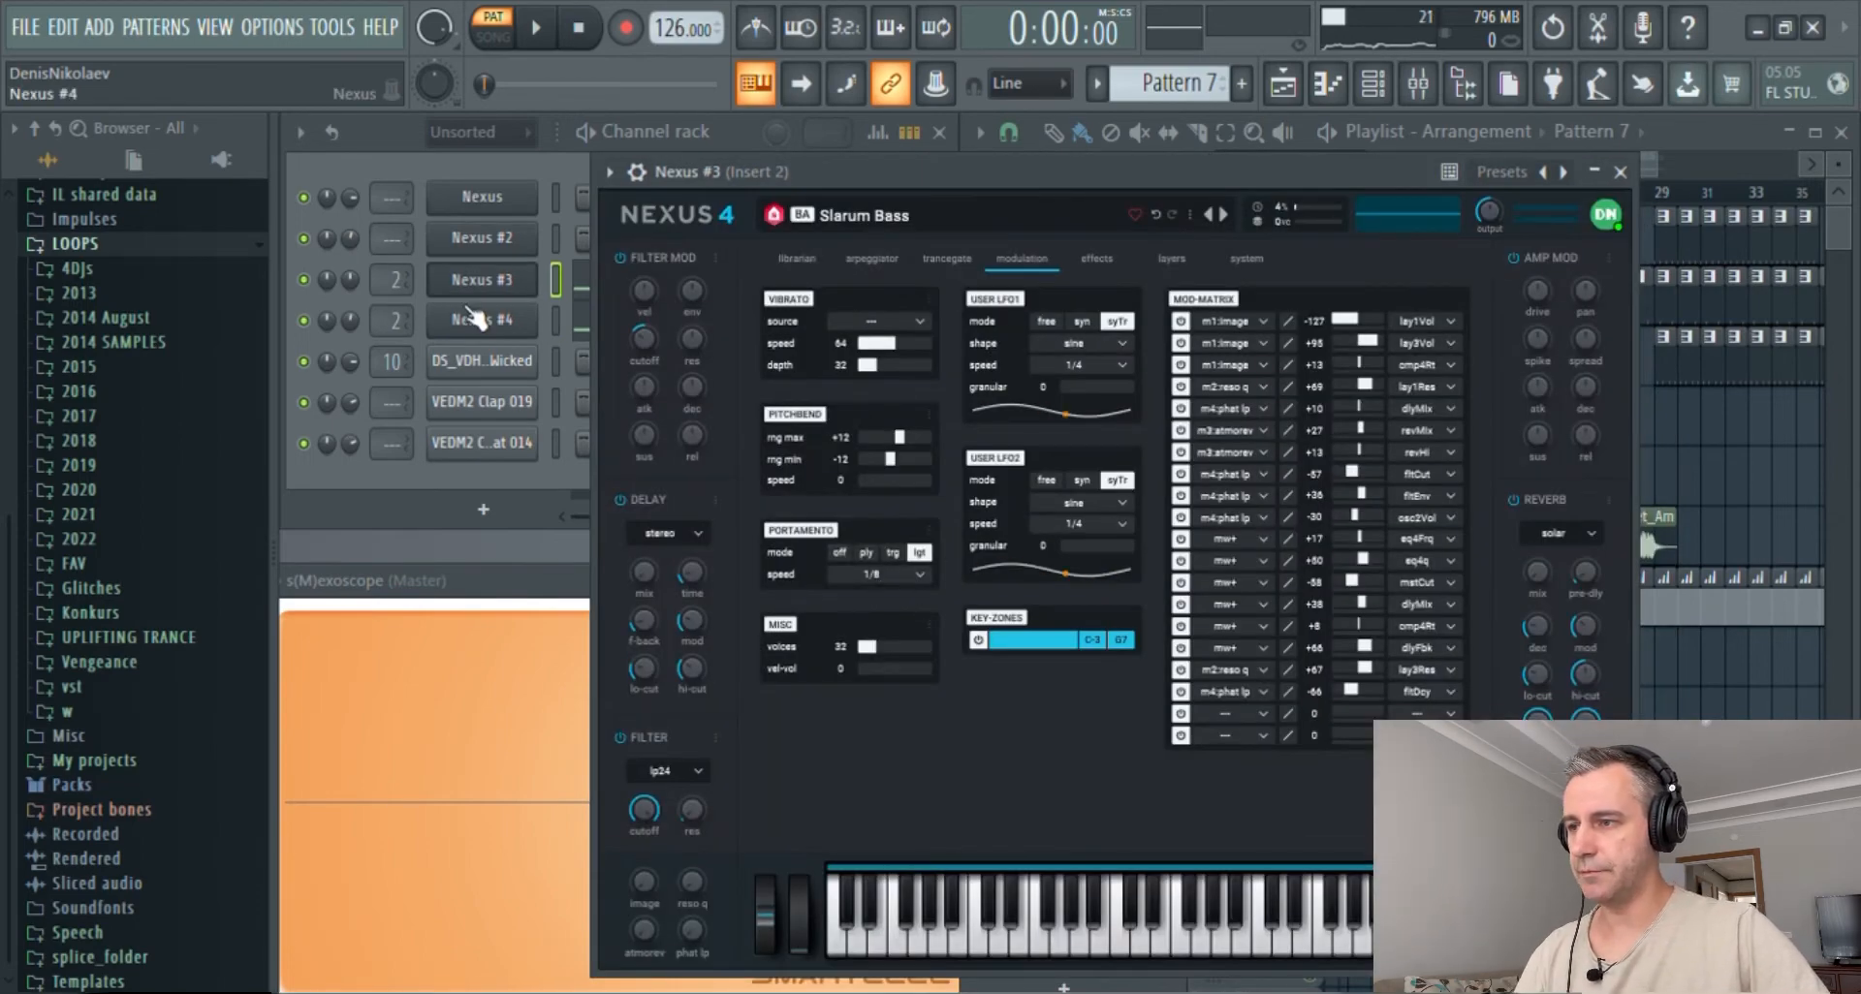
- Solo Nexus #4 and reduce its degrader effect's wet level to 11 during playback
click(475, 318)
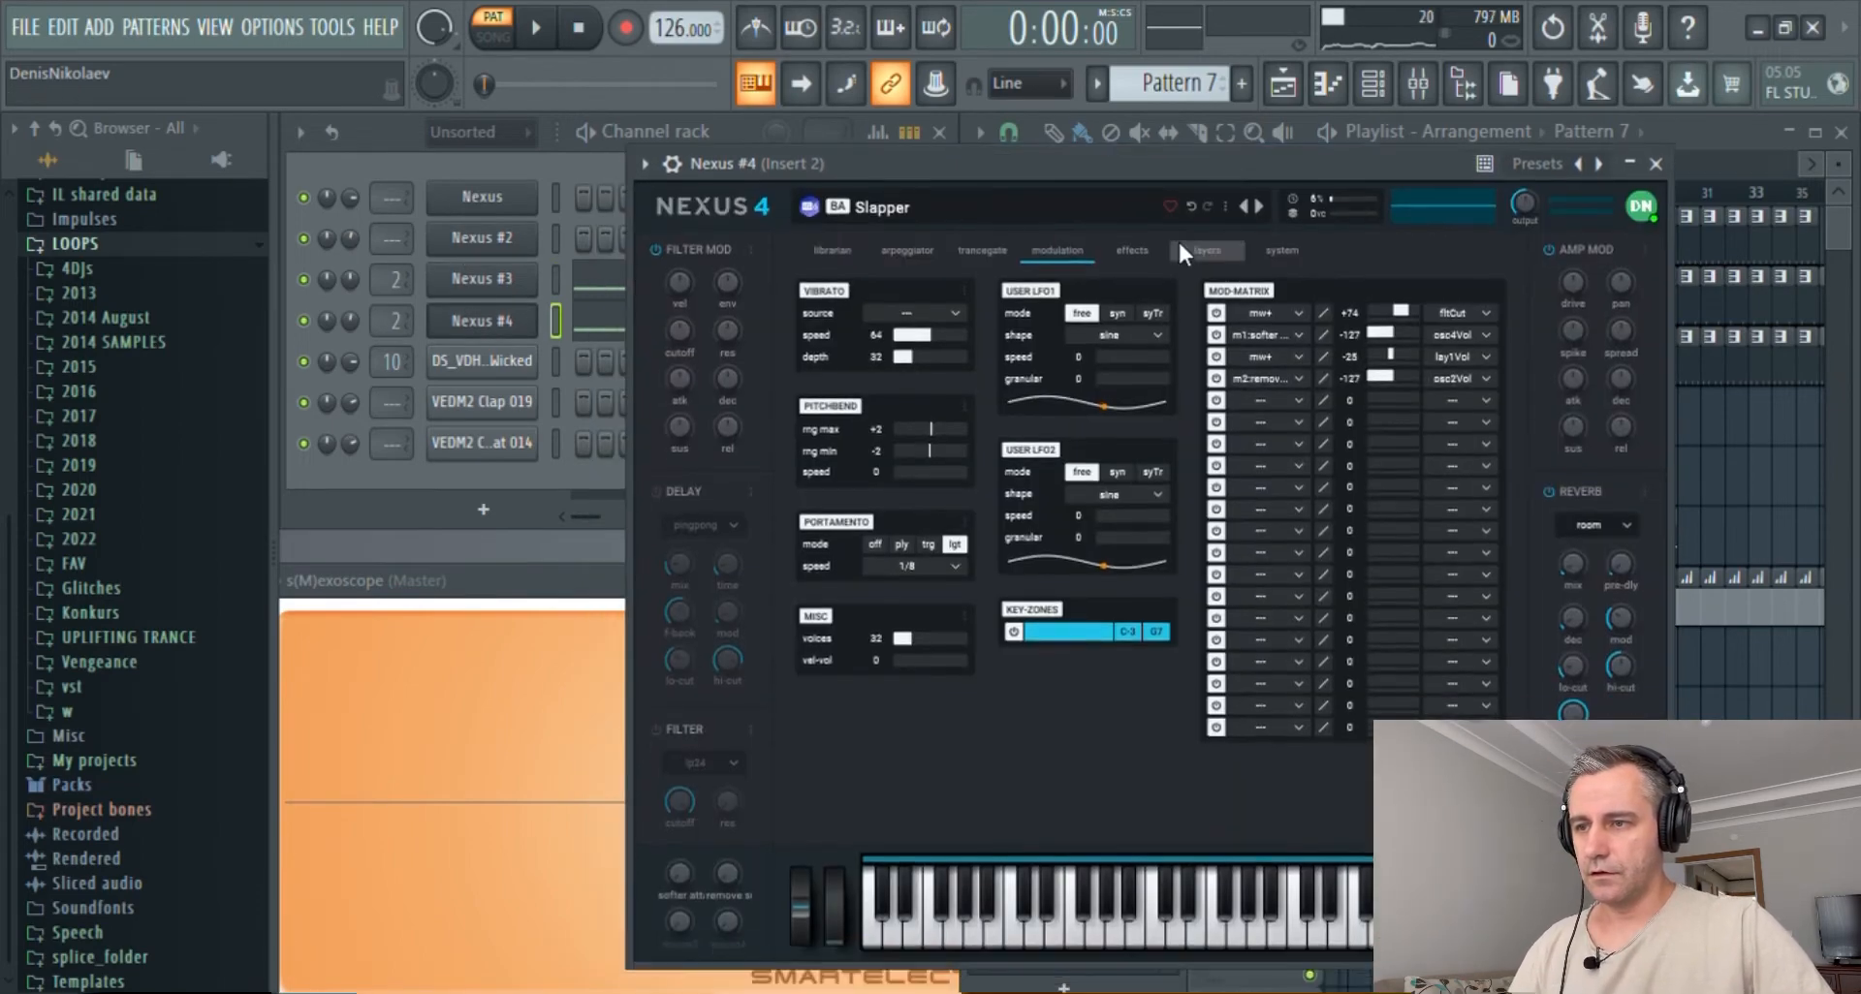
click(1193, 258)
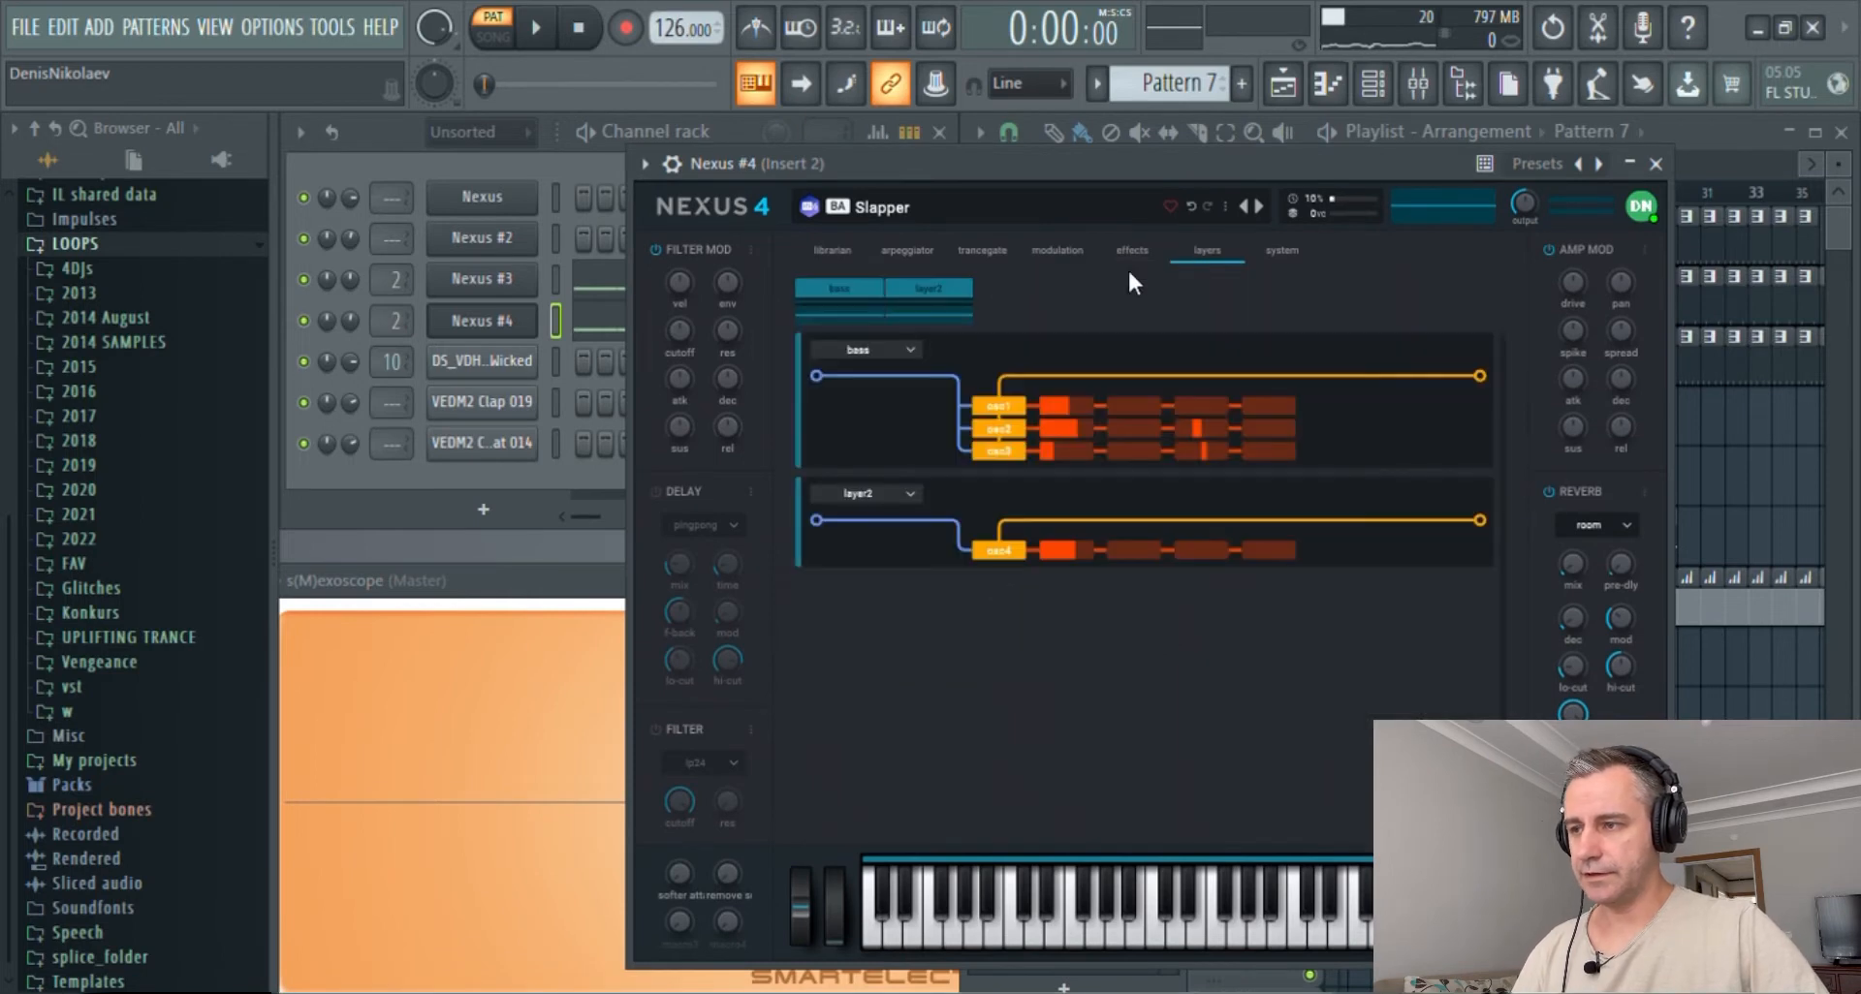
click(316, 330)
click(1182, 155)
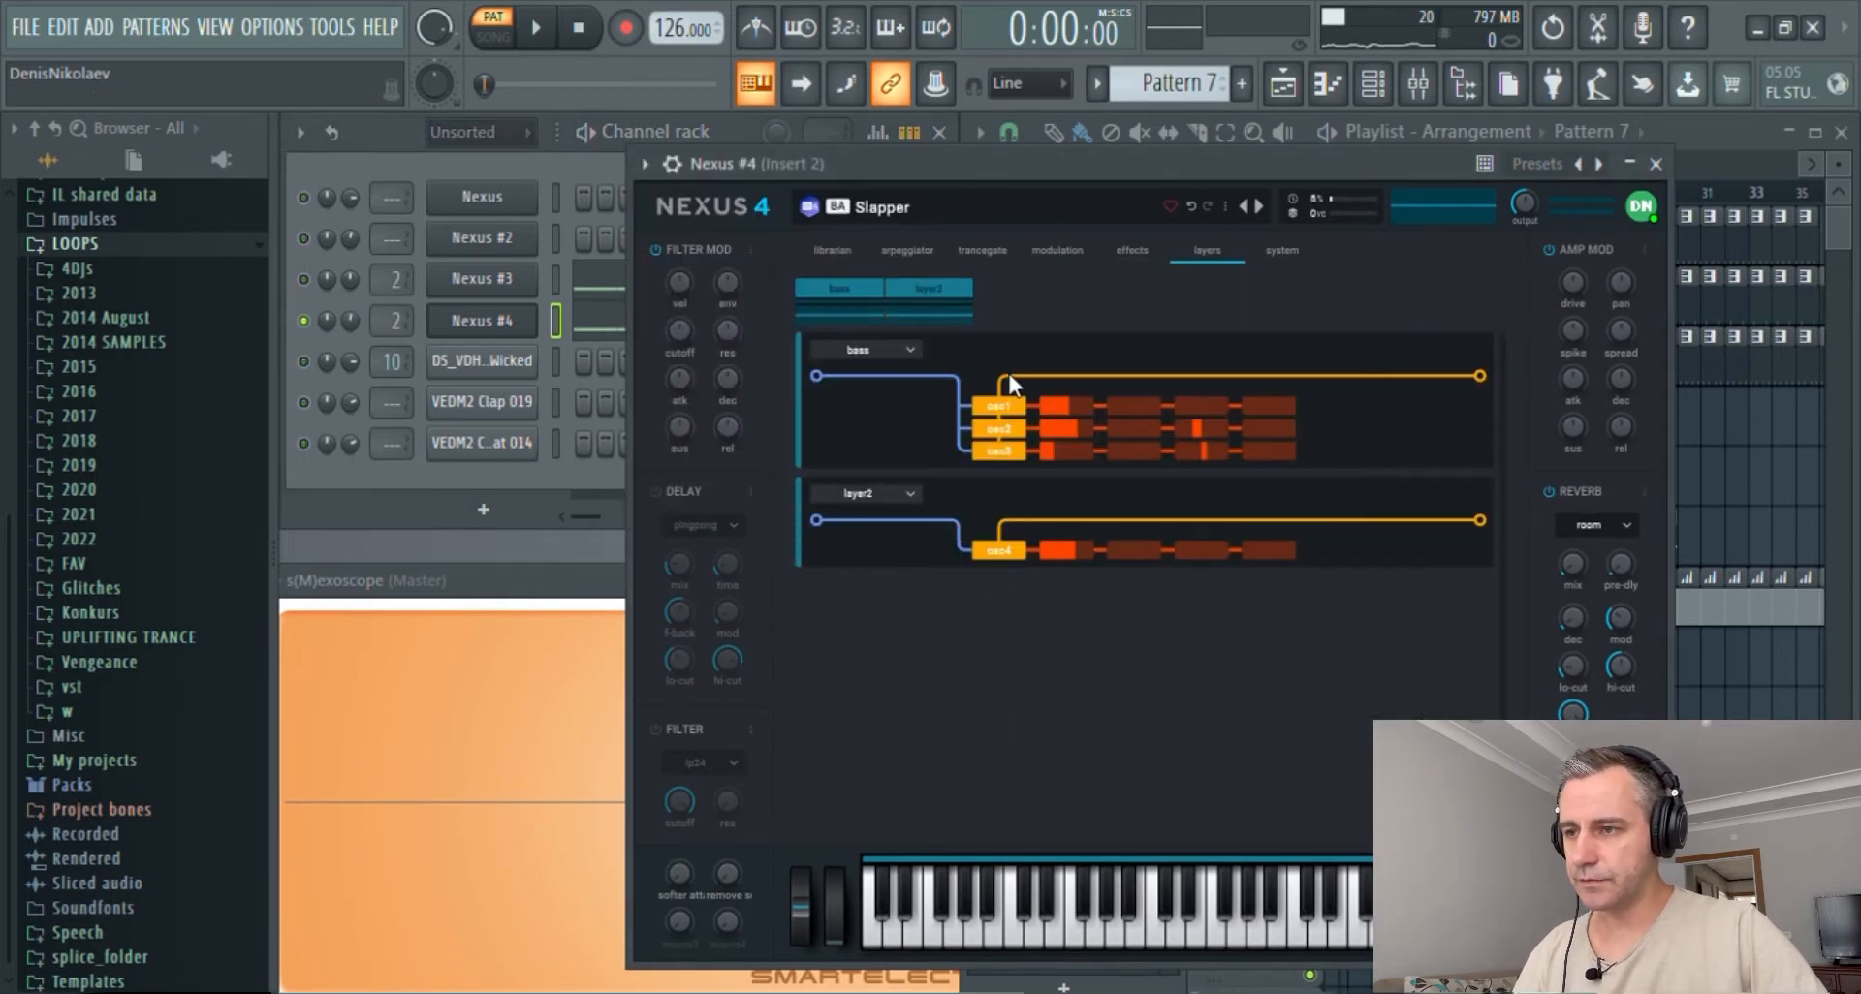
key(space)
click(1132, 252)
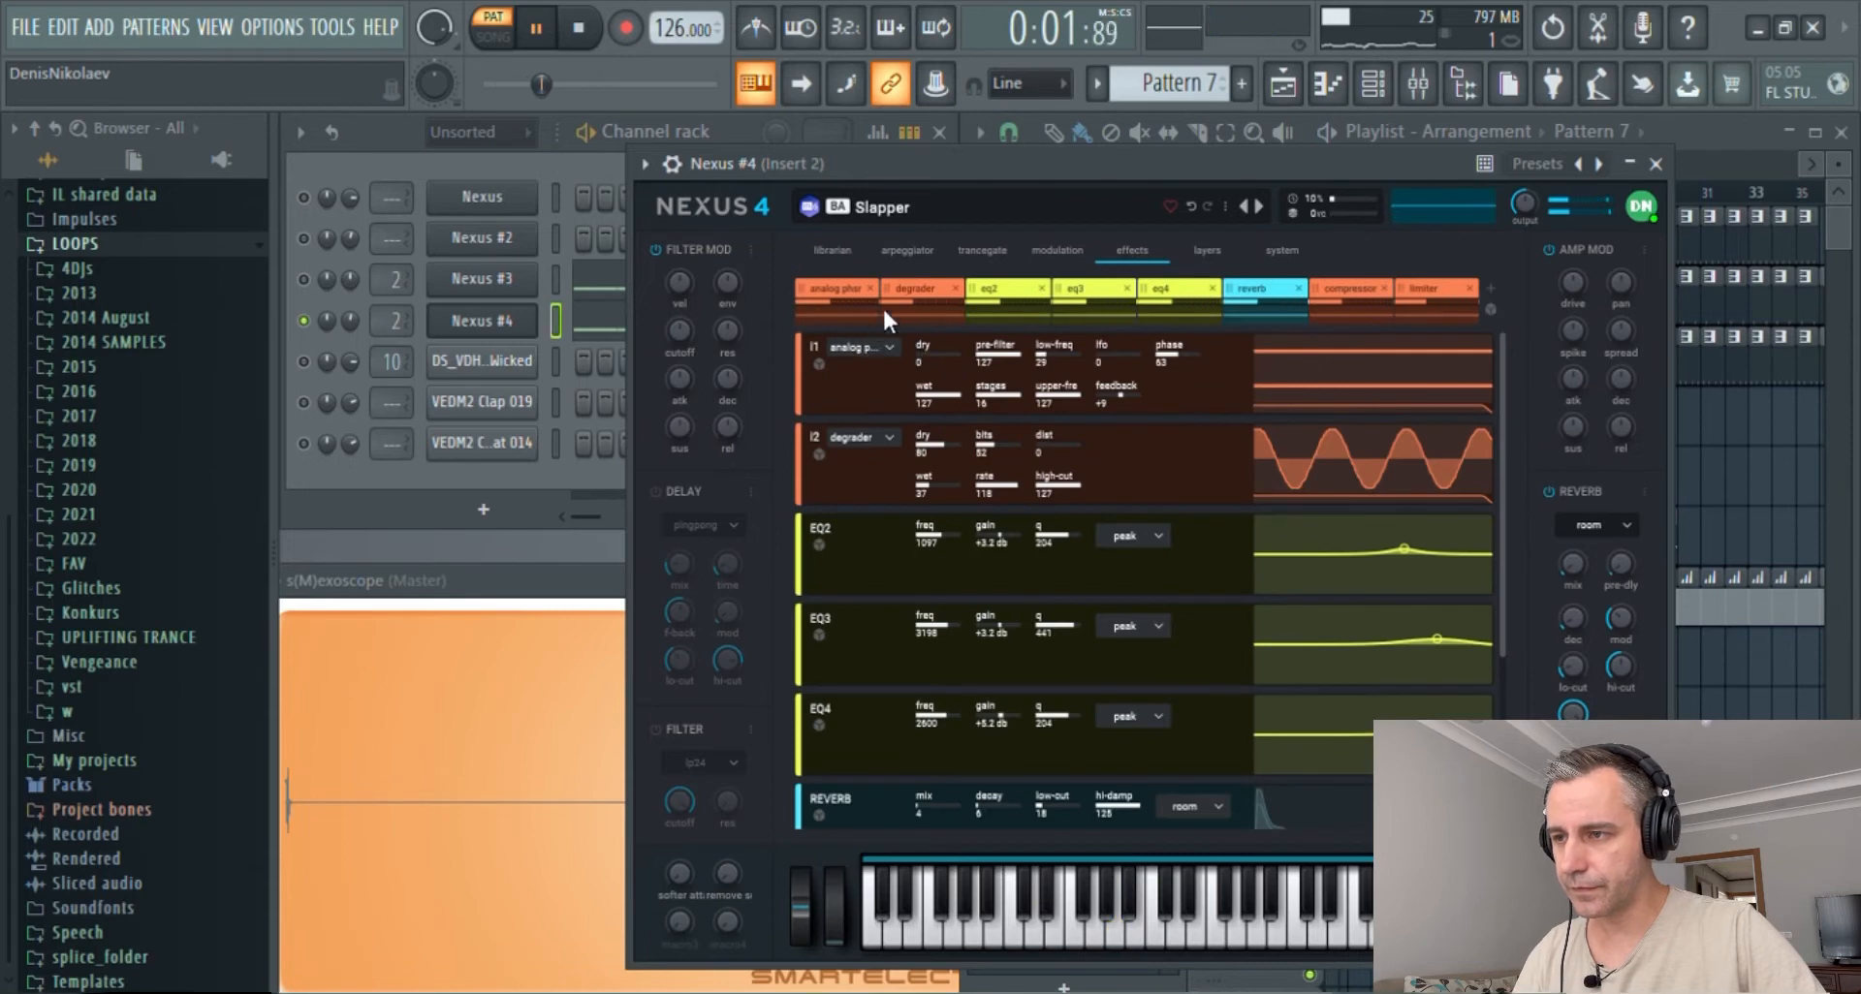
drag(951, 491, 903, 490)
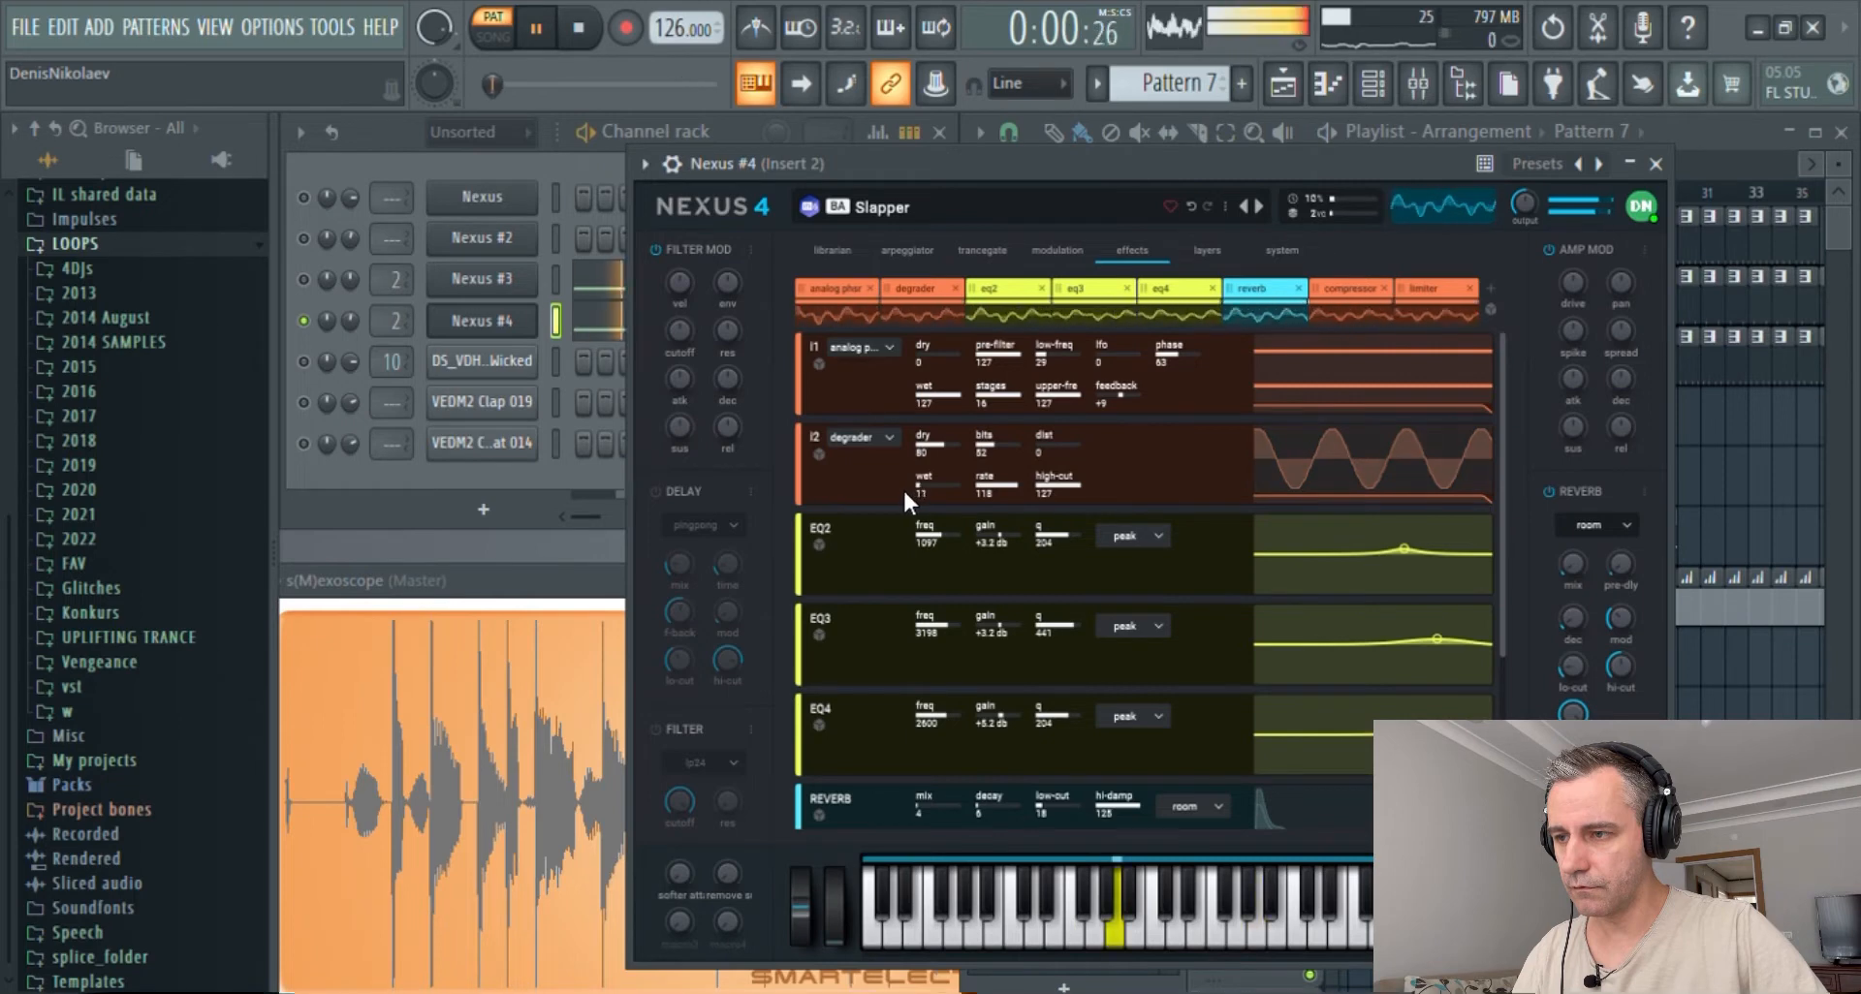
- Close Nexus #4, unmute the other channels, and paint four Pattern 7 clips on Track 5 from bar 21 to bar 37
click(521, 323)
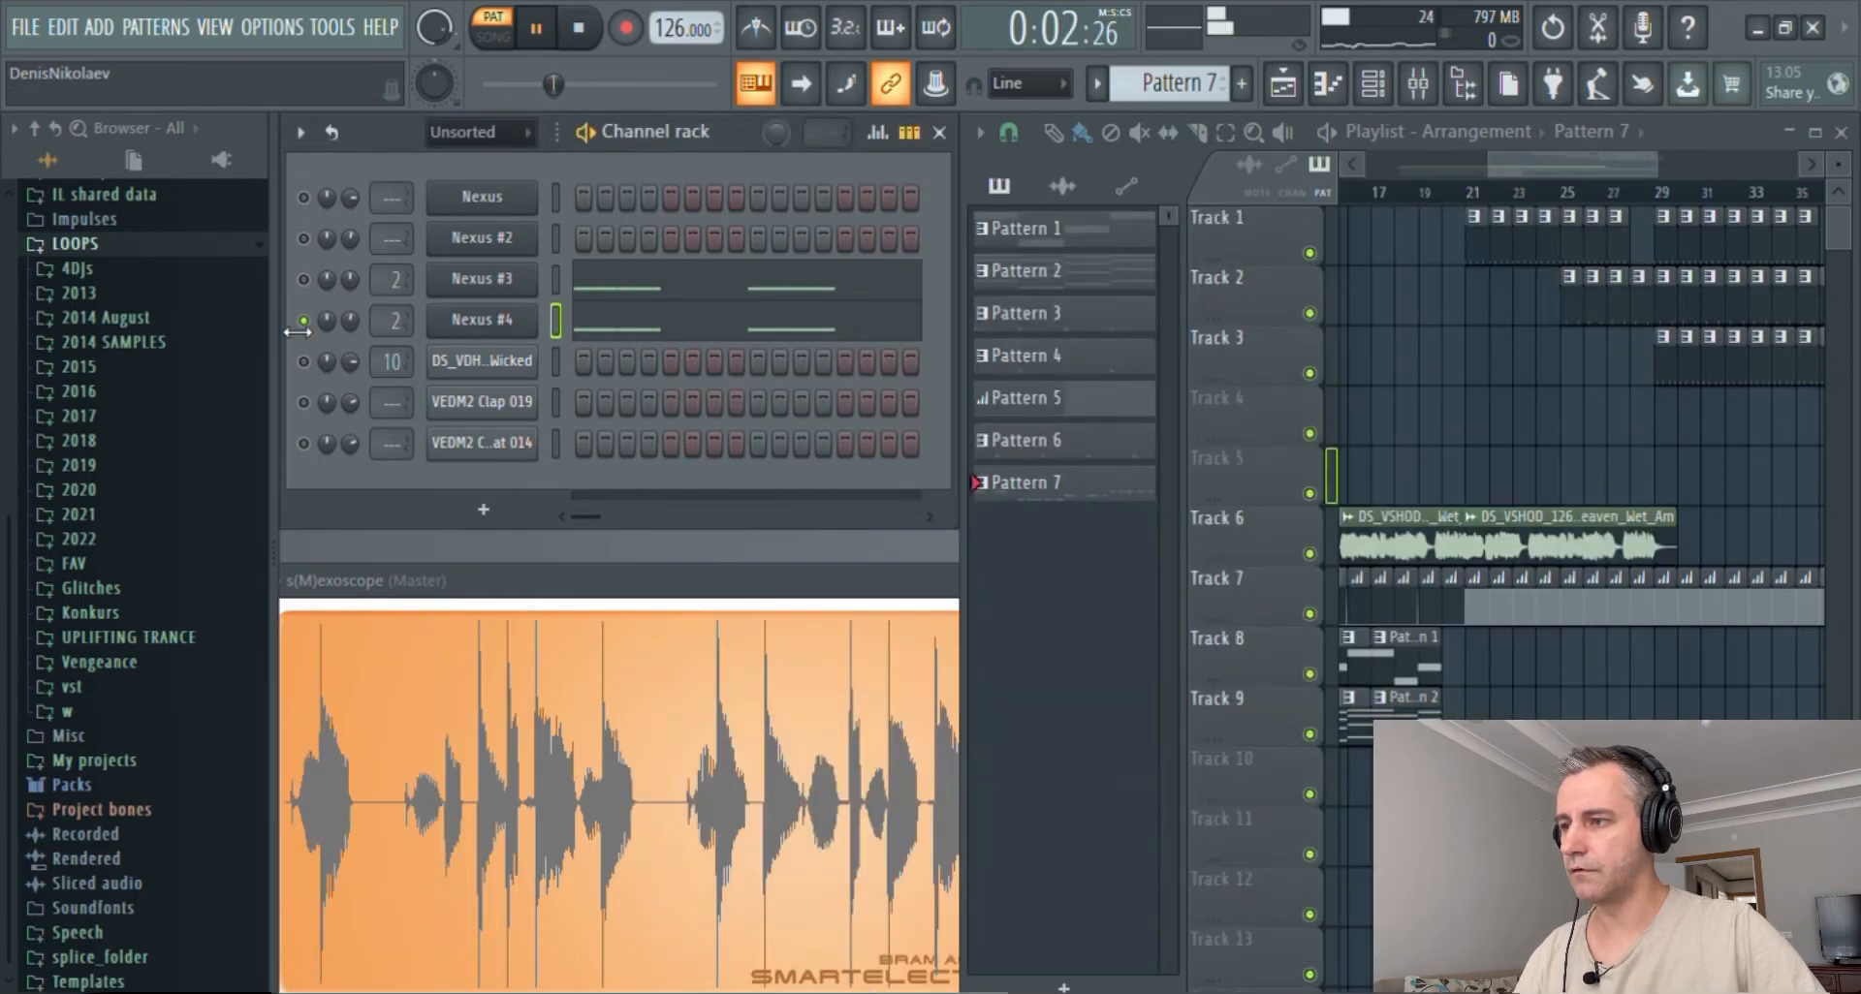
scroll(1630, 469, down, 3)
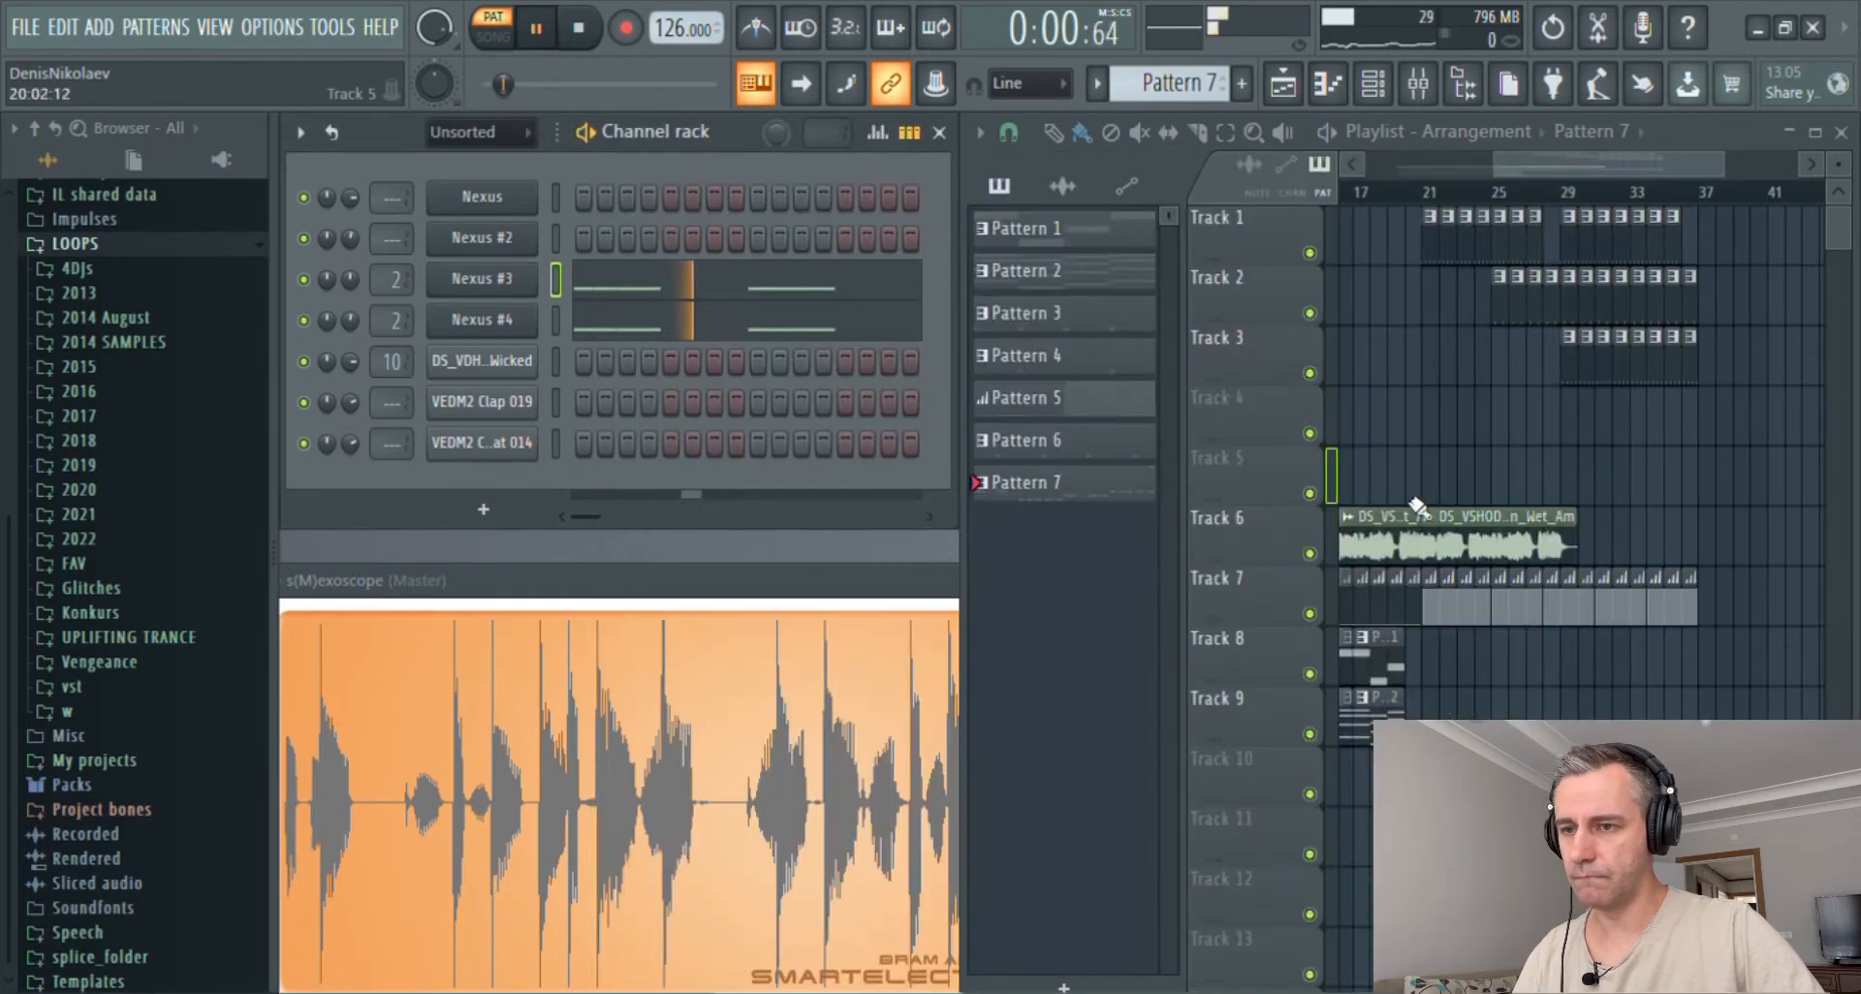
drag(1432, 487, 1632, 486)
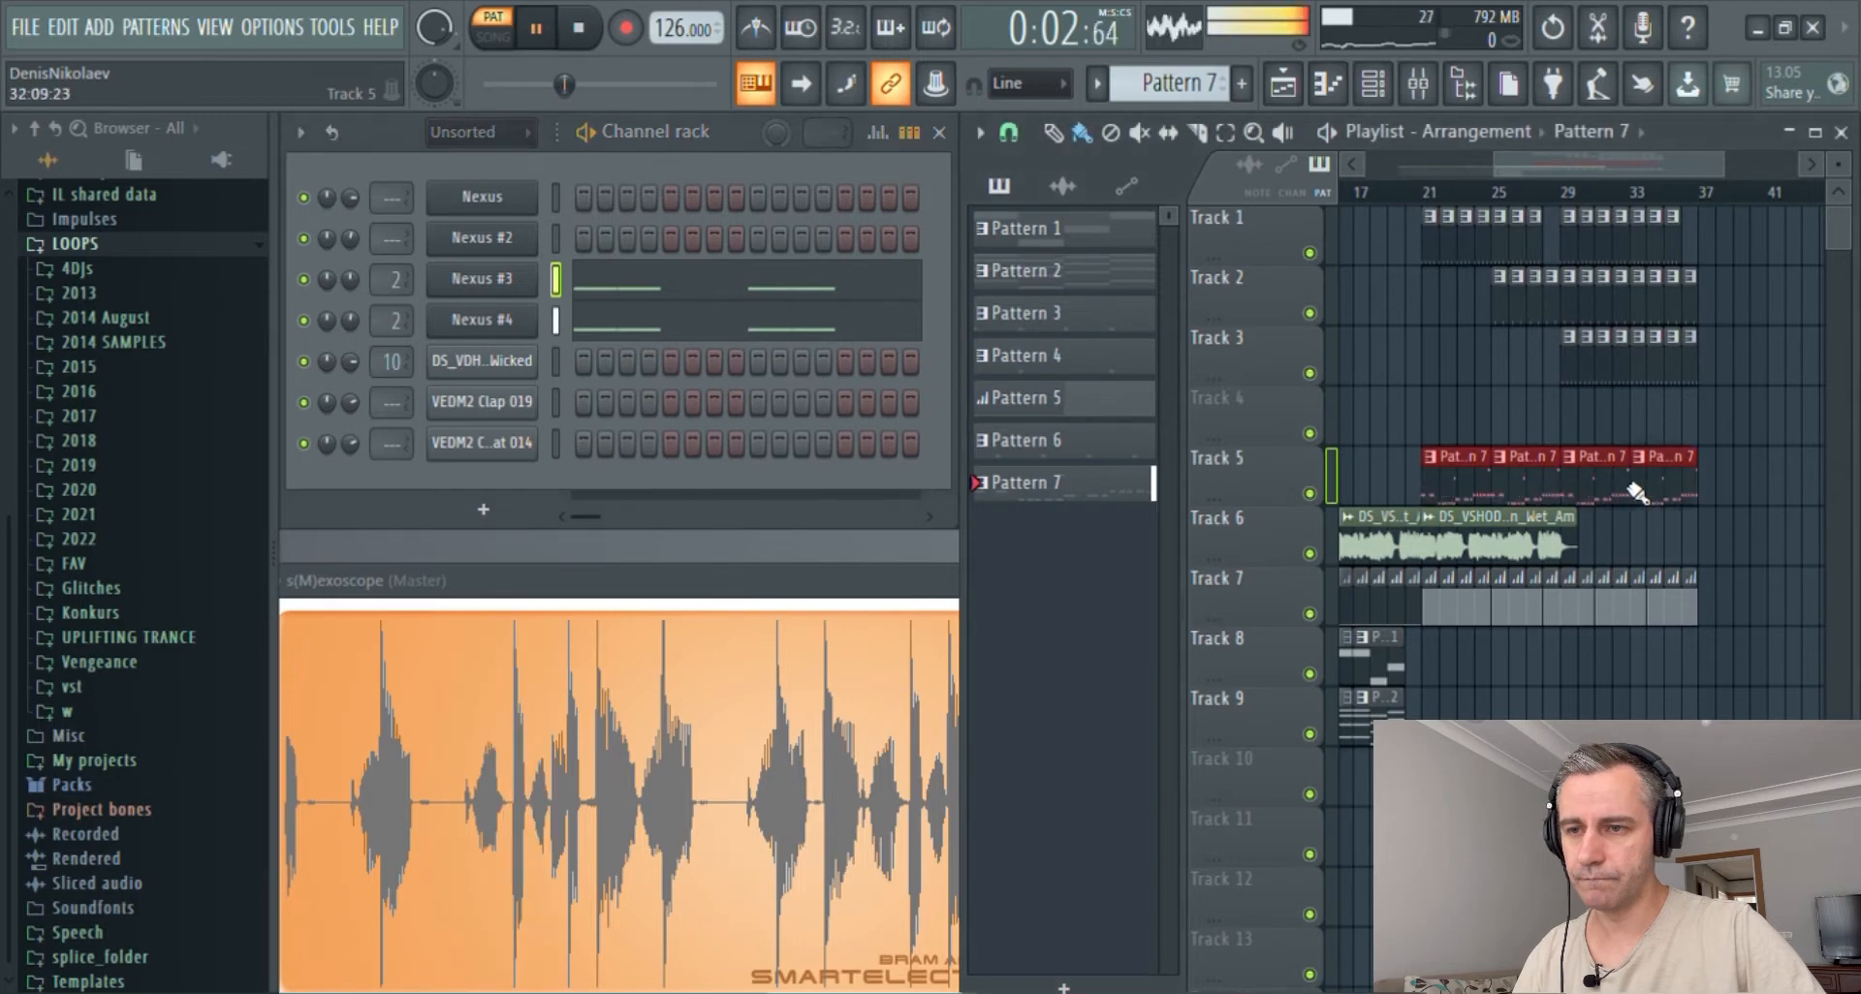
- Stop playback, add a new pattern and clone the Nexus #4 channel together with its notes
key(space)
click(1244, 87)
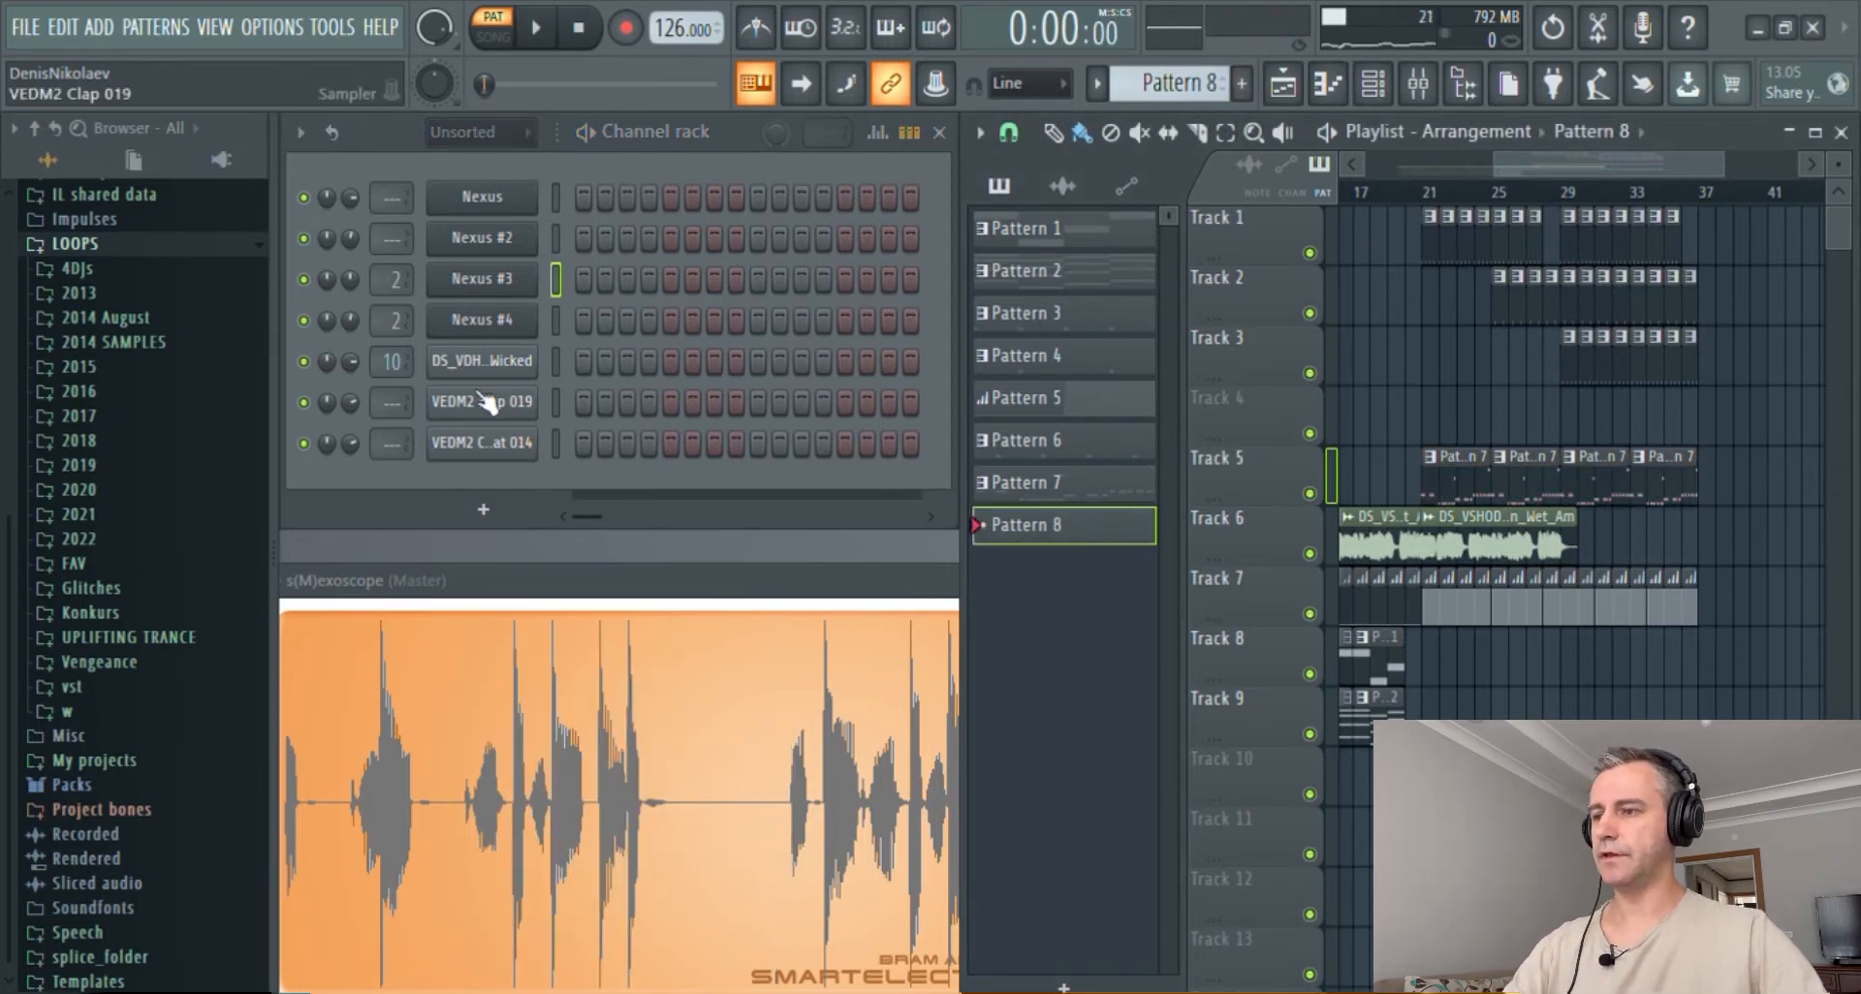
click(468, 322)
click(499, 320)
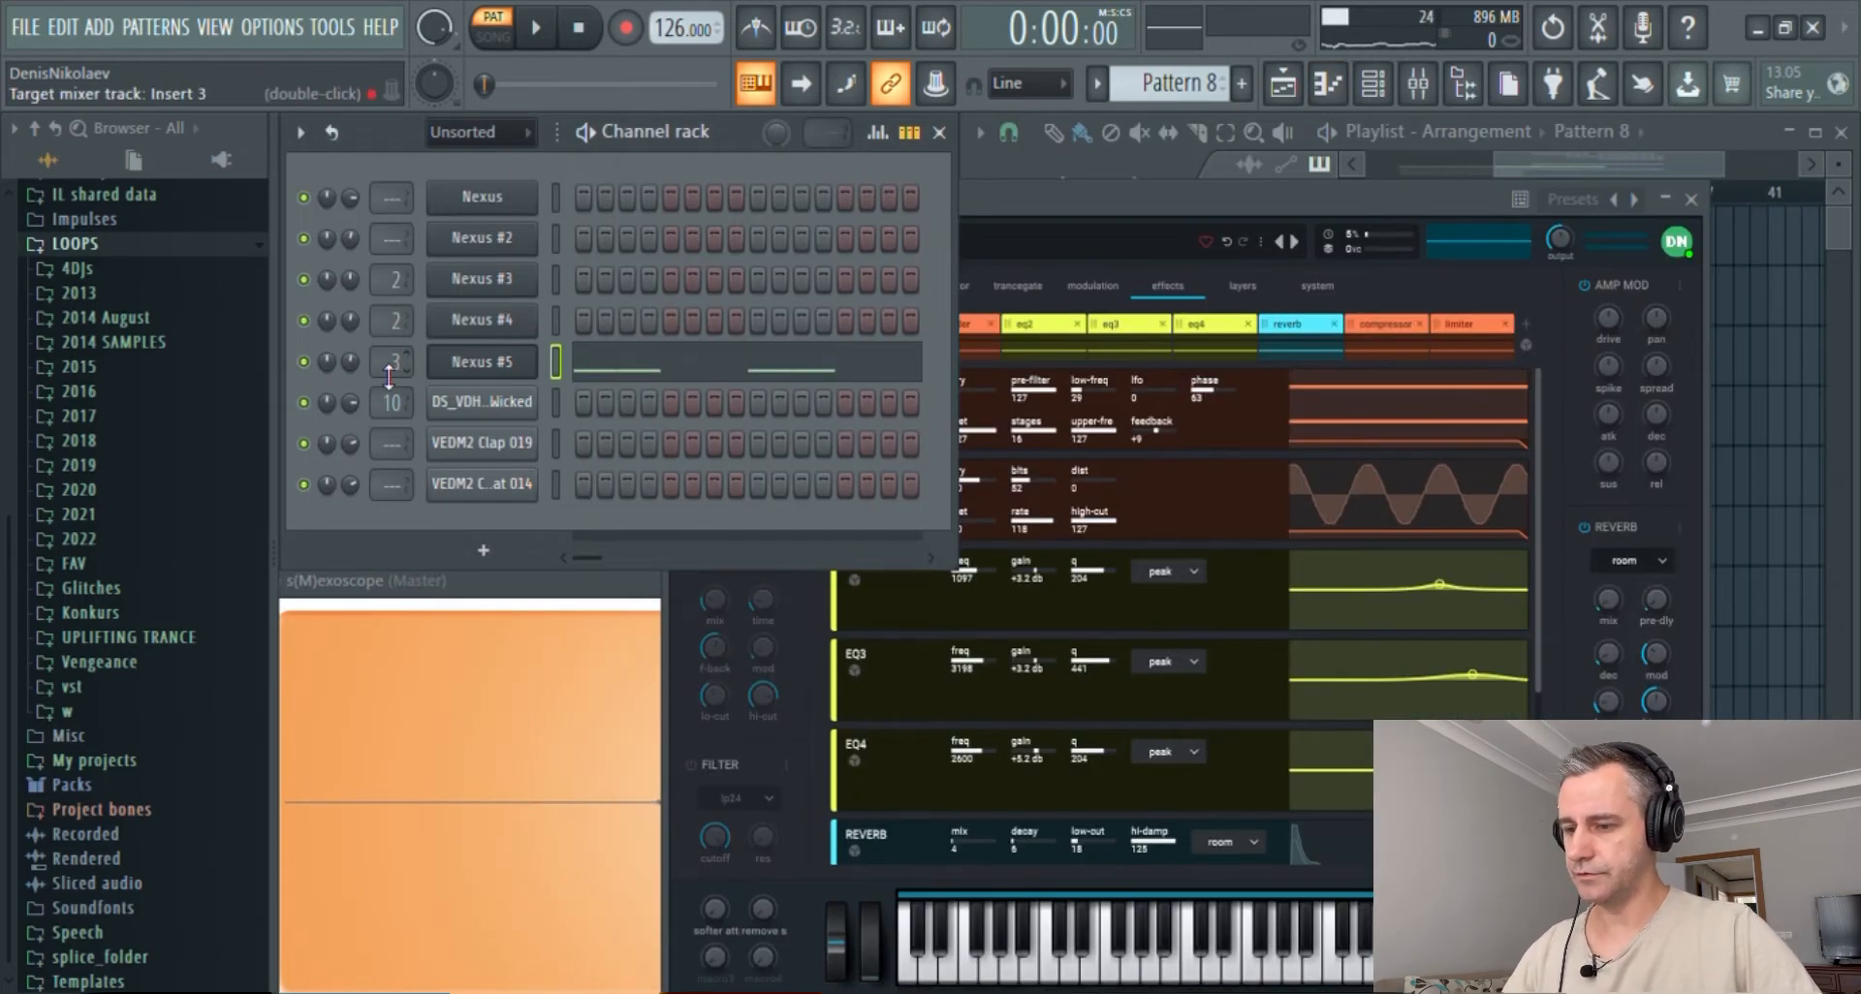
- Route the cloned Nexus channel to mixer Insert 3 and load Soundgoodizer and Fruity parametric EQ 2 into its first two slots
double_click(391, 362)
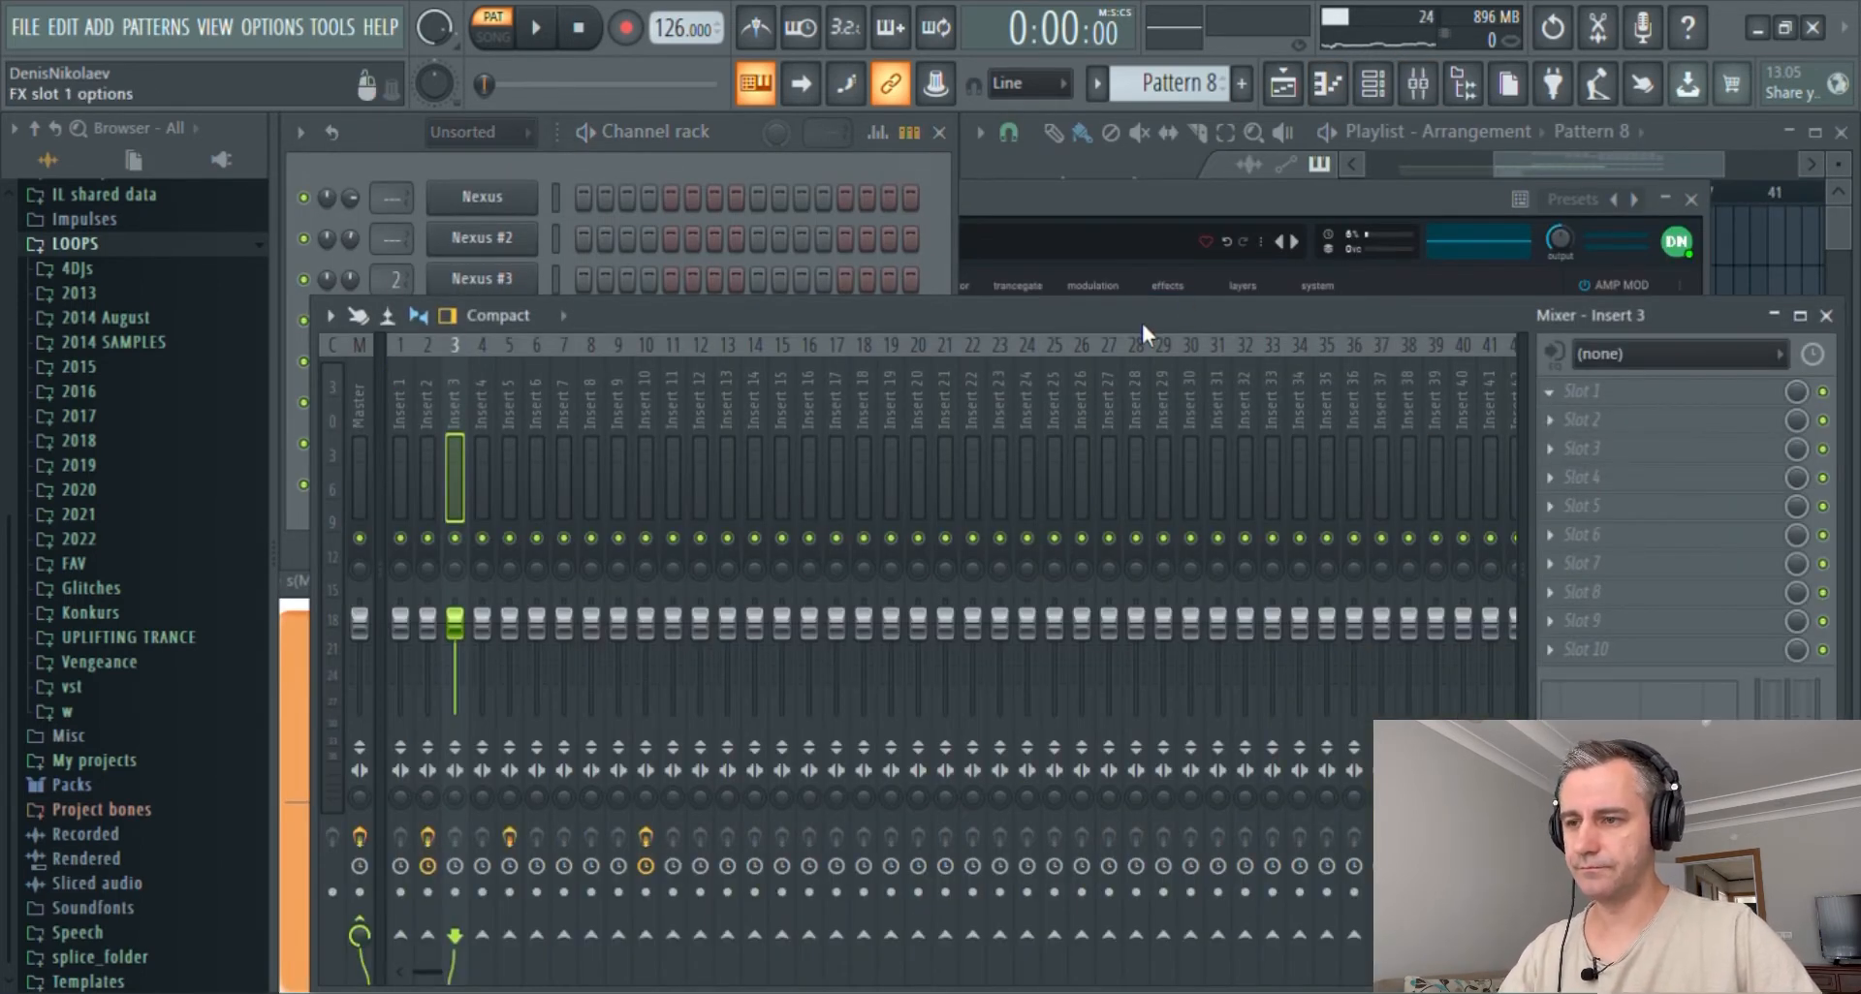
click(1163, 407)
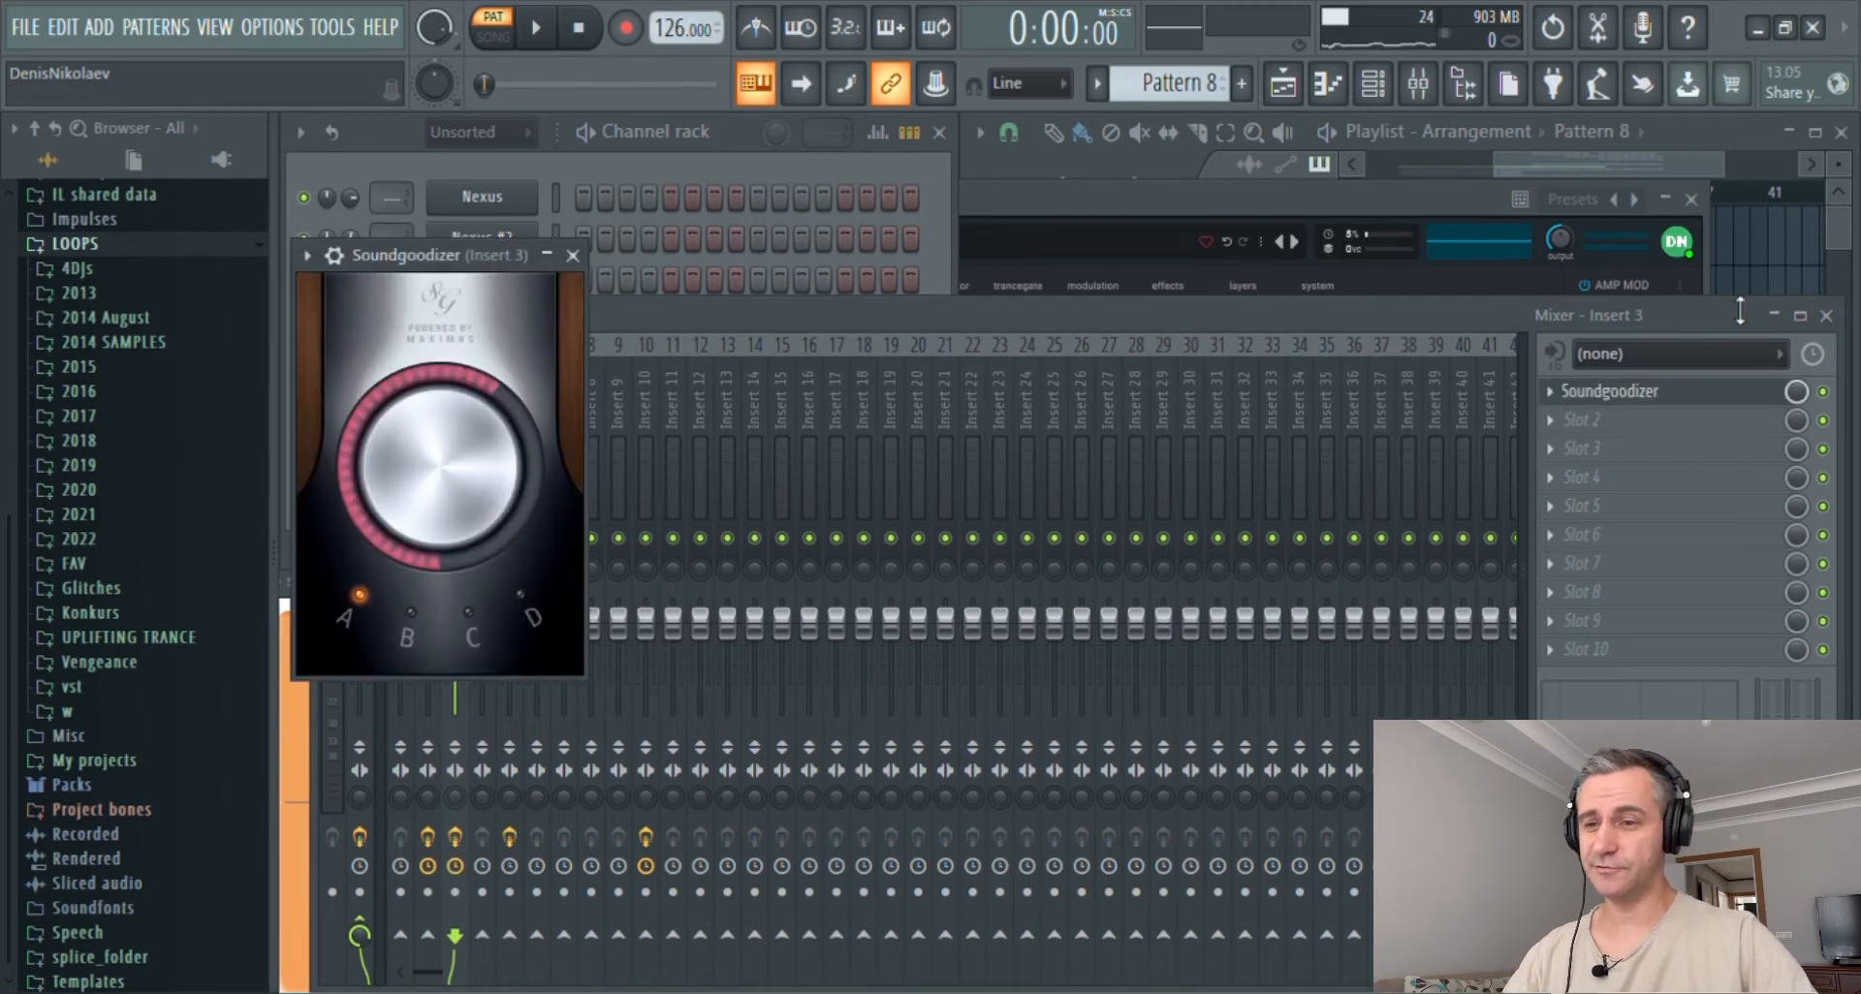
click(1707, 402)
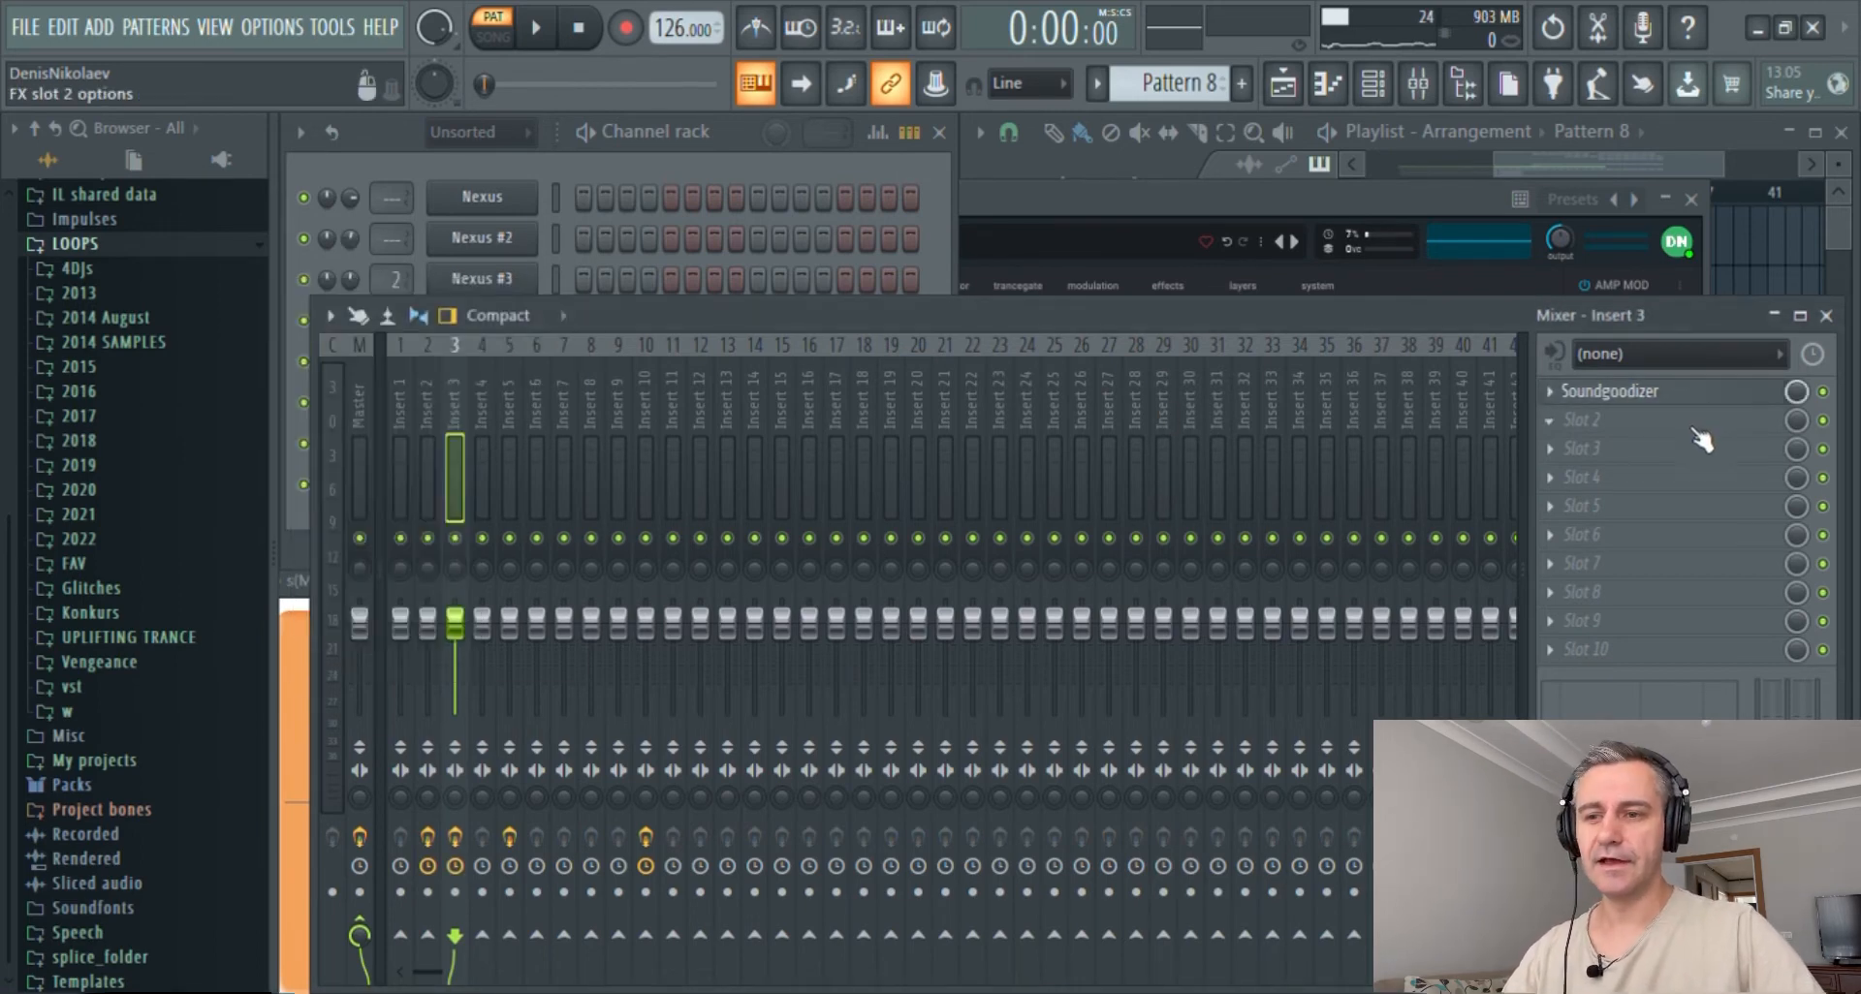
click(1168, 550)
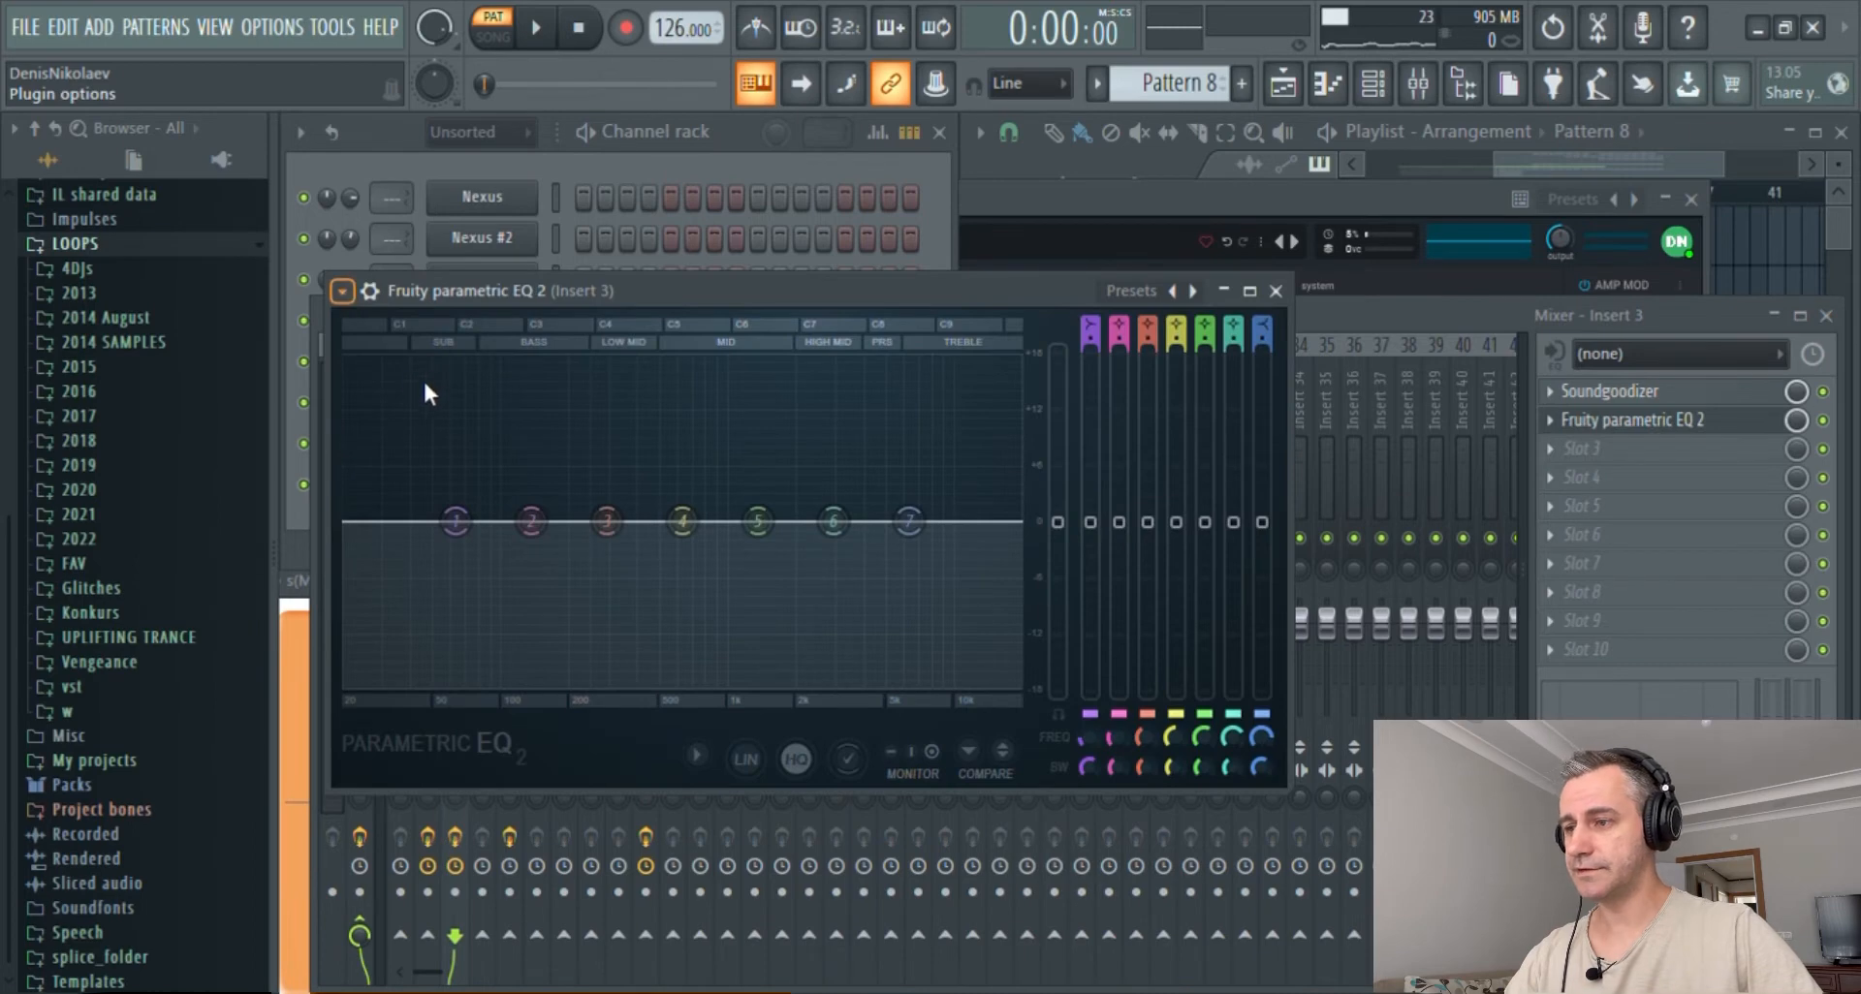
- Shape the Insert 3 EQ by moving its low and high band points to lower frequencies
click(698, 408)
drag(563, 526, 388, 526)
drag(1005, 513, 572, 528)
- Load Kickstart into slot 9 of Insert 3 with the Mids Chain curve at 1/4, and close the mixer
click(1638, 426)
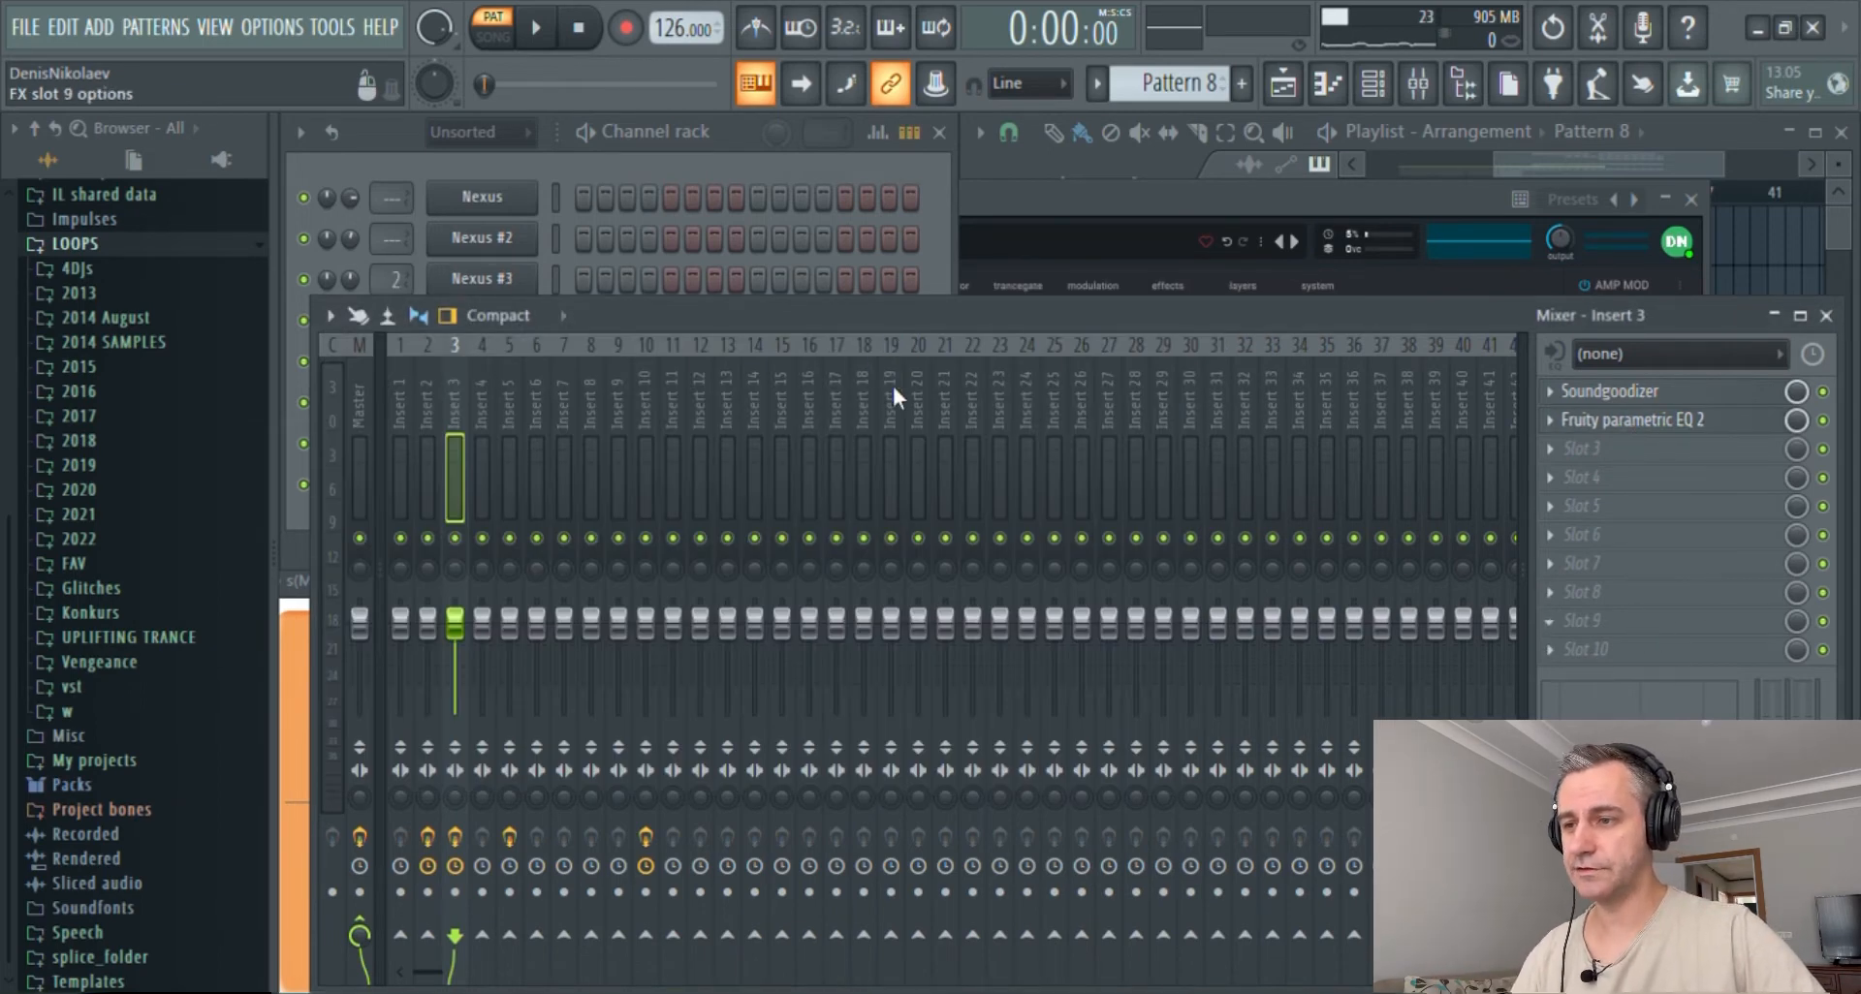
click(673, 659)
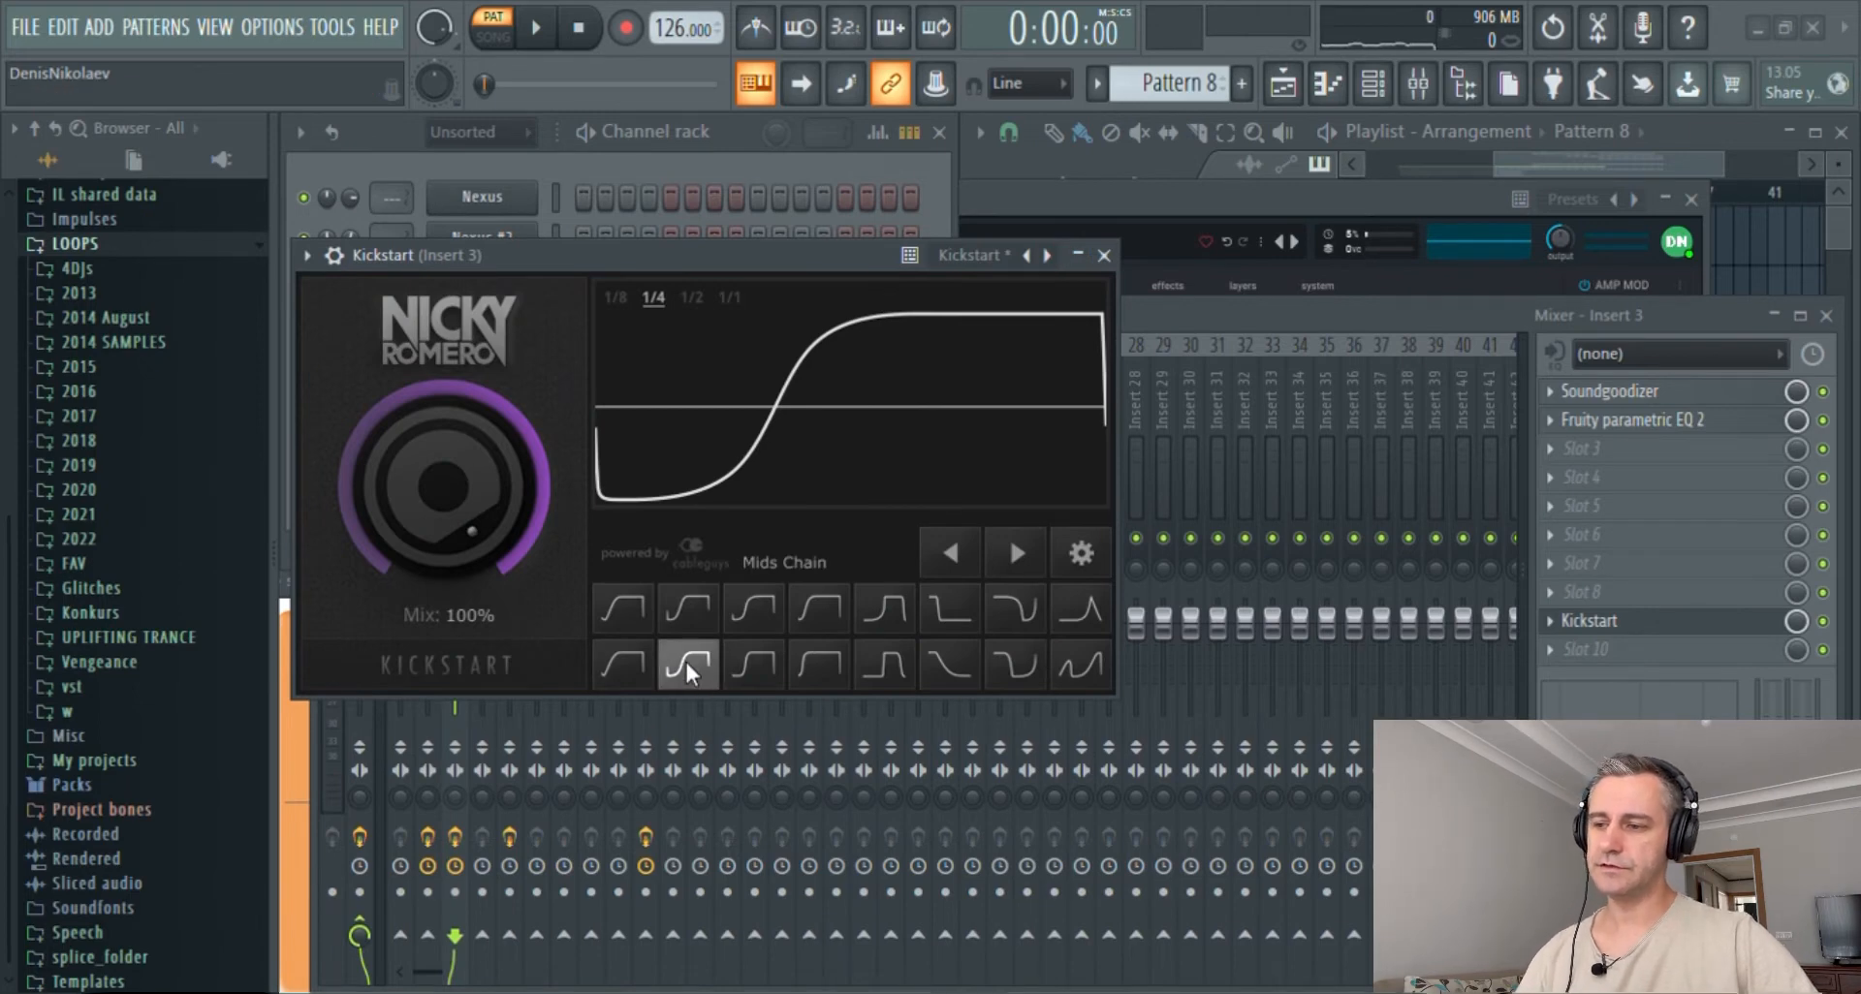
click(1104, 255)
key(F9)
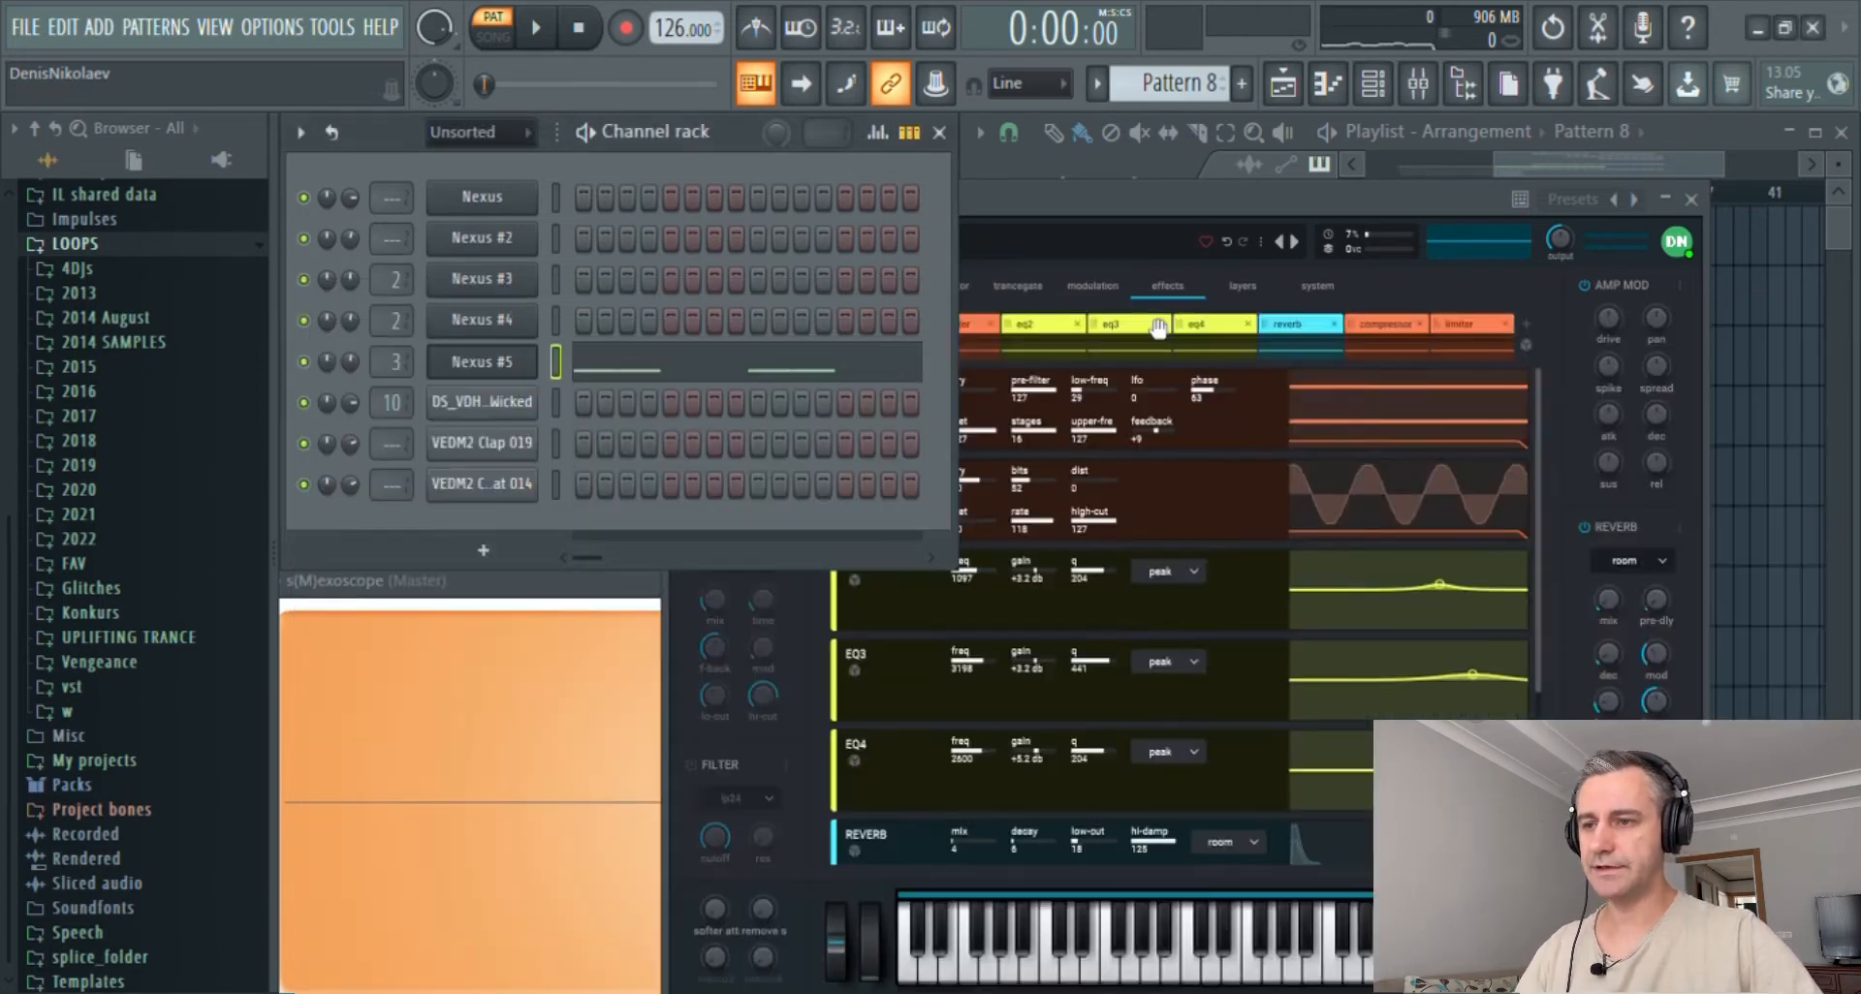
- Load the Basic Square bass preset from the Factory Presets into Nexus #5
click(1163, 202)
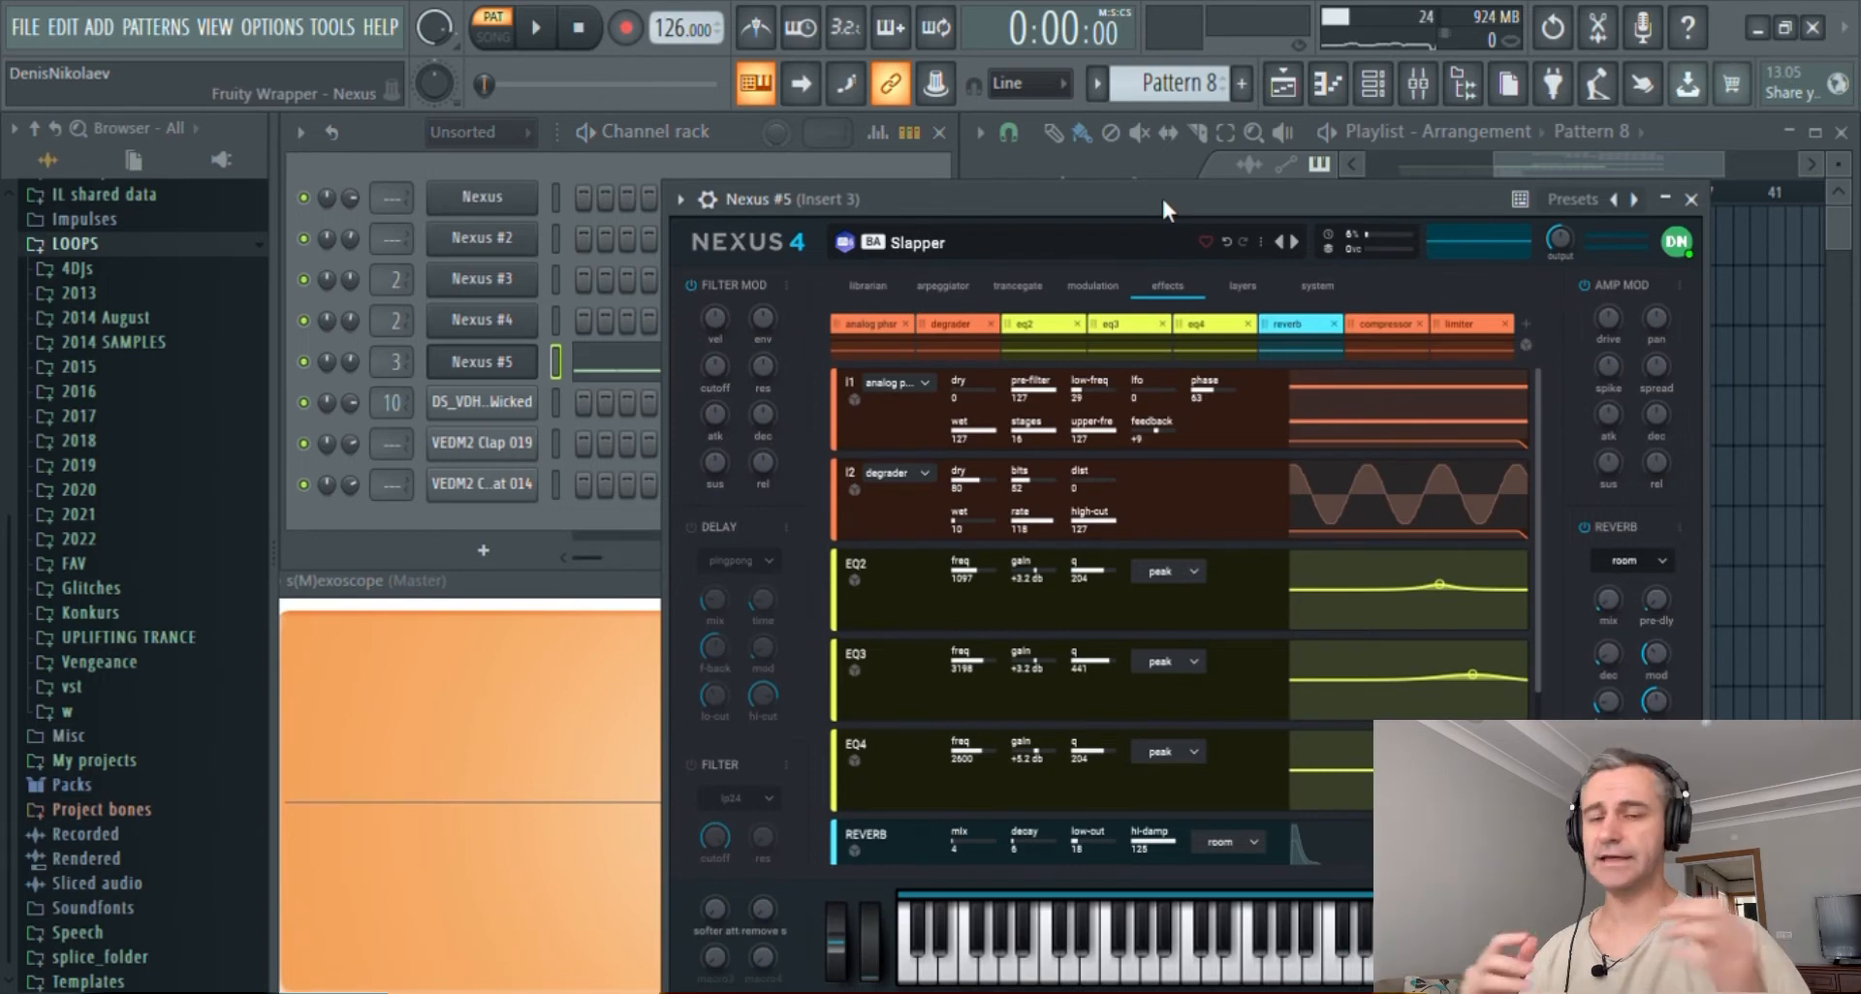
click(872, 287)
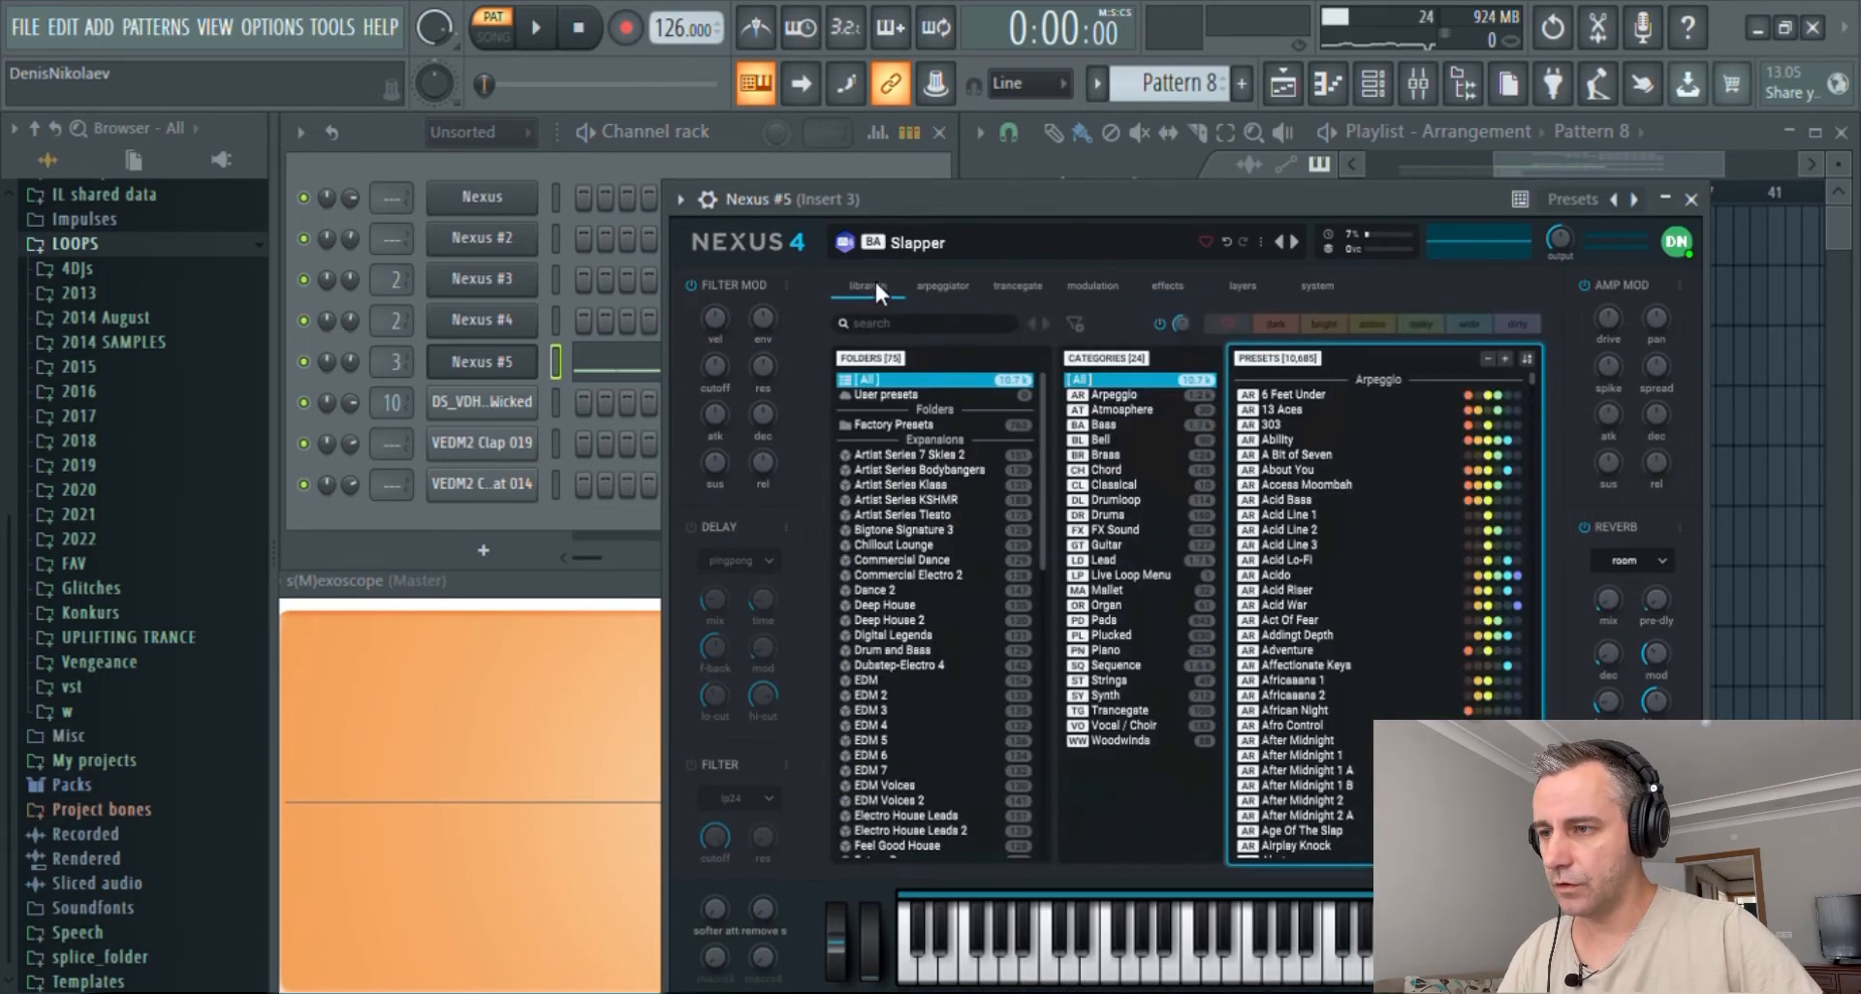
click(927, 426)
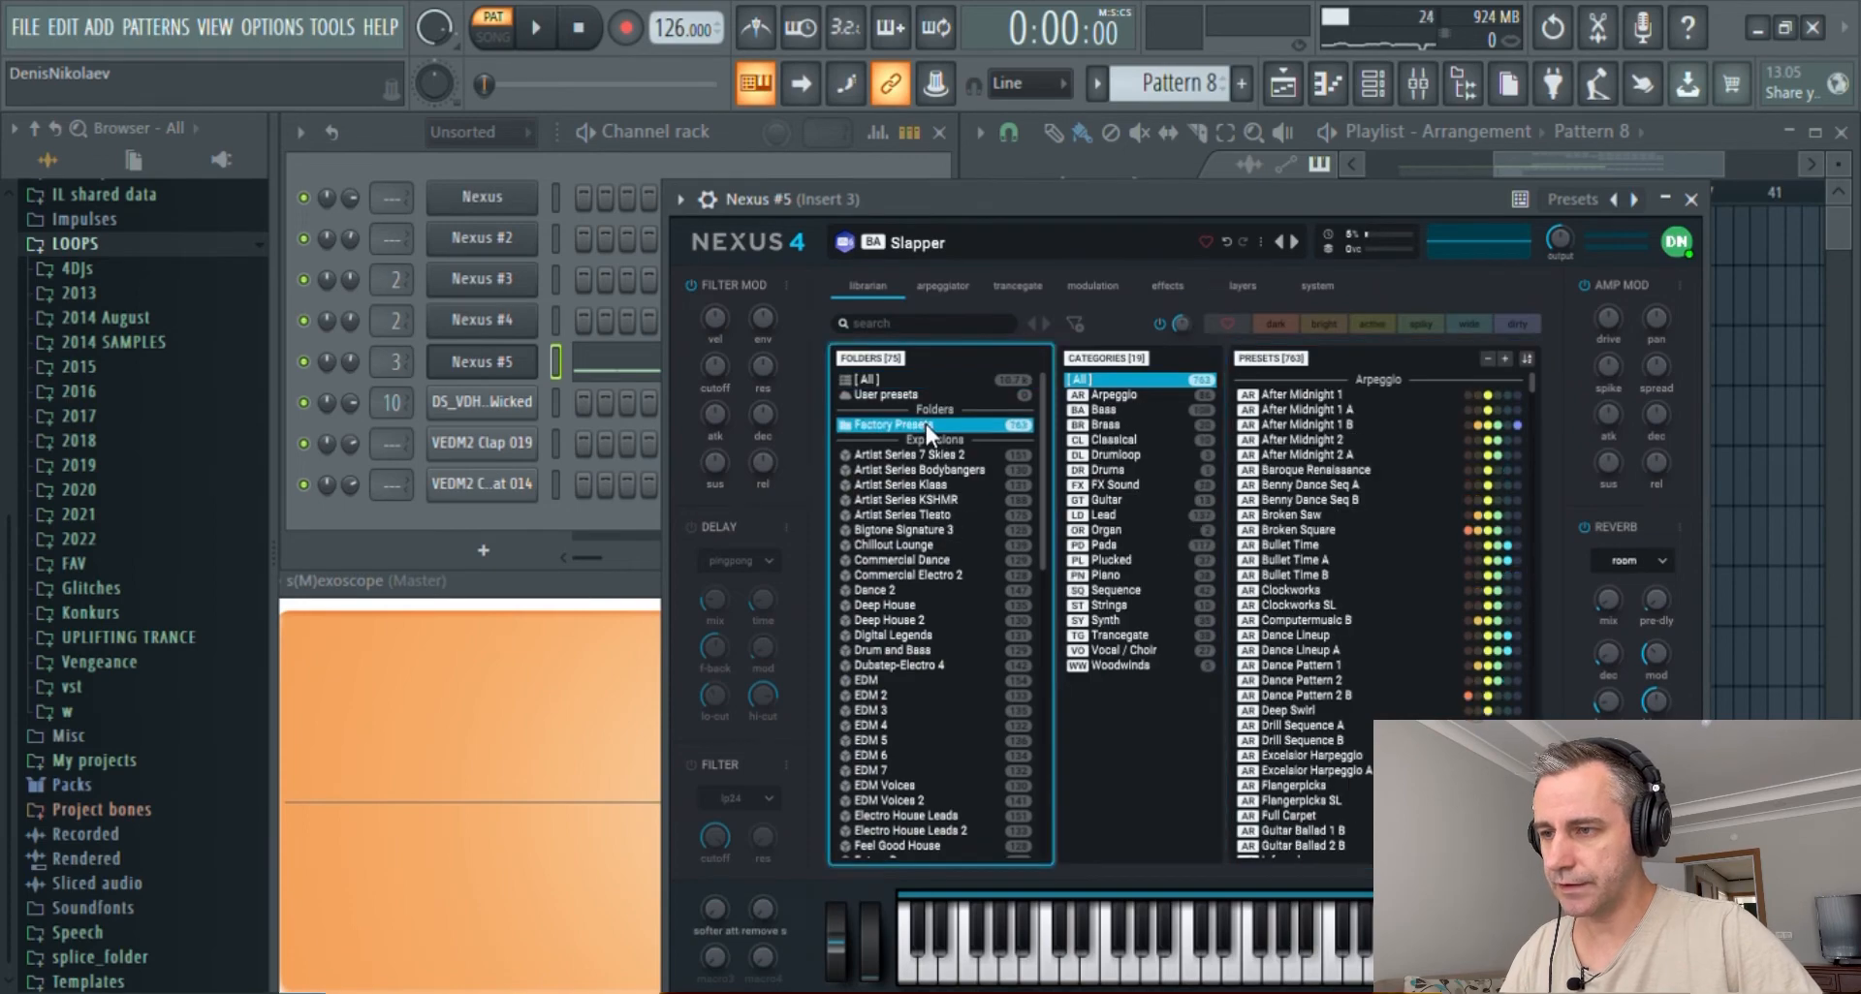
click(1109, 414)
click(1318, 498)
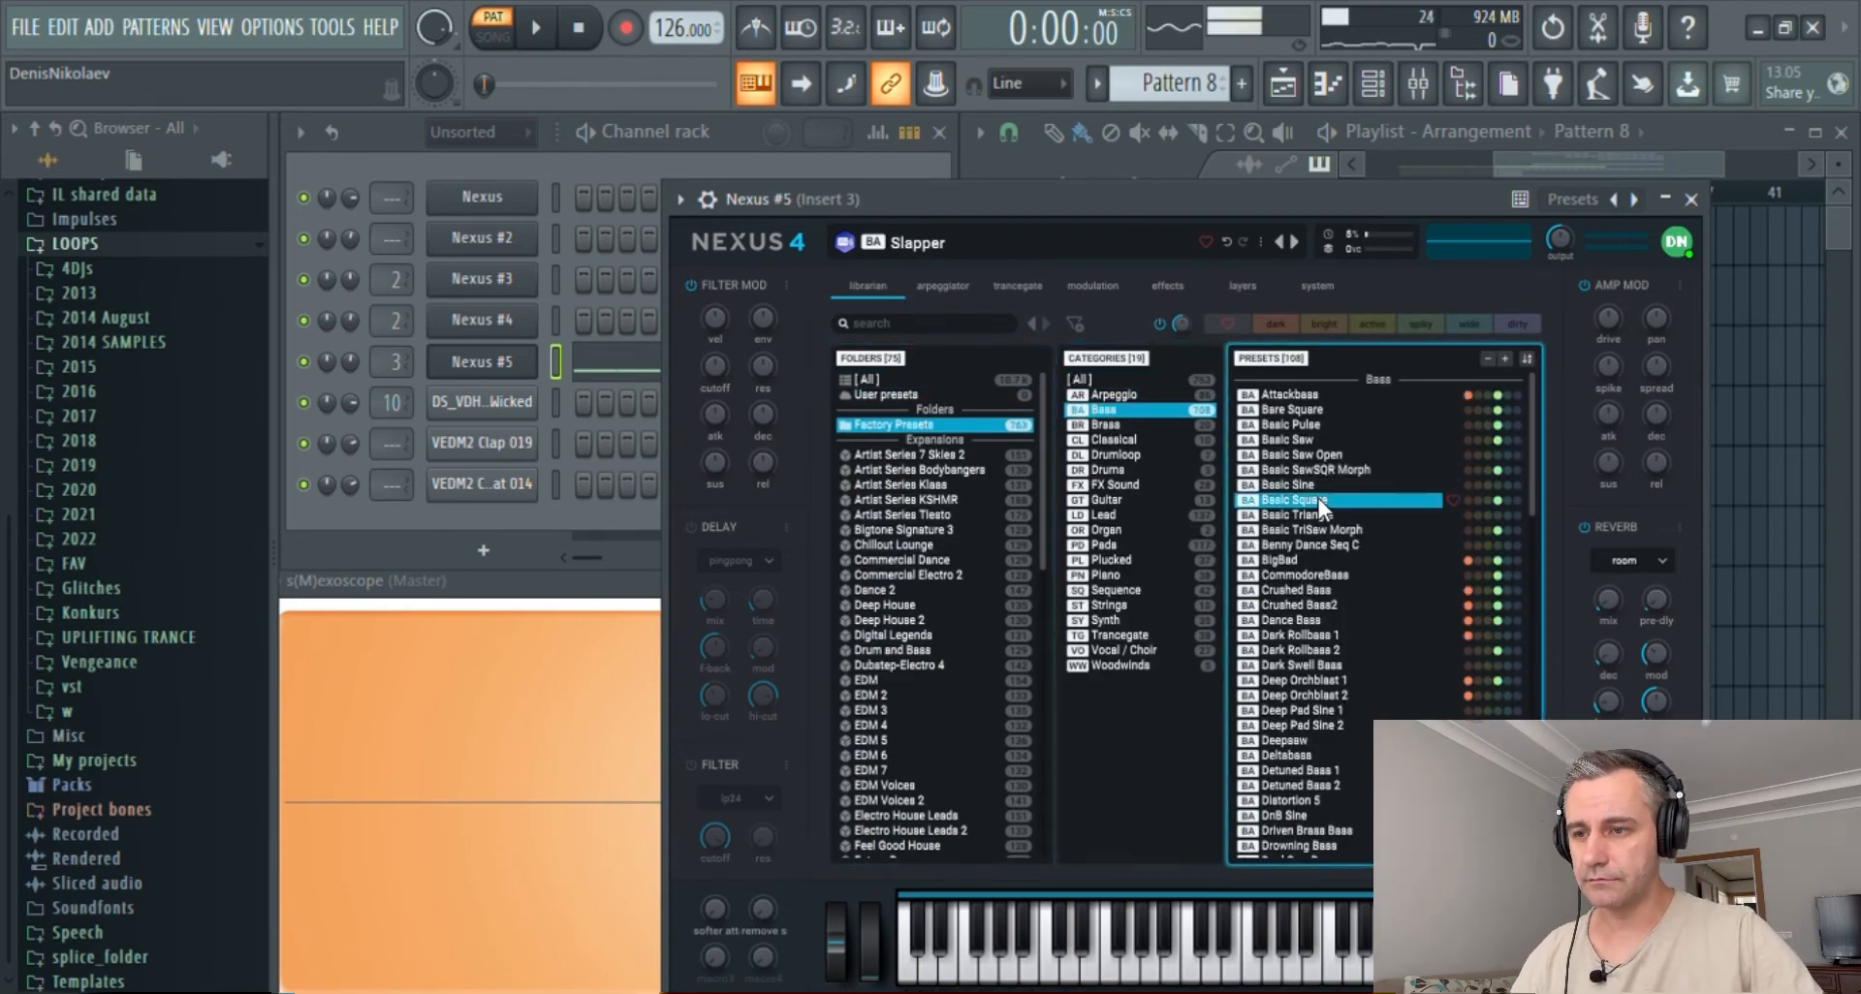
- Open the miscellaneous functions of Nexus #5, play the pattern and adjust the channel's volume while listening
click(715, 200)
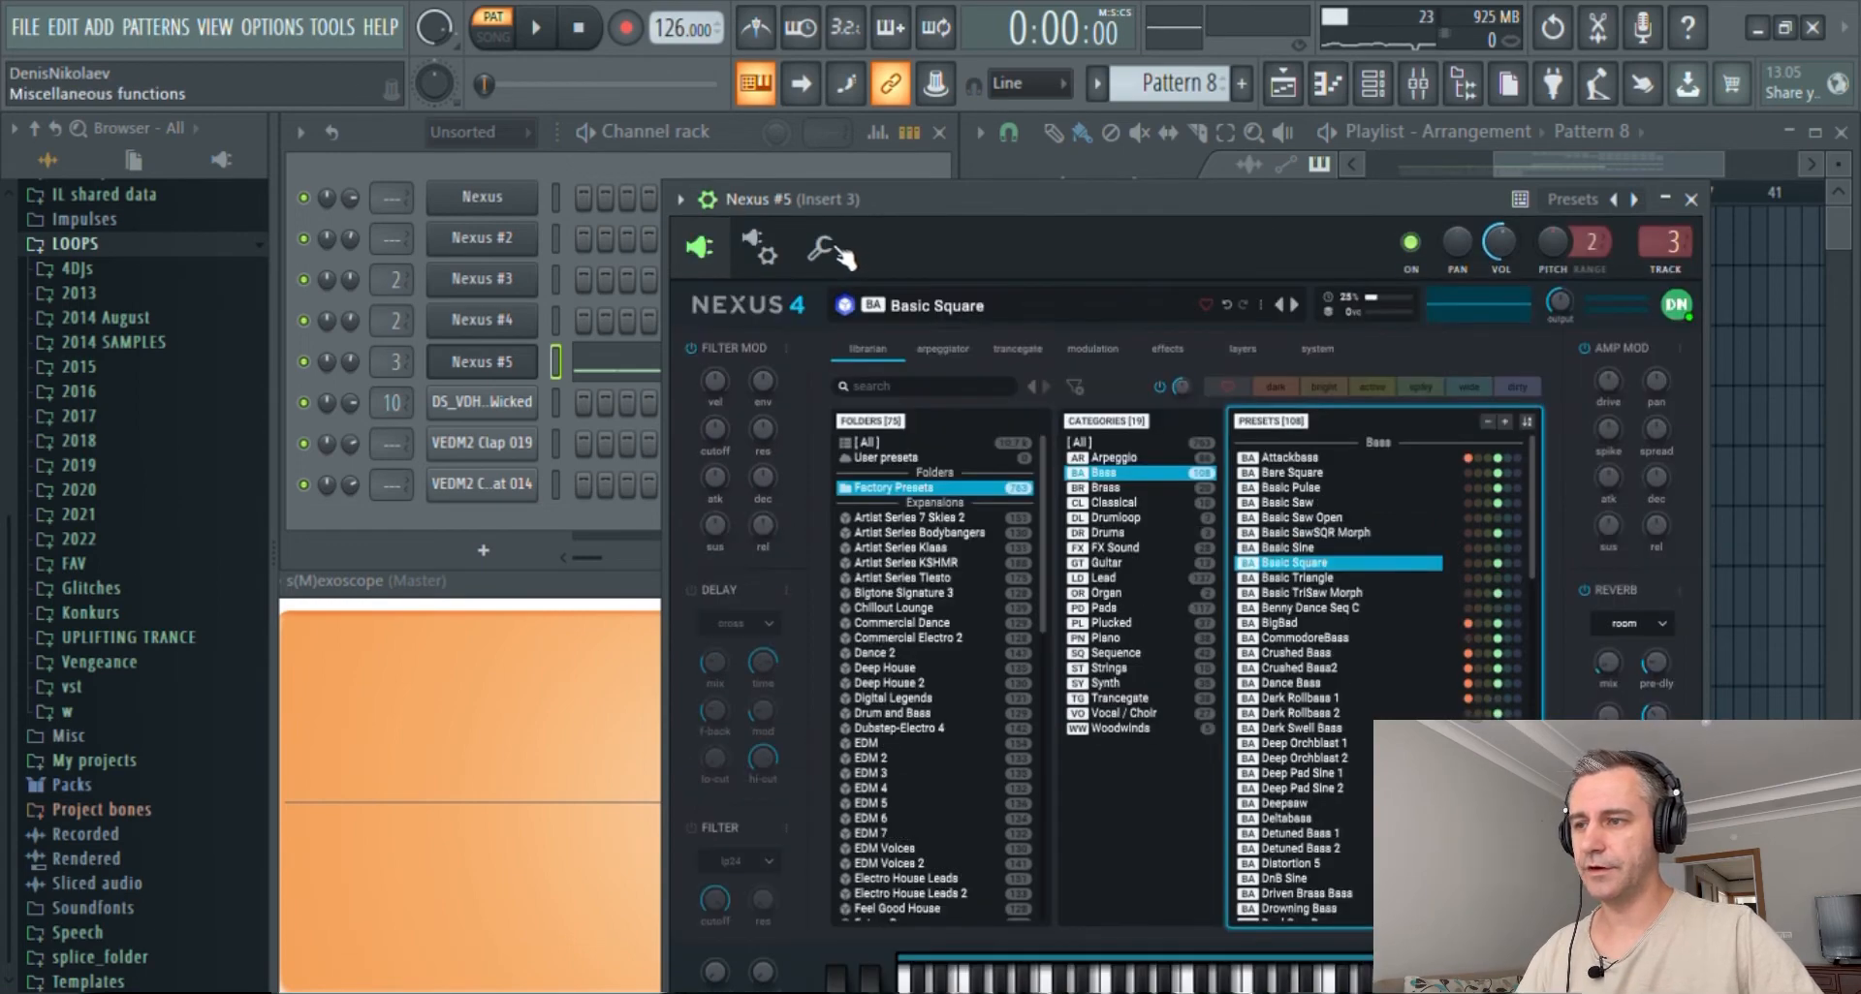
click(820, 247)
key(space)
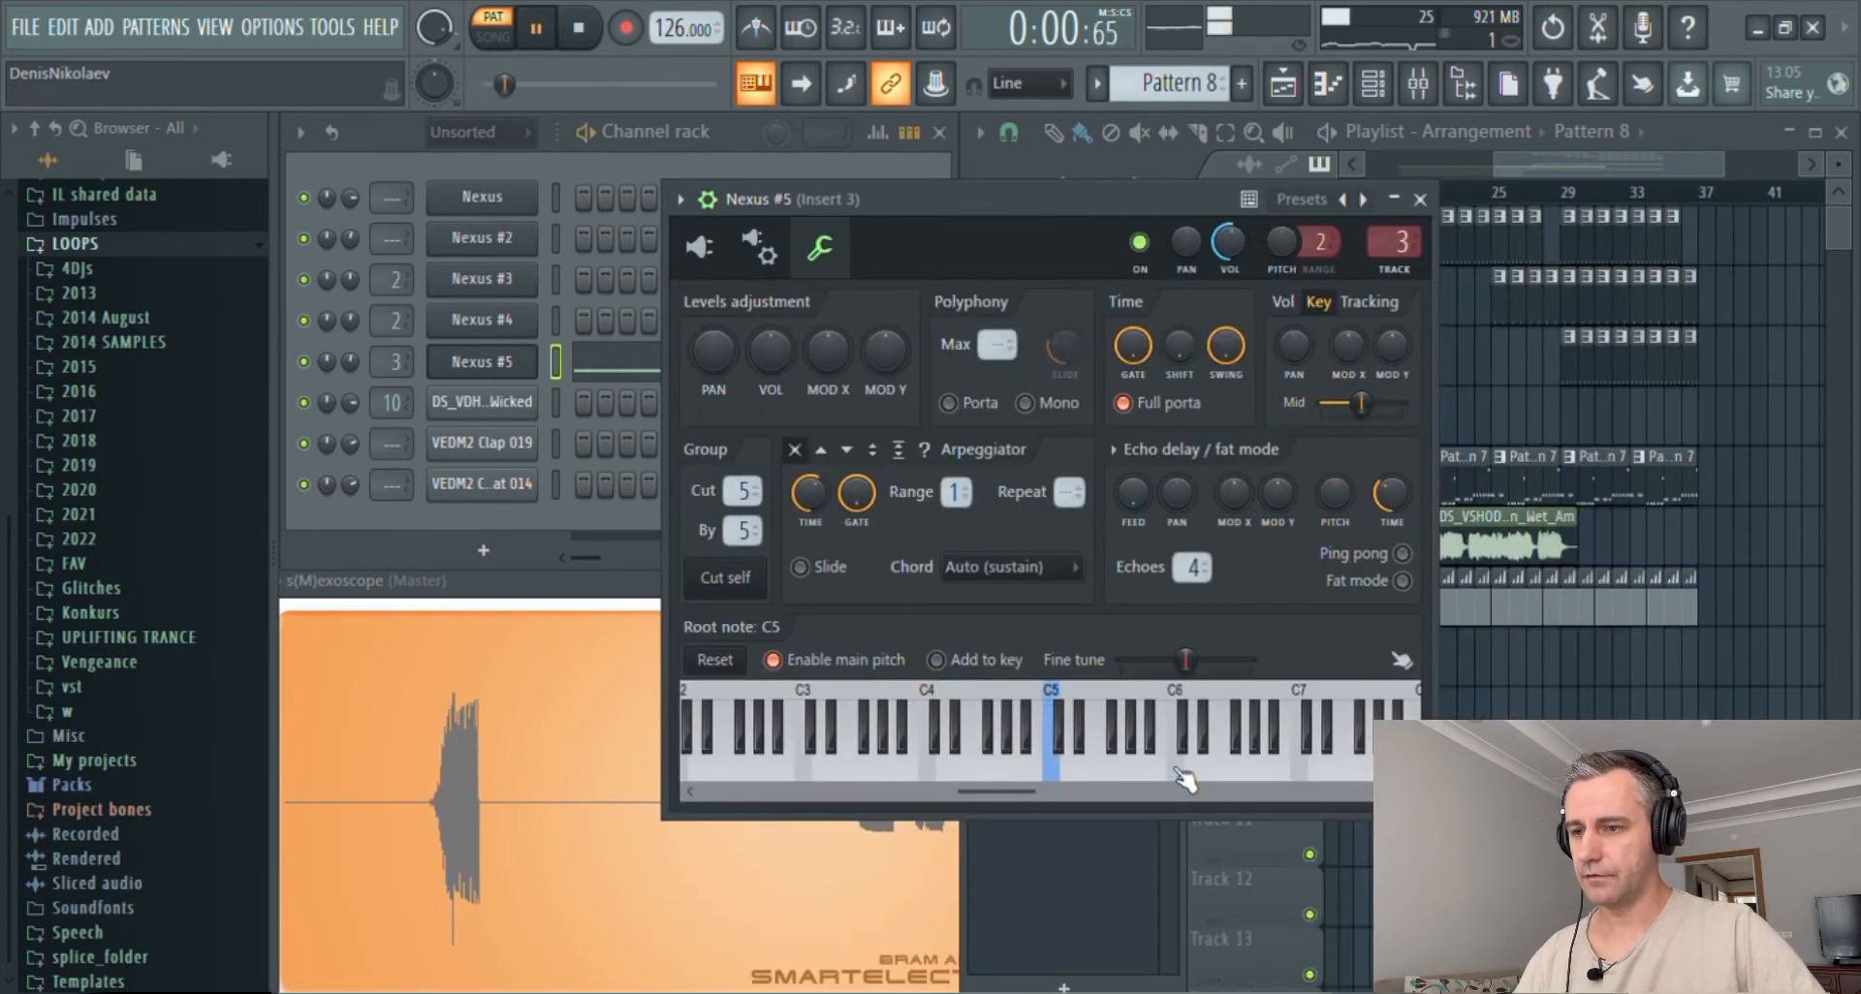
click(570, 539)
click(588, 583)
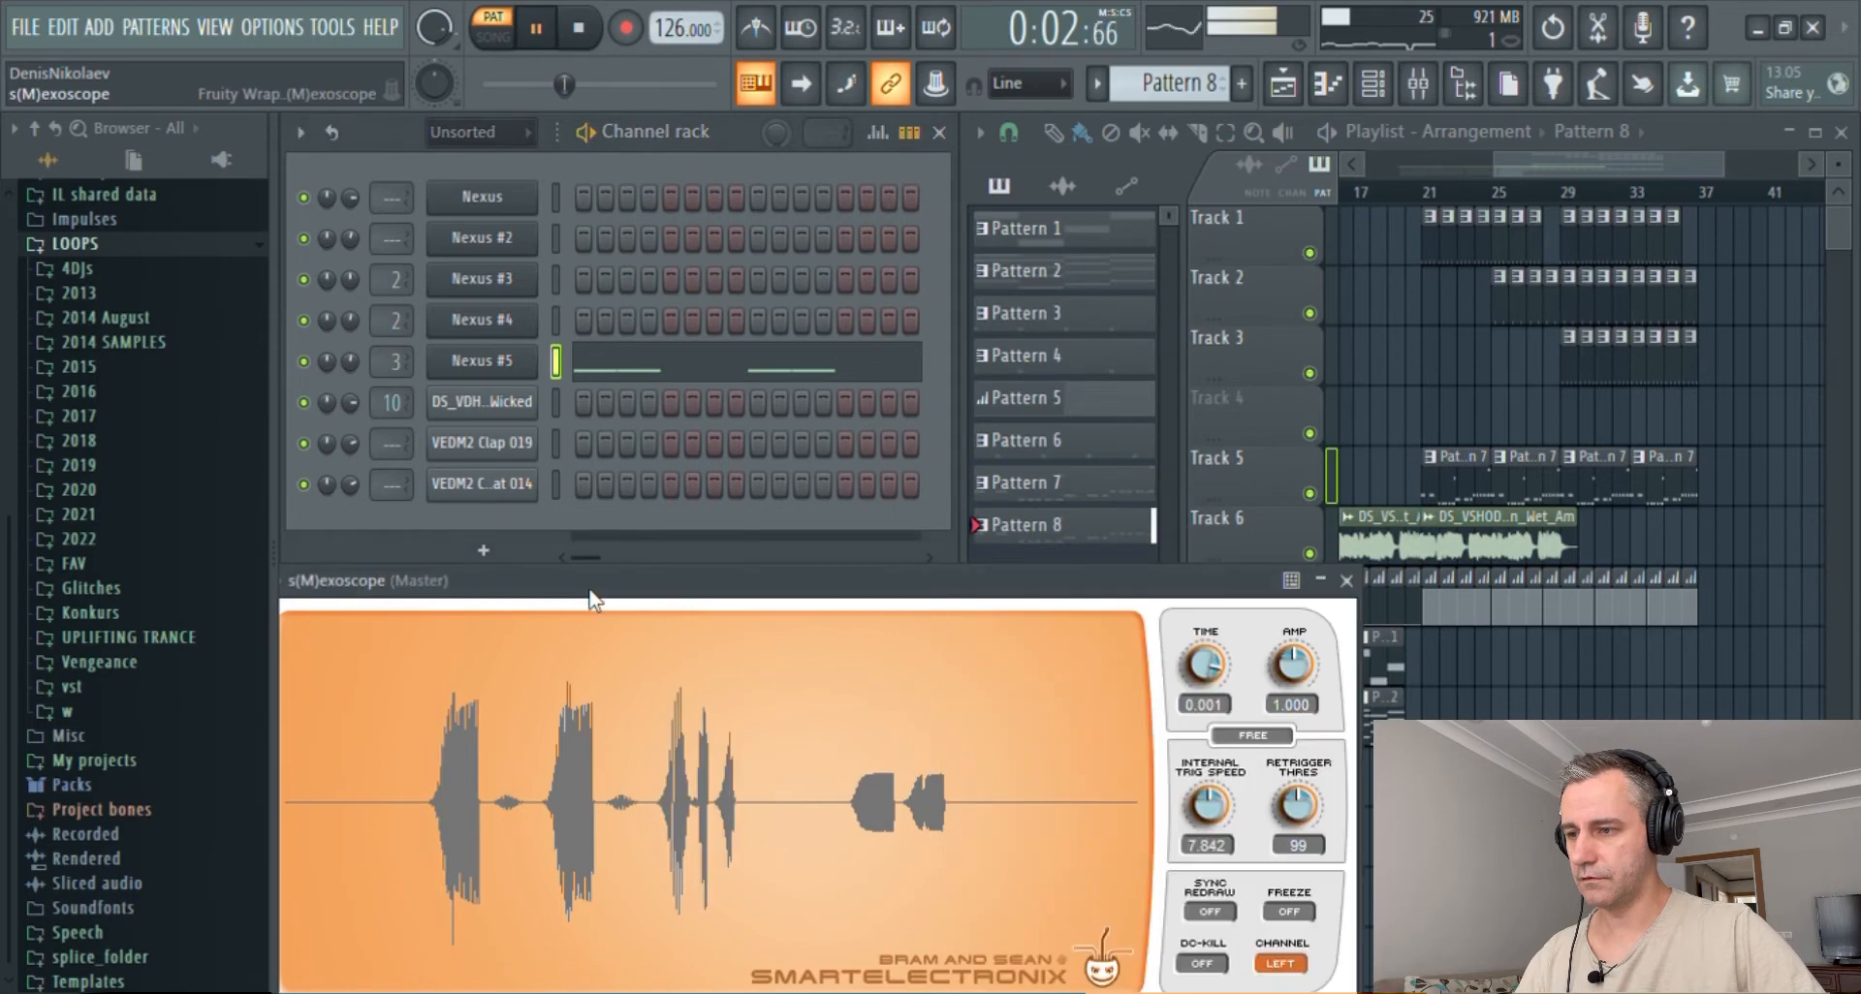
drag(350, 362, 350, 369)
key(space)
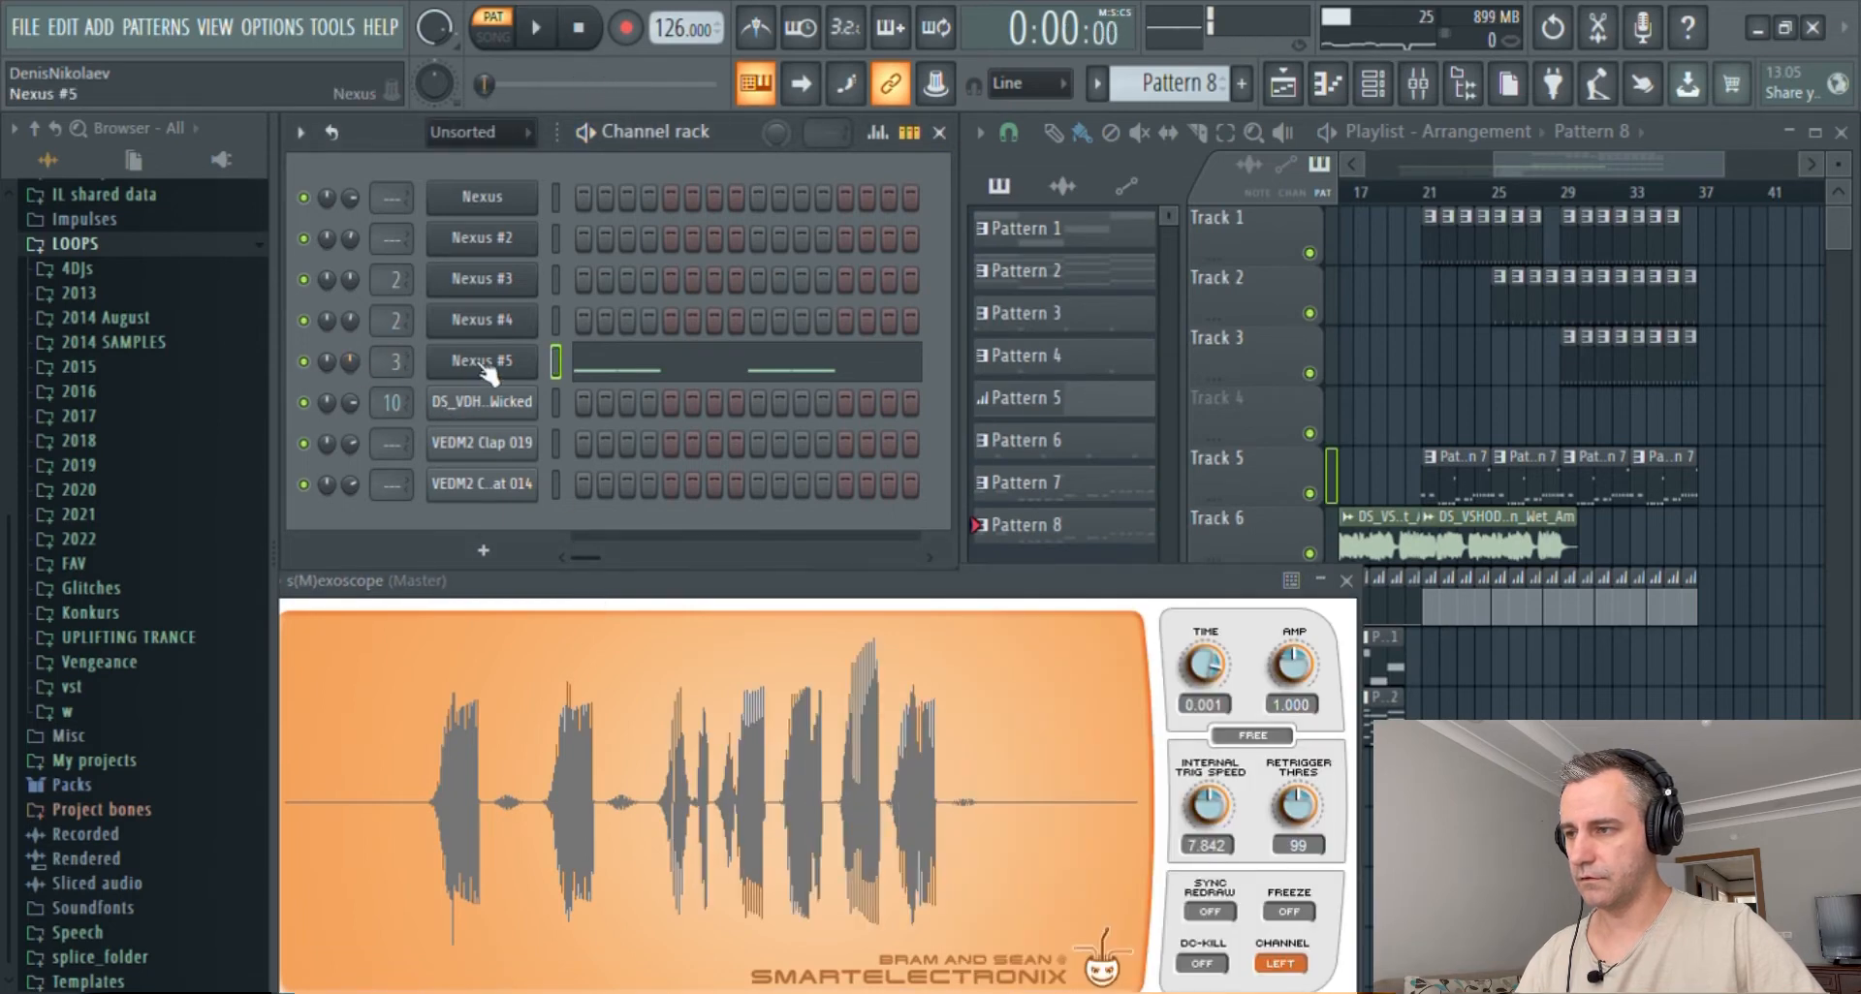
- Set the portamento speed of Nexus #5 to 1/8 in its modulation settings
click(482, 361)
click(700, 250)
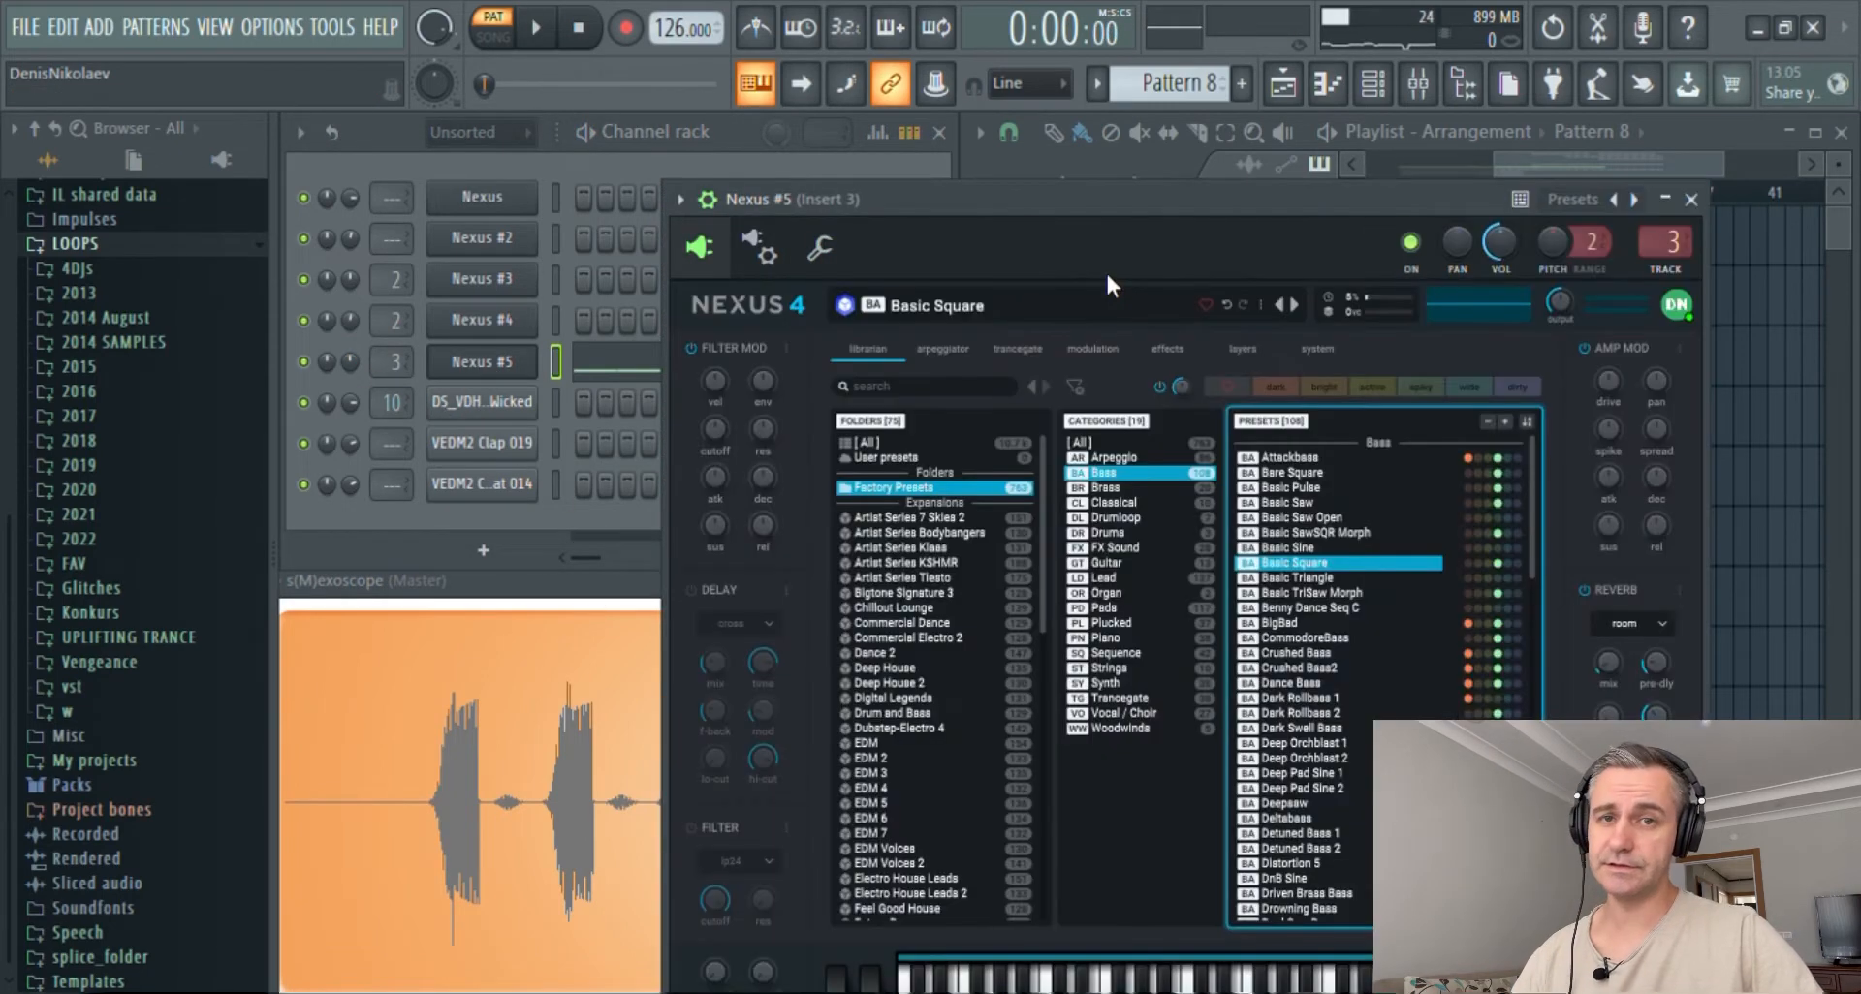
click(1084, 349)
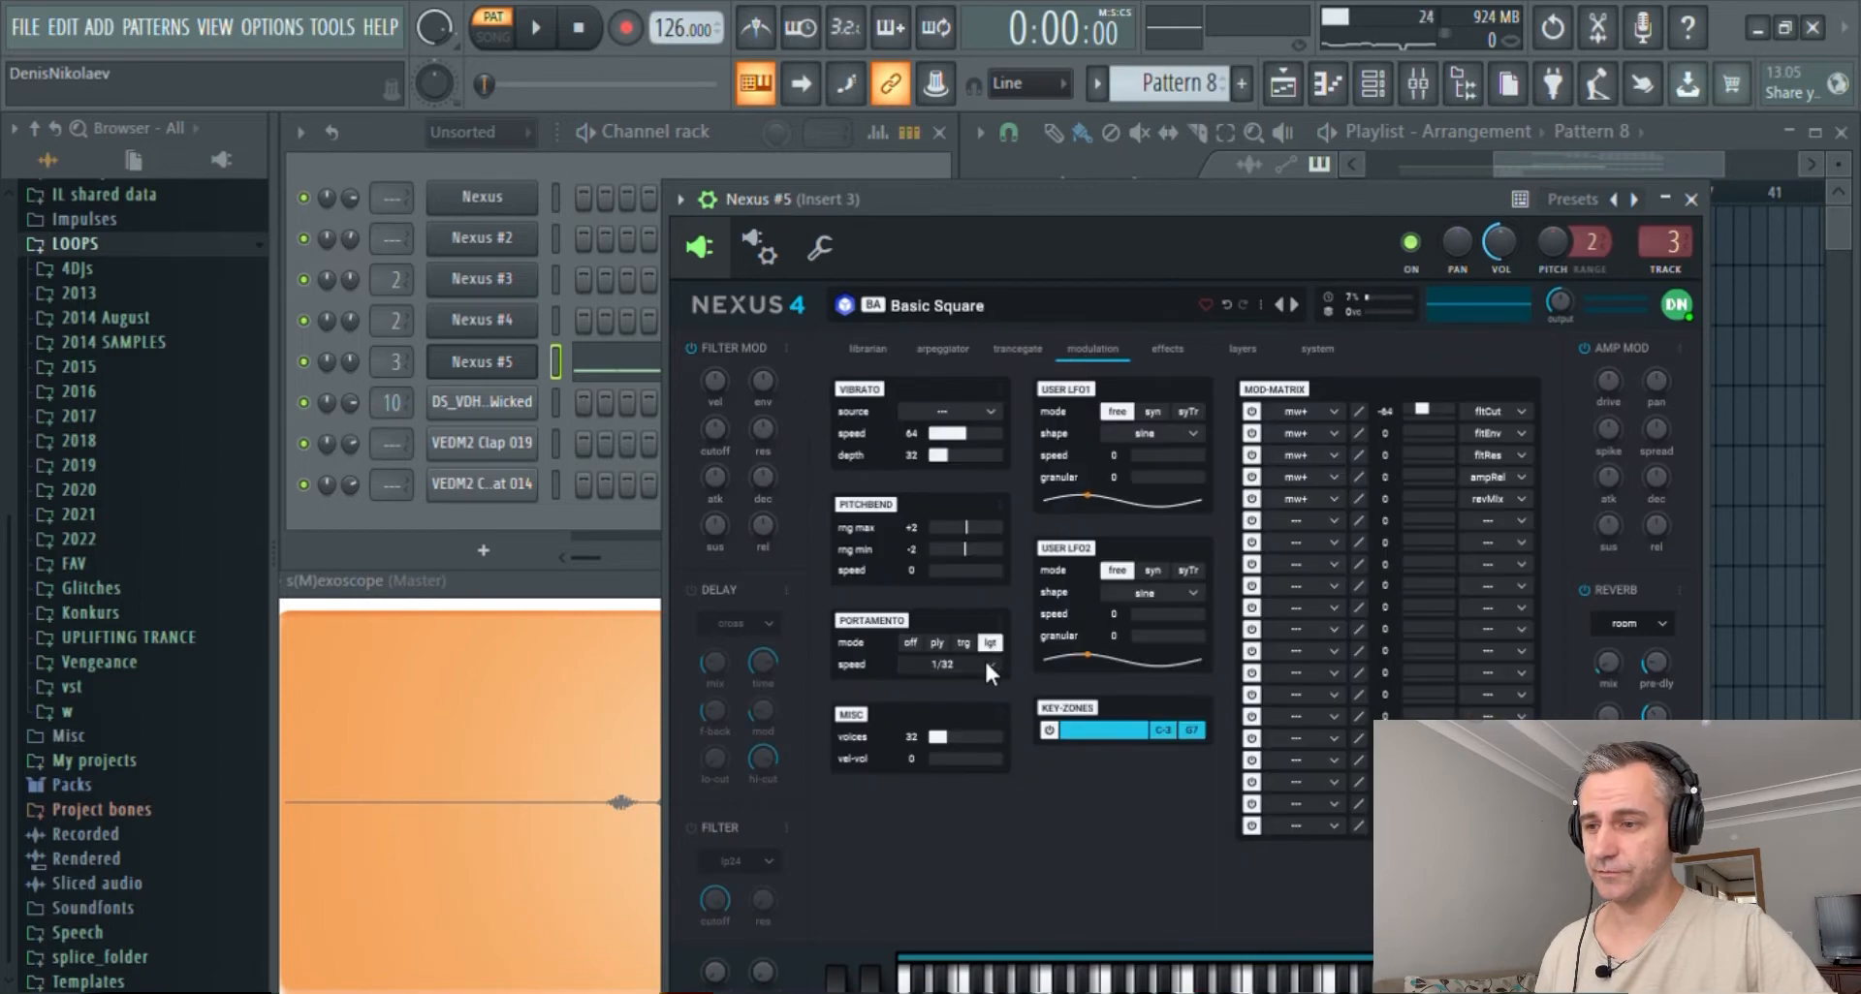
drag(935, 759, 942, 729)
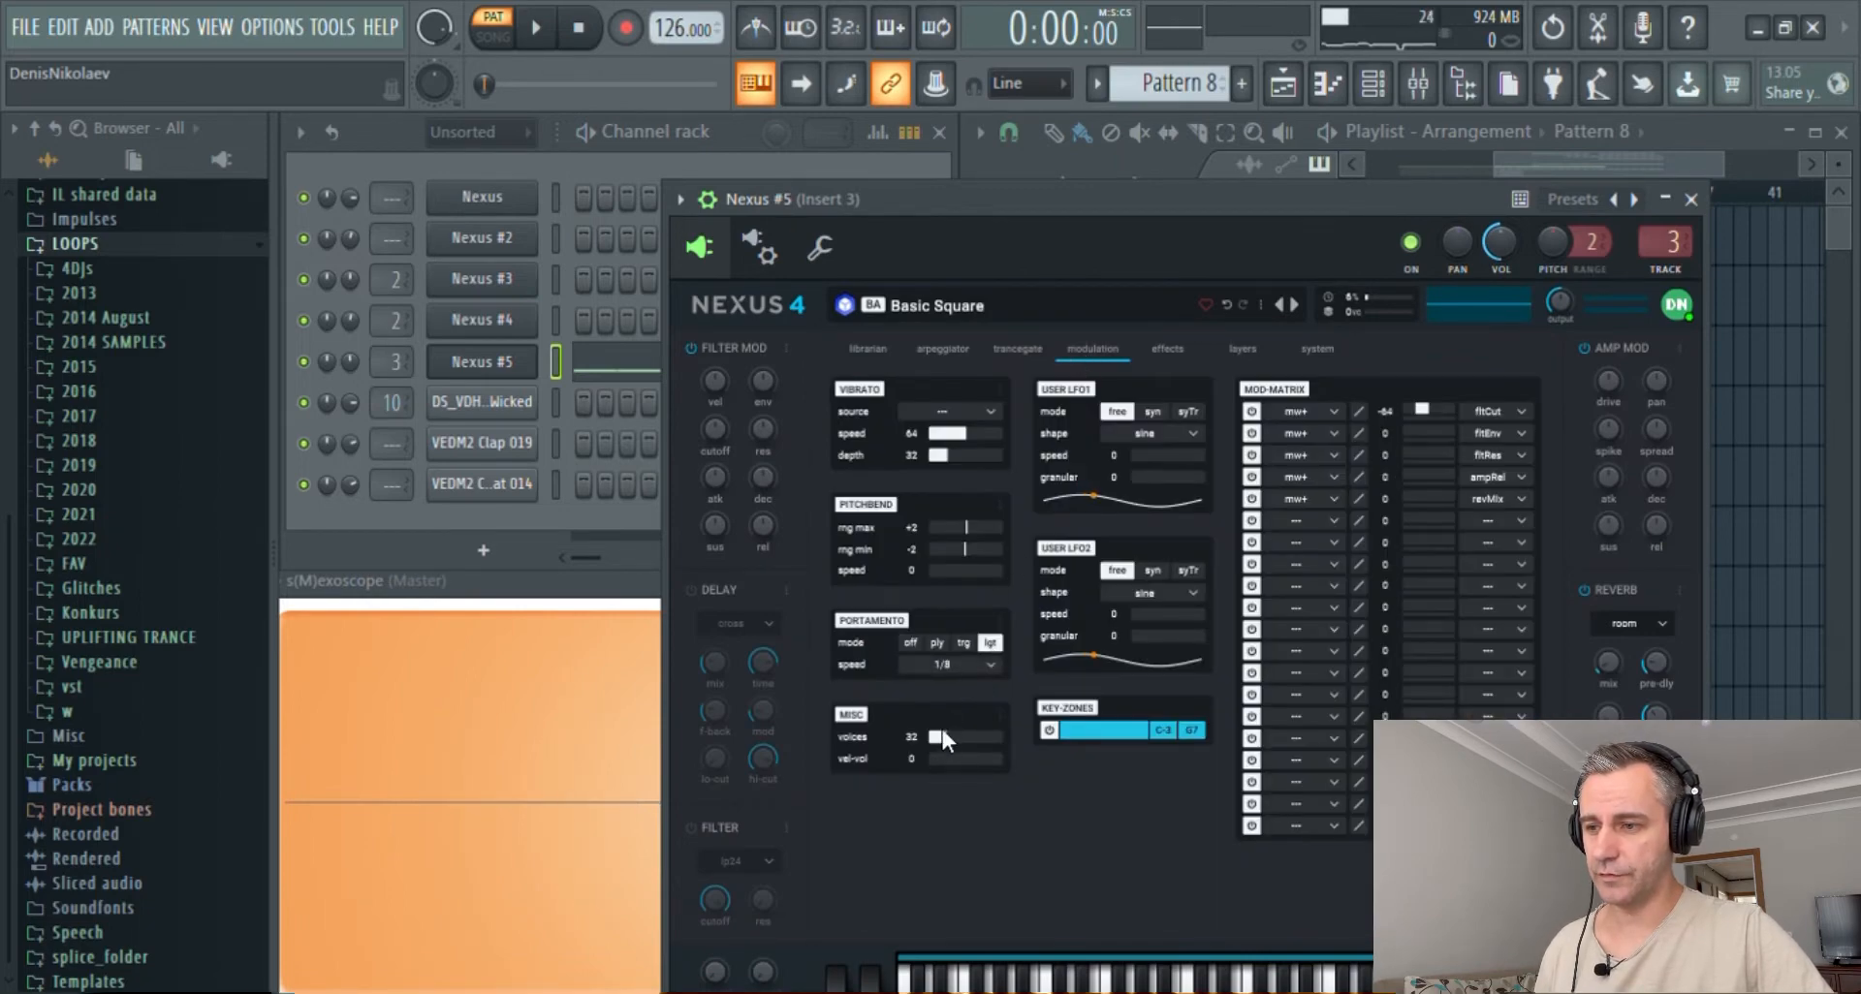
- Place Pattern 8 four times in a row on Track 4, starting at bar 21 above the Pattern 7 clips
click(506, 376)
drag(1435, 438, 1637, 429)
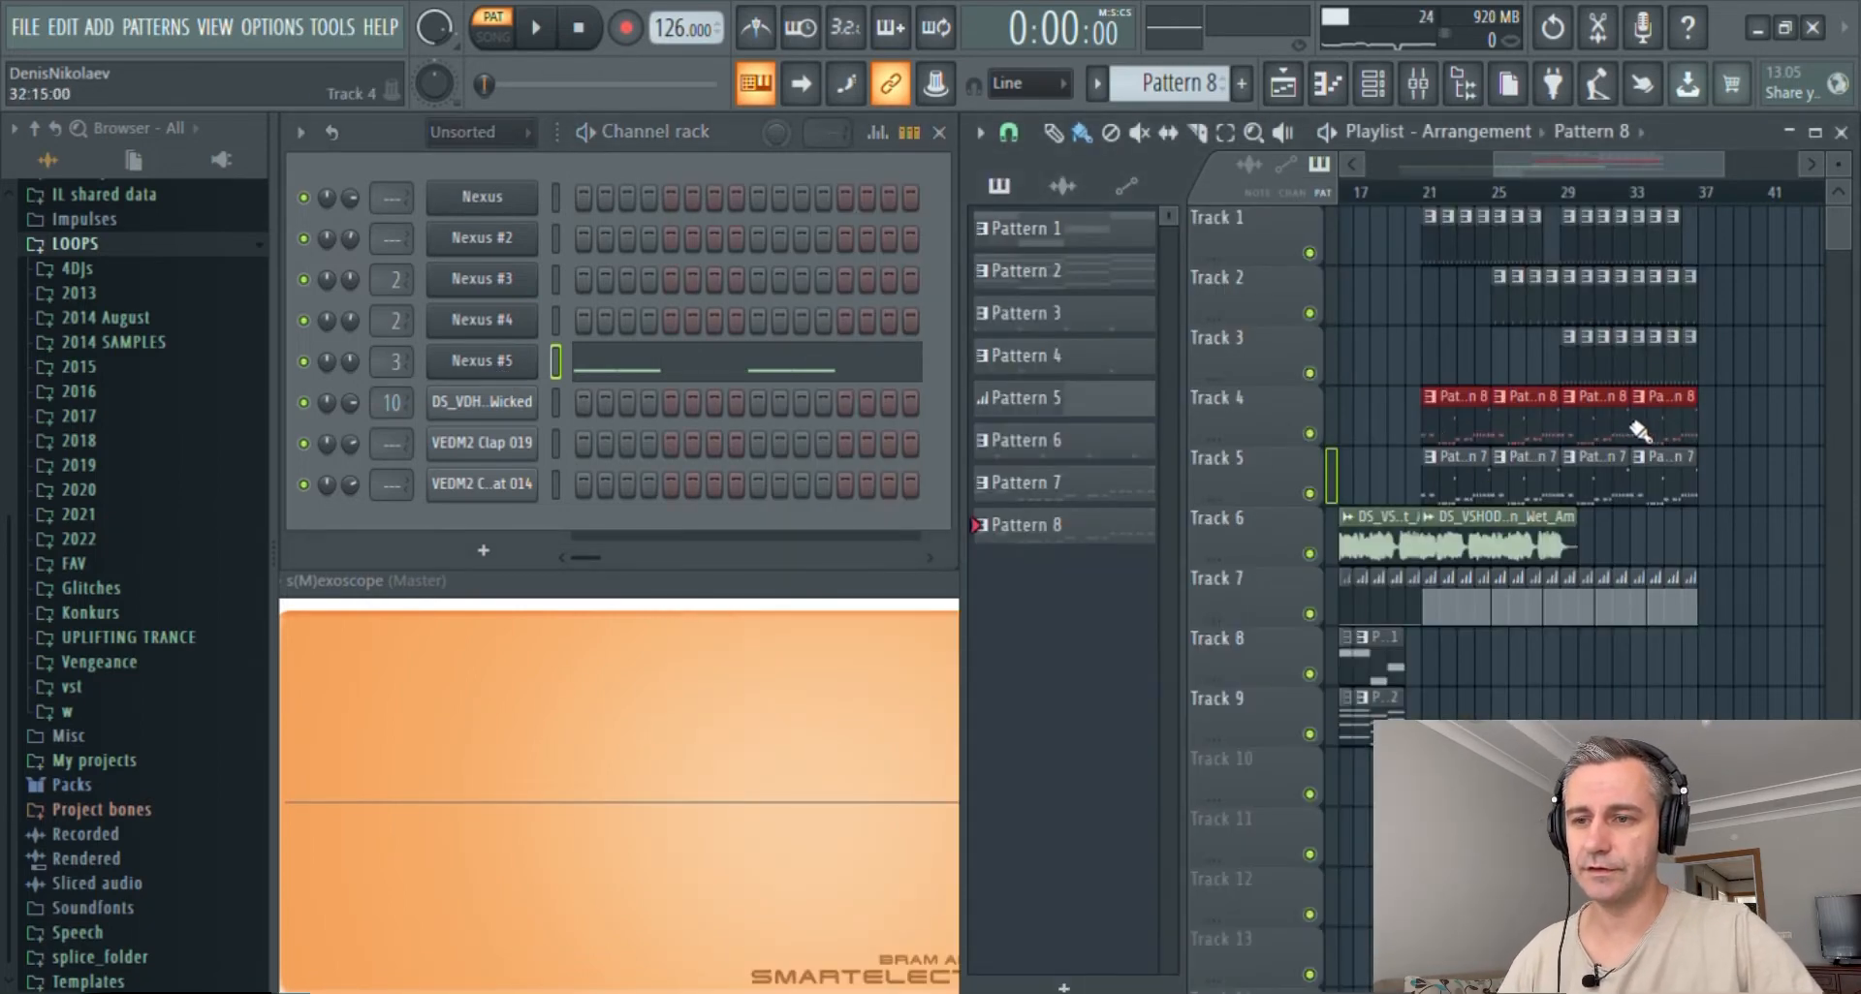
- Play the song from bar 5 in the enlarged playlist and paint seven Pattern 4 clips on Track 2 from bar 13
scroll(1478, 373, up, 4)
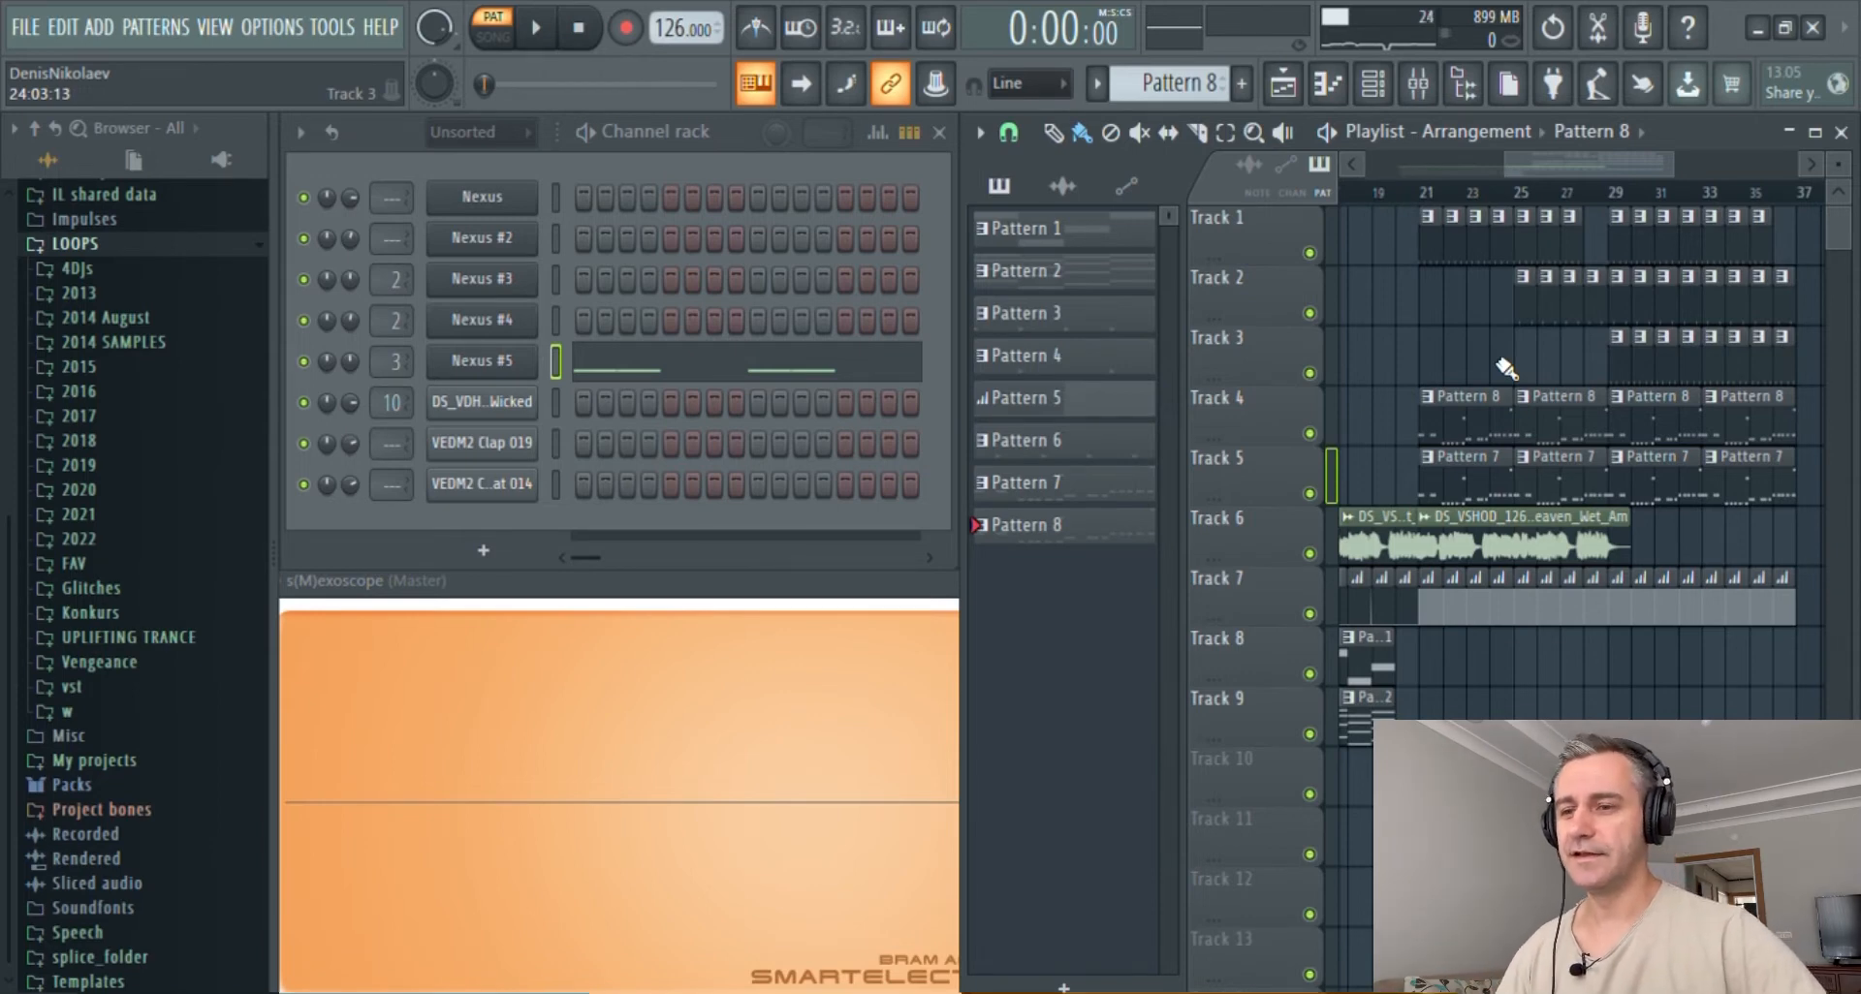
scroll(1505, 366, left, 6)
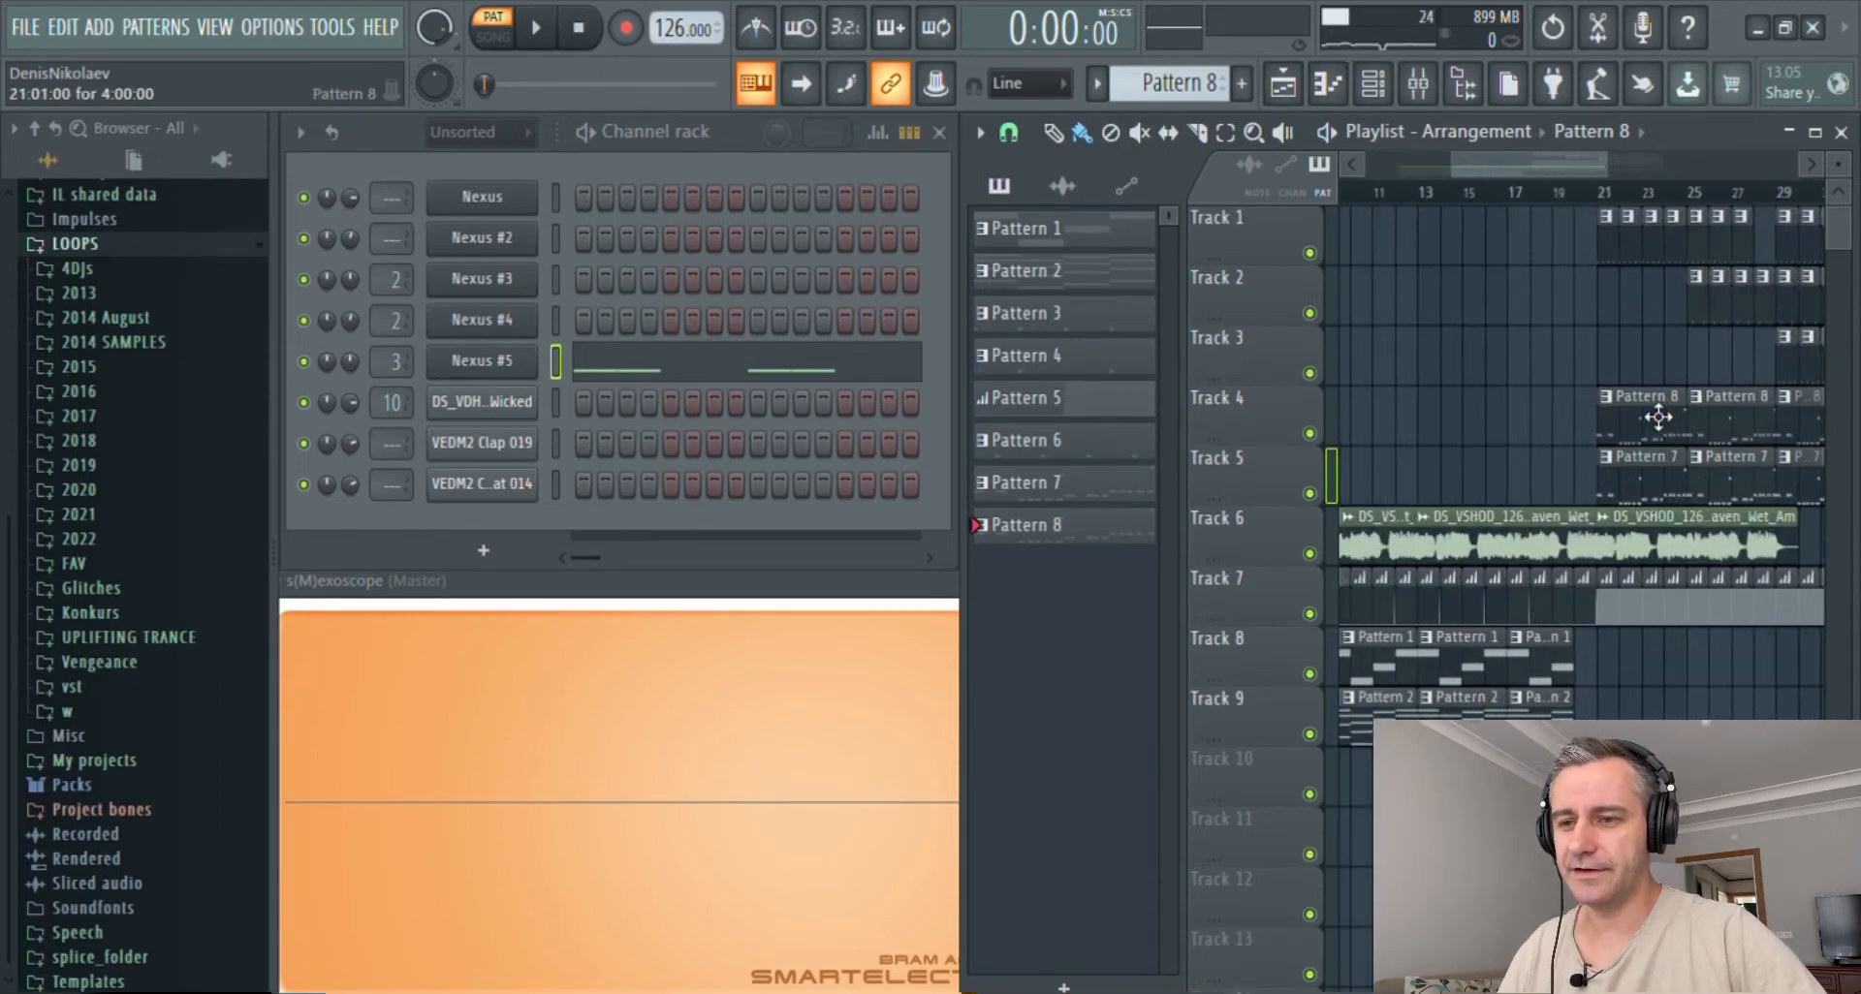
scroll(1658, 417, down, 4)
click(1814, 132)
scroll(1100, 407, up, 2)
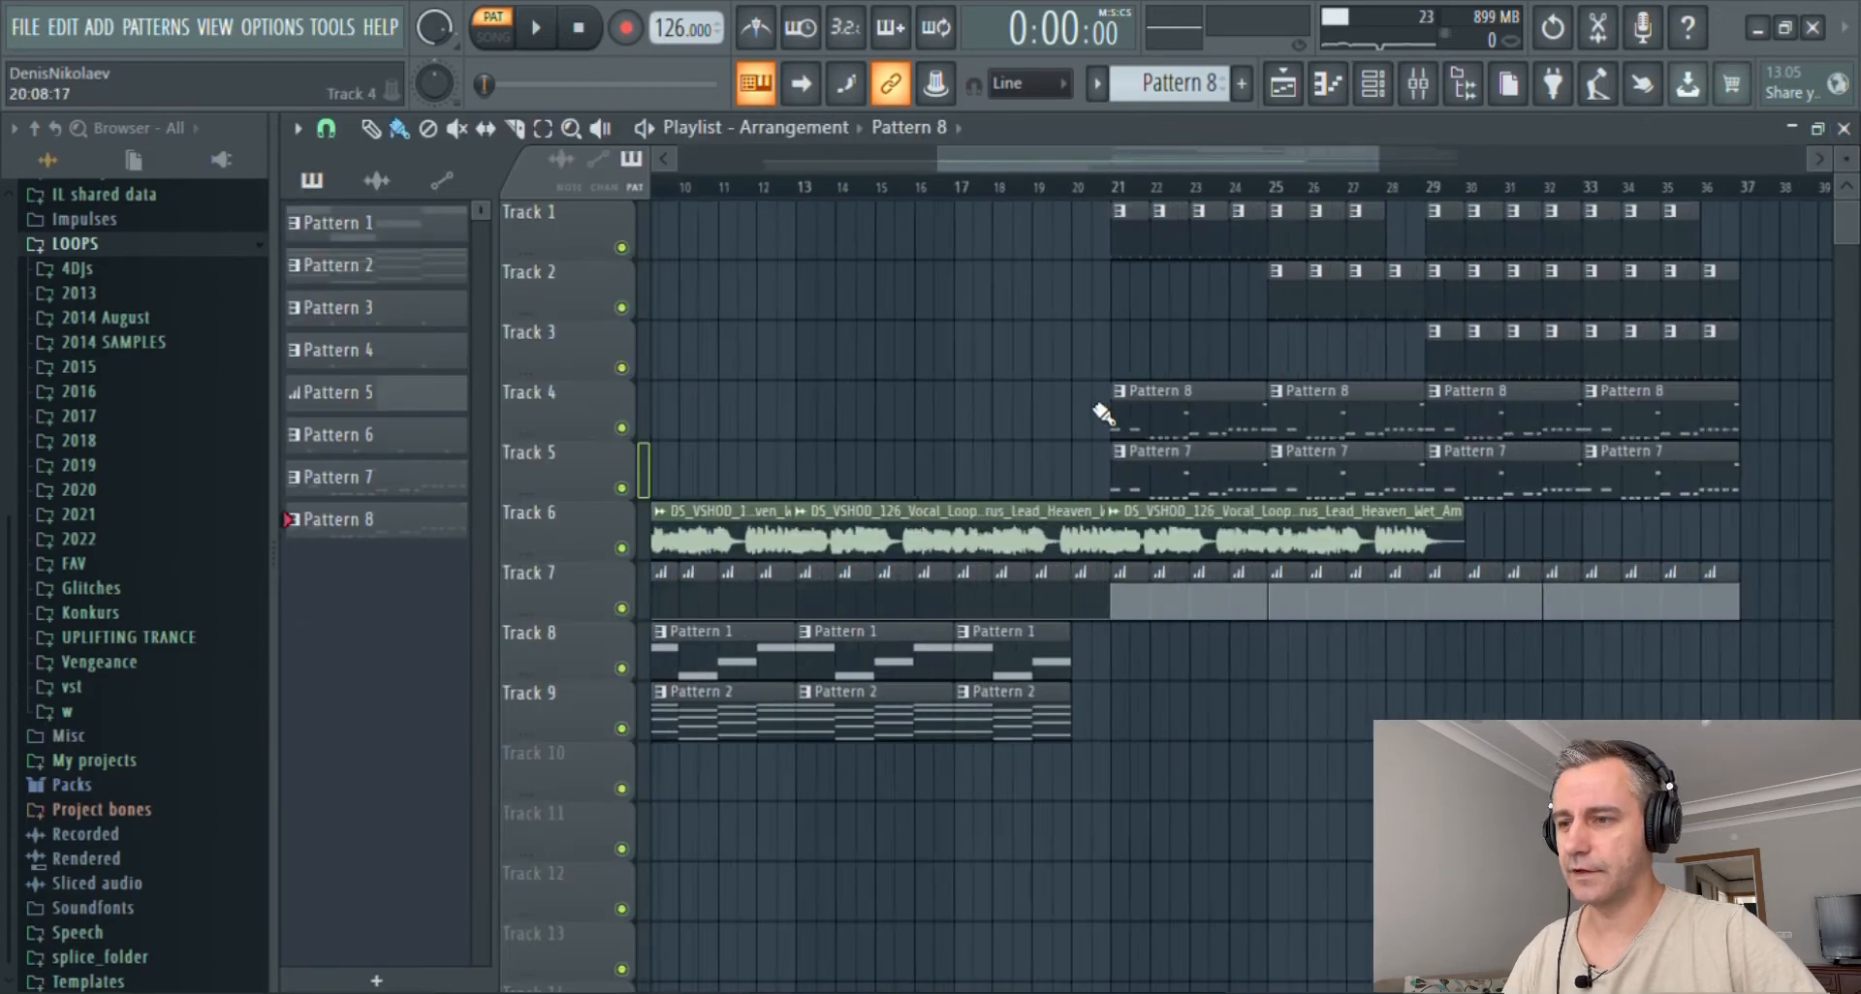
scroll(1075, 373, down, 2)
click(749, 188)
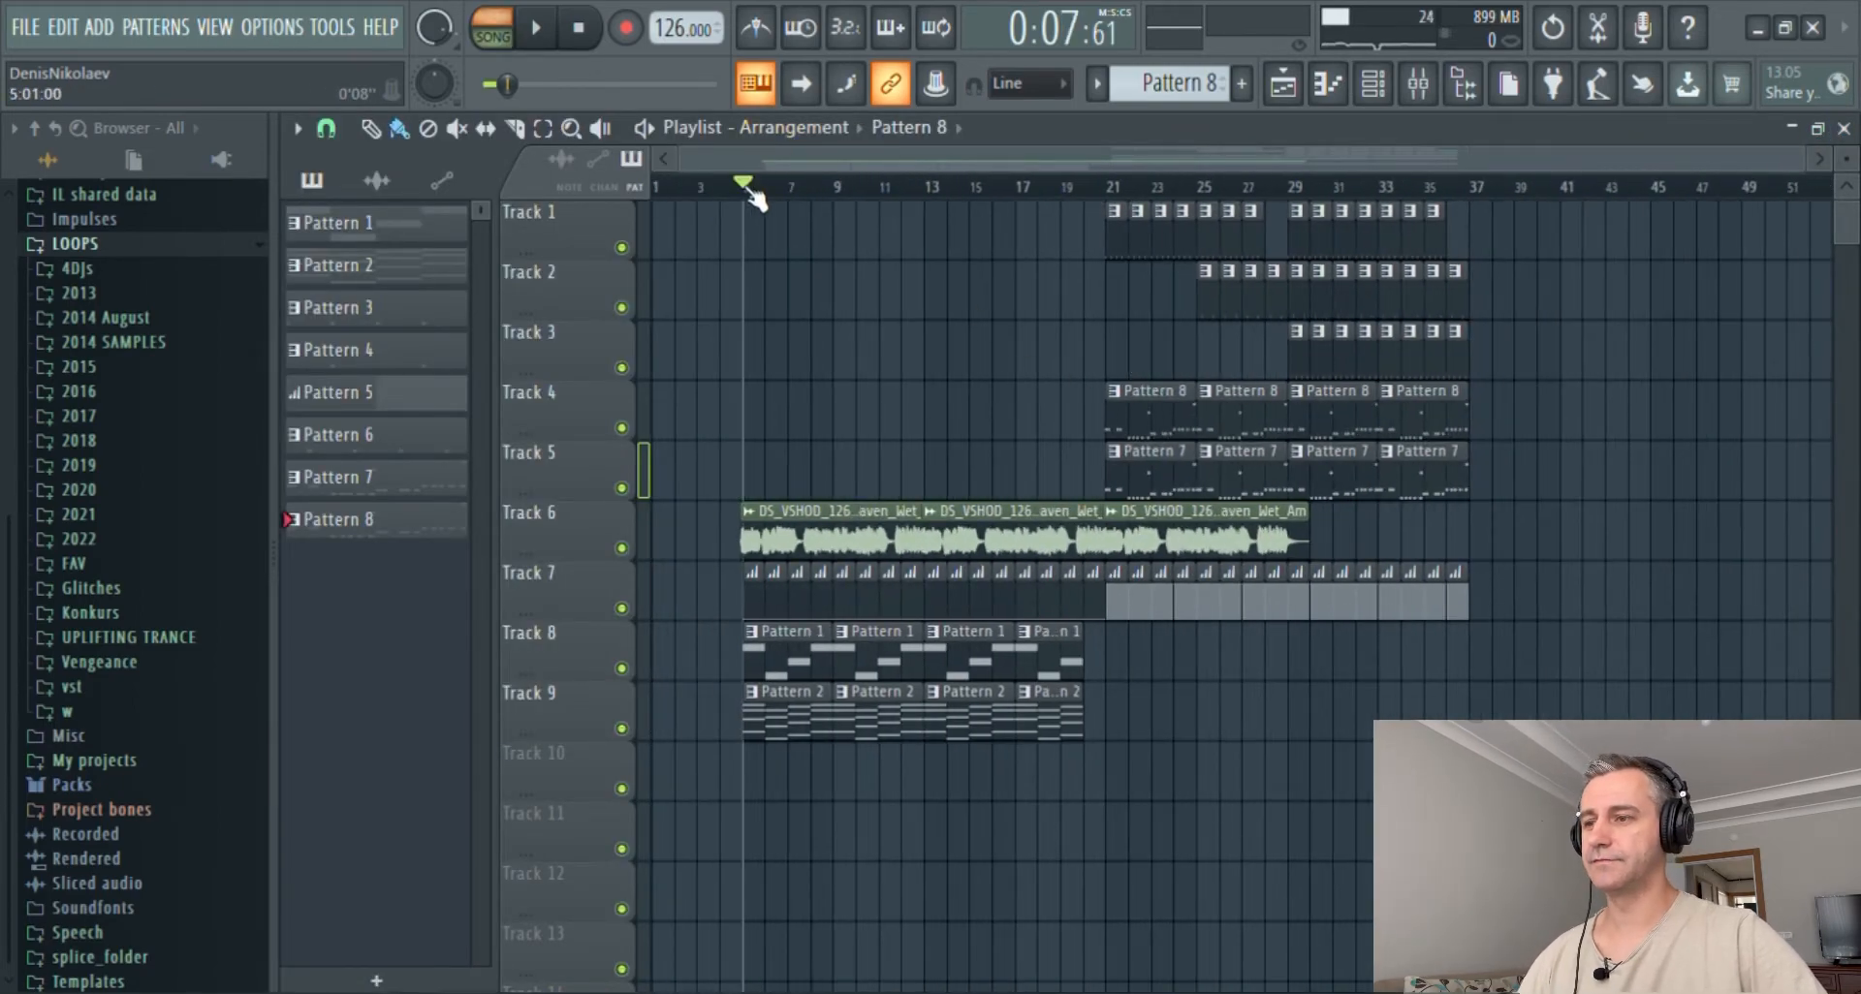
key(space)
click(1228, 312)
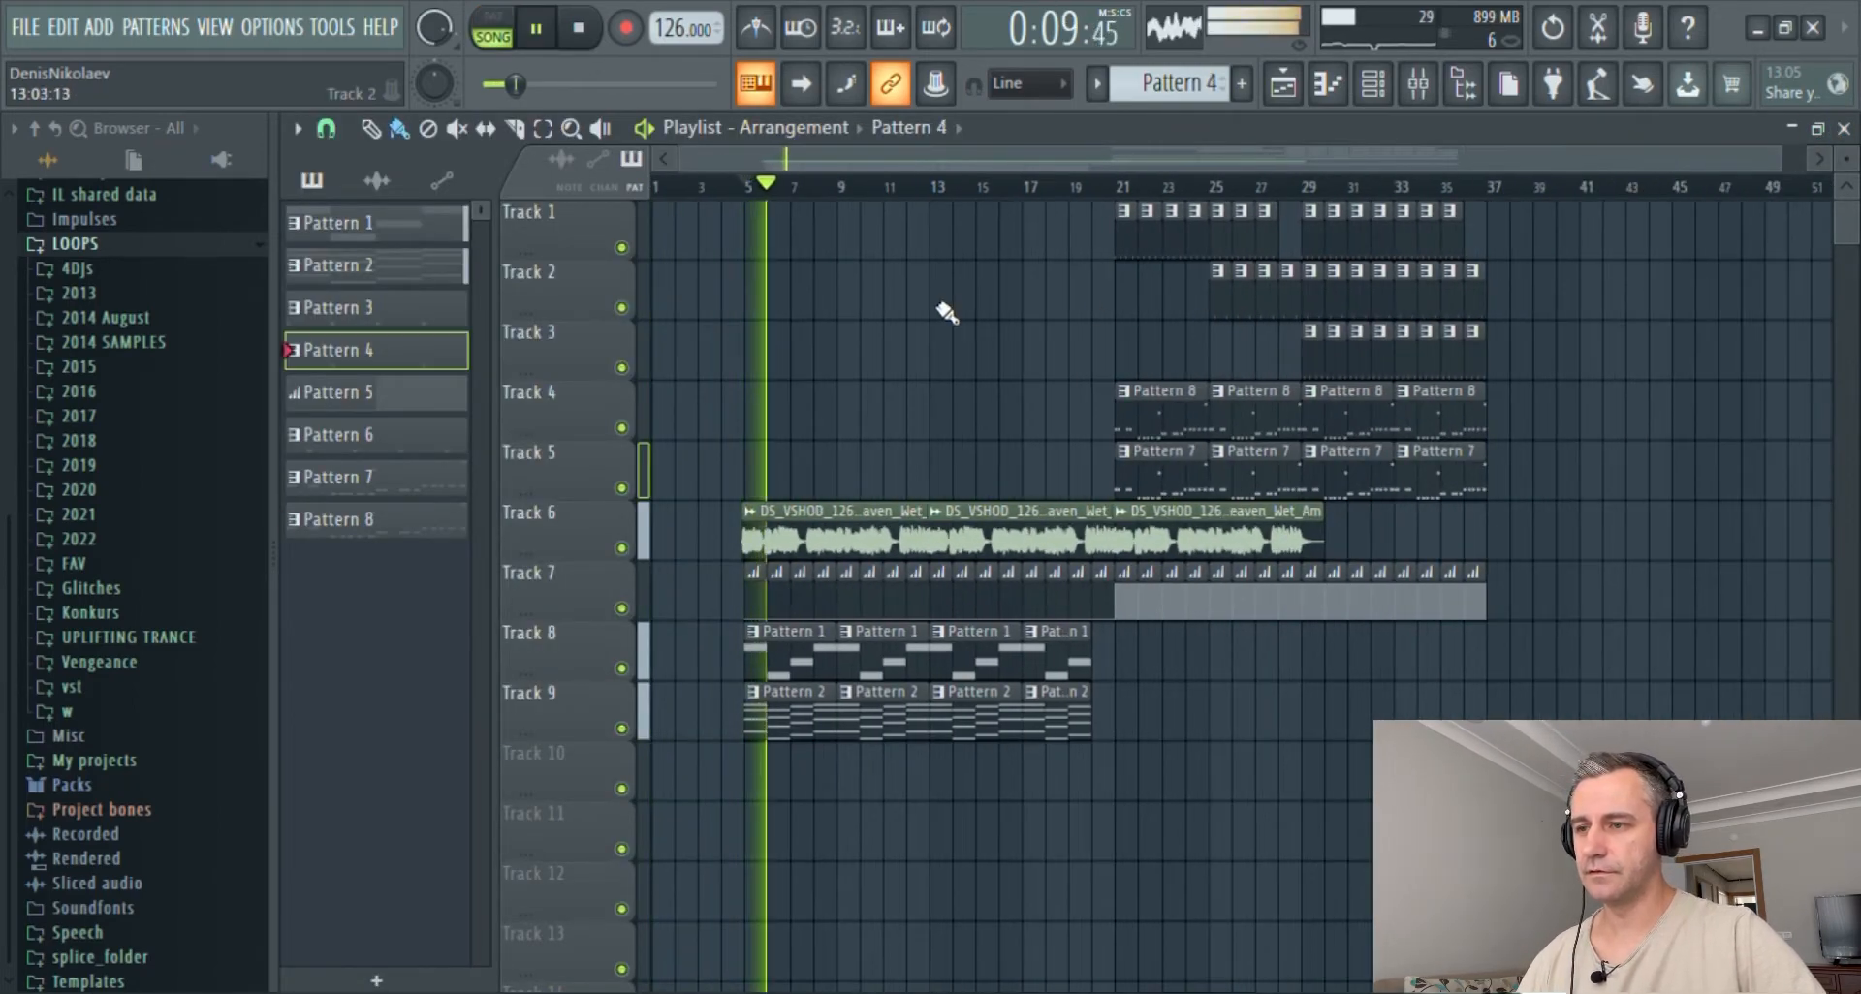
drag(945, 300, 1088, 319)
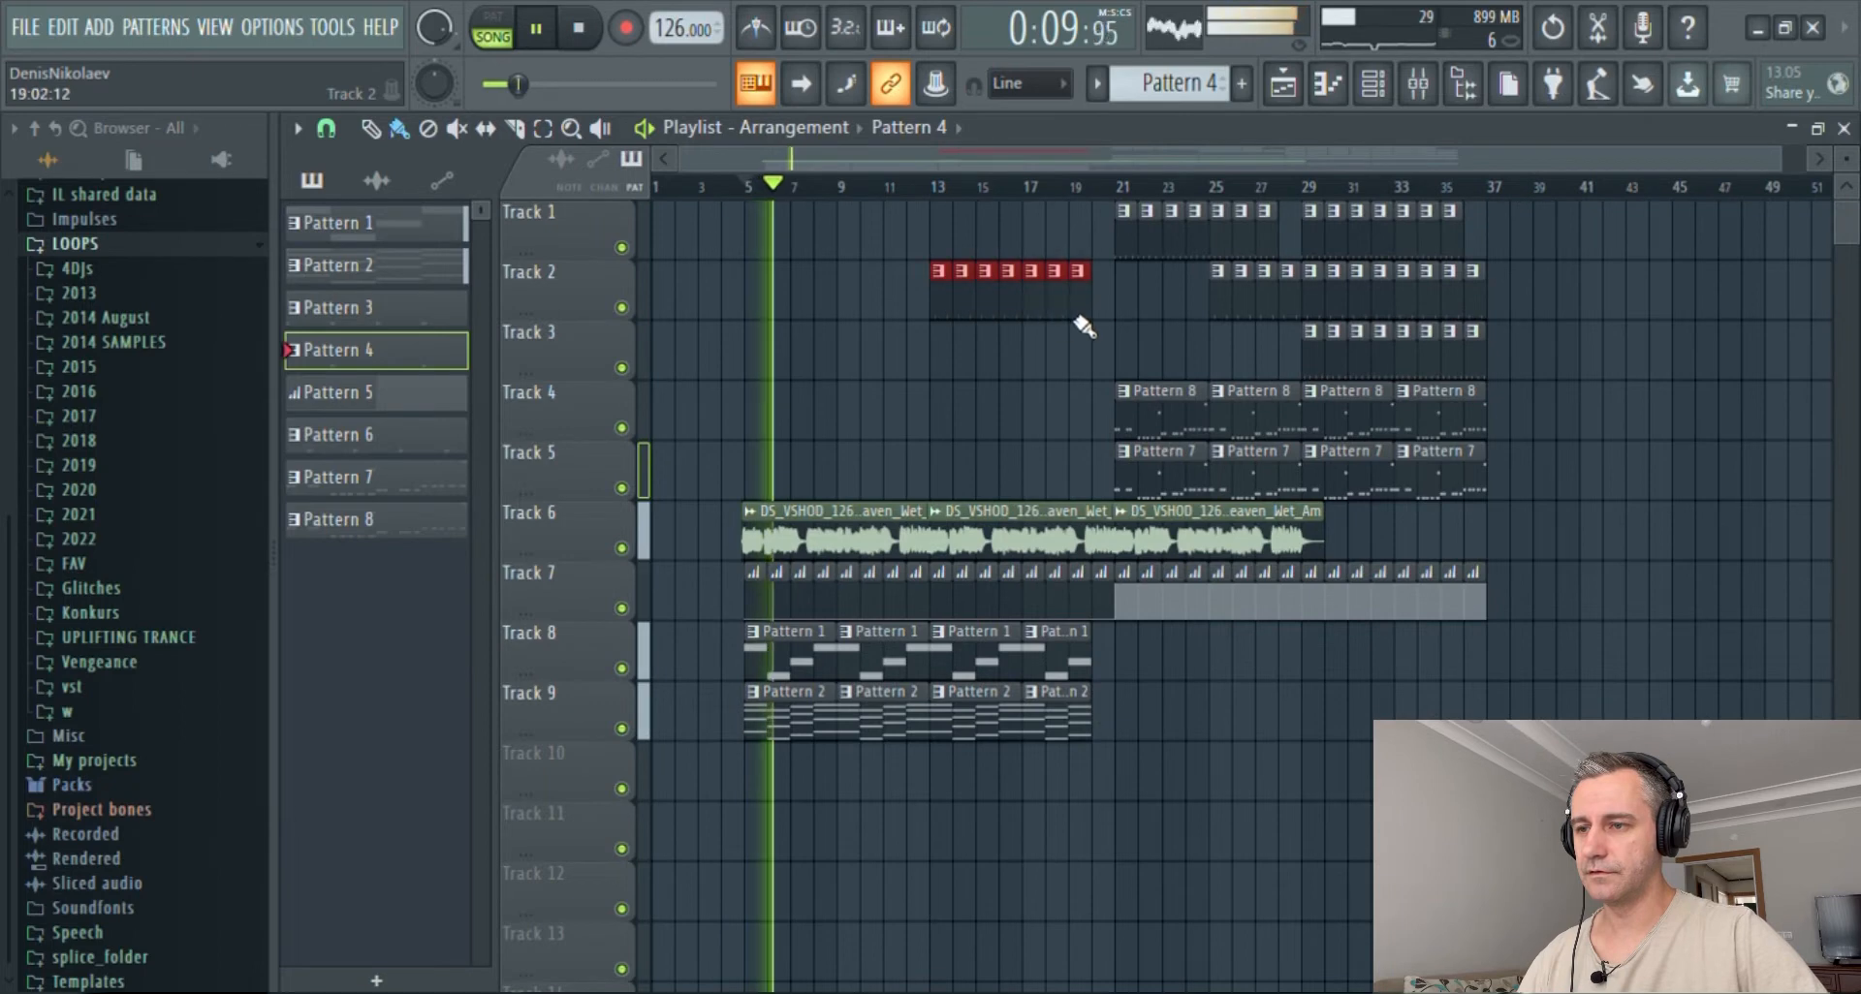
- Move playback to bar 13 and on to bar 19 to hear the transition into the drop
click(937, 187)
click(1076, 190)
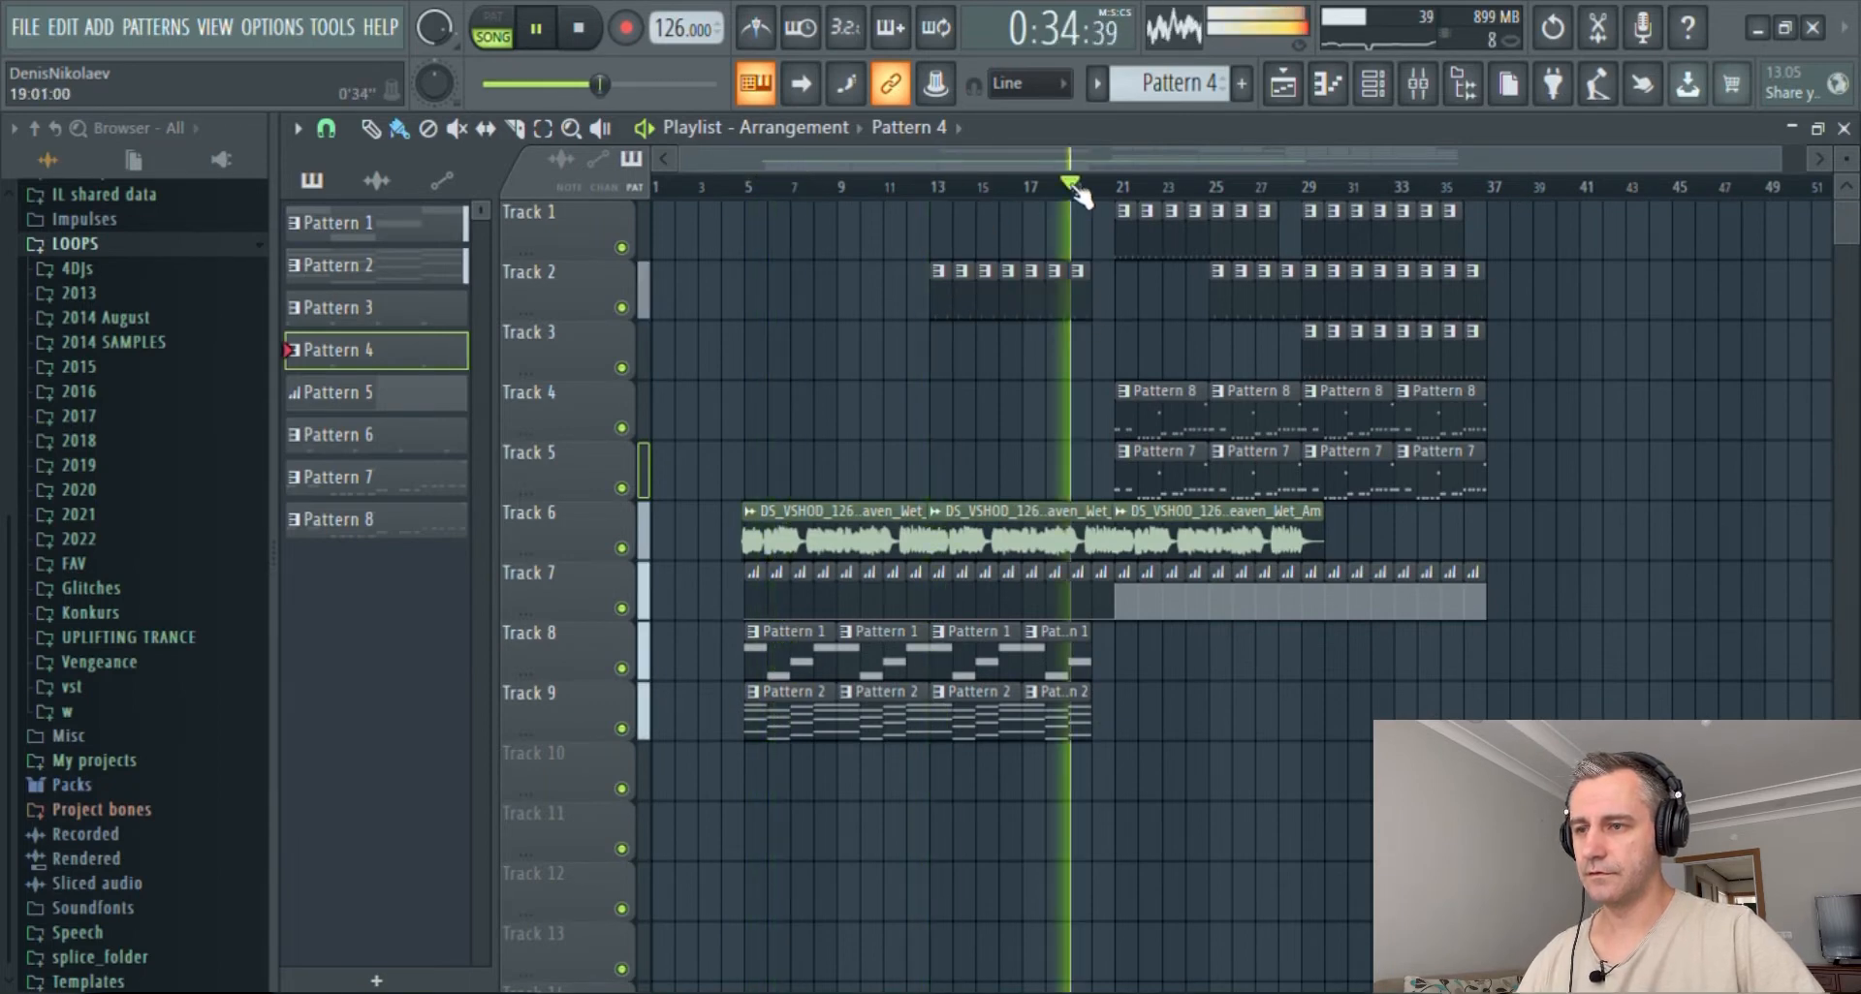
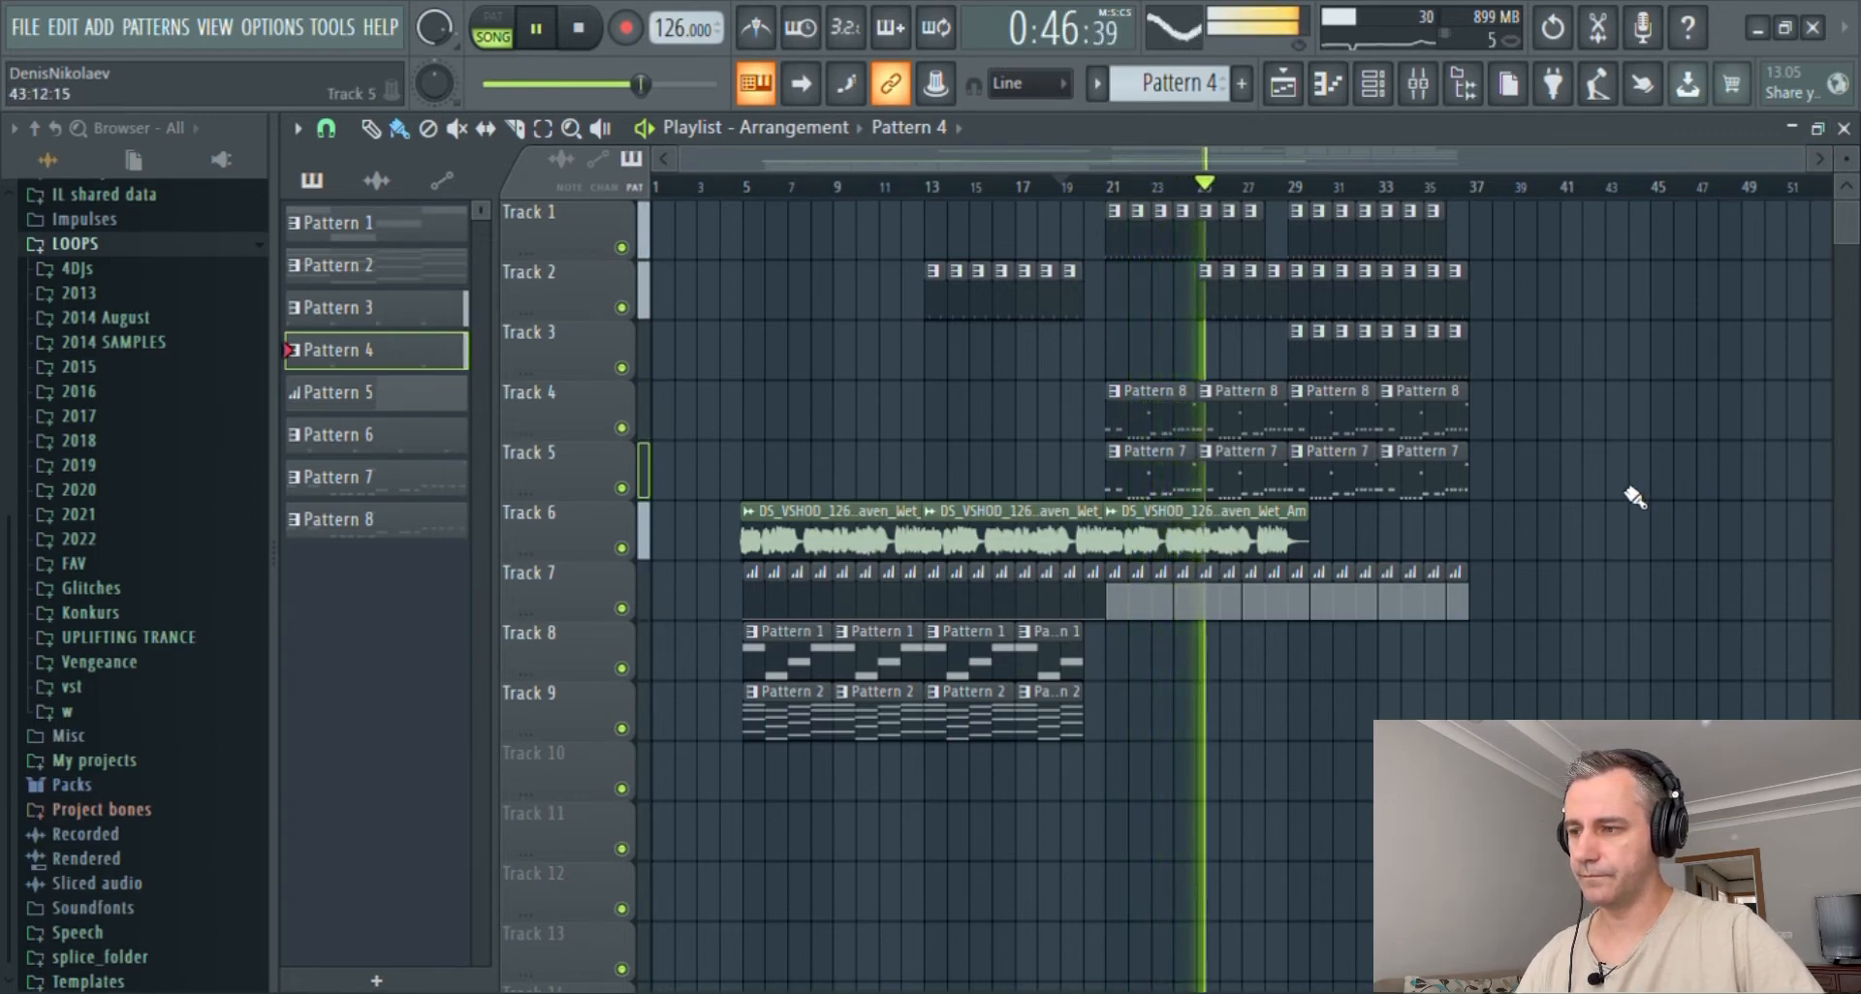
- Restore the playlist to its smaller size and insert an empty track above the vocal track
click(1818, 128)
scroll(1557, 644, up, 3)
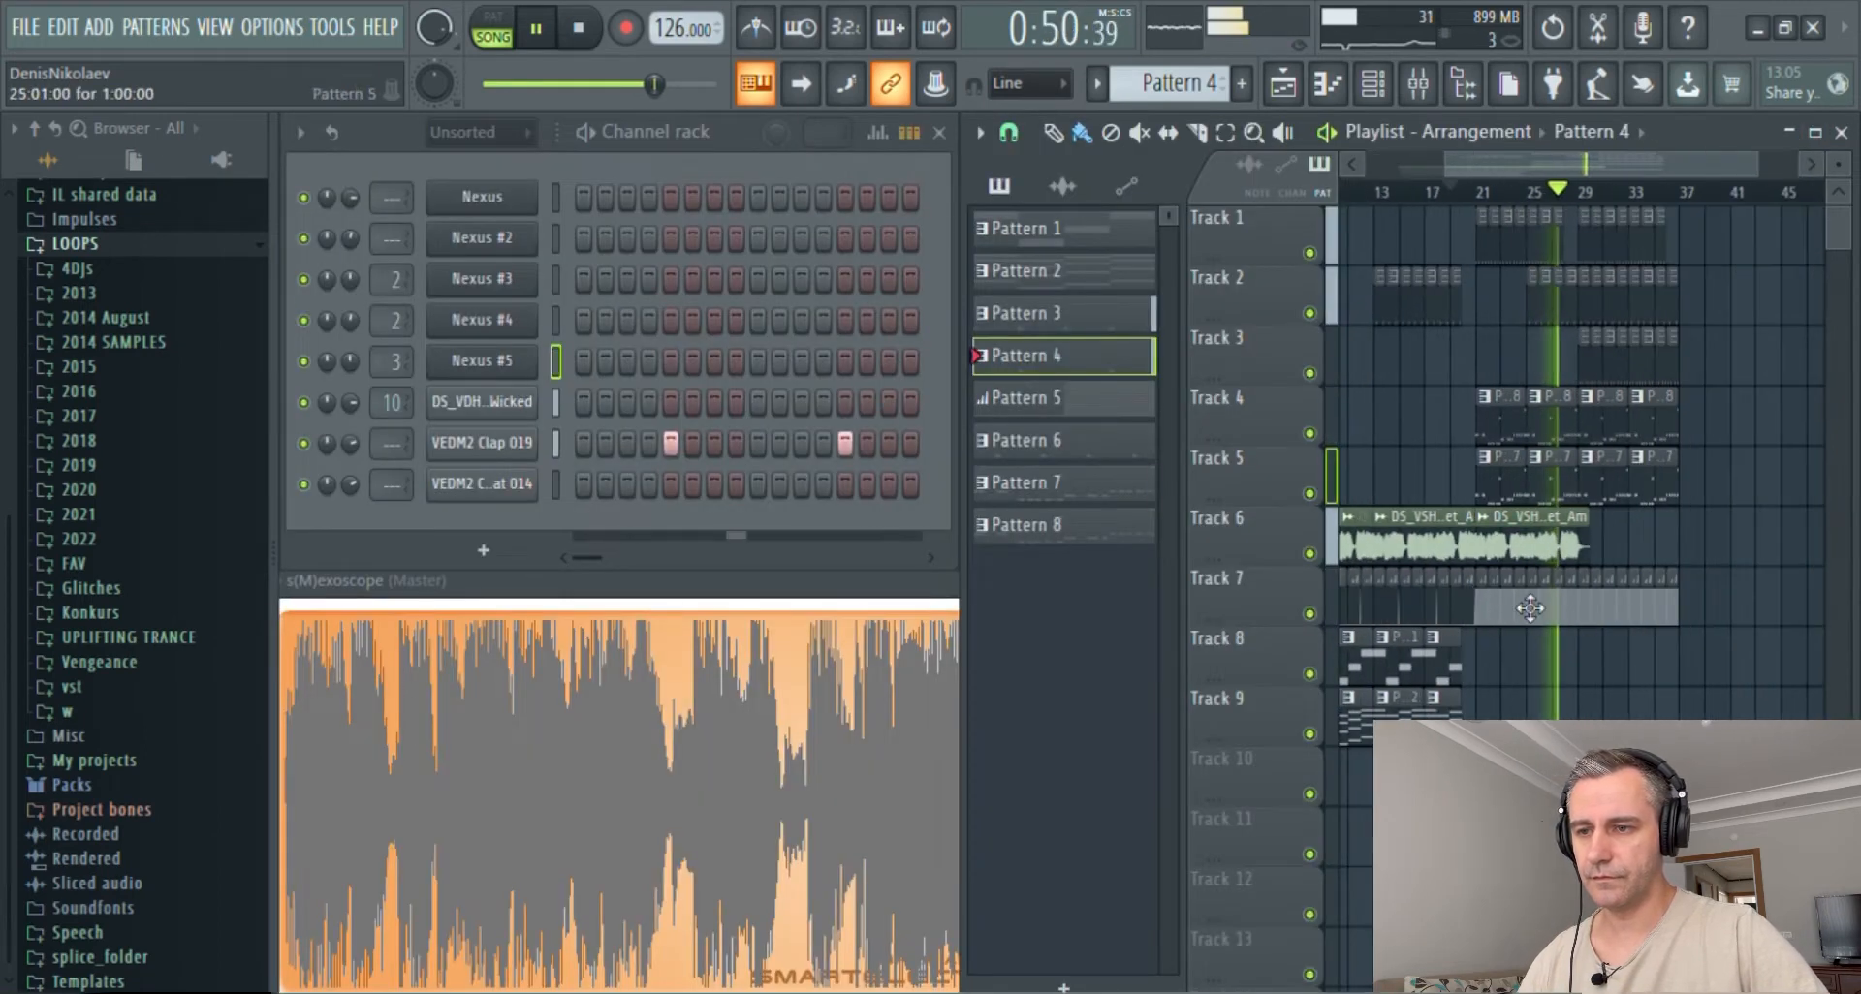
right_click(1293, 536)
click(1332, 828)
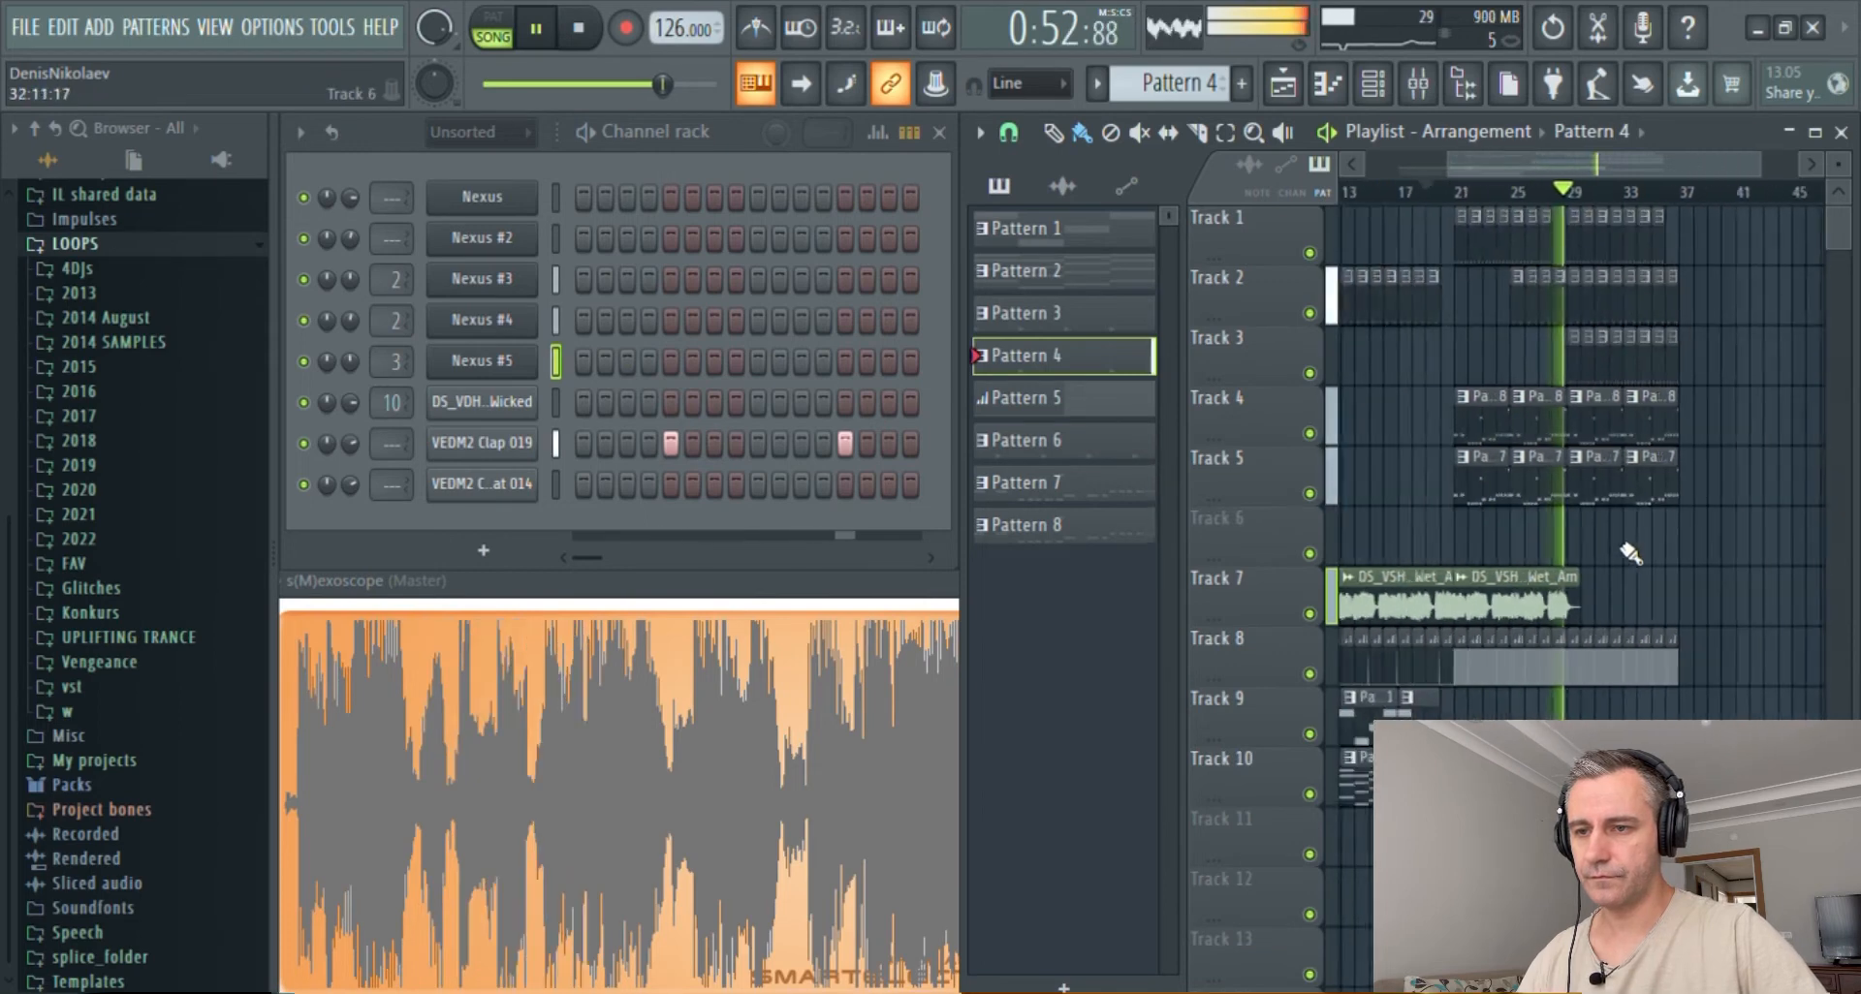
- Stop playback, add a new empty pattern and clone the Nexus #5 channel
key(space)
click(1239, 84)
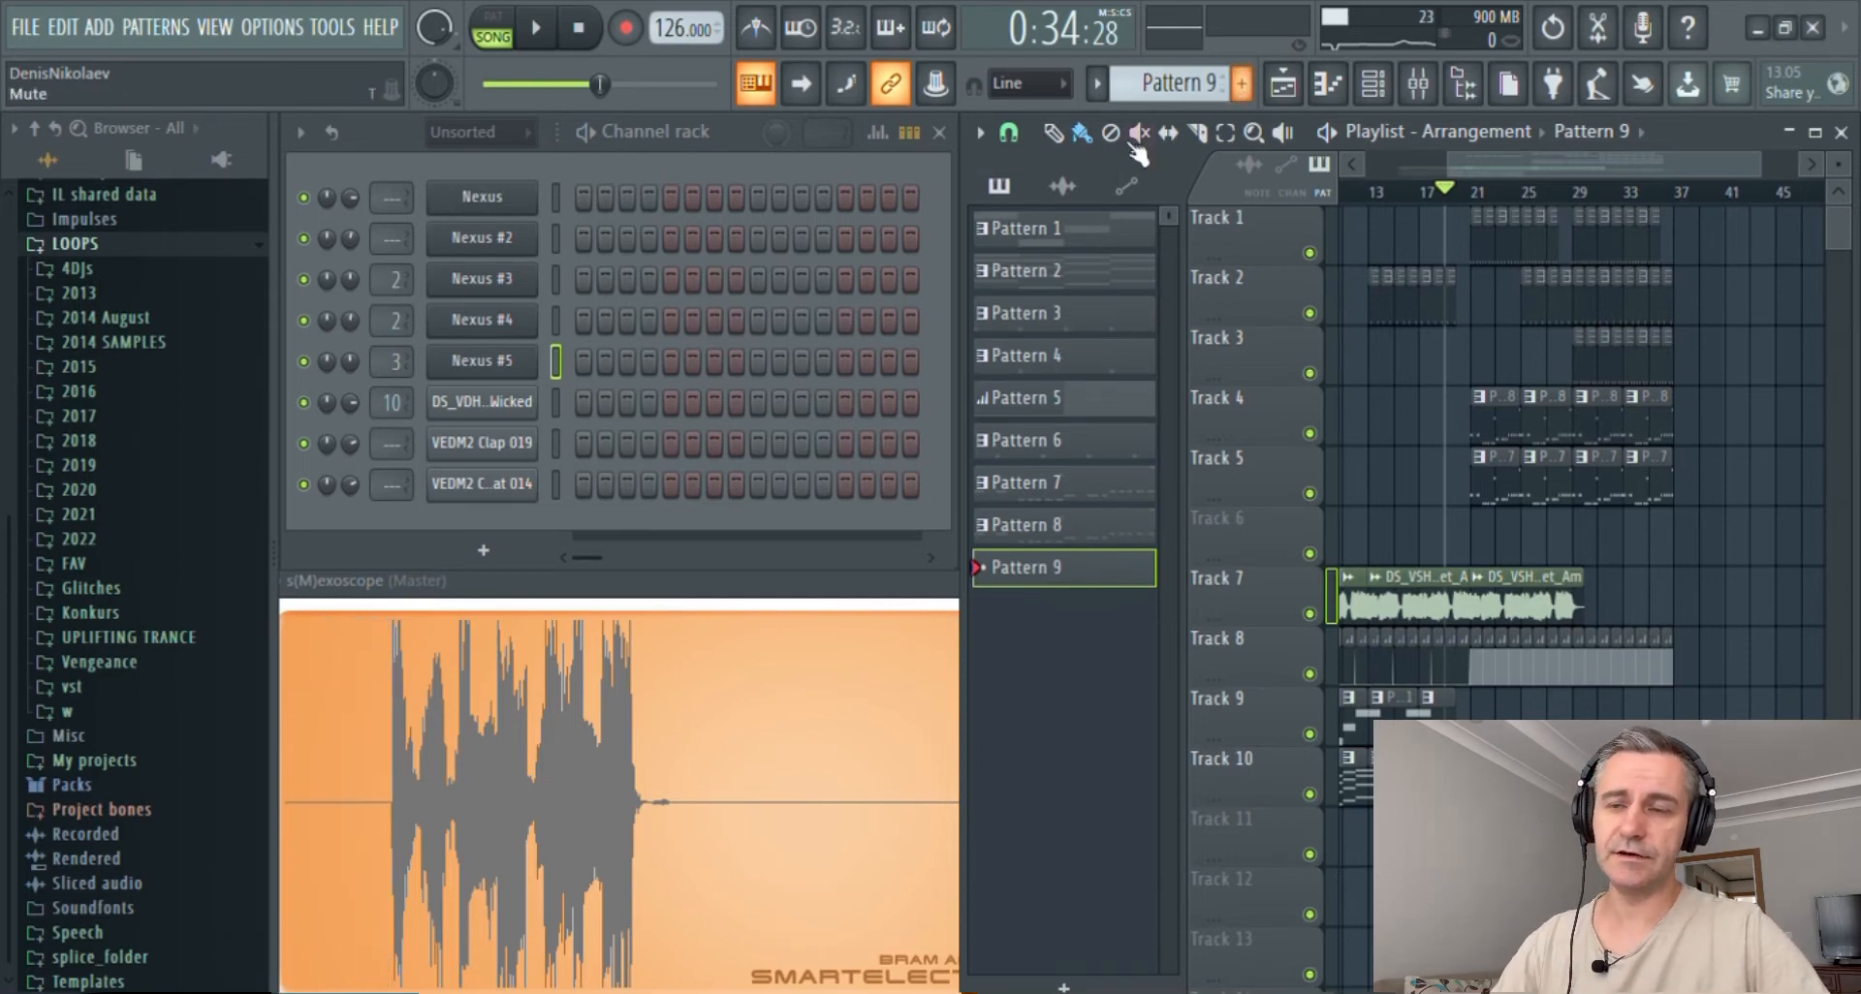
scroll(1624, 554, up, 4)
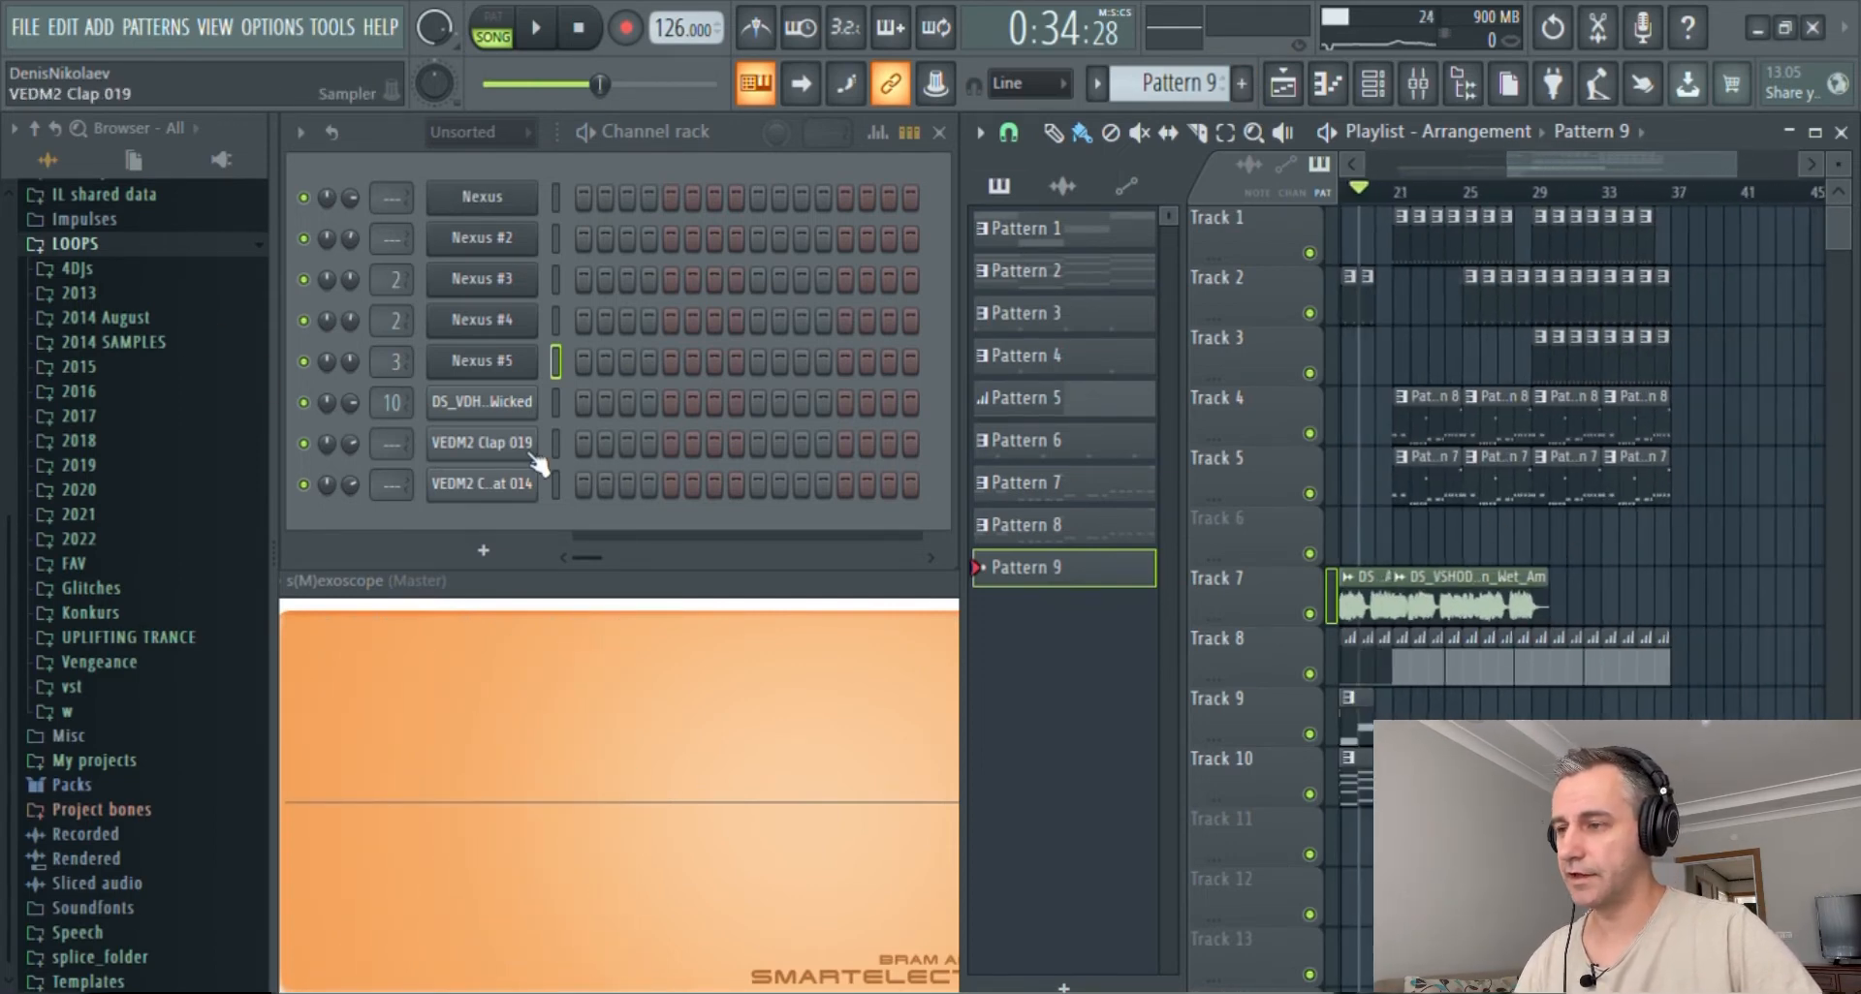
click(480, 368)
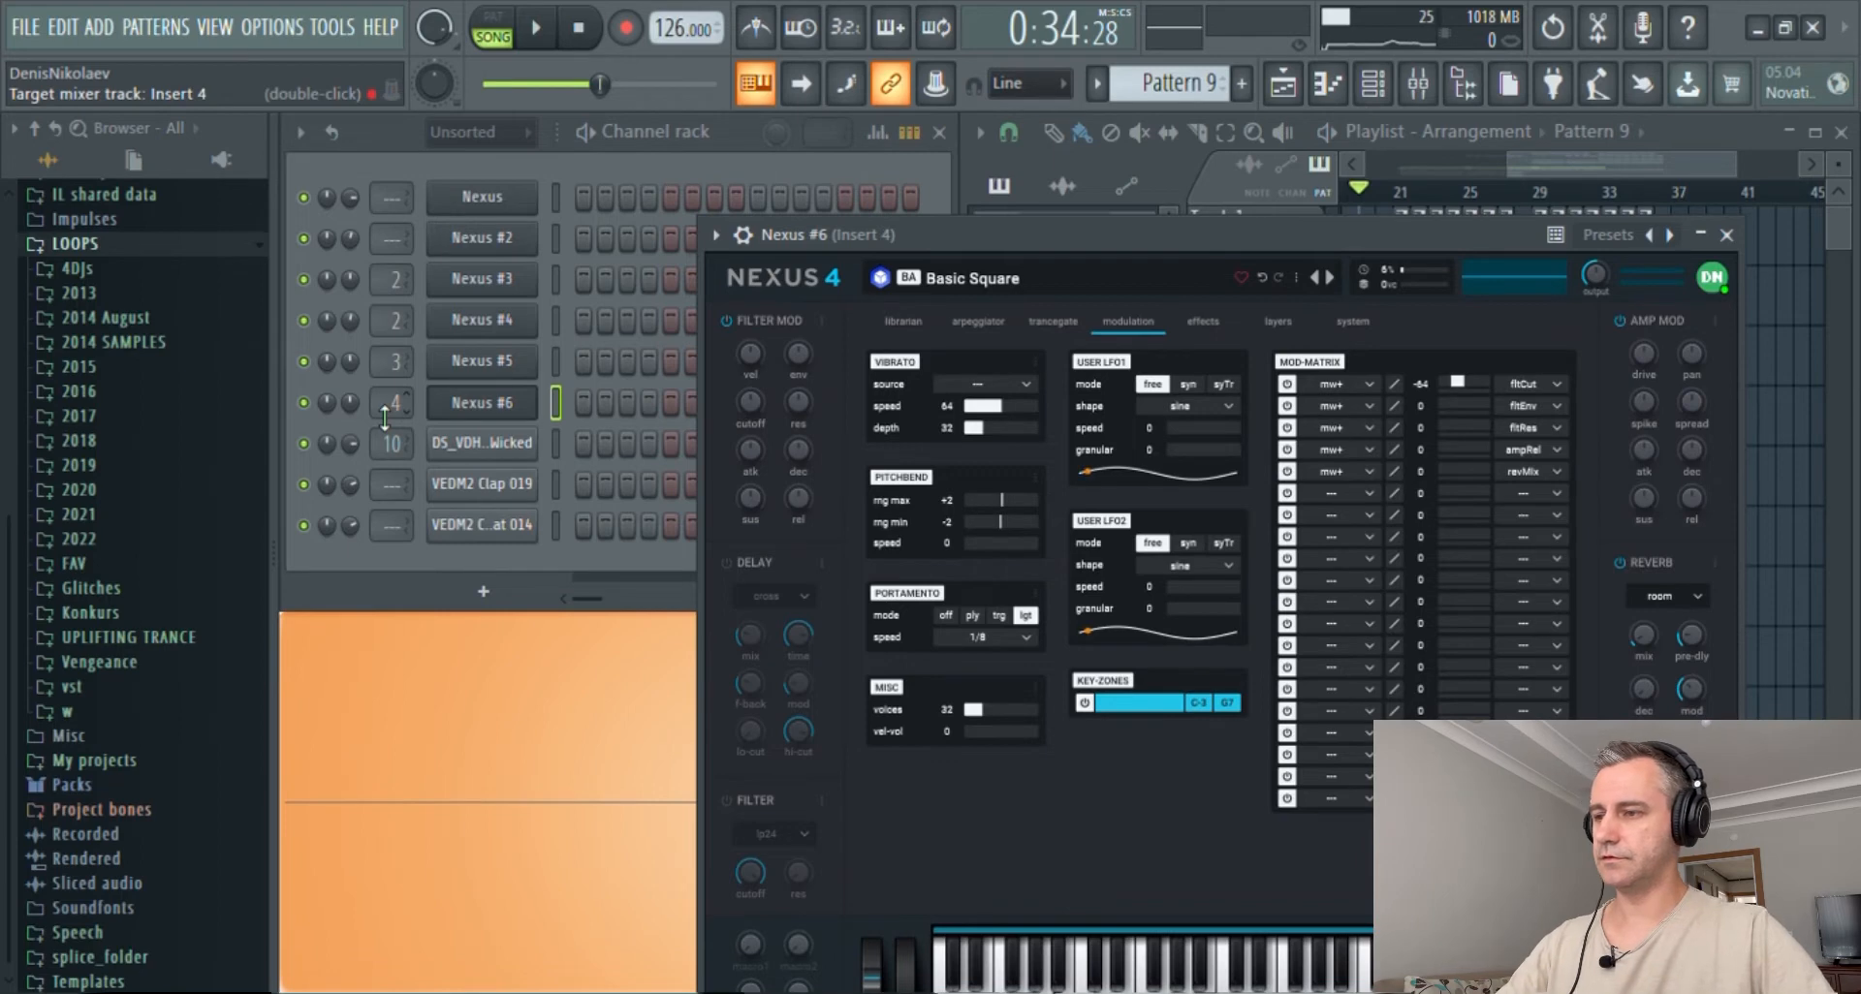
- Load Fruity Parametric EQ 2 in the first slot of mixer Insert 4 for Nexus #6 and adjust a low band
click(391, 403)
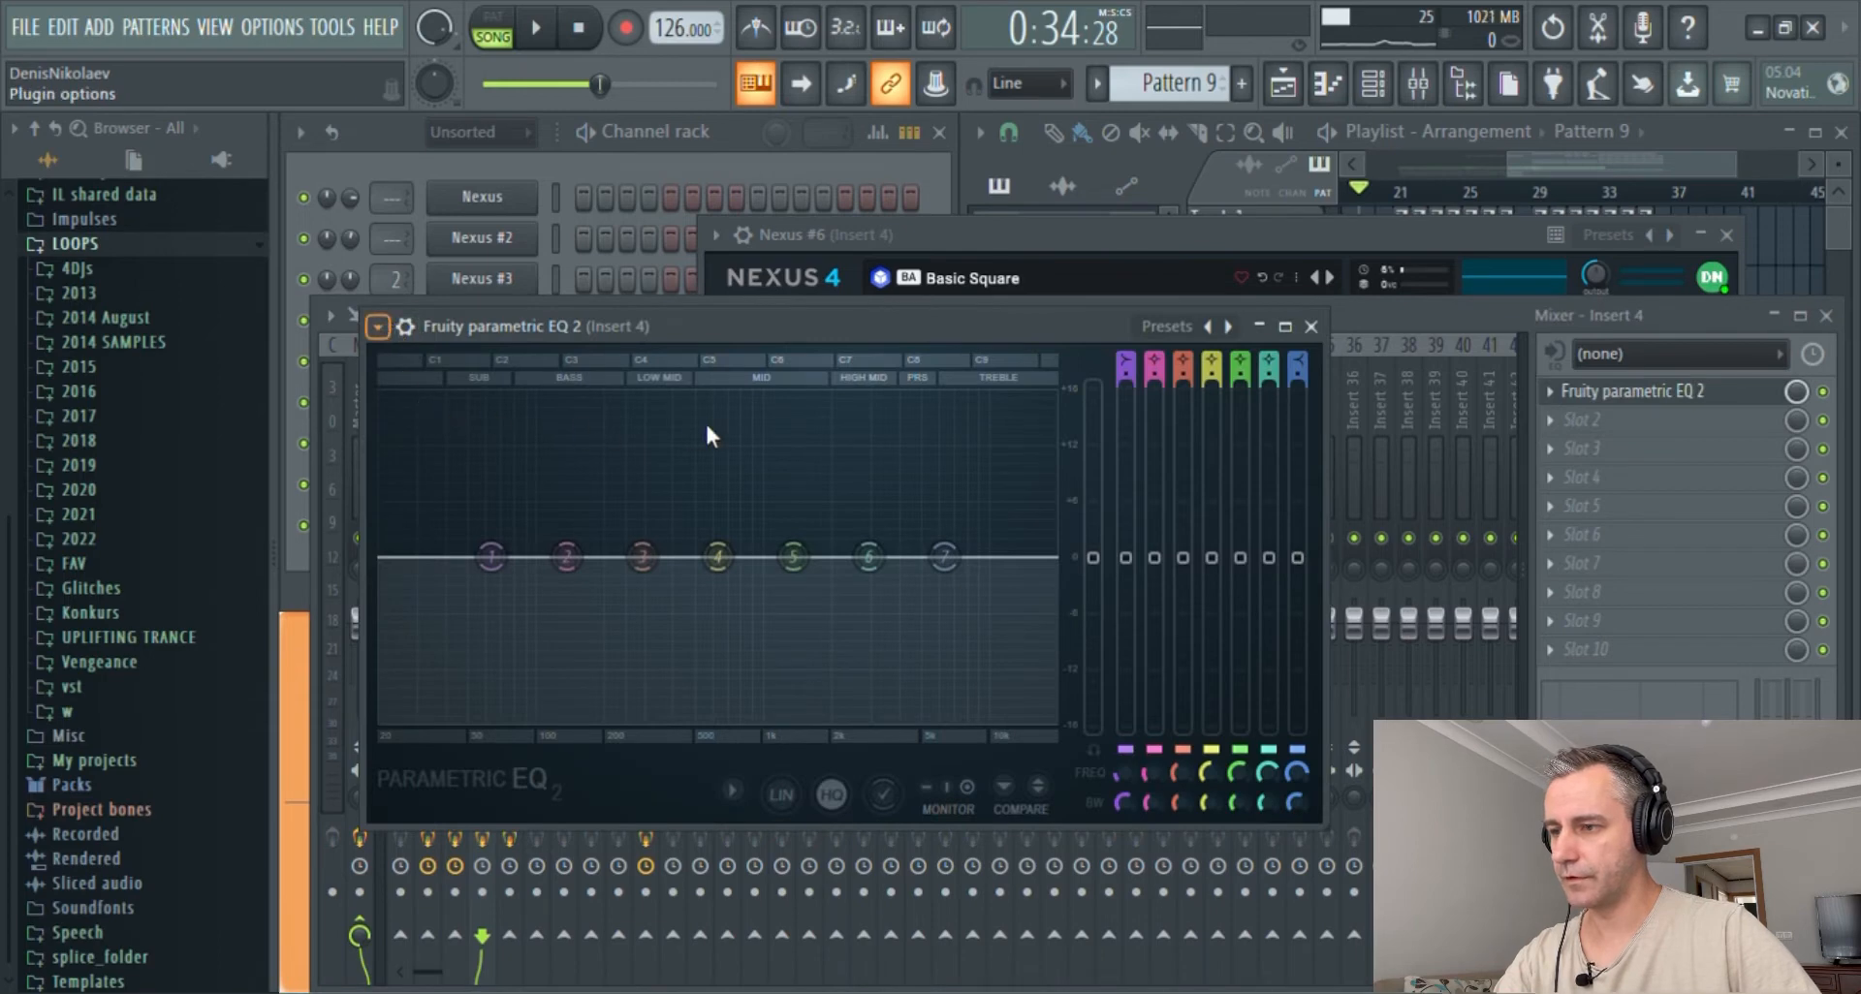
click(740, 432)
drag(587, 559, 594, 558)
click(1686, 393)
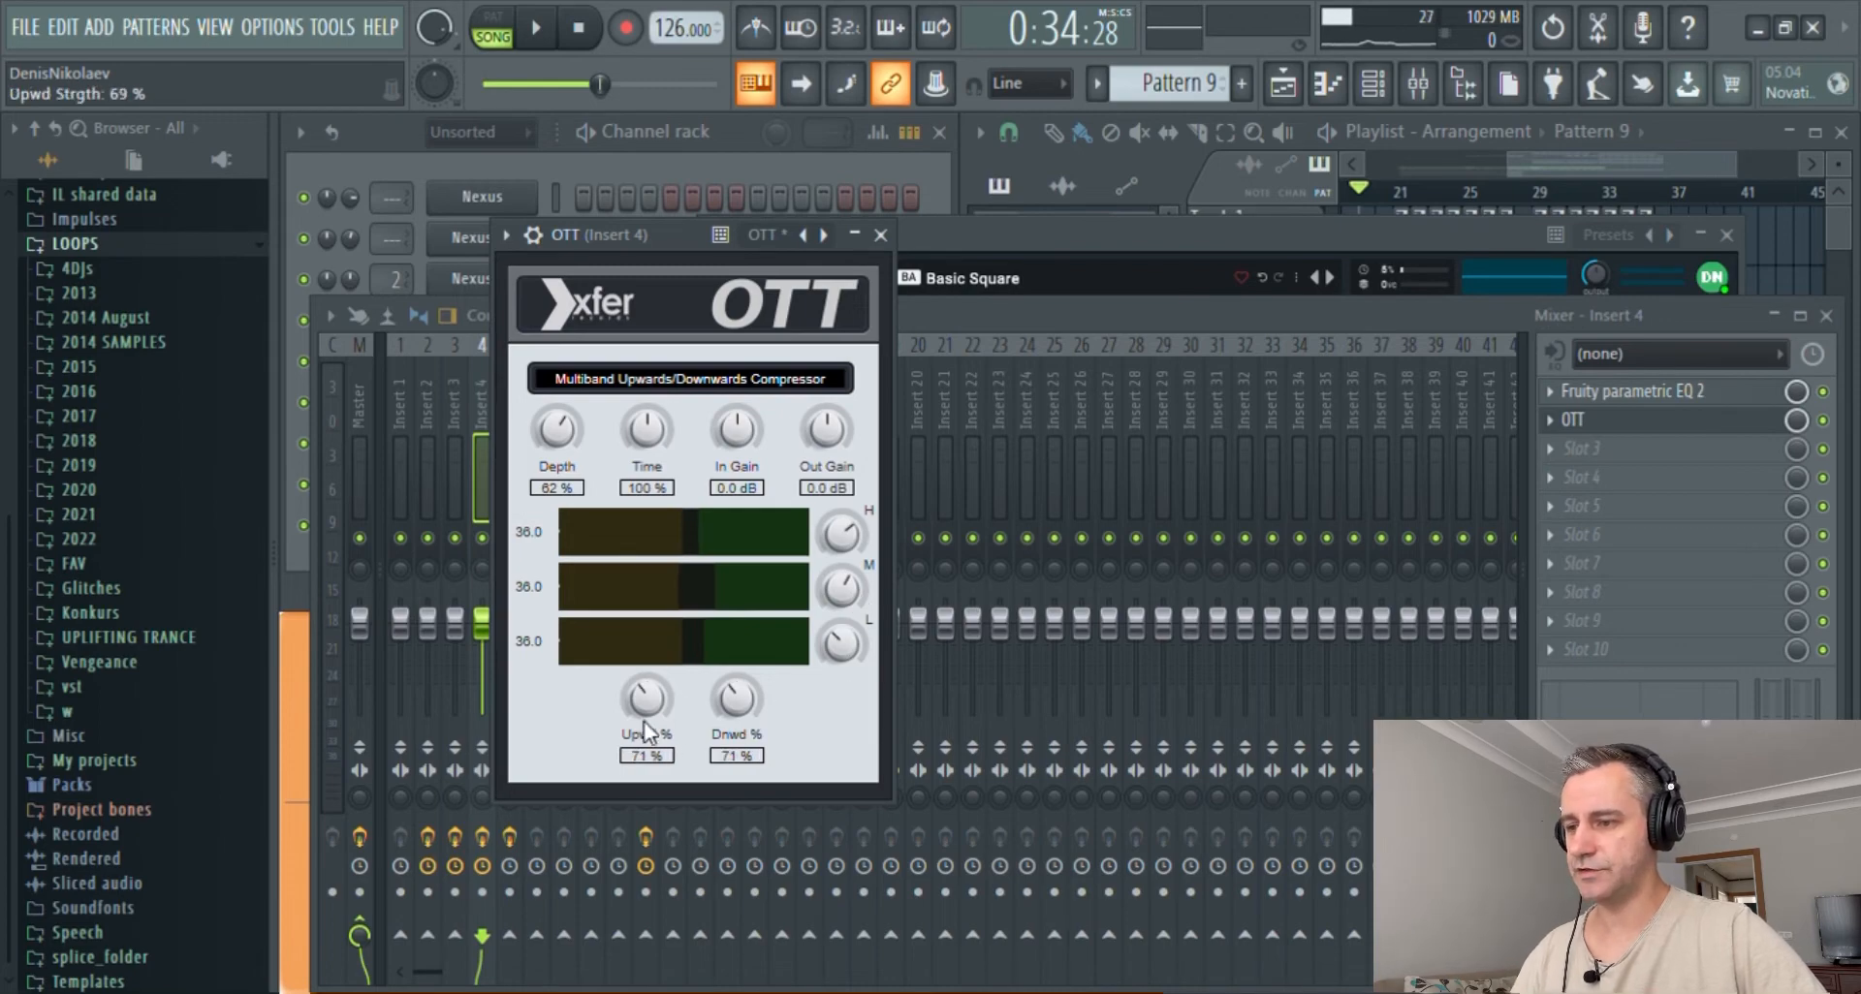
- Extend Insert 4's effect chain with OTT at 62% depth, CamelCrusher on the British Clean patch, and Kickstart at 1/4 in slot 9
click(1651, 425)
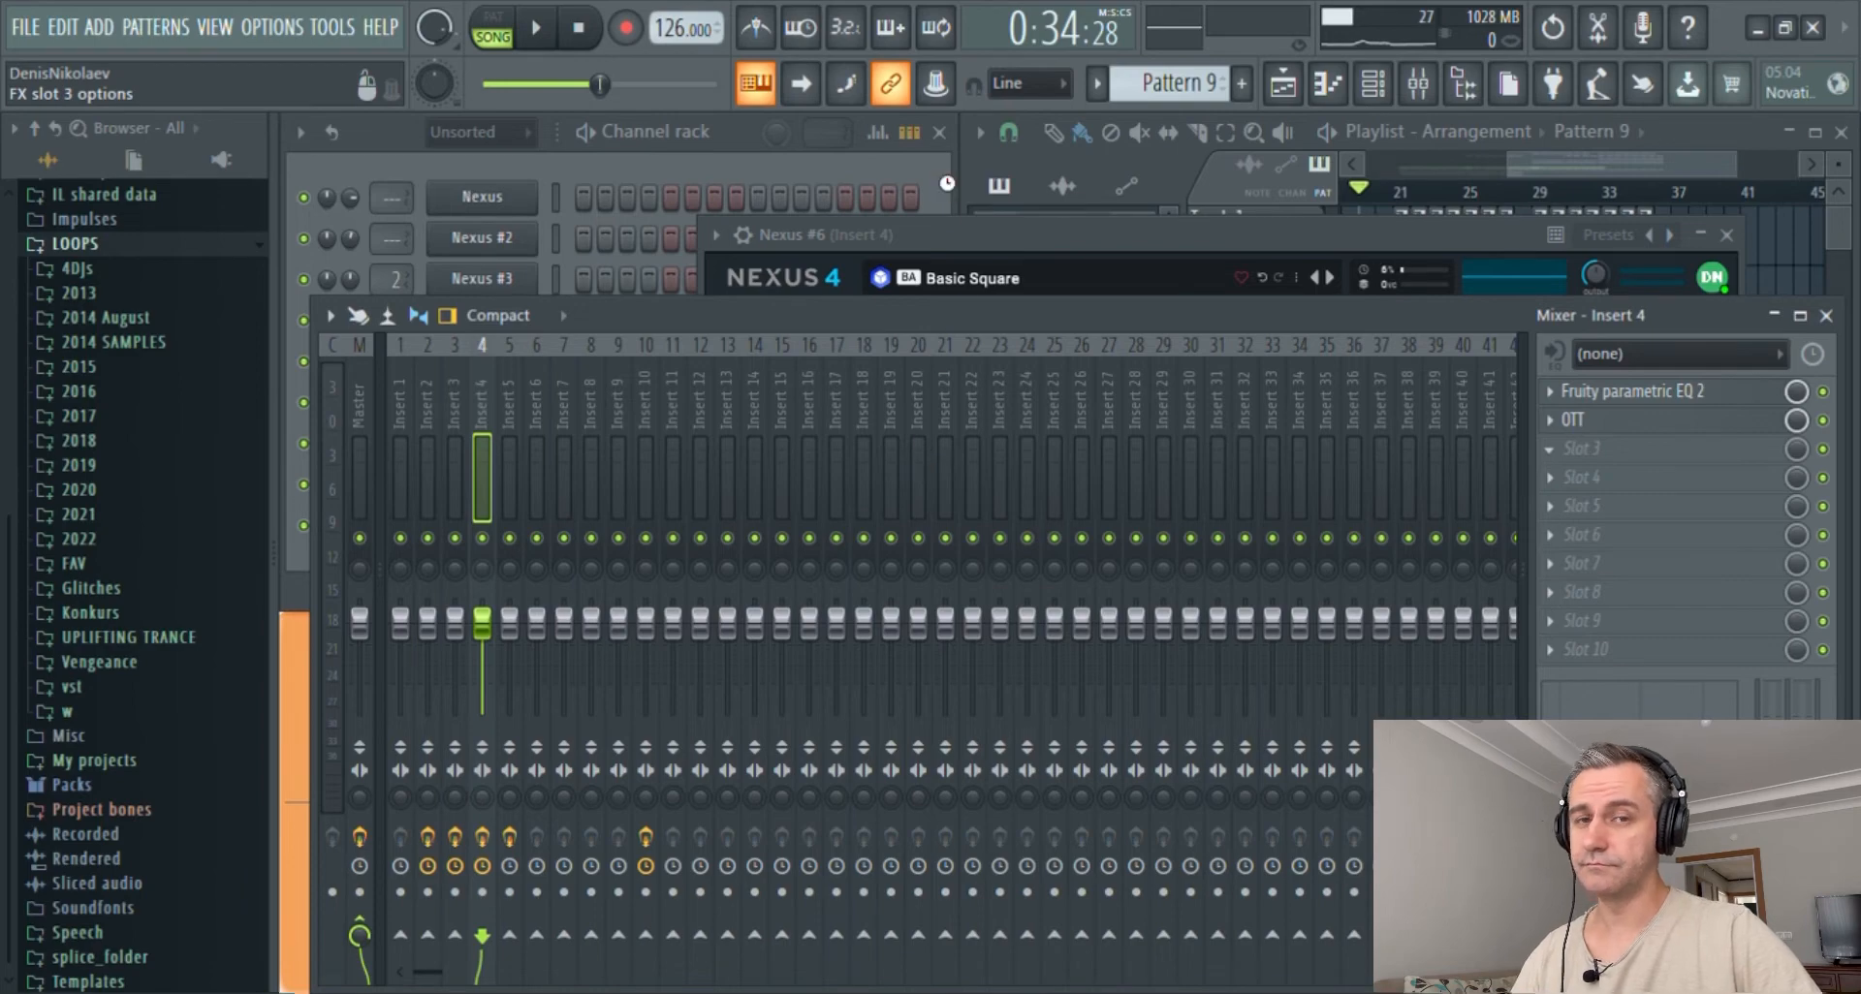
drag(625, 386, 669, 239)
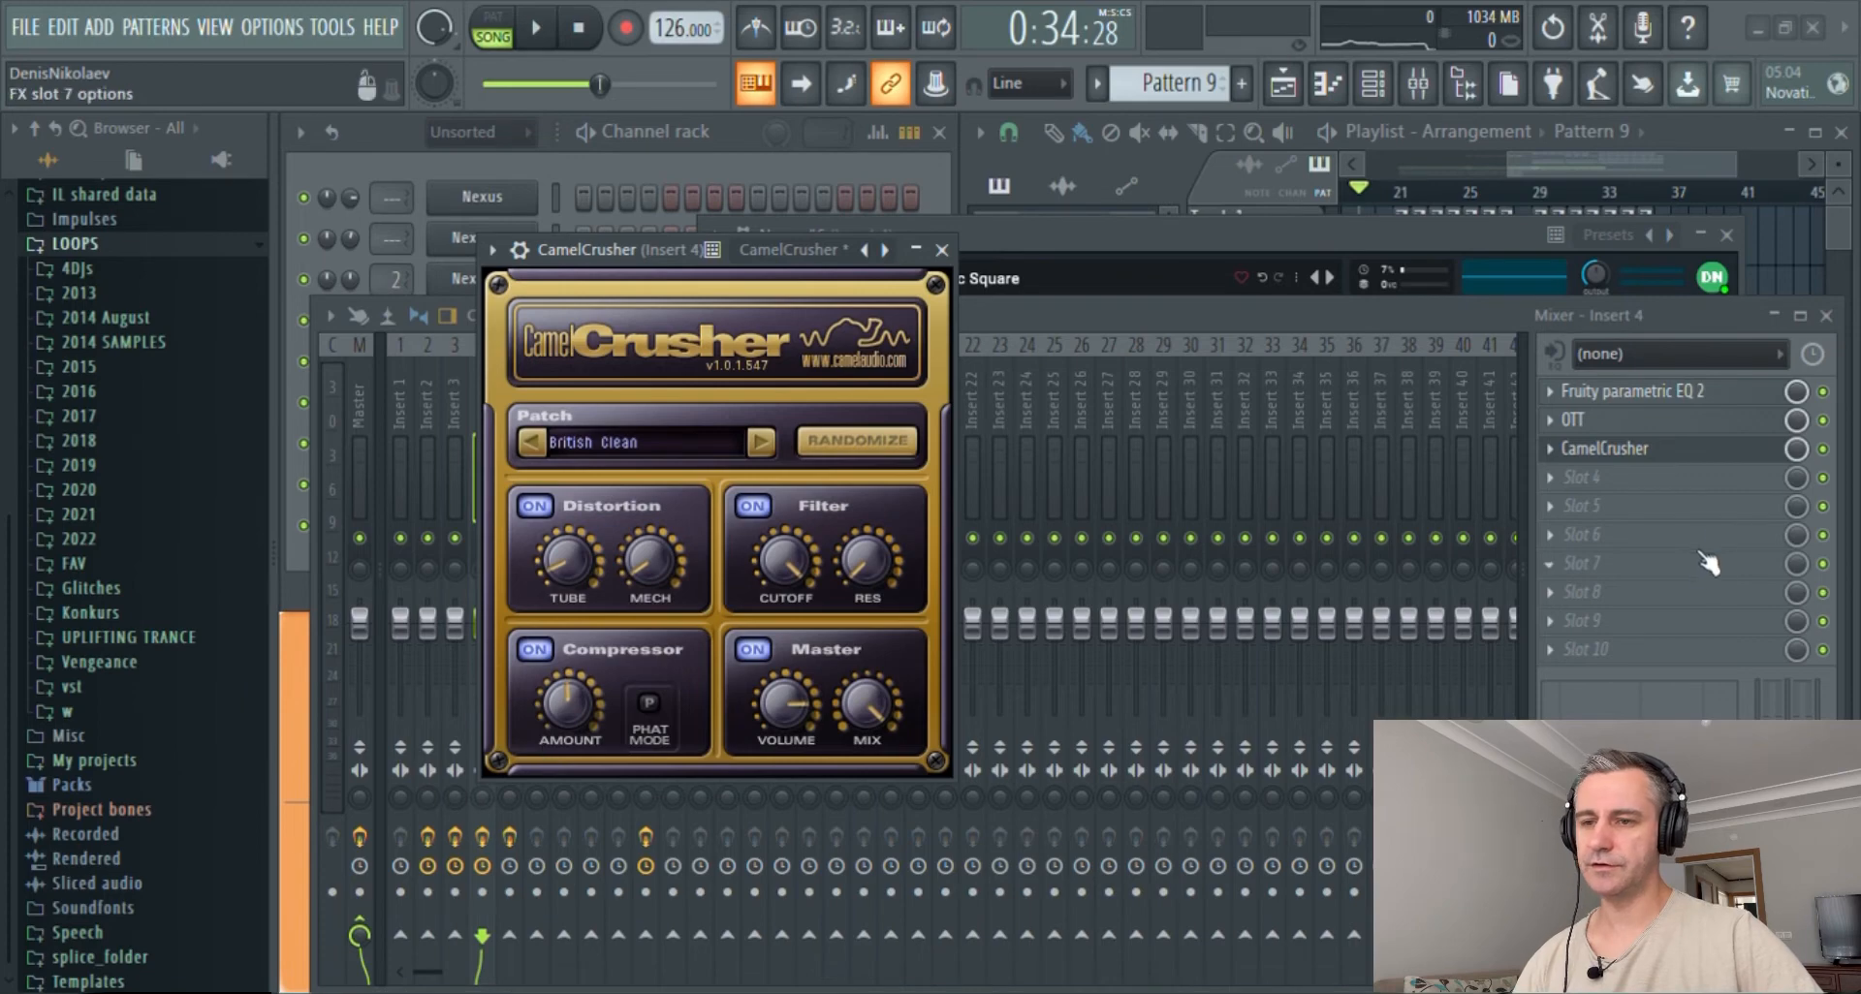
click(1695, 454)
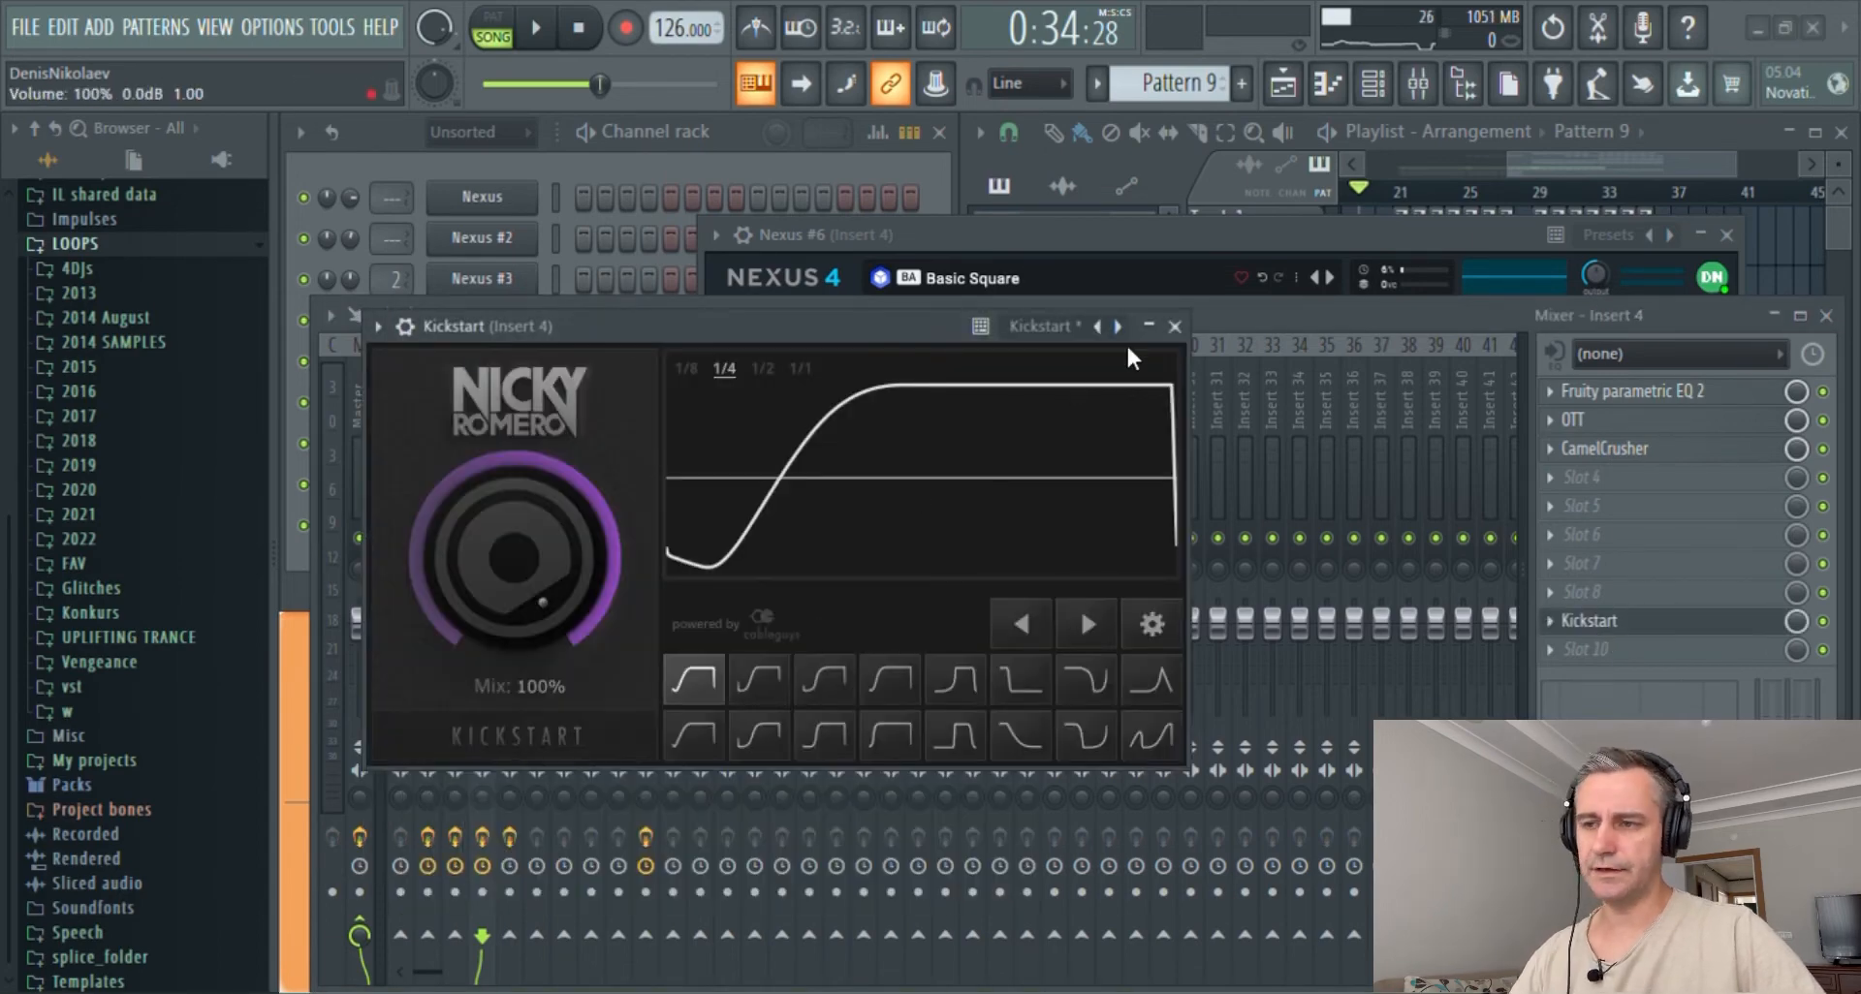
click(1176, 328)
click(1190, 306)
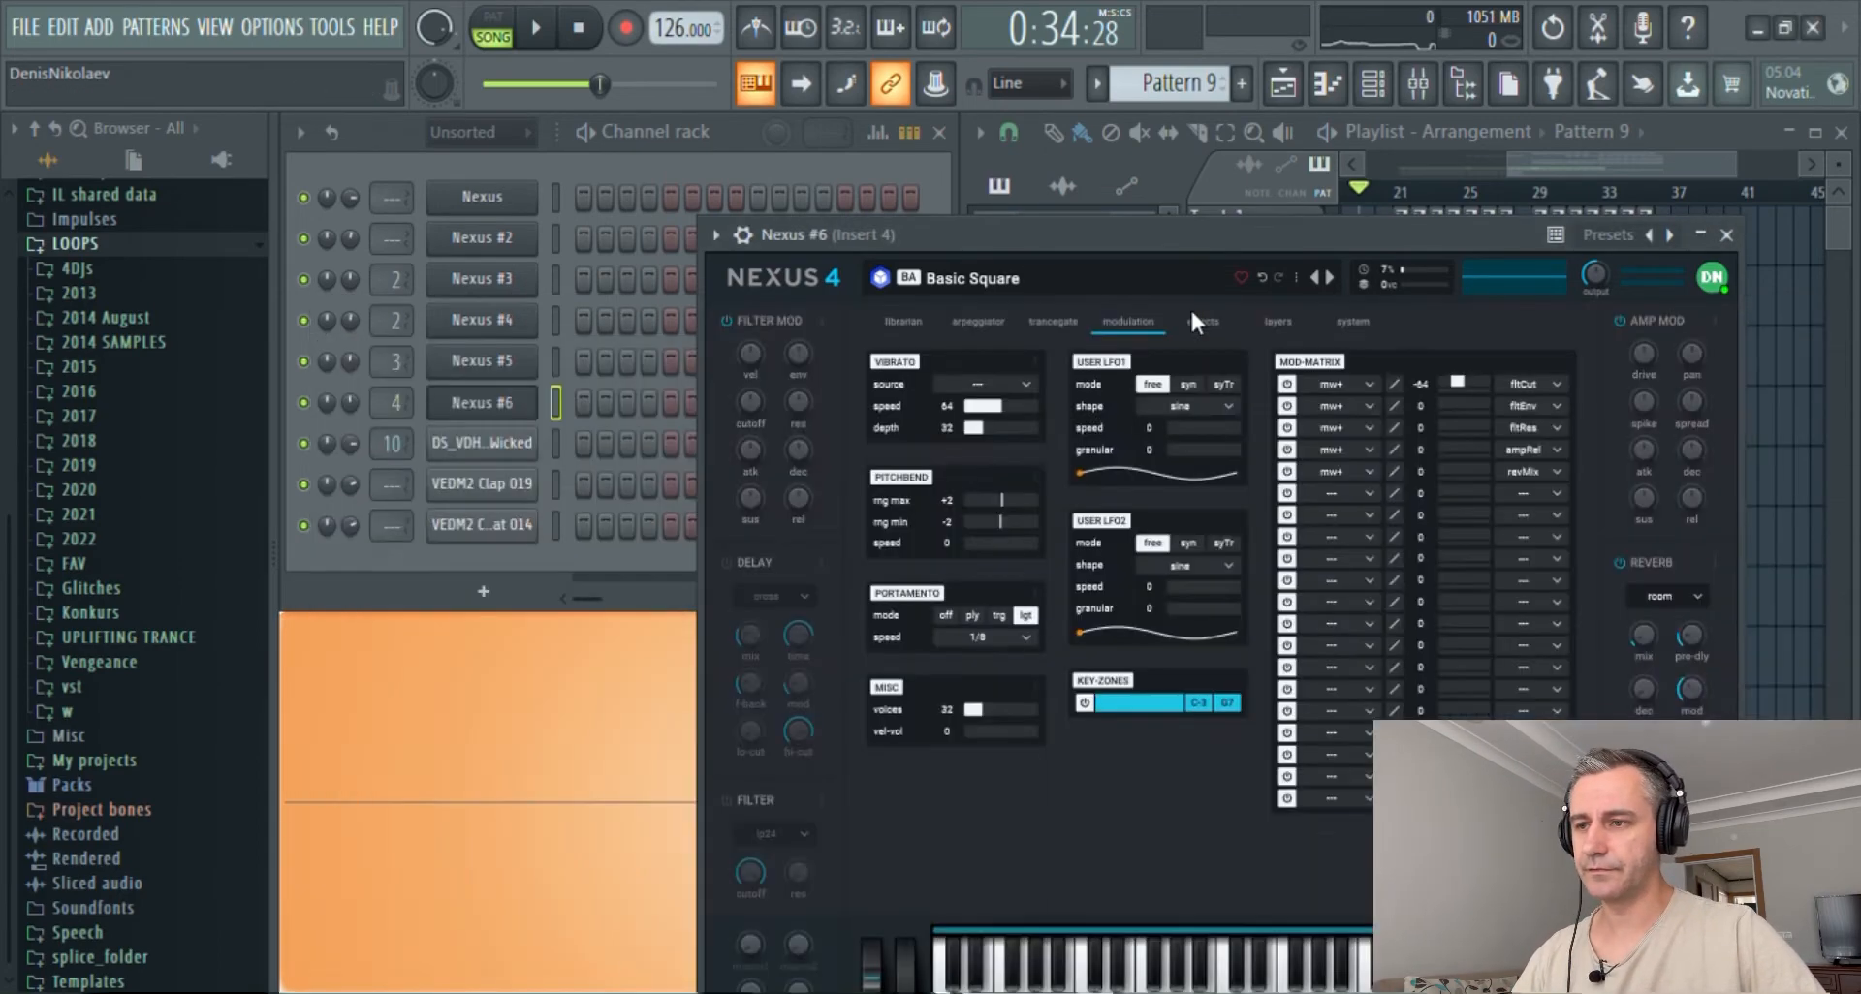
- Filter the Nexus #6 preset library to the Lead category of the EDM 7 expansion
drag(1054, 250, 1033, 223)
click(891, 305)
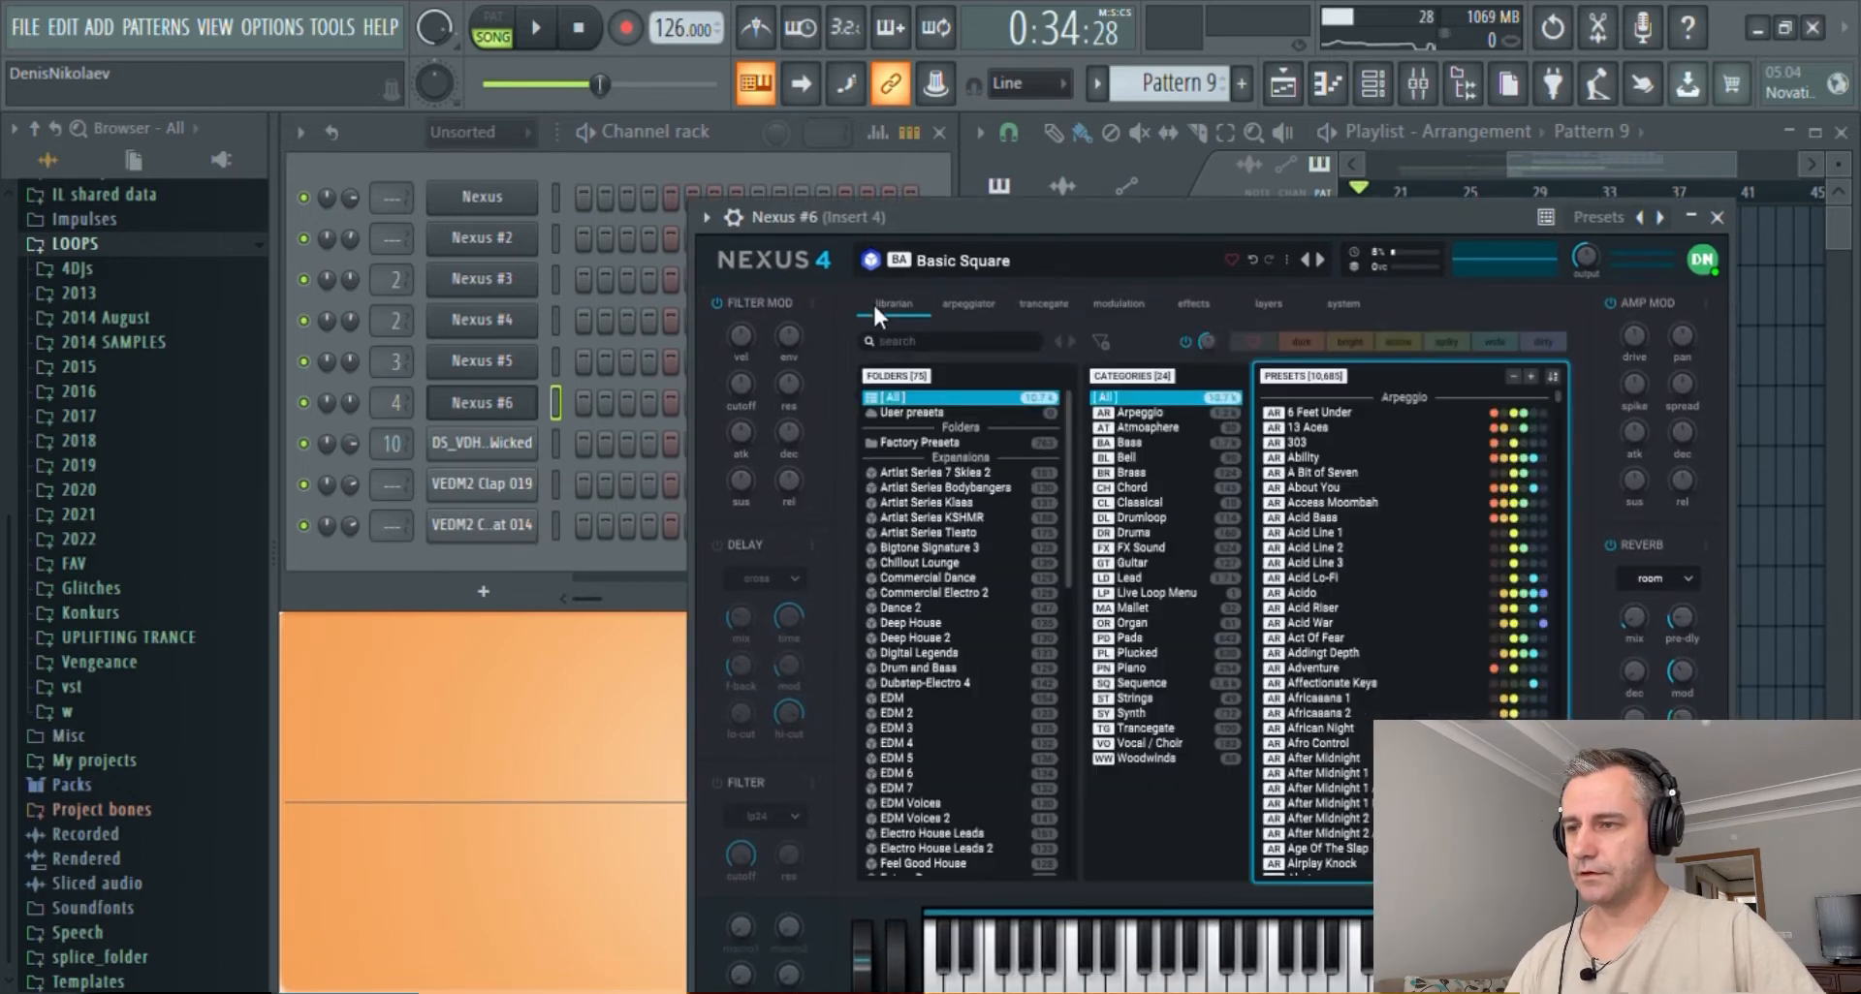
scroll(899, 672, down, 2)
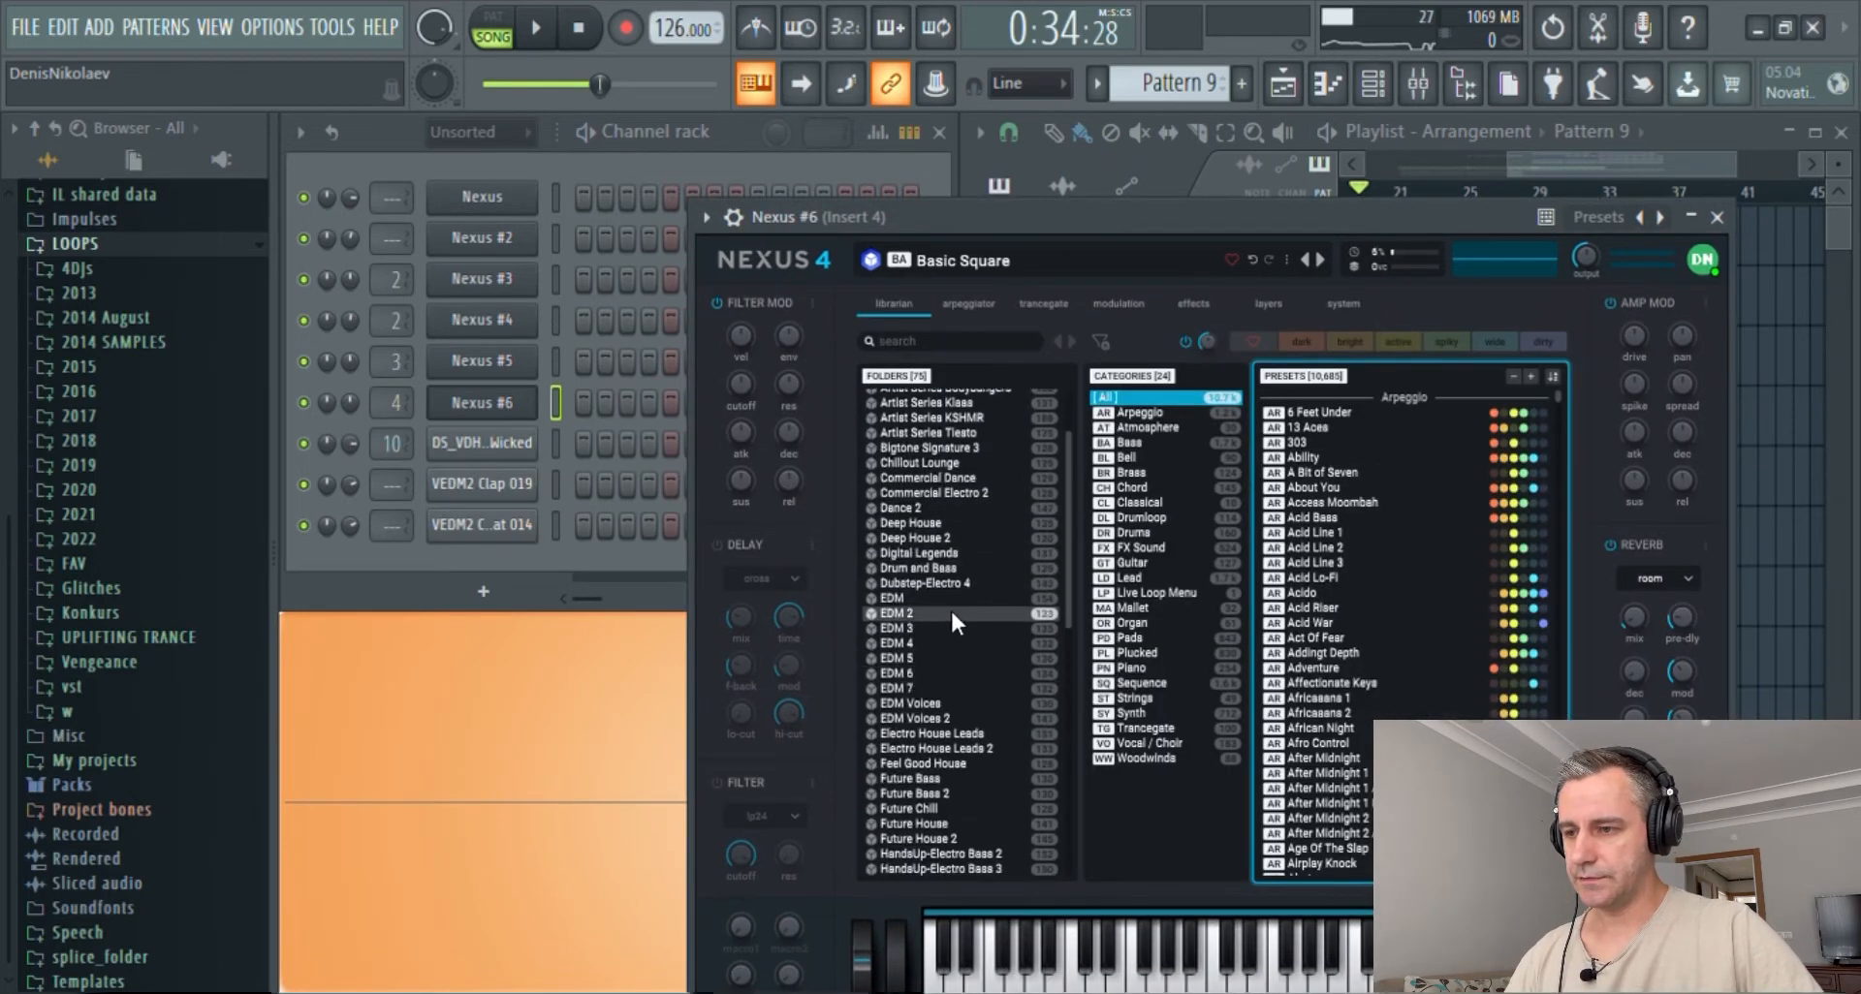
click(923, 688)
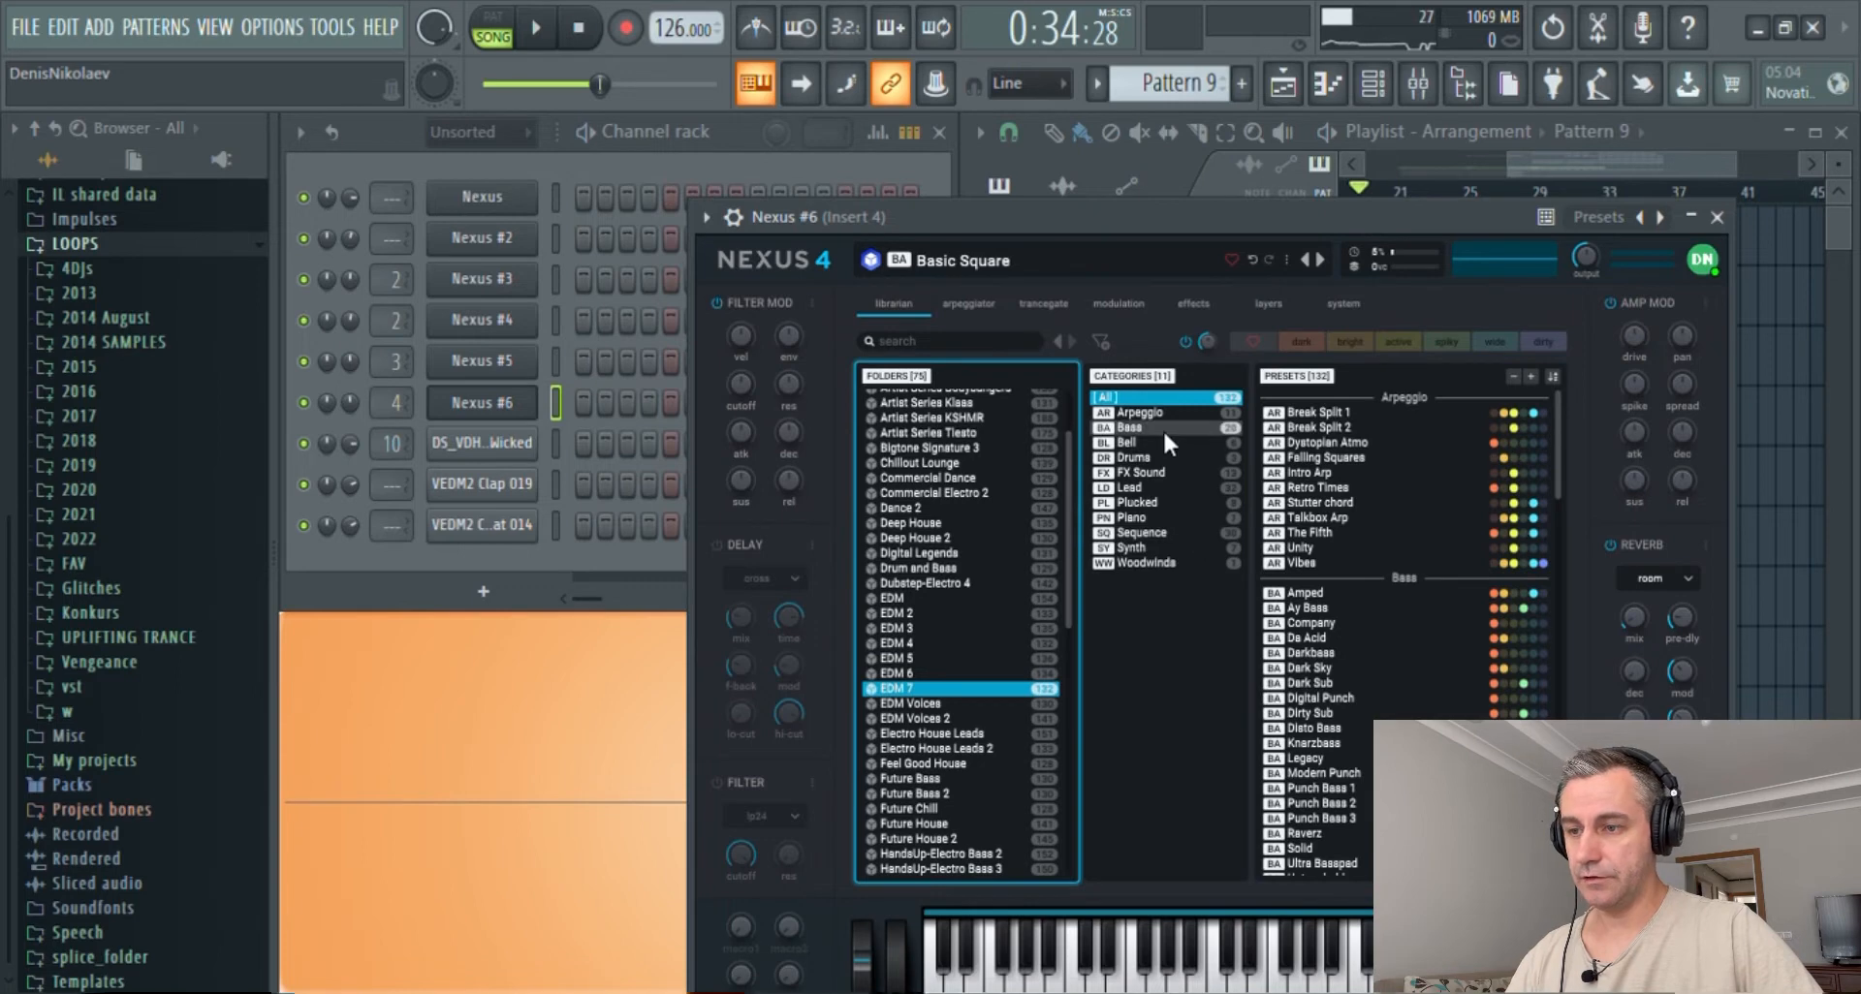
click(1153, 490)
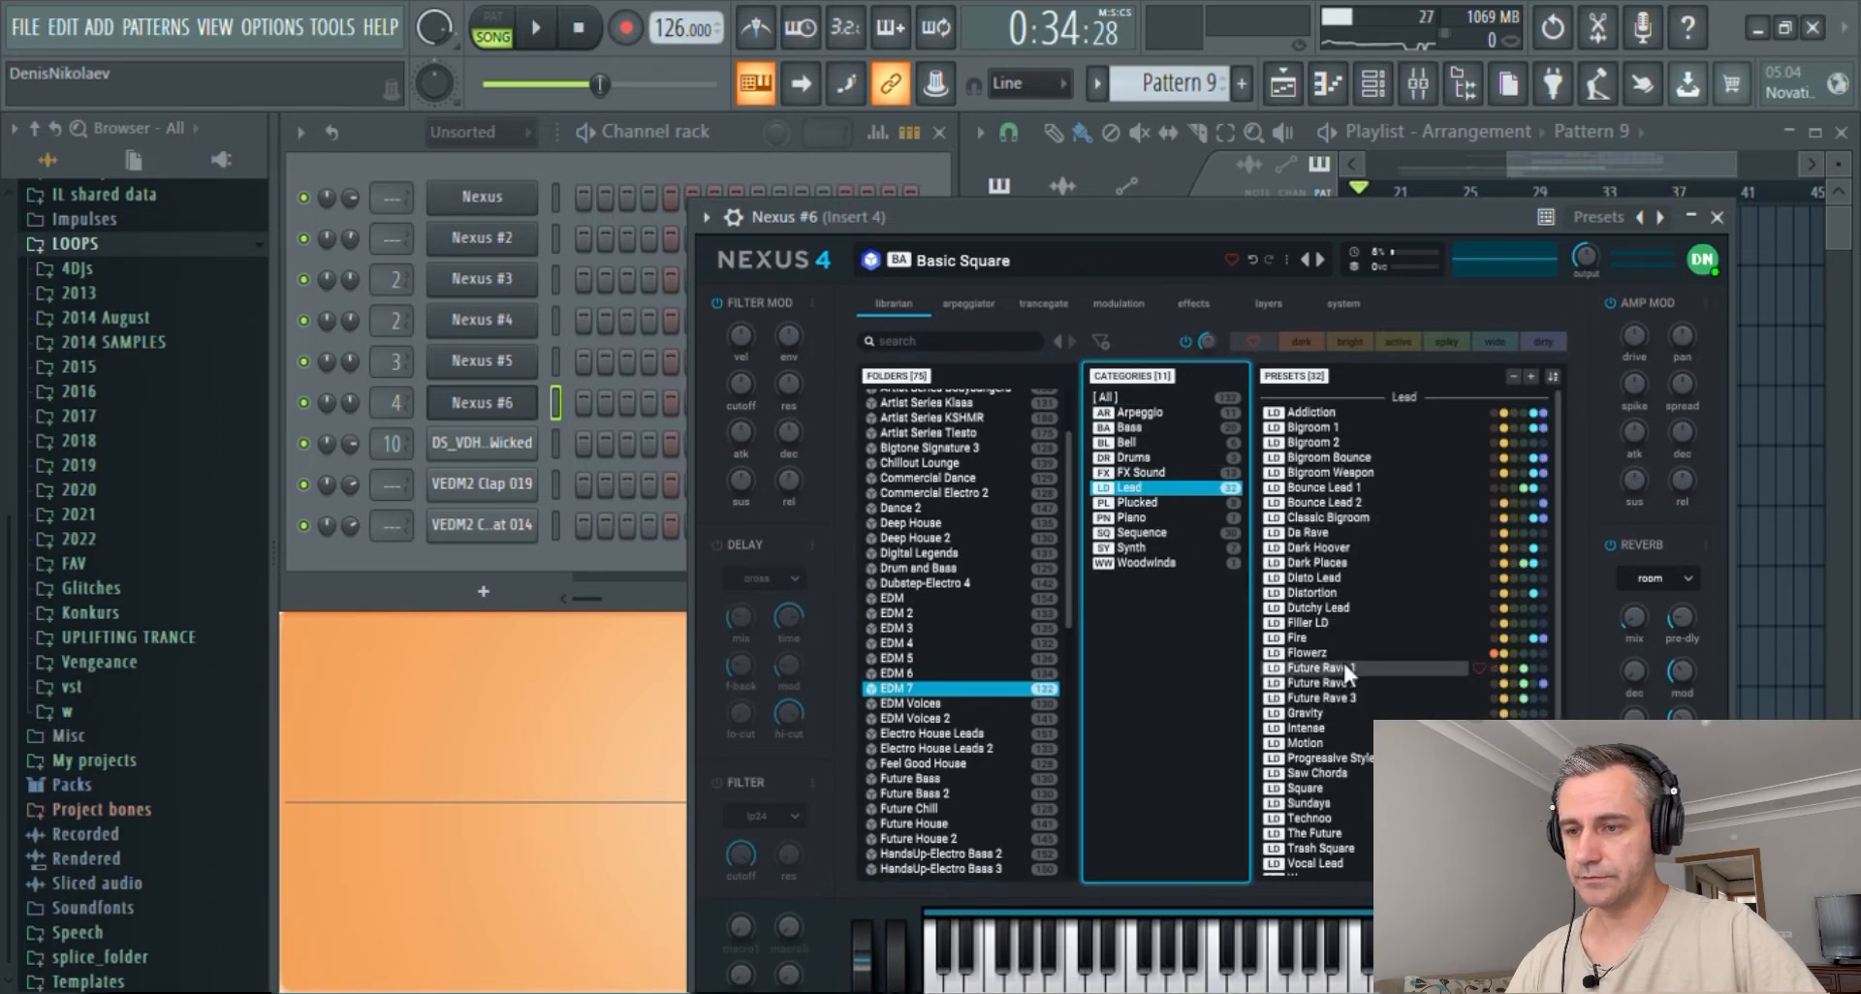
- Audition several of the EDM 7 lead presets and load Classic Bigroom into Nexus #6
click(1338, 608)
click(1336, 593)
click(1334, 576)
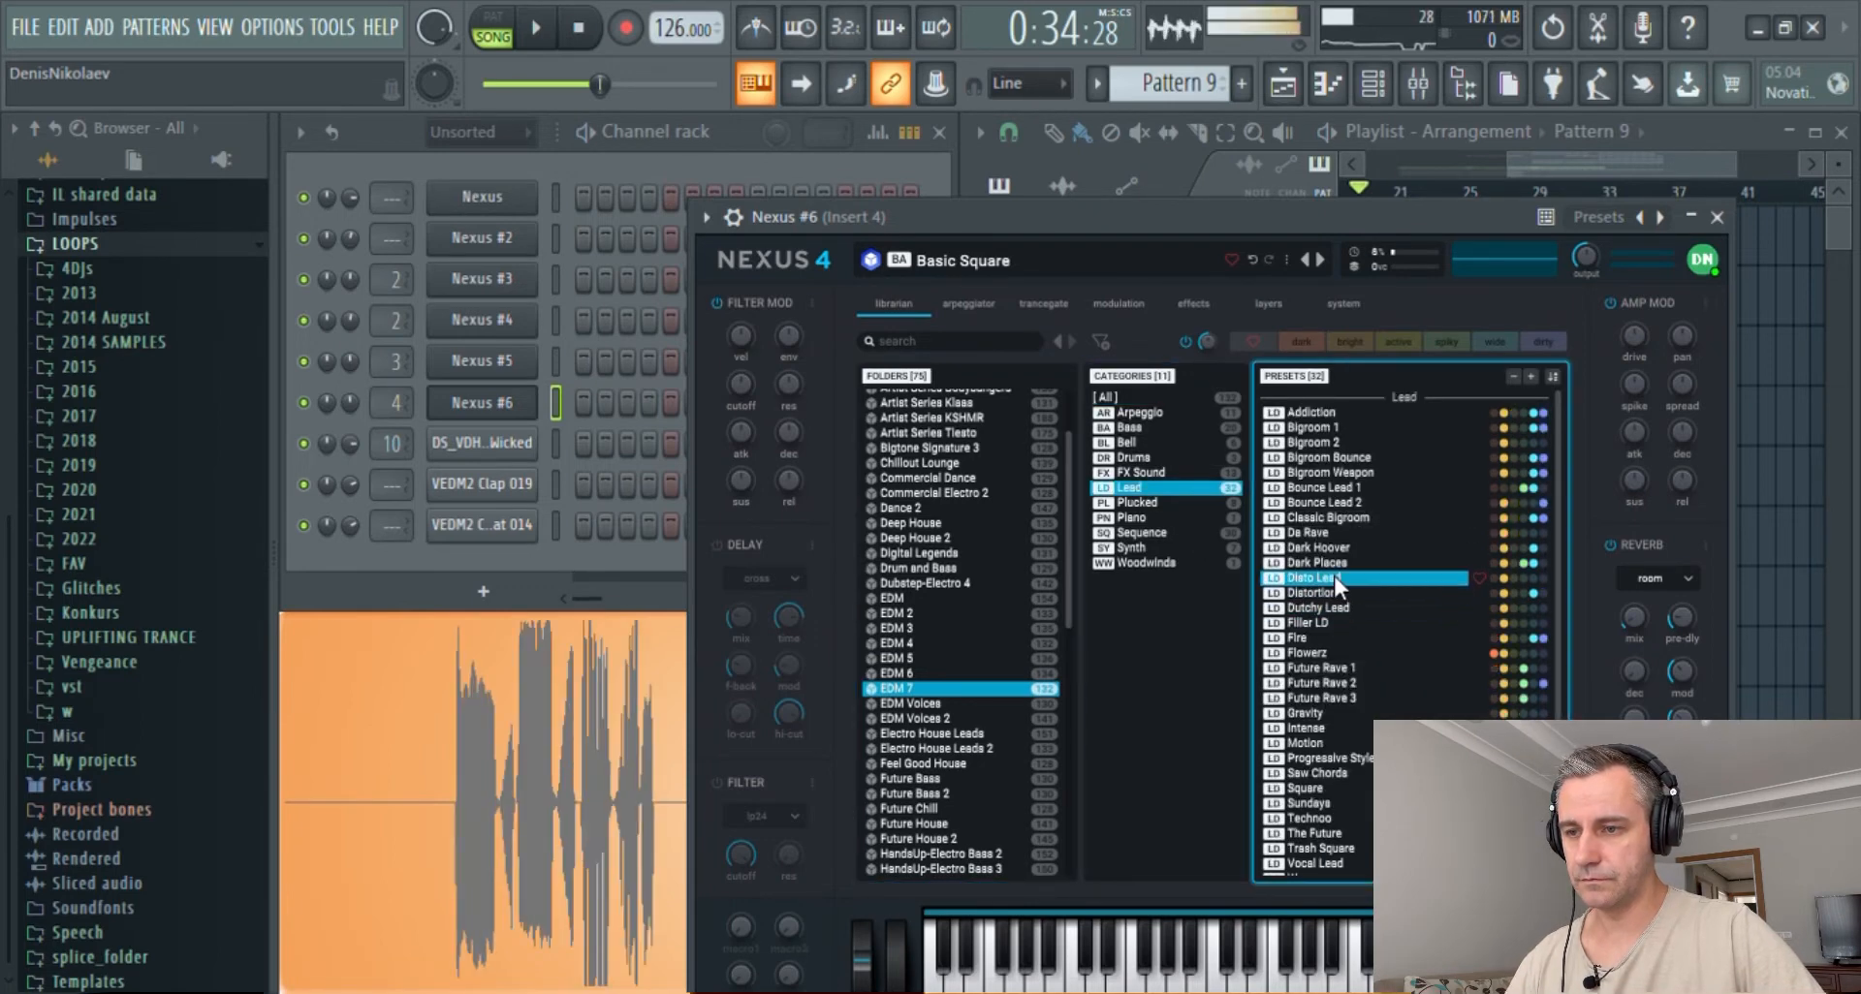
click(1334, 564)
click(1322, 533)
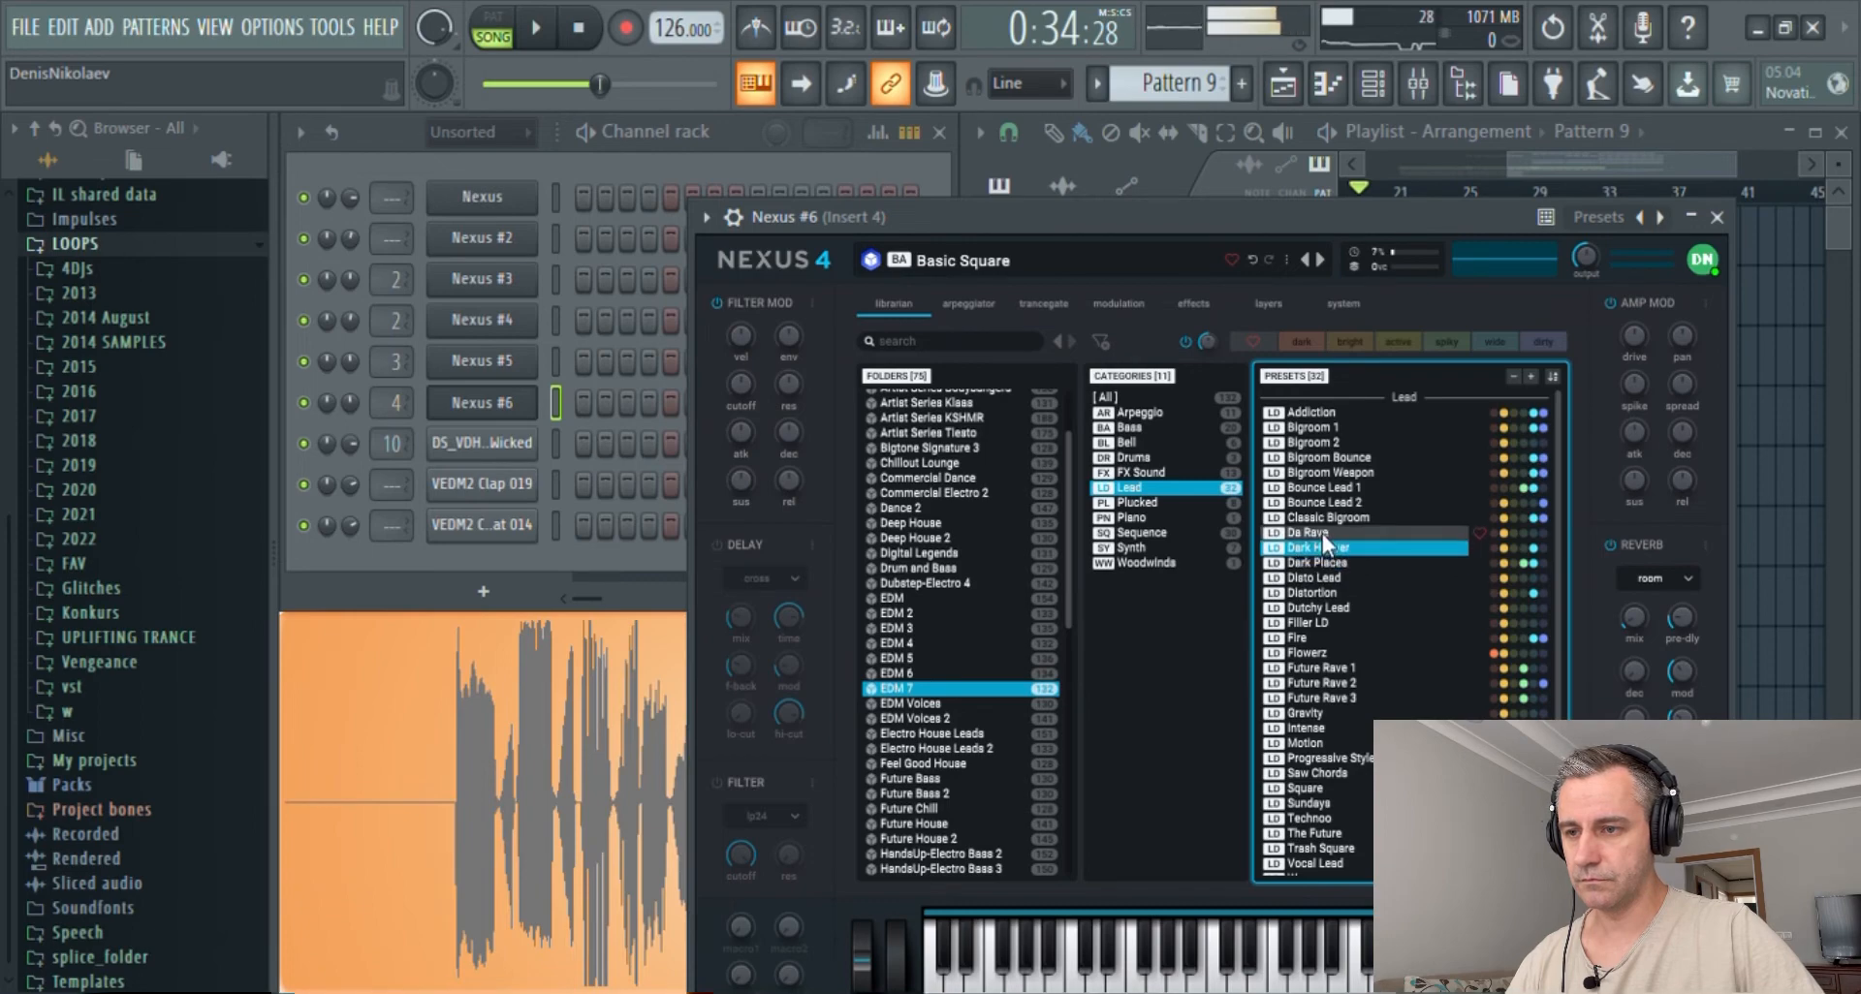
click(1321, 519)
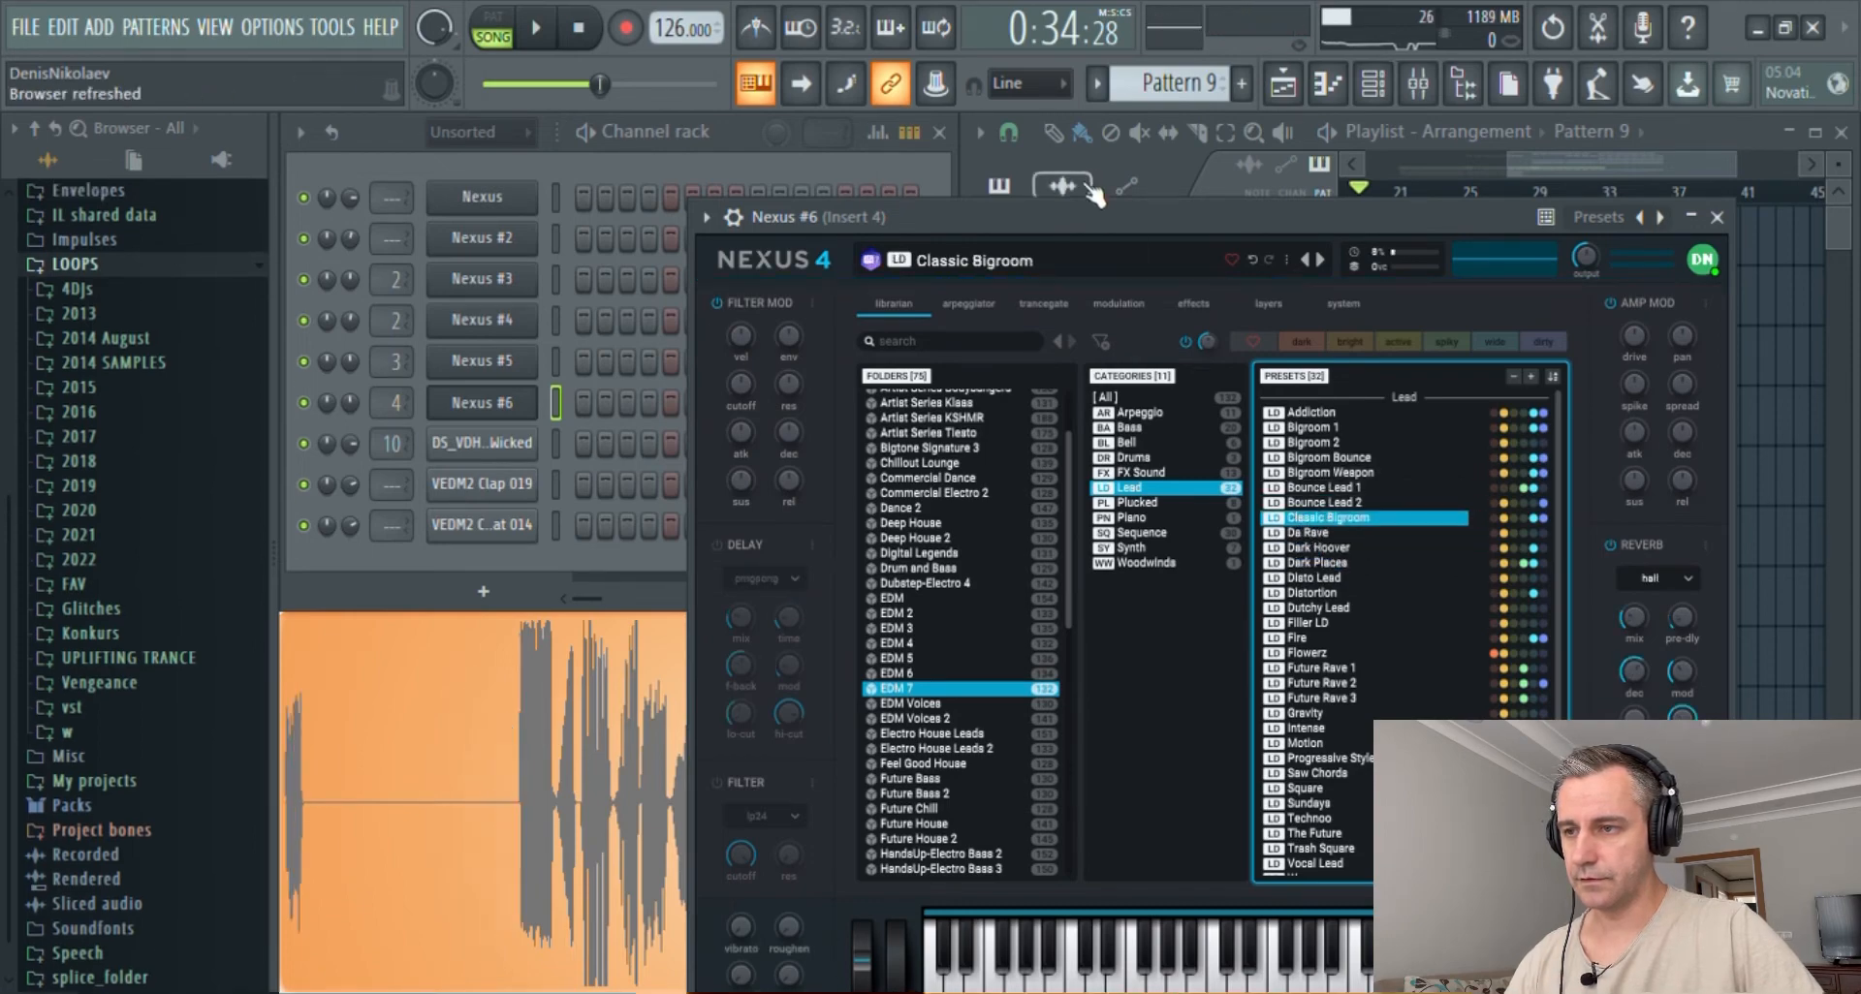
- Reposition the Nexus #6 window, set its filter-mod cutoff to -32 and attack to 10, and audition the sound
drag(1070, 209, 1047, 124)
click(482, 405)
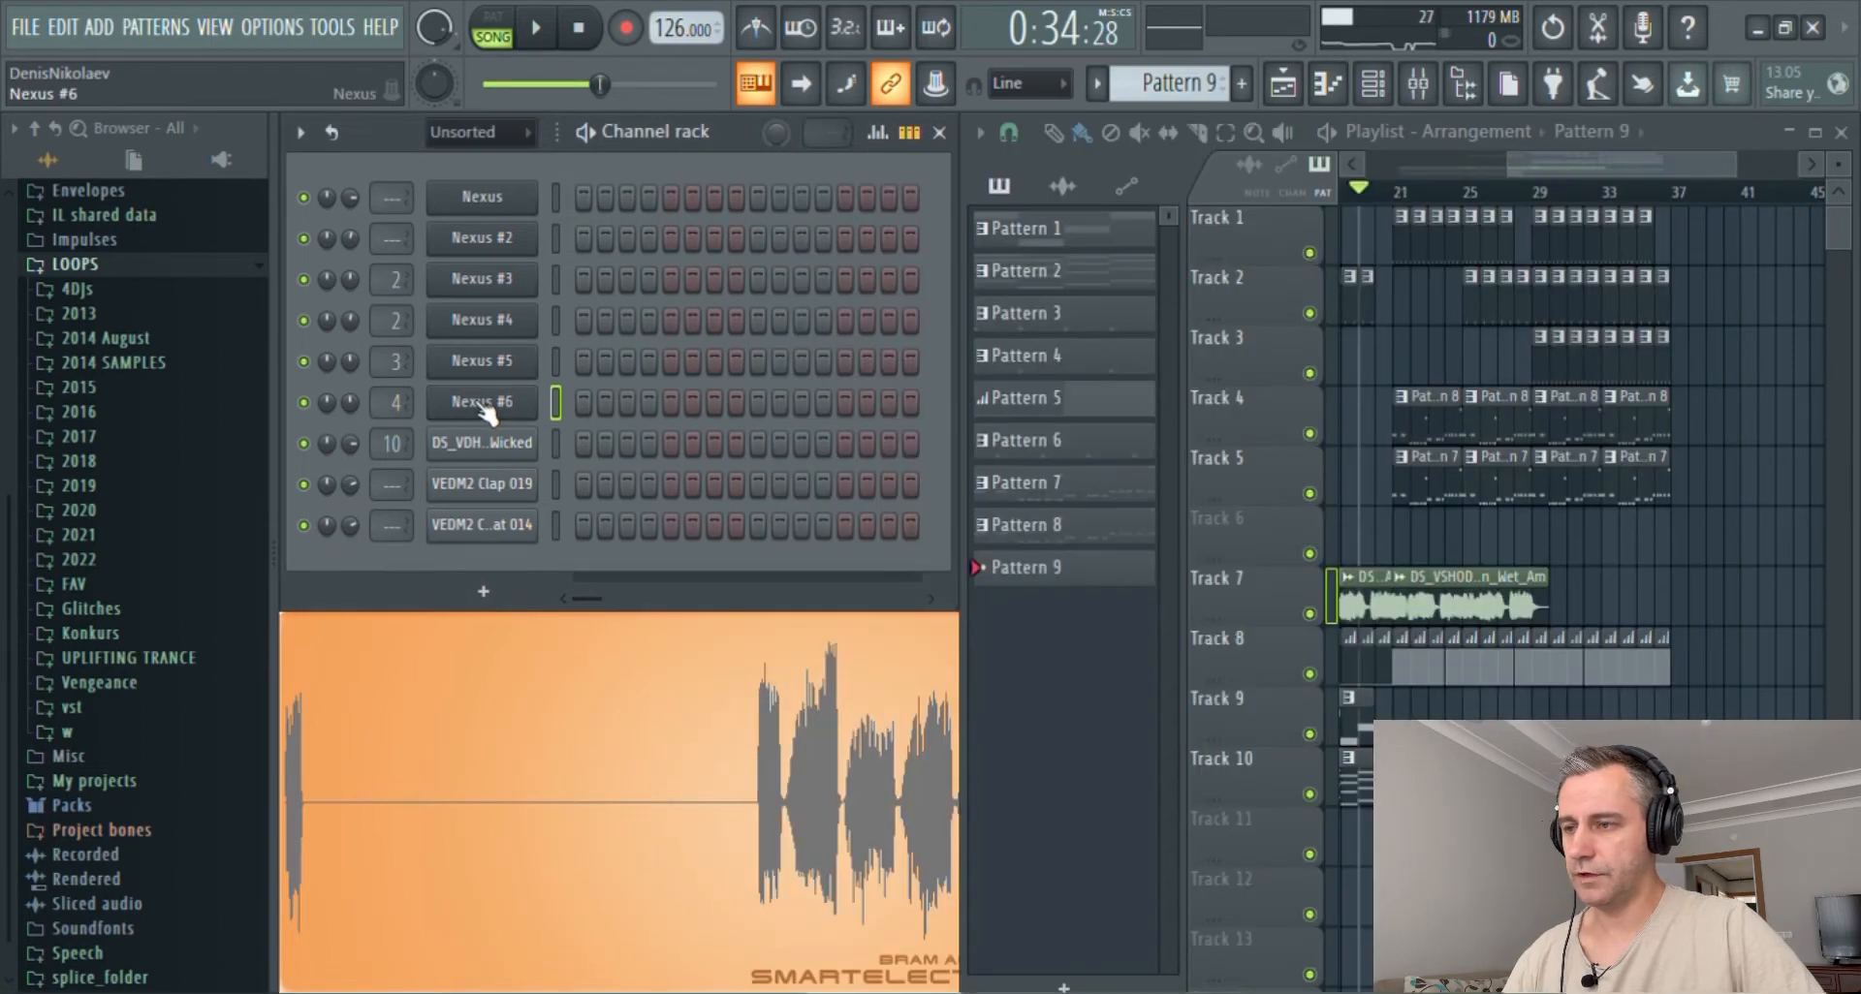
click(481, 403)
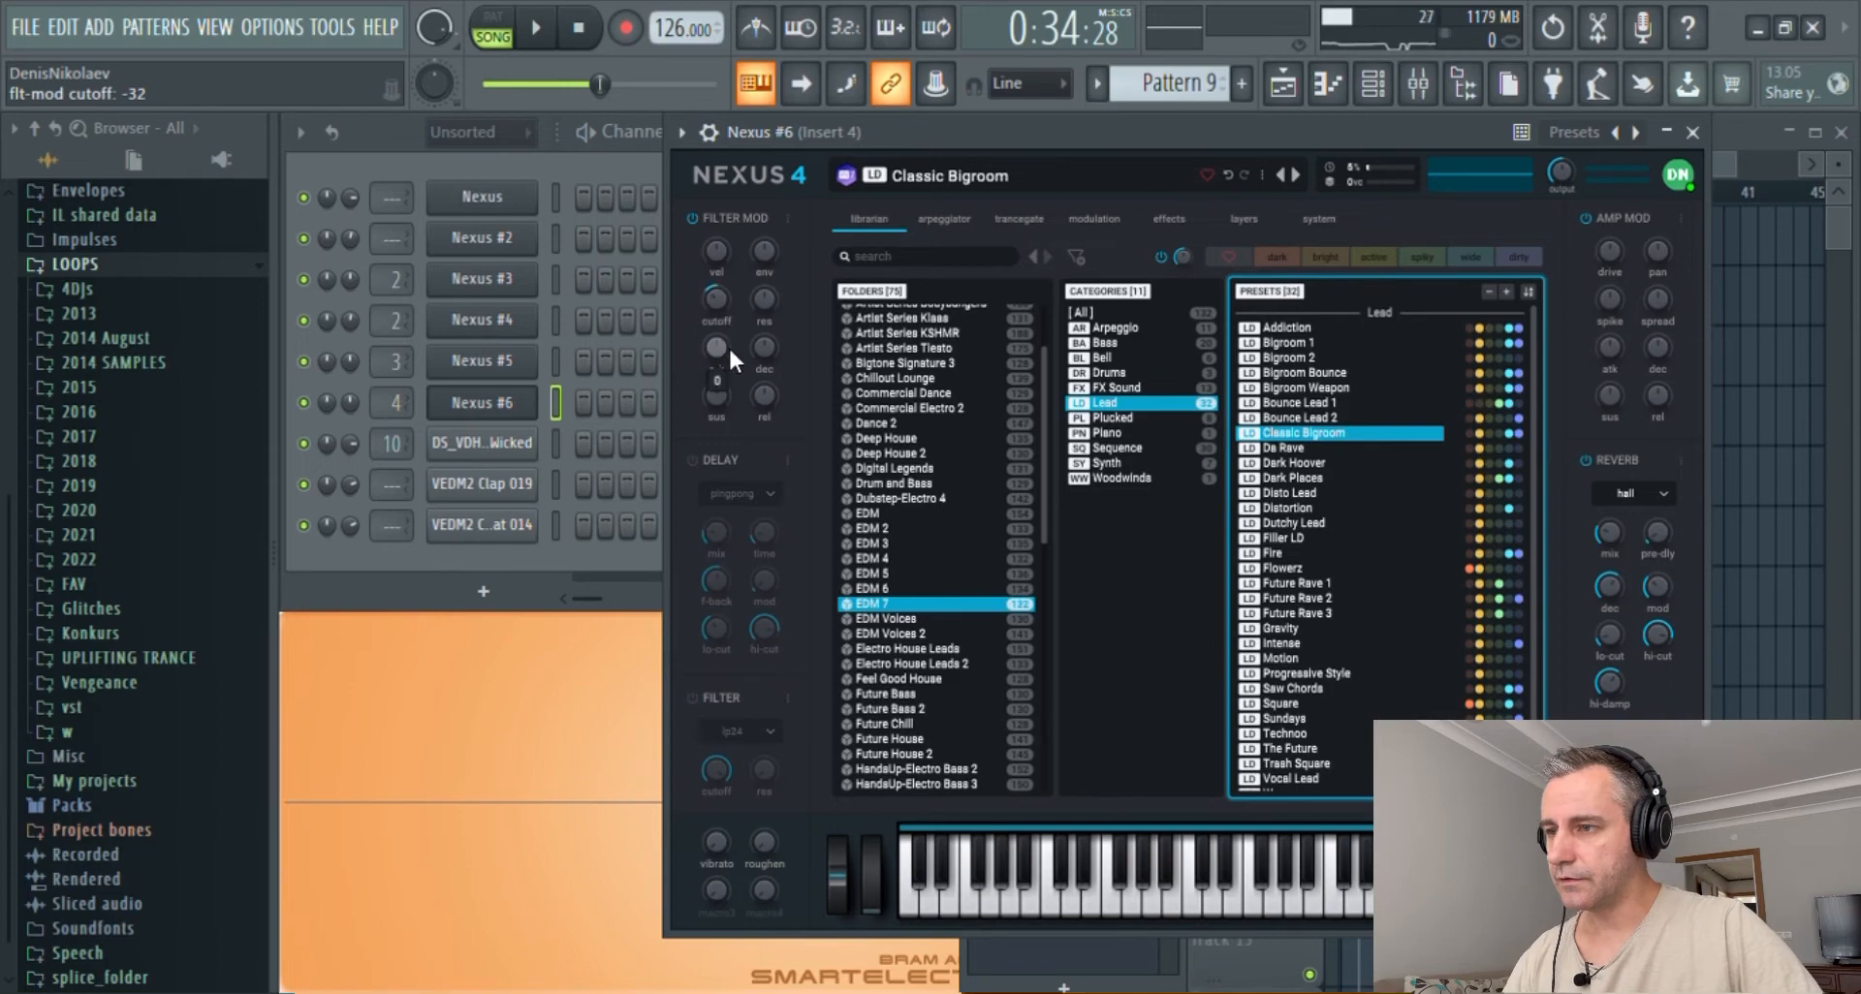
drag(730, 351, 729, 341)
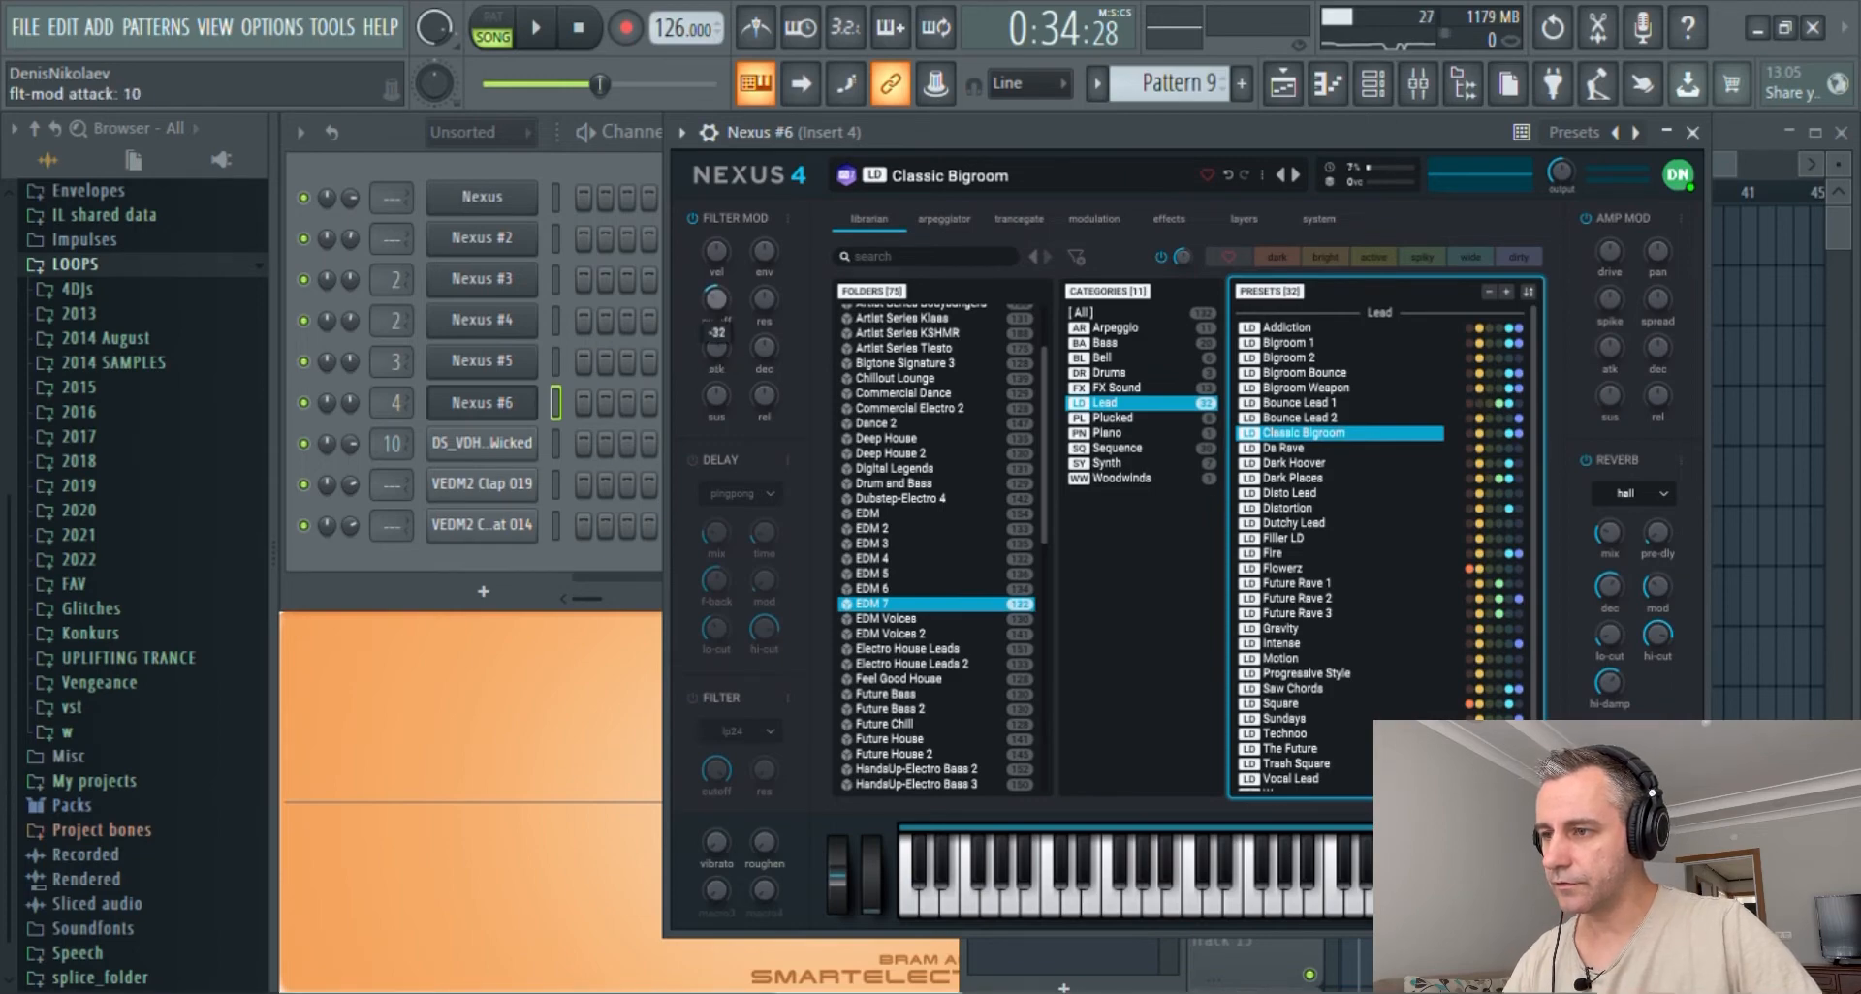
click(506, 407)
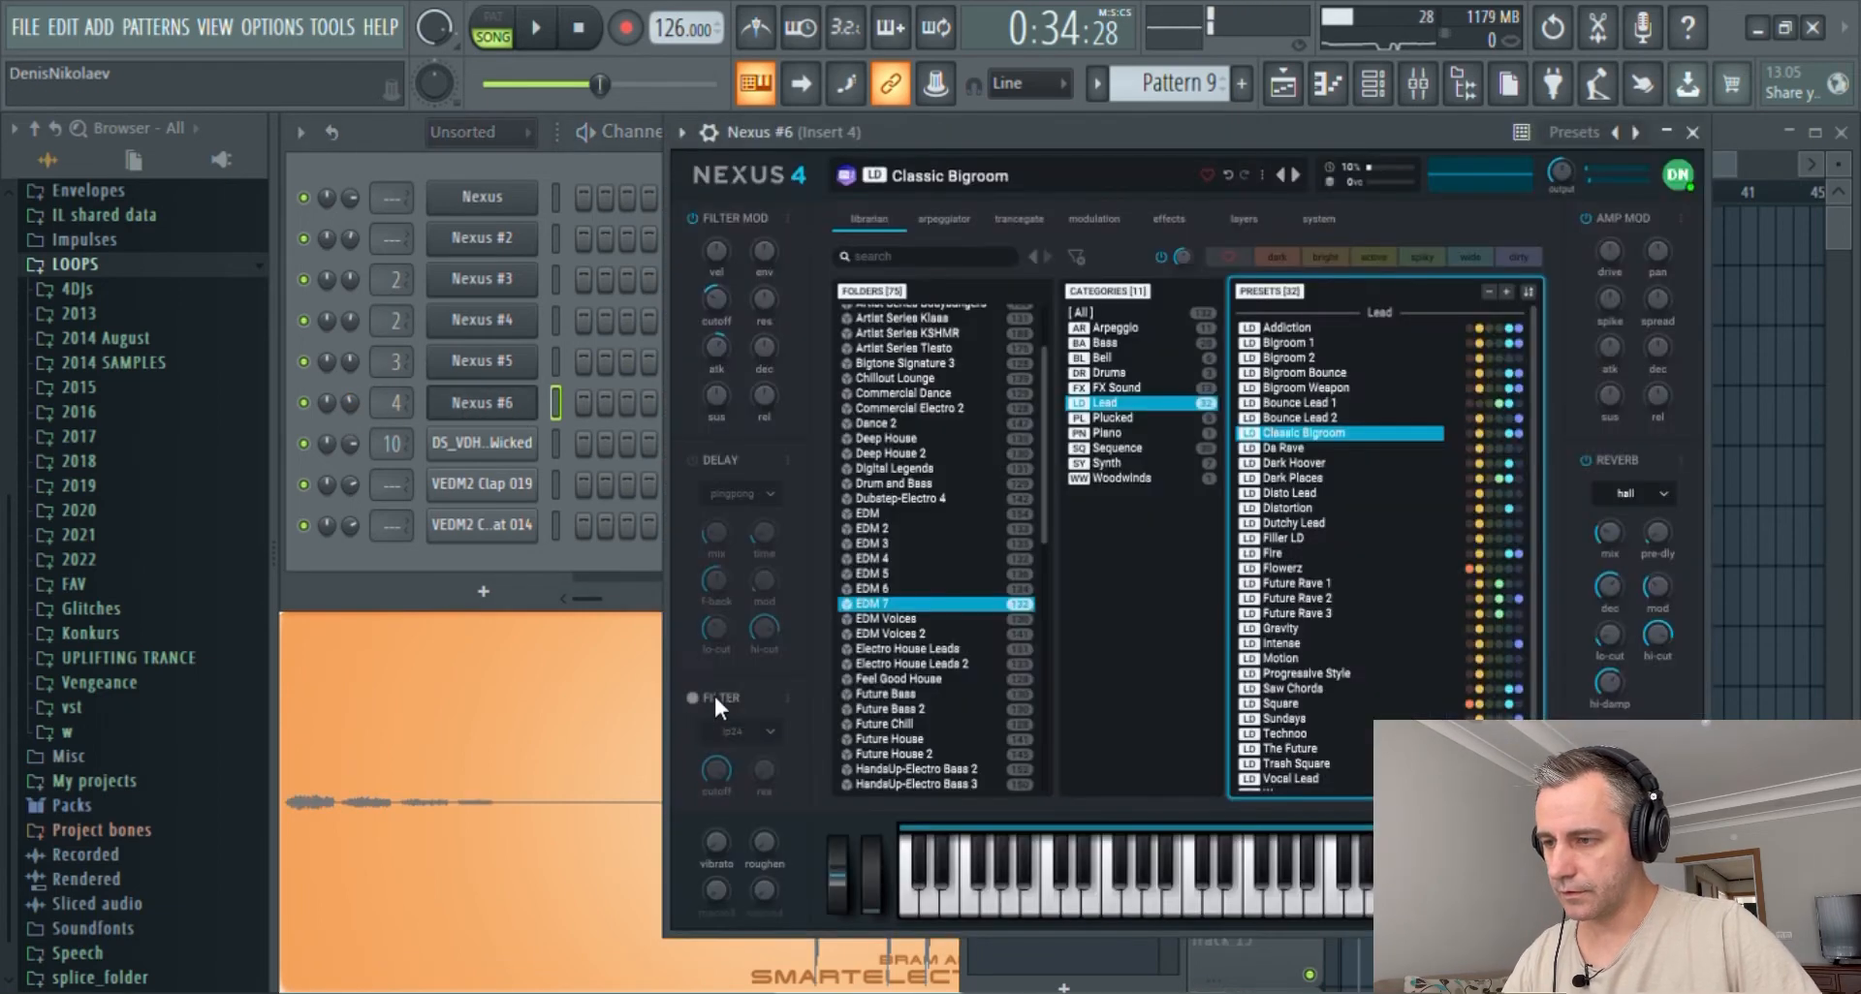
- Enable the main lp24 filter in Nexus #6, set its cutoff to 96, and close the plugin window
click(708, 699)
drag(716, 771, 716, 777)
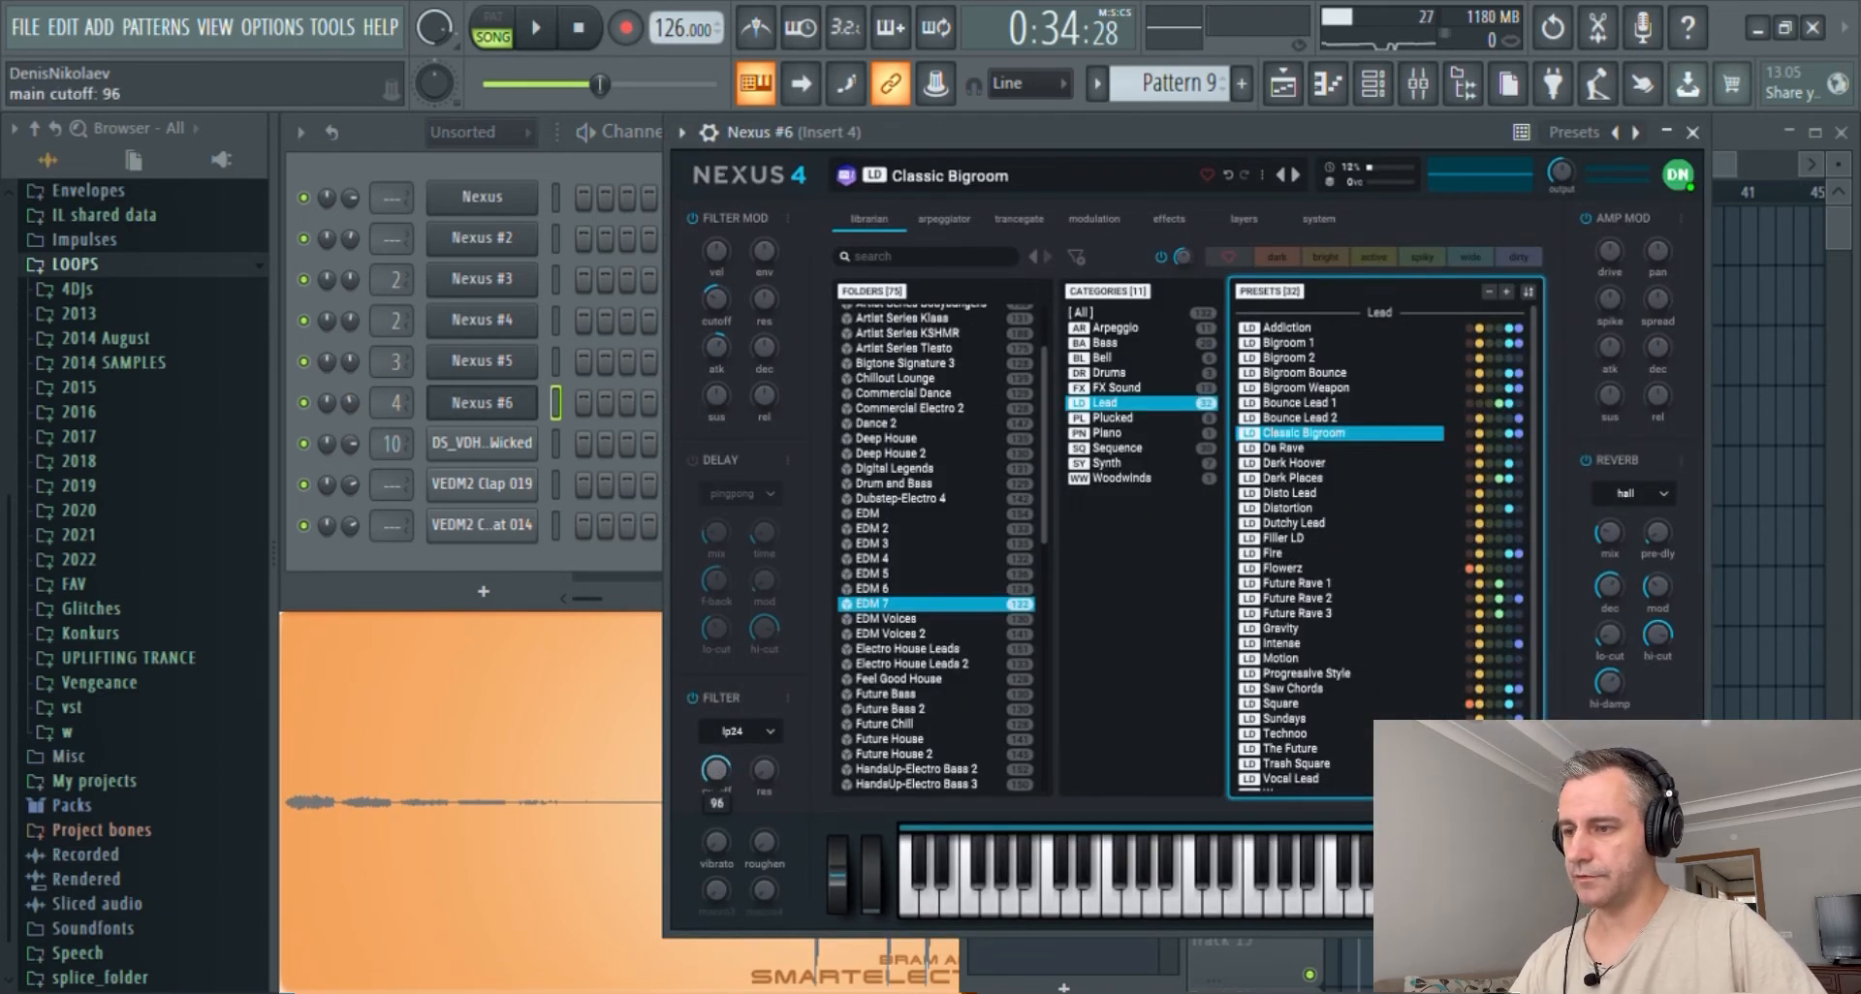
click(484, 402)
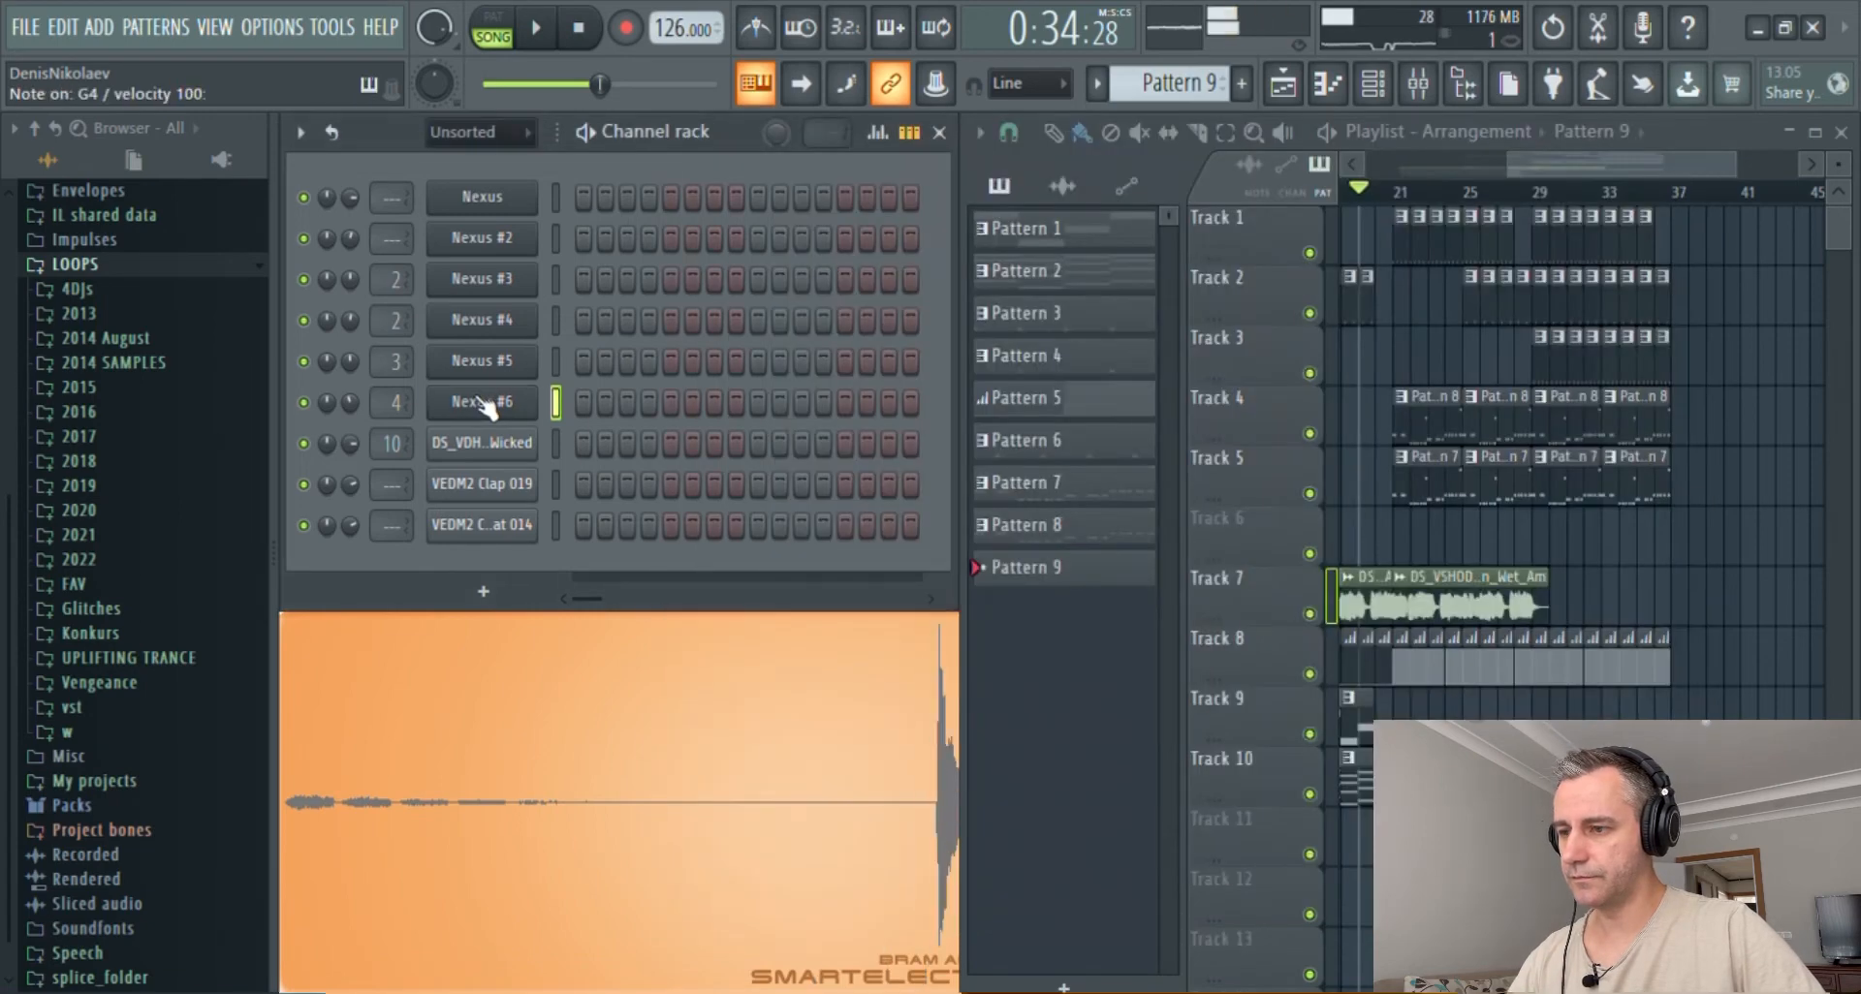
- Place a Pattern 9 clip on Track 6 of the playlist at bar 29
scroll(1678, 568, up, 2)
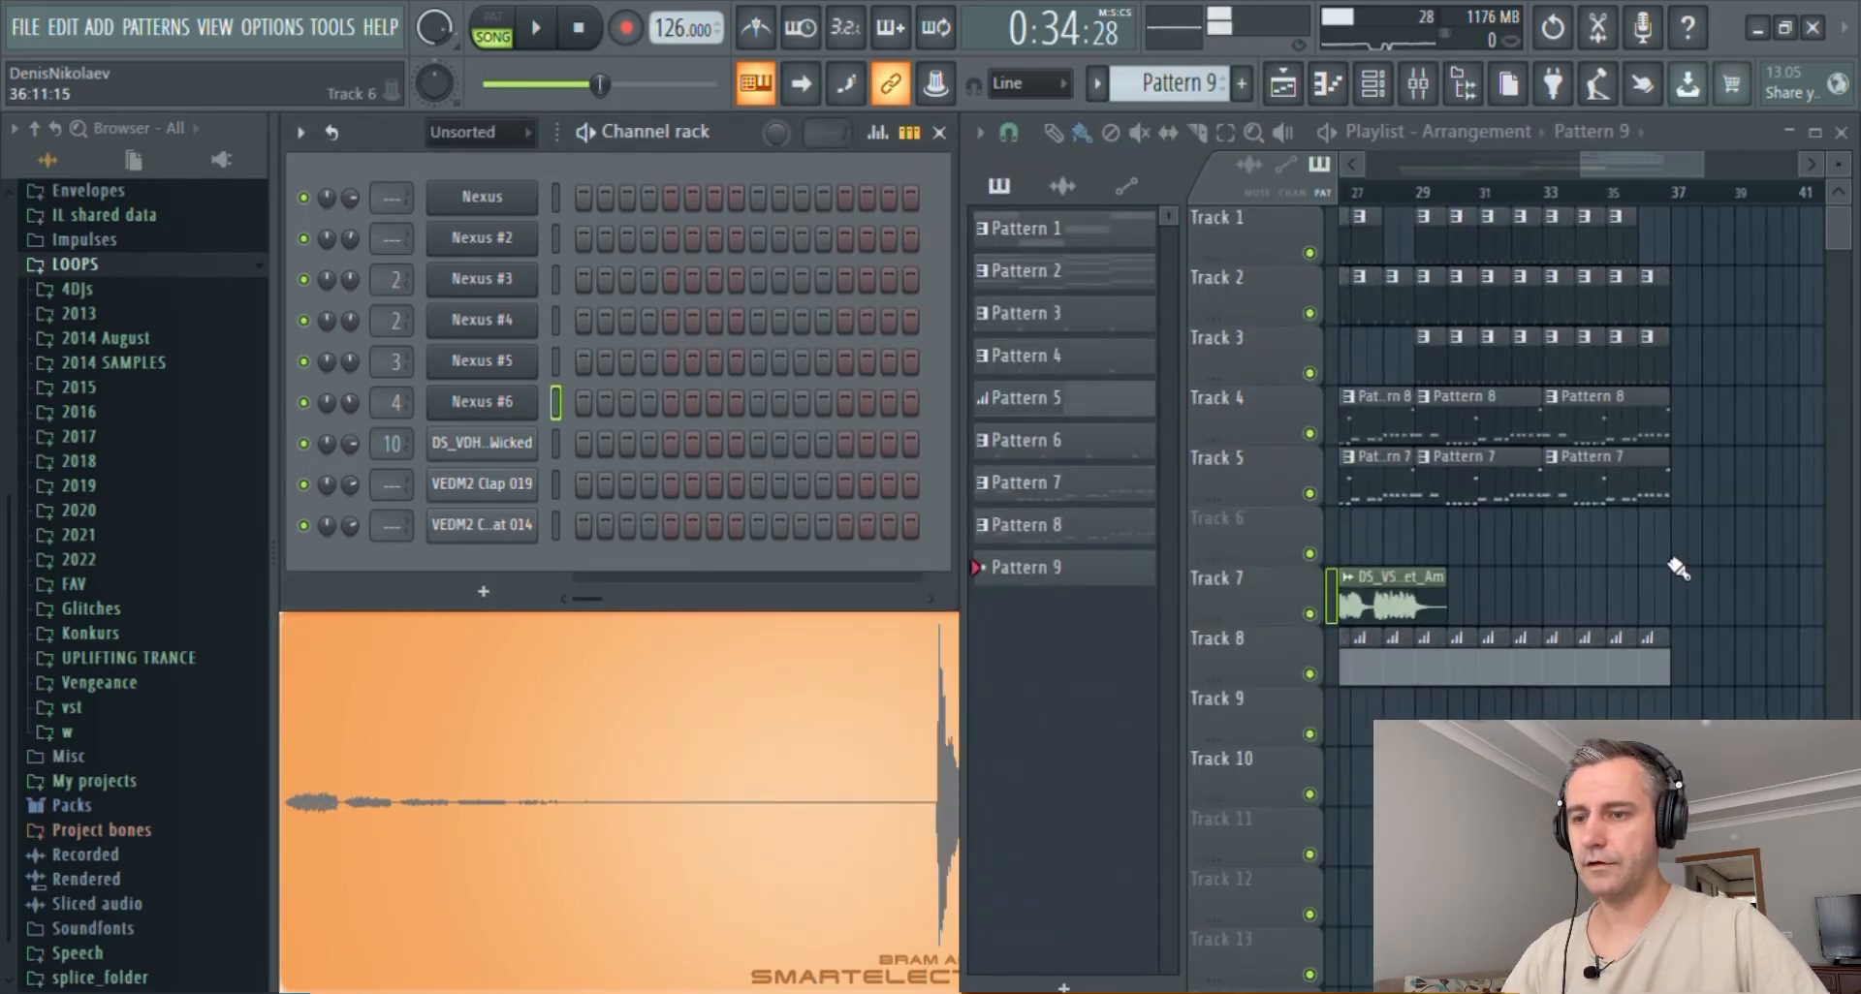
scroll(1512, 554, down, 1)
click(1455, 545)
scroll(1512, 553, up, 1)
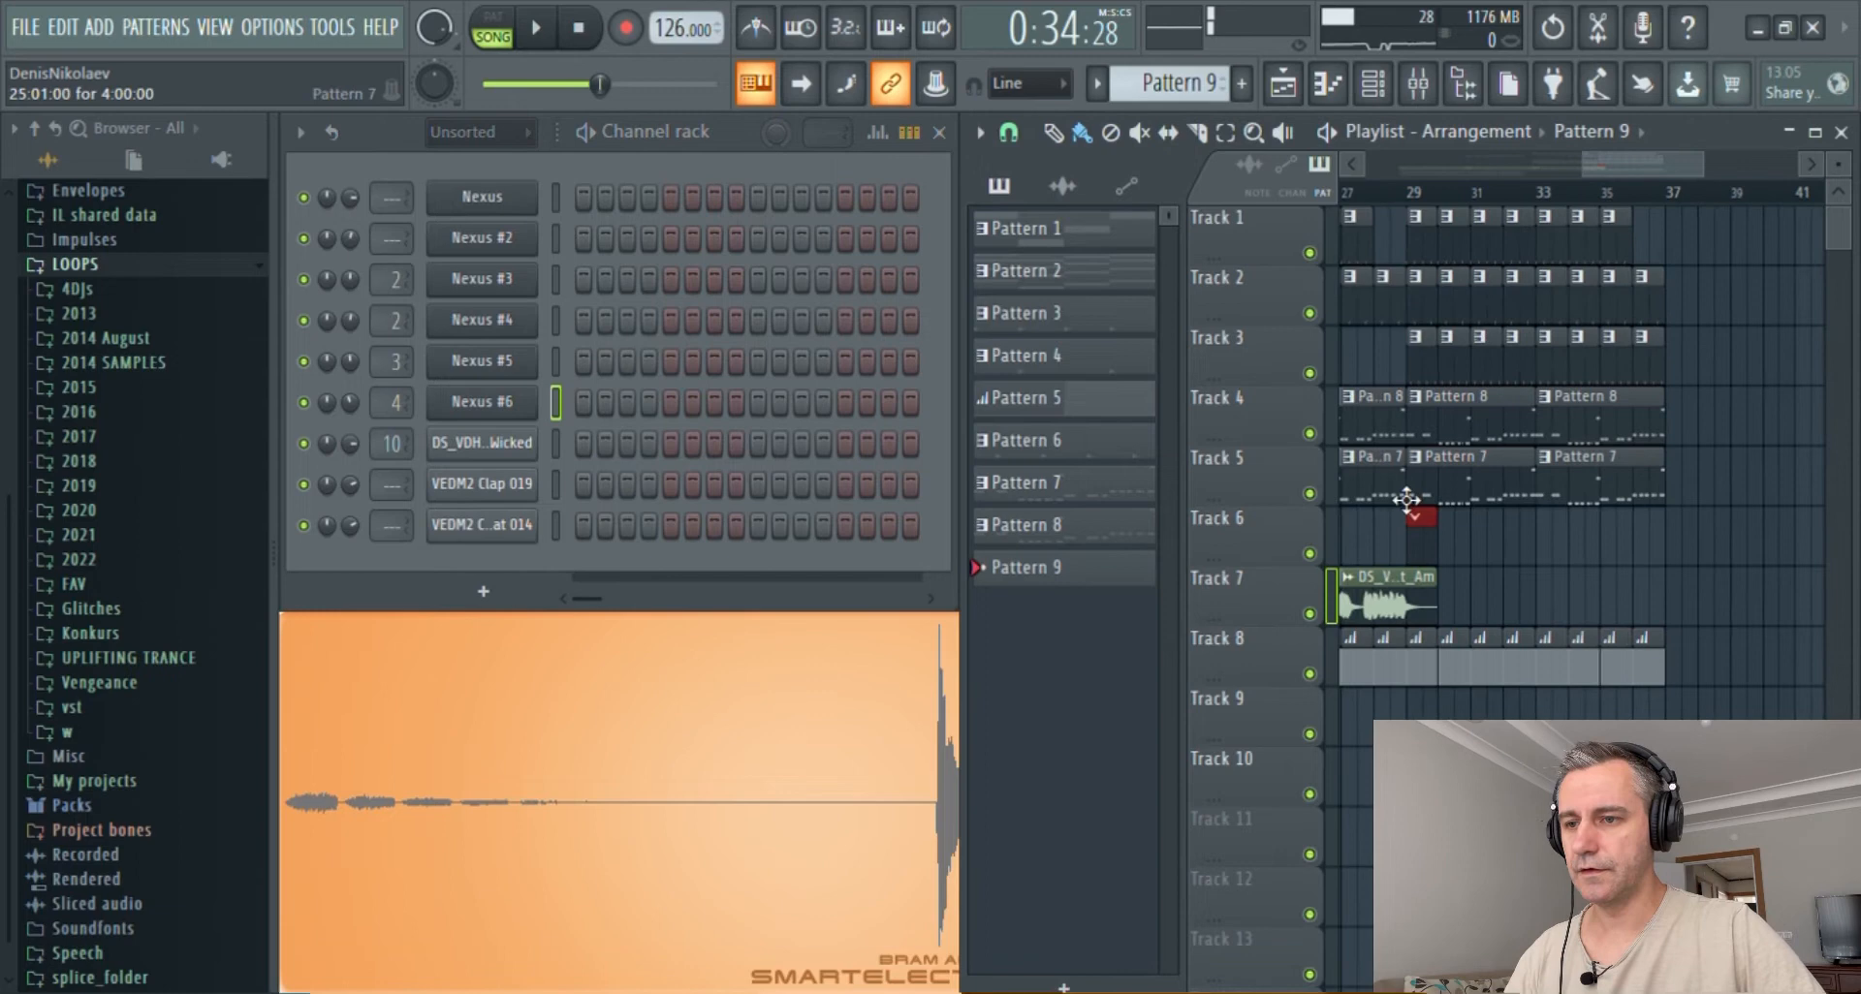
- Solo Tracks 4, 5 and 6 and set the playback position to bar 29
right_click(1309, 434)
click(1309, 494)
click(1310, 554)
click(1415, 196)
scroll(1447, 528, up, 1)
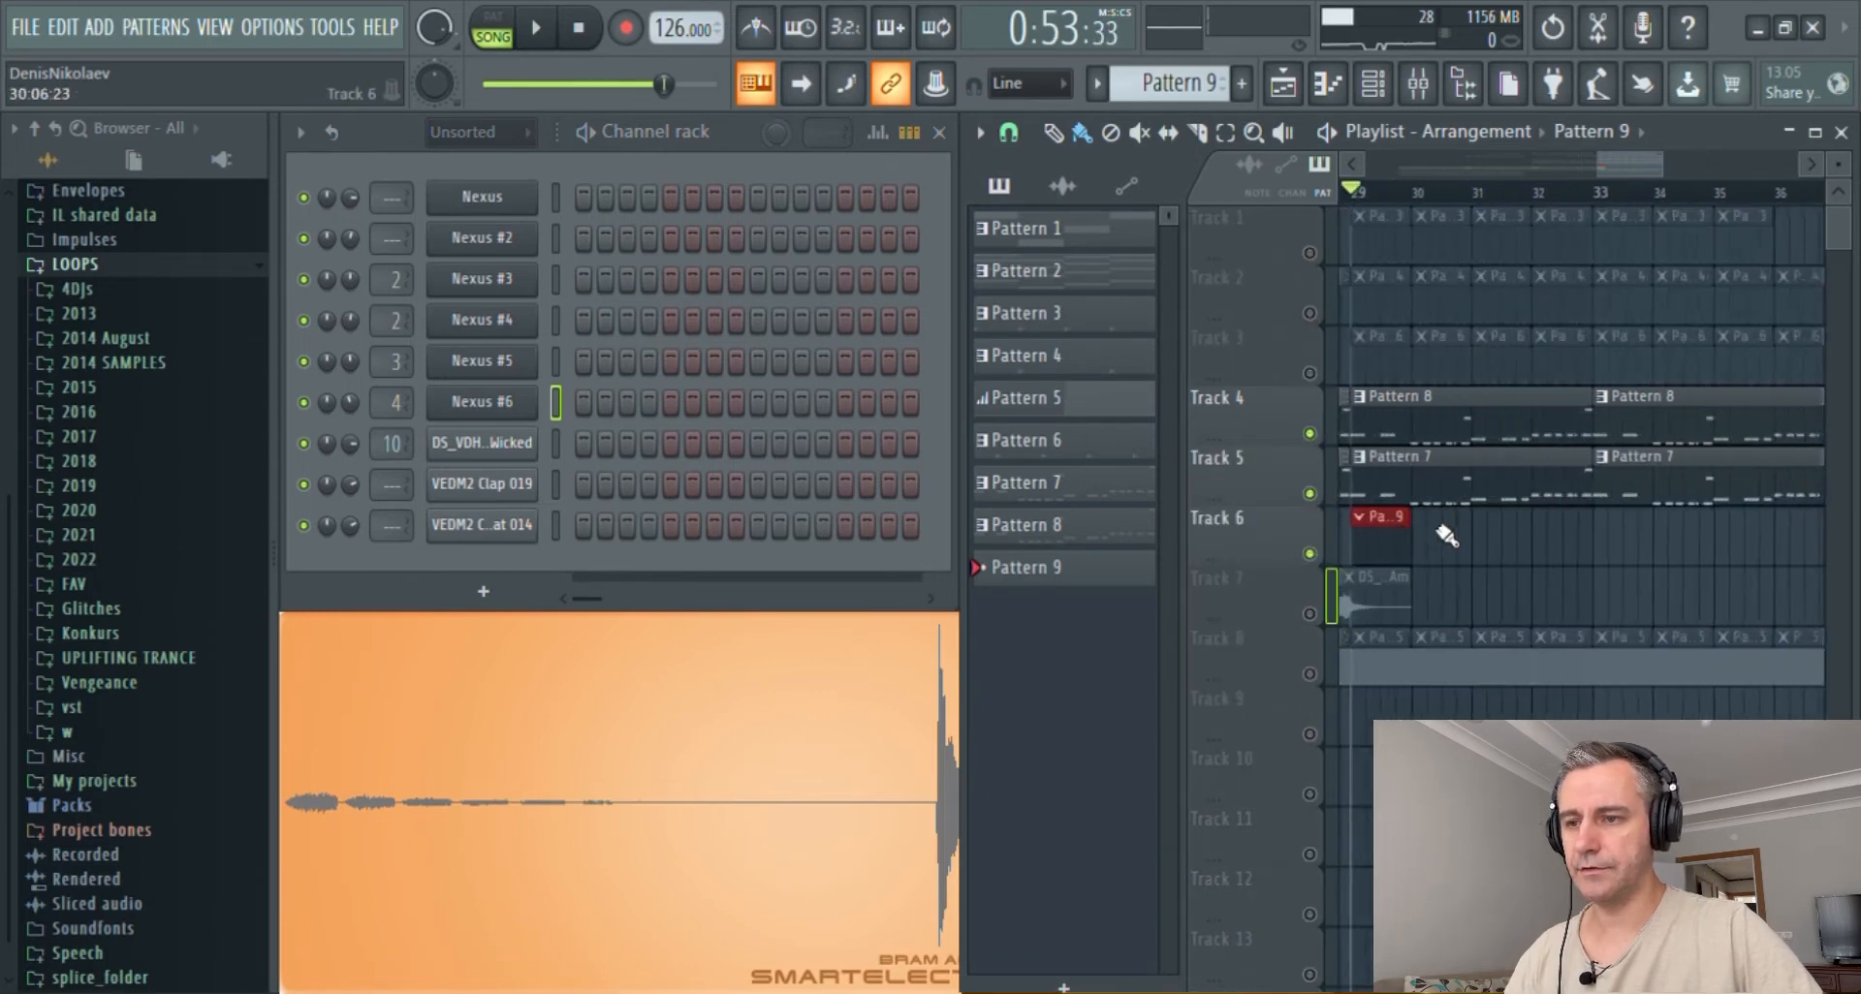
scroll(1439, 530, down, 1)
- Open the piano roll for Nexus #6 and draw three short C5 notes in bar 1
right_click(475, 407)
click(585, 407)
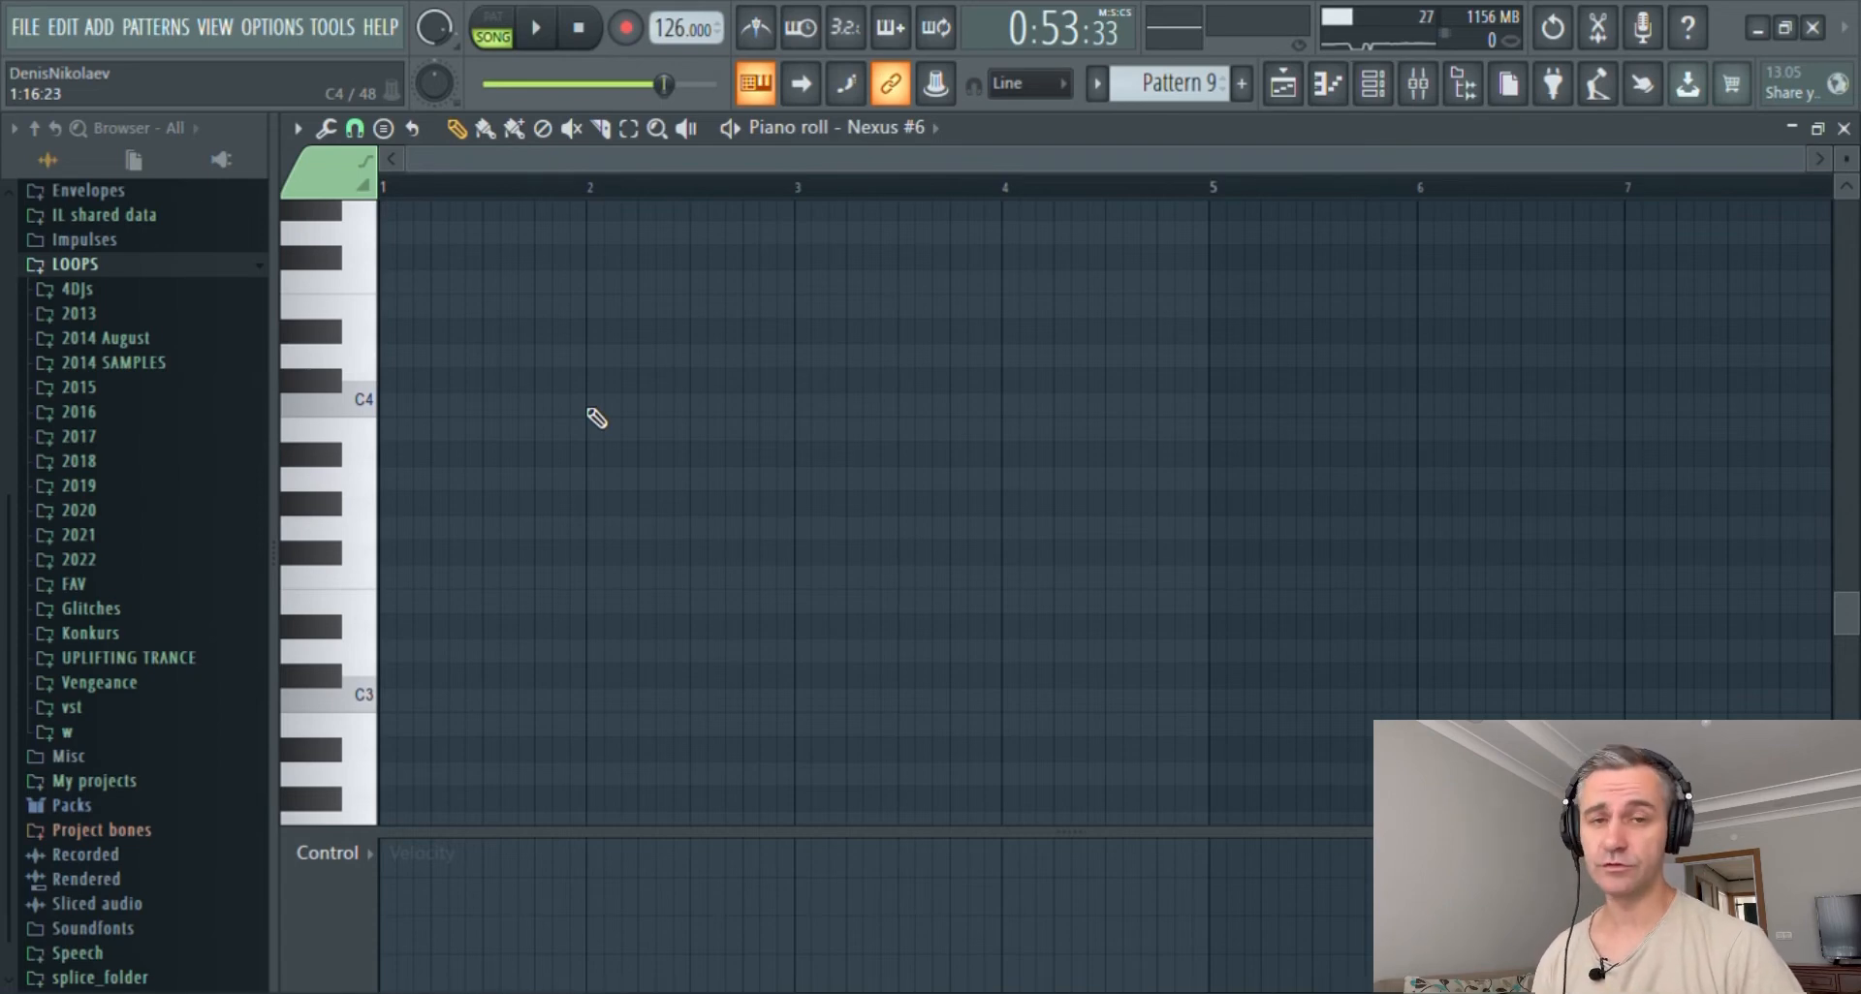
scroll(432, 503, up, 5)
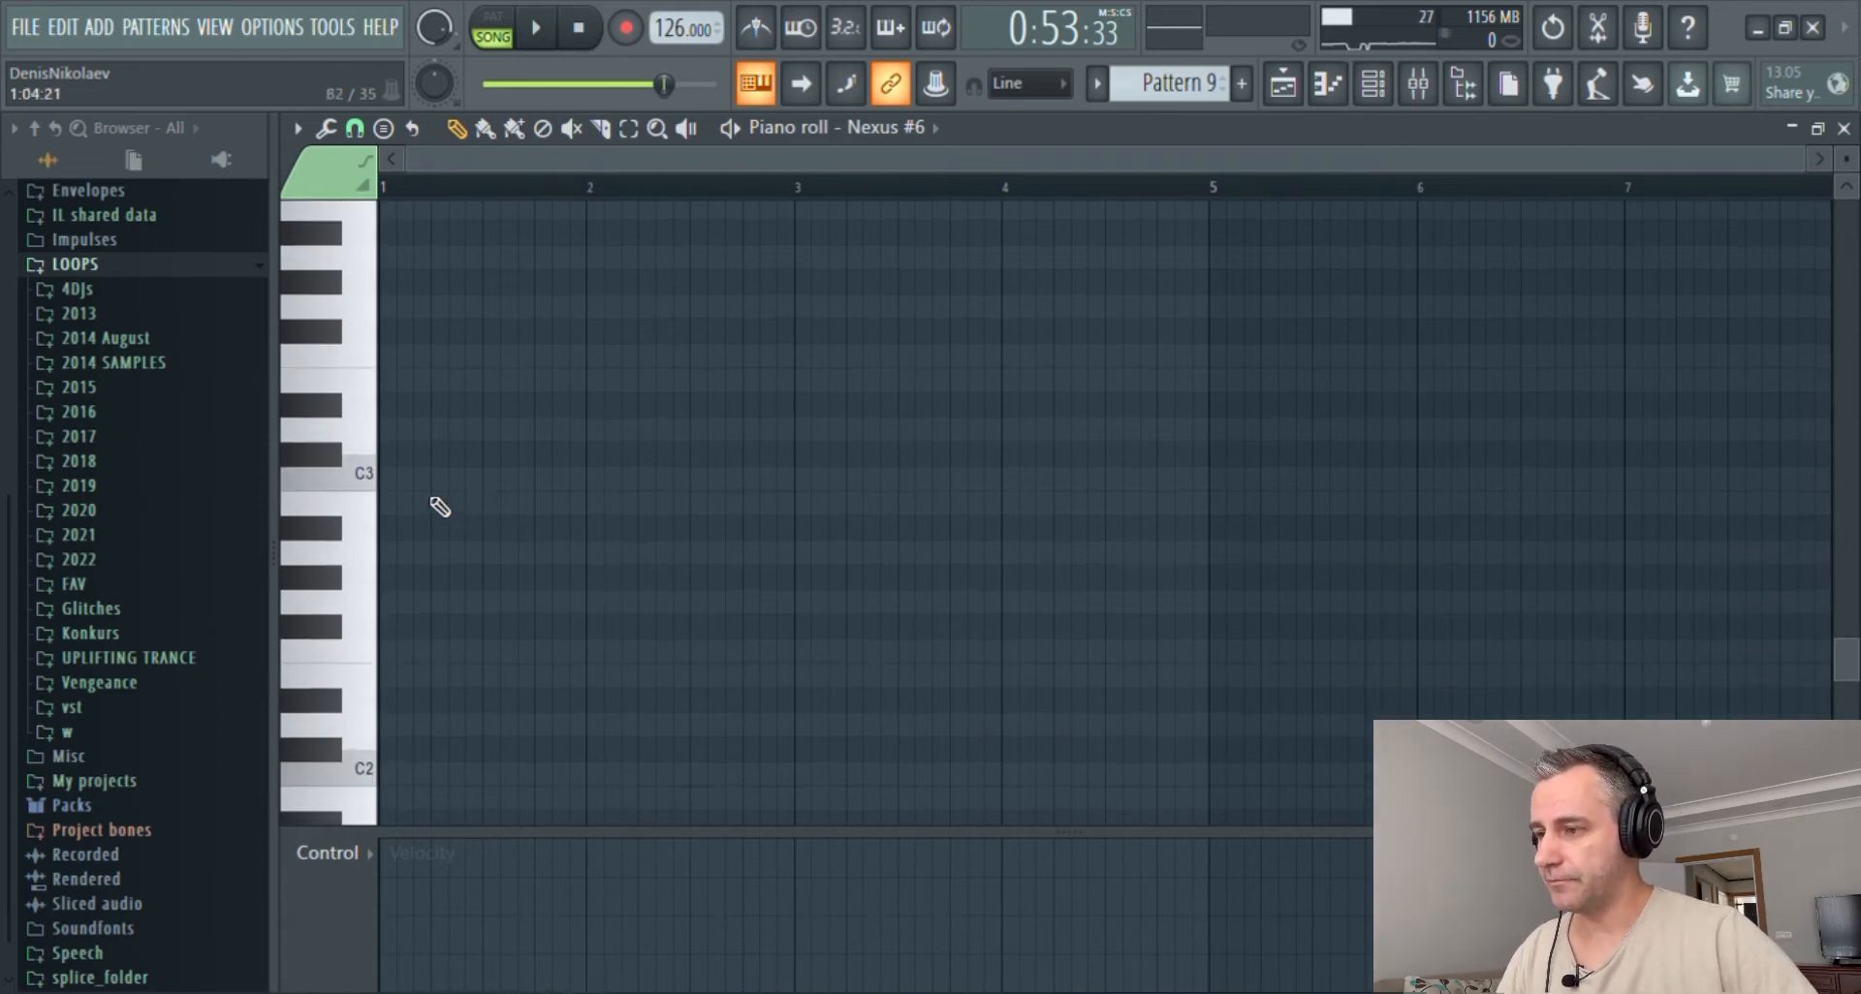
scroll(374, 416, up, 3)
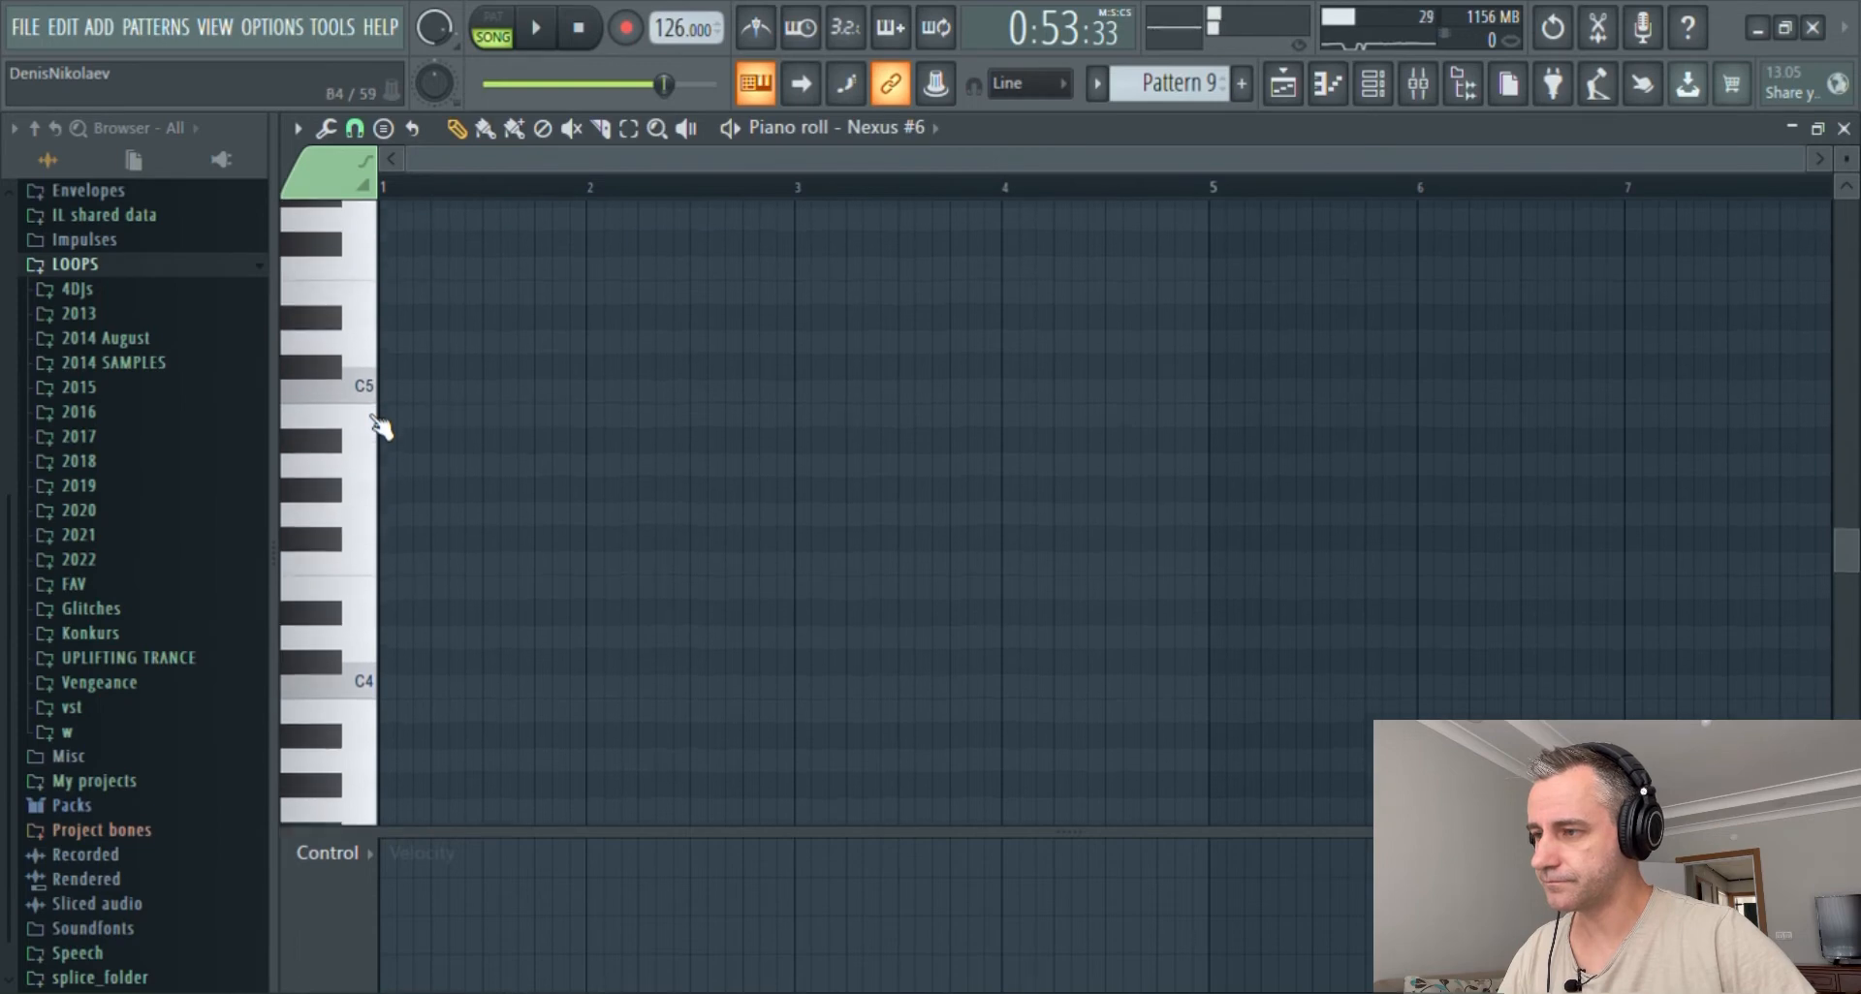
scroll(441, 422, up, 2)
click(393, 408)
scroll(388, 417, up, 2)
mouse_move(414, 372)
mouse_down()
mouse_move(405, 436)
mouse_move(836, 415)
mouse_up()
scroll(445, 449, up, 1)
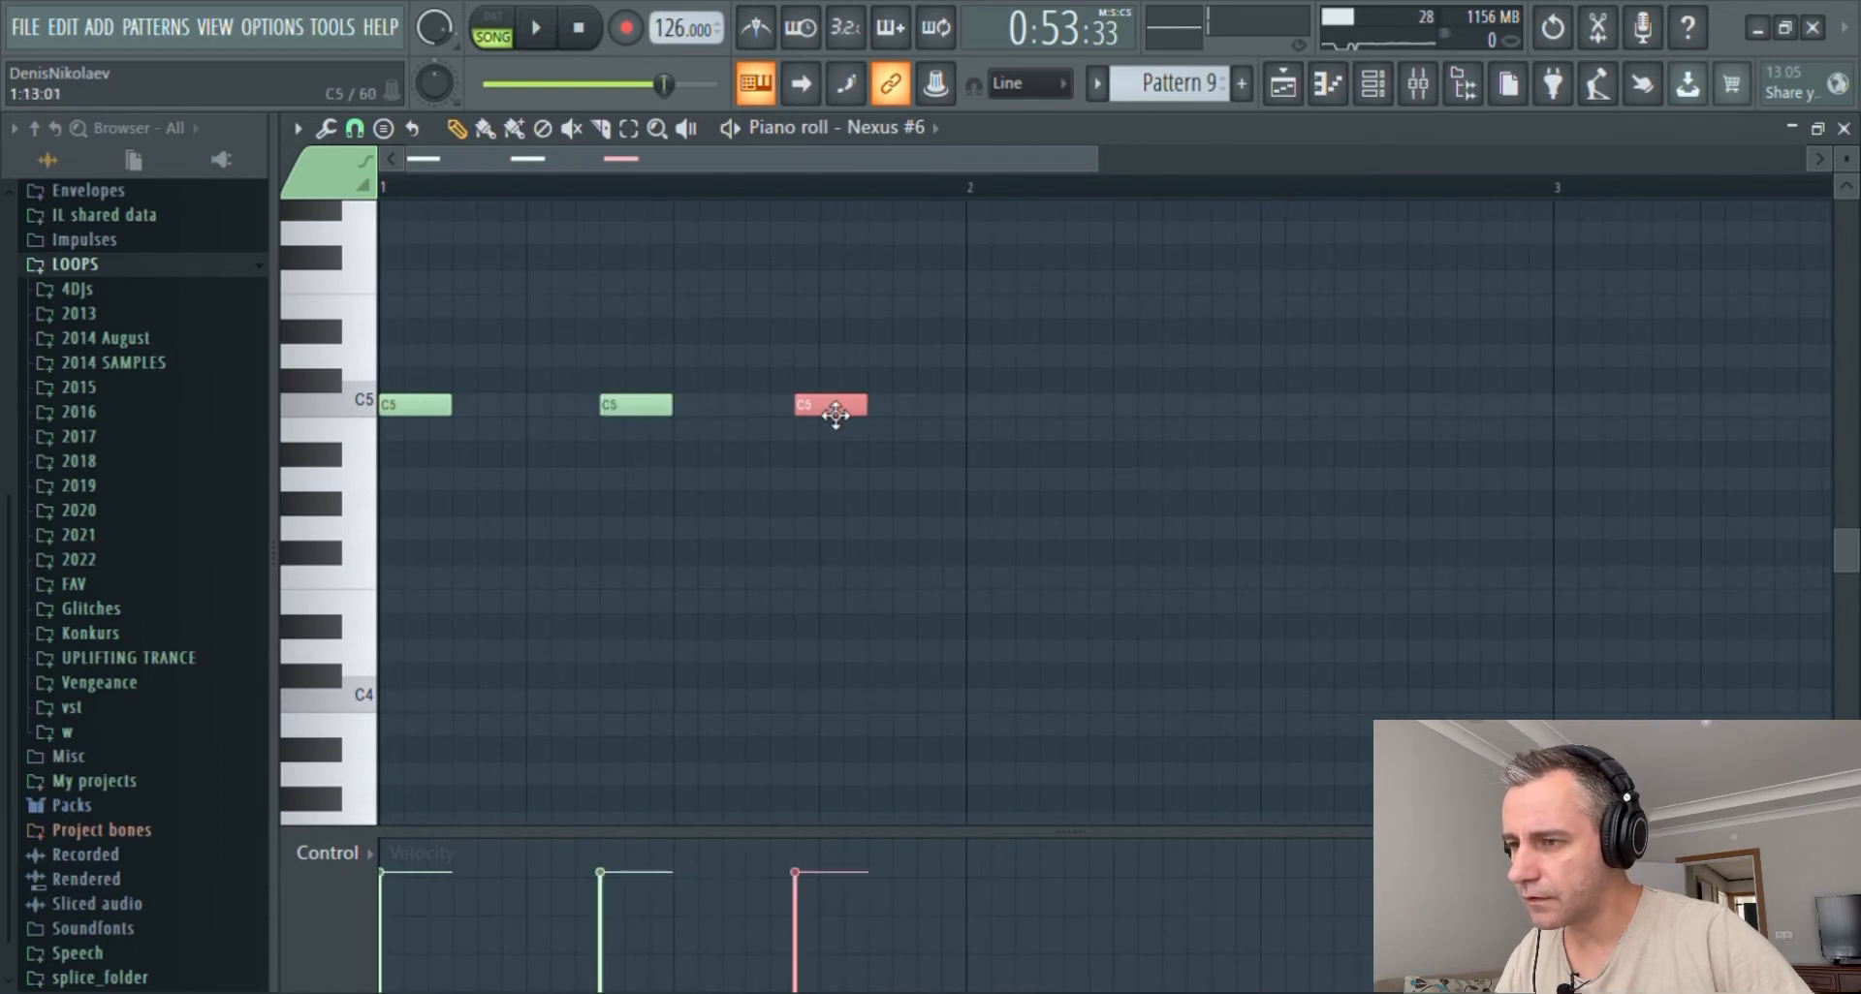
- Play the motif, shift the third C5 note earlier, and add a B4 note on step 13 of bar 1
key(space)
scroll(606, 433, up, 1)
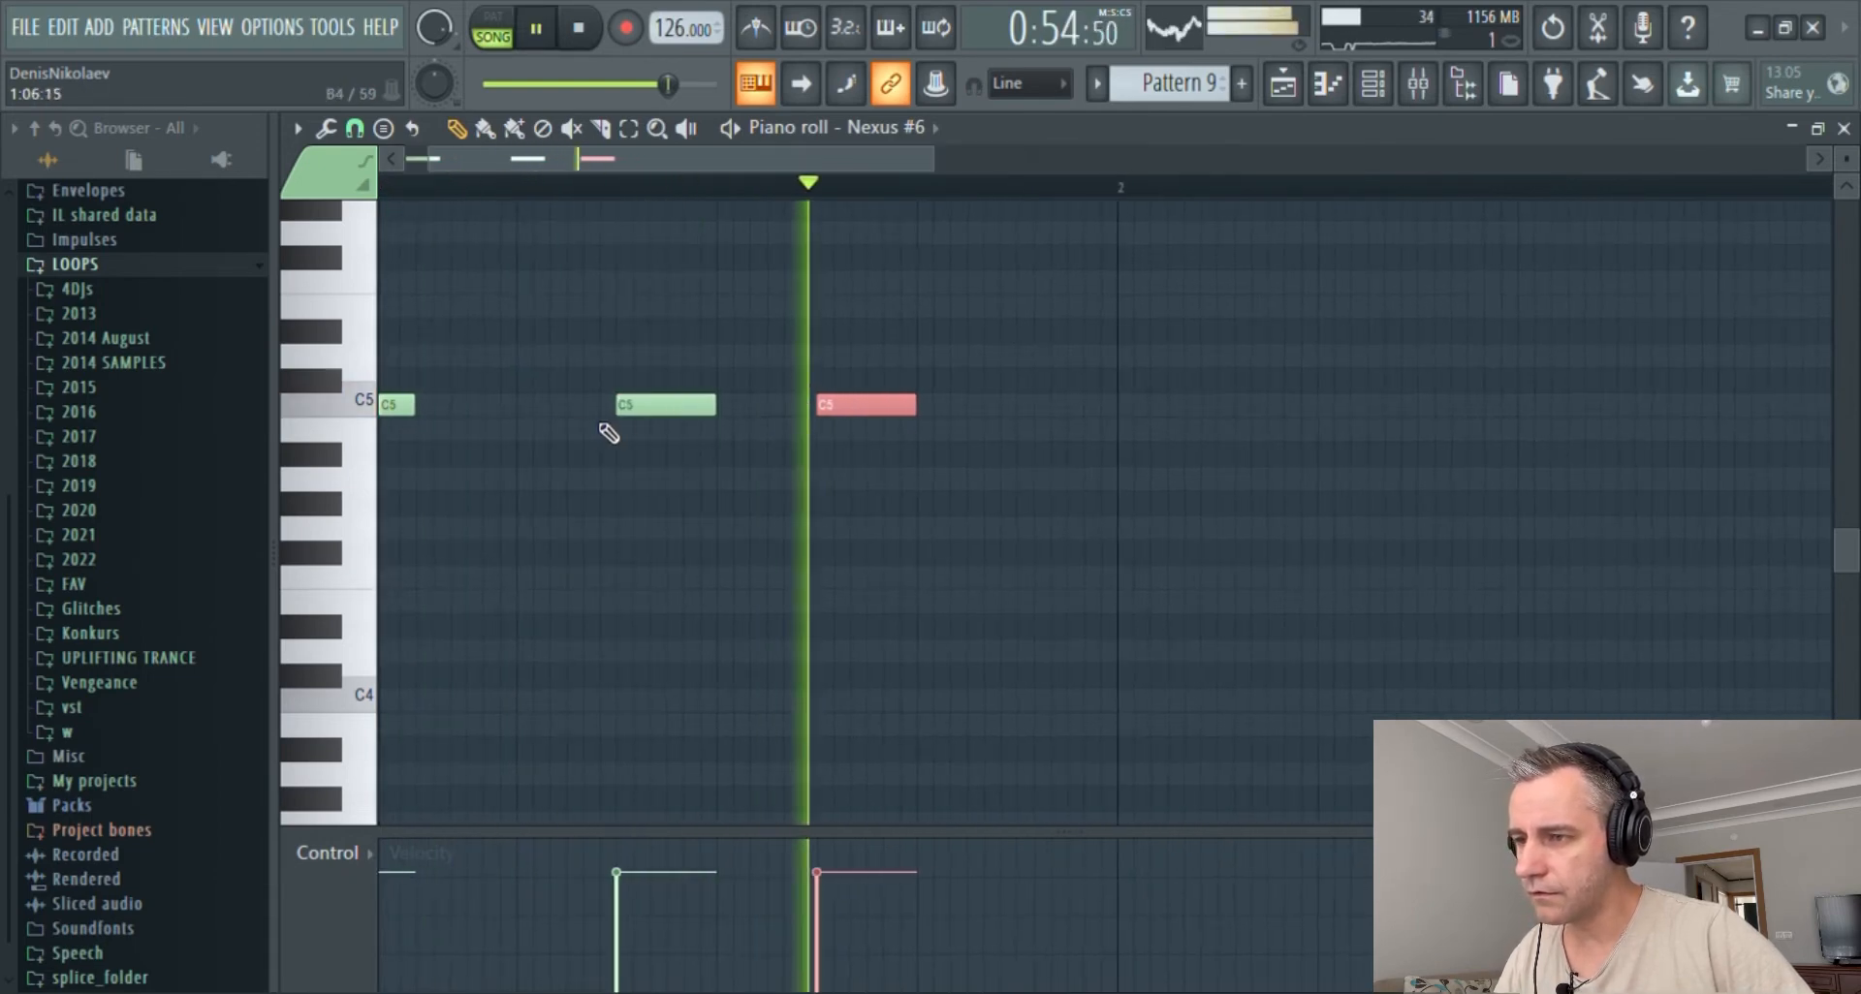
key(space)
drag(869, 422, 1011, 459)
key(space)
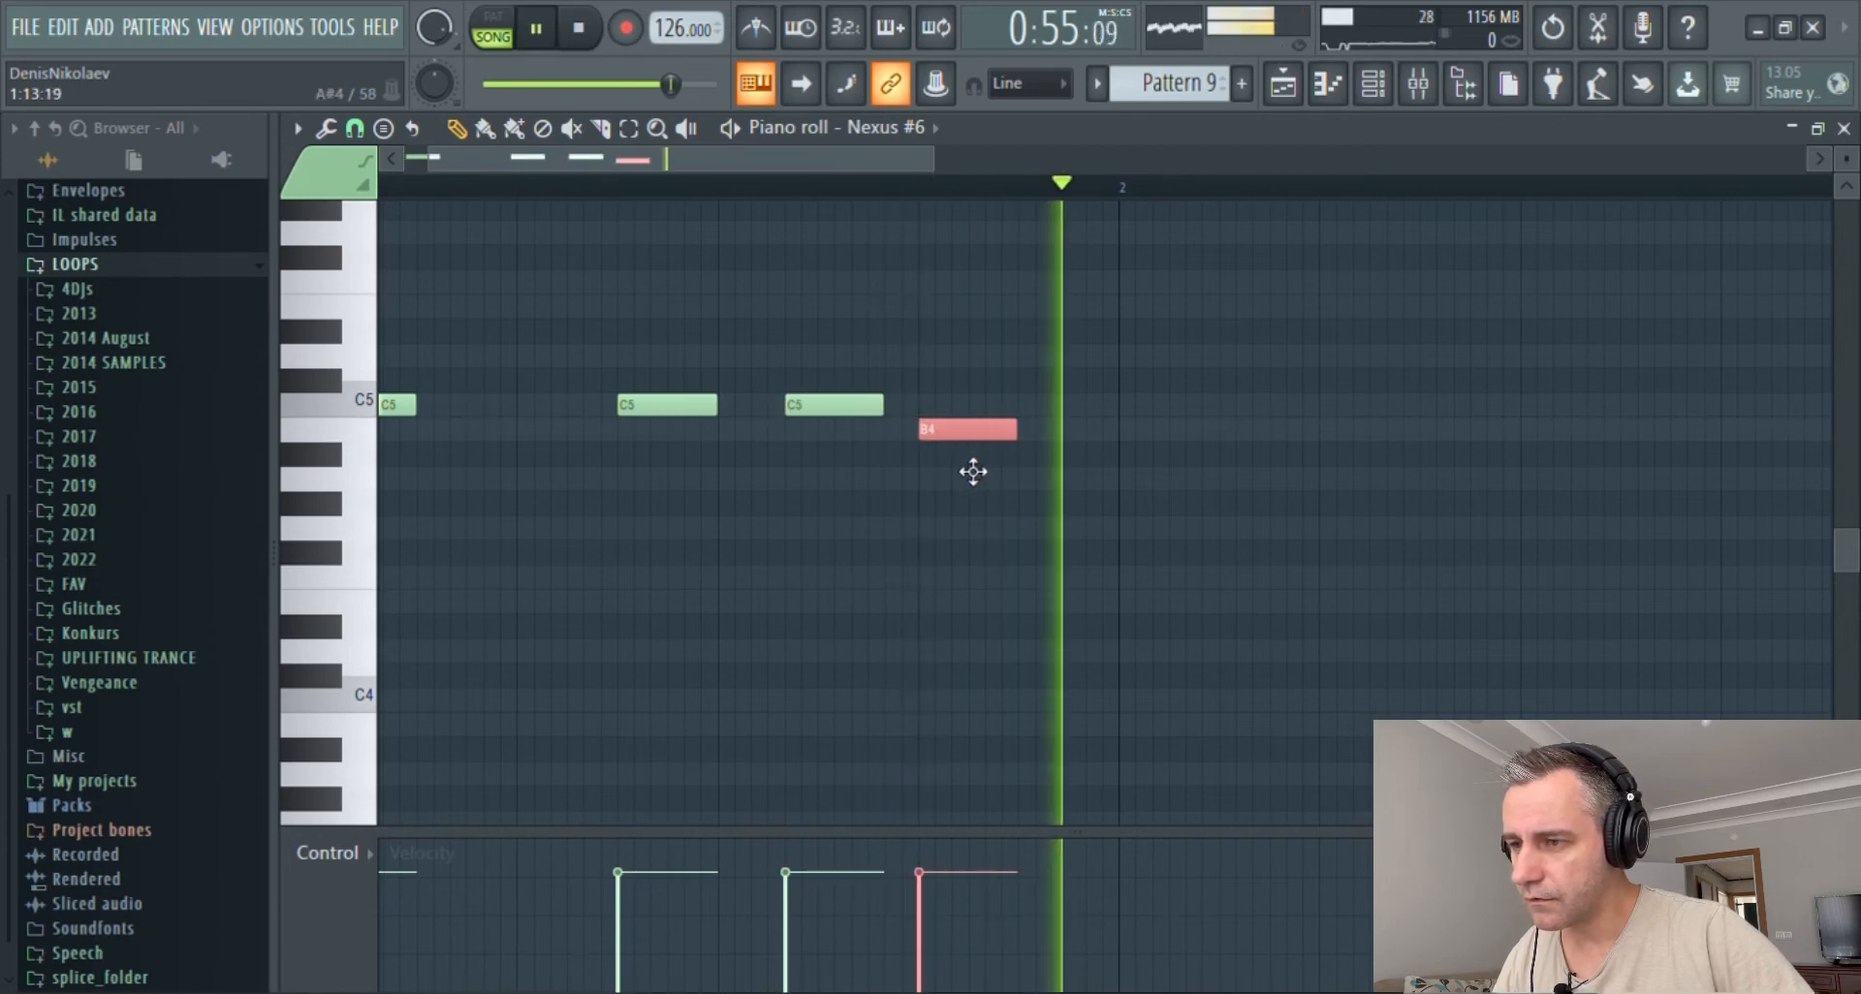
- Duplicate the four-note motif into bar 2, transpose the copy down three semitones, and play it back
drag(1068, 346, 373, 538)
key(space)
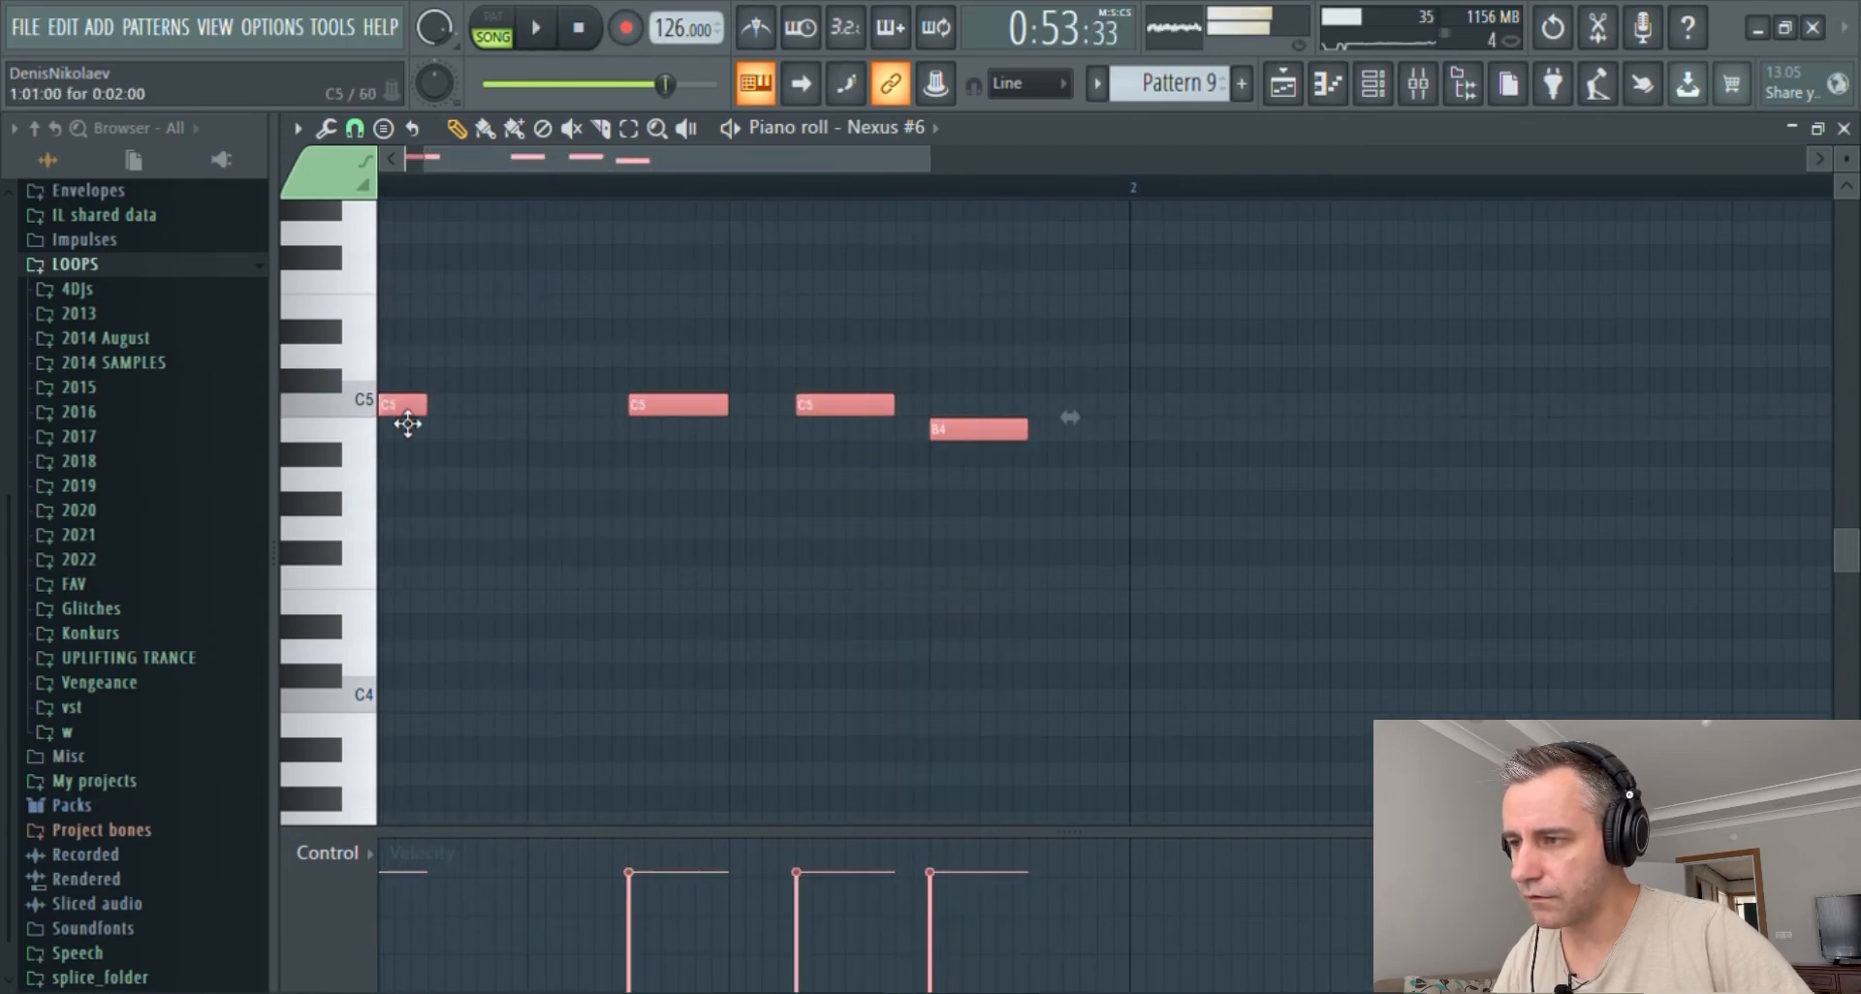
key(ctrl+b)
key(shift+Down)
key(shift+Down)
key(shift+Down)
ctrl+click(1203, 572)
key(space)
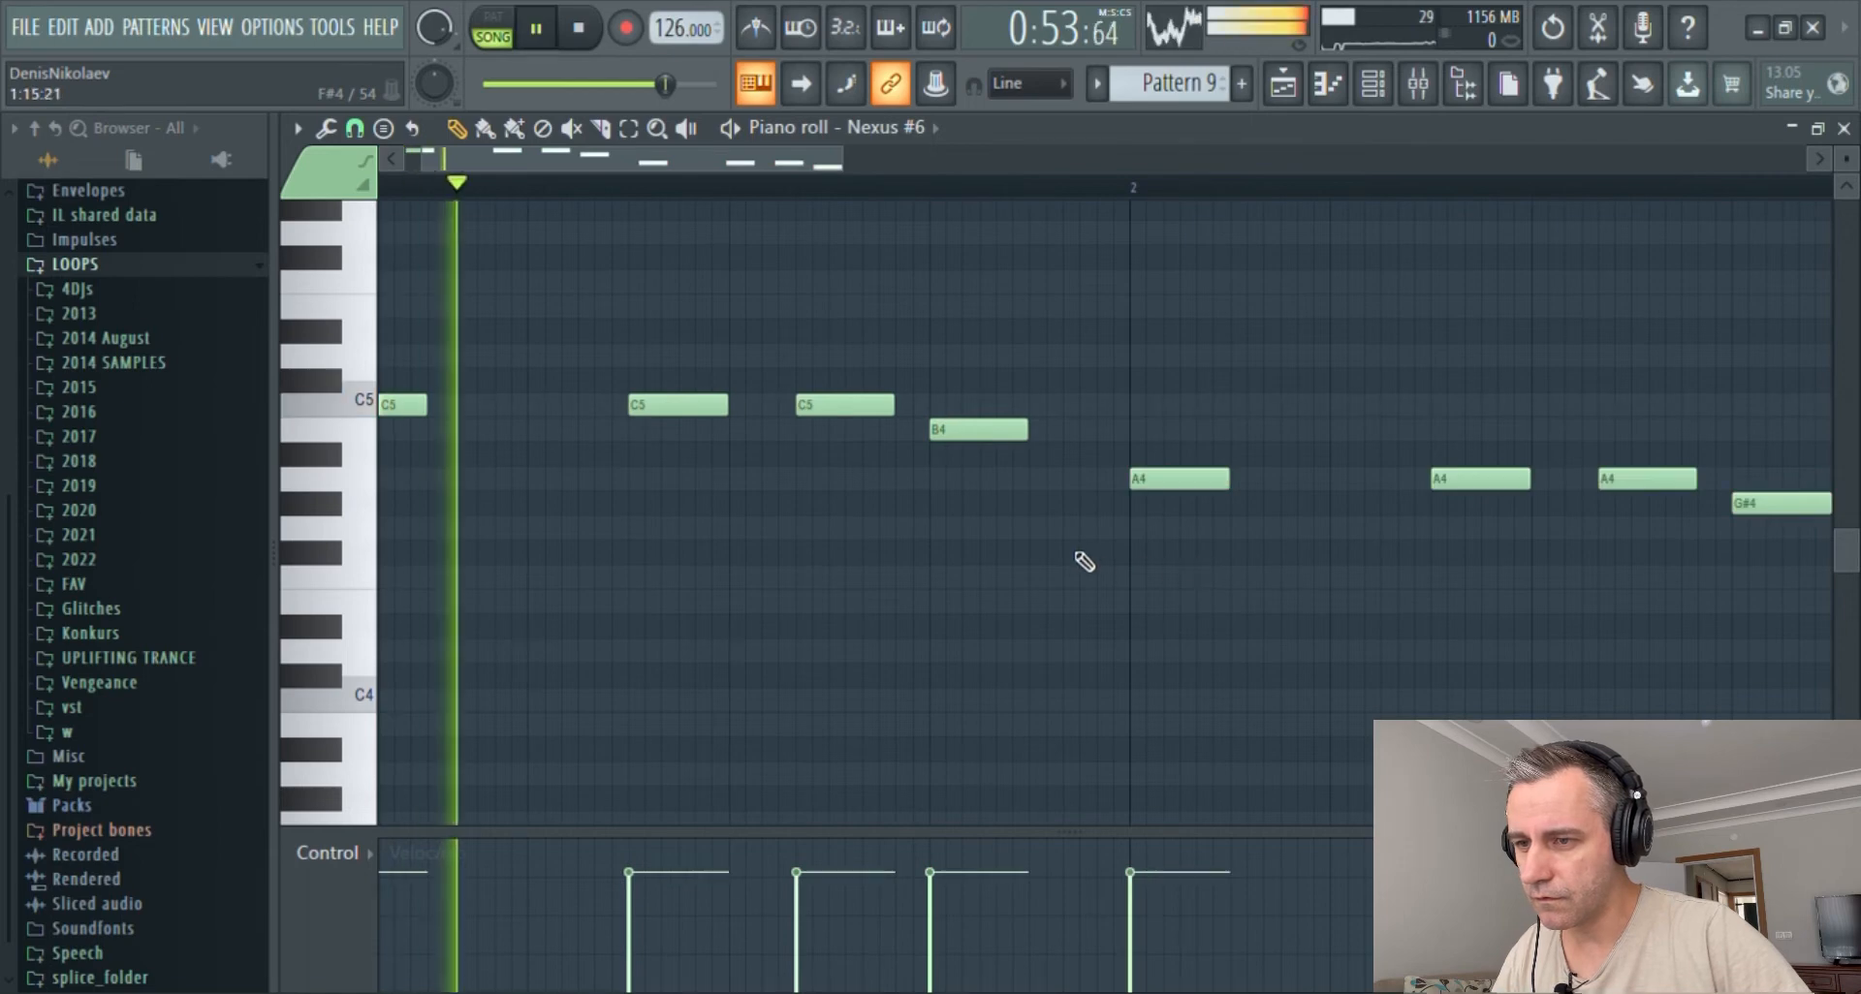
- Lower the last note of bar 2 to F4 while listening to the phrase
scroll(1532, 578, down, 2)
scroll(1414, 593, up, 2)
scroll(1414, 593, up, 1)
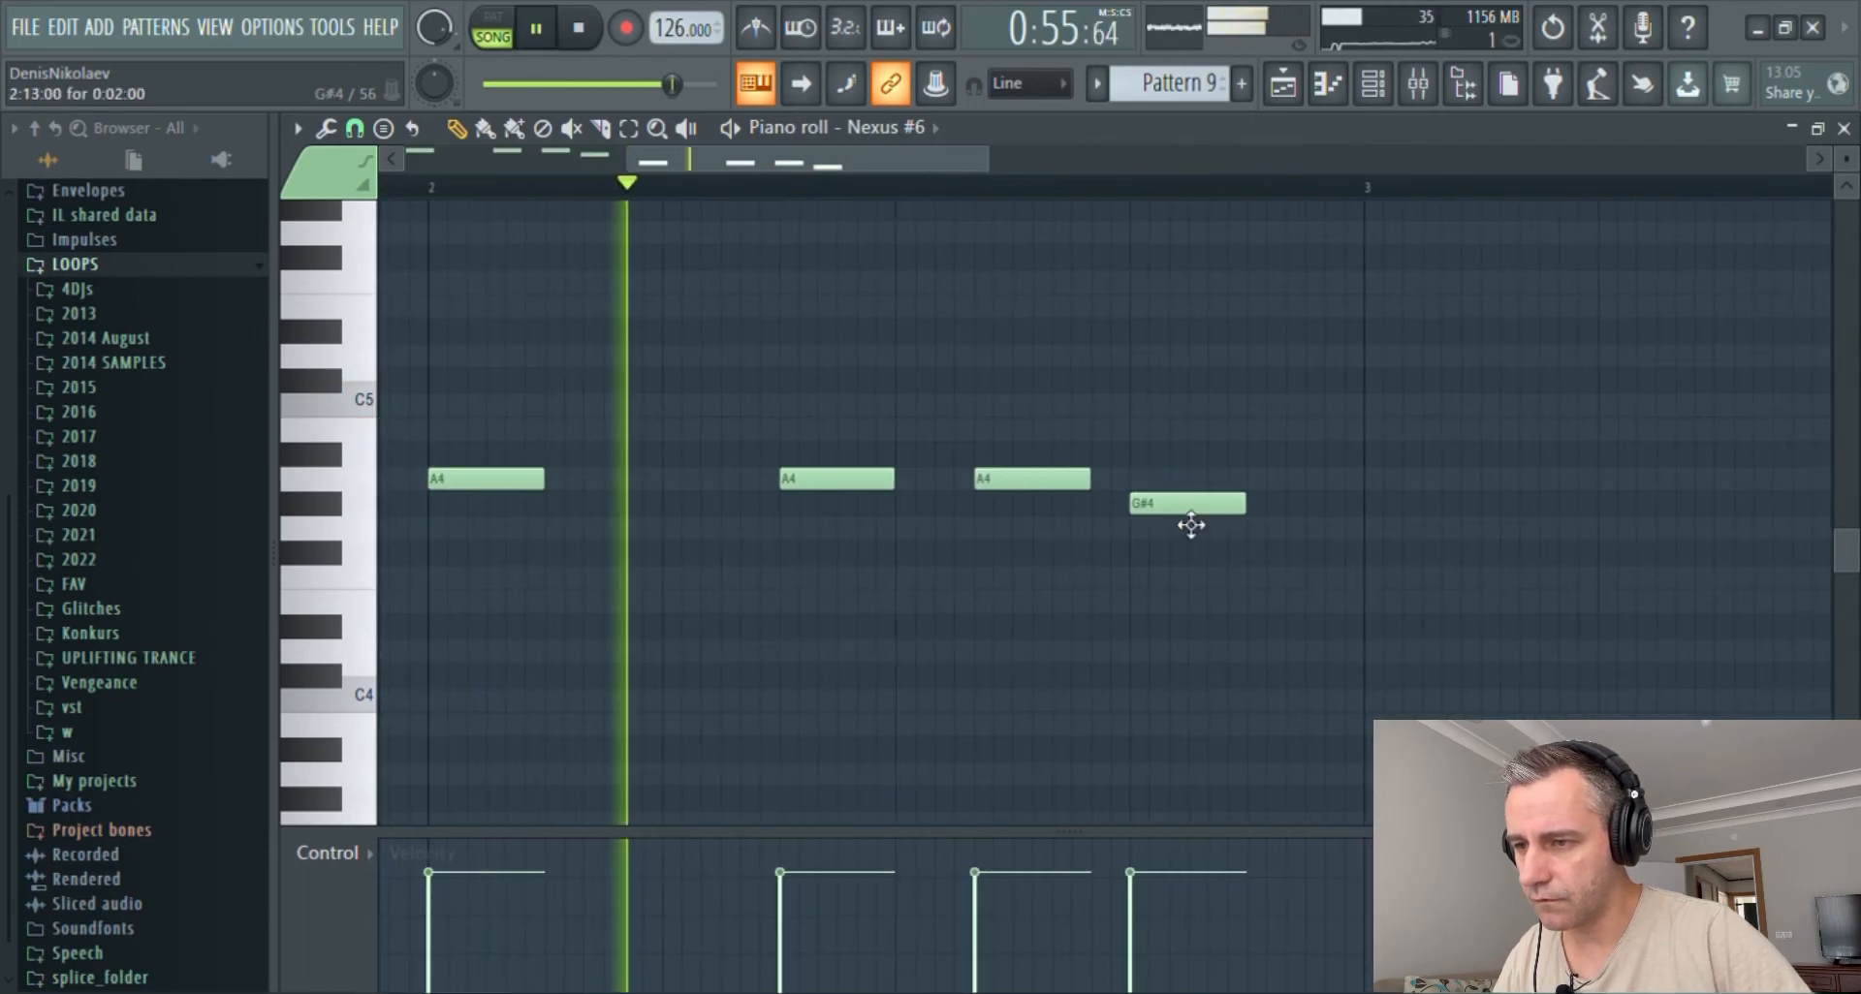
drag(1188, 516, 1180, 599)
key(space)
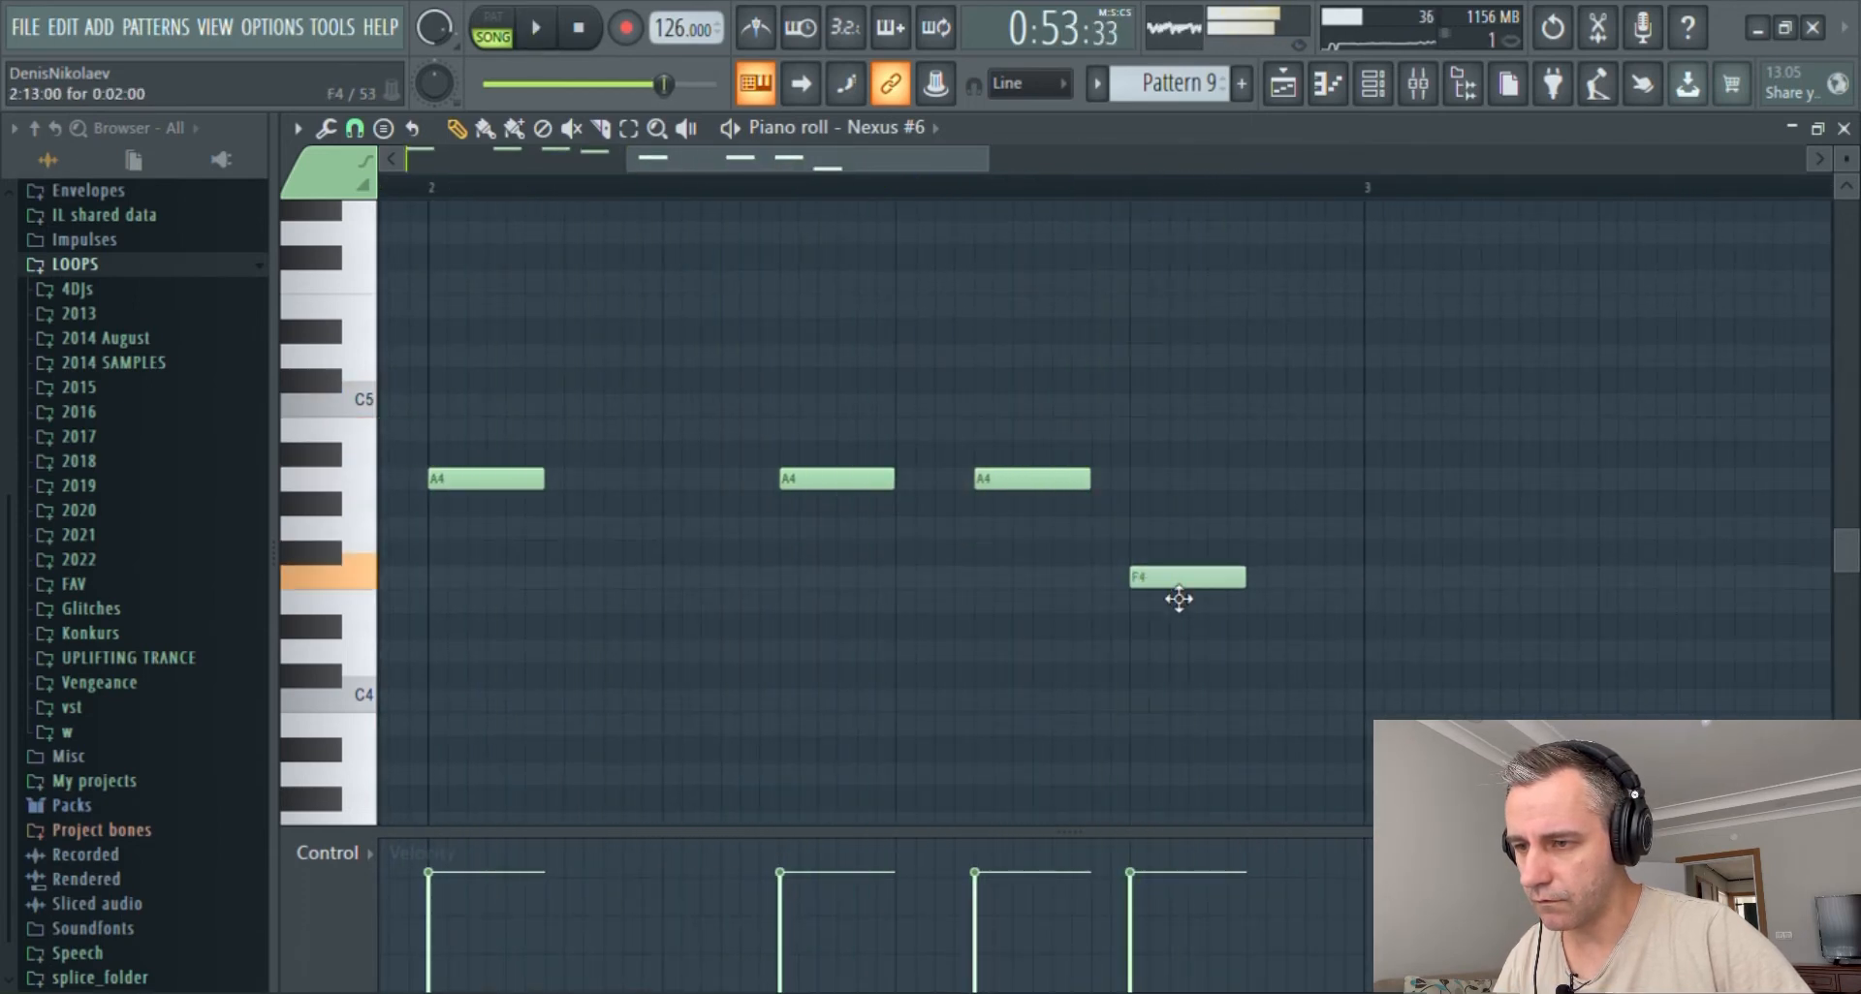
- Copy the two-bar phrase into bars 3 and 4, lowered so it starts on E4, and listen to the result
scroll(1194, 546, down, 2)
drag(1391, 347, 380, 711)
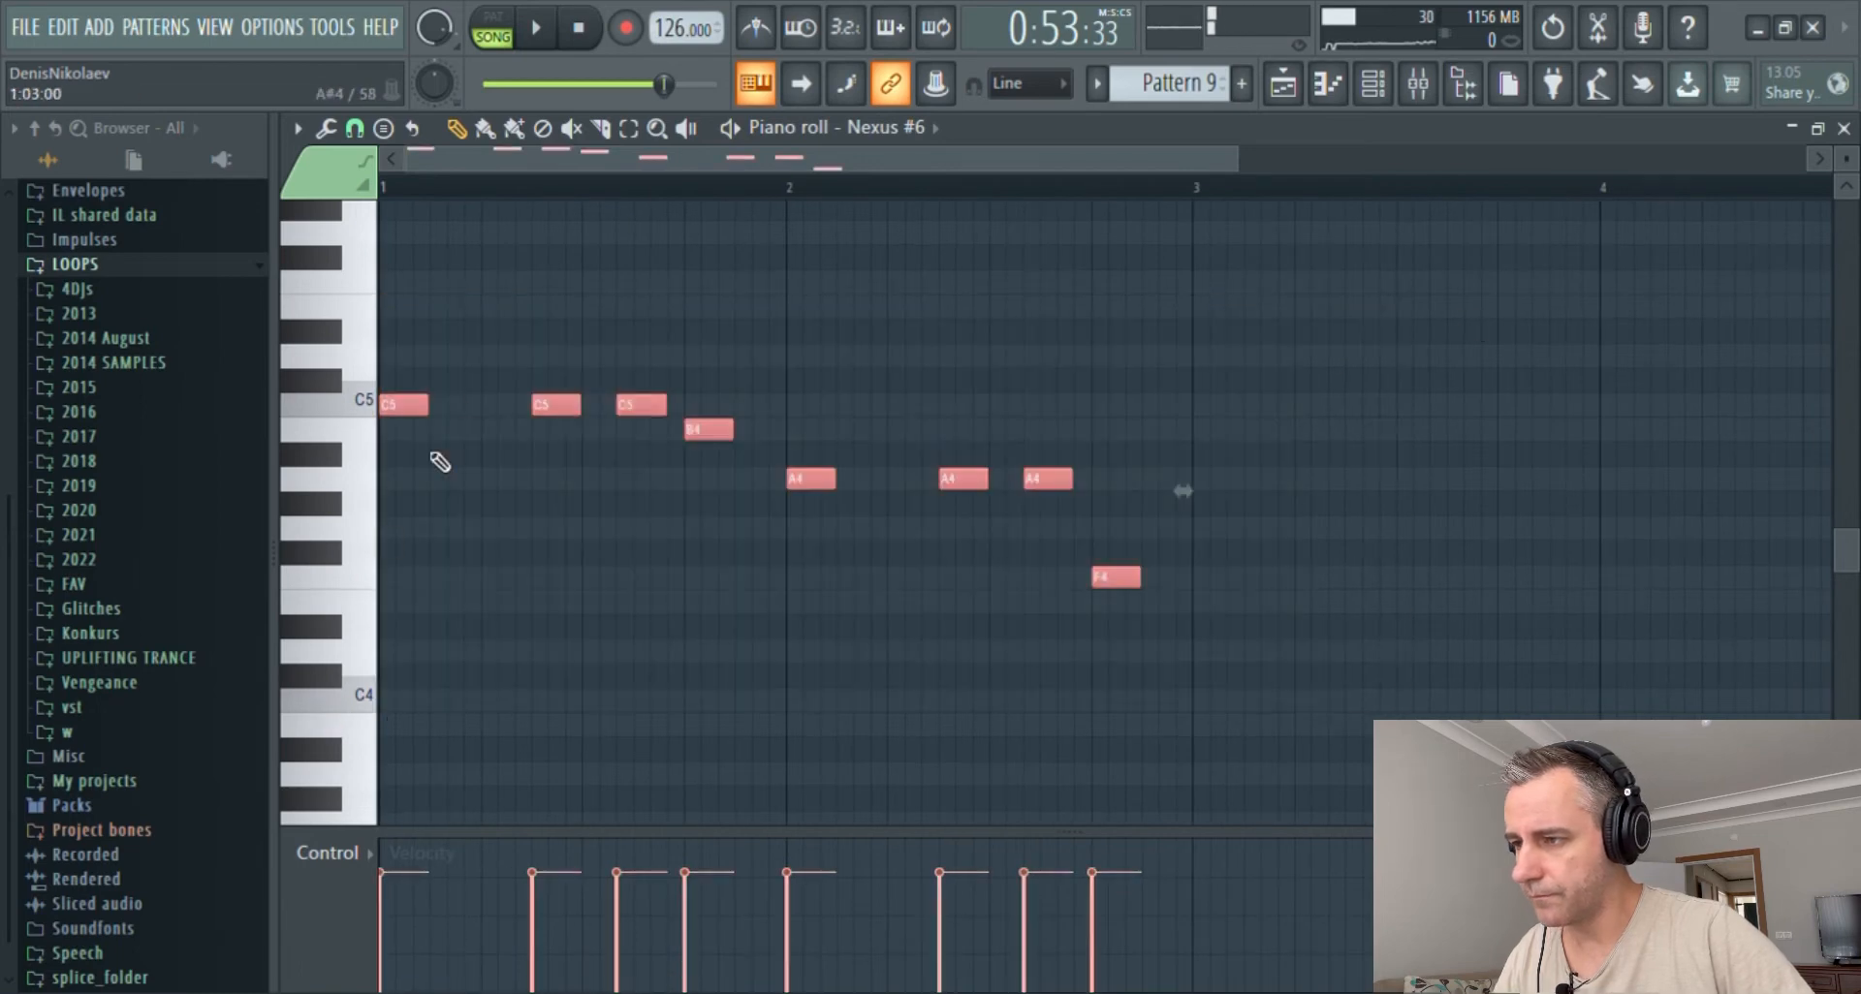
mouse_move(421, 417)
mouse_down()
mouse_move(1246, 582)
mouse_move(1234, 627)
mouse_move(1224, 551)
mouse_up()
key(space)
scroll(1163, 636, down, 1)
scroll(1244, 673, up, 3)
scroll(1247, 674, down, 1)
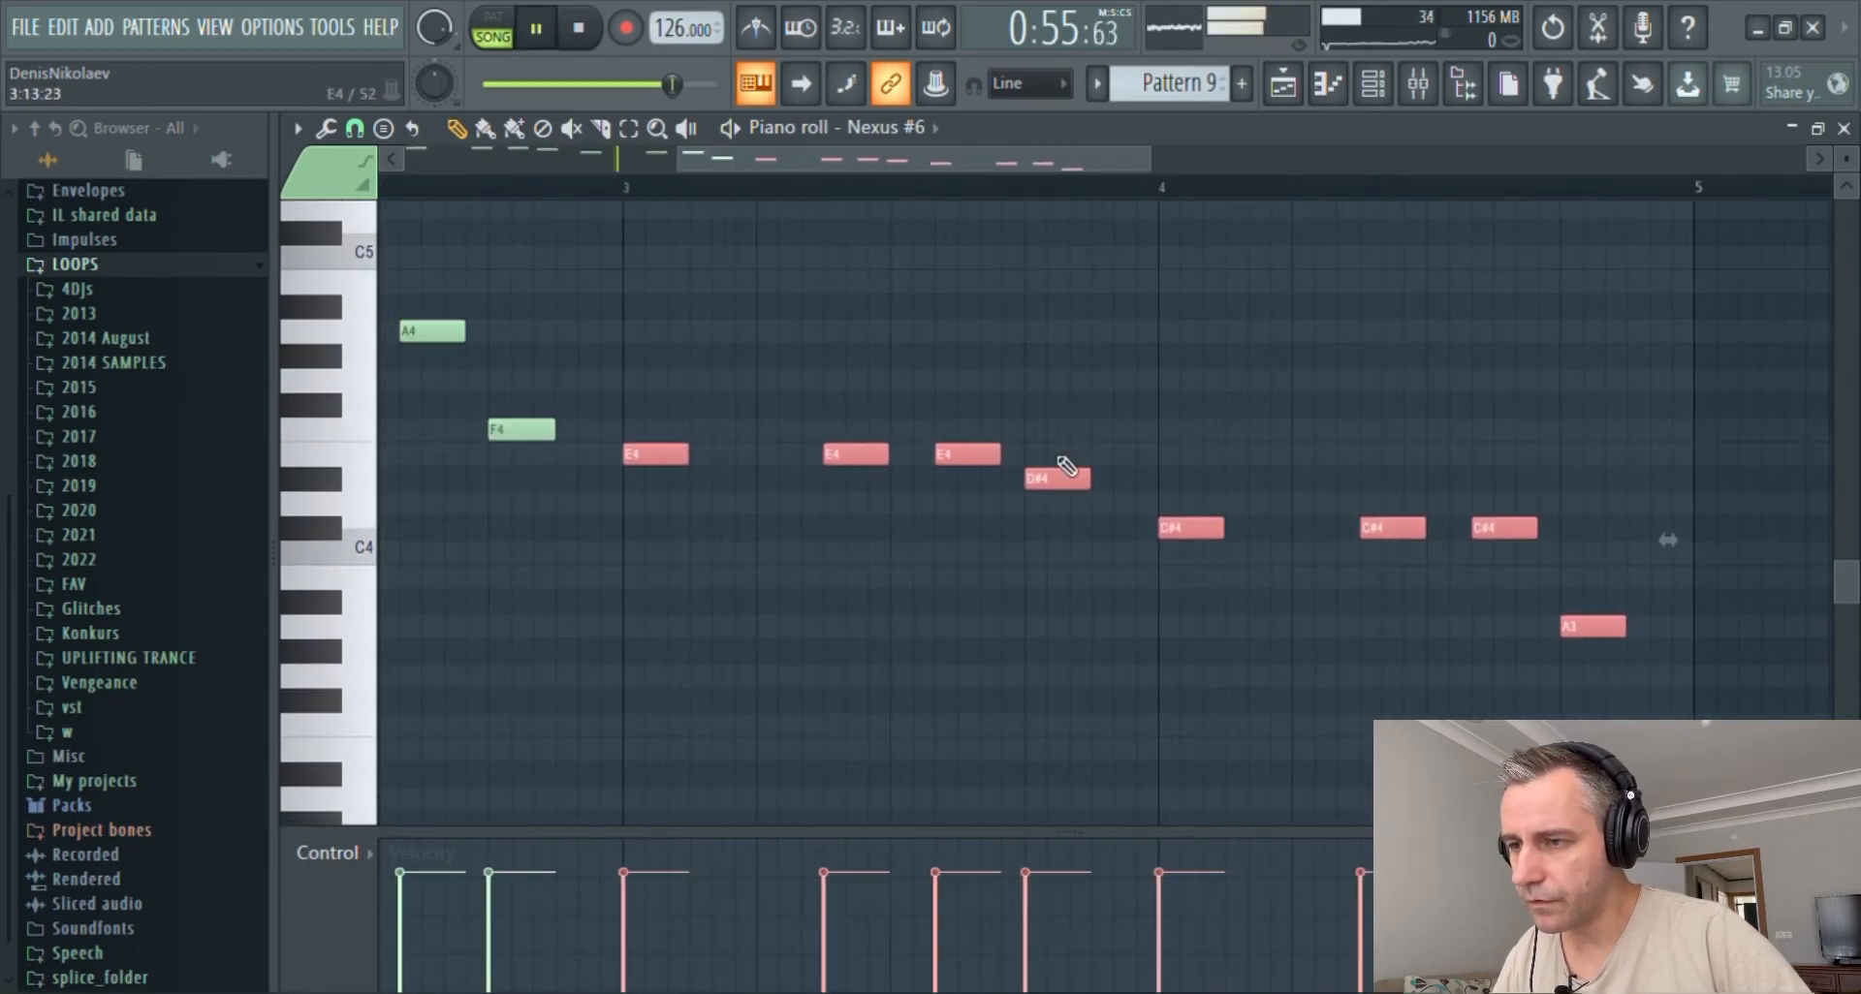
ctrl+click(1670, 475)
scroll(1027, 479, up, 2)
key(space)
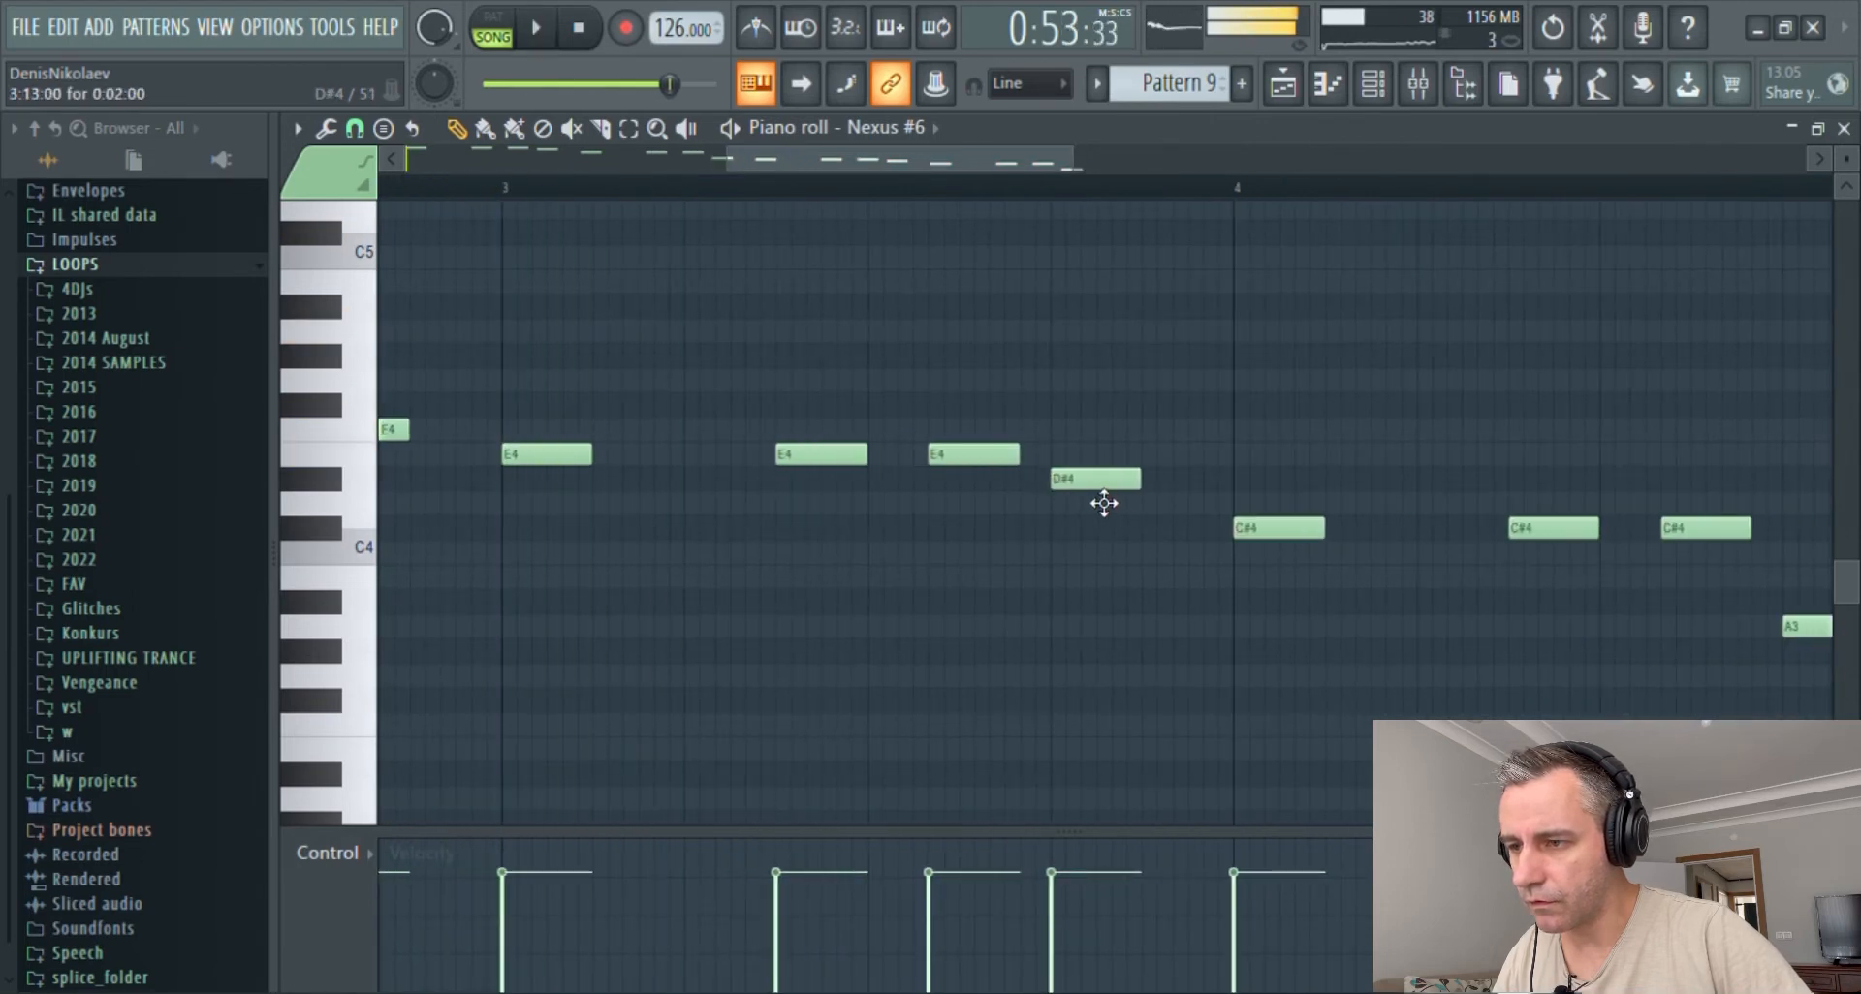
- Lower the three E4 notes in bar 3 to D4 and play the phrase
scroll(1169, 447, down, 3)
drag(1101, 438, 852, 515)
scroll(842, 472, up, 1)
key(space)
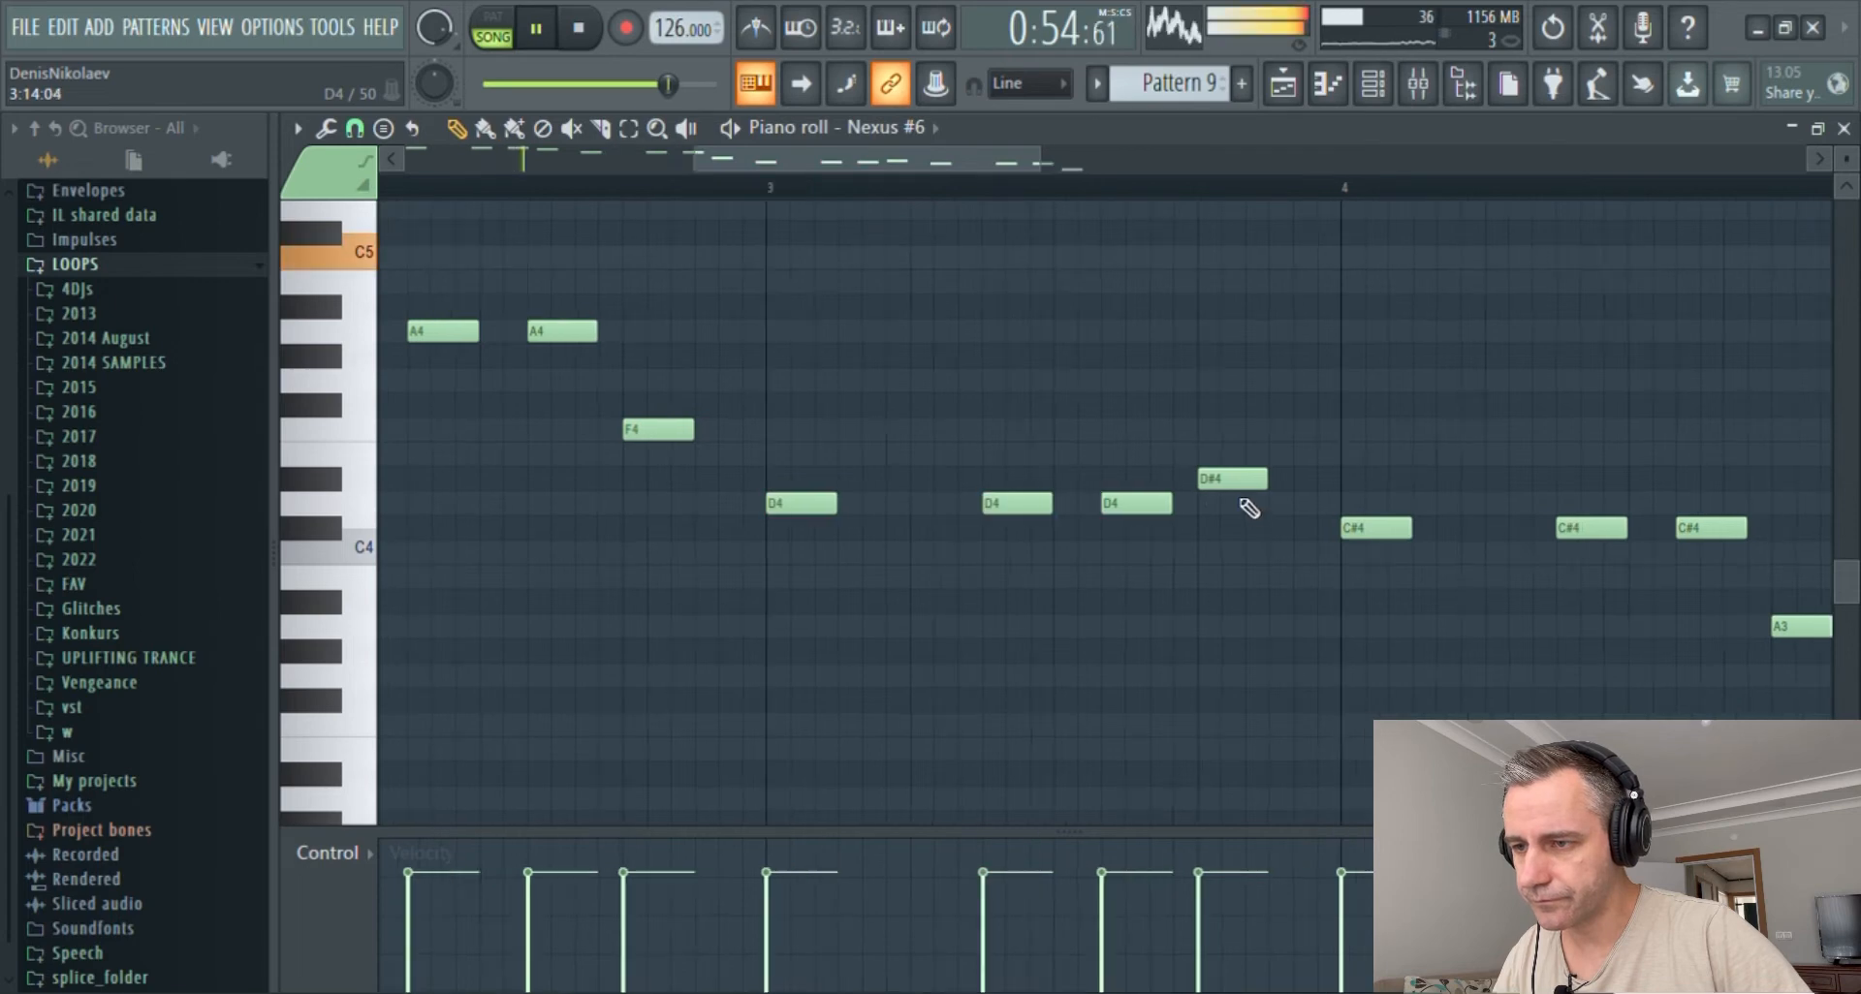
- Try the last note of bar 3 at G4 and A4, and raise the first note of bar 4 to G4
scroll(1245, 485, up, 1)
drag(1242, 478, 1228, 390)
scroll(1217, 482, down, 1)
scroll(1225, 487, up, 1)
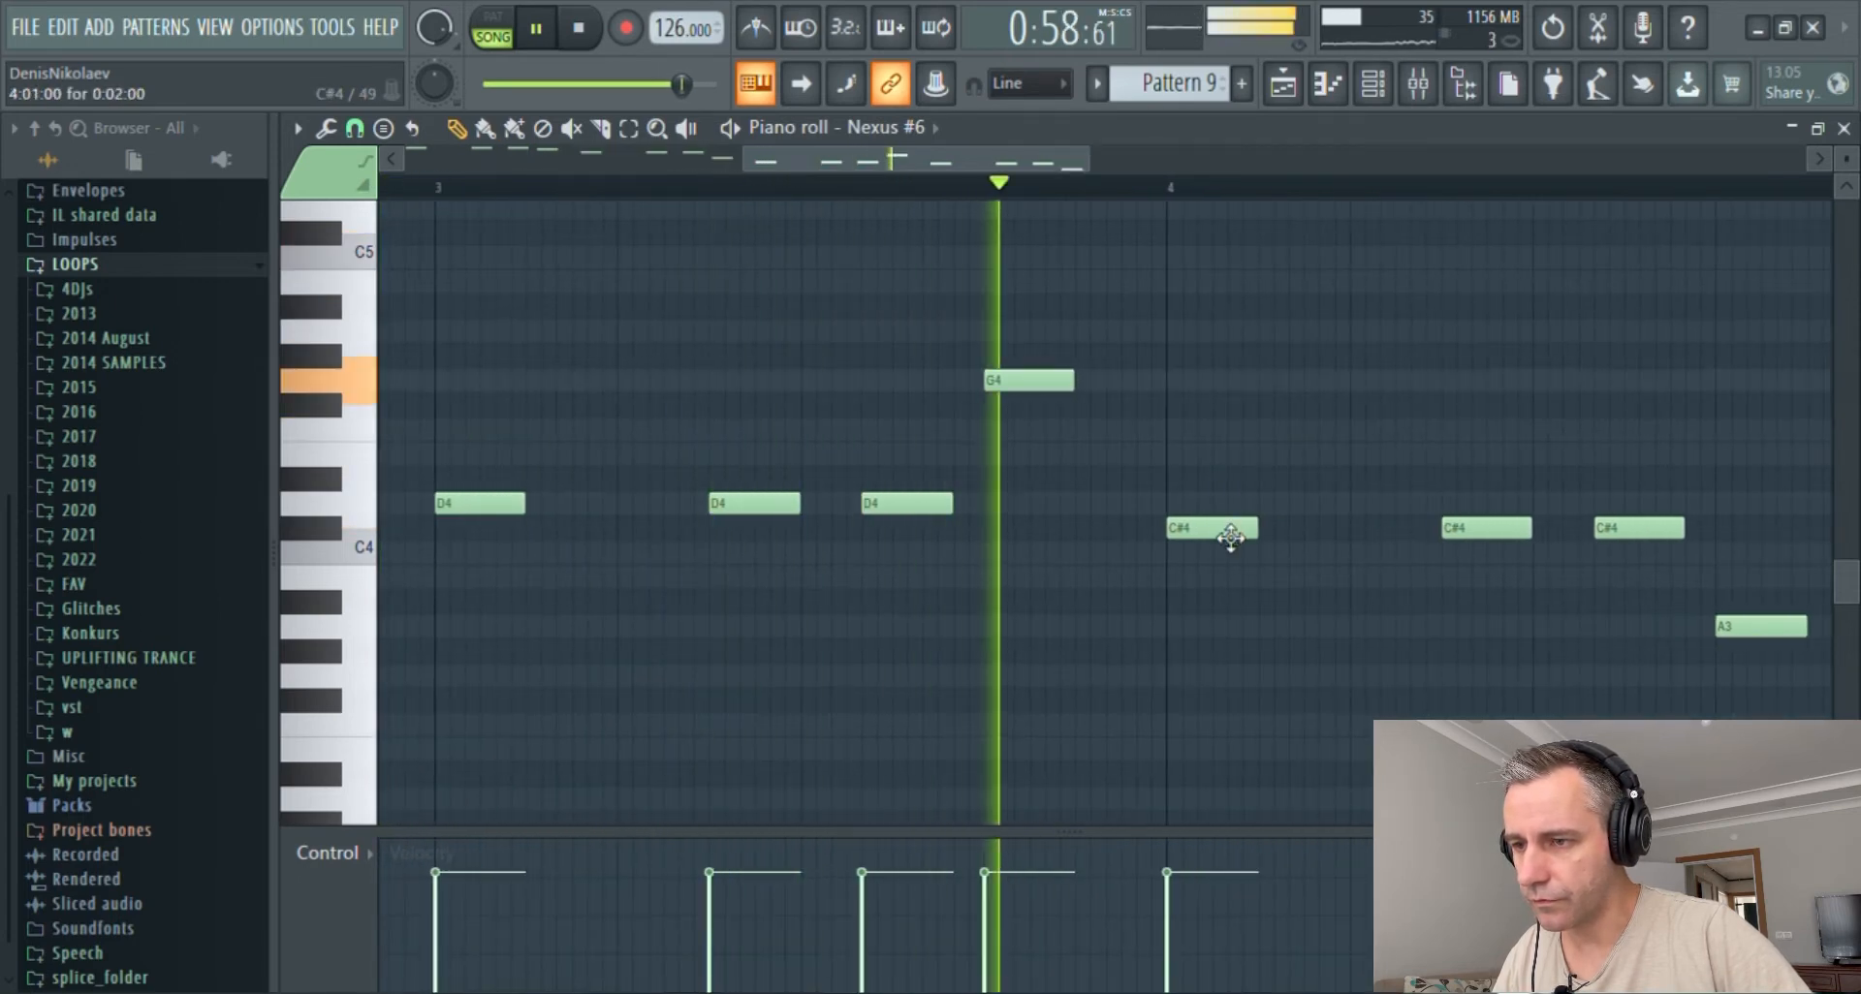
key(space)
drag(1227, 533, 1226, 393)
drag(1066, 389, 1063, 339)
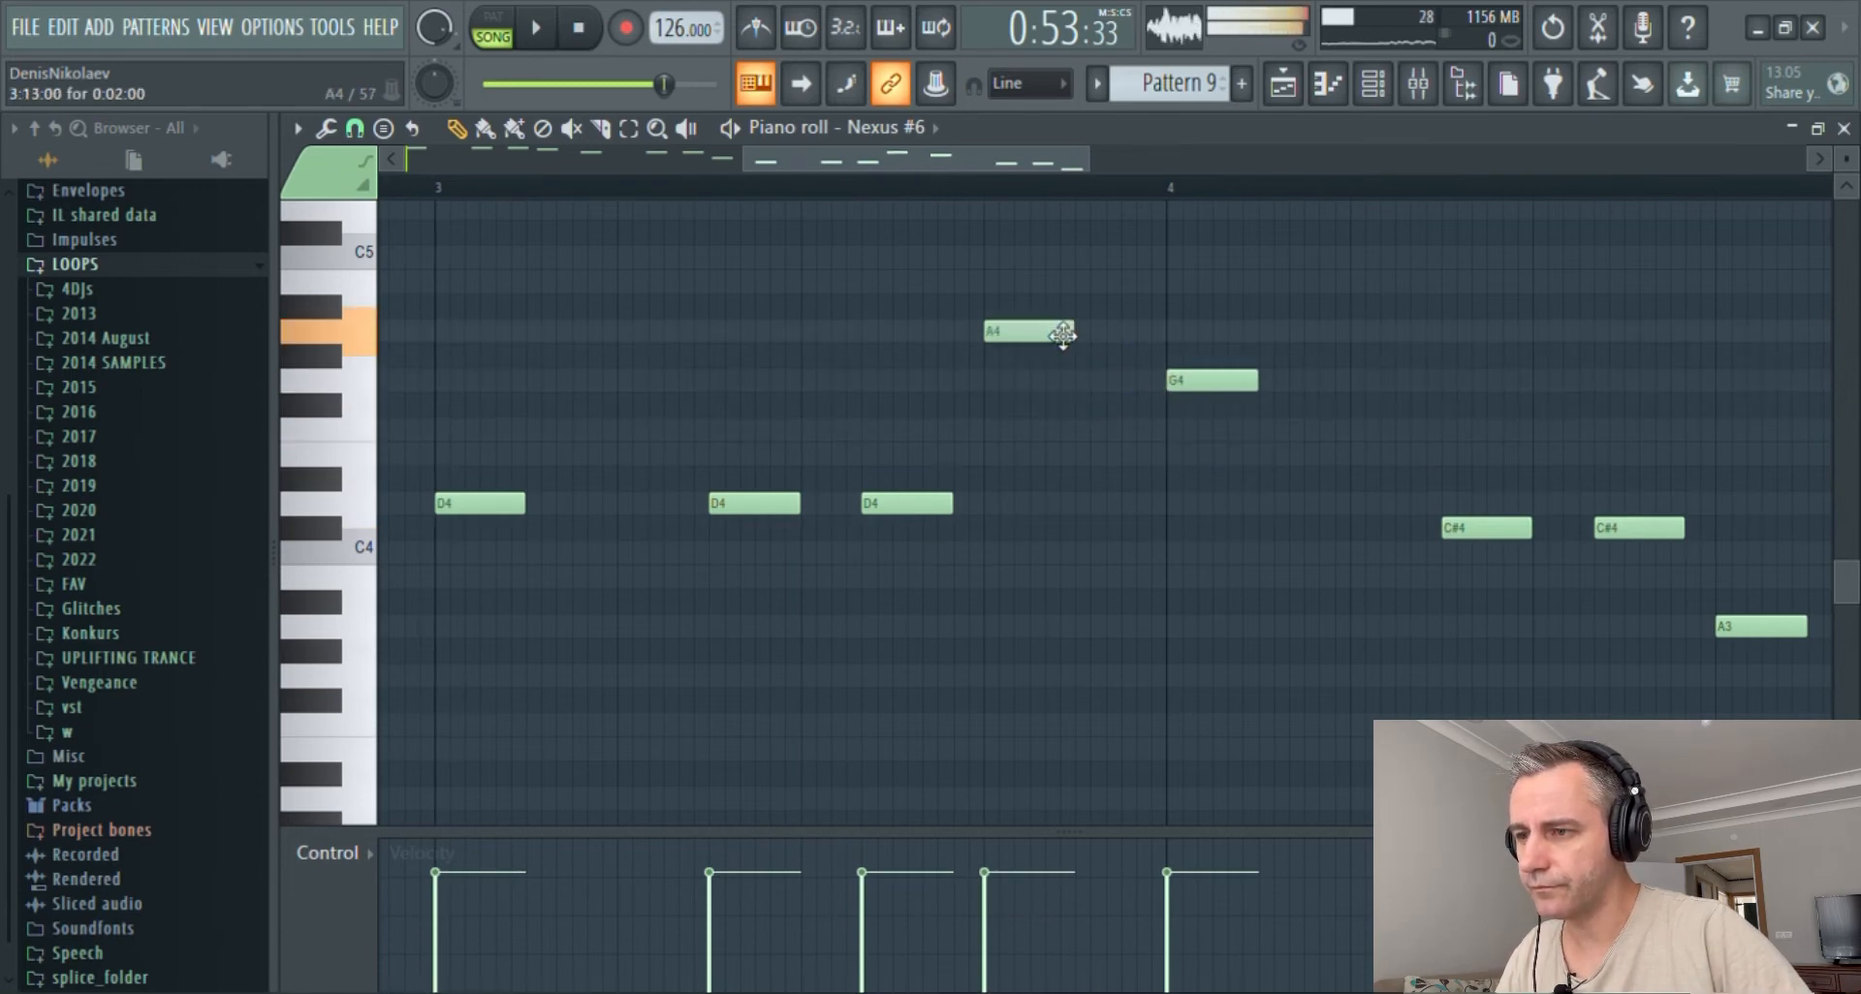
- Raise the first three notes of bar 3 to G4 and listen to the phrase
scroll(1051, 441, down, 3)
scroll(1035, 463, up, 2)
drag(1256, 430, 796, 597)
key(space)
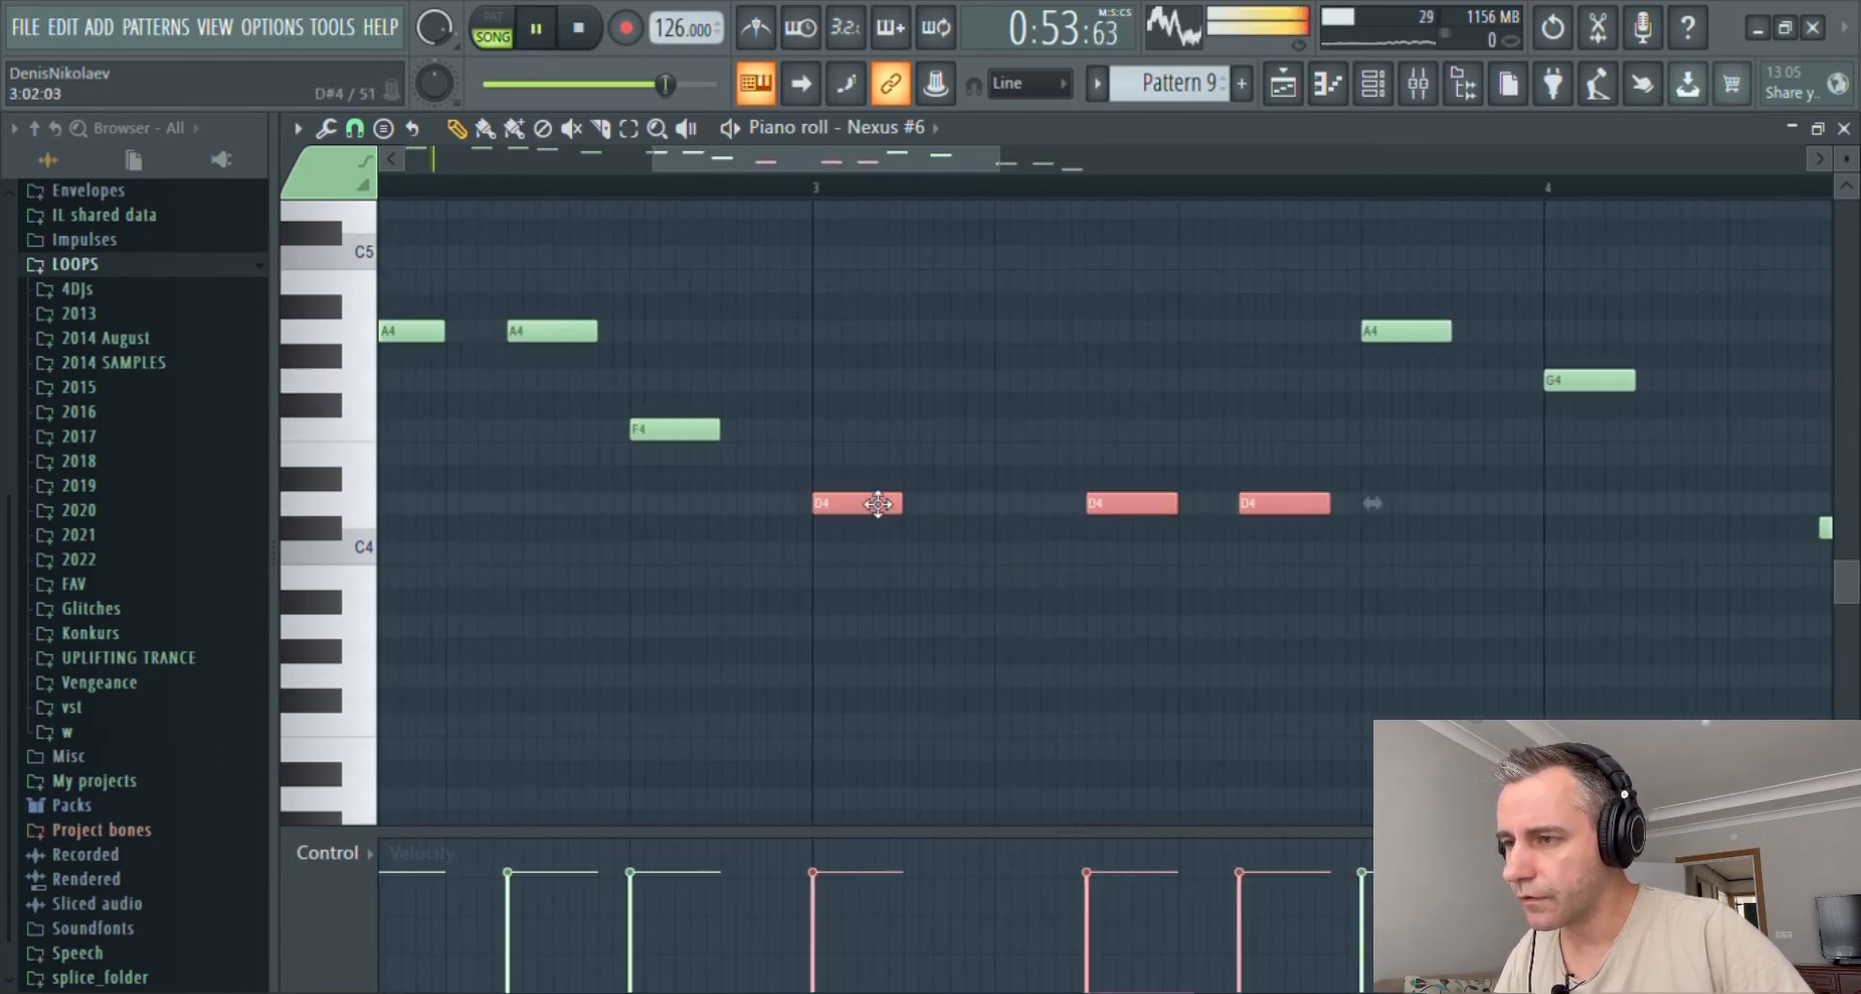
drag(877, 503, 877, 383)
scroll(1151, 437, up, 3)
scroll(1031, 594, down, 4)
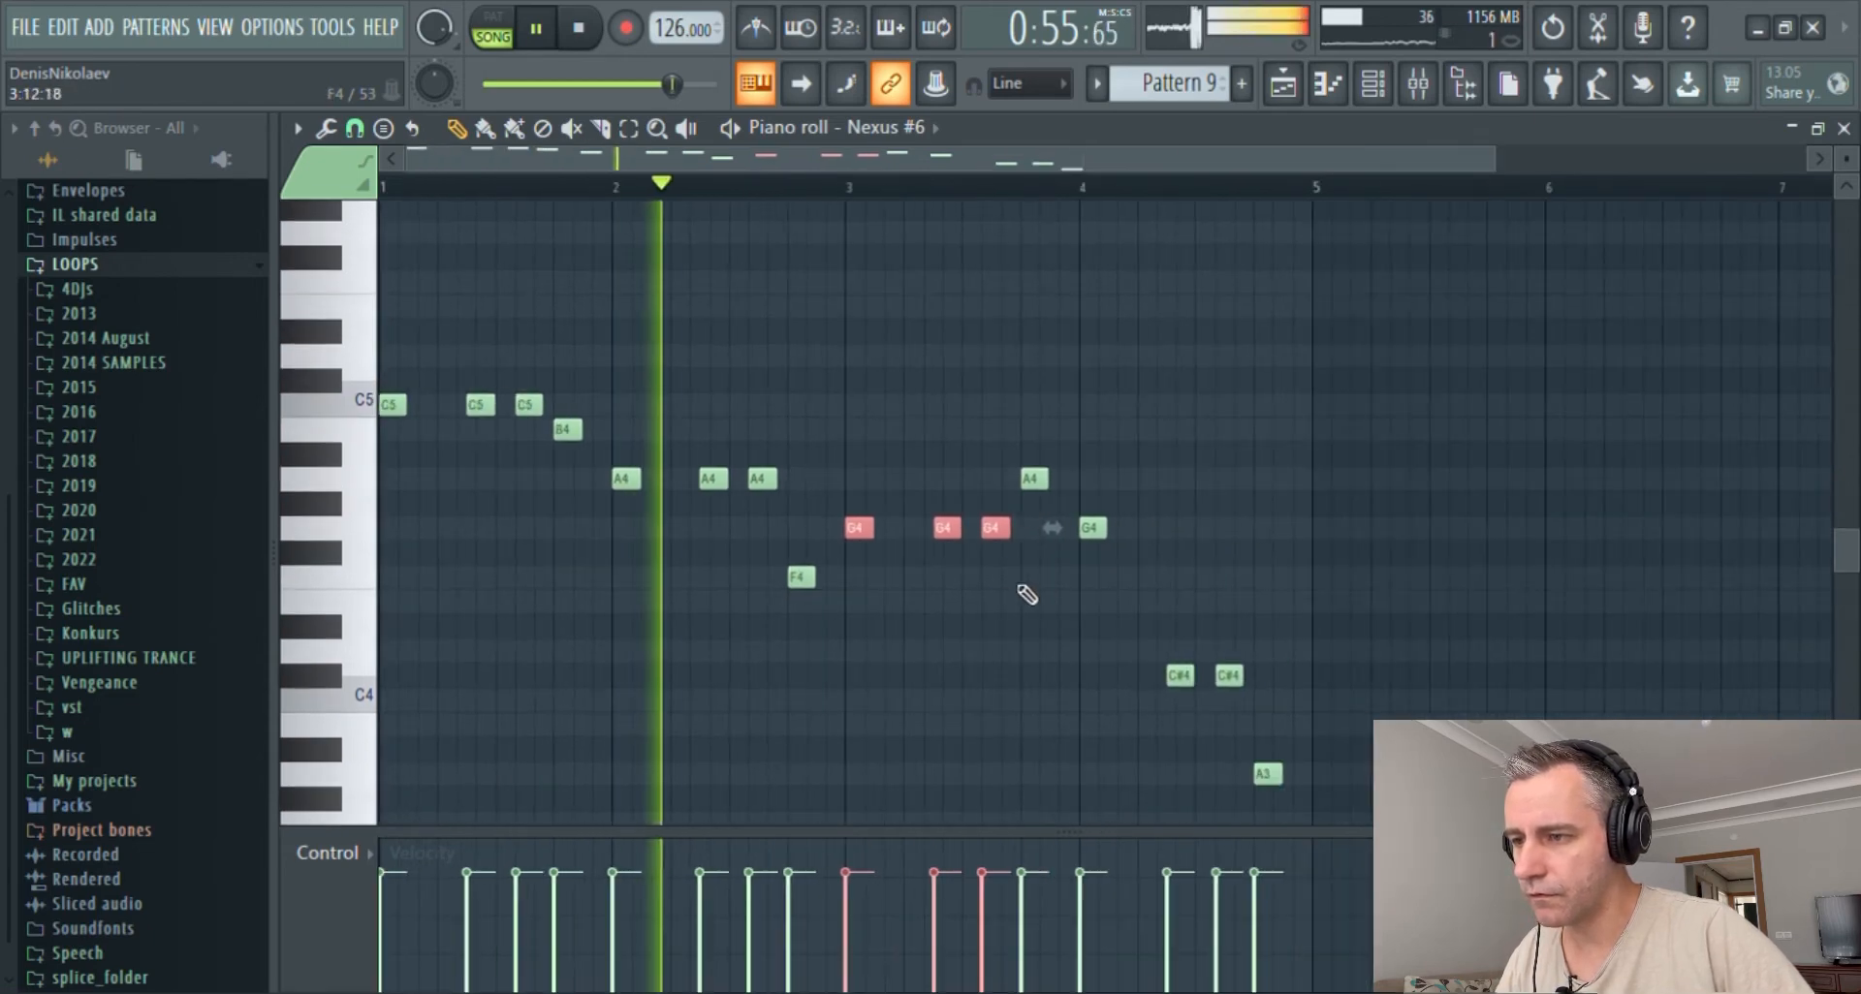
scroll(847, 601, up, 5)
scroll(840, 601, down, 3)
right_click(839, 603)
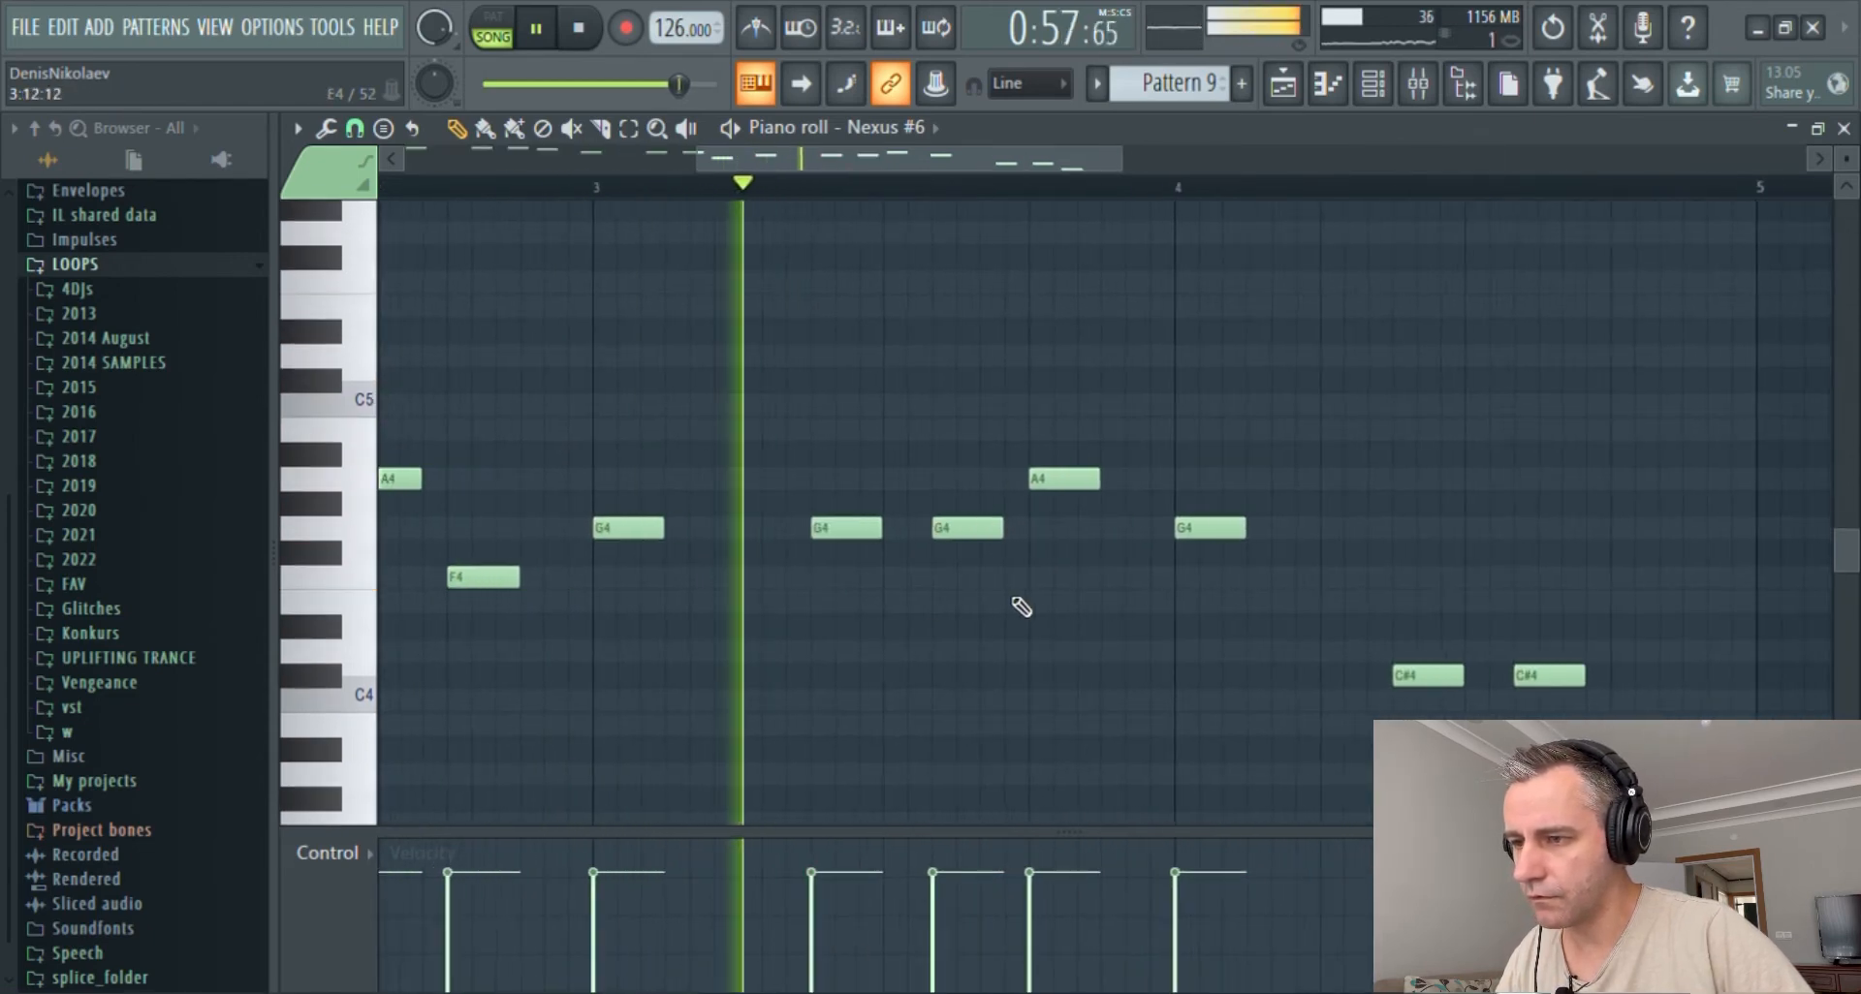
- Raise the first three notes of bar 3 to B4 and play the melody back
key(space)
scroll(1032, 600, up, 4)
drag(713, 395, 1198, 482)
drag(1376, 416, 722, 485)
scroll(921, 499, down, 3)
scroll(930, 503, up, 2)
drag(1090, 465, 1096, 376)
key(space)
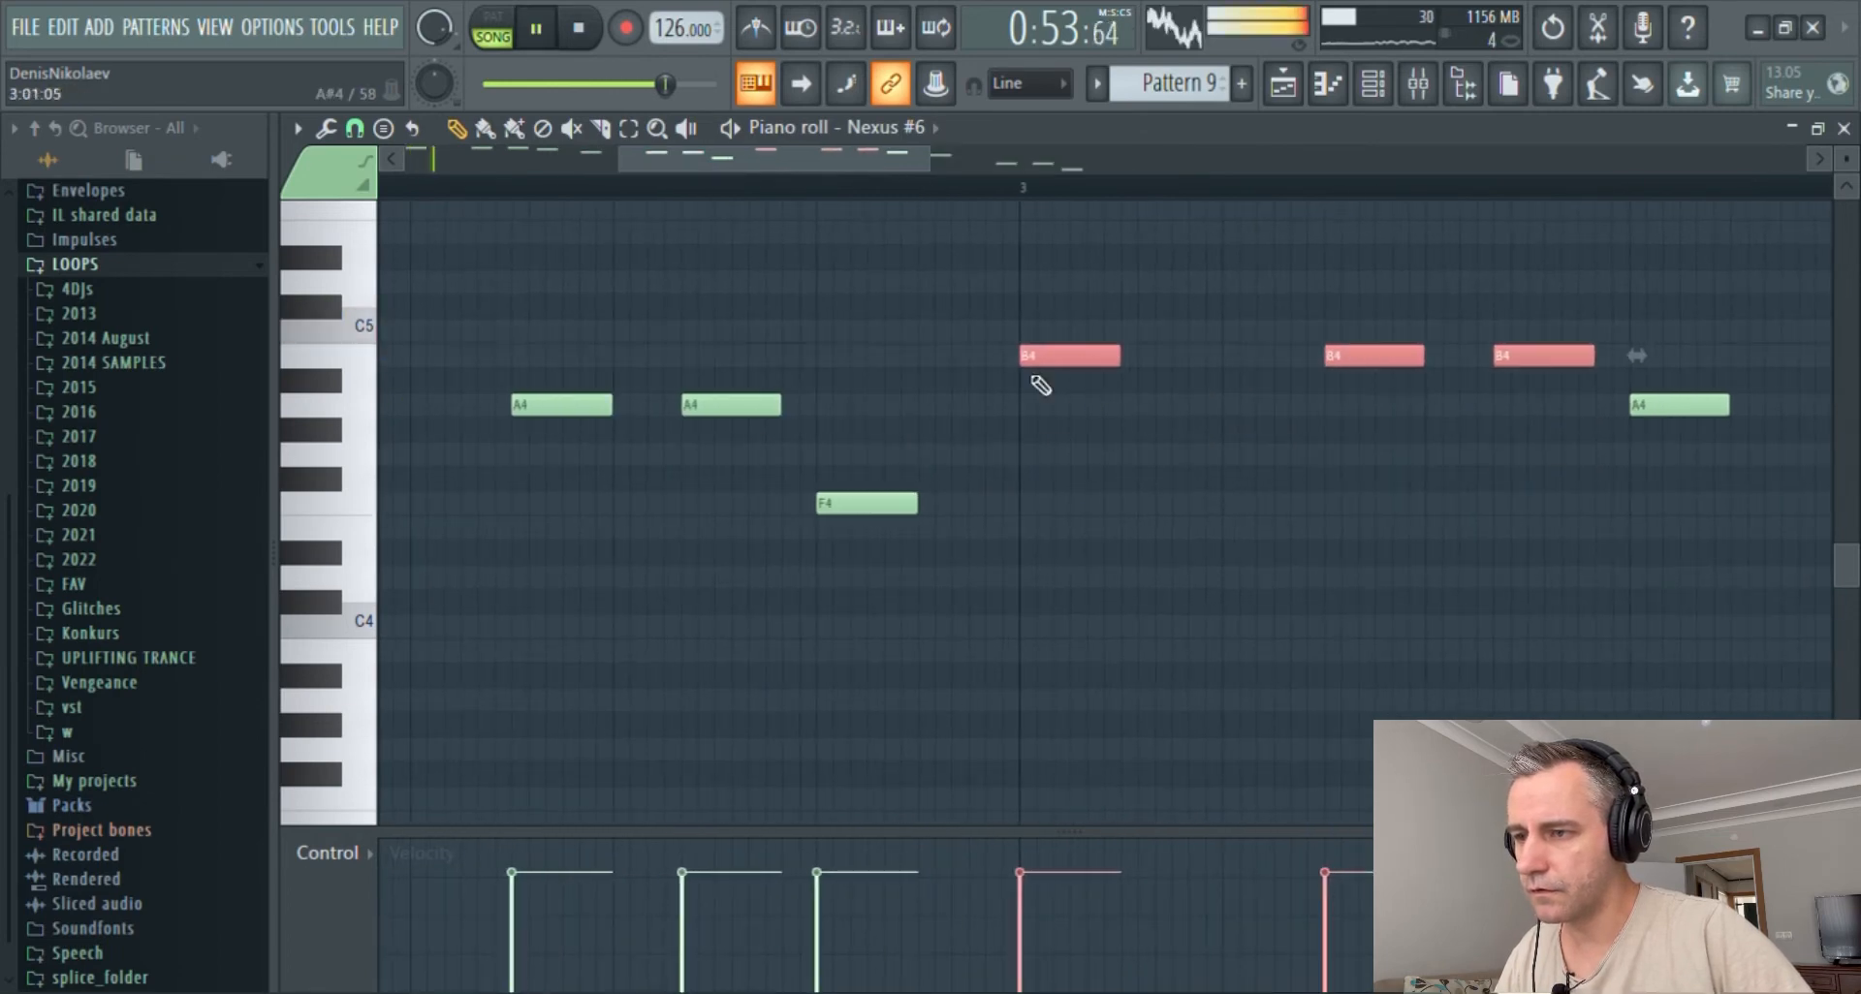
scroll(1038, 382, down, 3)
scroll(1037, 395, up, 1)
ctrl+click(1037, 437)
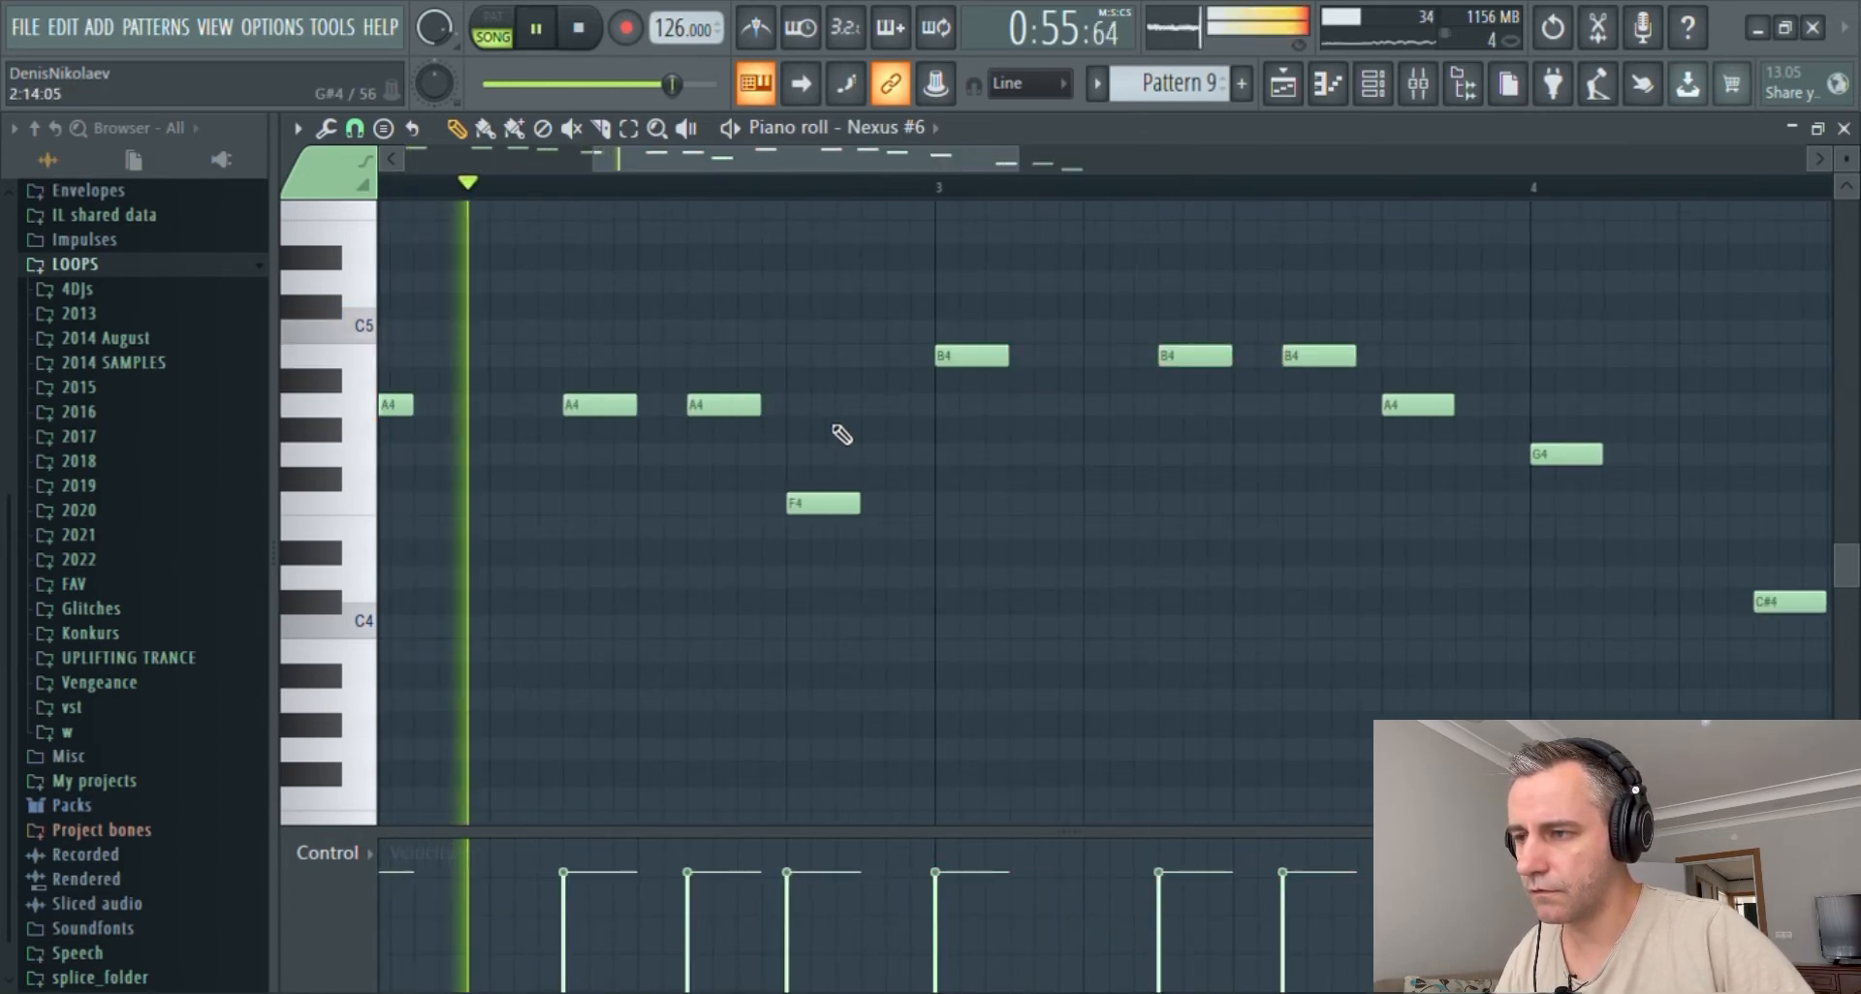
scroll(843, 433, down, 2)
scroll(1012, 467, up, 2)
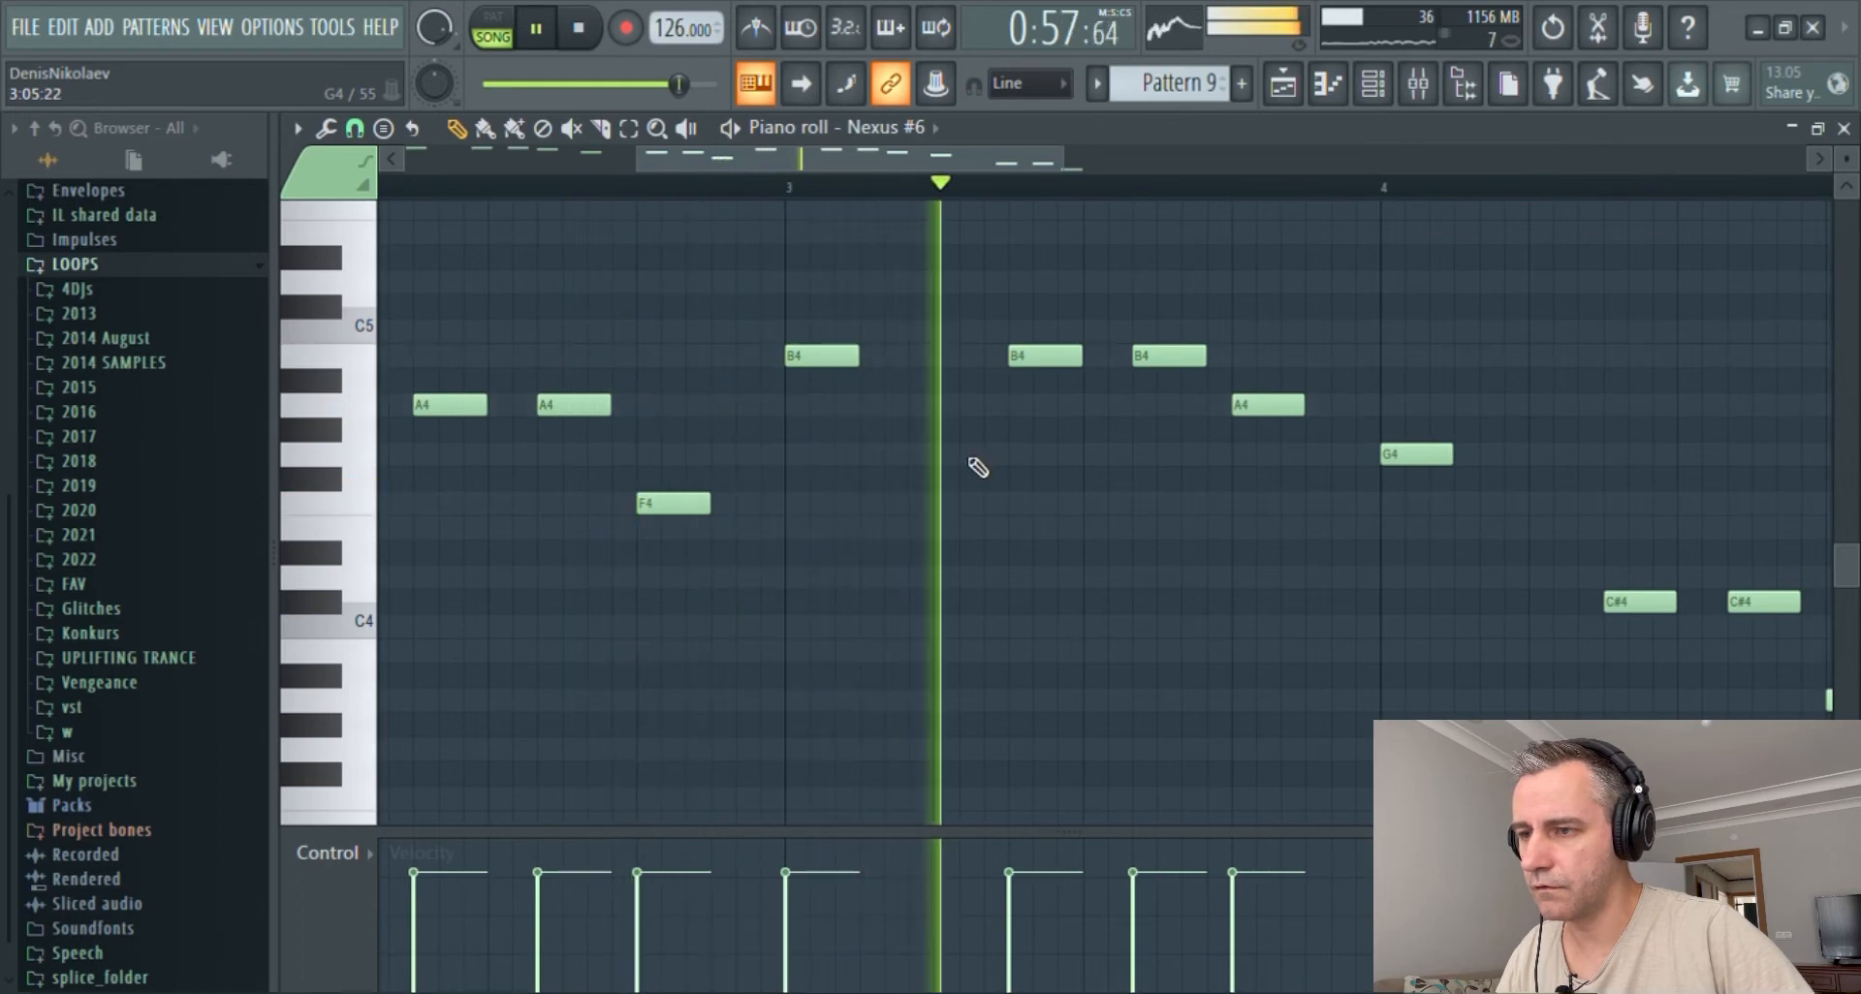
key(space)
scroll(1183, 469, down, 2)
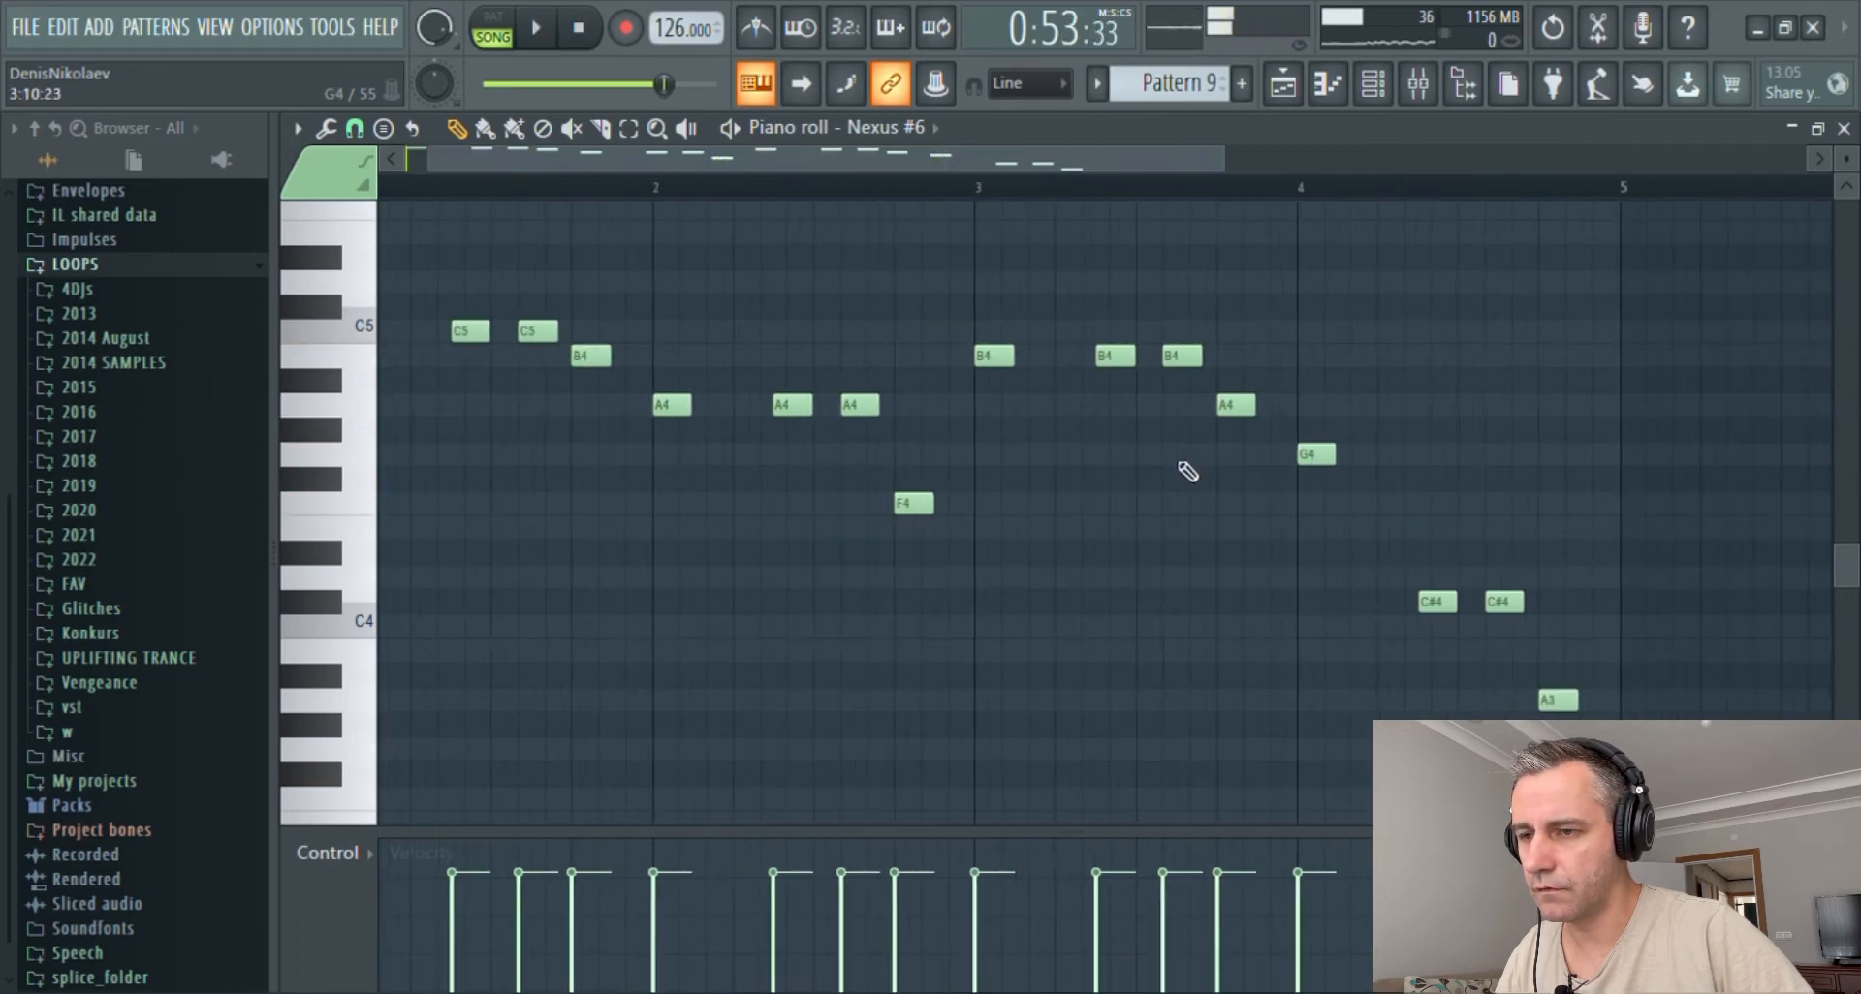
- Set the last note of bar 3 to G4 and the first three notes of bar 4 to A4
scroll(1241, 469, up, 2)
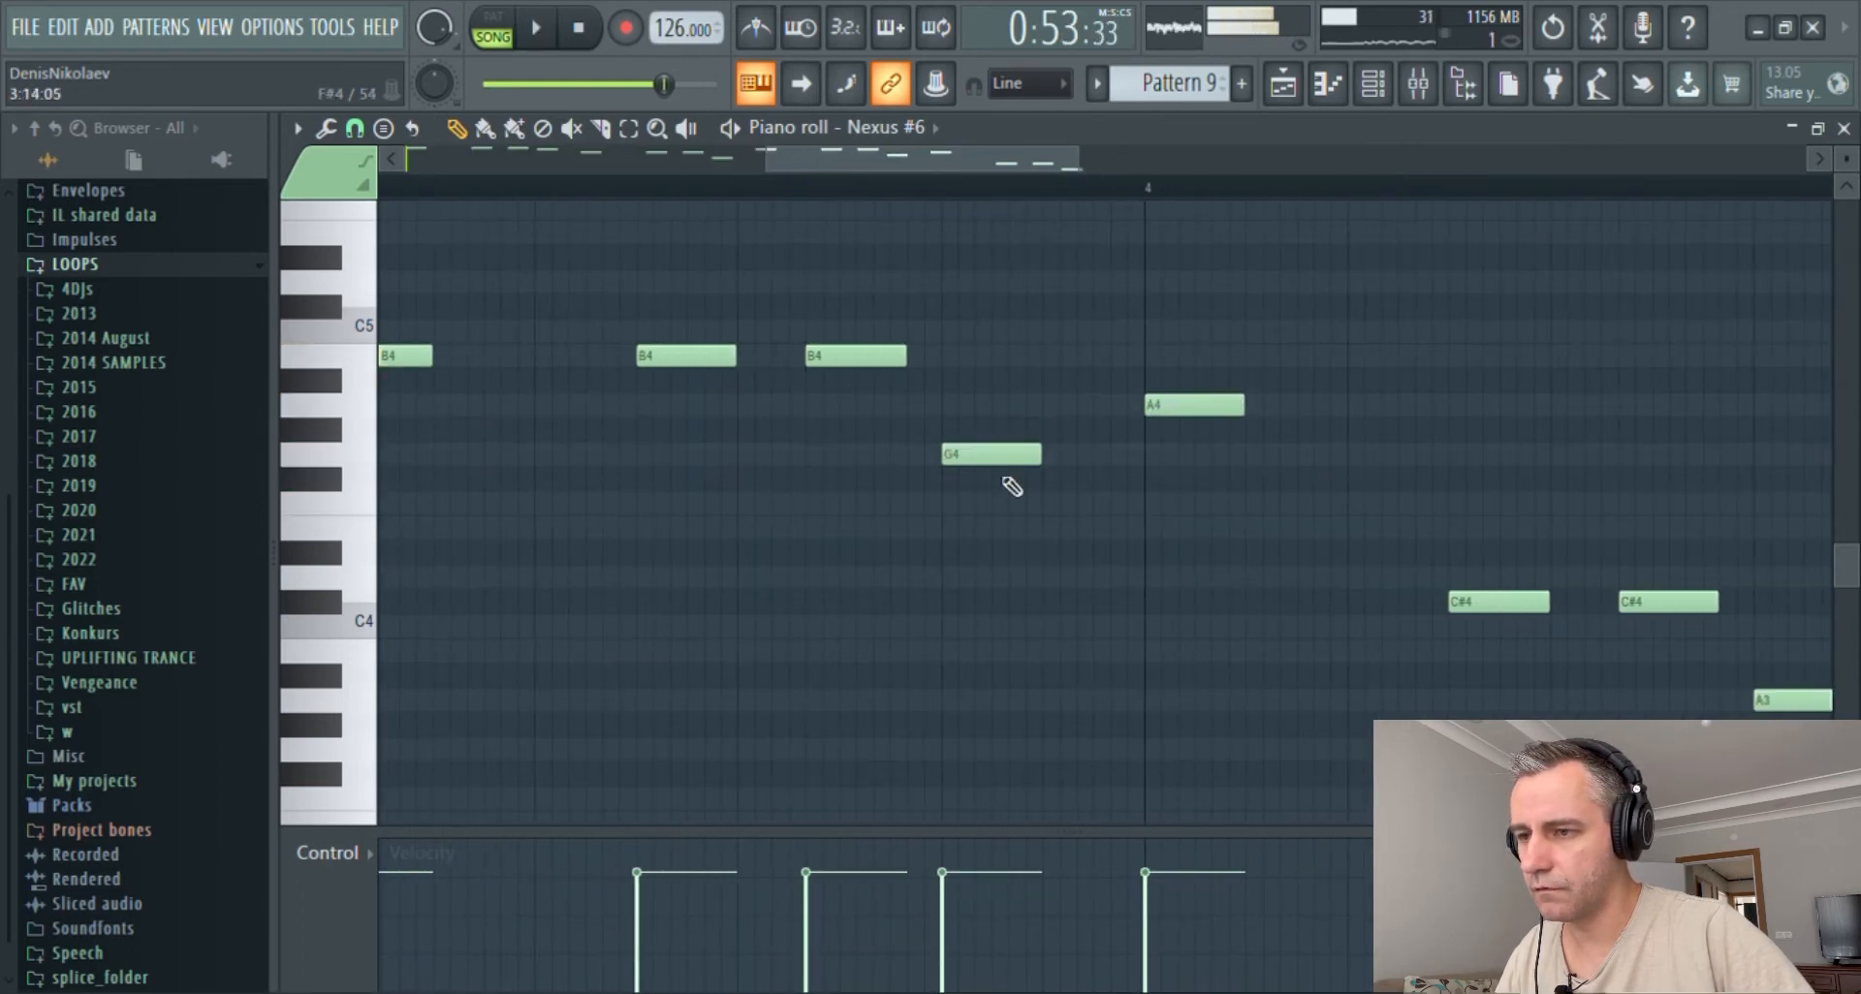
scroll(1341, 636, down, 2)
scroll(1151, 570, up, 3)
ctrl+drag(1151, 570, 826, 653)
drag(941, 614, 956, 416)
- Try the last note of bar 4 at C5 and D5 while playing the melody
click(1365, 726)
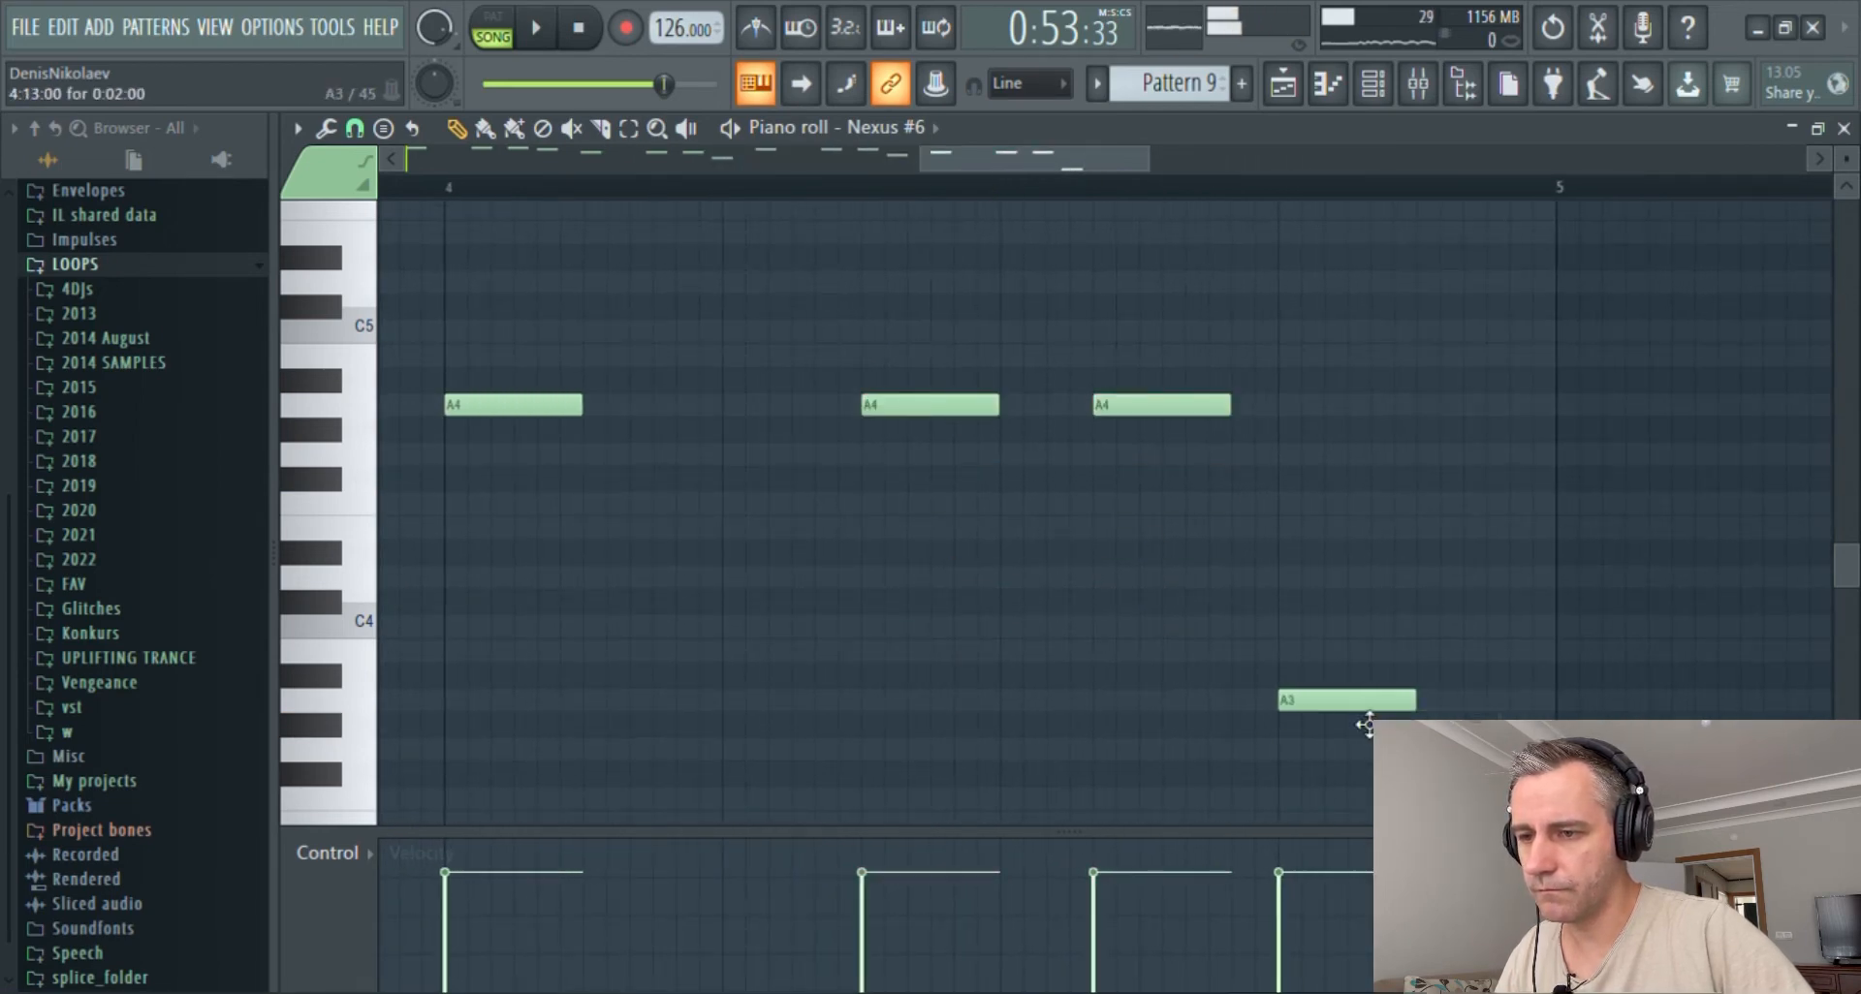
drag(1364, 726, 1366, 348)
scroll(1472, 420, down, 5)
key(space)
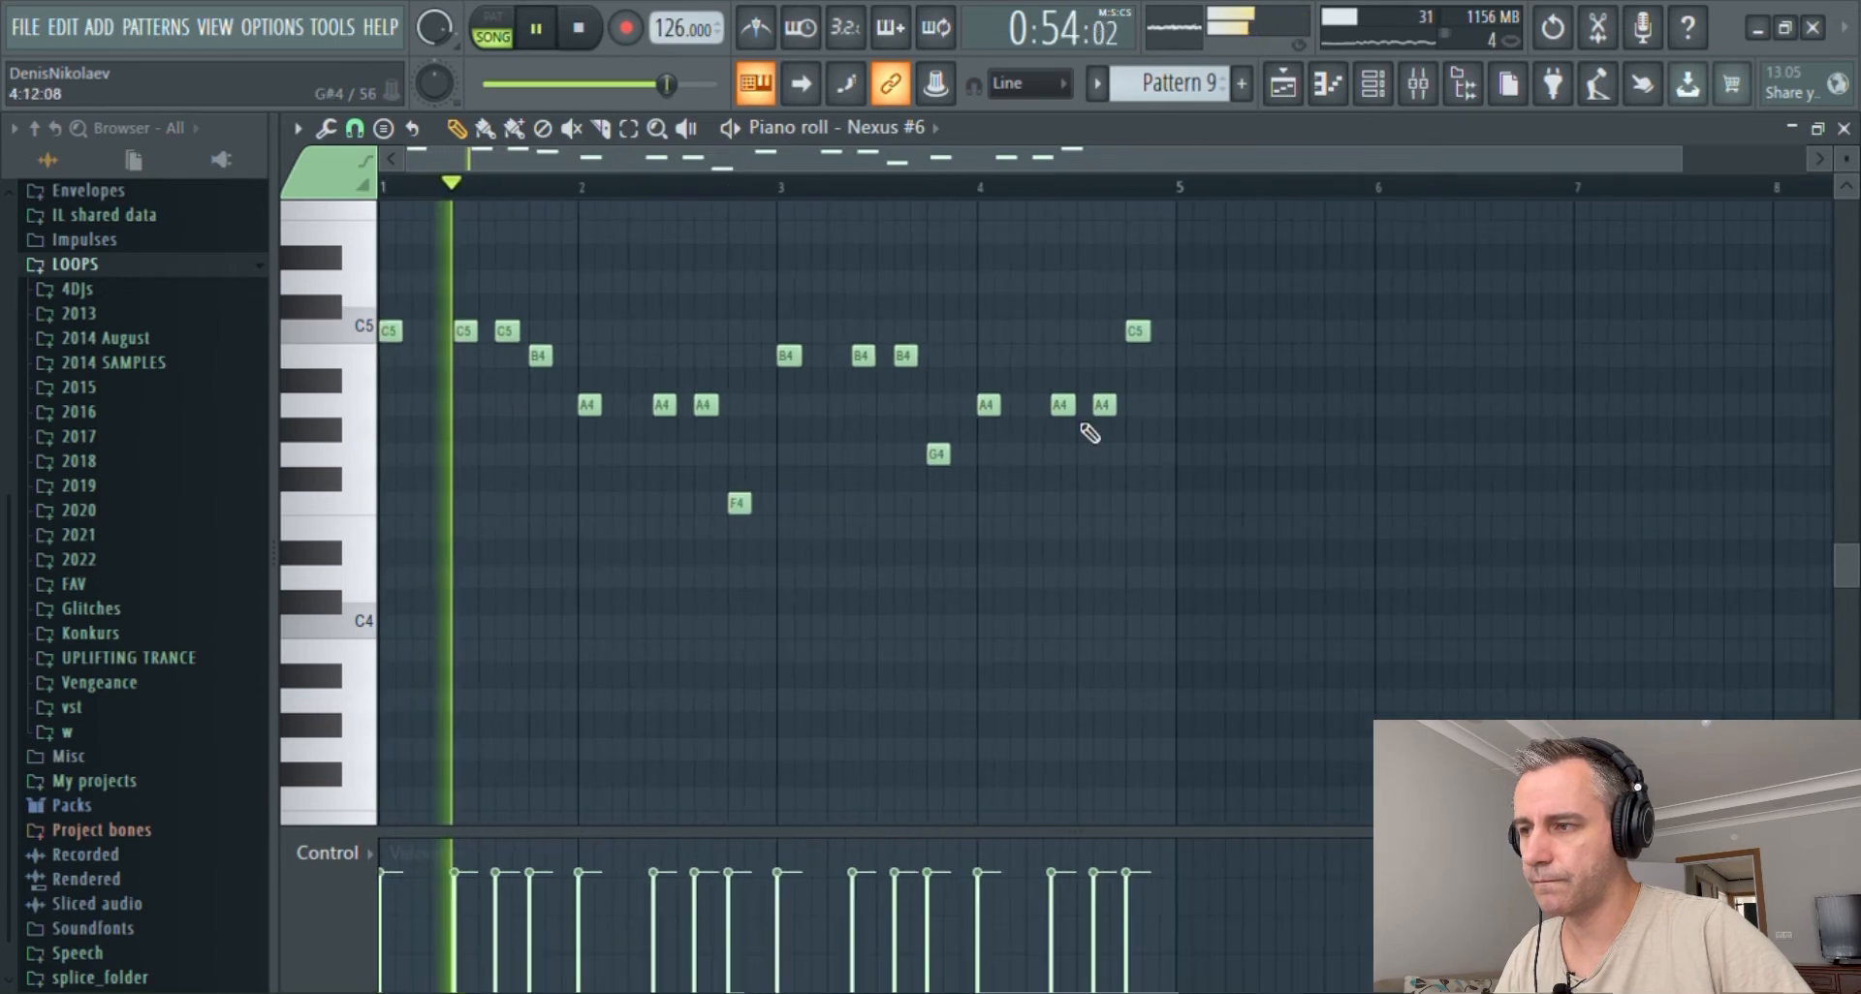
scroll(1171, 371, up, 4)
scroll(1323, 365, down, 2)
scroll(1356, 364, up, 1)
drag(1628, 351, 1623, 292)
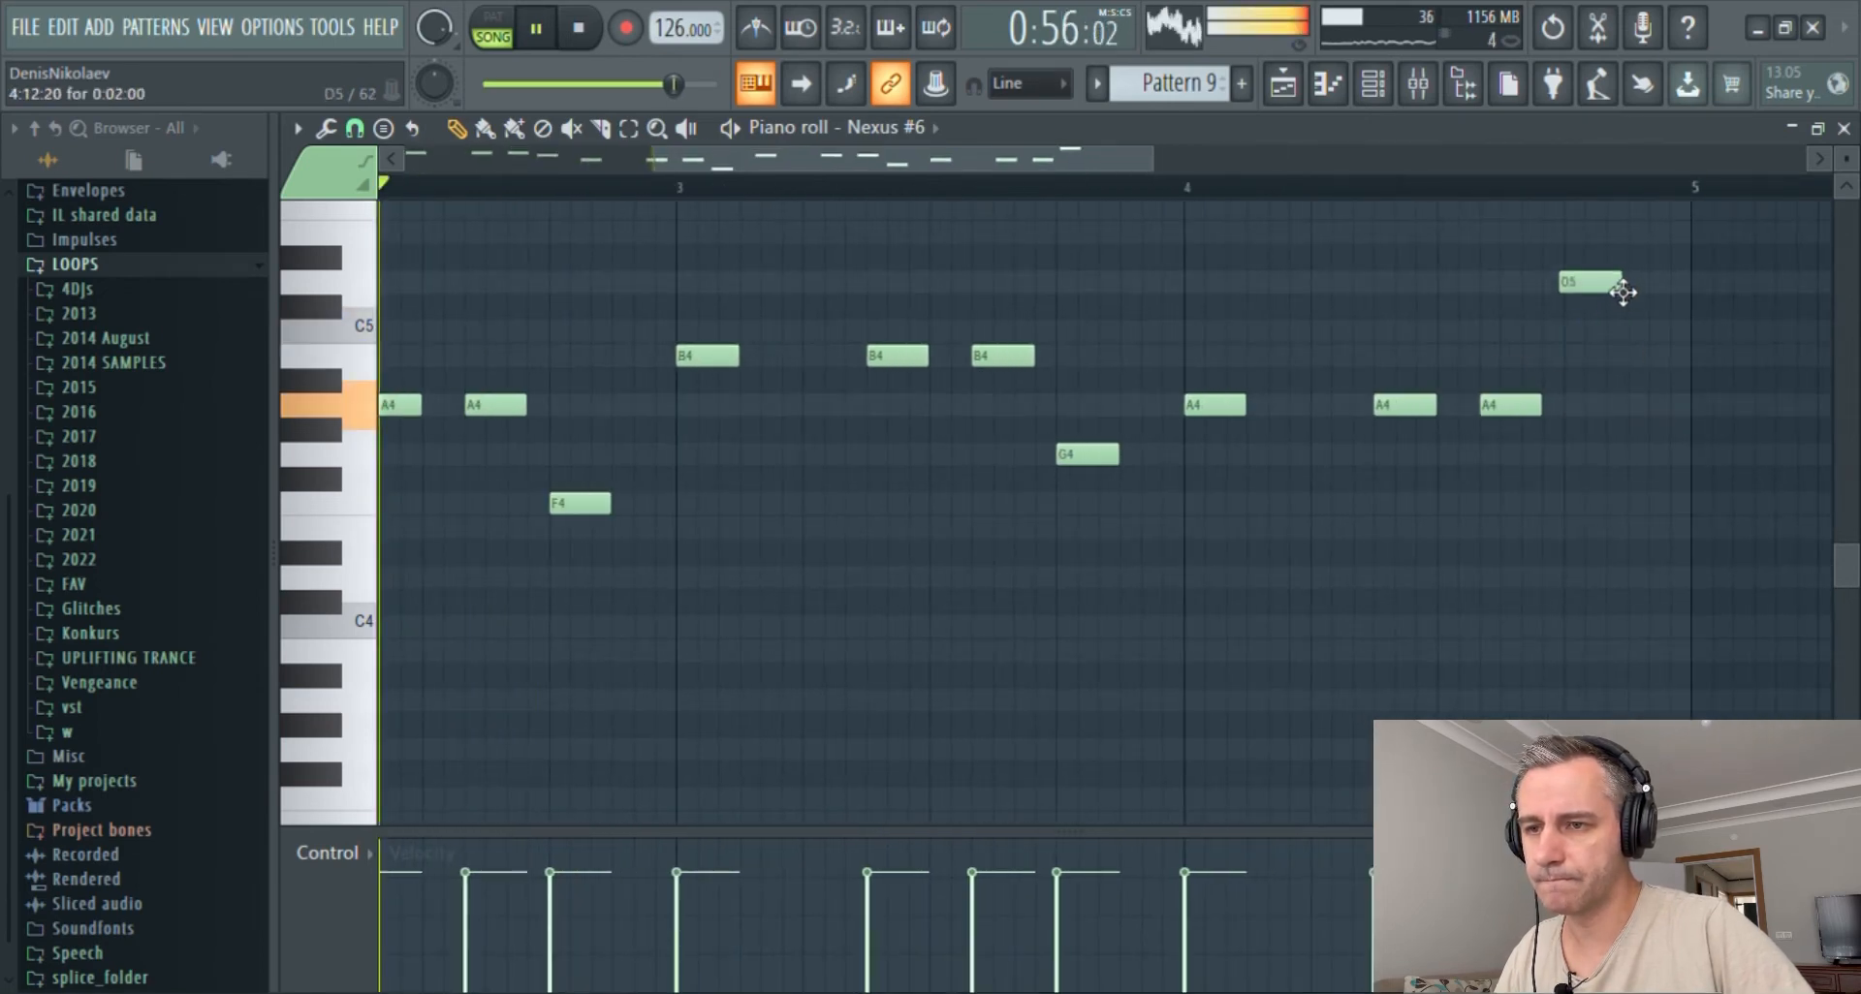
scroll(1619, 311, down, 3)
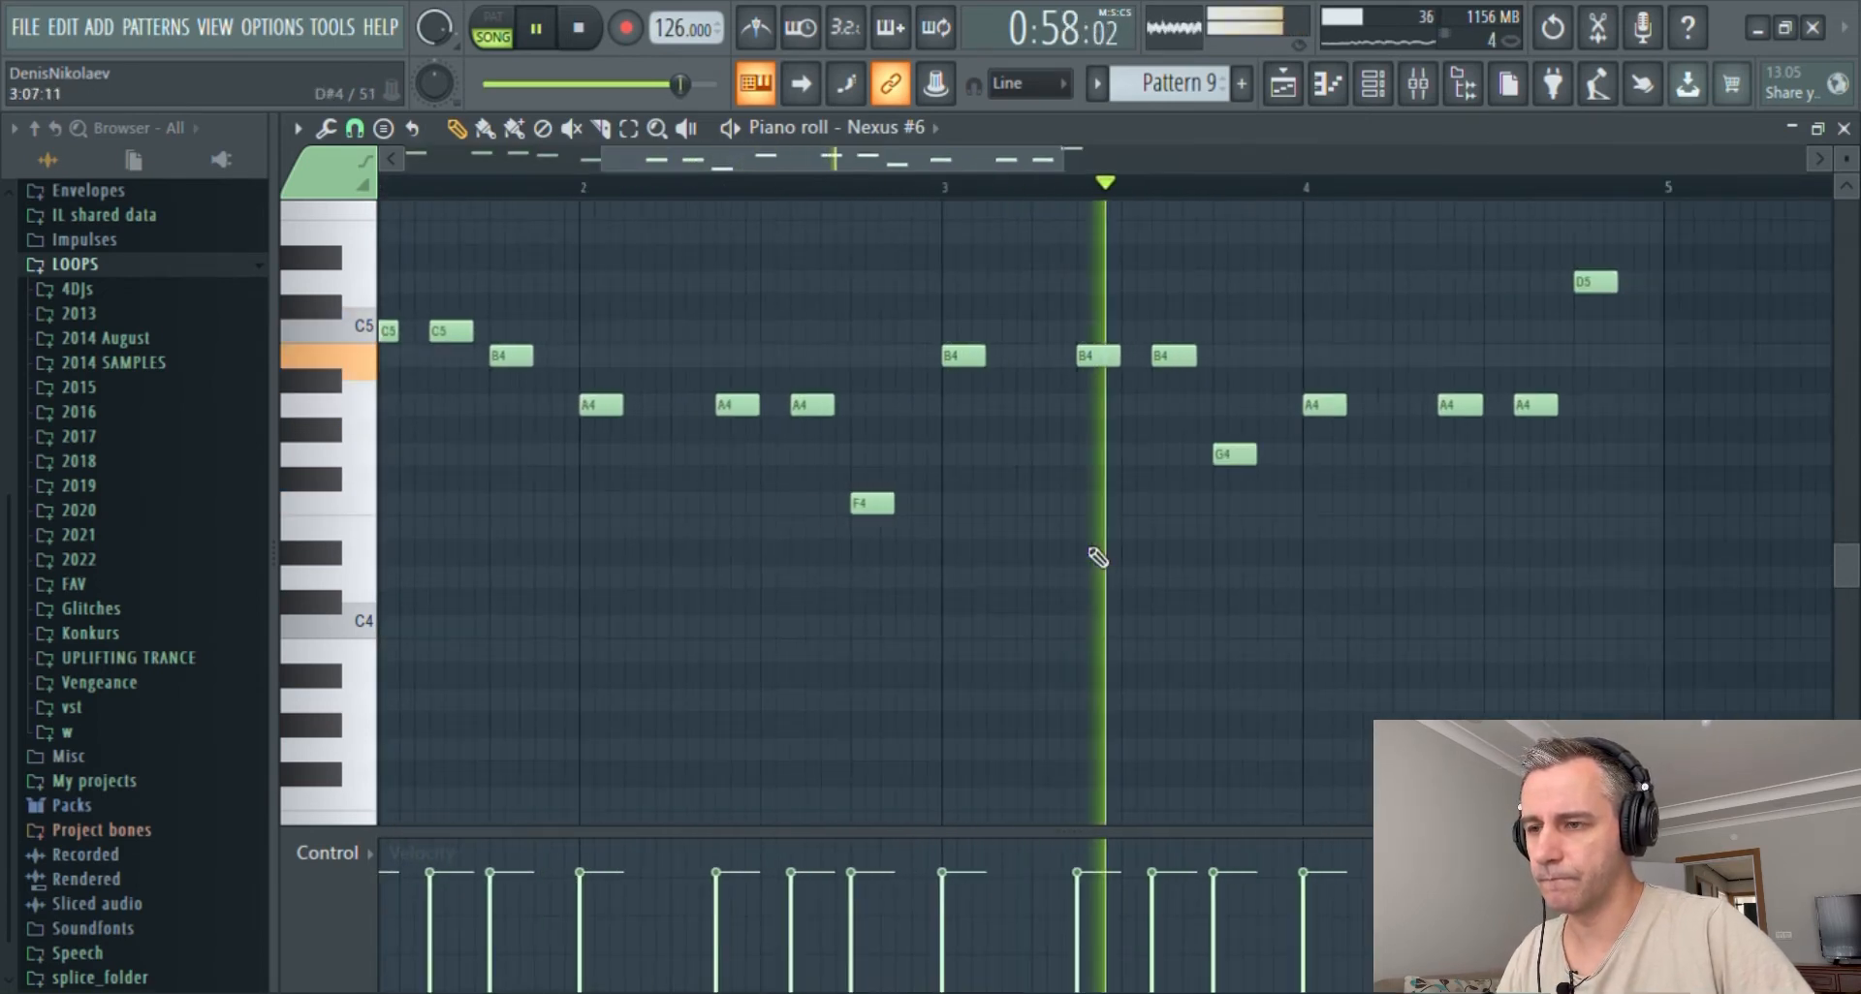
scroll(1251, 553, down, 1)
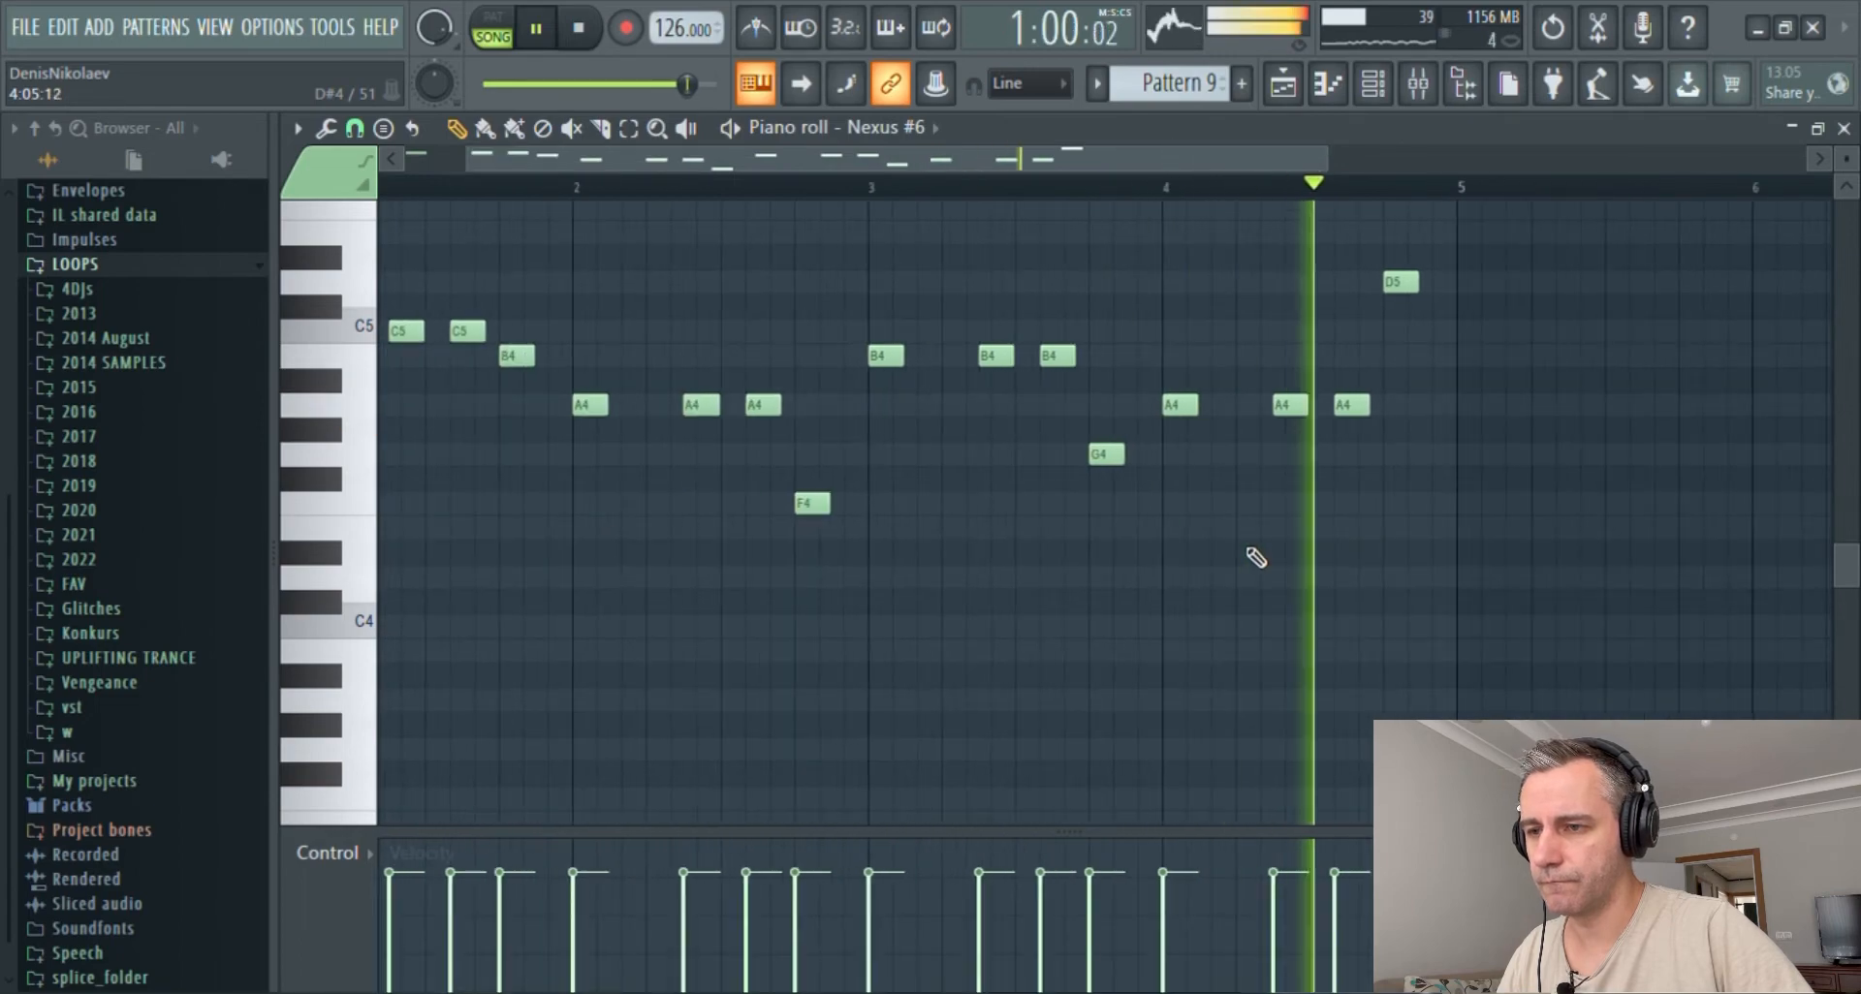
- Stop playback and raise the last note of bar 4 to E5
scroll(1418, 461, up, 3)
key(space)
click(1408, 428)
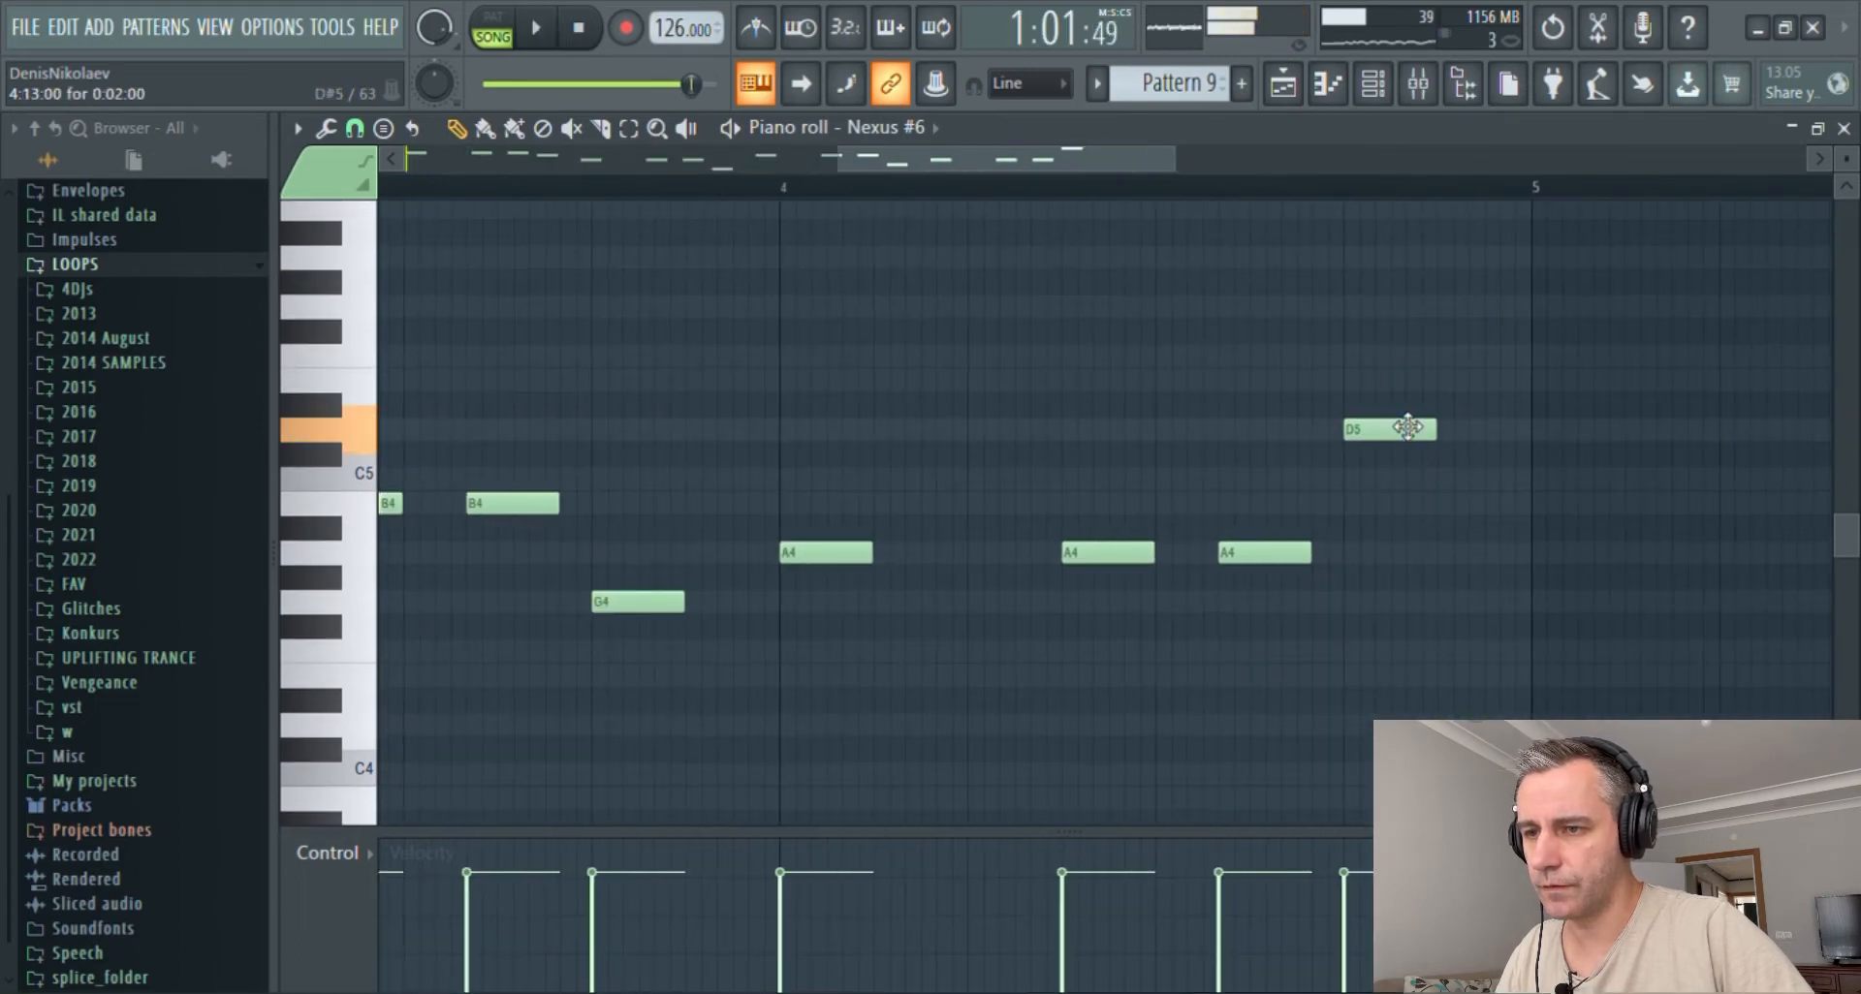
drag(1408, 427, 1408, 394)
- Copy the Pattern 9 clip on Track 6 to bar 33 in the playlist and start playback from bar 29
key(F7)
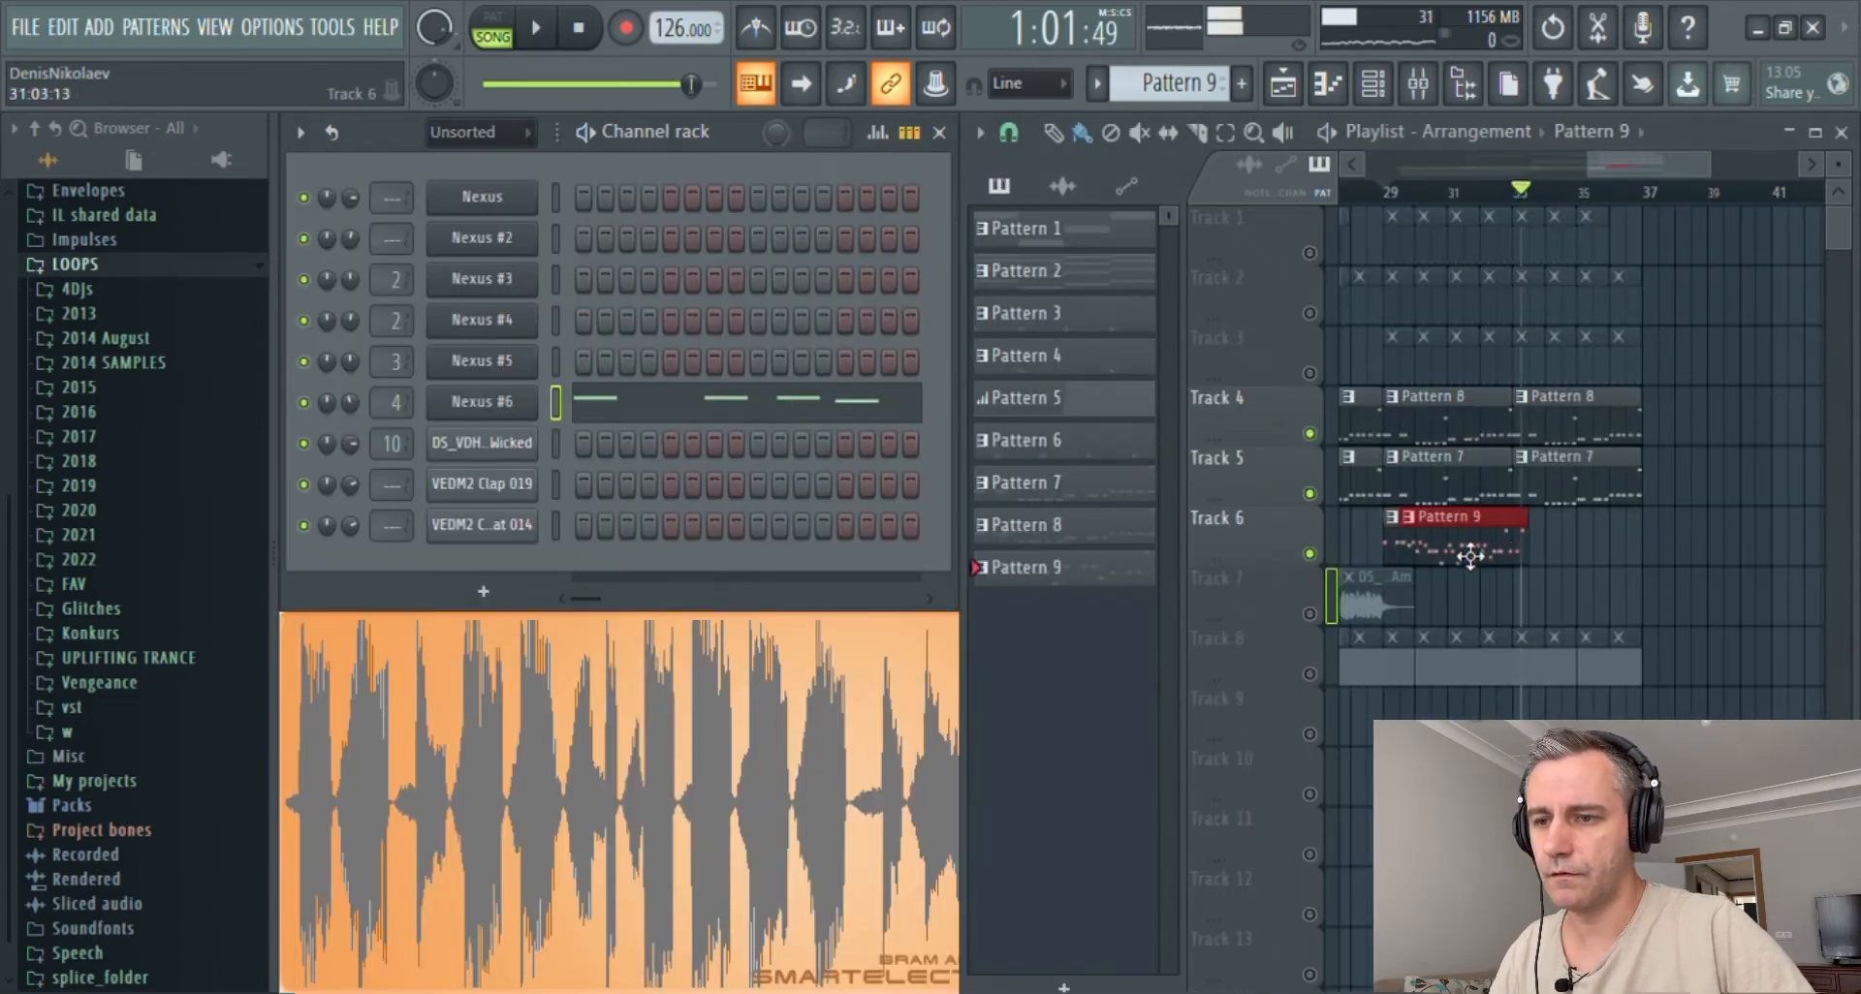
drag(1470, 555, 1583, 545)
click(1392, 193)
key(space)
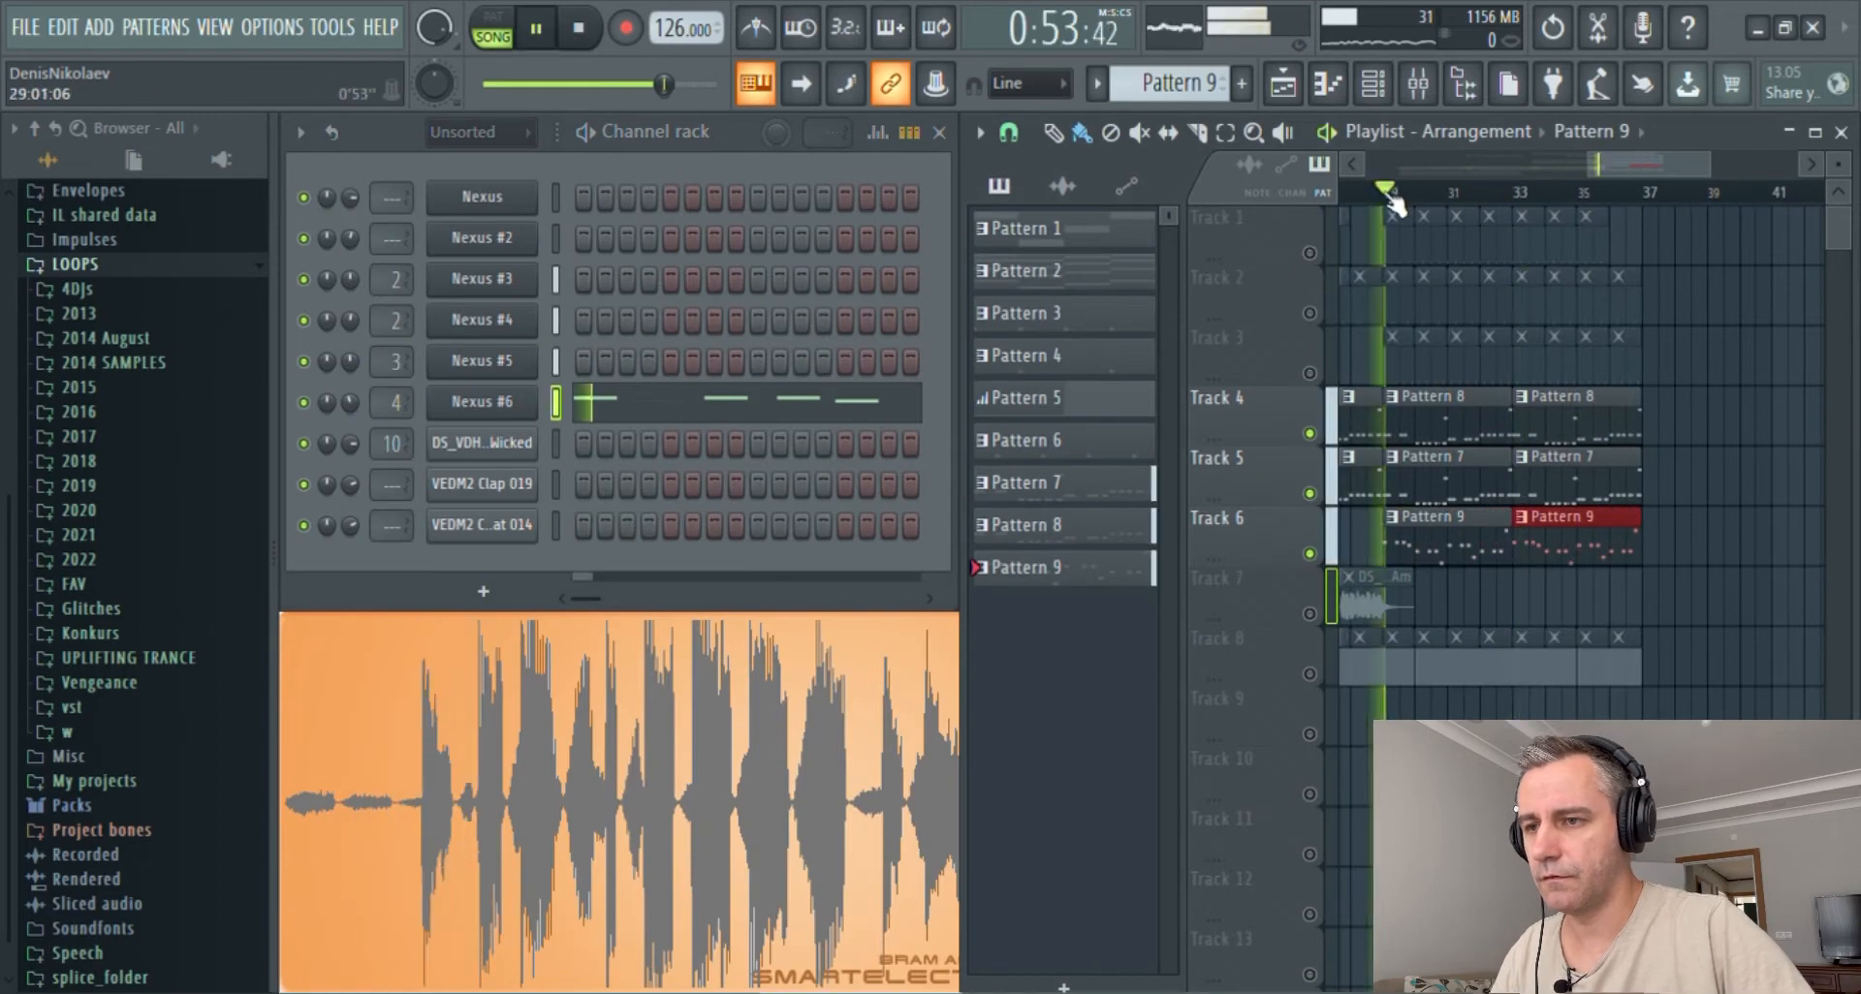
- Listen to the complete four-bar Nexus #6 melody while following its notes in the piano roll
click(620, 424)
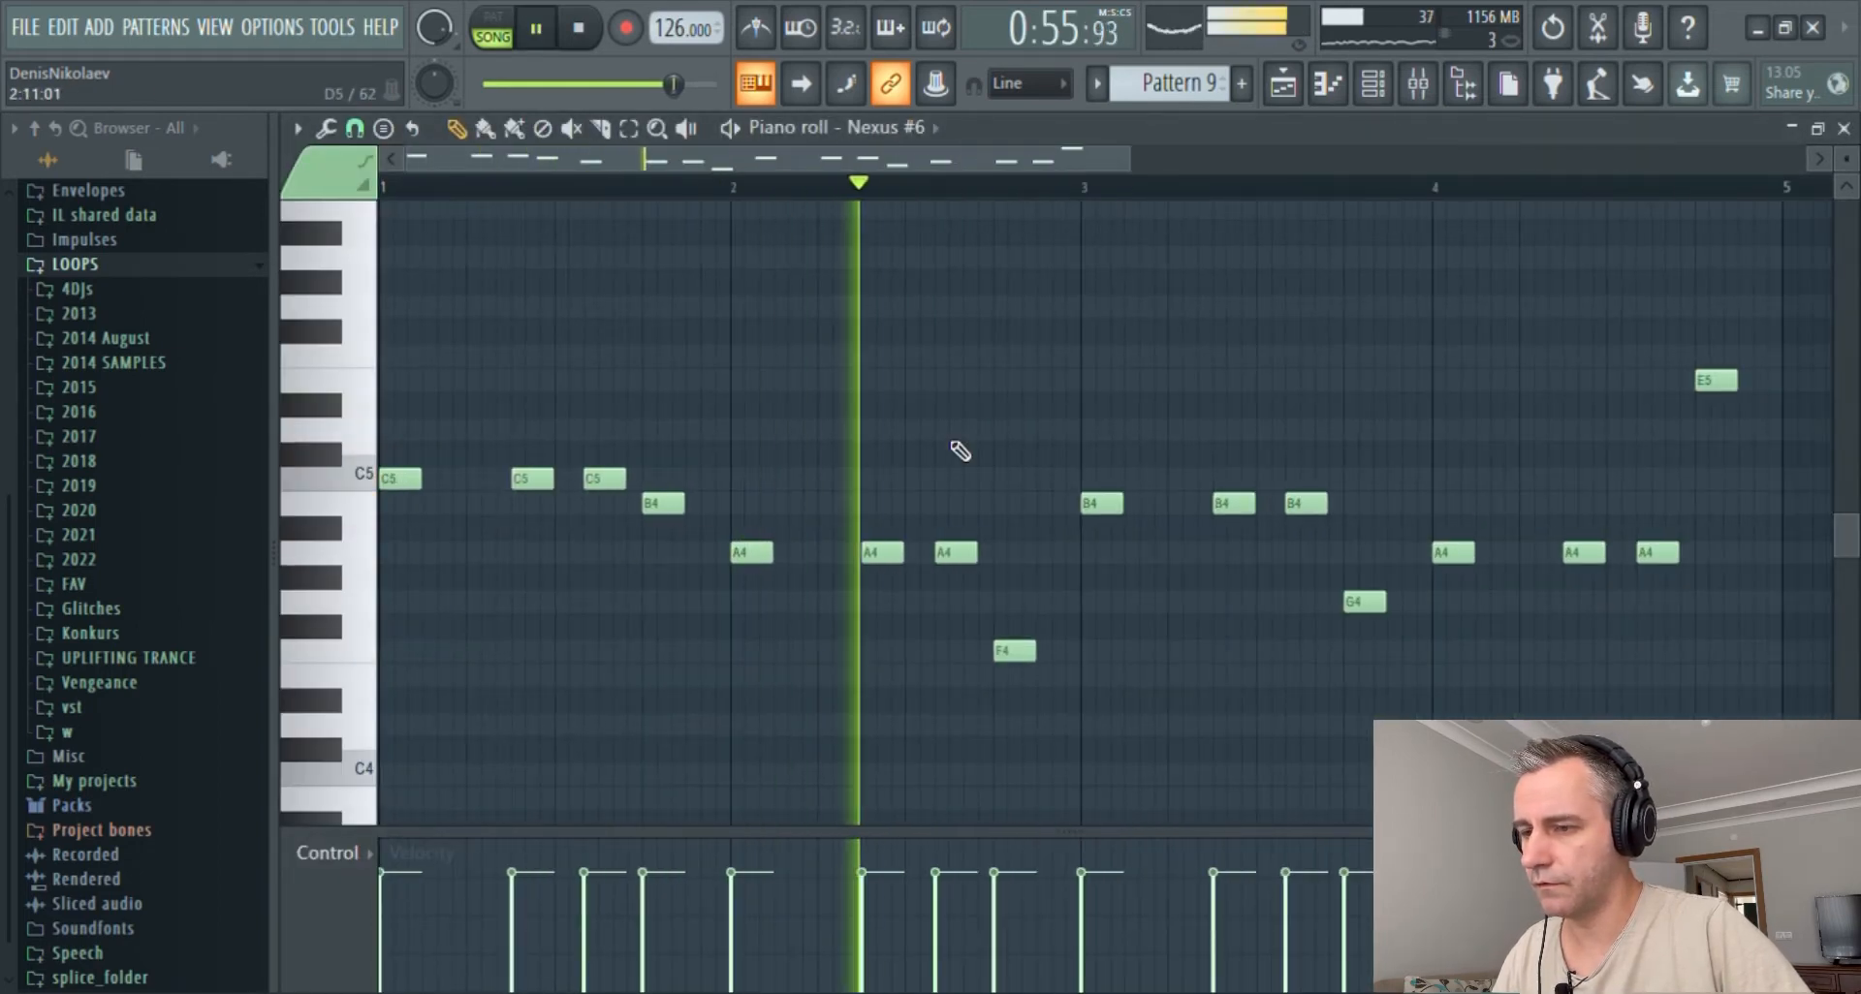
scroll(959, 451, down, 3)
key(space)
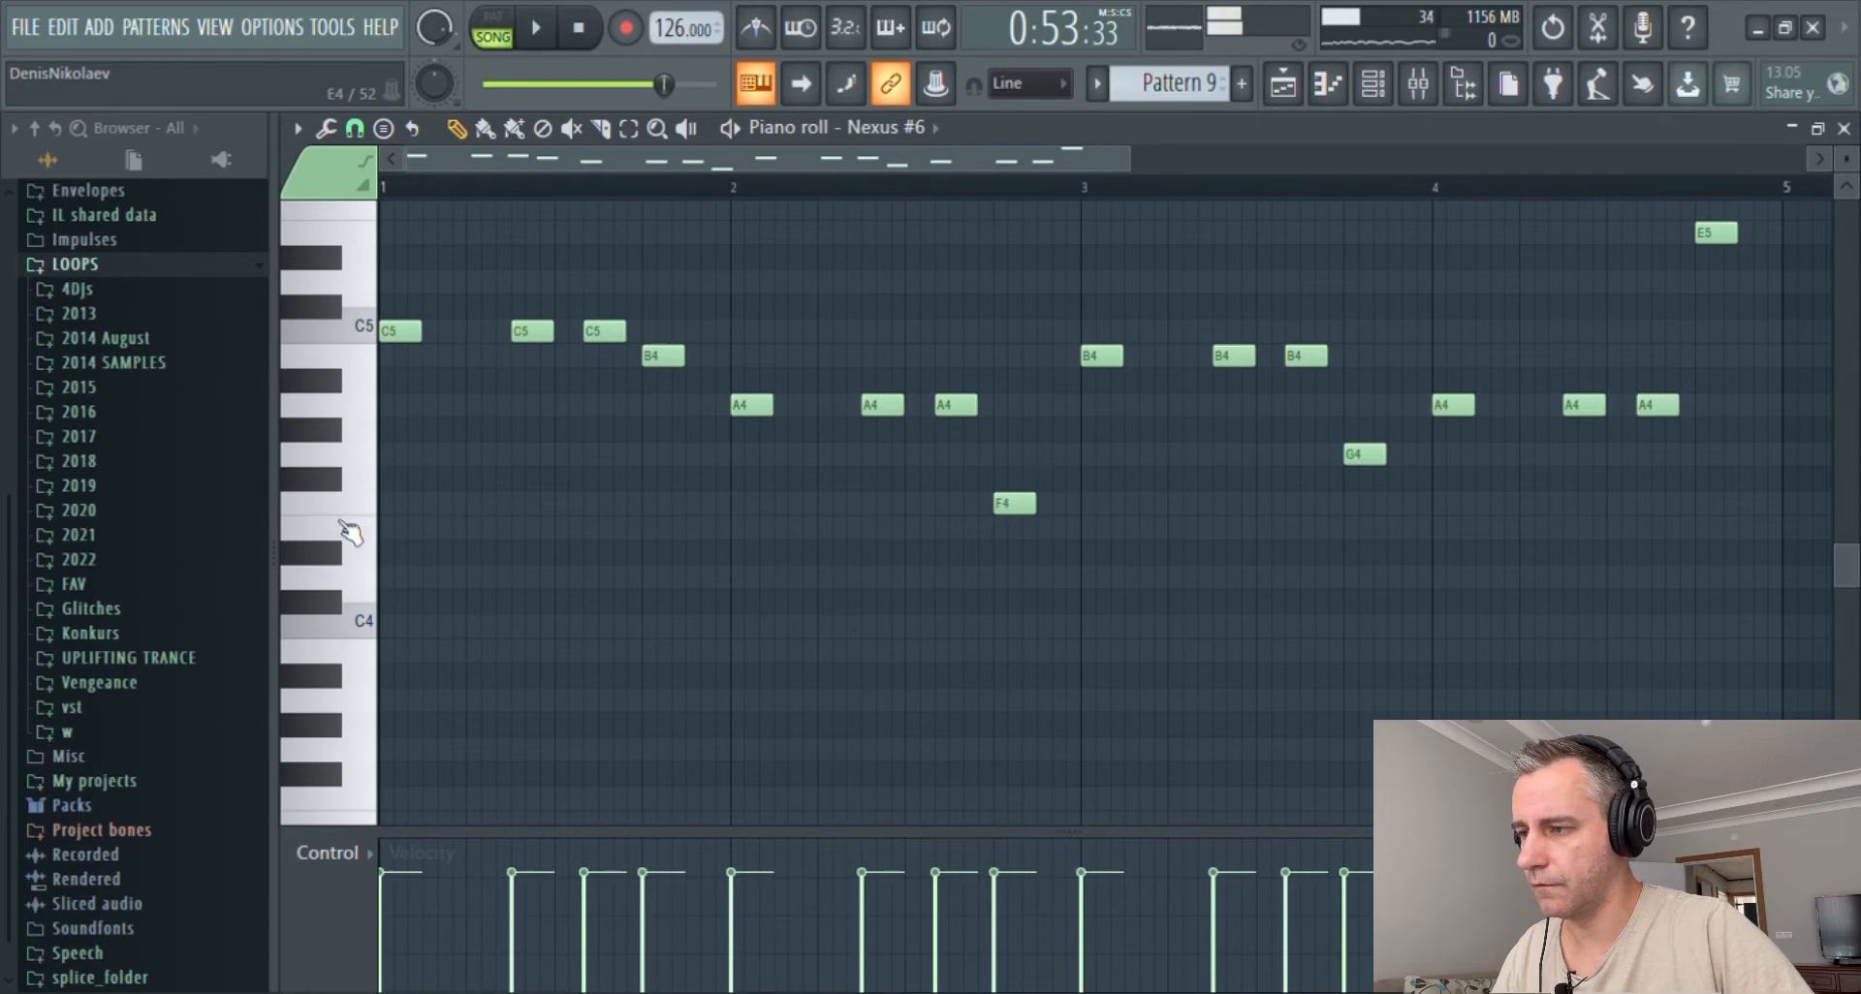
key(space)
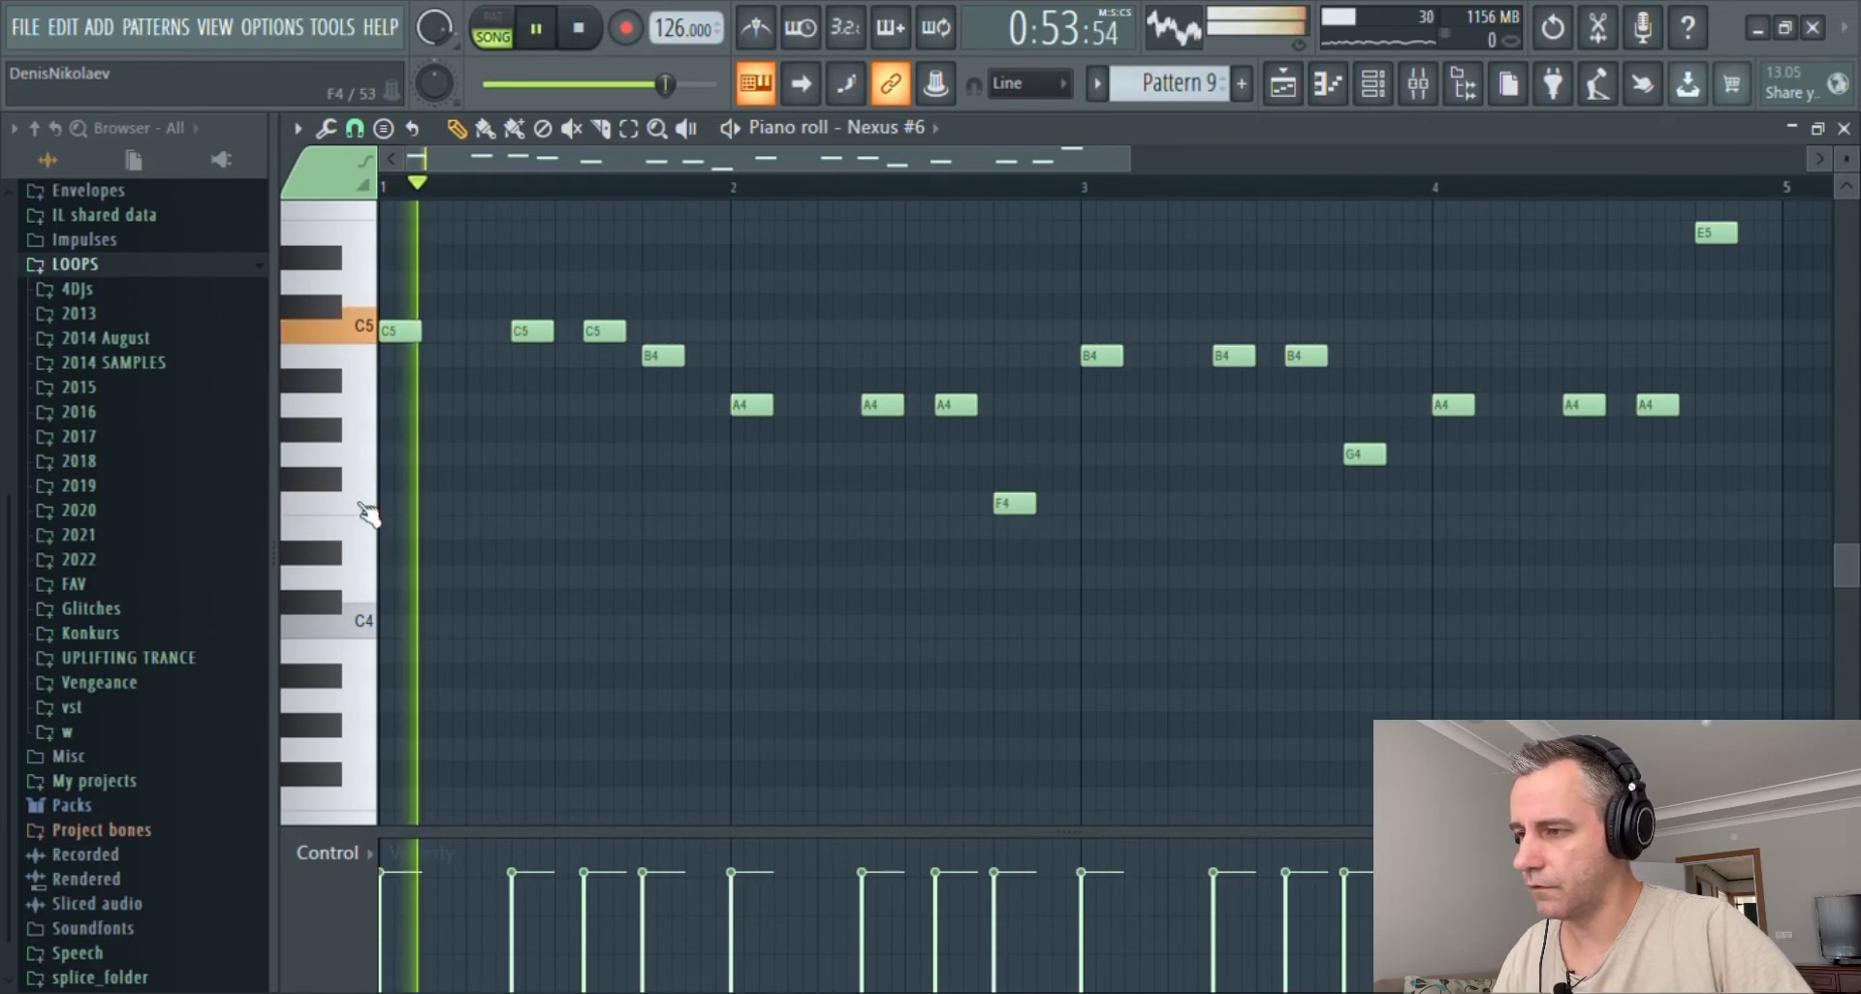
scroll(694, 491, down, 3)
scroll(751, 457, up, 3)
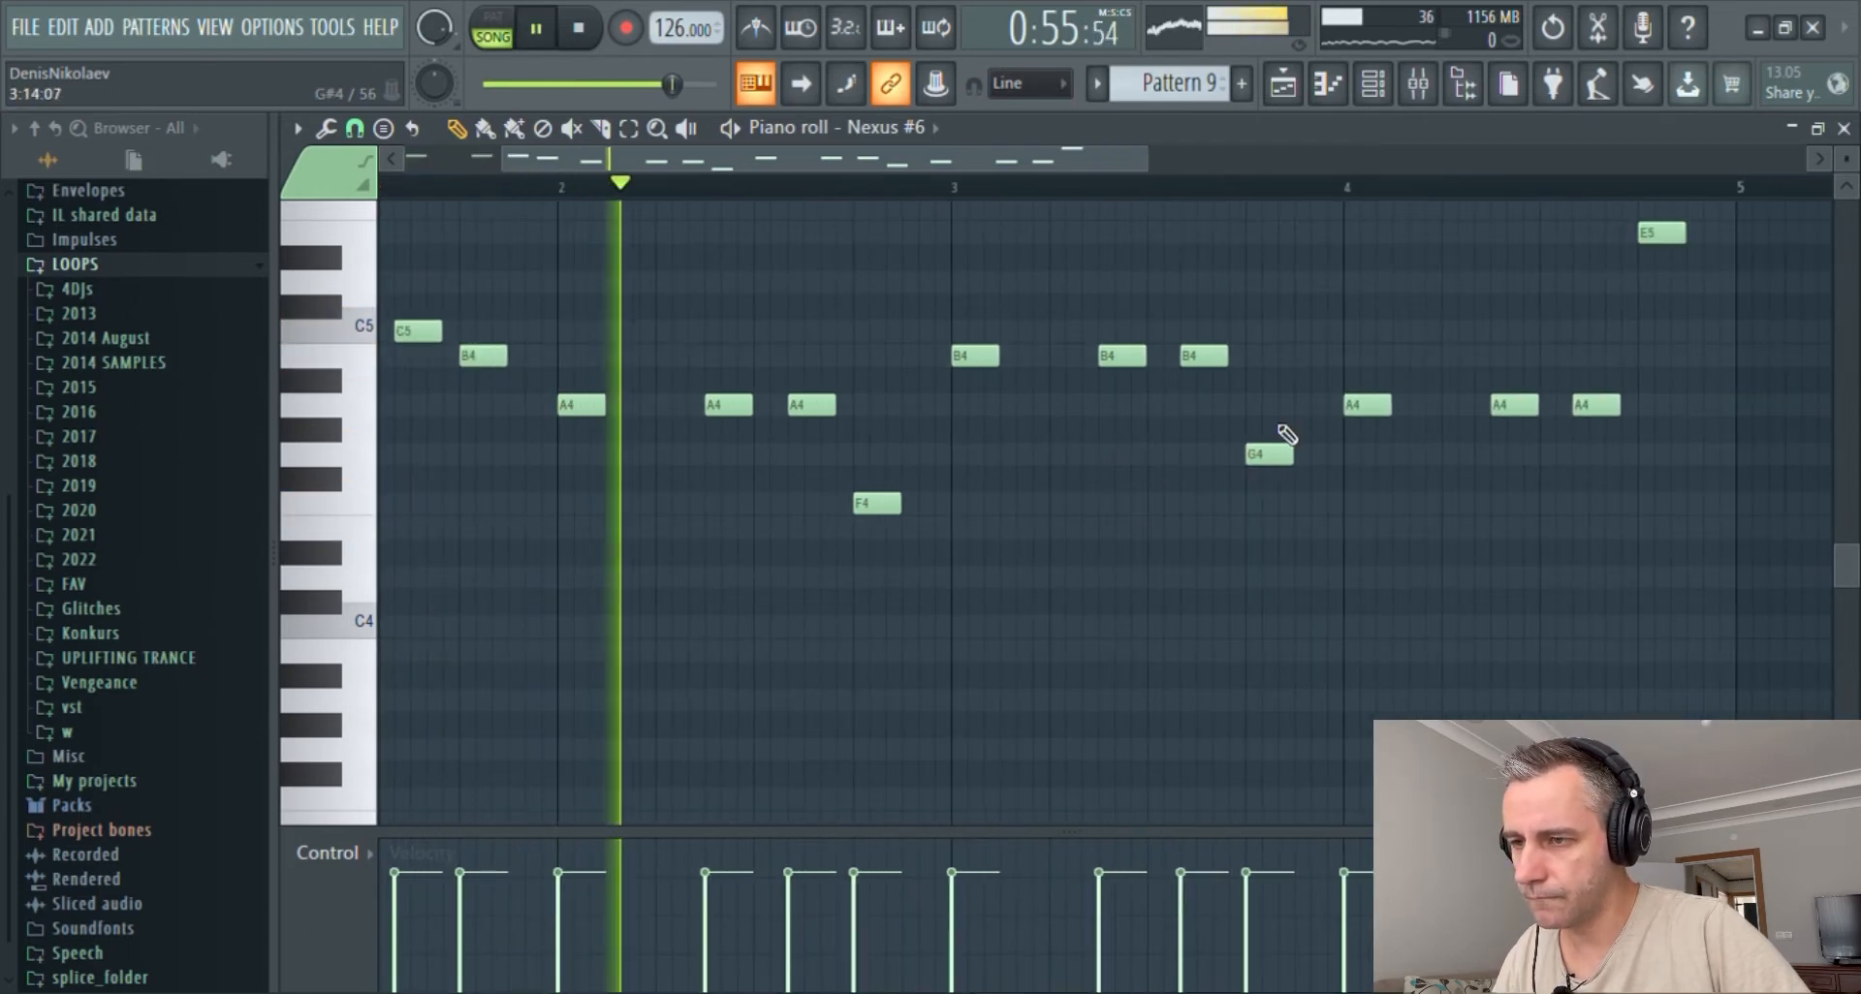
scroll(1259, 397, up, 2)
scroll(1234, 370, up, 2)
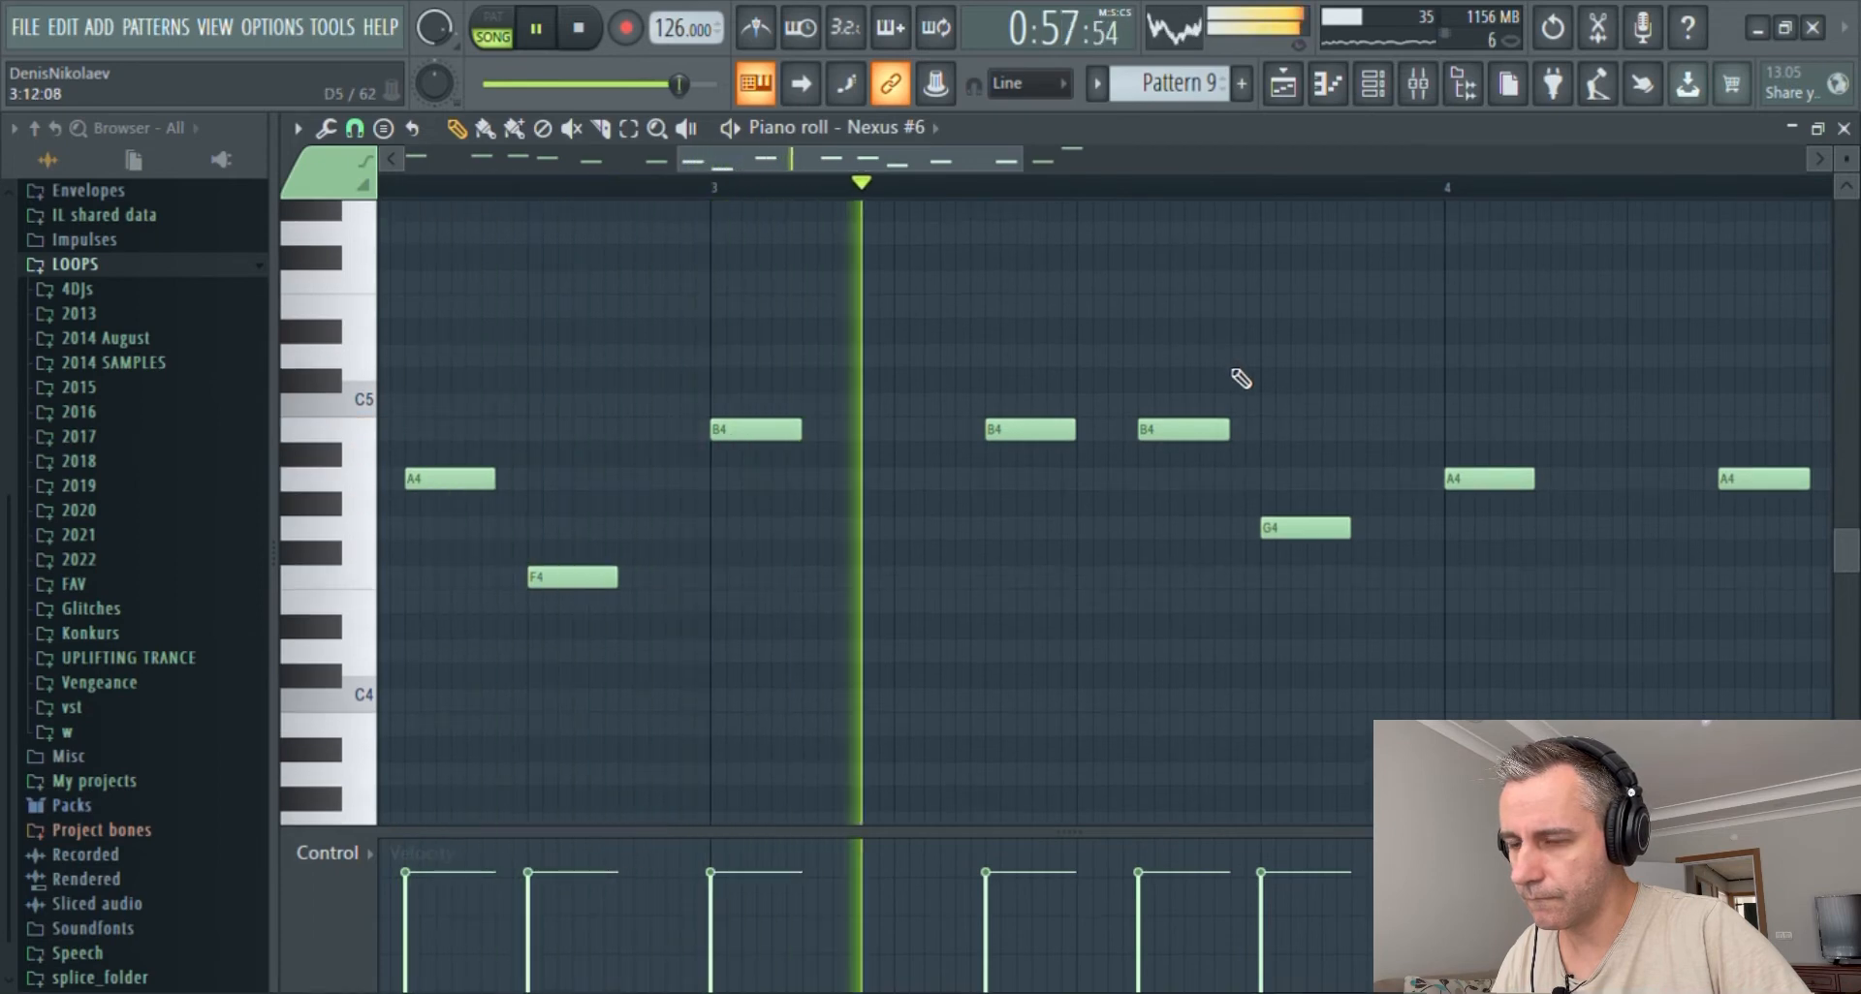
scroll(1250, 387, down, 3)
scroll(1376, 412, up, 2)
scroll(1260, 407, down, 3)
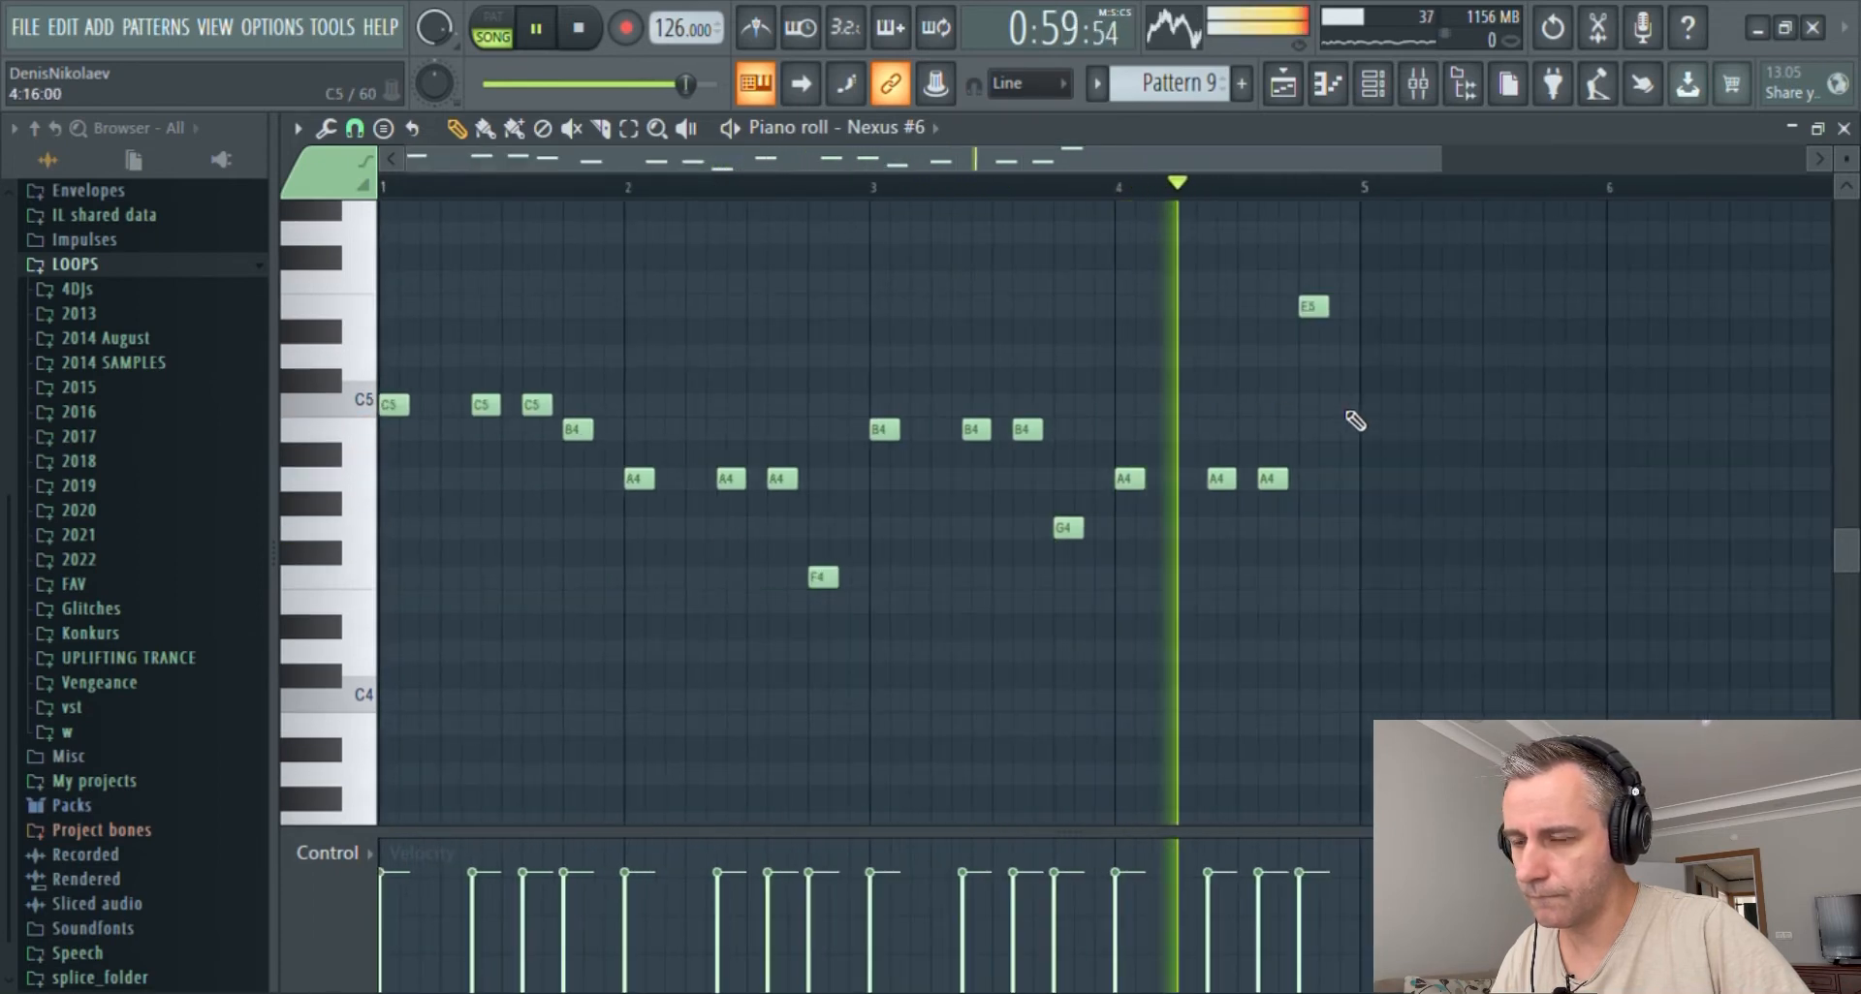
scroll(1355, 420, down, 1)
scroll(1355, 421, down, 2)
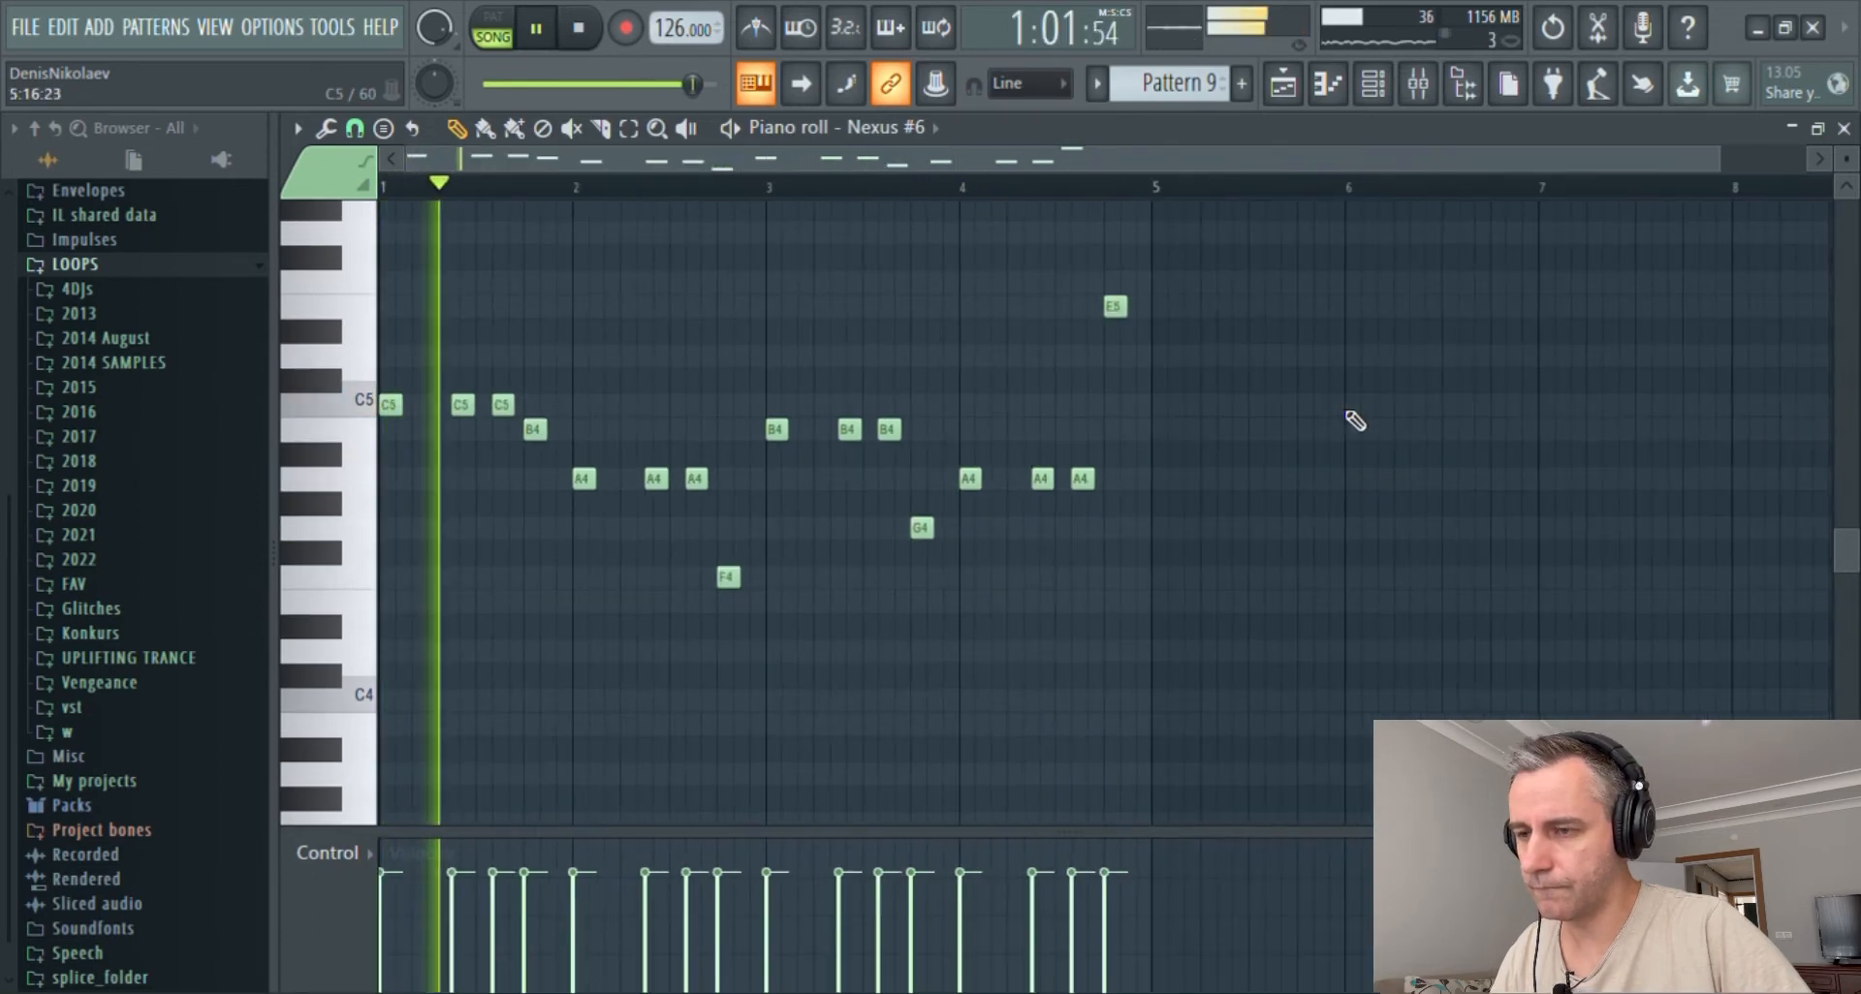
- Return to the playlist, listen to the layered arrangement, check the Nexus #6 channel, and stop playback
key(F7)
scroll(1539, 560, down, 2)
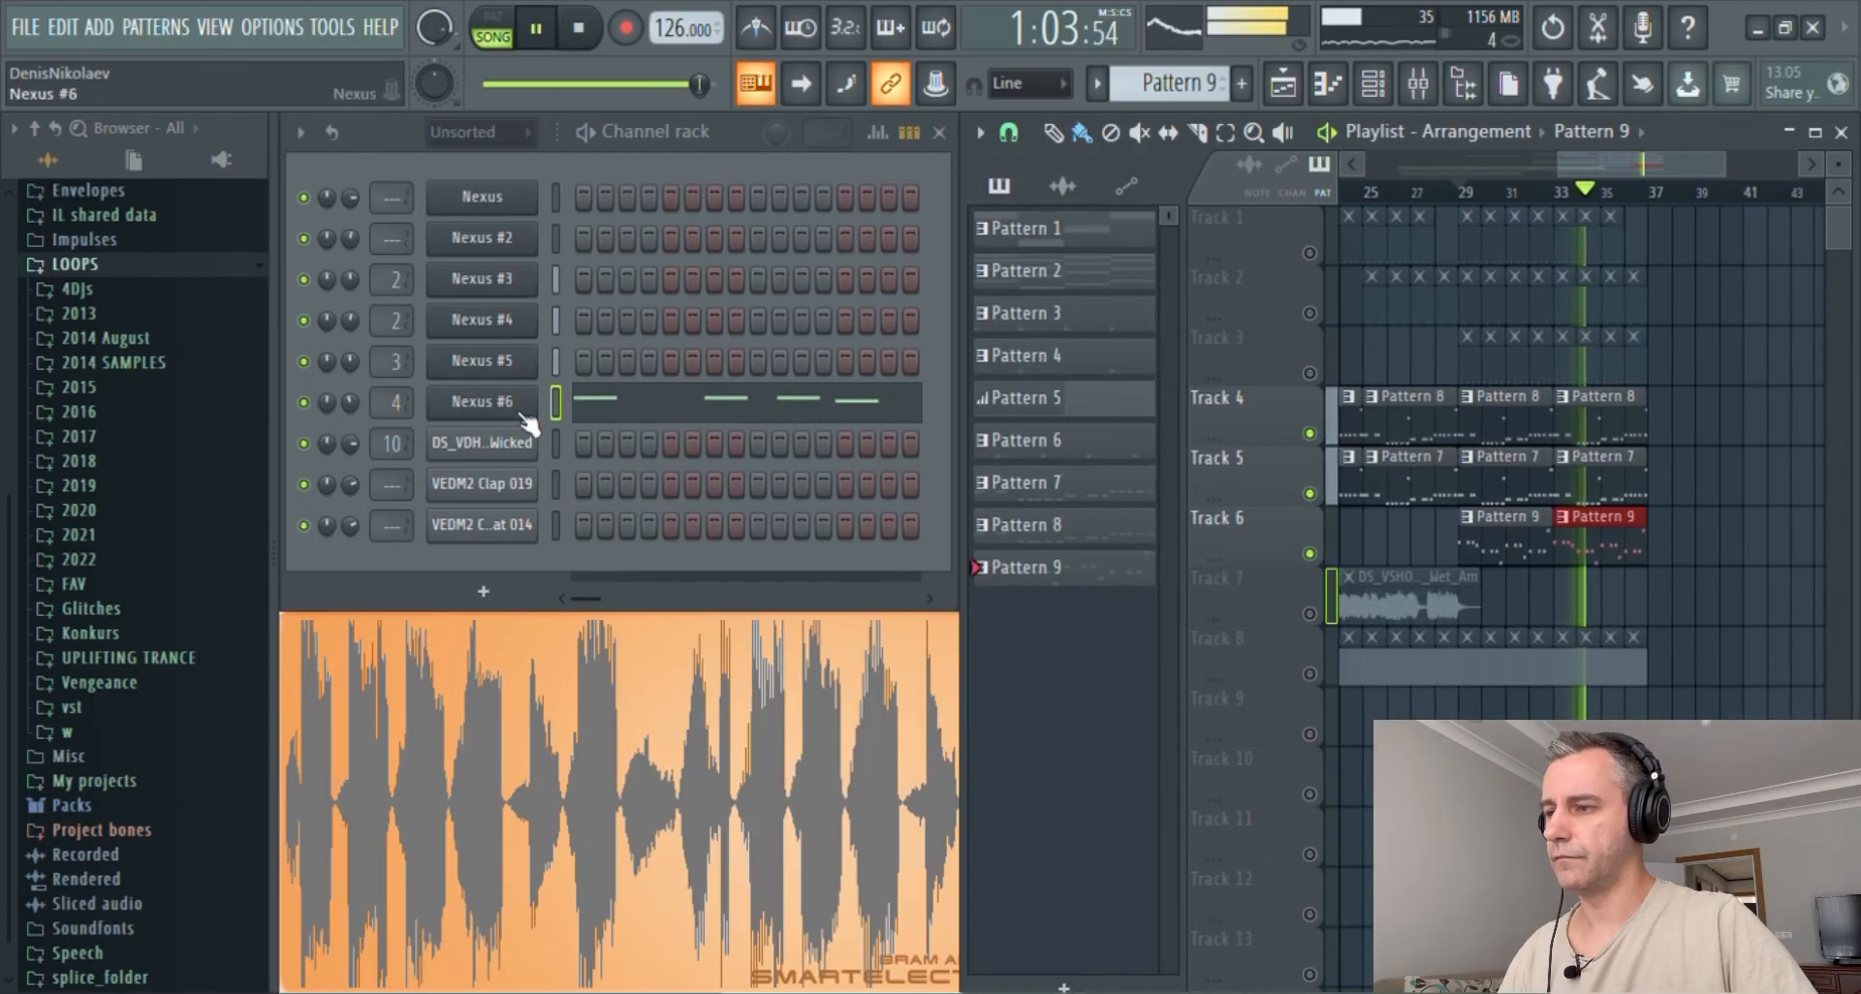
click(479, 395)
drag(1089, 134, 1114, 134)
click(493, 410)
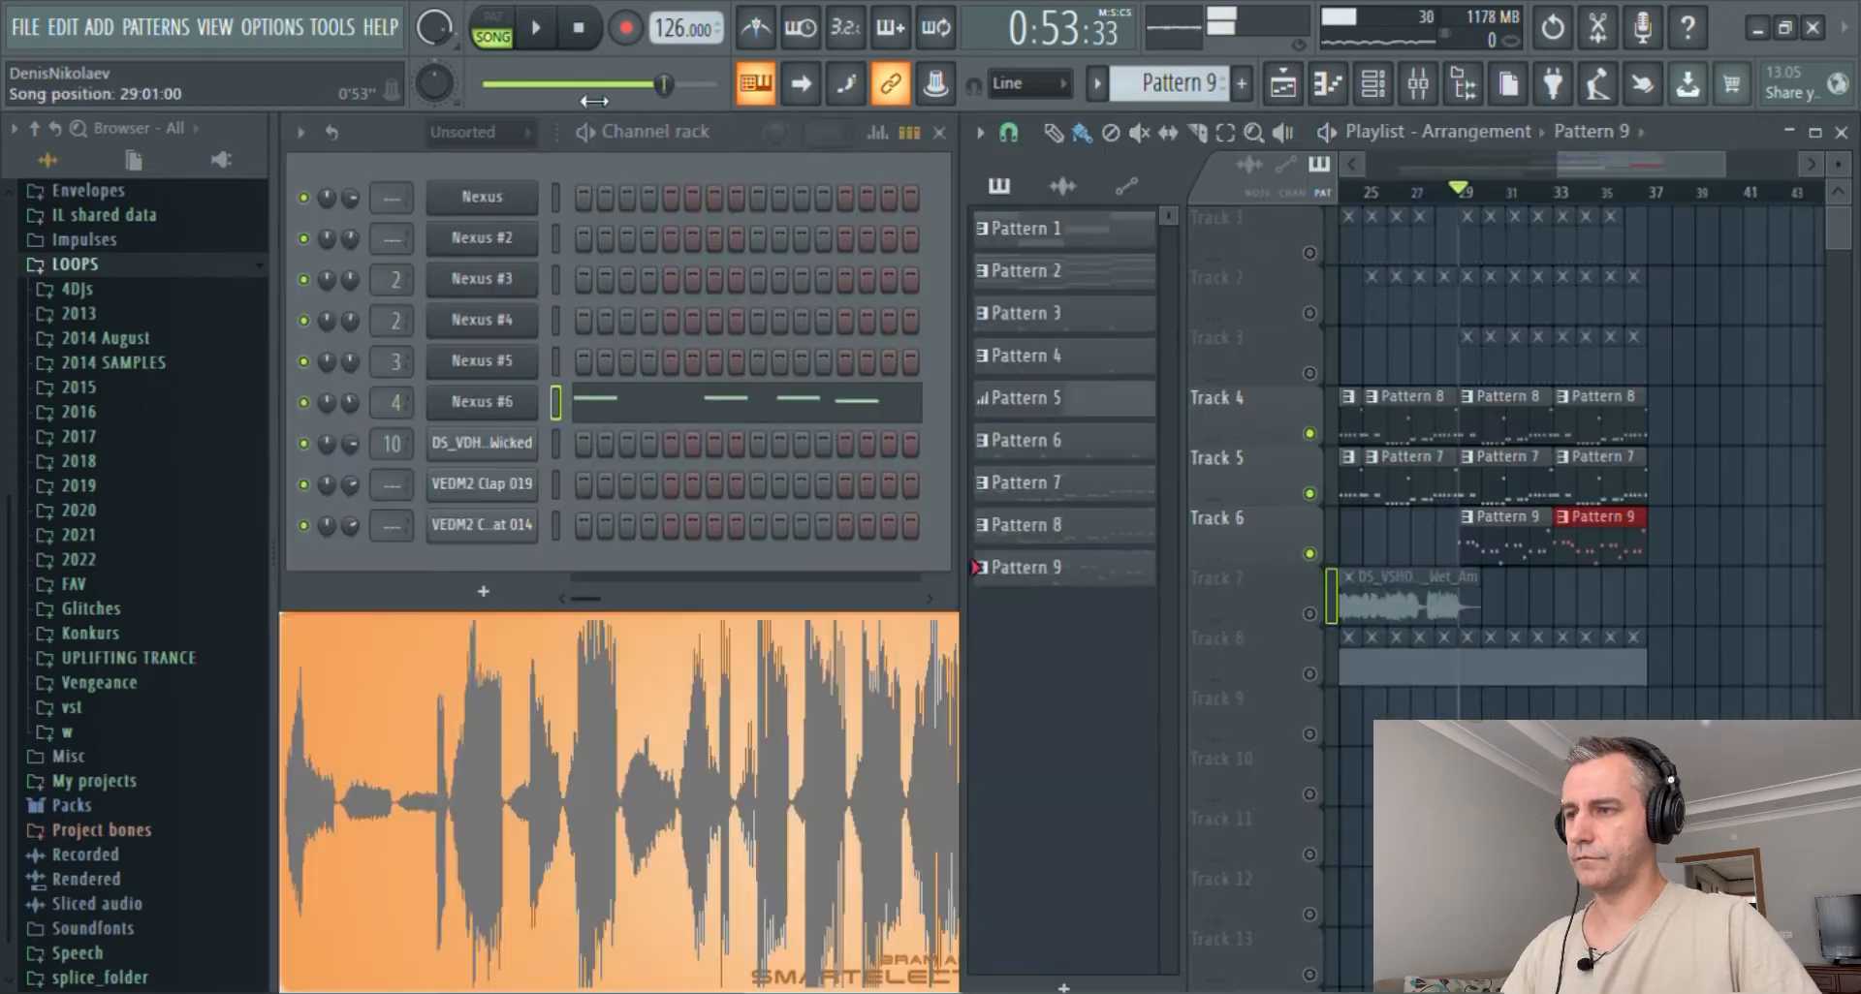
key(space)
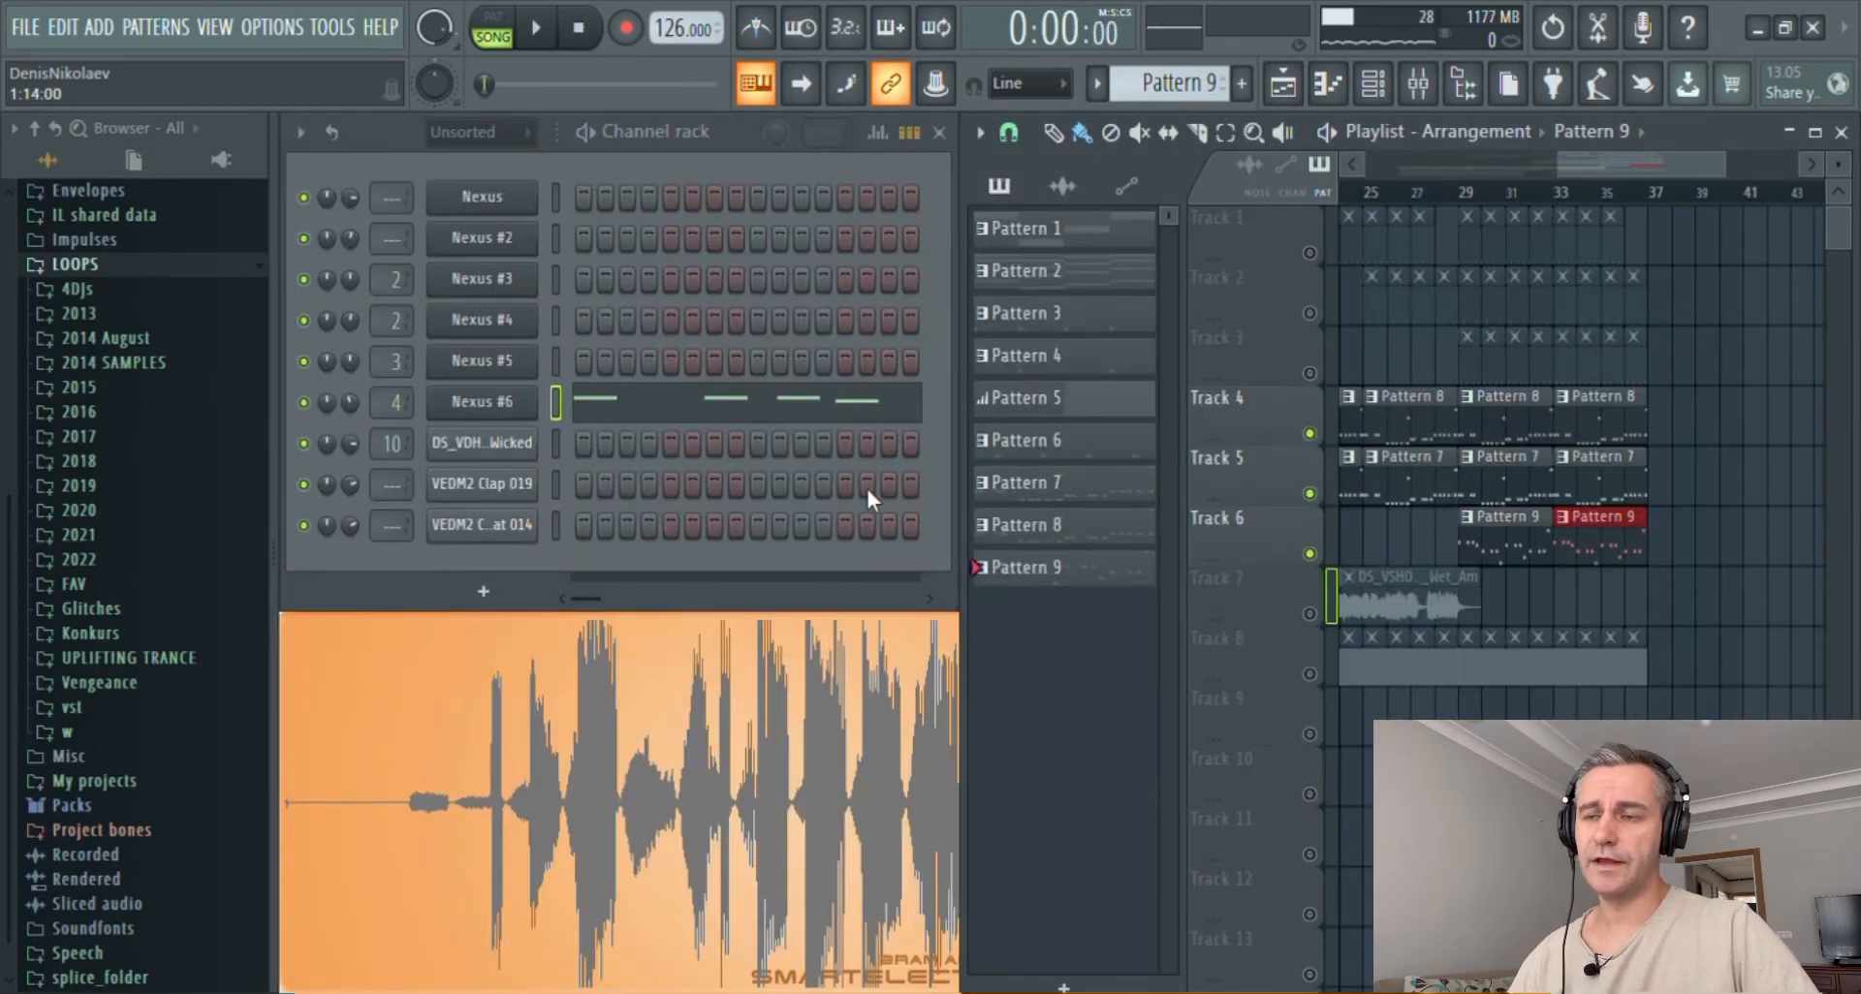
- Clone the Nexus #6 channel and paste its four-bar melody into the clone's piano roll
click(487, 405)
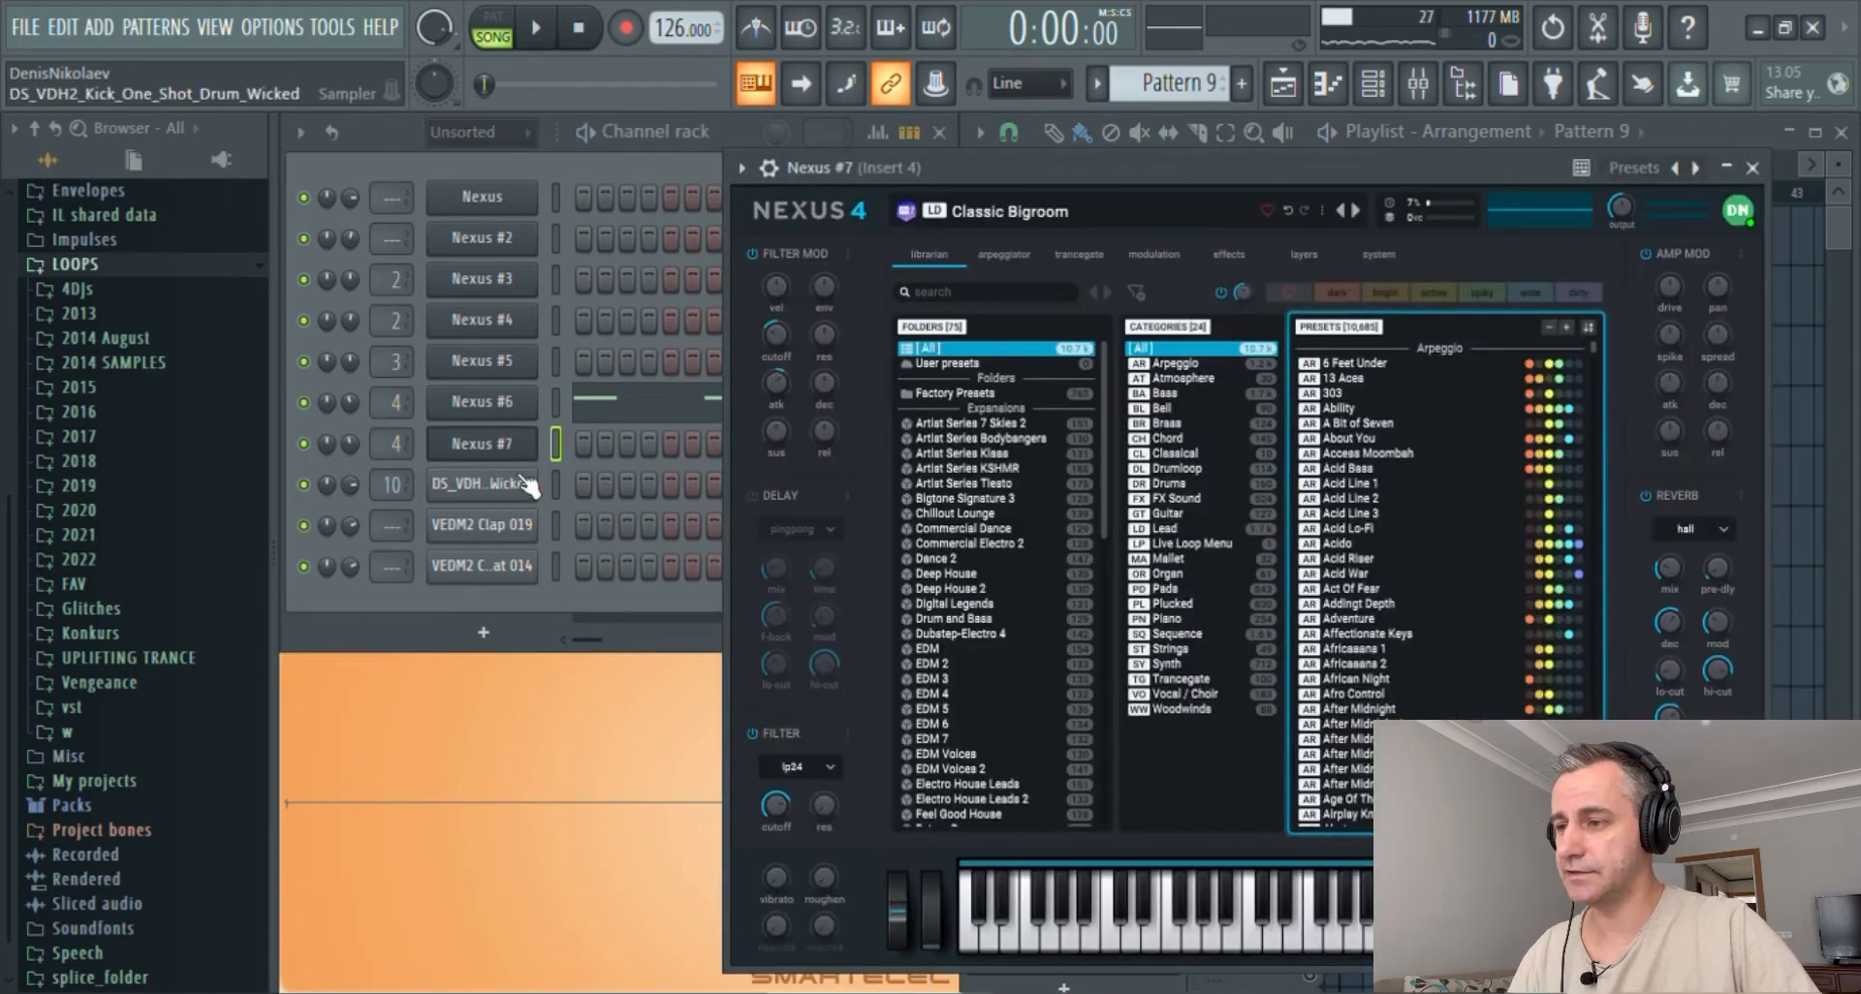
click(559, 442)
key(F7)
key(ctrl+v)
key(F7)
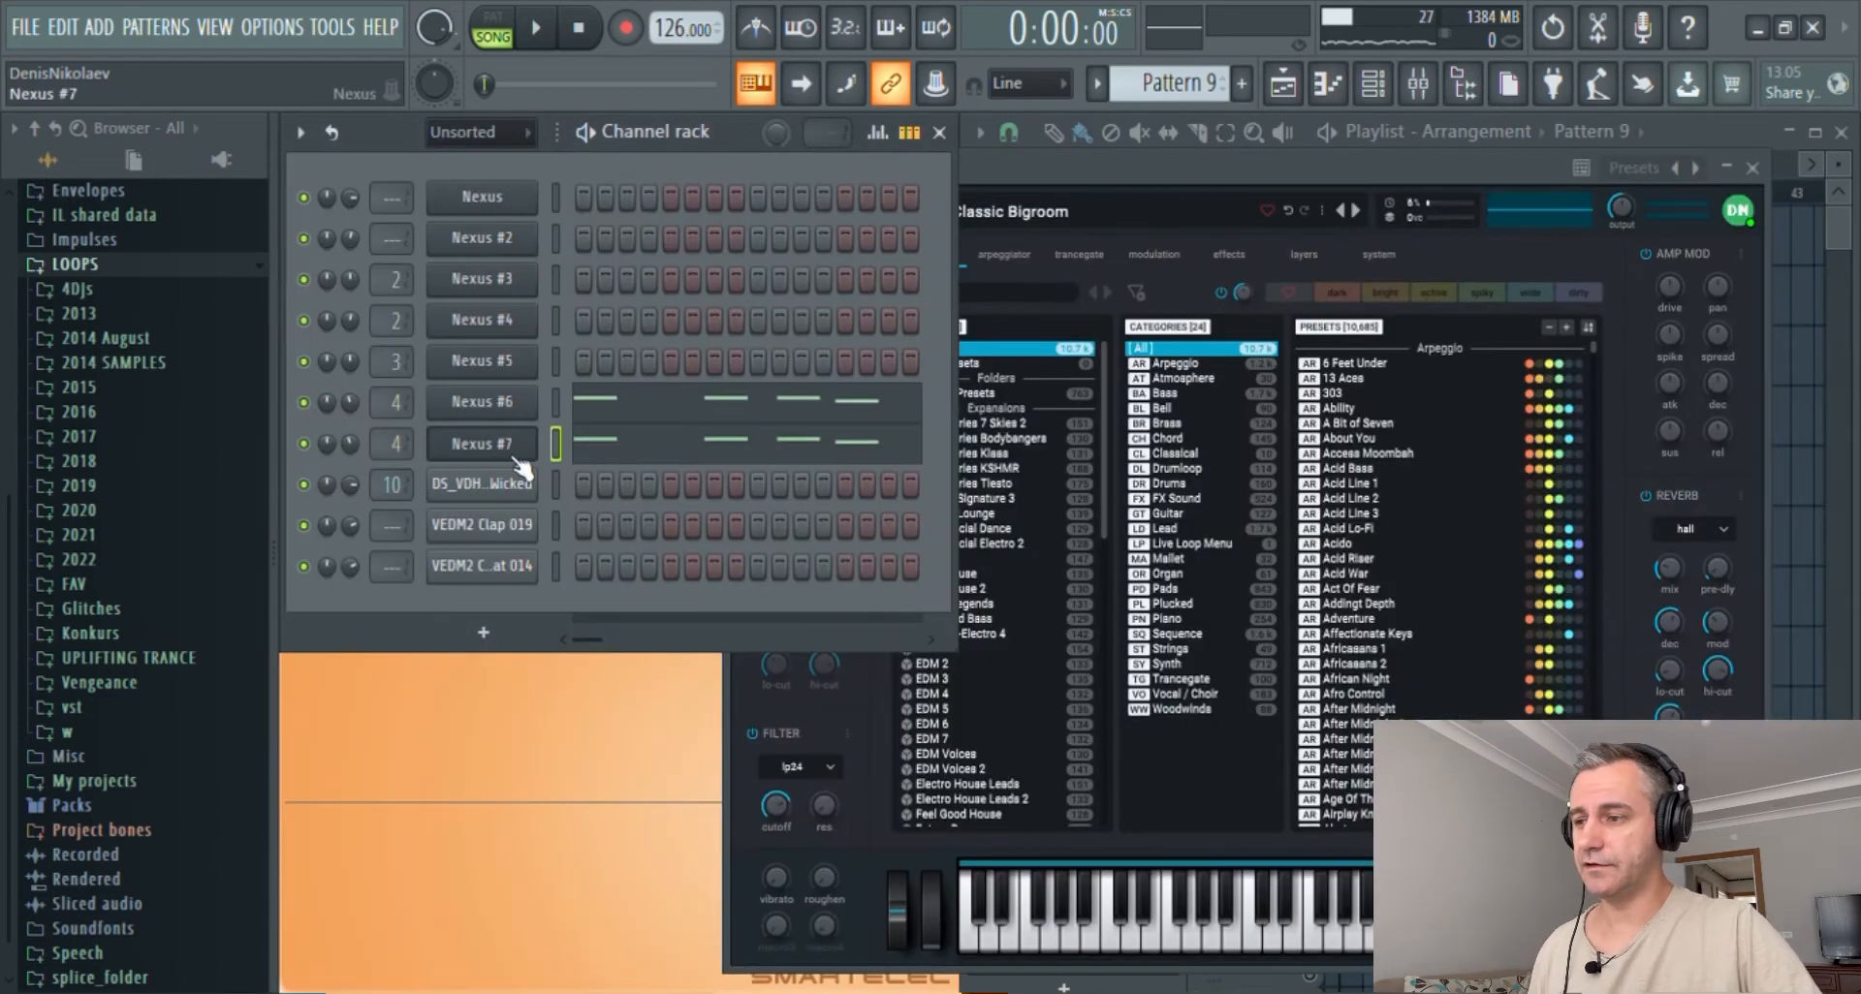
- Load the Rise preset from the Plucked category of the Future House 2 expansion into the Nexus #7 channel
click(1226, 169)
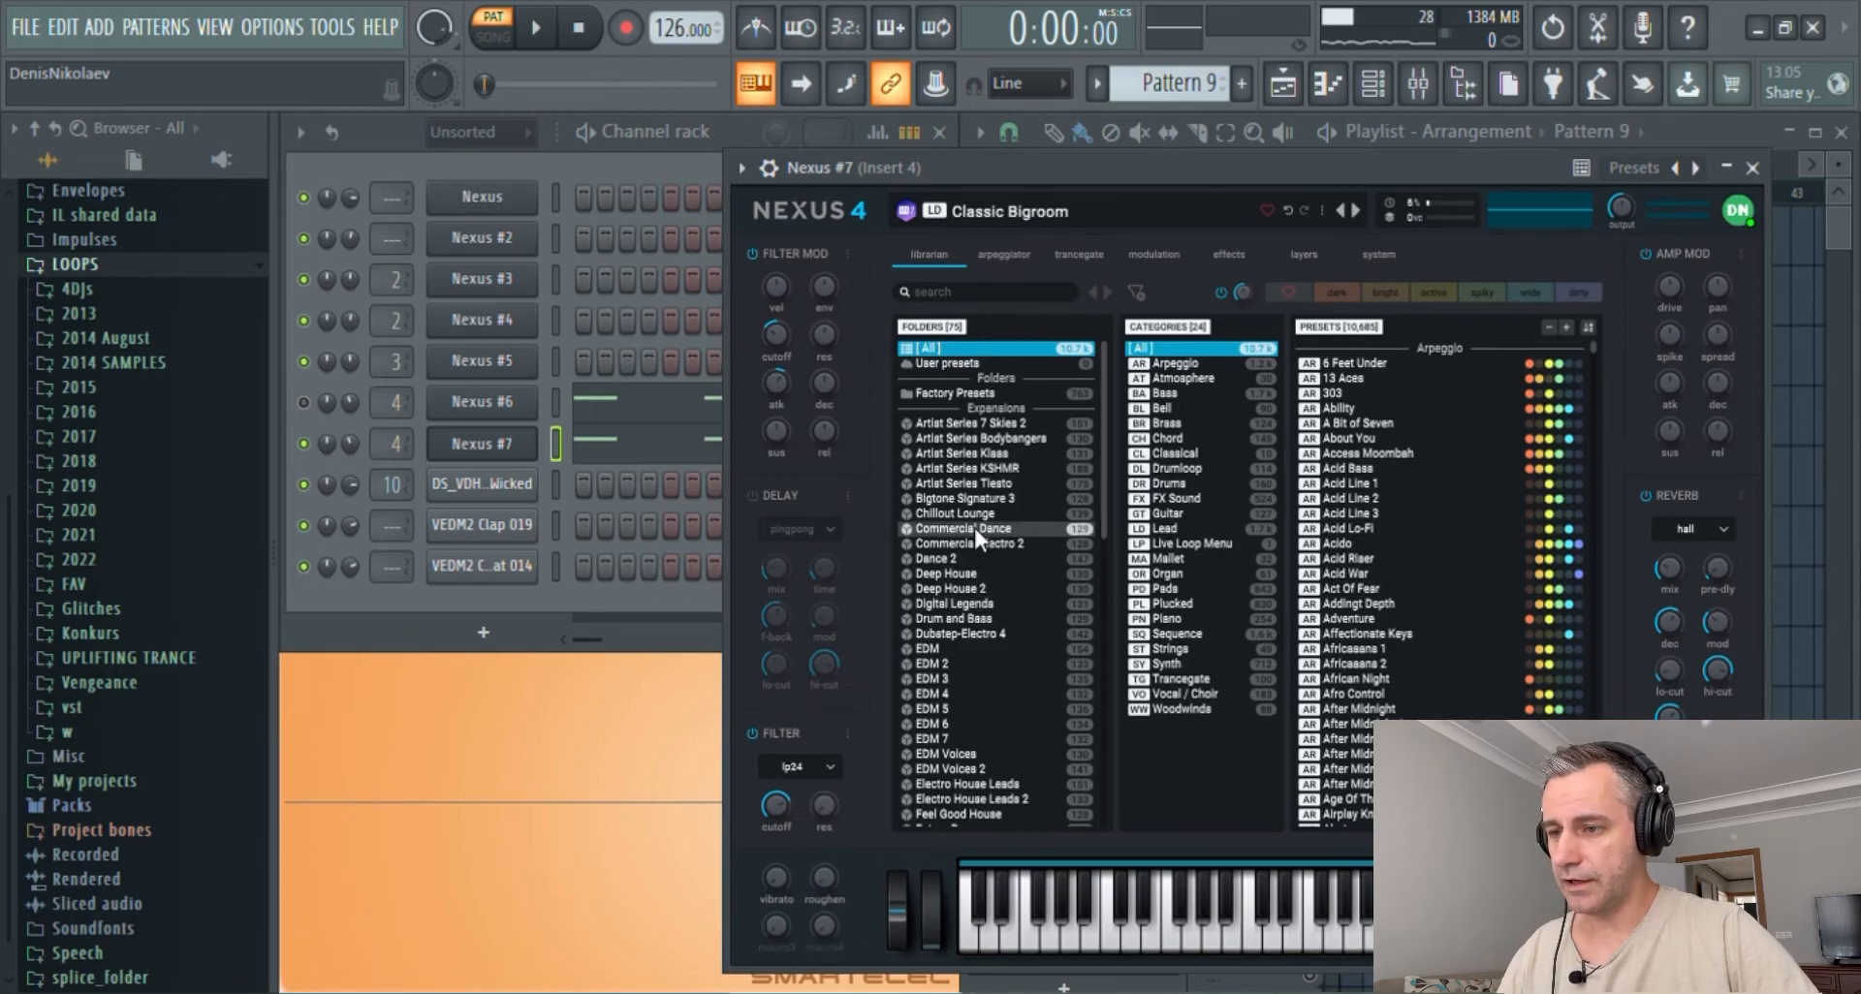
scroll(974, 527, down, 4)
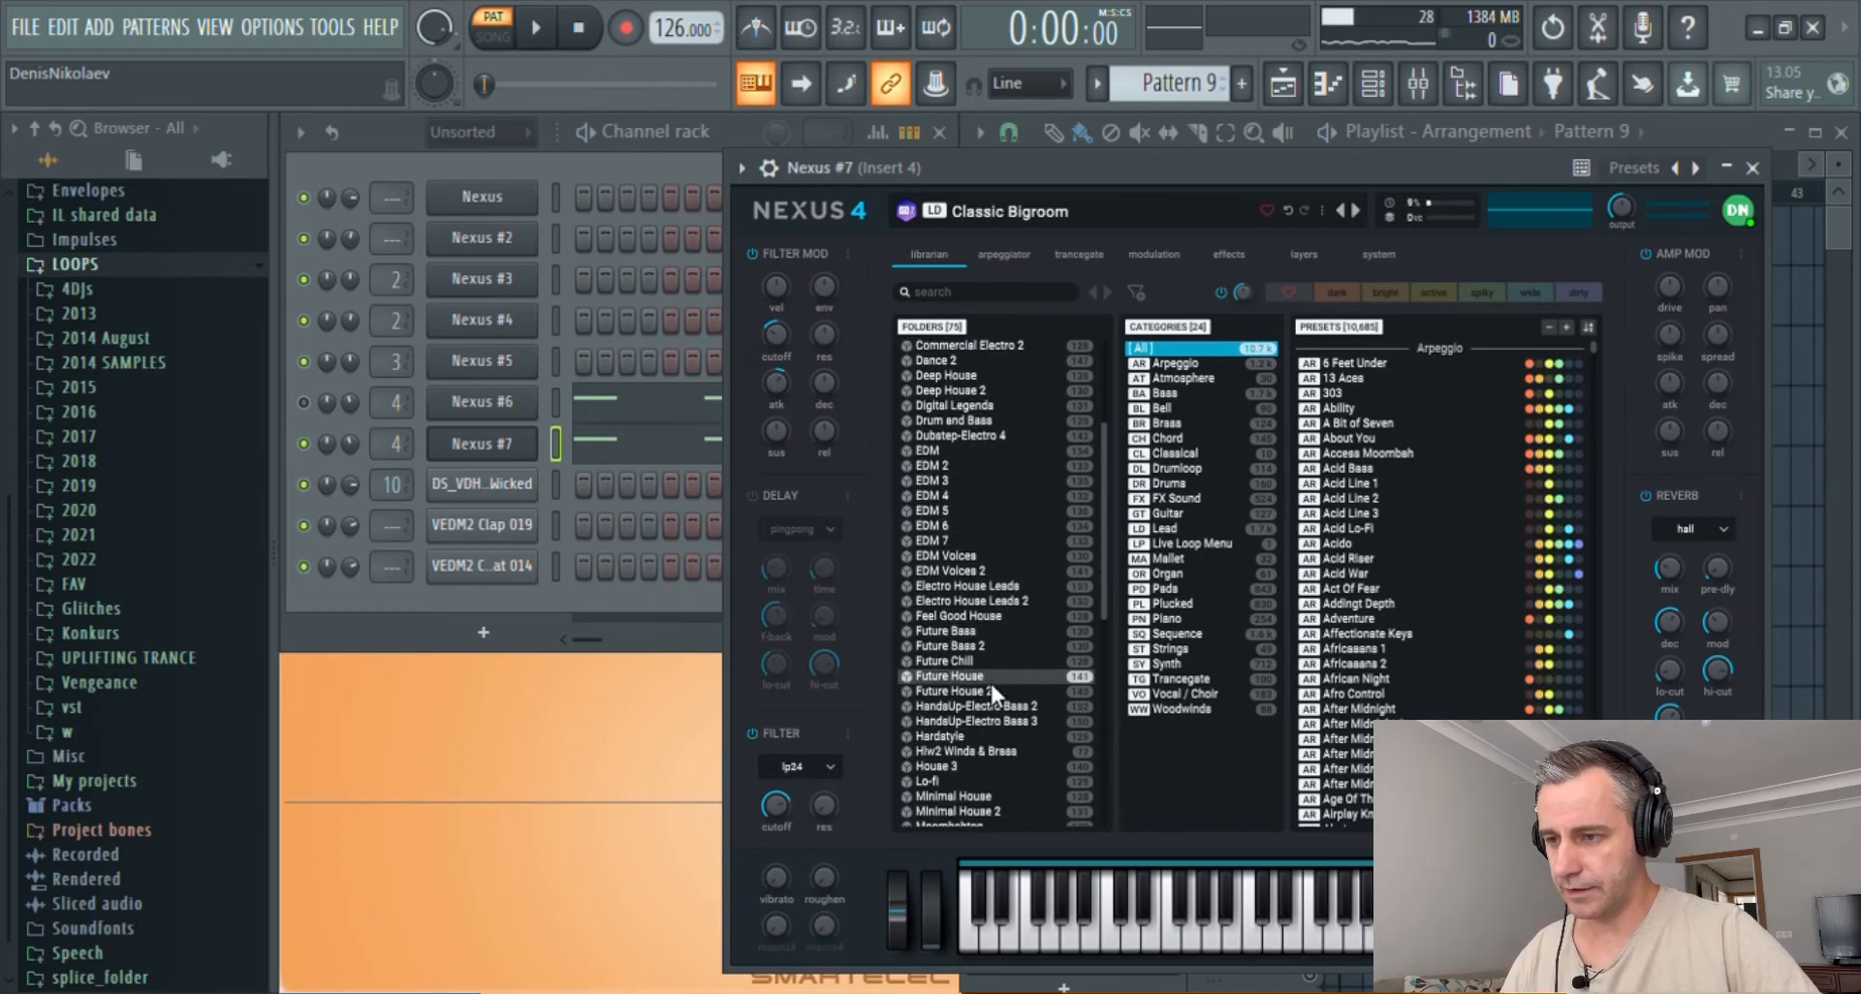
click(992, 688)
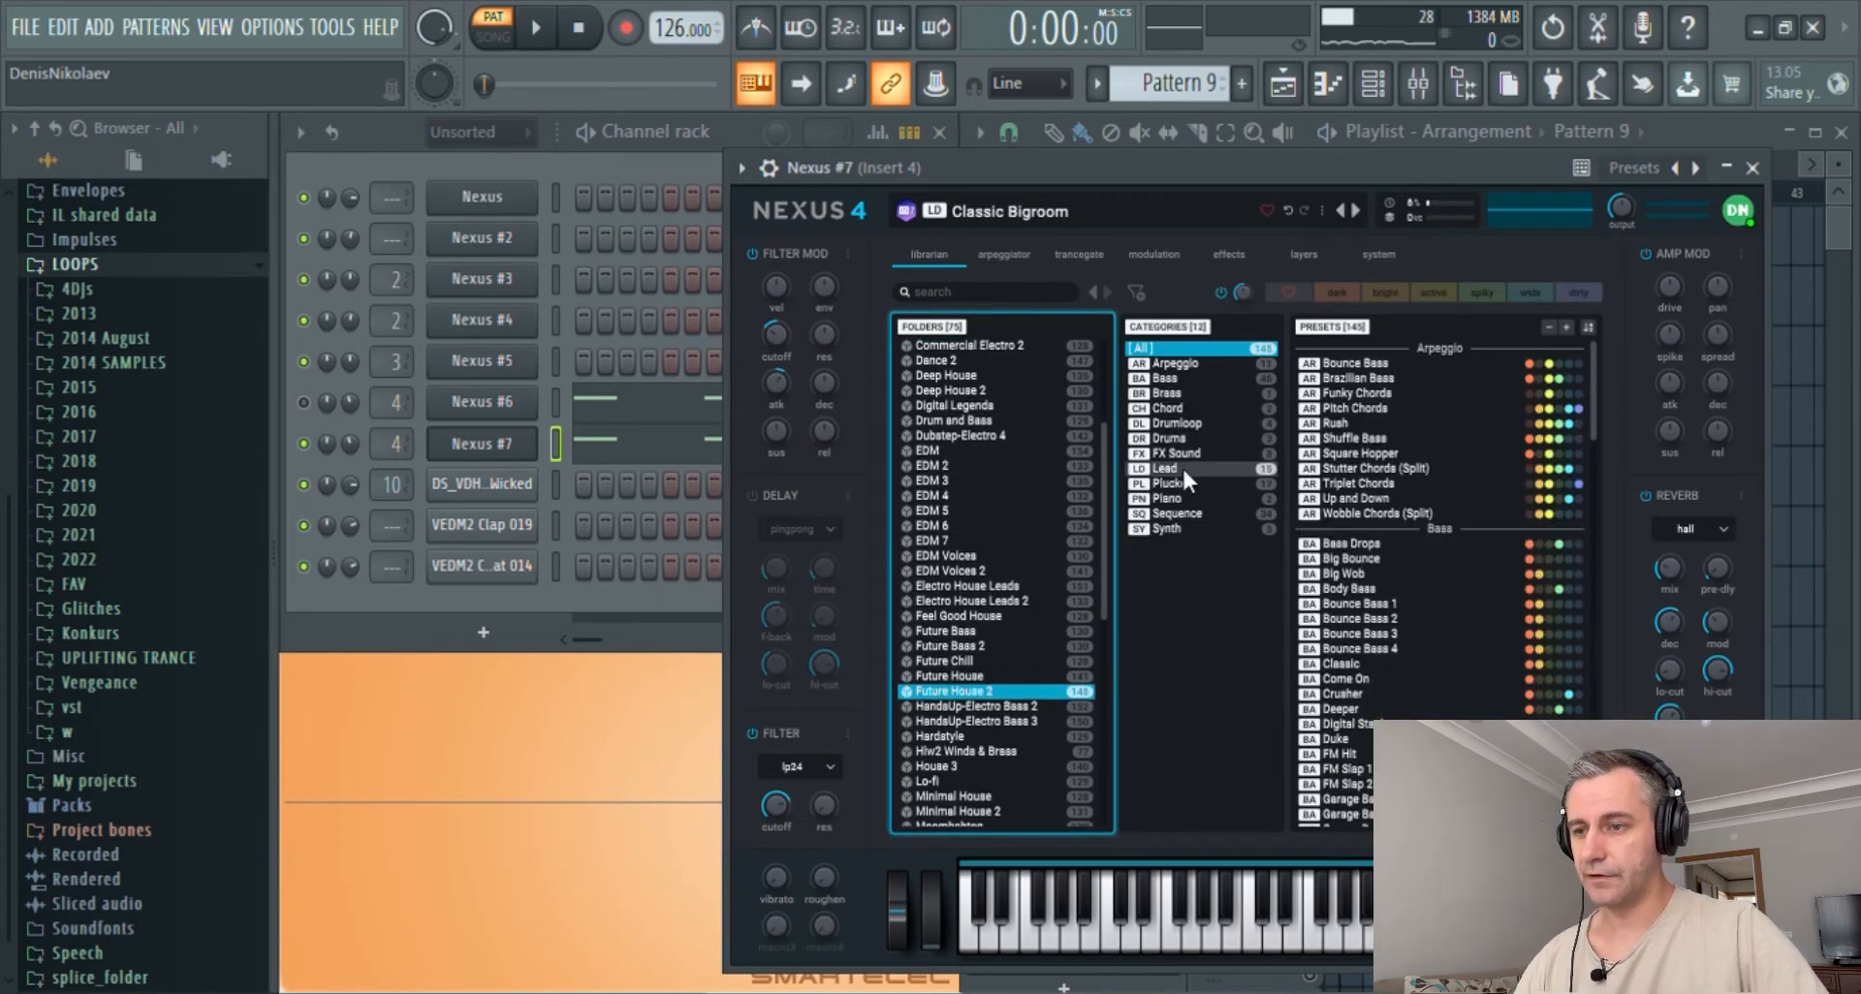
click(1173, 482)
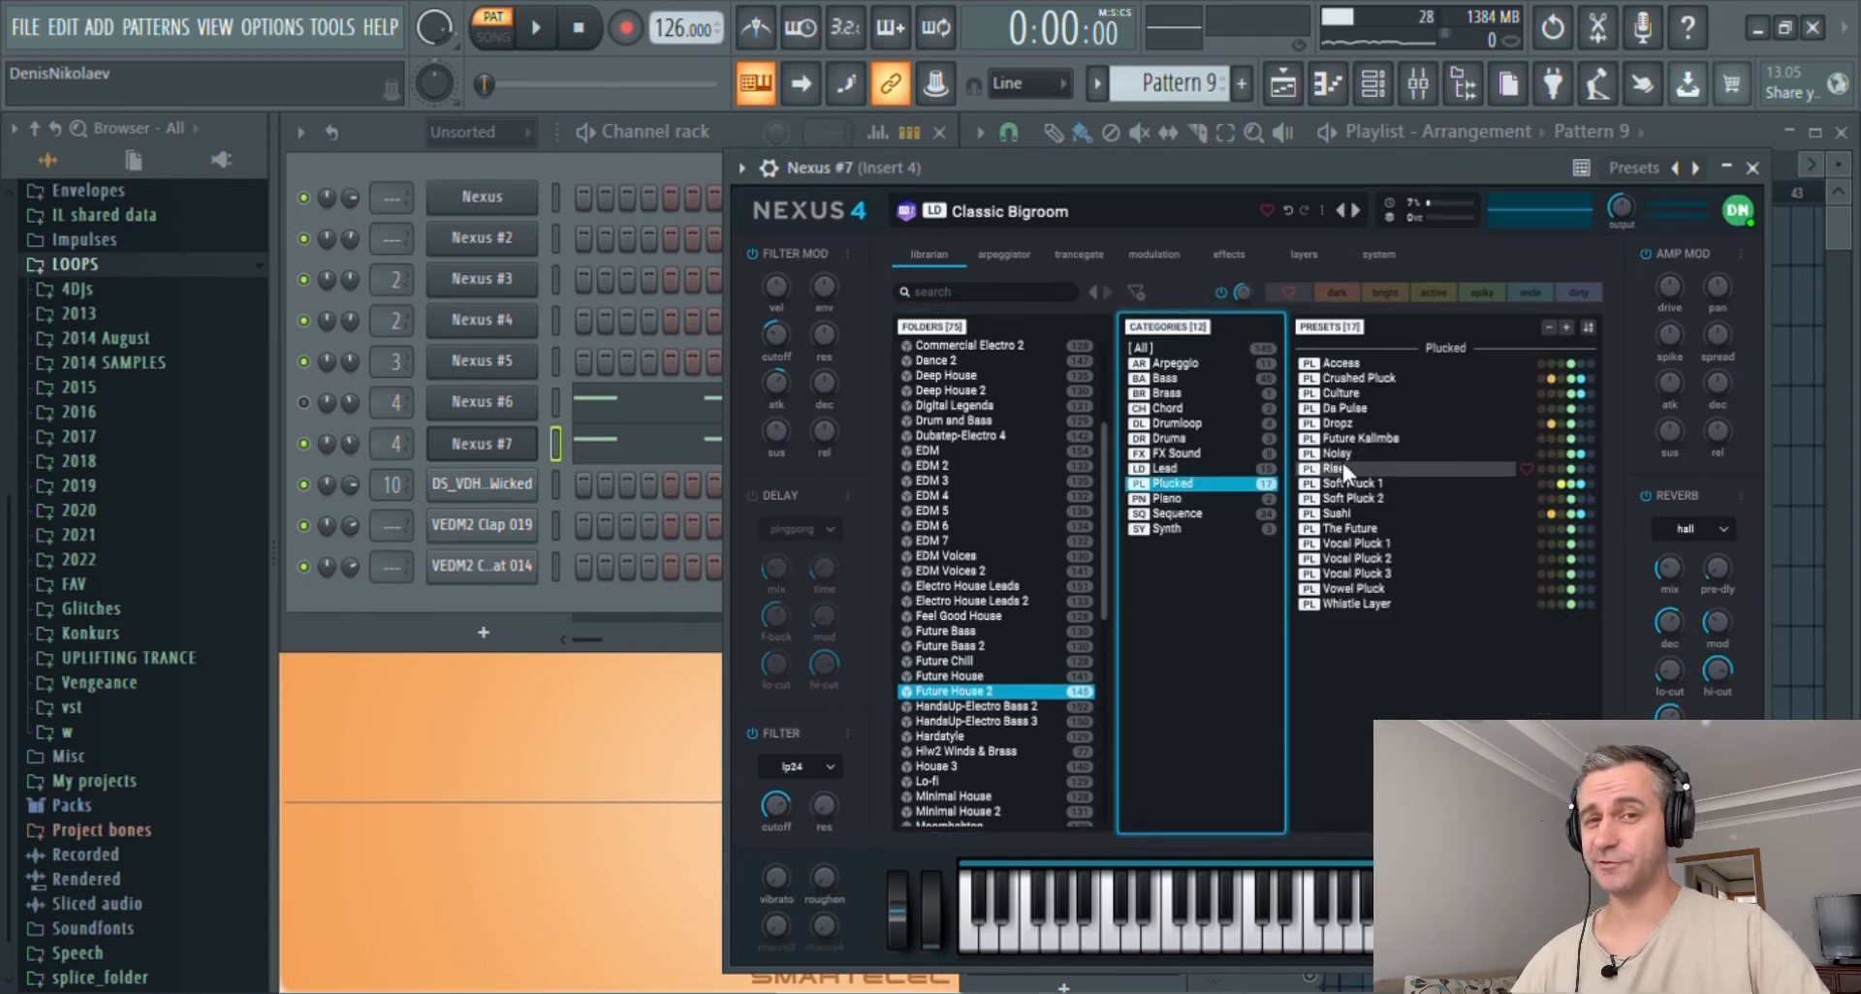
click(1342, 468)
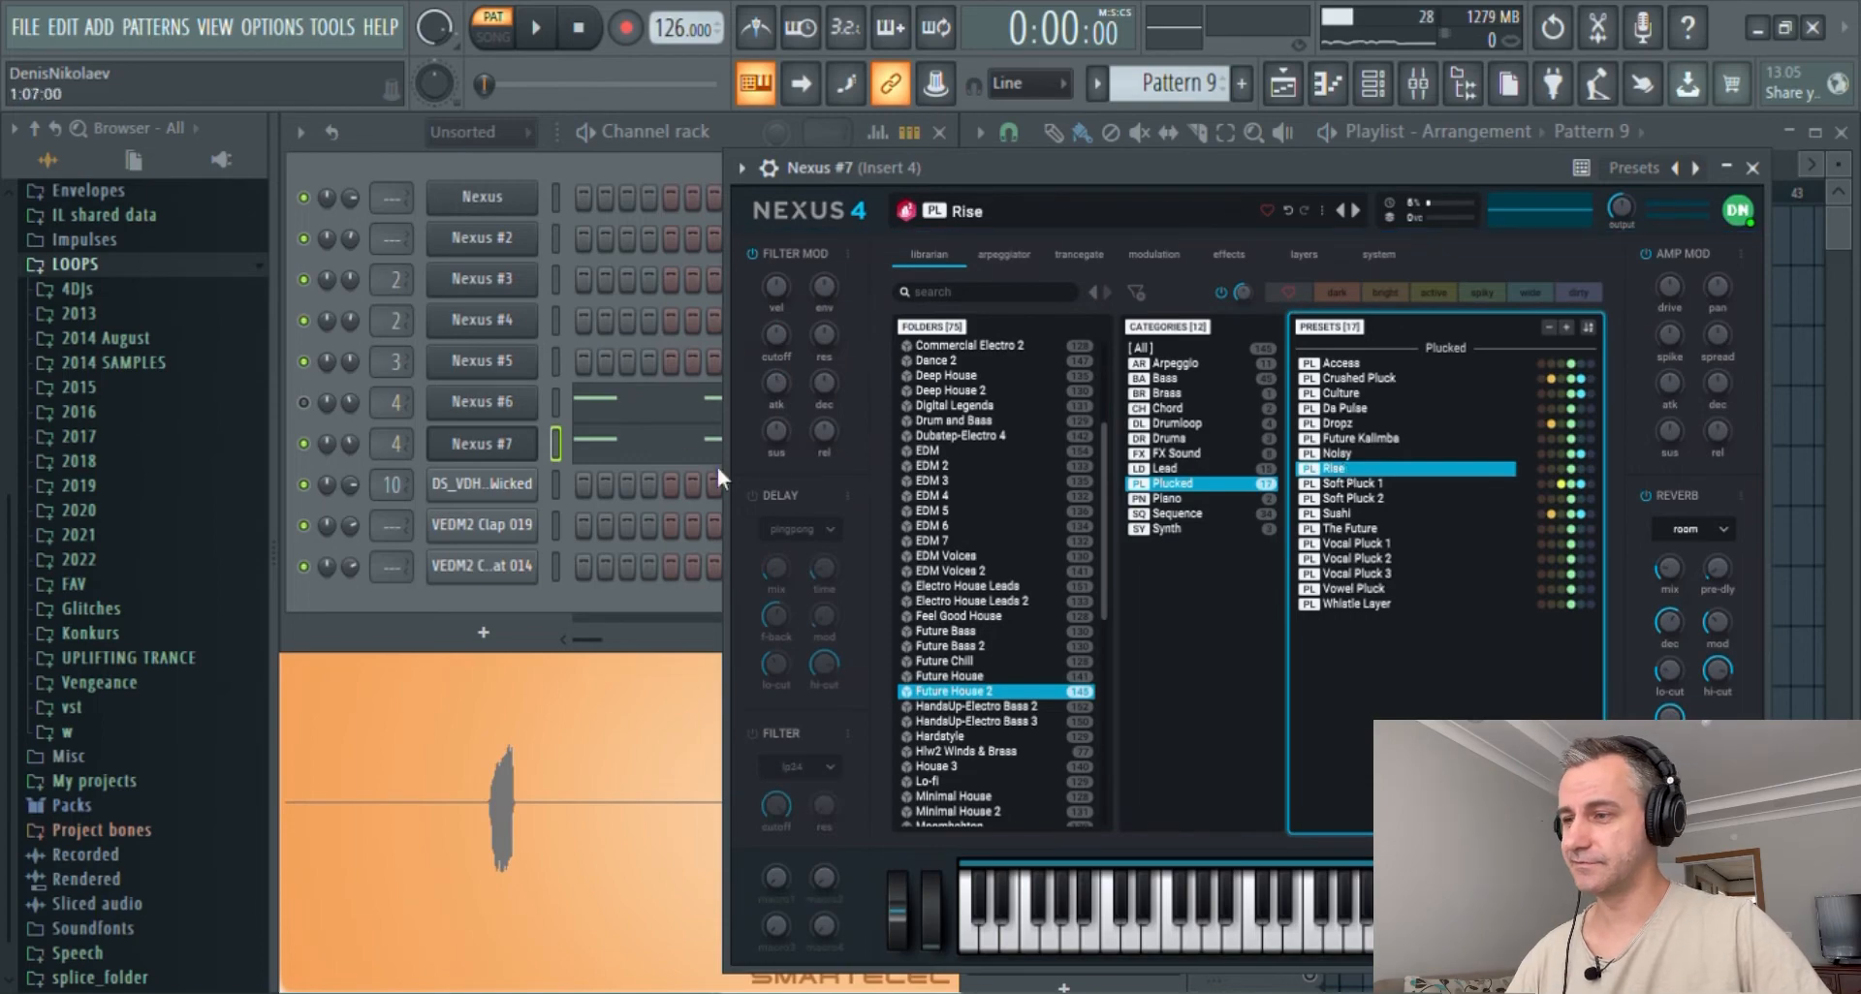
- Audition the Nexus #7 pluck, enable its filter and set the main cutoff to about 94
click(464, 445)
key(space)
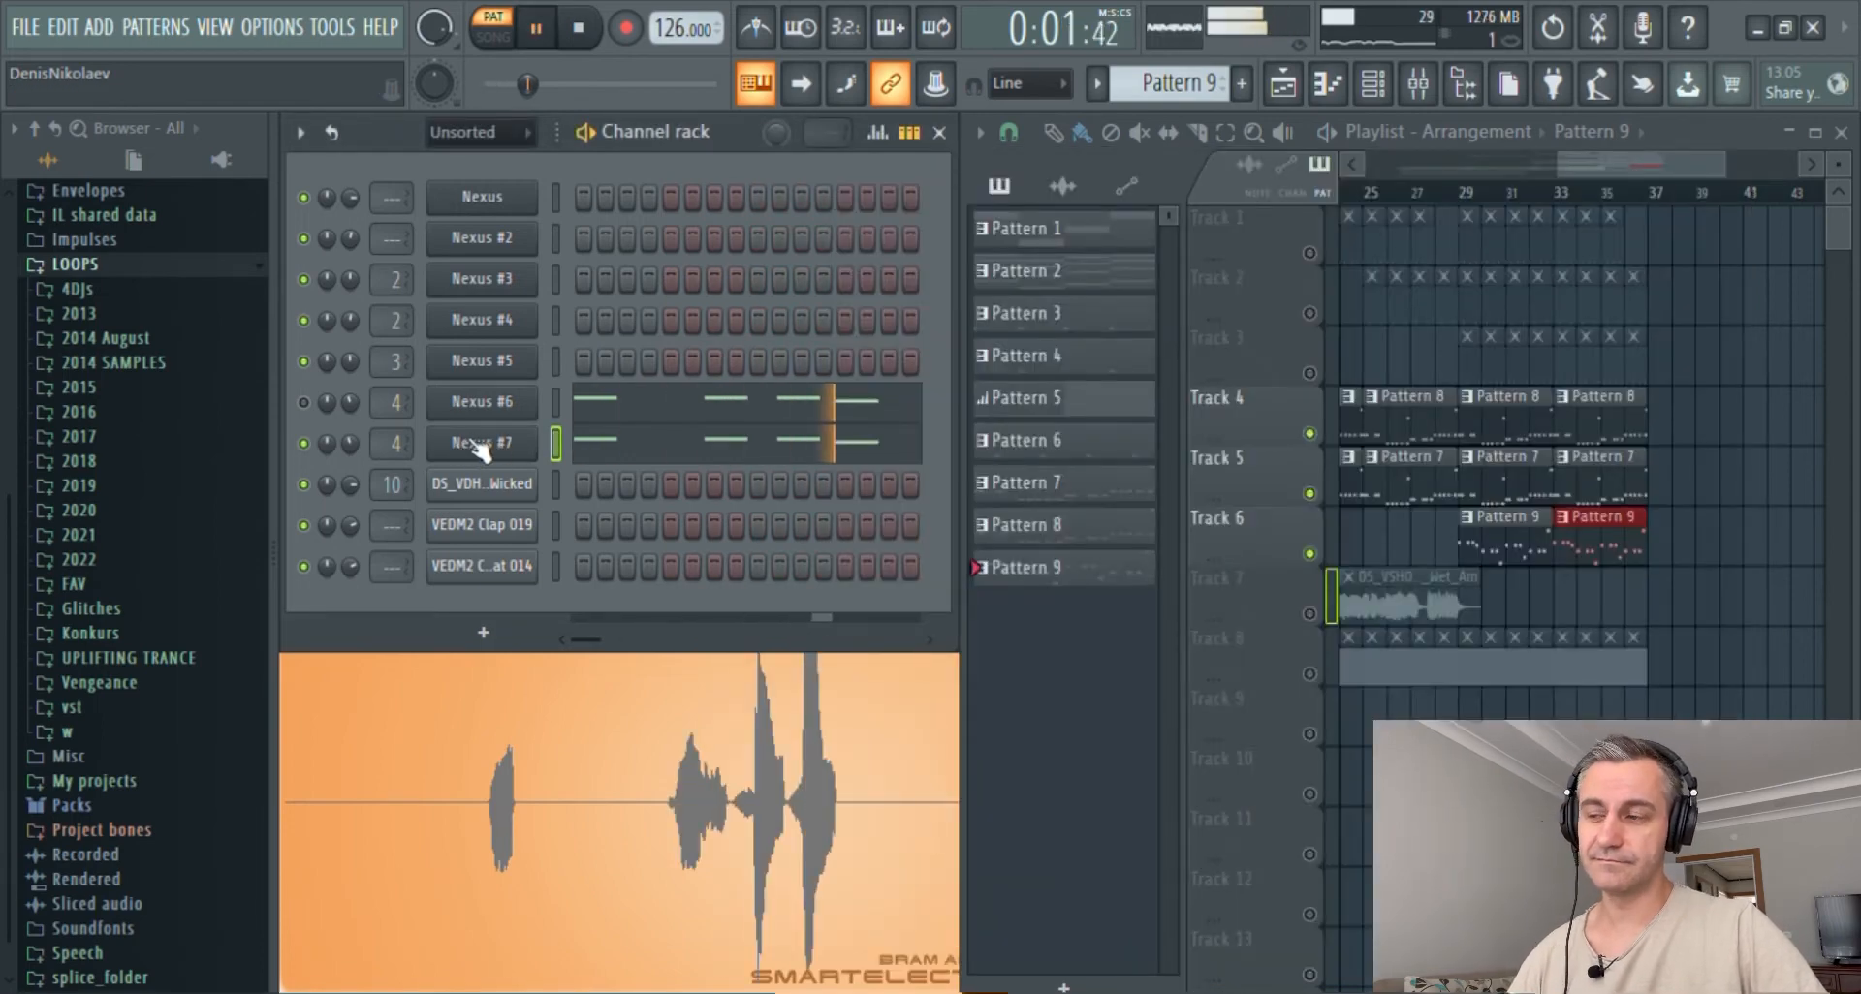
key(space)
click(489, 443)
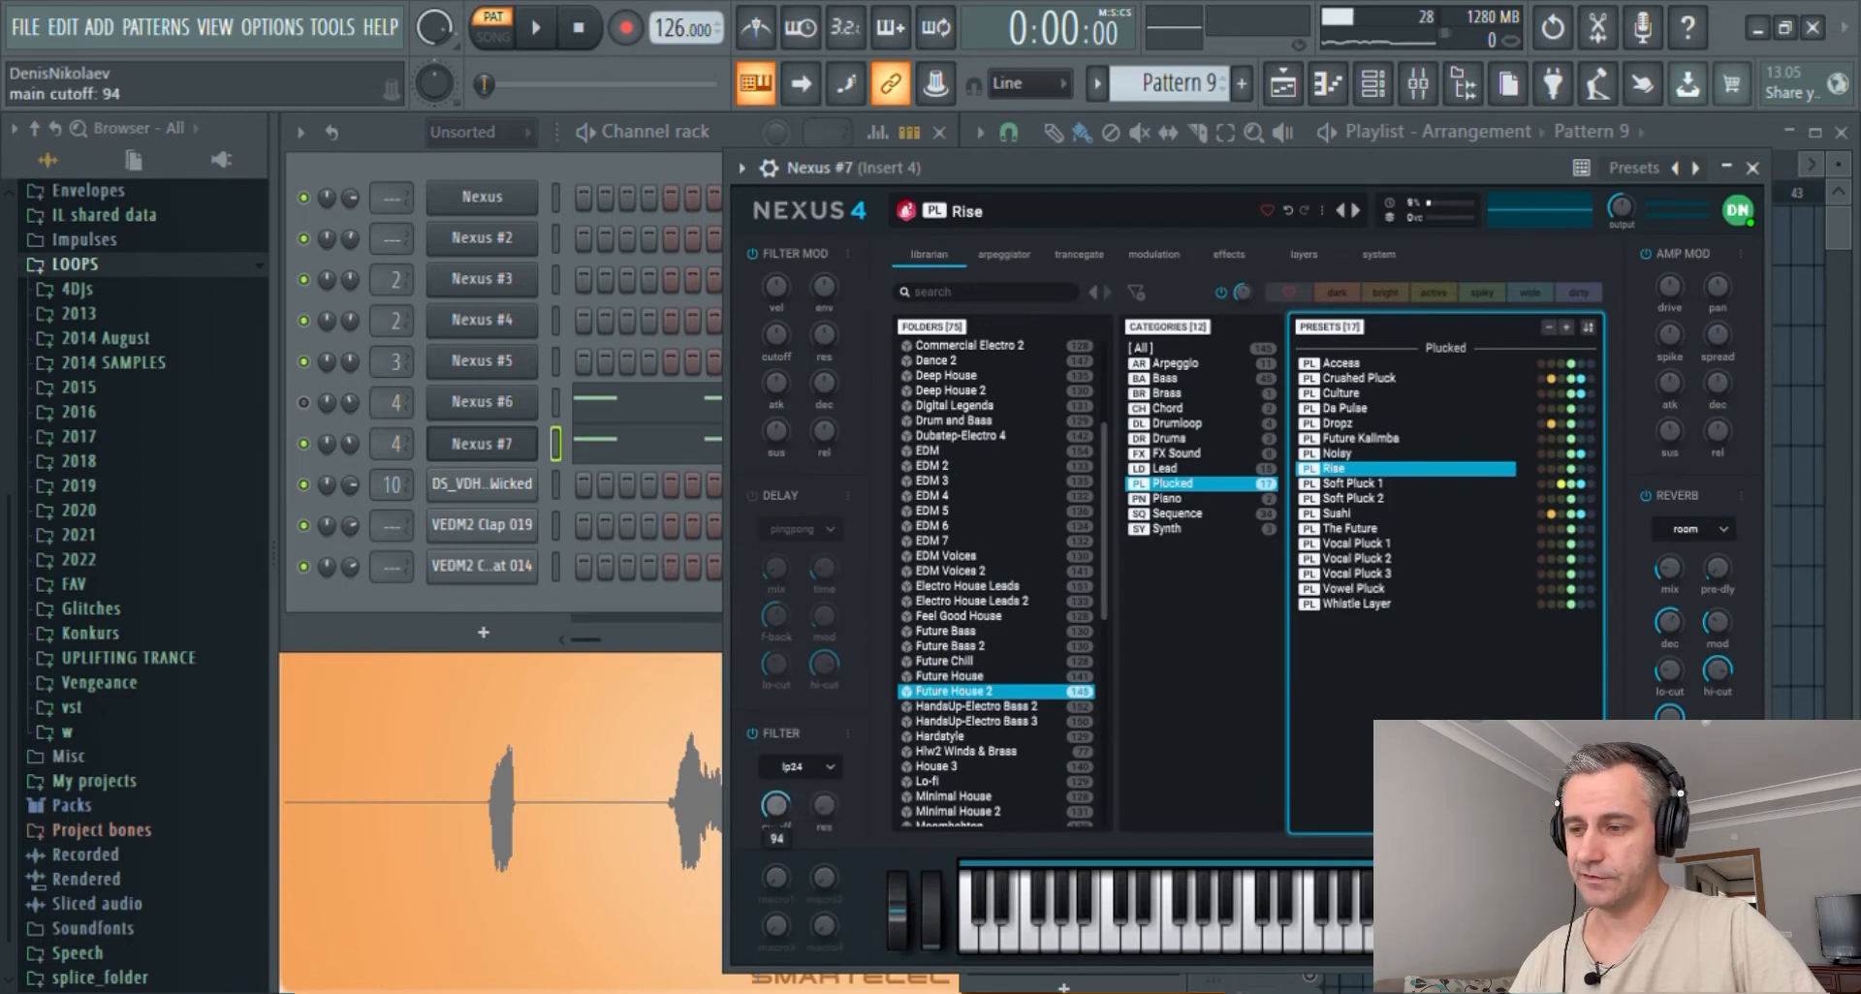
click(475, 443)
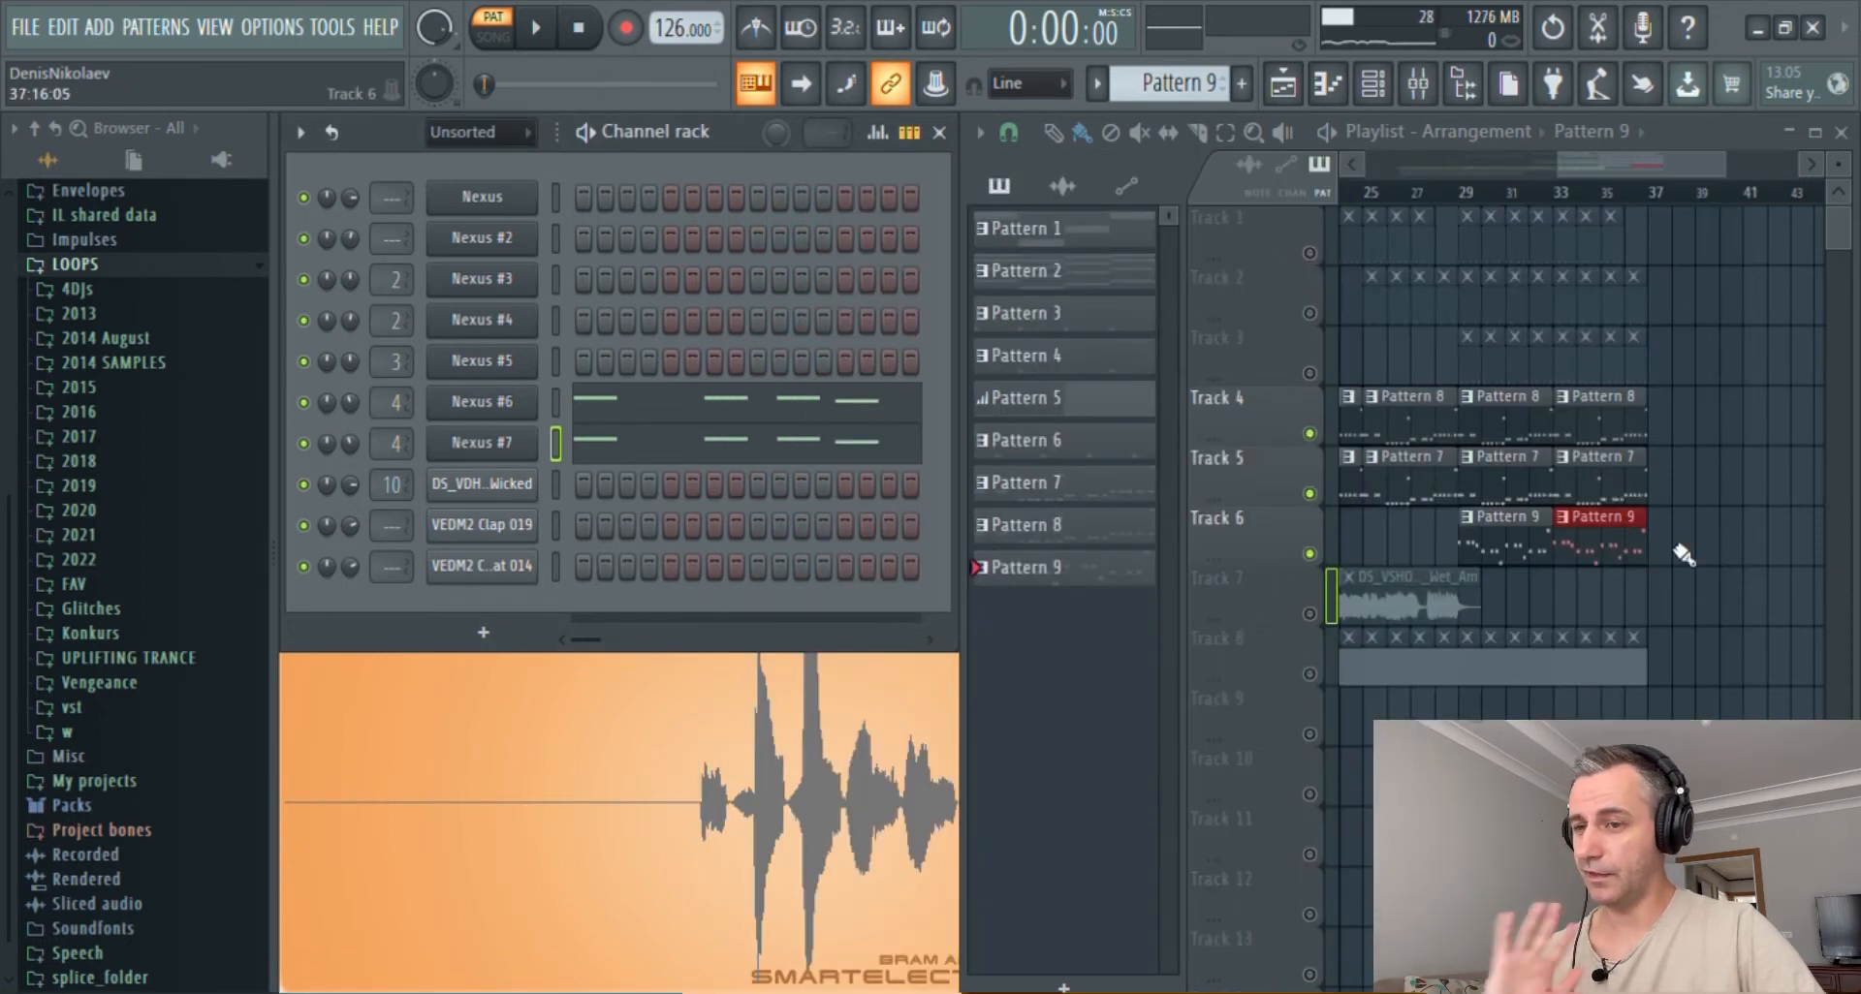
- Unmute all playlist tracks so the full arrangement plays together
right_click(1812, 568)
scroll(1747, 566, down, 3)
scroll(1747, 566, up, 4)
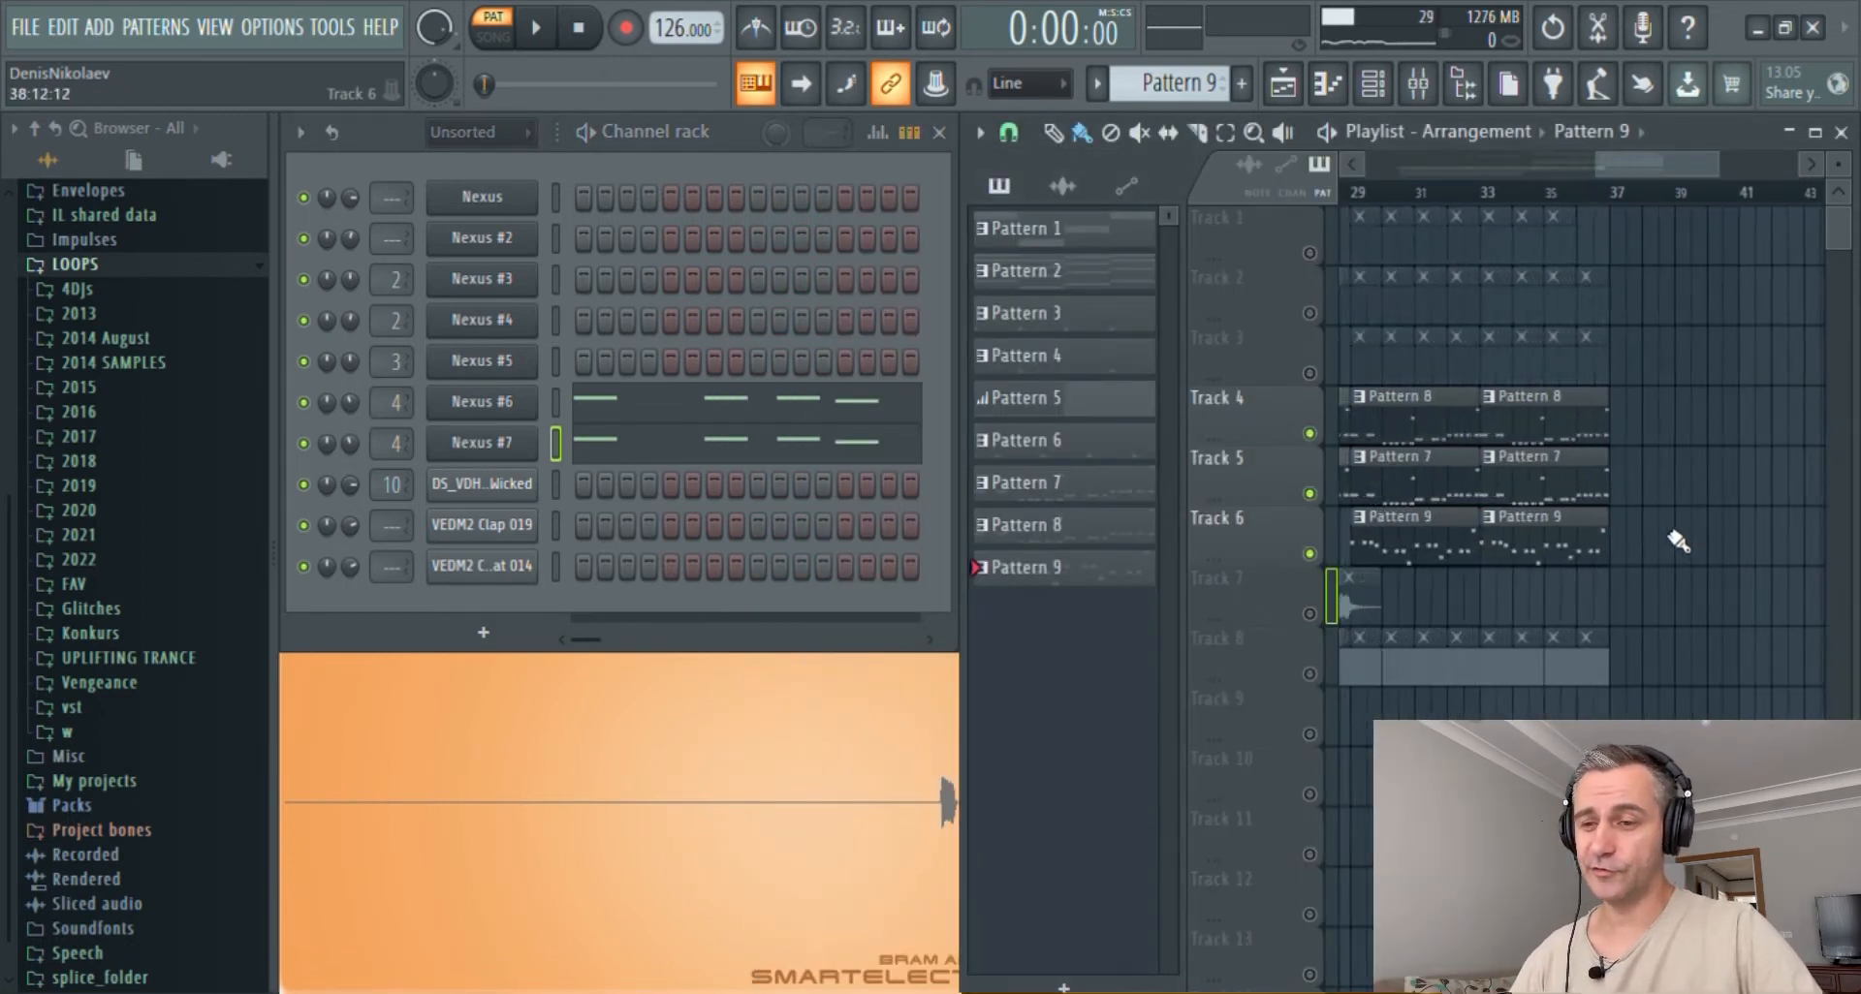
scroll(1678, 542, down, 2)
scroll(1675, 539, up, 2)
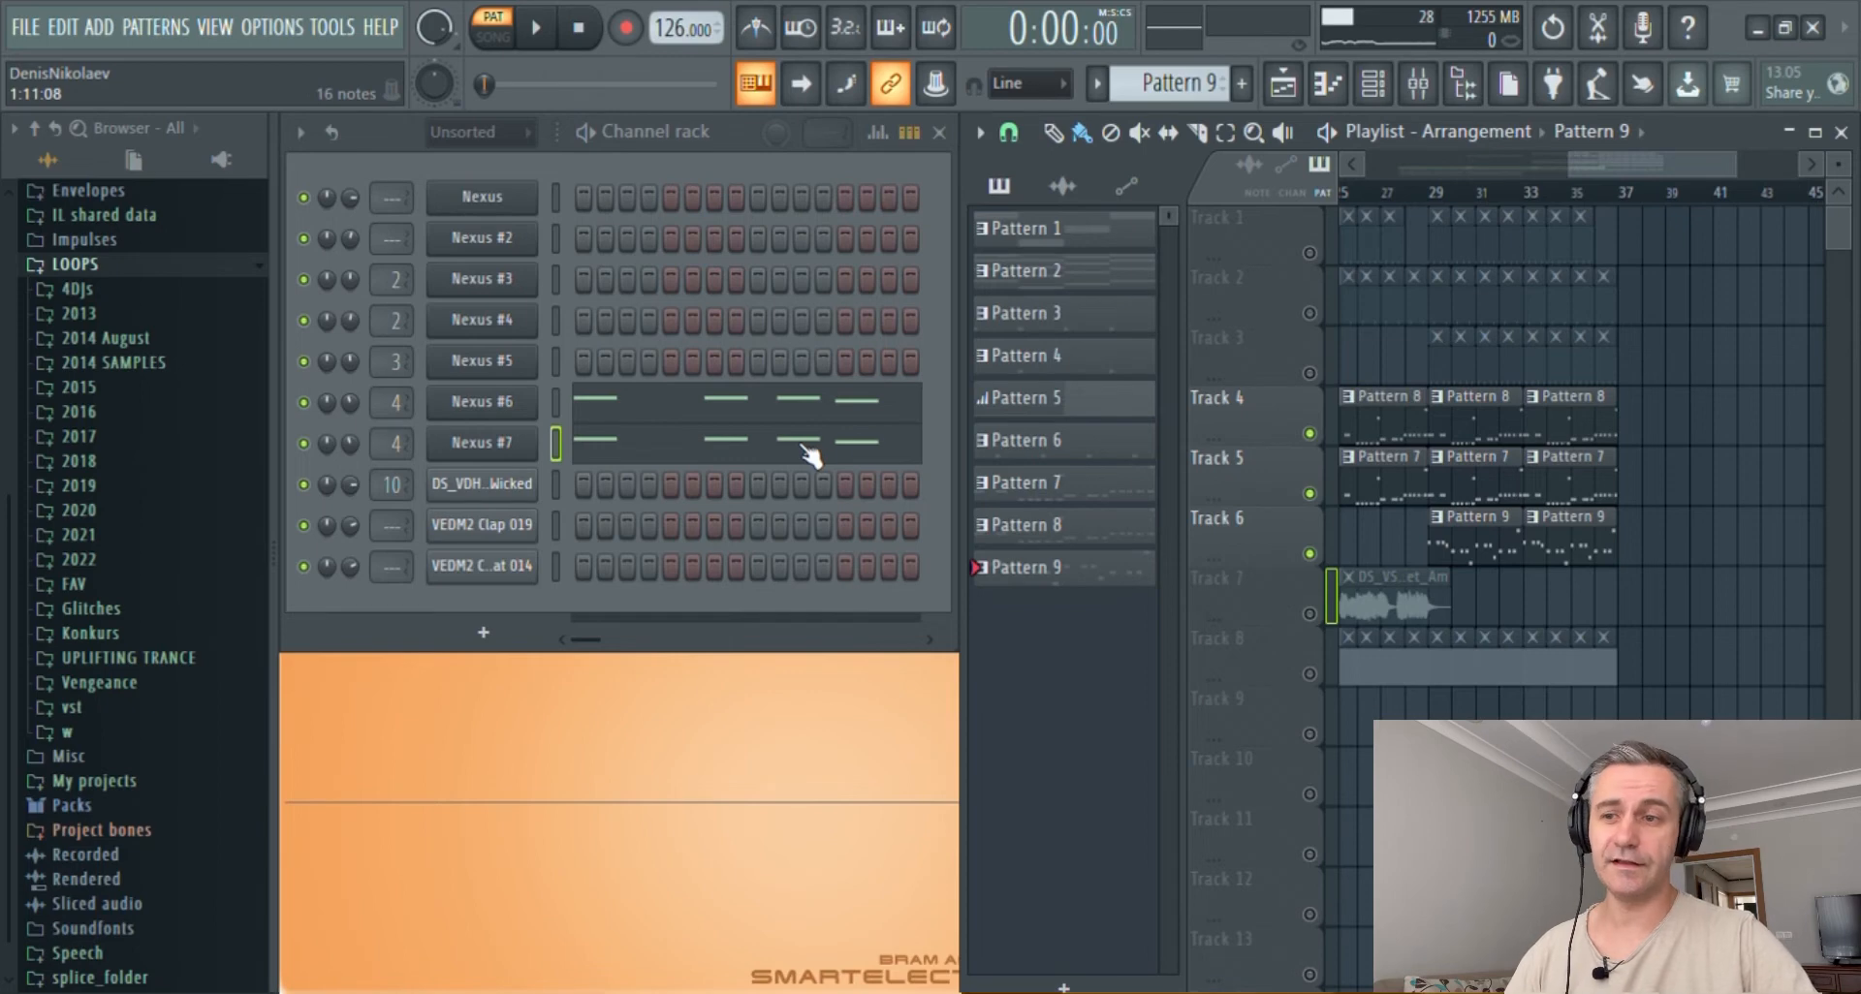
right_click(1317, 429)
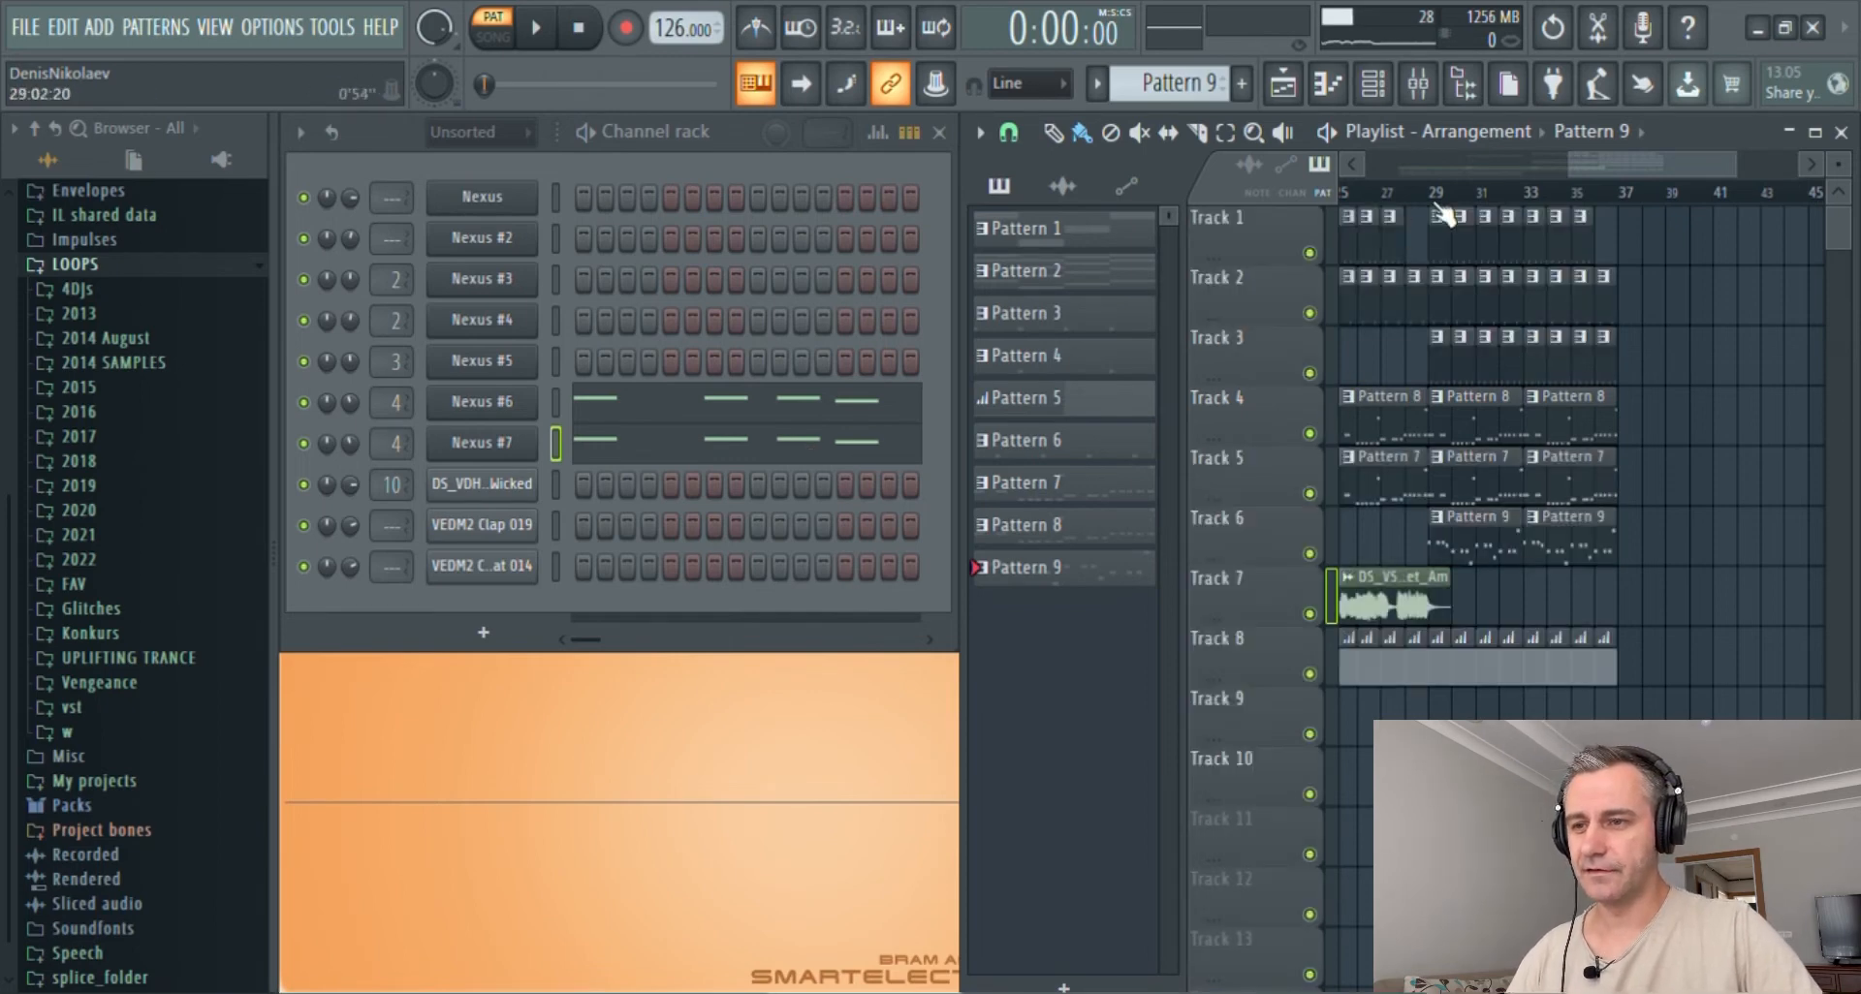
- Play the arrangement from bar 29 to hear the new pluck in the full mix, and stop playback
key(space)
scroll(1633, 528, down, 3)
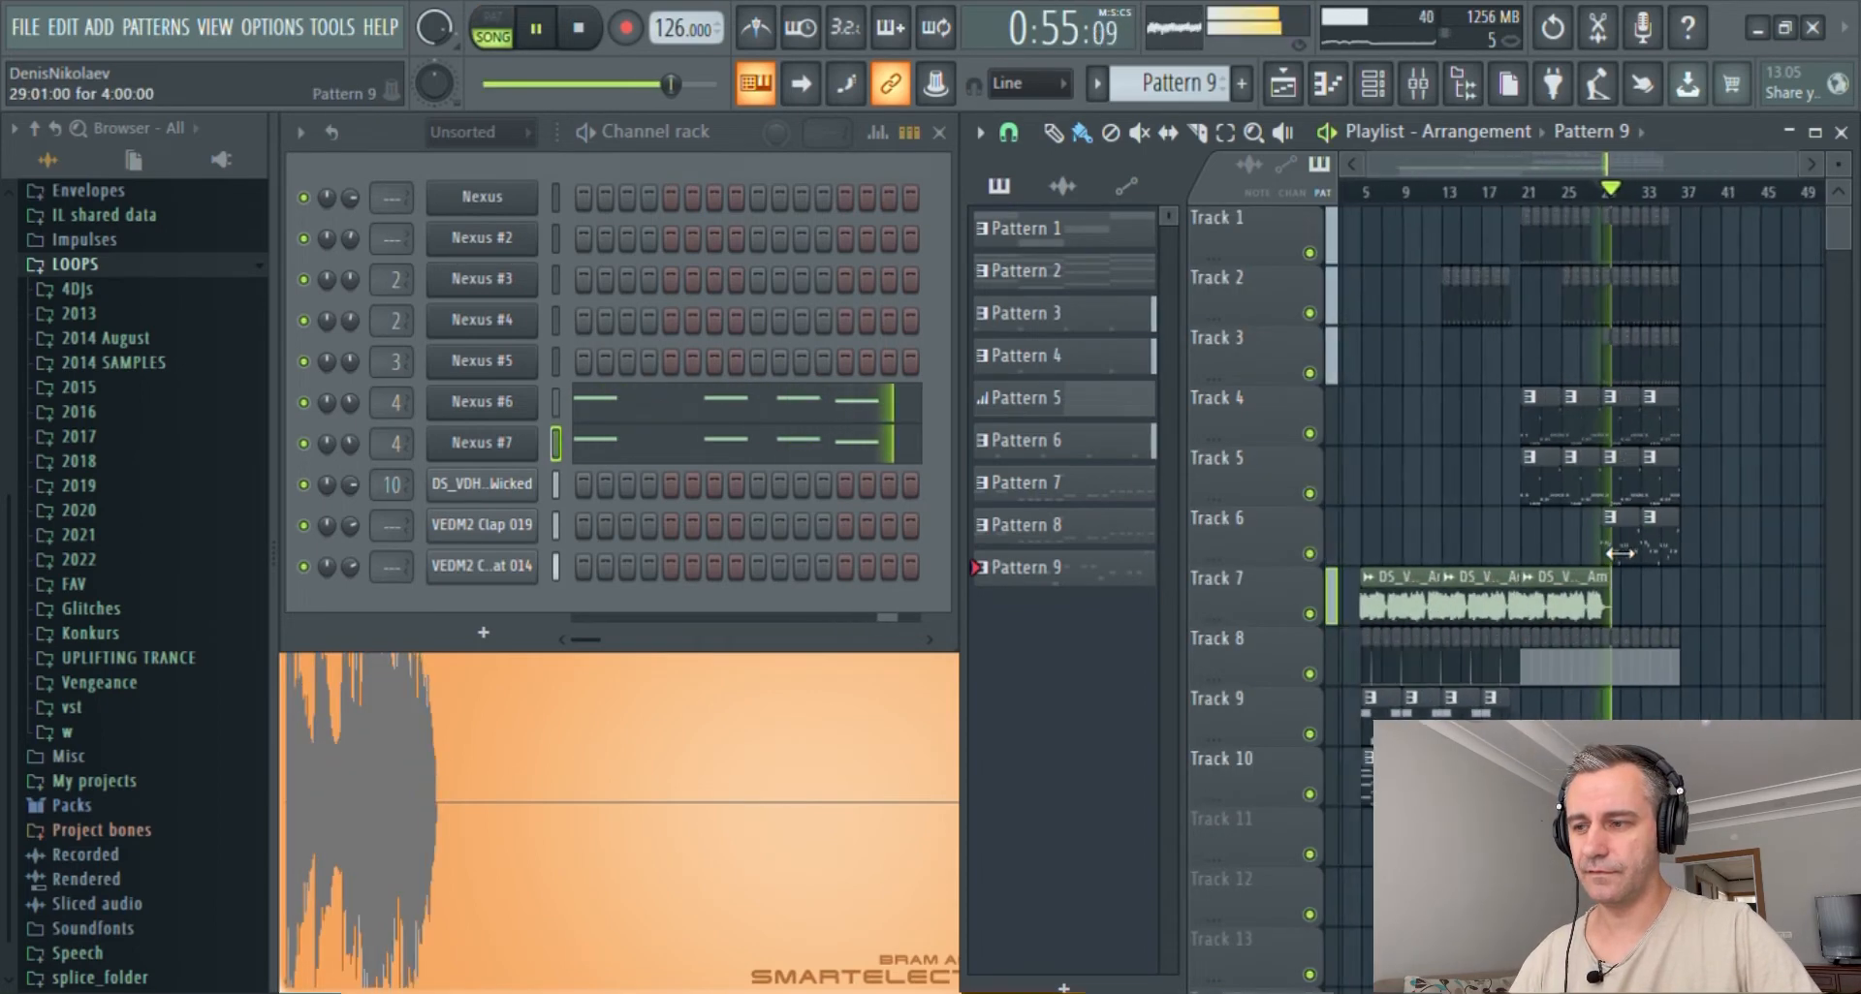
scroll(1462, 541, up, 3)
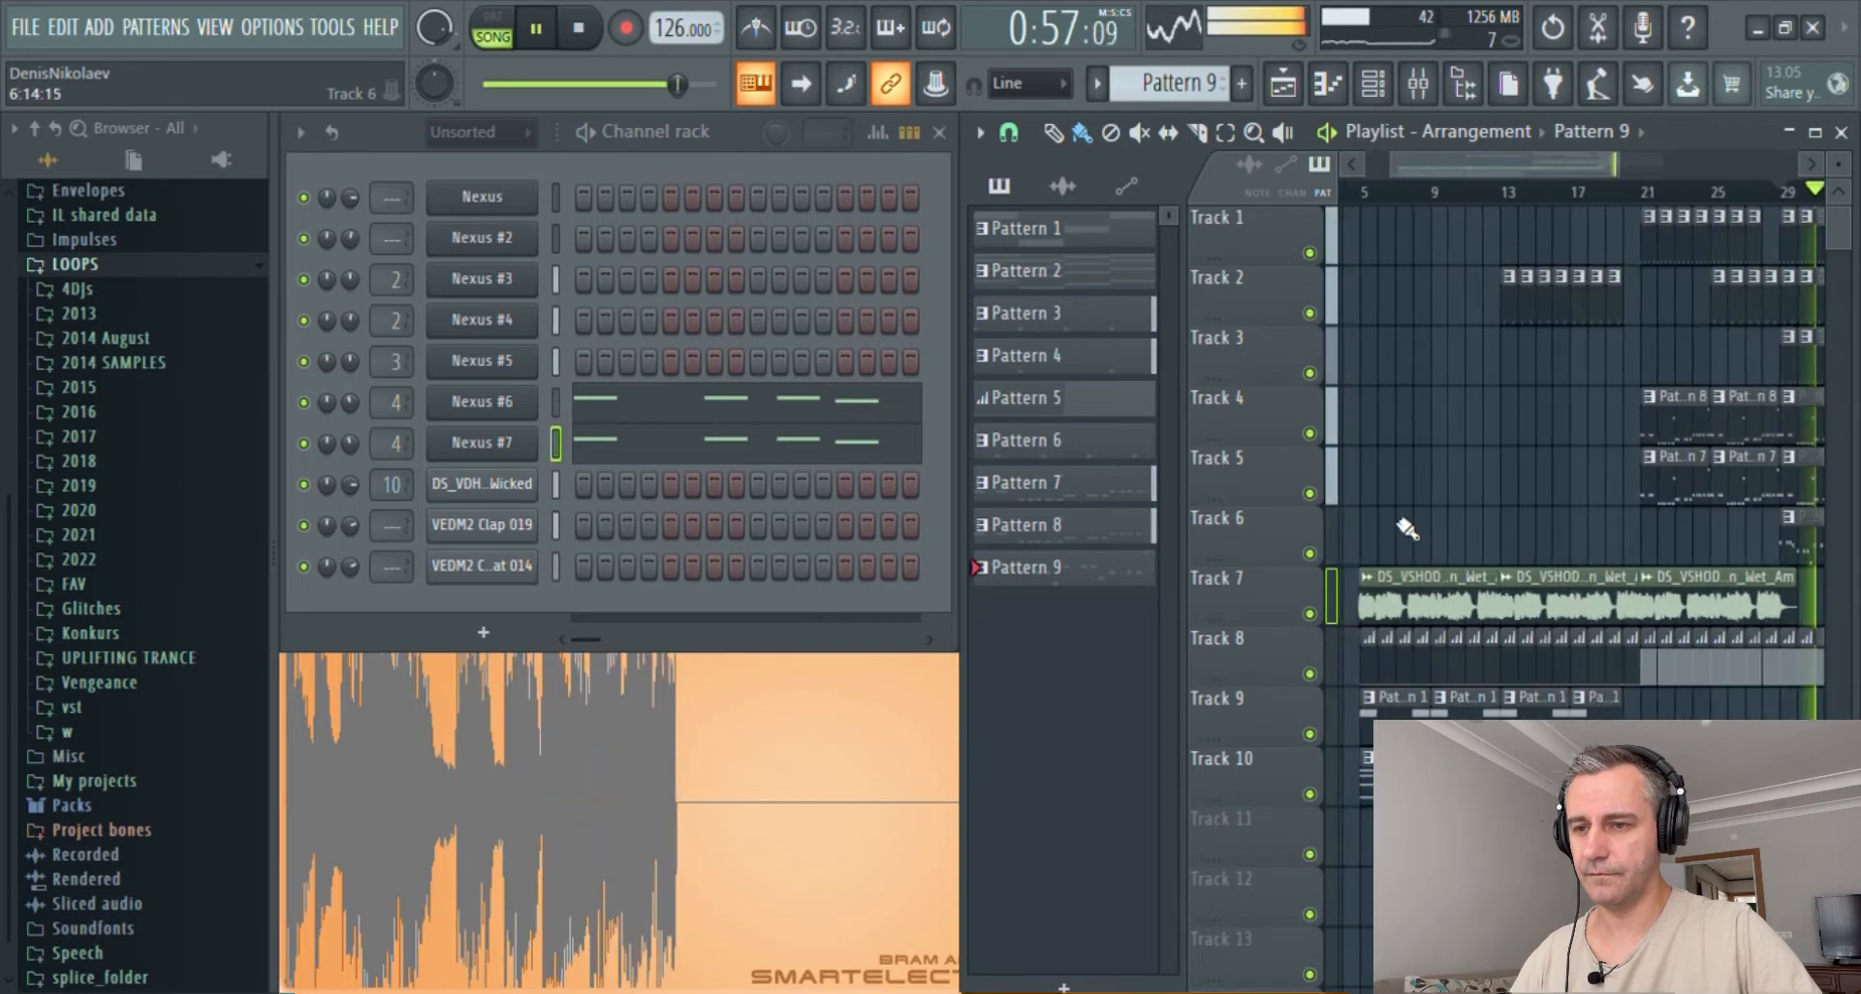
scroll(1415, 537, up, 1)
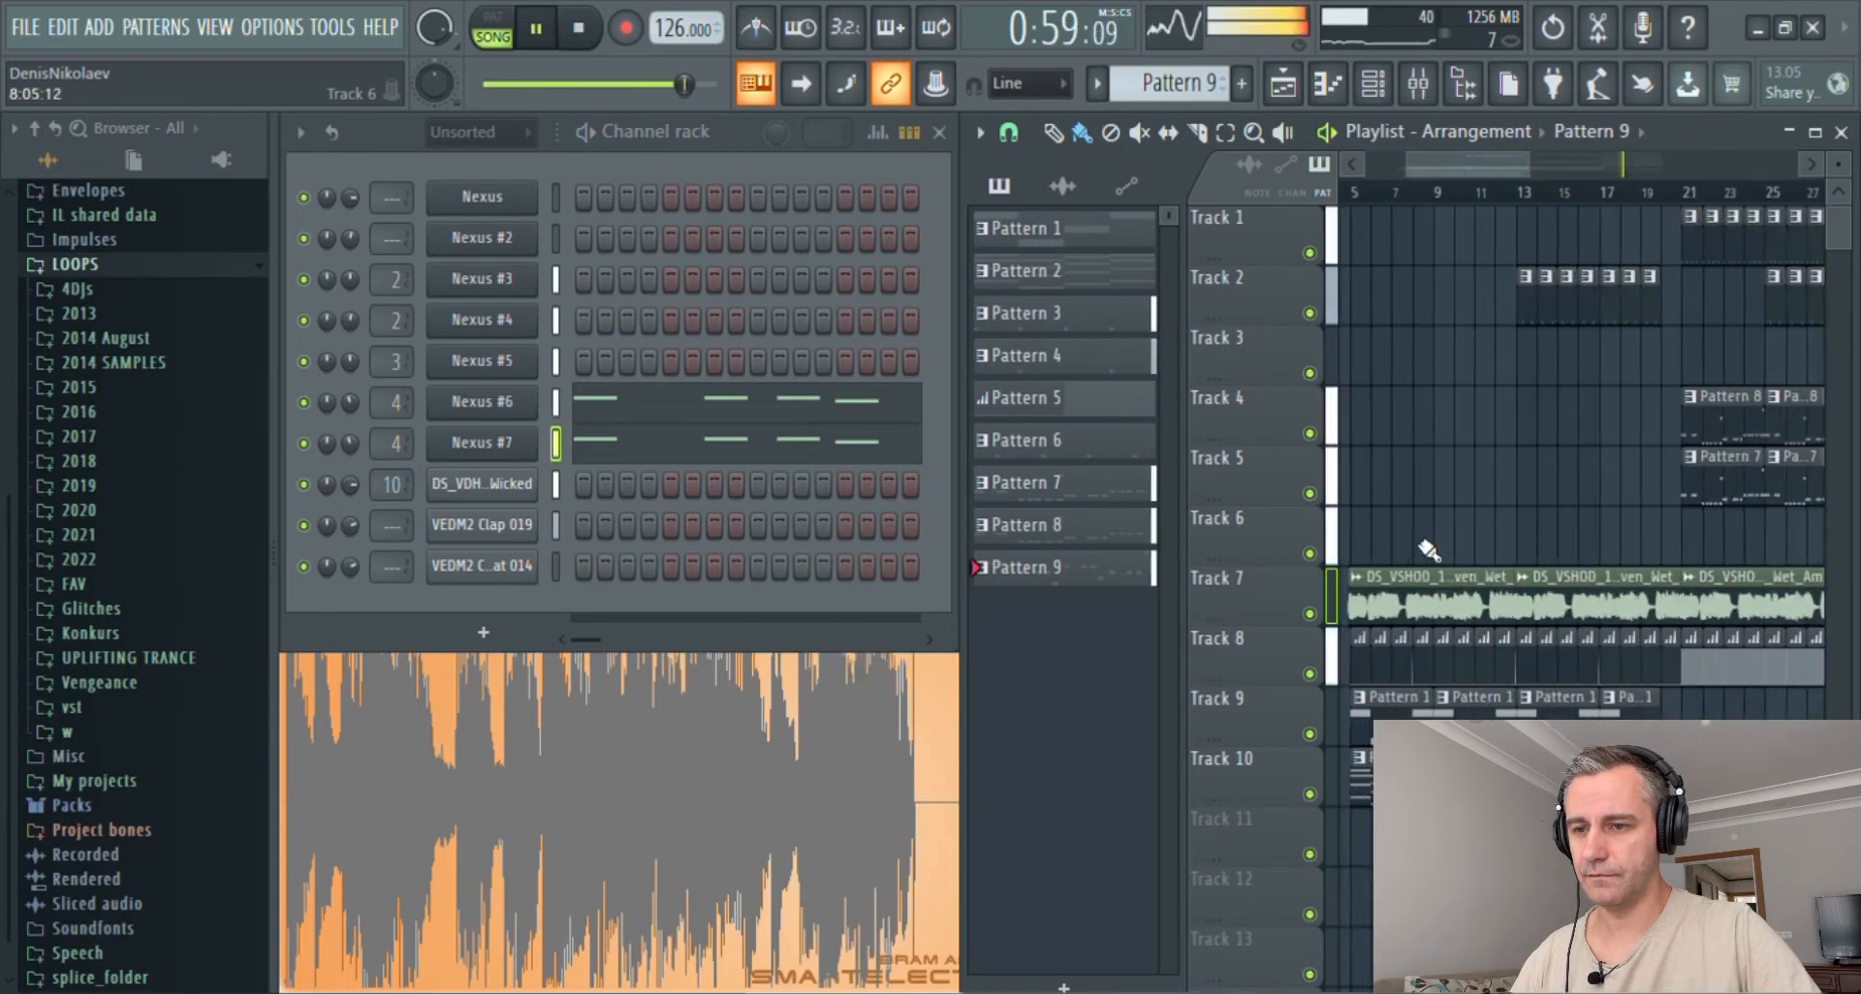
scroll(1433, 543, down, 2)
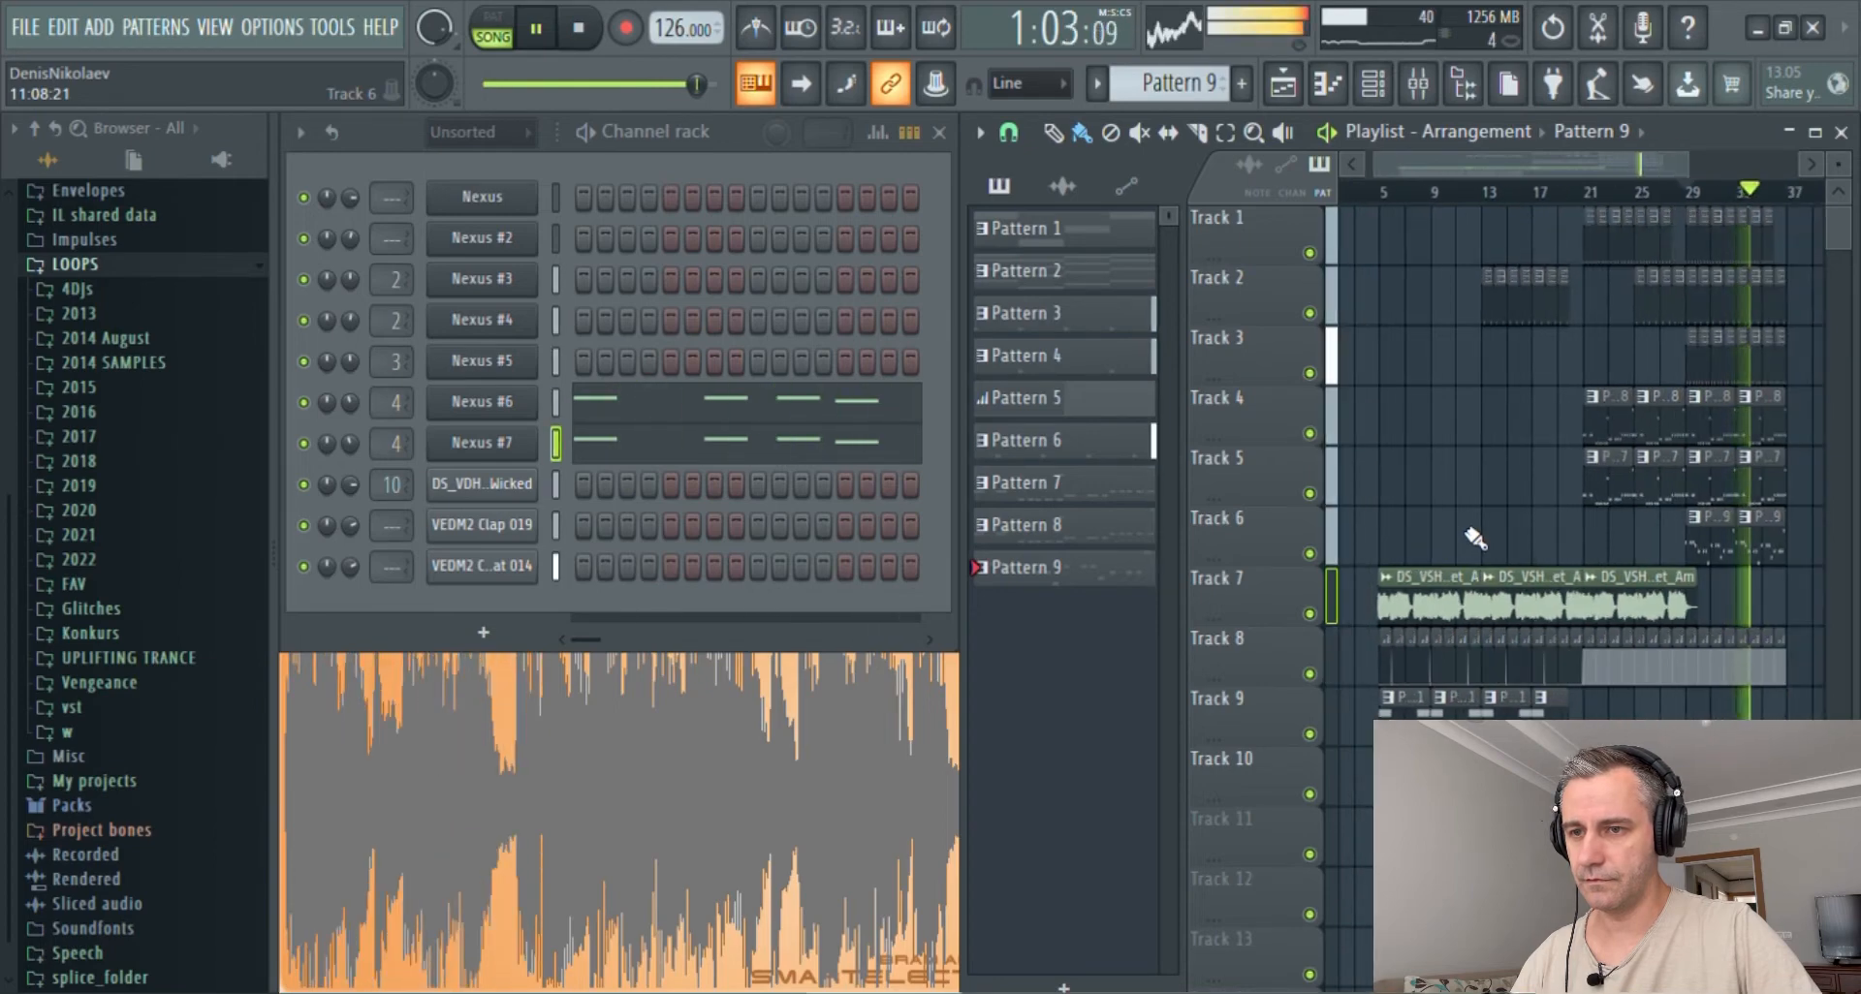
key(space)
- Select the whole arrangement from bars 5 to 36 and duplicate it from bar 37 onward
click(1814, 132)
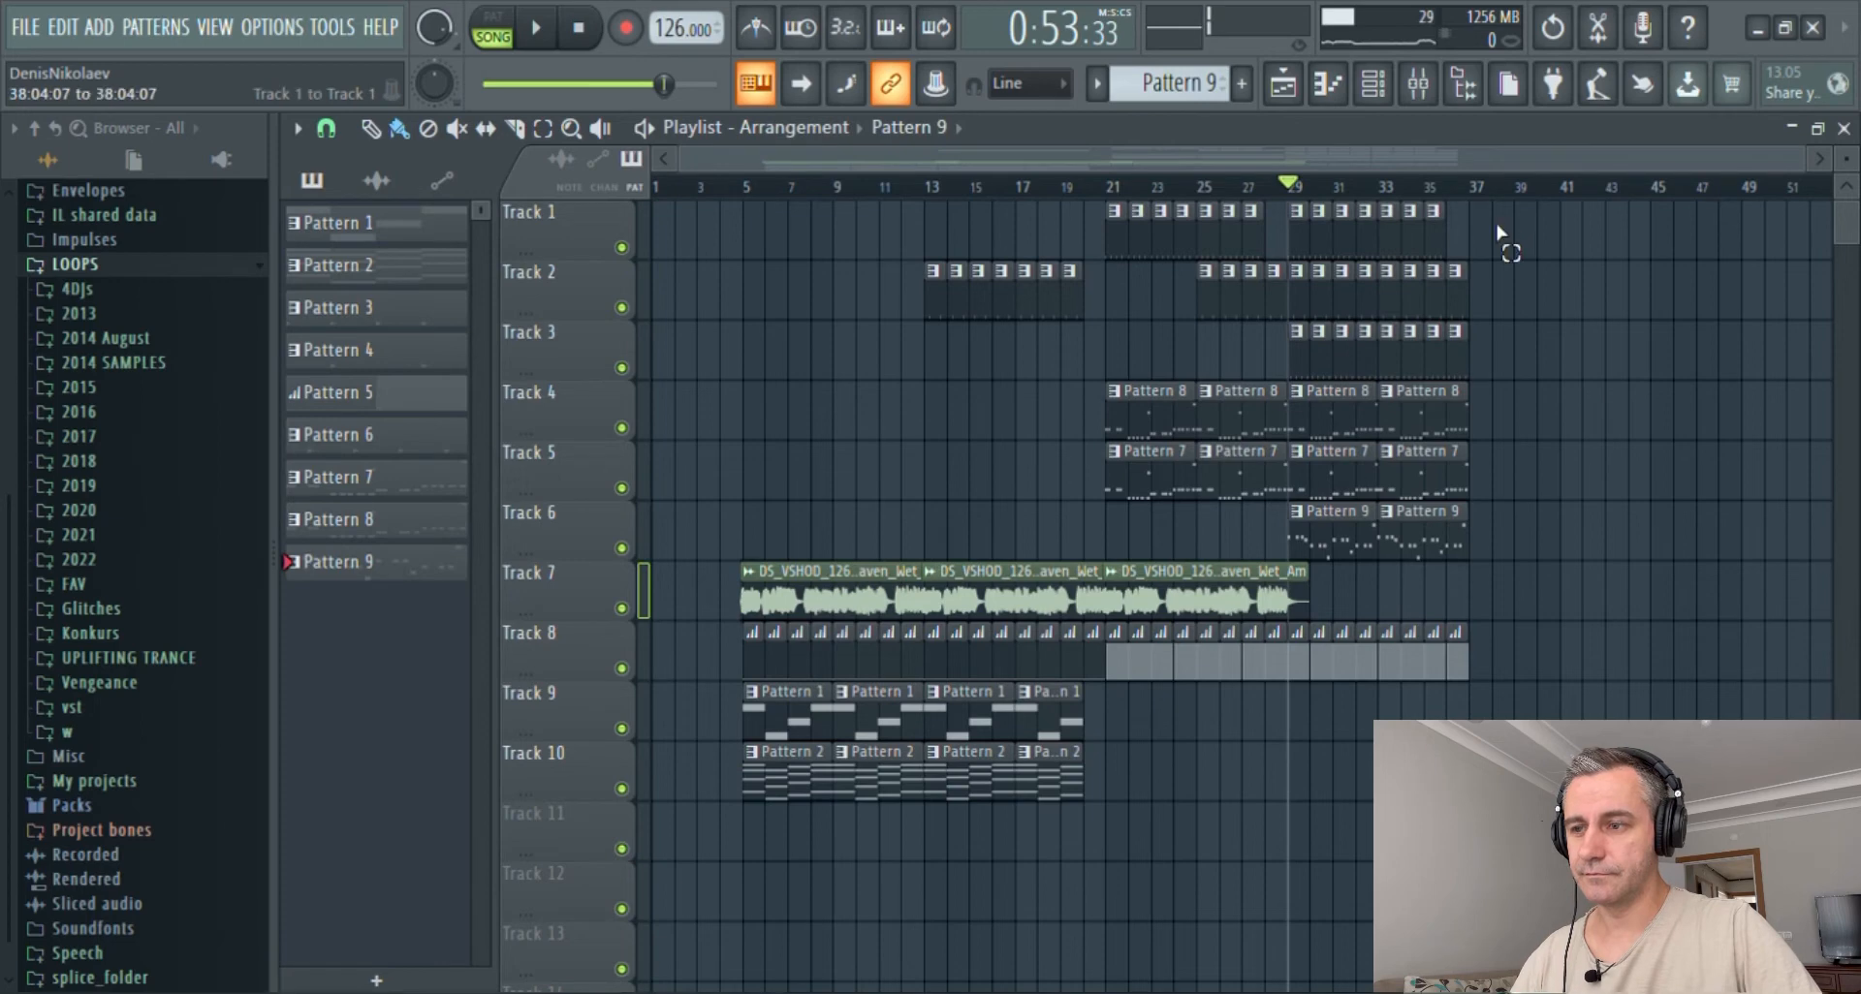
mouse_move(1500, 233)
mouse_down()
mouse_move(769, 873)
mouse_move(766, 775)
mouse_move(816, 742)
mouse_move(1588, 741)
mouse_move(1508, 742)
mouse_up()
scroll(1245, 740, down, 2)
scroll(1236, 735, up, 2)
ctrl+click(1209, 447)
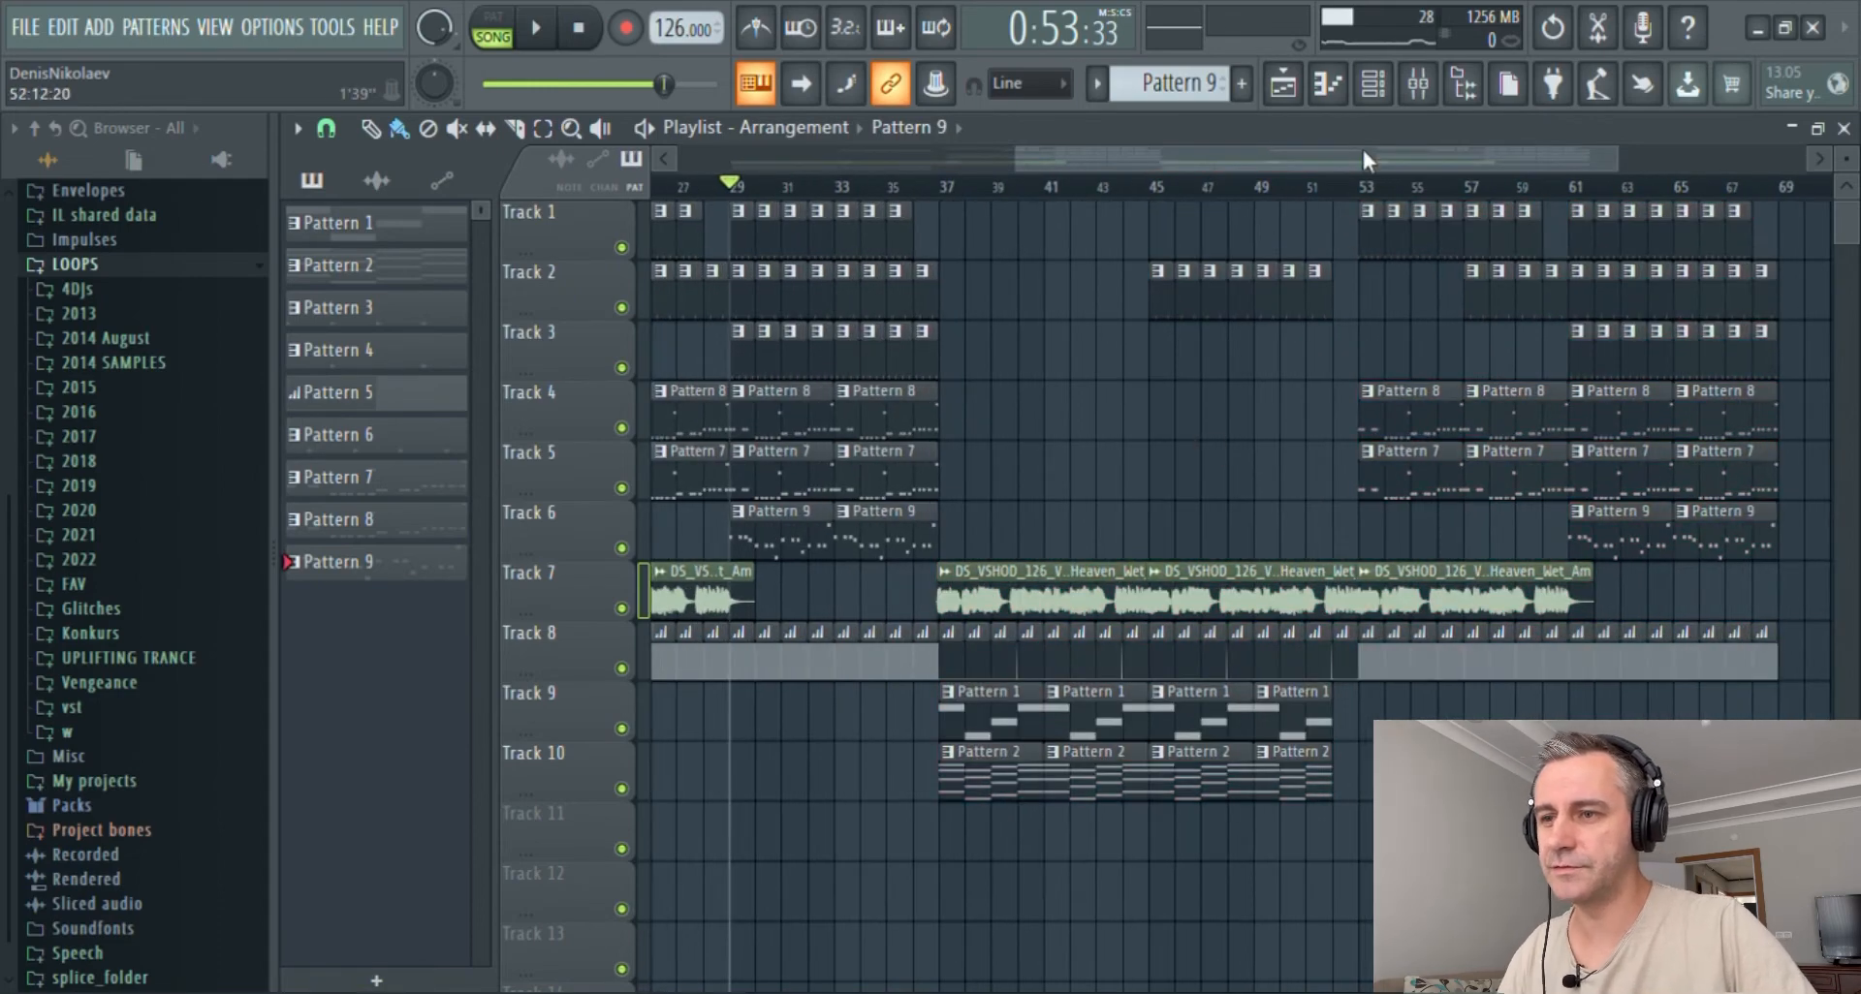
- Create Pattern 10, clone the DS_VDH2 Wicked kick channel and fill the clone's steps with a kick on every beat
key(F6)
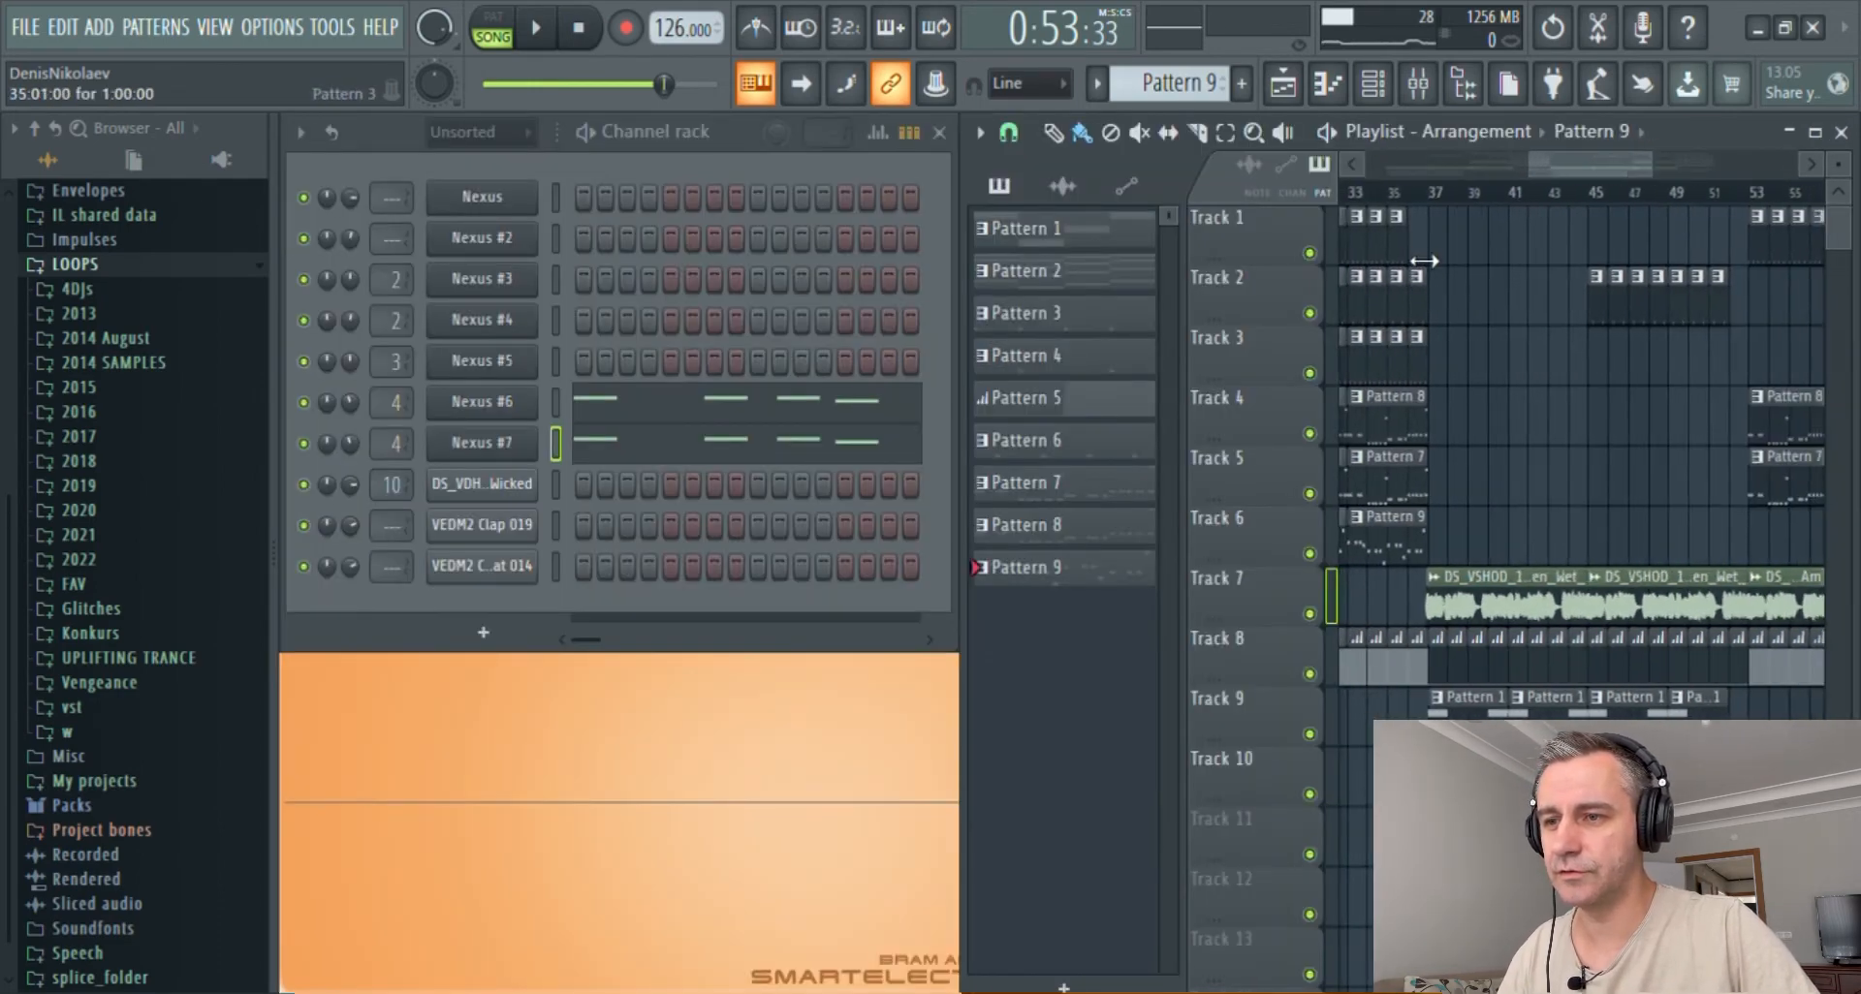
click(1415, 262)
click(1242, 84)
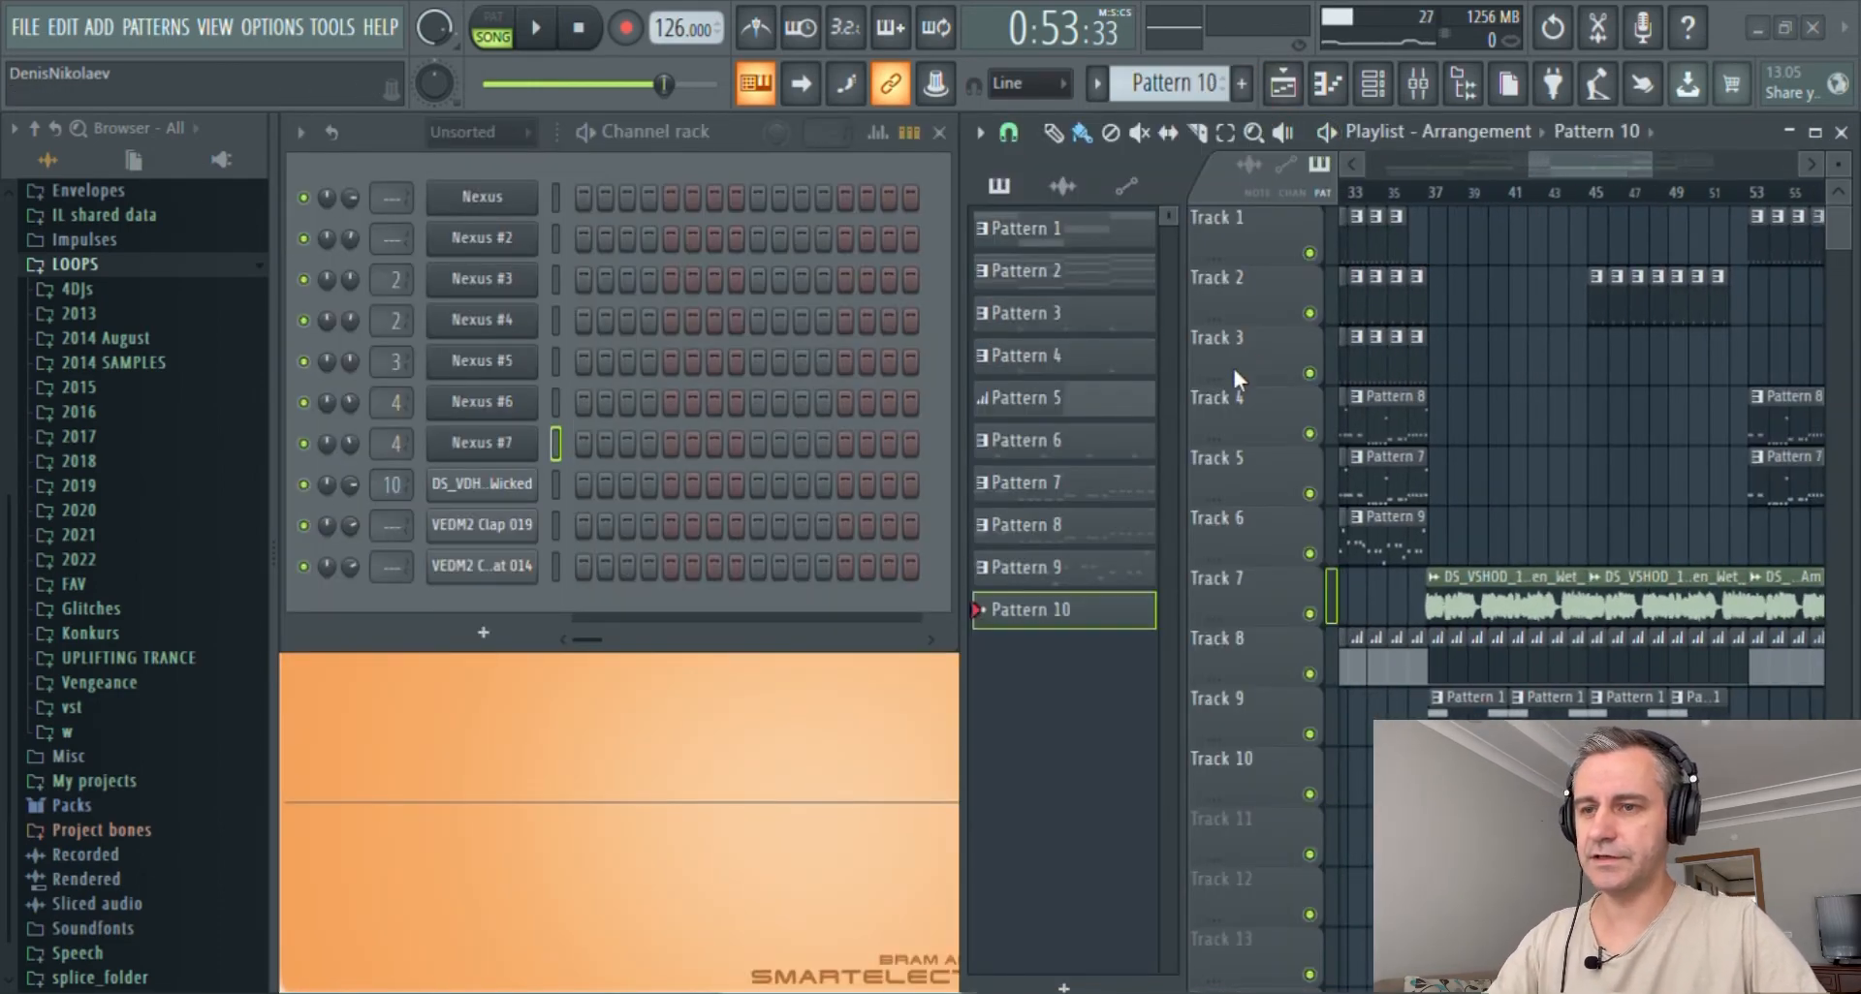
click(504, 497)
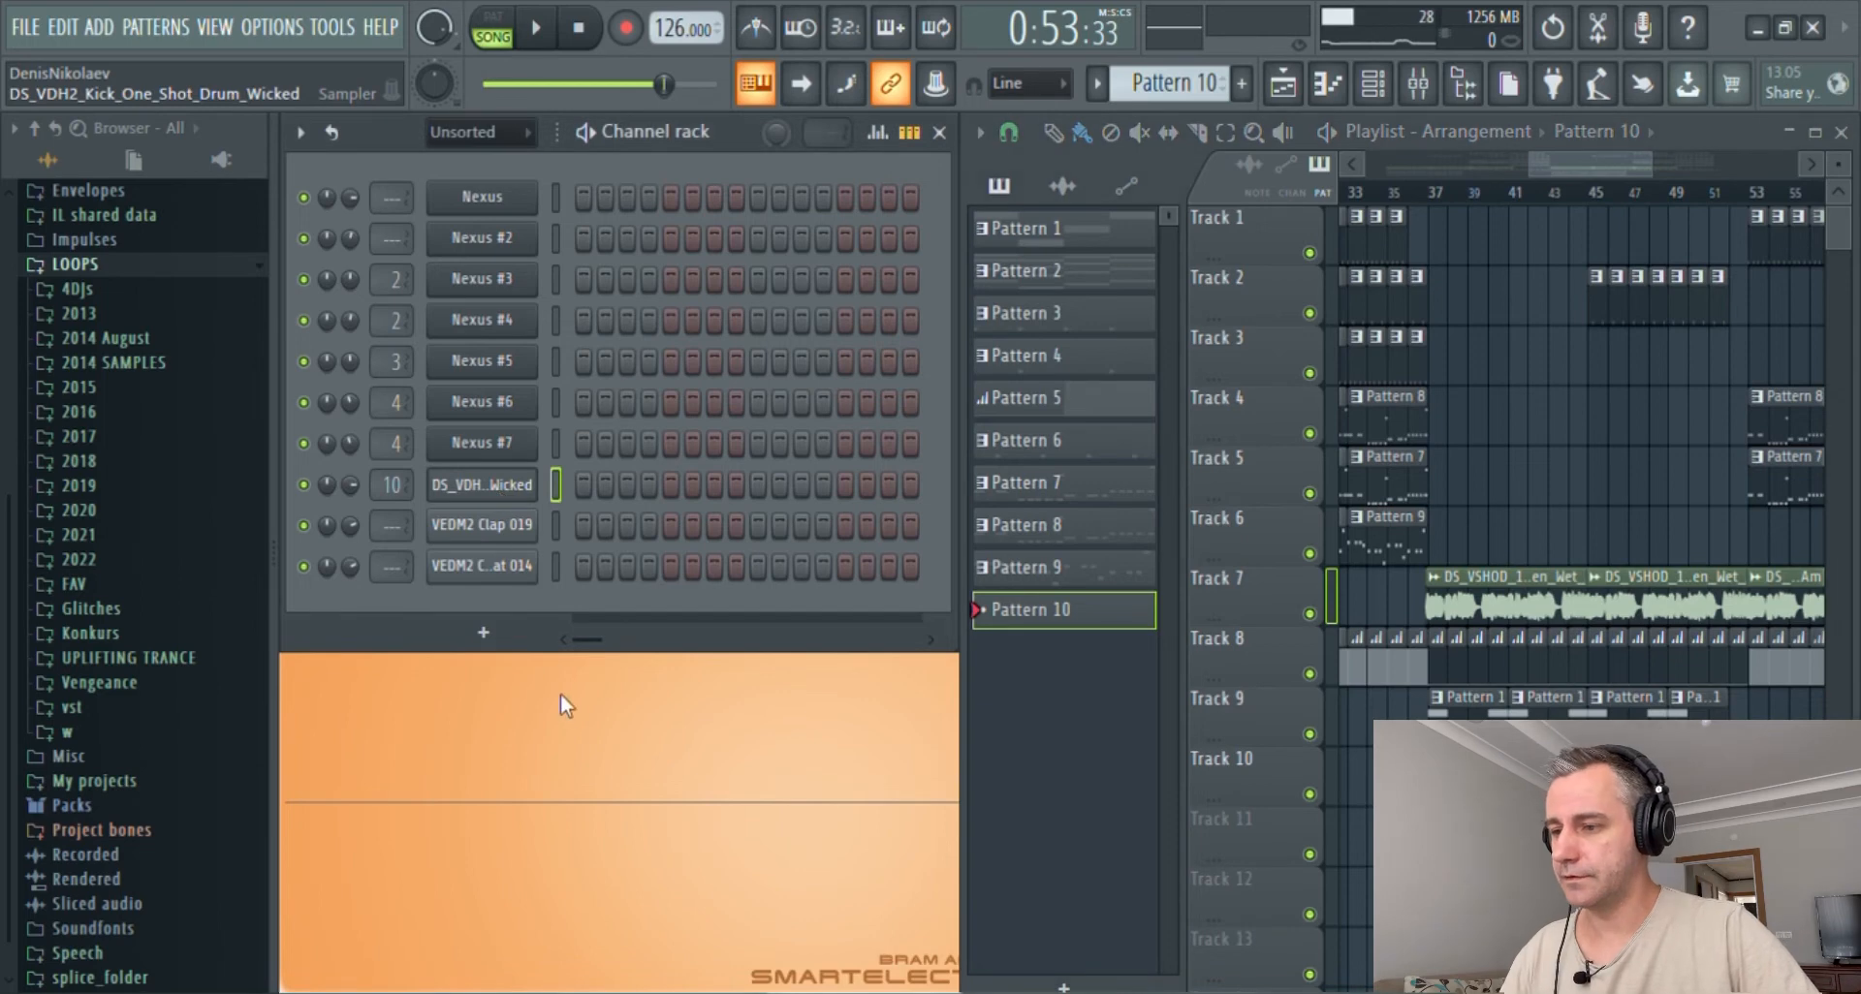
key(alt+c)
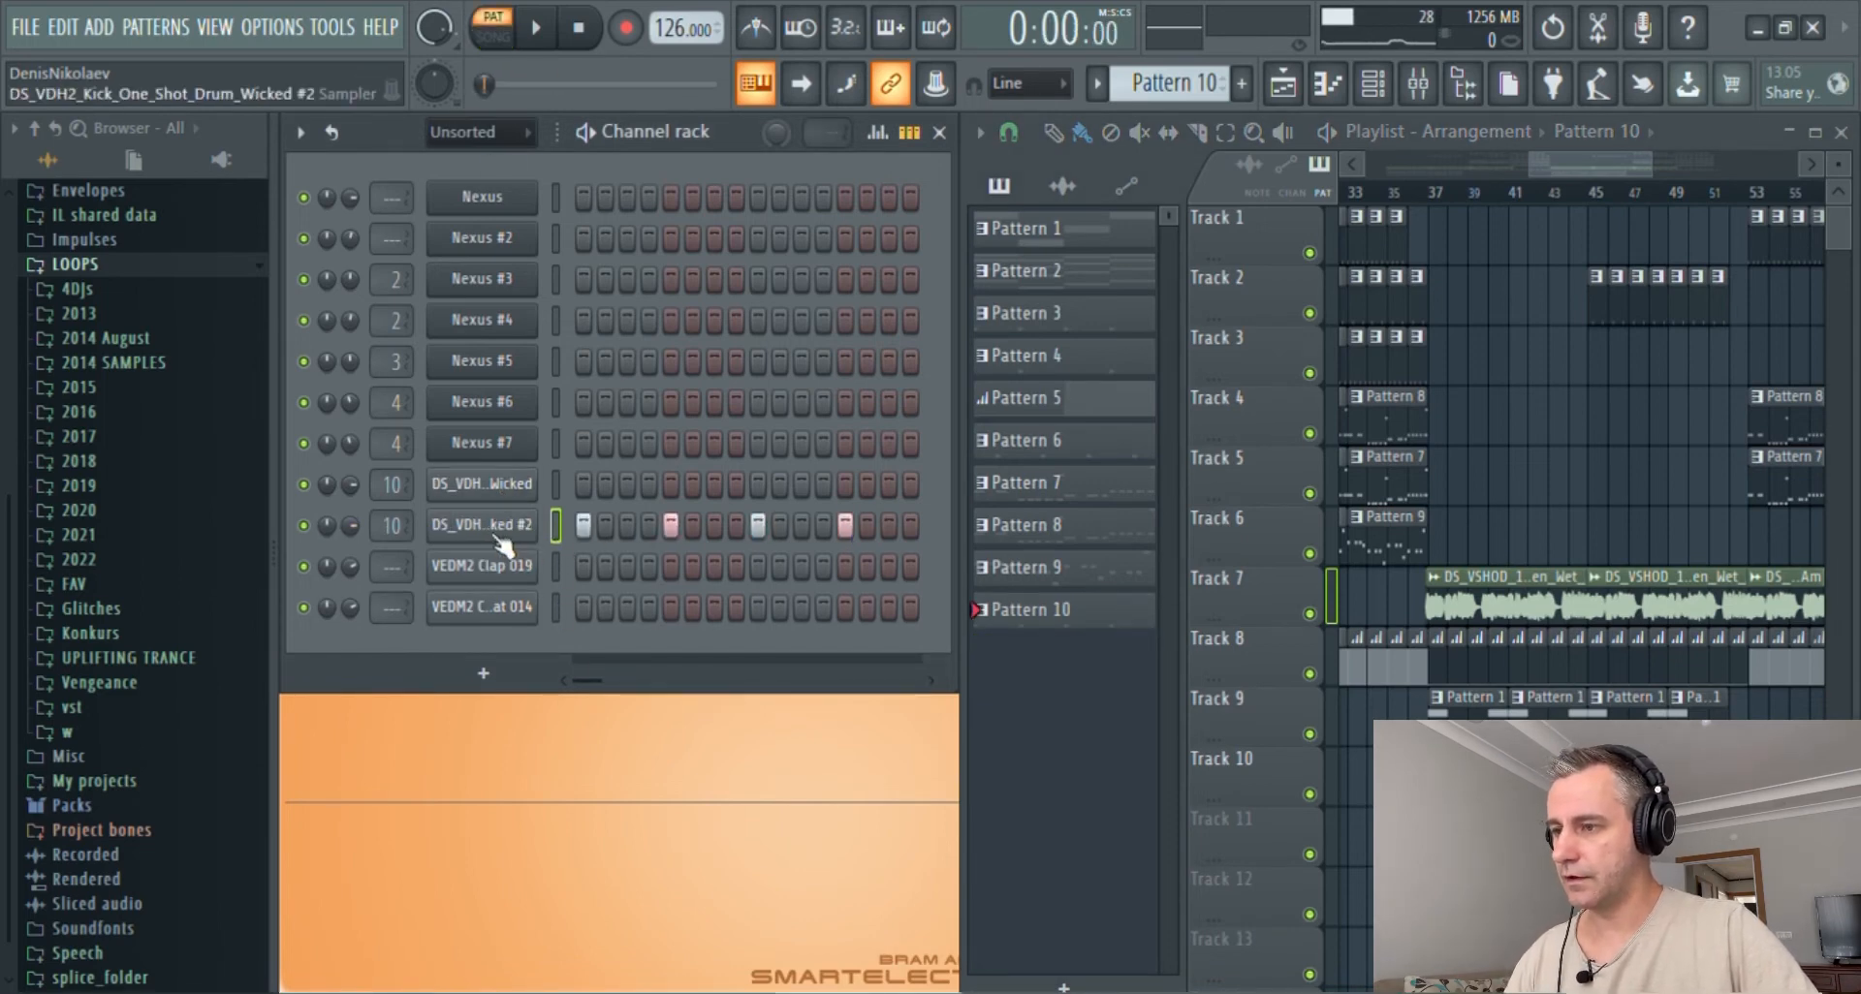
- Audition the cloned kick with its sampler settings open and set its channel volume to 56%
click(499, 528)
key(space)
drag(761, 315, 1156, 318)
click(882, 371)
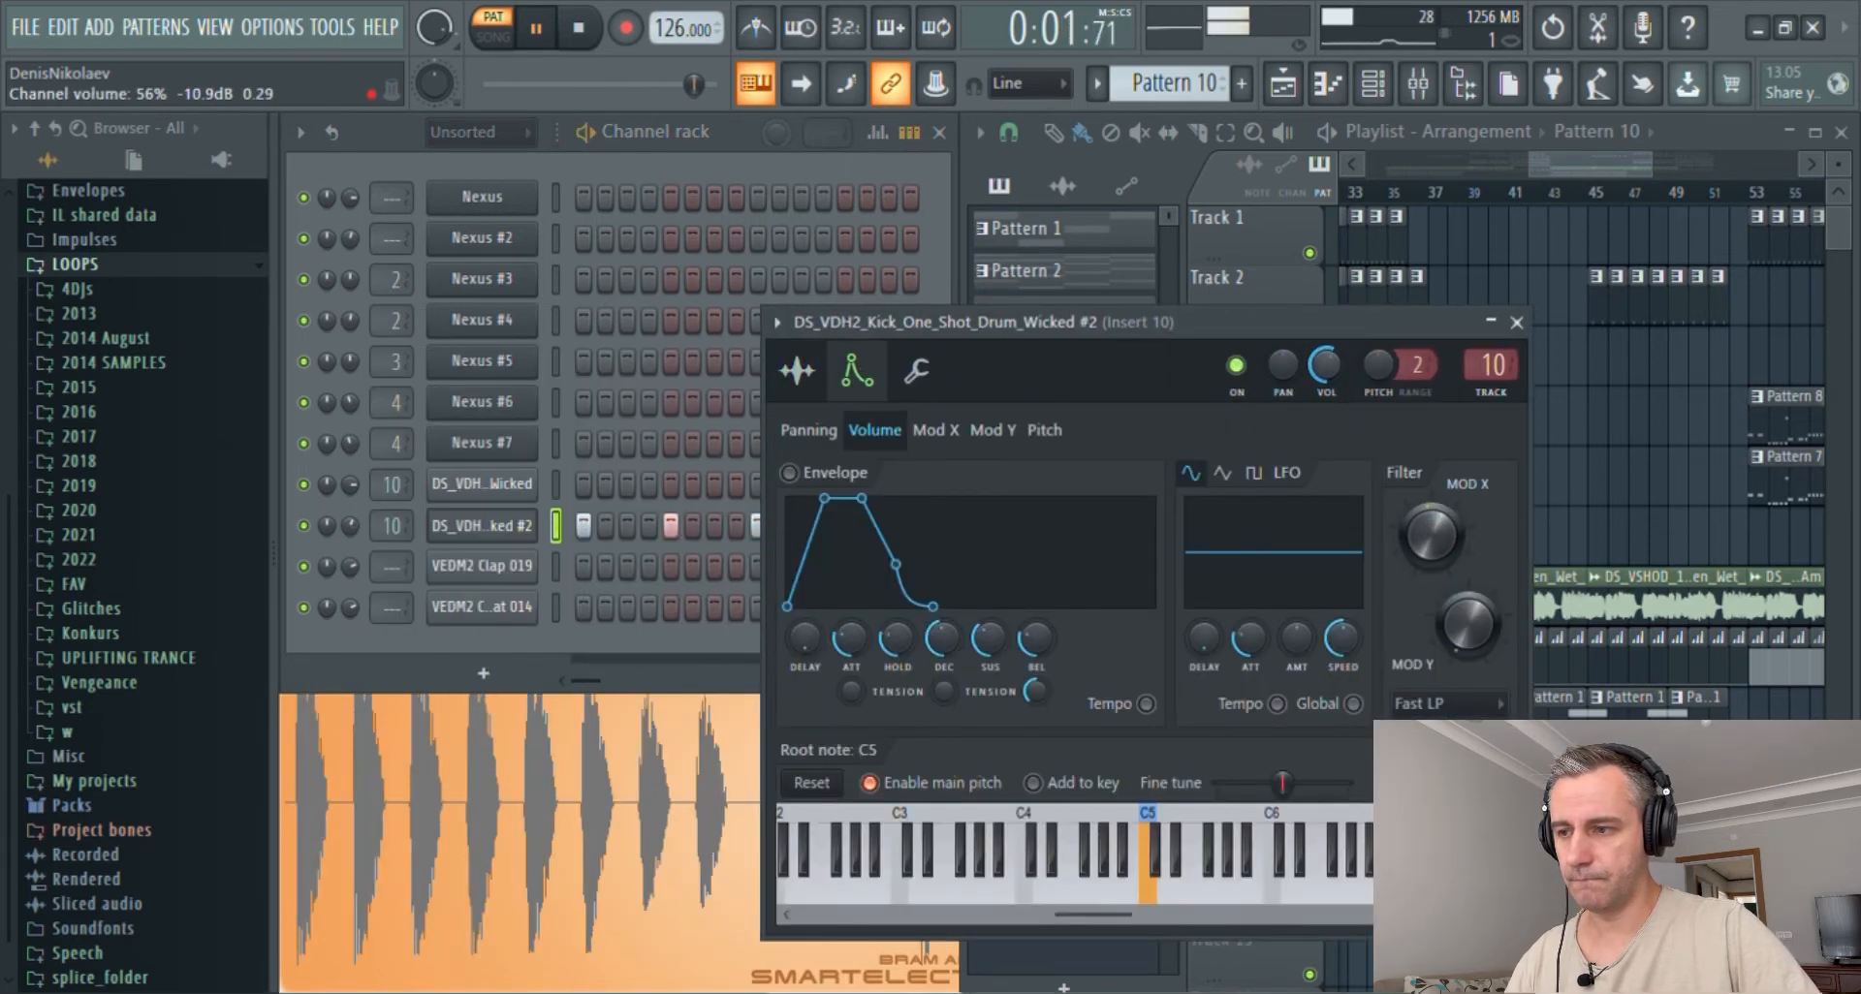
key(space)
click(481, 525)
click(758, 524)
click(844, 525)
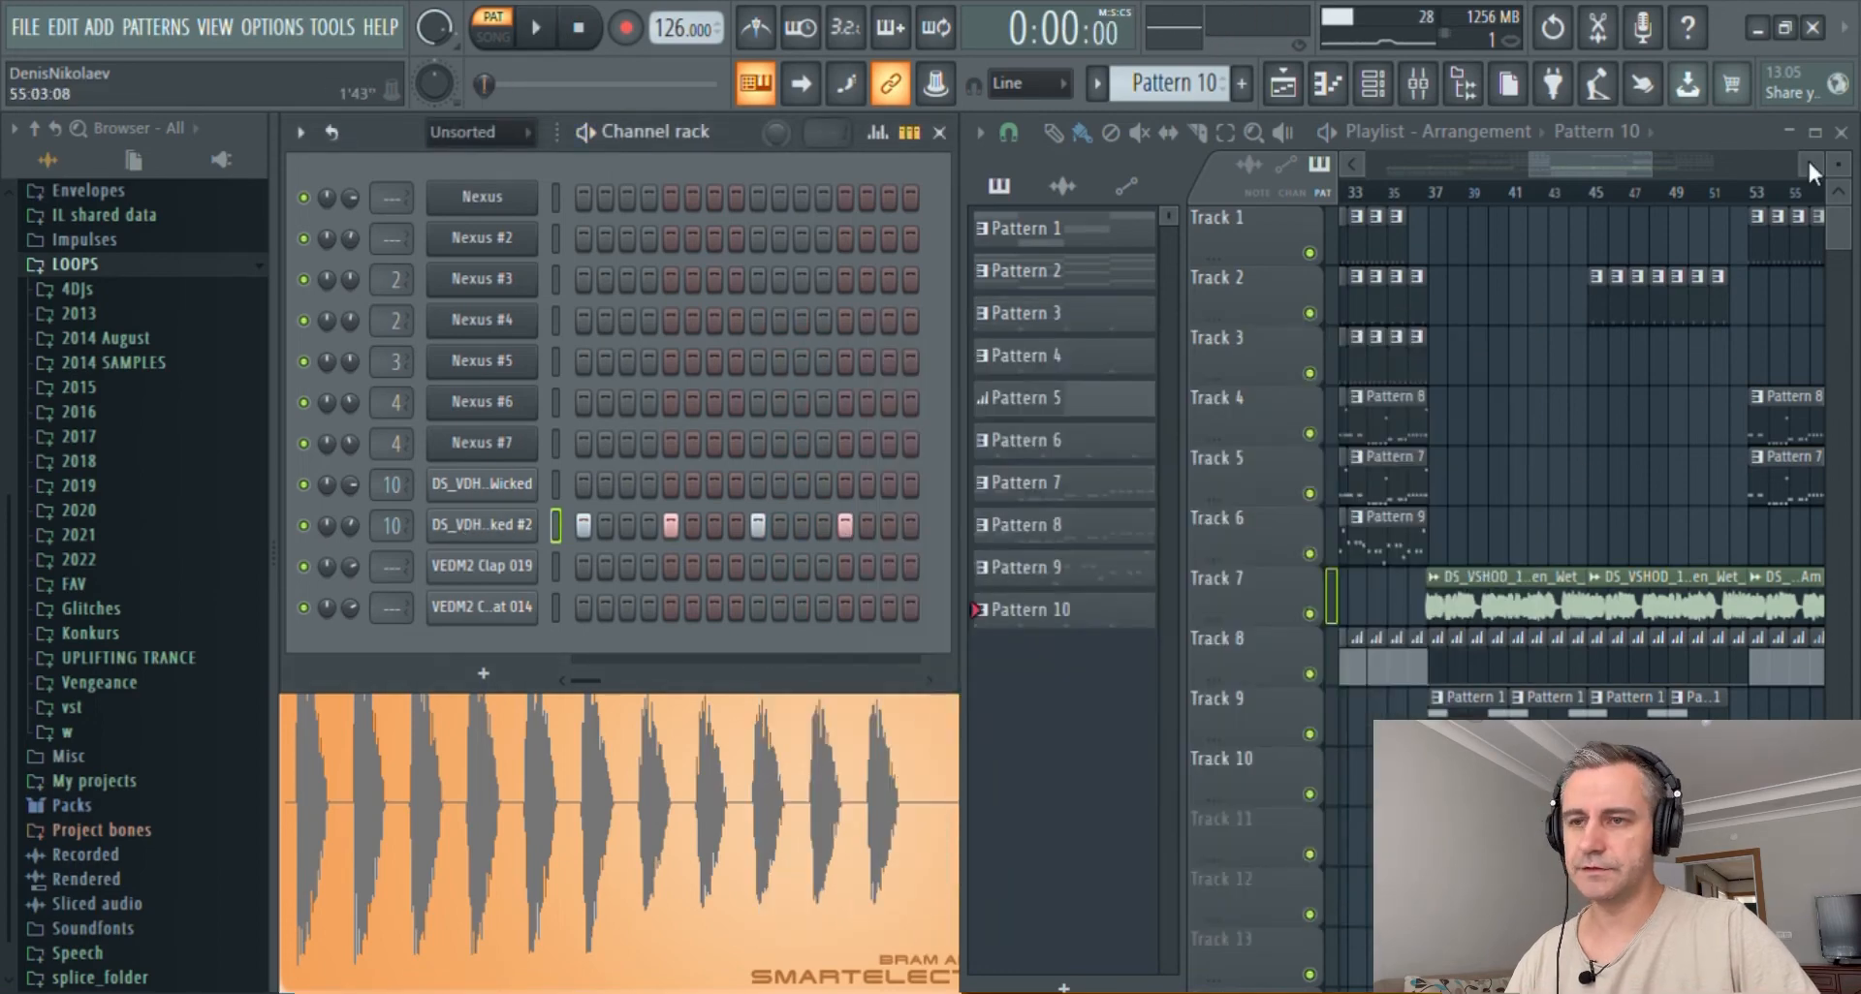
- Place eight one-bar Pattern 10 clips on Track 1 across bars 37 to 44, and check the extended arrangement
click(1818, 136)
scroll(1070, 246, down, 3)
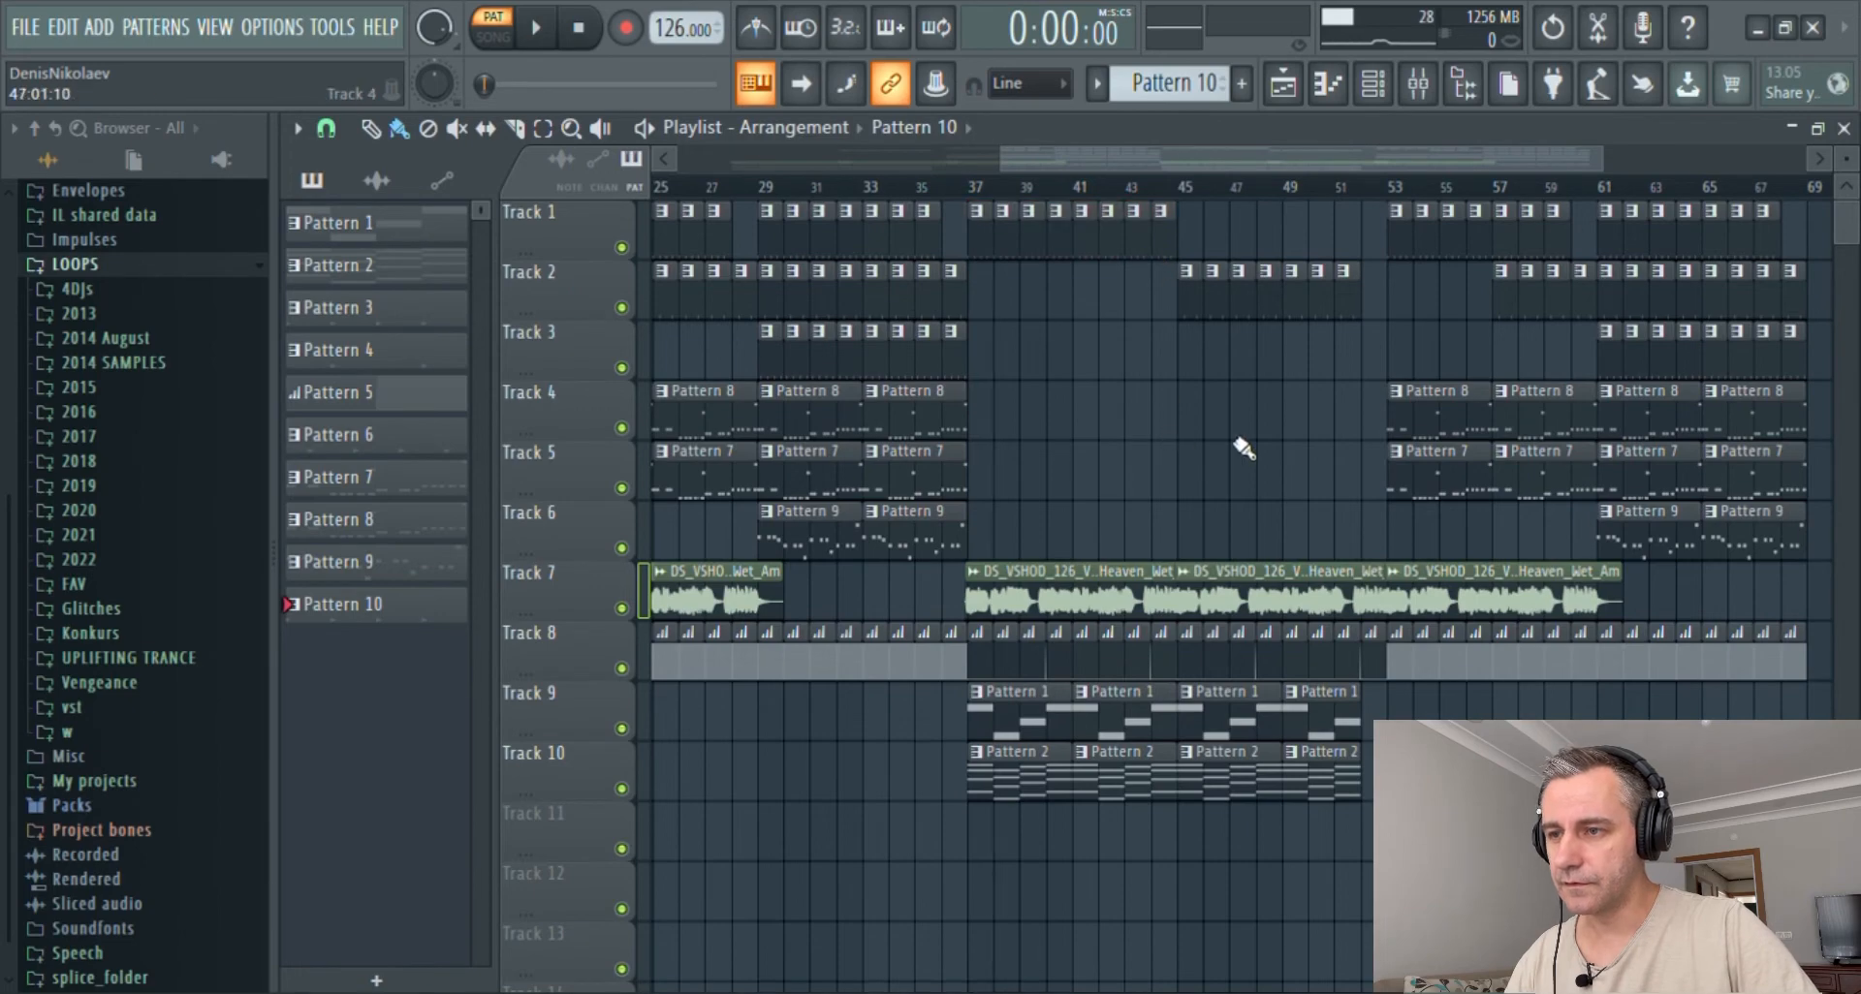
scroll(1242, 447, down, 3)
scroll(1357, 460, up, 2)
scroll(1376, 465, down, 2)
scroll(1701, 458, up, 4)
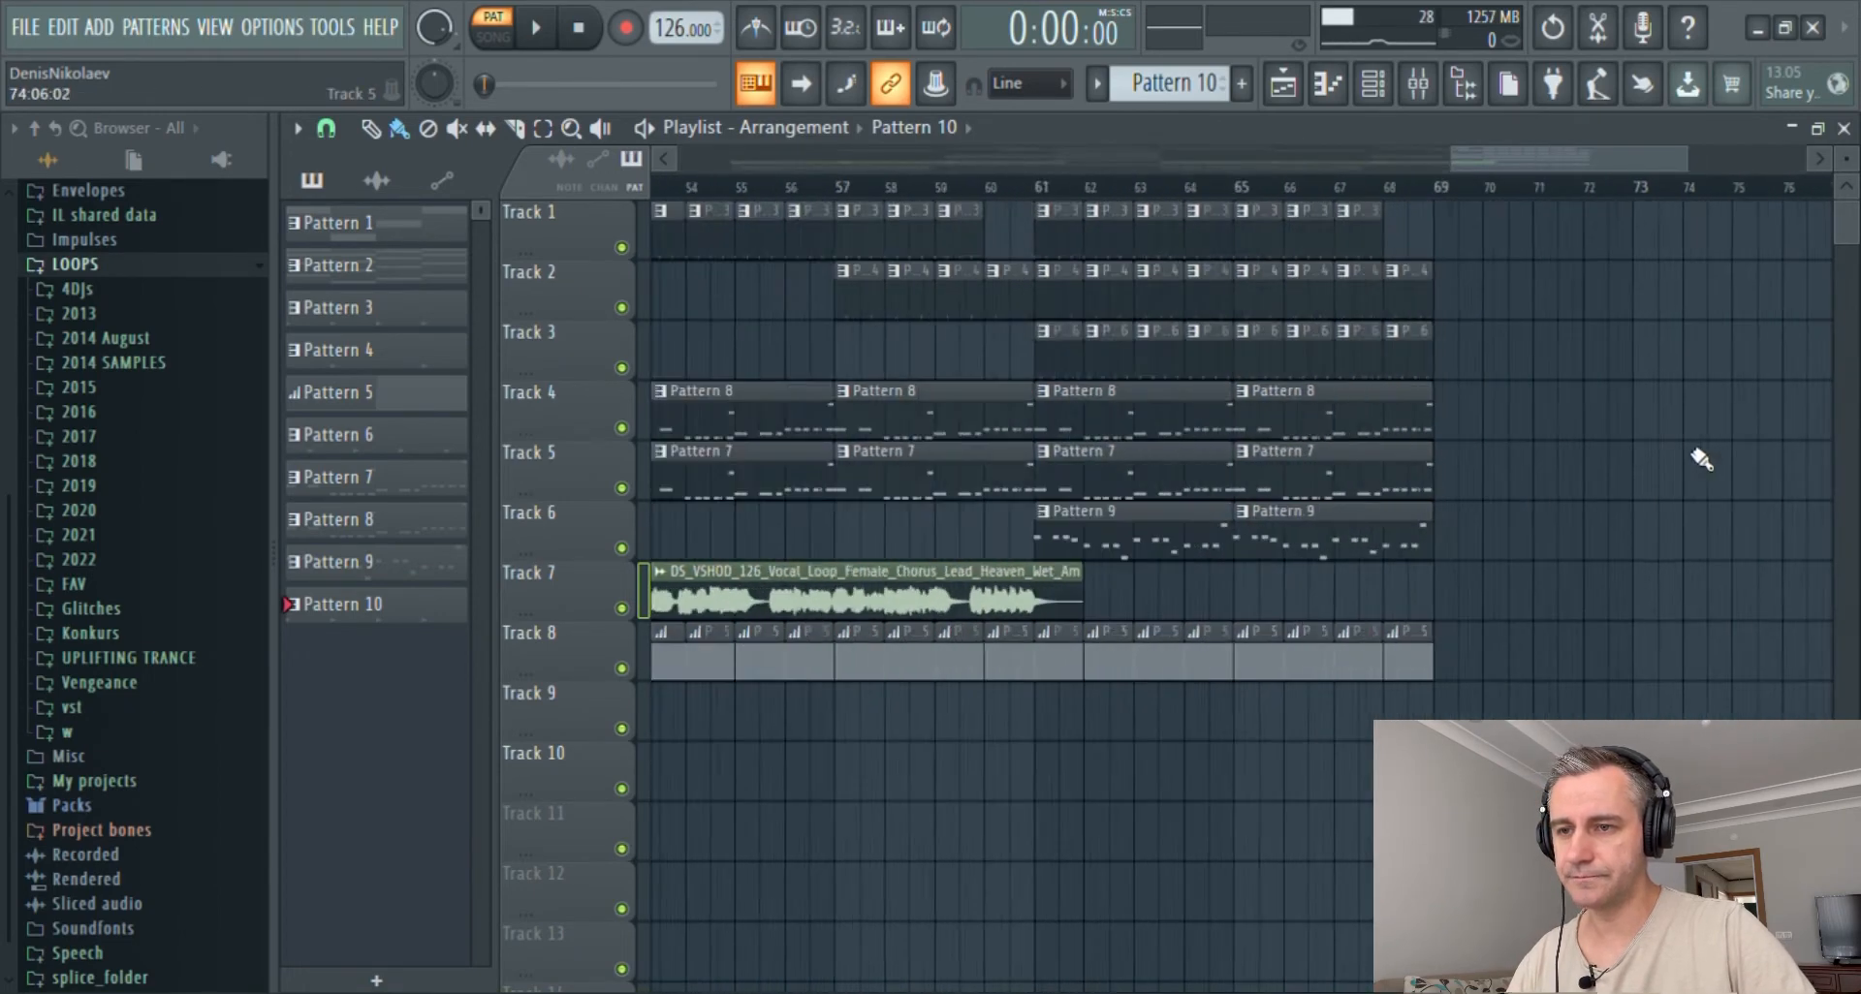
scroll(1698, 459, down, 4)
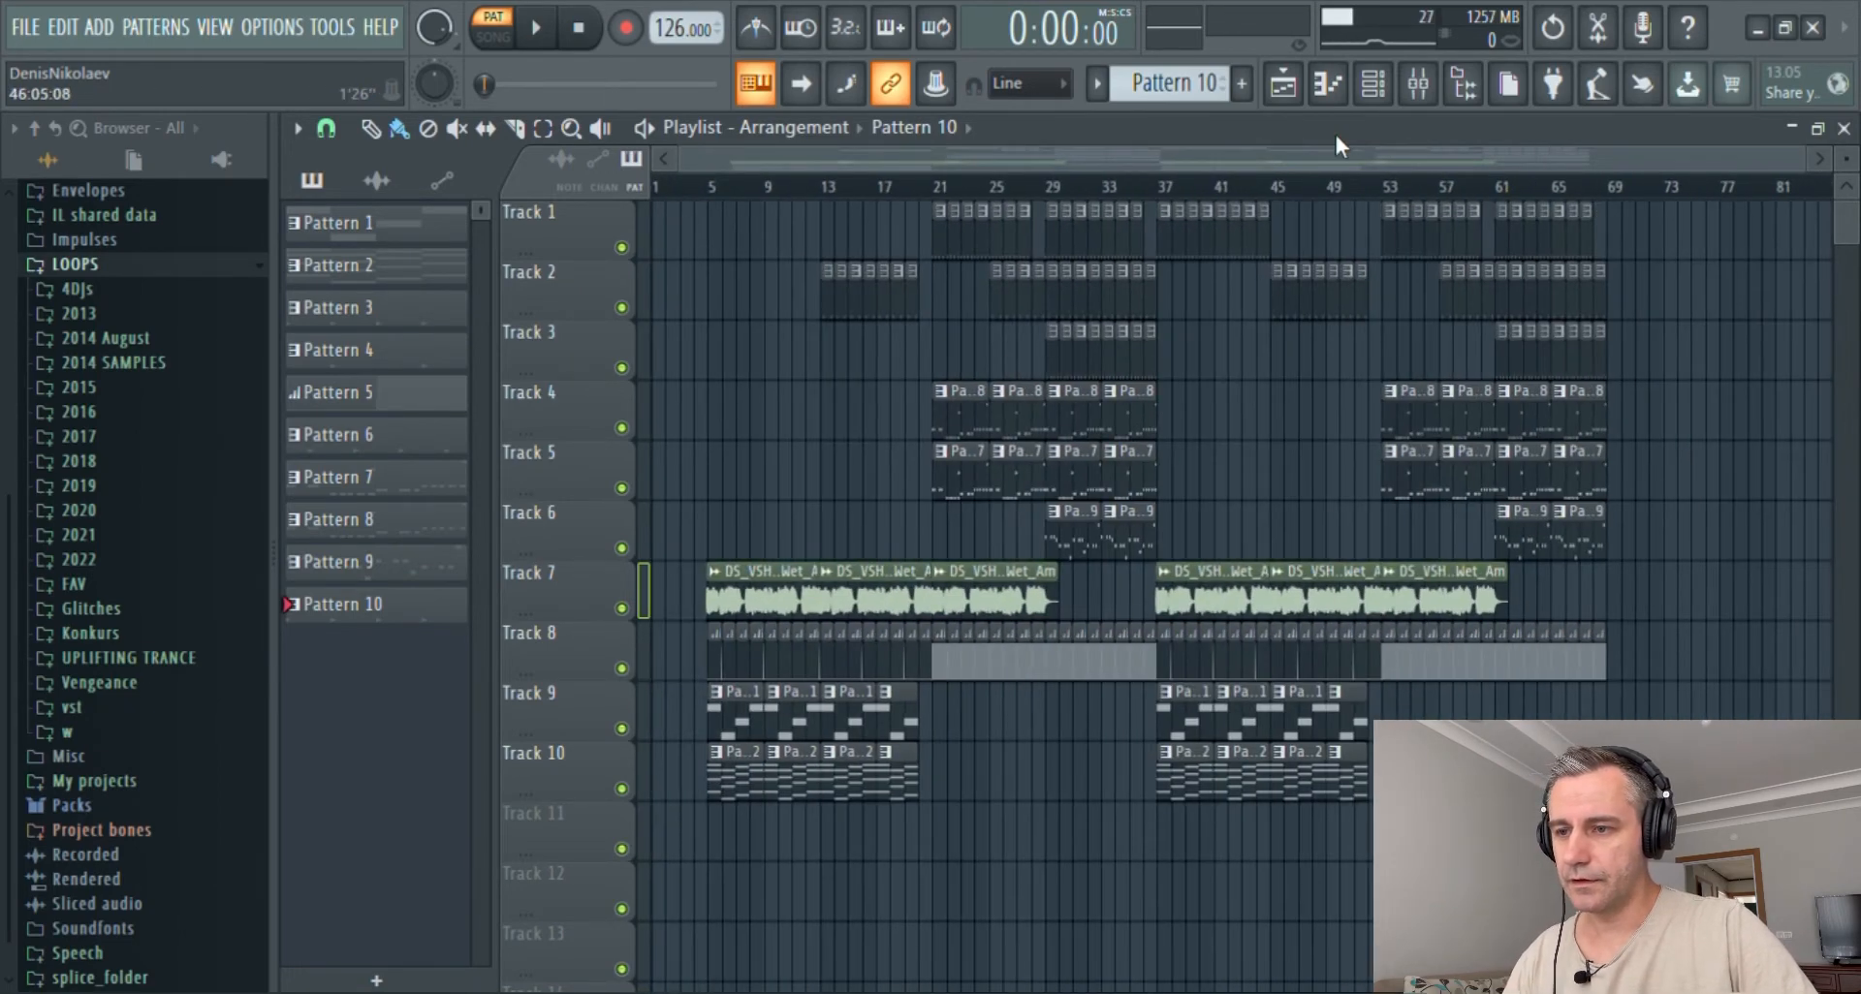
scroll(1334, 146, up, 2)
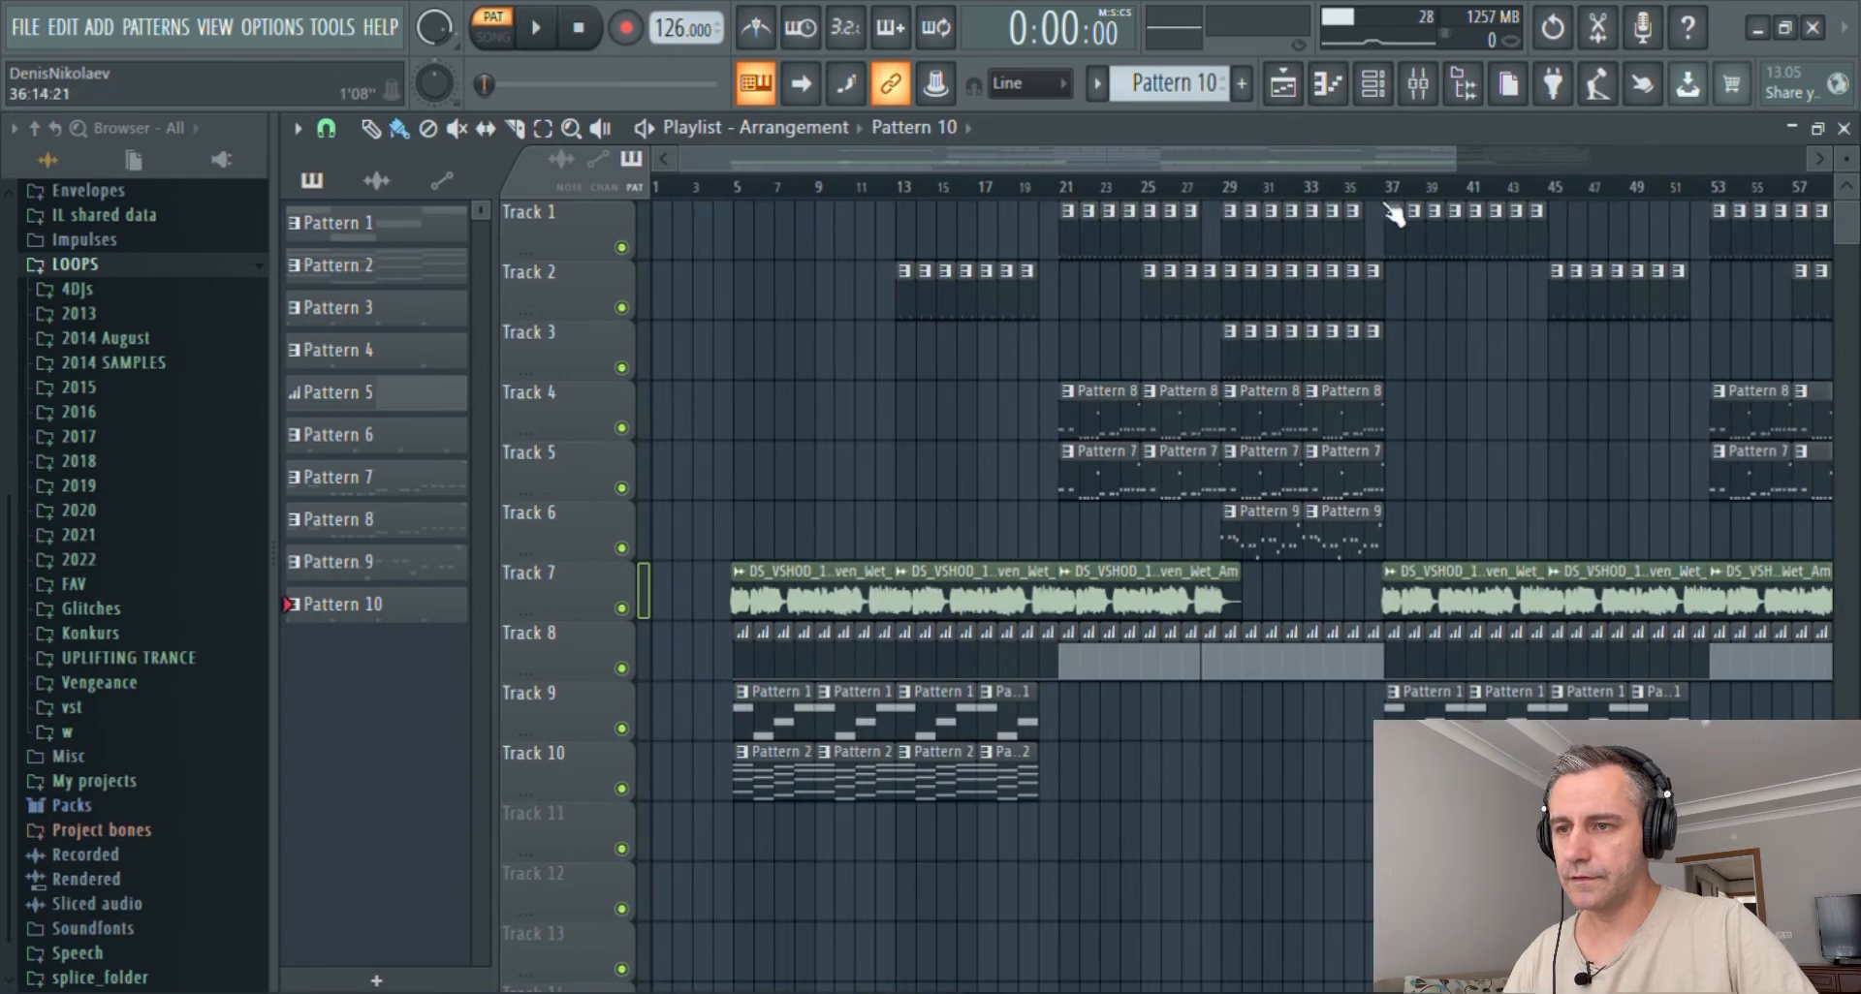
- Play the arrangement from bar 37 to hear the second verse with the cloned kick
double_click(1383, 197)
scroll(1336, 529, down, 2)
scroll(1366, 540, up, 3)
scroll(1396, 542, down, 3)
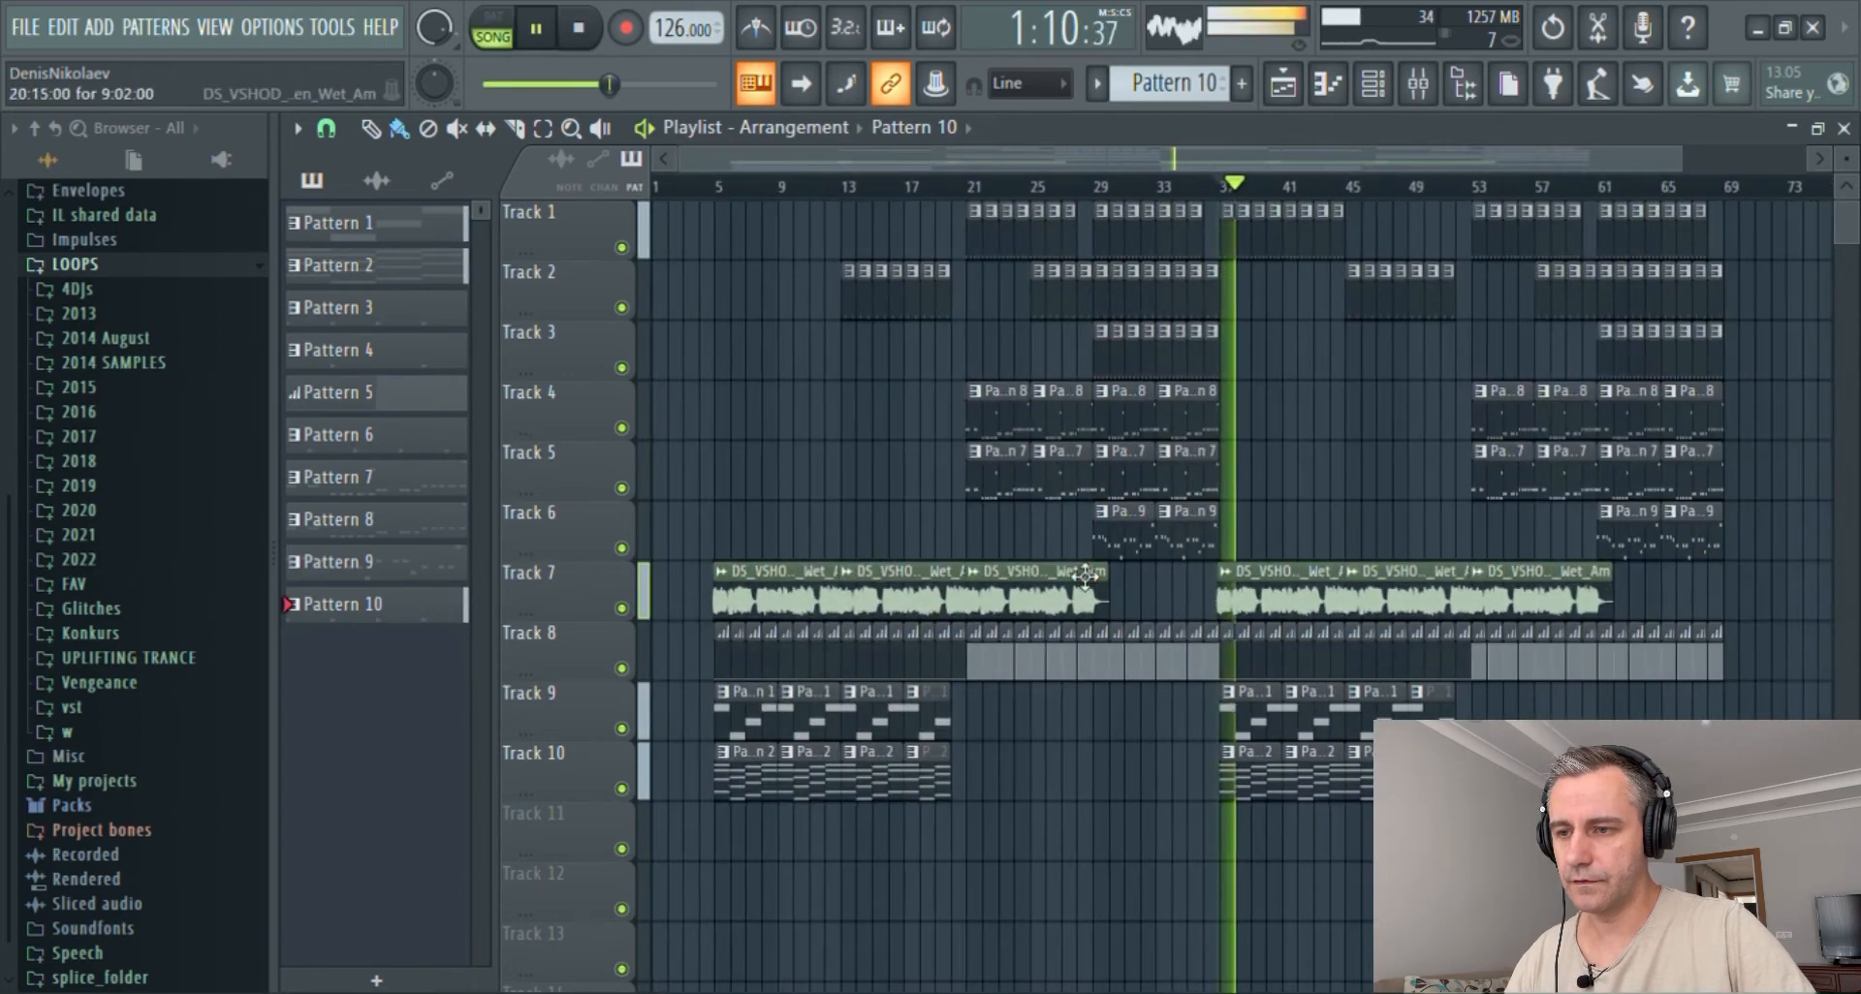
scroll(1300, 553, up, 2)
double_click(1469, 129)
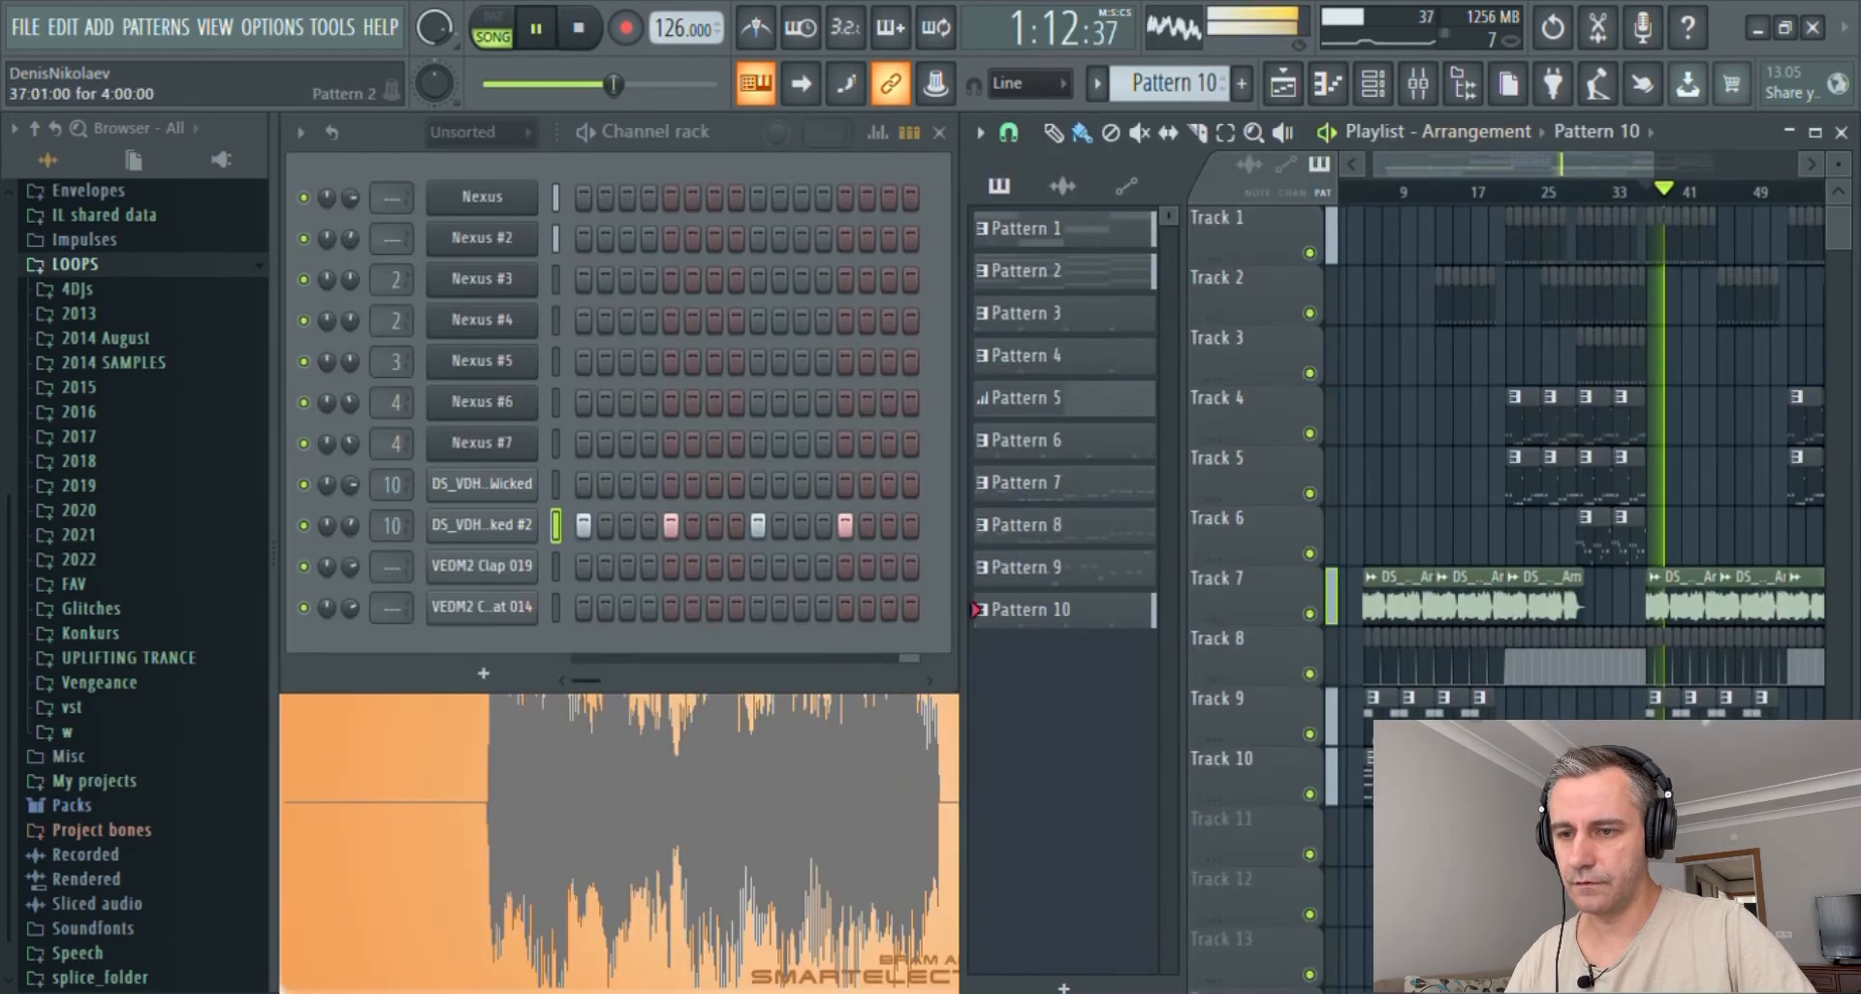
- Lower the Nexus #2 channel volume of Pattern 2 to about 54% during playback, and stop the song
click(1063, 271)
key(F9)
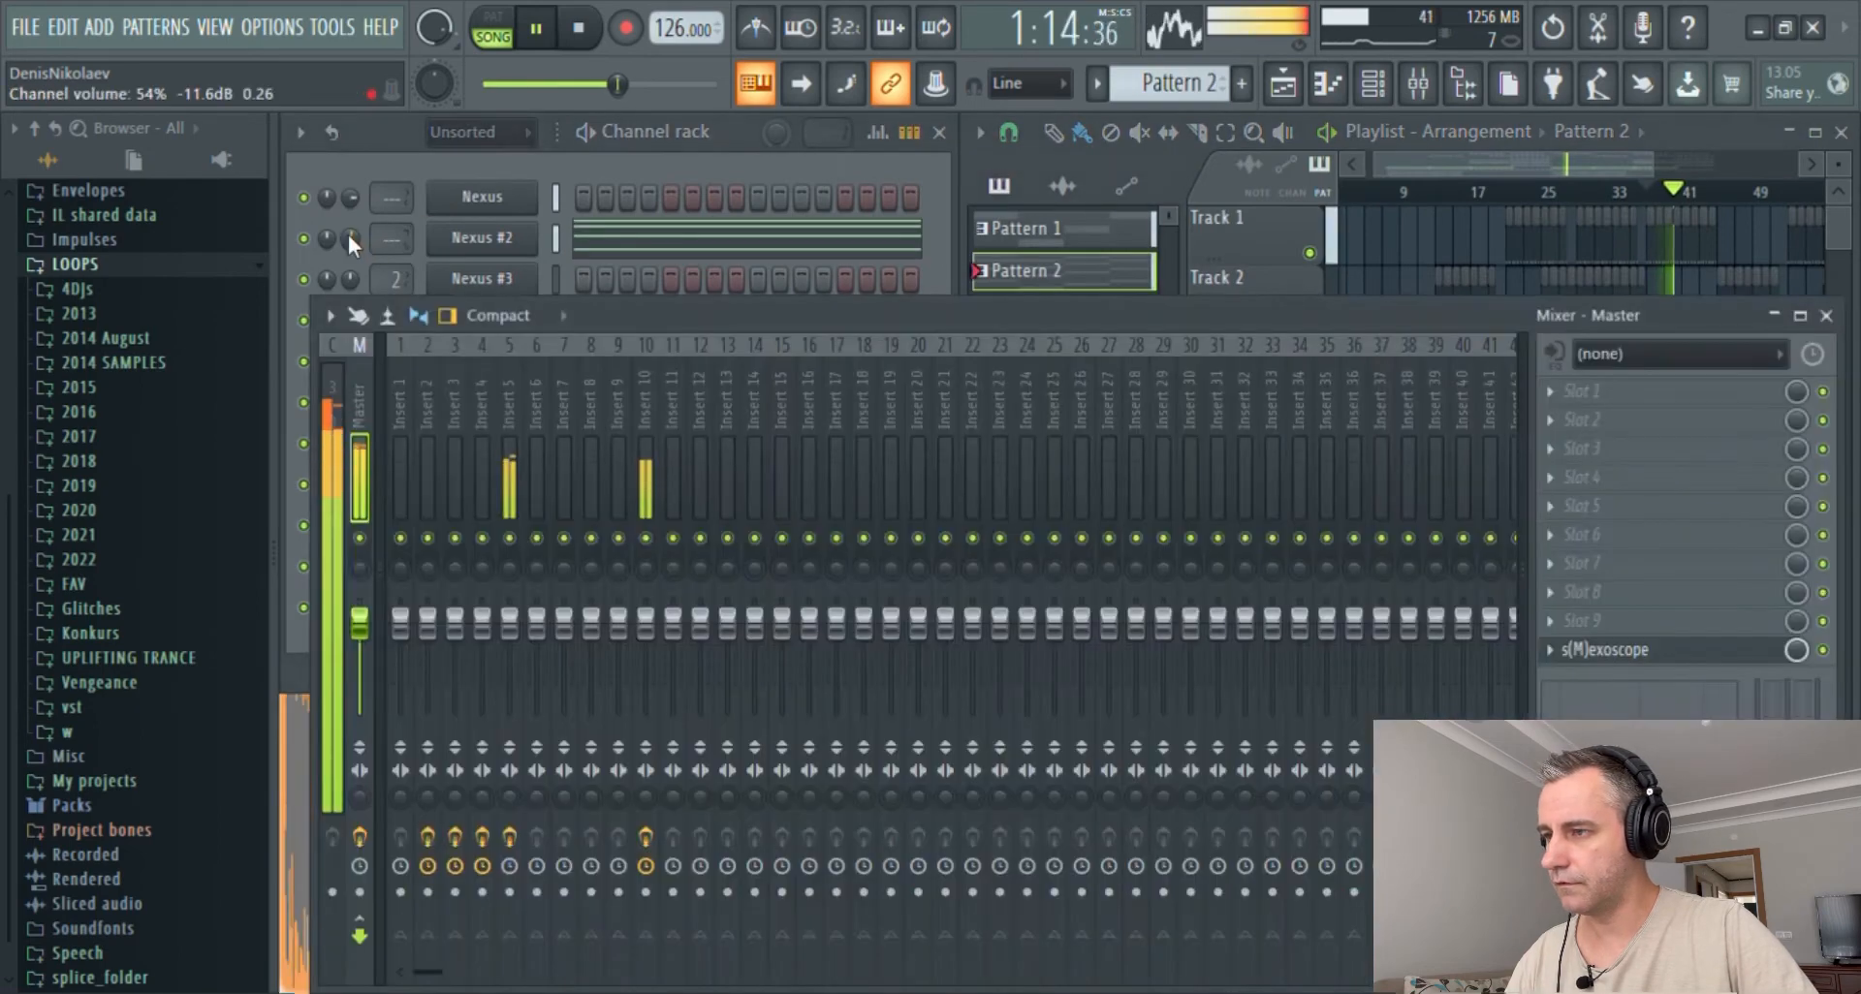
key(F9)
drag(351, 235, 351, 244)
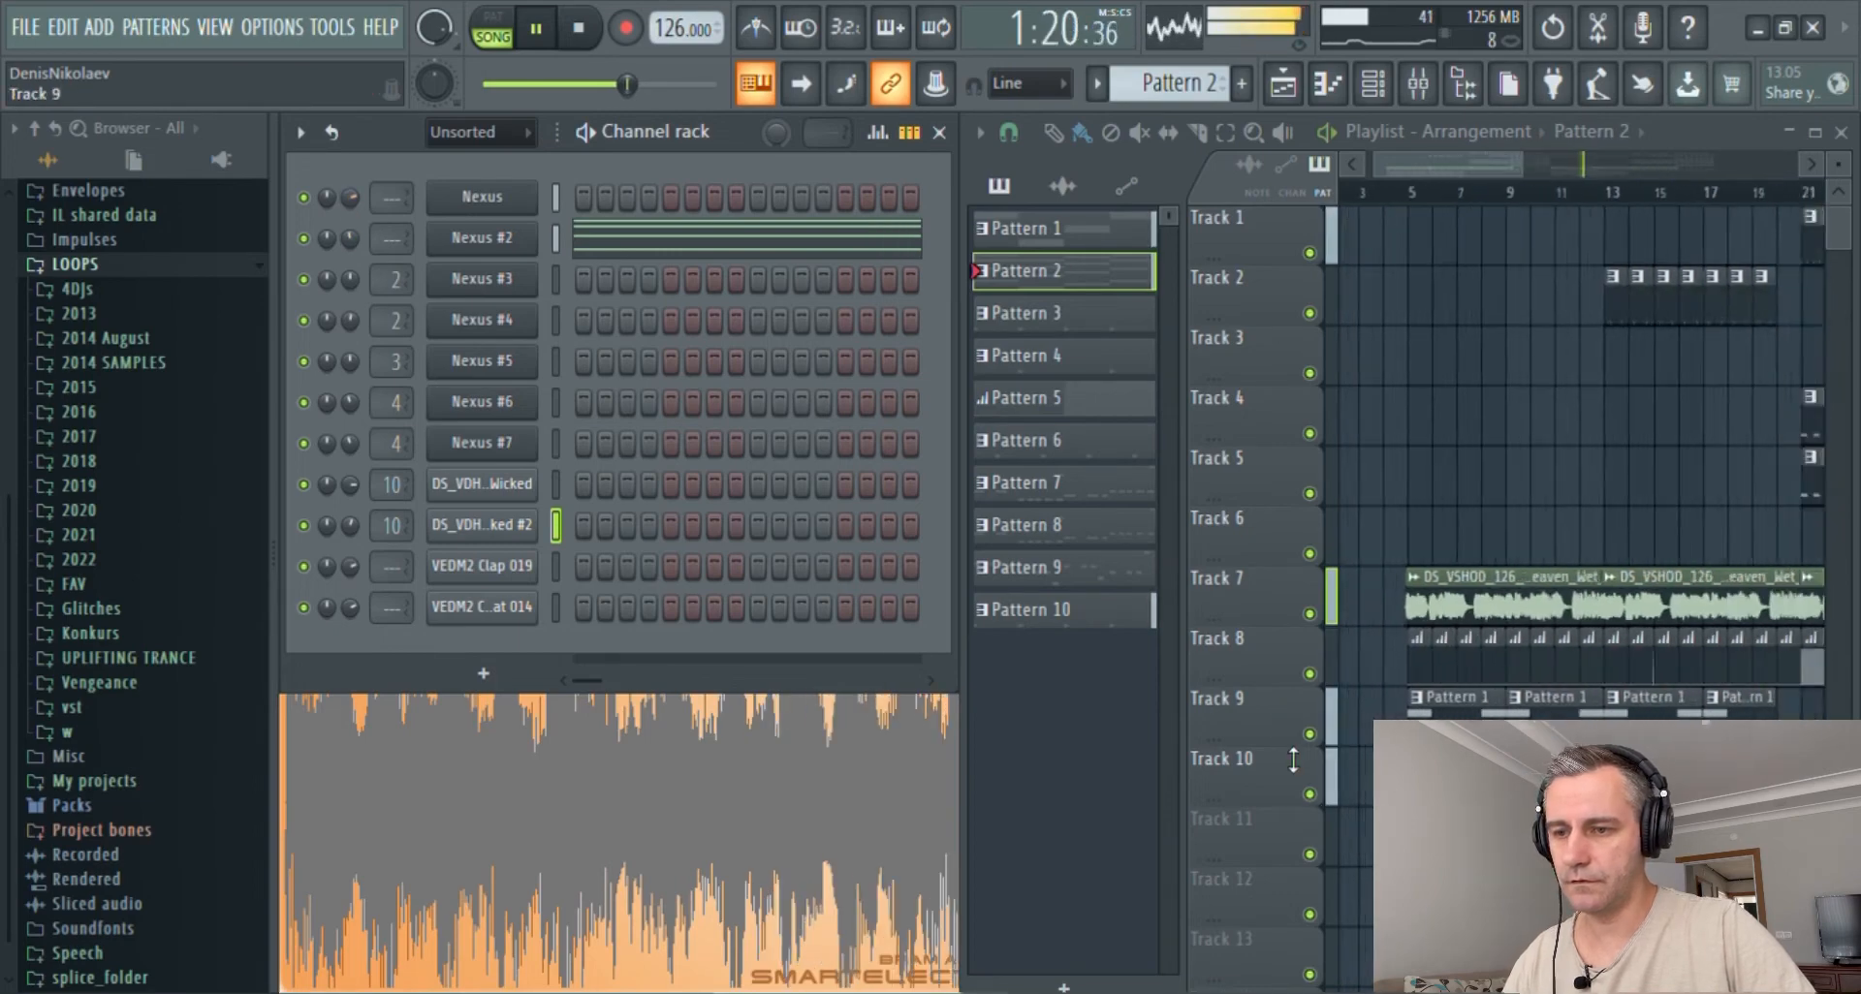
scroll(1580, 482, up, 4)
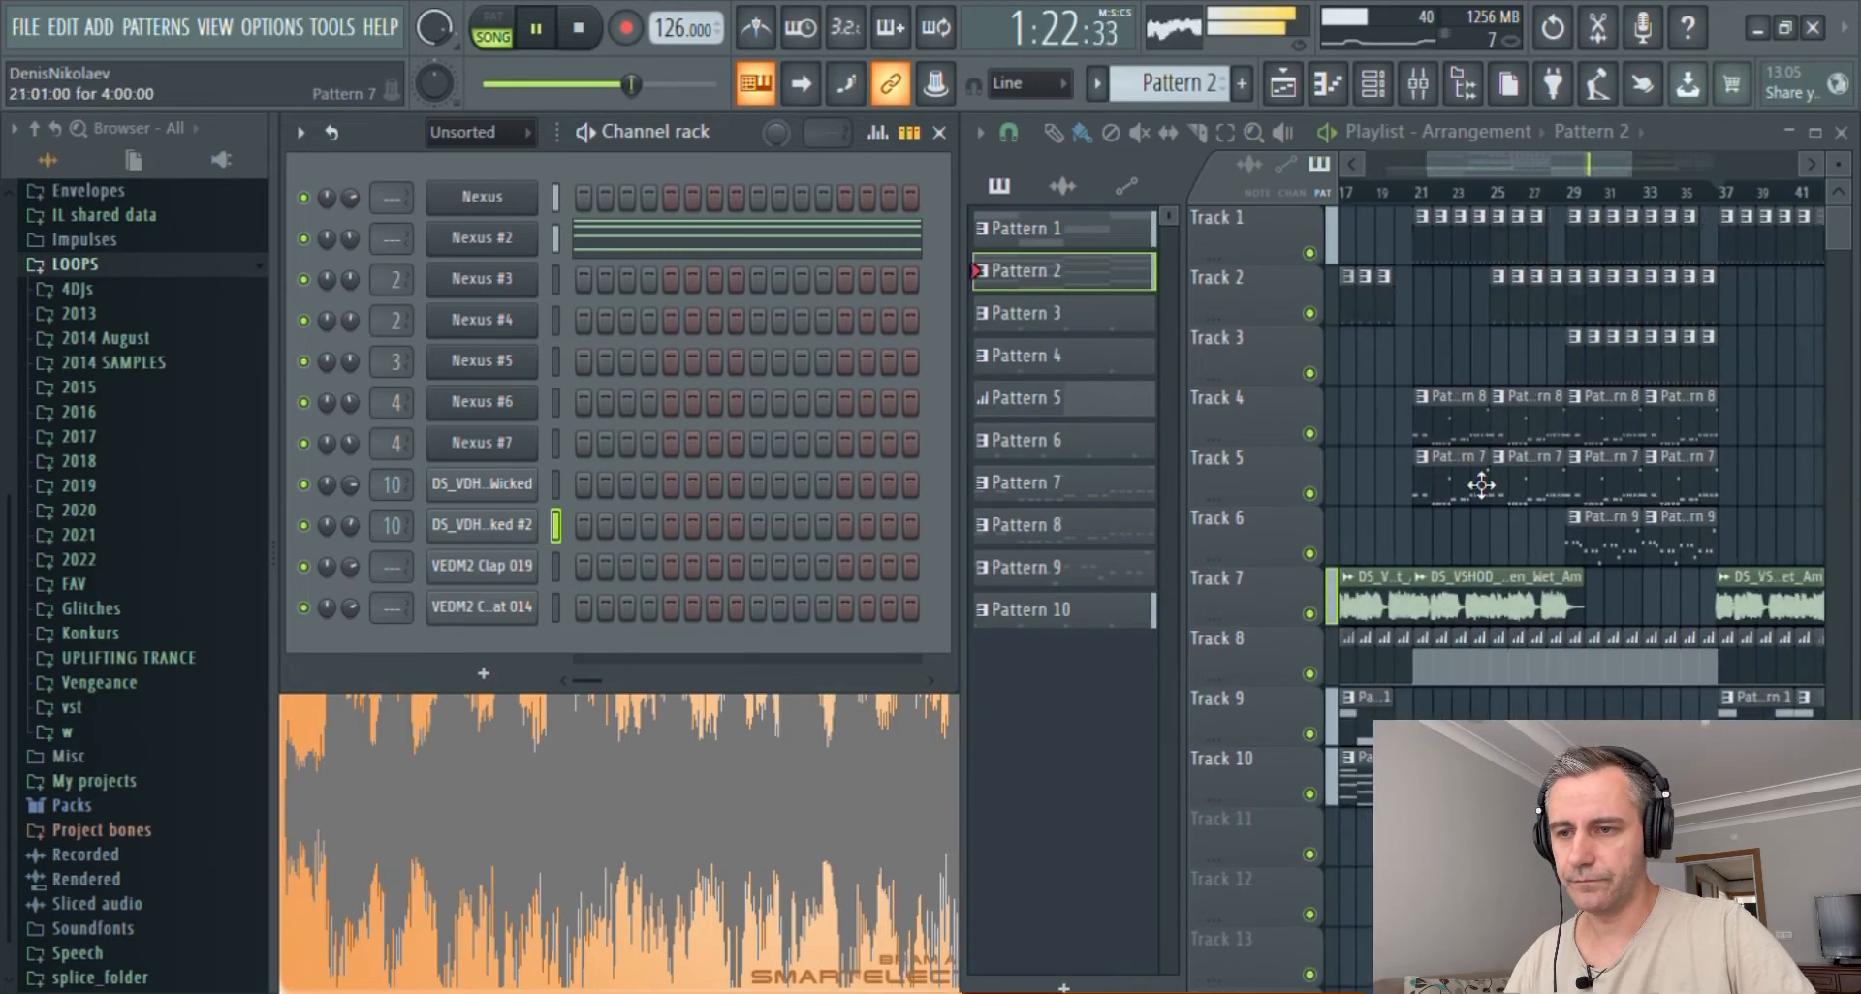
scroll(1483, 485, down, 4)
key(space)
- Open Pattern 9's Nexus #7 melody in the piano roll and copy its notes
scroll(1632, 540, up, 4)
scroll(1578, 543, down, 3)
click(1510, 552)
click(890, 438)
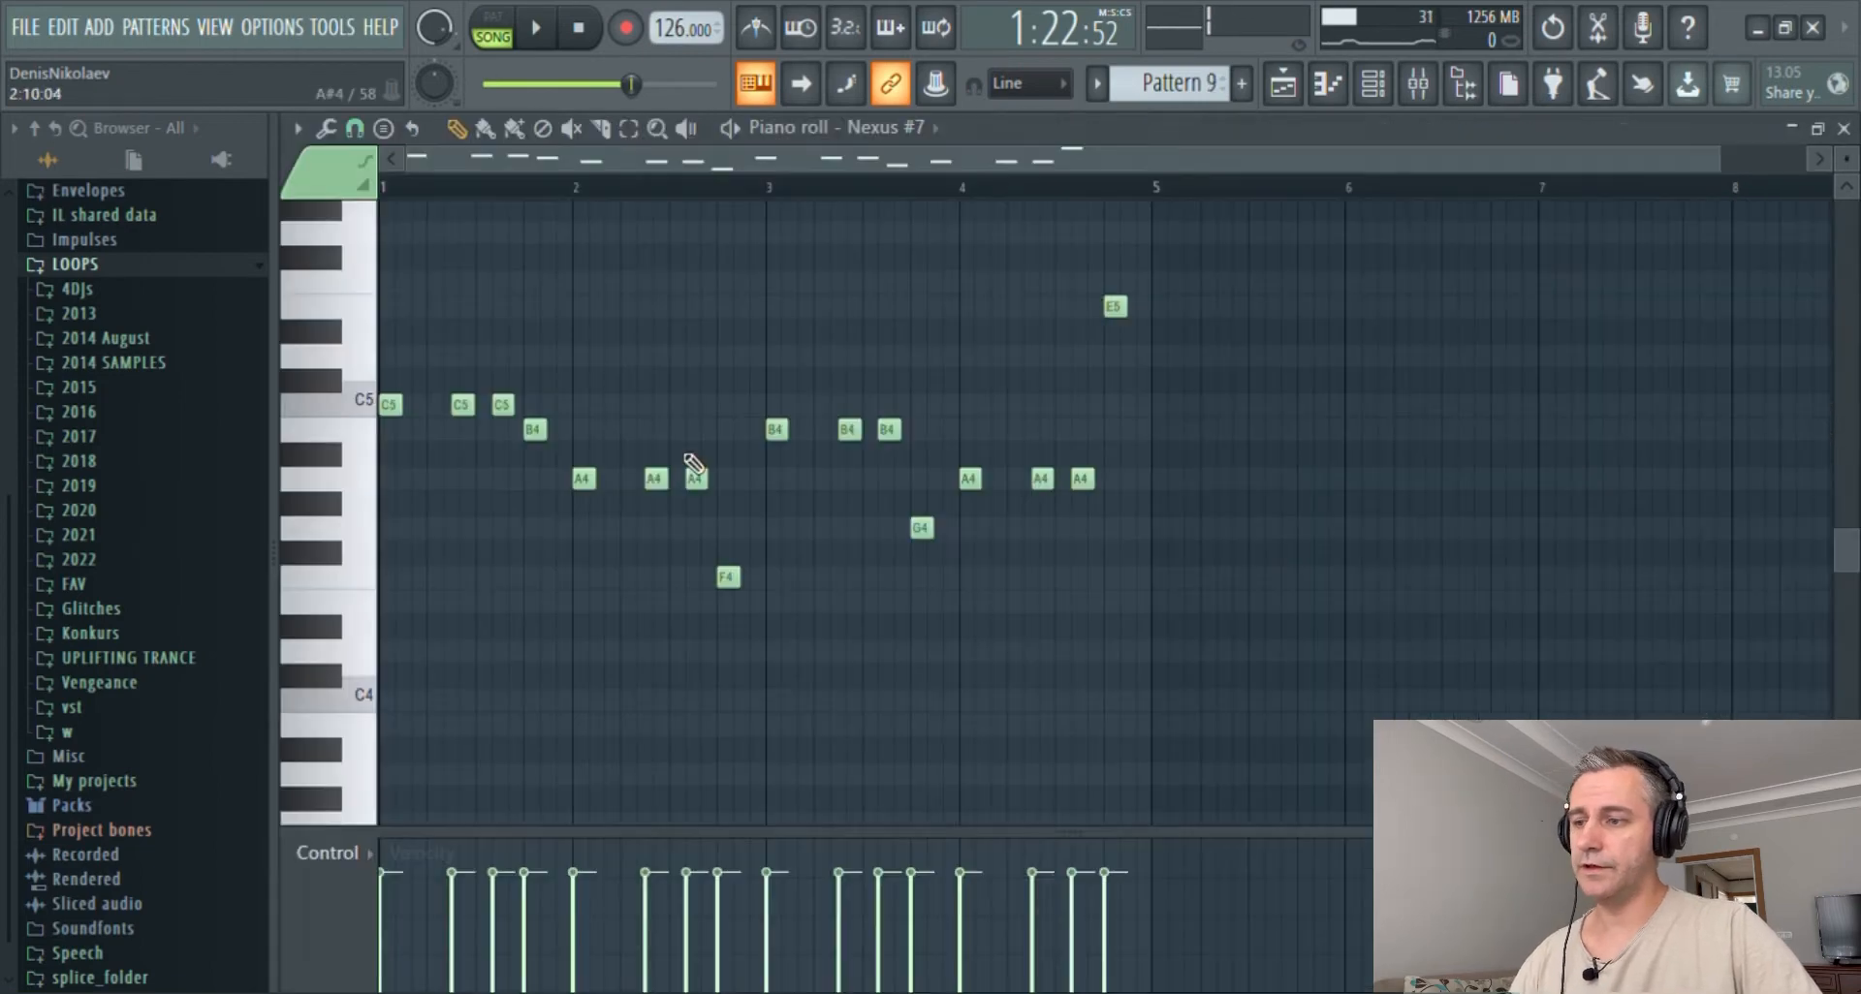
key(Escape)
- Create Pattern 11, clone the Nexus #7 channel and paste the four-bar melody into the clone's piano roll
click(1241, 85)
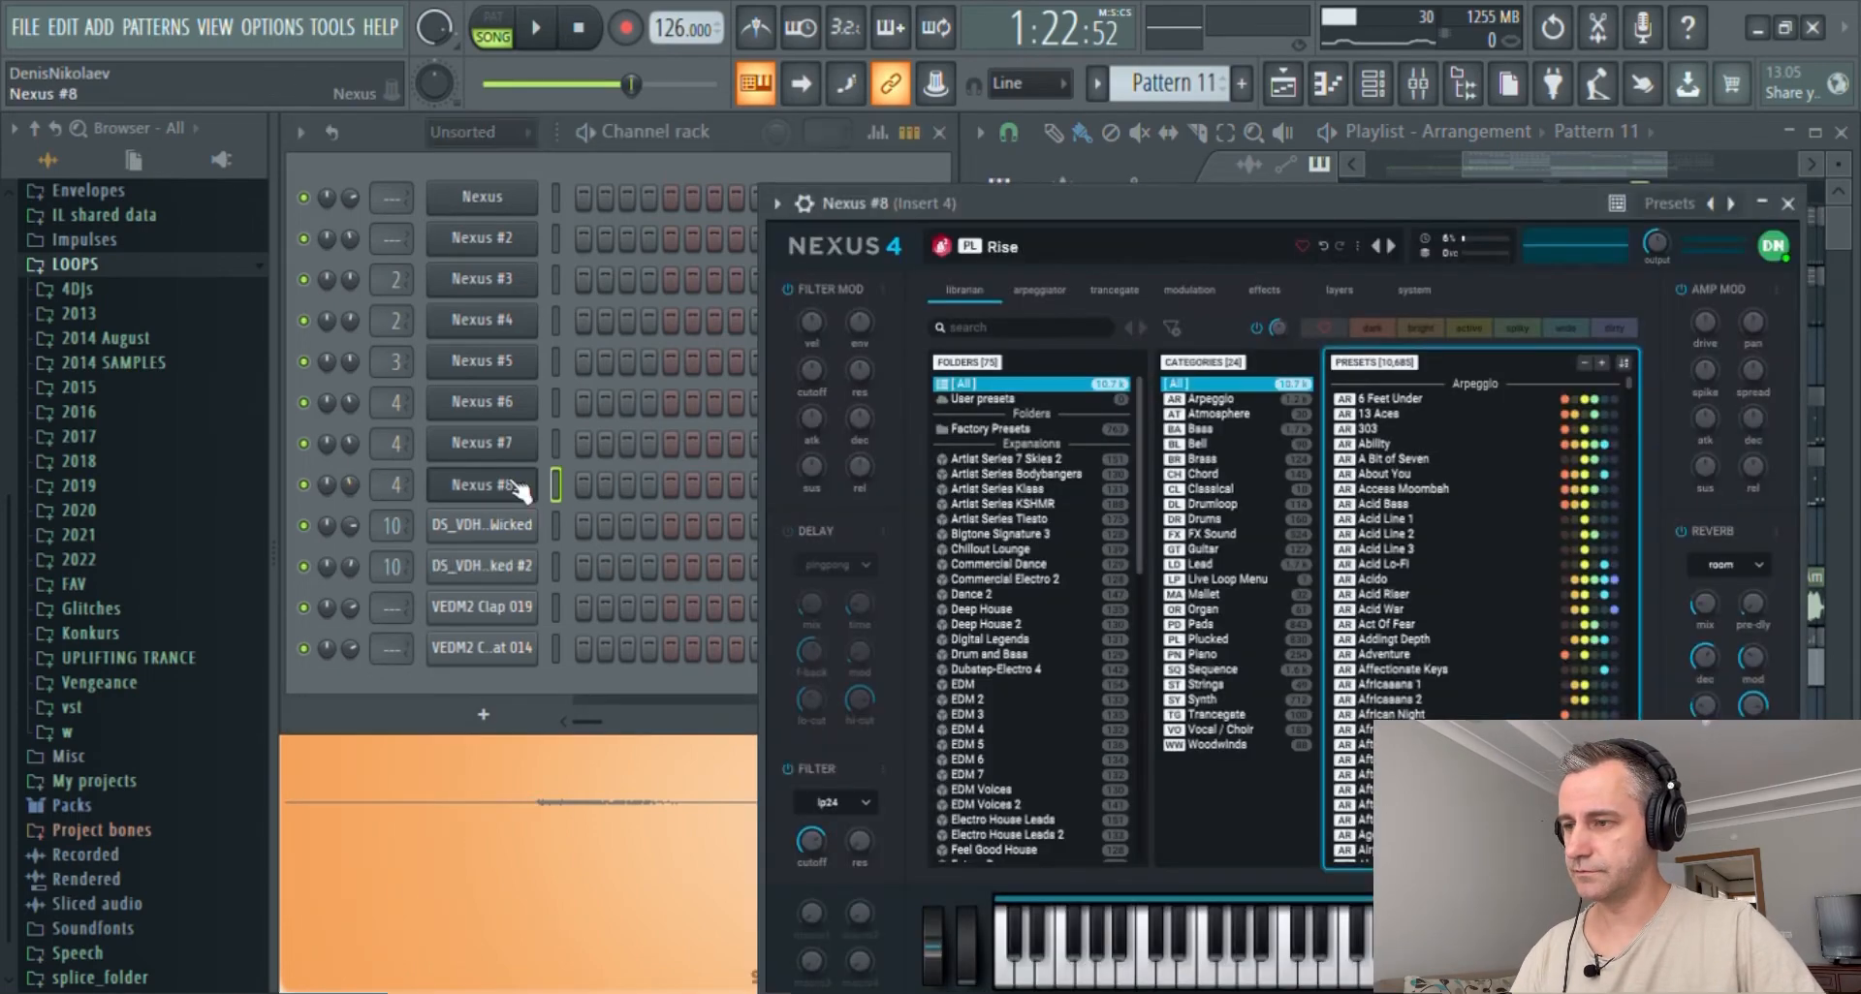
click(556, 486)
key(F7)
key(ctrl+v)
click(490, 35)
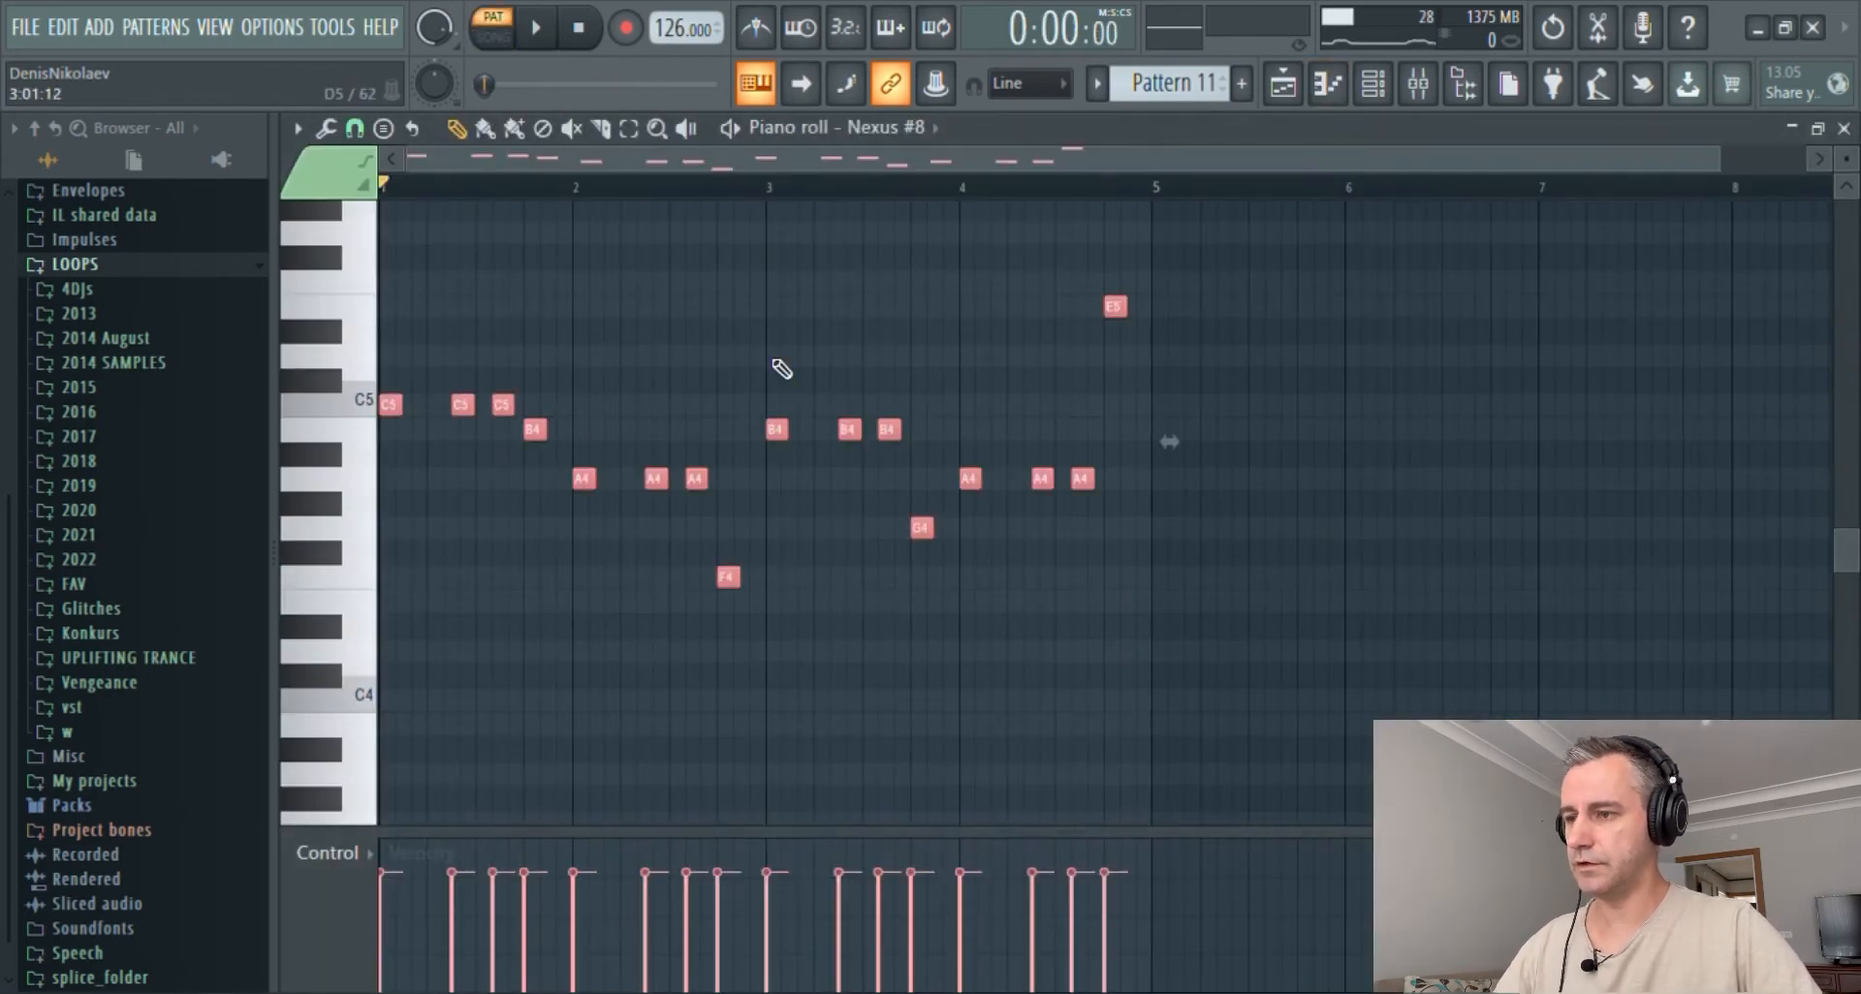
- Lower the Nexus #8 main filter cutoff to 71 and its filter-mod cutoff to -30, starting pattern playback
key(Escape)
drag(1258, 210, 1232, 142)
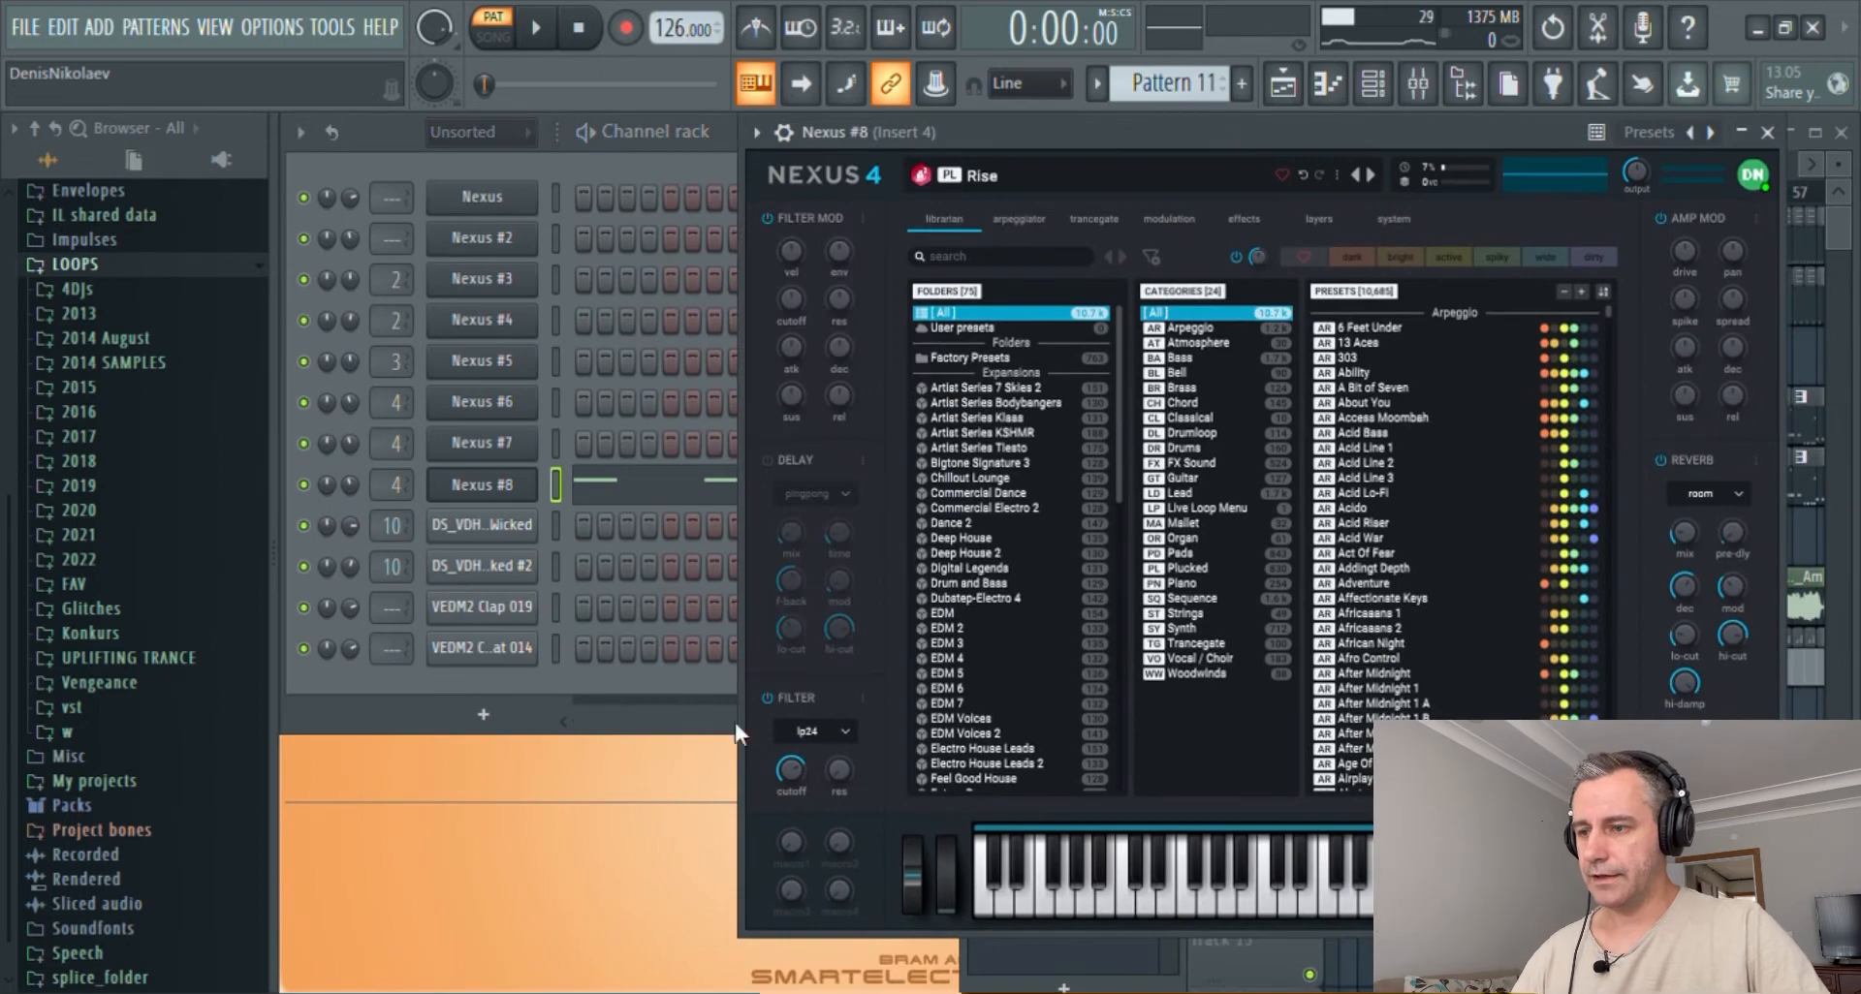
mouse_move(789, 771)
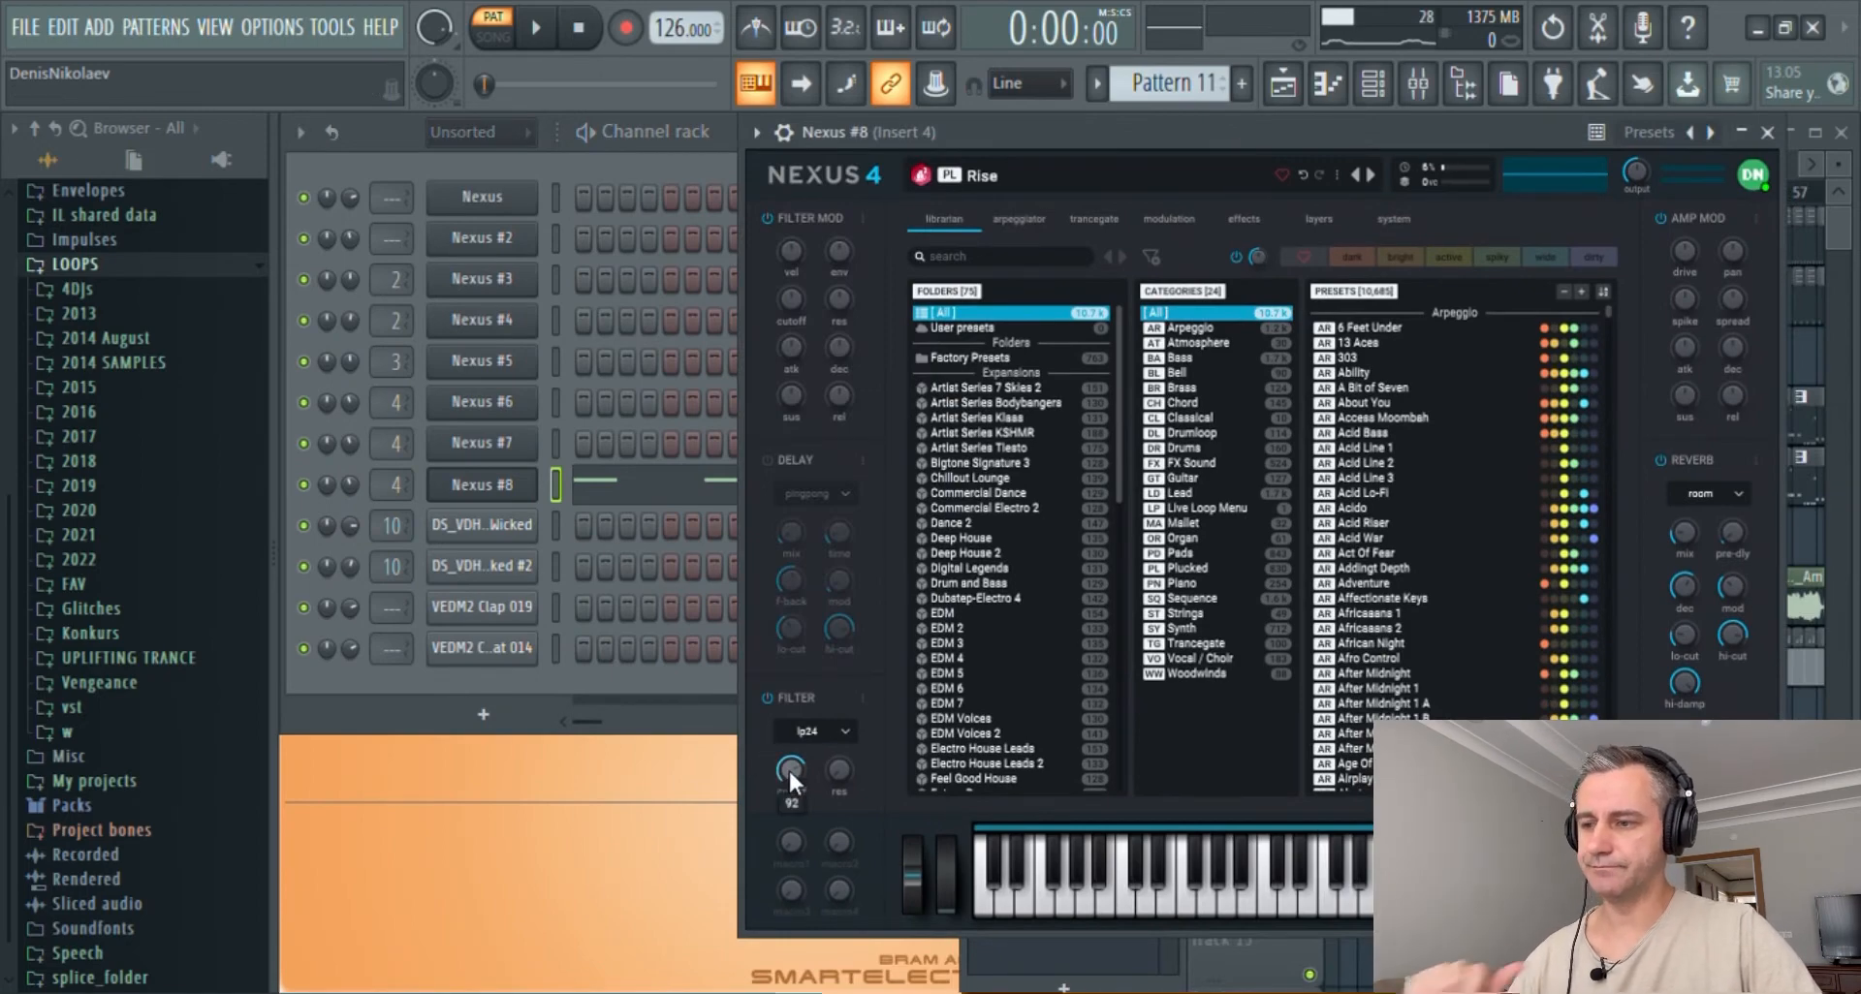
drag(790, 772, 790, 810)
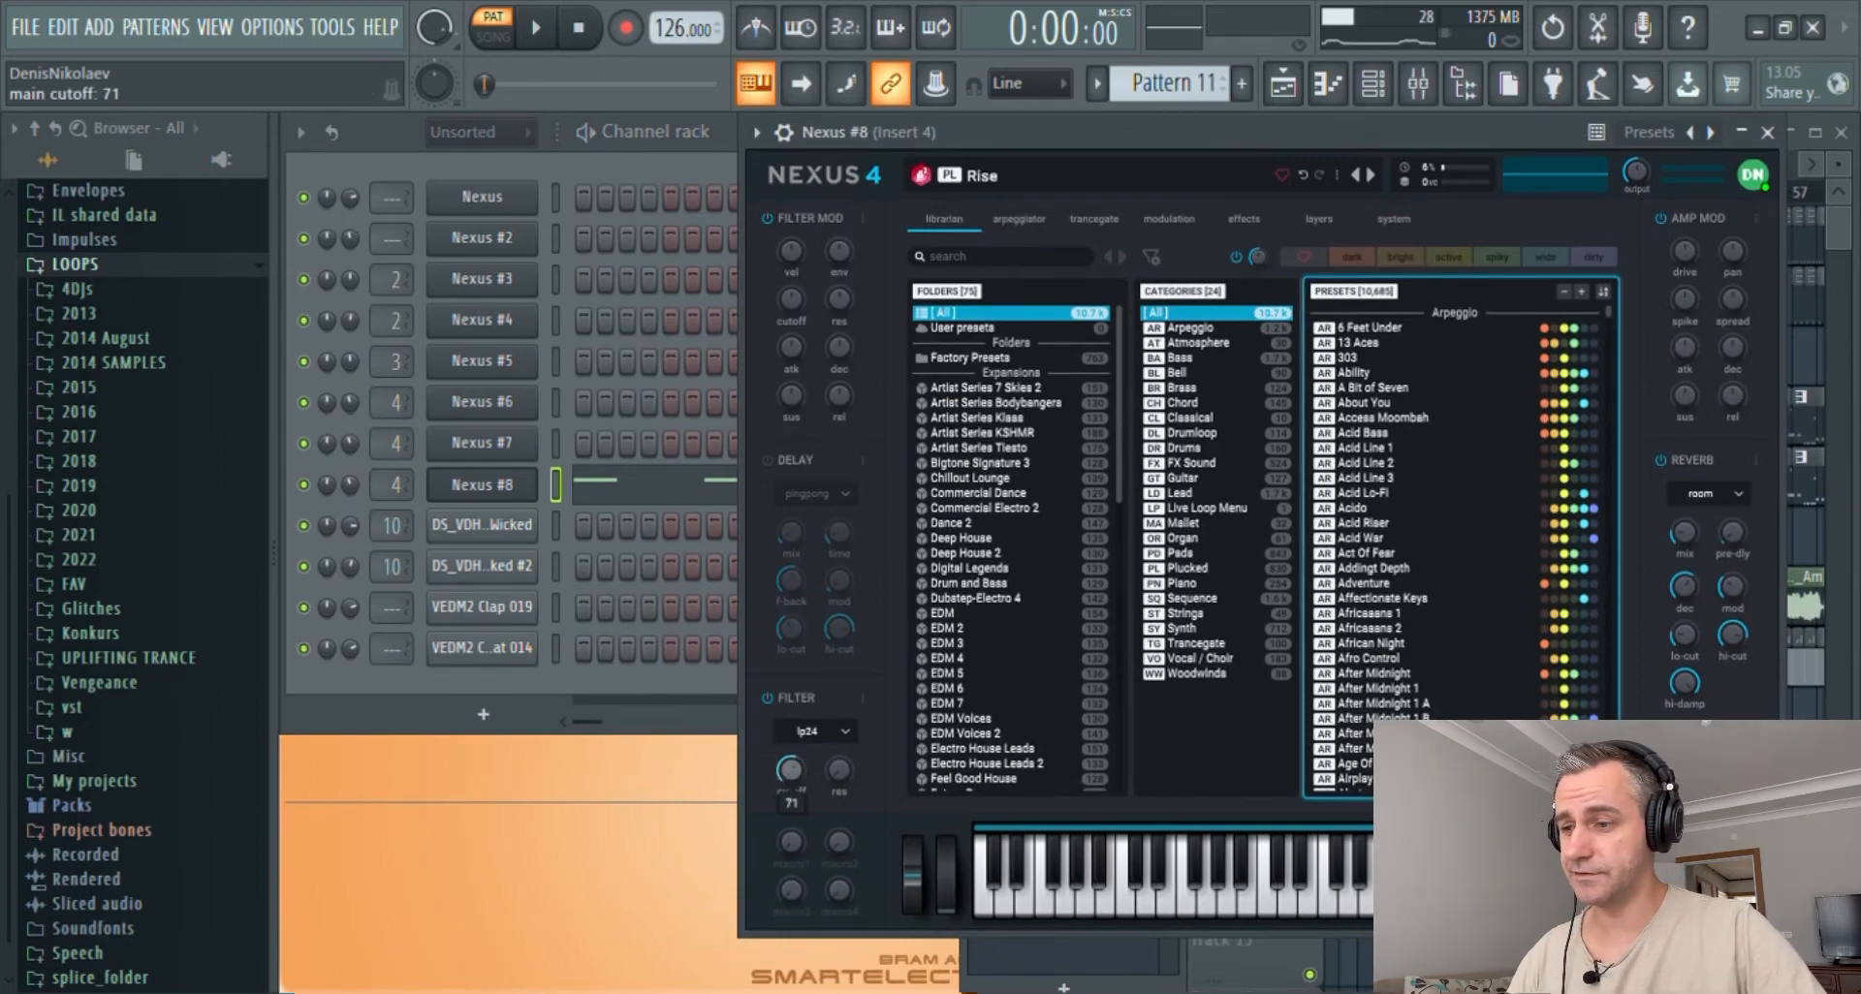
key(space)
drag(794, 292, 795, 335)
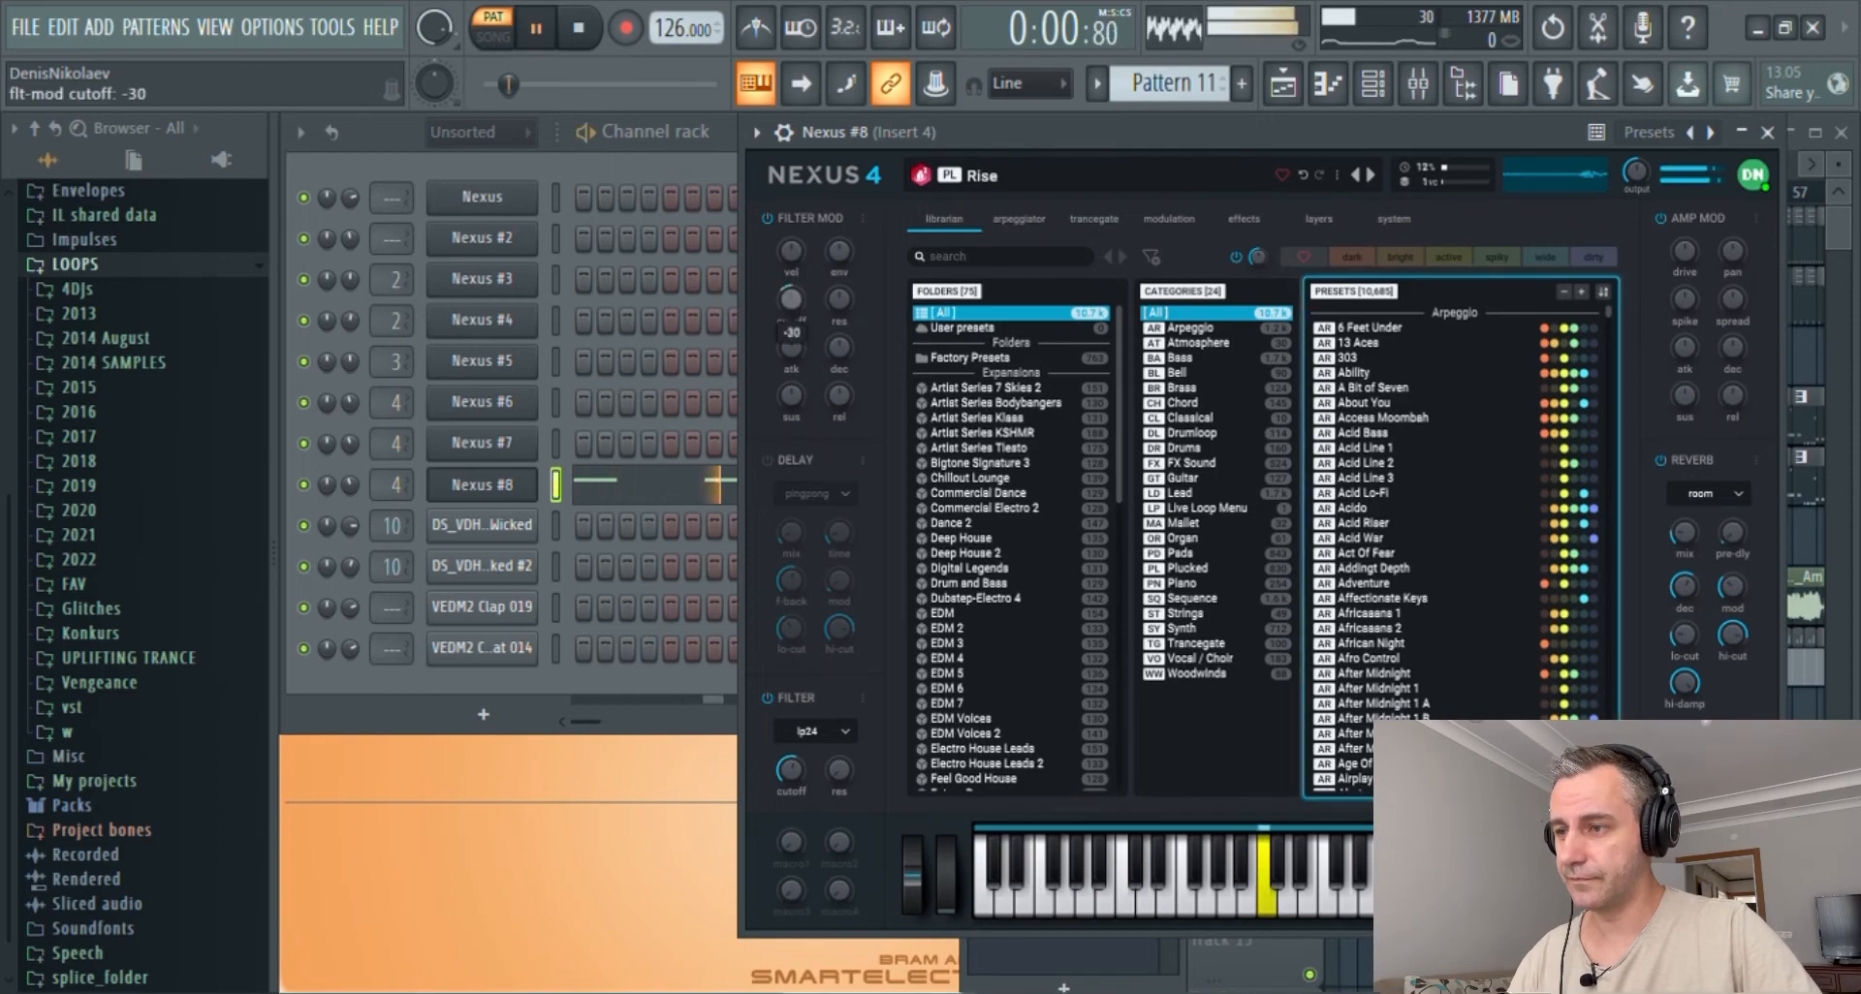
- Set the Nexus #8 reverb mix to 42 and type to hall, stop playback and close the plugin
drag(1676, 540, 1677, 504)
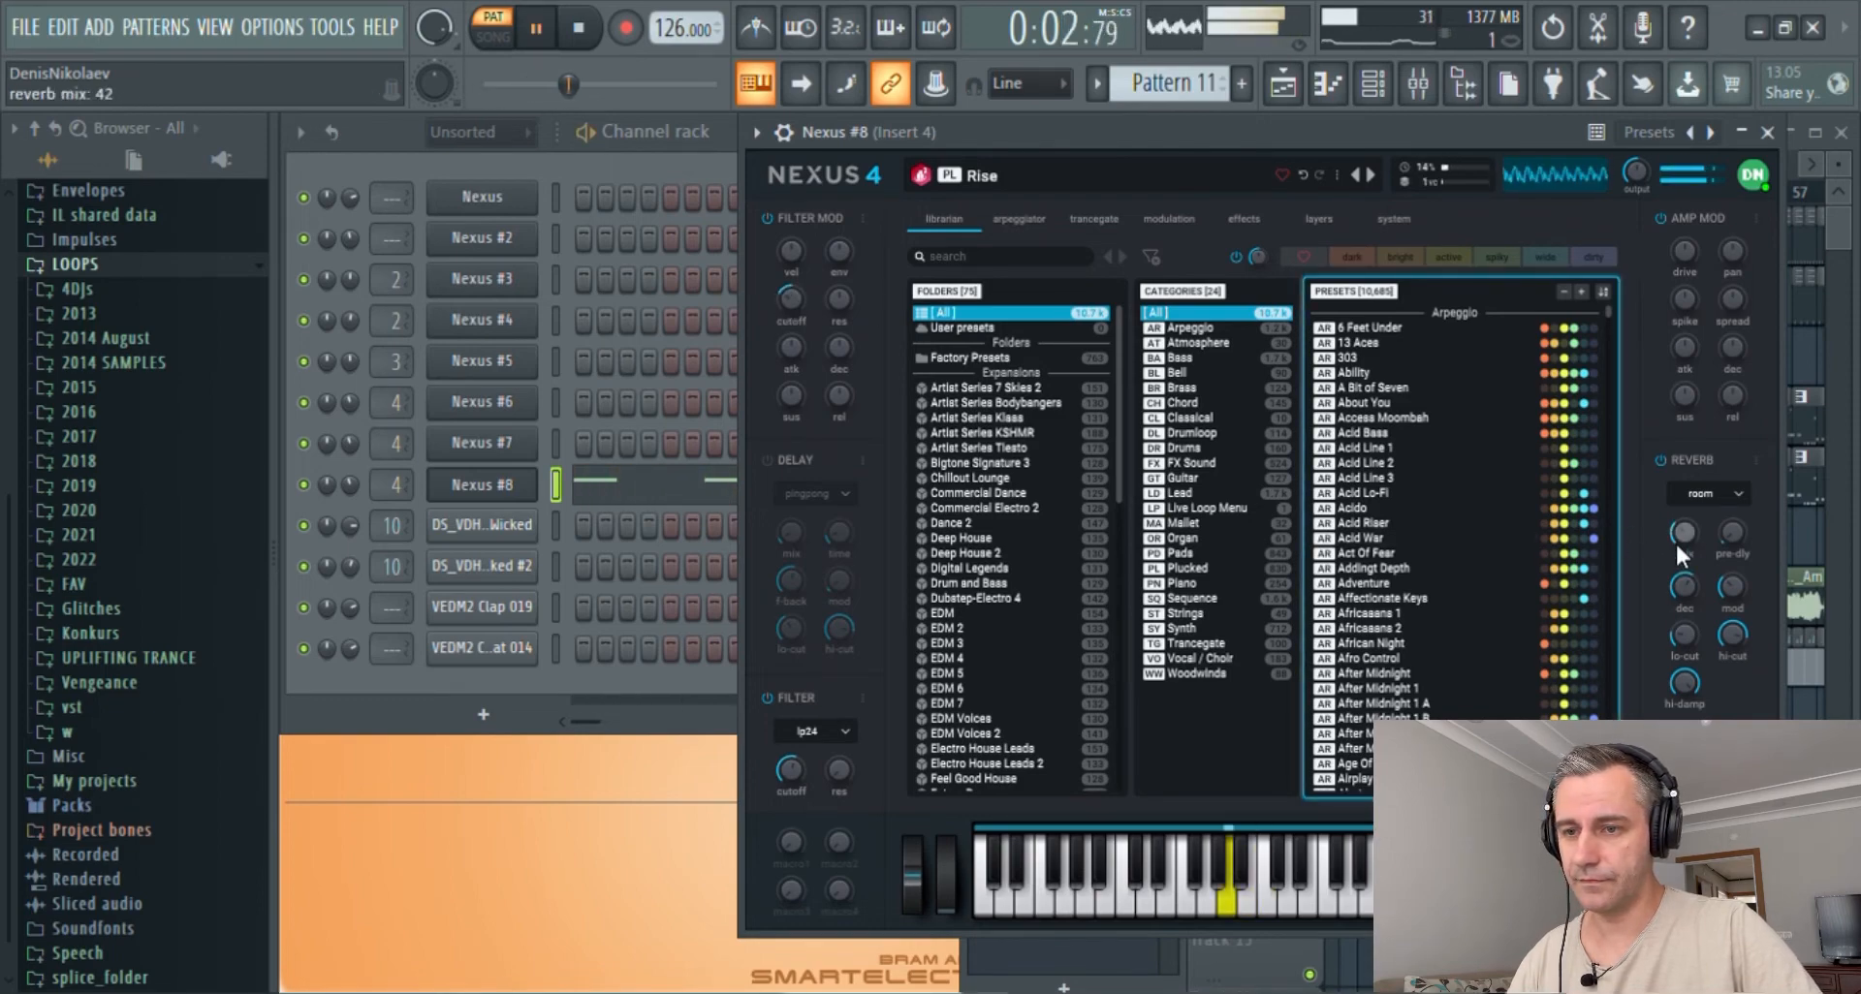
click(1708, 496)
click(1701, 562)
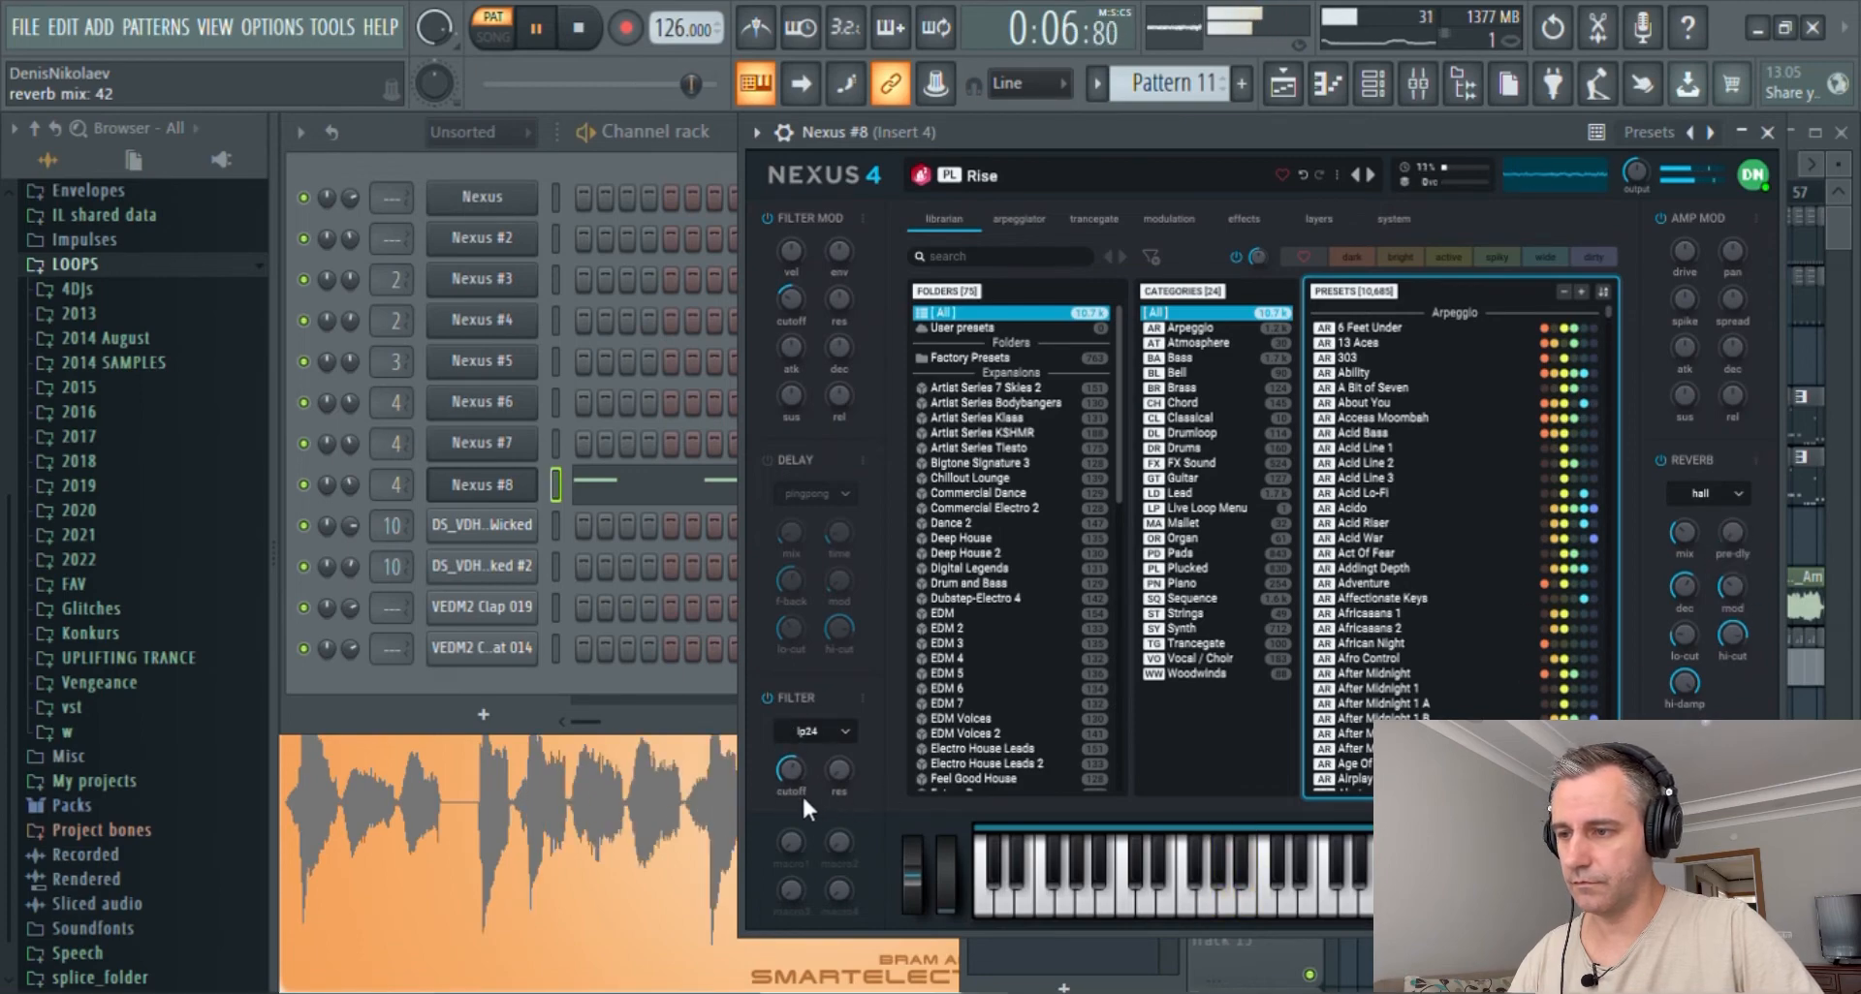
drag(777, 289, 791, 336)
click(496, 488)
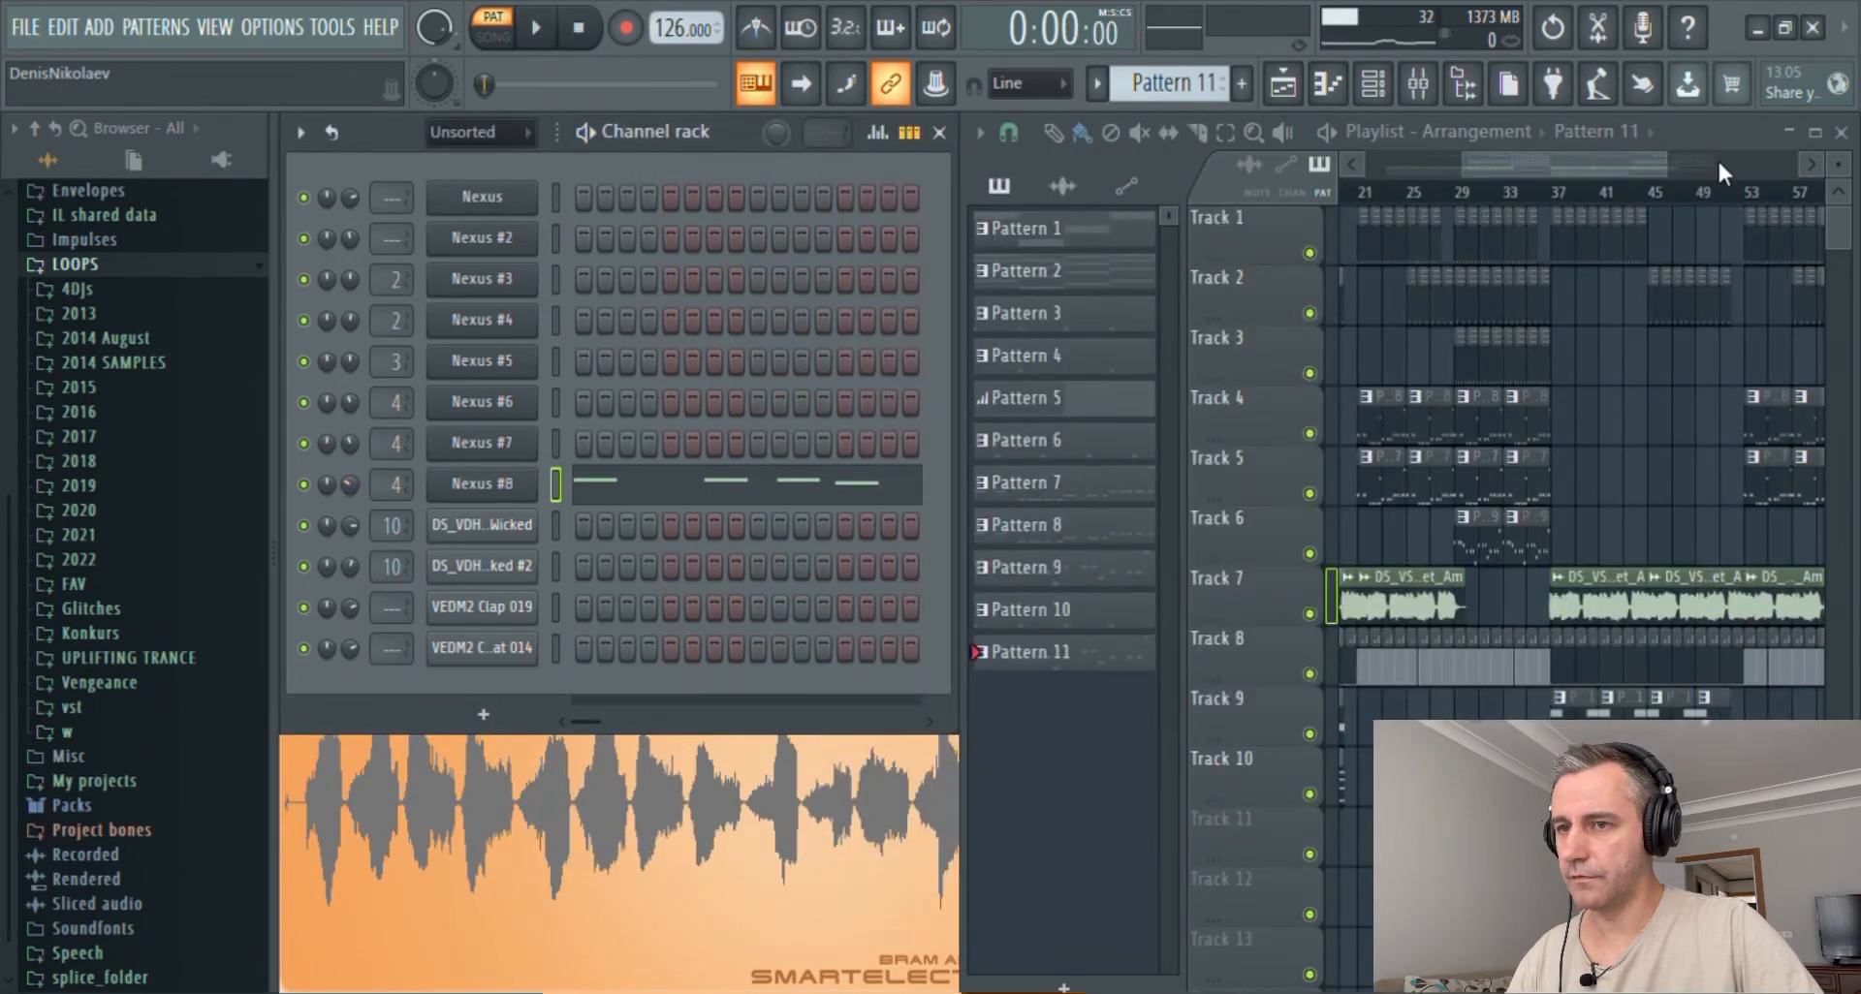
- Place two consecutive Pattern 11 clips on Track 6 of the playlist, starting at bar 37
click(1815, 131)
scroll(1101, 481, up, 3)
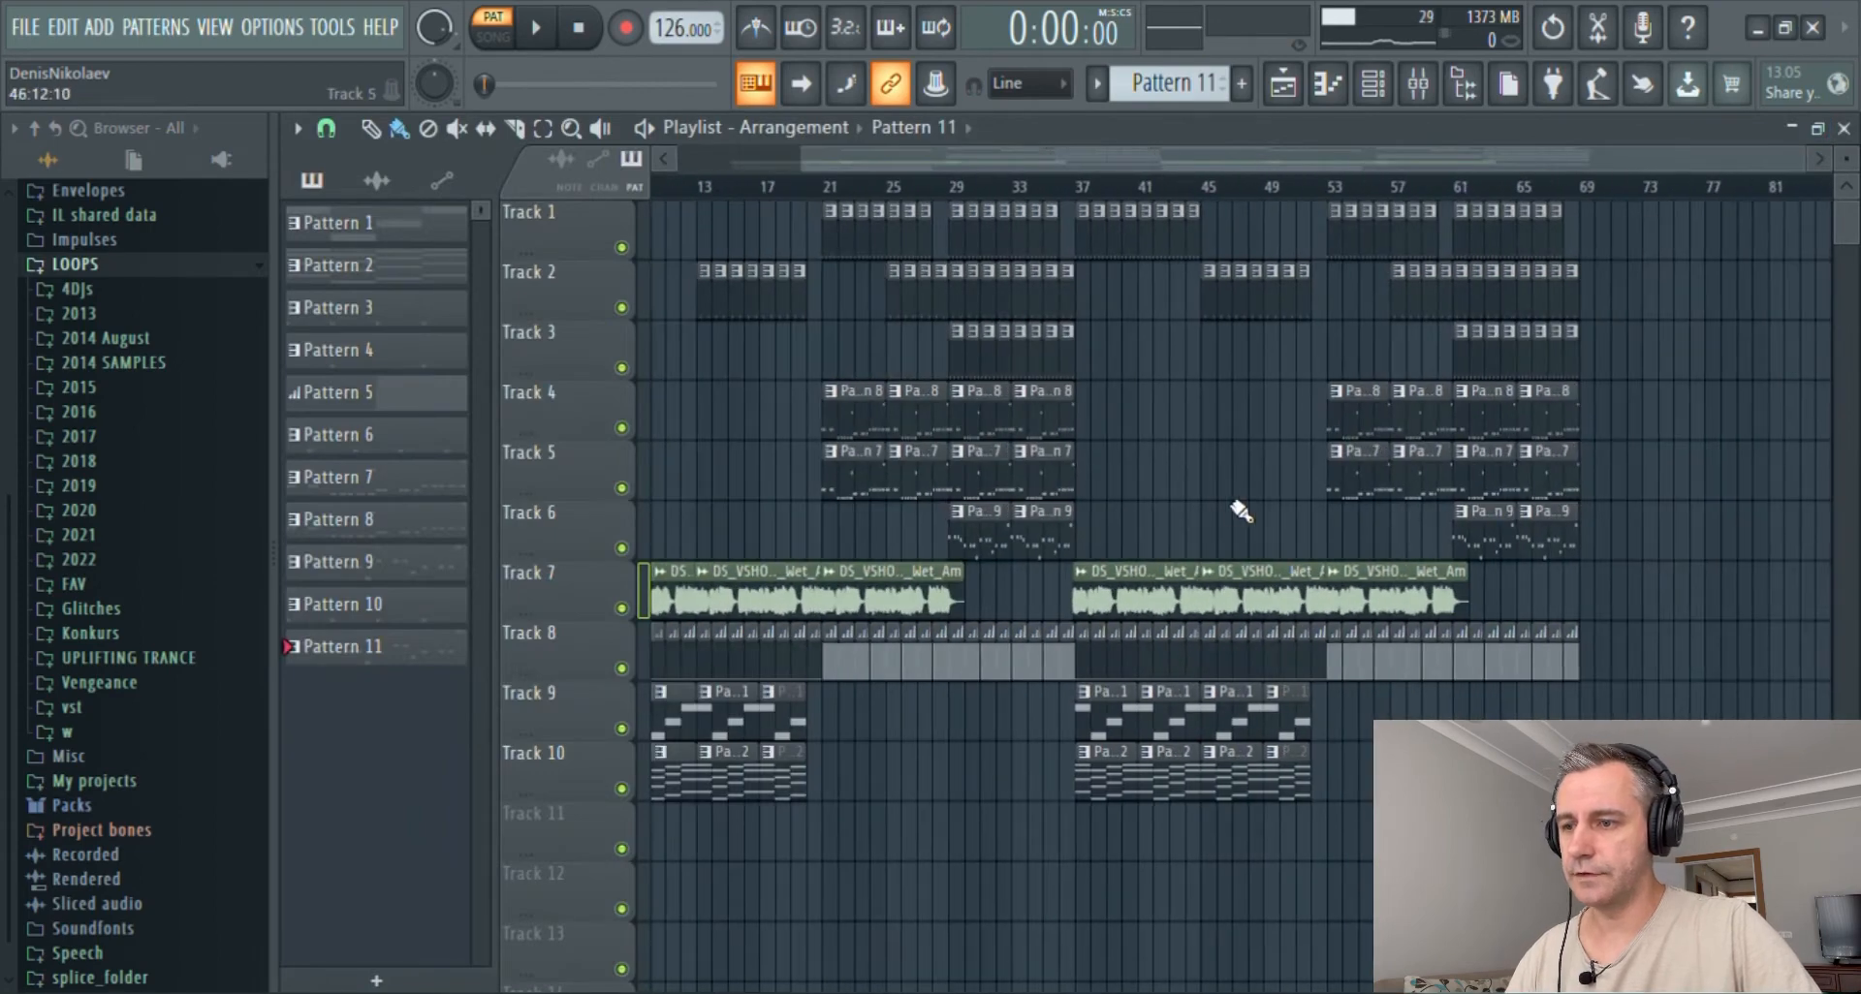
scroll(1101, 553, up, 3)
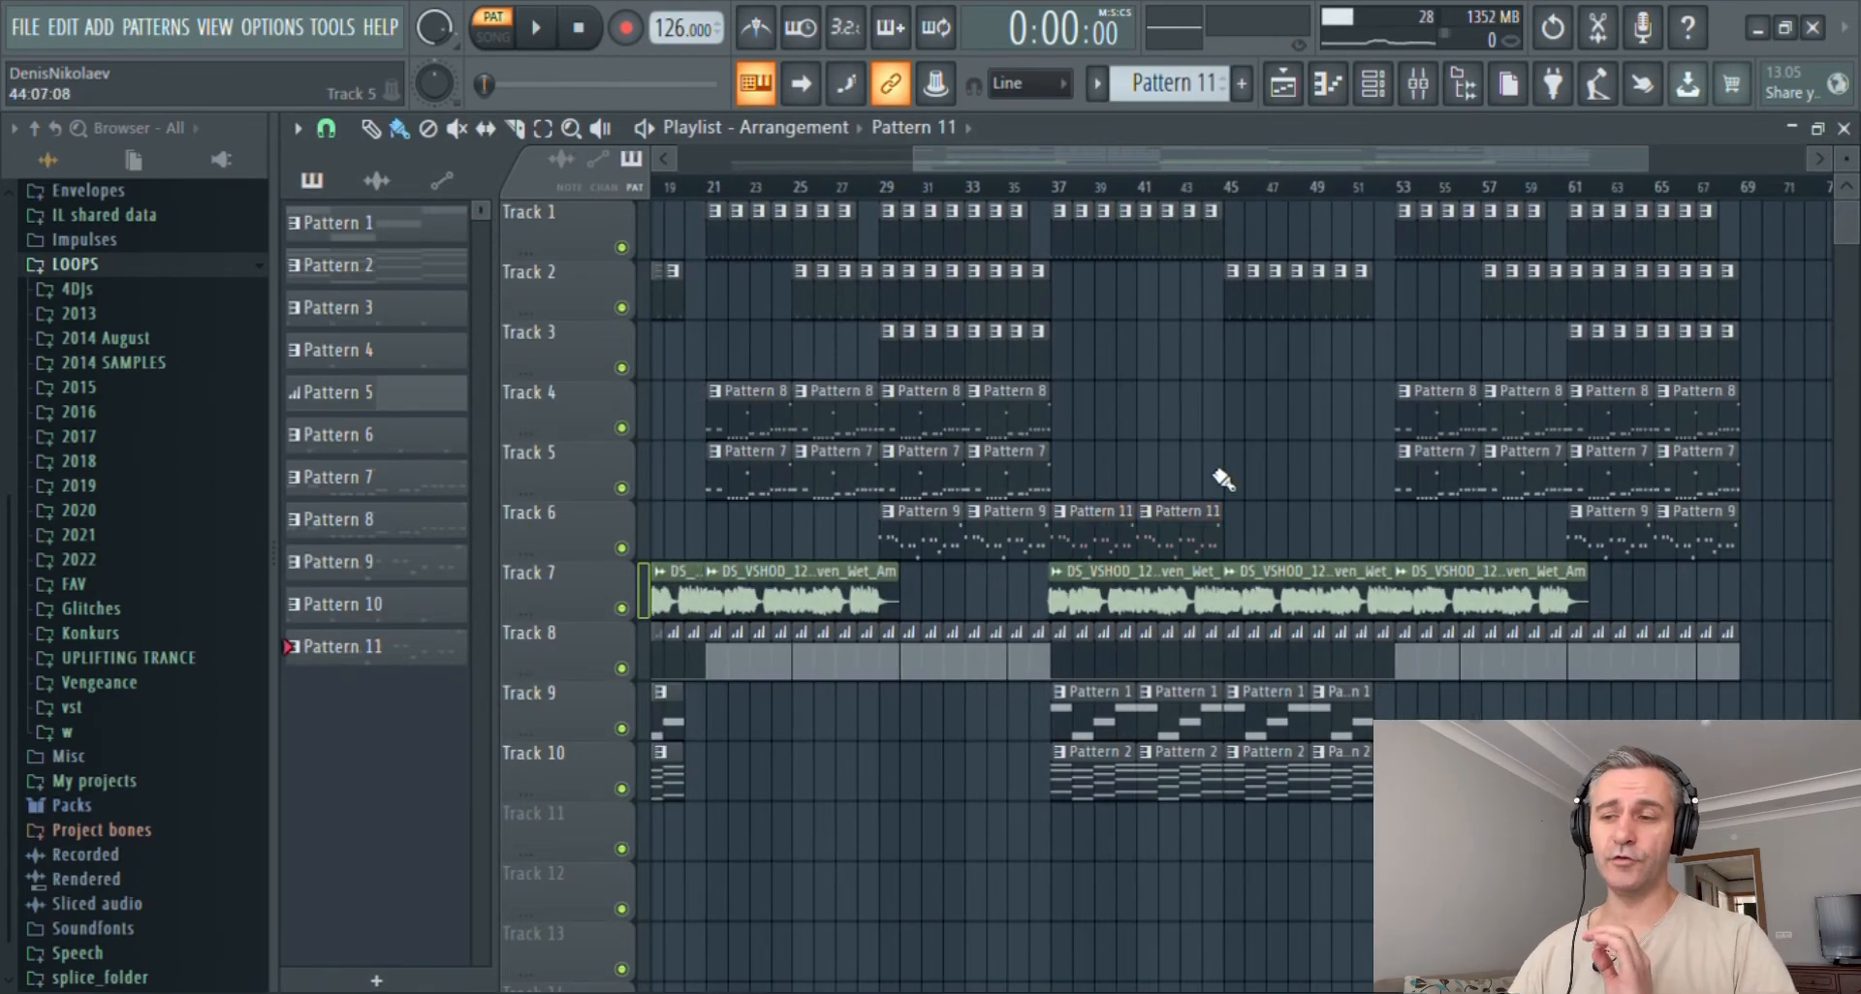
scroll(1300, 477, left, 2)
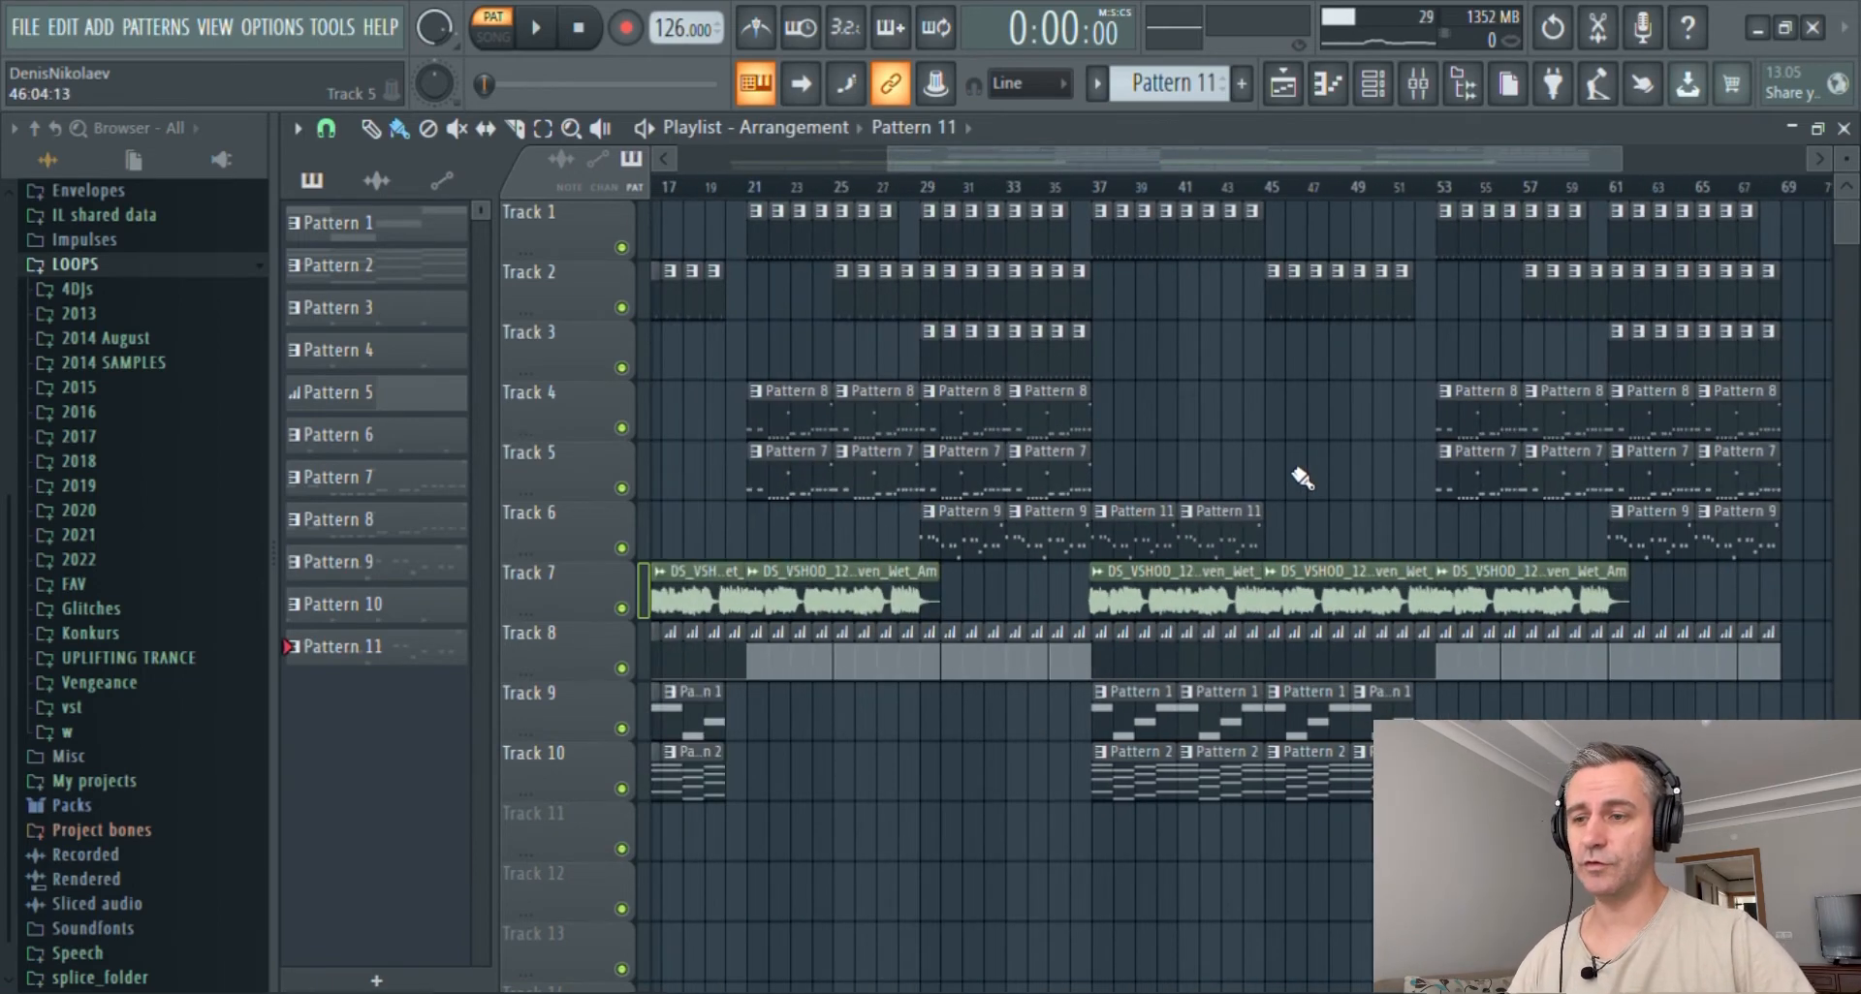
- Play the arrangement from bar 37 to hear the second verse with the Pattern 11 melody
right_click(1094, 196)
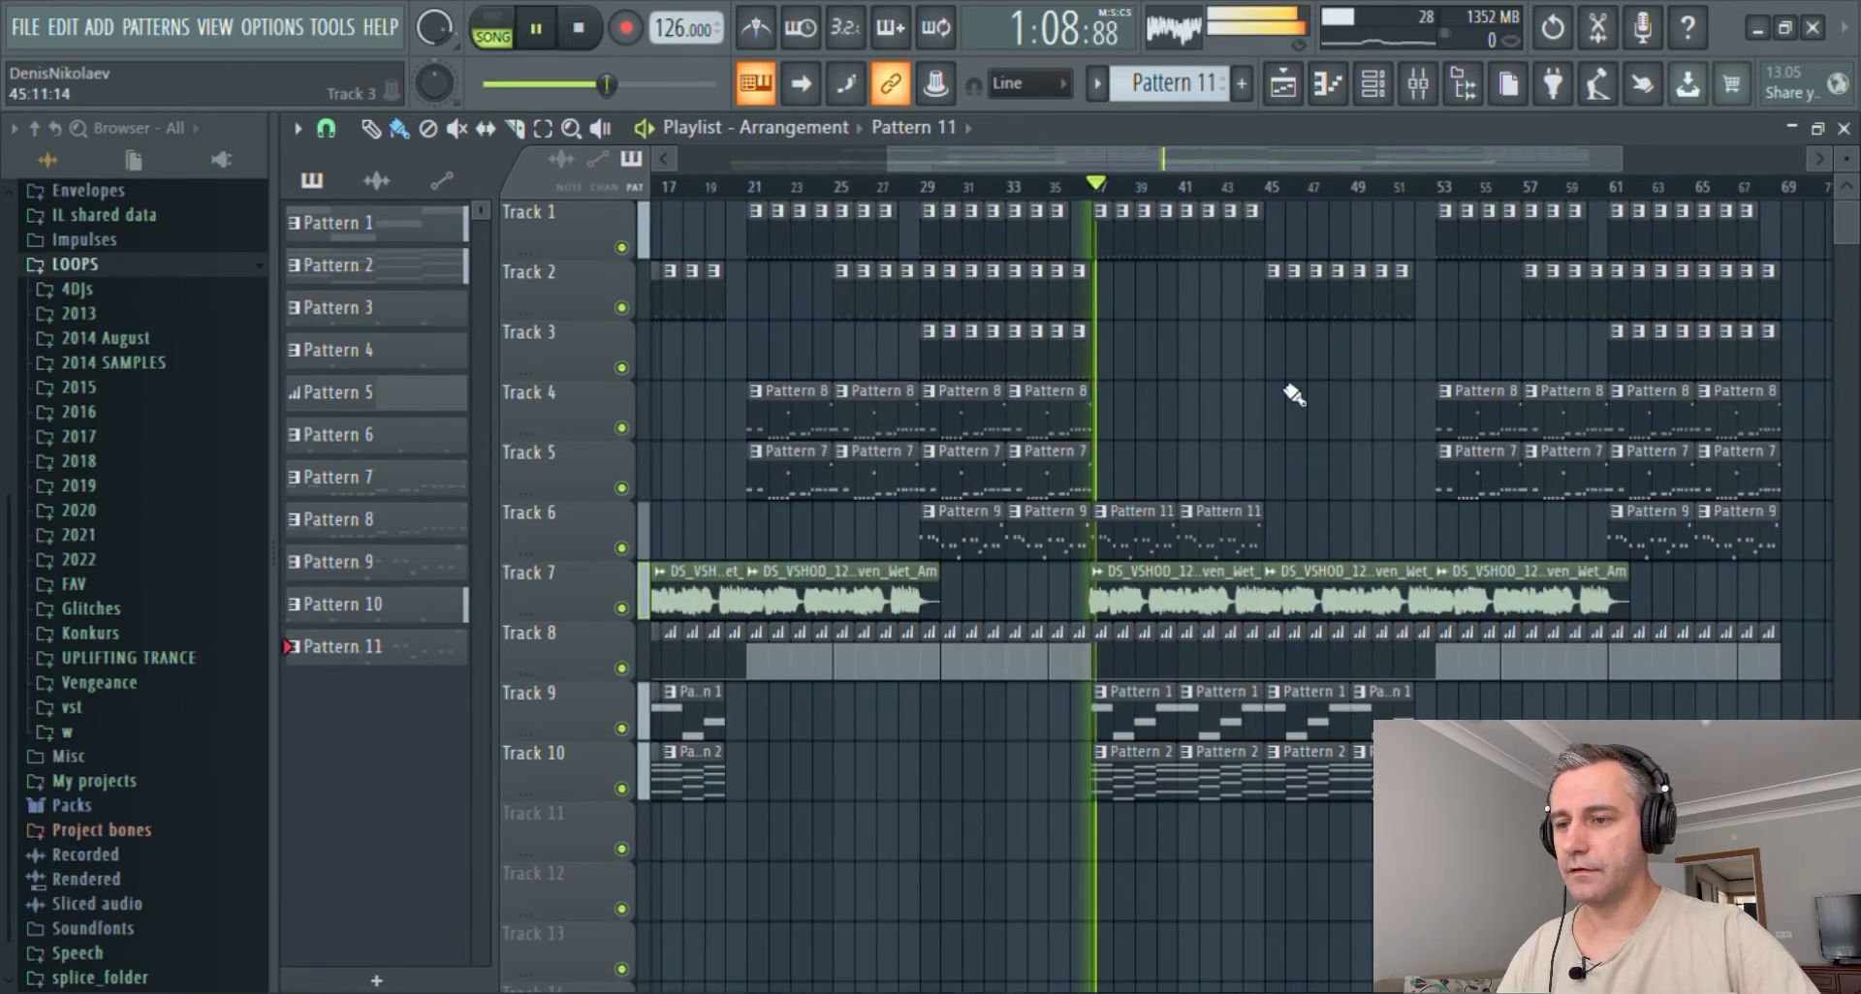
scroll(1381, 499, down, 2)
scroll(1397, 532, up, 2)
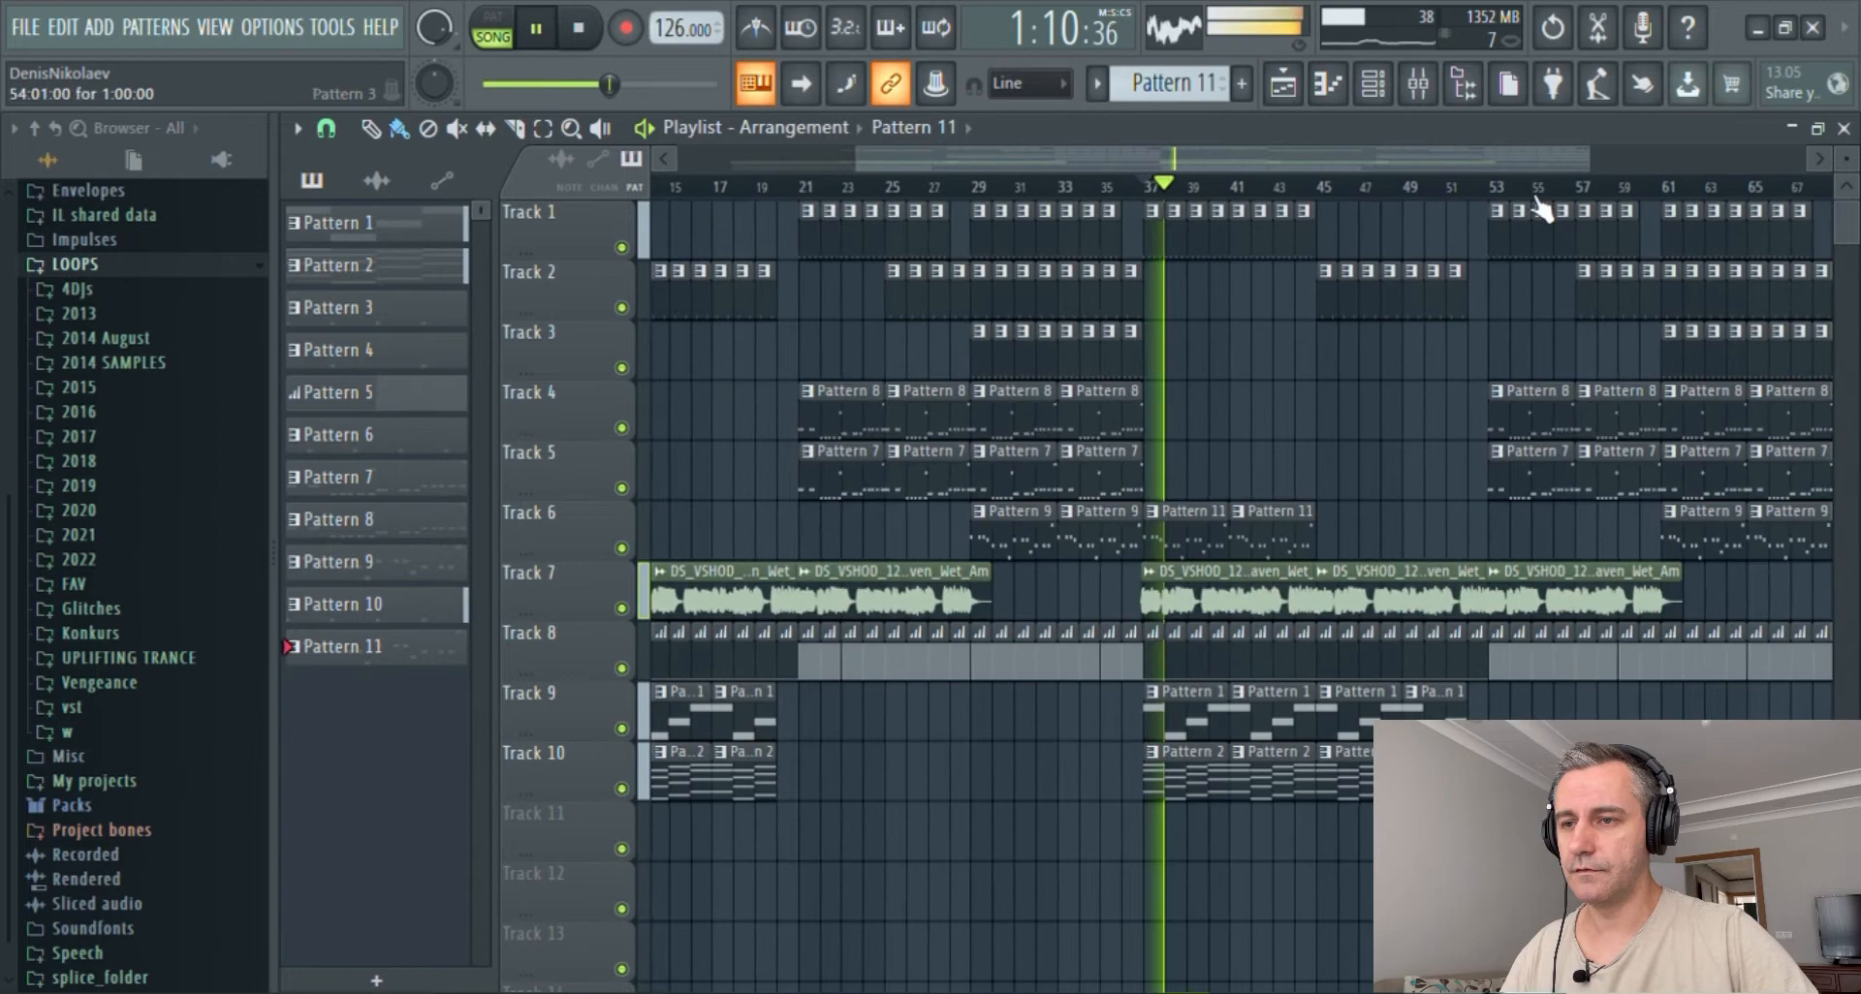
- Insert an empty track above the vocal's track and move both Pattern 11 clips from Track 6 onto it
double_click(1485, 129)
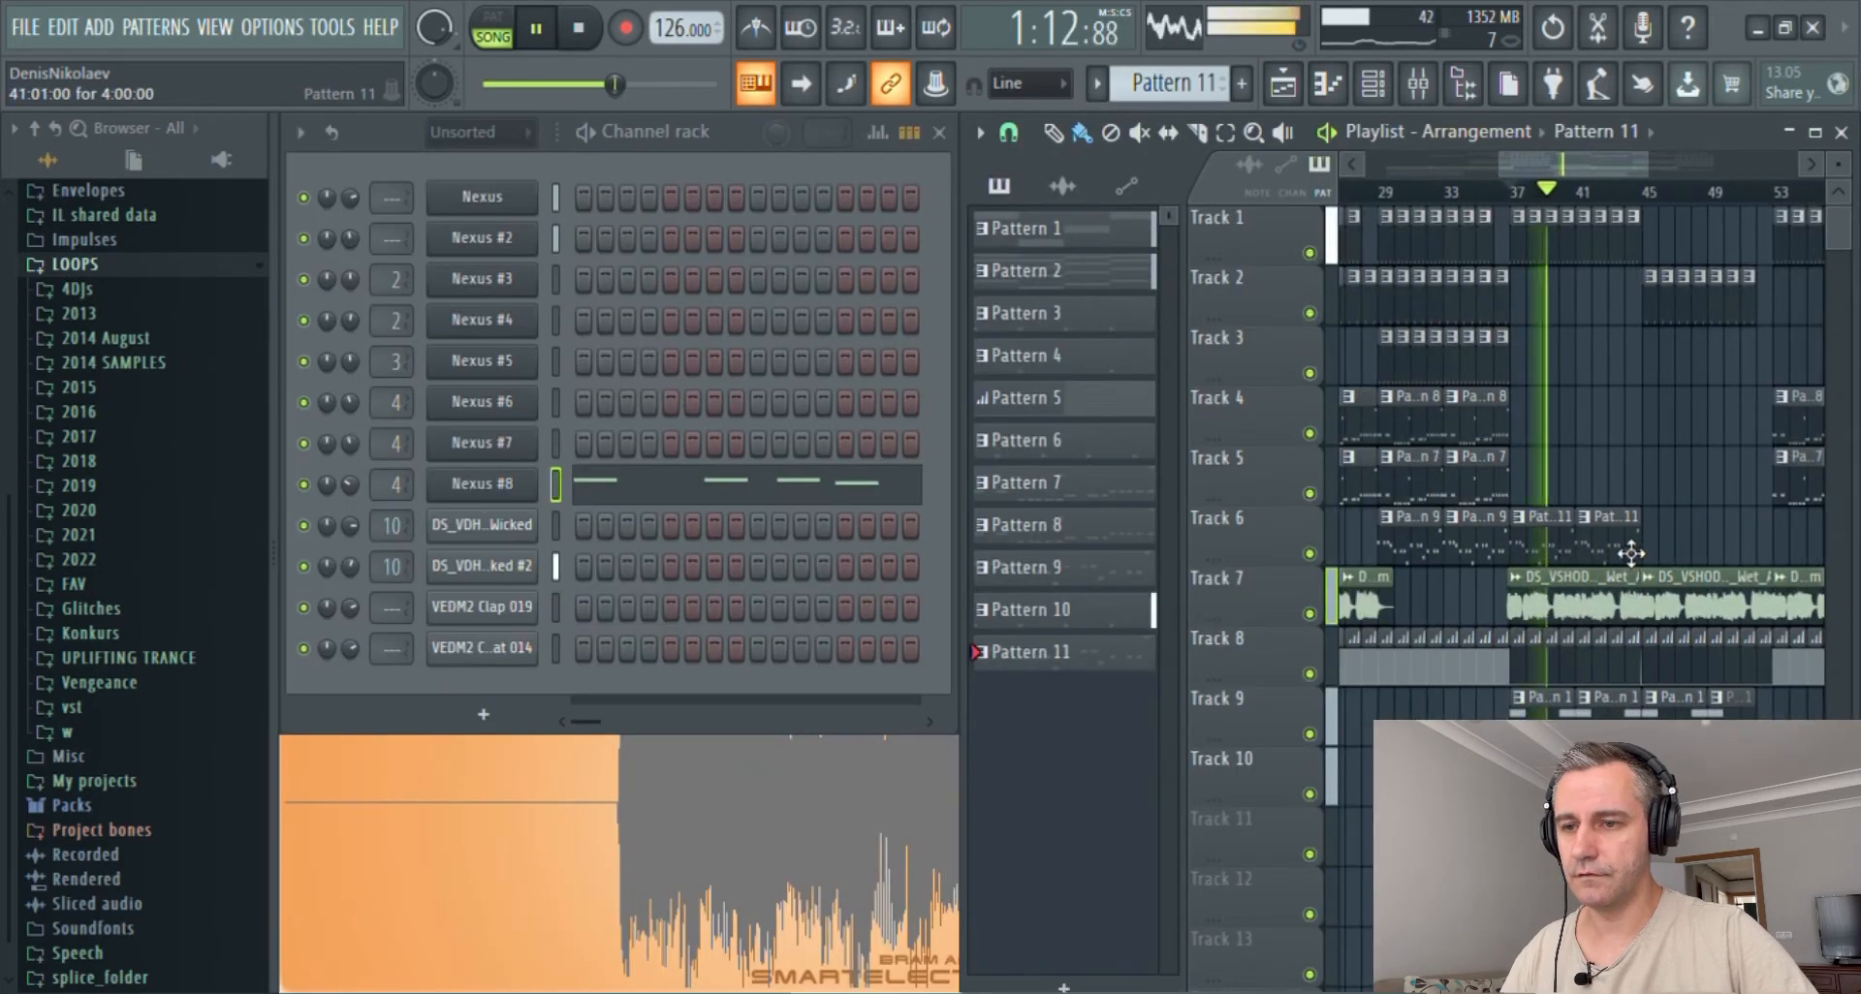
right_click(1268, 579)
click(1328, 837)
drag(1599, 580, 1561, 615)
- Stop playback and nudge both Pattern 11 clips slightly earlier so the first starts at 36:16:22
scroll(1531, 613, up, 3)
key(space)
scroll(1639, 628, up, 3)
scroll(1640, 627, up, 3)
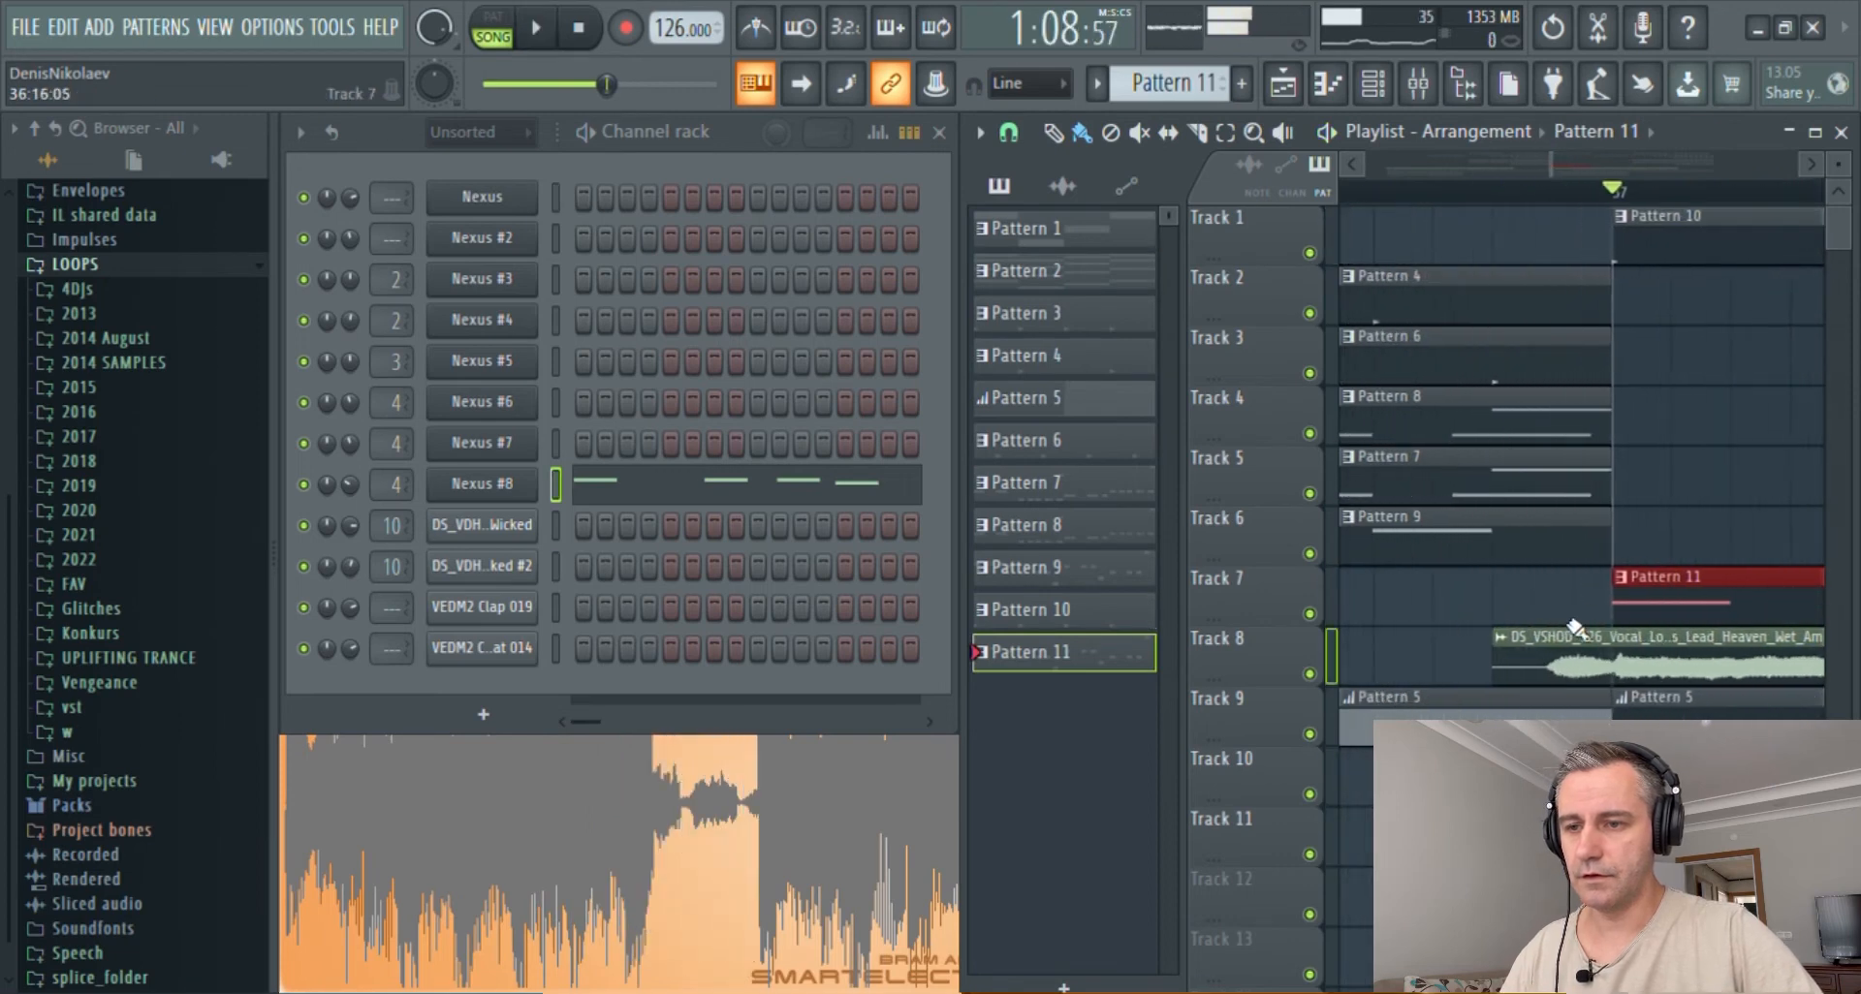
click(581, 31)
scroll(1383, 599, down, 2)
scroll(1384, 599, up, 2)
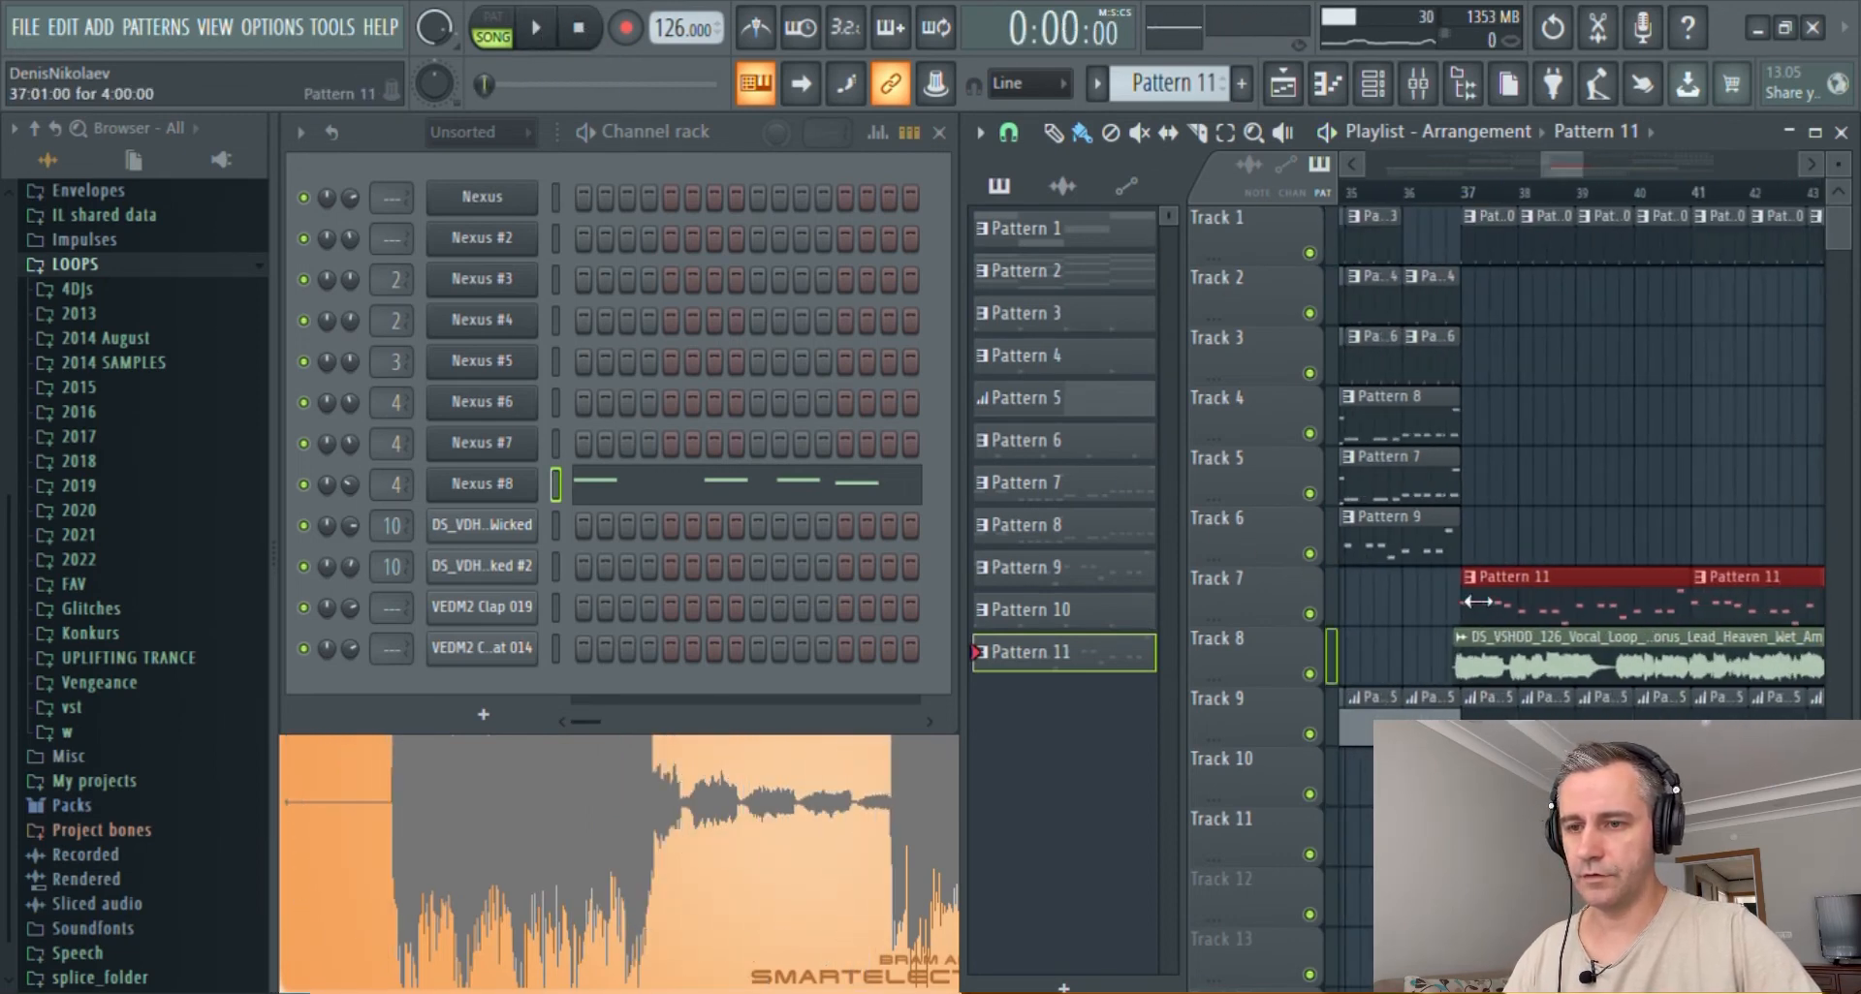
drag(1548, 613, 1535, 613)
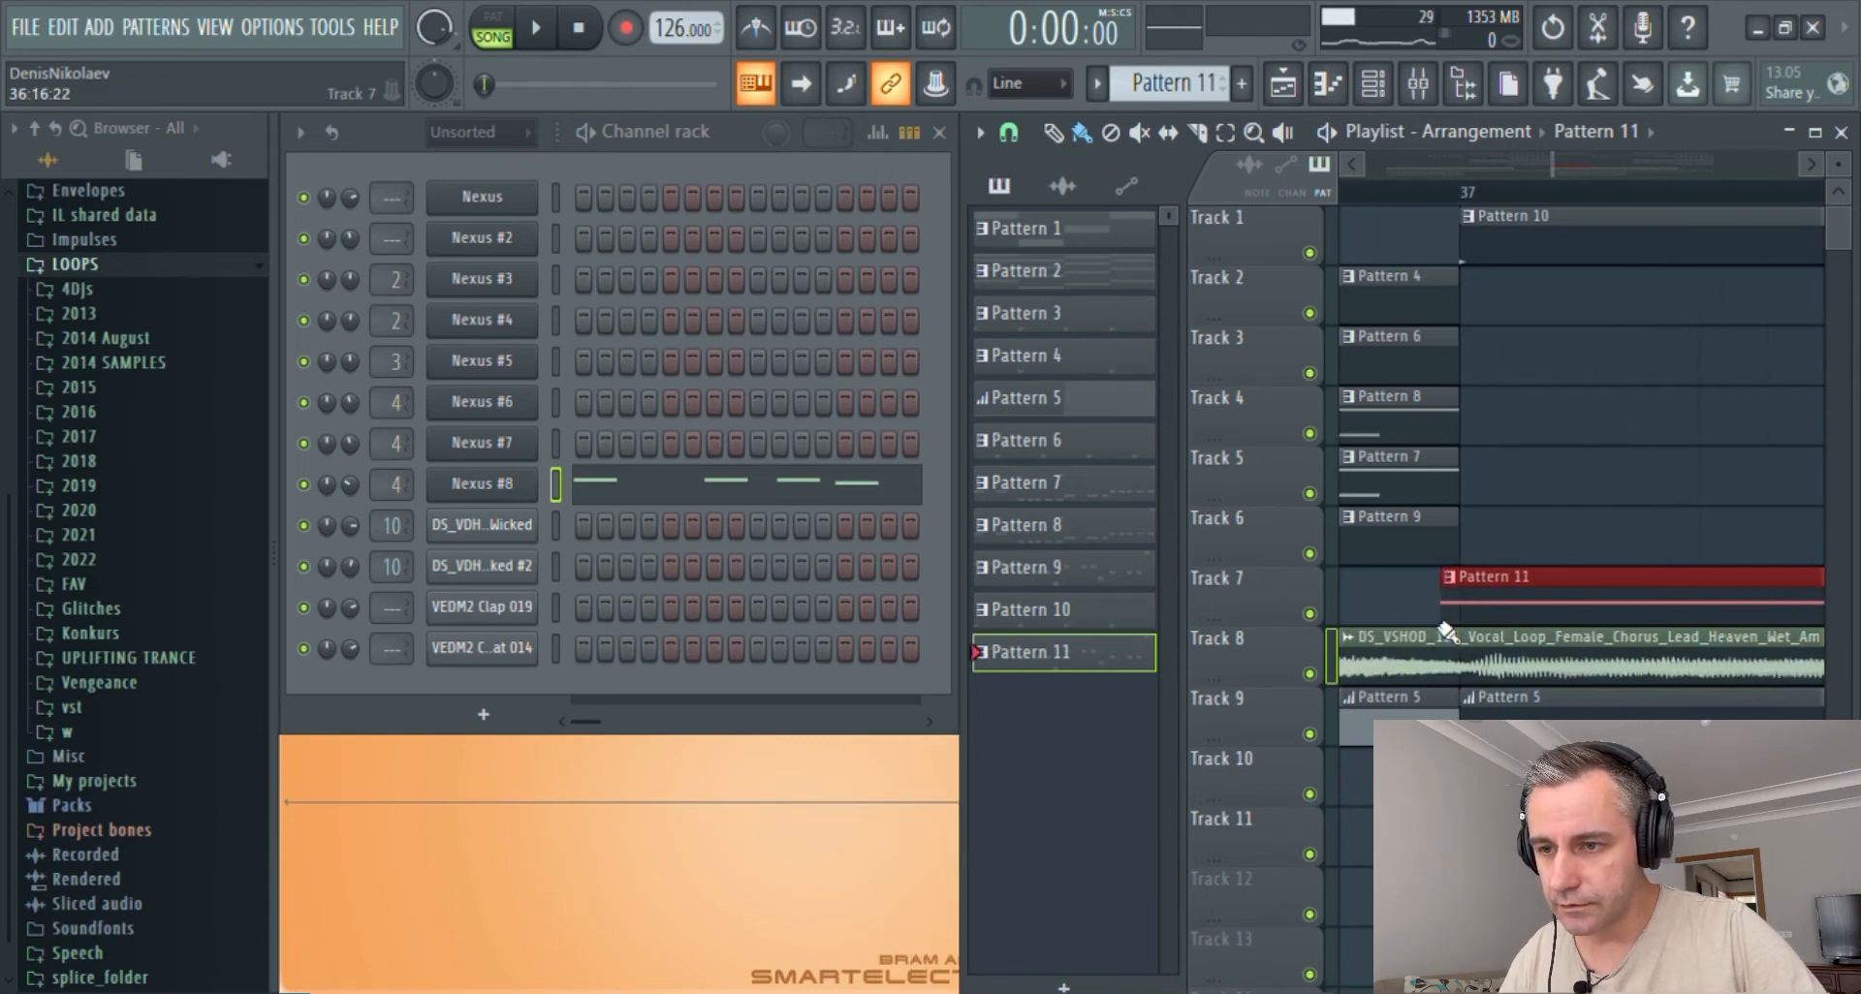
- Play the second verse to check the timing of the shifted Pattern 11 clips, stop the song and deselect them
scroll(1459, 618, down, 3)
key(space)
scroll(1480, 503, up, 4)
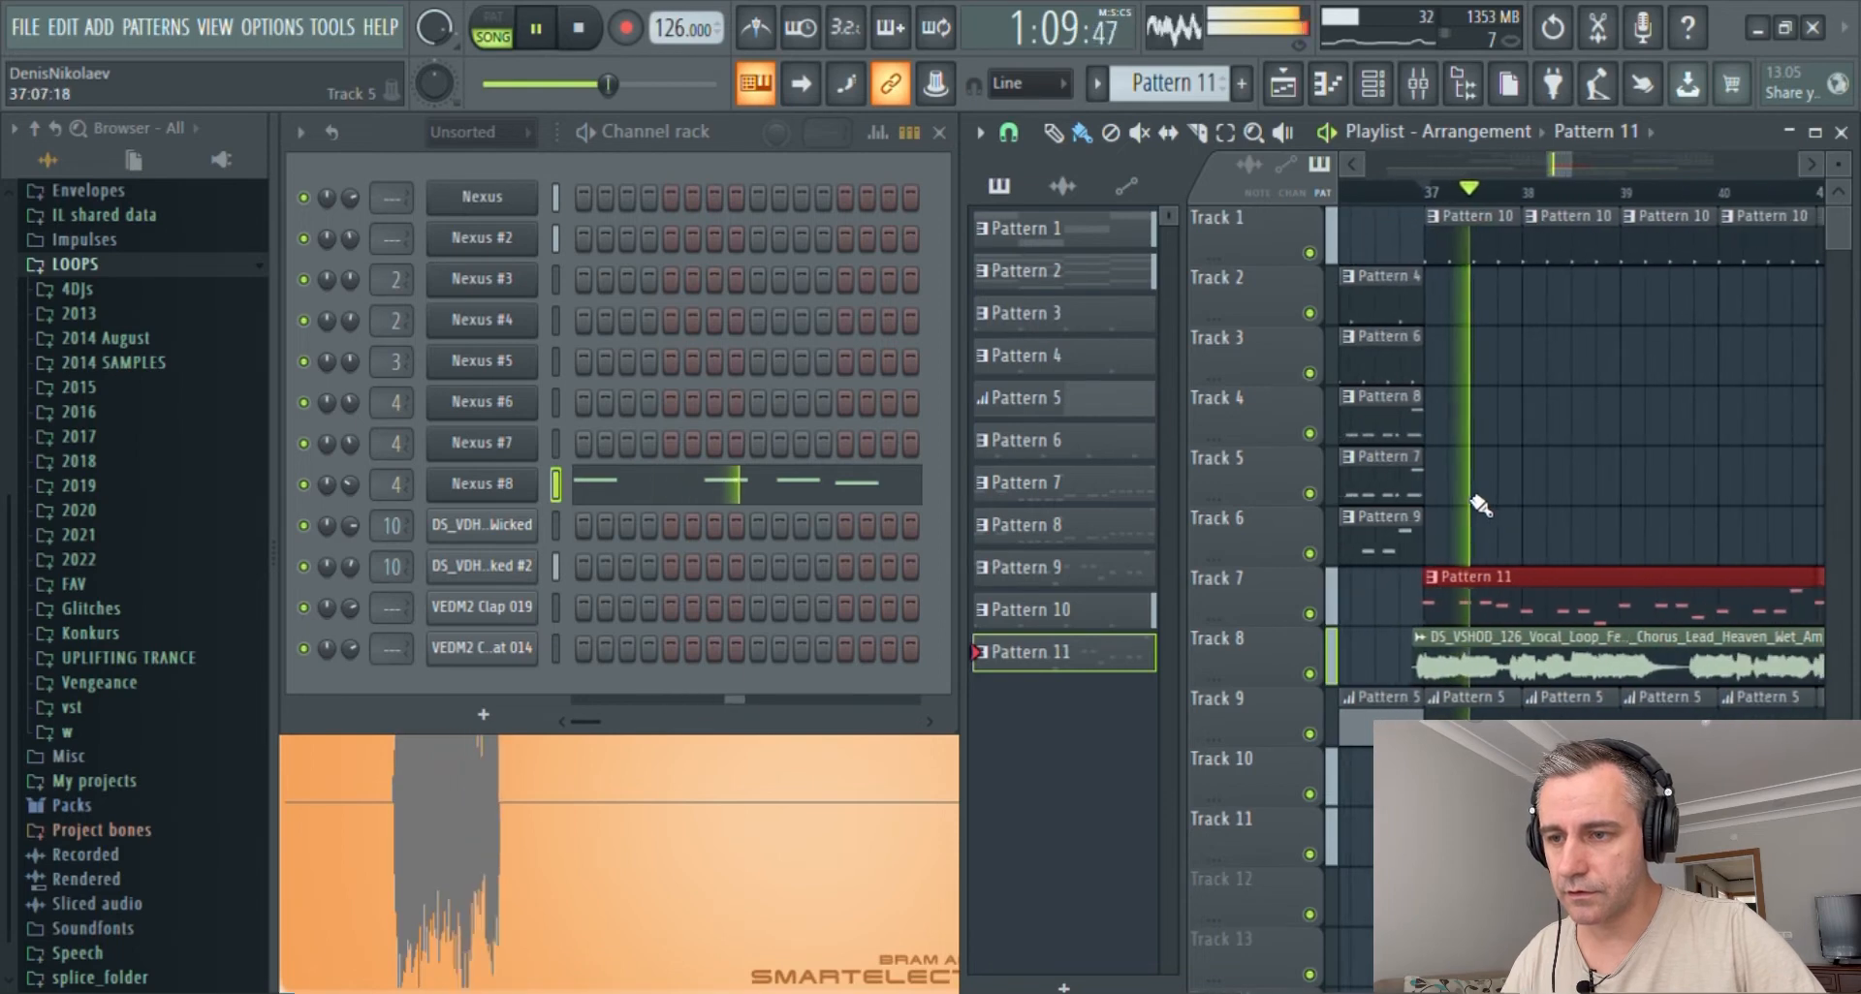
scroll(1480, 558, down, 5)
scroll(1474, 616, up, 5)
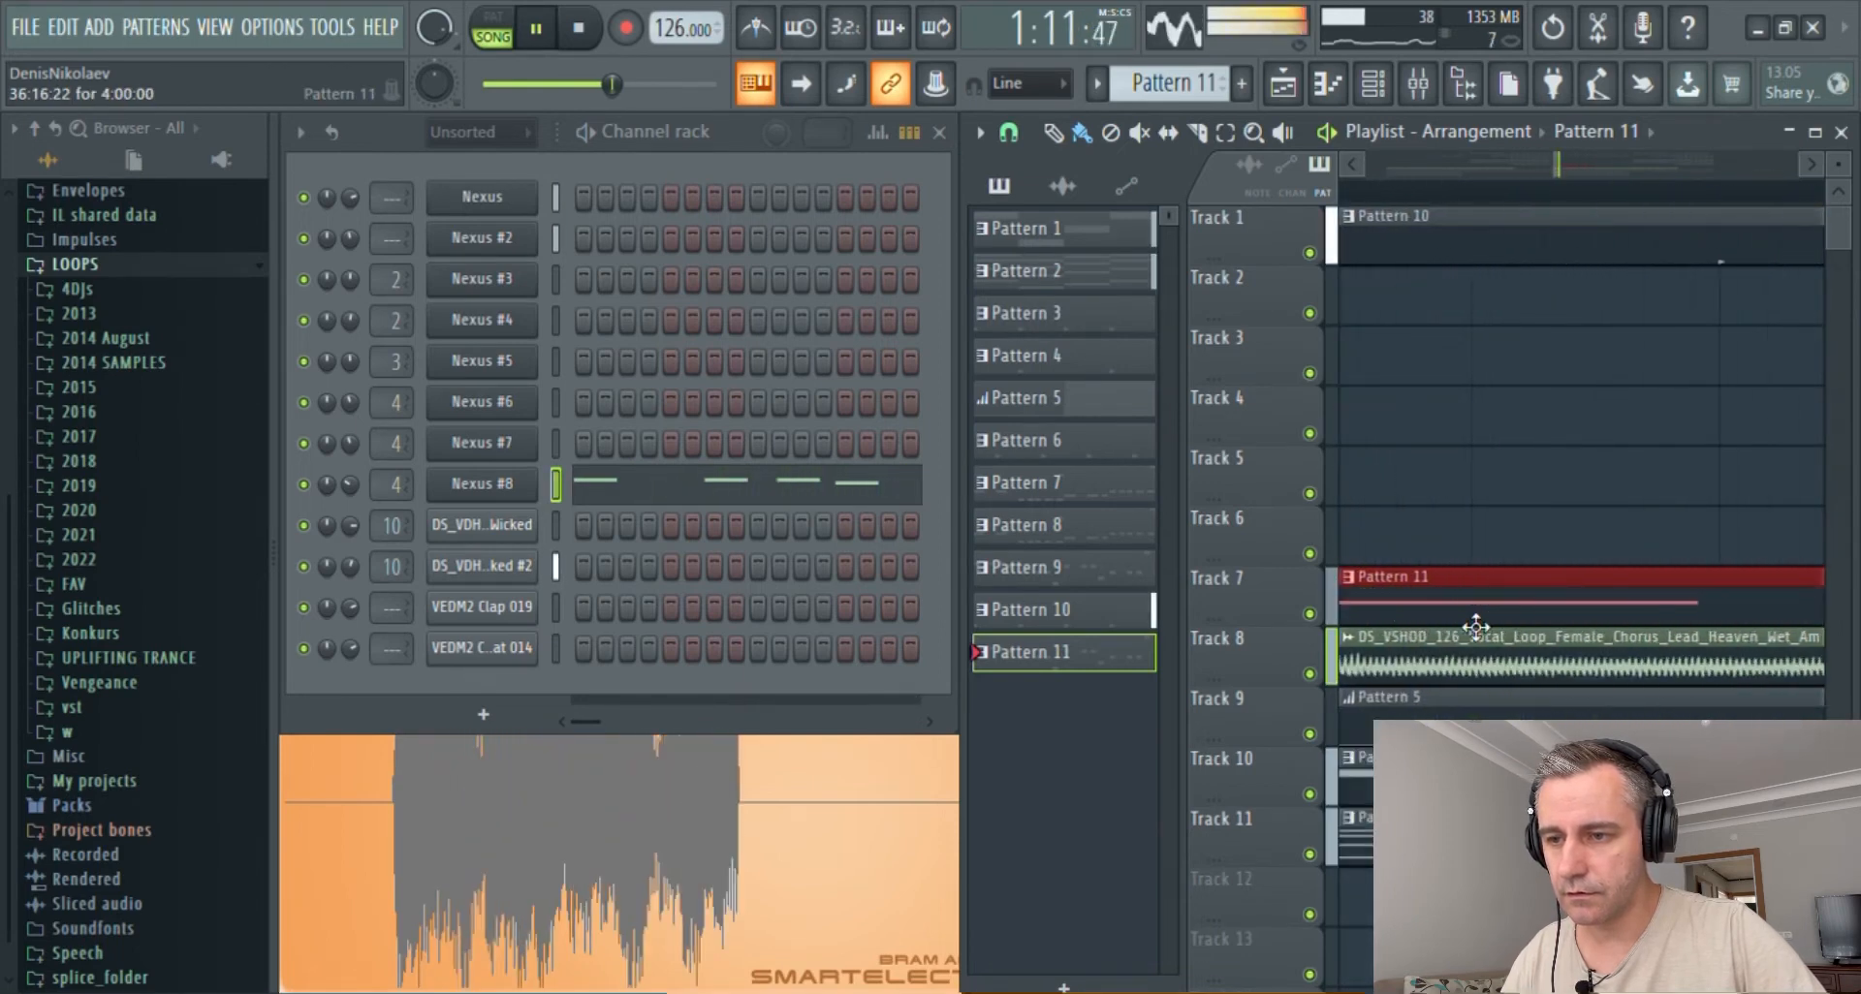
scroll(1516, 587, down, 4)
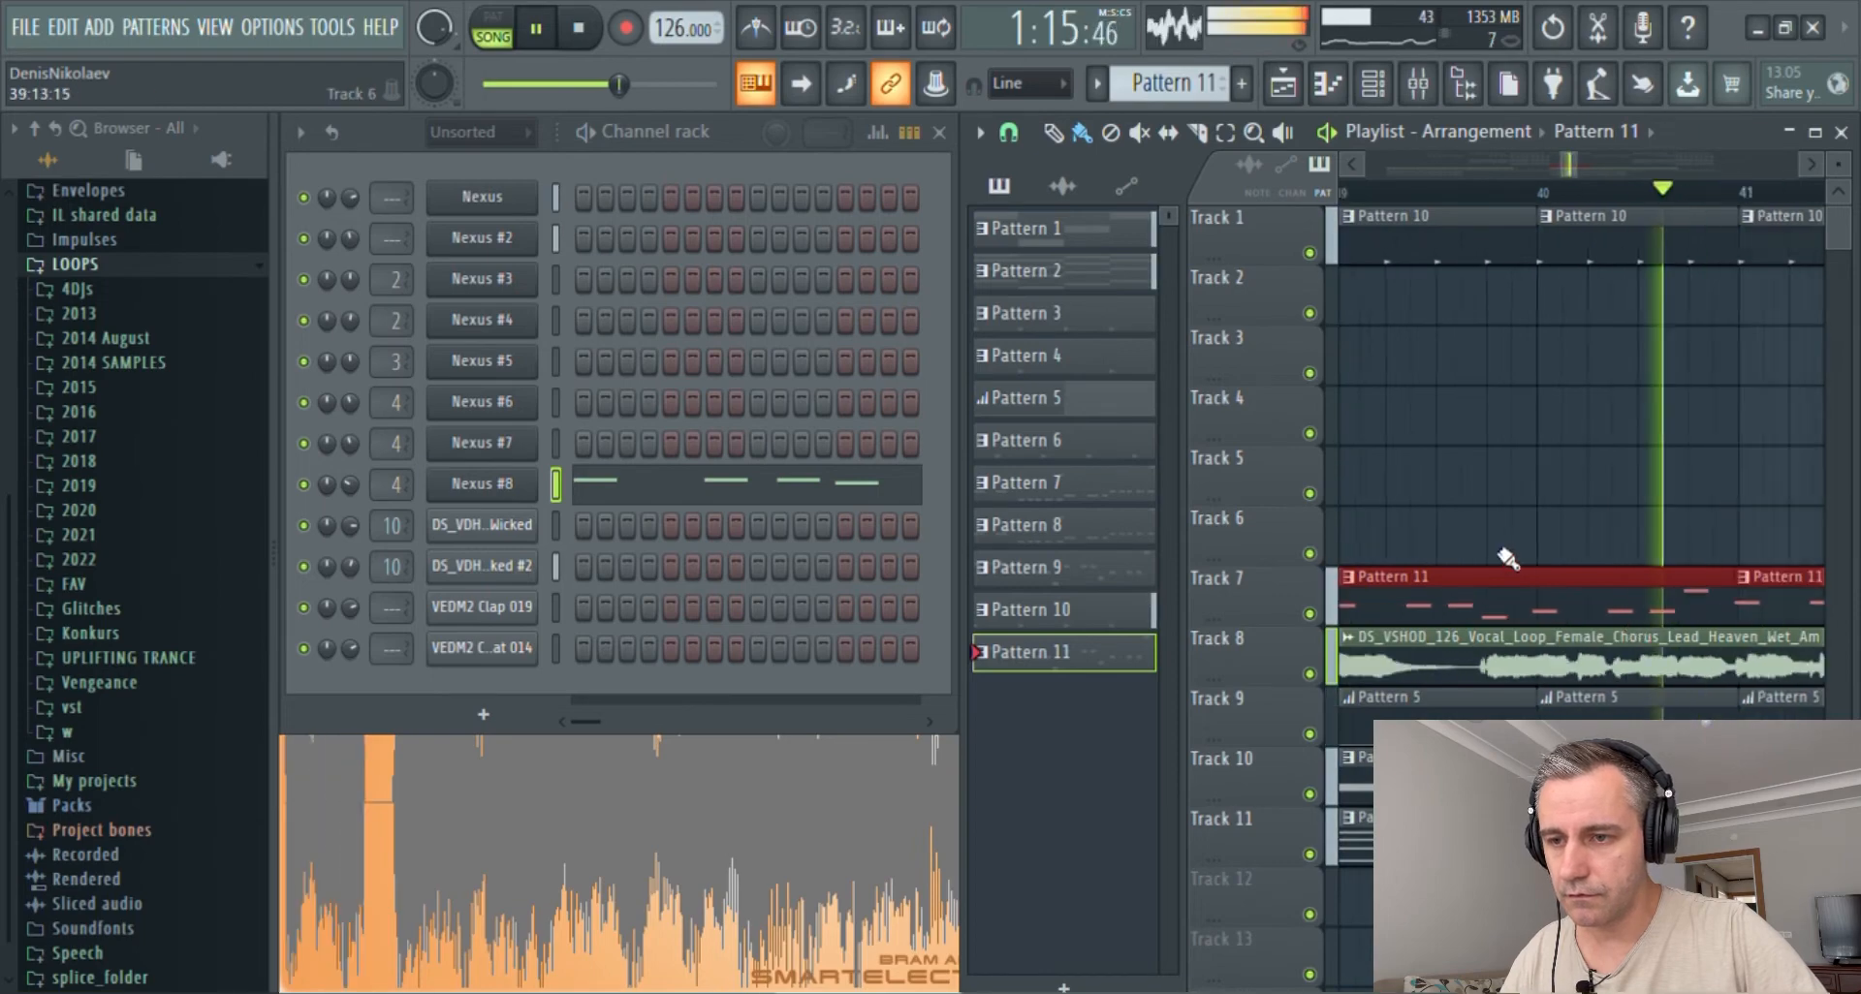
scroll(1589, 619, down, 3)
scroll(1454, 622, up, 5)
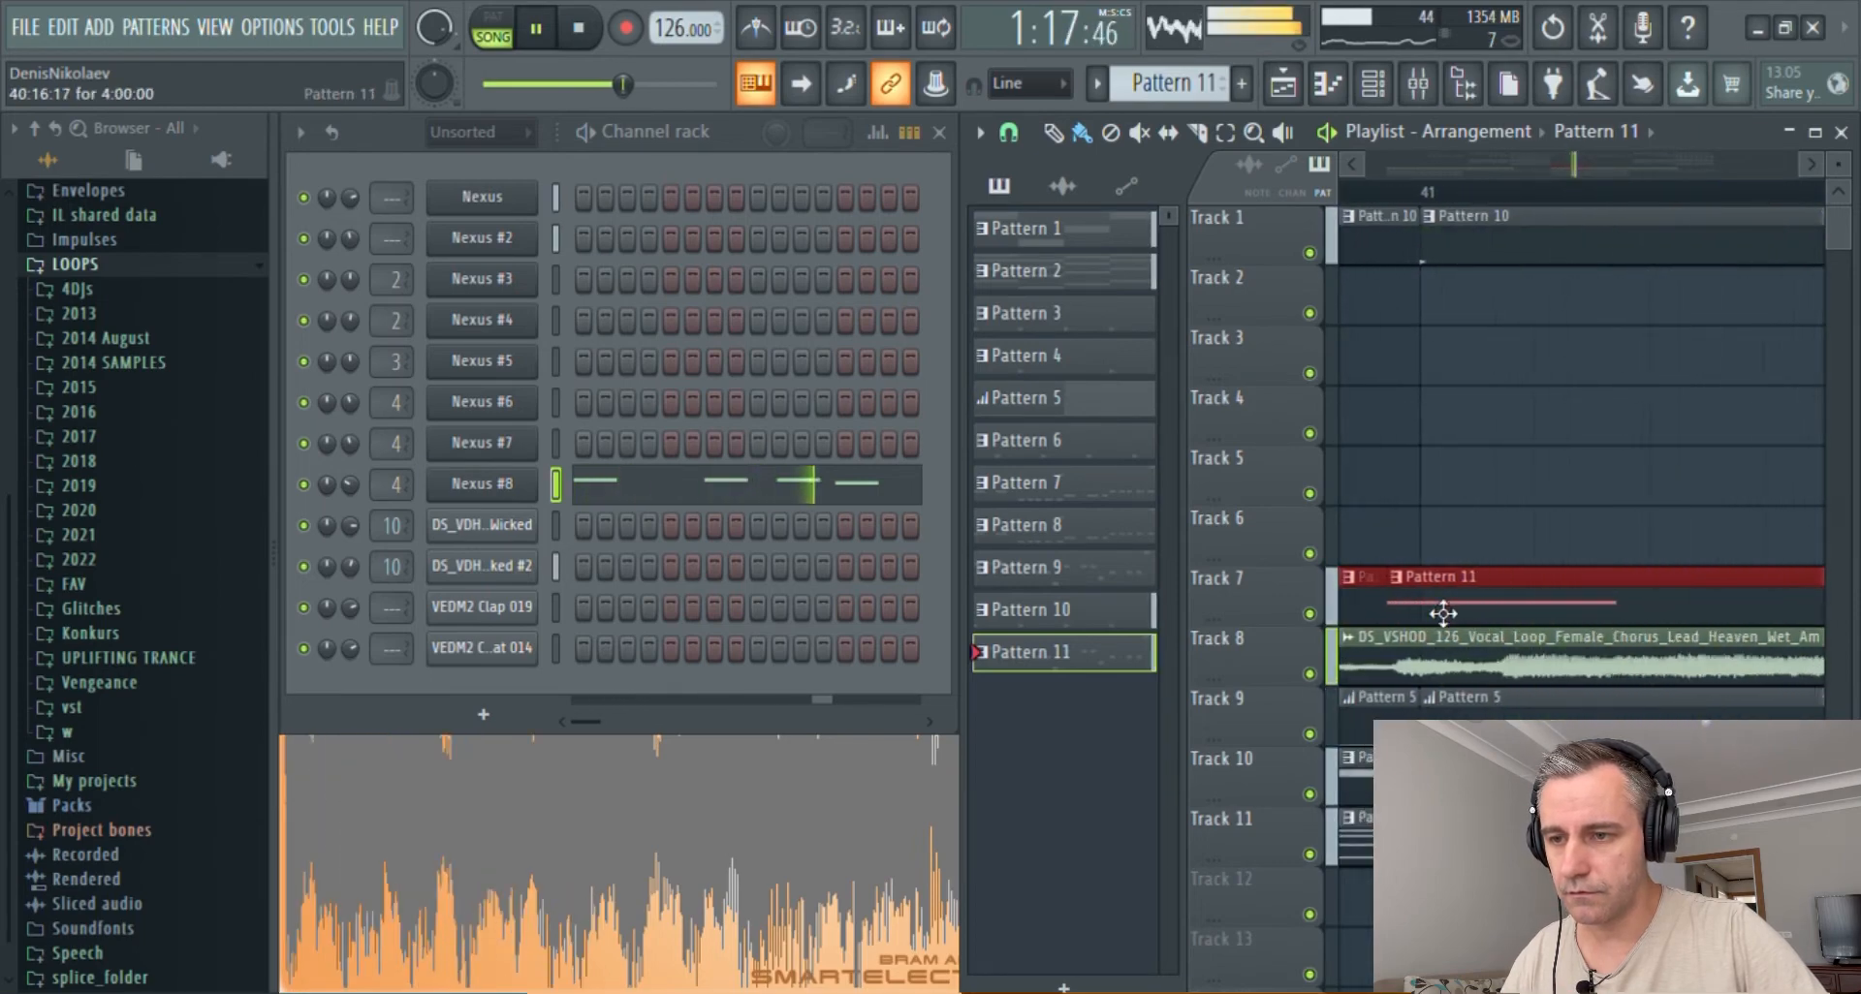
scroll(1531, 573, down, 6)
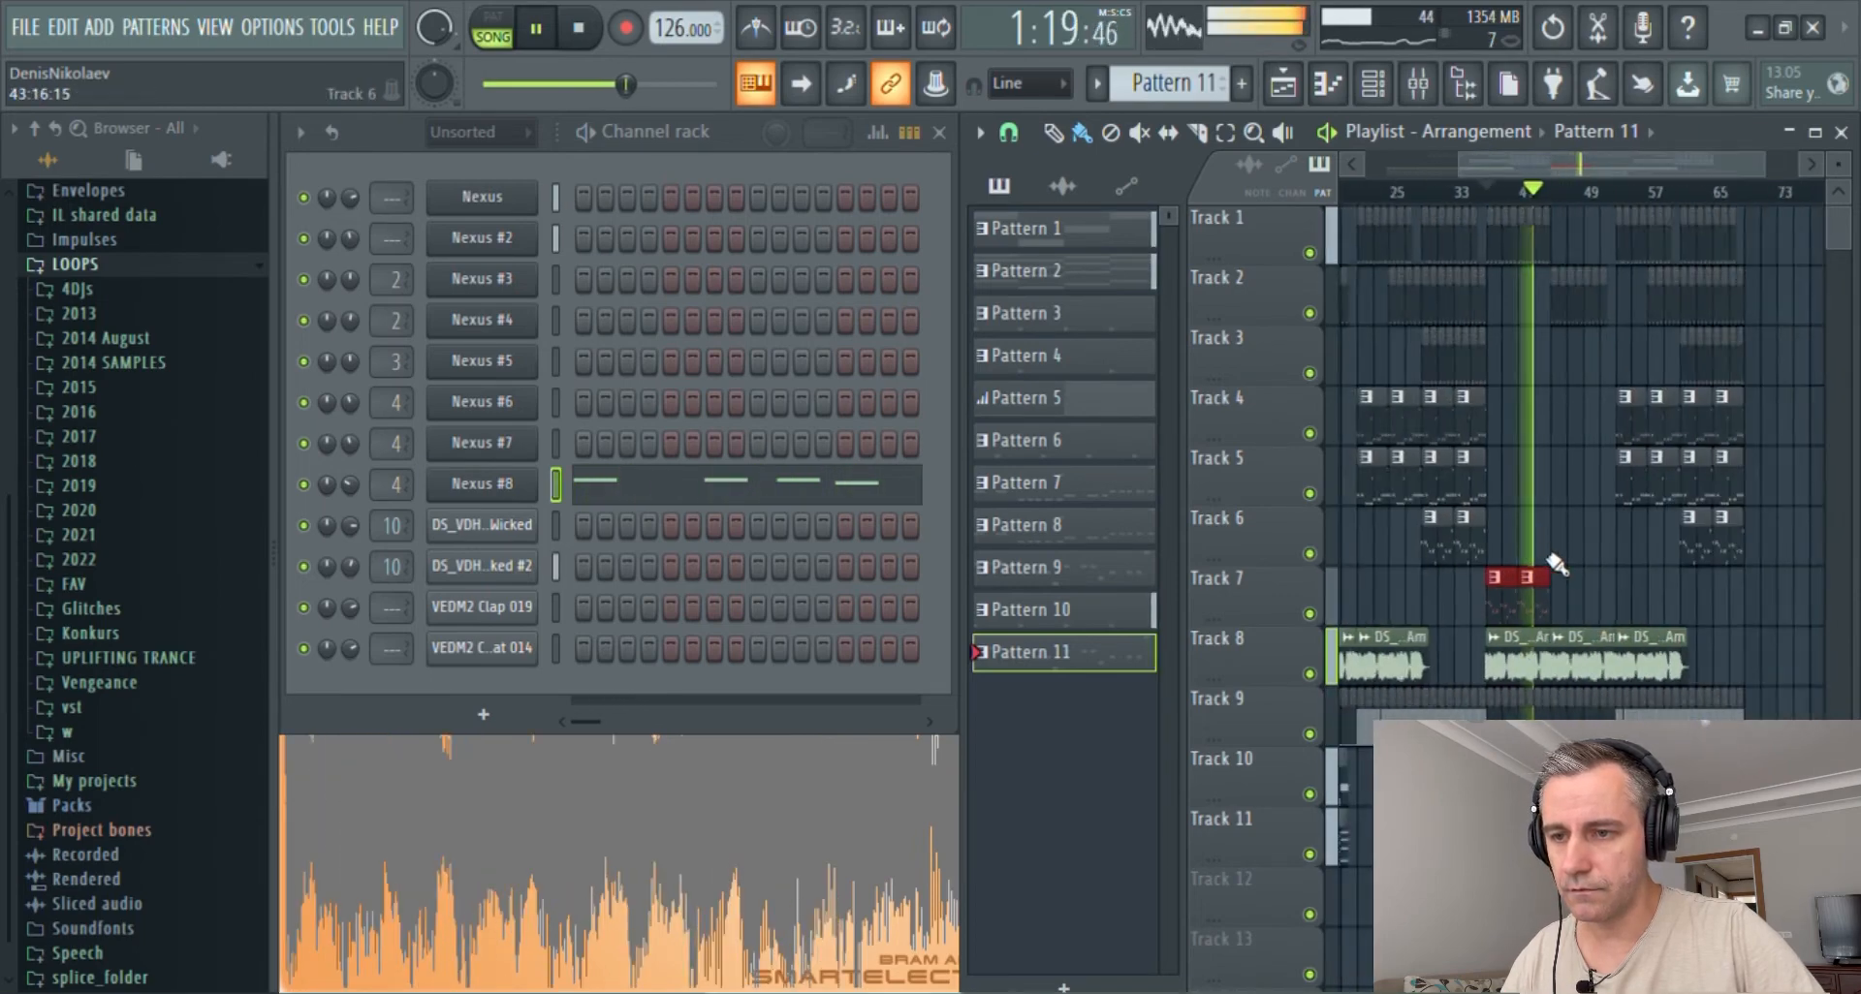
scroll(1560, 576, up, 4)
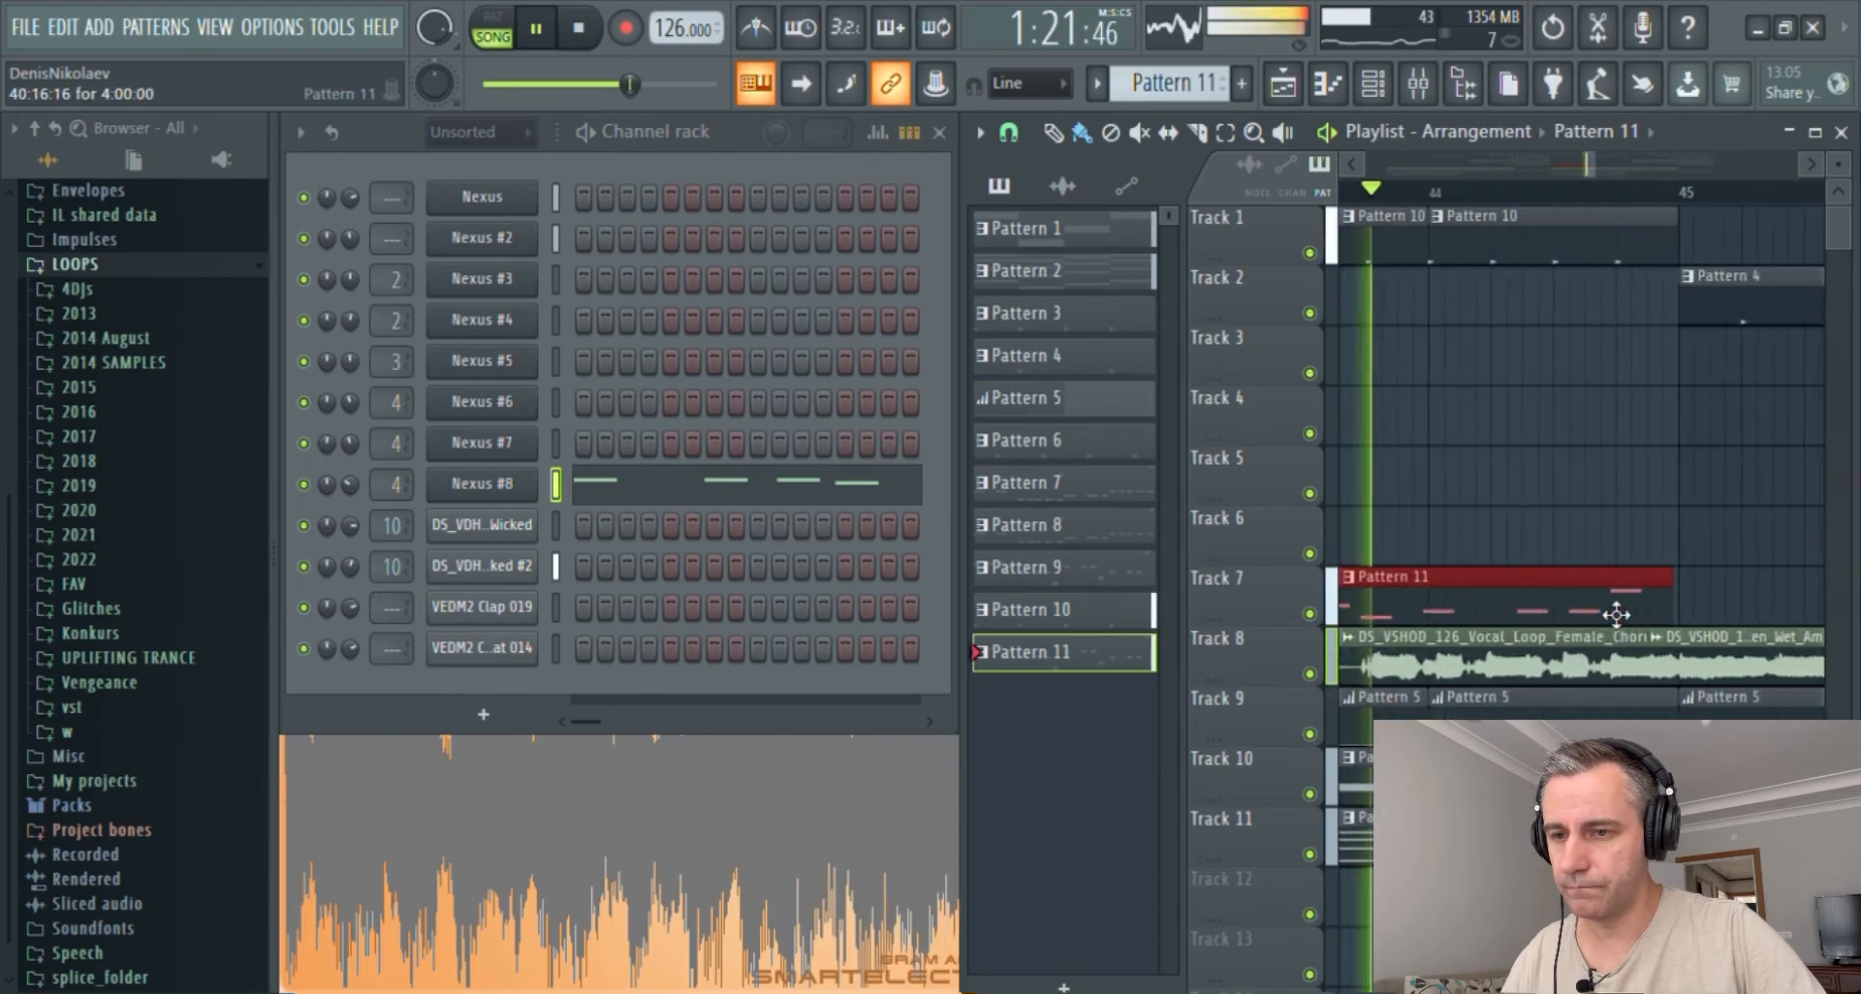
scroll(1550, 563, down, 4)
scroll(1570, 546, up, 2)
scroll(1570, 542, down, 4)
scroll(1474, 536, up, 4)
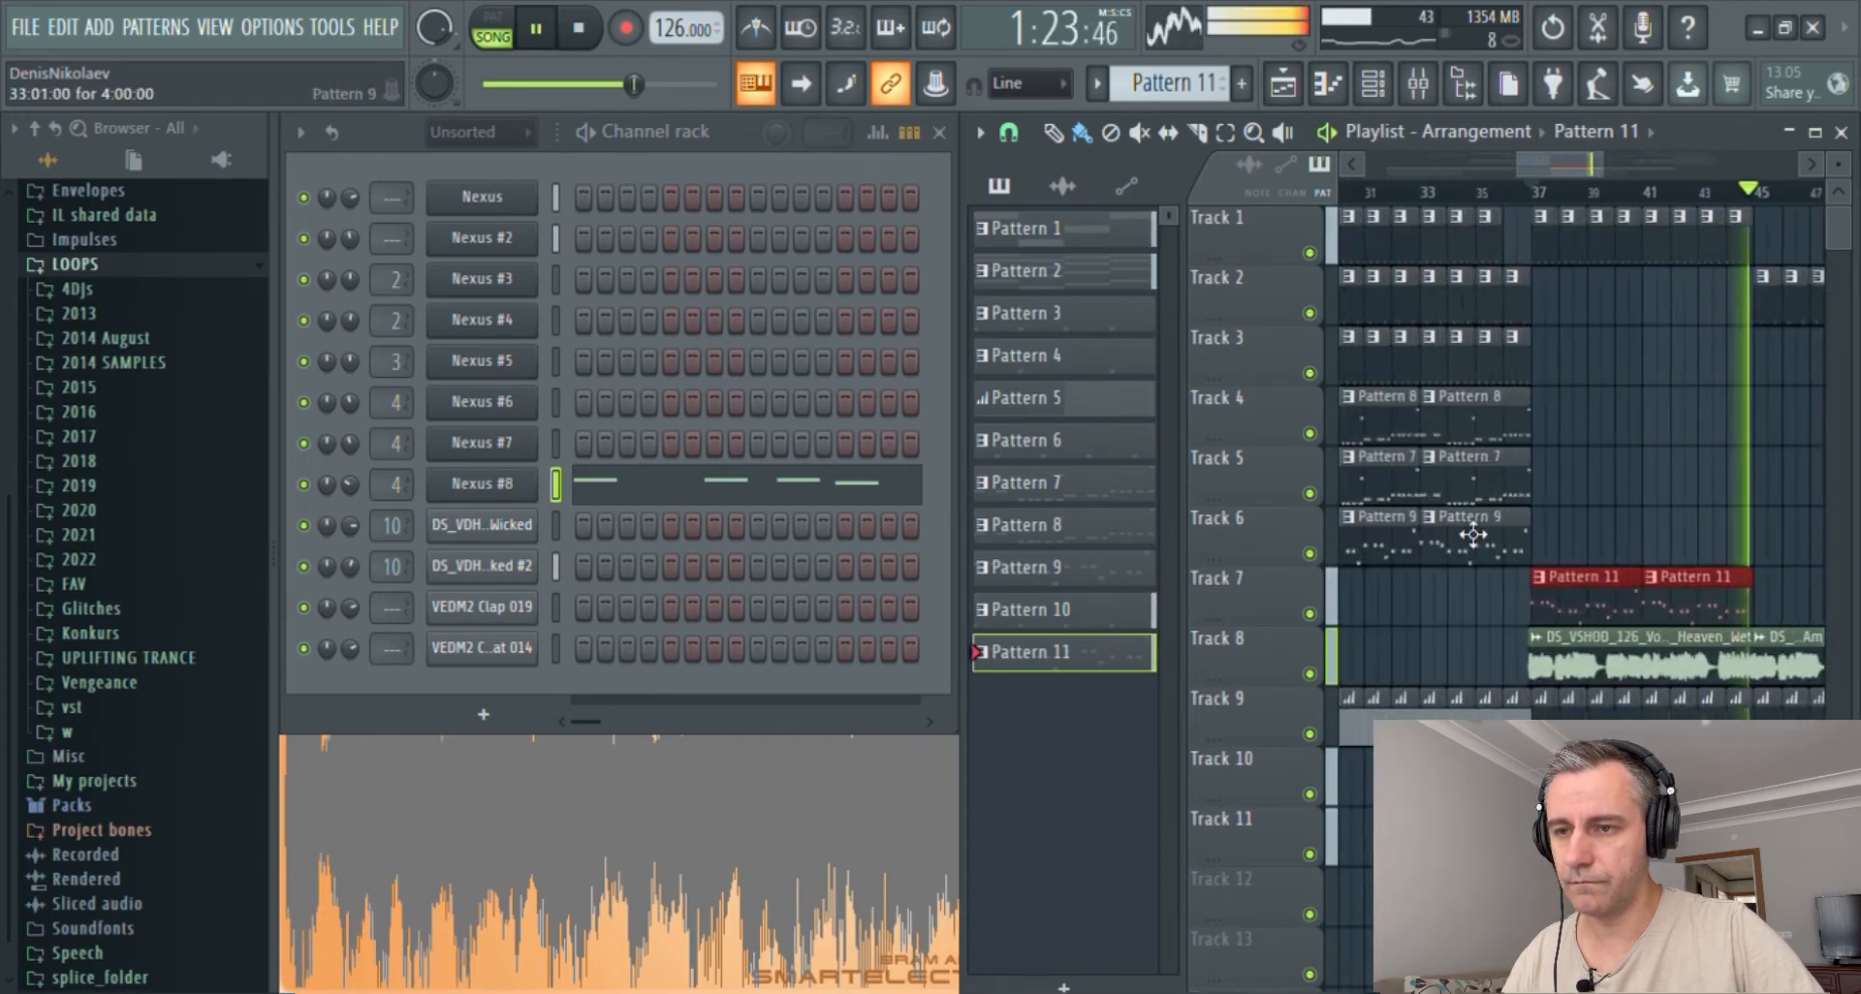
scroll(1474, 536, down, 3)
key(space)
ctrl+click(1624, 494)
click(578, 27)
scroll(1424, 465, down, 3)
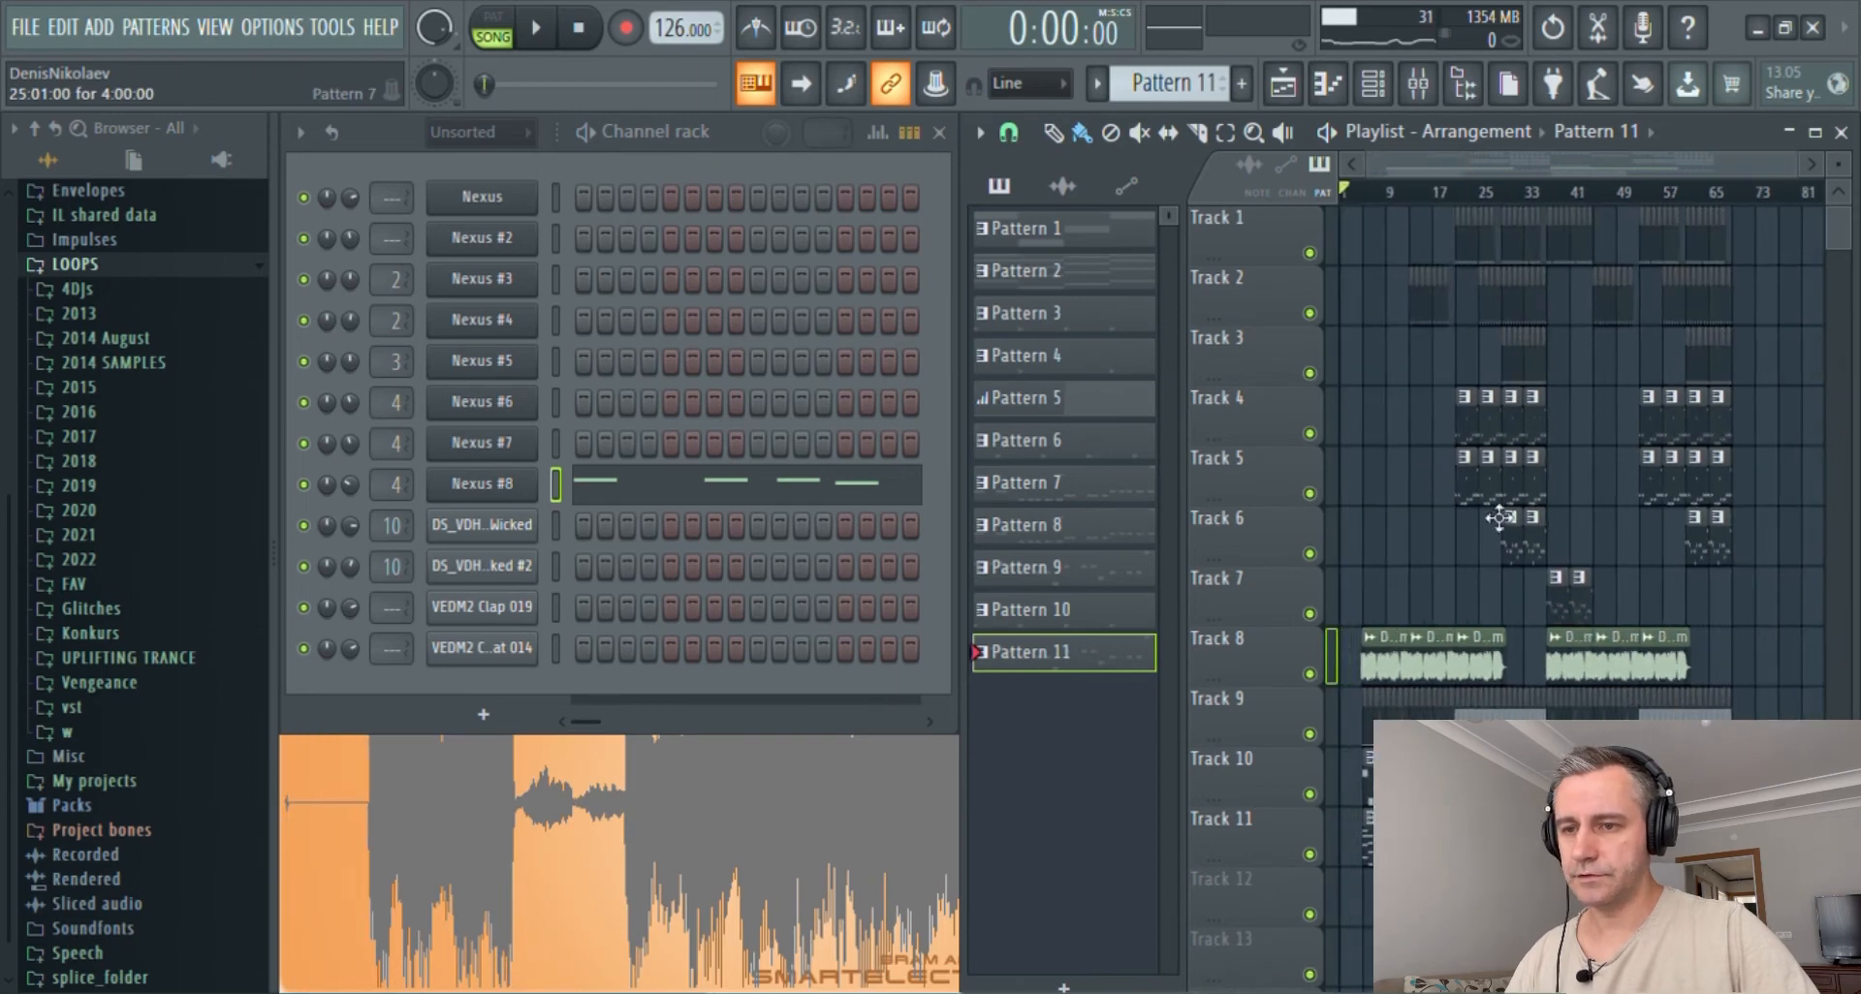
- Find VEDM2 Crash 001 among the Vengeance EDM Essentials Vol.2 crash cymbals and place it on Track 13 at bar 5
scroll(1442, 569, up, 3)
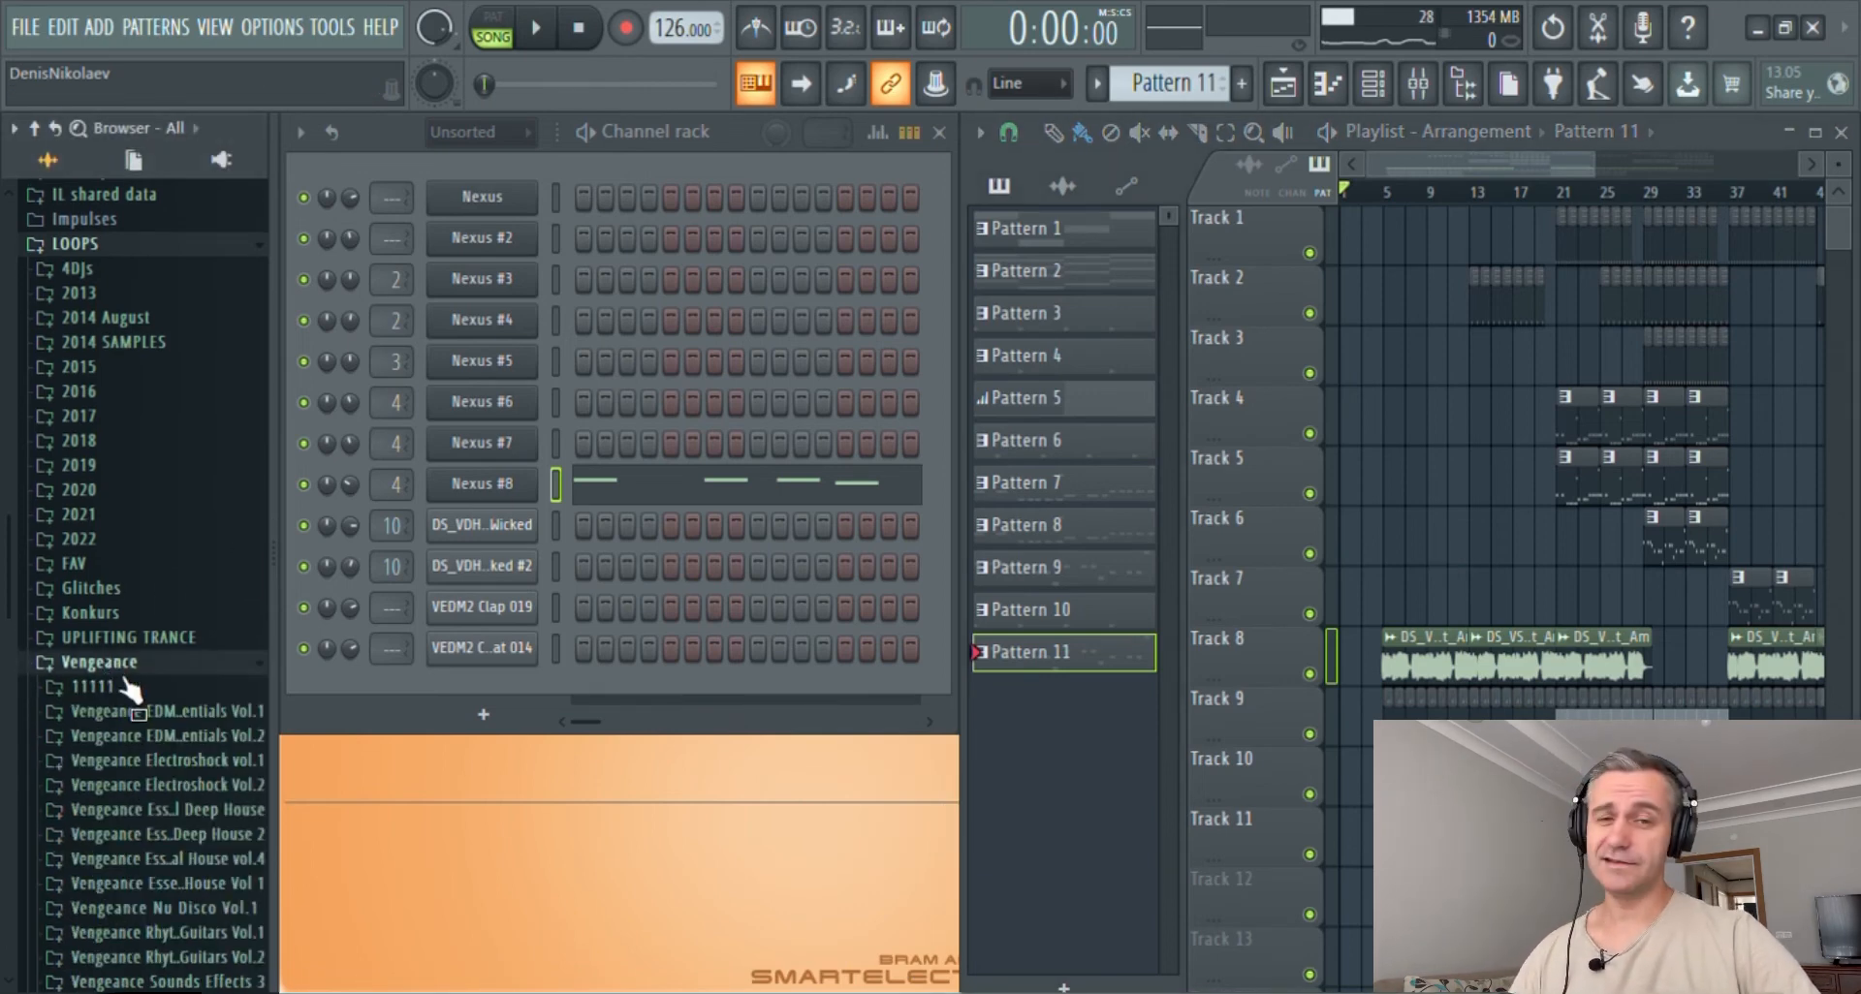
scroll(145, 664, down, 5)
click(172, 393)
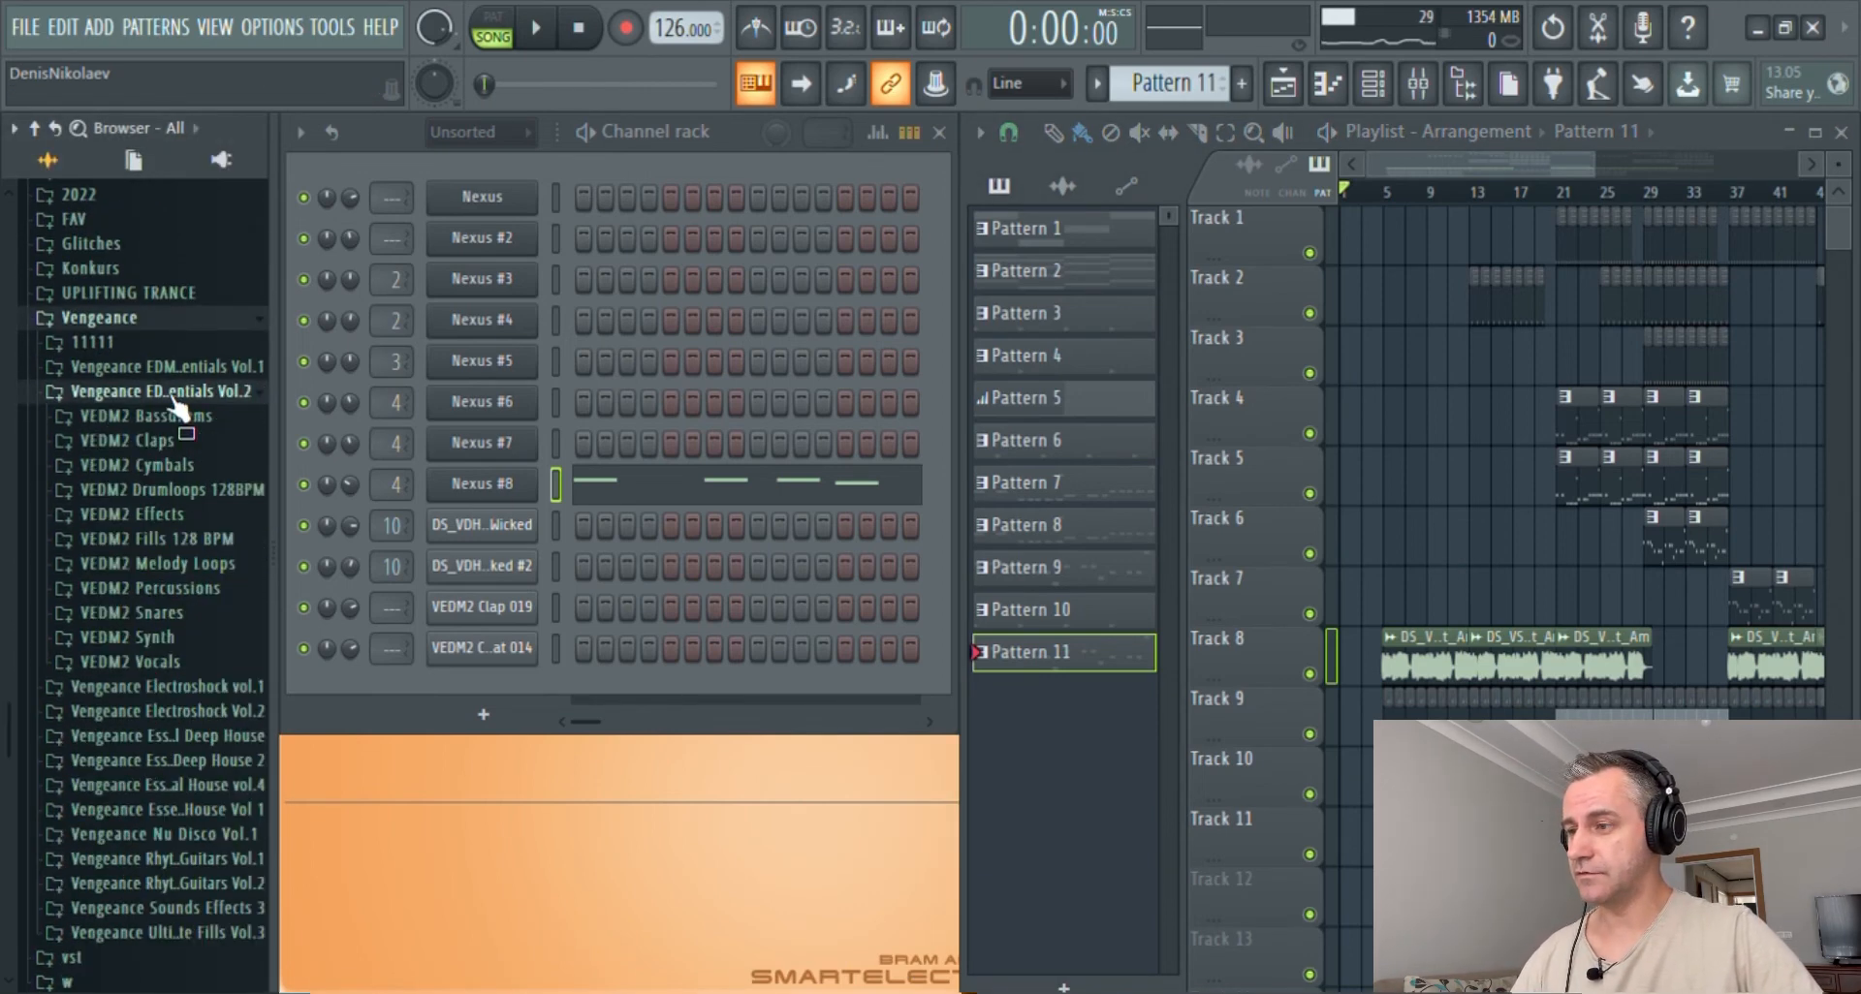
click(174, 466)
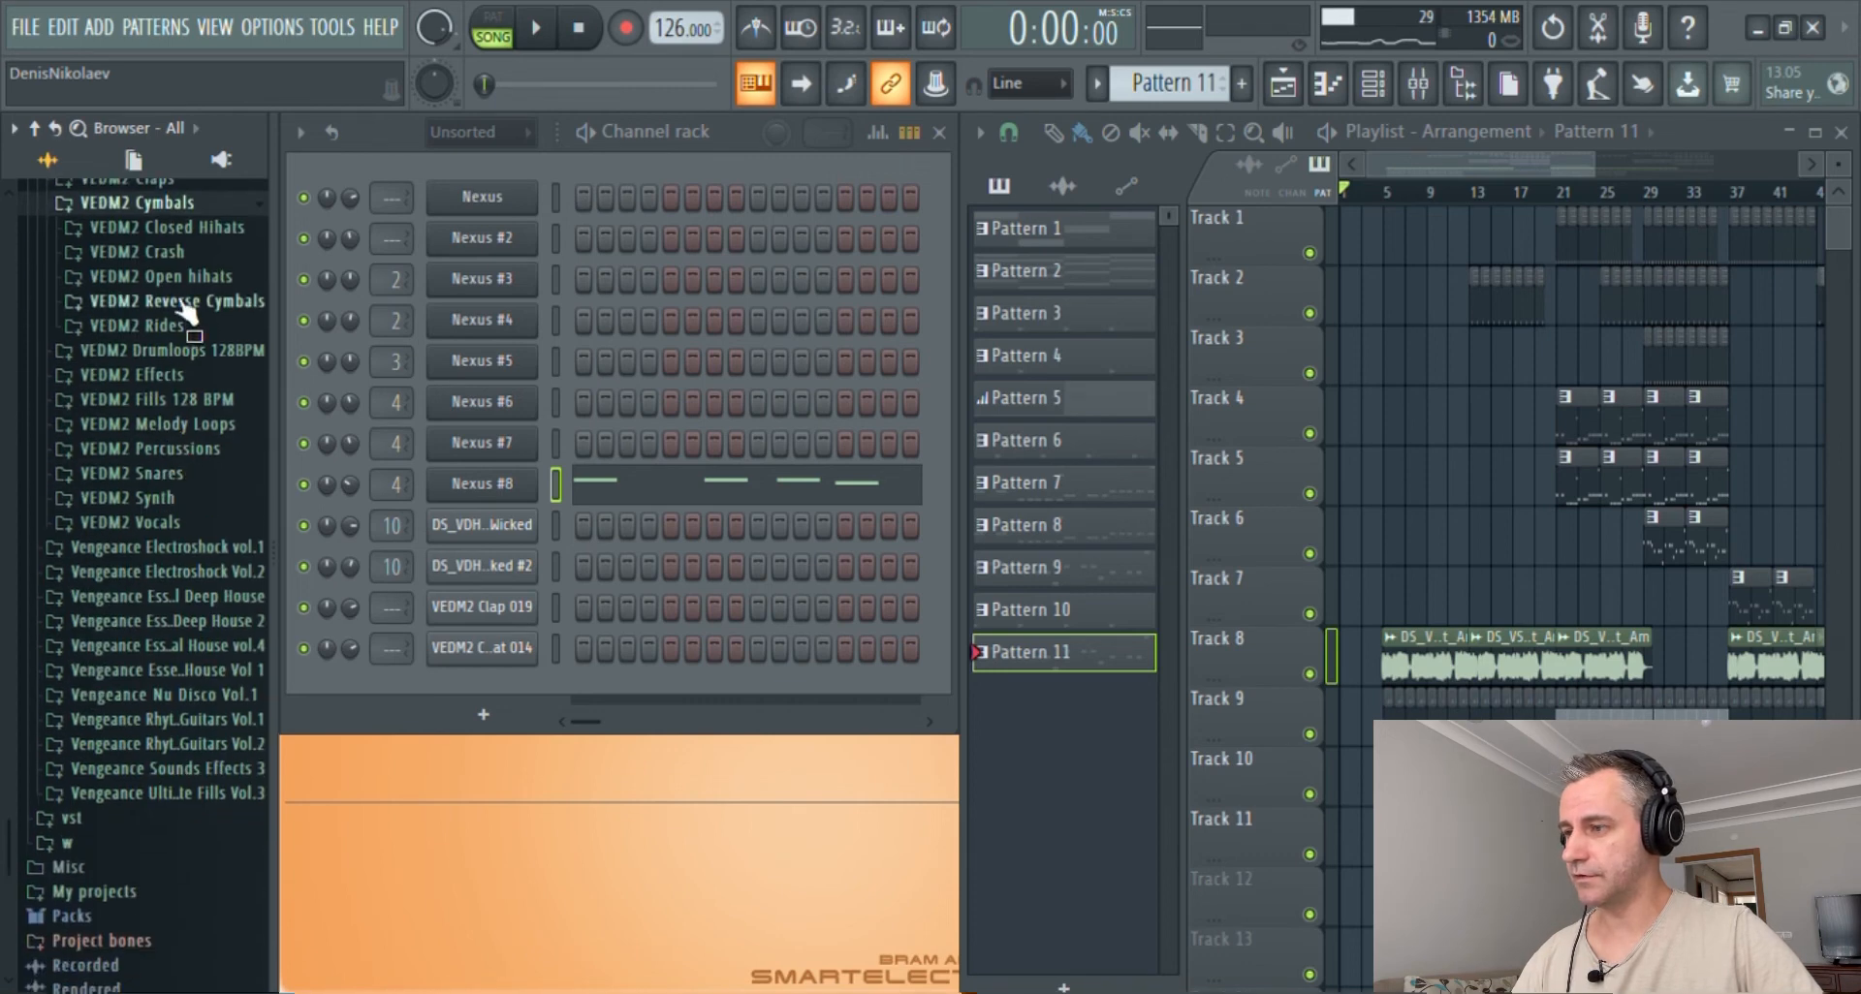
click(177, 256)
scroll(1528, 614, down, 5)
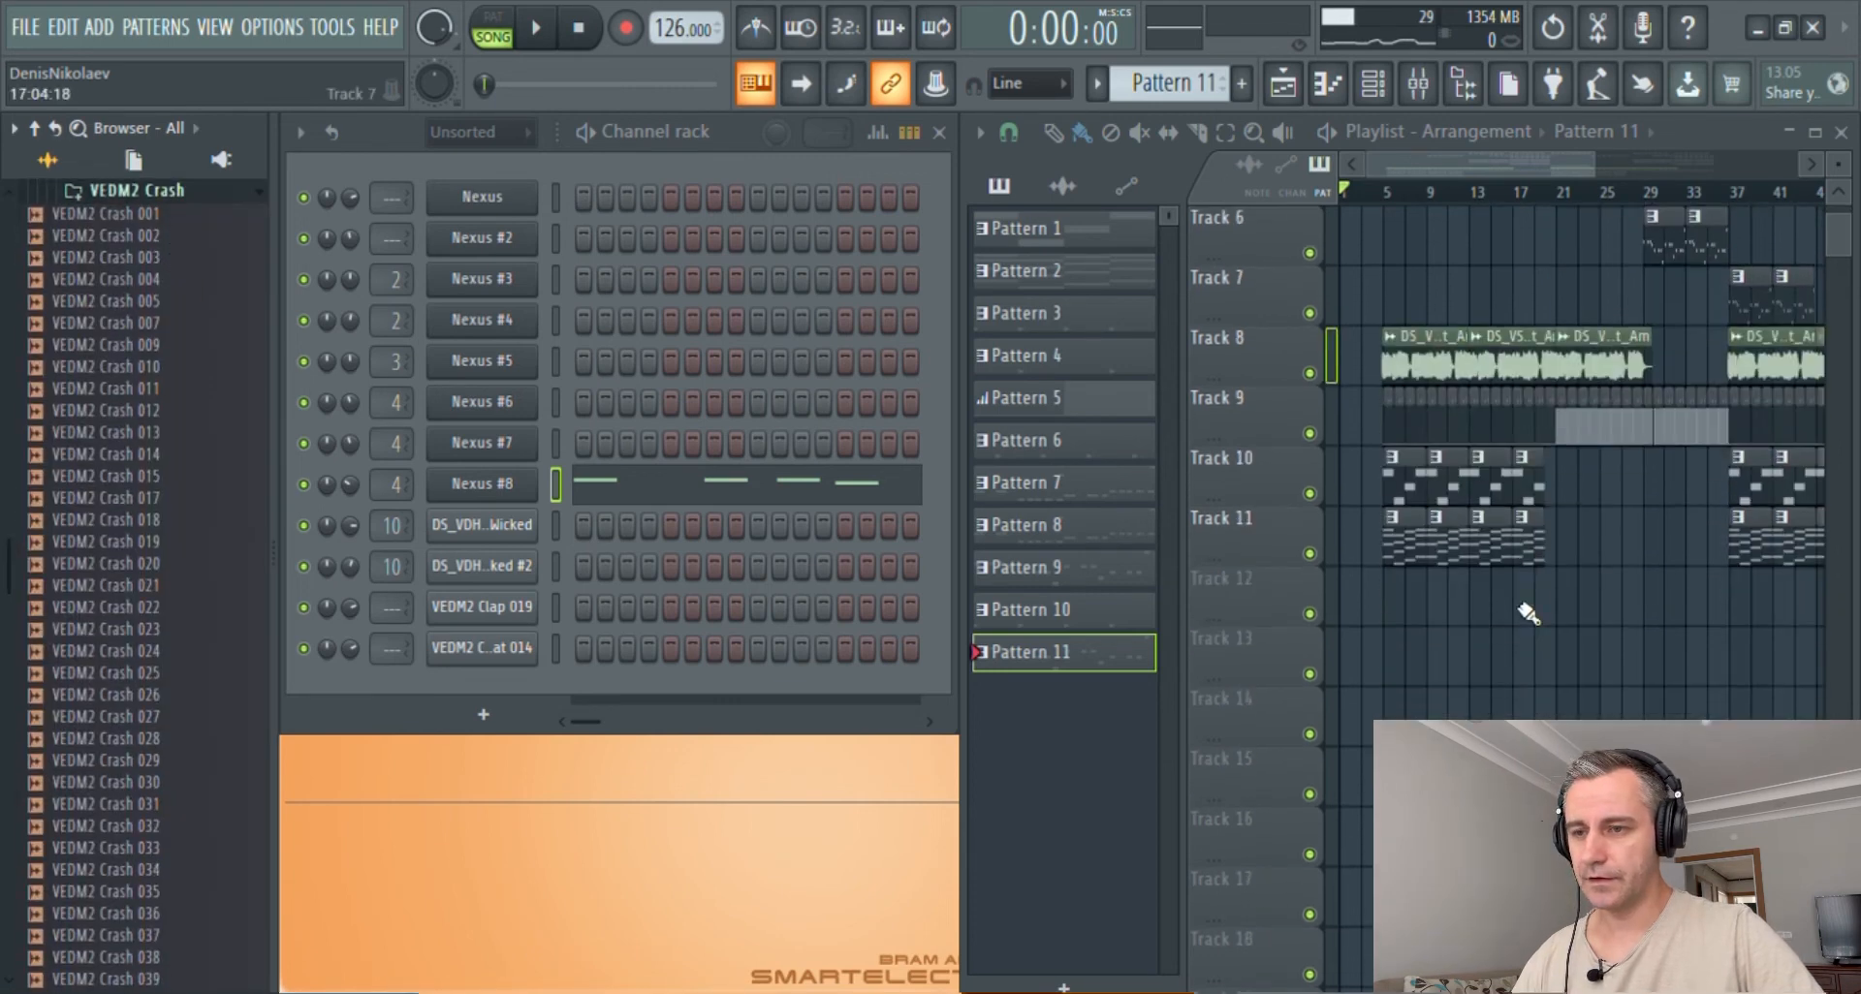
drag(191, 252, 1402, 659)
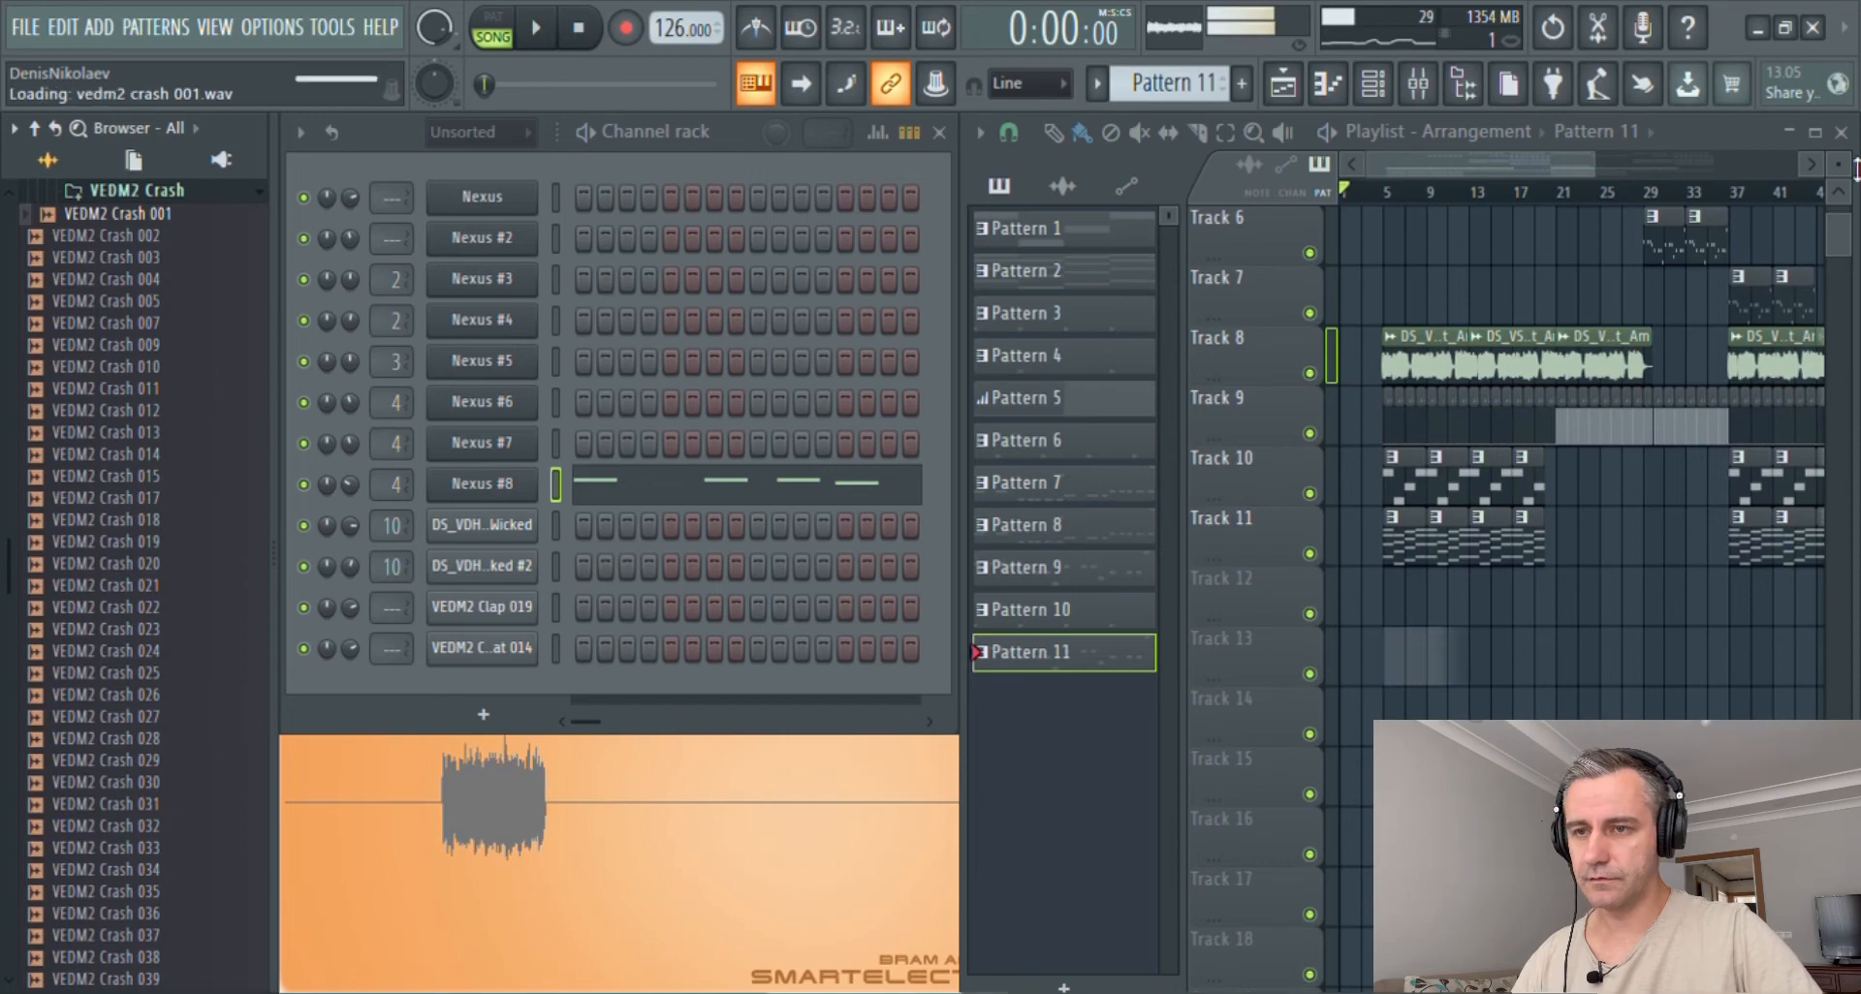
- Lower the channel volume of the VEDM2 Crash 001 audio clip to 32%
click(1840, 133)
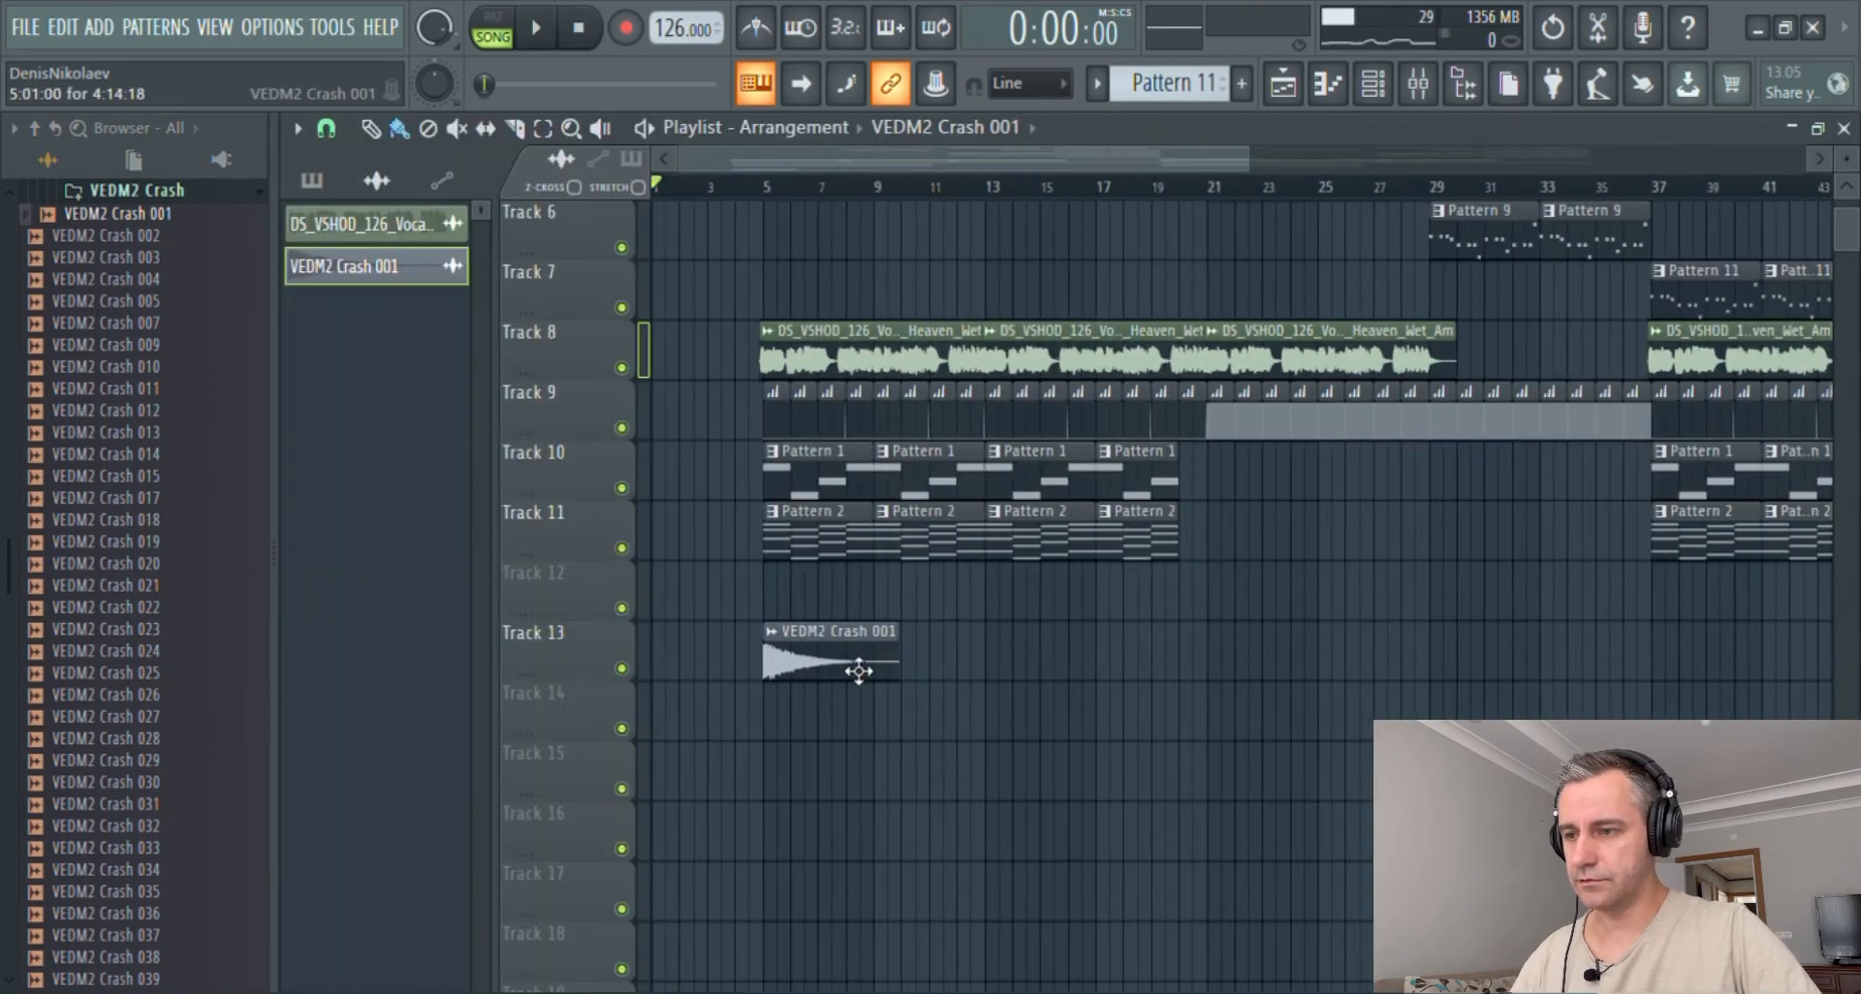
double_click(842, 671)
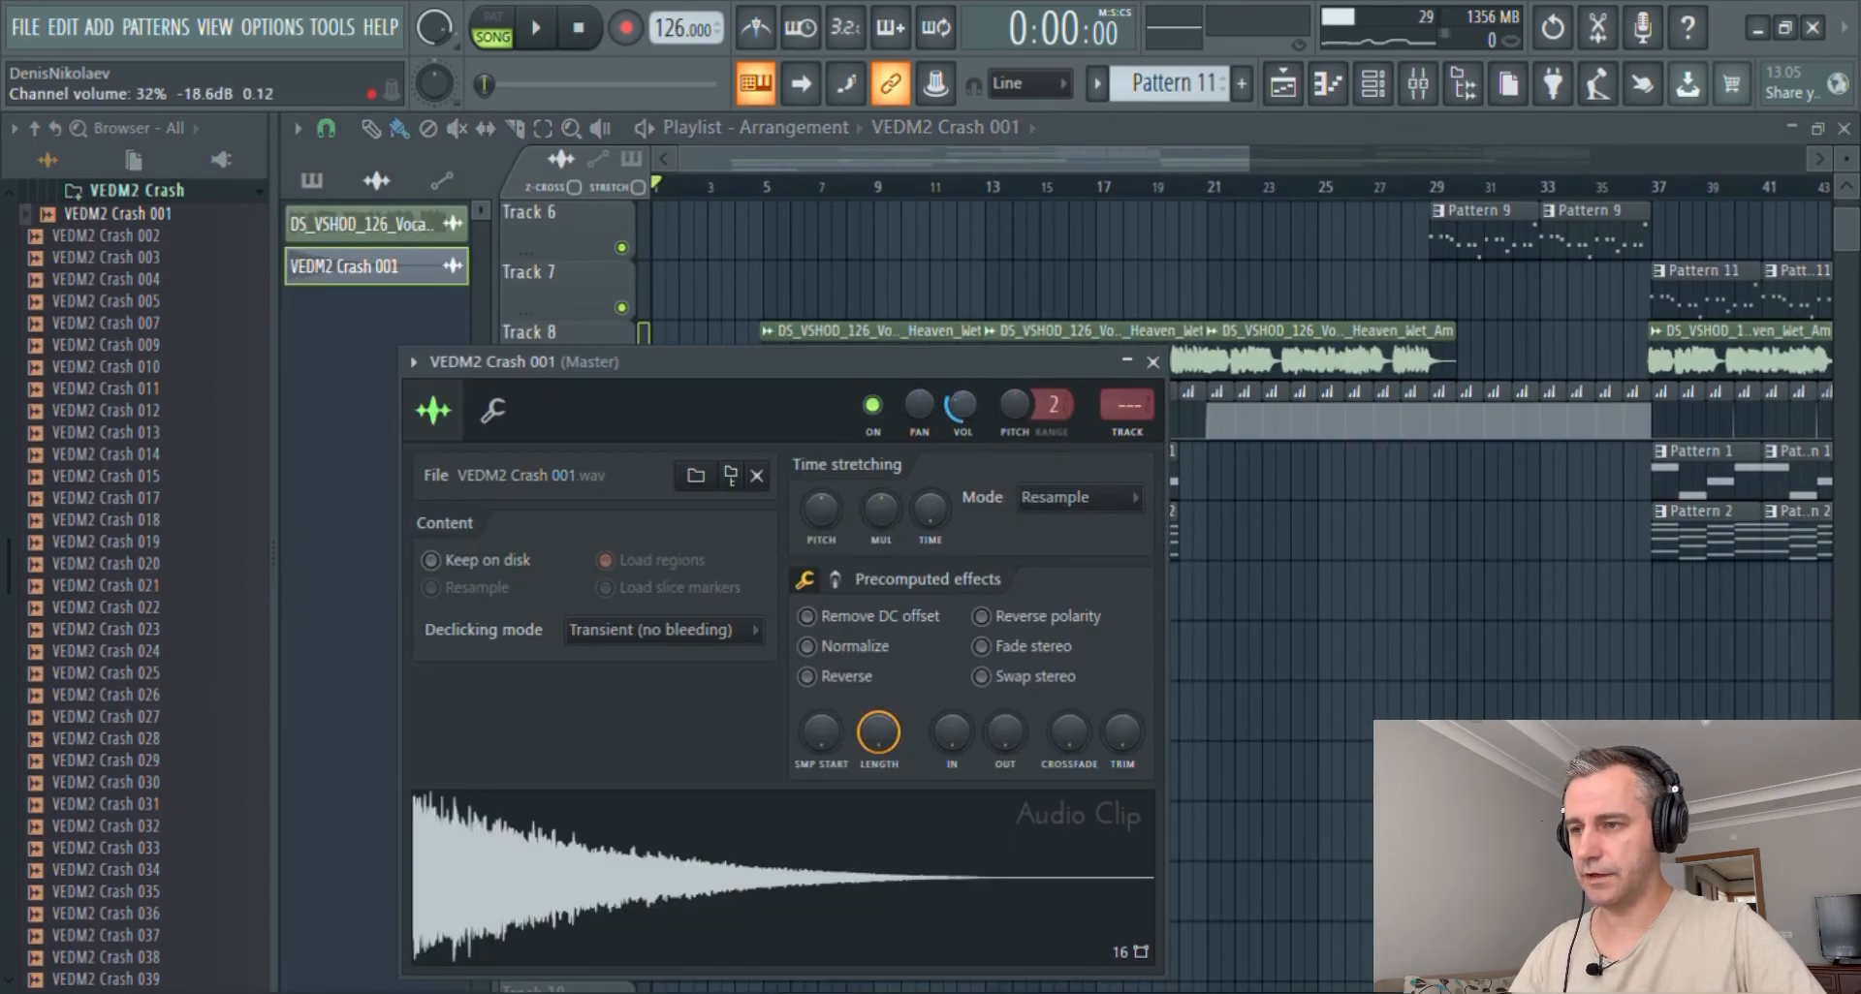
key(Escape)
- Duplicate the crash clip along Track 13 at eight-bar intervals from bar 13 through bar 61
mouse_move(810, 667)
mouse_down()
mouse_move(1254, 678)
mouse_move(960, 698)
mouse_move(785, 678)
mouse_up()
scroll(1202, 678, down, 2)
key(ctrl+b)
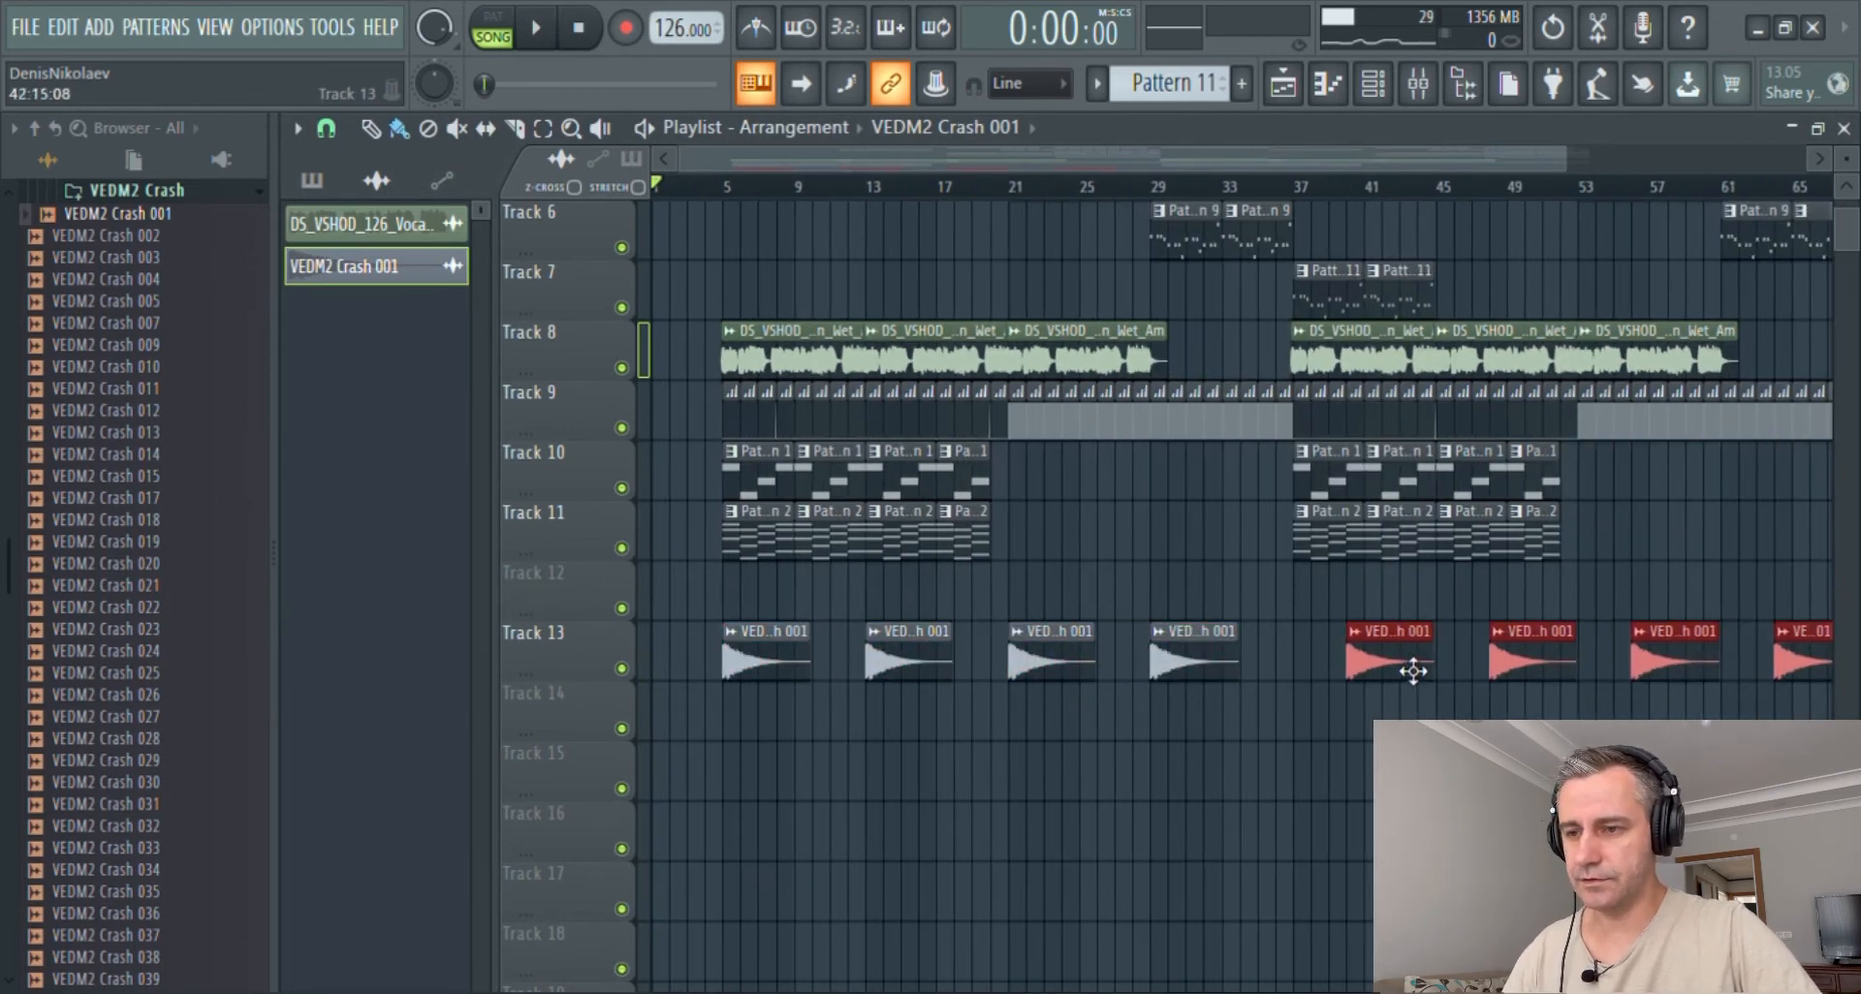
scroll(1376, 667, down, 2)
scroll(1458, 623, up, 4)
scroll(1241, 601, down, 2)
ctrl+click(1599, 632)
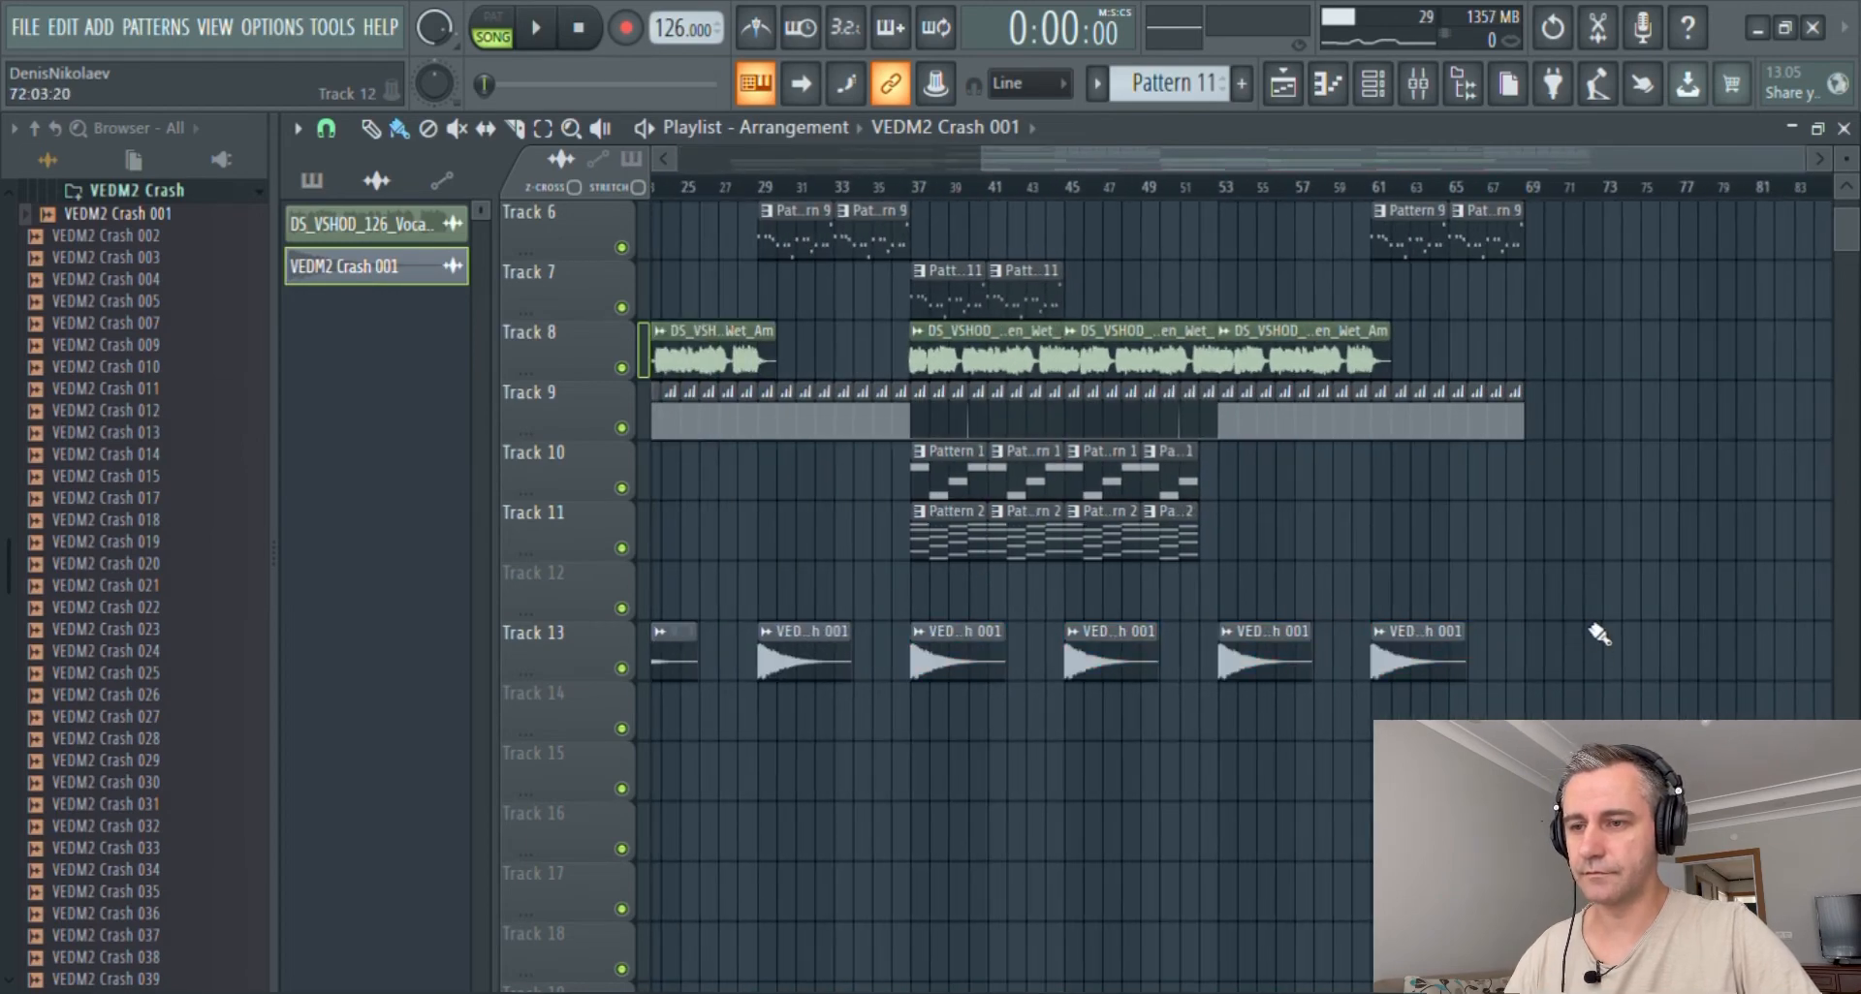
scroll(1599, 633, up, 5)
scroll(1599, 633, down, 3)
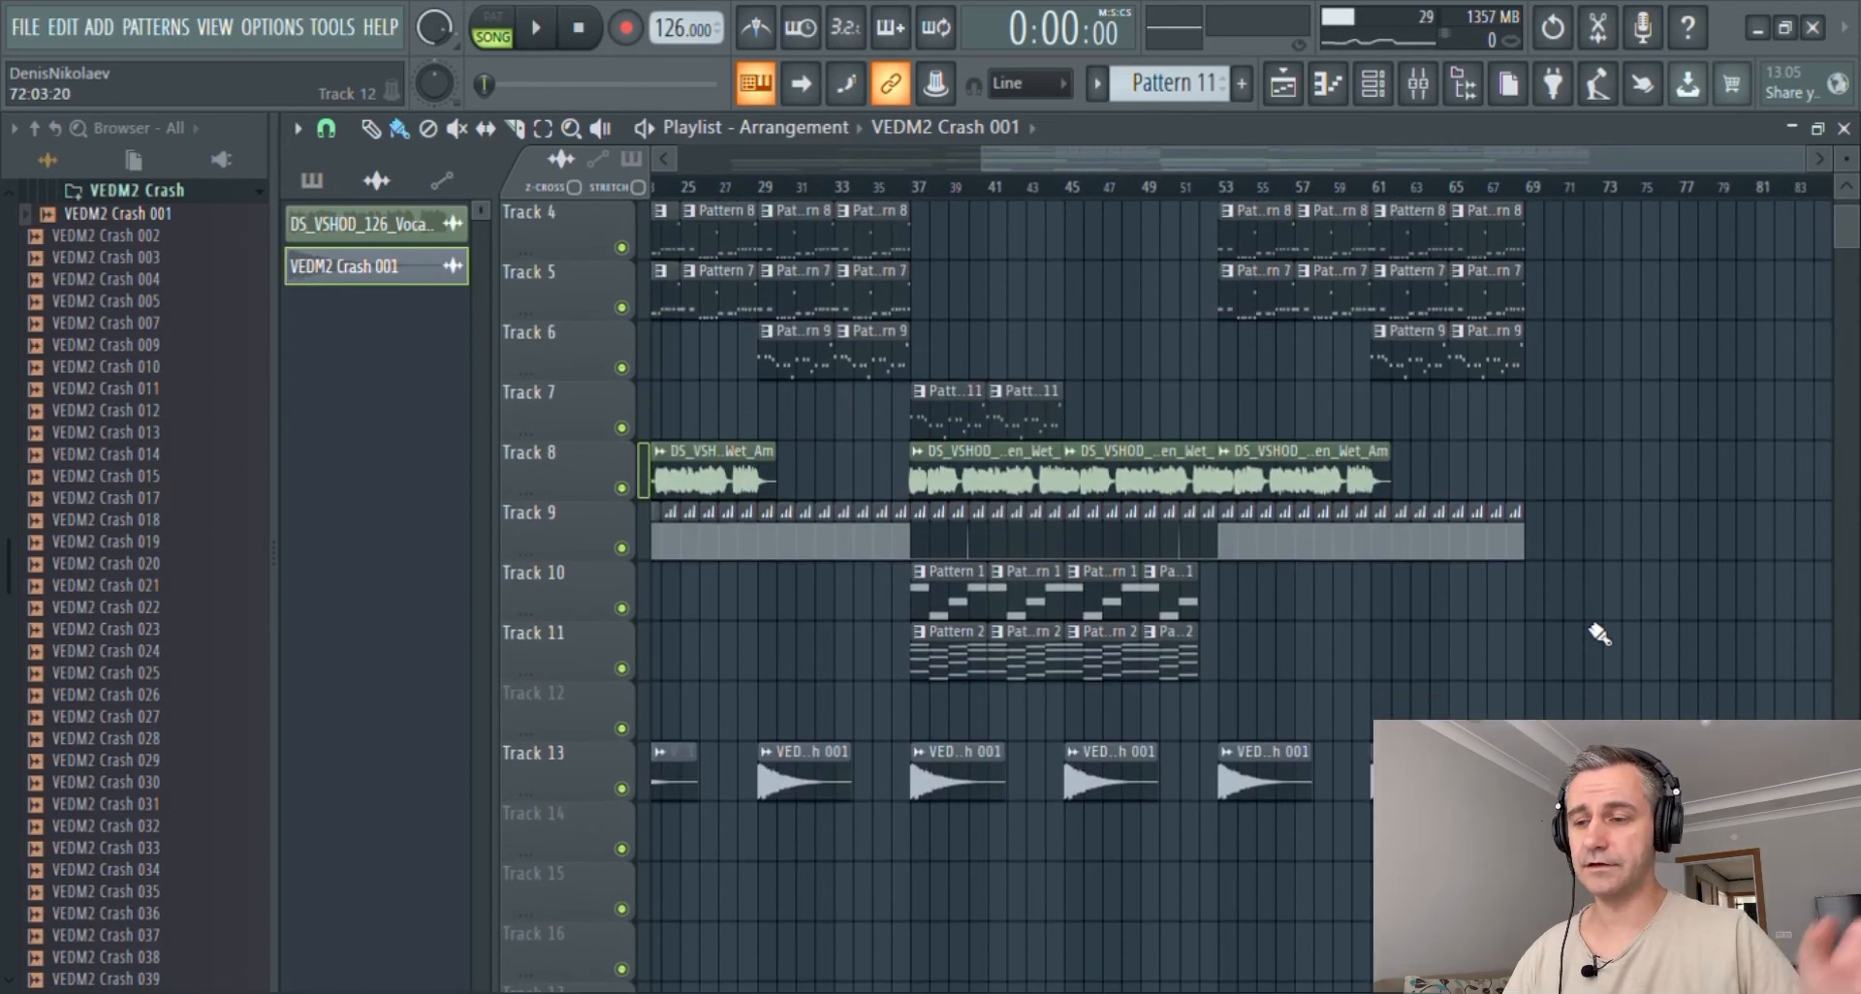
scroll(1670, 665, down, 2)
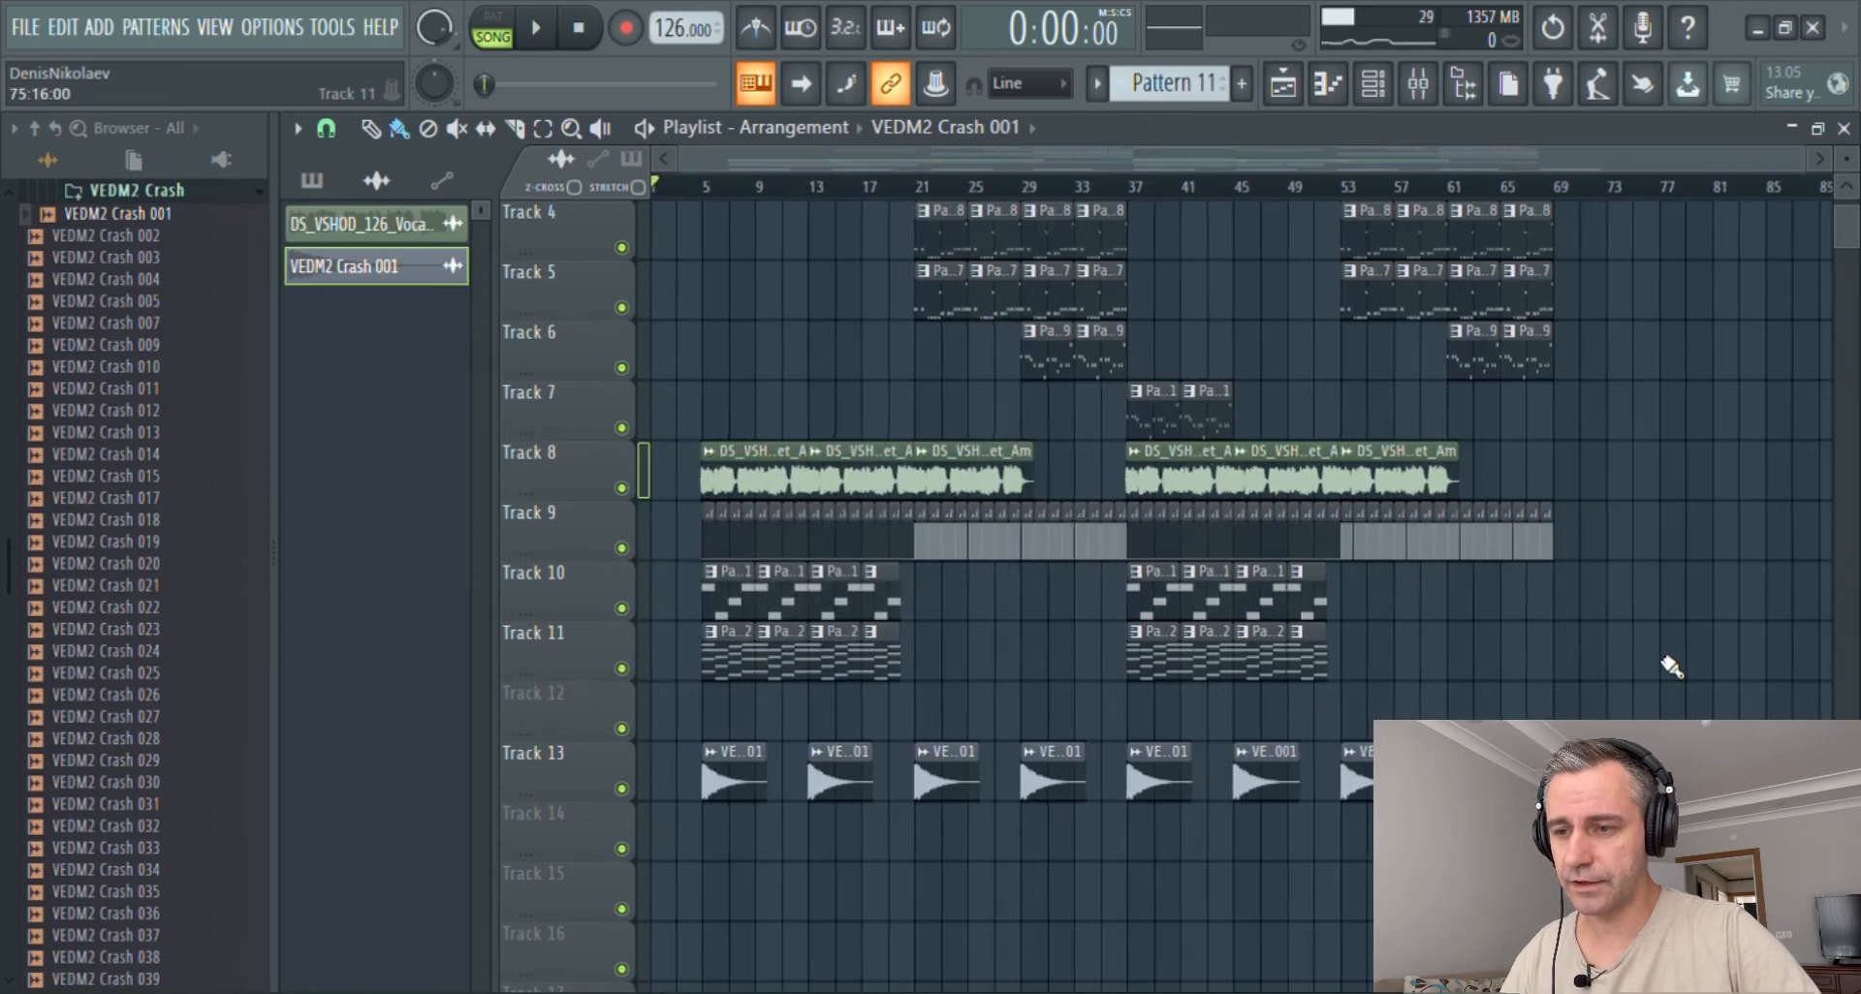
- Move all the VEDM2 Crash 001 clips up from Track 13 to Track 12 and deselect them
drag(1560, 771, 630, 821)
scroll(669, 816, up, 3)
drag(794, 790, 793, 724)
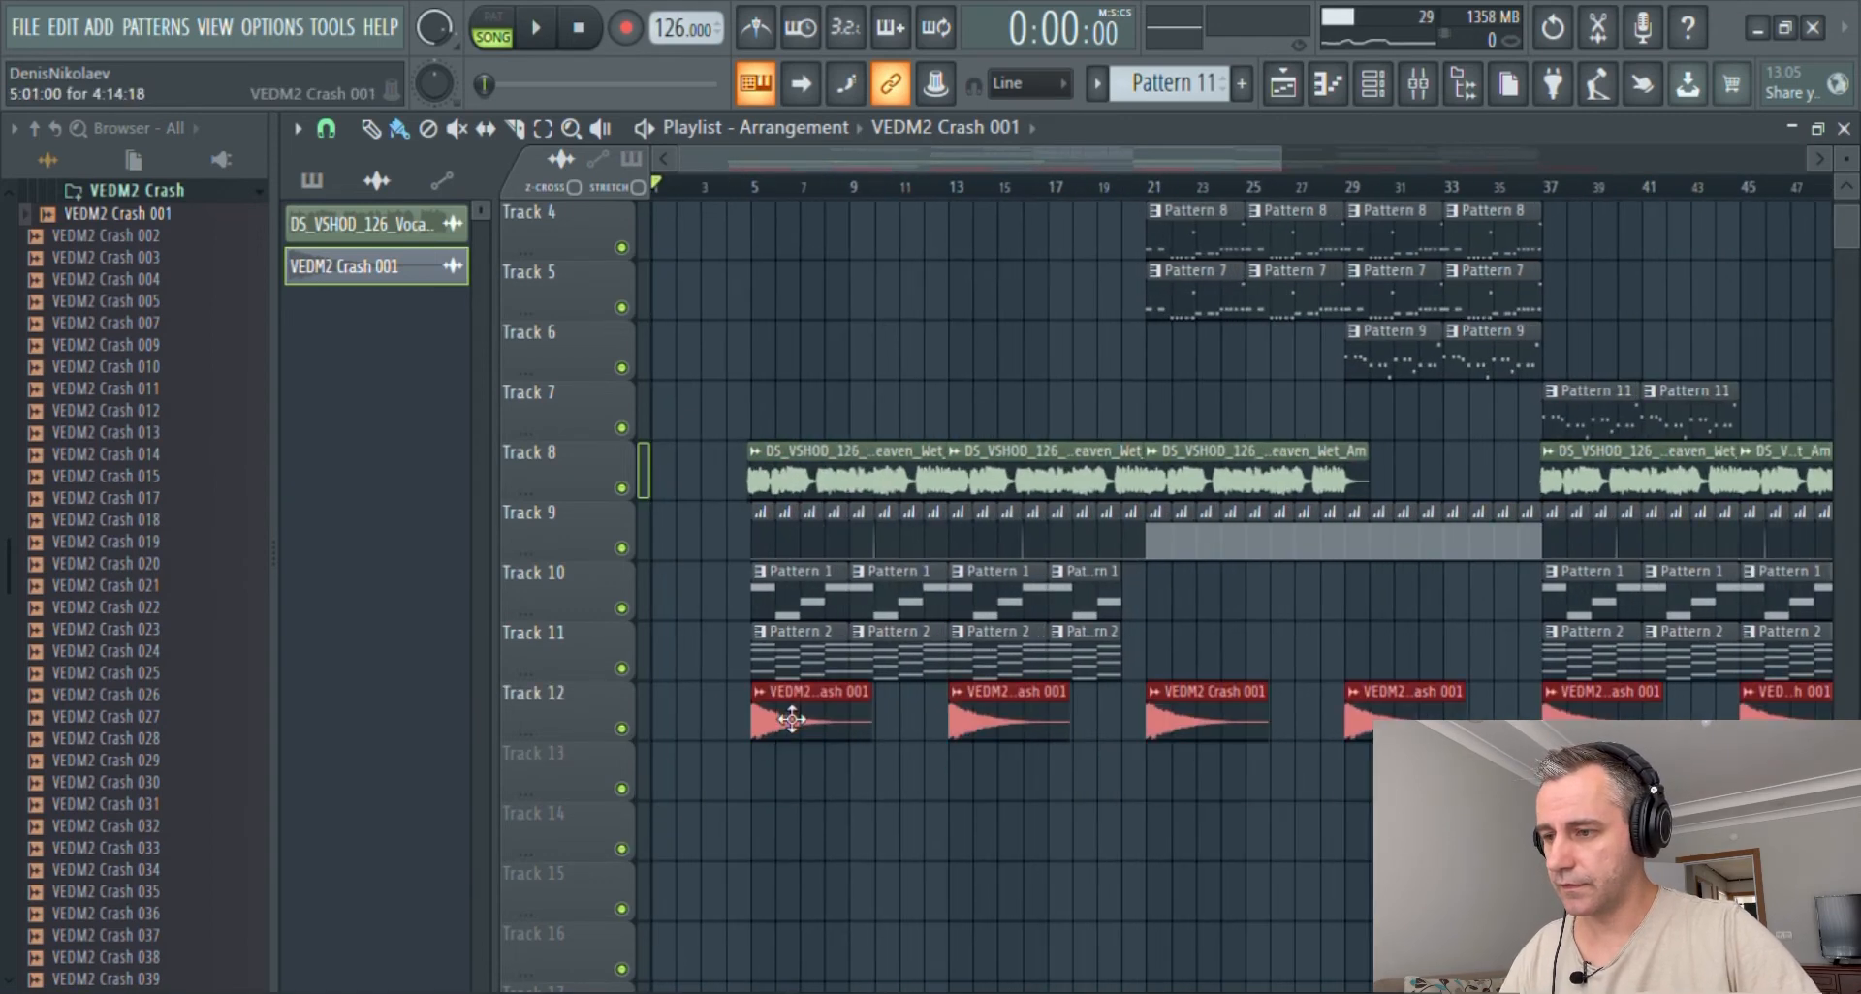
scroll(930, 799, down, 2)
click(930, 799)
- Audition VEDM2 Crash 002 and 003, place VEDM2 Crash 002 on Track 13 at bar 5 and reverse the sample
double_click(1436, 128)
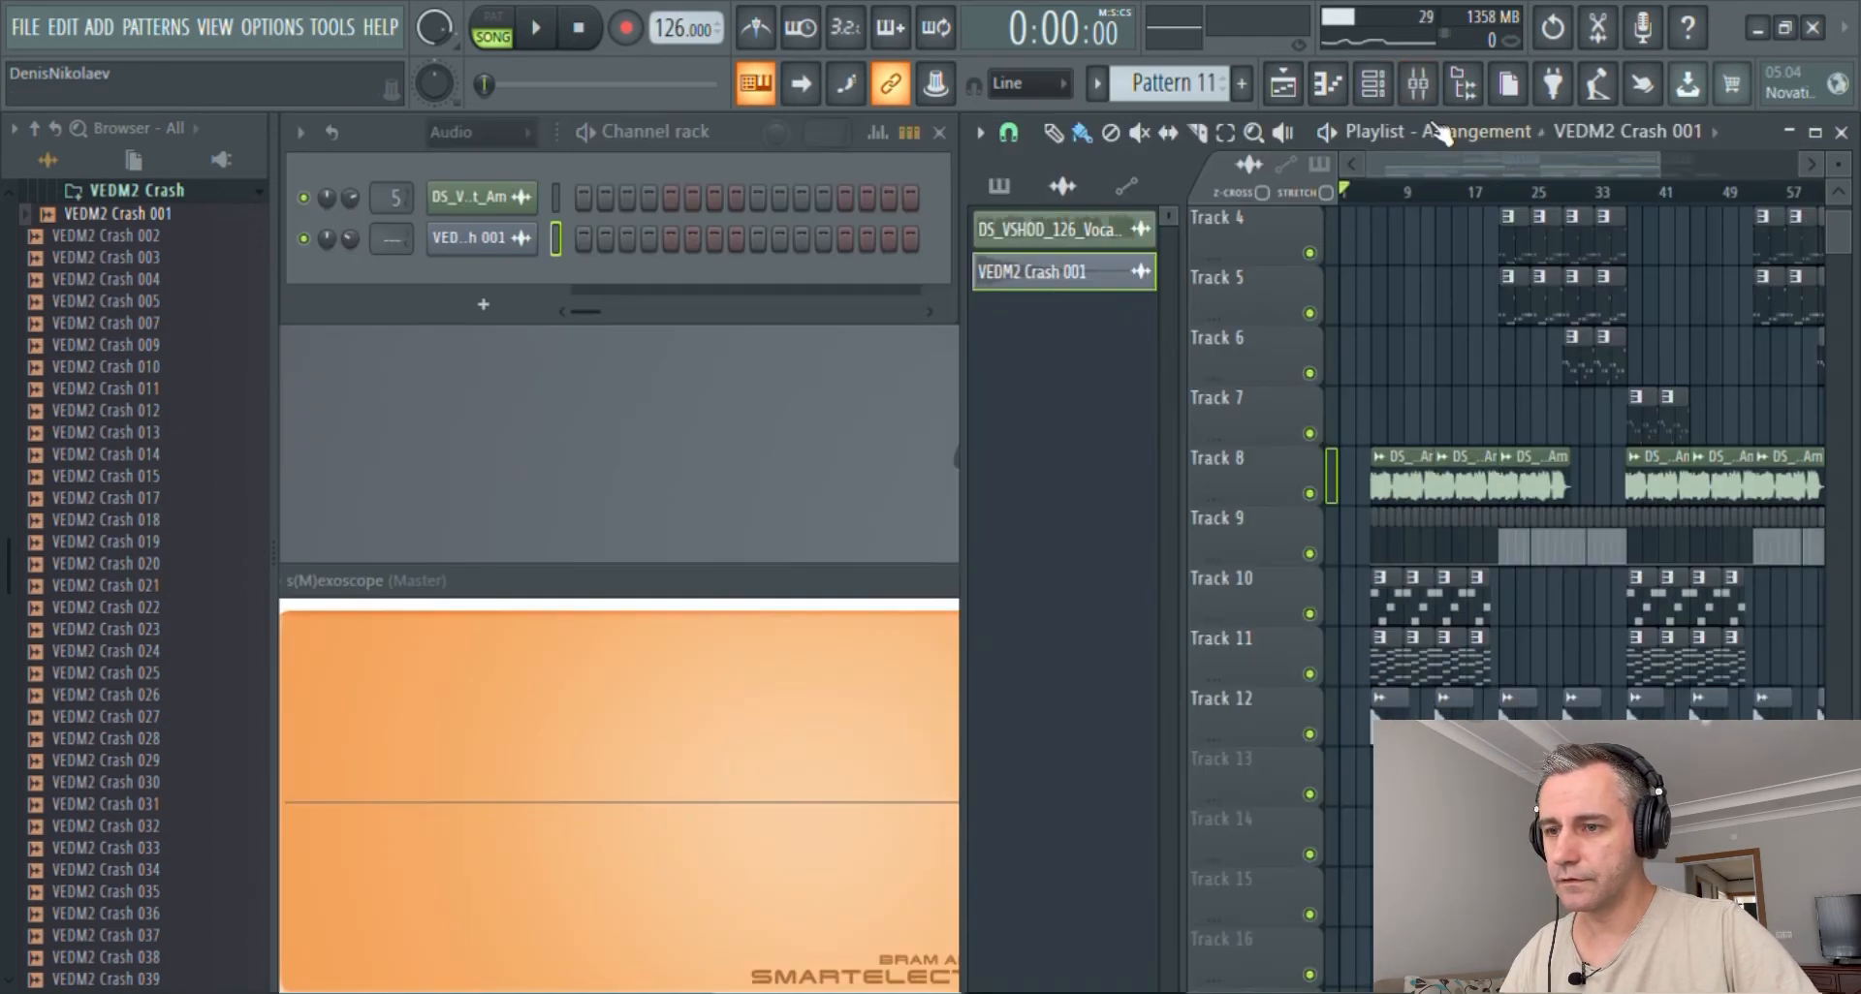
click(155, 242)
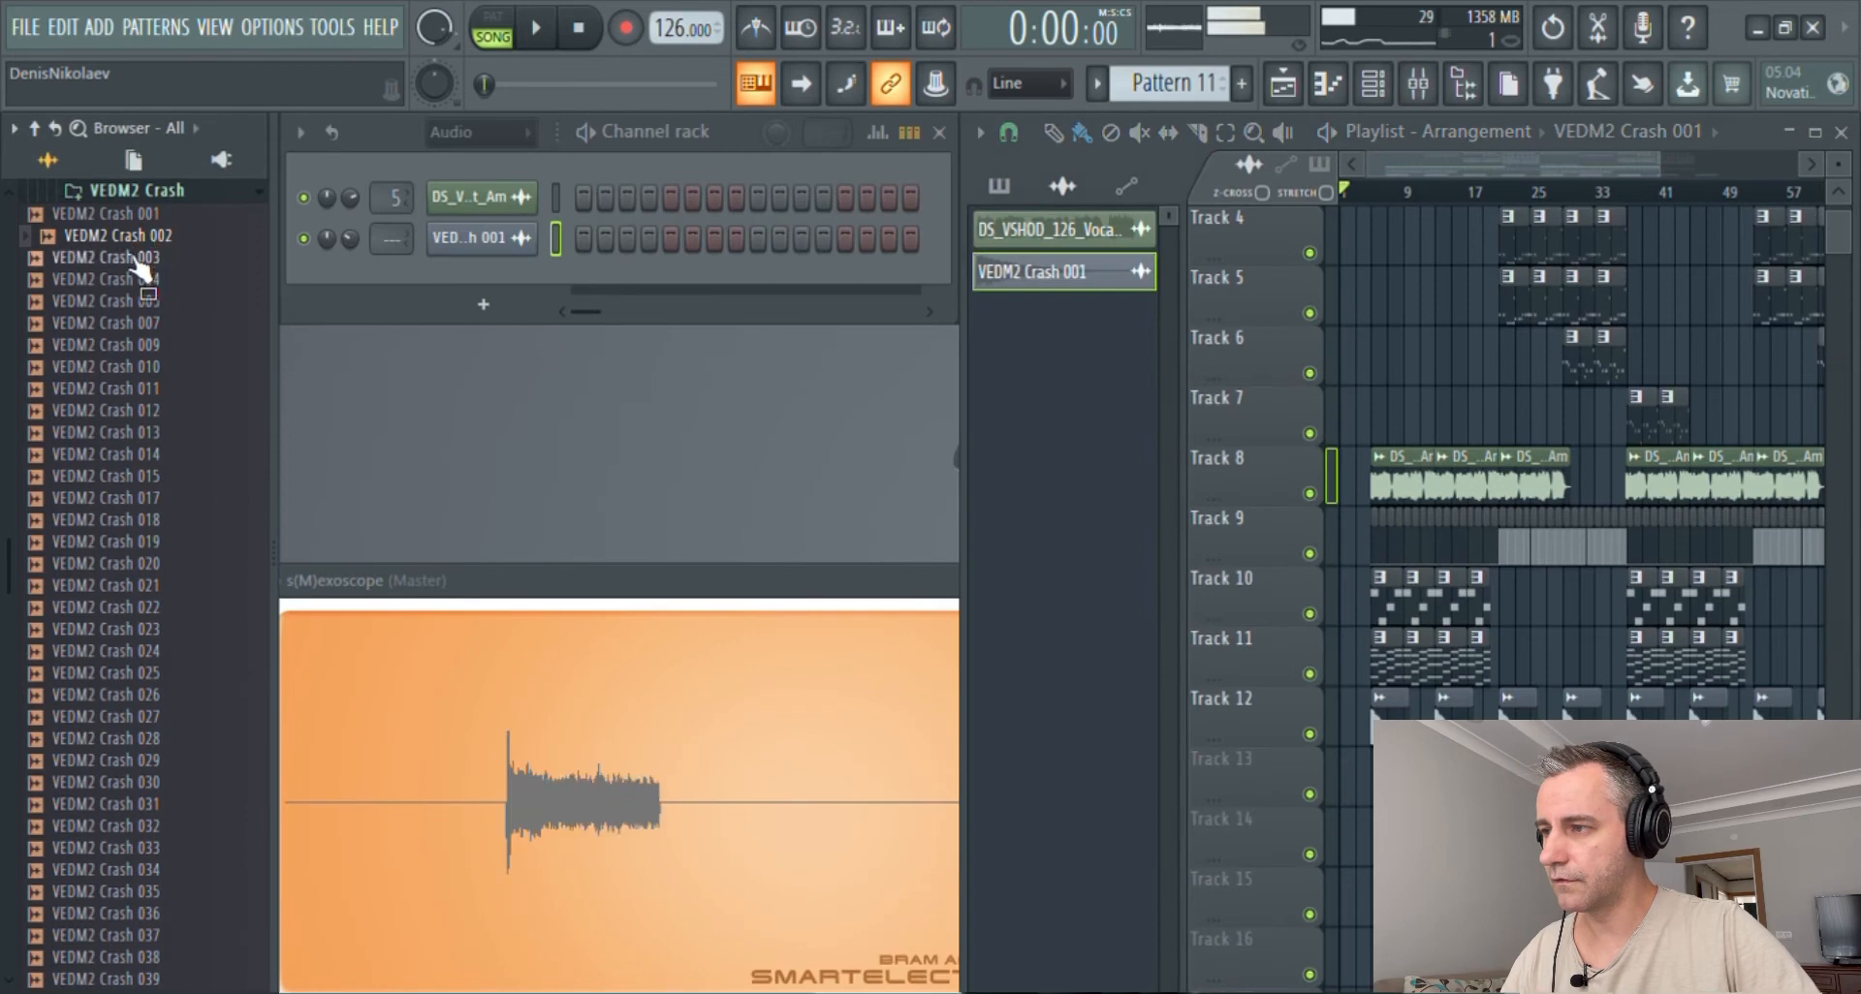
click(137, 260)
drag(138, 243, 1260, 746)
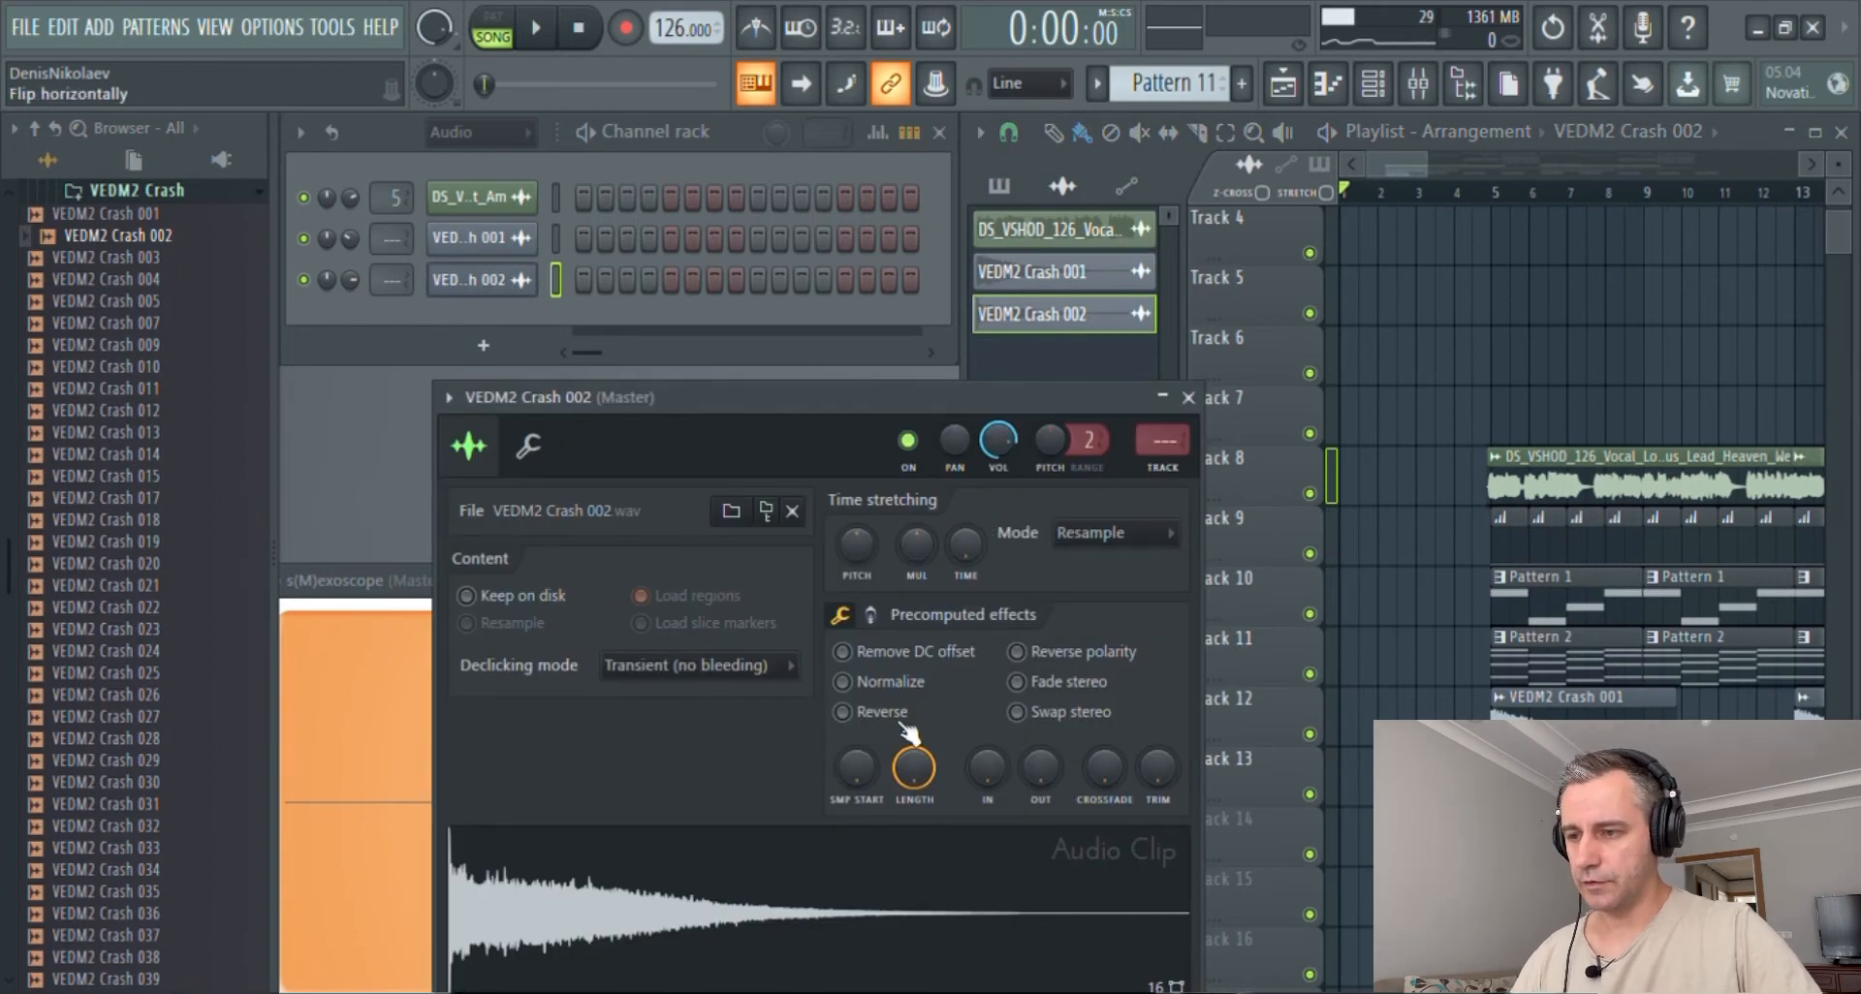
click(882, 713)
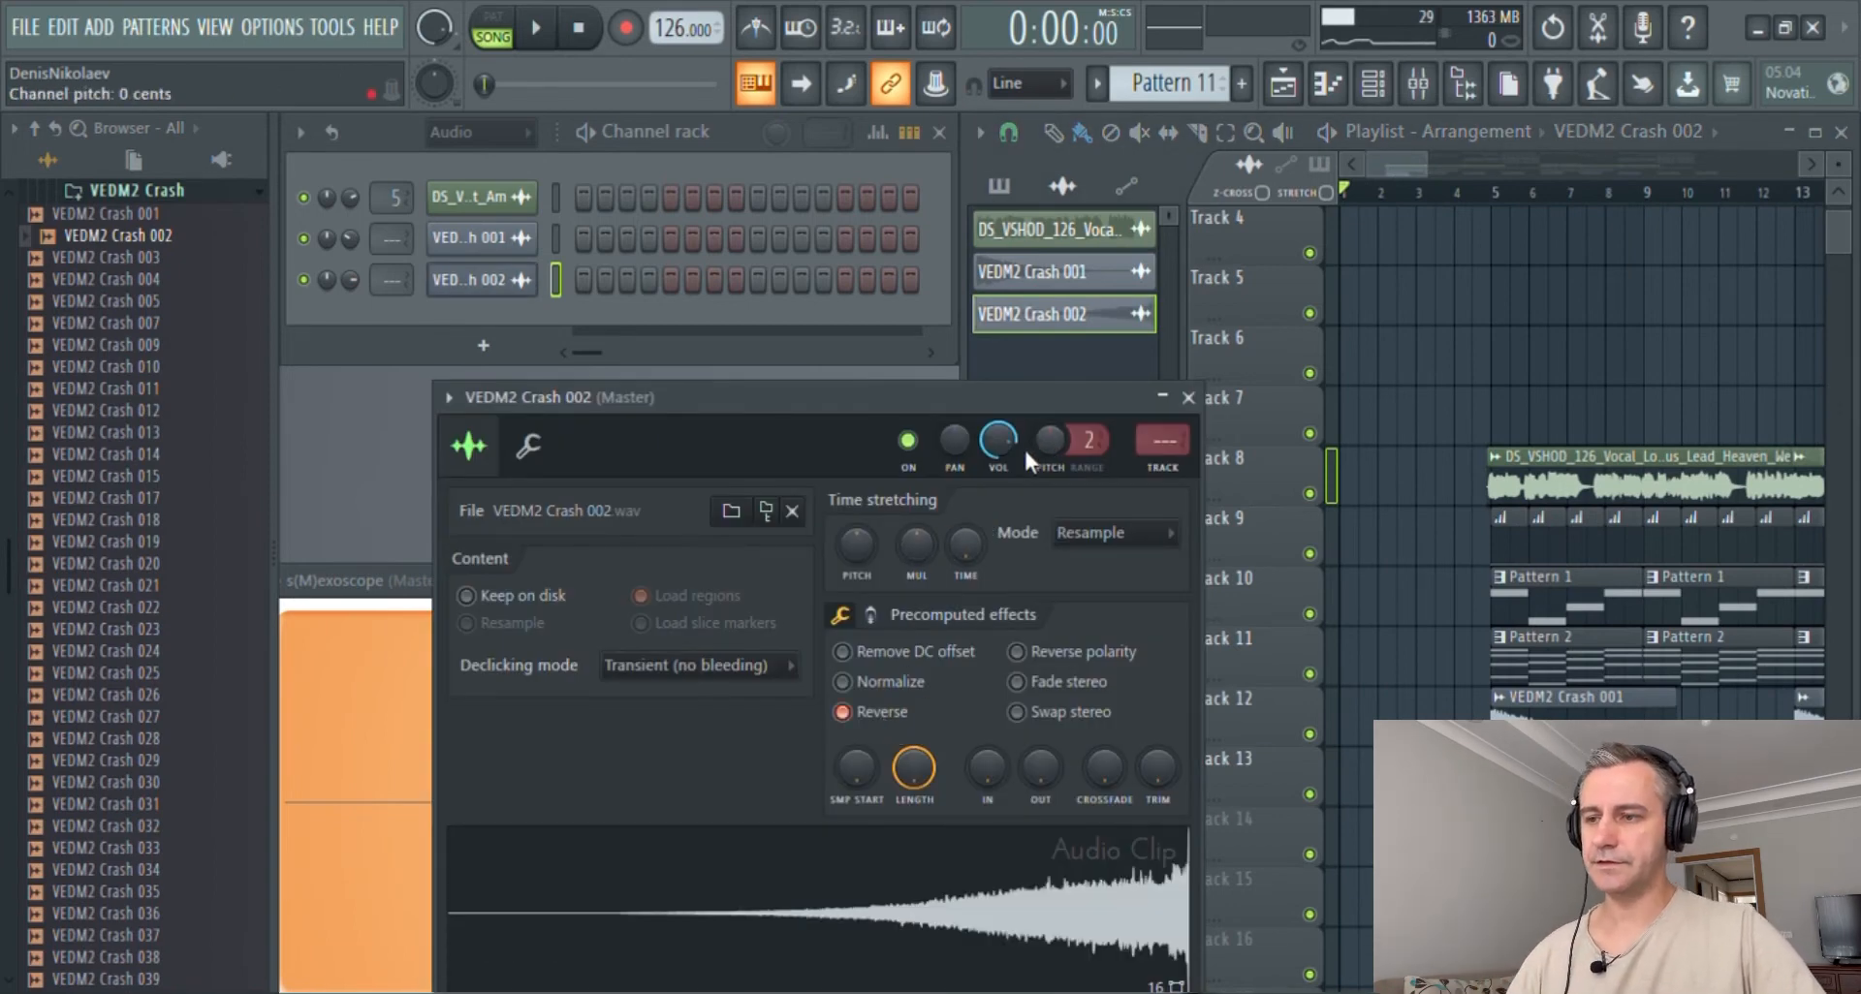
key(Escape)
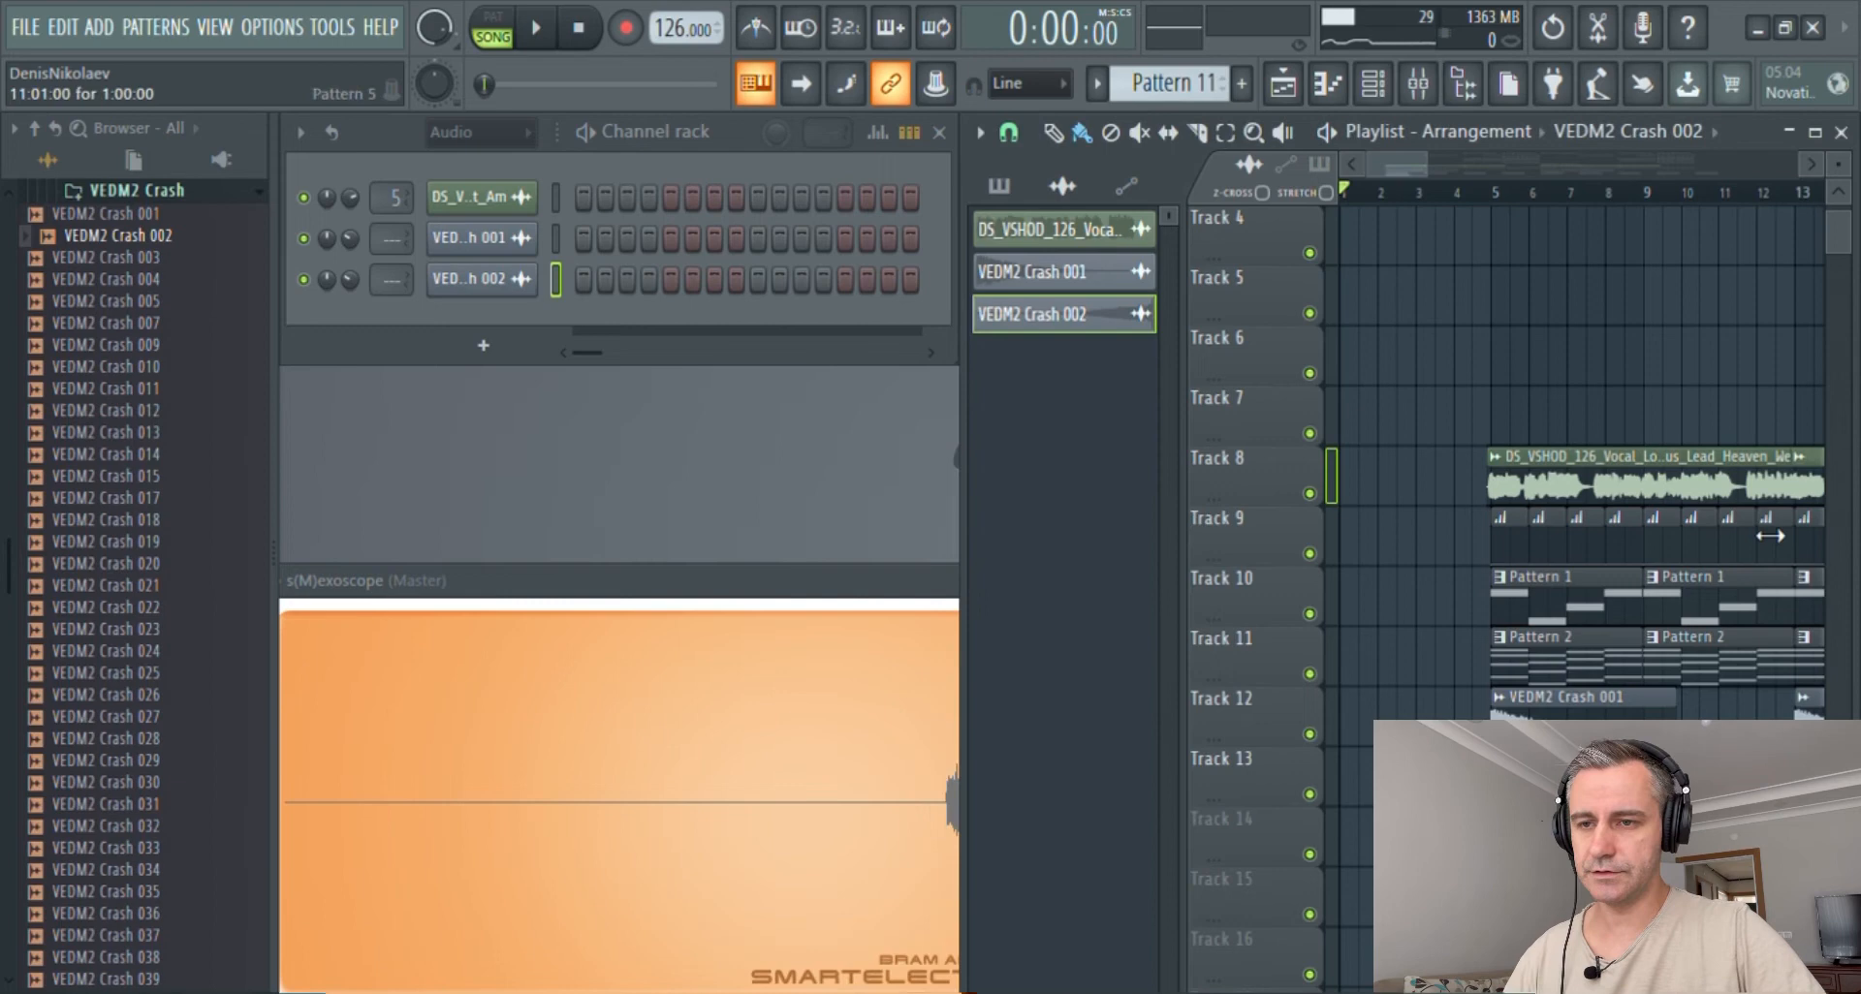
- Shorten the reversed crash clip to three bars and move it to bar 2 on Track 13 so it ends at bar 5
click(1814, 132)
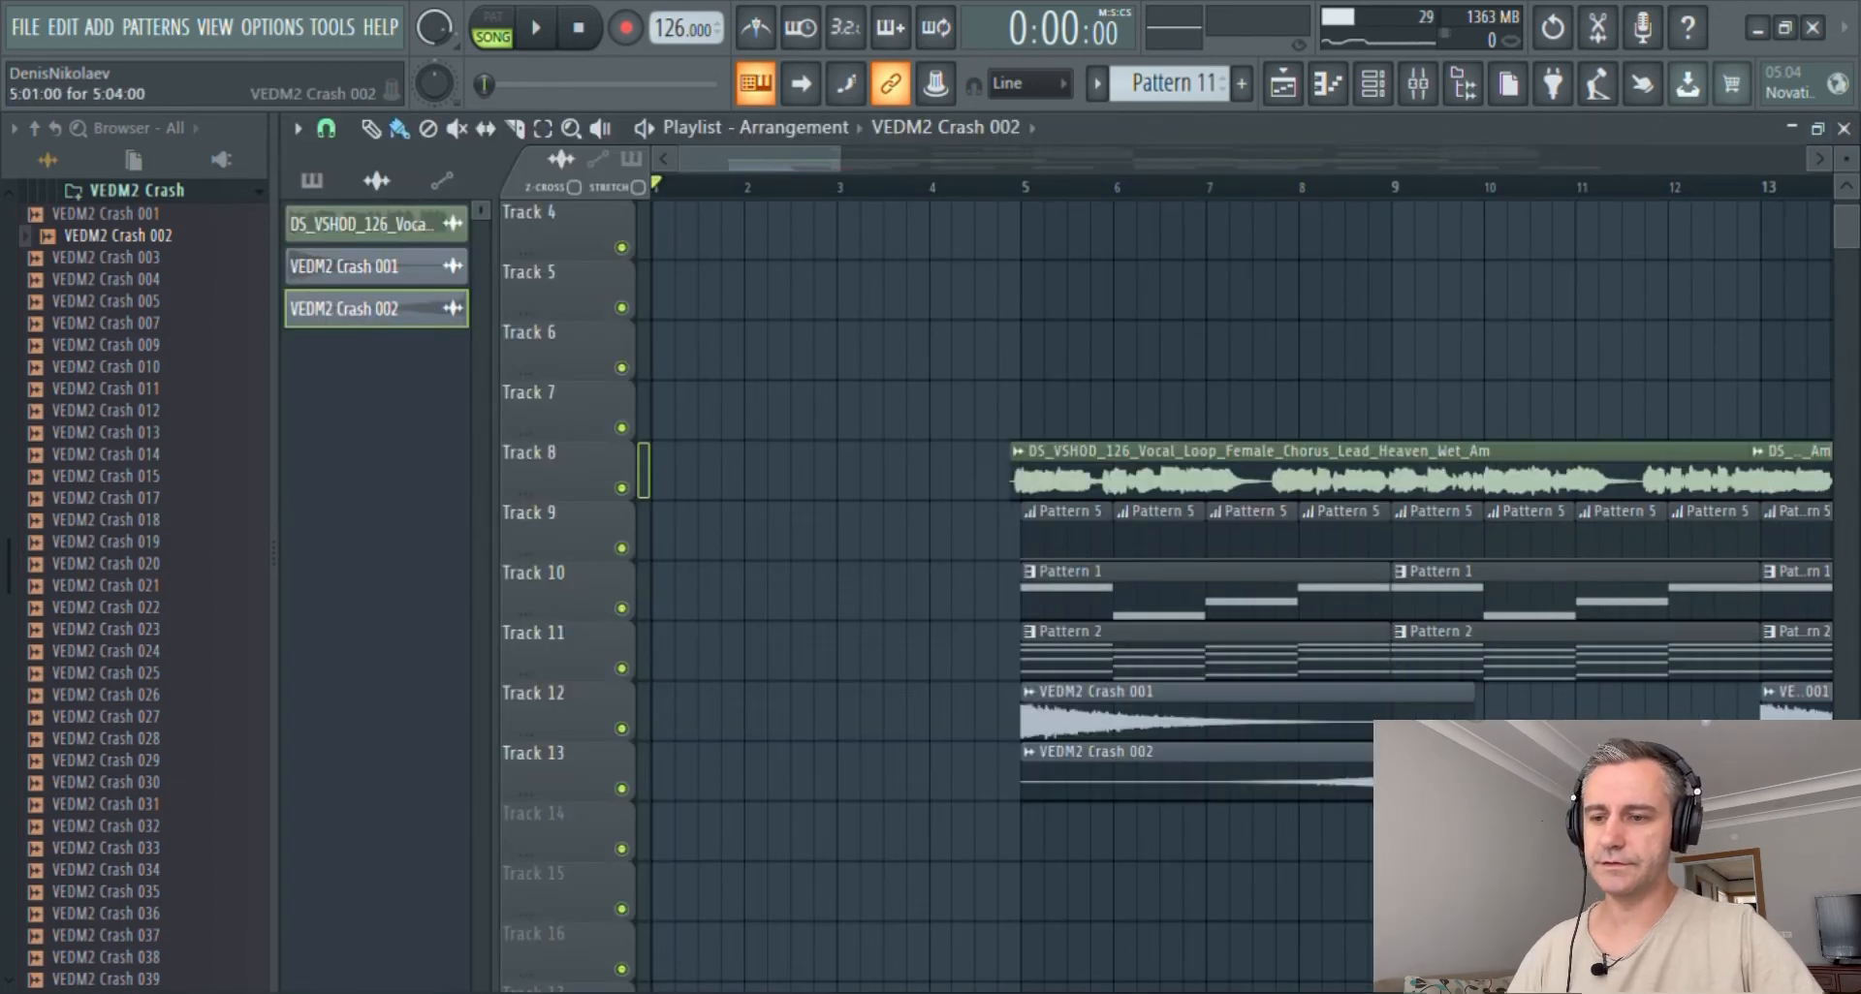
scroll(1103, 816, down, 4)
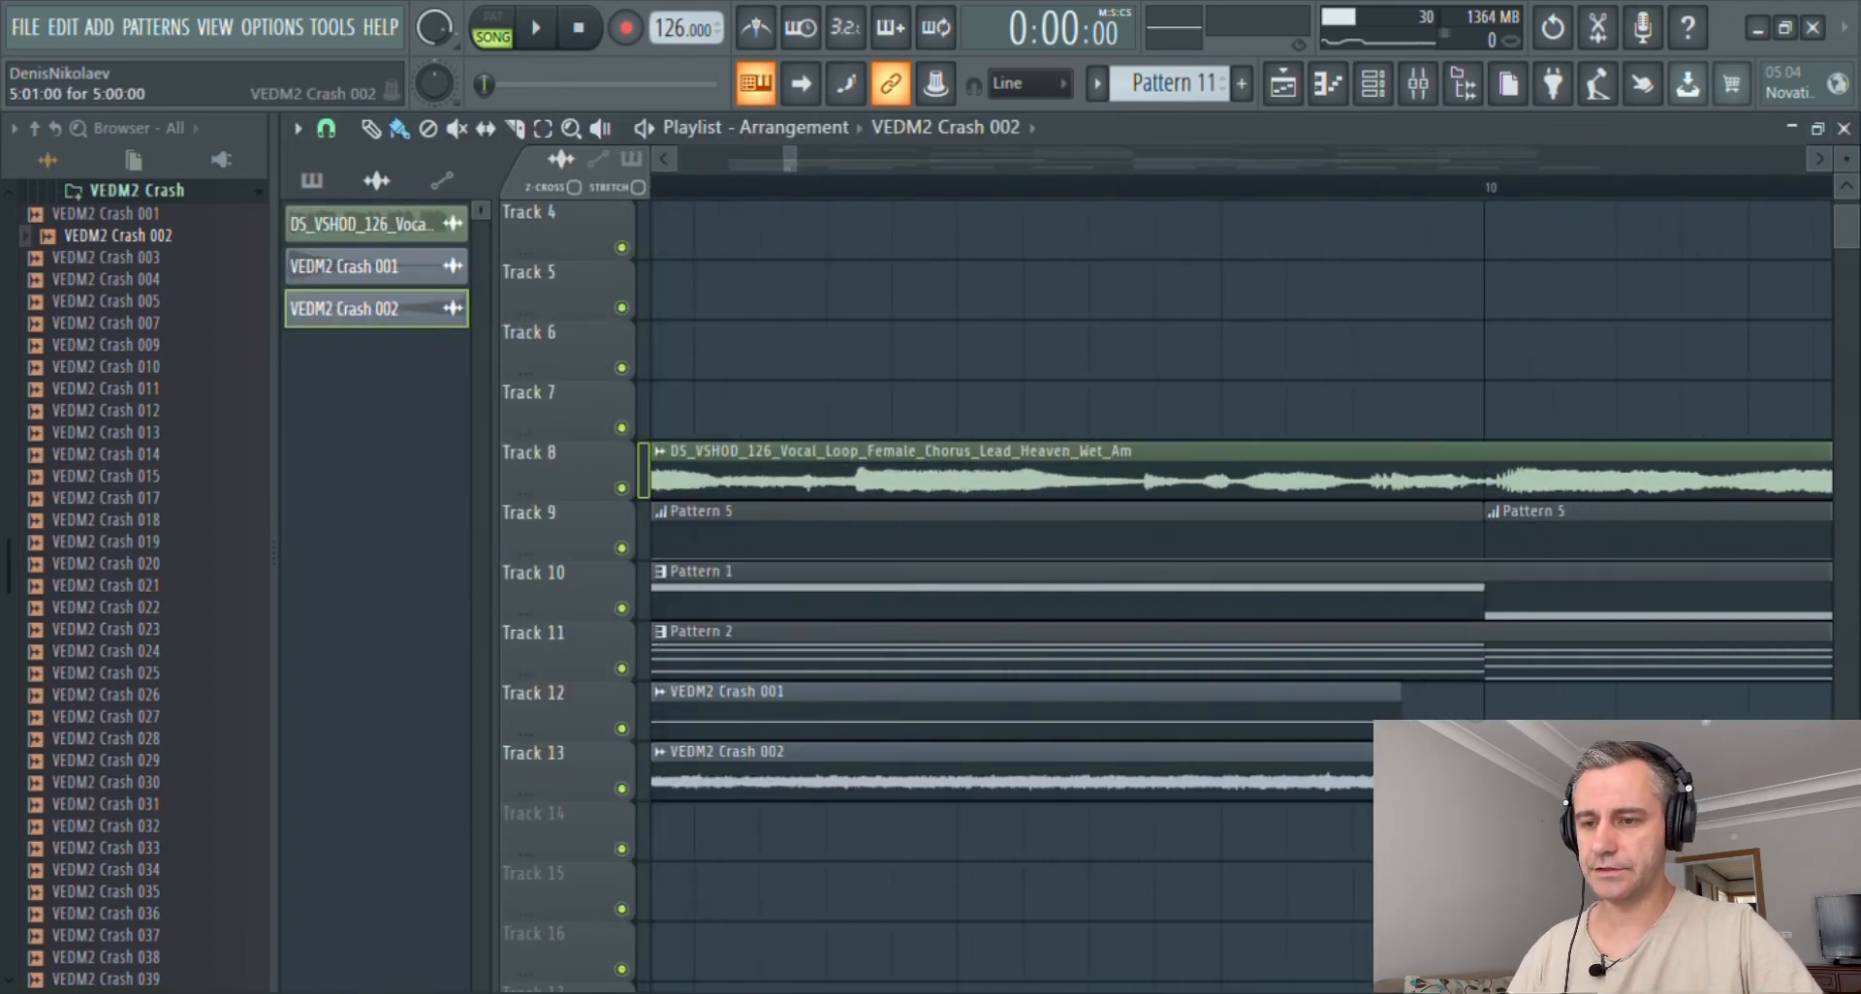
drag(929, 799, 836, 801)
scroll(867, 802, down, 6)
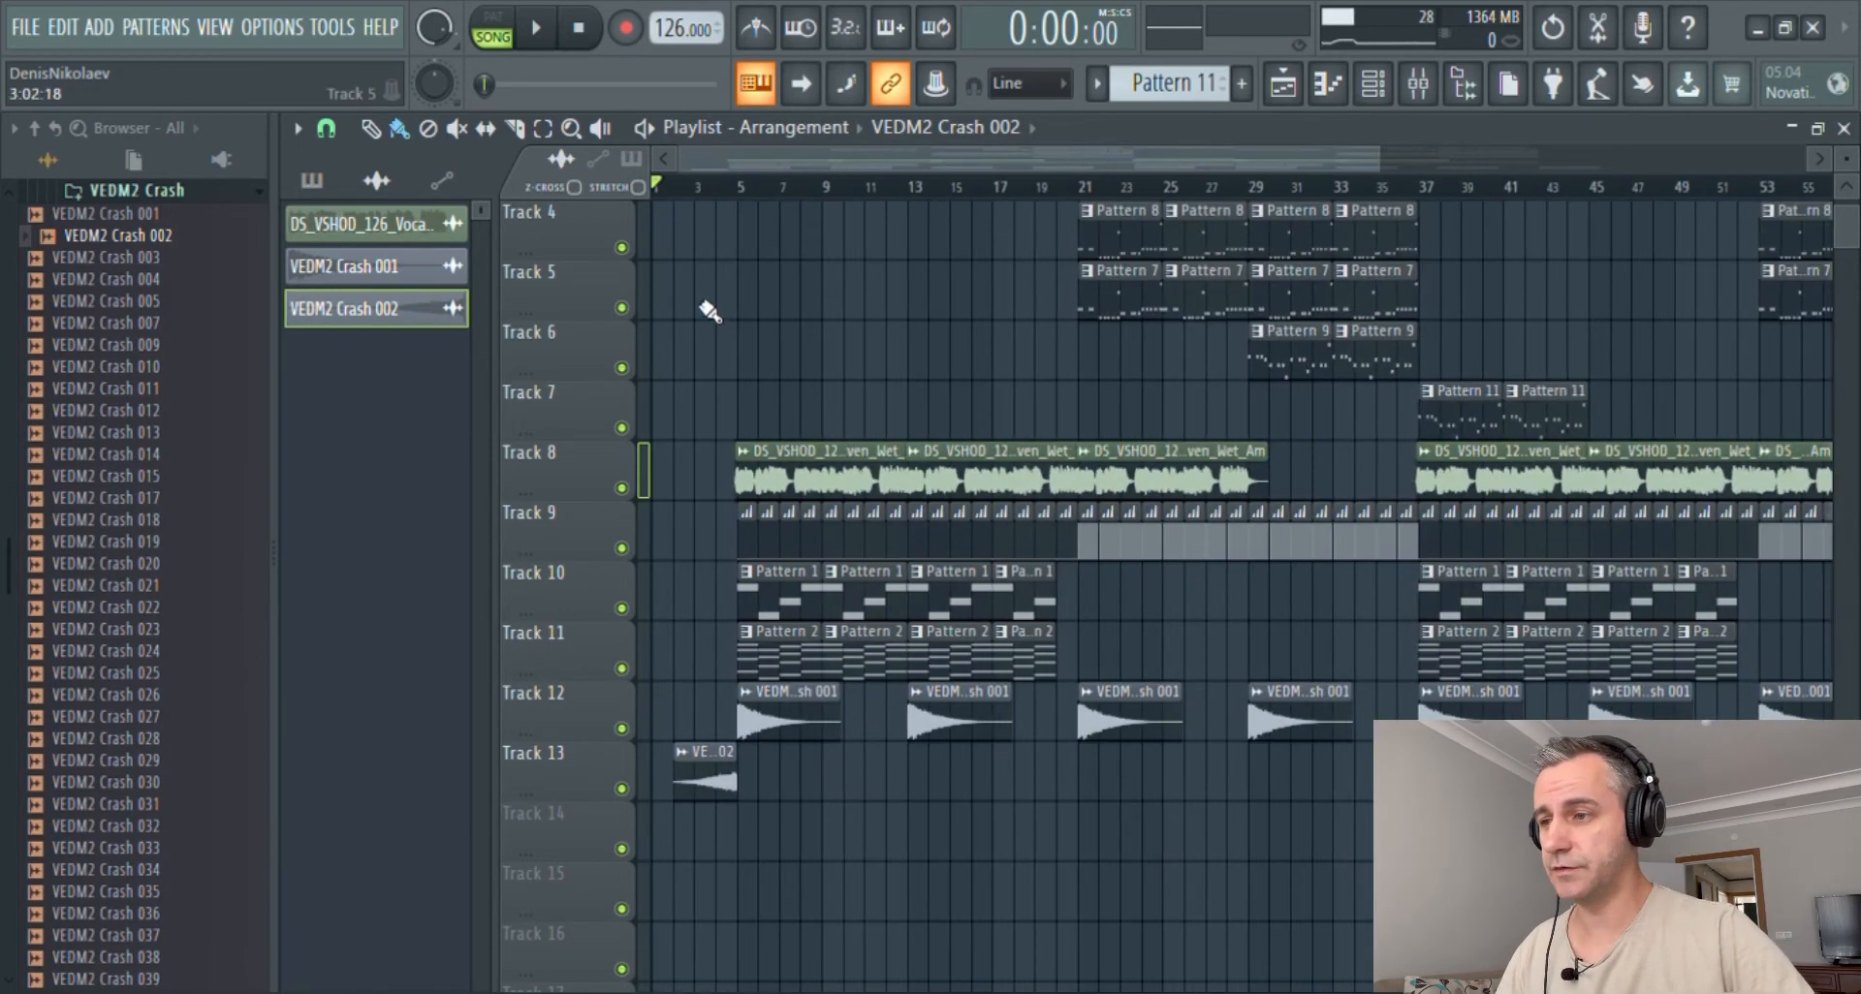
- Set the playback start to bar 4 and copy the reversed crash clip to bars 10 and 18 on Track 13
click(725, 188)
drag(766, 776, 893, 772)
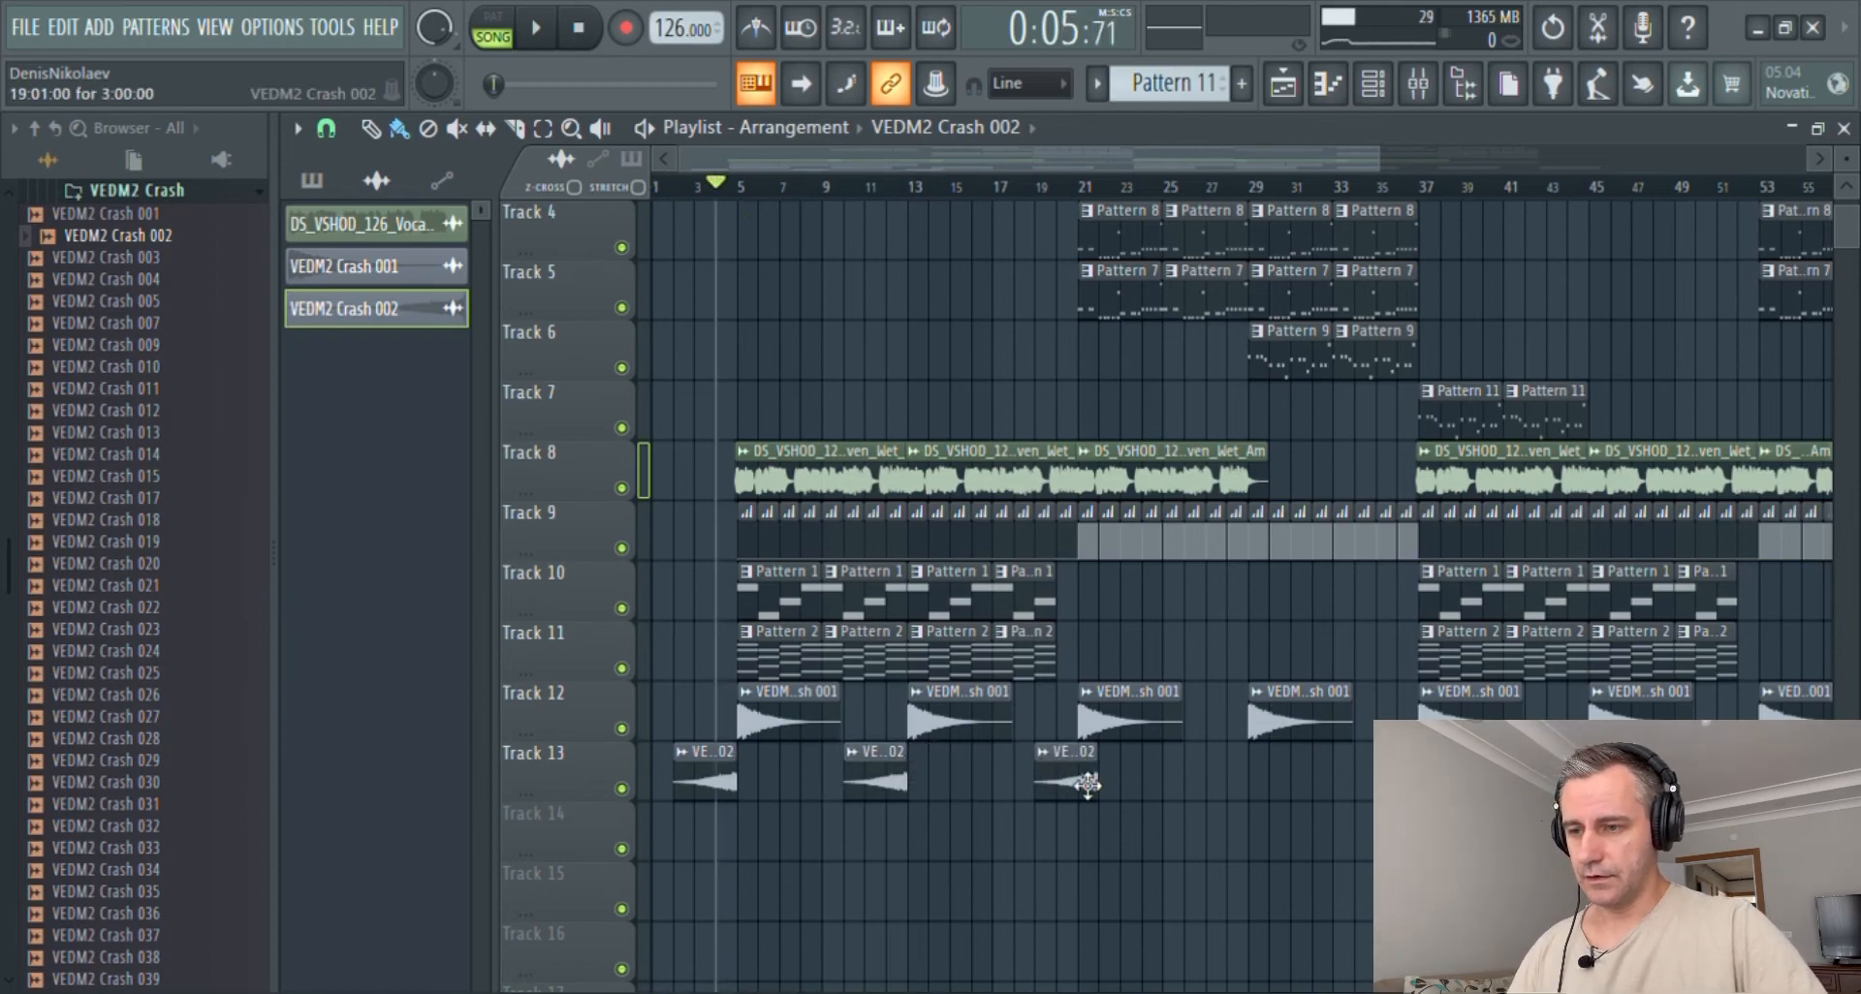
scroll(1066, 775, right, 2)
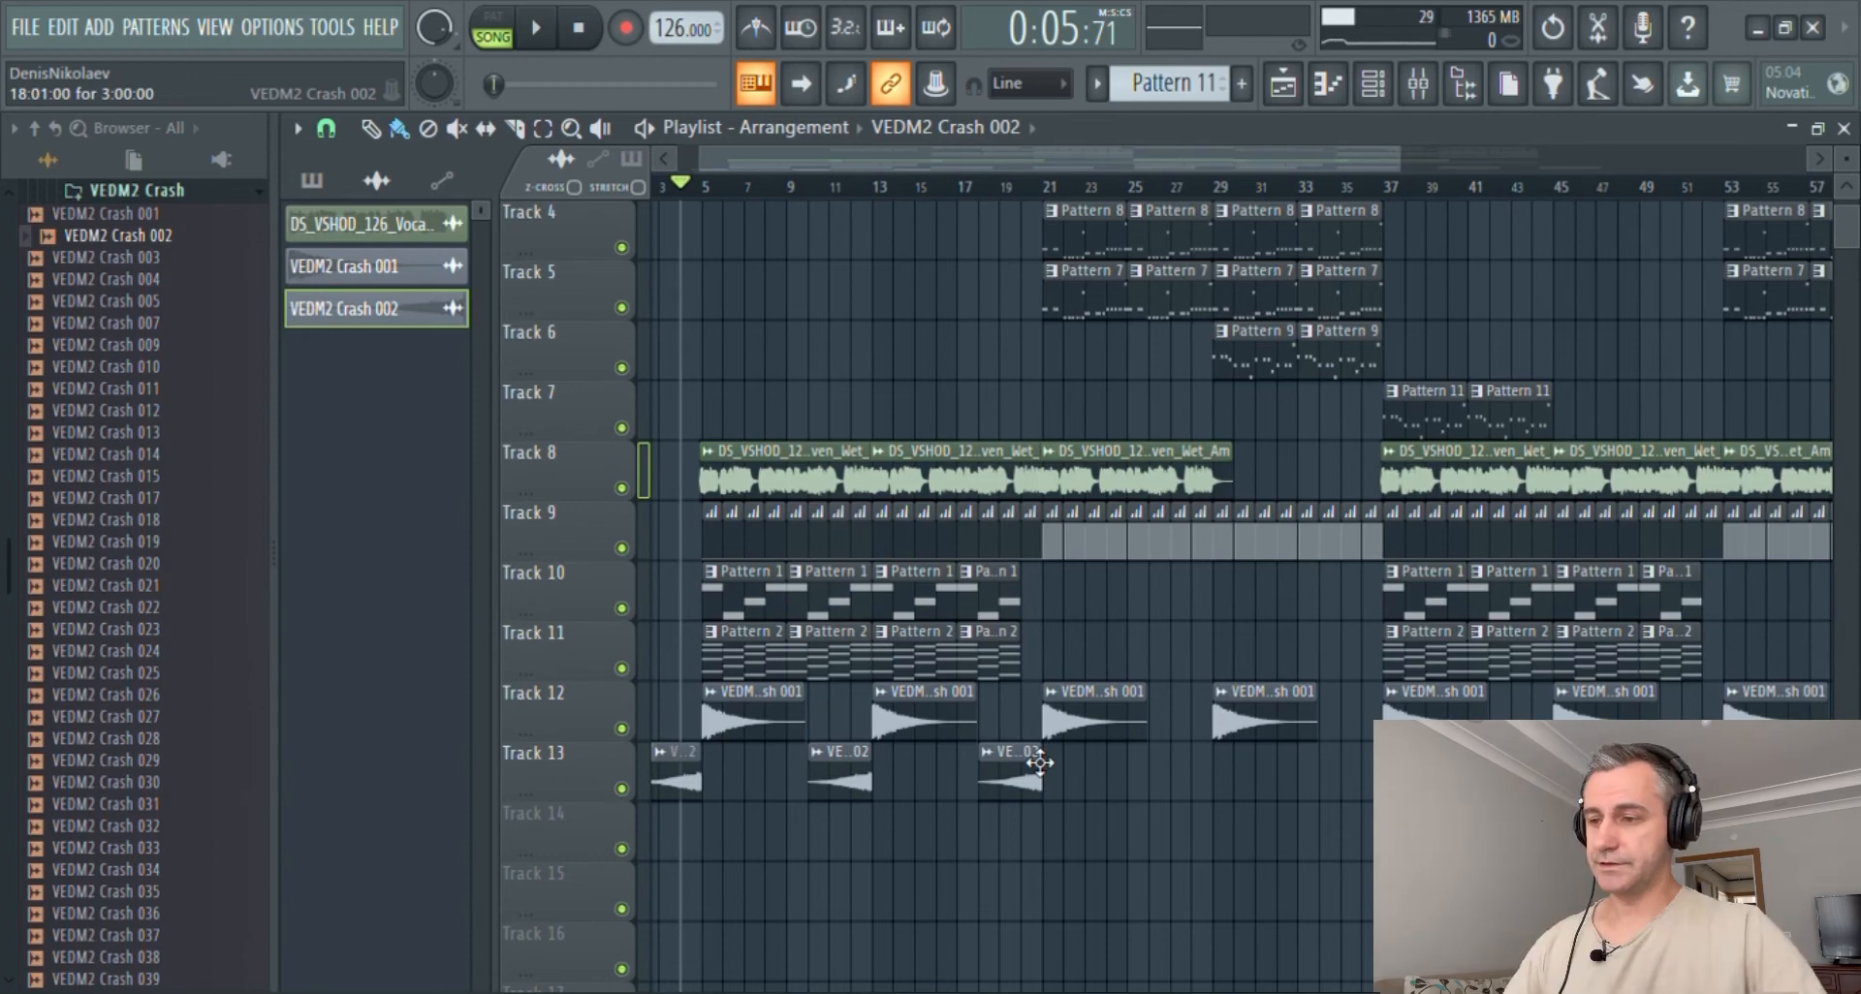
- Play the song from bar 4 and check the channel settings of the VEDM2 Crash 002 clip
key(space)
scroll(706, 790, down, 2)
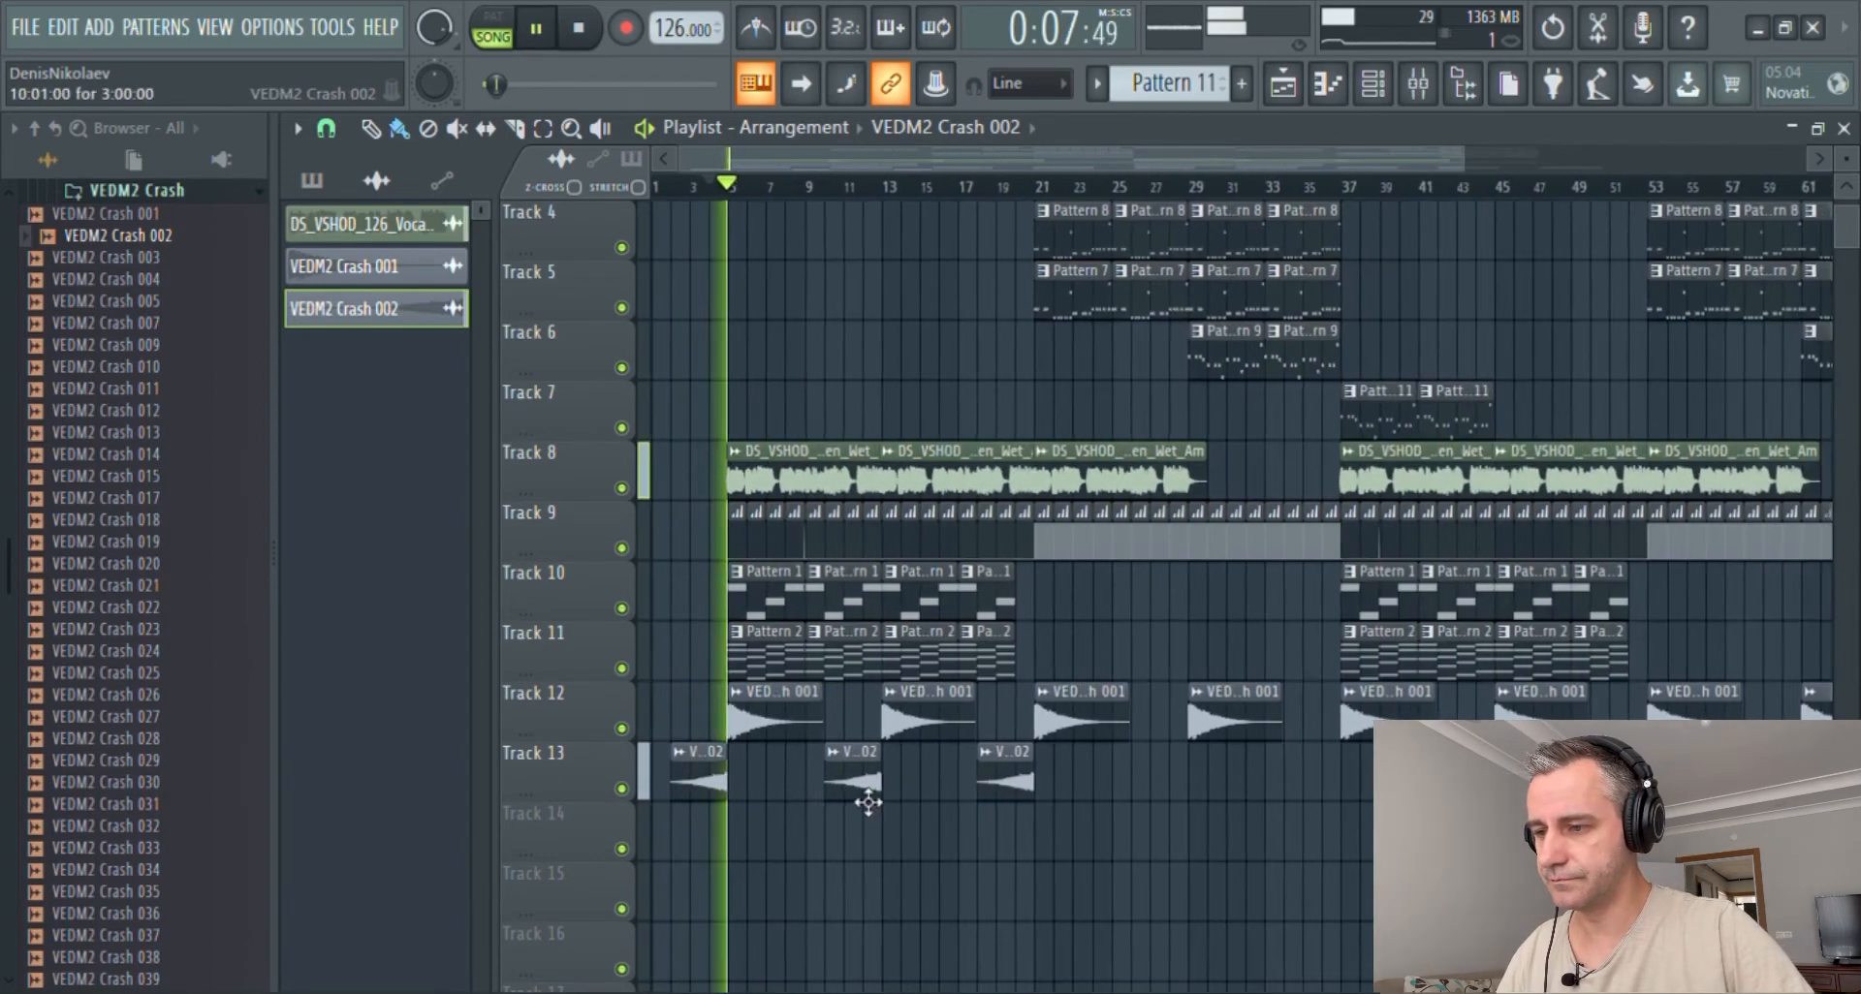
double_click(710, 785)
click(1189, 404)
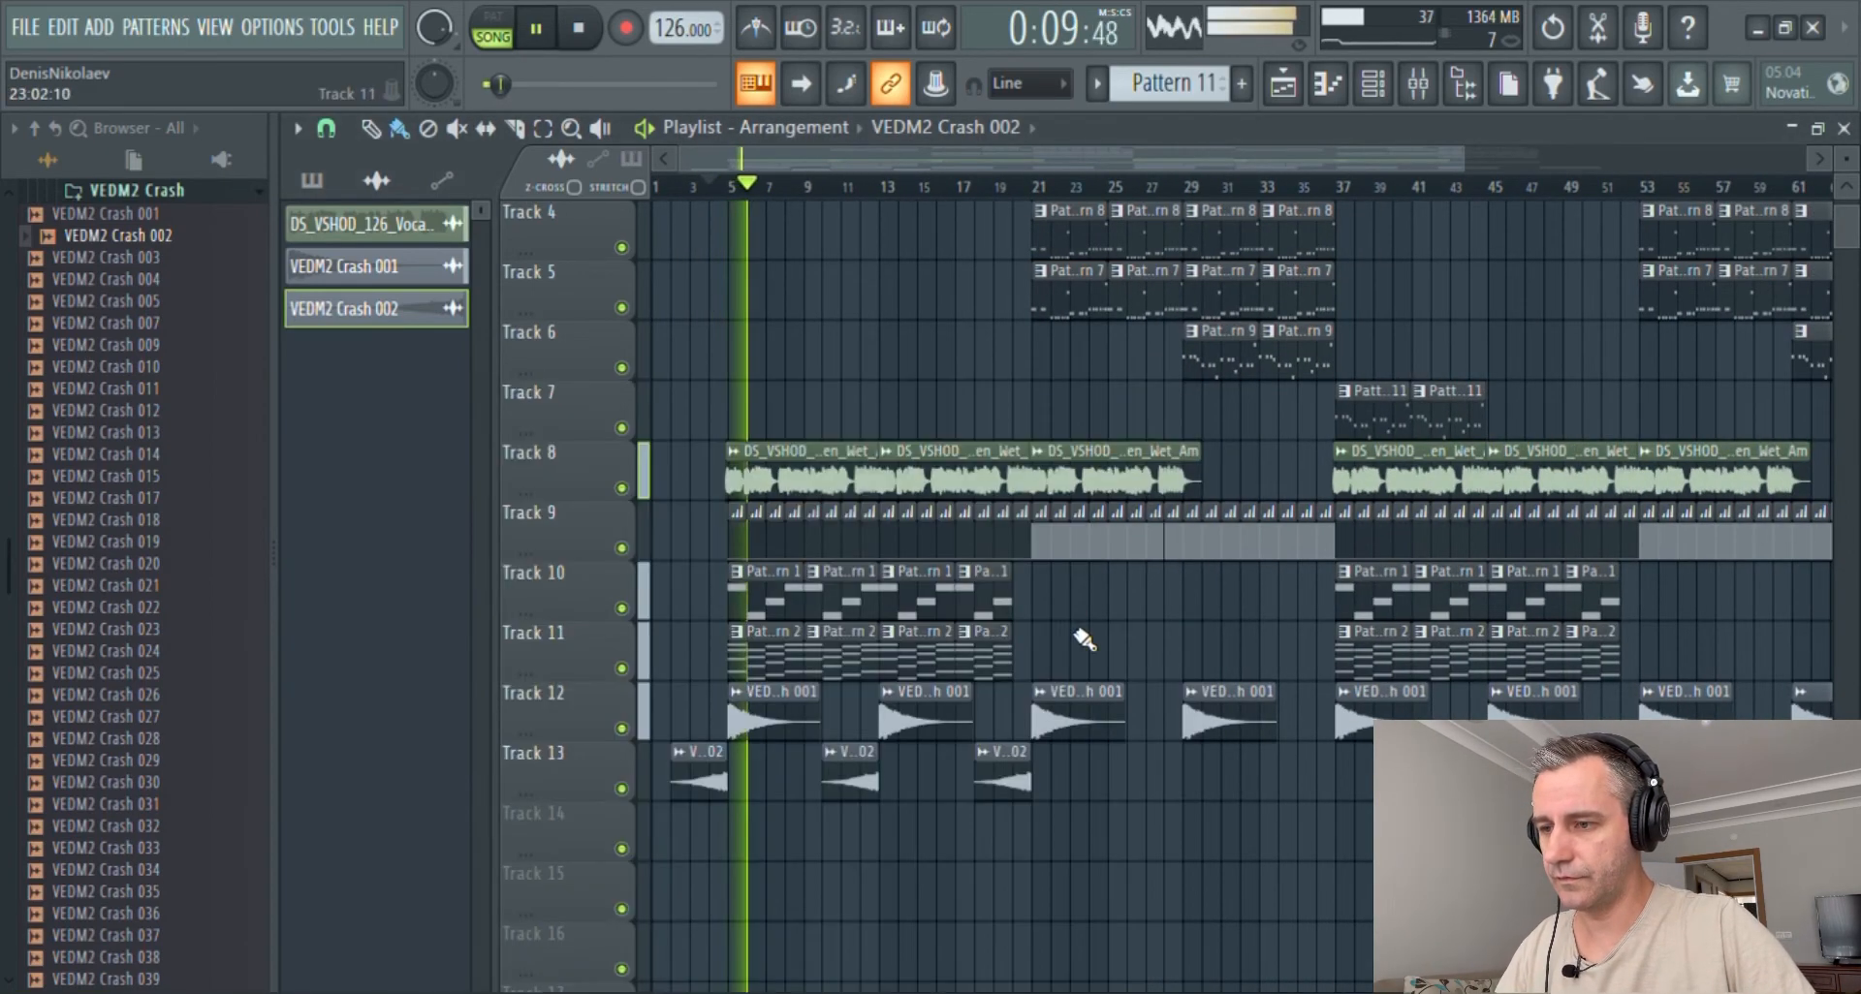
- Duplicate the reversed crash clip along Track 13 at eight-bar intervals from bar 26 through bar 66
click(1146, 770)
mouse_move(1257, 776)
mouse_down()
mouse_move(703, 807)
mouse_move(1312, 771)
mouse_up()
scroll(1604, 819, down, 3)
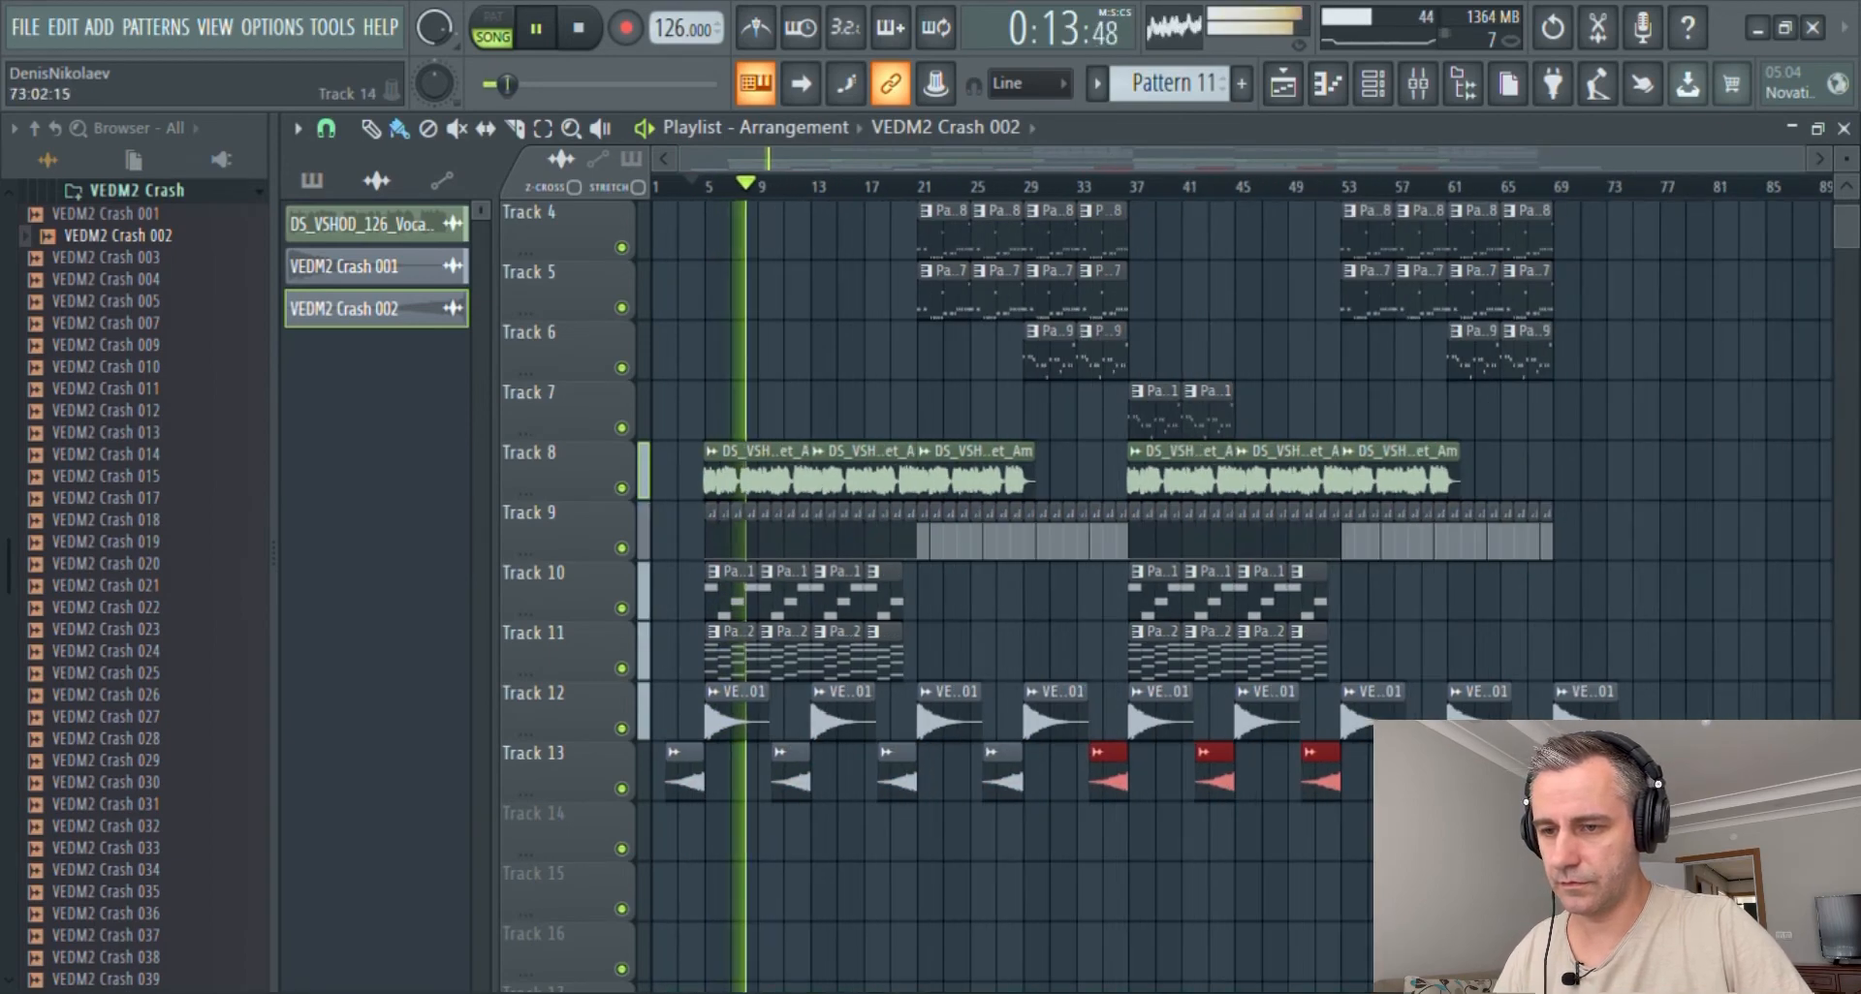
scroll(1618, 824, up, 3)
drag(1168, 790, 1423, 790)
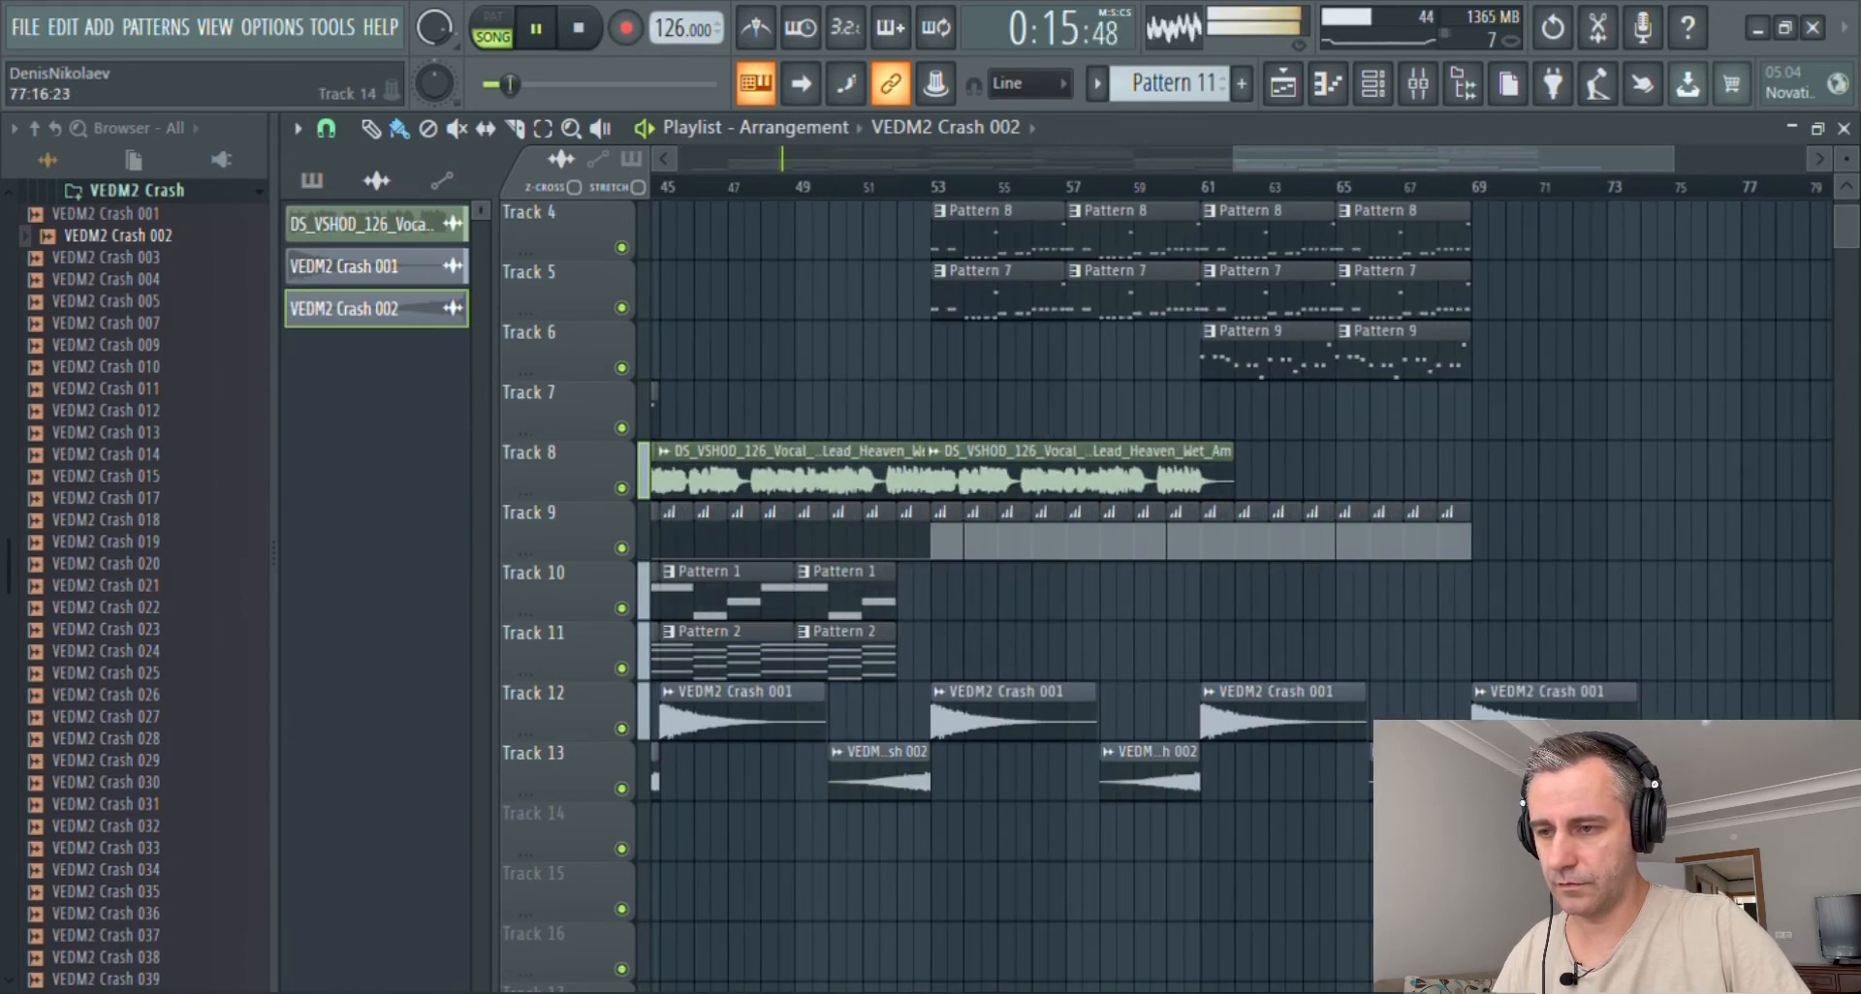
- Listen to the reversed crashes leading into the crash hits, review their placement on Track 13 and stop playback
scroll(1782, 833, down, 4)
scroll(703, 854, up, 3)
scroll(824, 848, down, 1)
scroll(861, 804, down, 2)
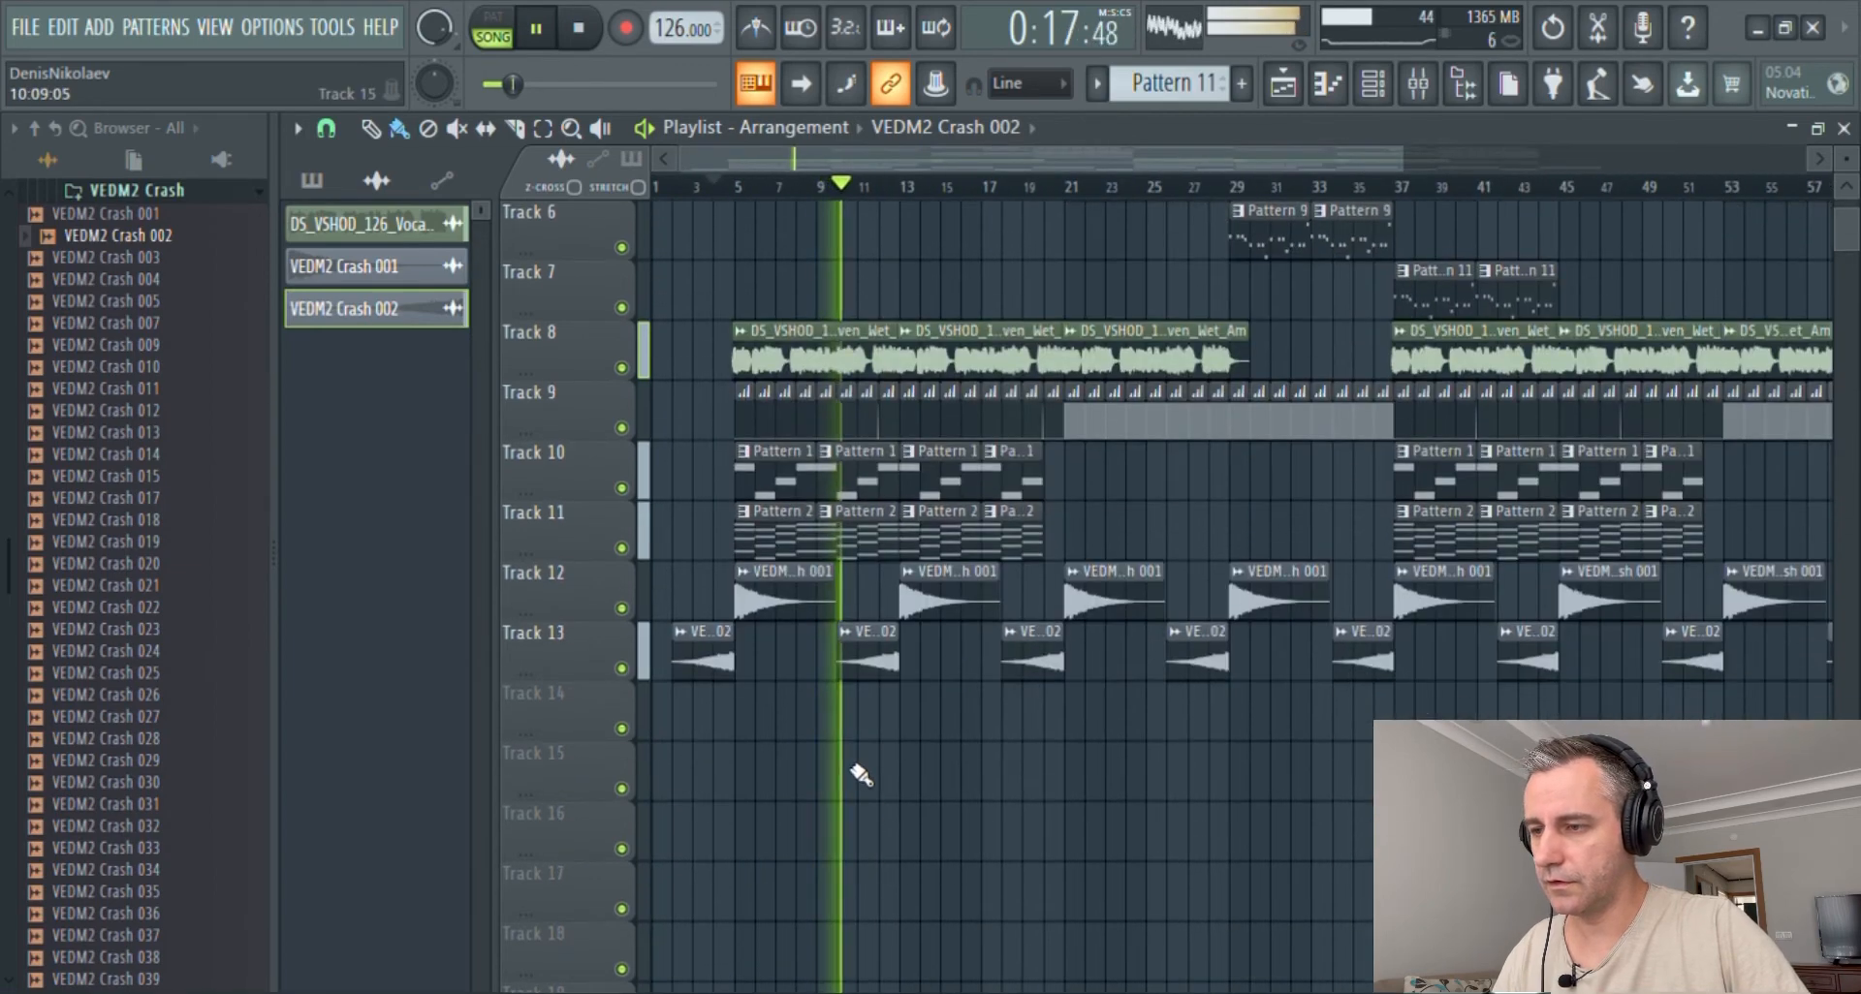
scroll(861, 776, up, 5)
scroll(860, 685, down, 5)
scroll(879, 665, down, 3)
key(space)
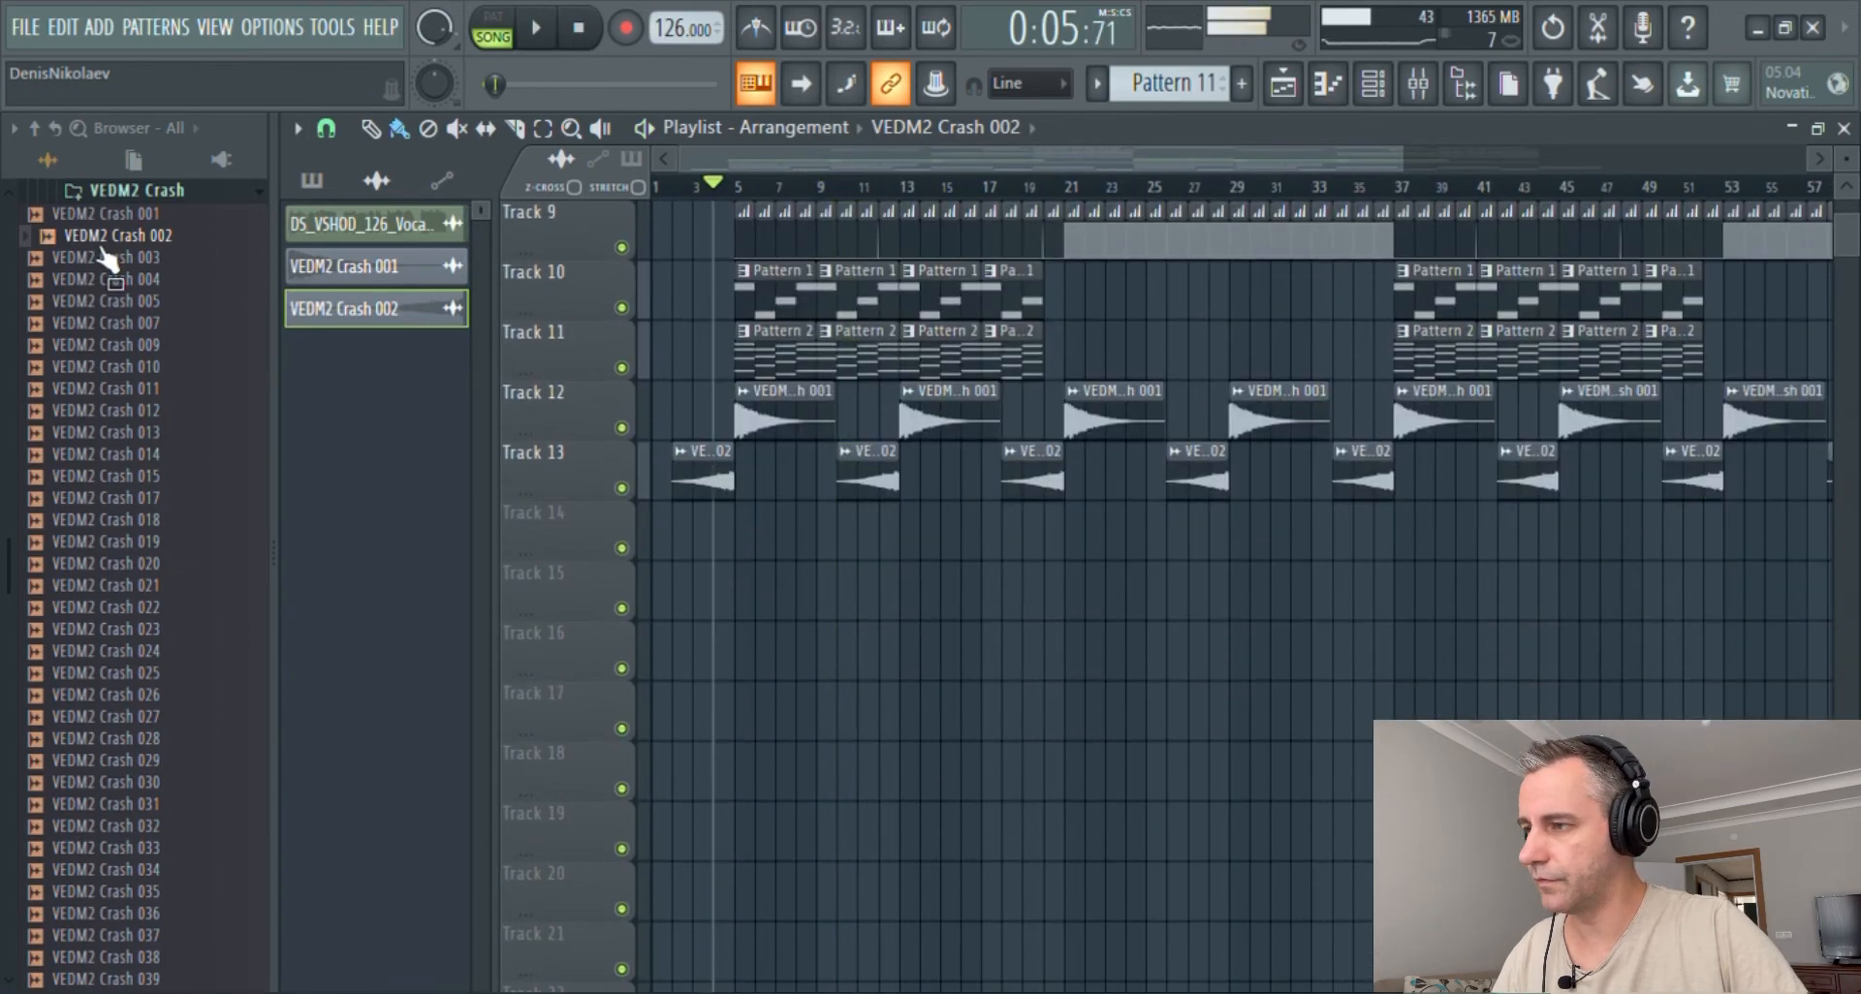
- Create an empty Pattern 12 and add a new Nexus instrument below Nexus #8 in the Unsorted channel group
click(111, 191)
double_click(1470, 127)
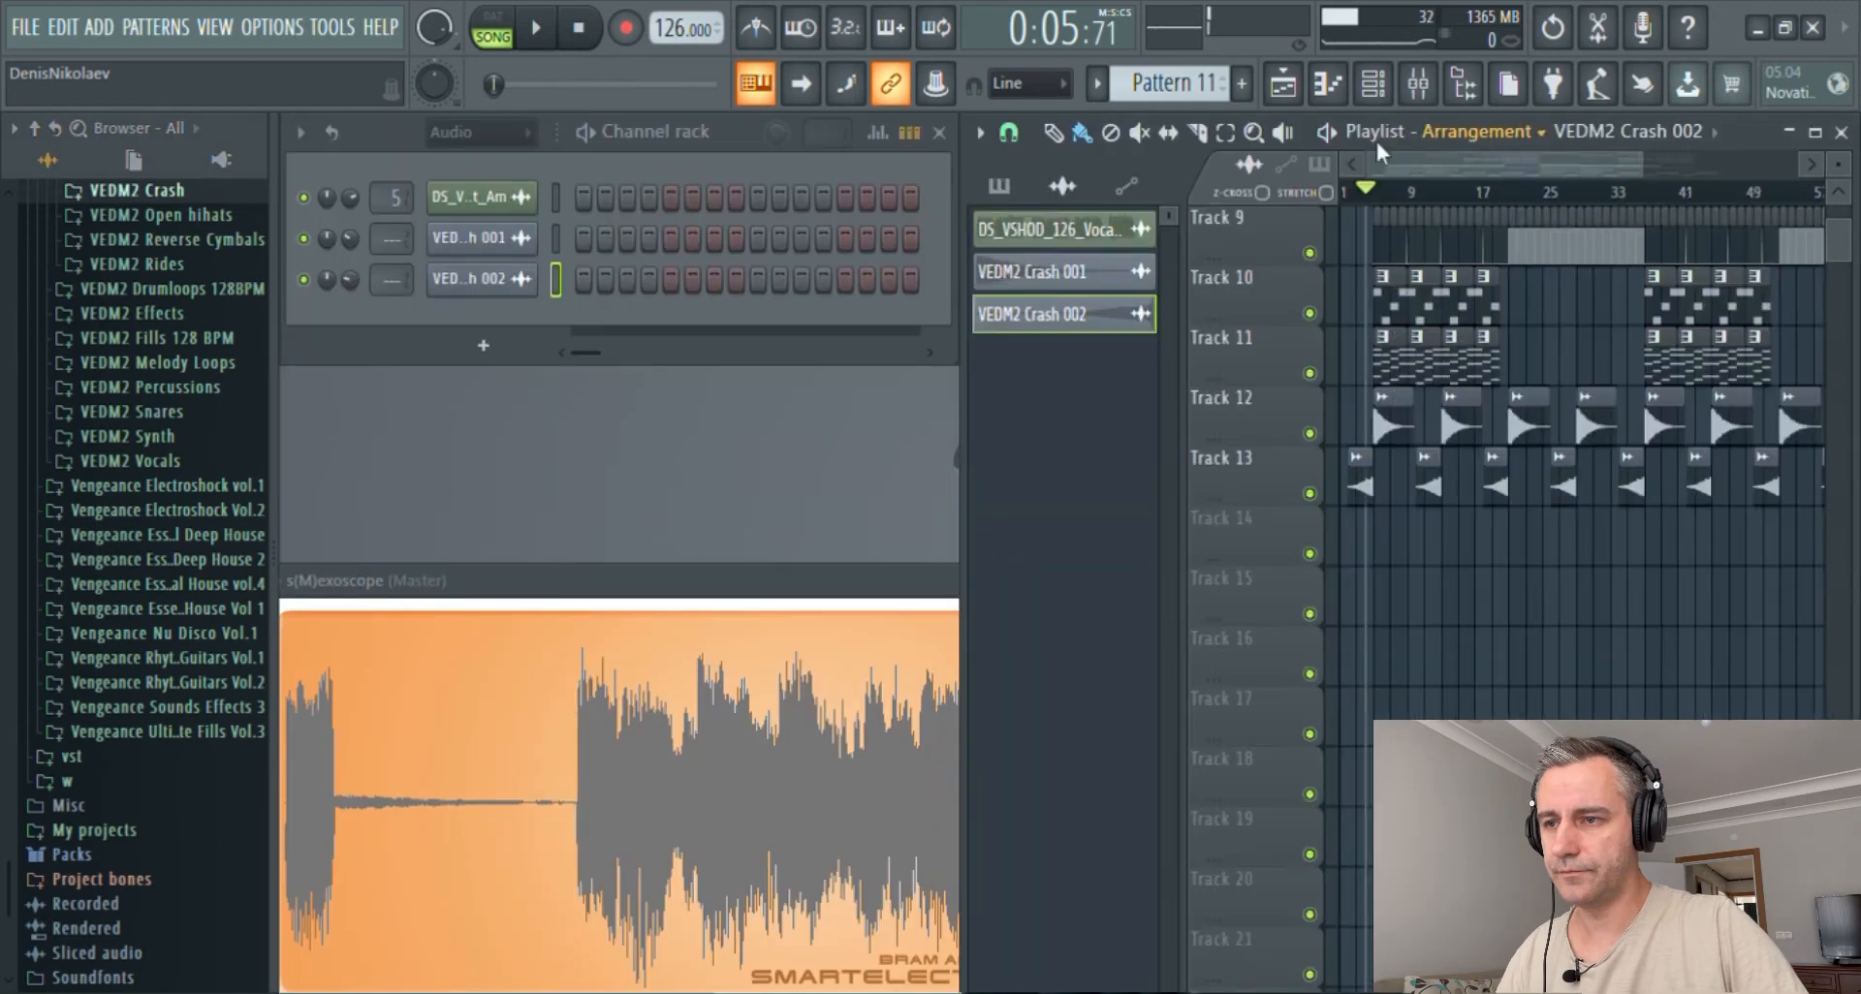
click(1241, 84)
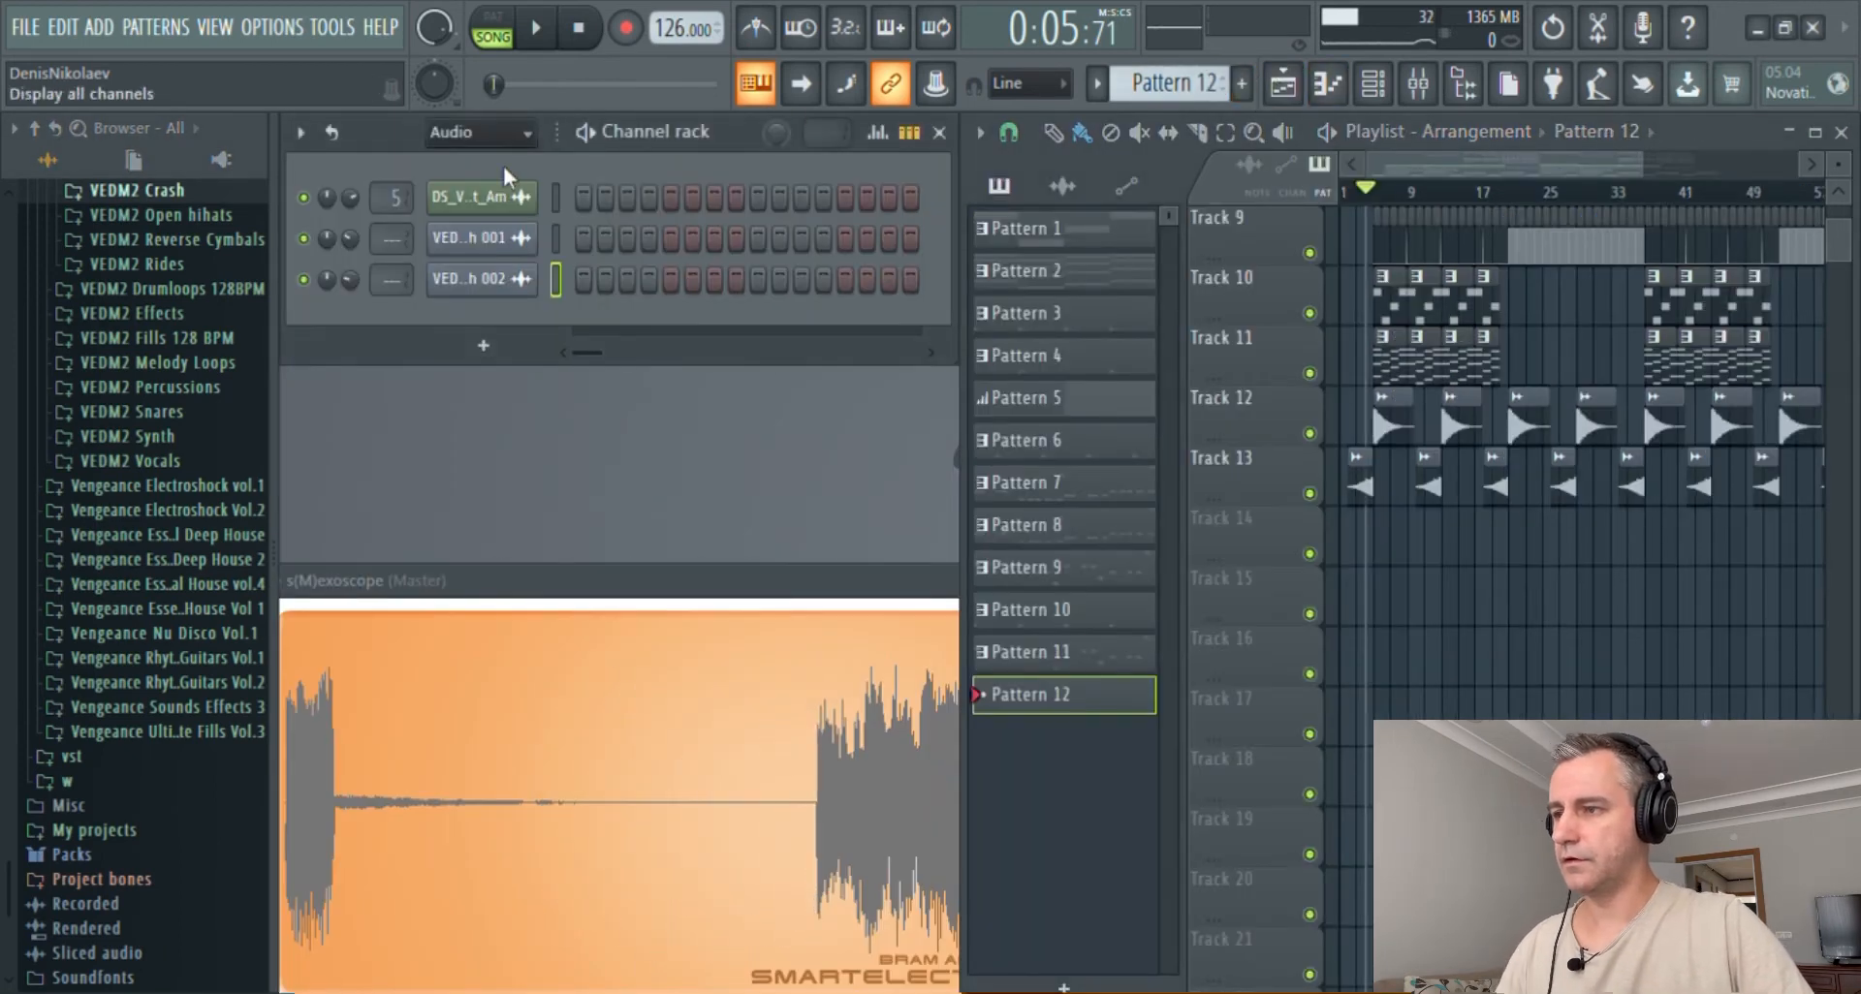
click(519, 215)
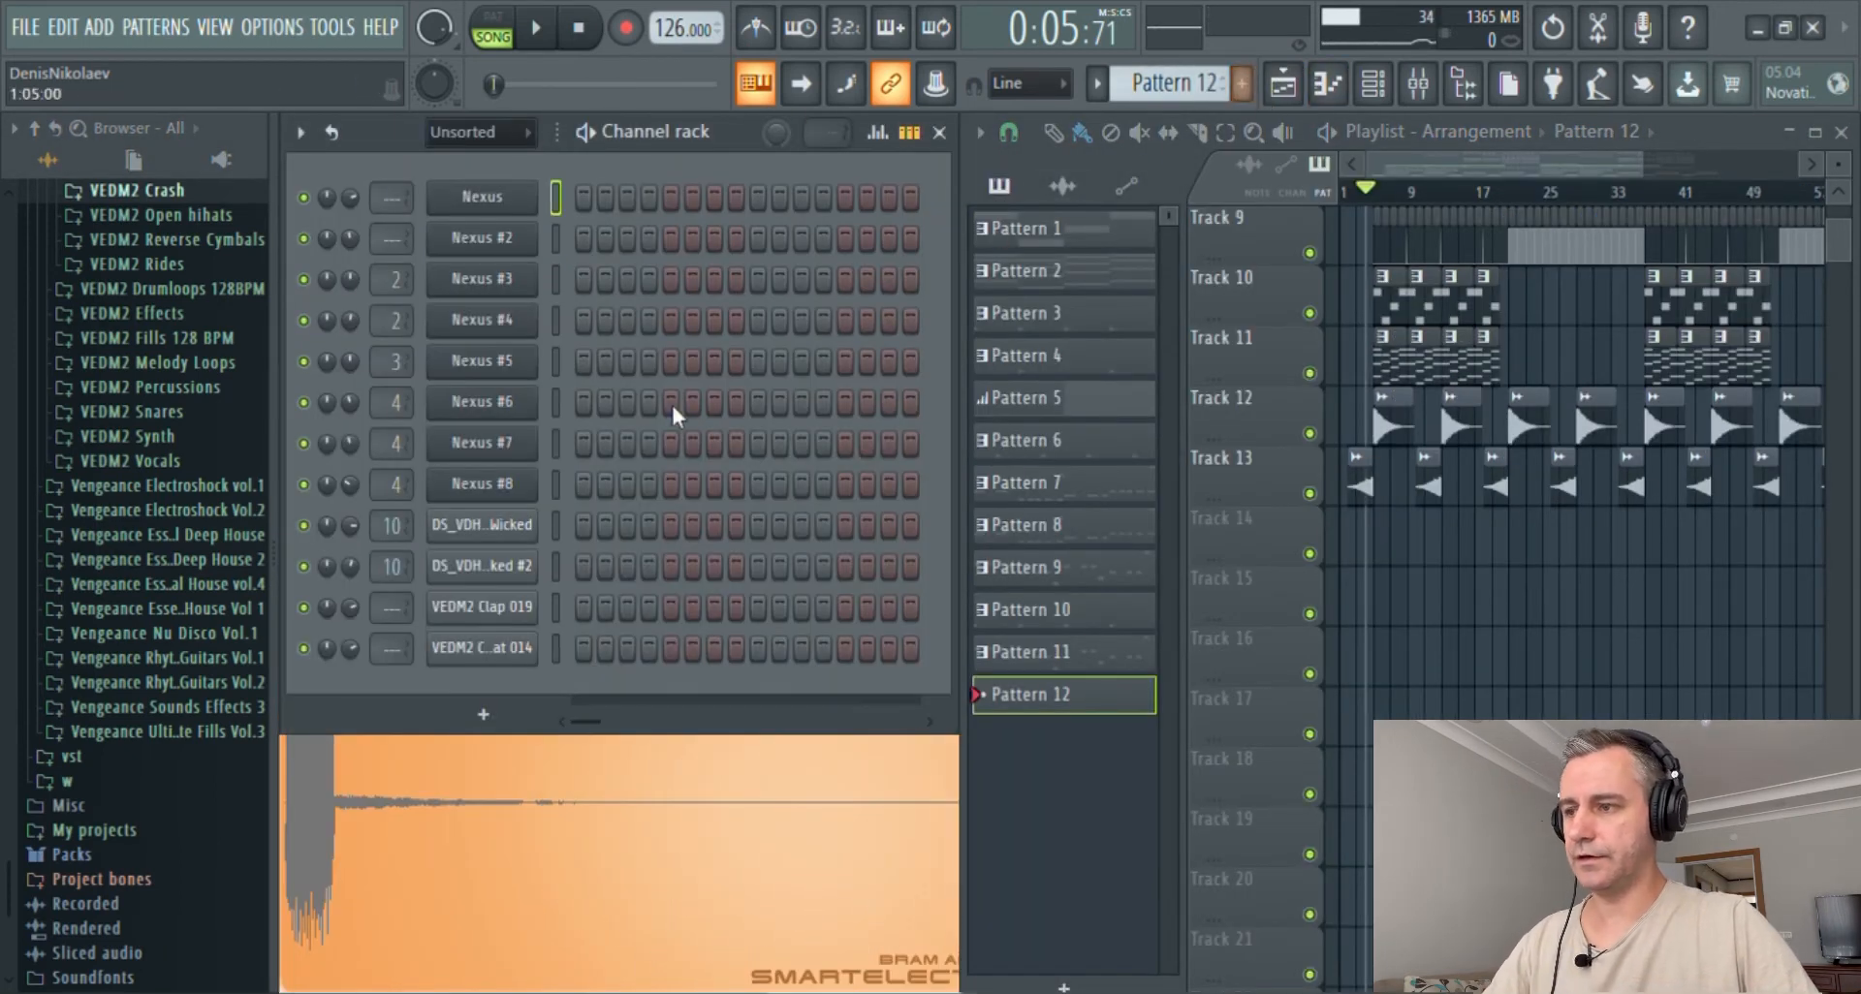
click(514, 484)
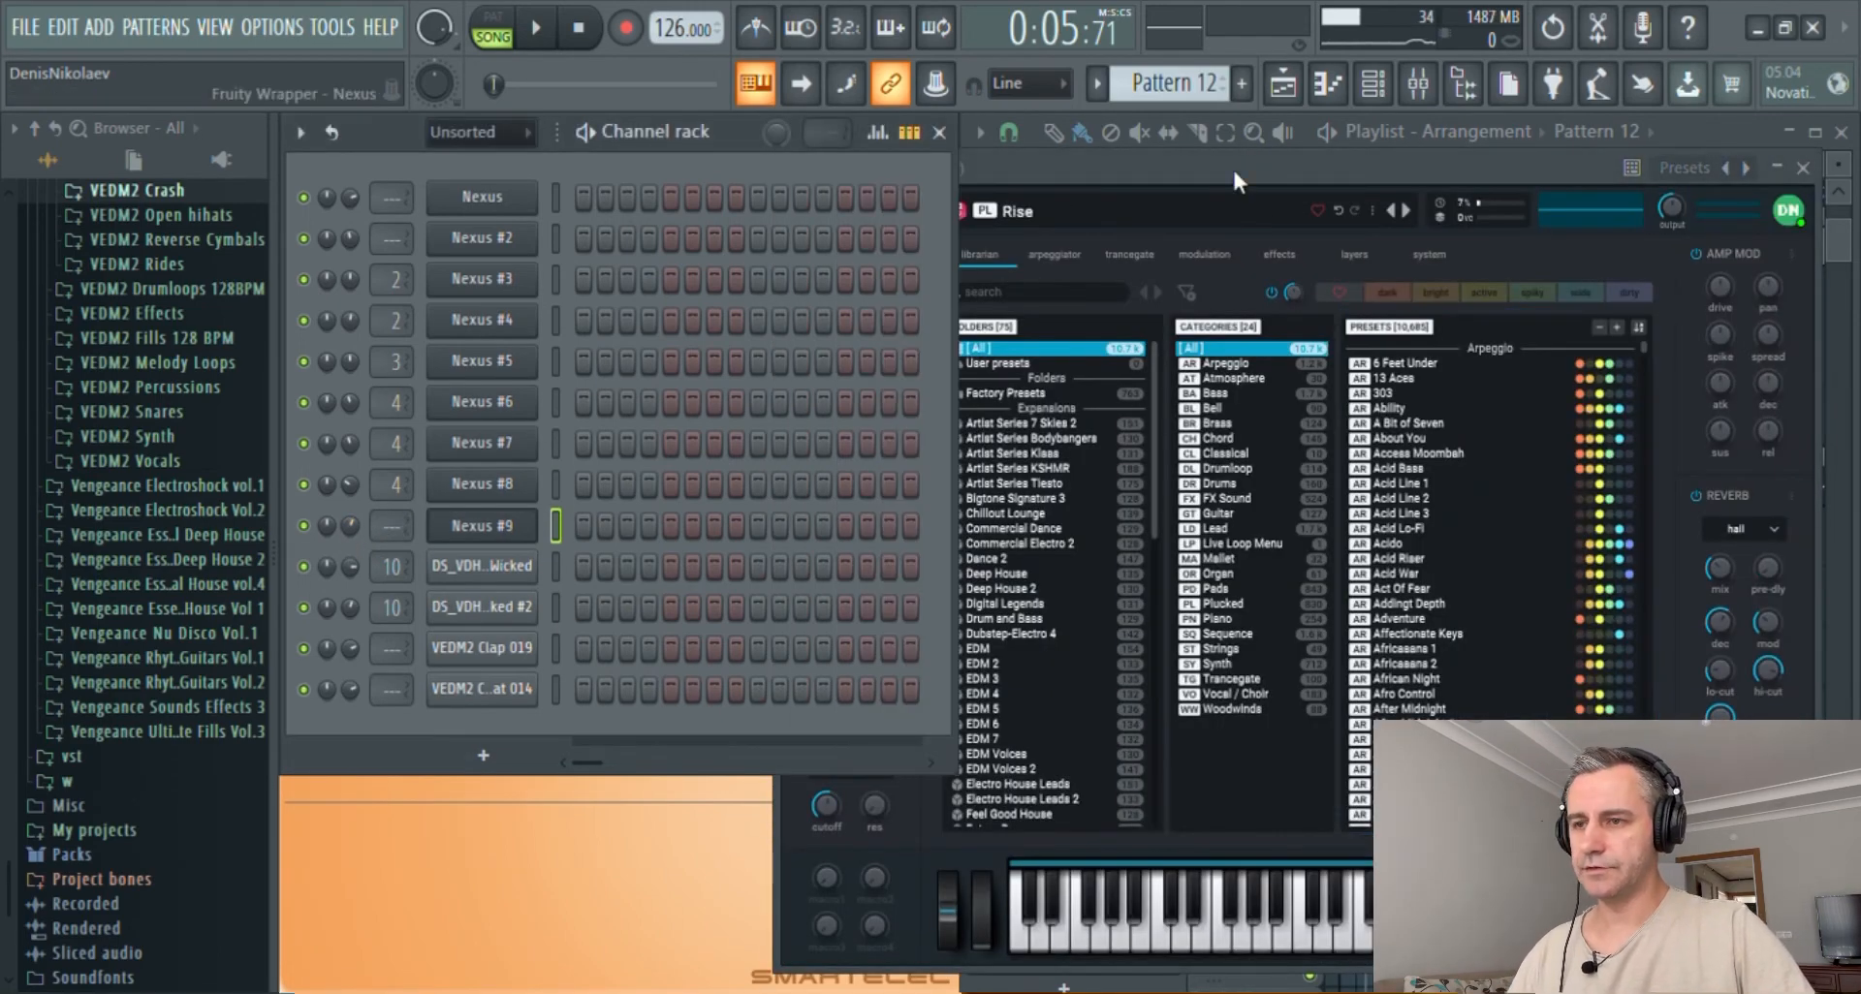
drag(1230, 166, 1189, 150)
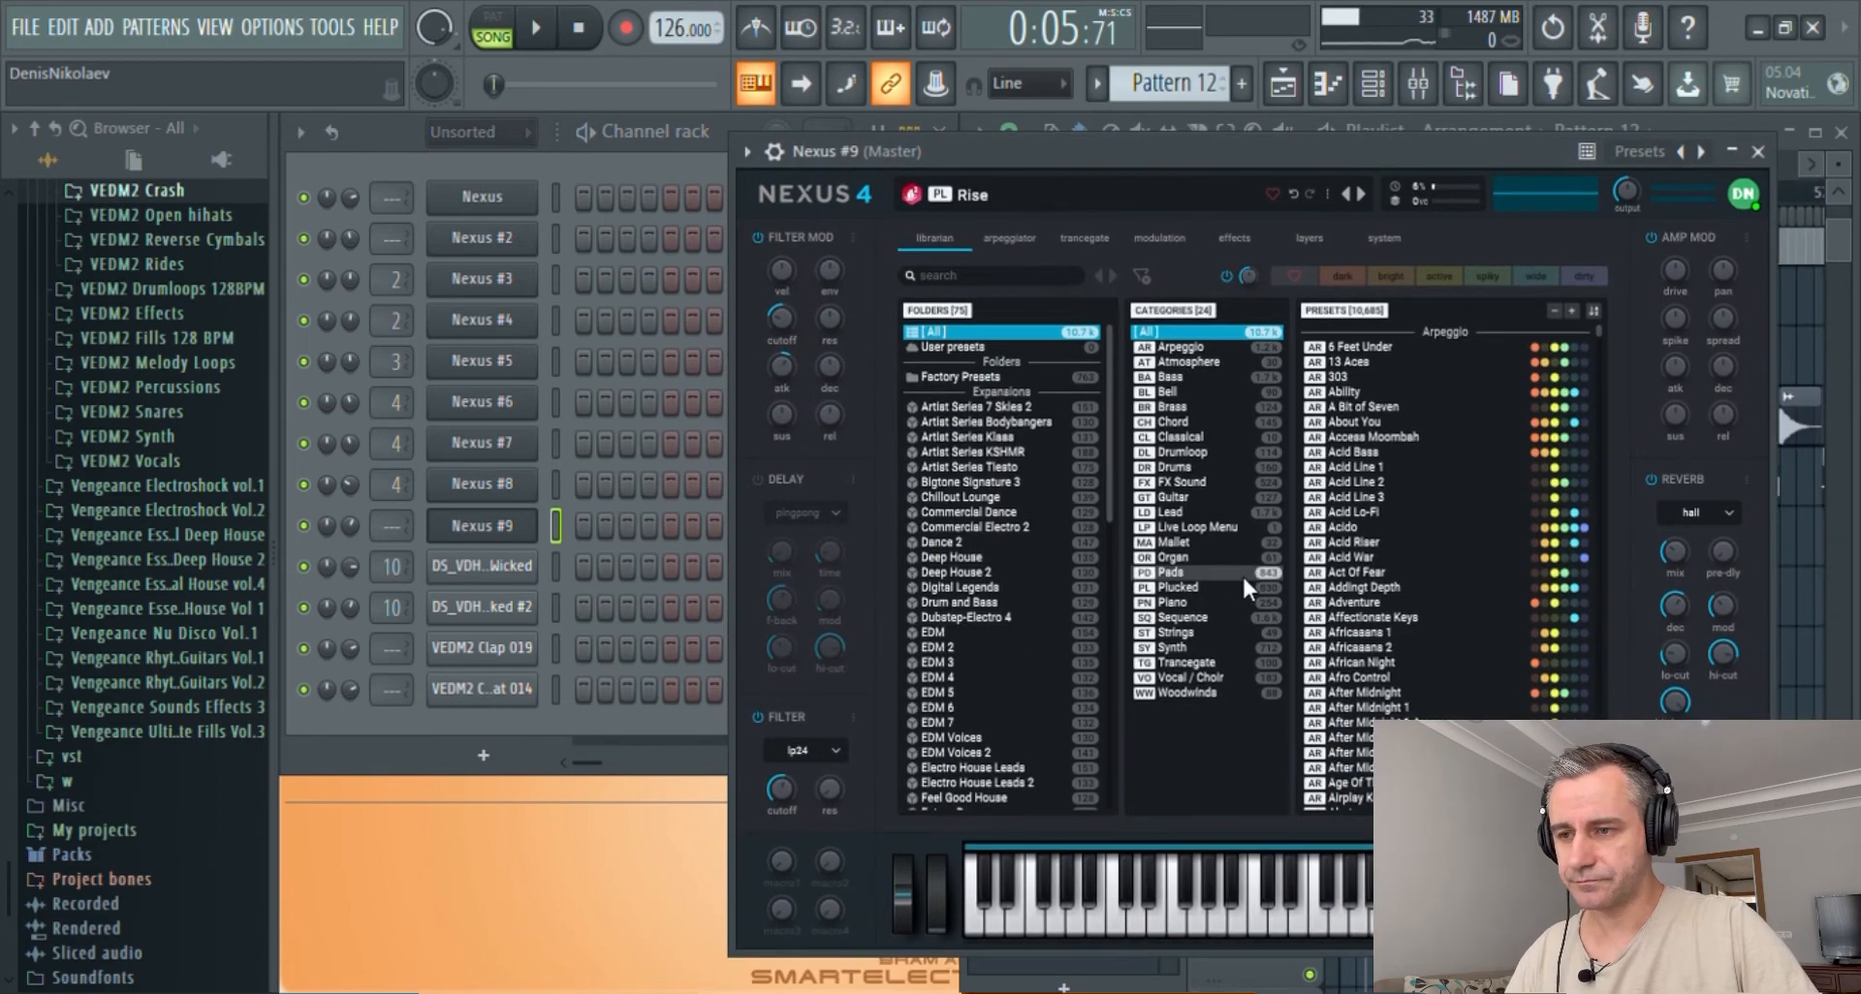
- Audition presets in the Plucked category of Nexus #9 and load the Sixes preset
click(1167, 588)
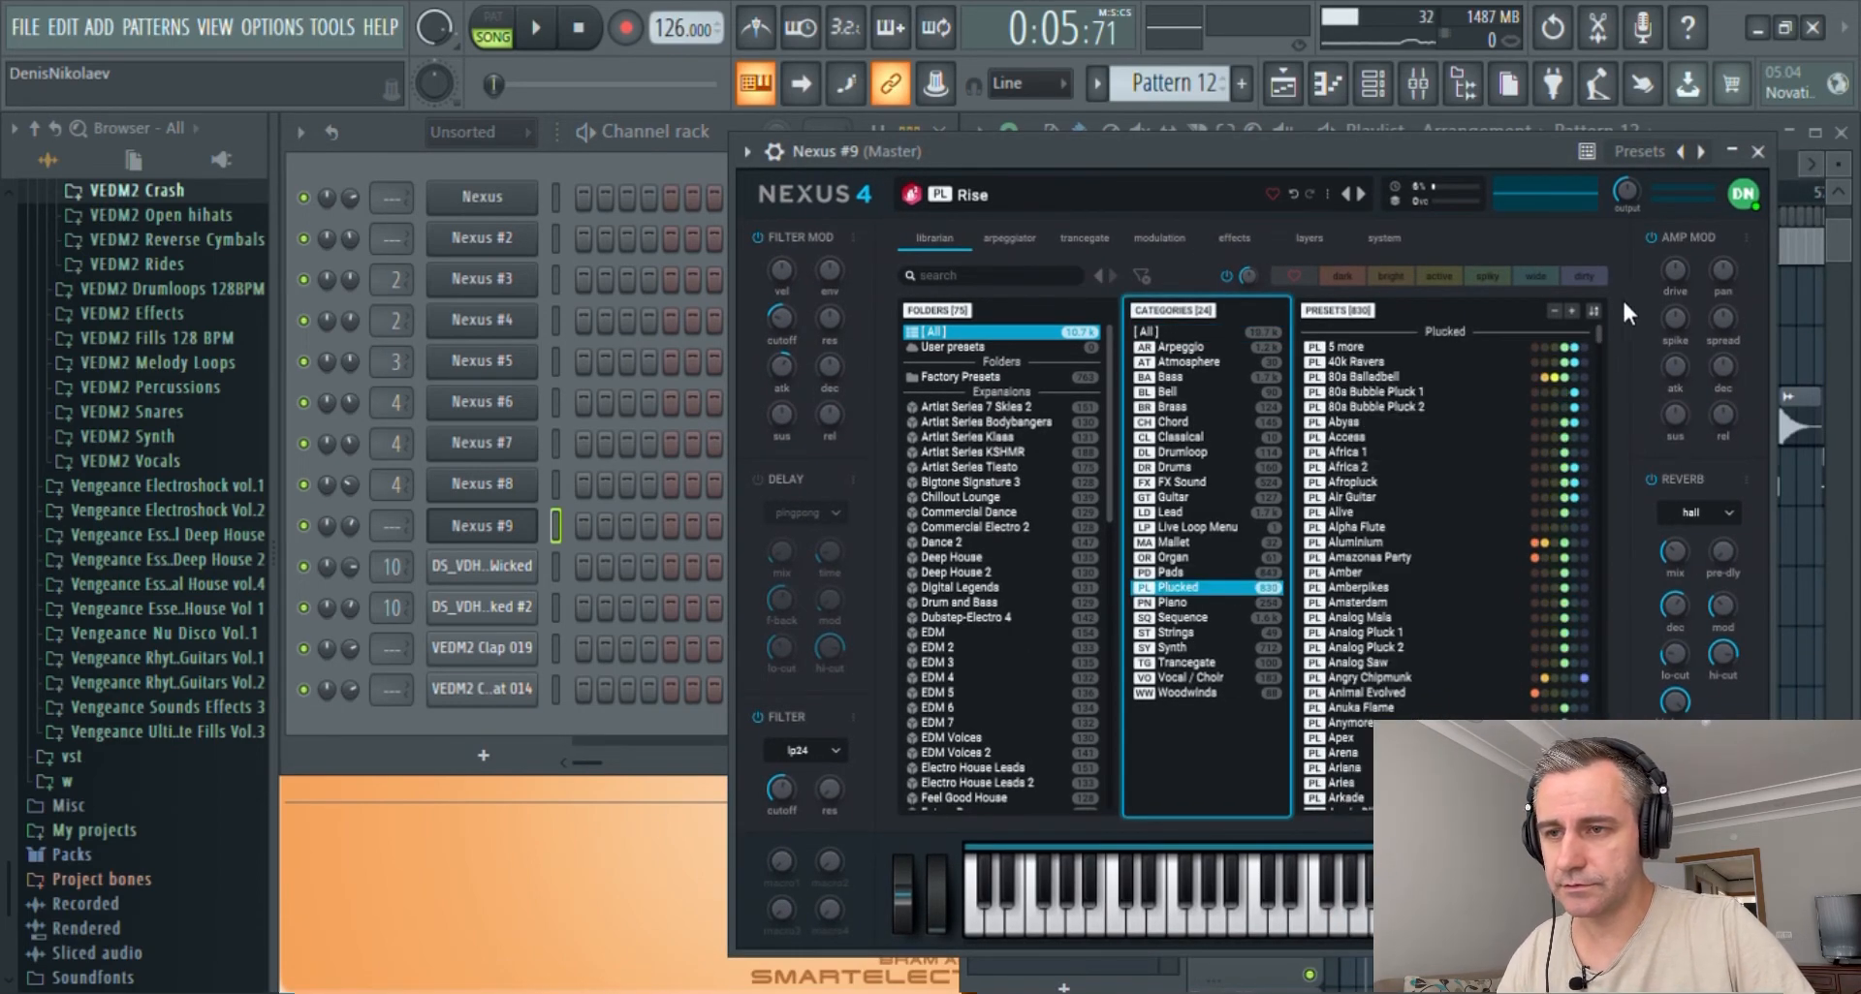
drag(1599, 332, 1607, 693)
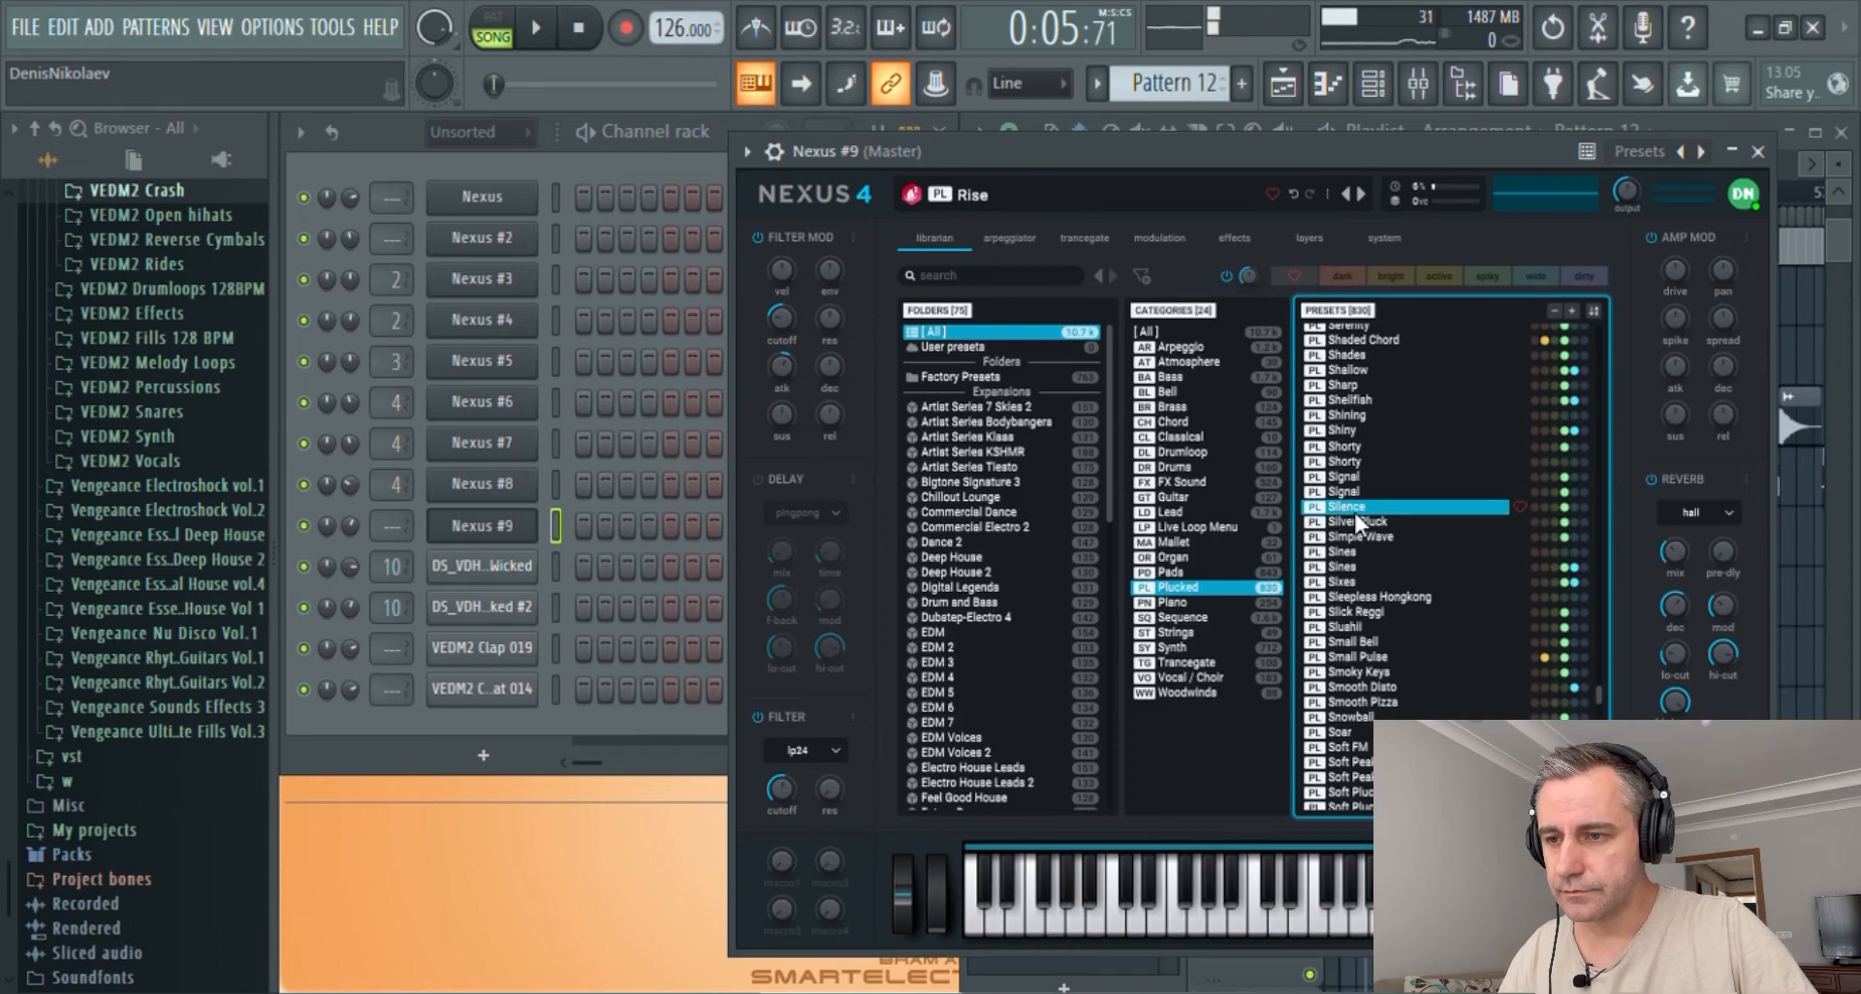
click(1352, 581)
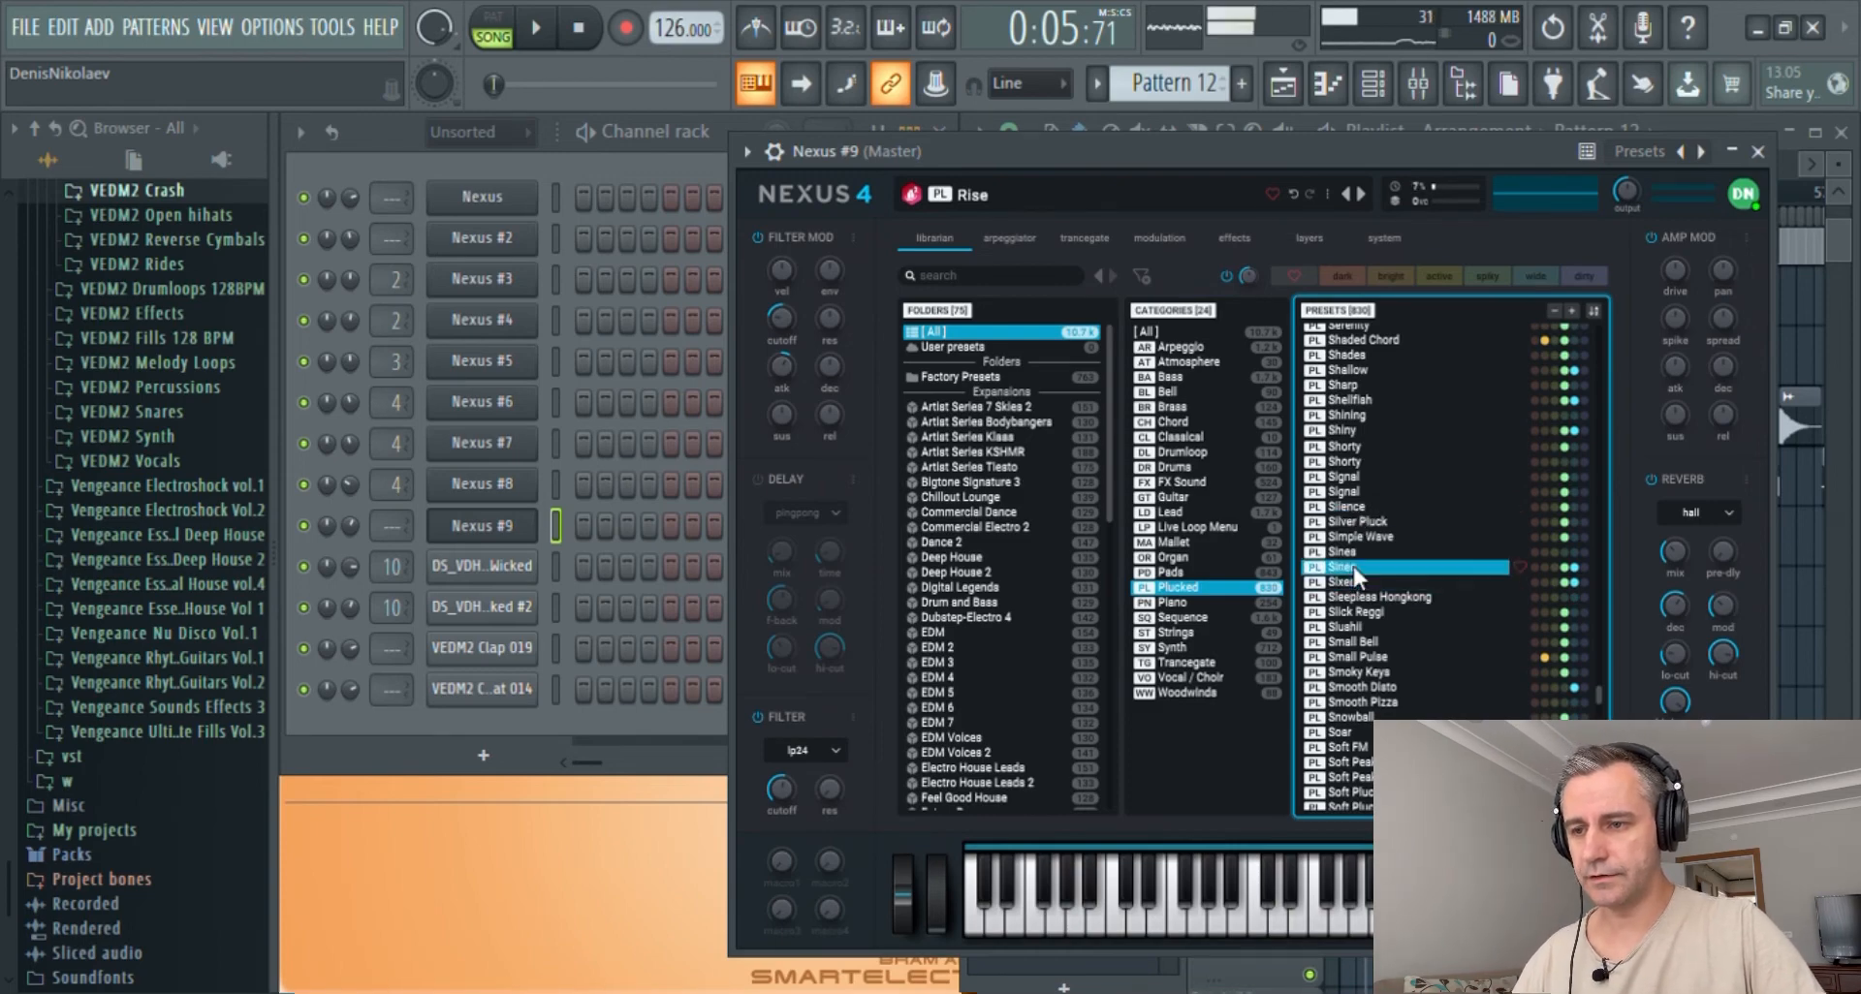
double_click(1349, 582)
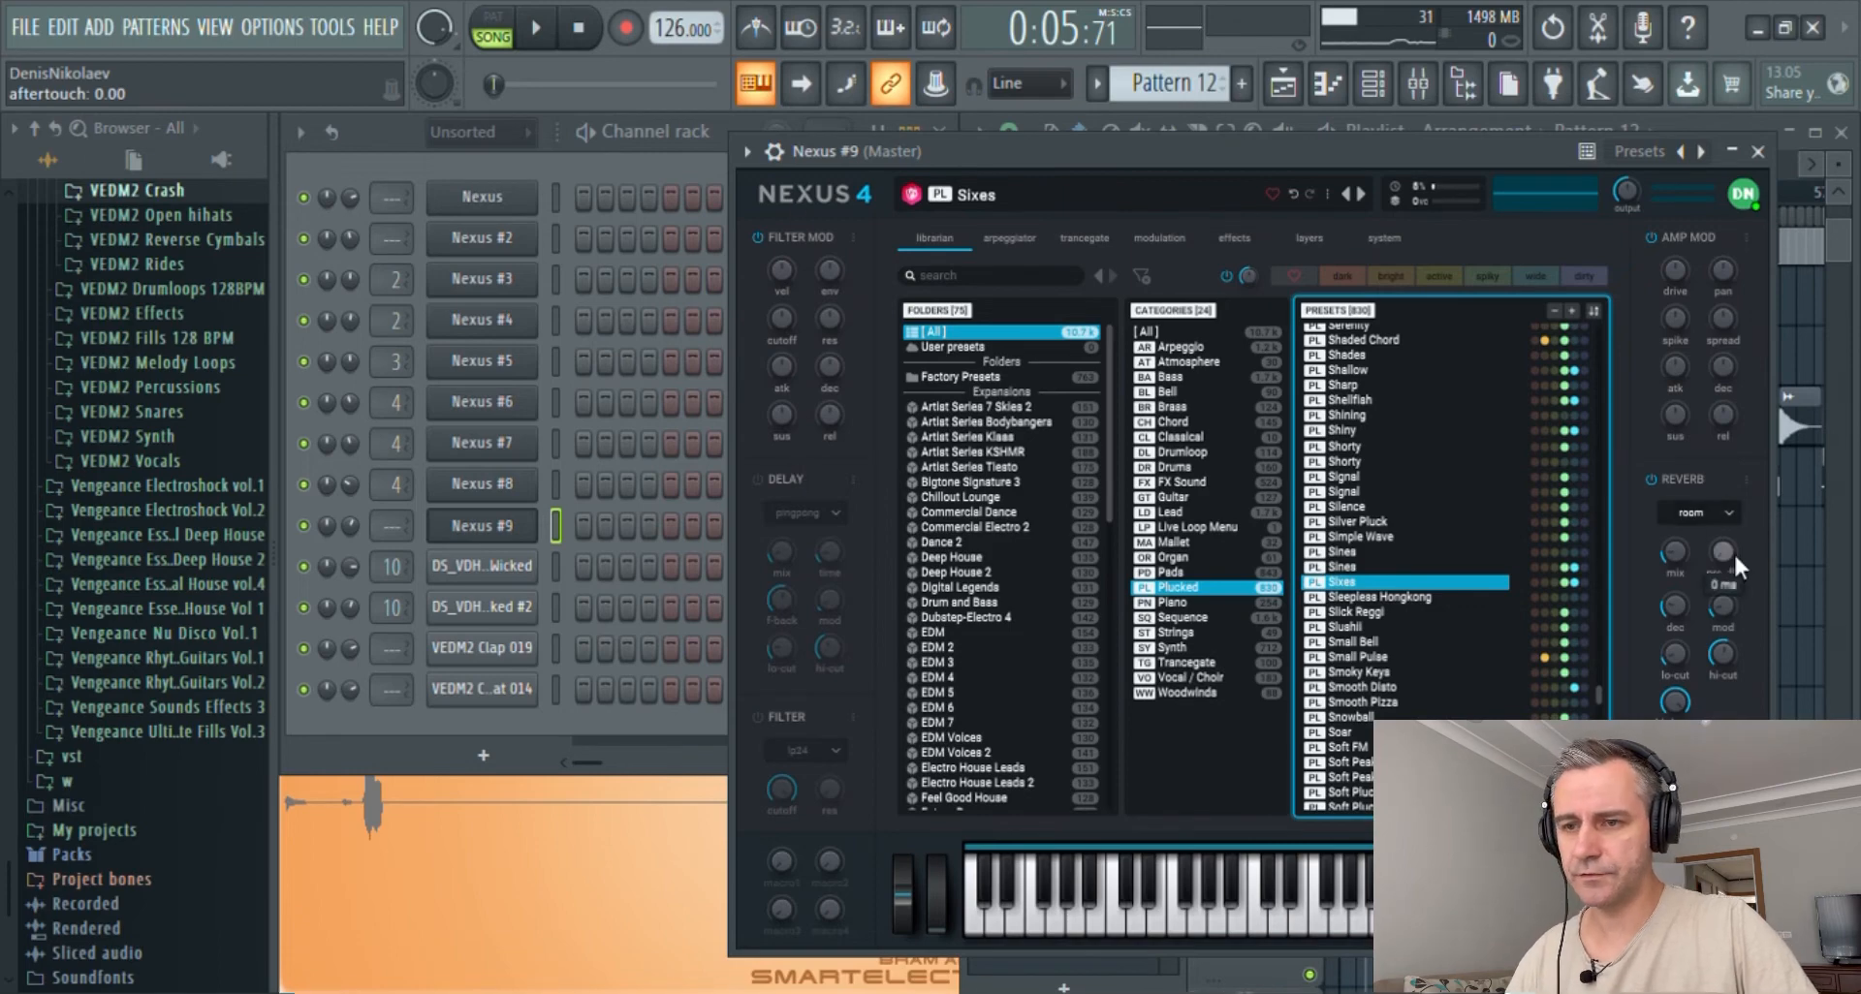
- Set the Nexus #9 reverb type to solar, route the channel to mixer insert 2 and test the sound
click(1702, 666)
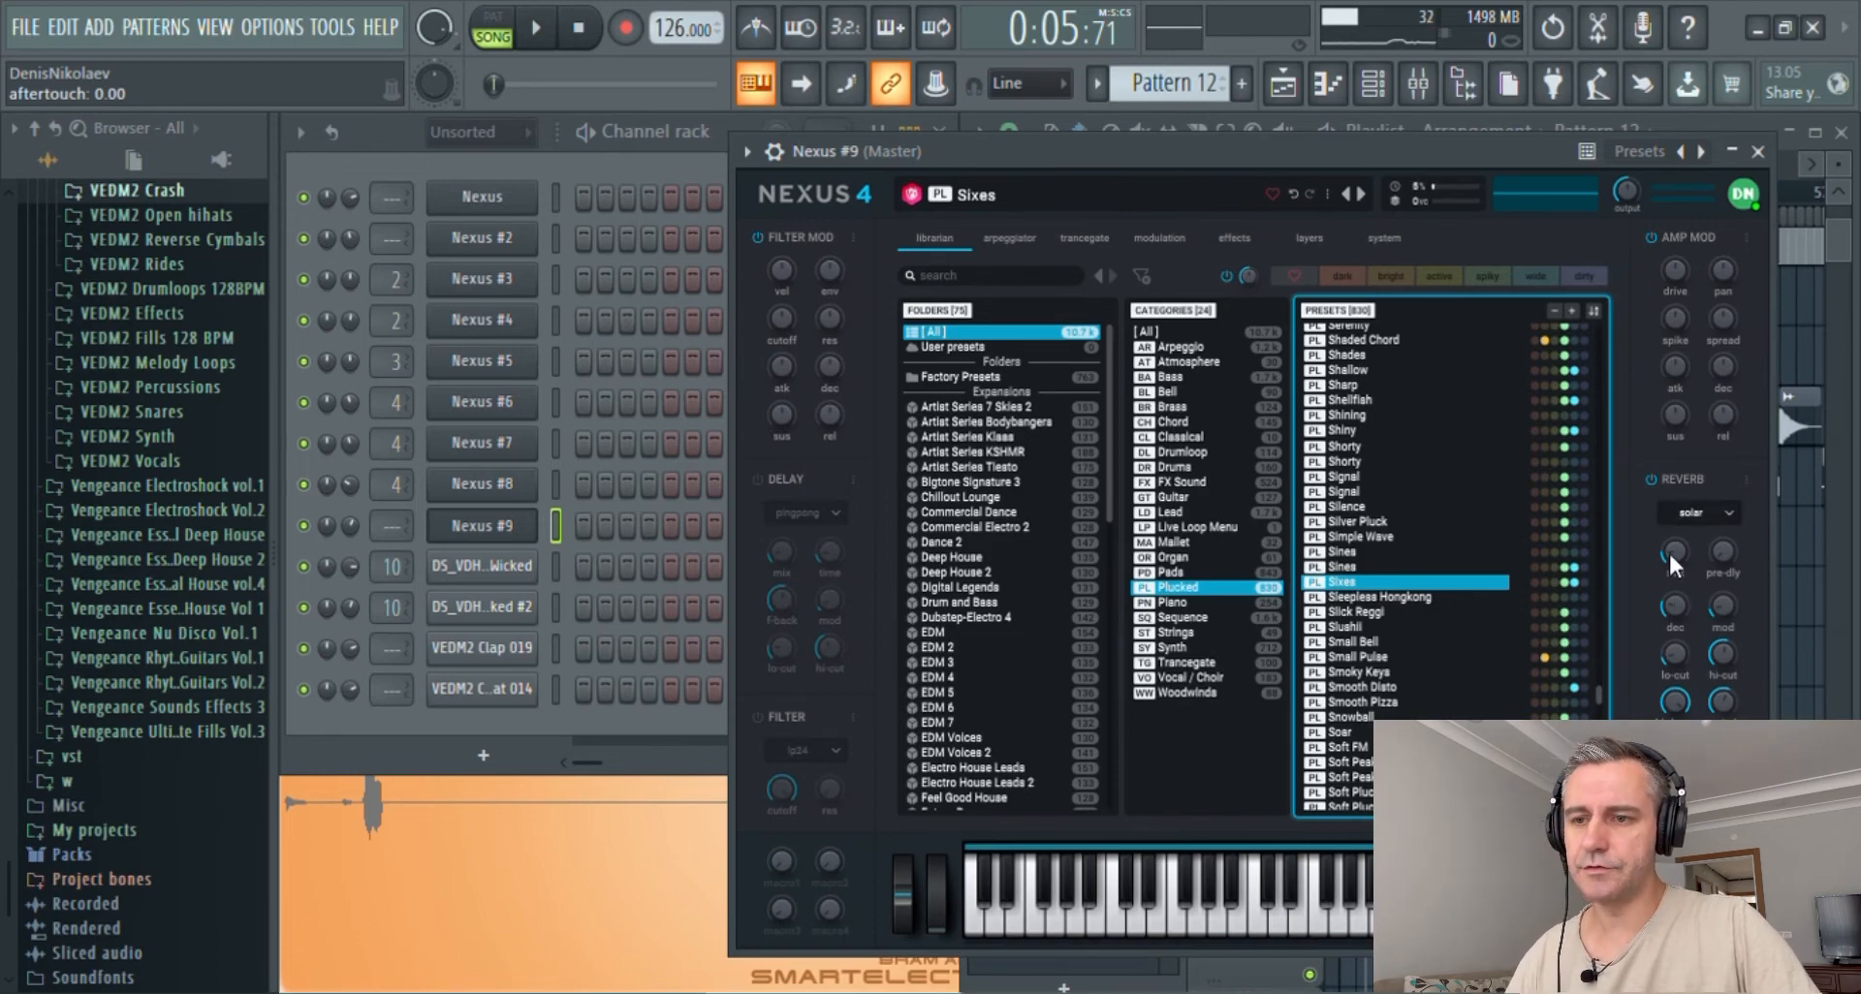
click(1073, 152)
key(n)
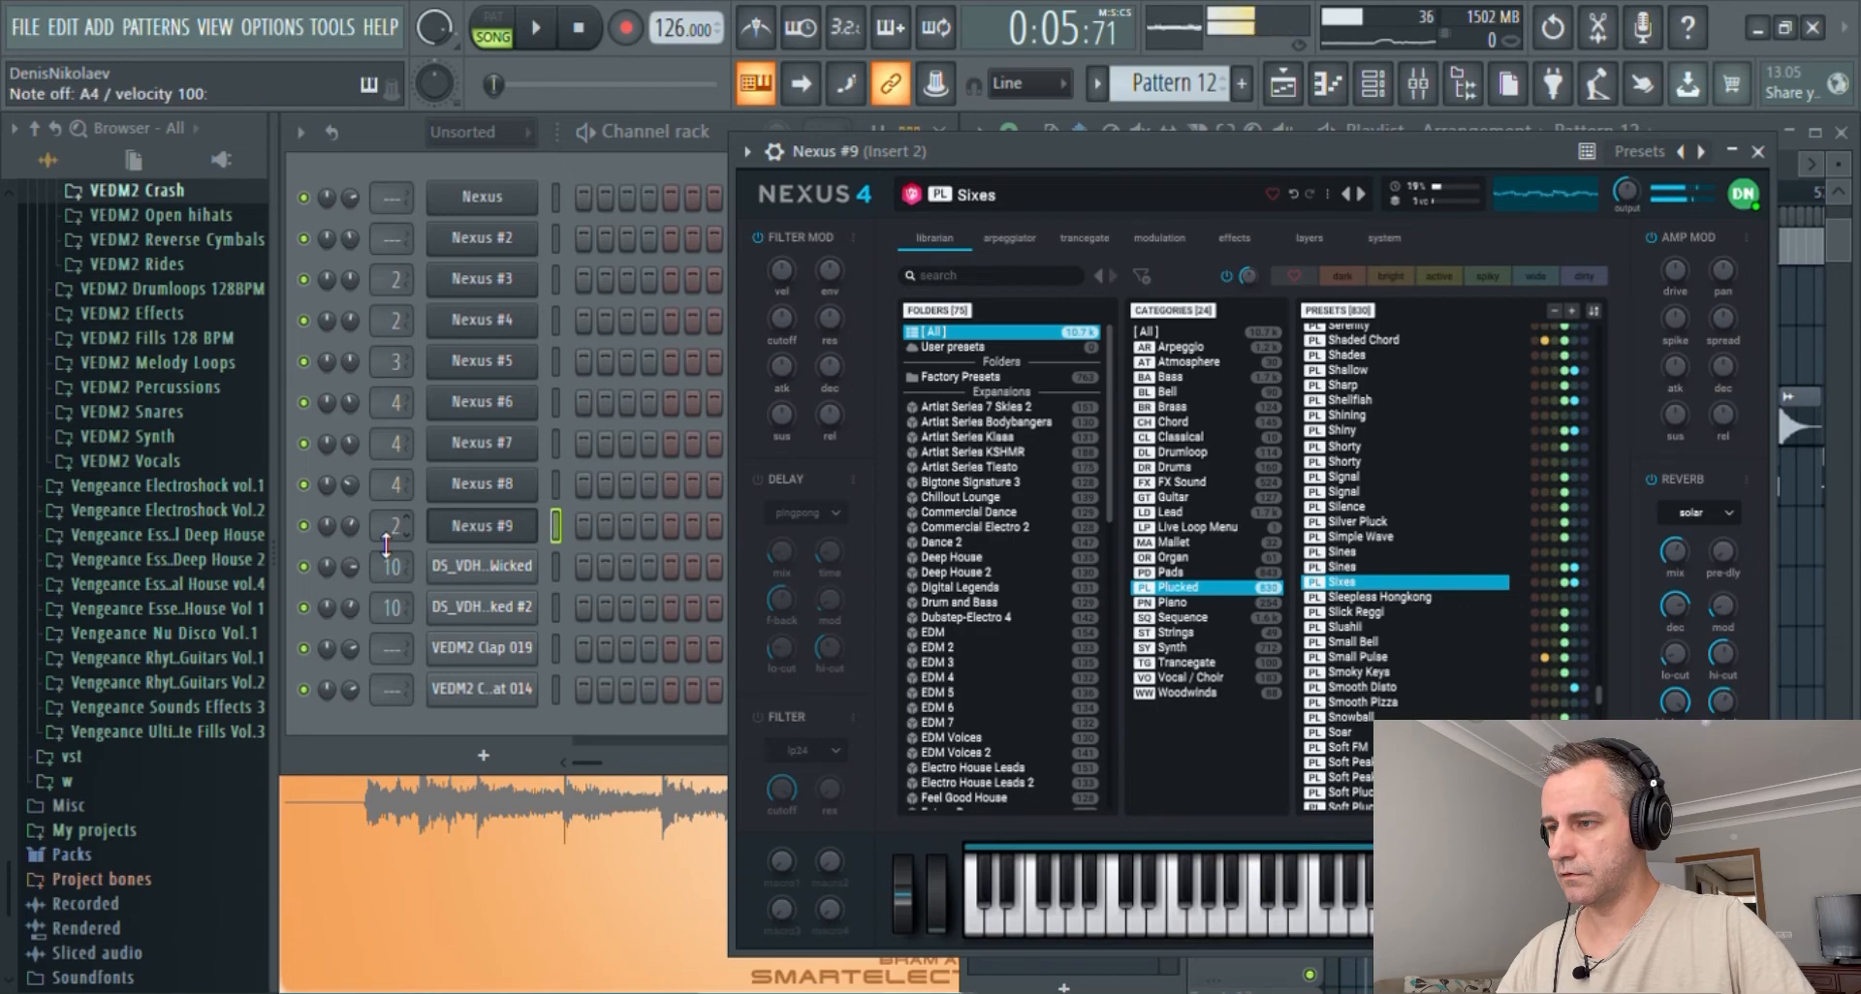
- Add a two-step A5 note at the second beat of bar 1 in the Nexus #9 piano roll of Pattern 12
click(514, 533)
key(F7)
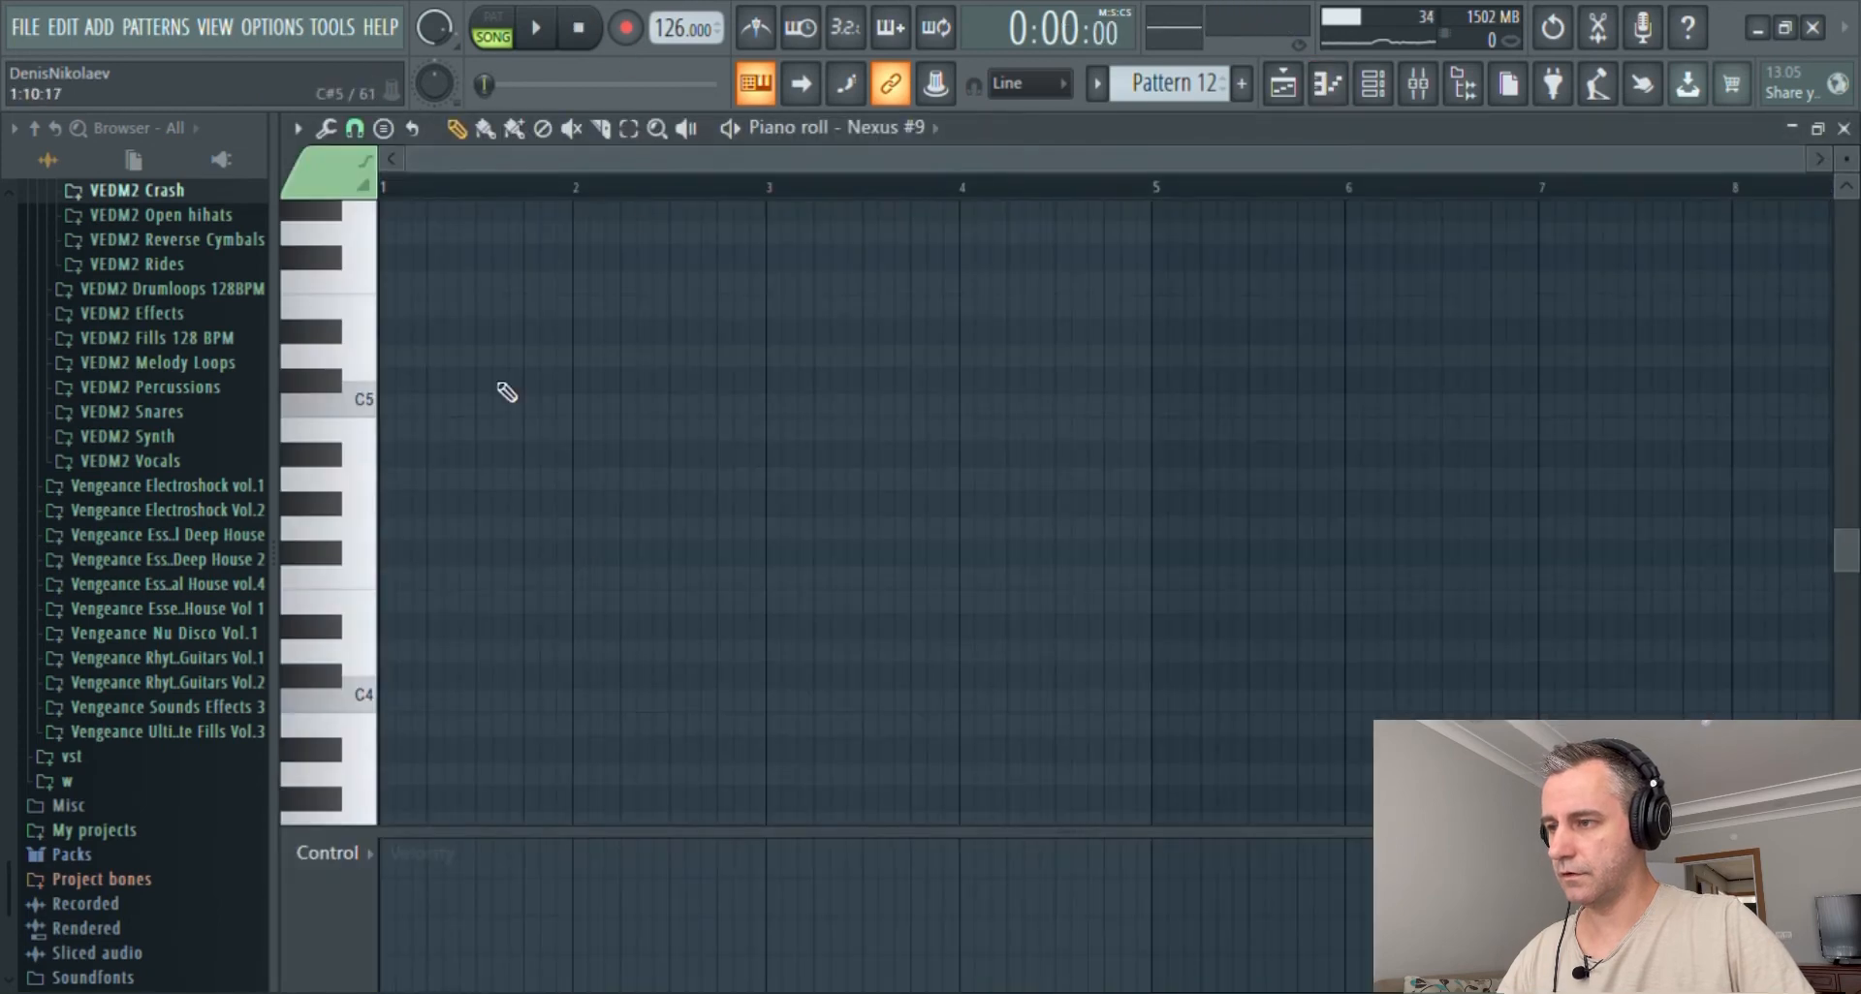
scroll(469, 545, up, 1)
scroll(420, 432, up, 1)
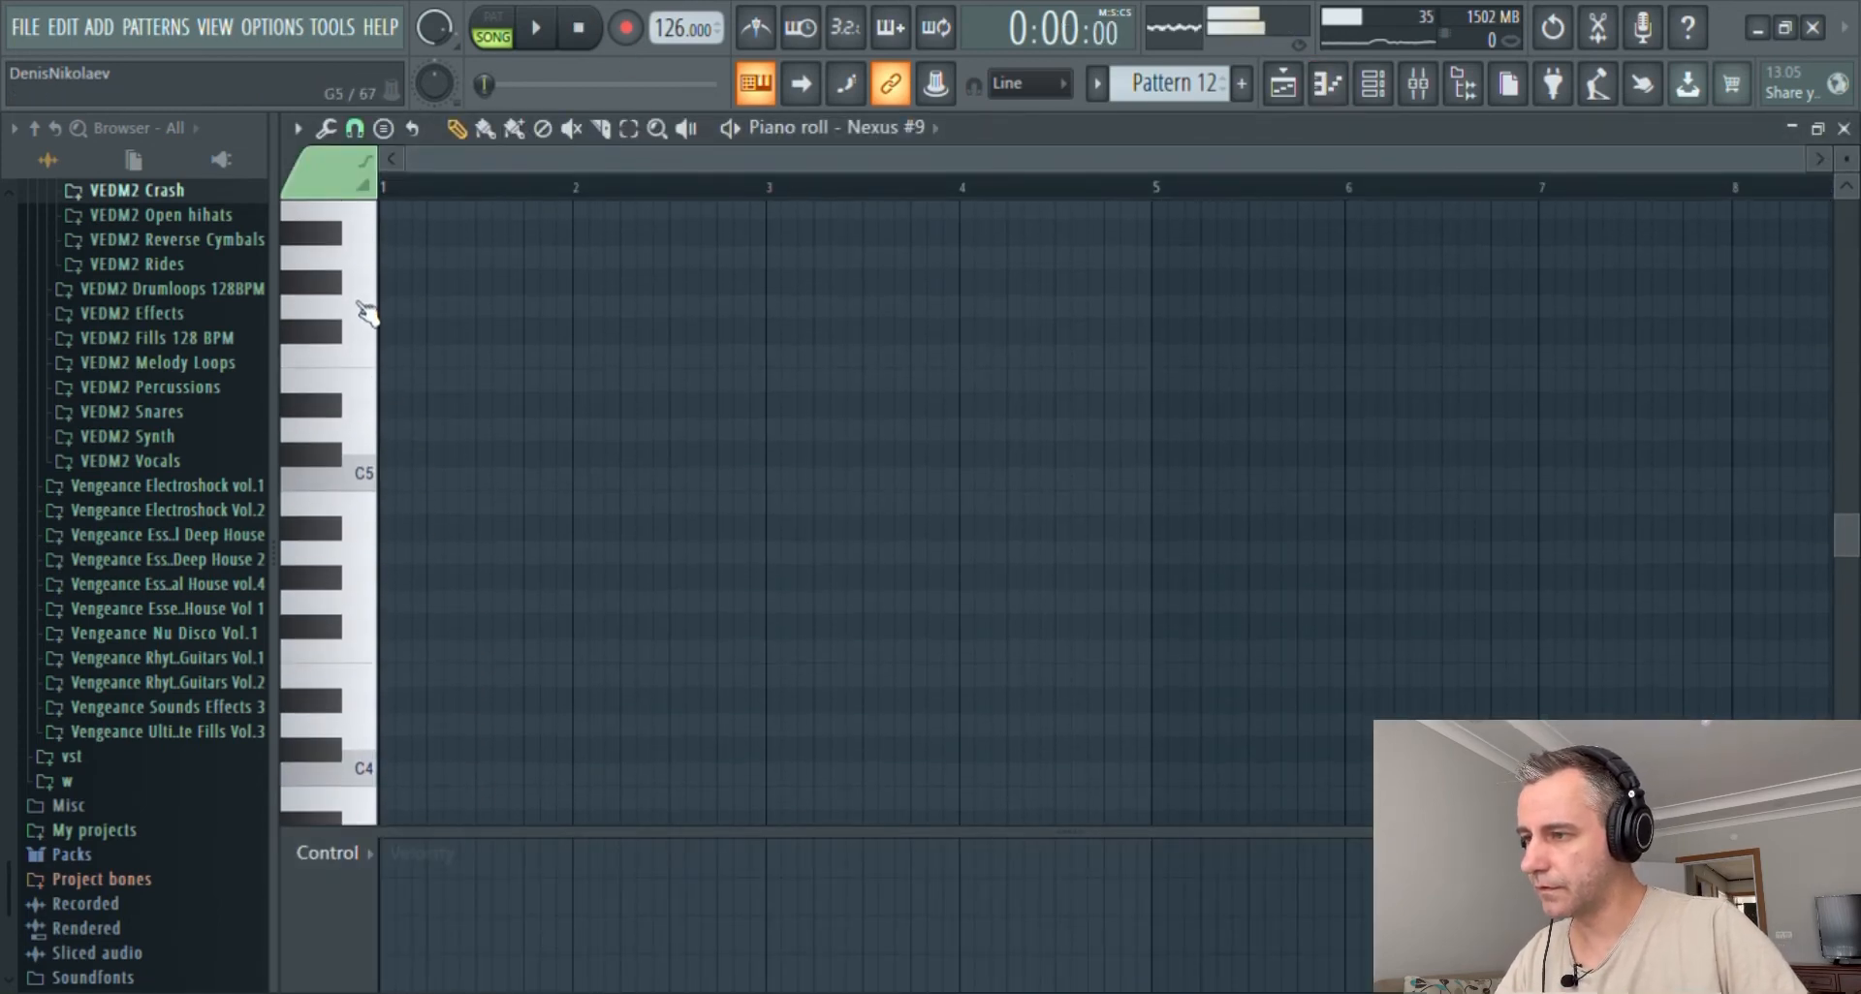
scroll(361, 276, up, 3)
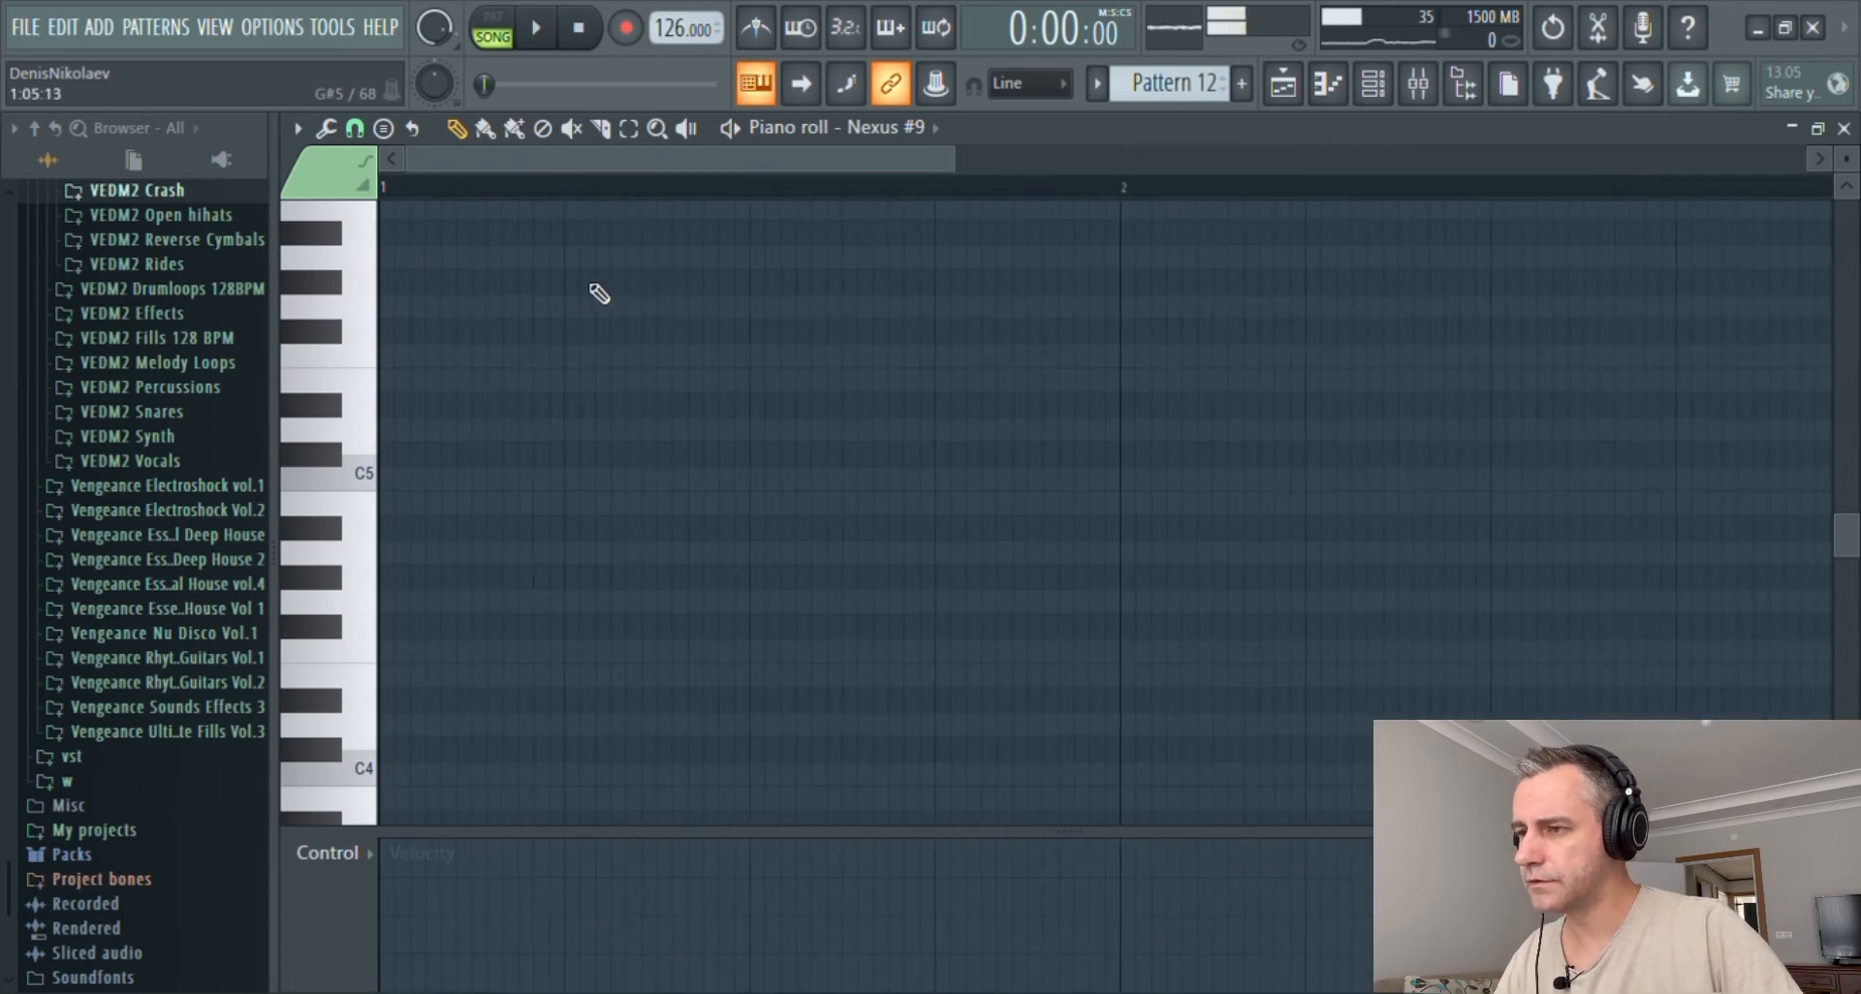
scroll(602, 294, up, 1)
click(579, 333)
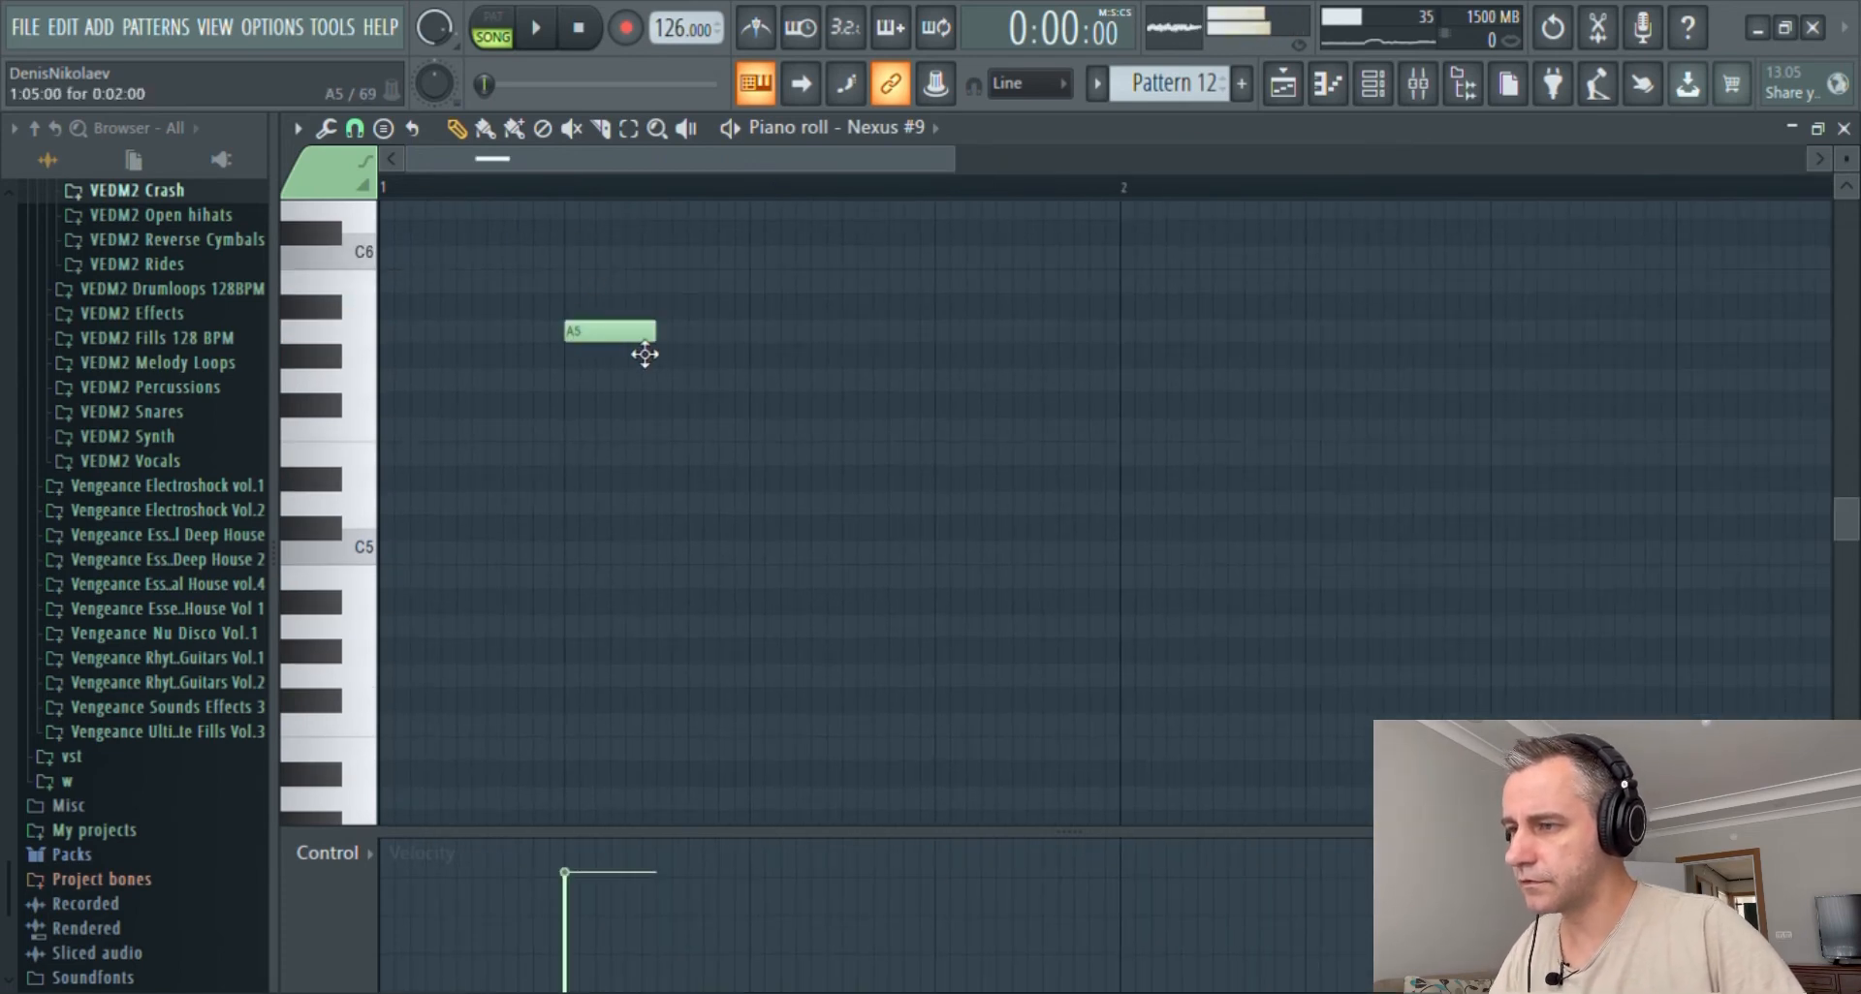
- Place Pattern 12 on Track 14 at bar 7 of the playlist and play the arrangement from bar 5
key(F7)
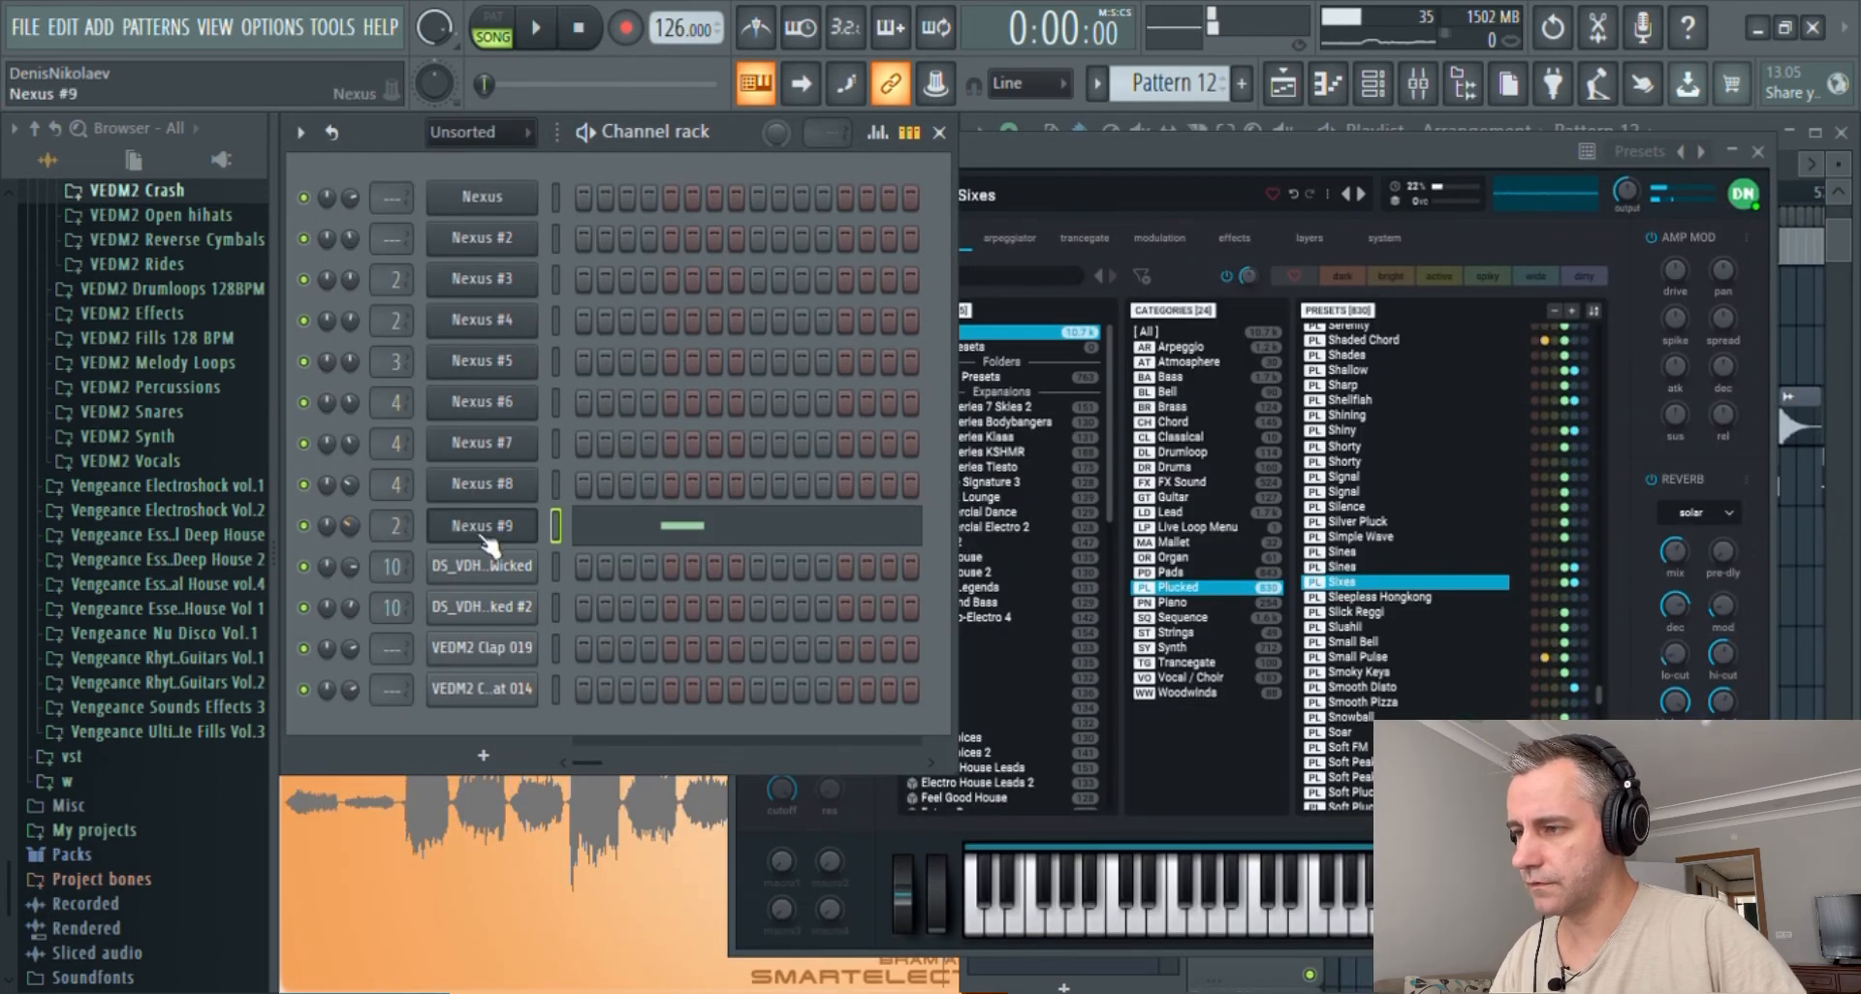
click(483, 533)
click(1815, 132)
scroll(719, 611, down, 1)
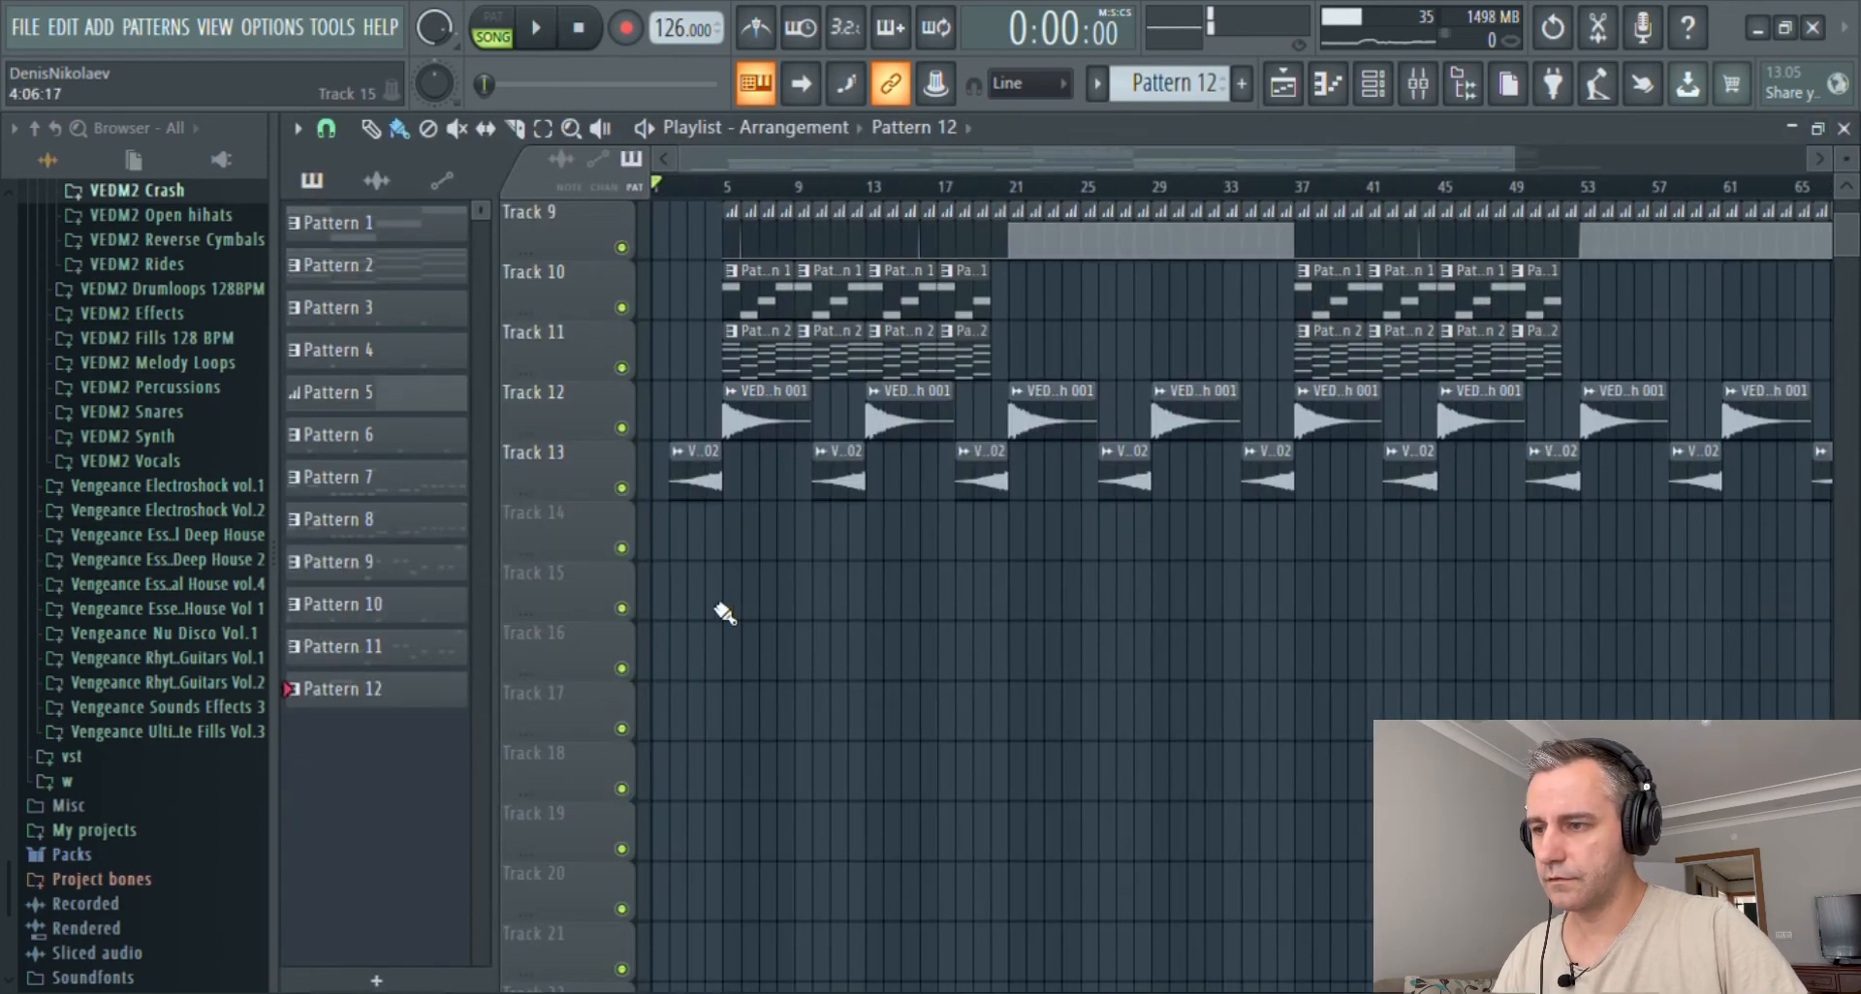
scroll(719, 565, up, 4)
scroll(772, 558, down, 3)
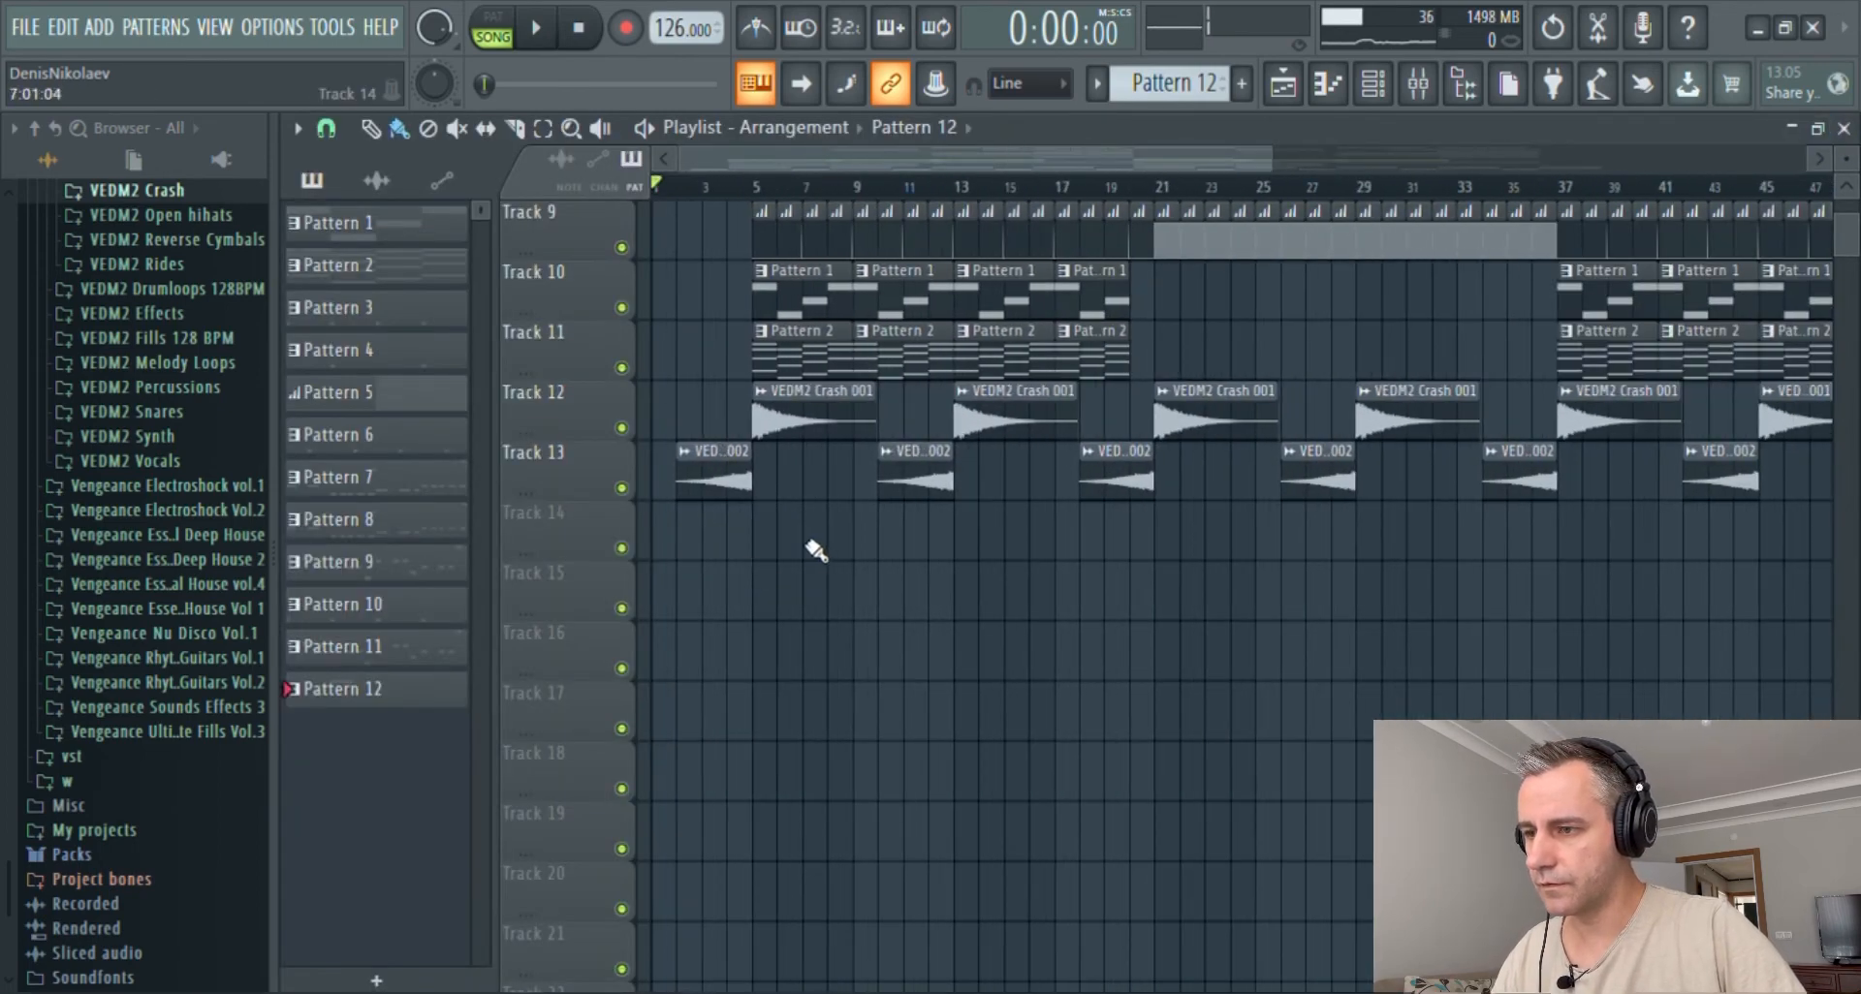
click(755, 192)
key(space)
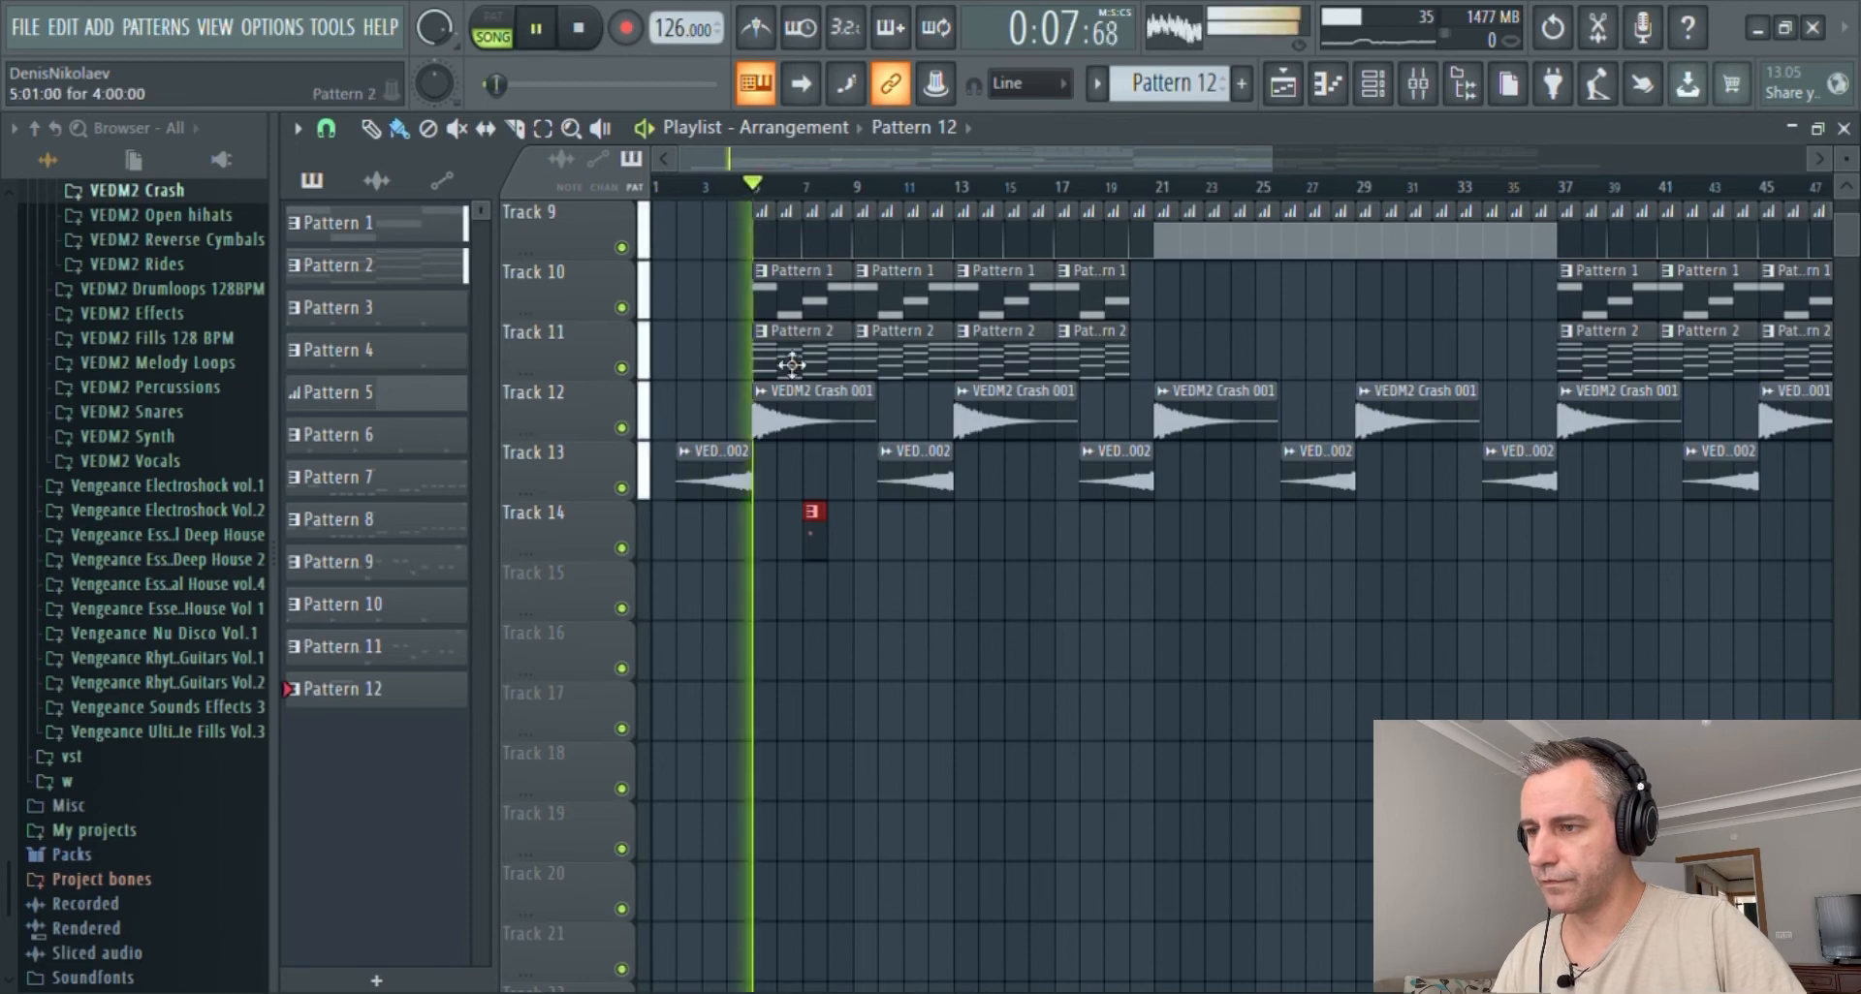
- Repeat the Pattern 12 clip on Track 14 at bars 11, 15 and 19
scroll(794, 572, up, 2)
scroll(790, 717, up, 2)
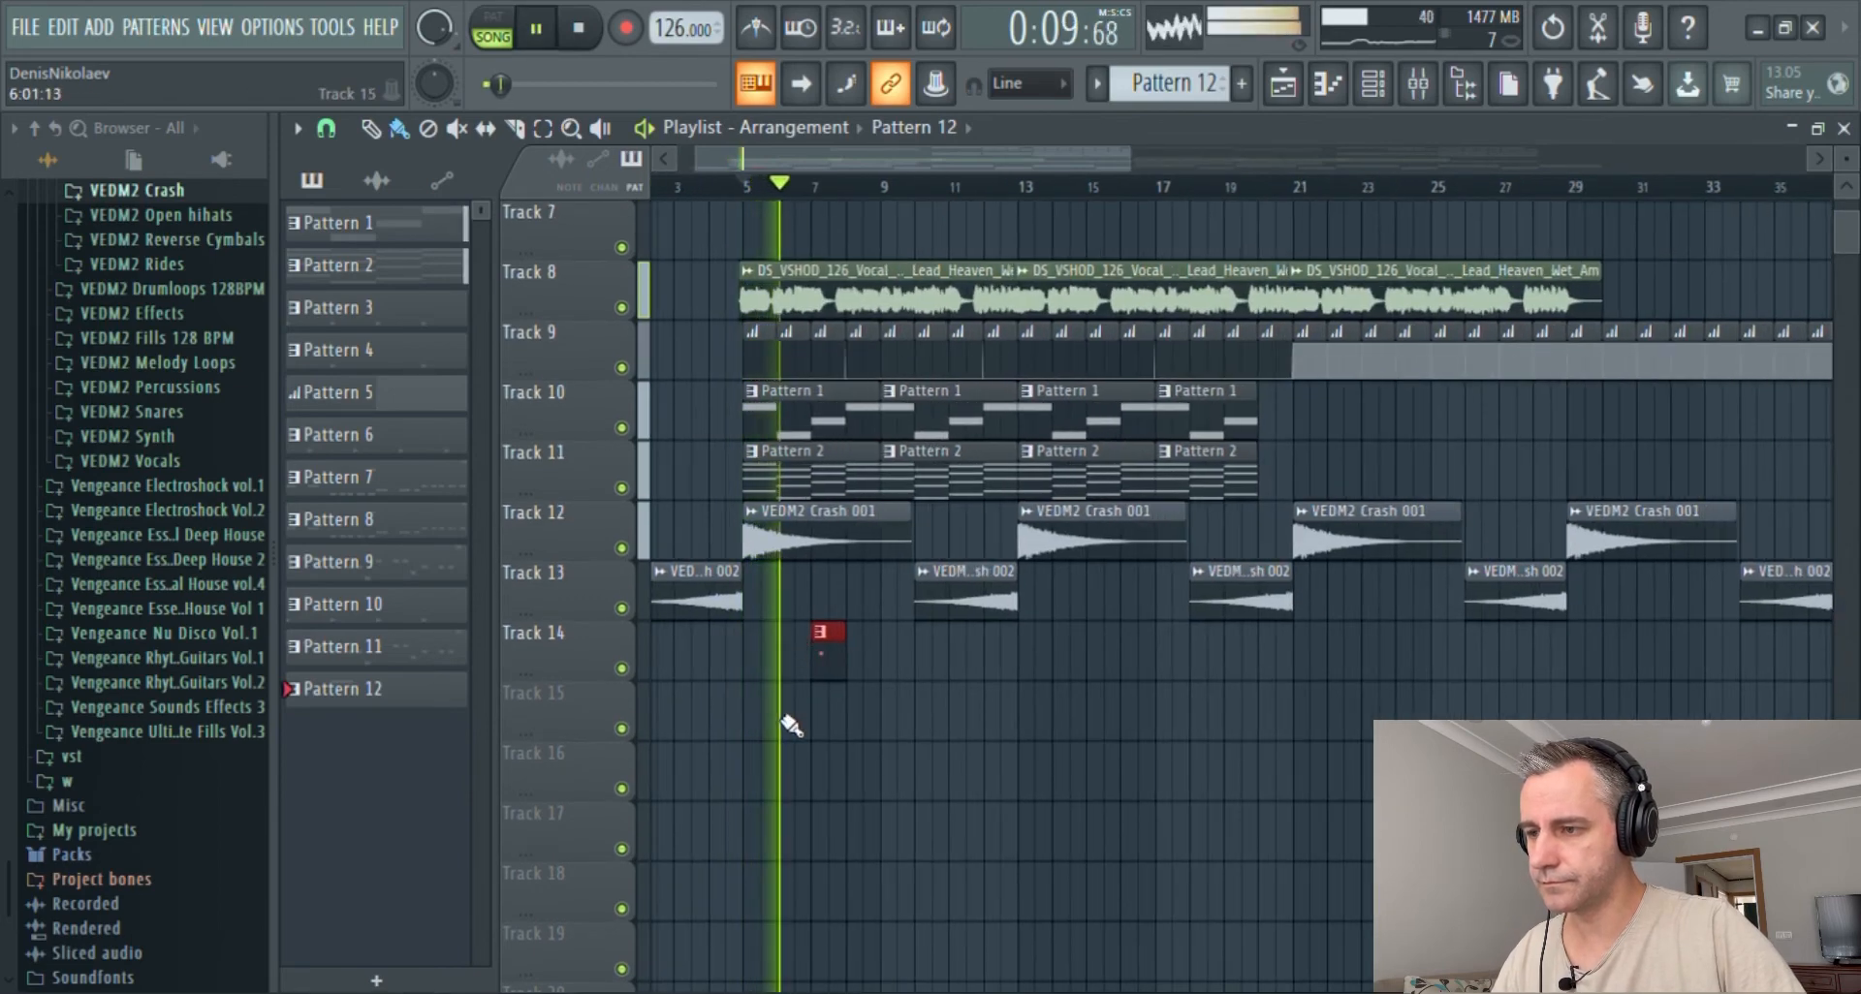
scroll(792, 727, up, 2)
scroll(792, 727, down, 3)
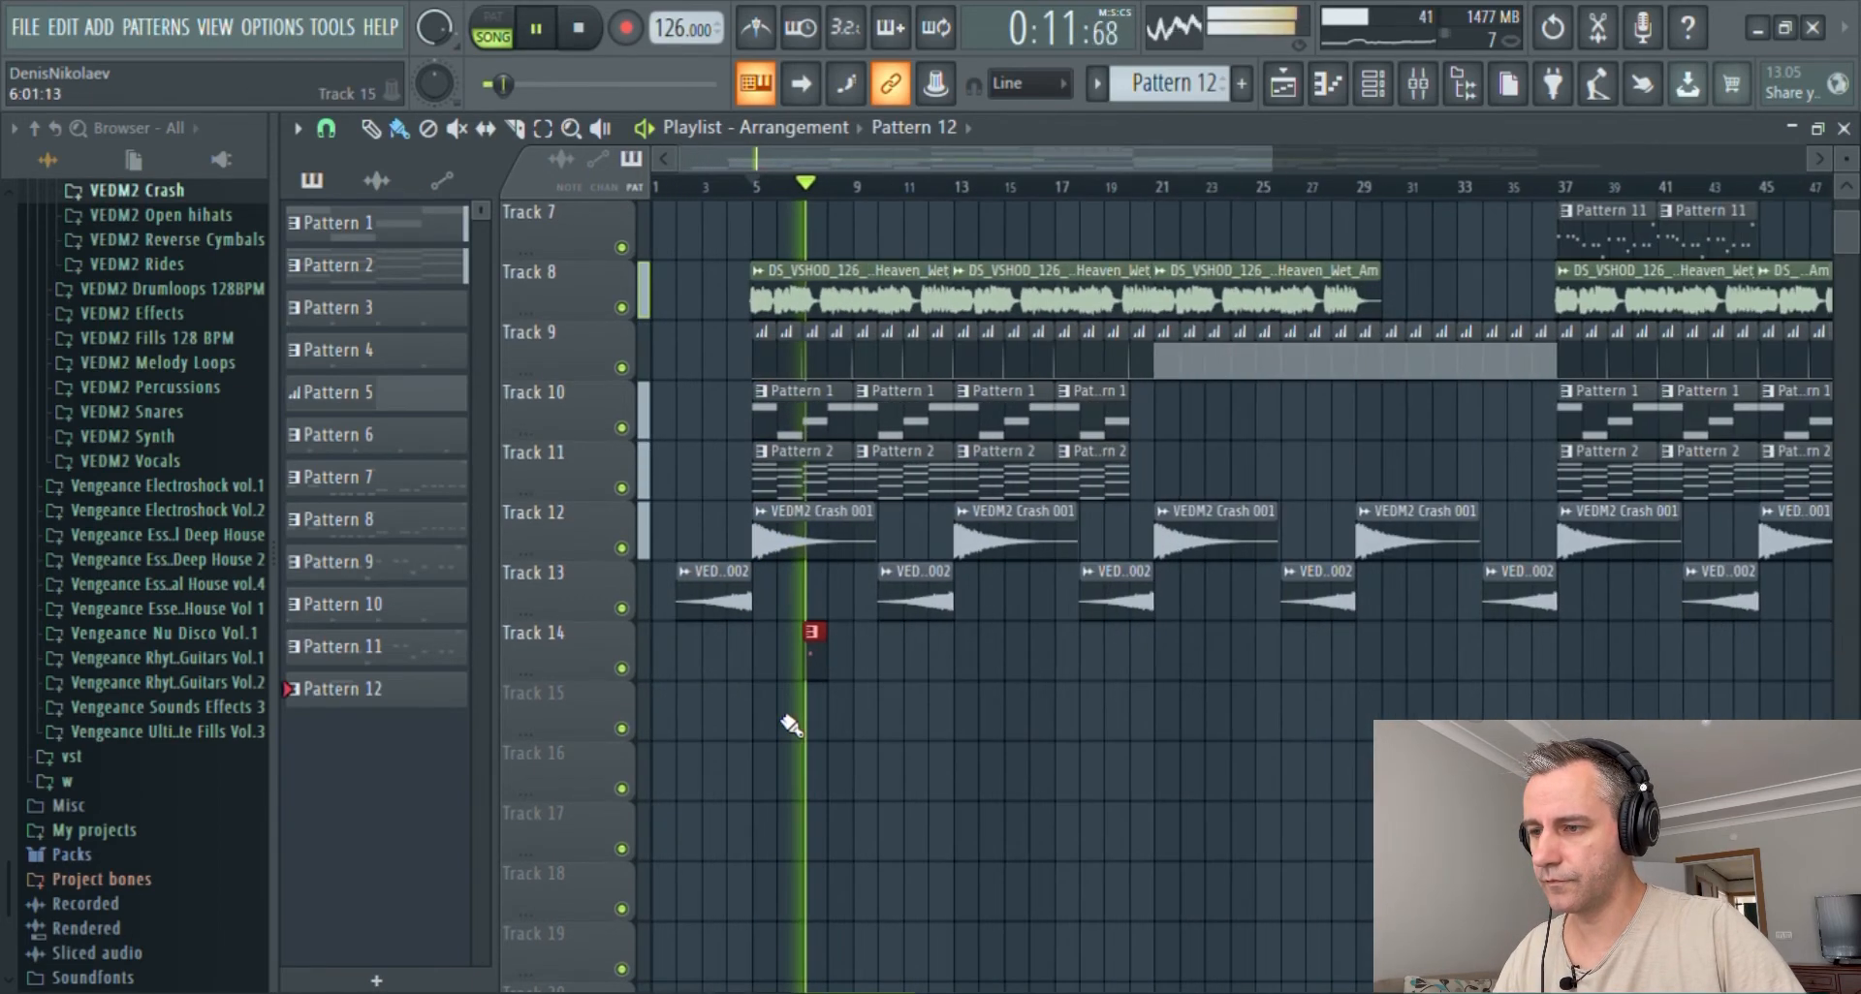
drag(1223, 86, 1226, 120)
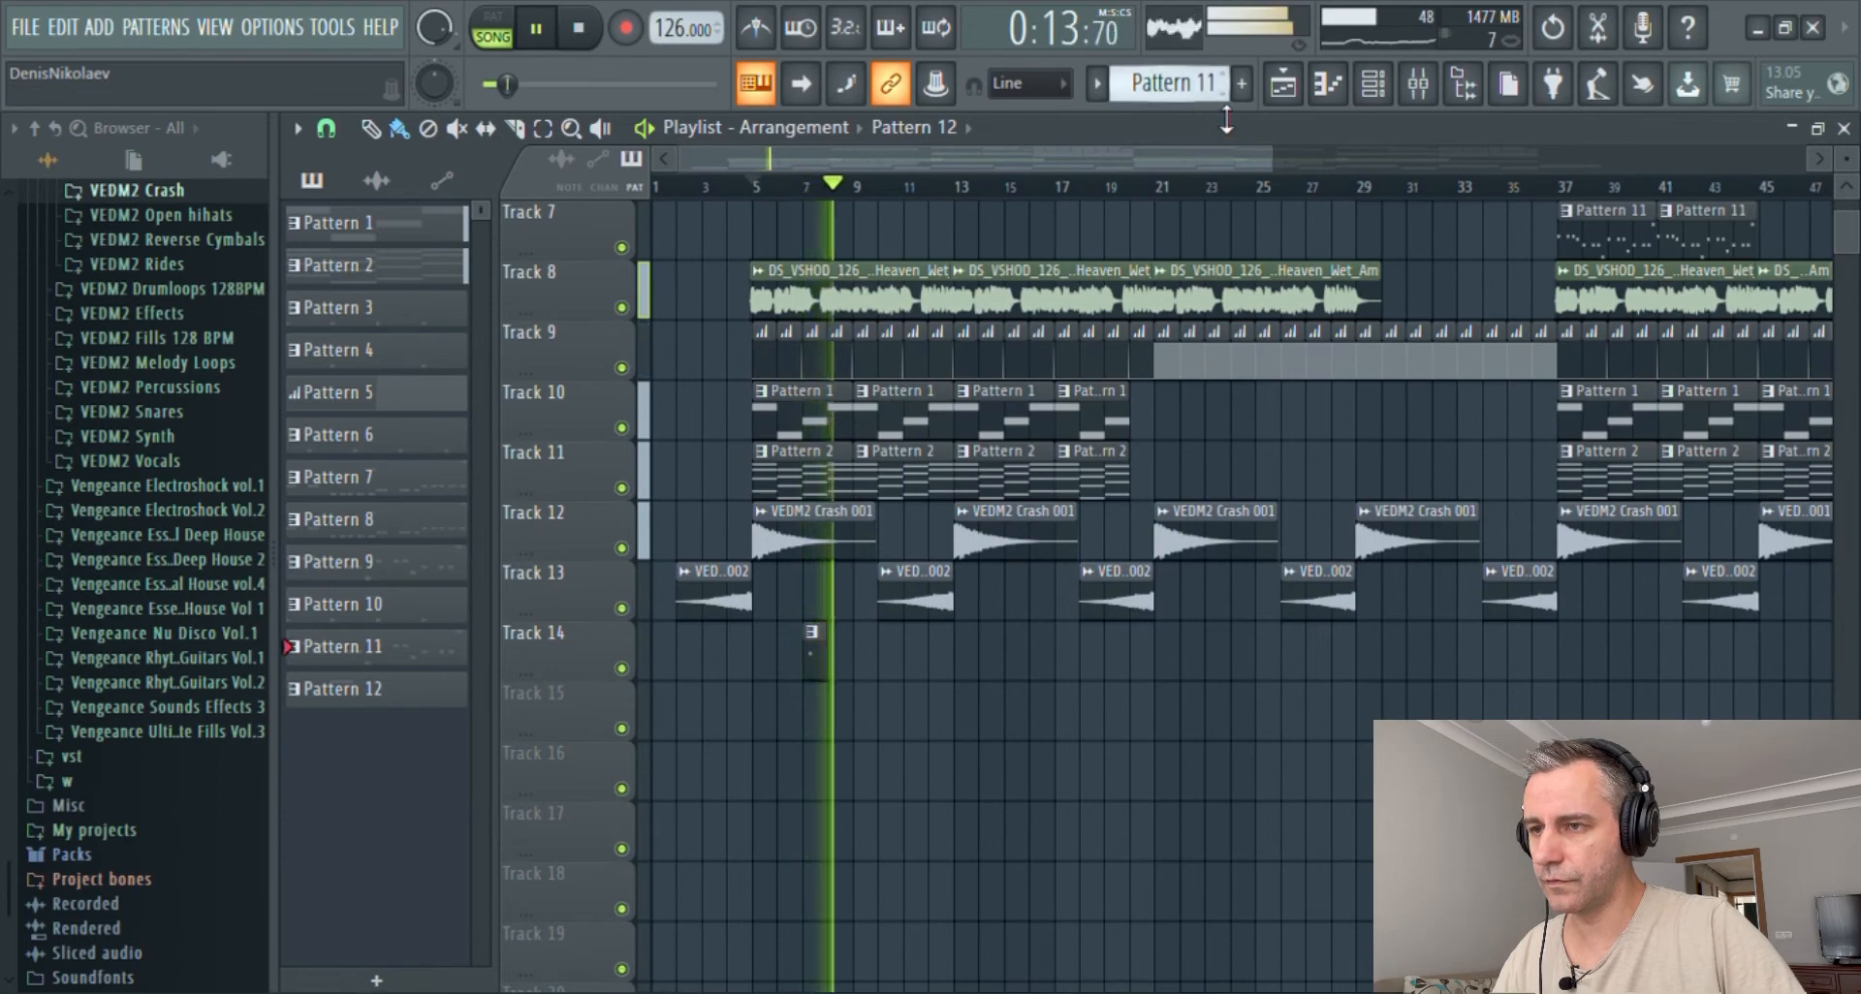
scroll(816, 683, up, 2)
click(827, 669)
scroll(931, 676, up, 2)
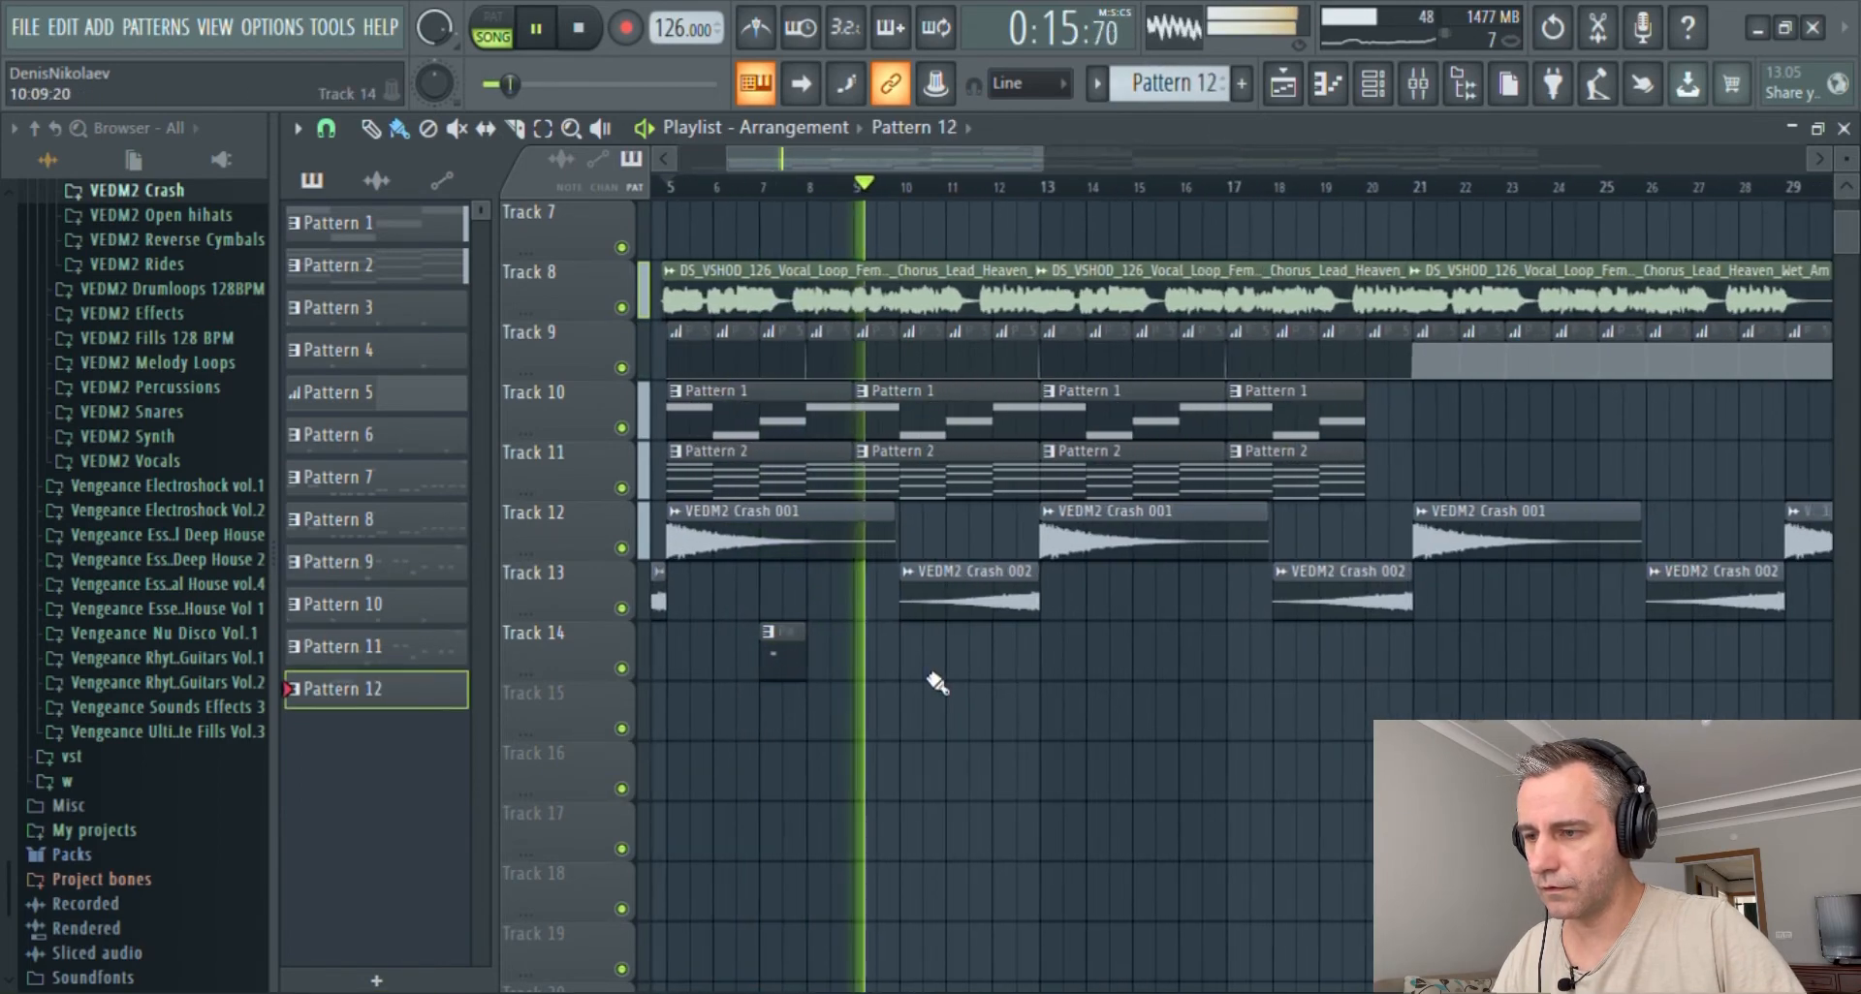
click(957, 673)
scroll(920, 696, down, 3)
drag(957, 659, 1042, 690)
scroll(872, 659, down, 2)
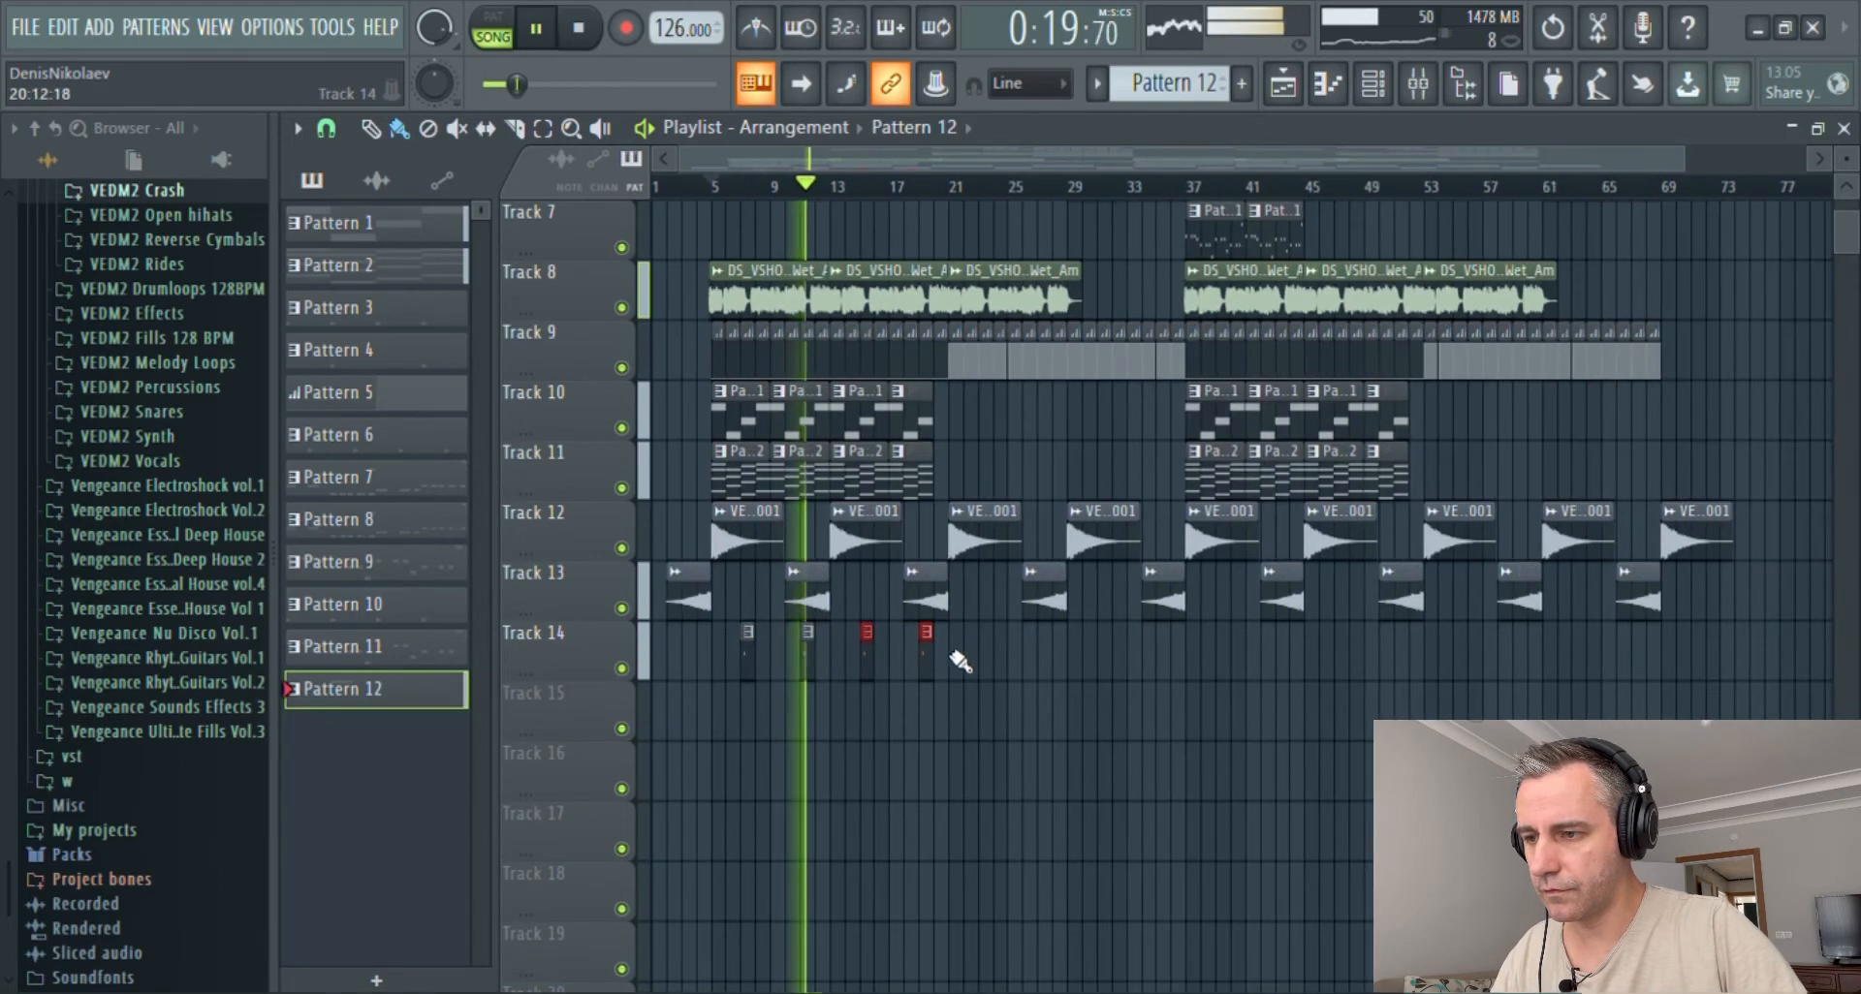
- Shift the four Pattern 12 clips on Track 14 one beat later and play them from about bar 7
drag(959, 623, 764, 686)
key(space)
scroll(776, 679, up, 5)
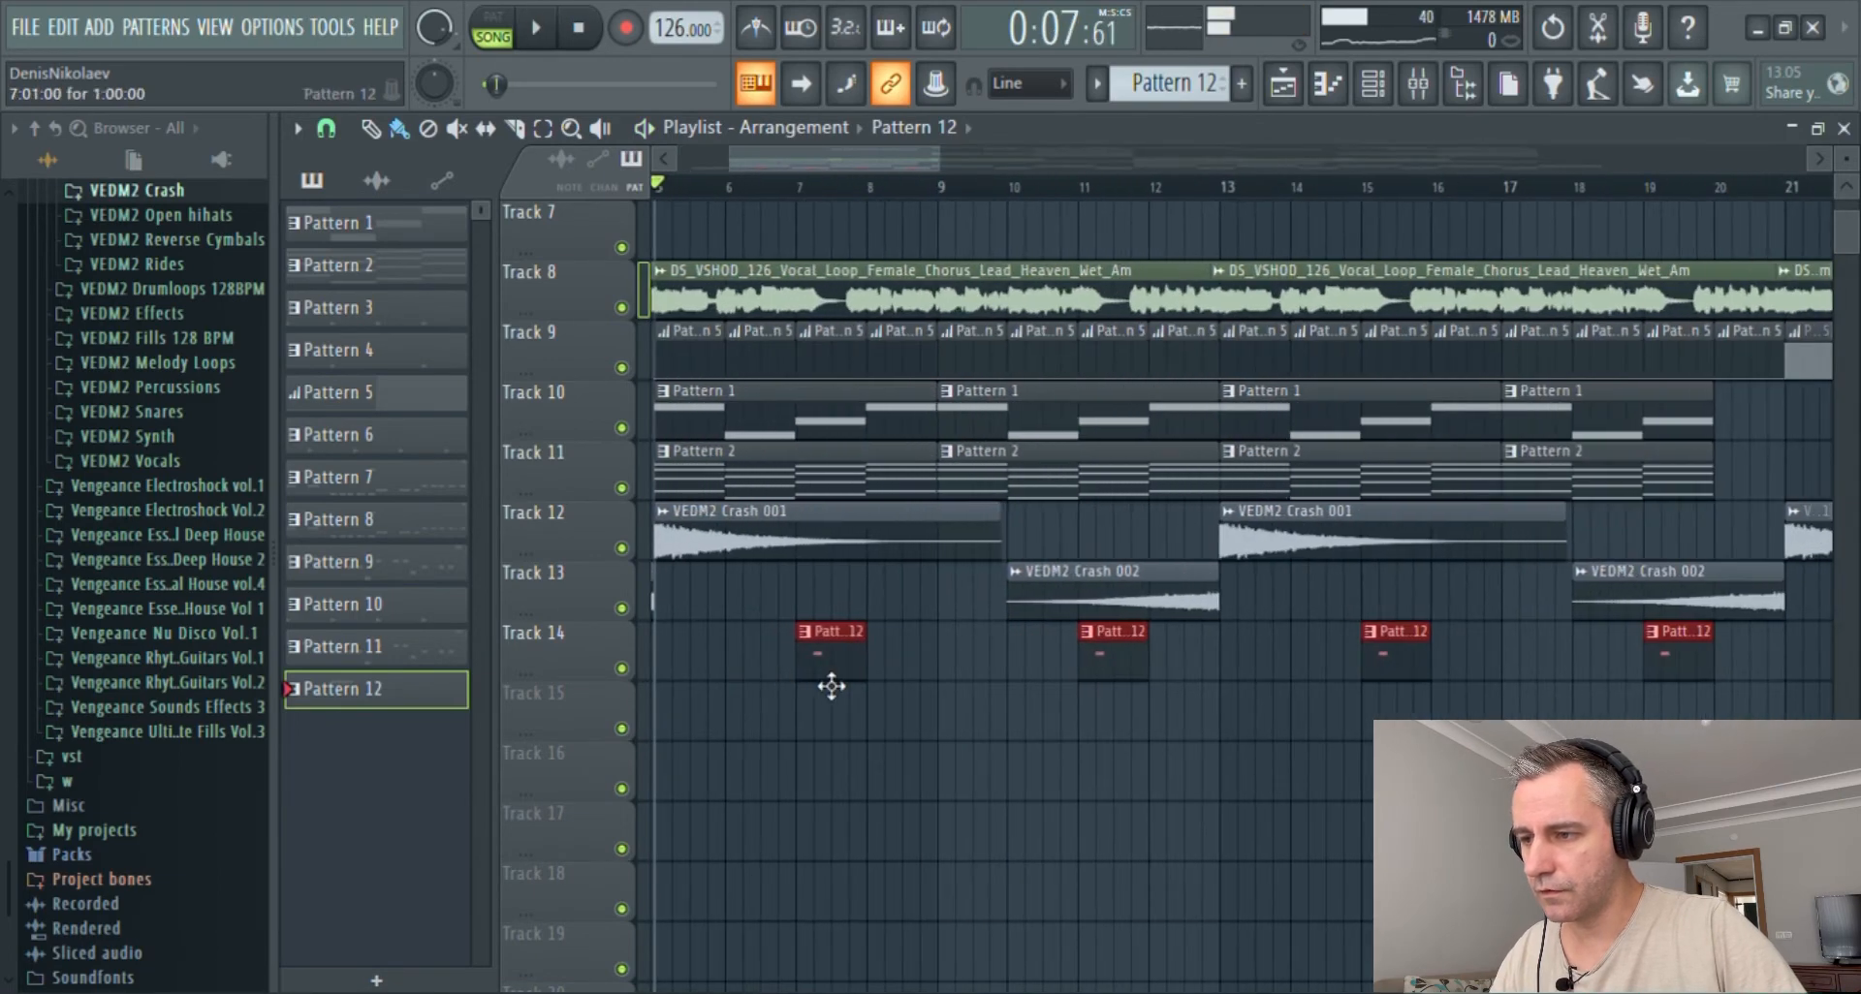
scroll(845, 678, down, 1)
click(829, 190)
key(space)
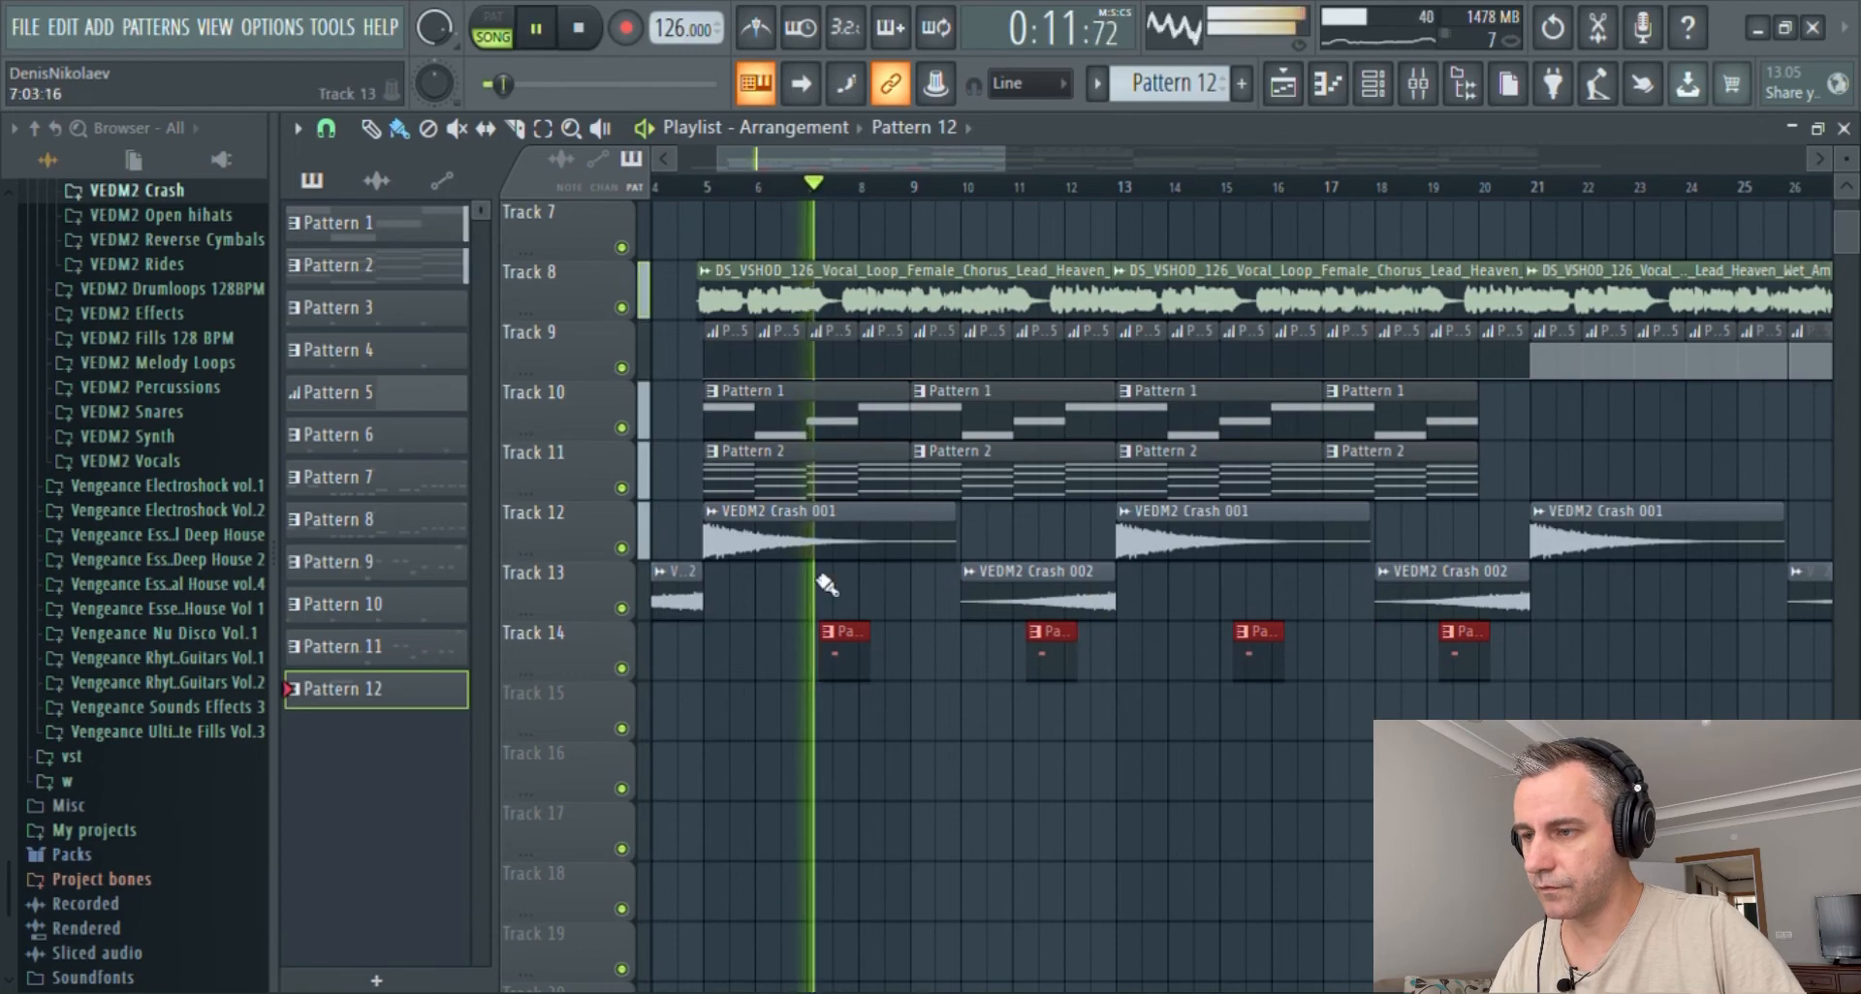
scroll(823, 600, up, 4)
scroll(793, 684, down, 4)
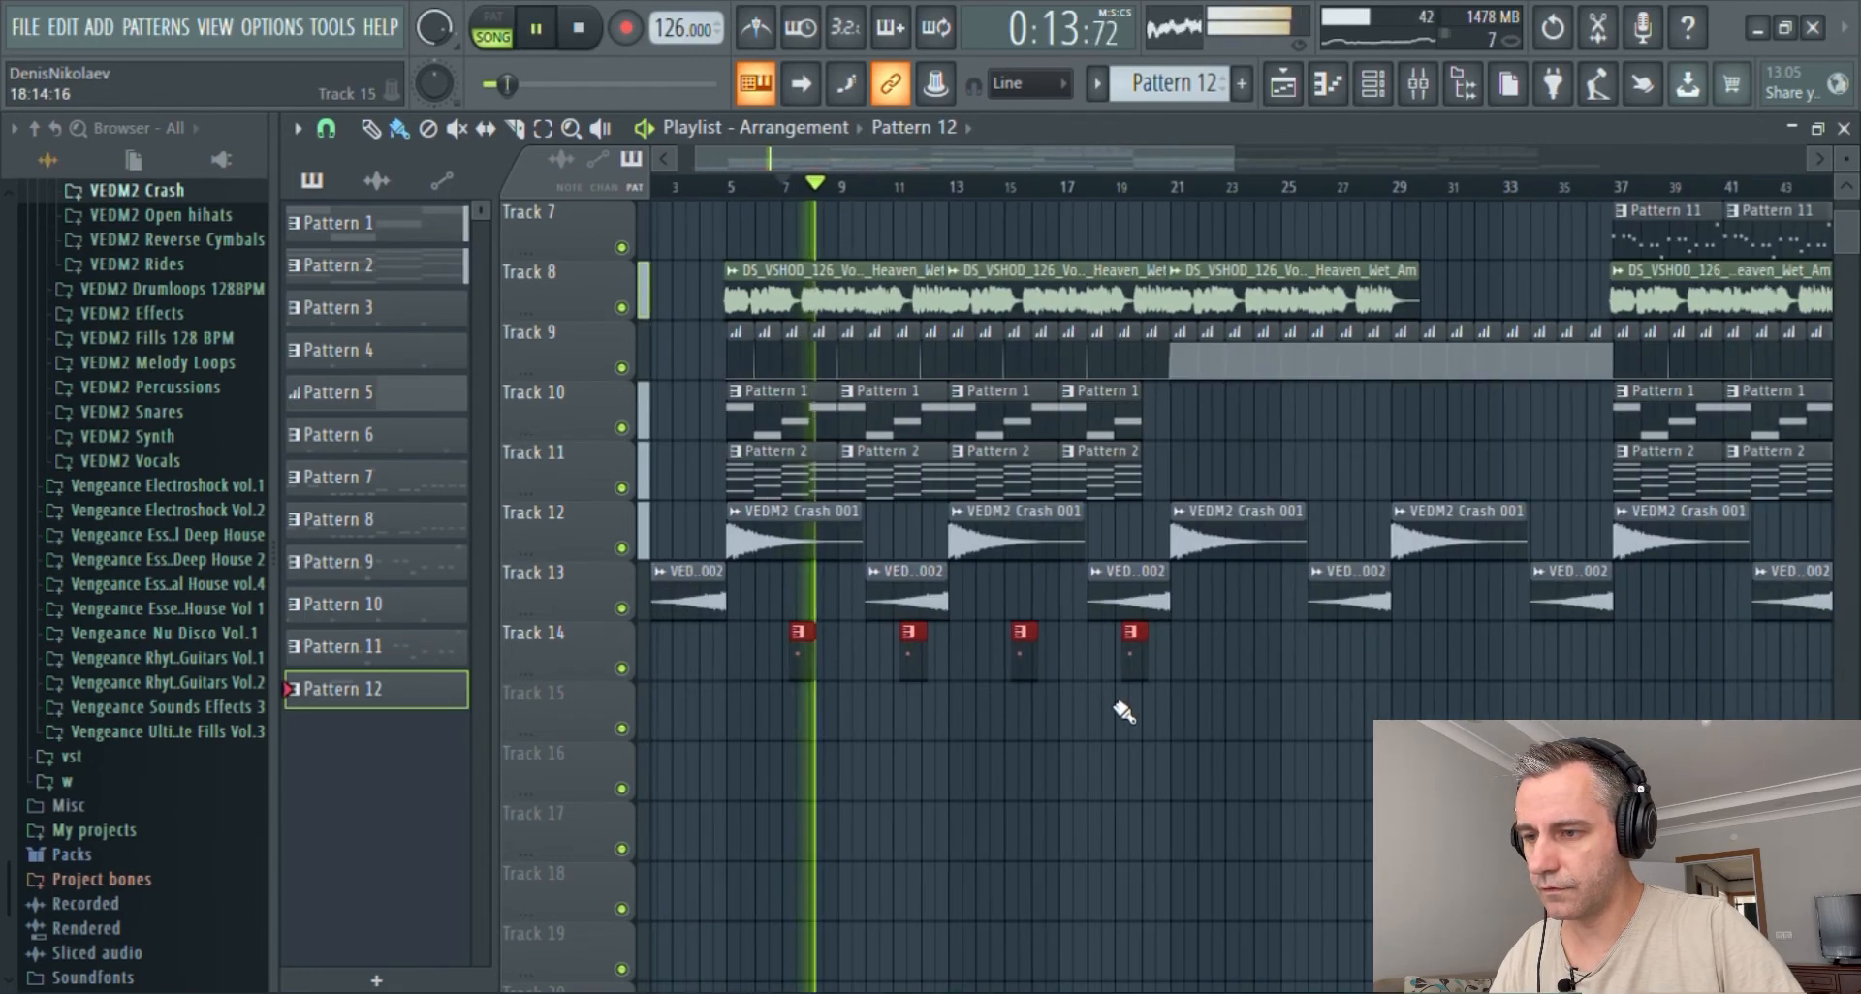
- Copy the four Pattern 12 clips on Track 14 to the second section starting in bar 39 and stop playback
scroll(956, 706, down, 1)
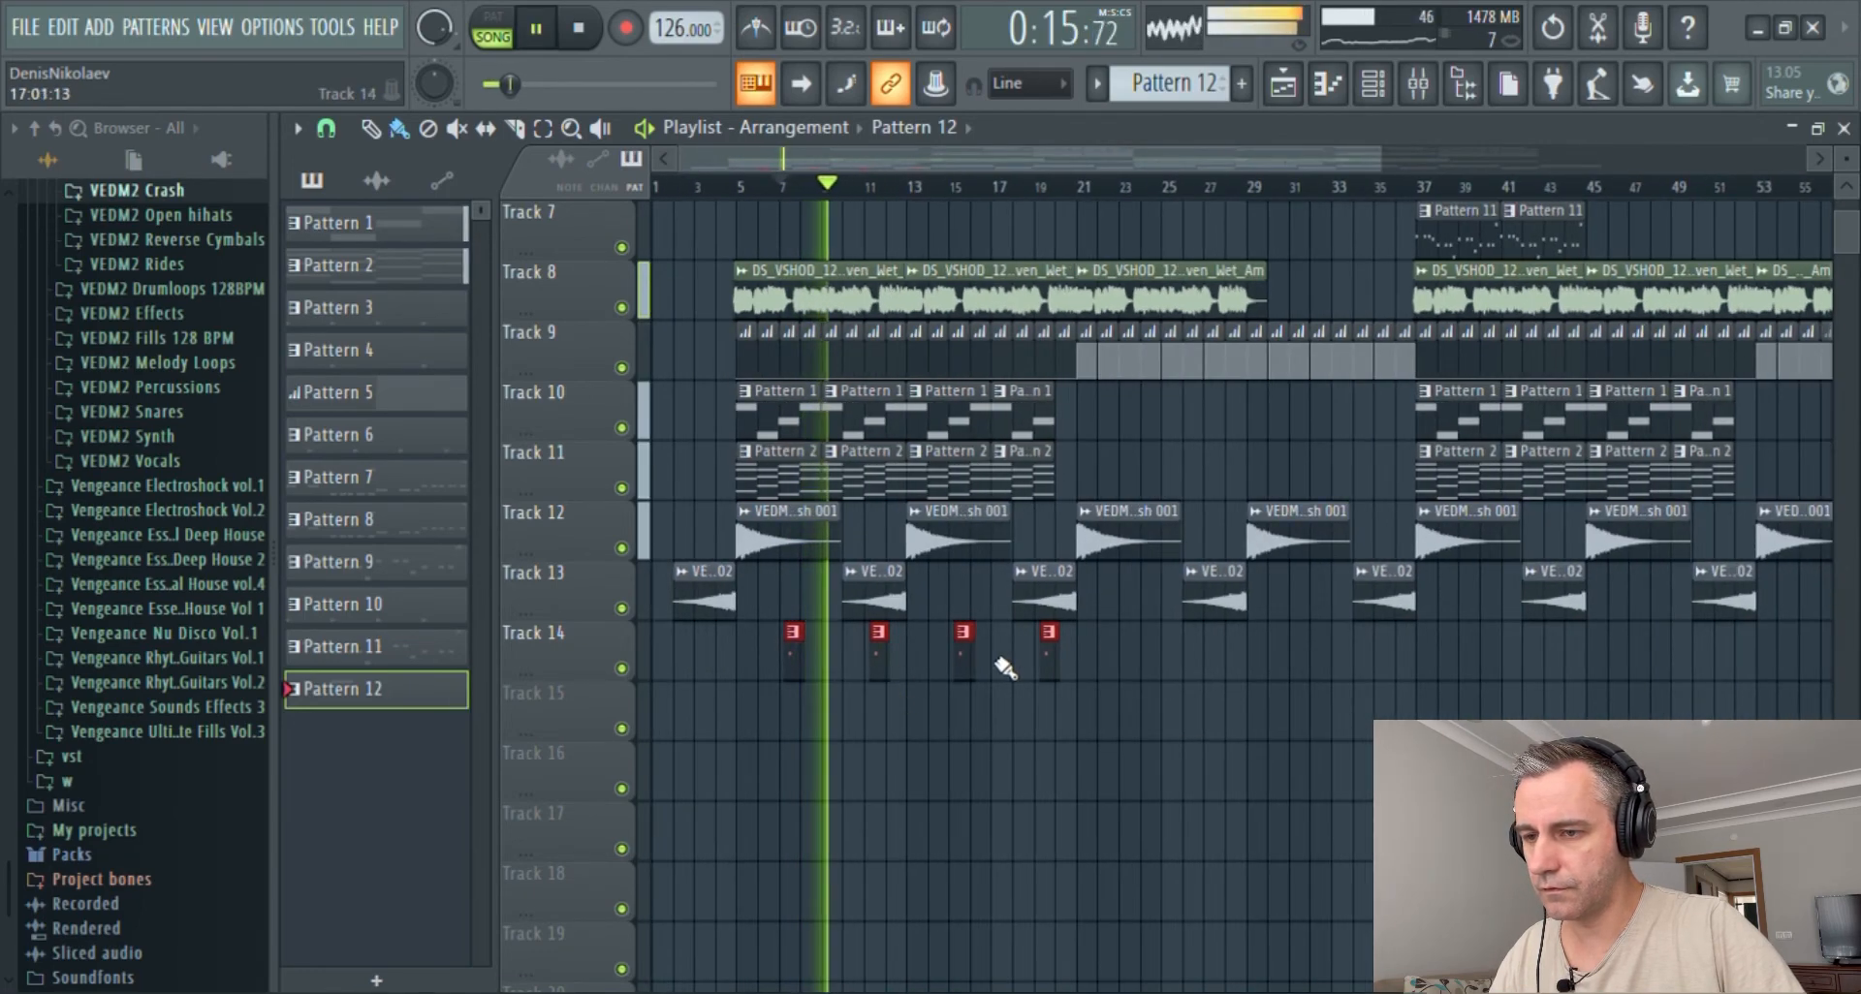
scroll(779, 669, down, 1)
drag(772, 675, 1259, 681)
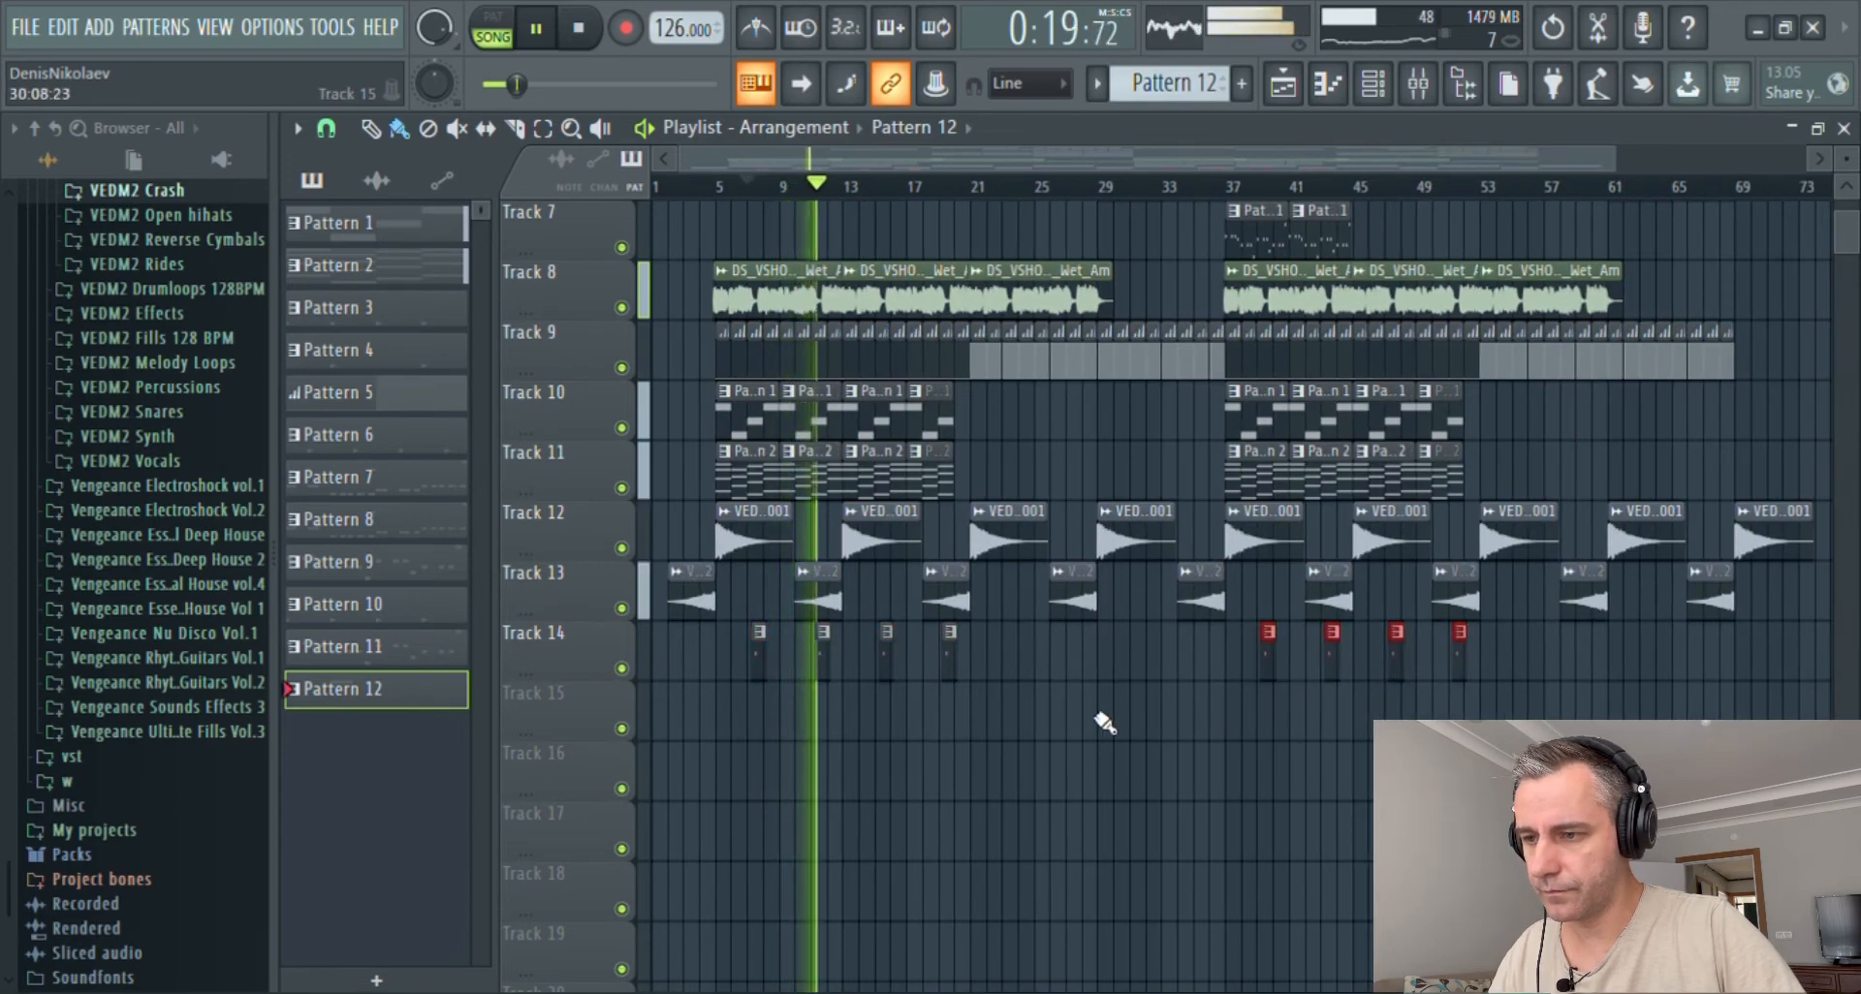
scroll(1025, 713, up, 3)
scroll(1086, 725, down, 3)
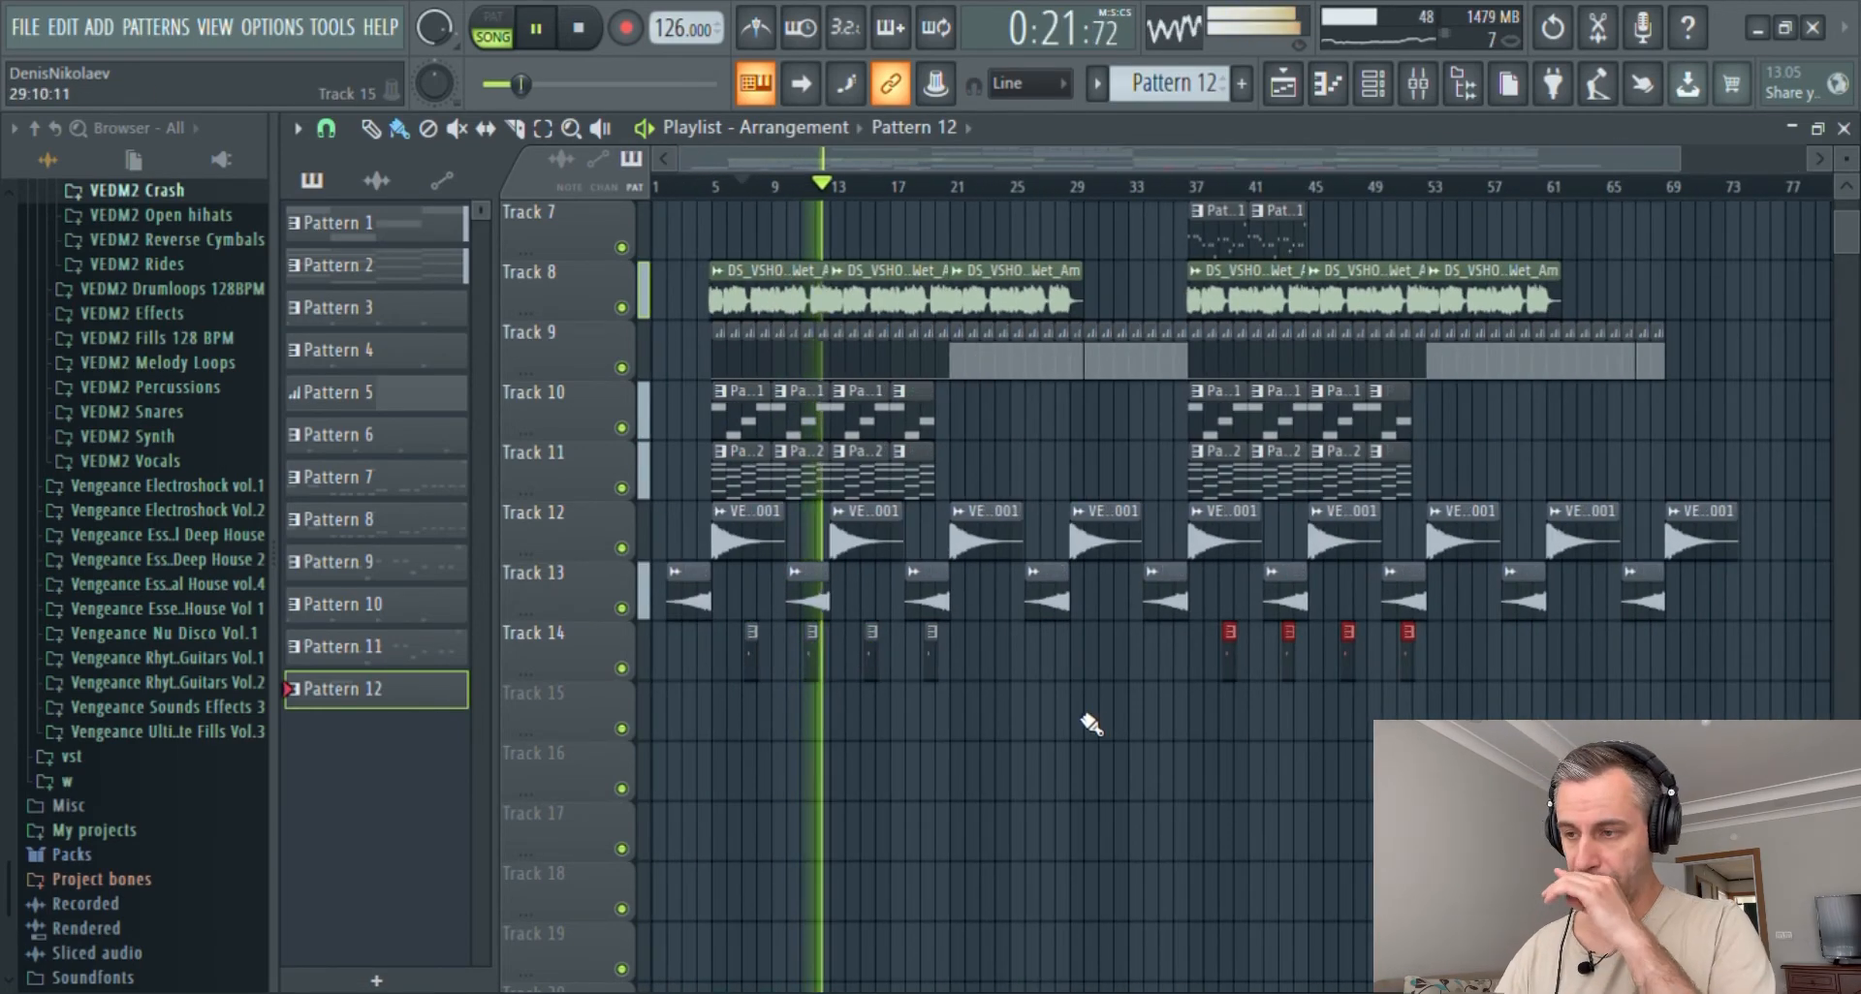
key(space)
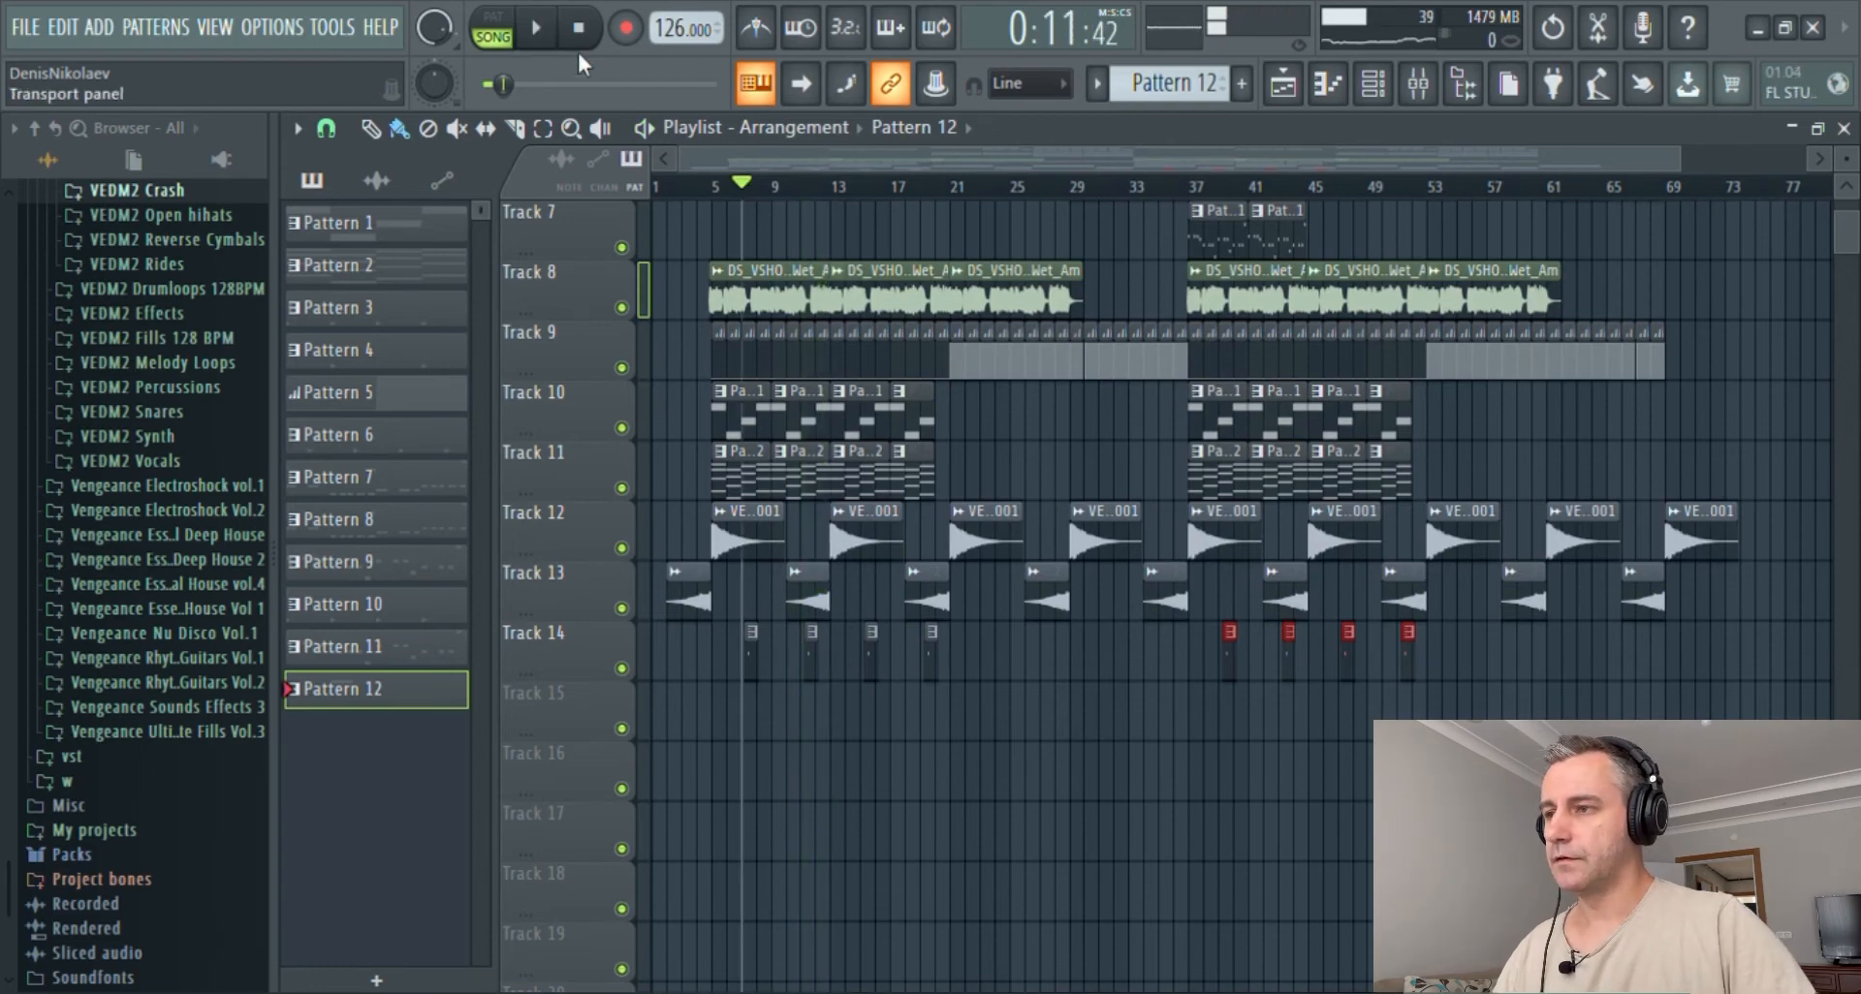
click(579, 31)
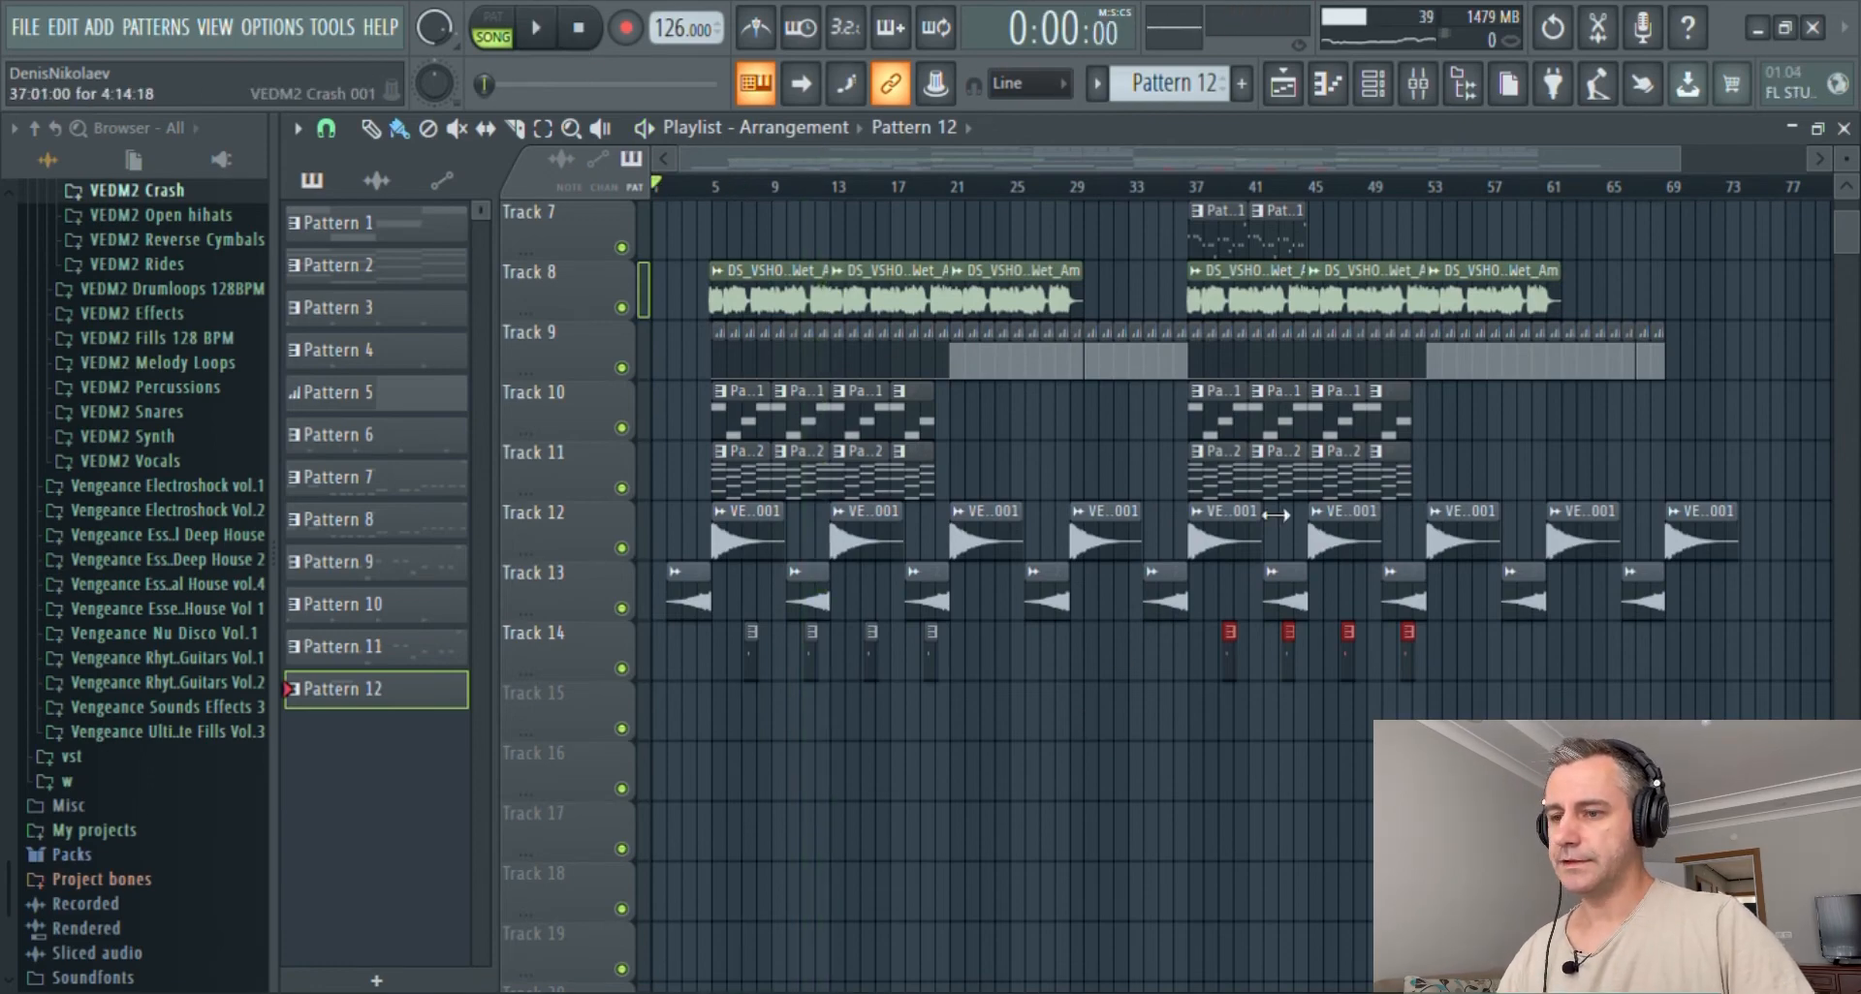
scroll(822, 740, up, 2)
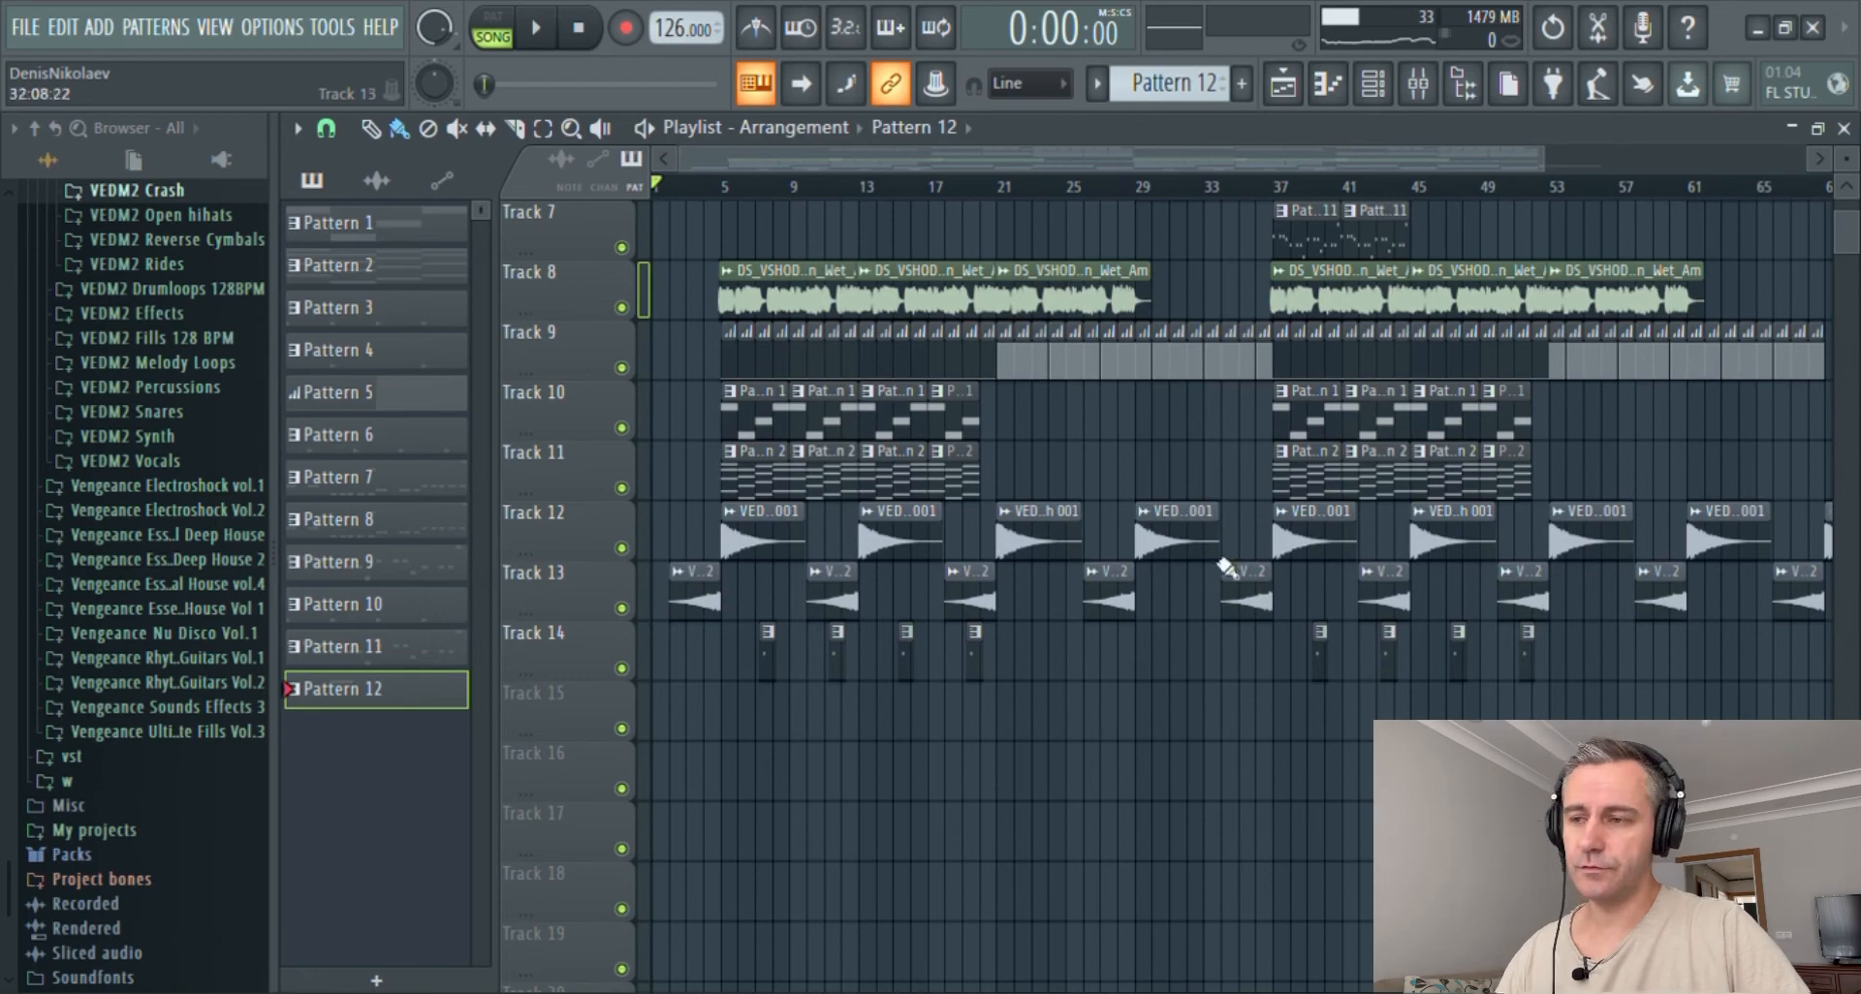
- Close the crash sample folder in the browser and open the VEDM2 Uplifter folder under VEDM2 Effects
key(F6)
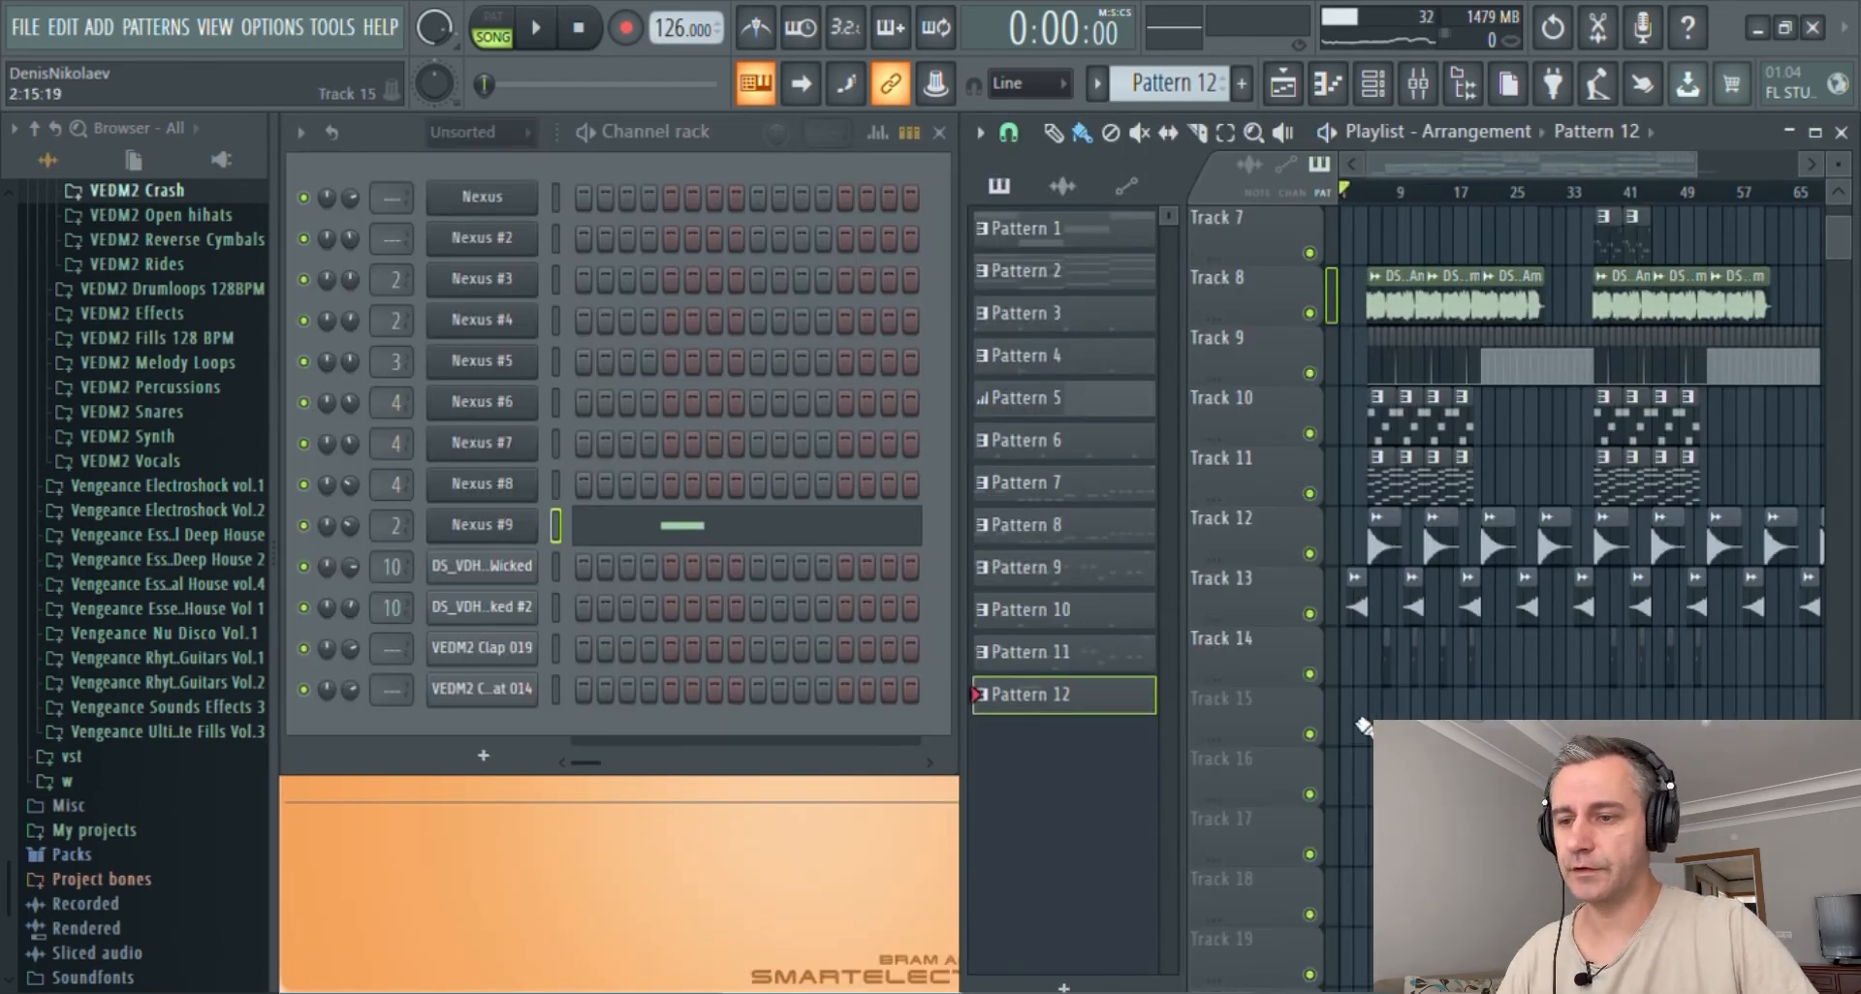
scroll(1364, 725, up, 4)
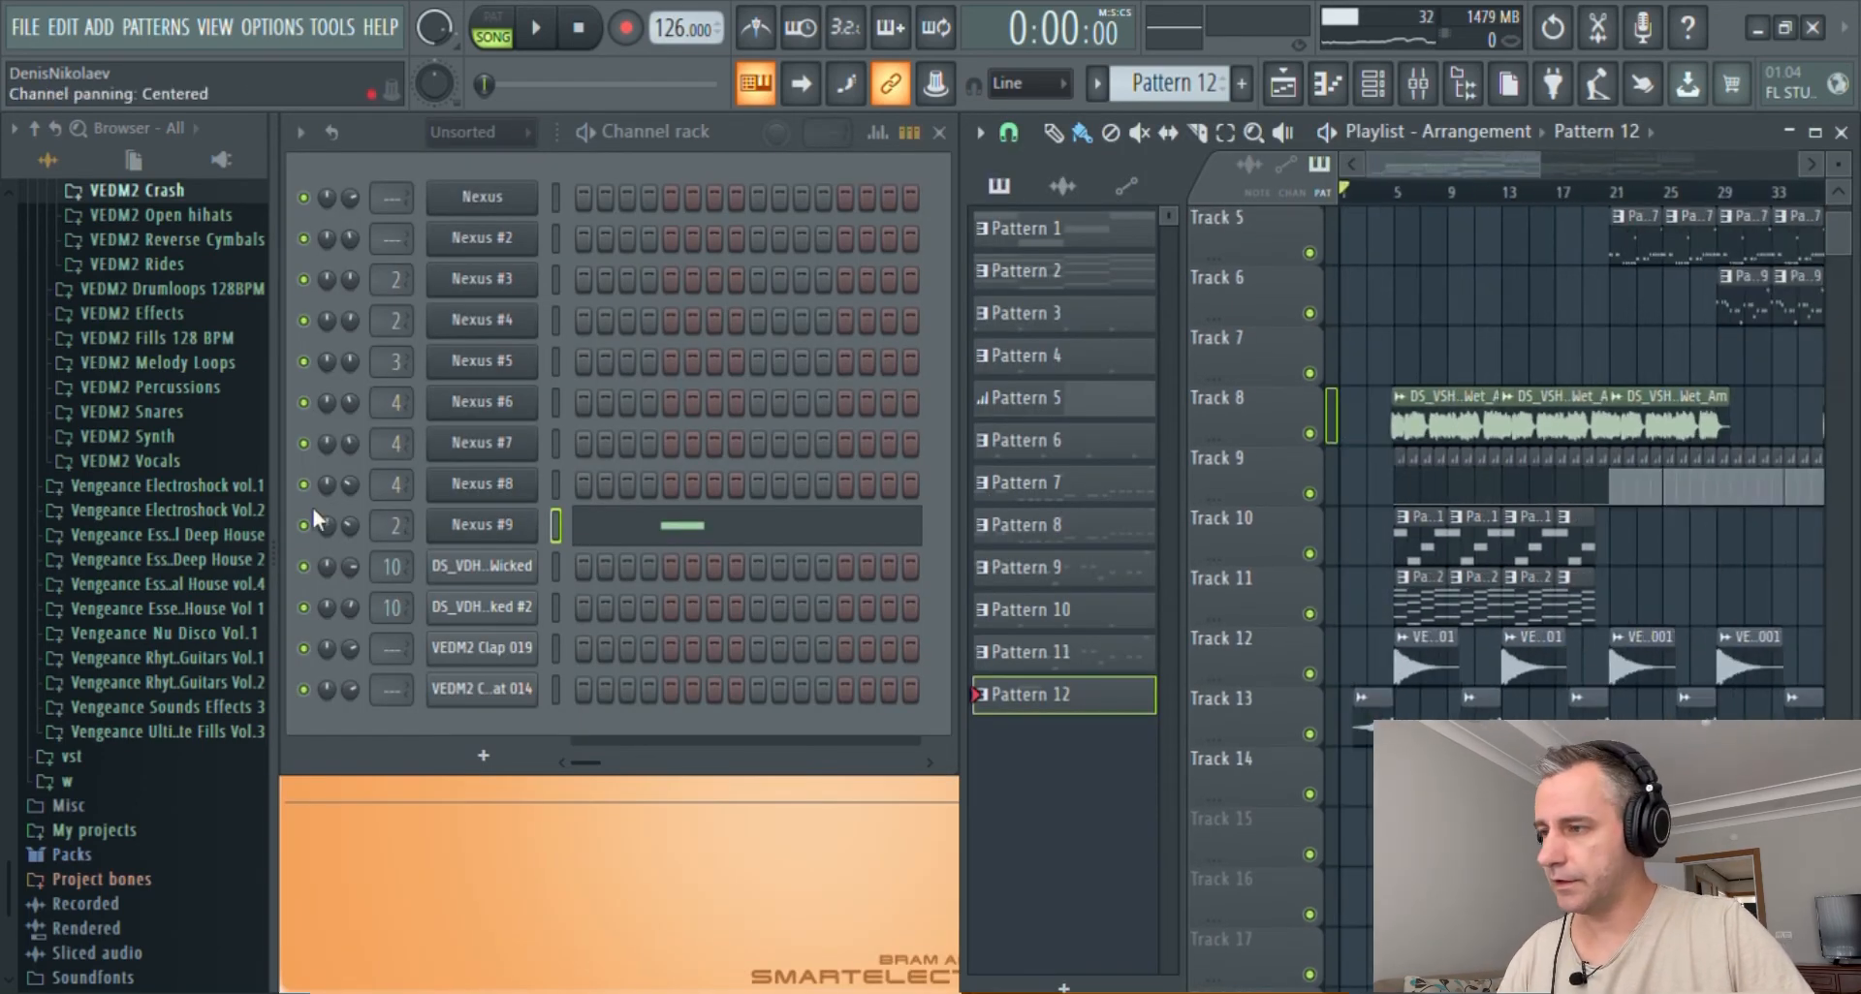
scroll(169, 388, up, 6)
click(135, 710)
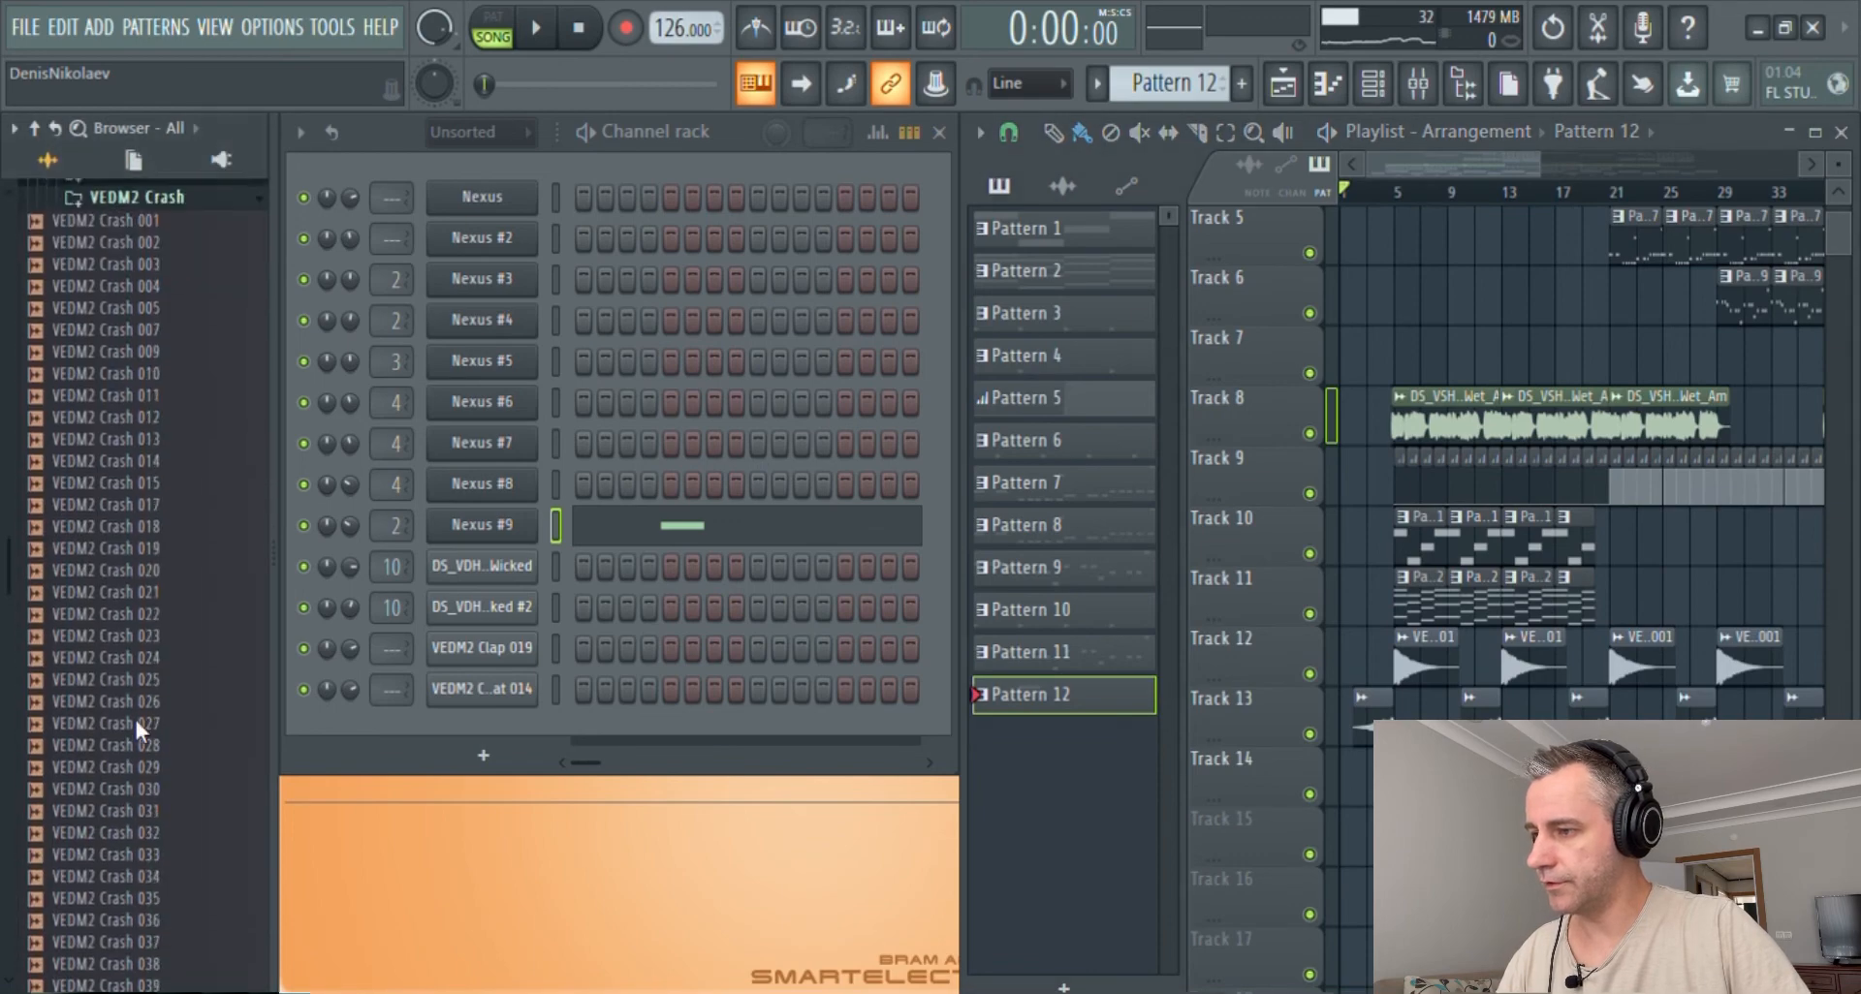
key(Down)
key(Left)
key(Left)
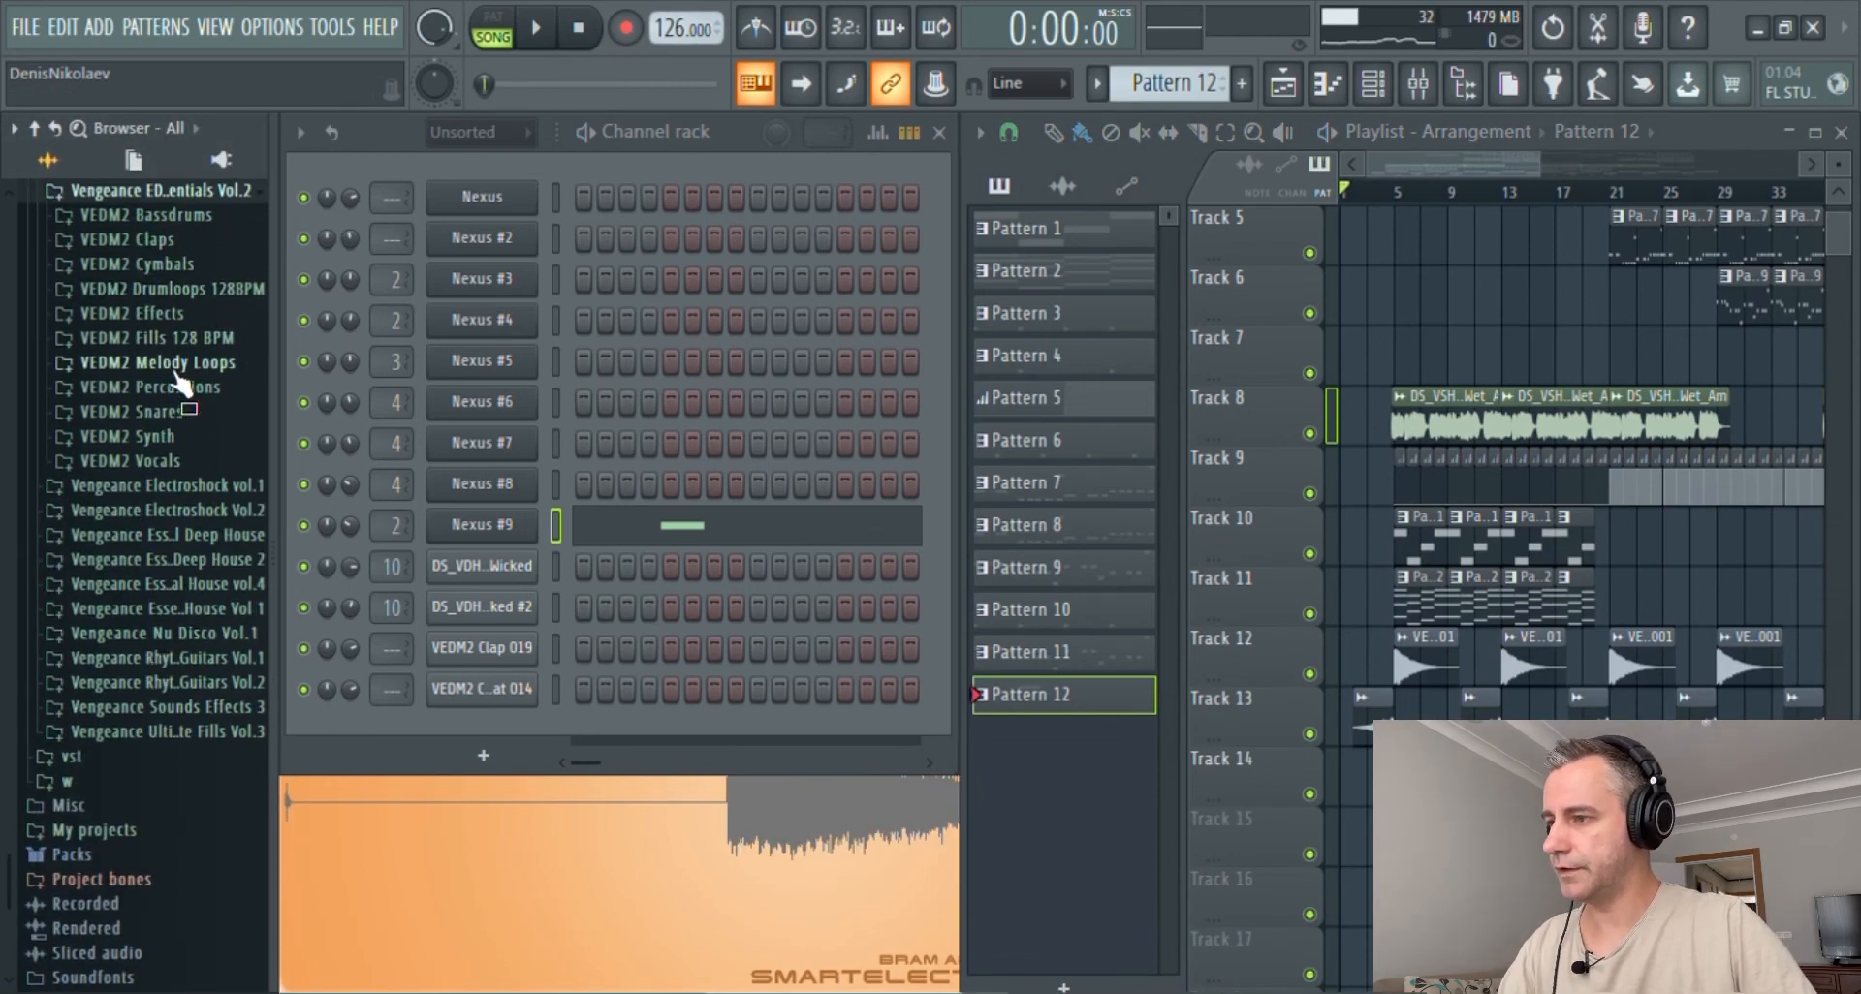
click(164, 315)
click(181, 462)
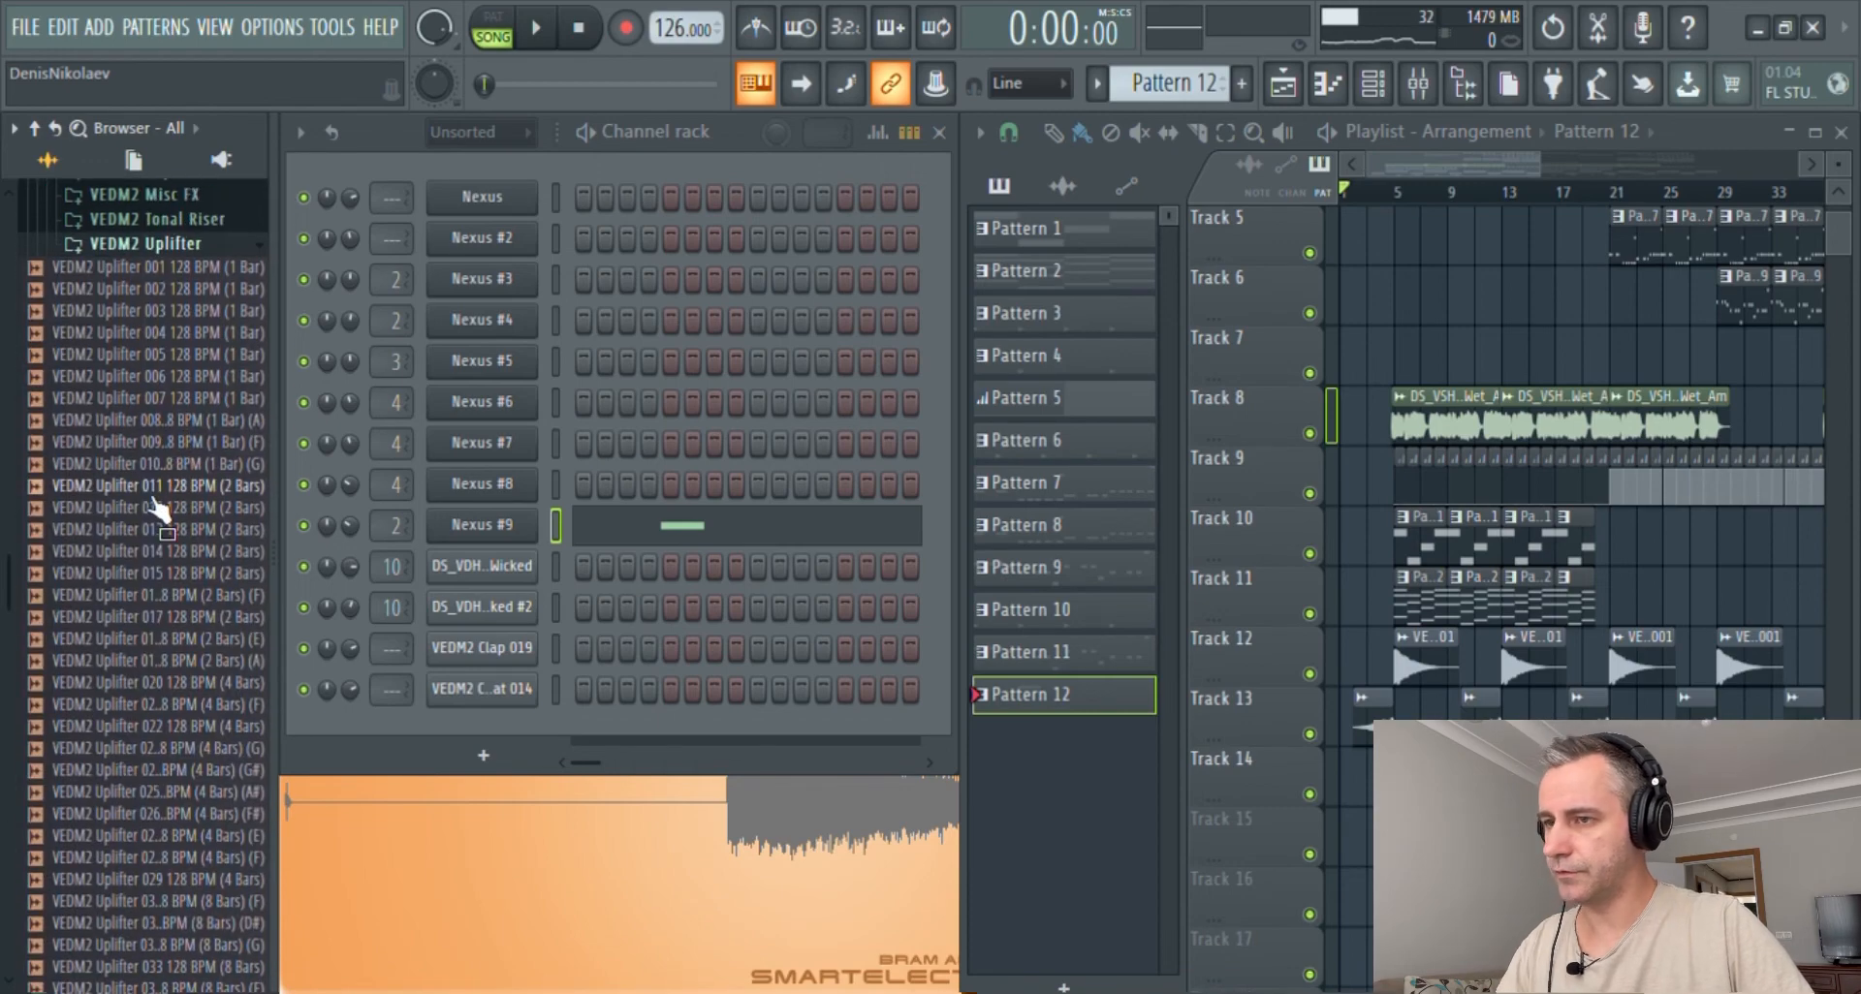
- Add VEDM2 Uplifter 045 128 BPM (8 Bars) to Track 15, ending at bar 20 and trimmed to start at about bar 13
scroll(158, 497, down, 10)
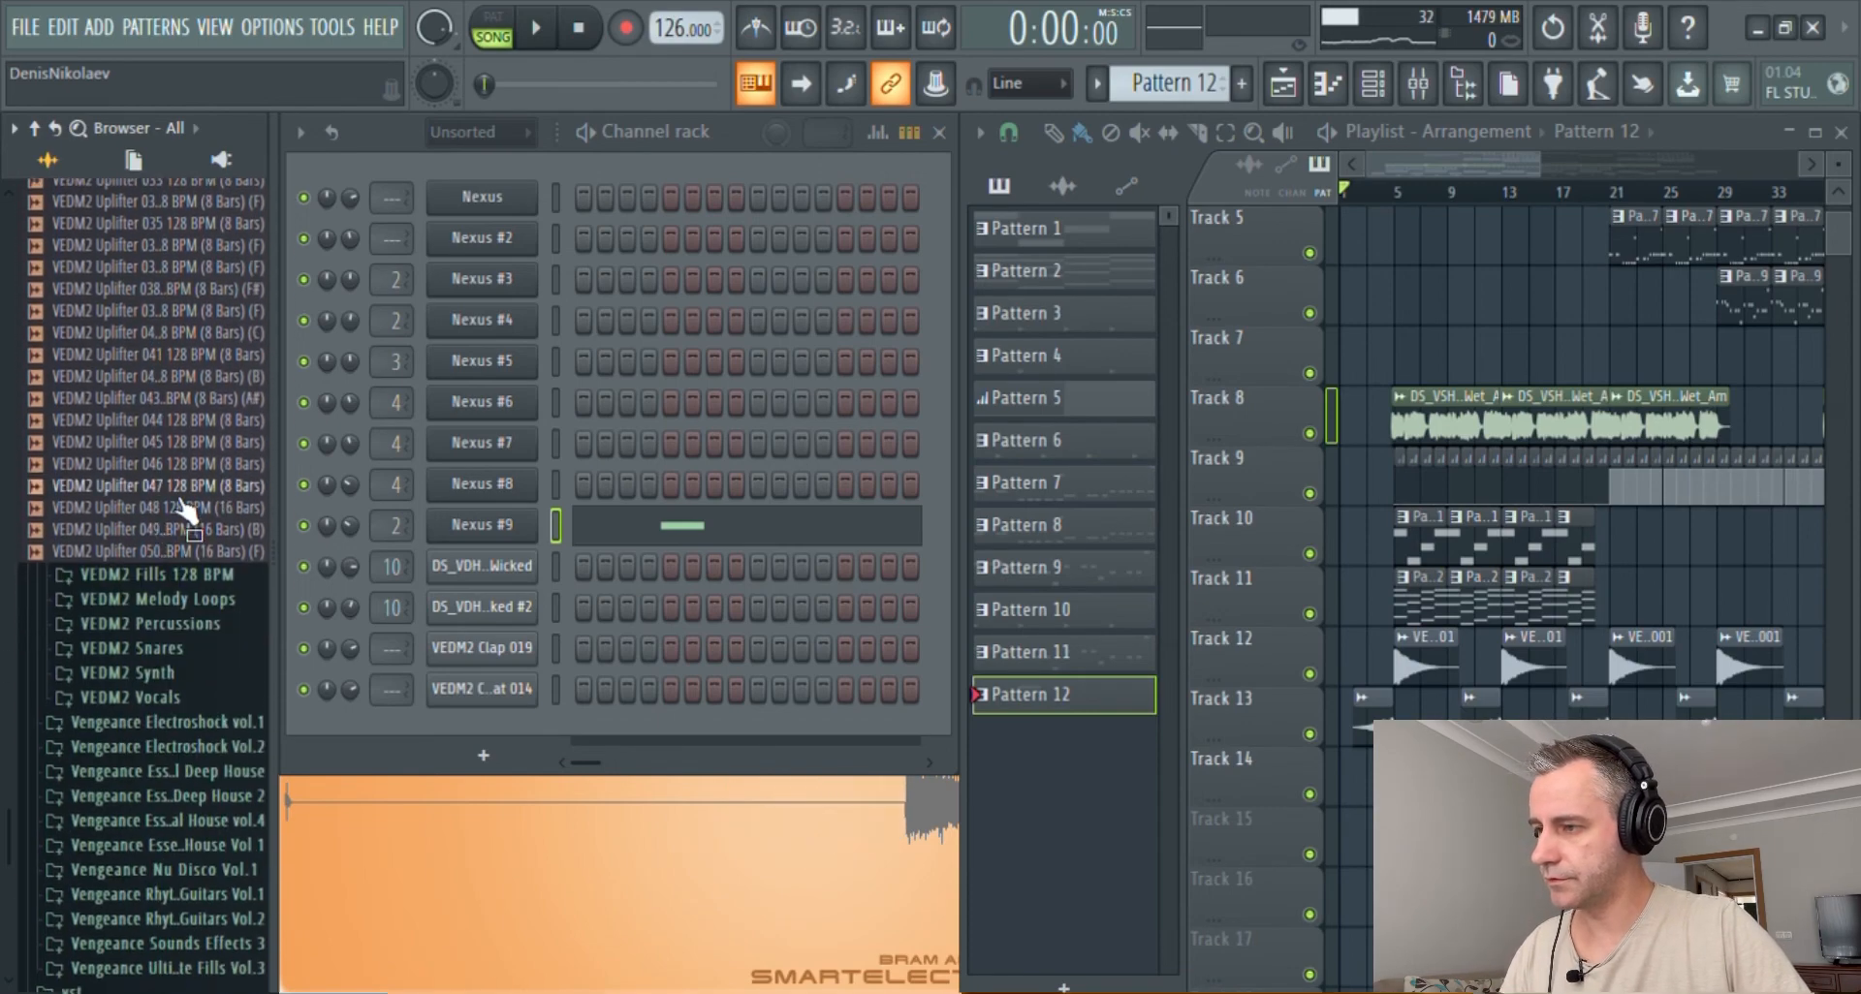
drag(193, 444, 1512, 834)
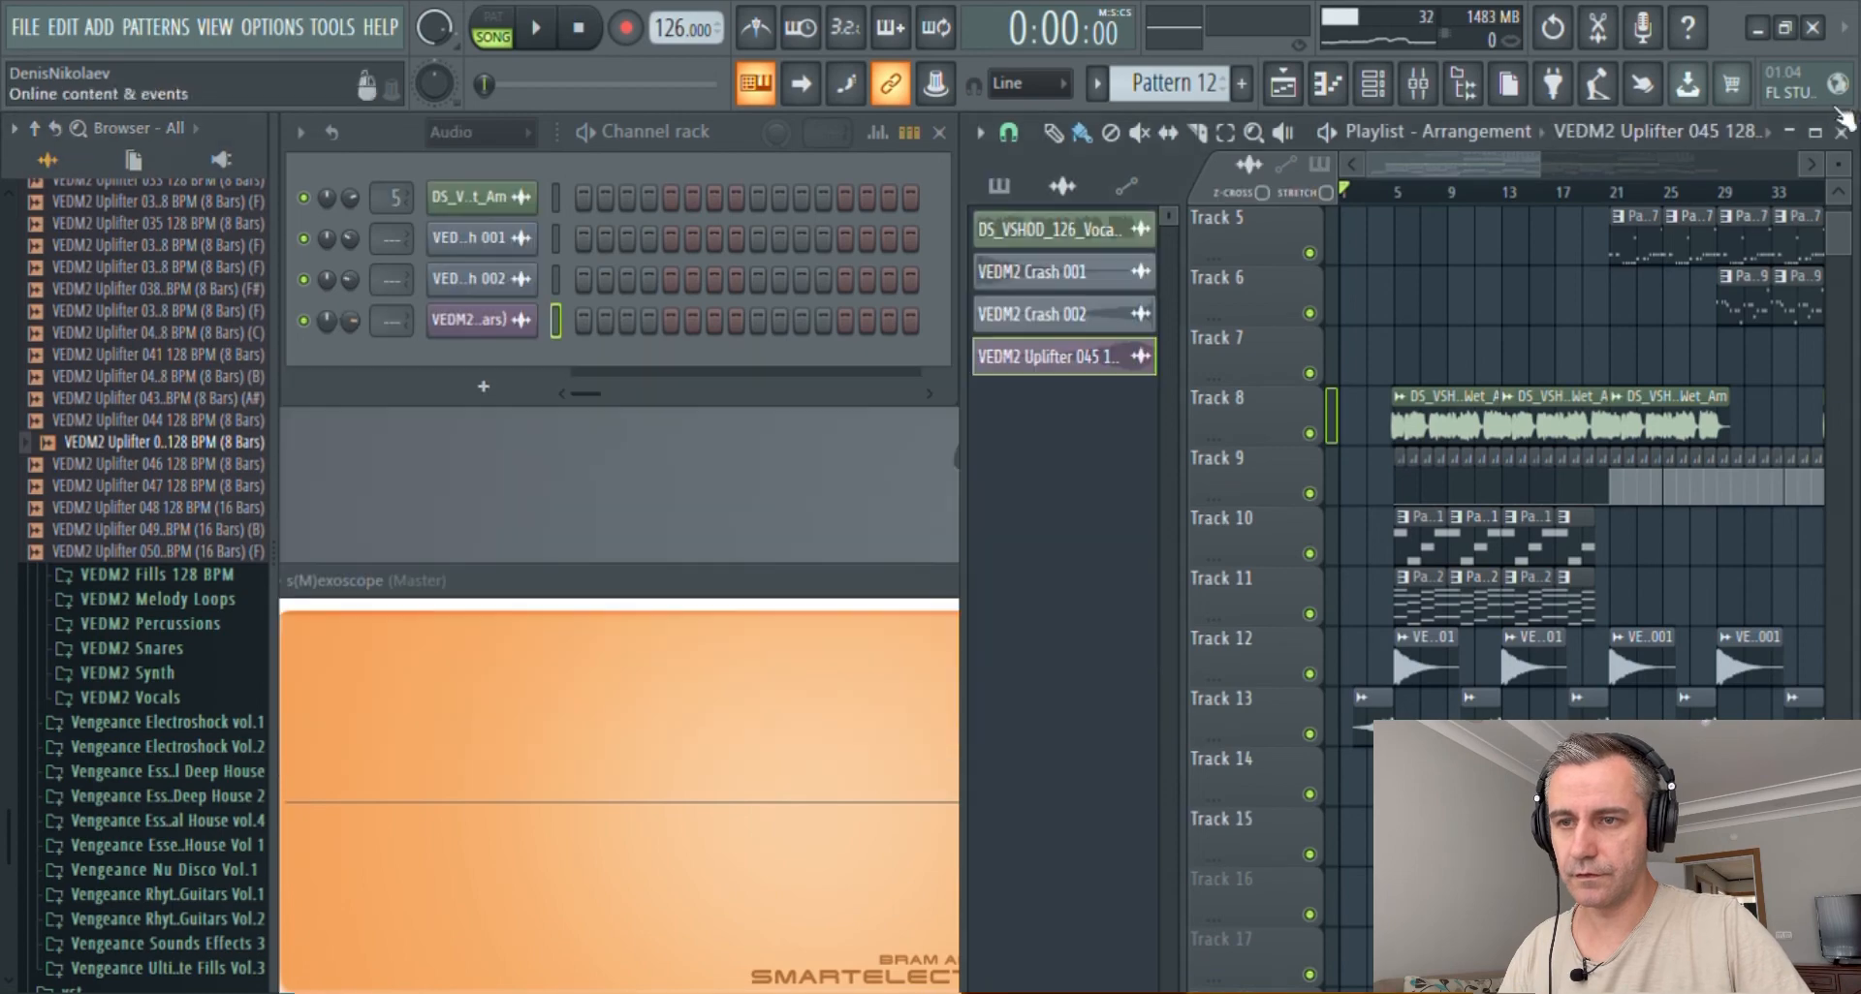
click(1814, 132)
scroll(1341, 772, up, 6)
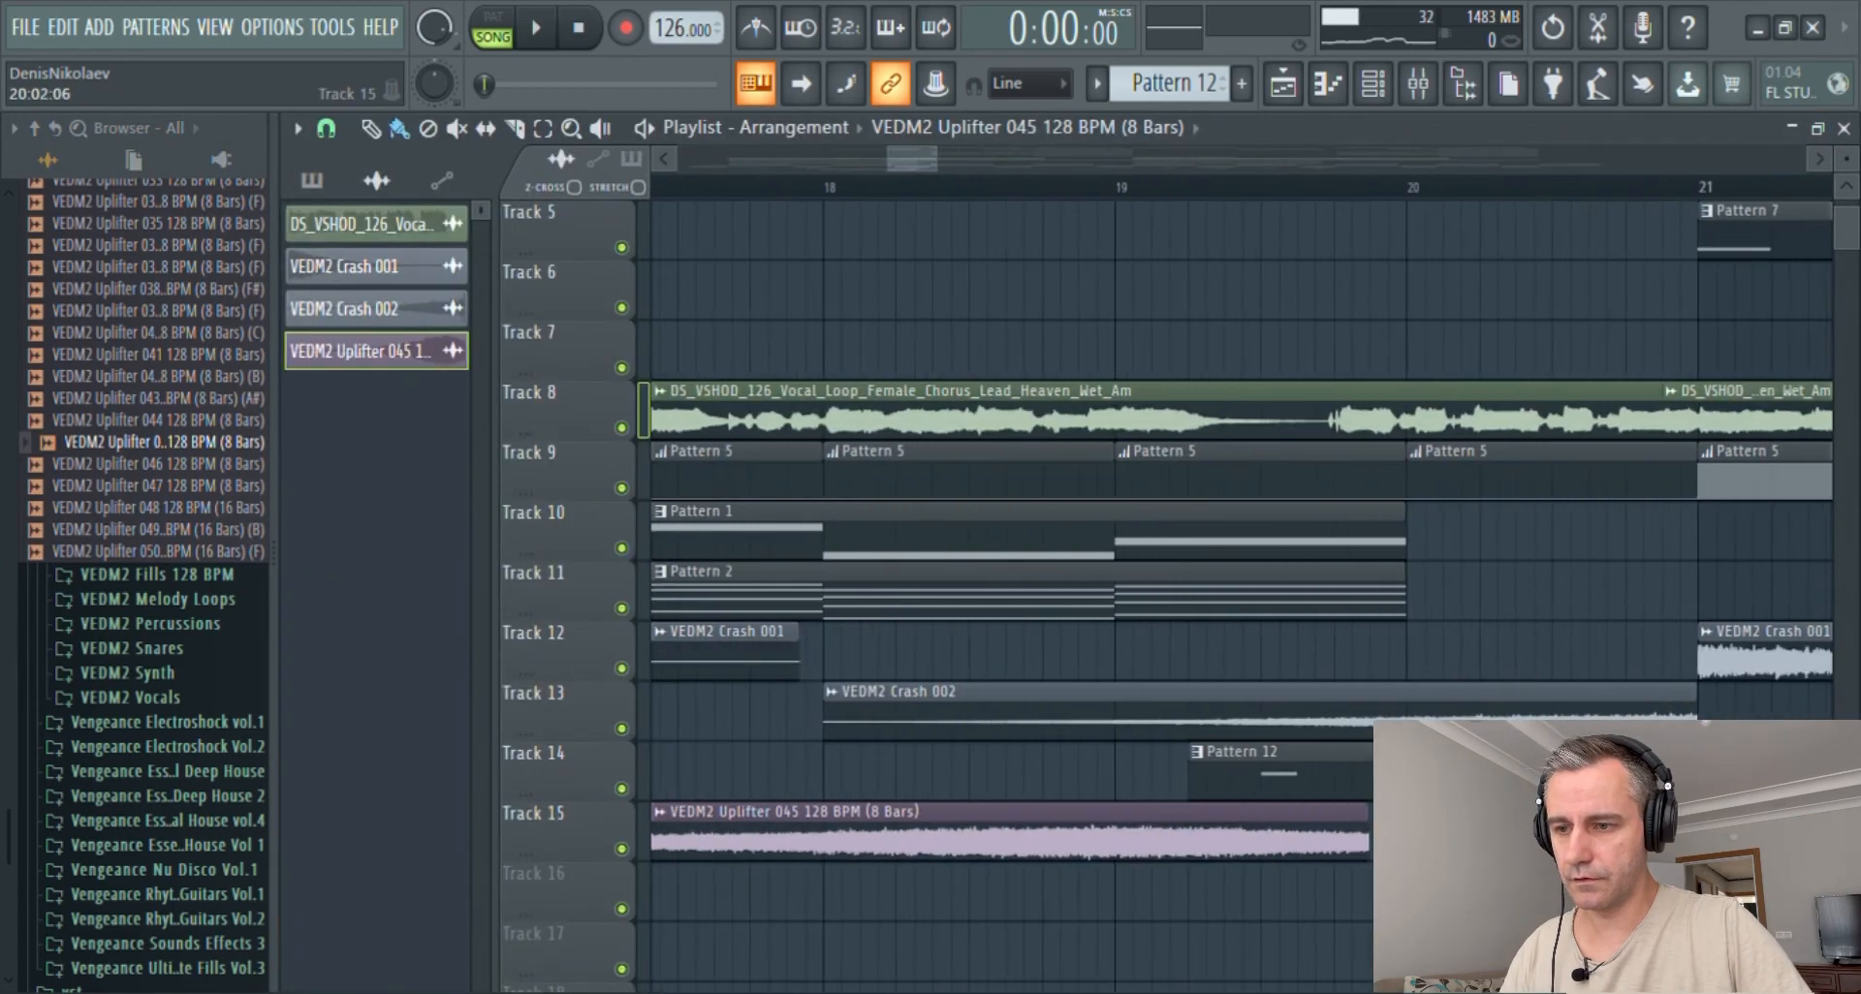
scroll(1366, 861, down, 6)
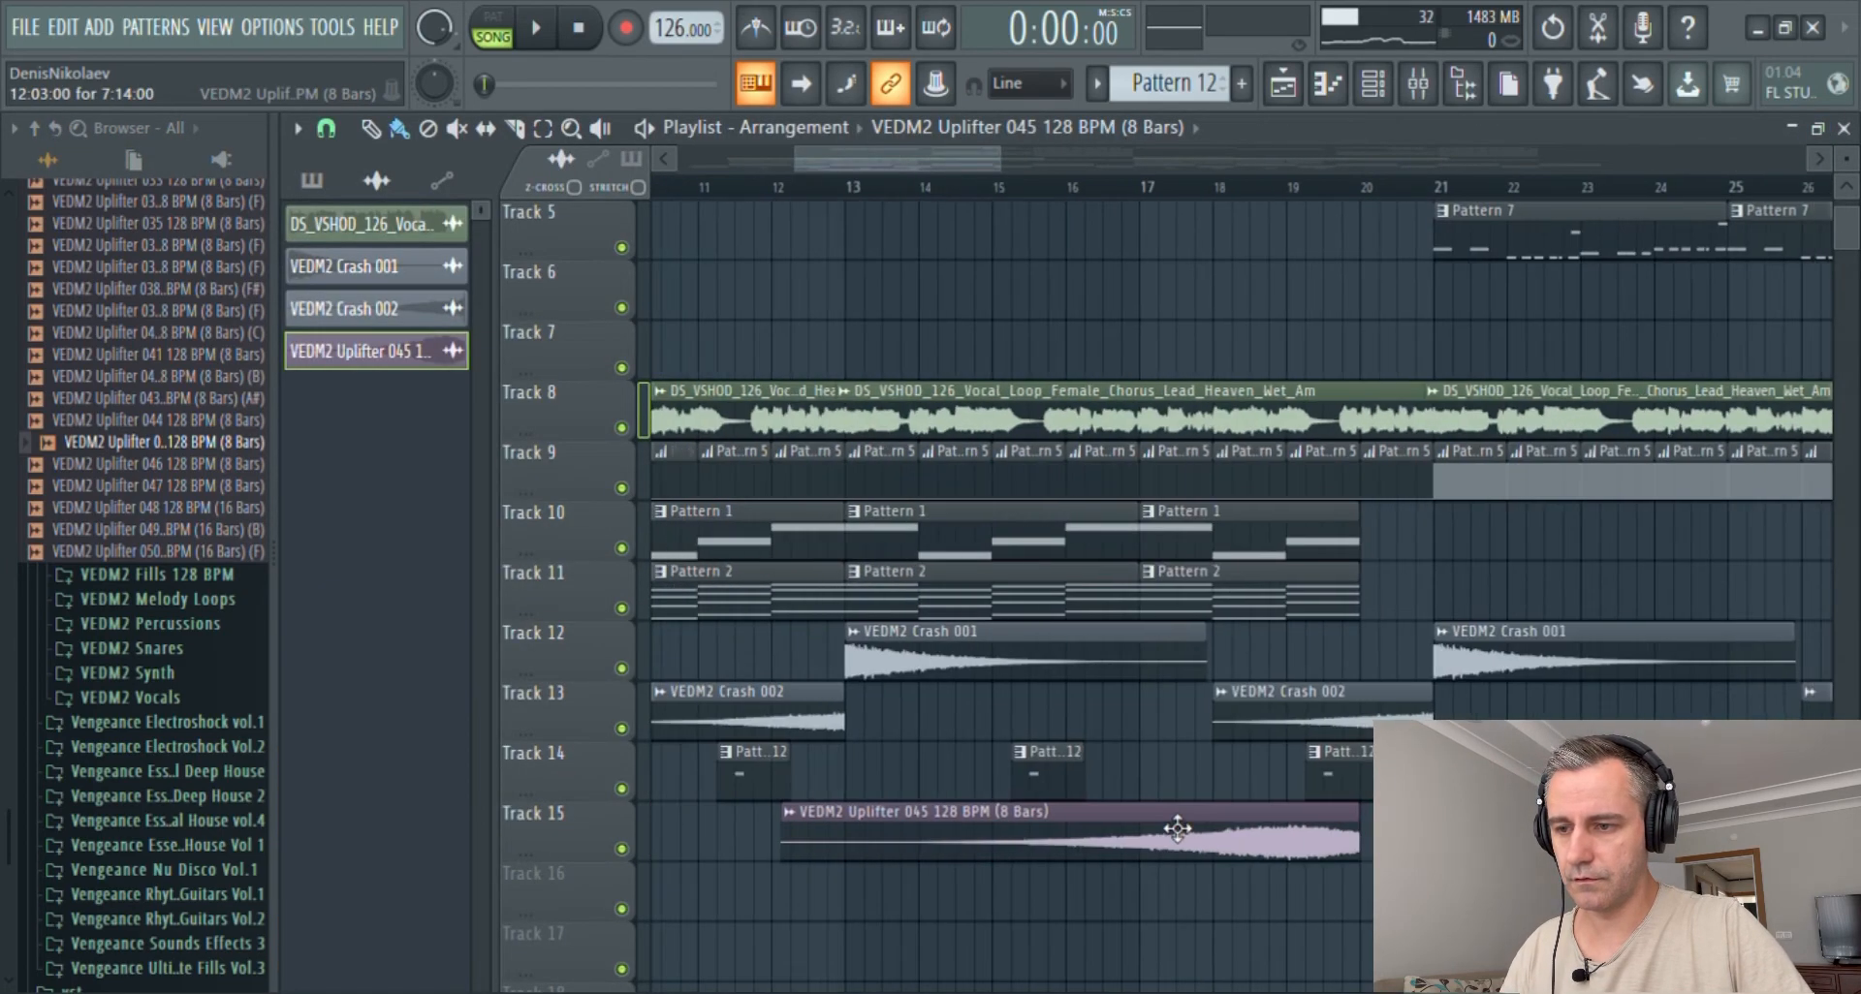
scroll(854, 872, up, 2)
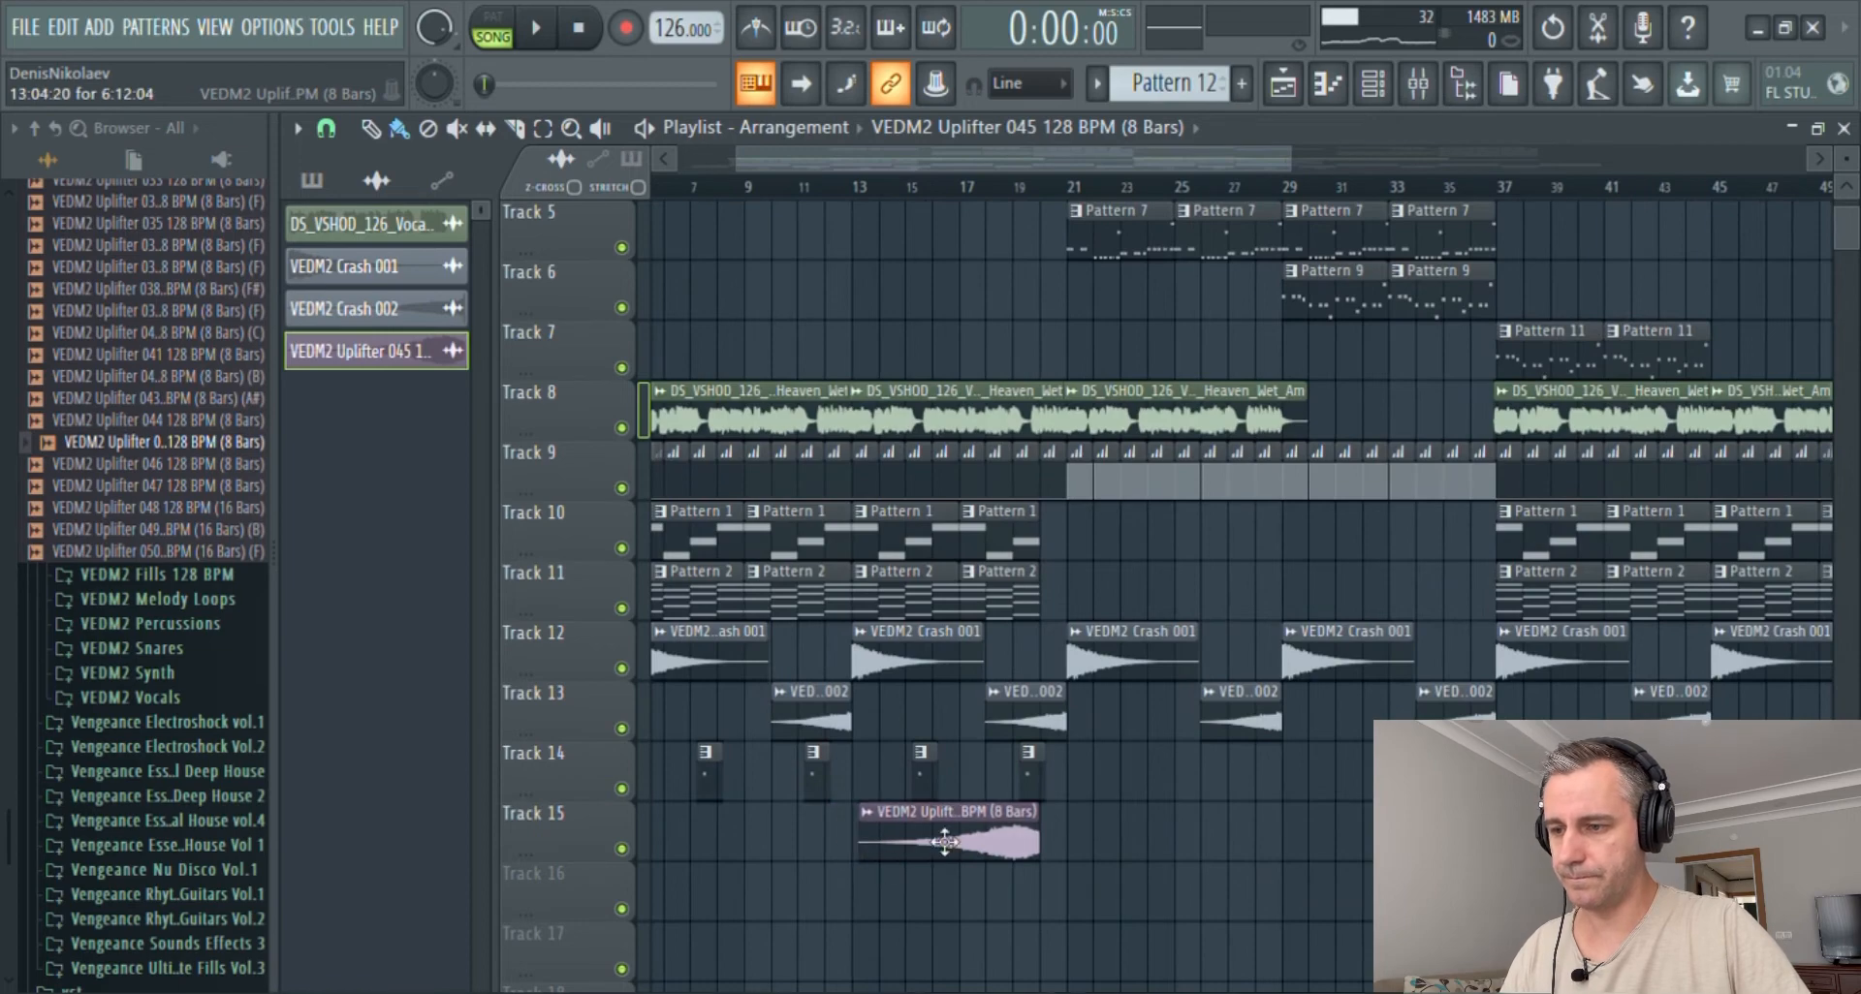
- Play the build-up from about bar 18 and adjust the volume of the uplifter's sample channel
double_click(945, 842)
click(1013, 187)
key(space)
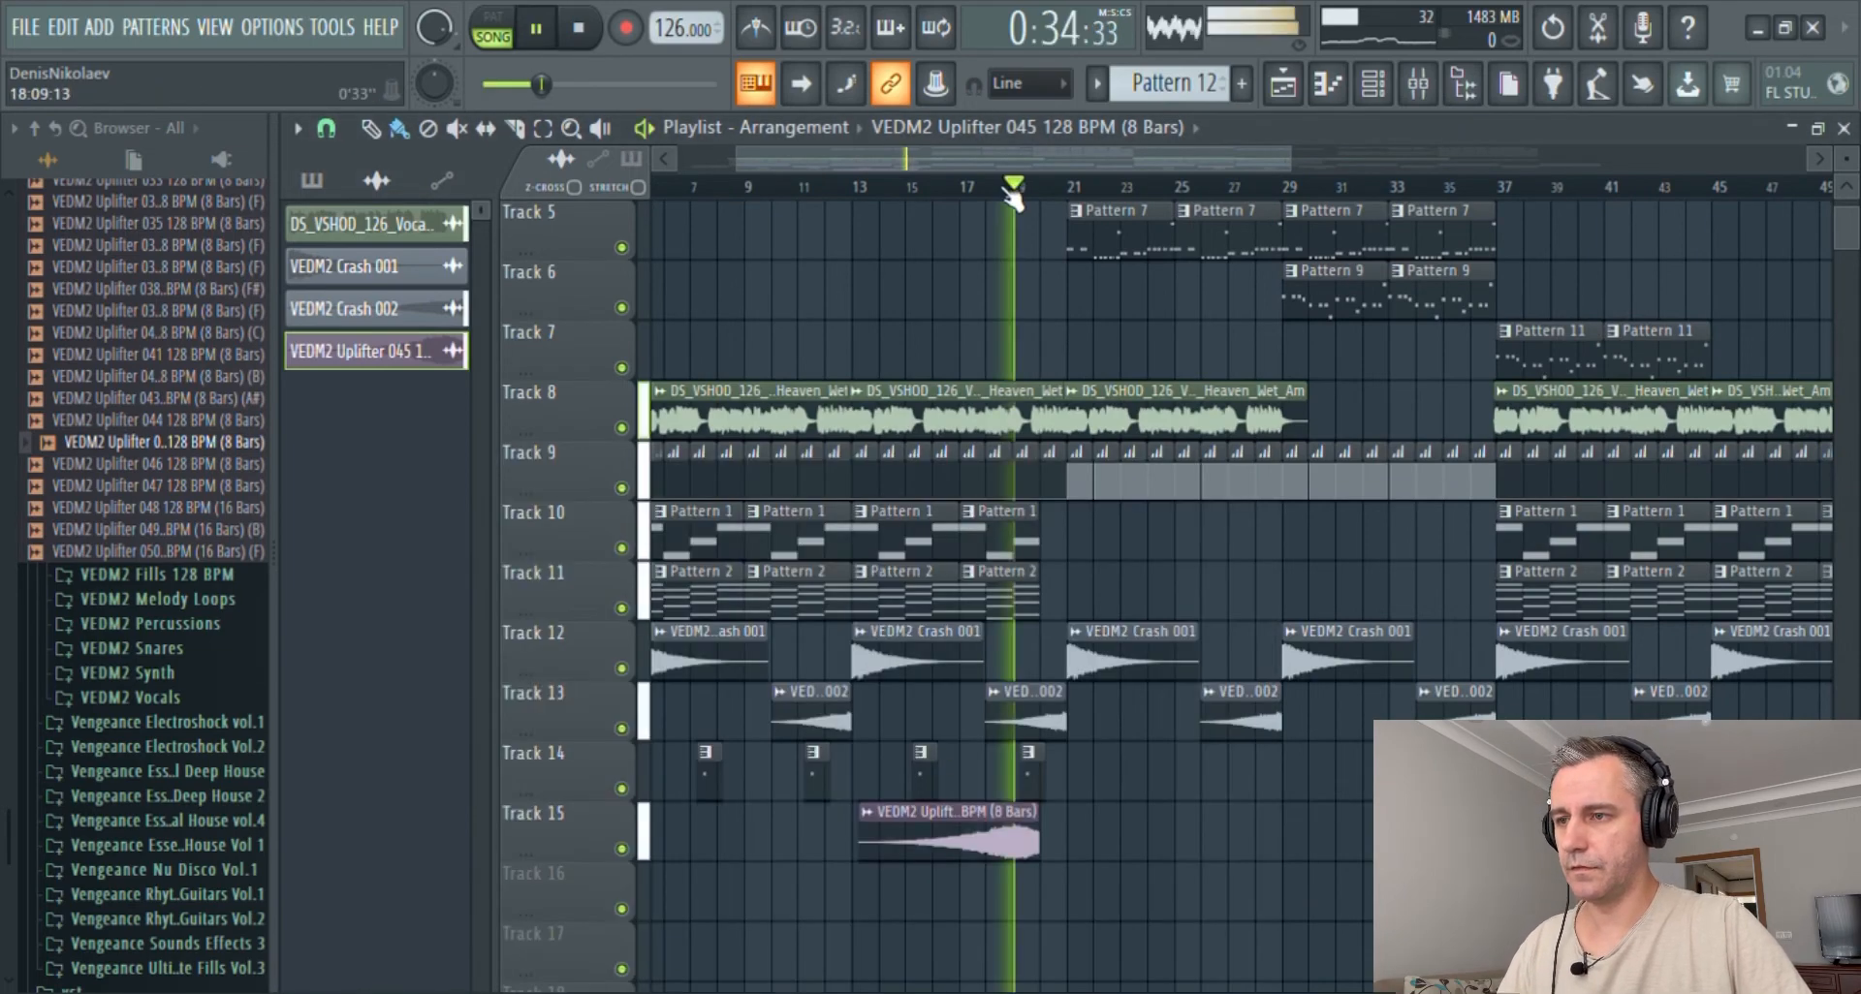
double_click(1013, 846)
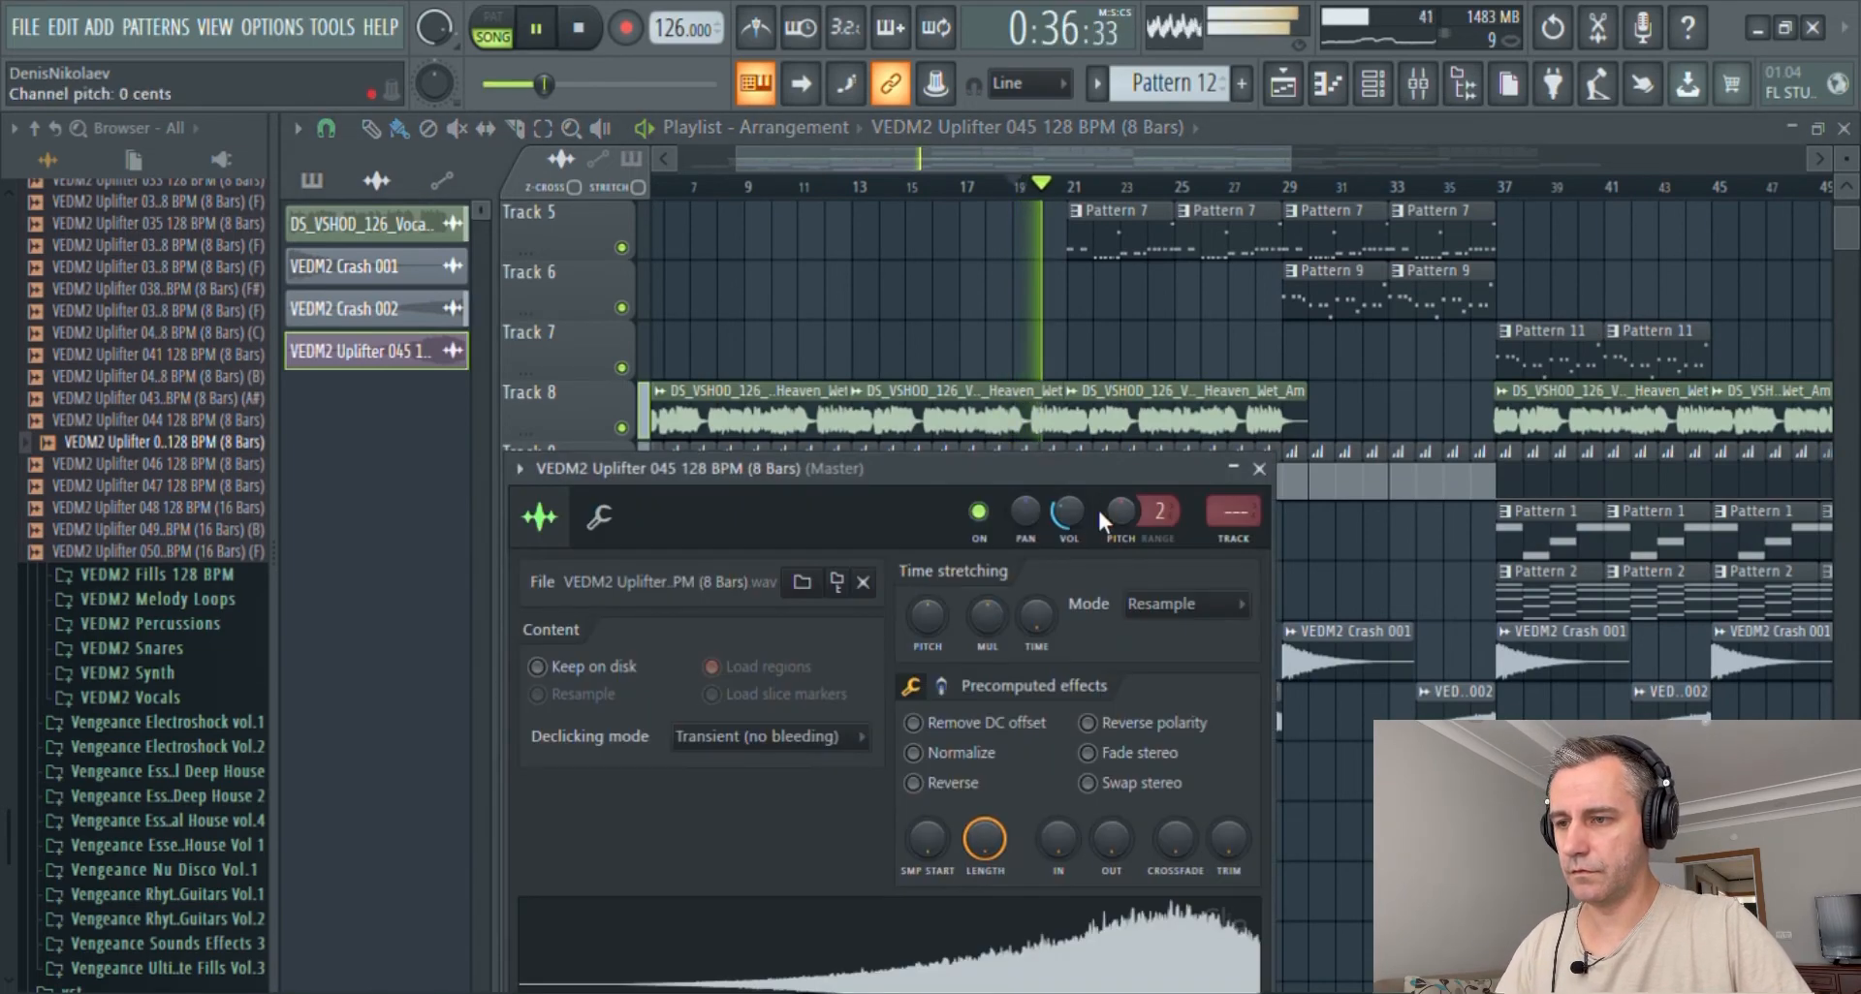
click(1071, 519)
scroll(1096, 835, down, 1)
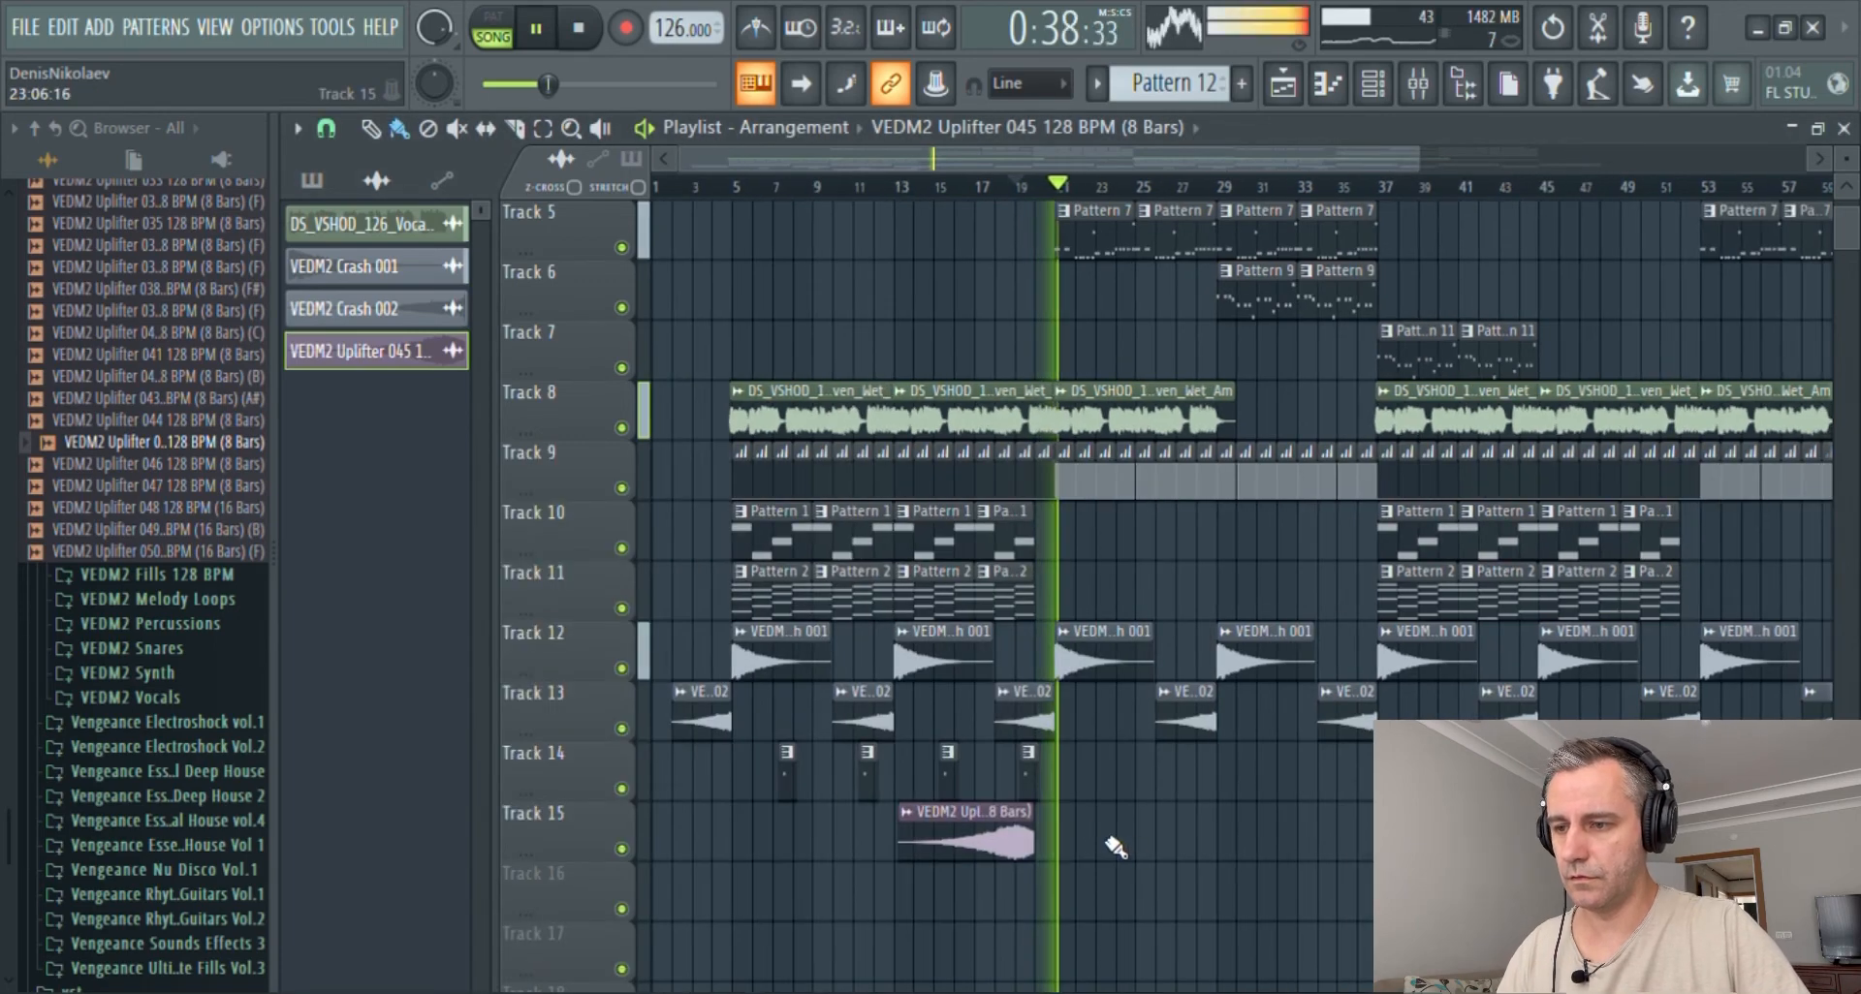
- Copy the uplifter clip along Track 15 so that one copy ends at bar 37 and another at bar 52
scroll(1085, 852, up, 1)
drag(1051, 843, 1447, 841)
scroll(1279, 863, down, 3)
drag(1260, 845, 1366, 846)
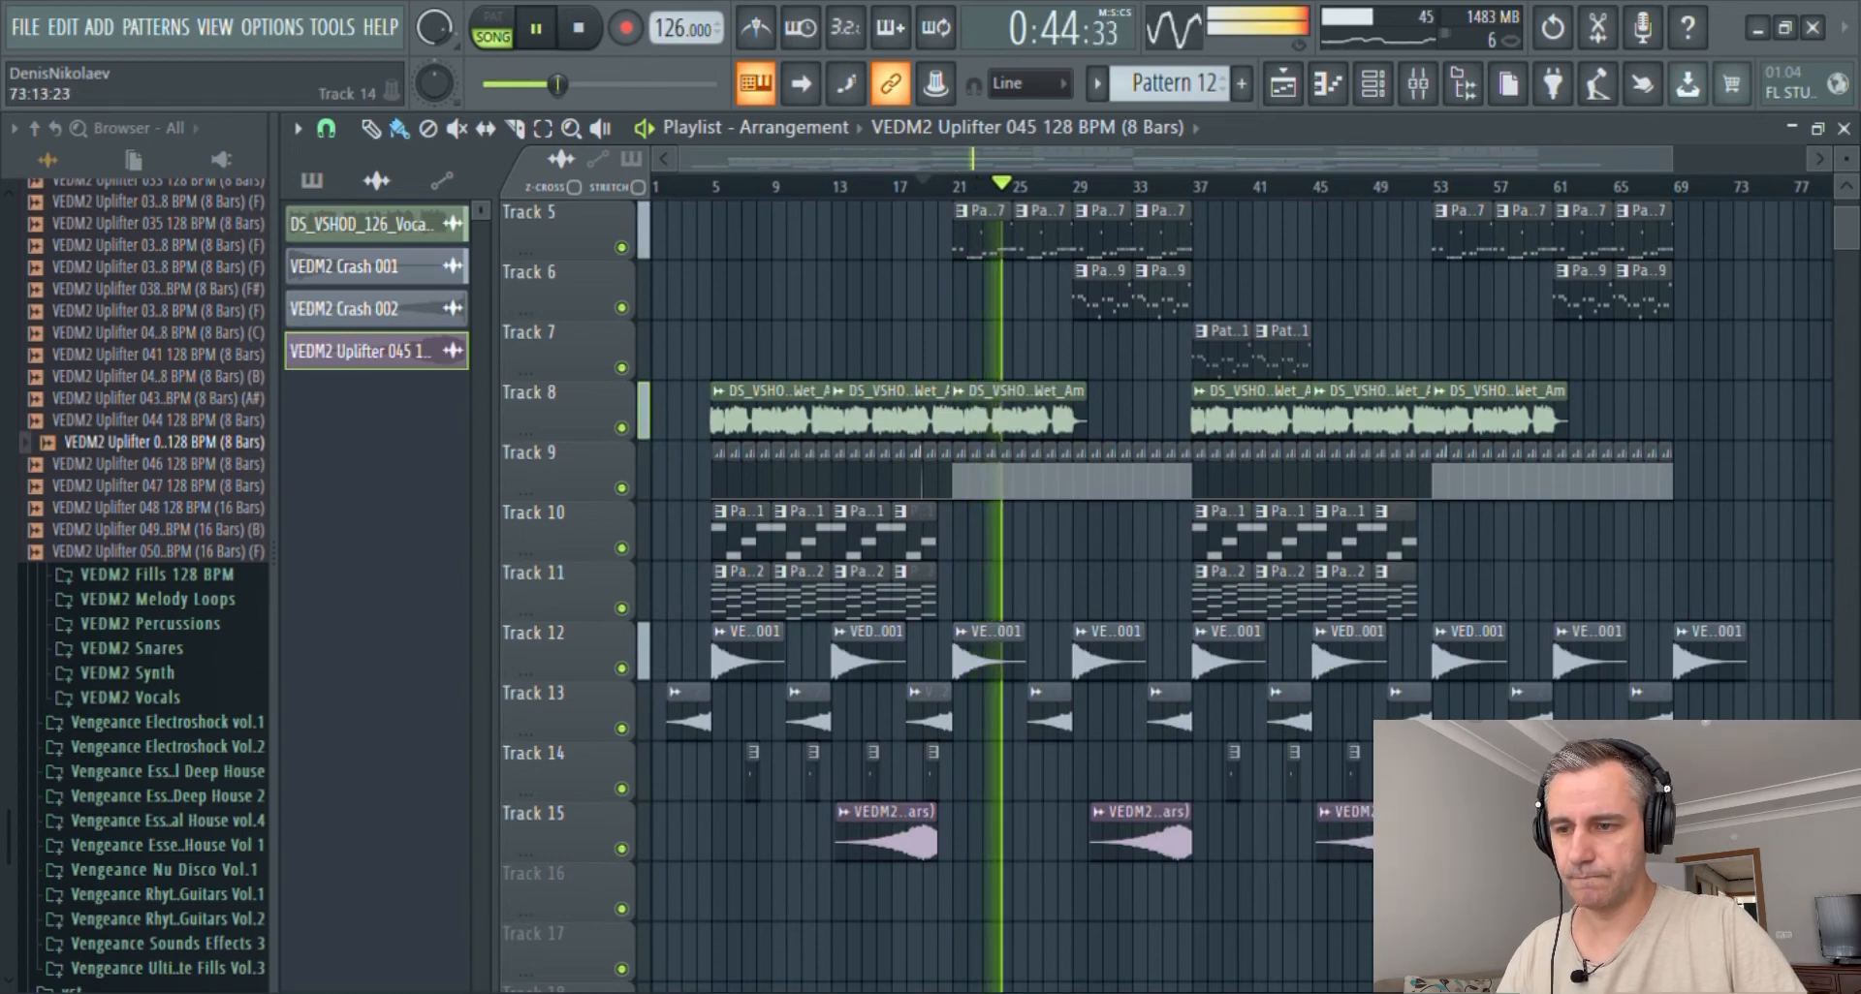
- Add a Pattern 12 clip on Track 14 at the second beat of bar 23 and play from about bar 23
scroll(1038, 810, up, 1)
key(space)
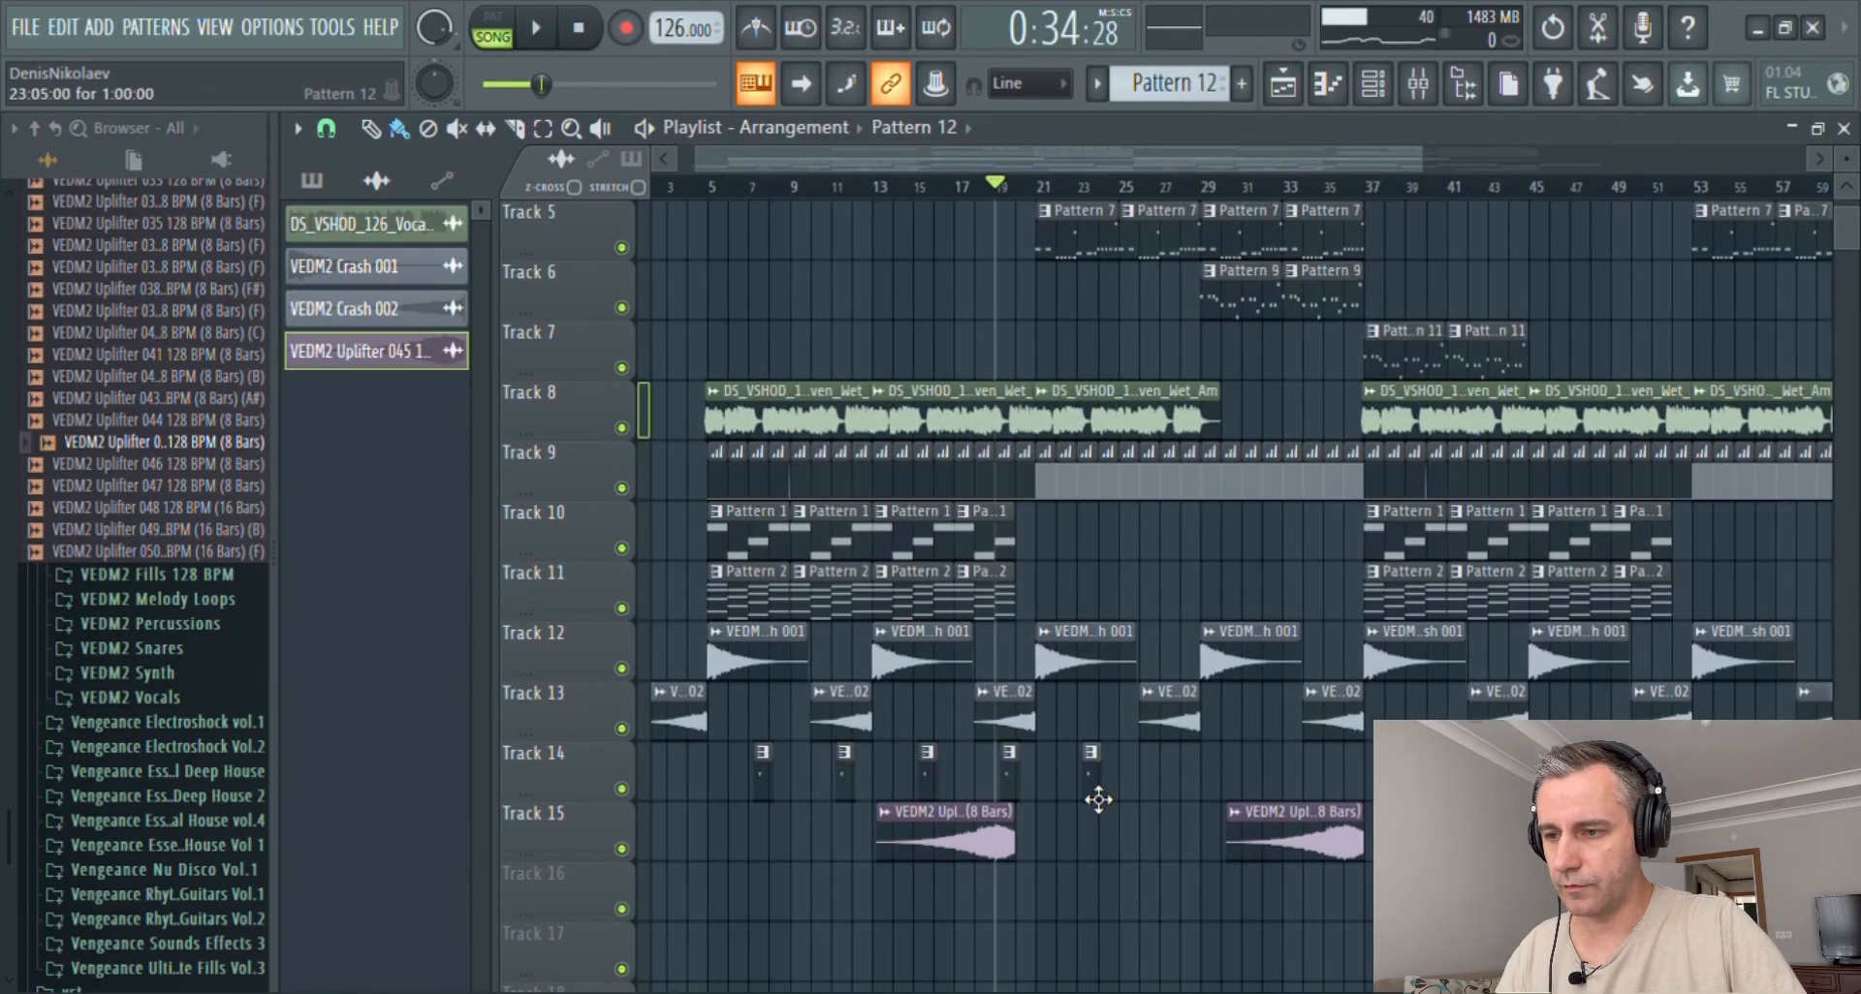
scroll(1107, 800, up, 2)
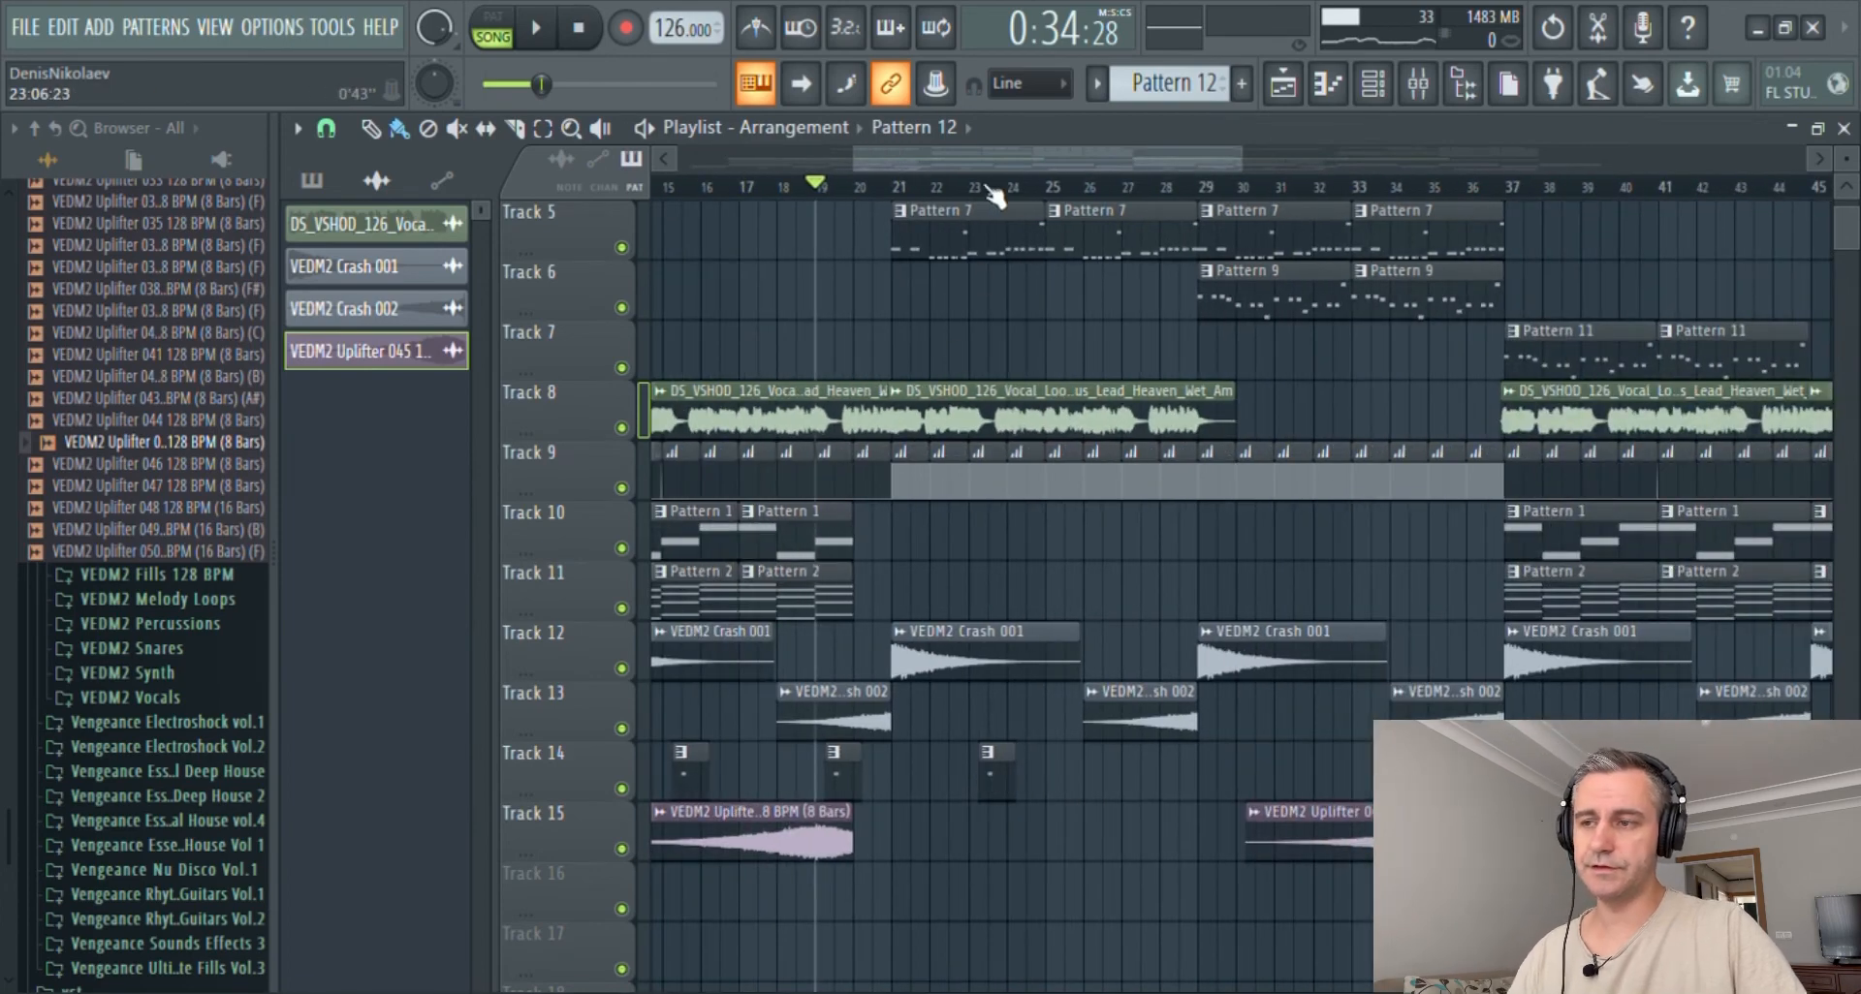
key(space)
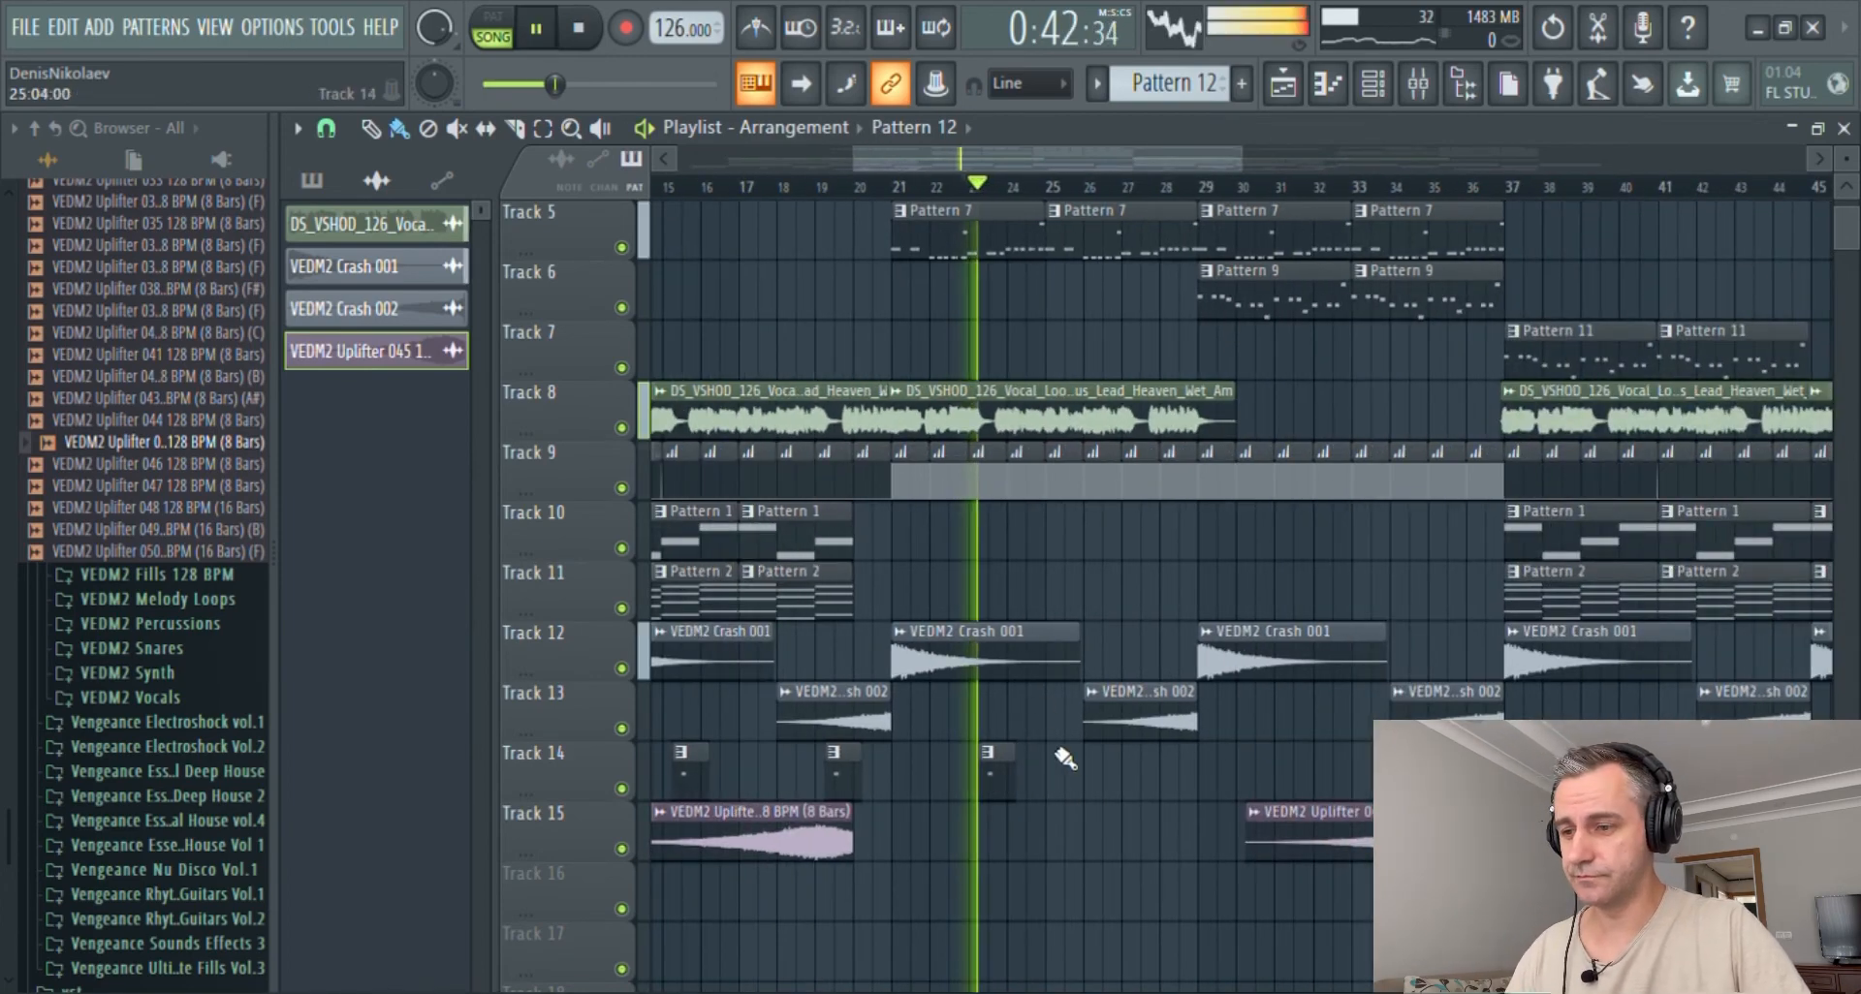
- Continue the Pattern 12 clips along Track 14 every four bars from bar 27 to about bar 67
scroll(1029, 803, down, 1)
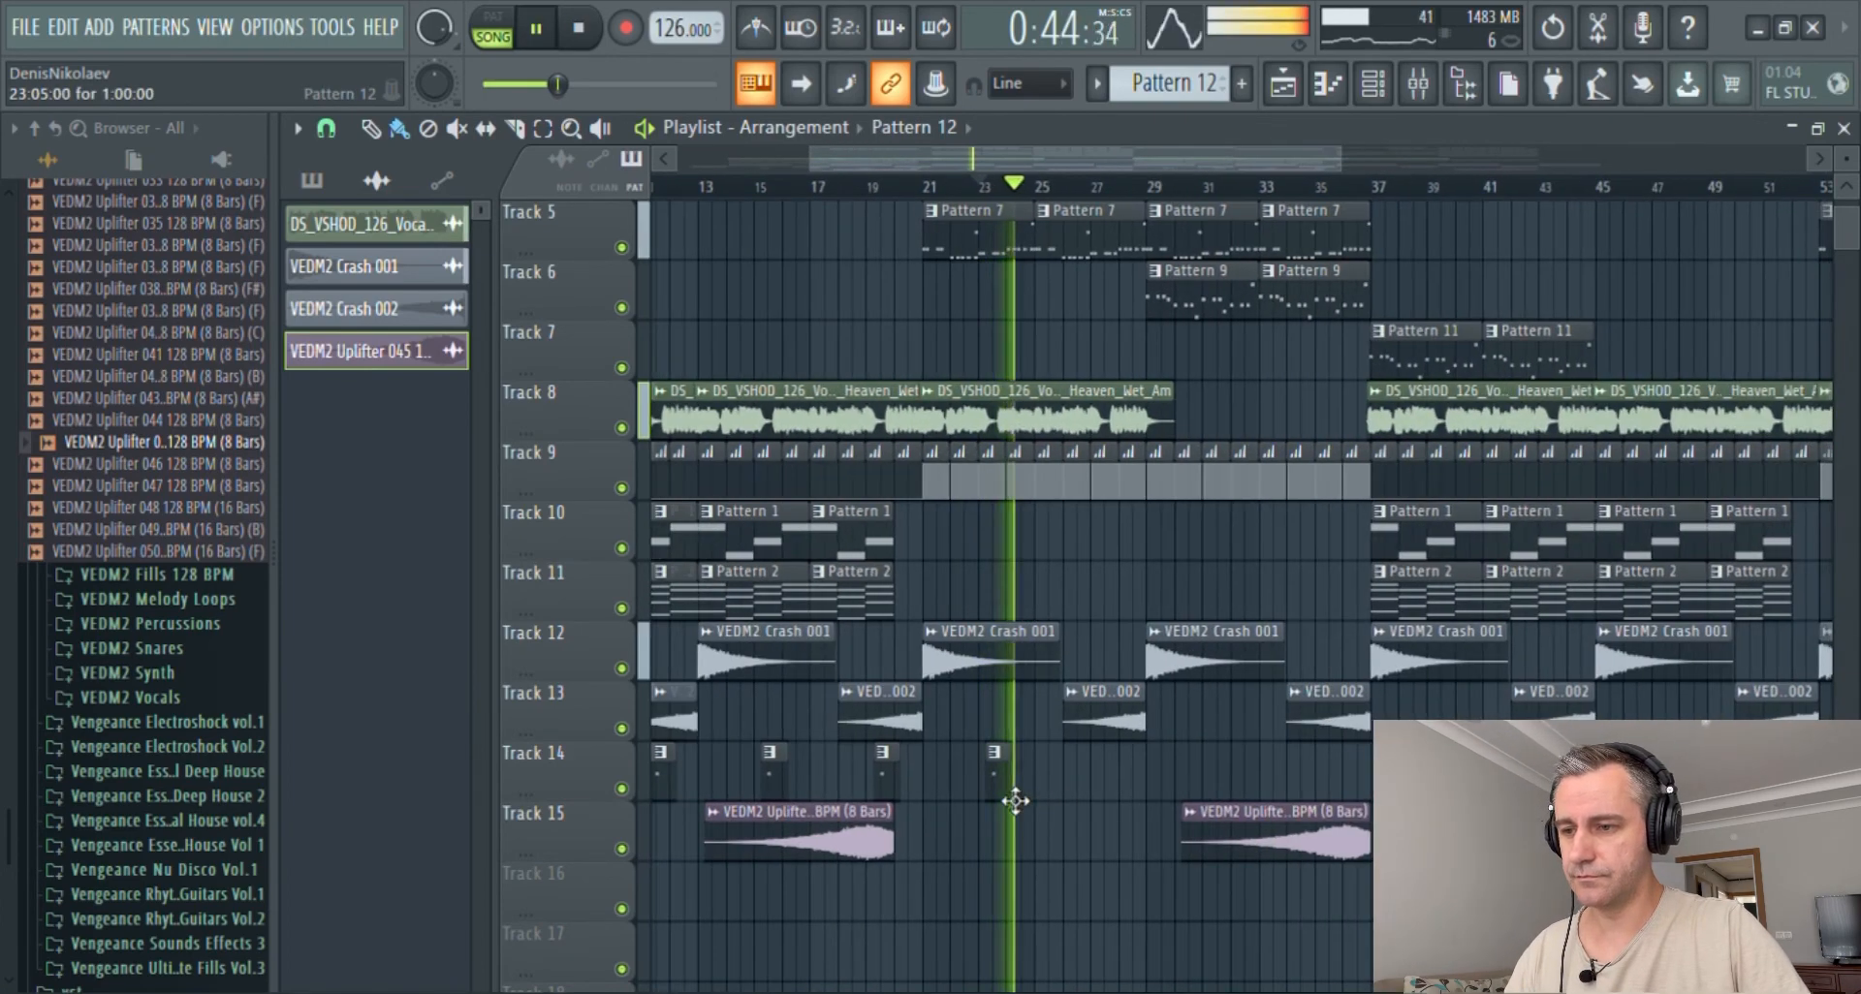
scroll(1014, 800, down, 1)
click(1089, 786)
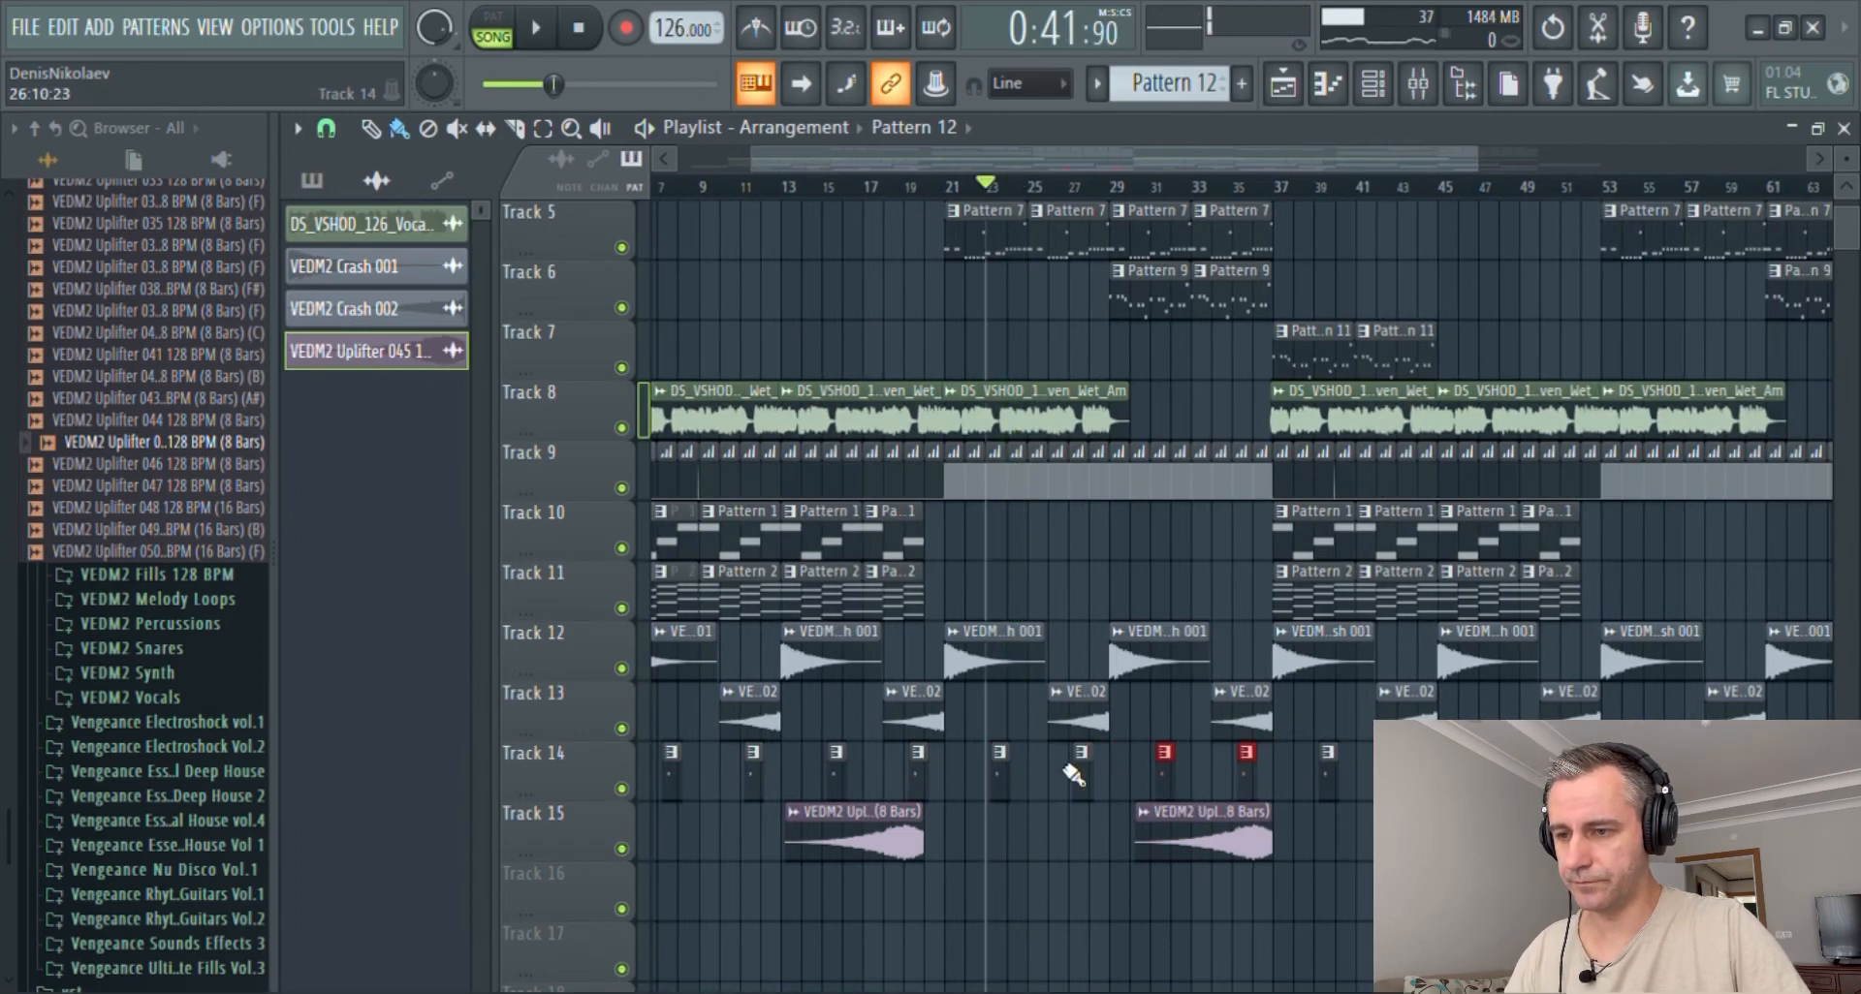
scroll(1073, 775, down, 2)
scroll(1272, 778, up, 1)
drag(1020, 776, 1304, 790)
scroll(1430, 887, down, 1)
scroll(679, 872, up, 4)
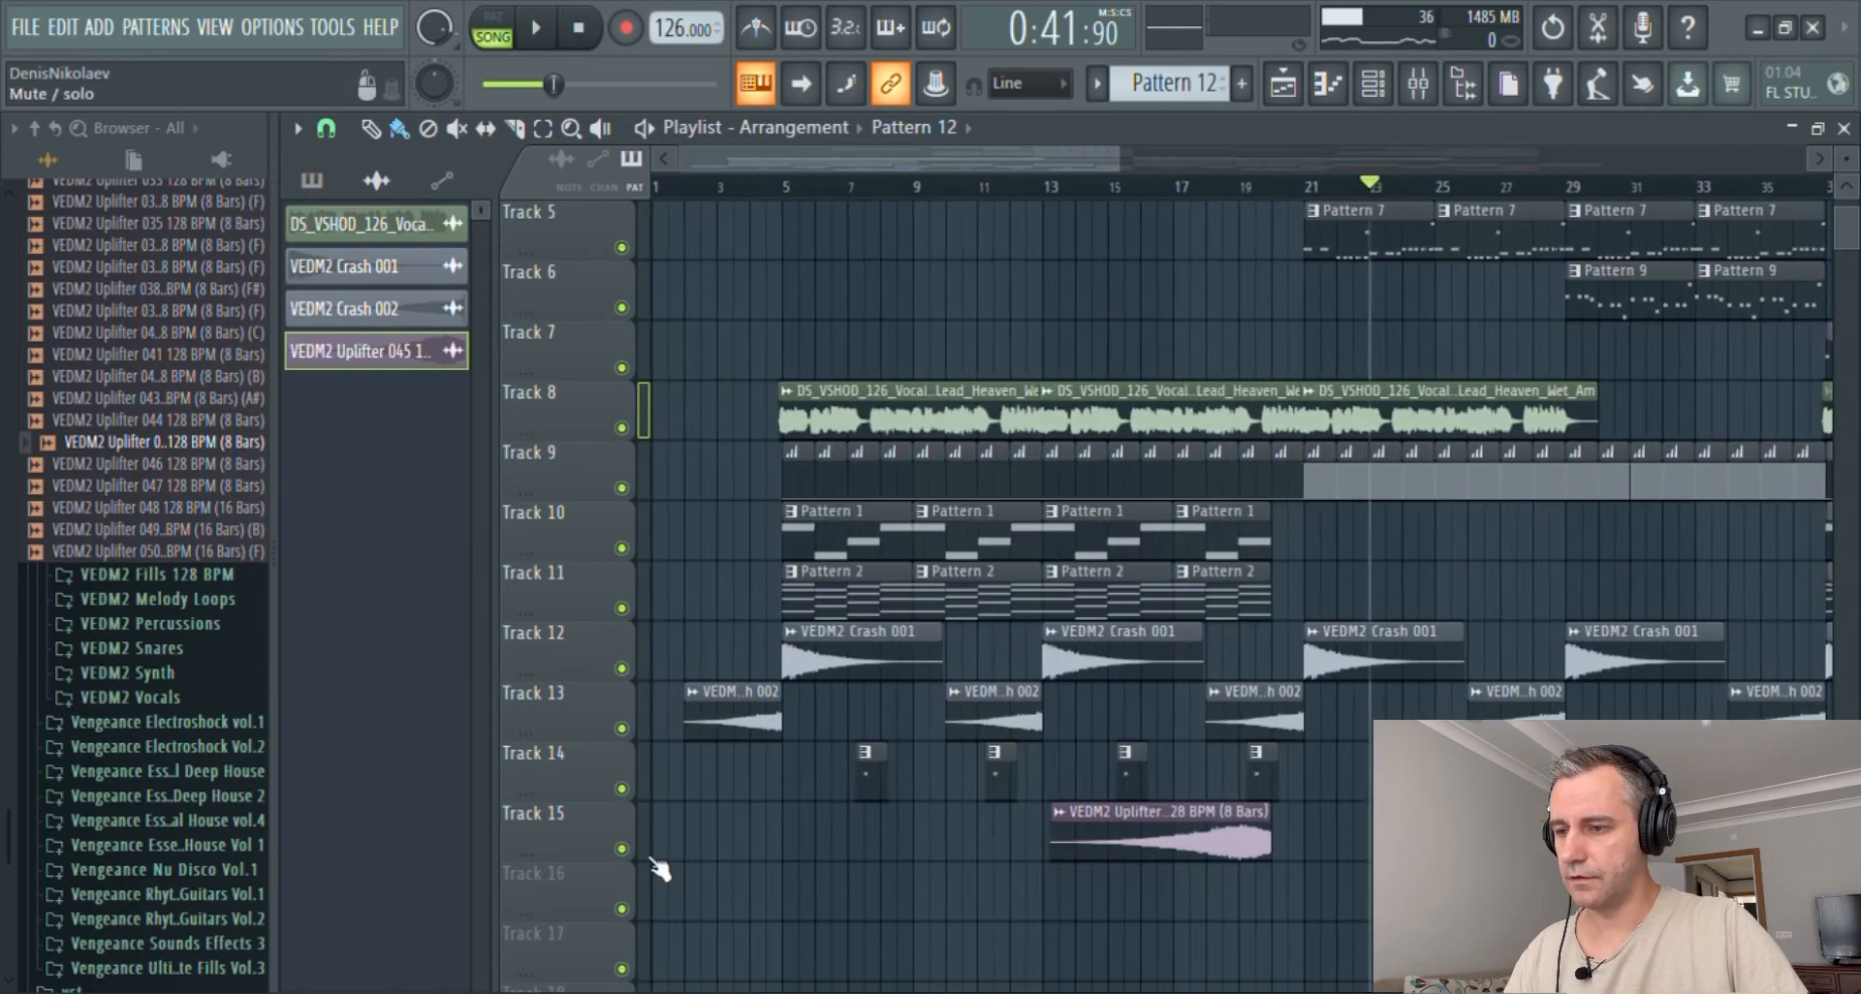
scroll(1008, 880, down, 3)
scroll(1008, 877, down, 1)
- Collapse the uplifter sample folders in the browser and open the FXSS folder inside LOOPS, 2021
scroll(2, 560, up, 8)
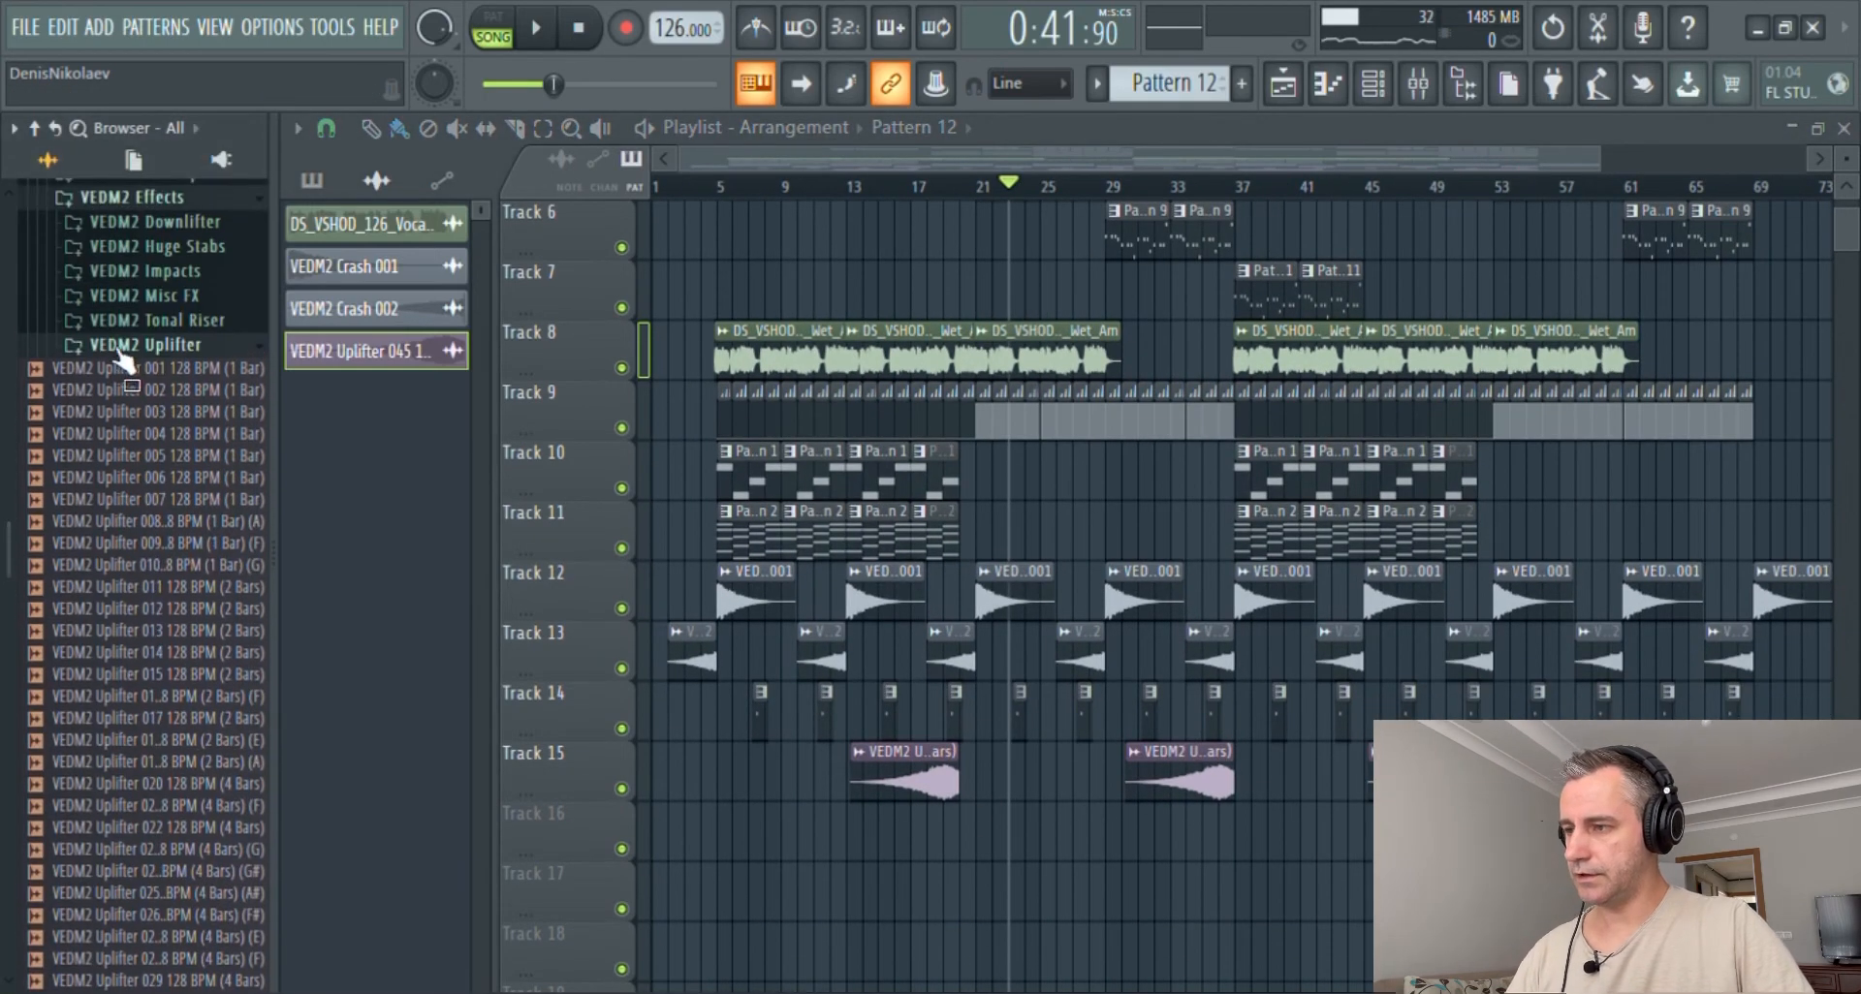
click(122, 346)
key(Left)
key(Left)
key(Left)
key(Left)
key(Left)
key(Left)
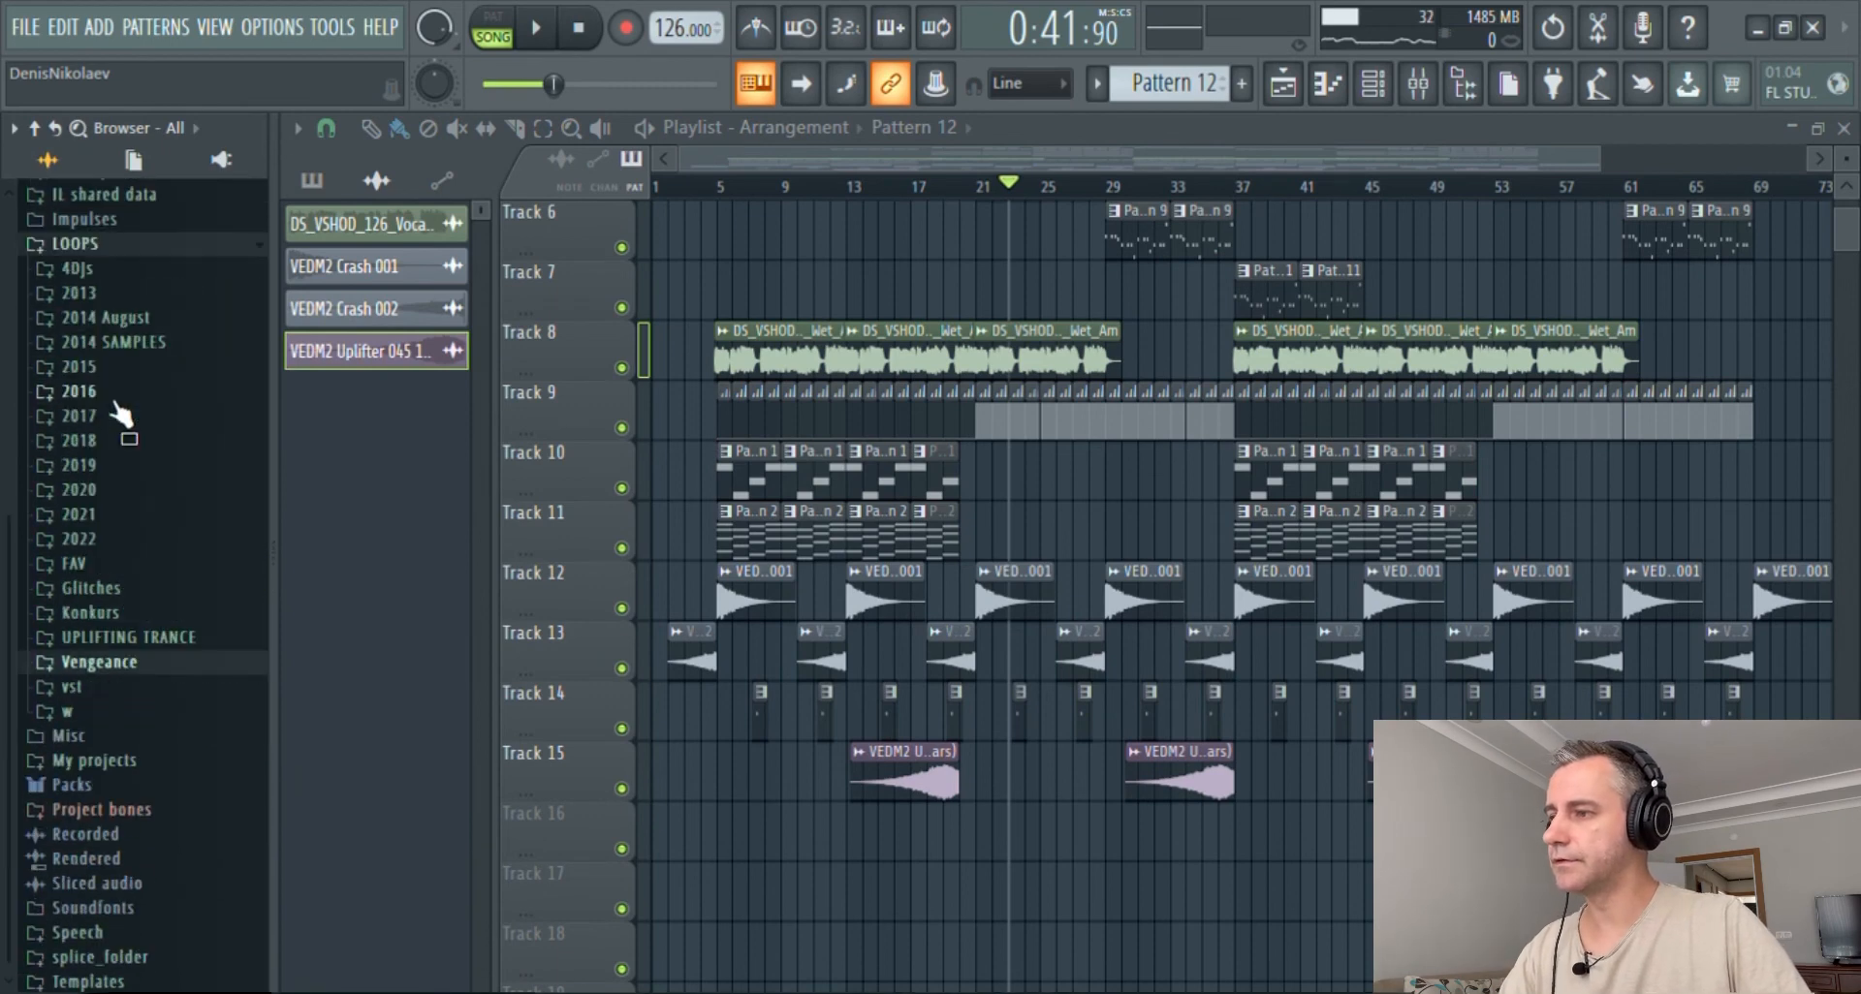
click(114, 539)
click(114, 539)
click(109, 515)
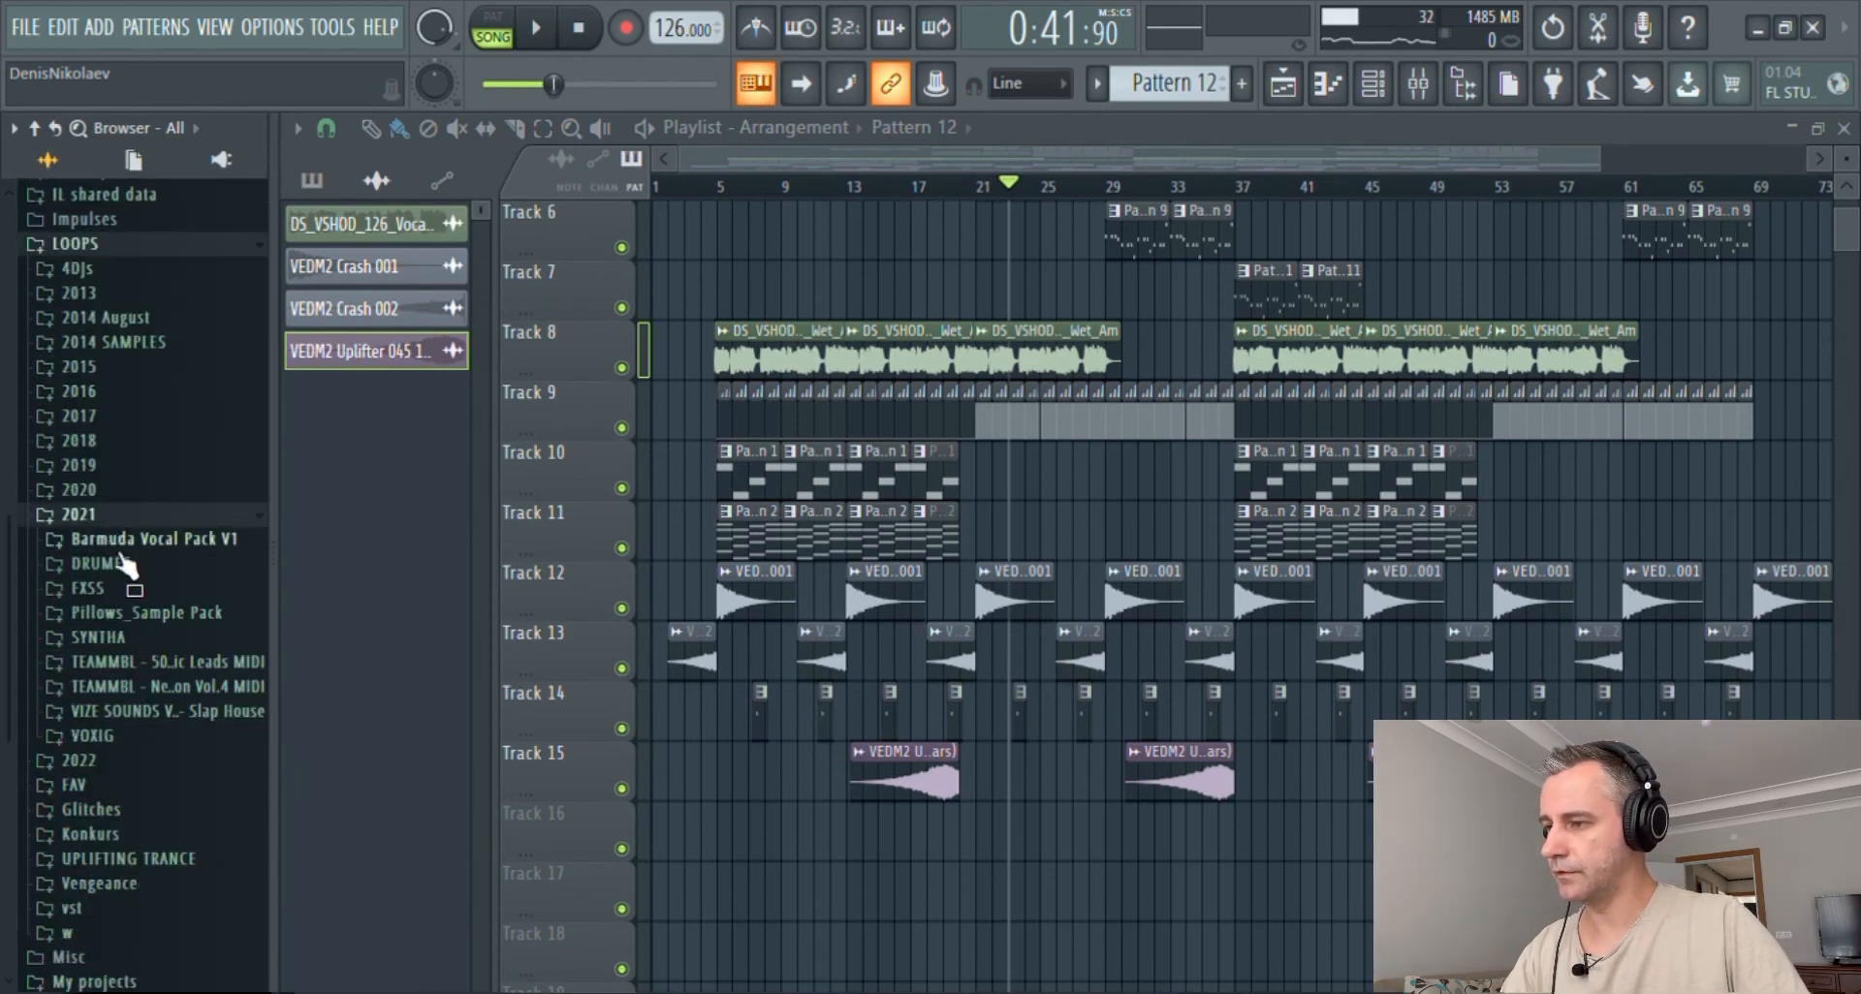
click(114, 585)
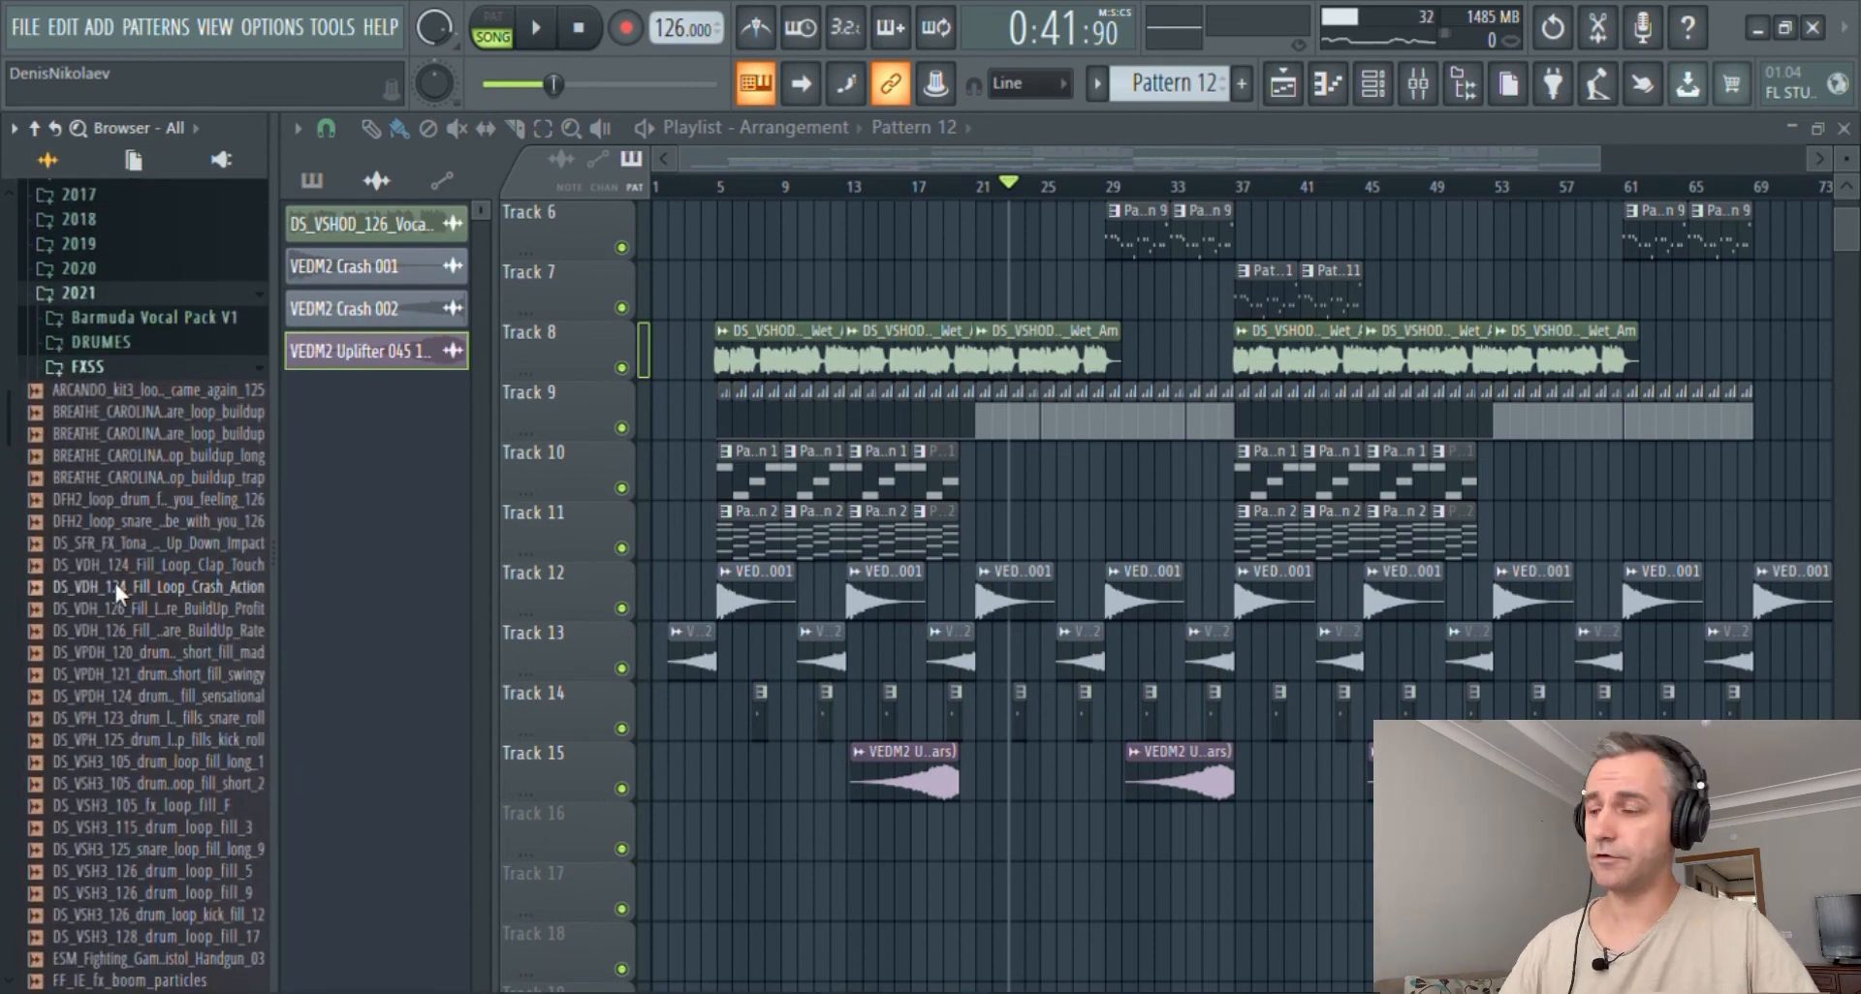
- Audition build-up samples in the FXSS folder and add VSH1_loops_fill_snare_love_128 to Track 16 at bar 13
drag(114, 565, 153, 473)
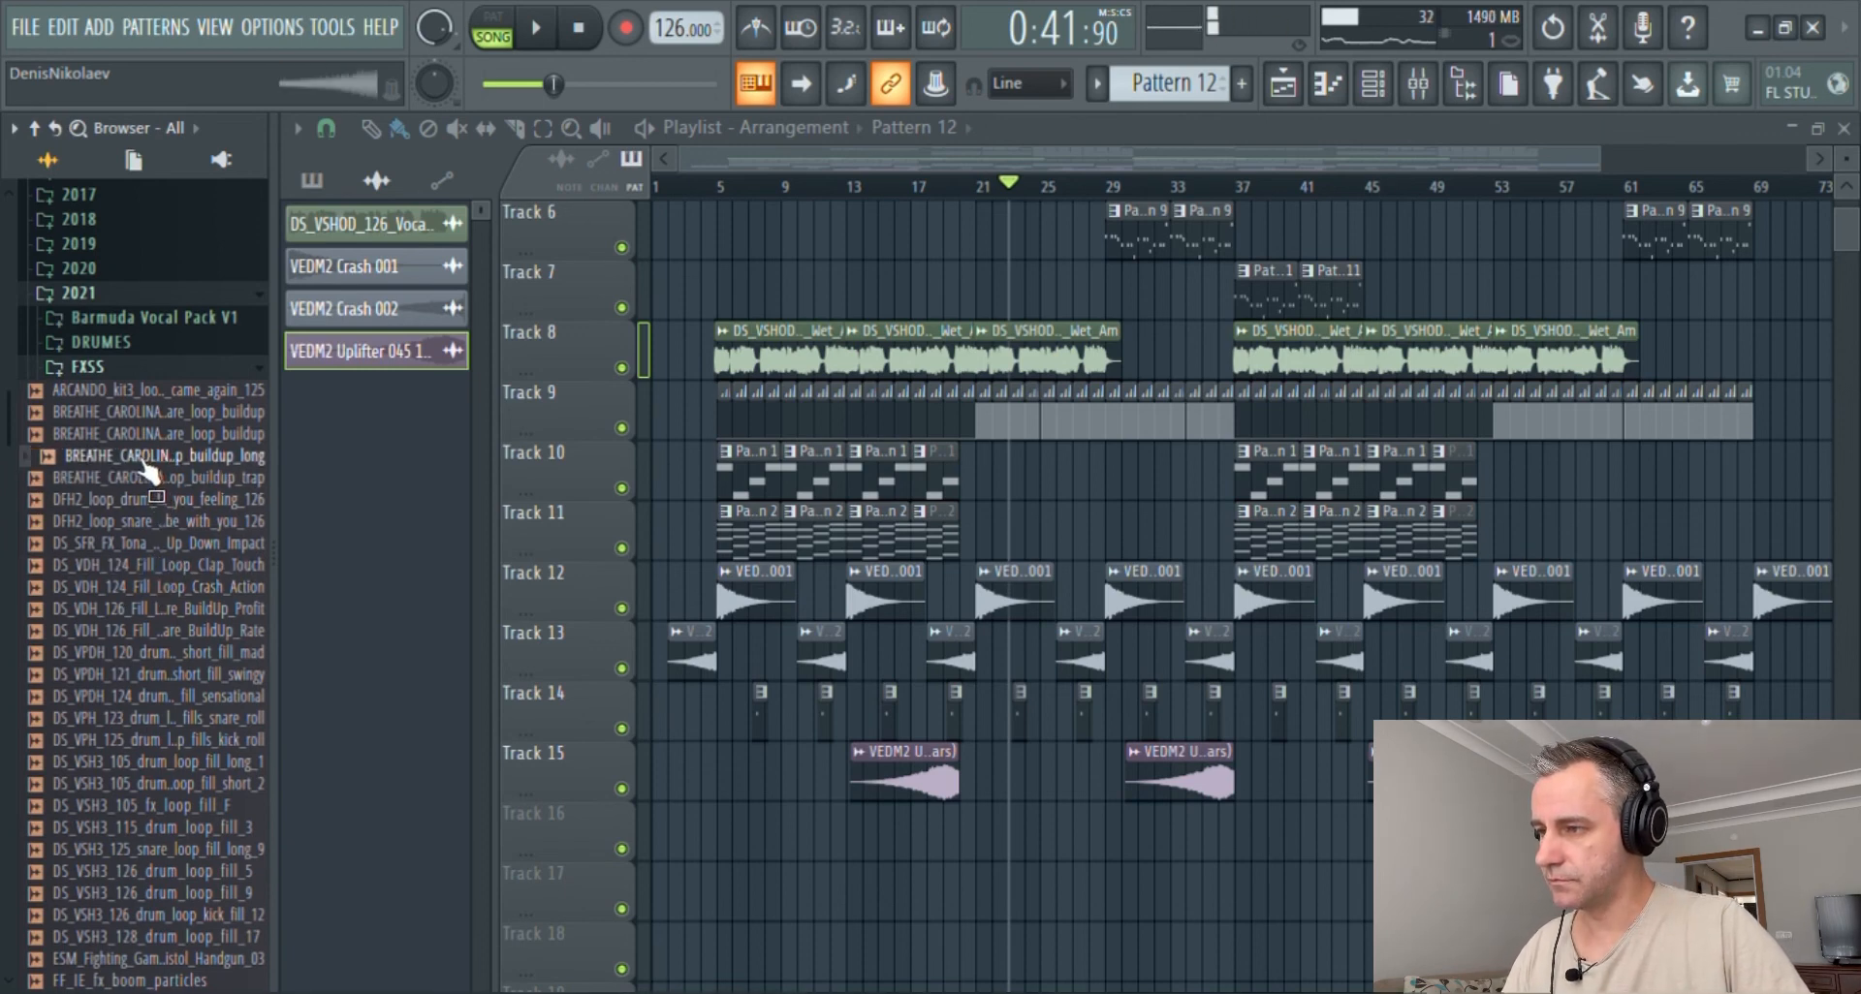
click(137, 635)
scroll(132, 640, down, 15)
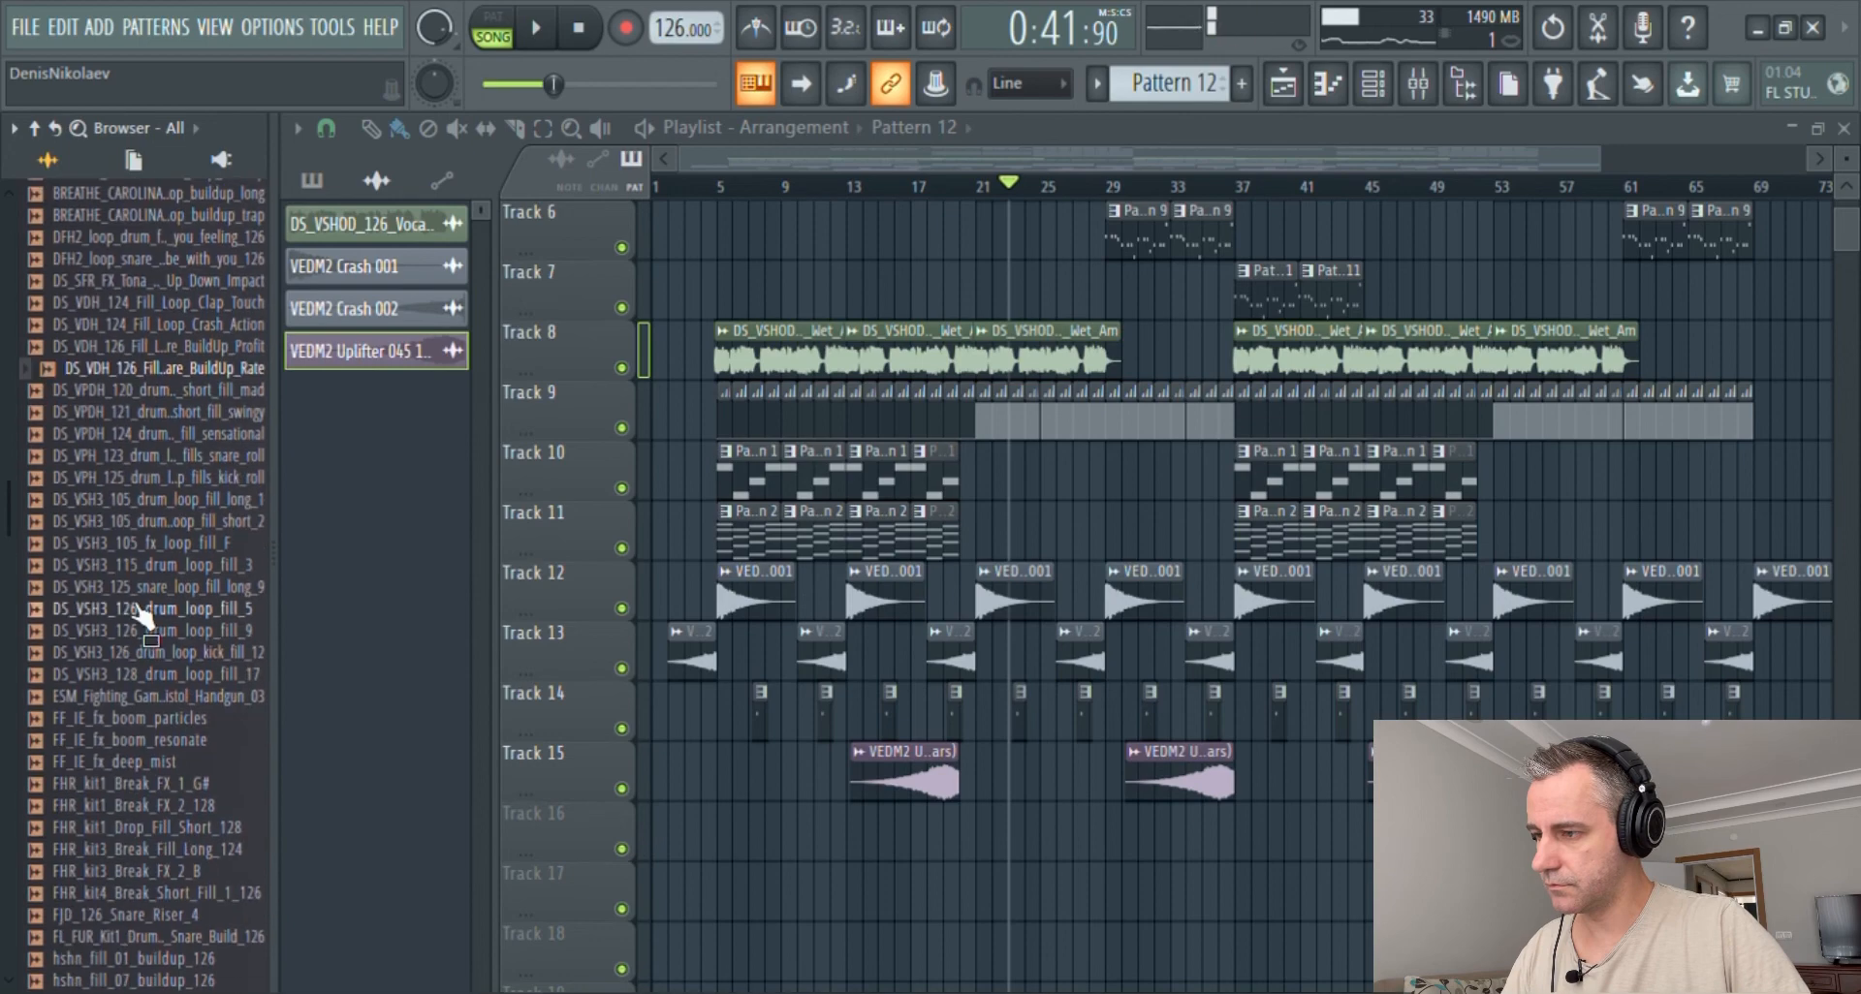
scroll(144, 620, up, 5)
click(146, 741)
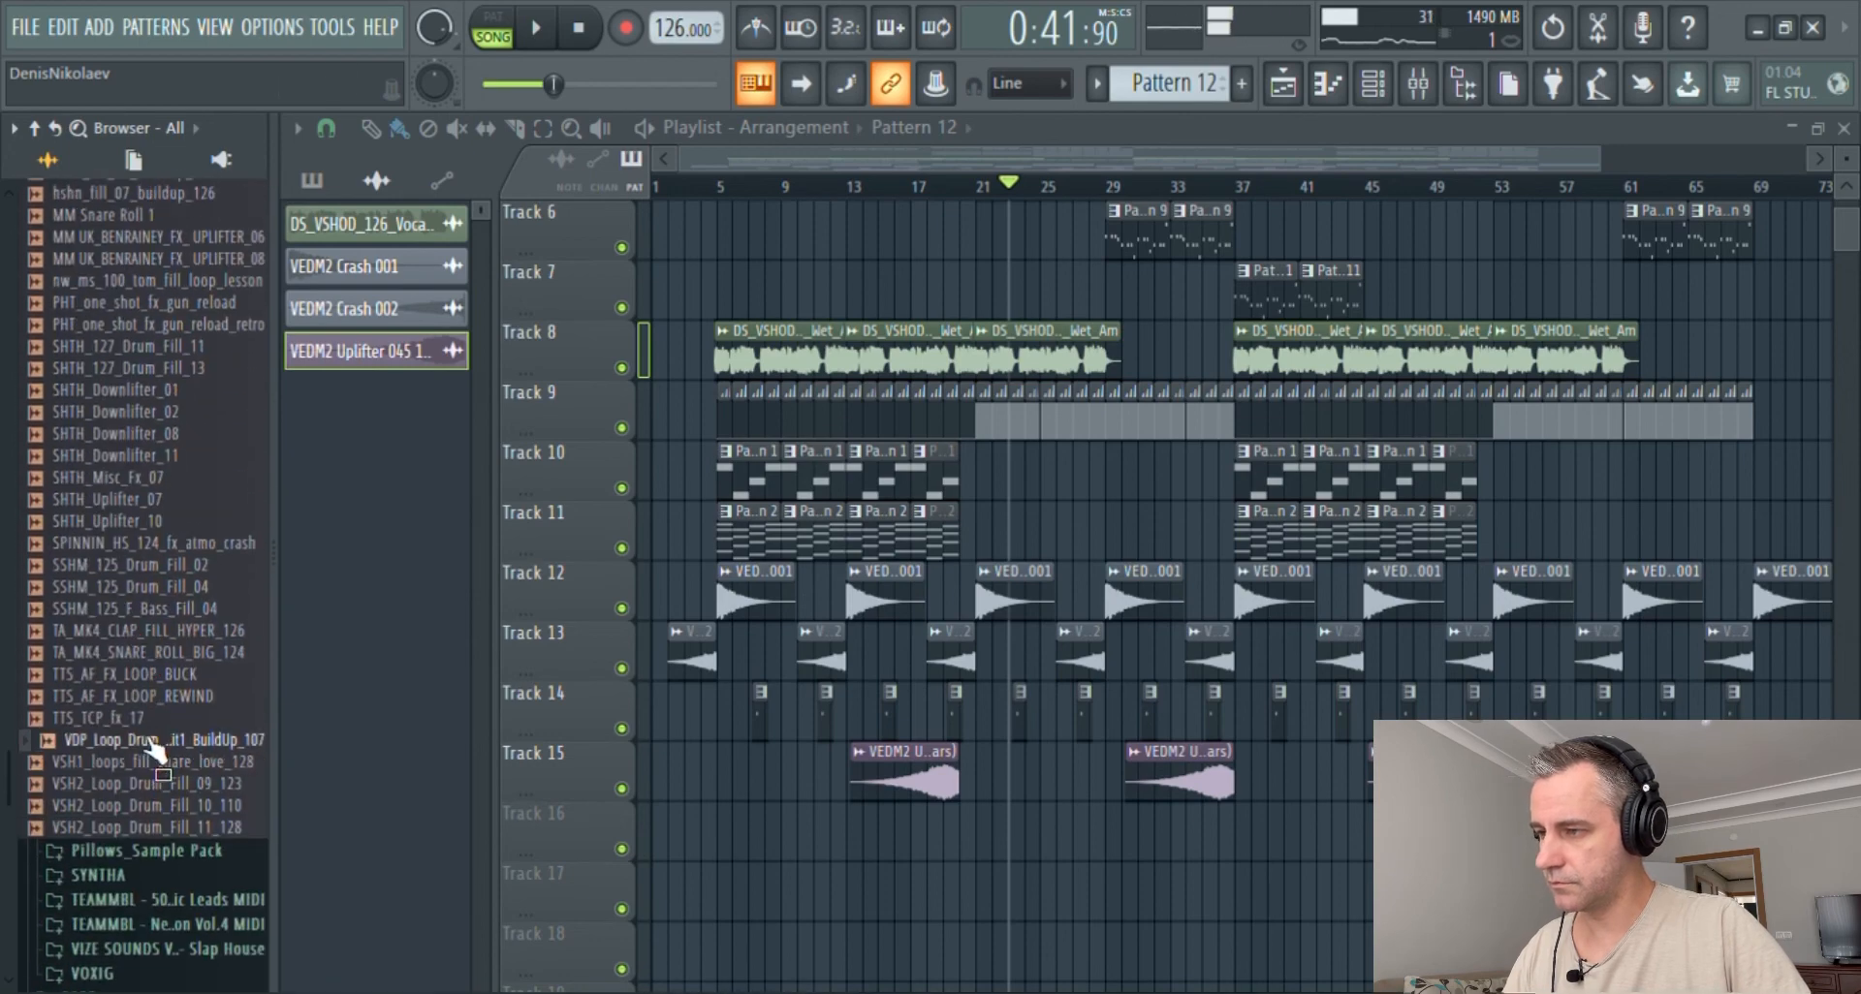
click(152, 763)
drag(152, 765, 863, 854)
scroll(910, 853, up, 3)
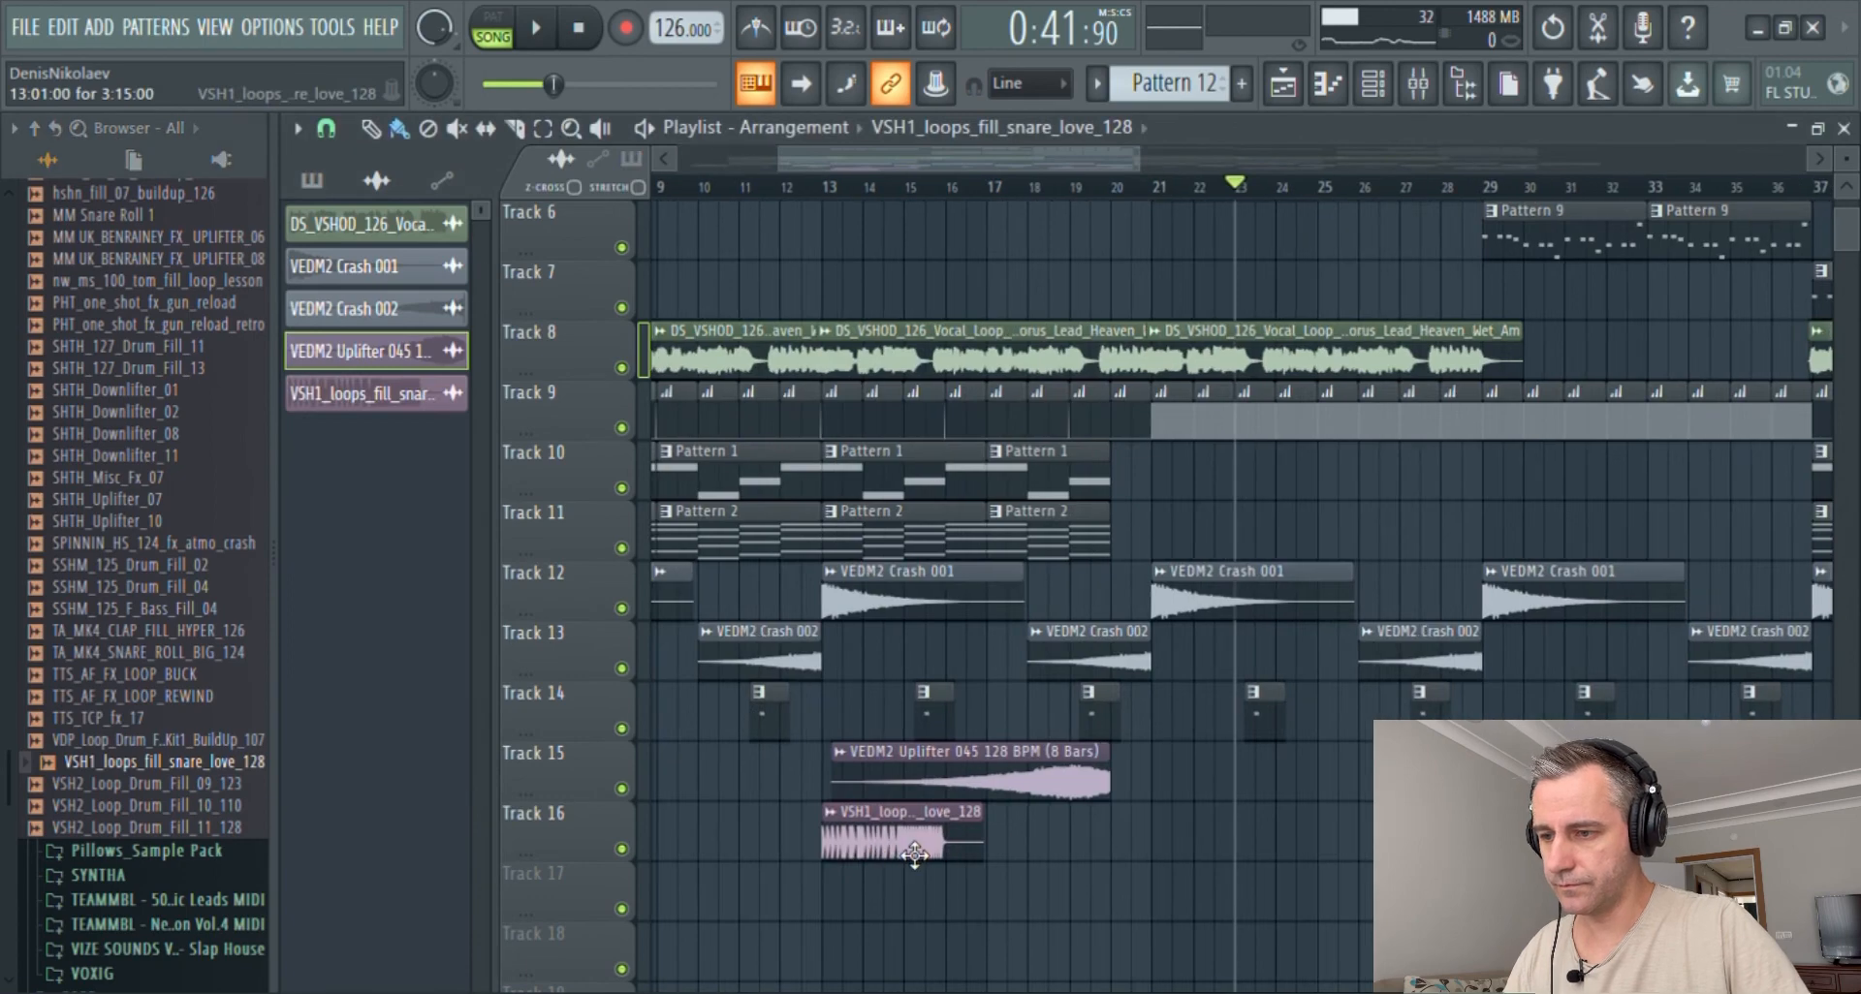
- Audition neighbouring fill samples and replace the snare fill channel's sample with TA_MK4_SNARE_ROLL_BIG_124
double_click(1506, 130)
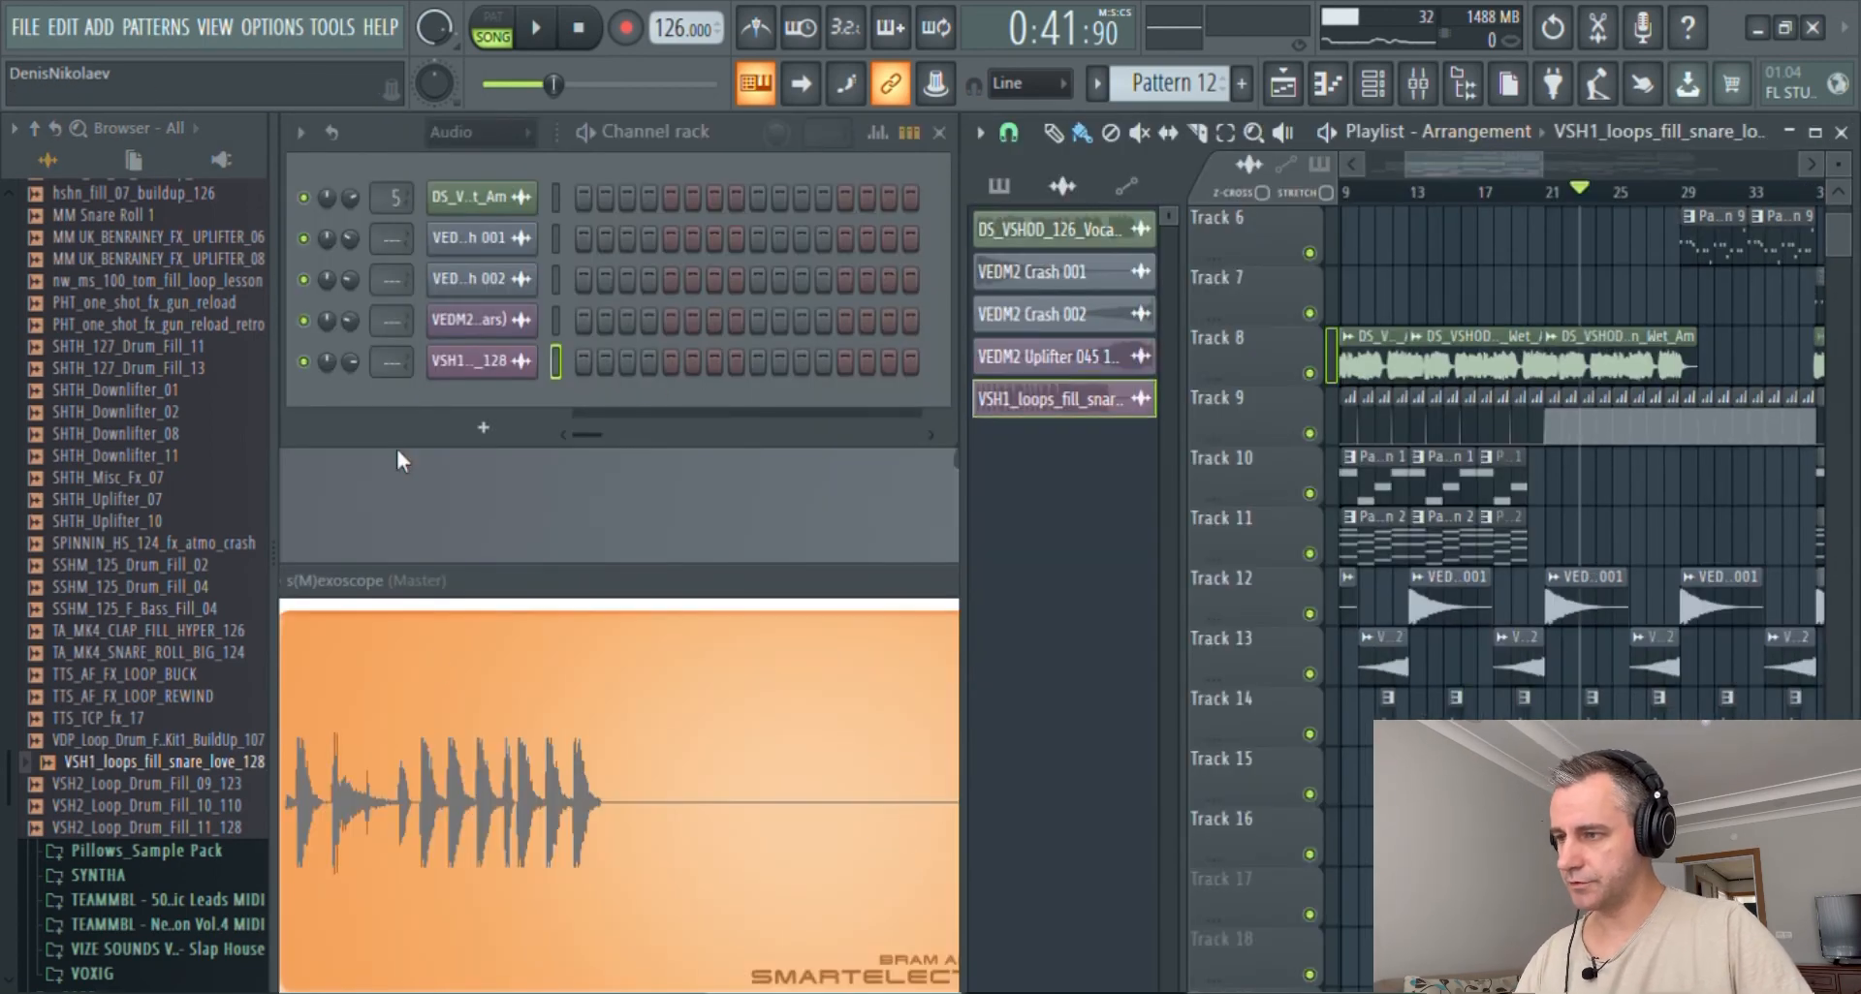
click(483, 364)
click(467, 363)
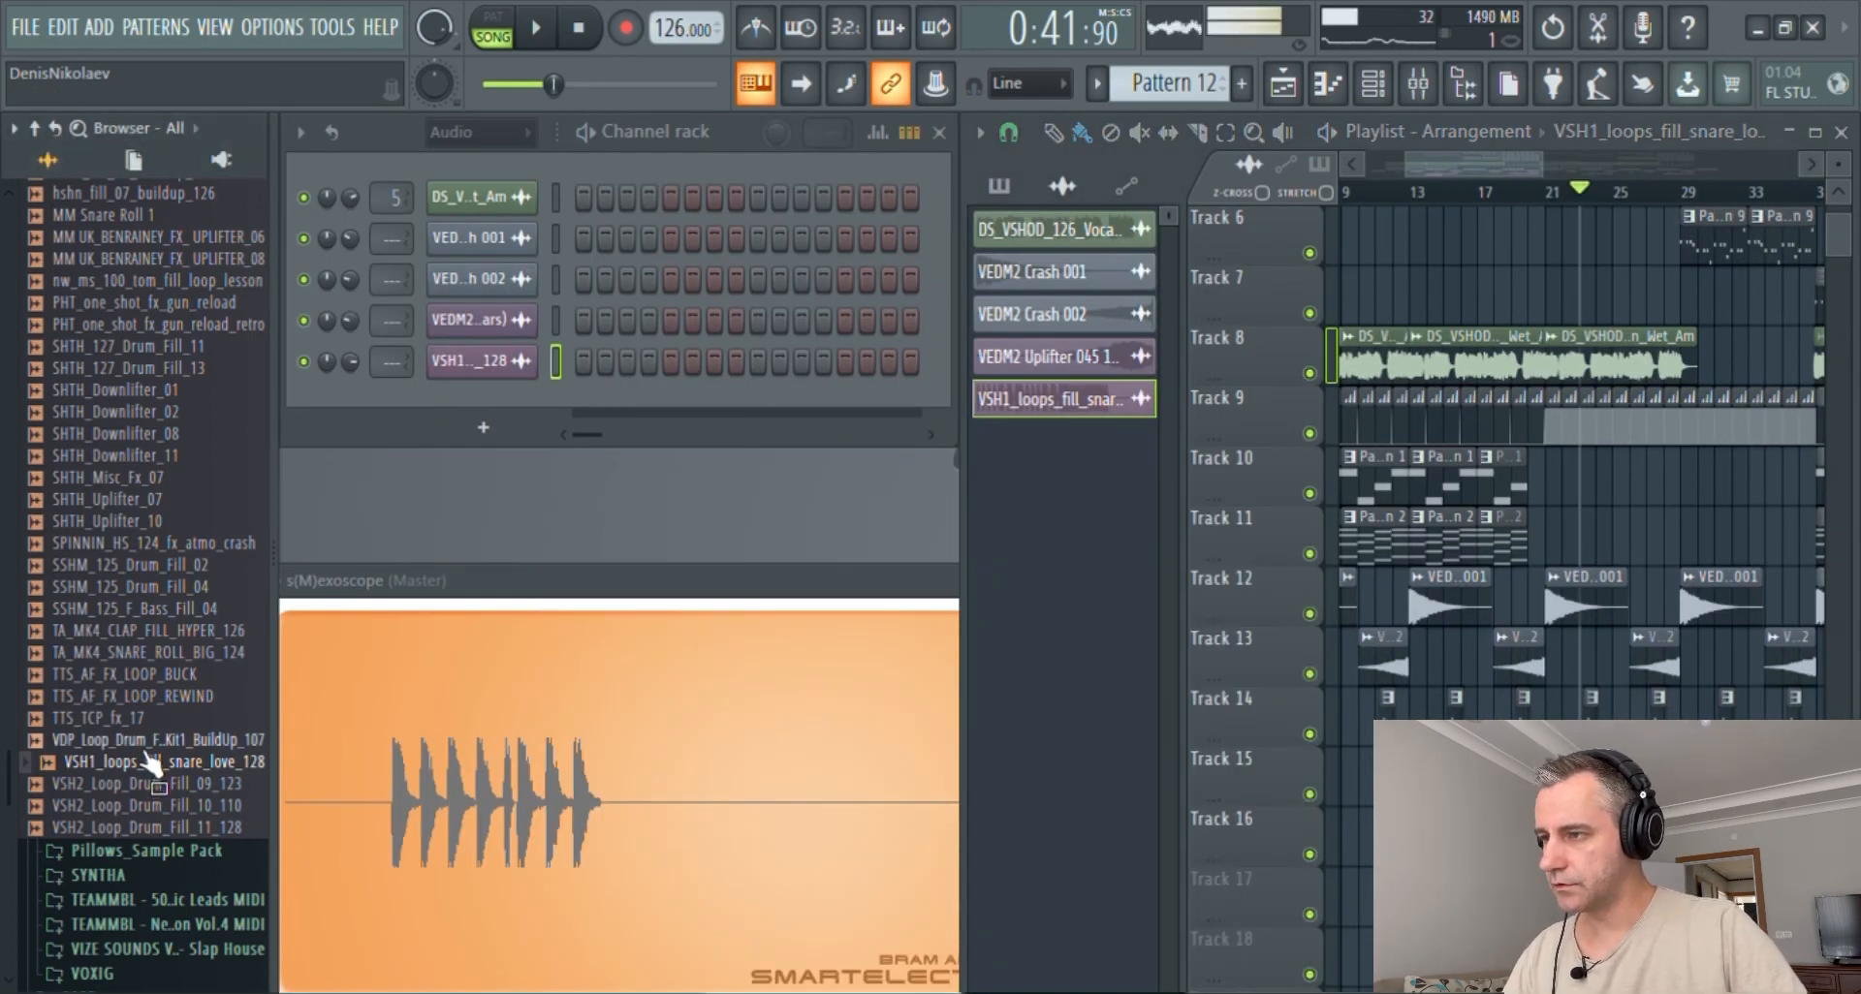
key(Up)
key(Up)
key(Up)
key(Up)
key(Up)
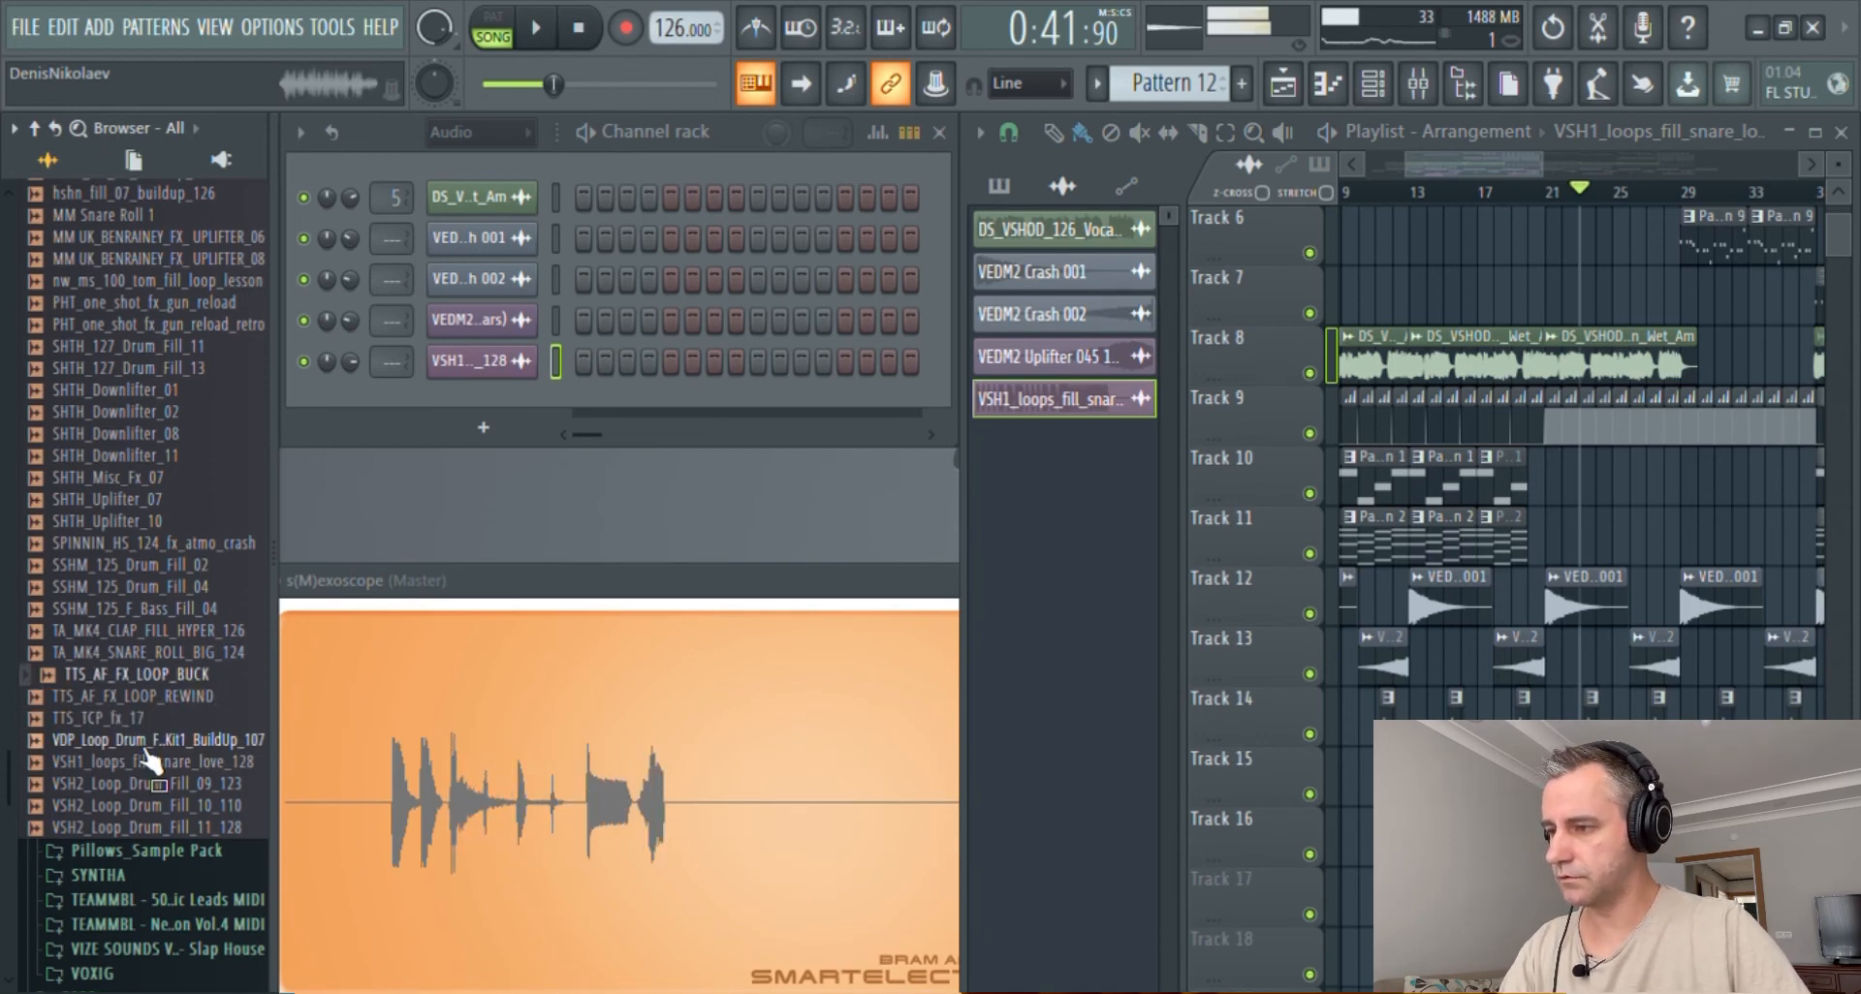
drag(209, 641, 489, 363)
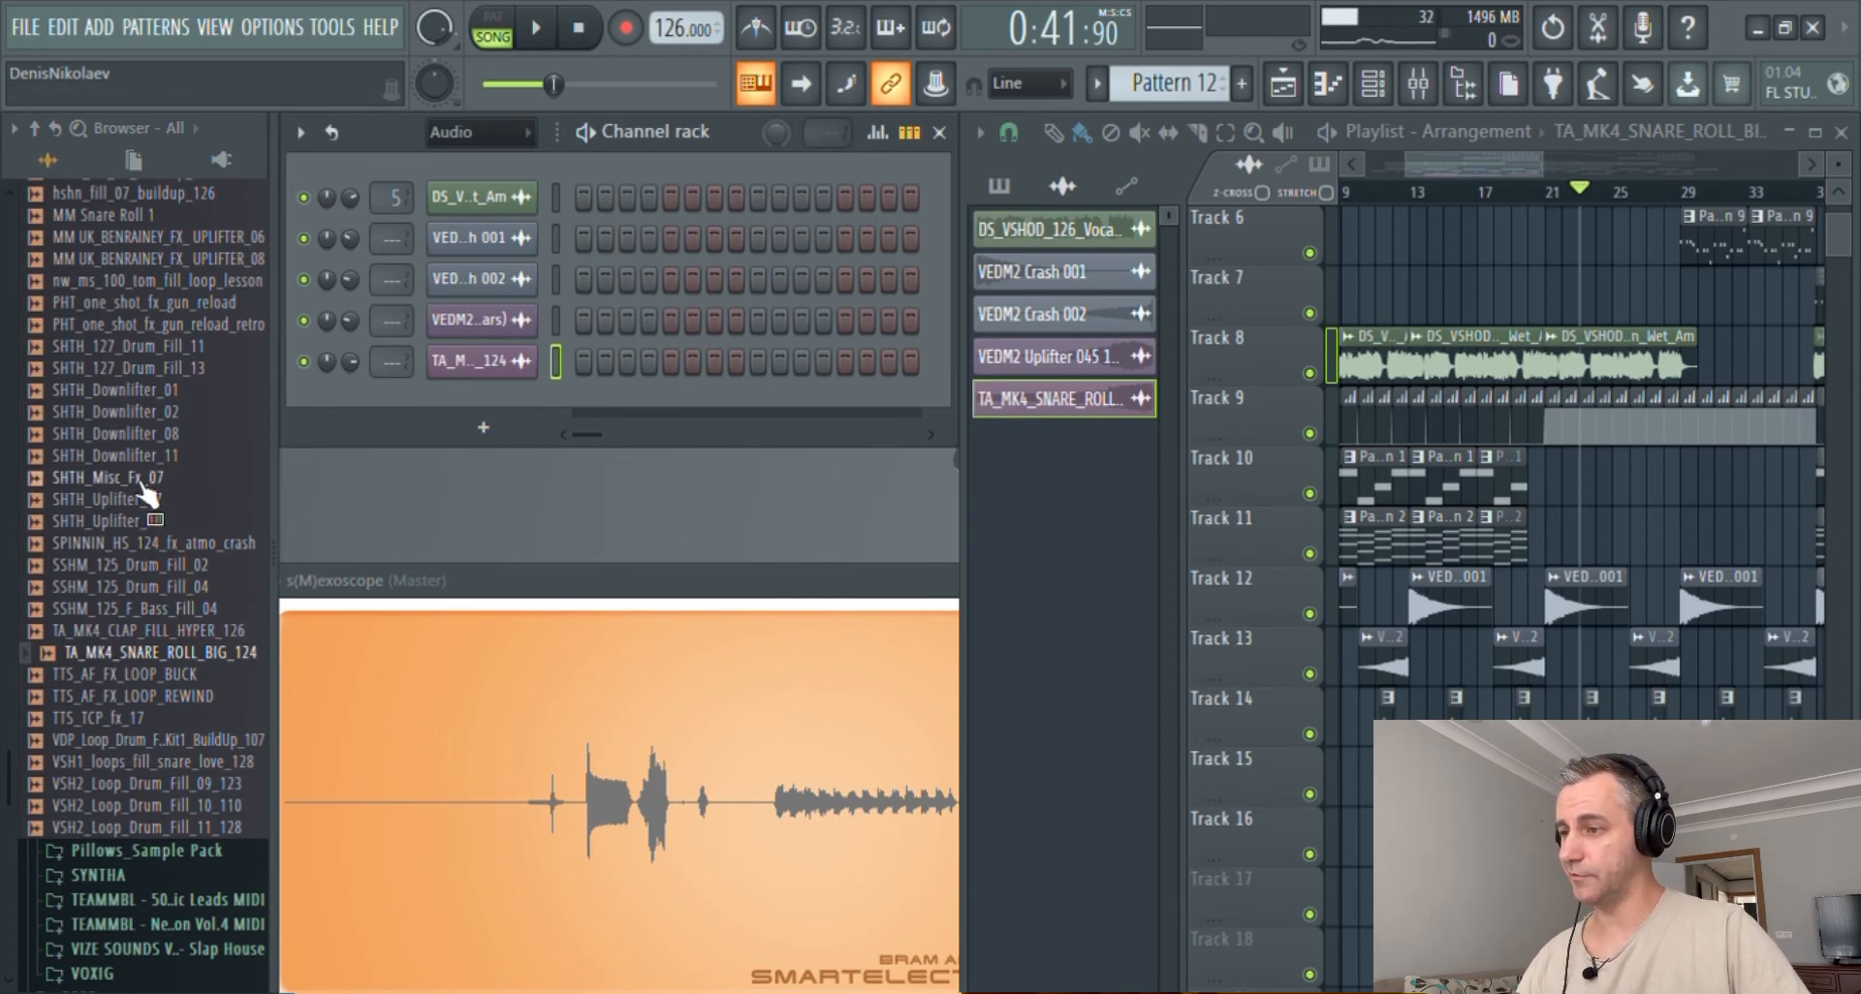
- Audition more fills, replace the snare roll channel's sample with SHTH_127_Drum_Fill_13 and maximize the playlist
click(140, 545)
scroll(142, 582, up, 4)
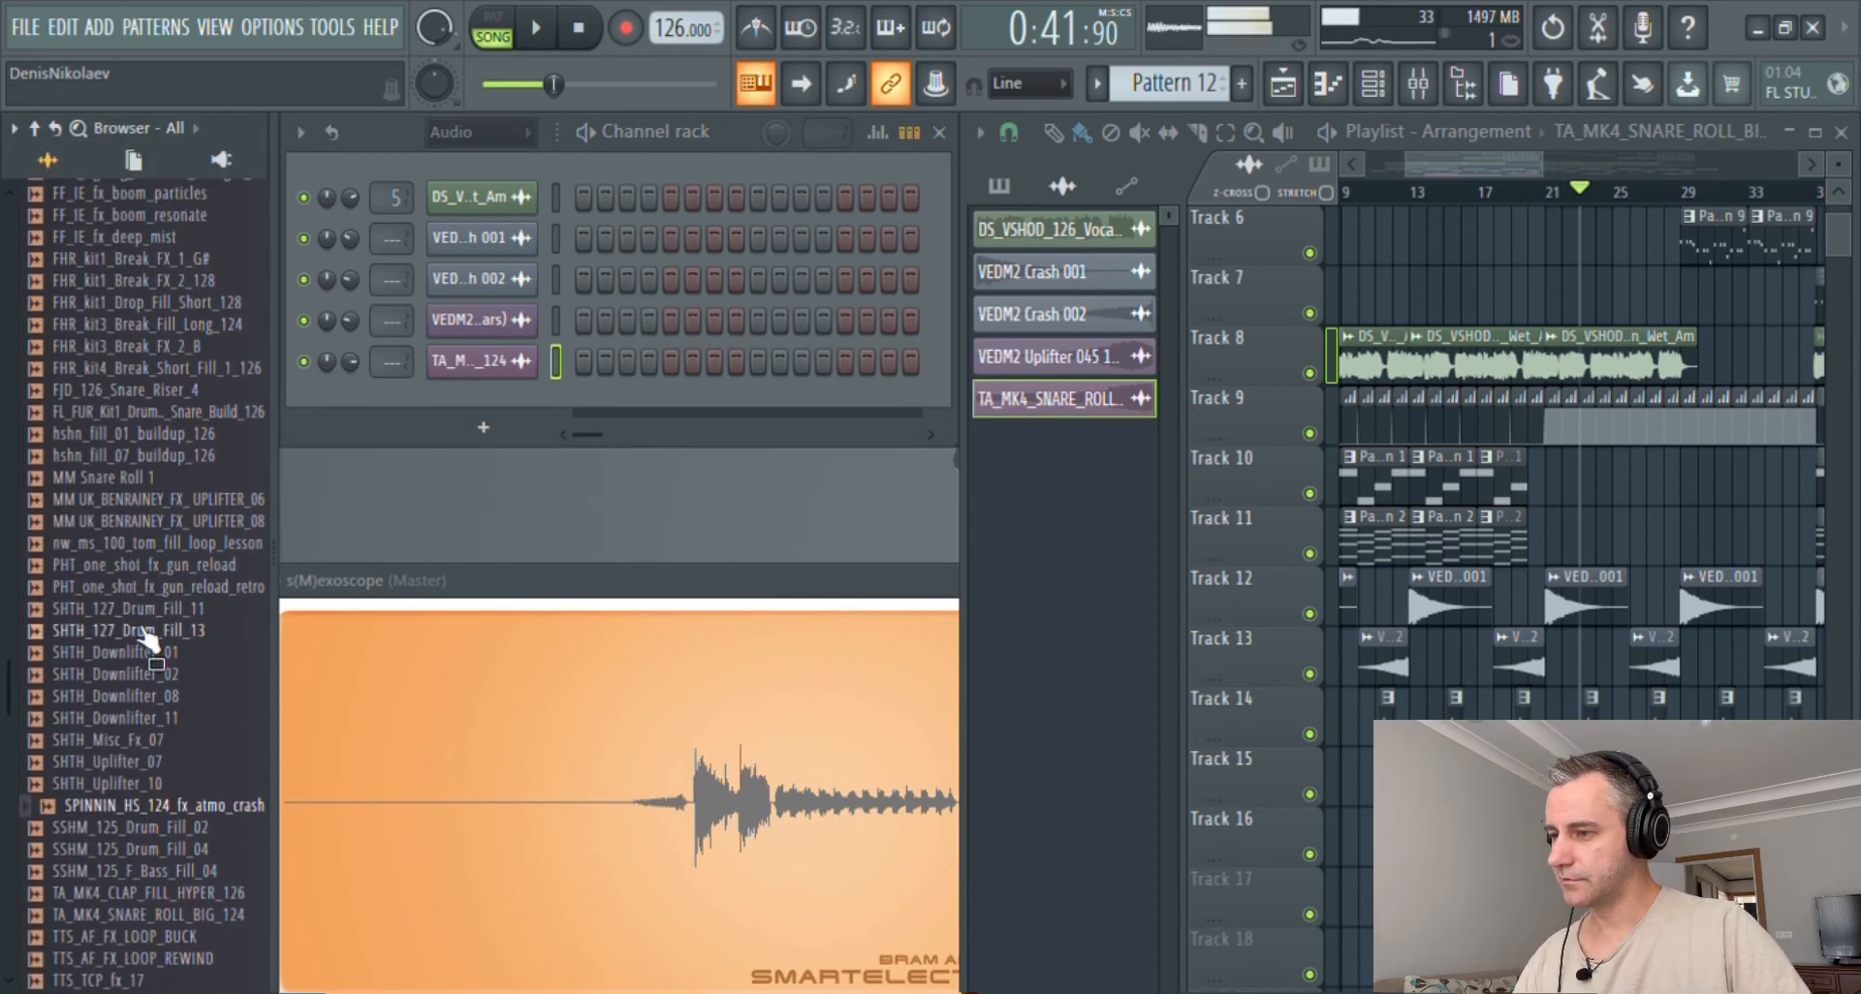
click(145, 631)
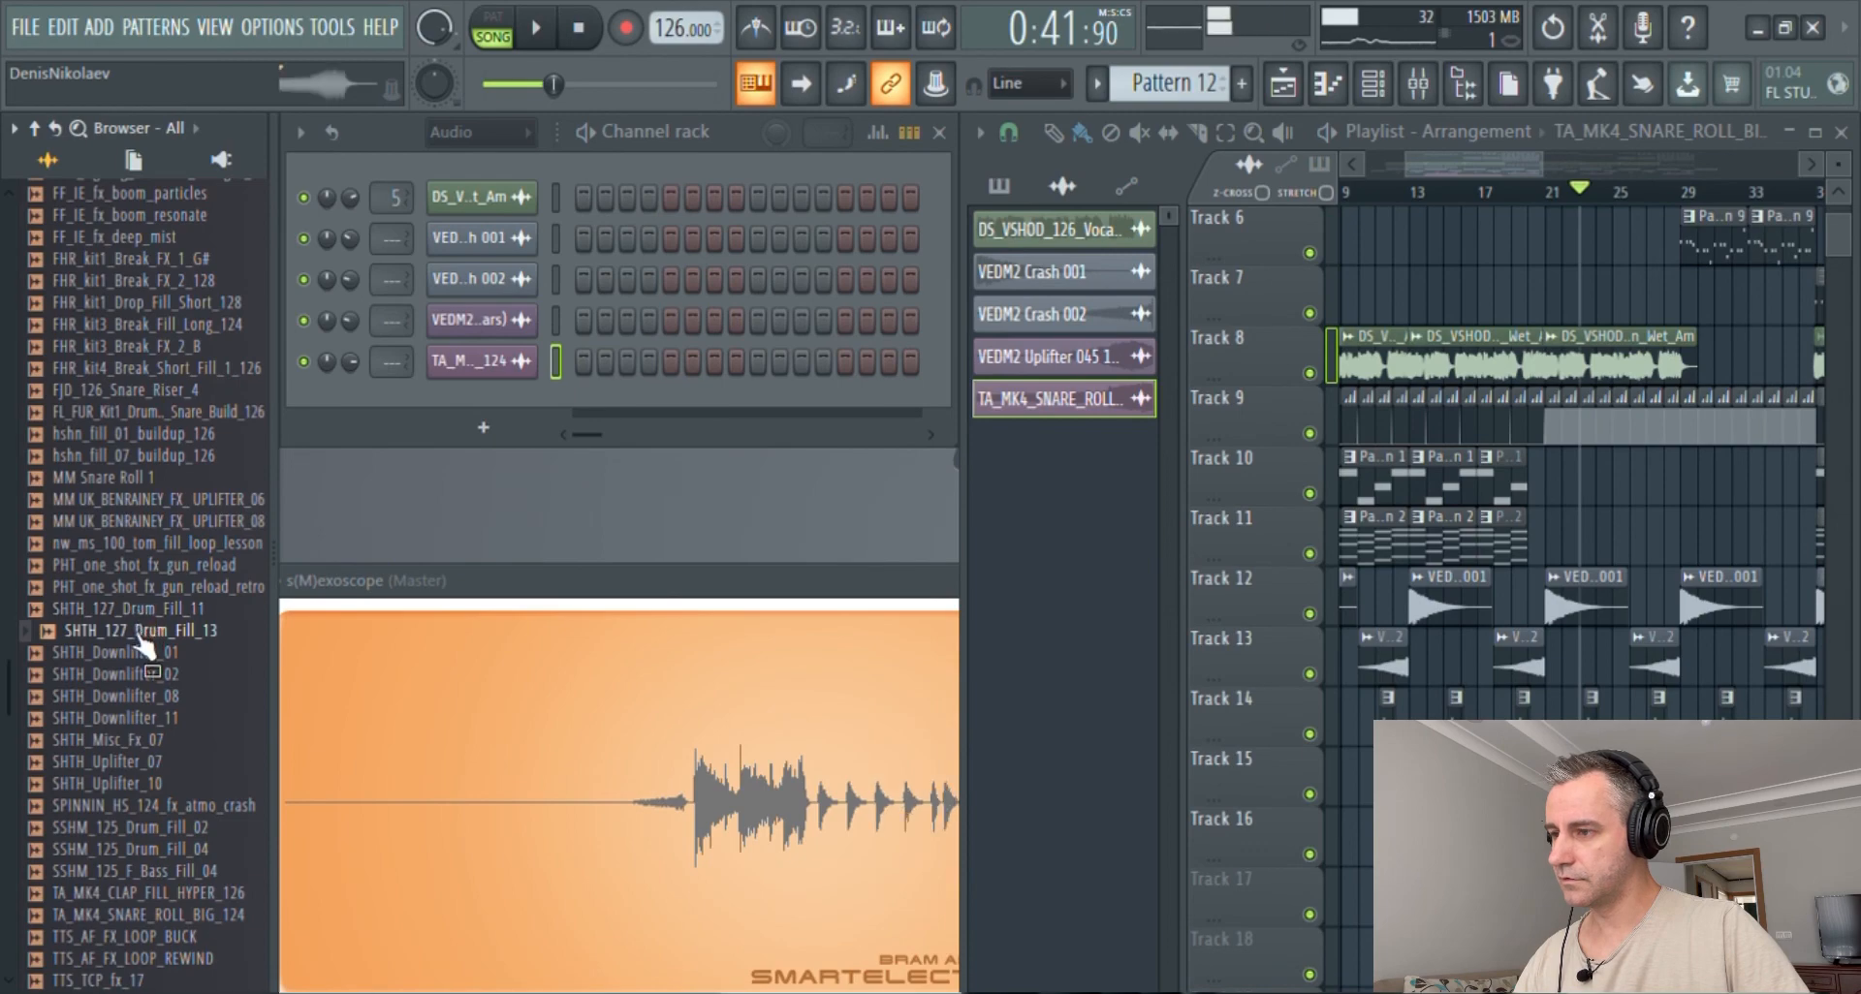
drag(137, 634, 465, 361)
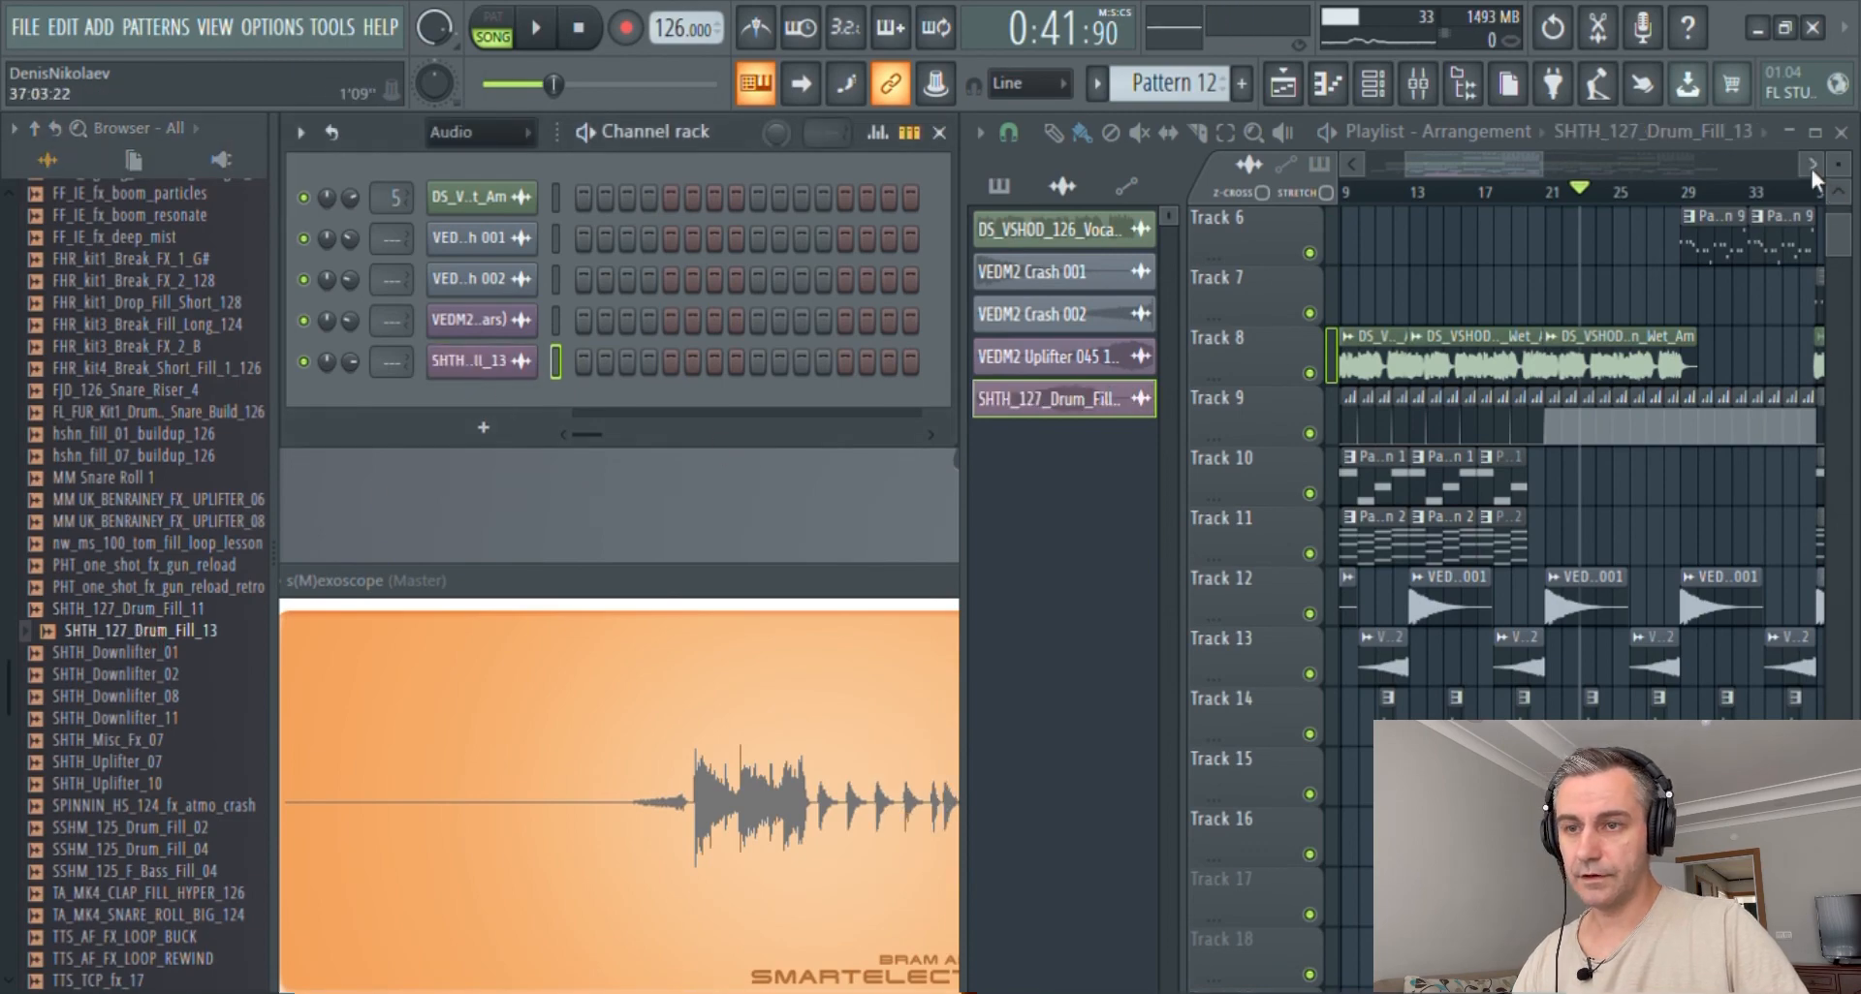
click(1815, 134)
- Examine how the drum fill on Track 16 lines up with the bars and check its audio clip settings
scroll(1121, 814, up, 3)
scroll(1070, 844, down, 2)
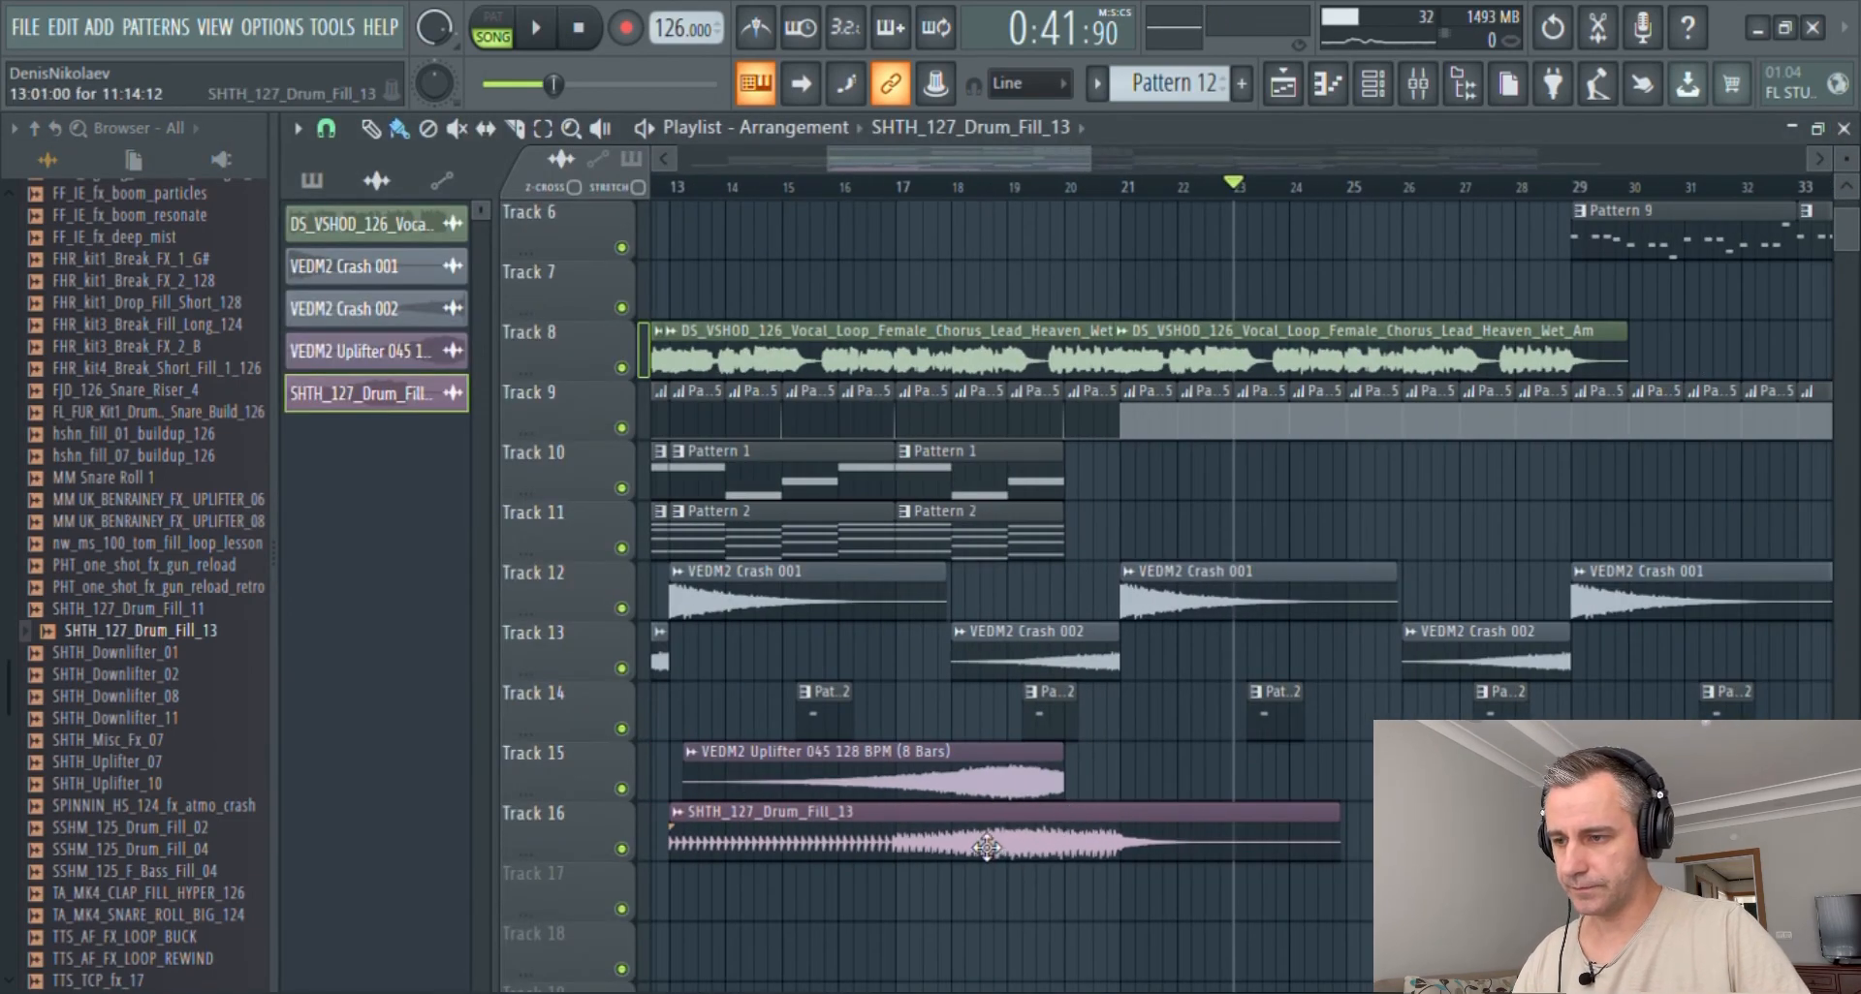
scroll(872, 843, down, 2)
scroll(741, 641, up, 3)
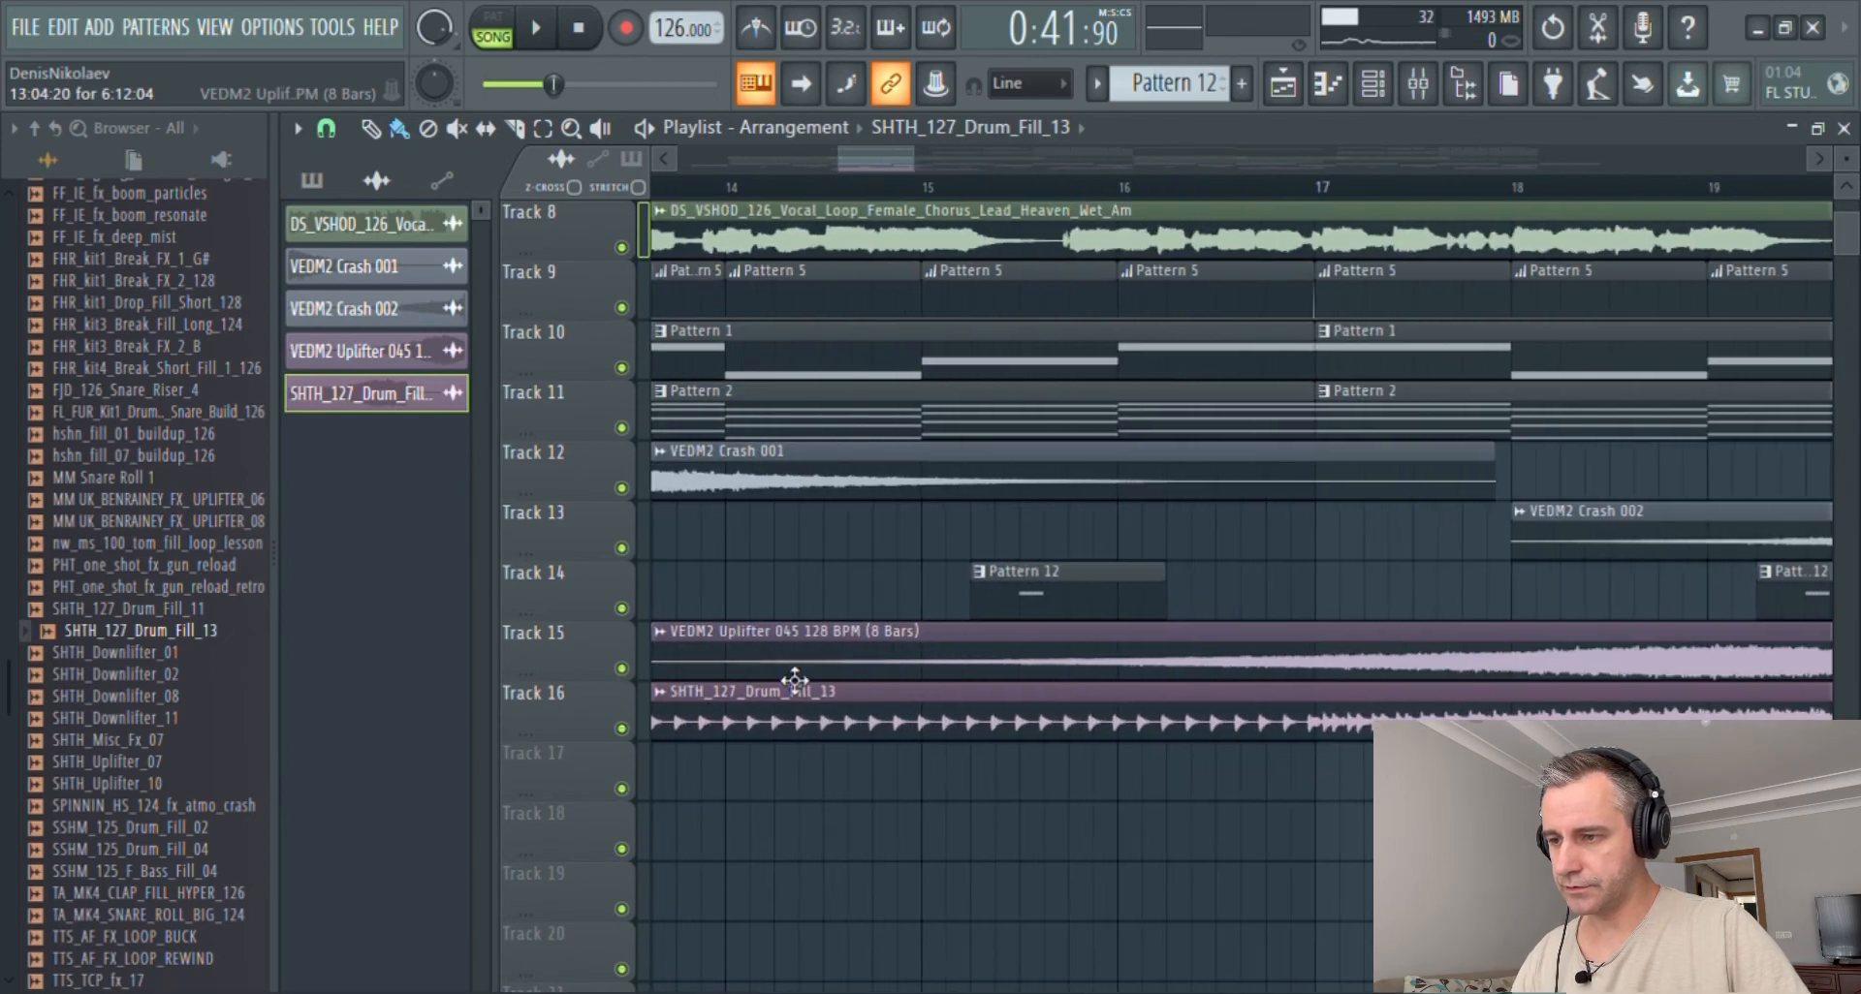
scroll(797, 686, down, 3)
scroll(802, 694, down, 2)
double_click(828, 722)
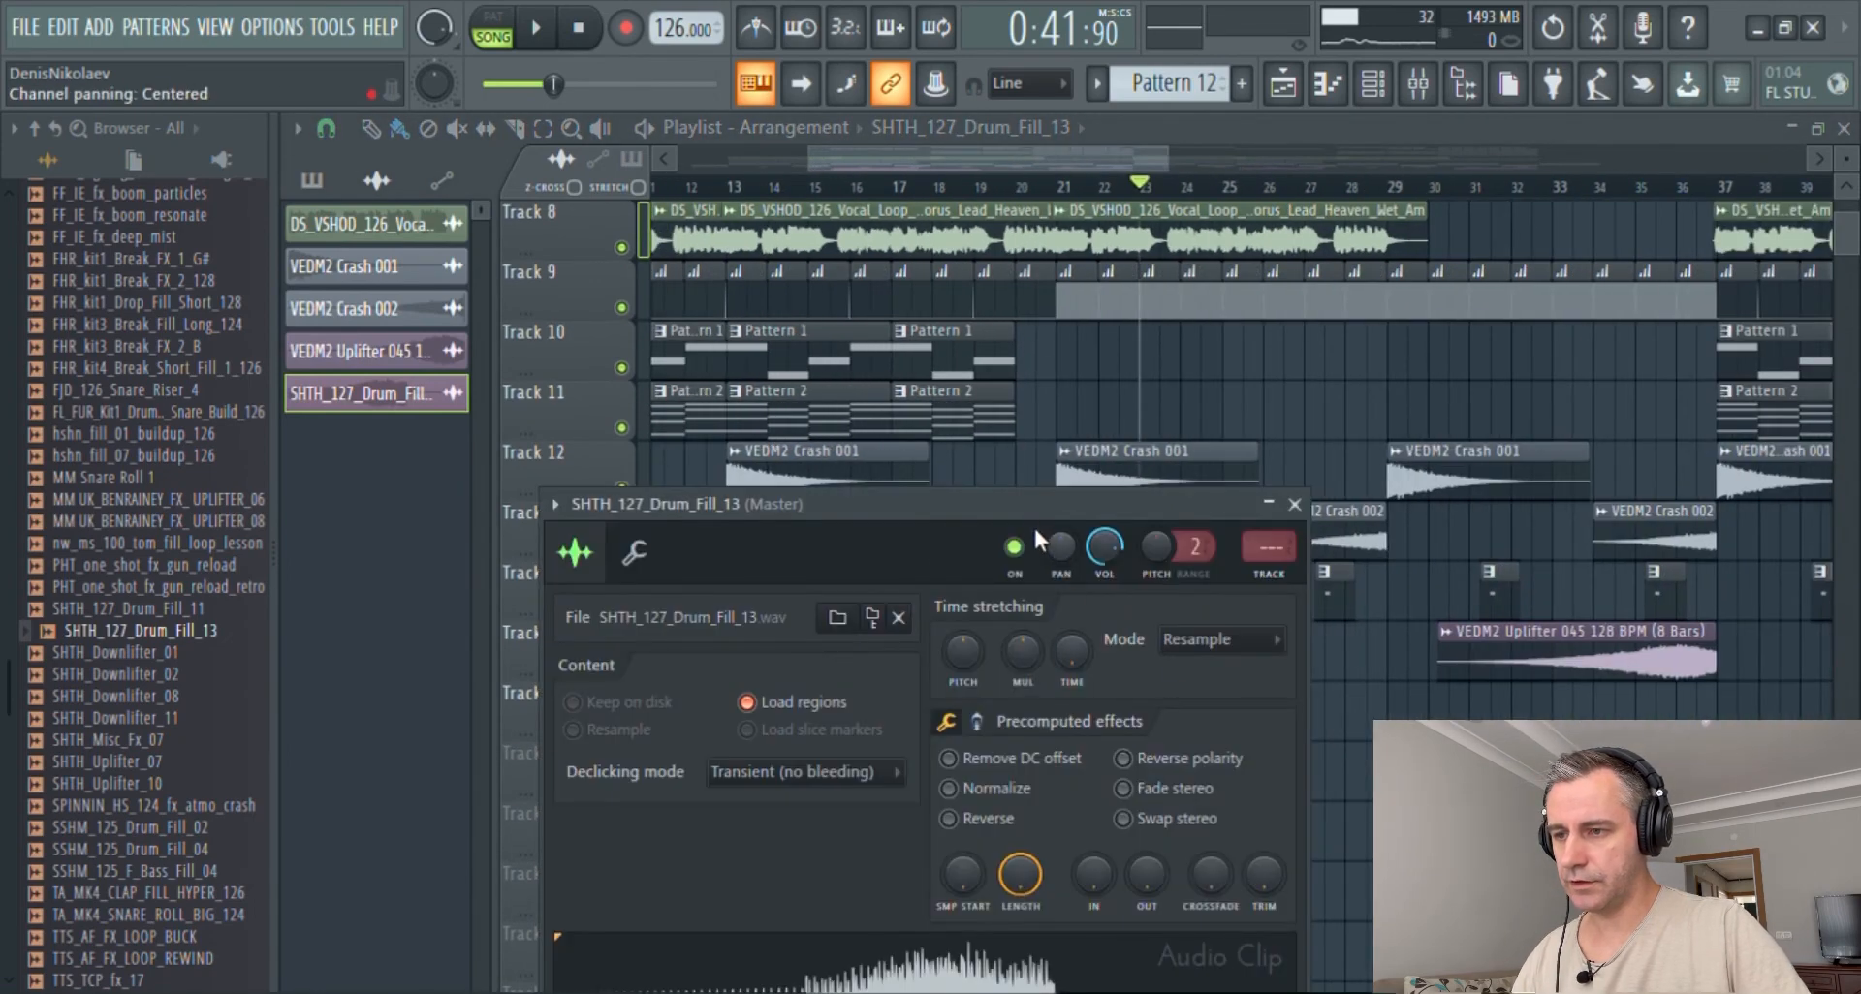
drag(1023, 503, 1101, 188)
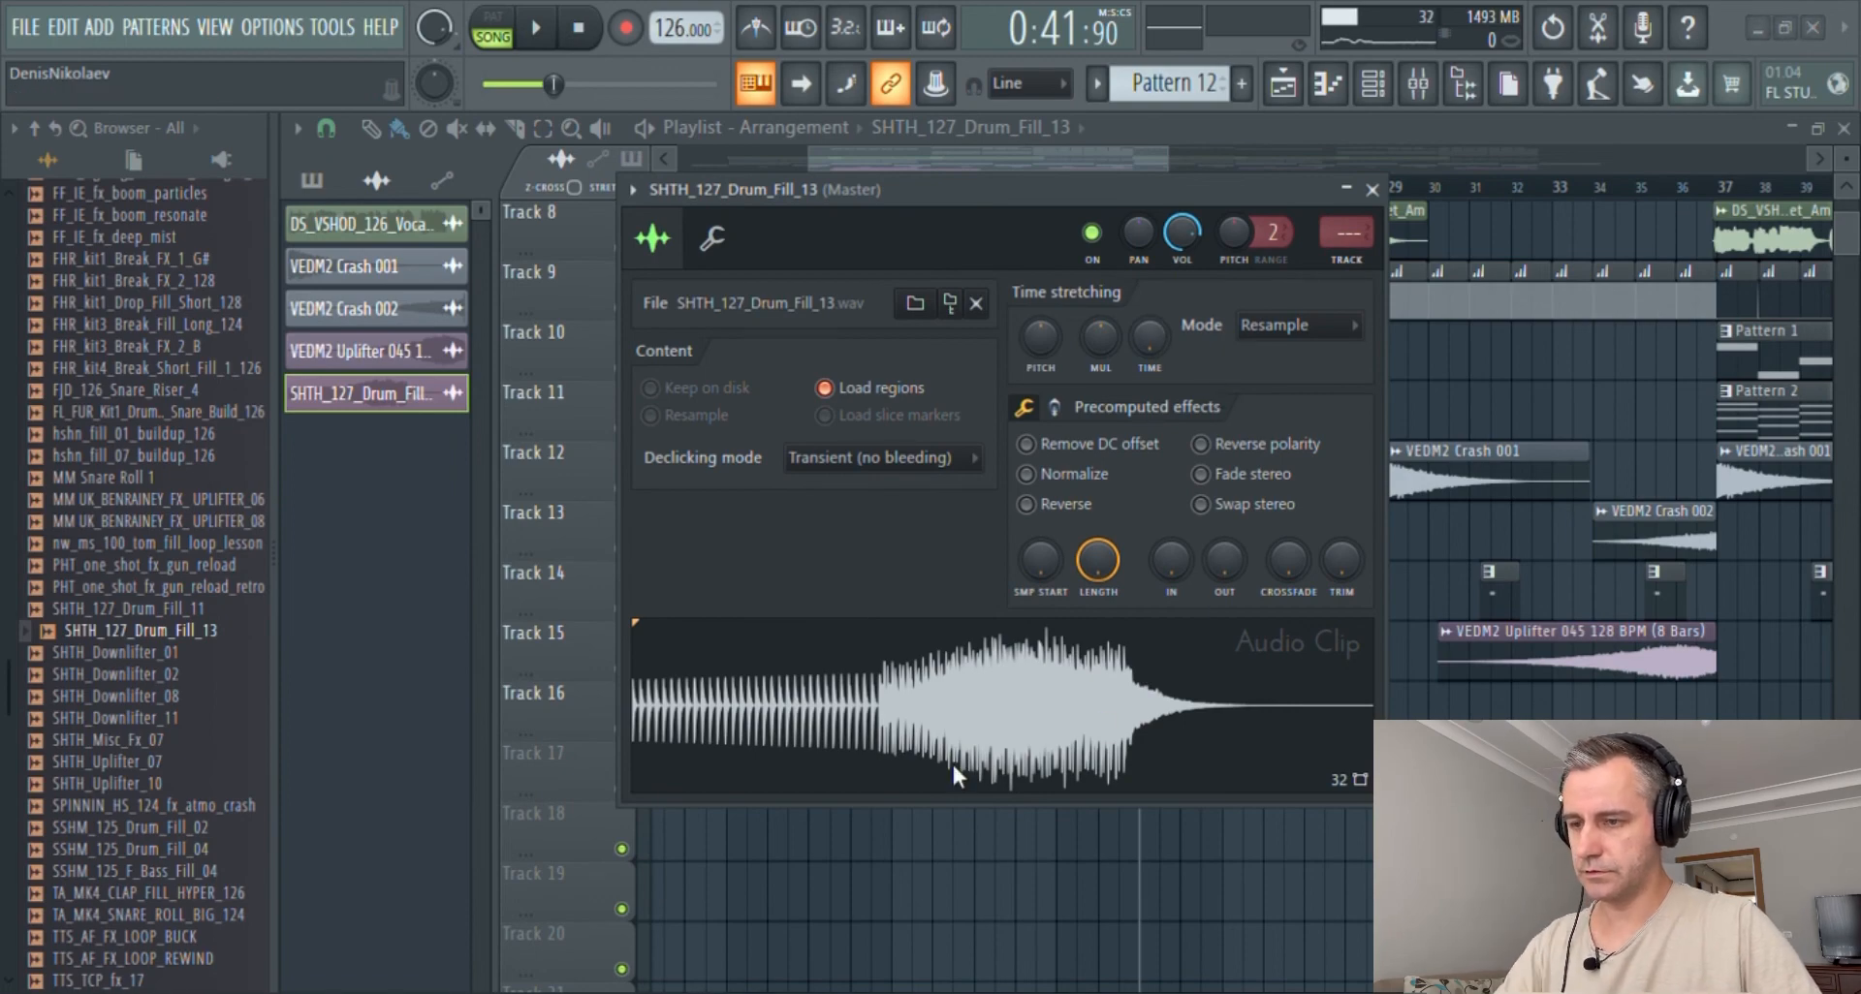
click(1371, 189)
- Stretch the drum fill clip on Track 16 to 12 bars and trim its end to bar 20
scroll(1226, 745, up, 6)
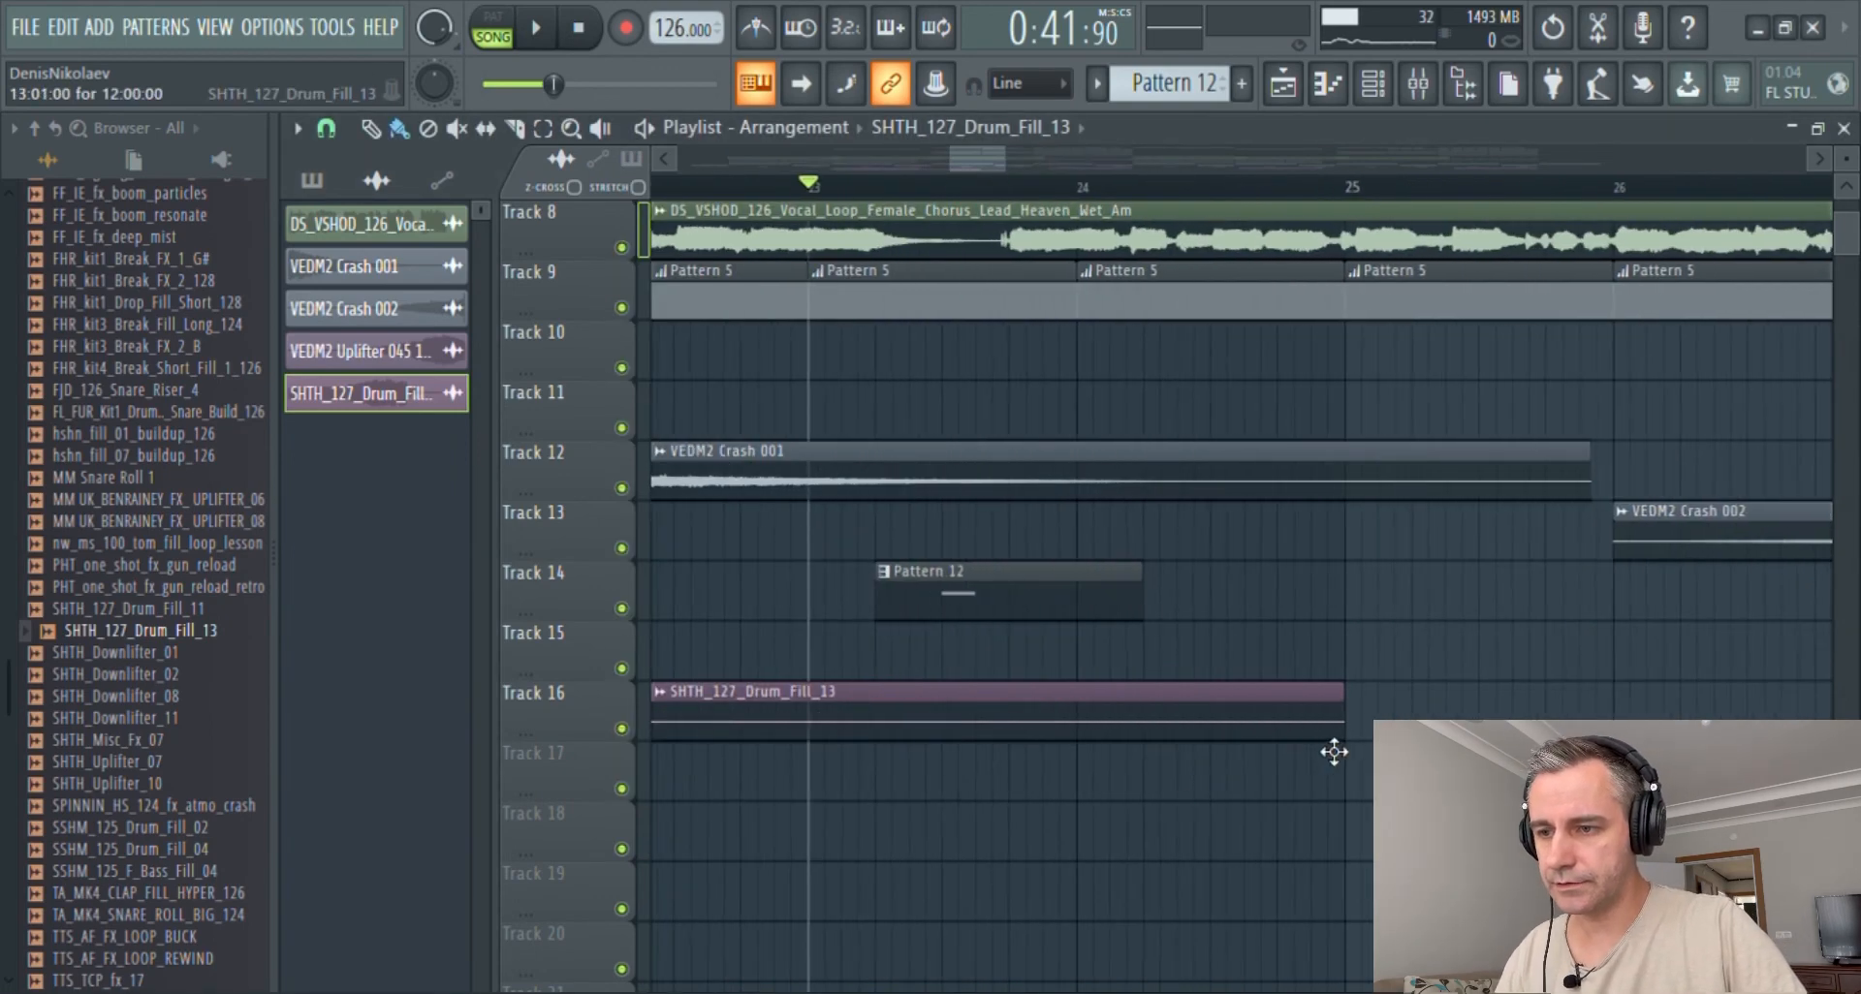
scroll(1330, 754, down, 6)
drag(1300, 739, 1101, 753)
scroll(1072, 717, right, 2)
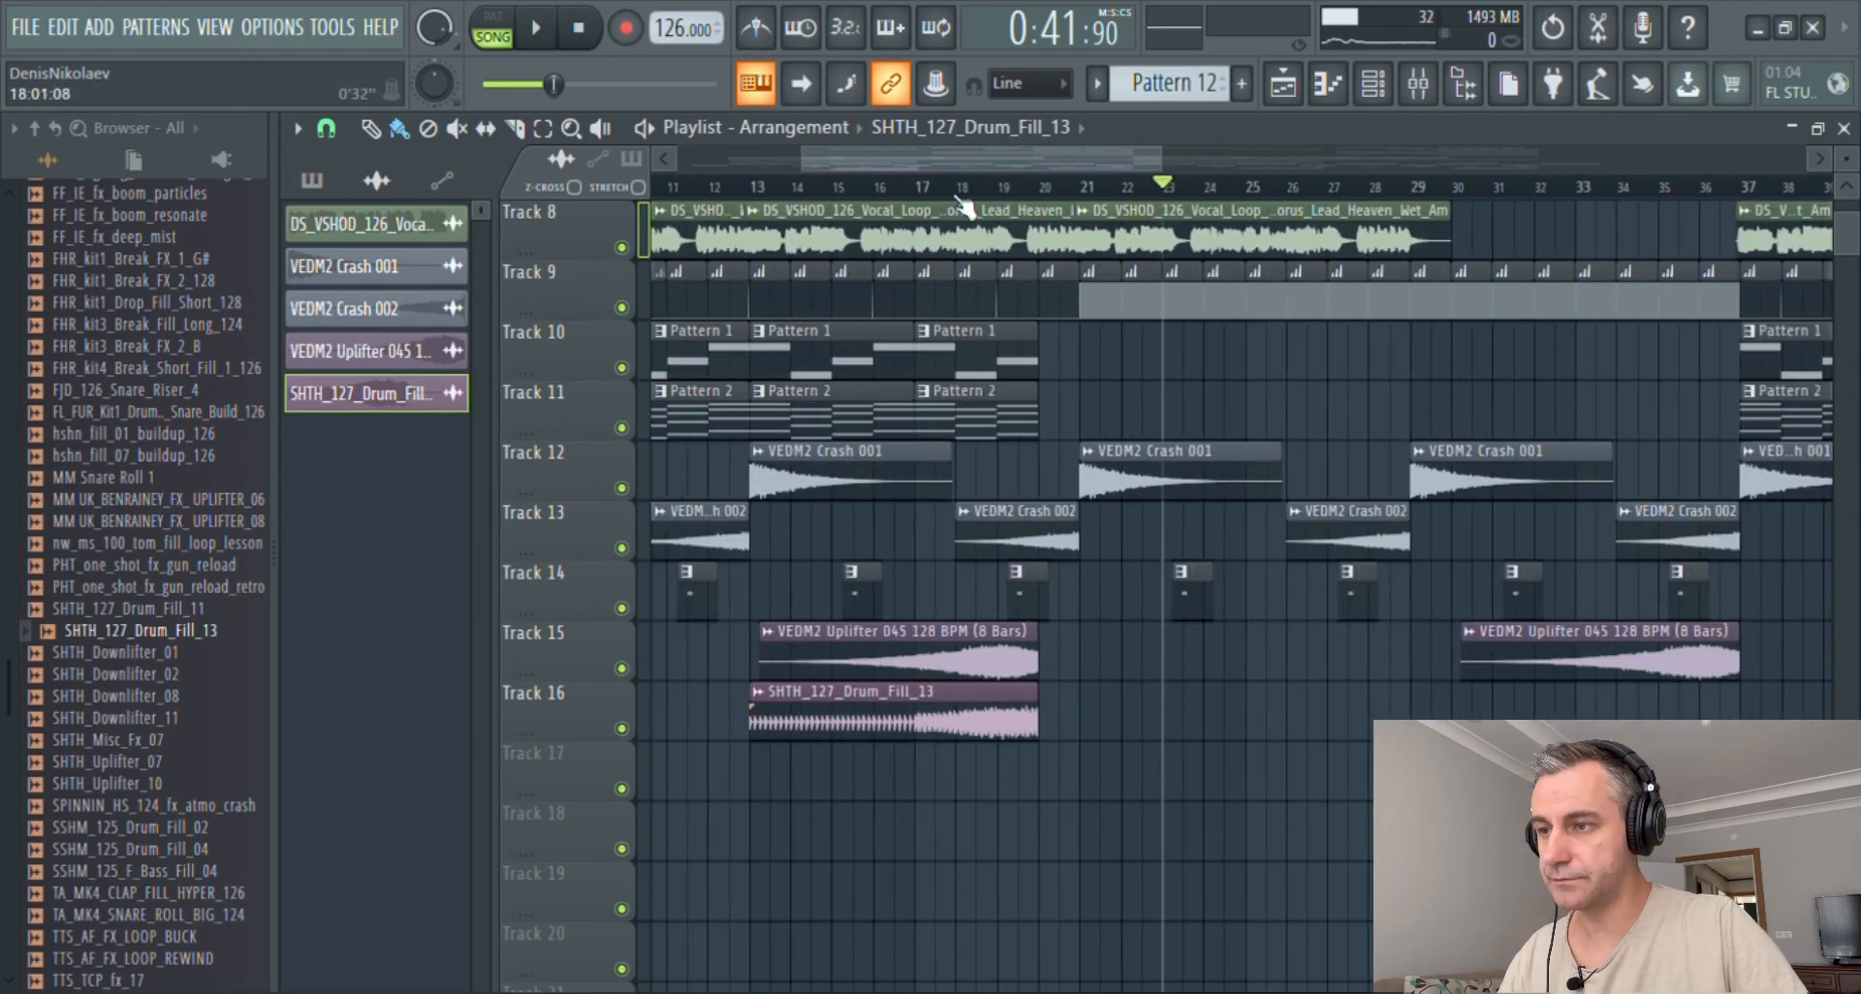
- Play the build-up from about bar 16 and lower the drum fill's channel volume to about 61%
click(889, 189)
key(space)
double_click(964, 721)
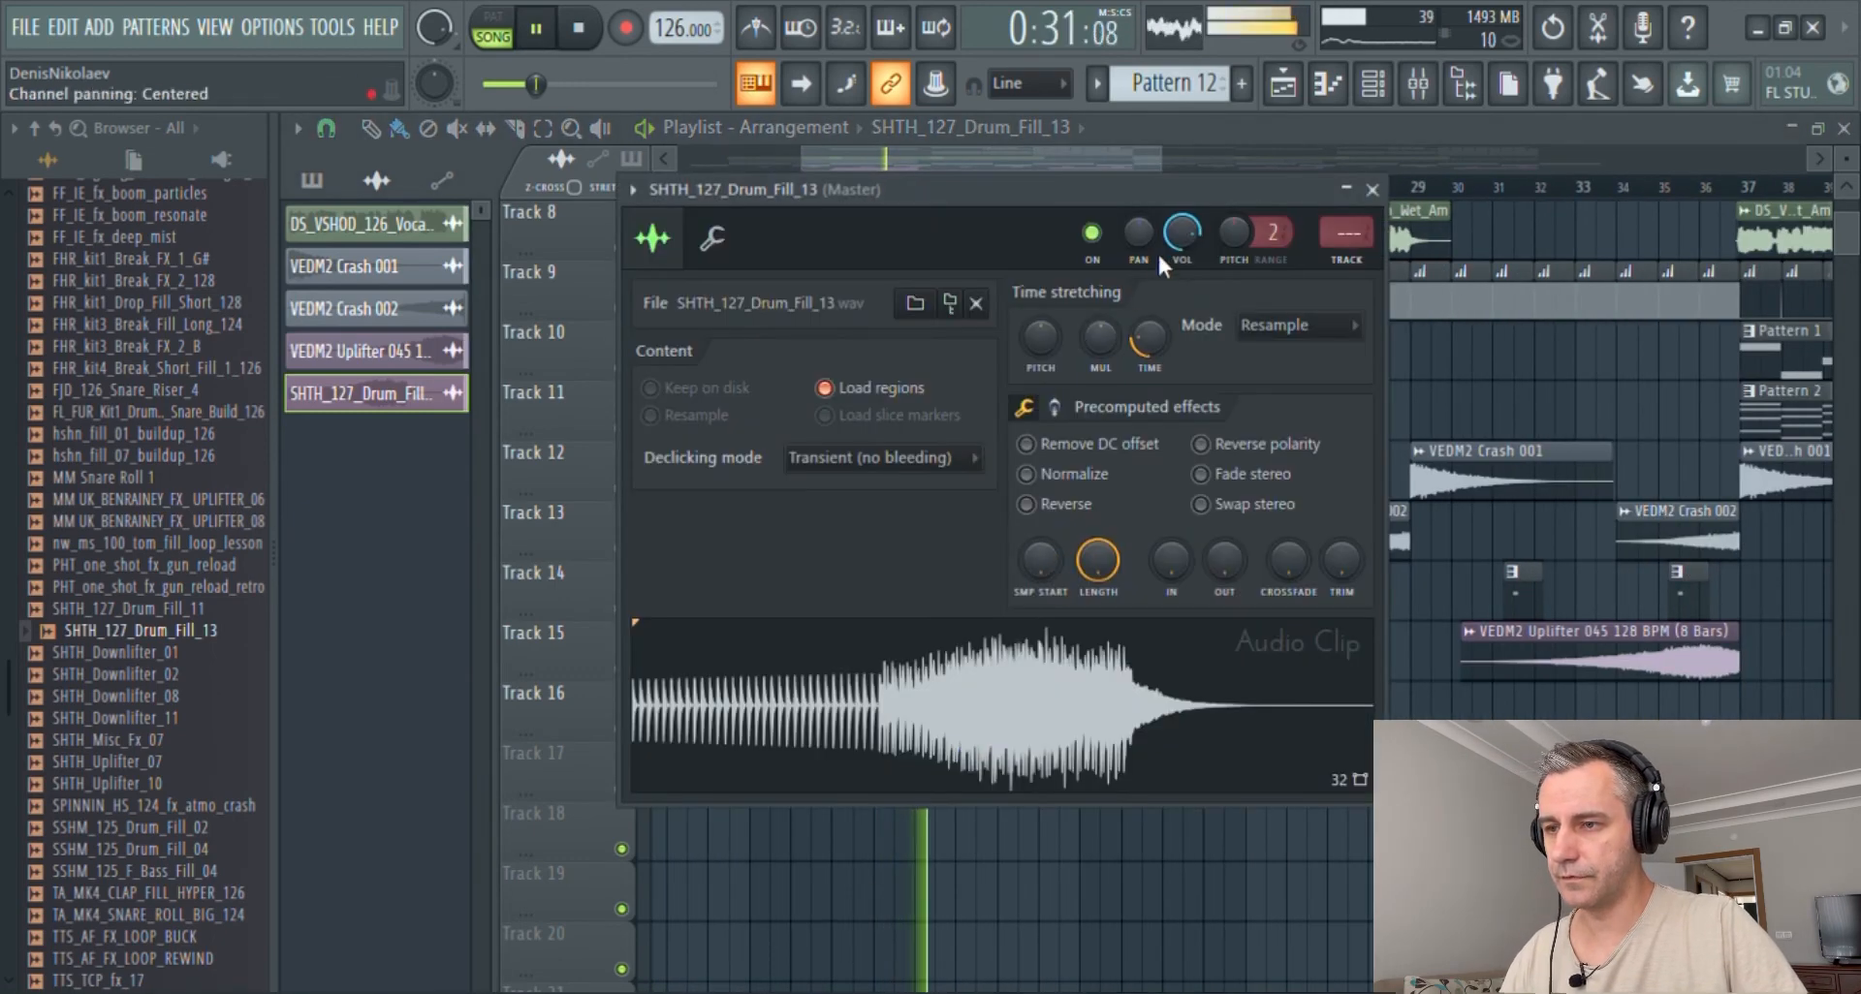
drag(1173, 242, 1173, 277)
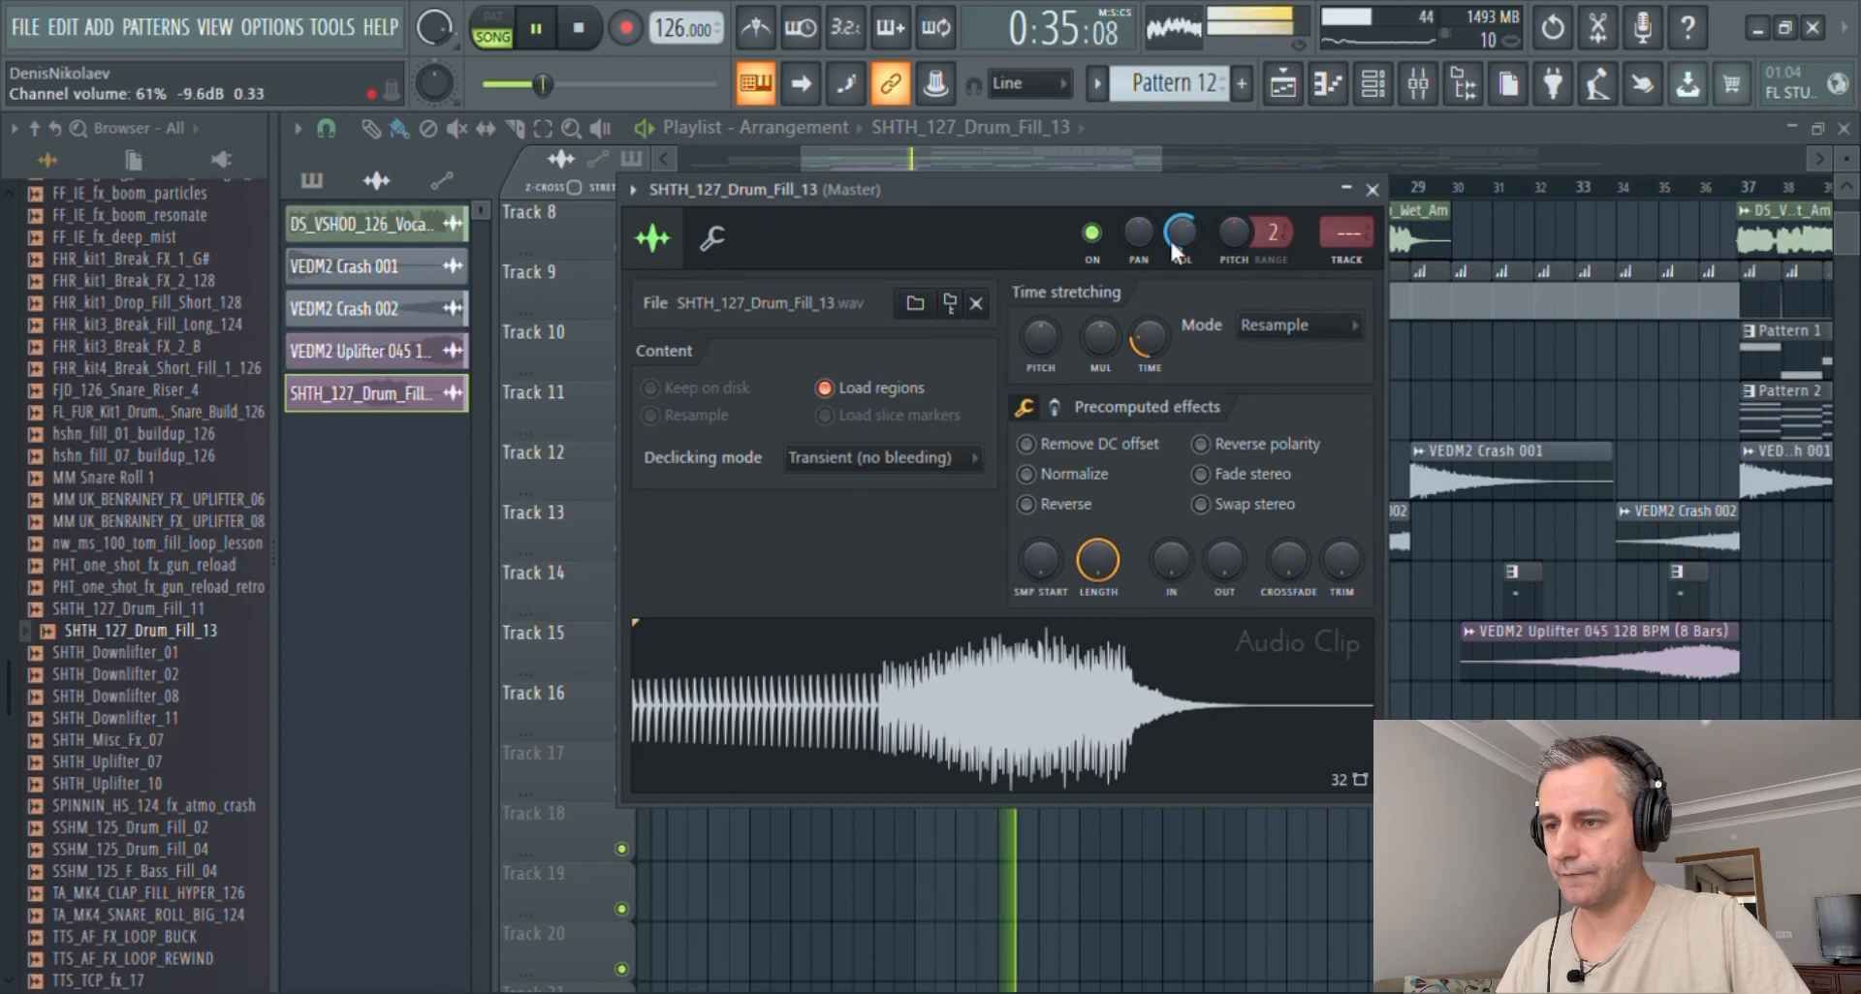
key(Escape)
- Copy the drum fill clip along Track 16 to bar 45 and save the project
scroll(946, 754, down, 3)
drag(946, 736, 1472, 736)
scroll(1434, 754, up, 3)
scroll(1413, 754, down, 3)
key(ctrl+s)
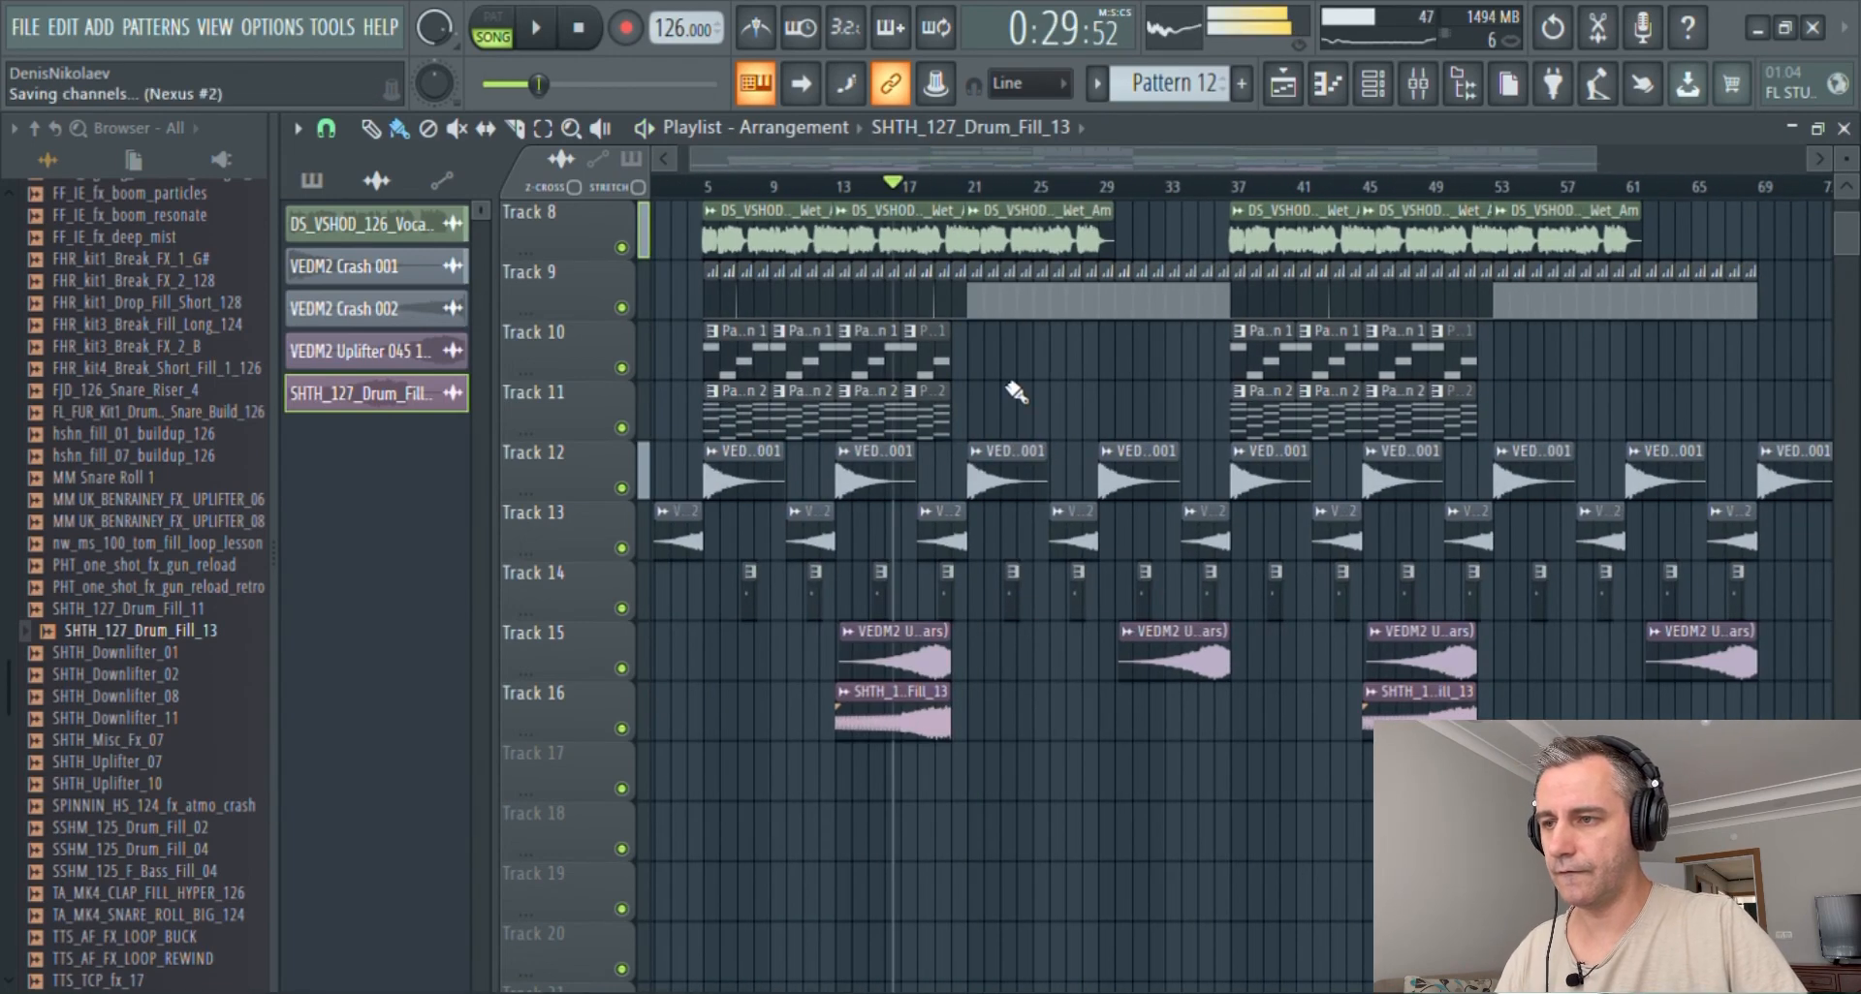
- Listen to the transition from the build-up into the drop at bar 21 and stop playback
scroll(990, 312, up, 5)
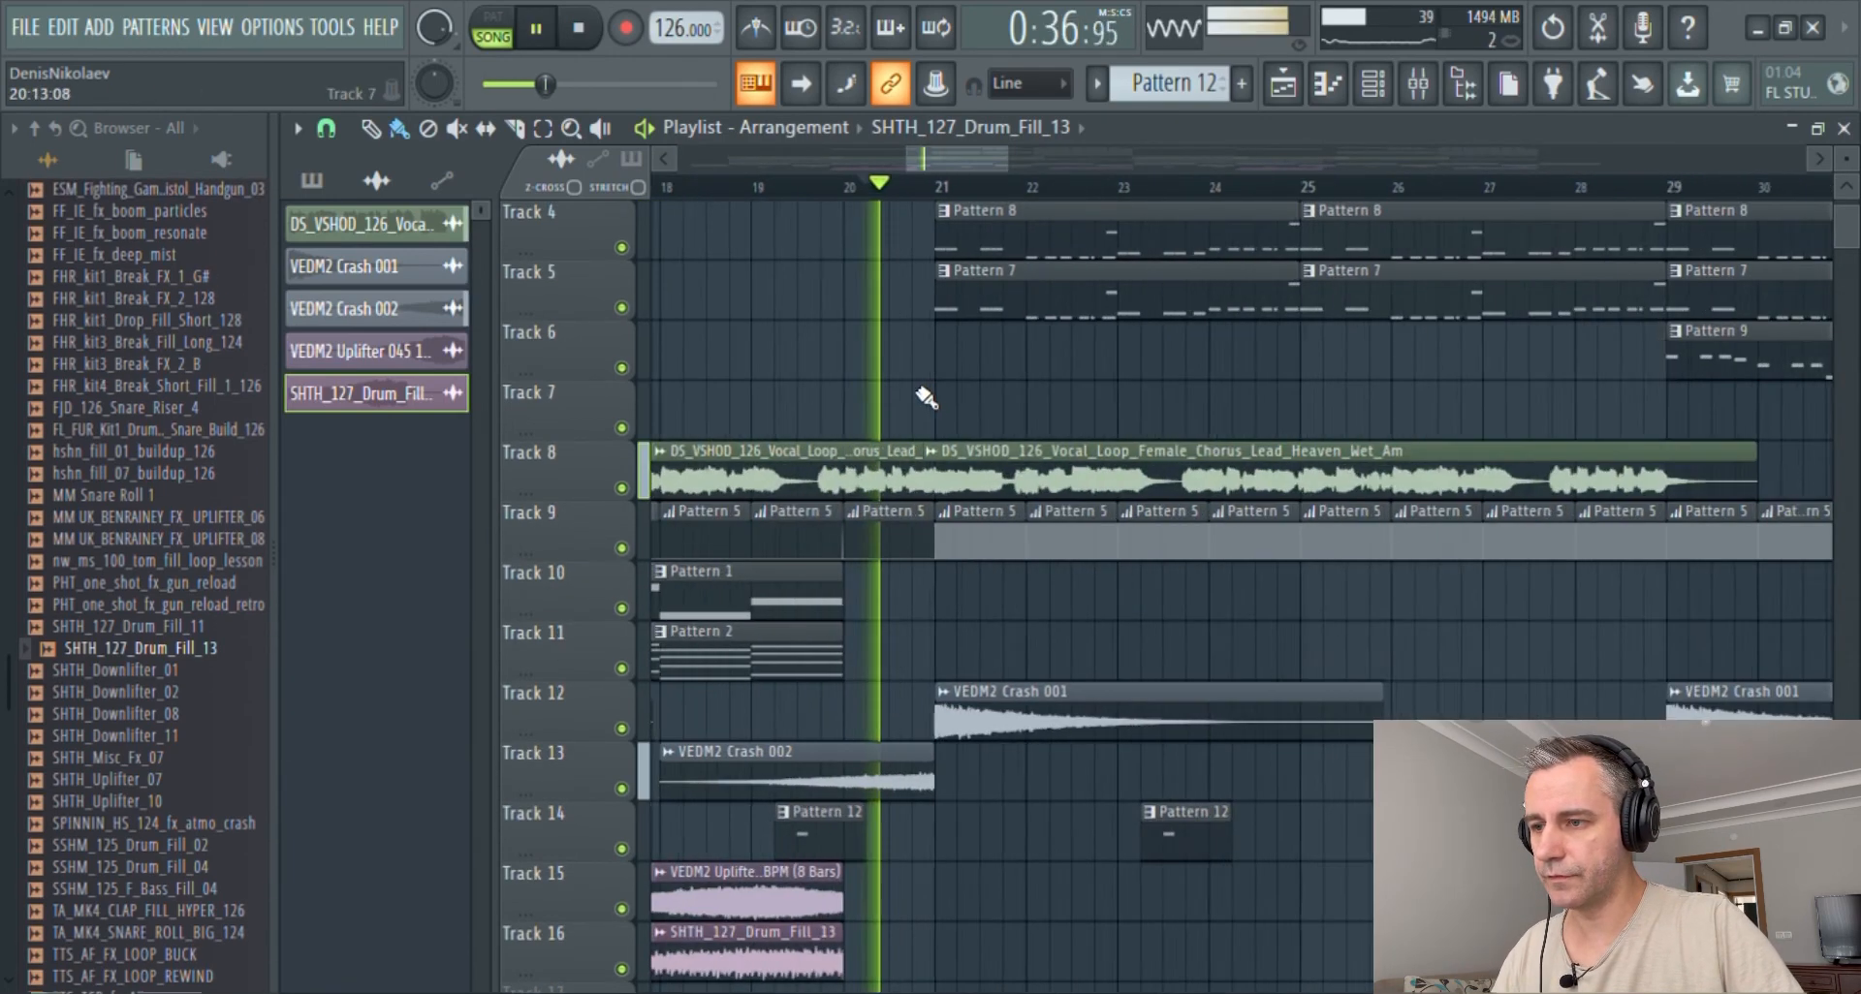
scroll(933, 403, down, 8)
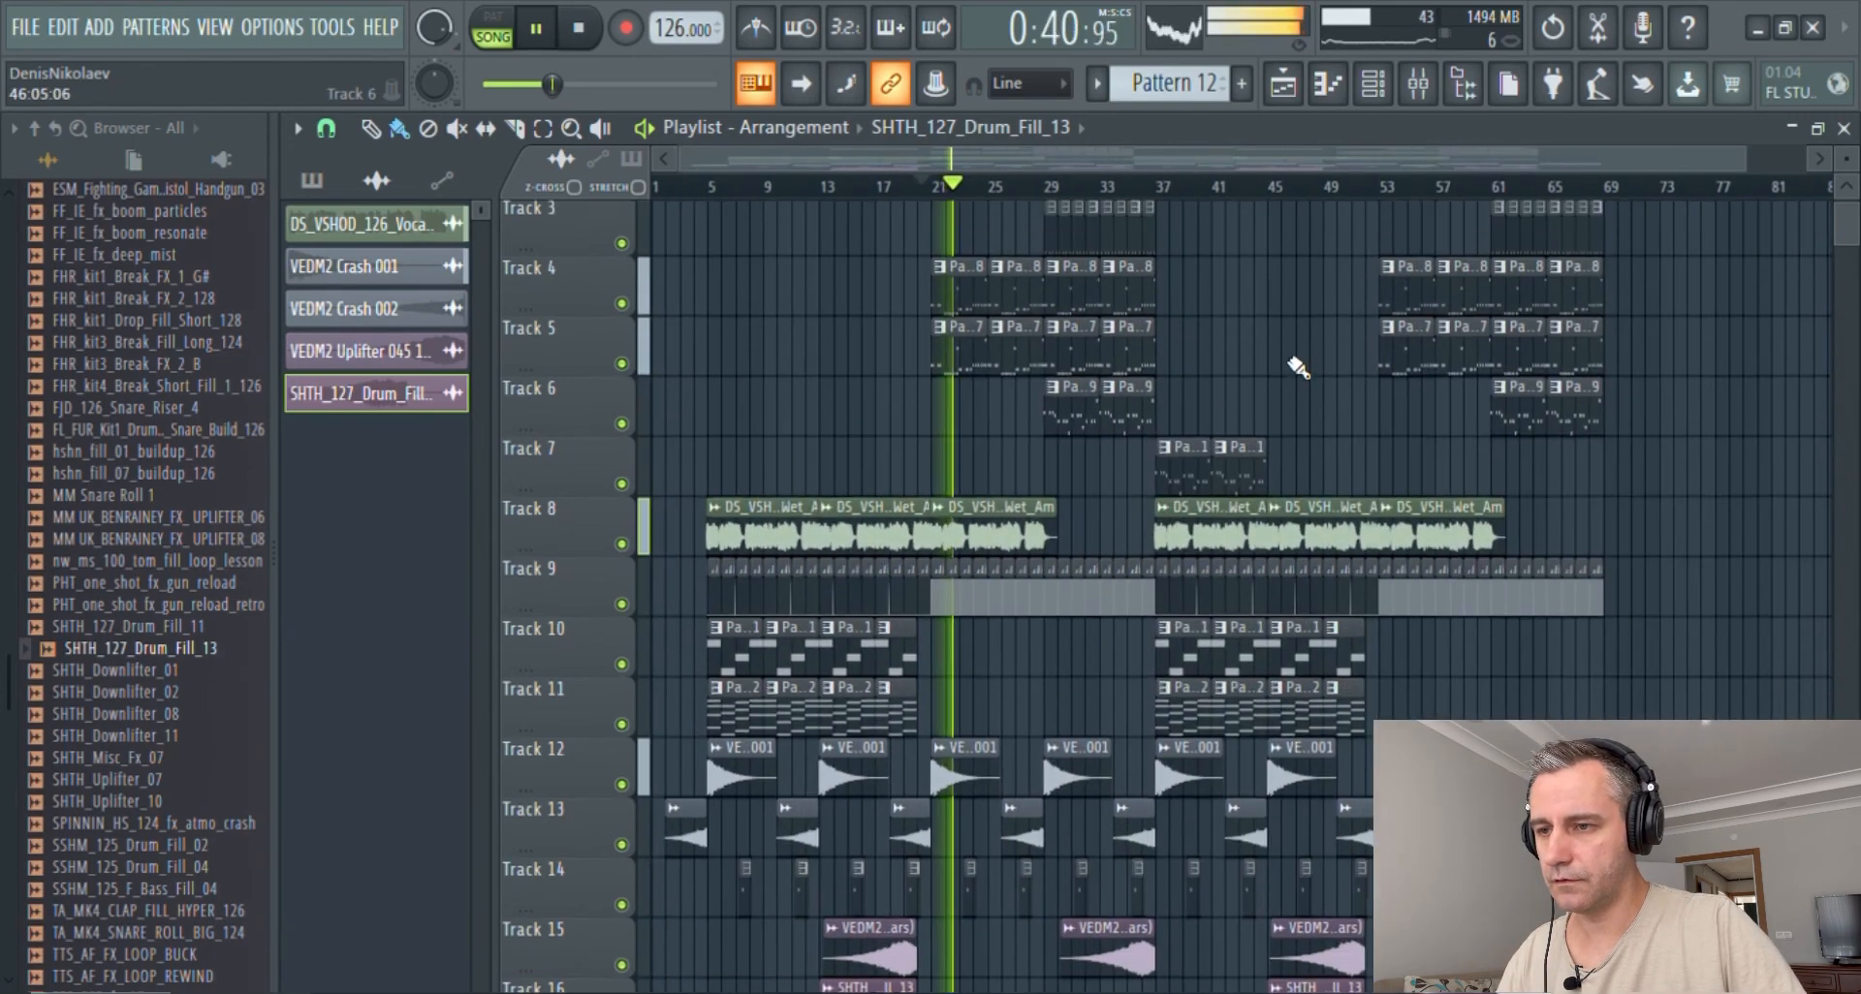
scroll(1278, 446, down, 1)
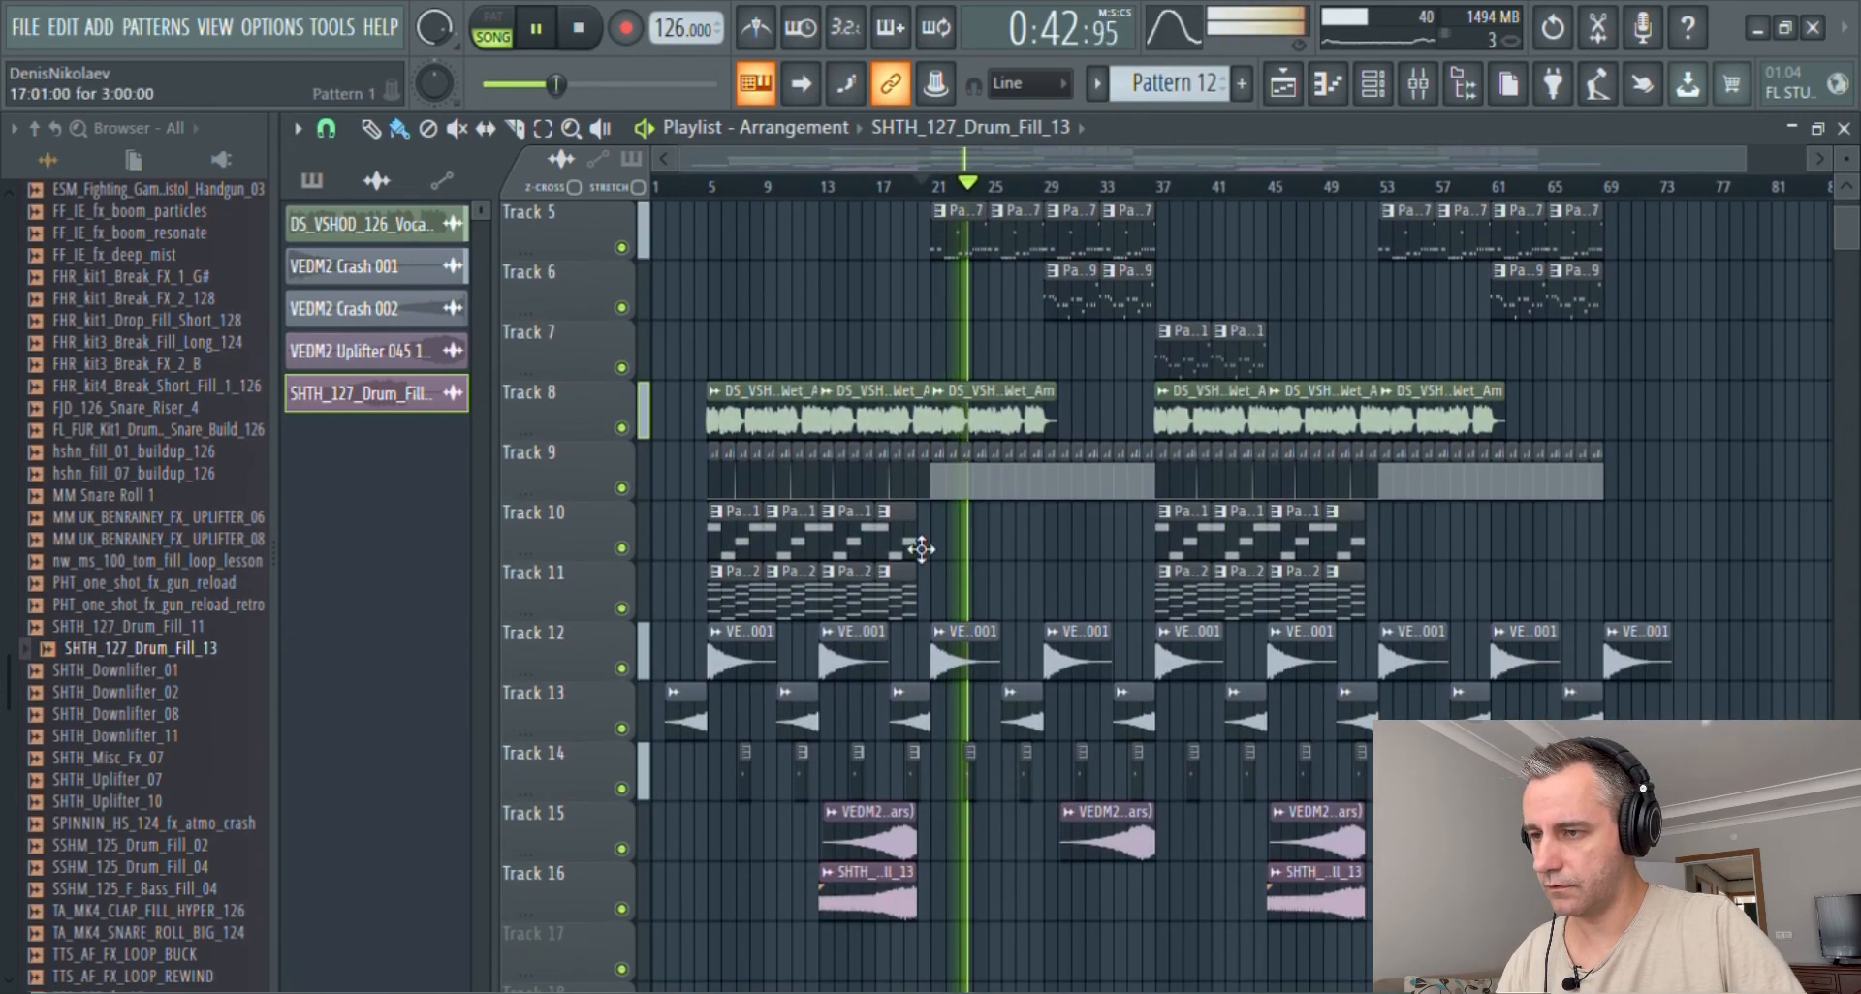
key(space)
scroll(1205, 324, down, 1)
click(586, 35)
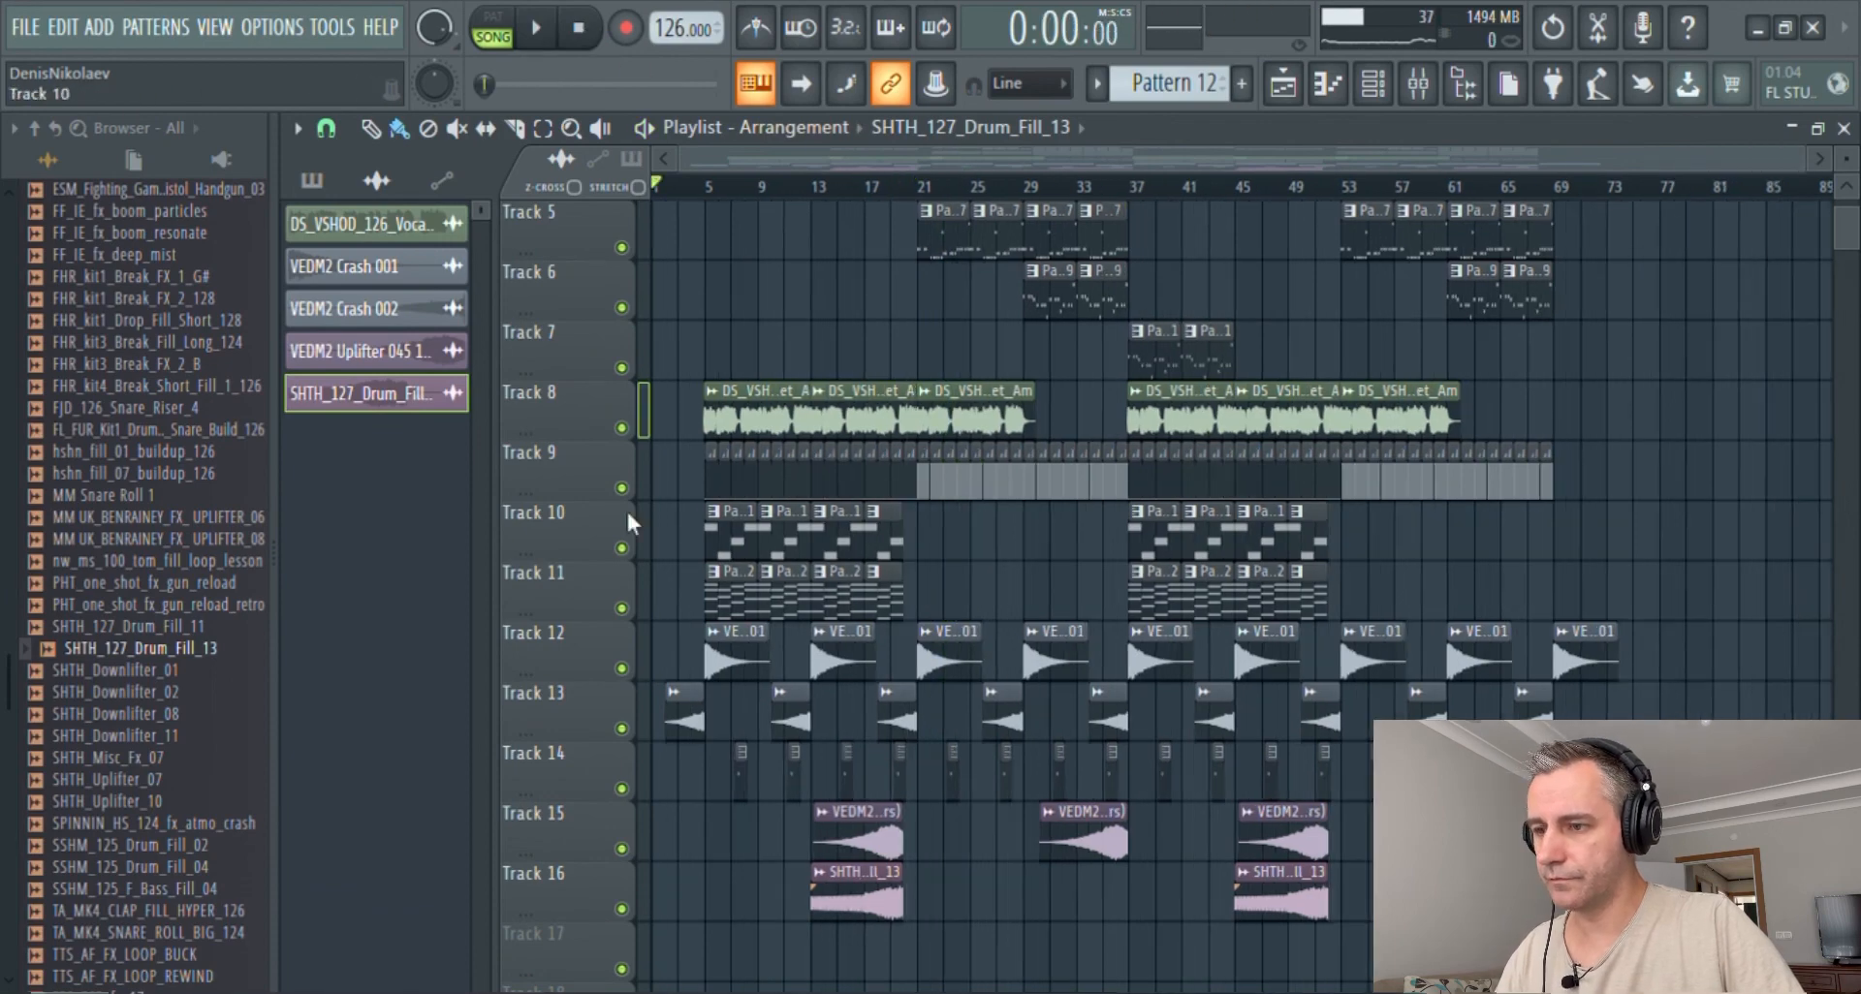
- Review the arrangement across all tracks and collapse the browser to its top-level folders
scroll(833, 601, up, 1)
scroll(945, 591, down, 3)
scroll(947, 589, up, 5)
scroll(947, 589, up, 2)
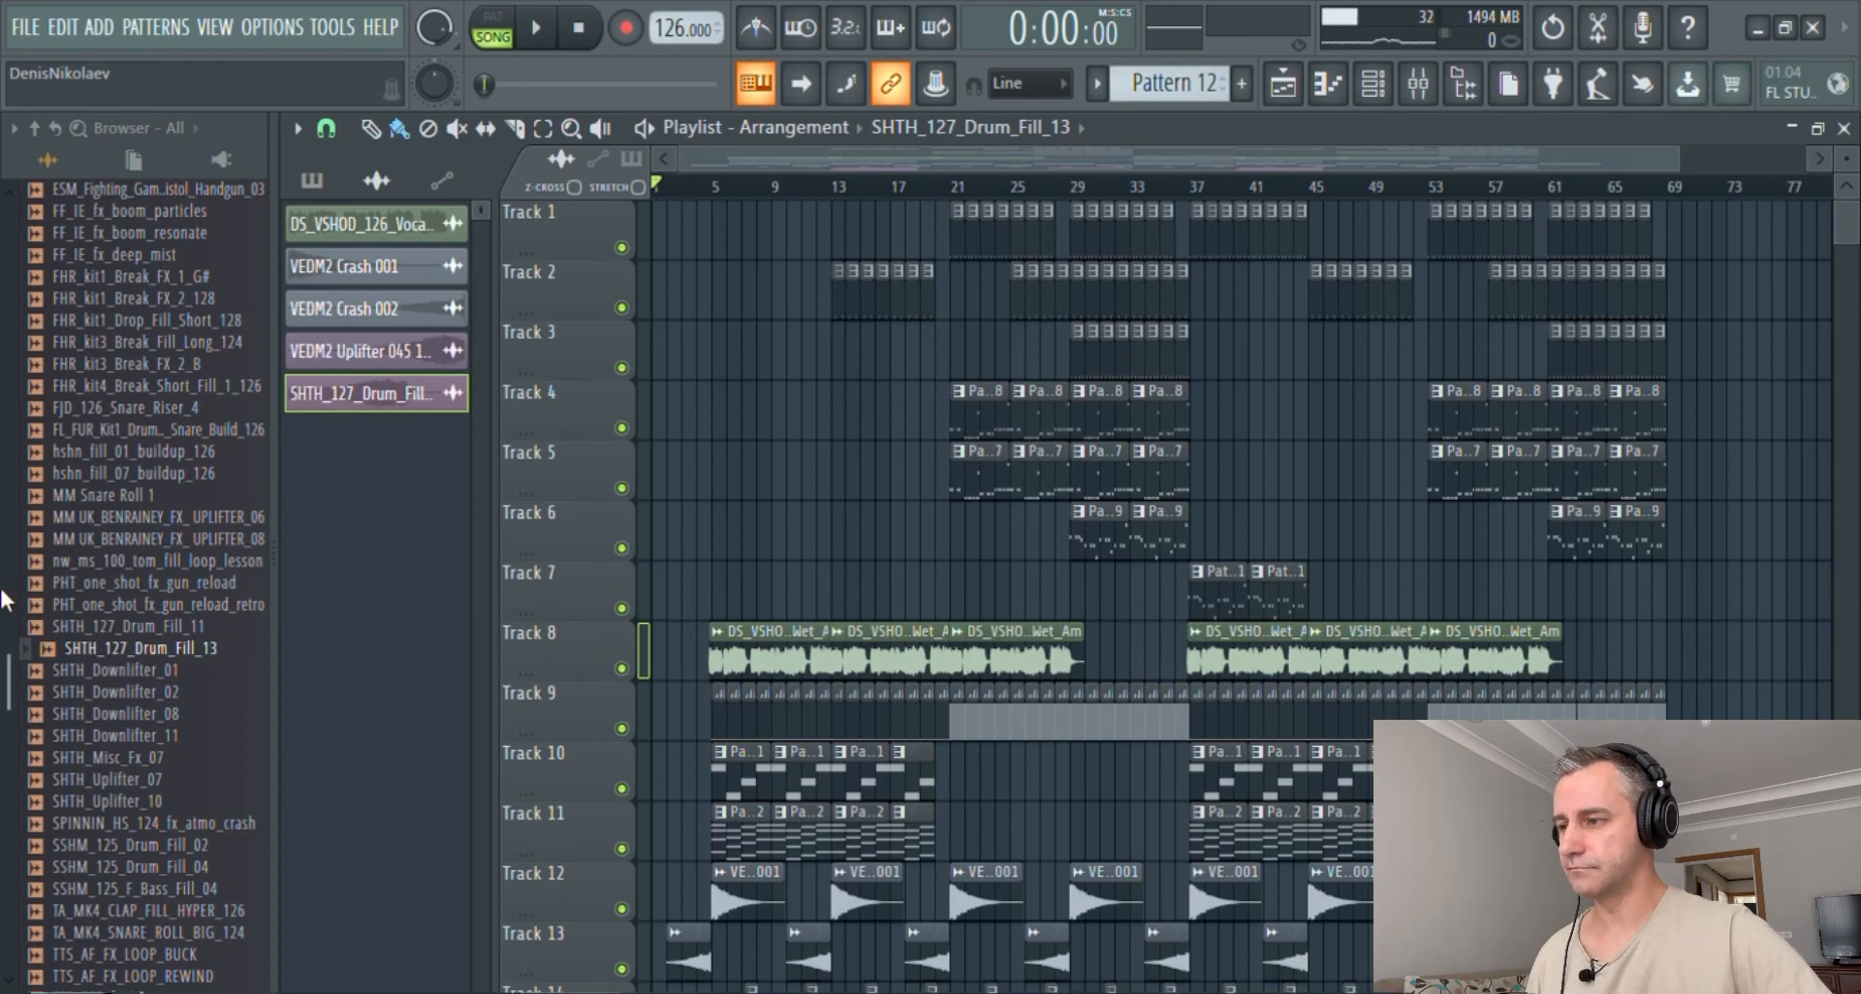
scroll(3, 601, up, 20)
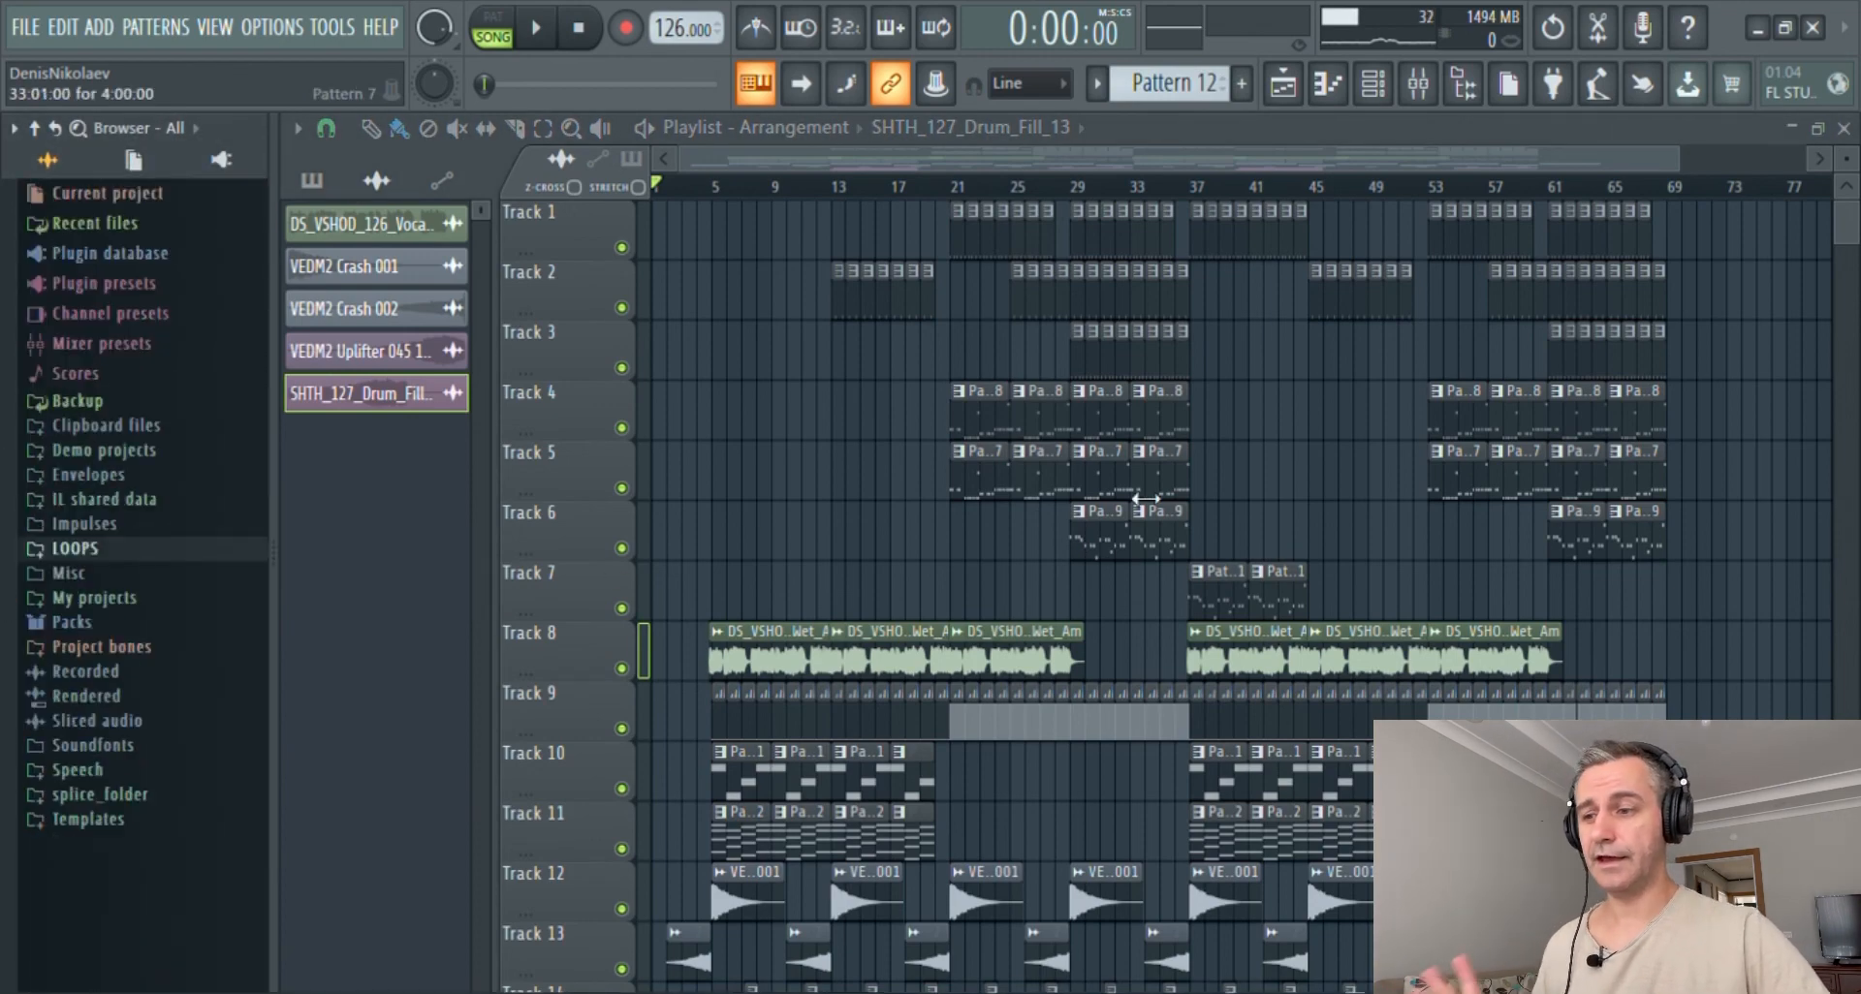